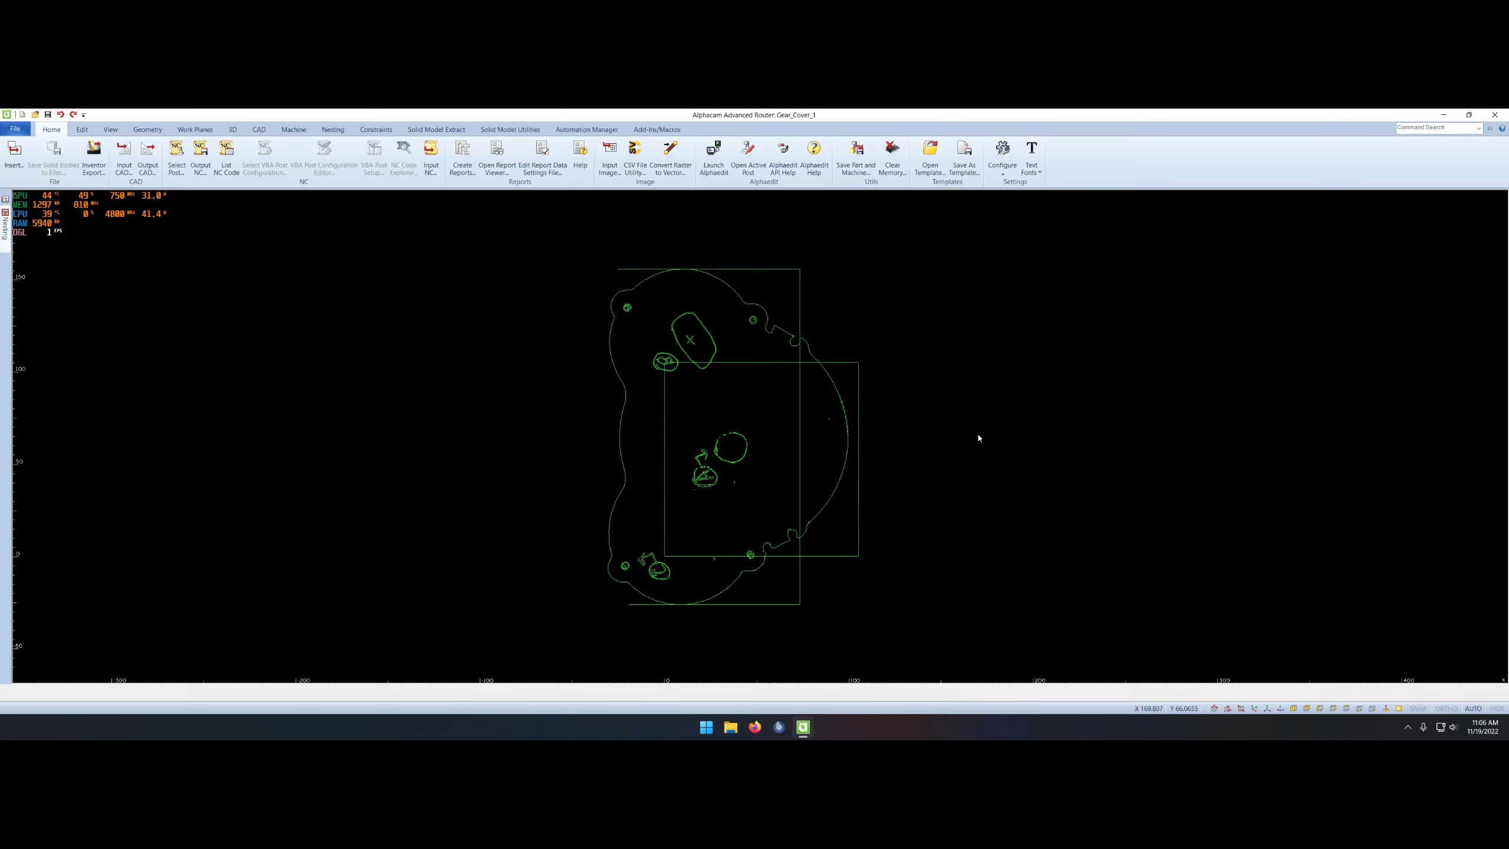
- Move the square beside the gear so its edge meets the line's end, then view the dimension settings
right_click(979, 437)
click(936, 502)
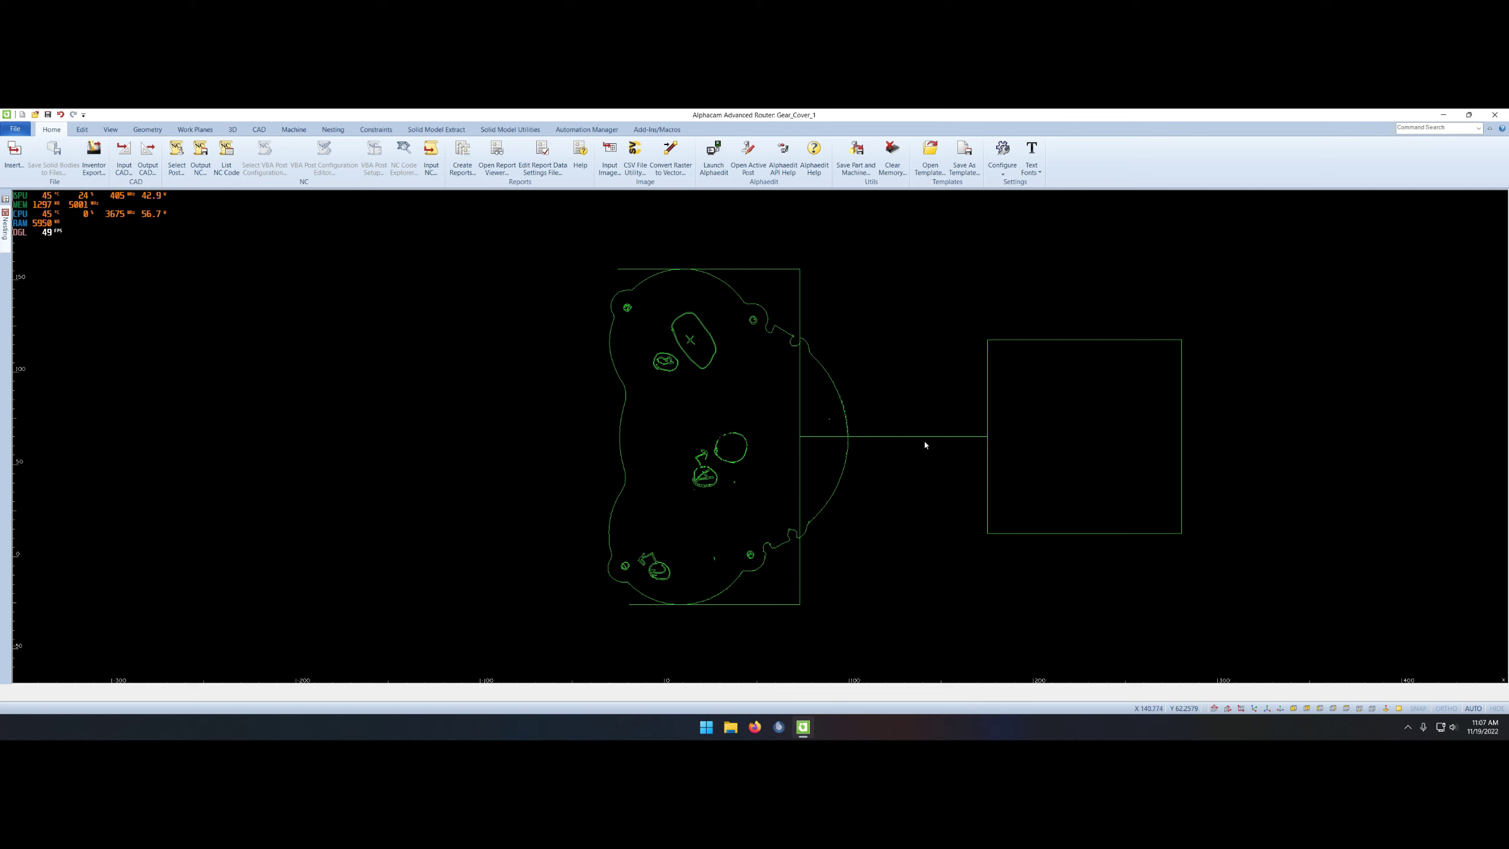
click(259, 129)
click(21, 156)
click(687, 345)
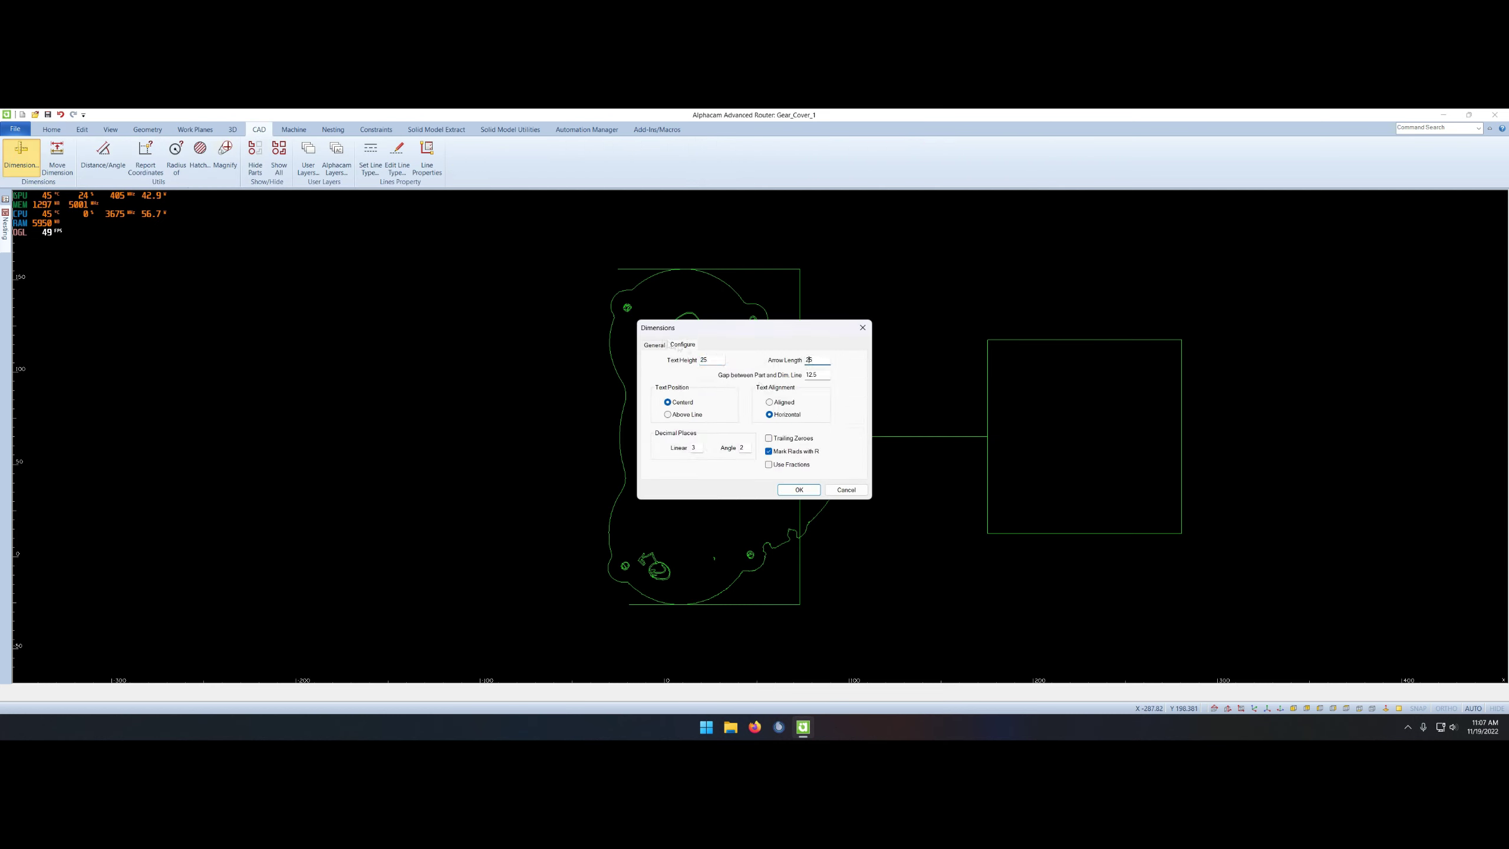
- Accept the dimension settings and place a vertical 105.13 height dimension right of the square
click(655, 345)
click(653, 345)
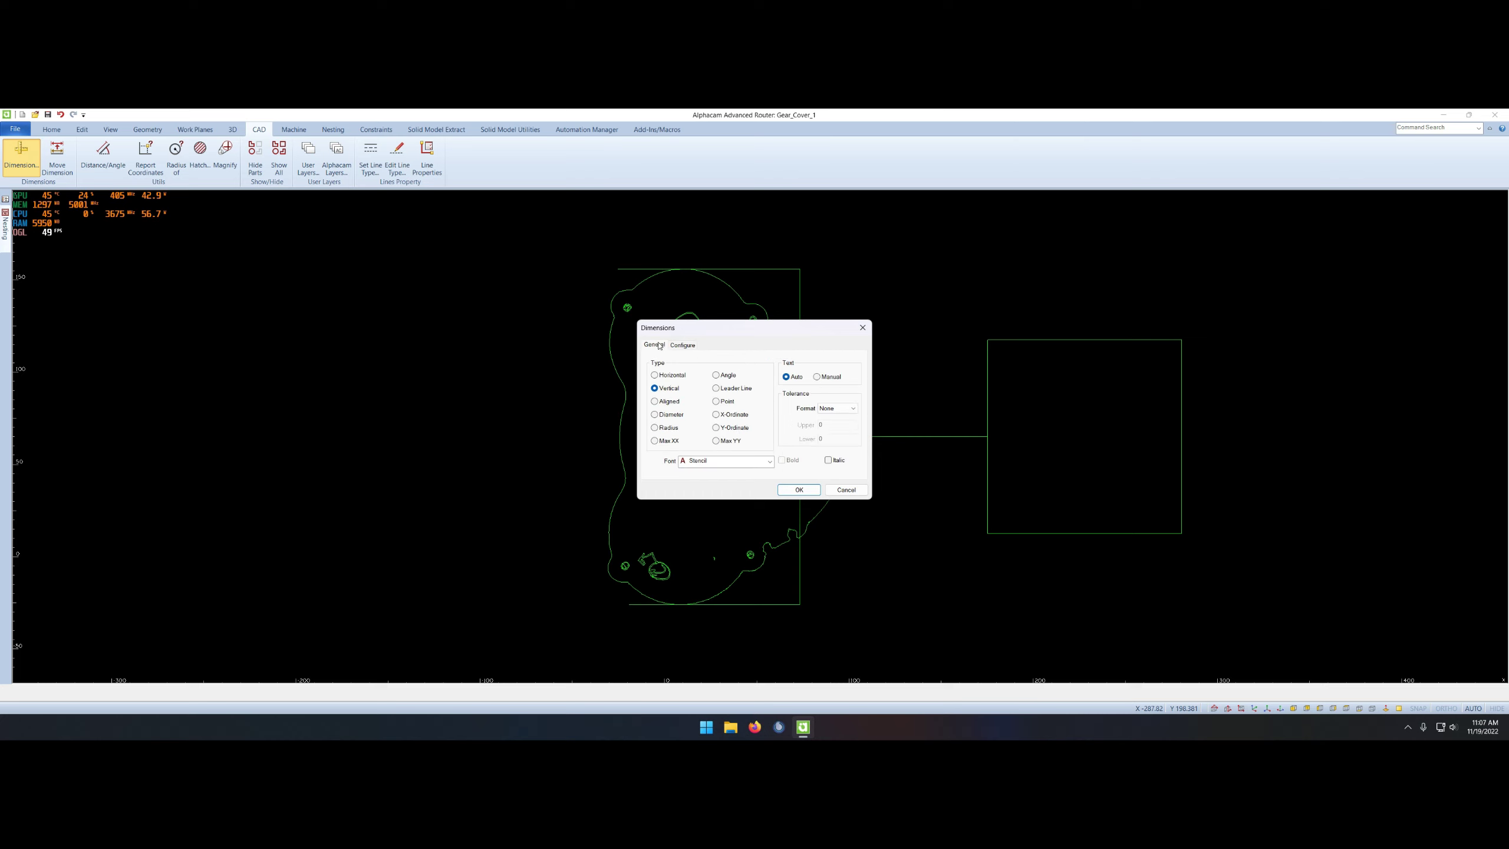
click(837, 408)
click(683, 345)
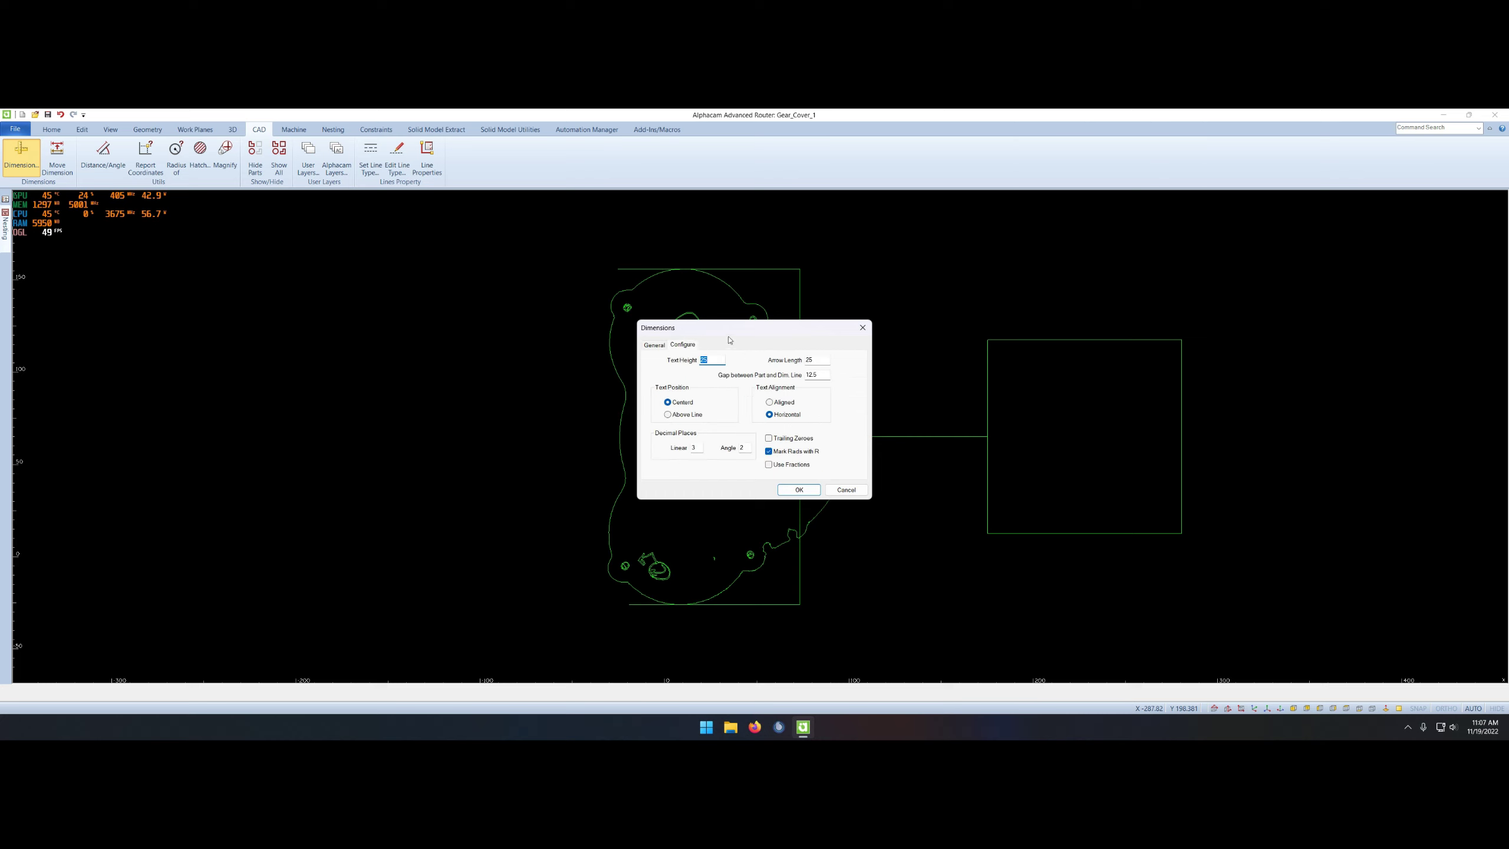
click(799, 489)
click(1196, 387)
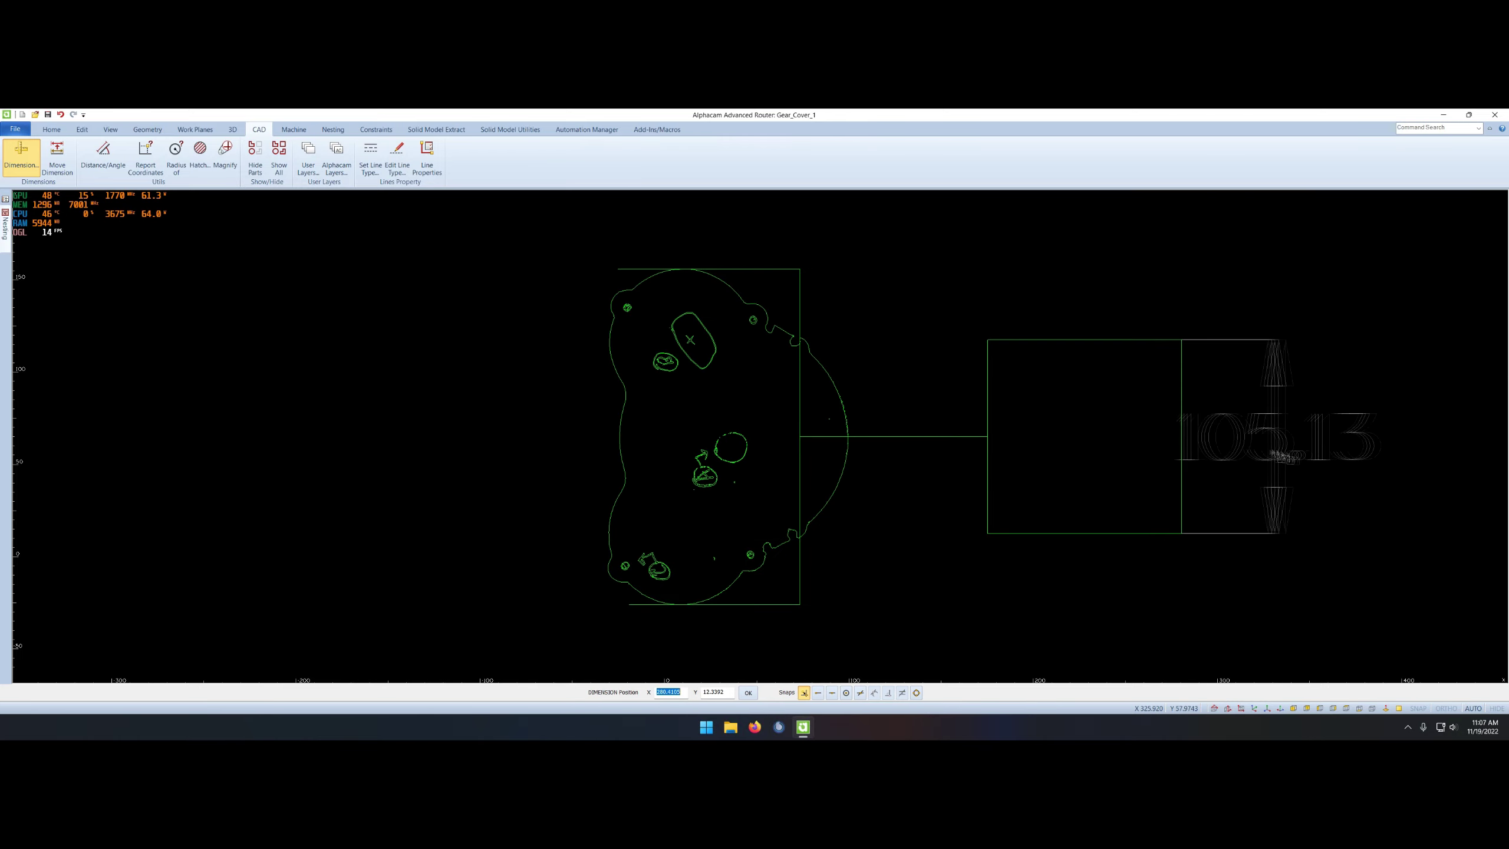
- Start scaling the gear part from the radial quick-command menu
right_click(961, 583)
click(913, 583)
click(898, 526)
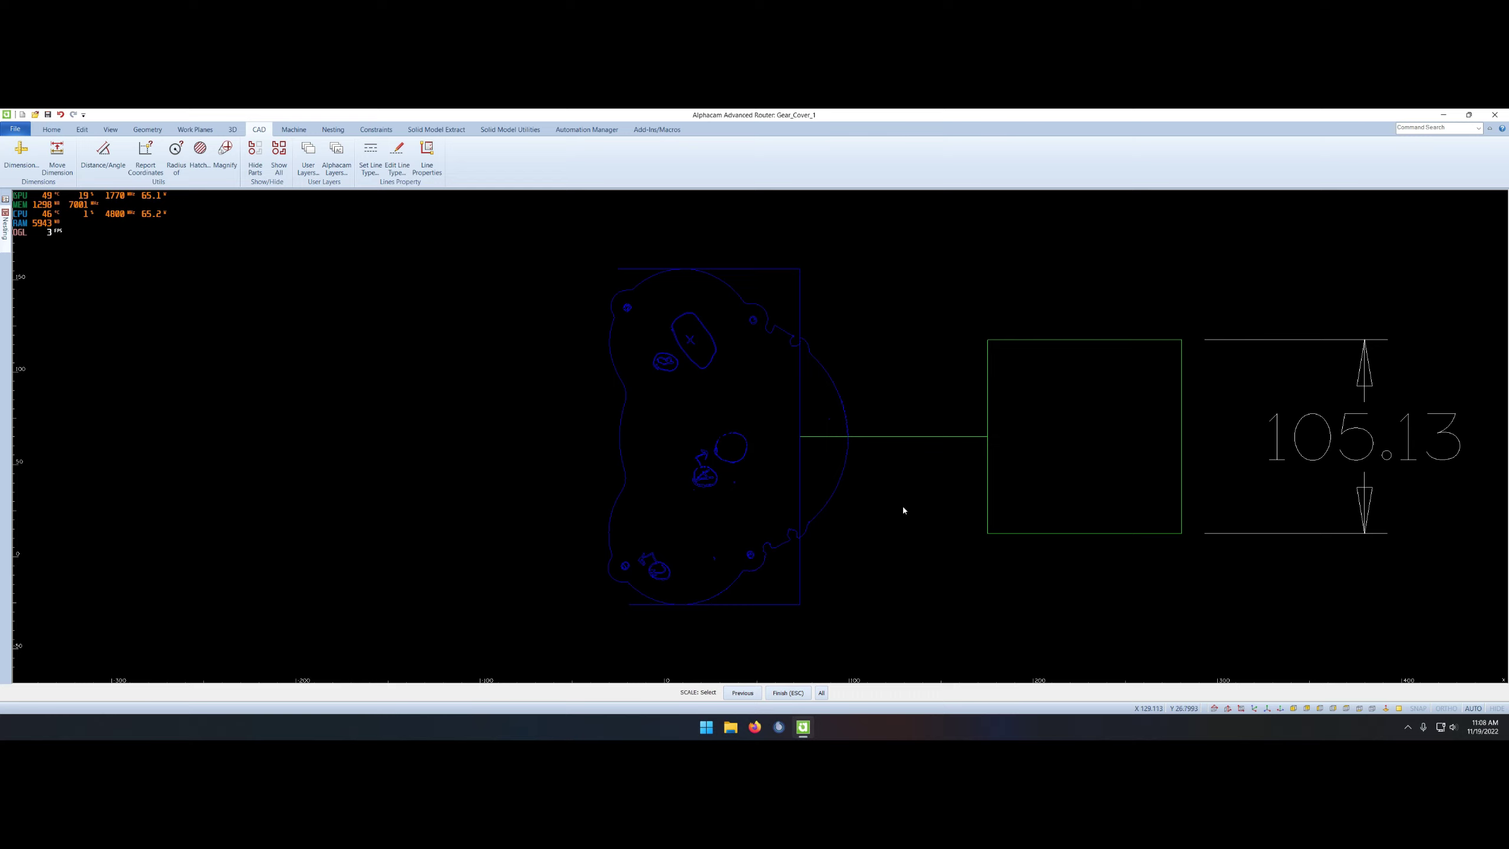
- Scale the gear by 0.8 about the line's end and measure its height
key(Escape)
click(906, 446)
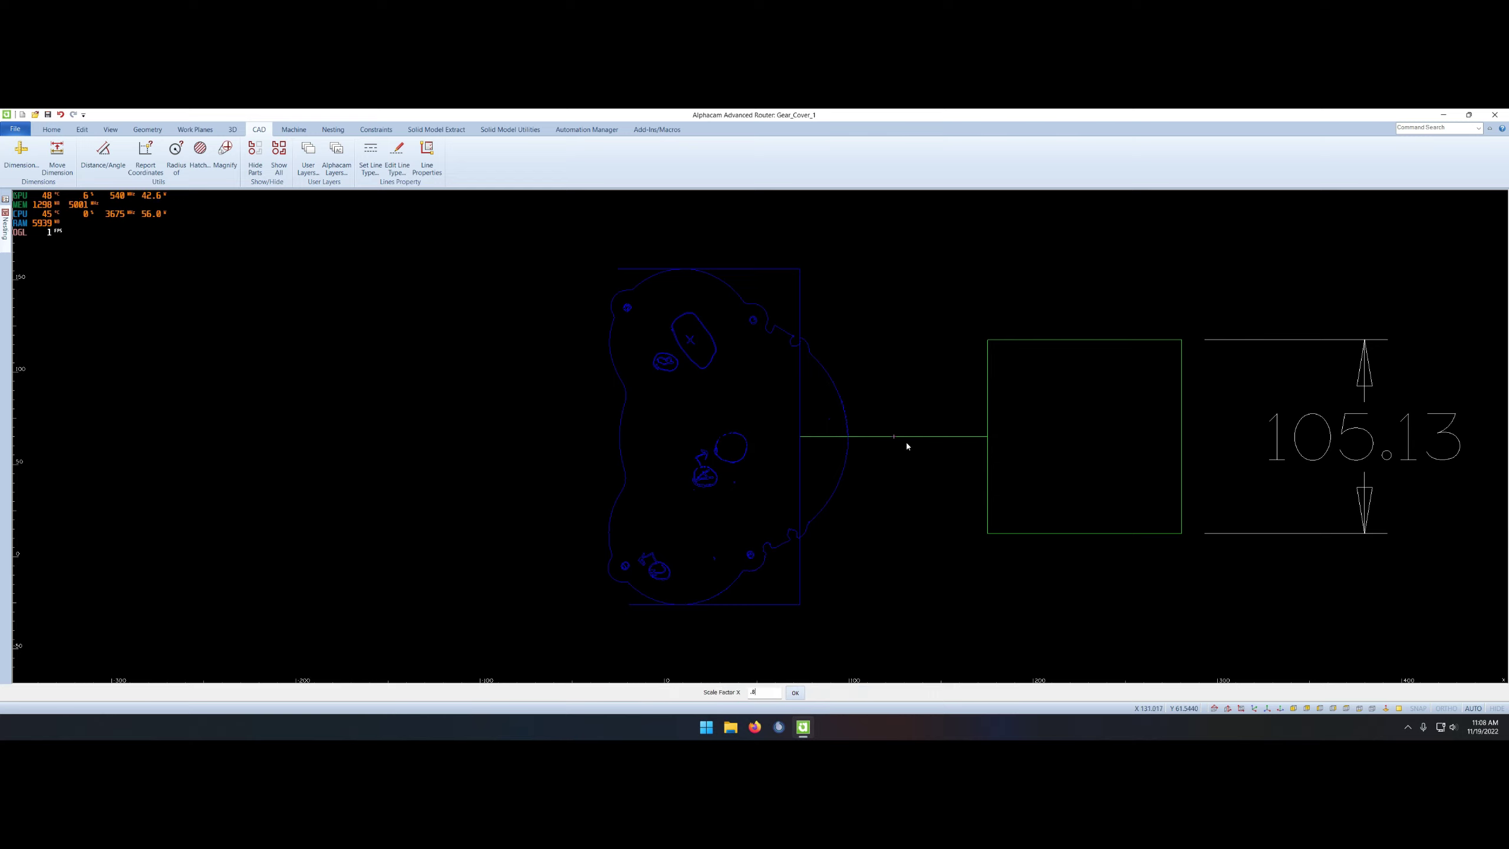
key(Return)
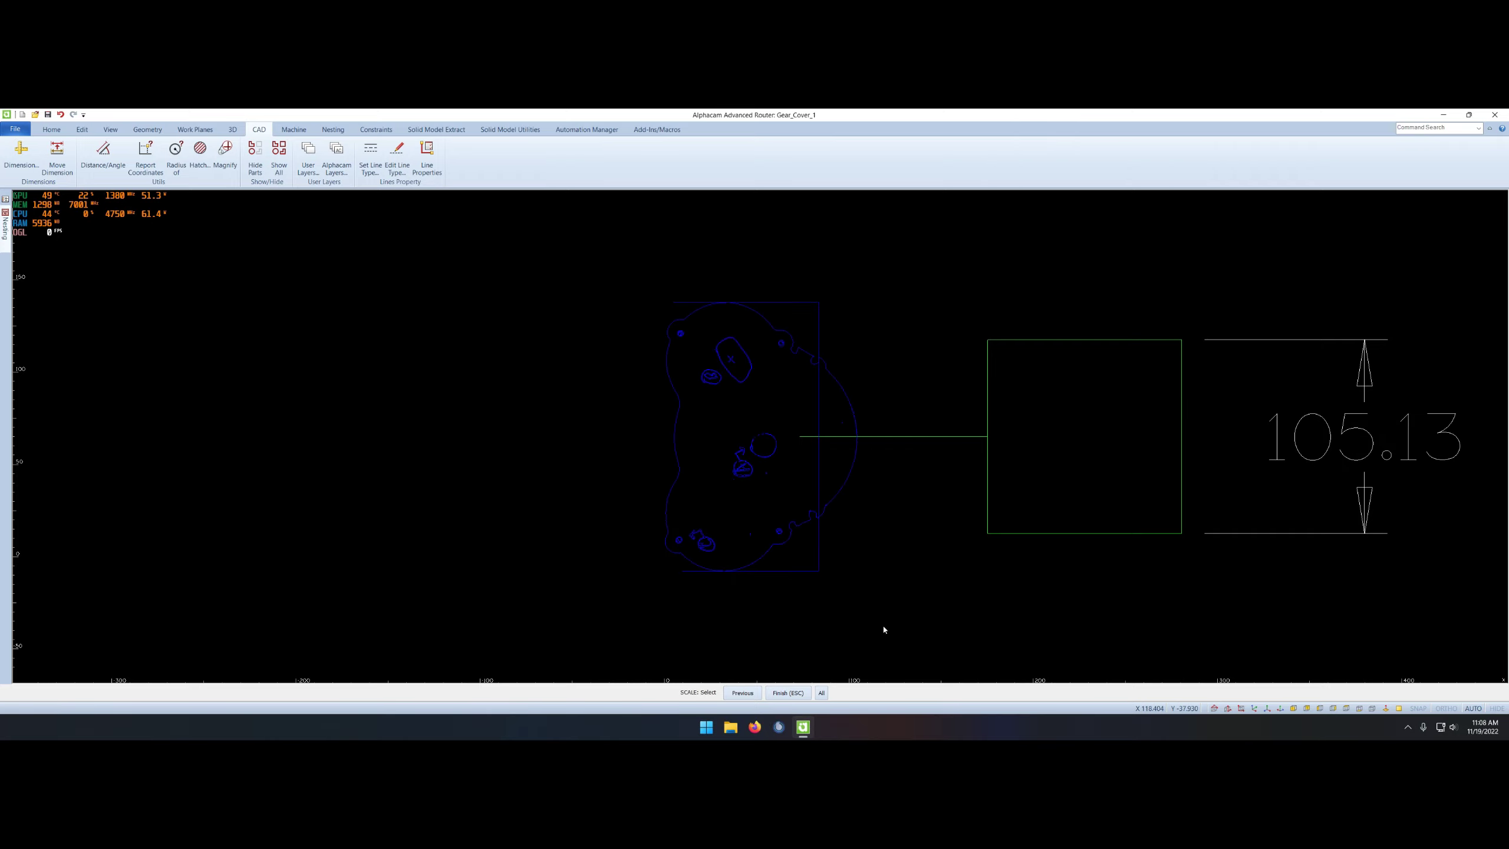
key(Escape)
click(897, 438)
key(Return)
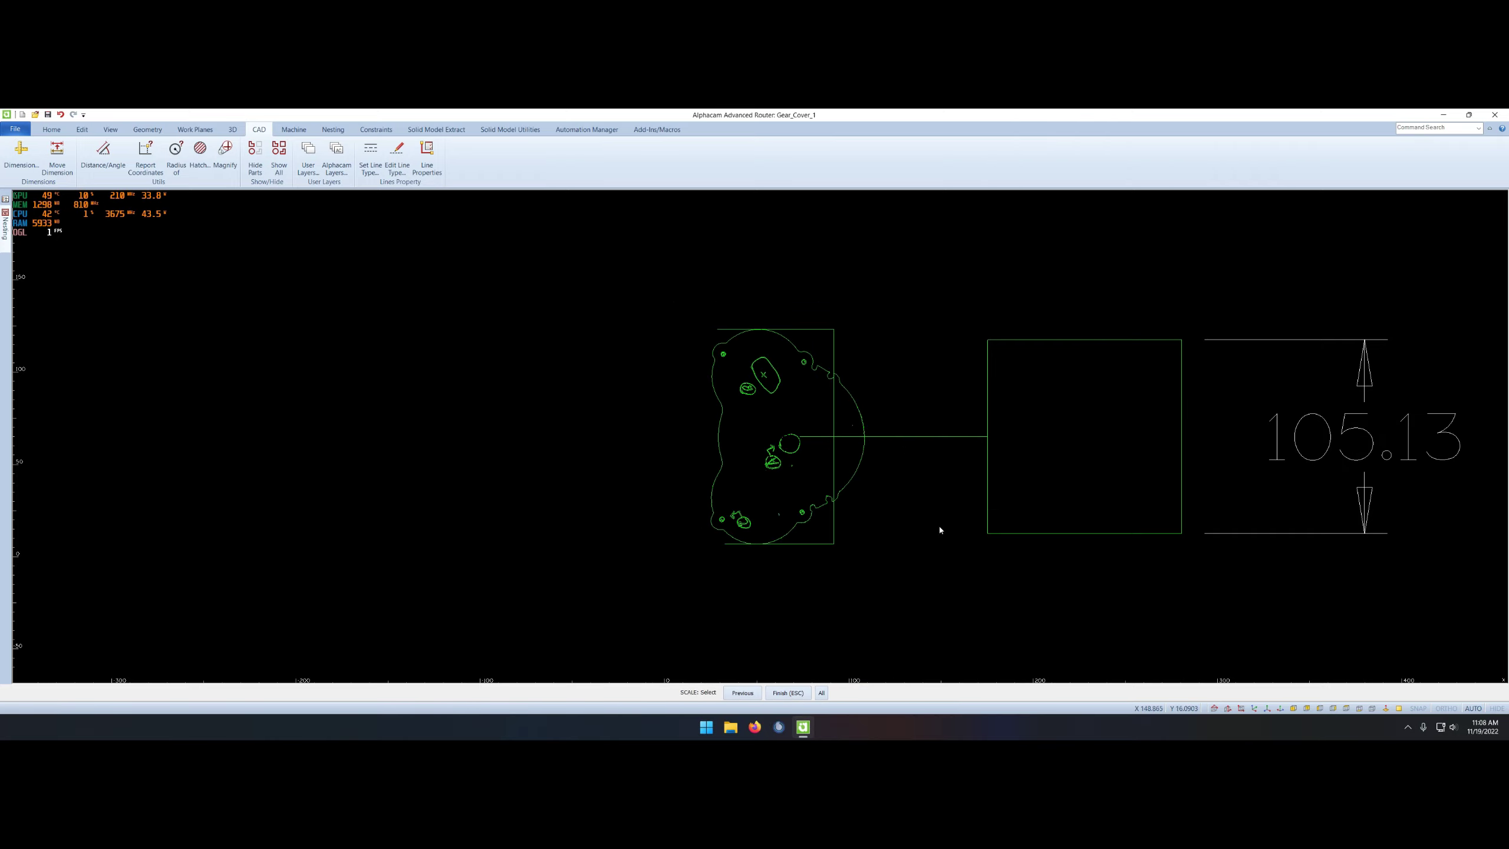
right_click(941, 529)
click(869, 506)
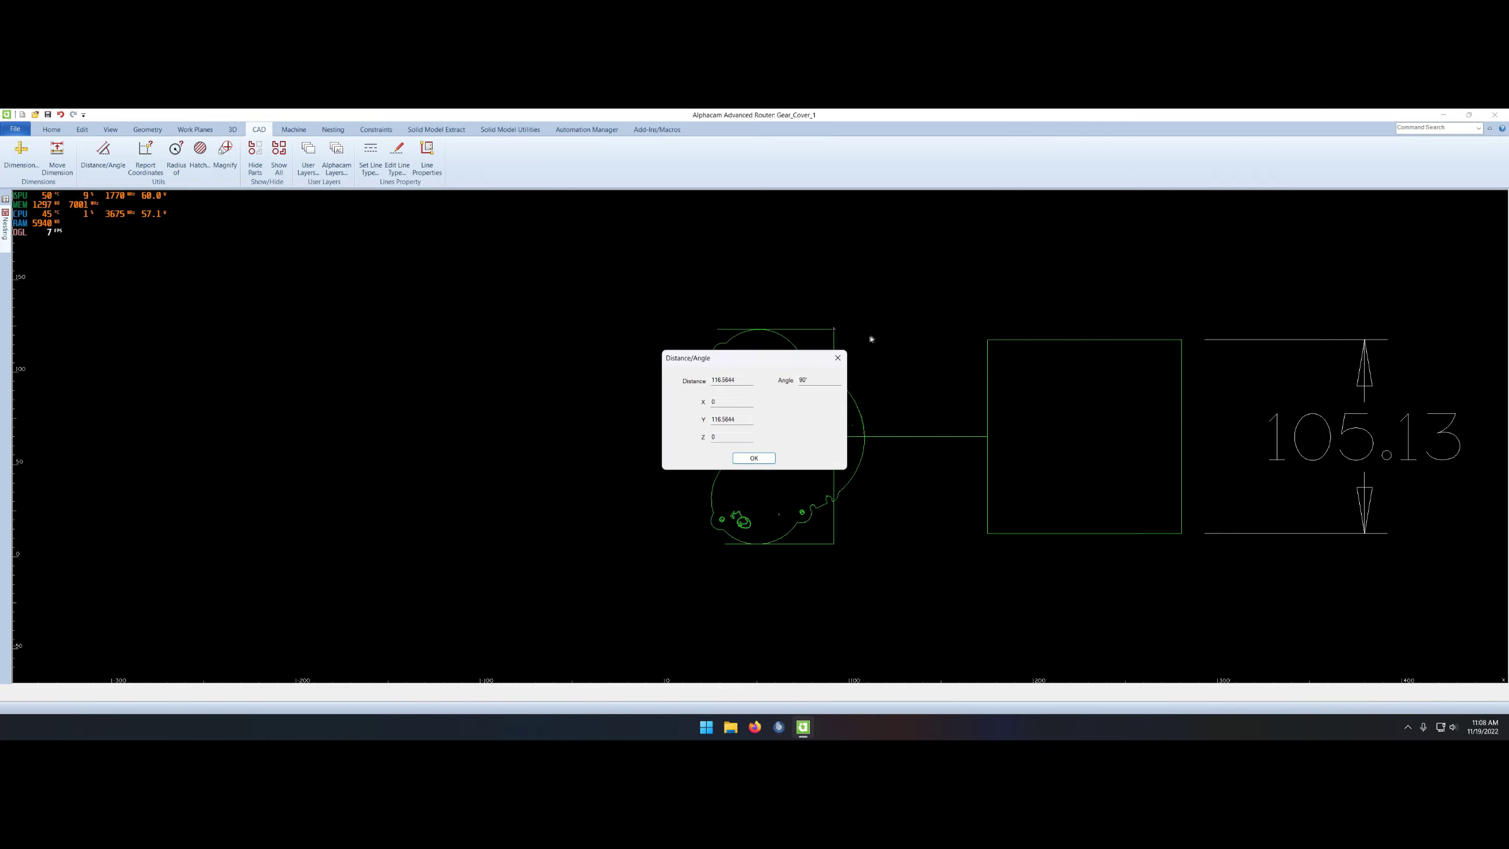
click(754, 457)
- Rescale the whole gear about the line, re-measure its height, and undo the attempts
right_click(910, 505)
click(911, 580)
drag(670, 287, 873, 553)
key(Return)
click(901, 439)
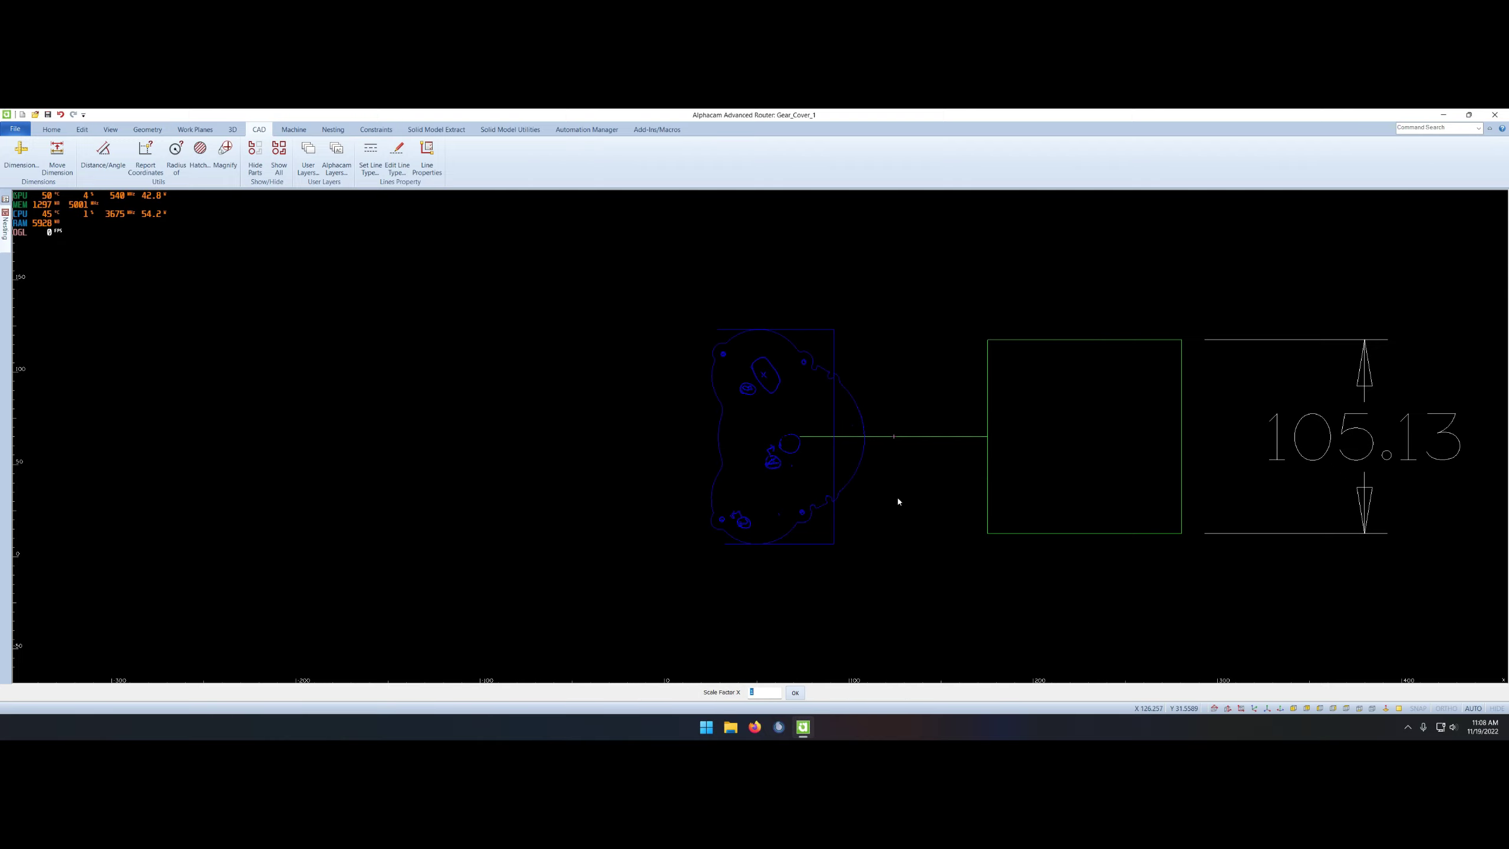
key(Return)
right_click(898, 501)
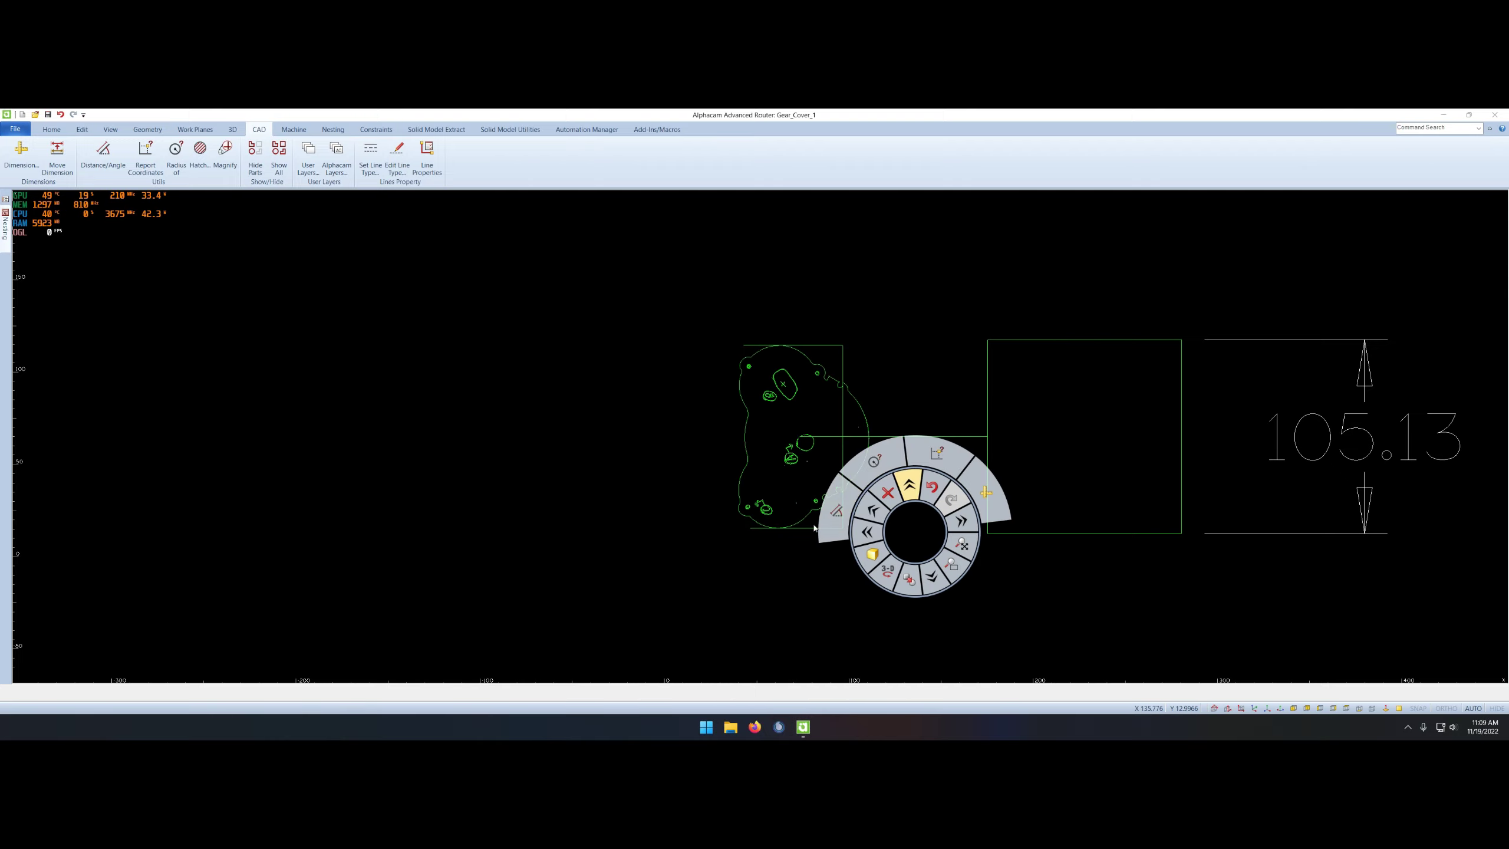
click(856, 485)
key(Return)
key(ctrl+z)
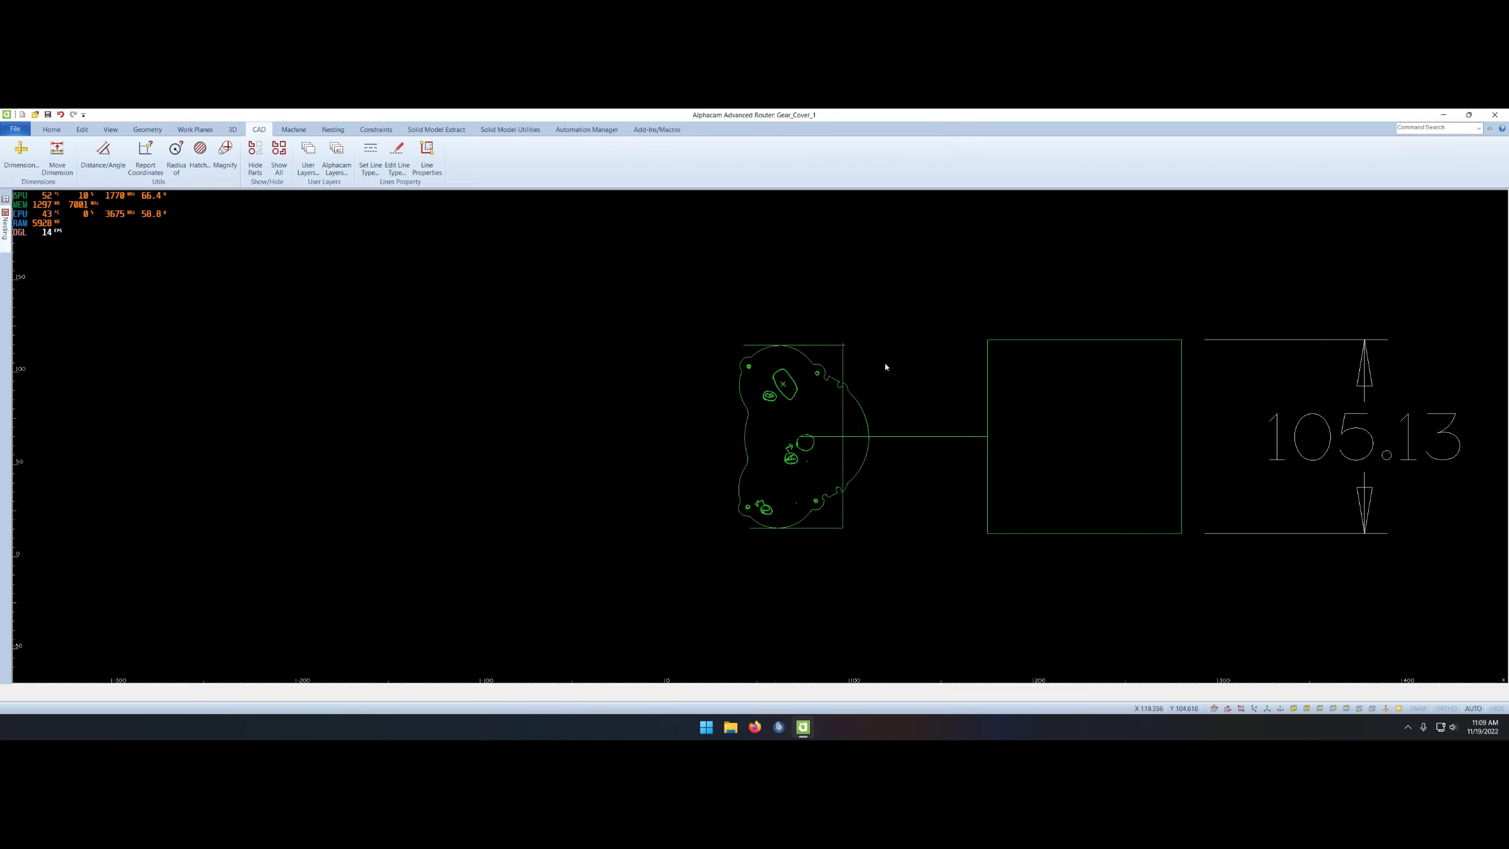
key(ctrl+z)
- Try another gear scale, check its height, and undo it
right_click(921, 380)
click(882, 380)
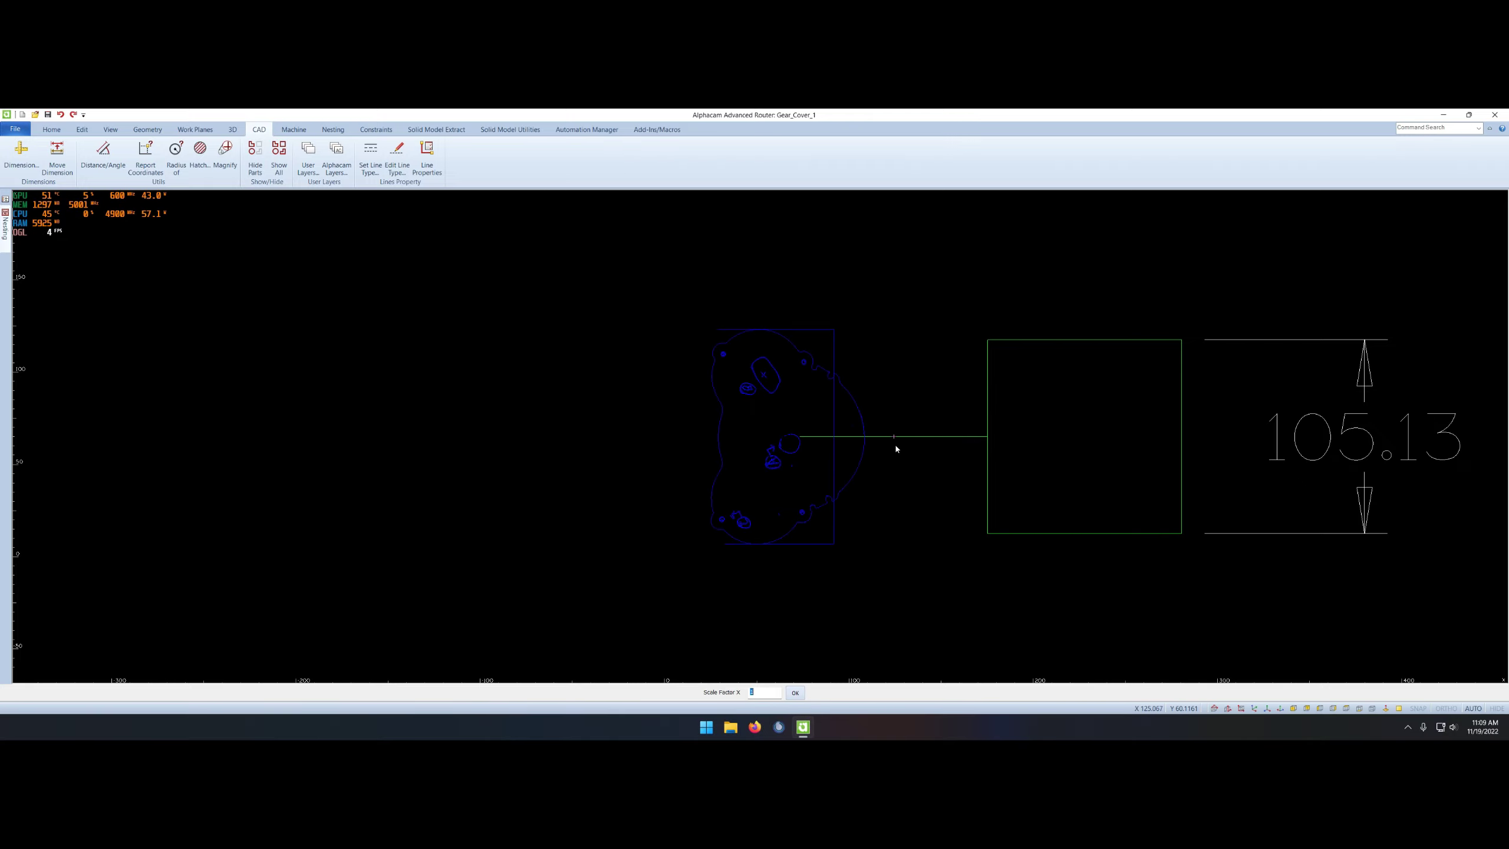
key(ctrl+y)
right_click(932, 502)
click(927, 455)
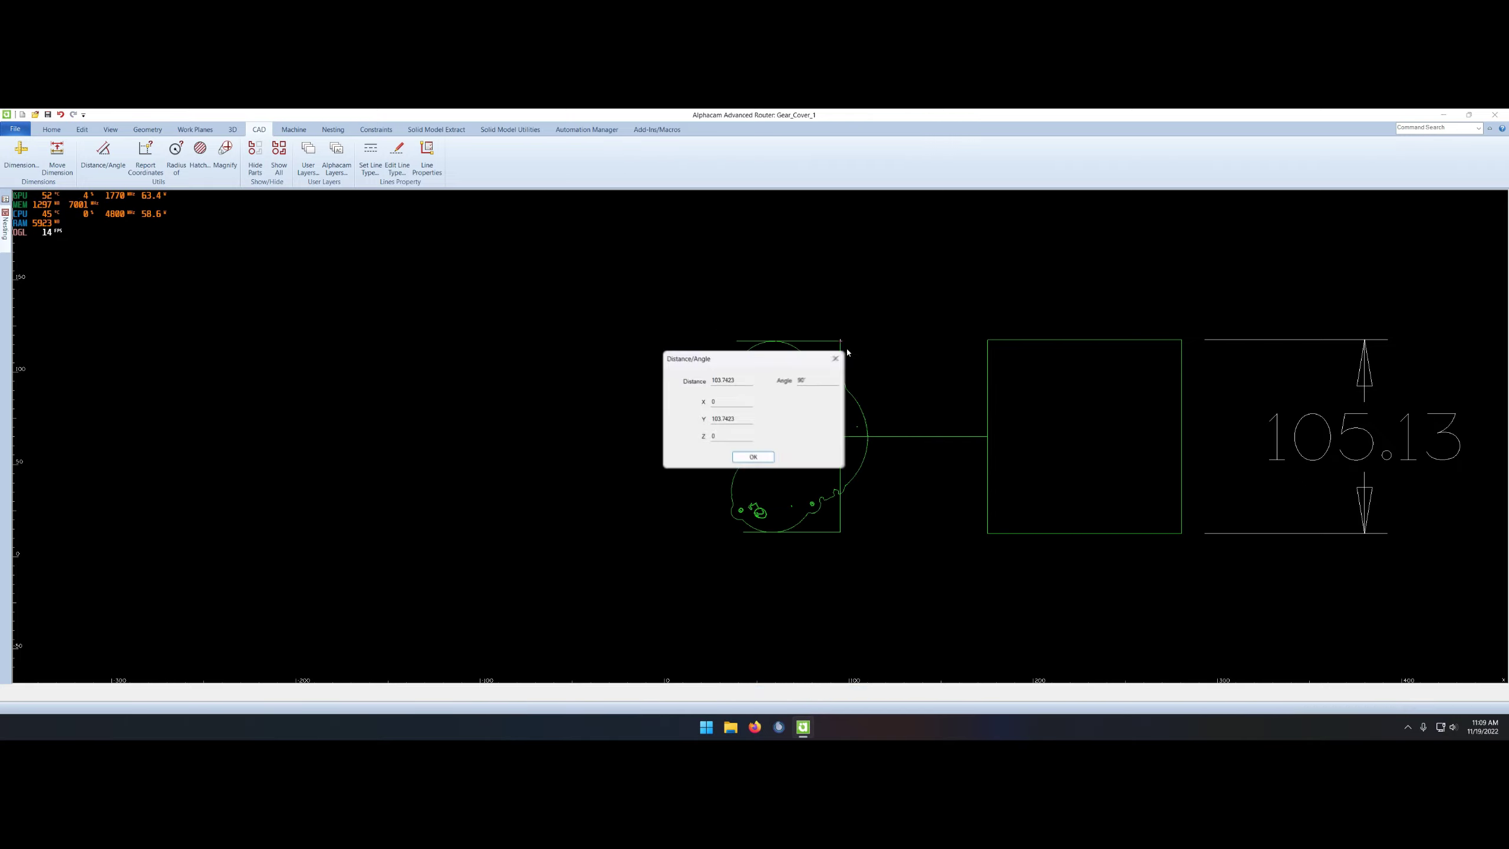
key(Return)
key(ctrl+z)
- Measure the gear box height between its bottom and top corners
right_click(919, 495)
click(871, 496)
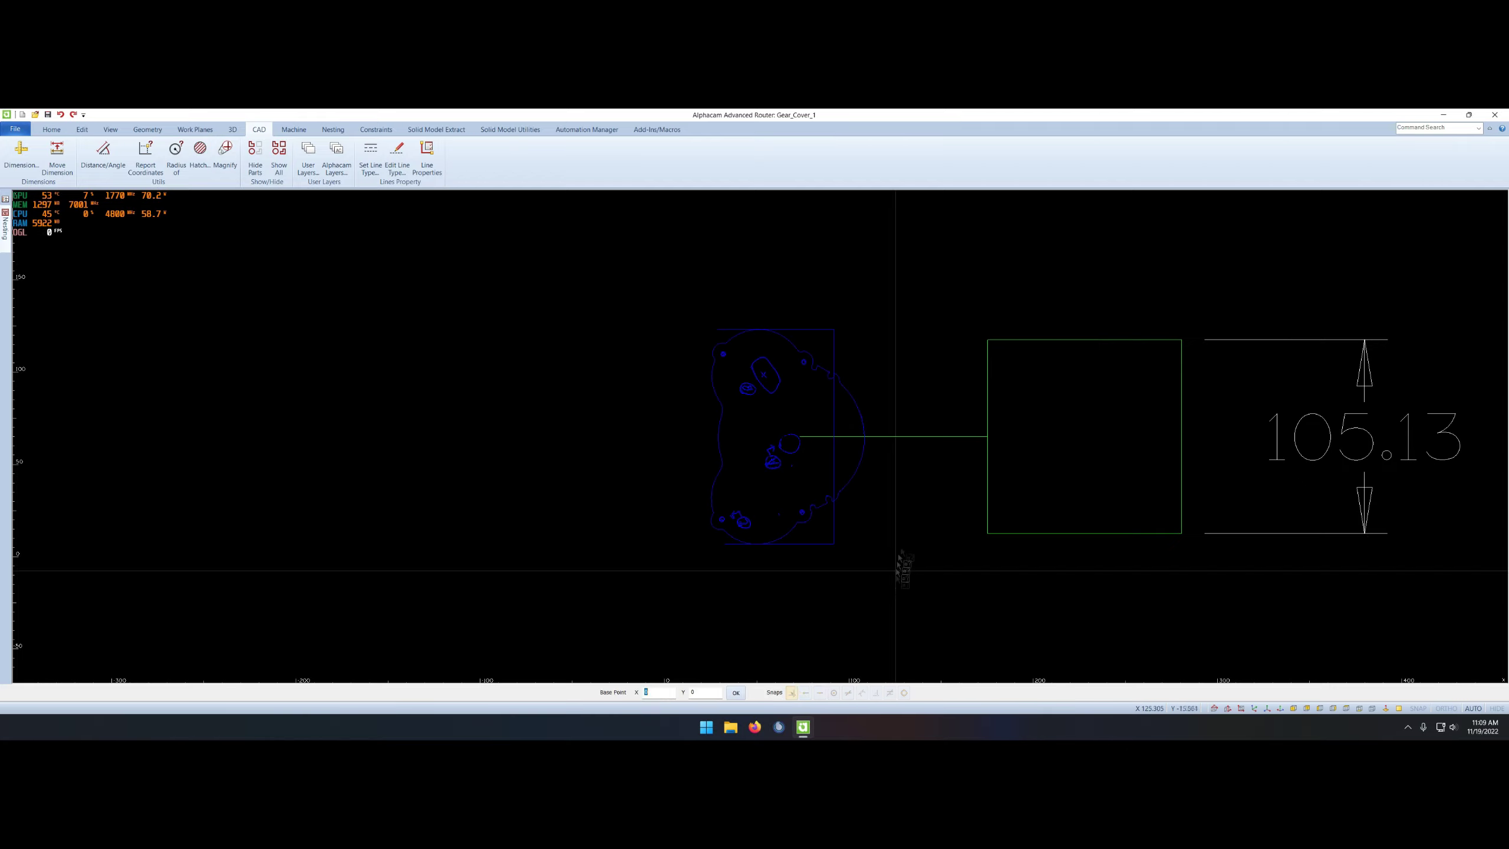
right_click(974, 465)
click(926, 465)
click(839, 533)
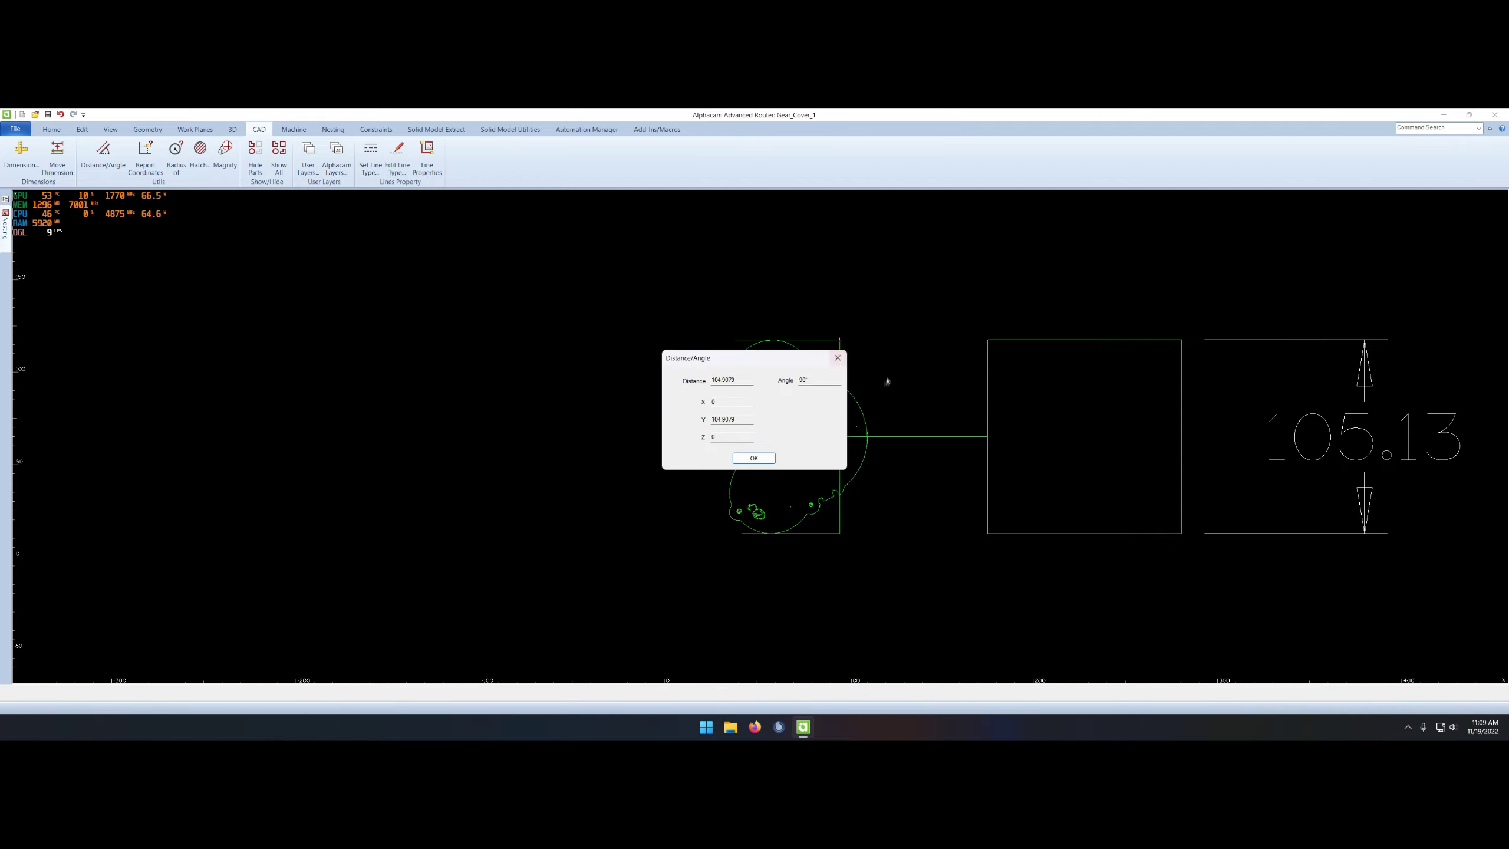
click(839, 353)
- Scale the gear again, measure its height, and undo the result
right_click(936, 393)
click(904, 411)
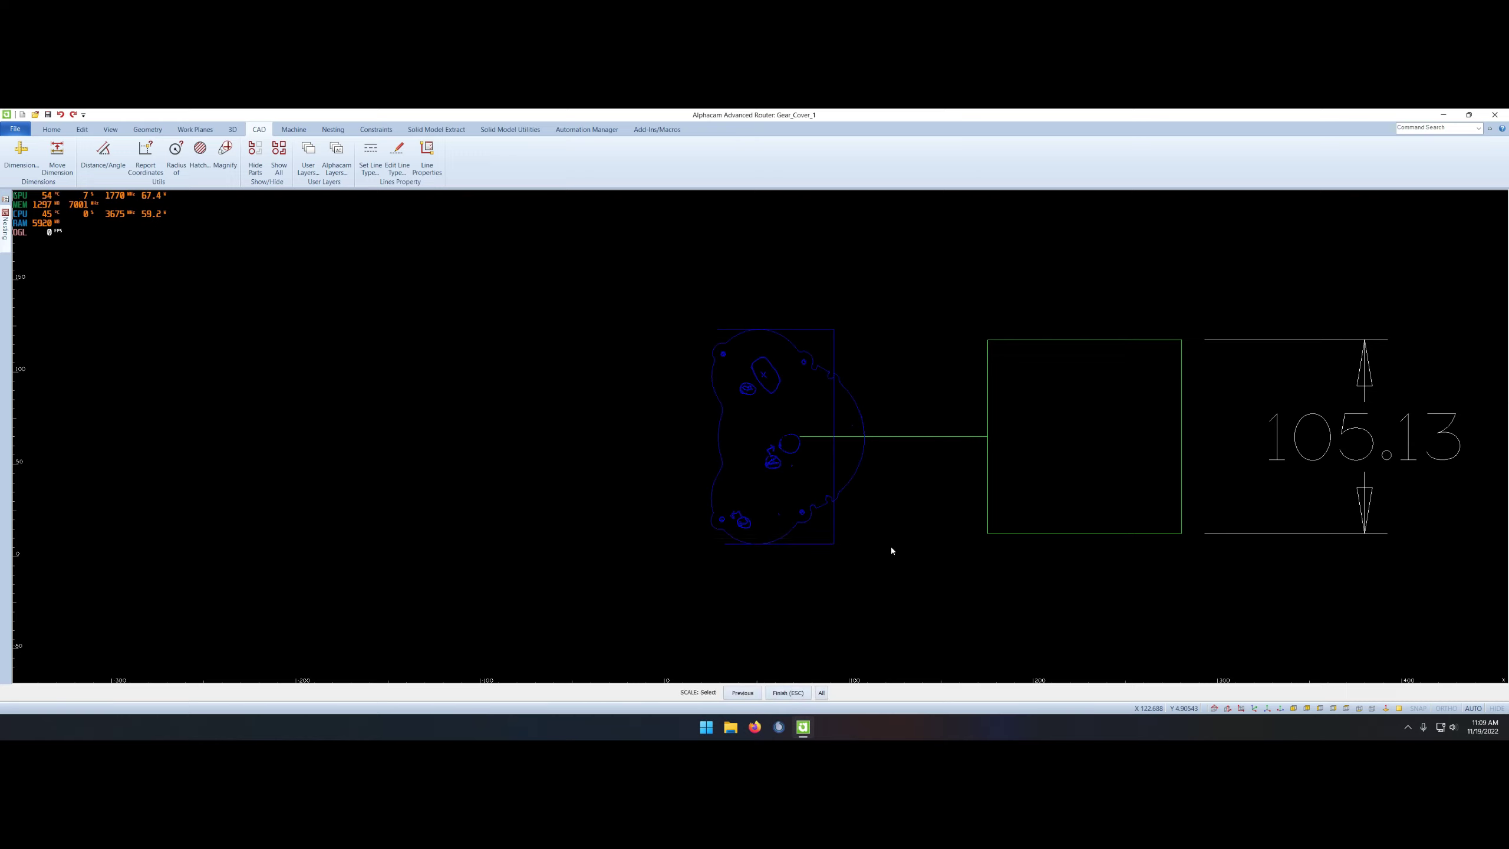
right_click(901, 441)
right_click(920, 501)
click(872, 501)
click(839, 533)
click(839, 337)
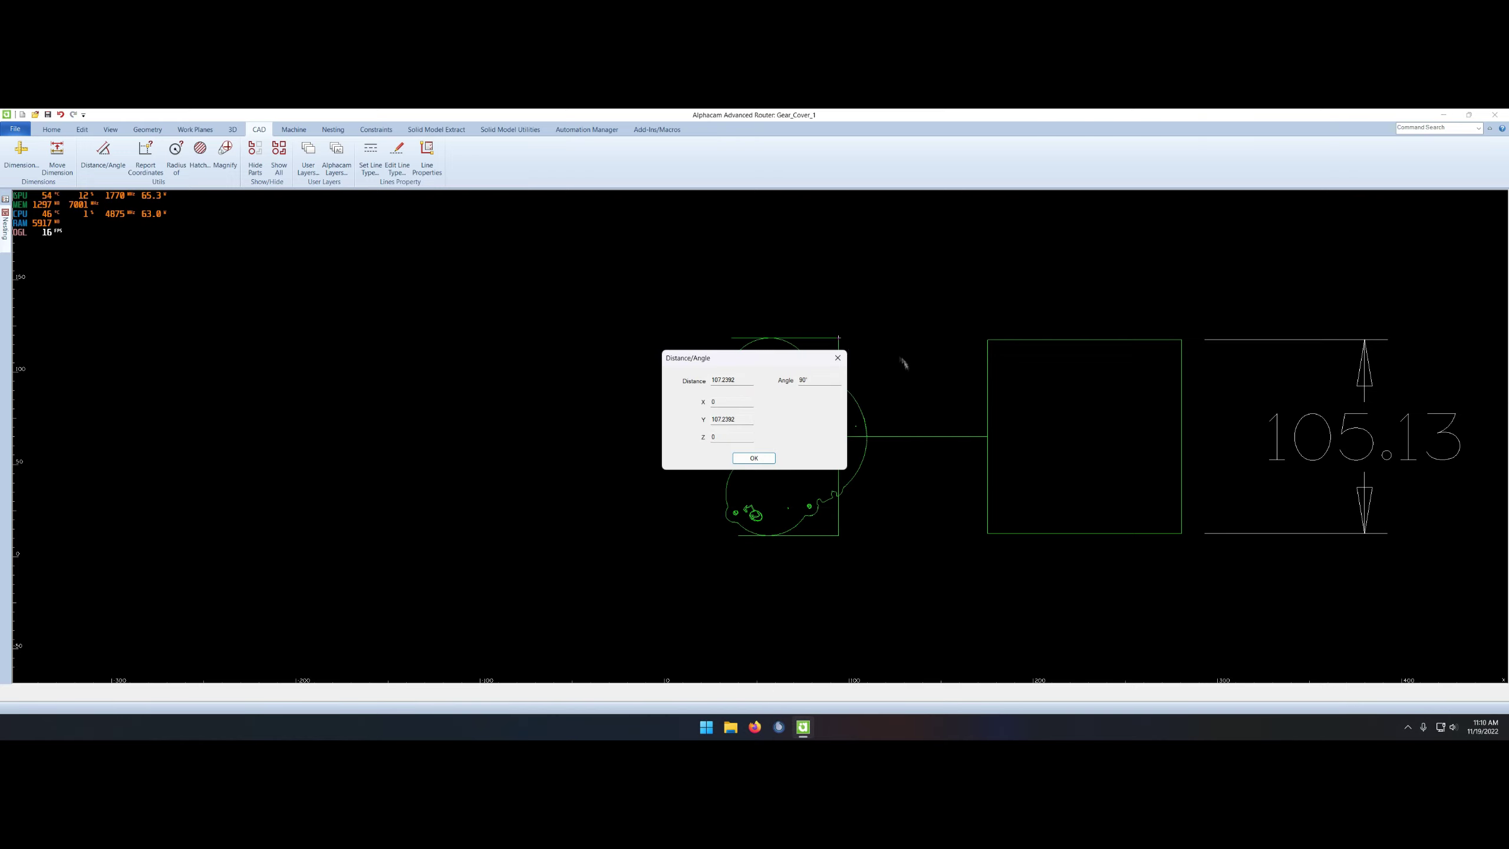
key(Return)
key(ctrl+z)
- Rescale the gear and measure its height at about 106.0736
right_click(922, 363)
click(885, 362)
right_click(900, 441)
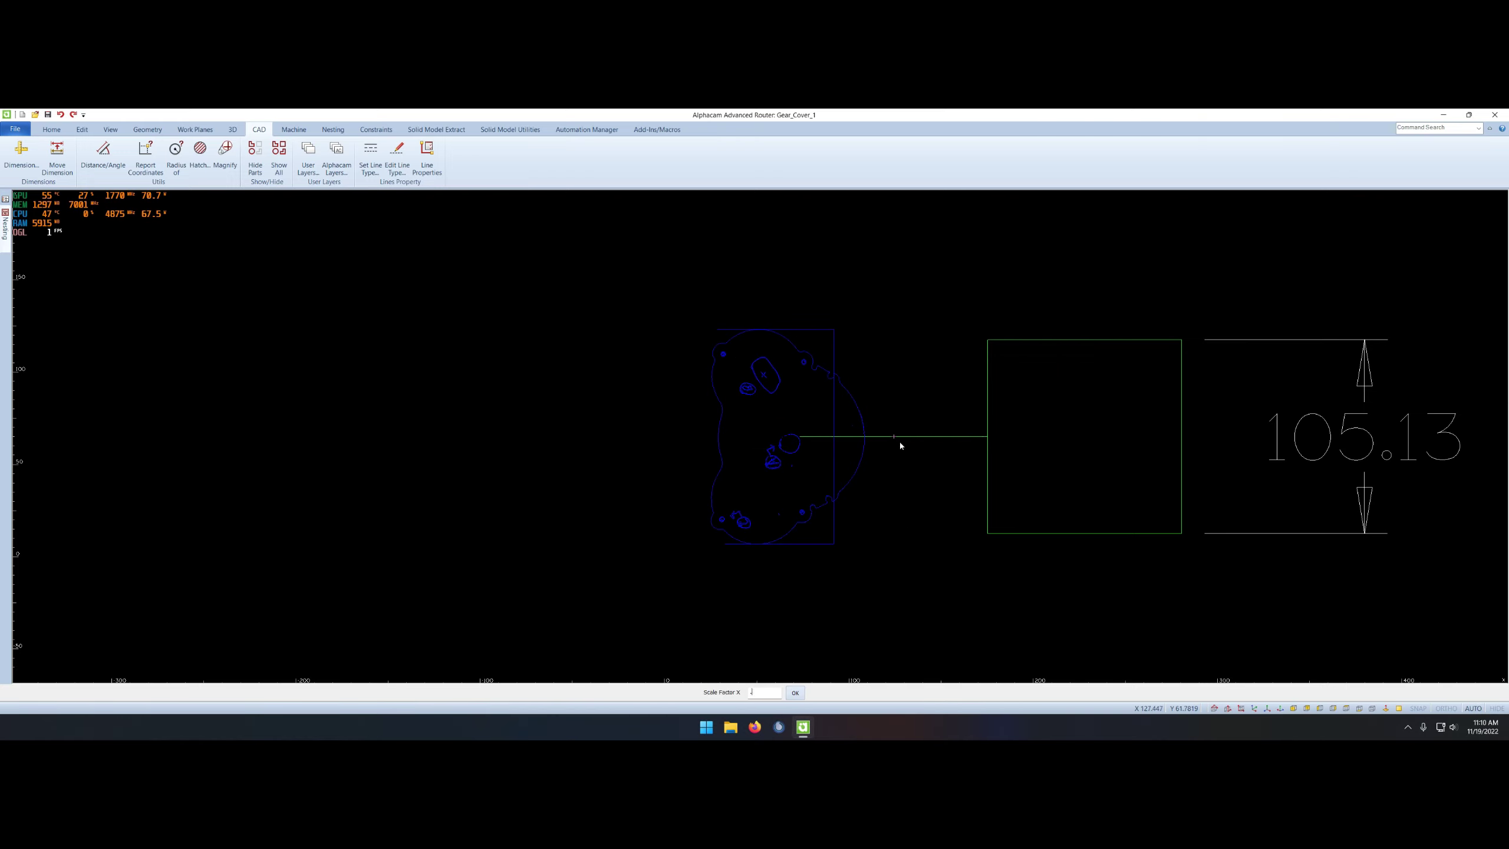
right_click(922, 488)
click(872, 489)
click(839, 534)
click(840, 340)
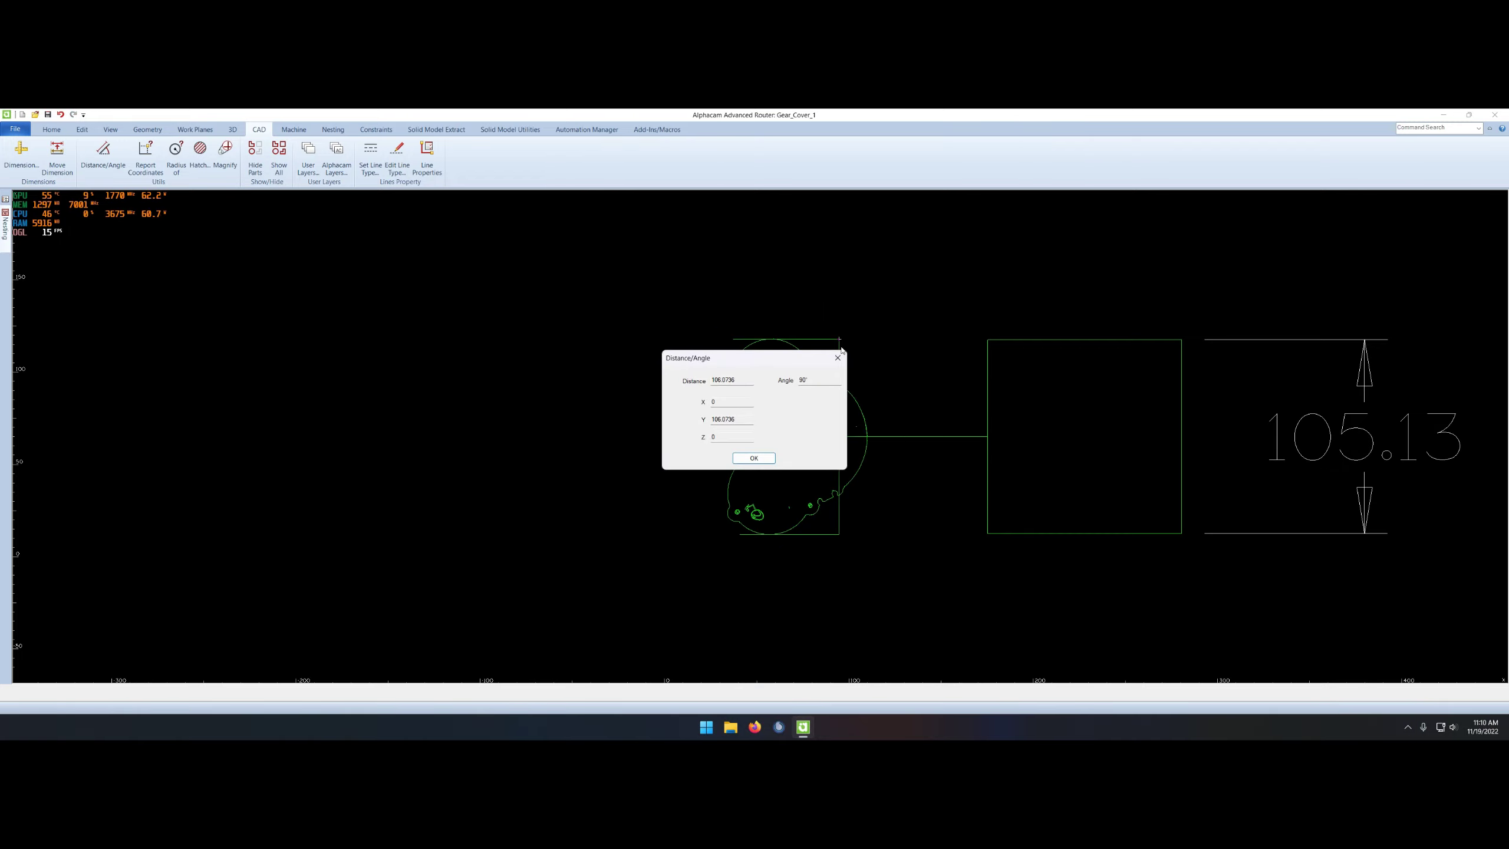
- Close the measurement and start, then cancel, a gear scale
click(837, 358)
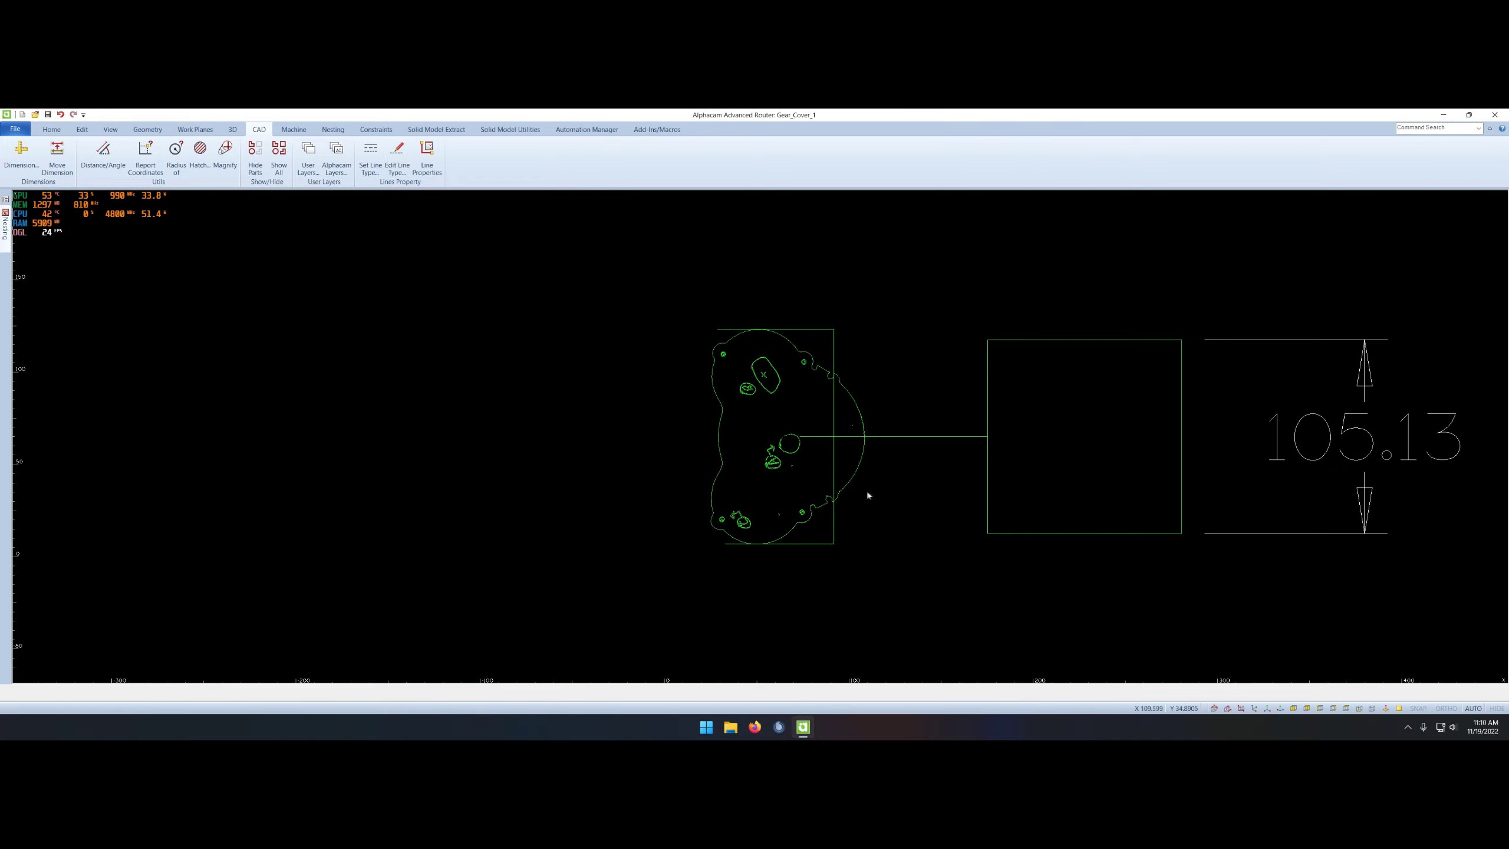
right_click(909, 488)
click(902, 438)
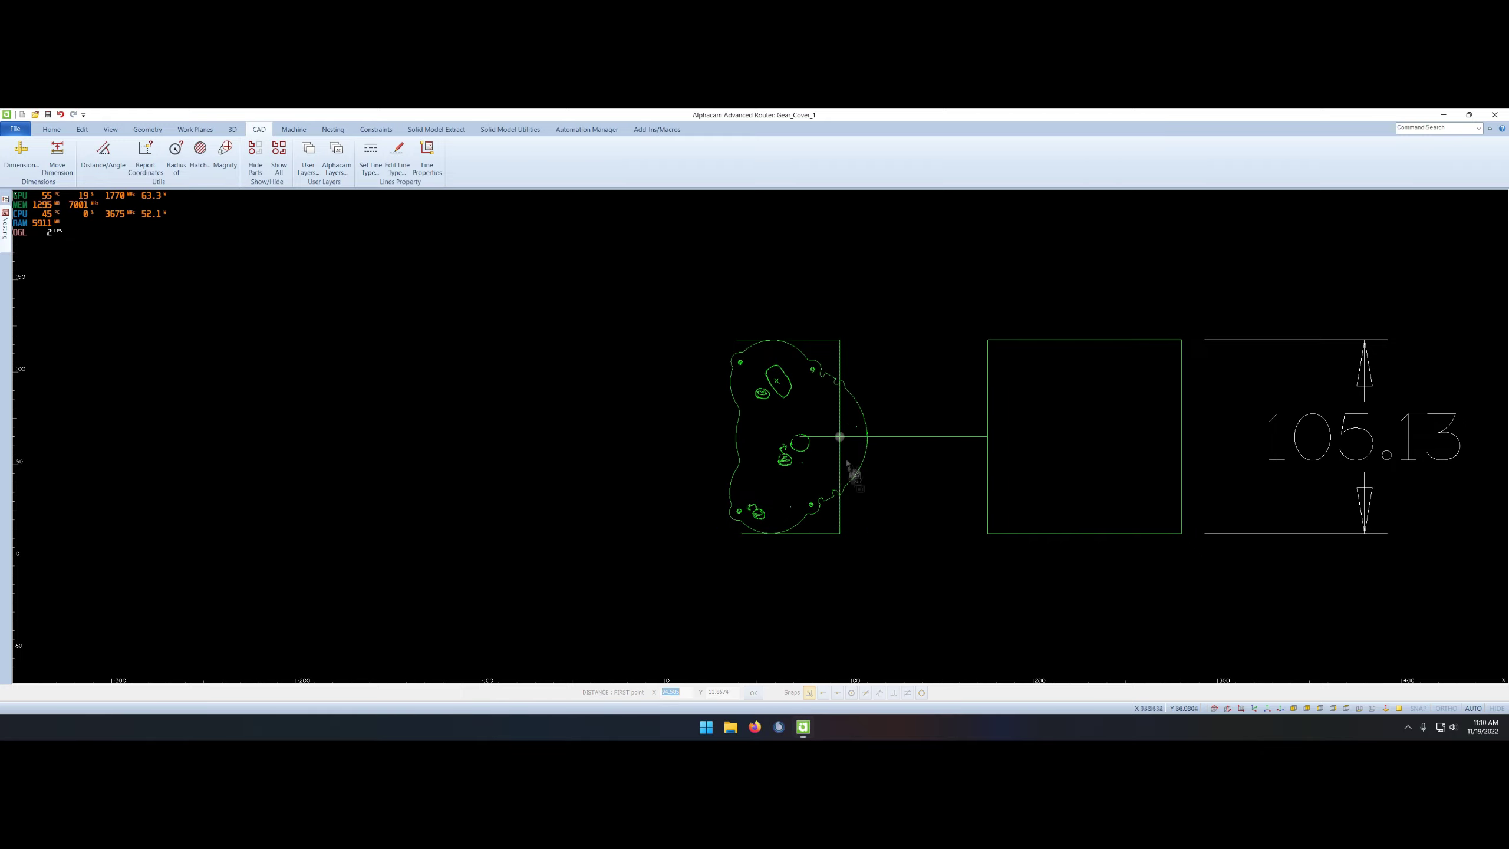
right_click(902, 442)
key(Return)
- Scale the window-selected gear, measure its height, and undo the scaling
right_click(916, 506)
click(928, 496)
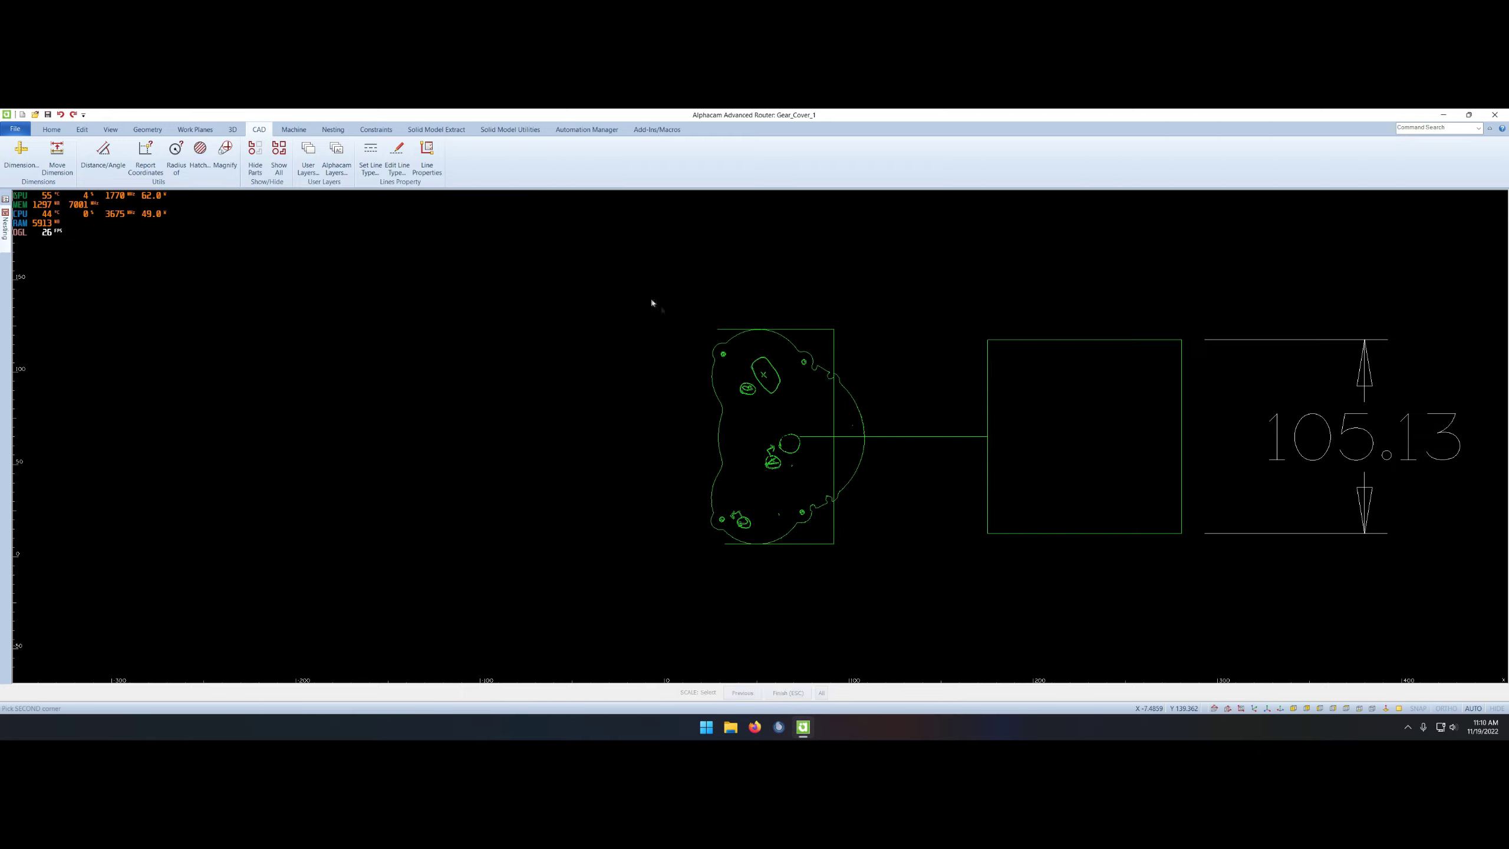
drag(650, 303, 896, 438)
key(Return)
right_click(941, 517)
click(874, 517)
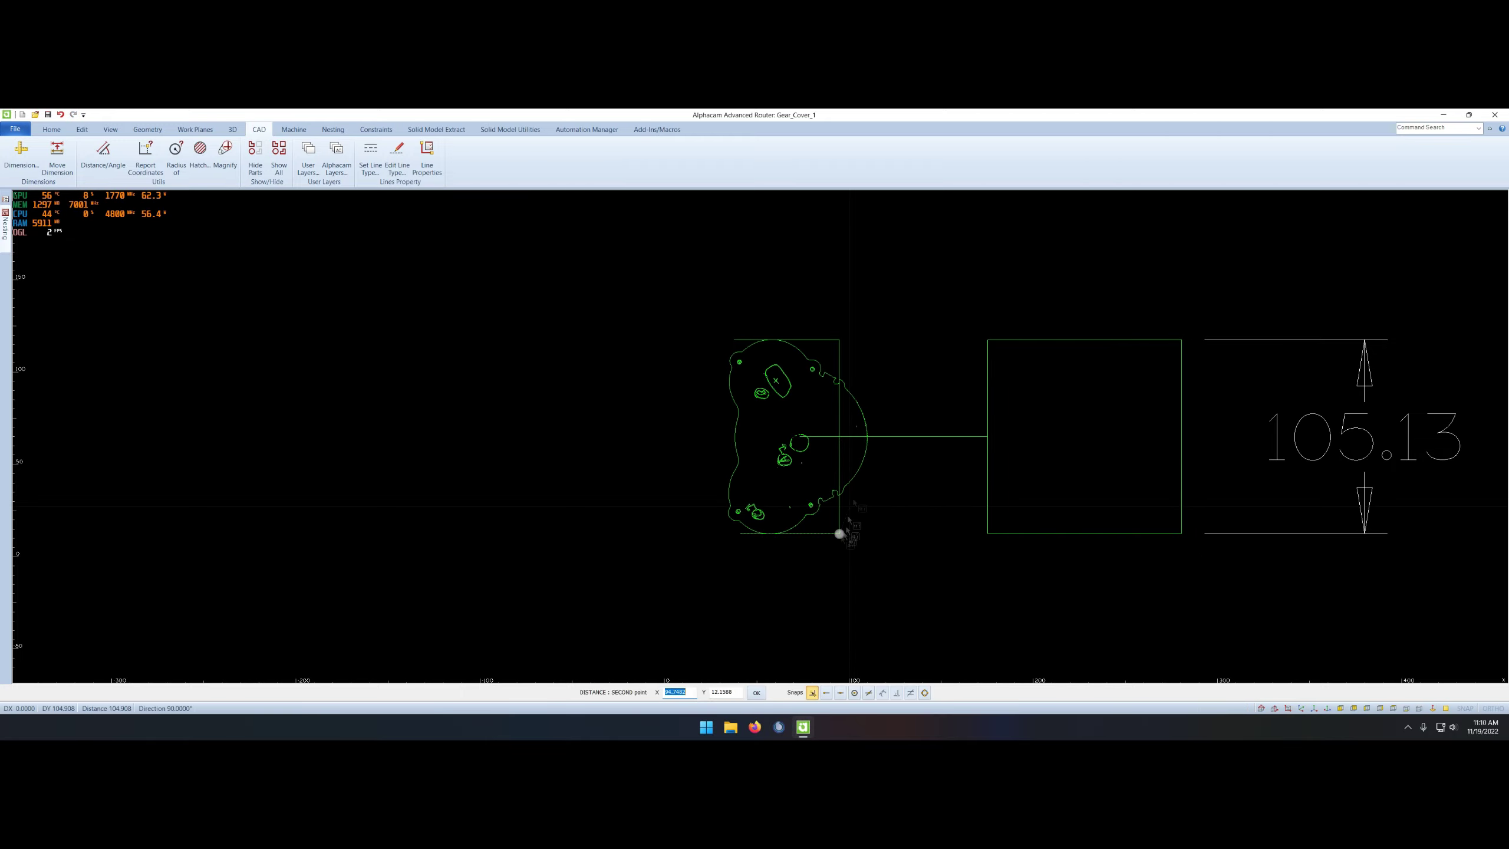
click(840, 339)
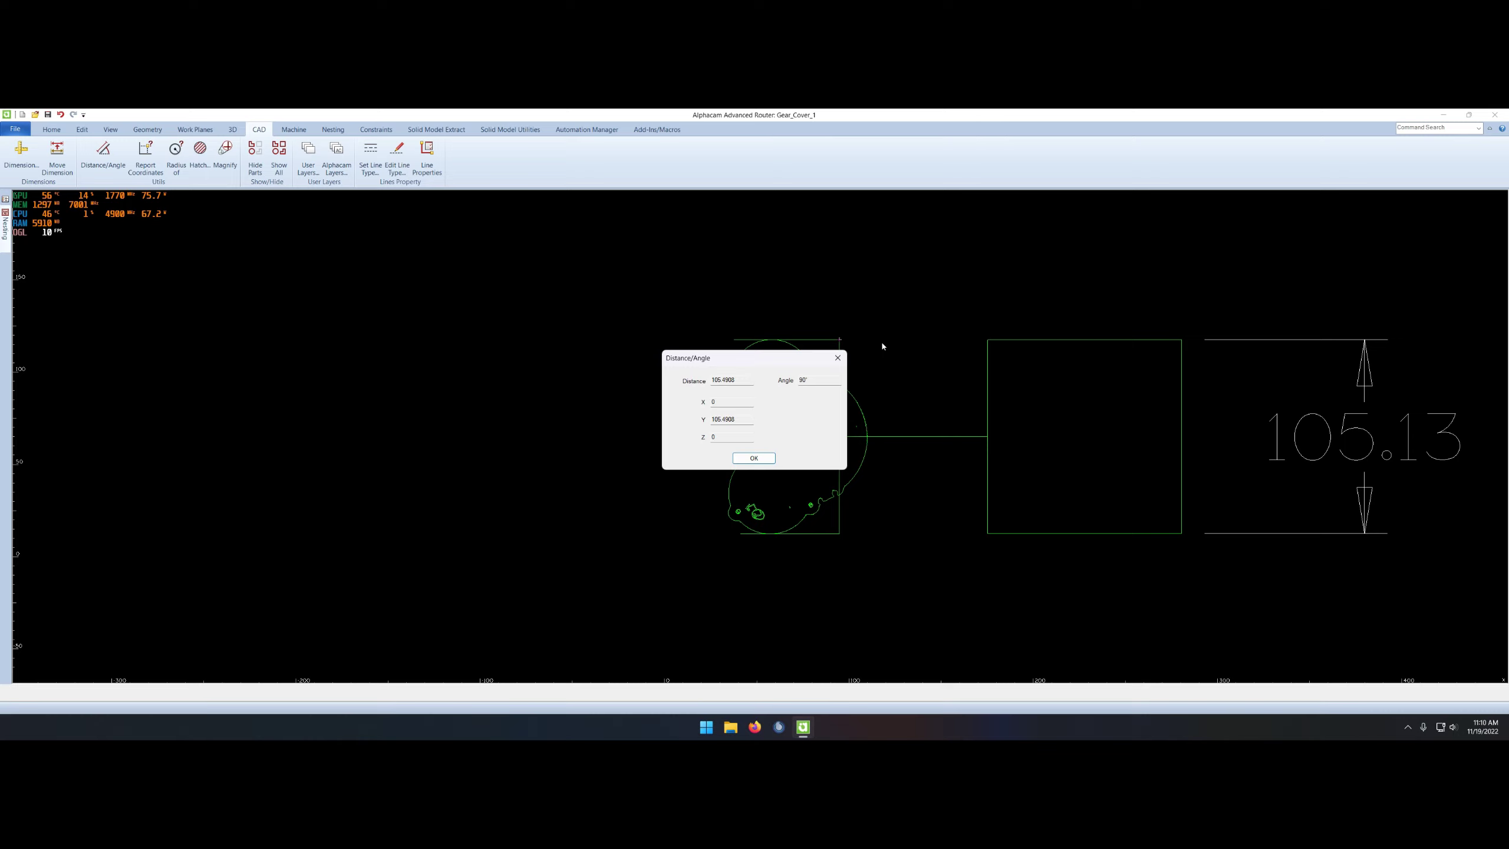
click(766, 459)
key(ctrl+z)
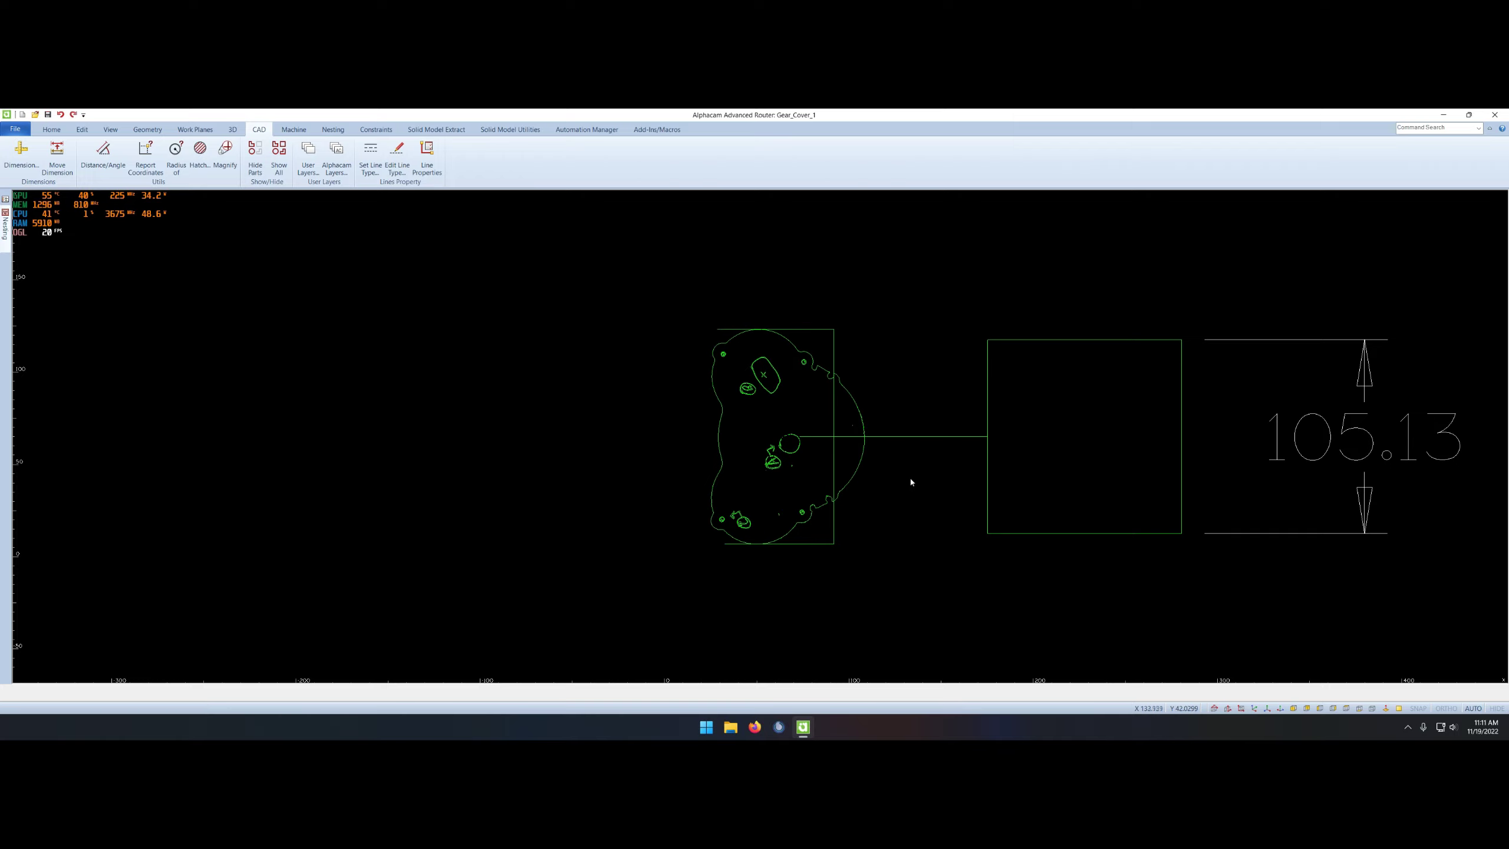
- Rescale the gear about the line's end, check its height, and undo
drag(640, 253, 937, 624)
click(894, 436)
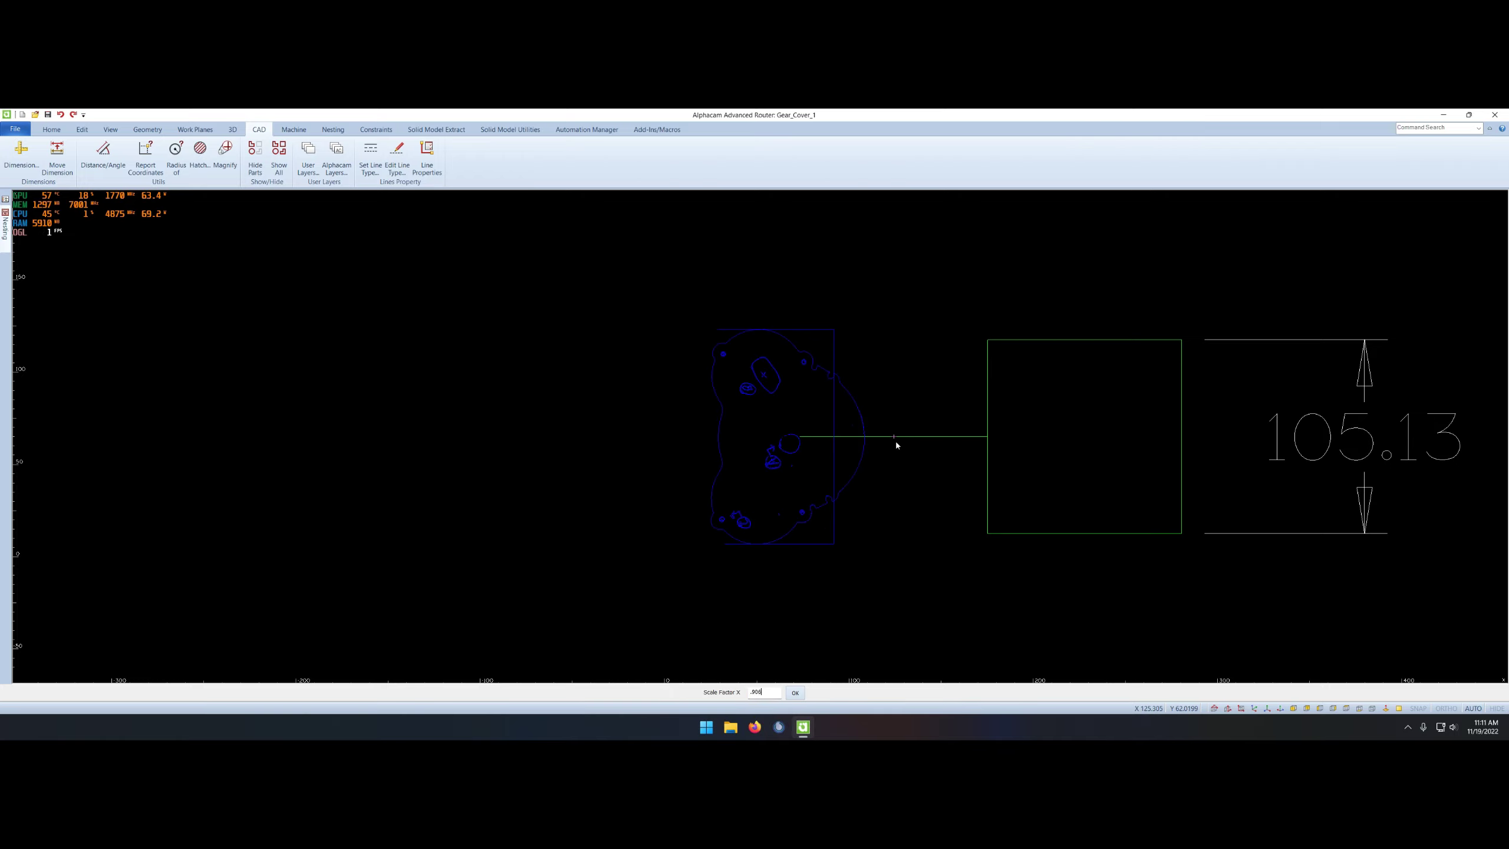
key(Return)
click(839, 533)
click(840, 340)
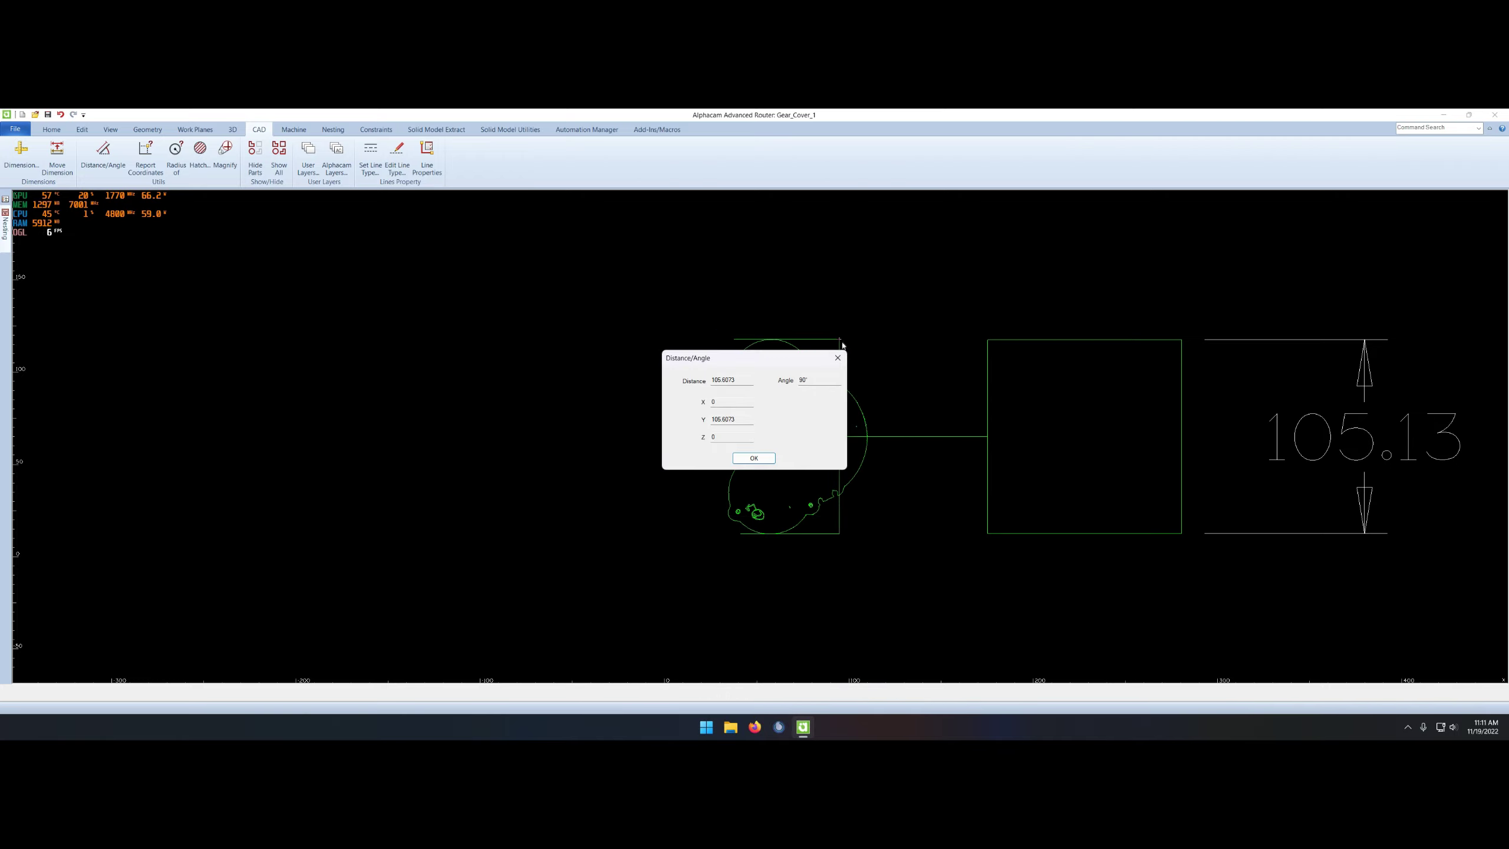
key(Escape)
key(ctrl+z)
- Scale the gear by 0.904, measure the box height, and undo
right_click(951, 506)
click(896, 438)
text(.904)
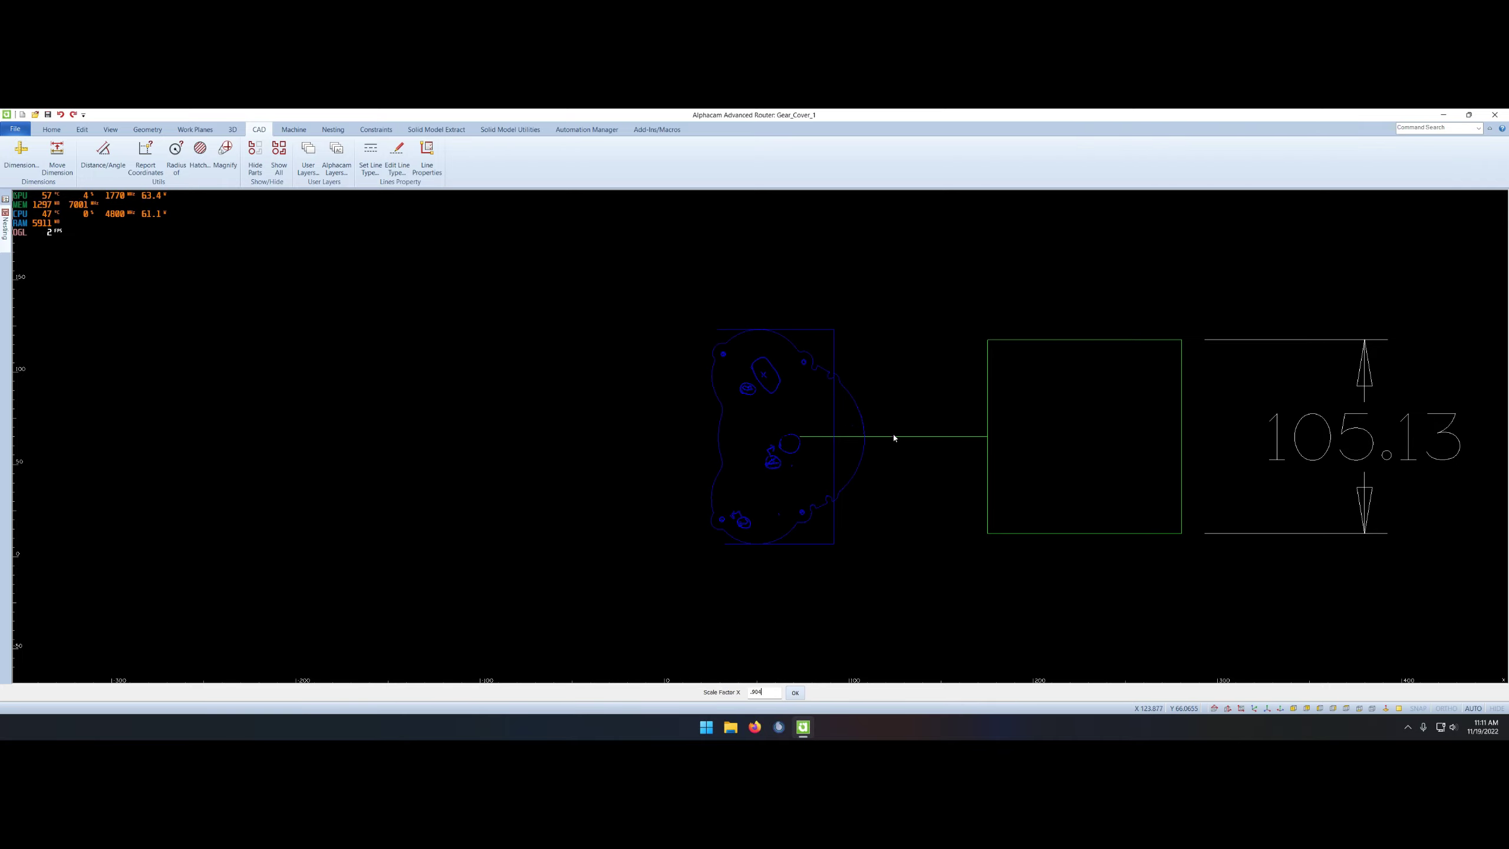
key(Return)
click(839, 533)
click(840, 340)
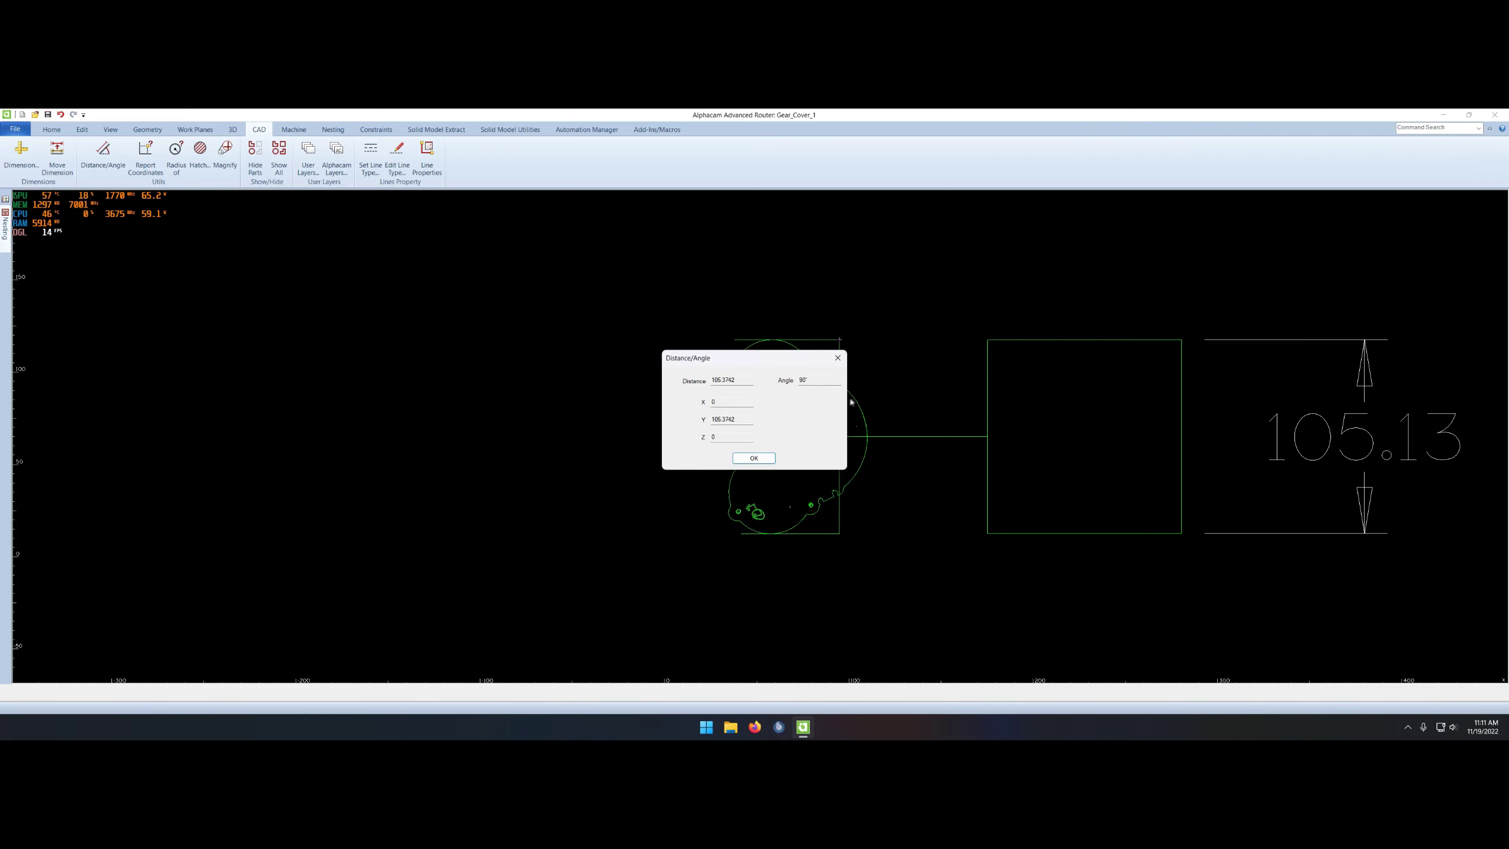
key(Escape)
key(ctrl+z)
- Scale the gear by 0.9 and measure its height at 105.3159
right_click(910, 522)
click(892, 452)
text(.9035)
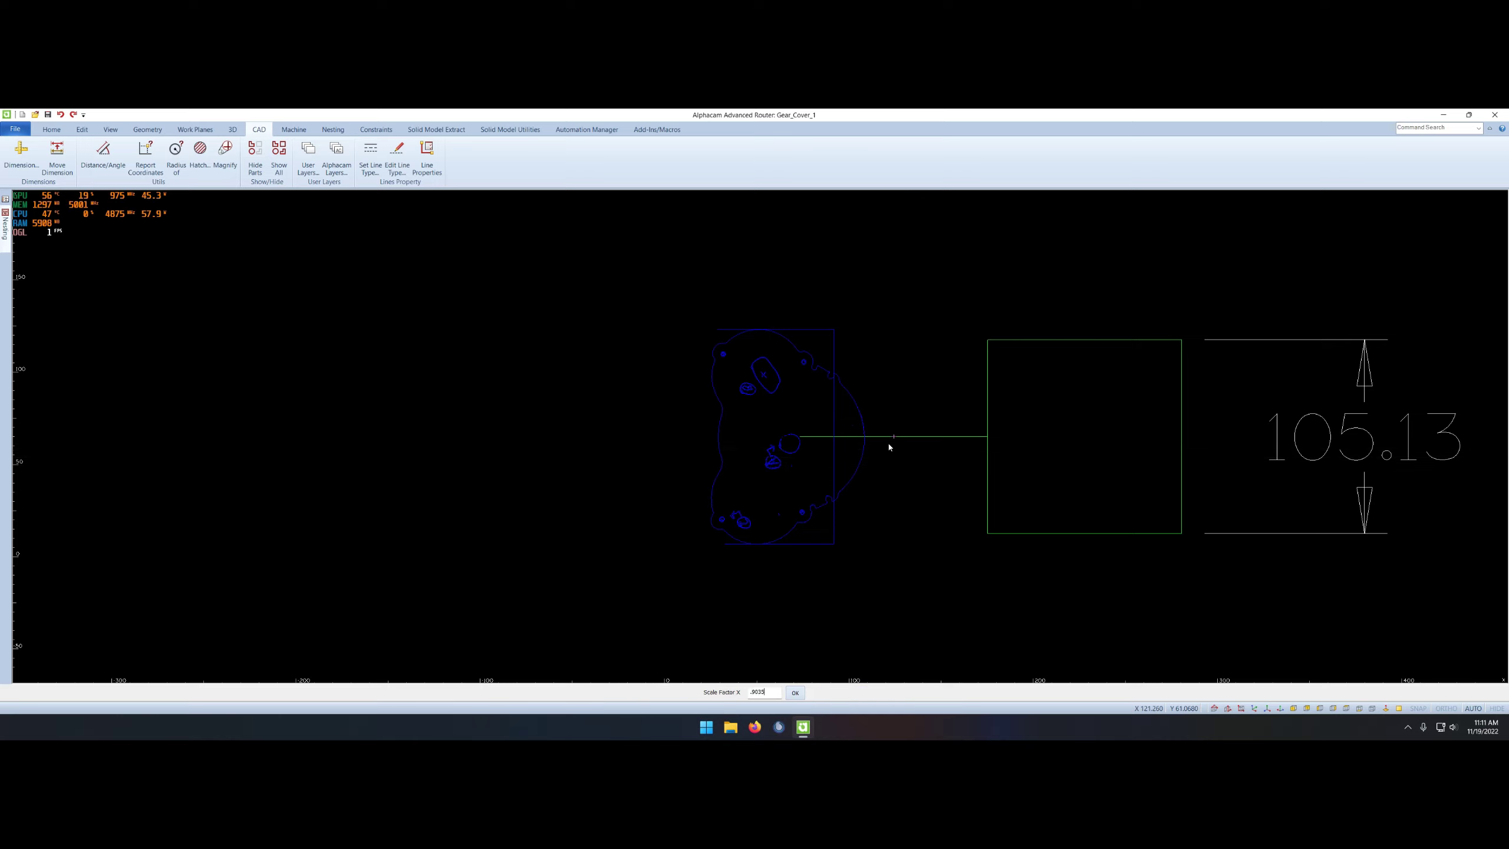
key(Return)
right_click(946, 505)
click(891, 438)
click(839, 534)
click(840, 339)
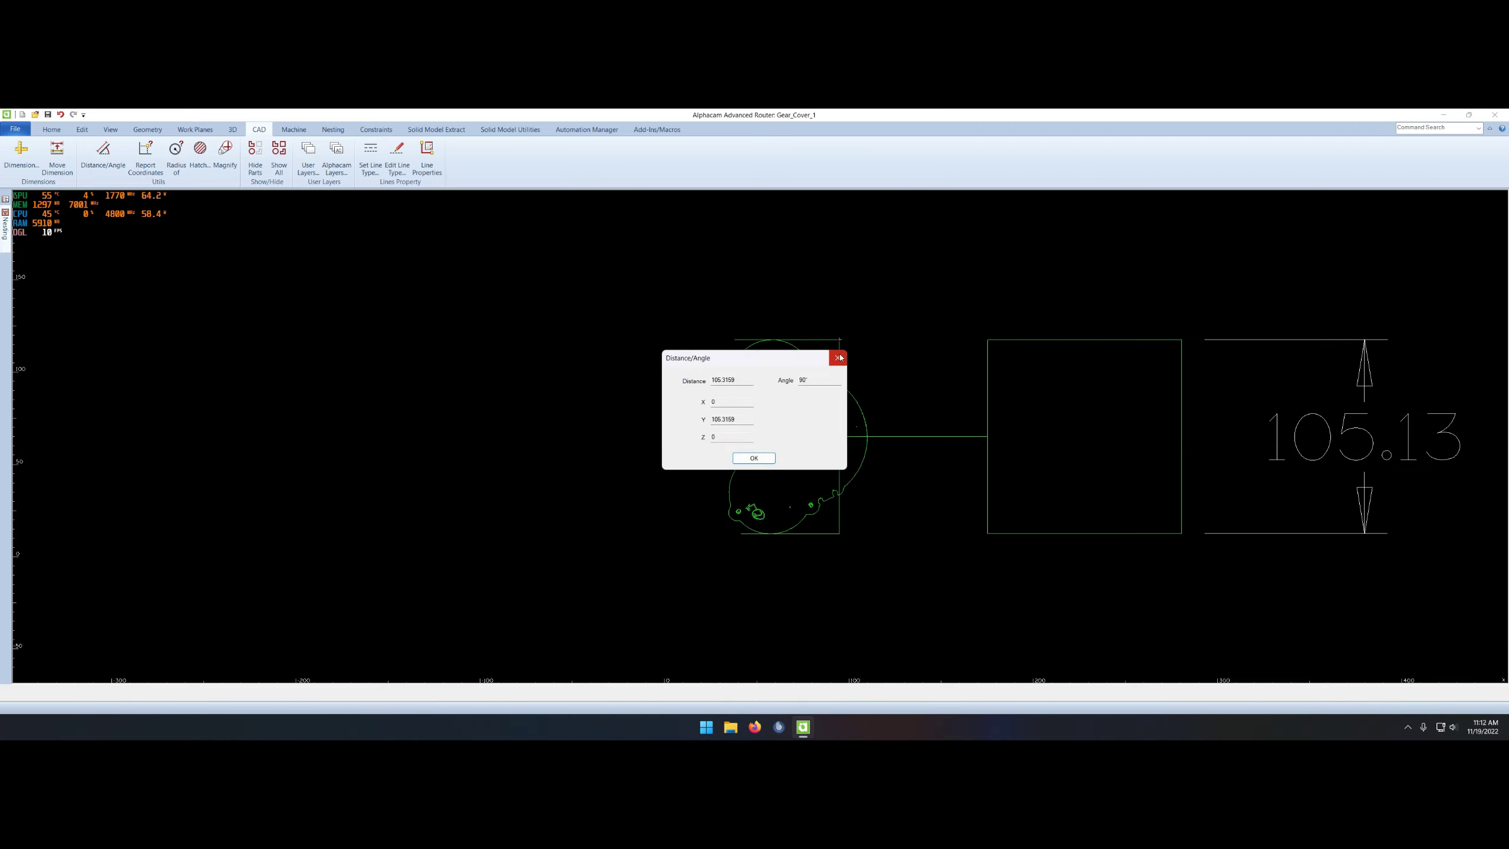
click(840, 357)
key(ctrl+z)
- Apply a fine scale to the gear and measure its height to the top corner
right_click(910, 522)
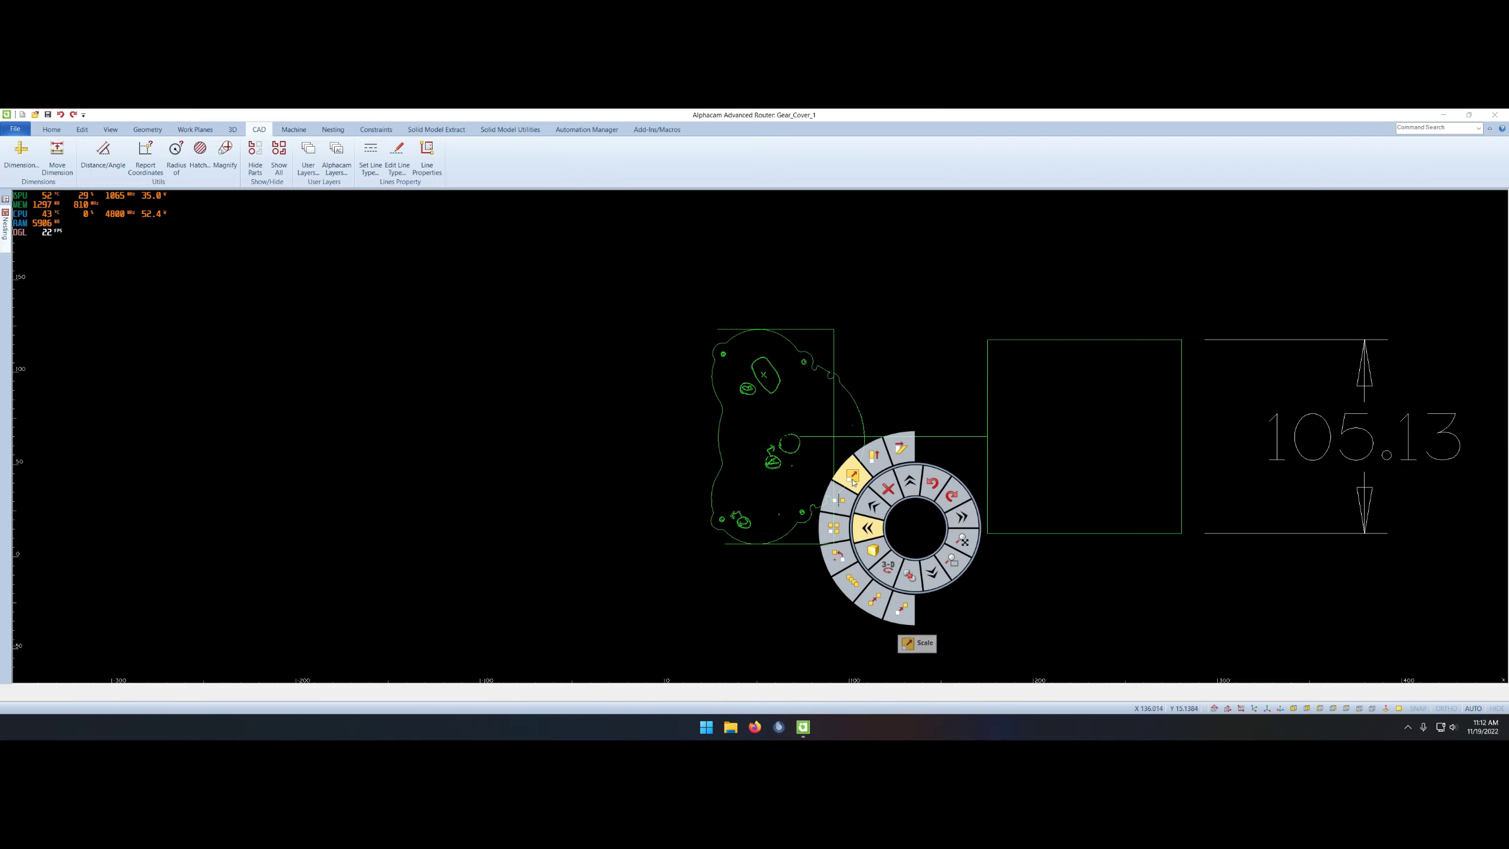
click(900, 445)
key(Return)
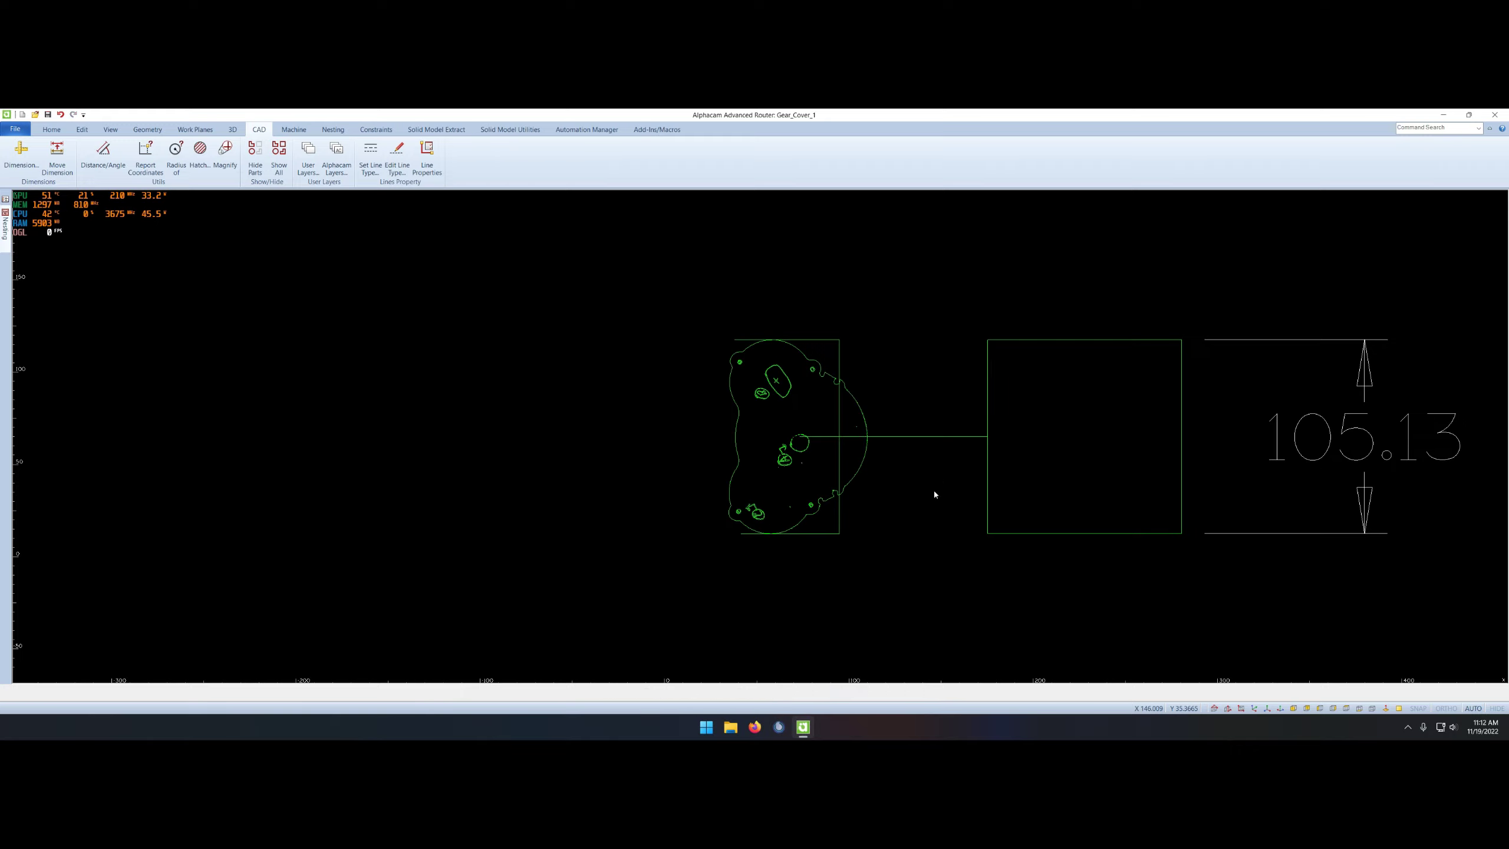
right_click(934, 491)
click(926, 443)
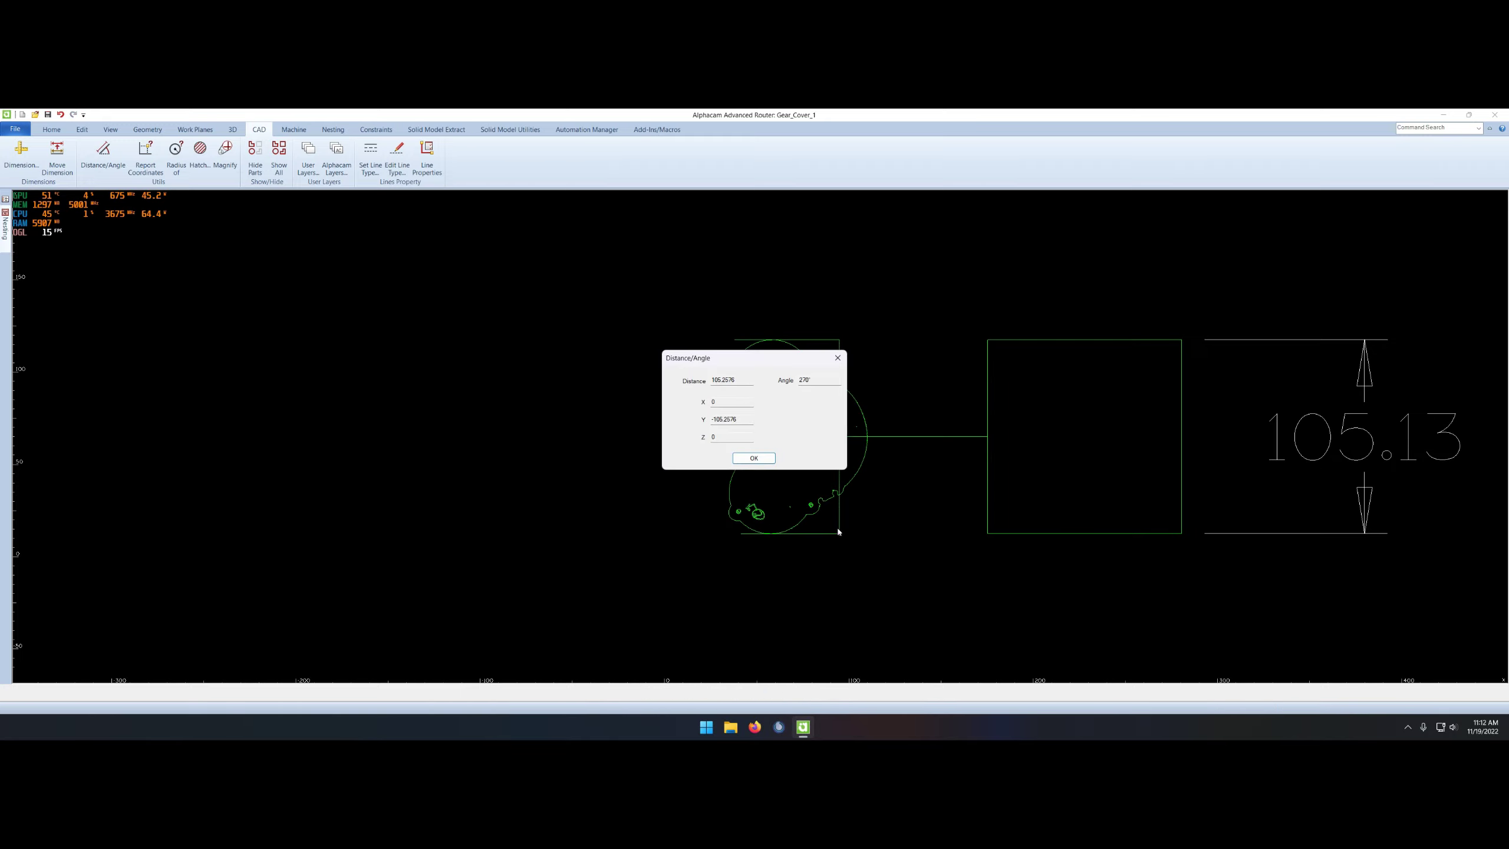
click(903, 441)
click(839, 339)
- Rescale the gear with a new factor and re-measure its height
key(Return)
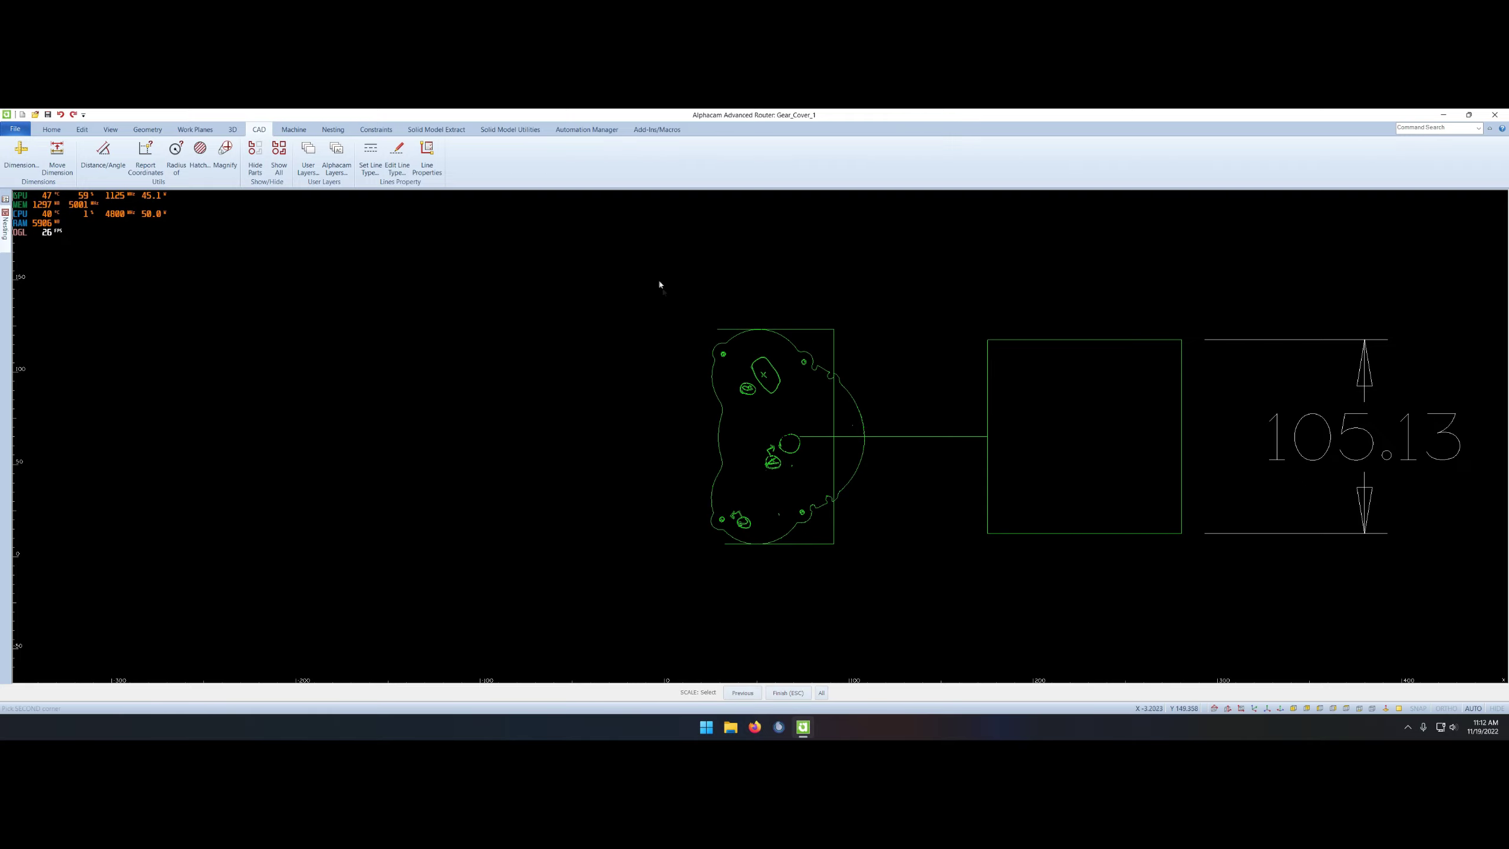
key(Return)
click(840, 534)
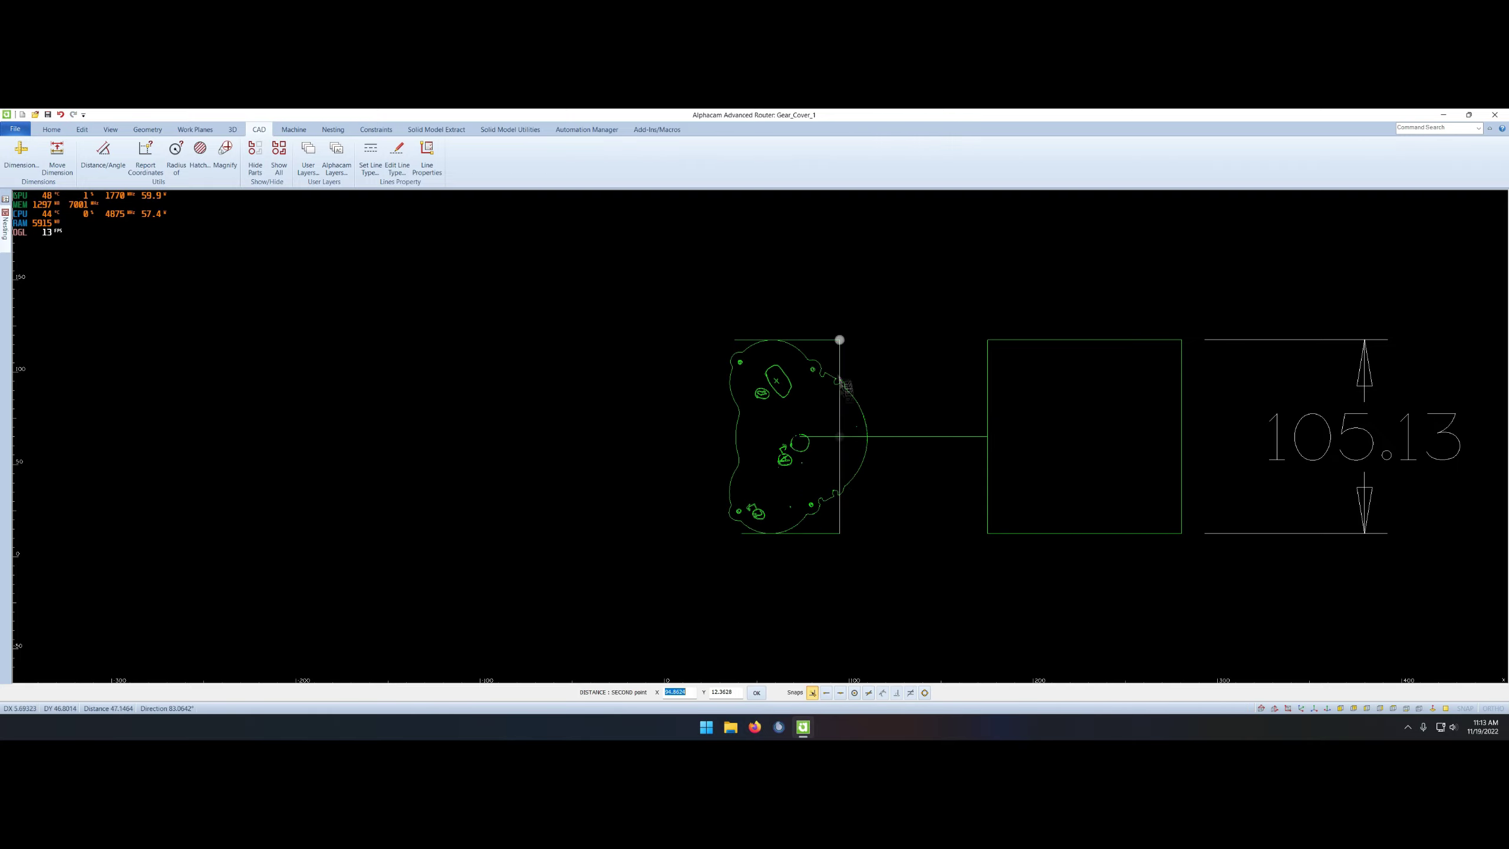
click(839, 340)
key(Return)
- Scale the gear about the base point until its height reads 105.1294
right_click(916, 412)
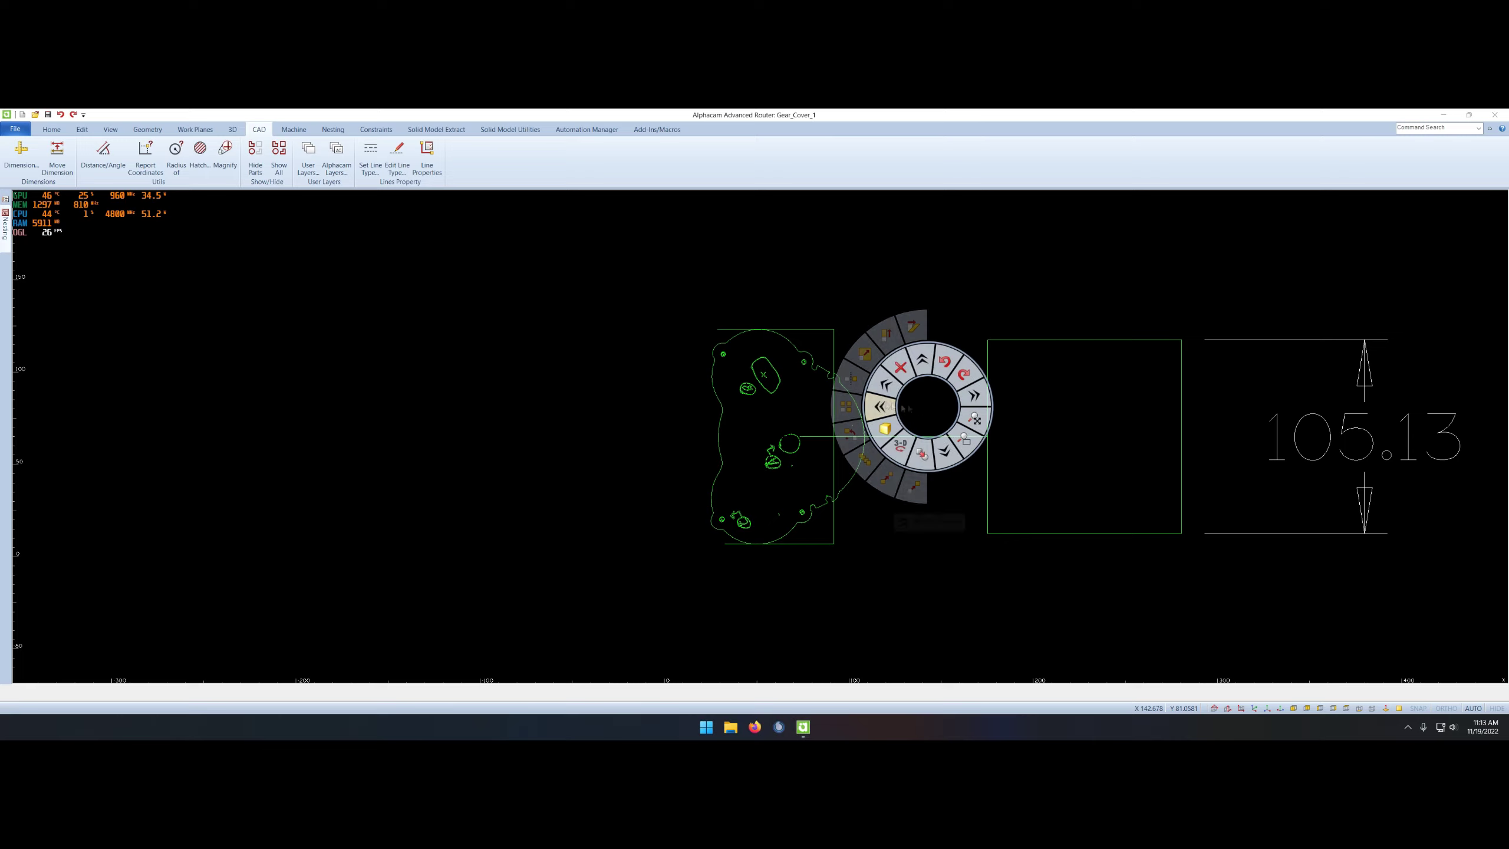
click(879, 408)
click(891, 439)
text(.8519)
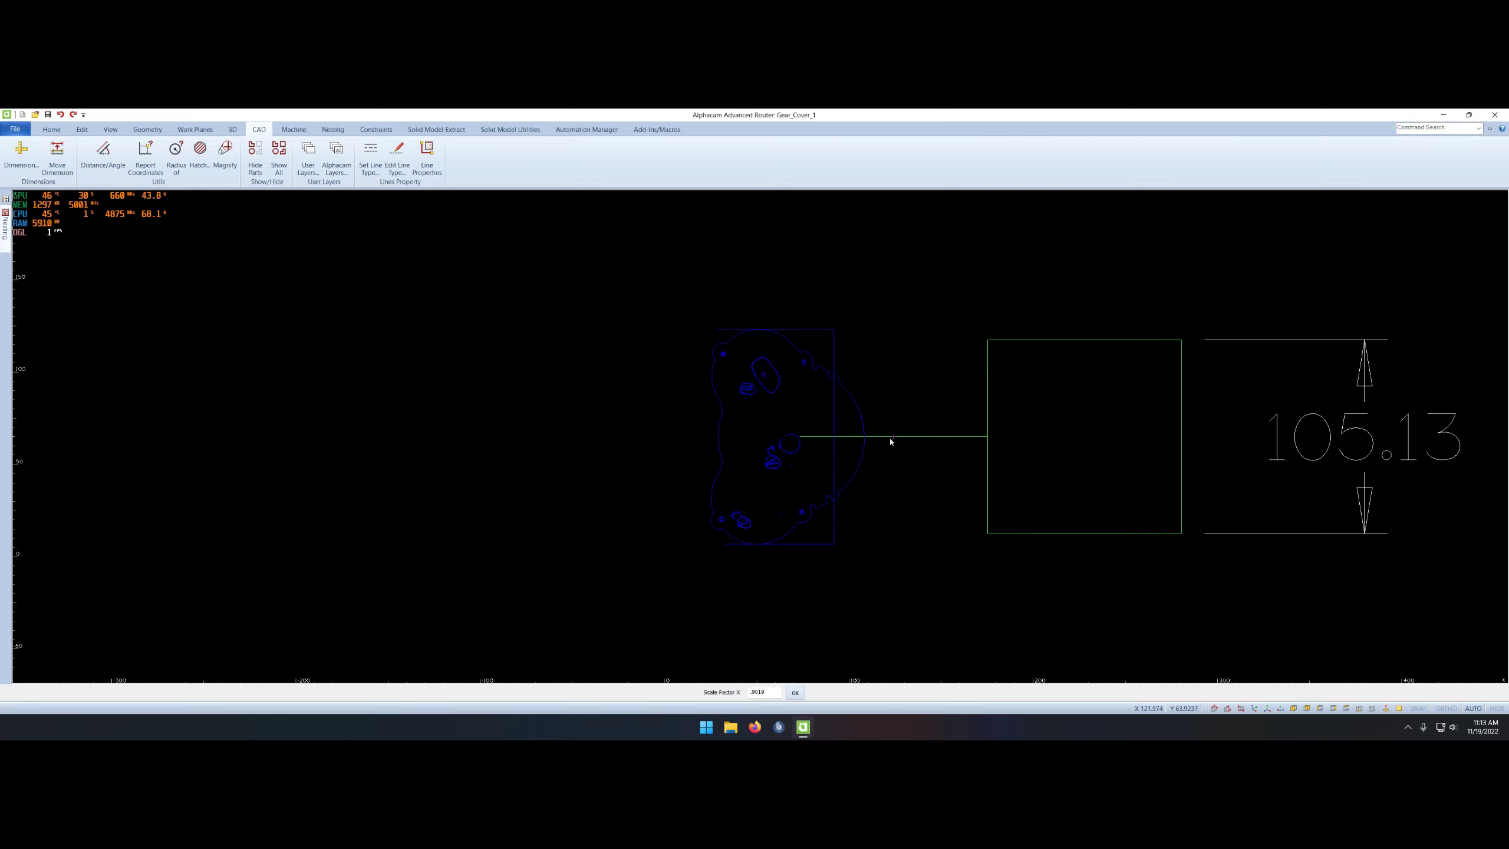
key(Return)
click(839, 534)
click(839, 340)
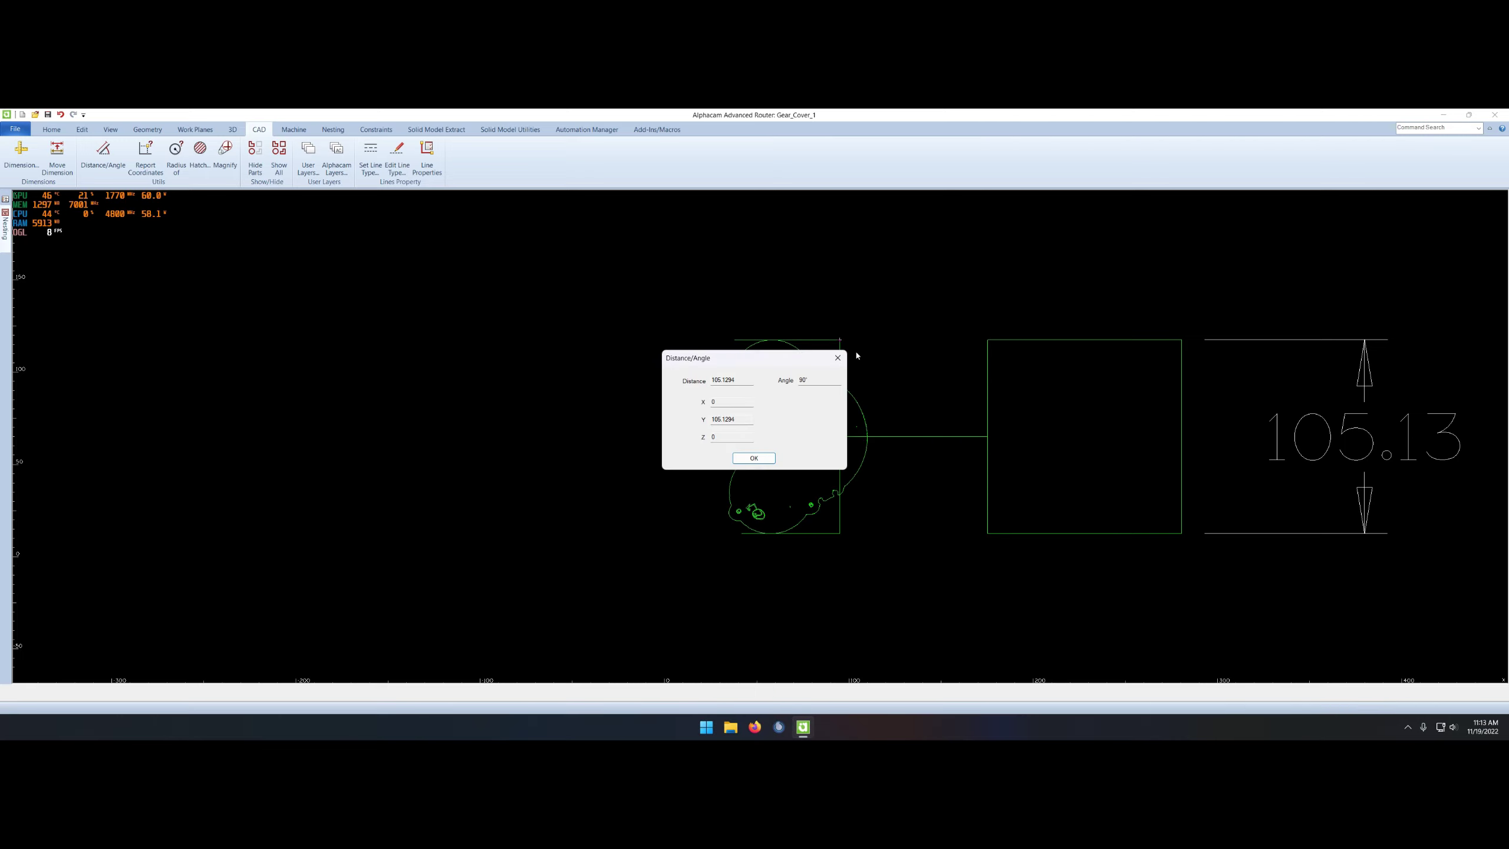
click(754, 458)
- Start the Delete command from the quick command wheel
right_click(928, 554)
scroll(927, 535, up, 3)
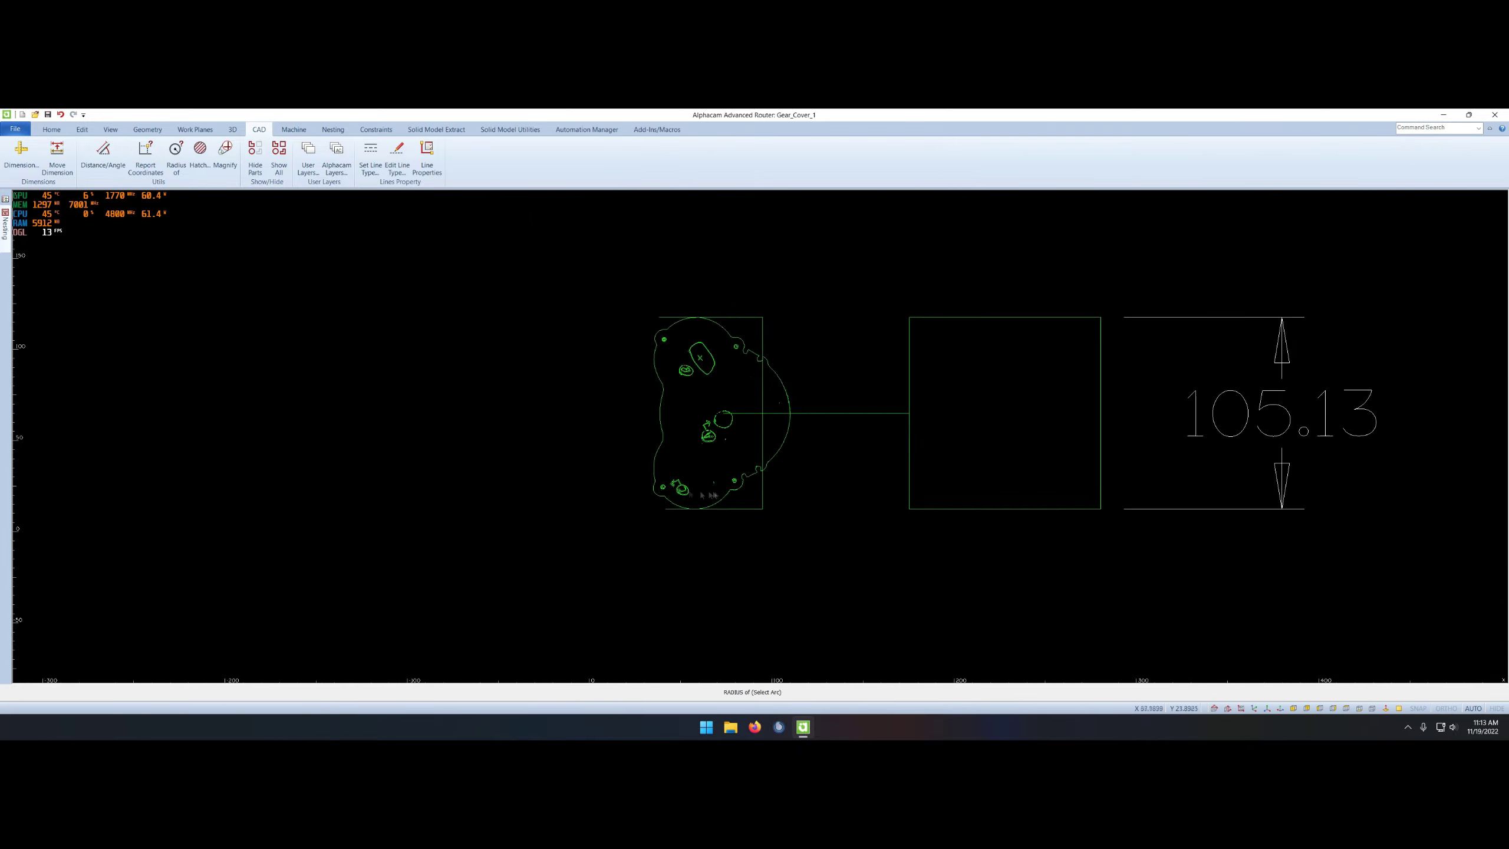
right_click(923, 498)
click(866, 496)
scroll(951, 487, down, 3)
- Delete the reference square, its 105.13 dimension and guide lines
click(995, 474)
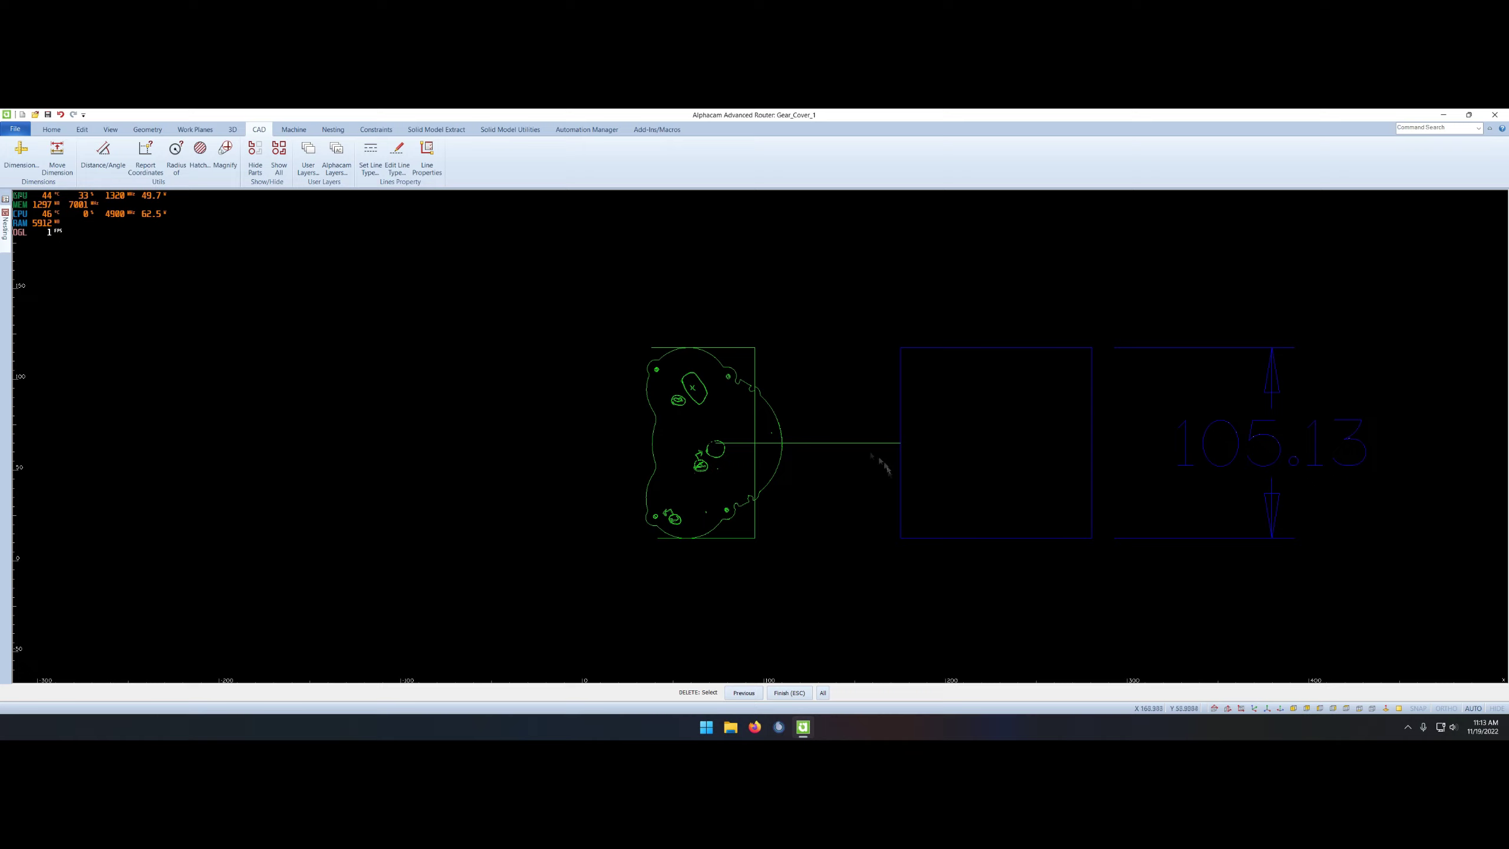
key(Escape)
scroll(741, 505, up, 3)
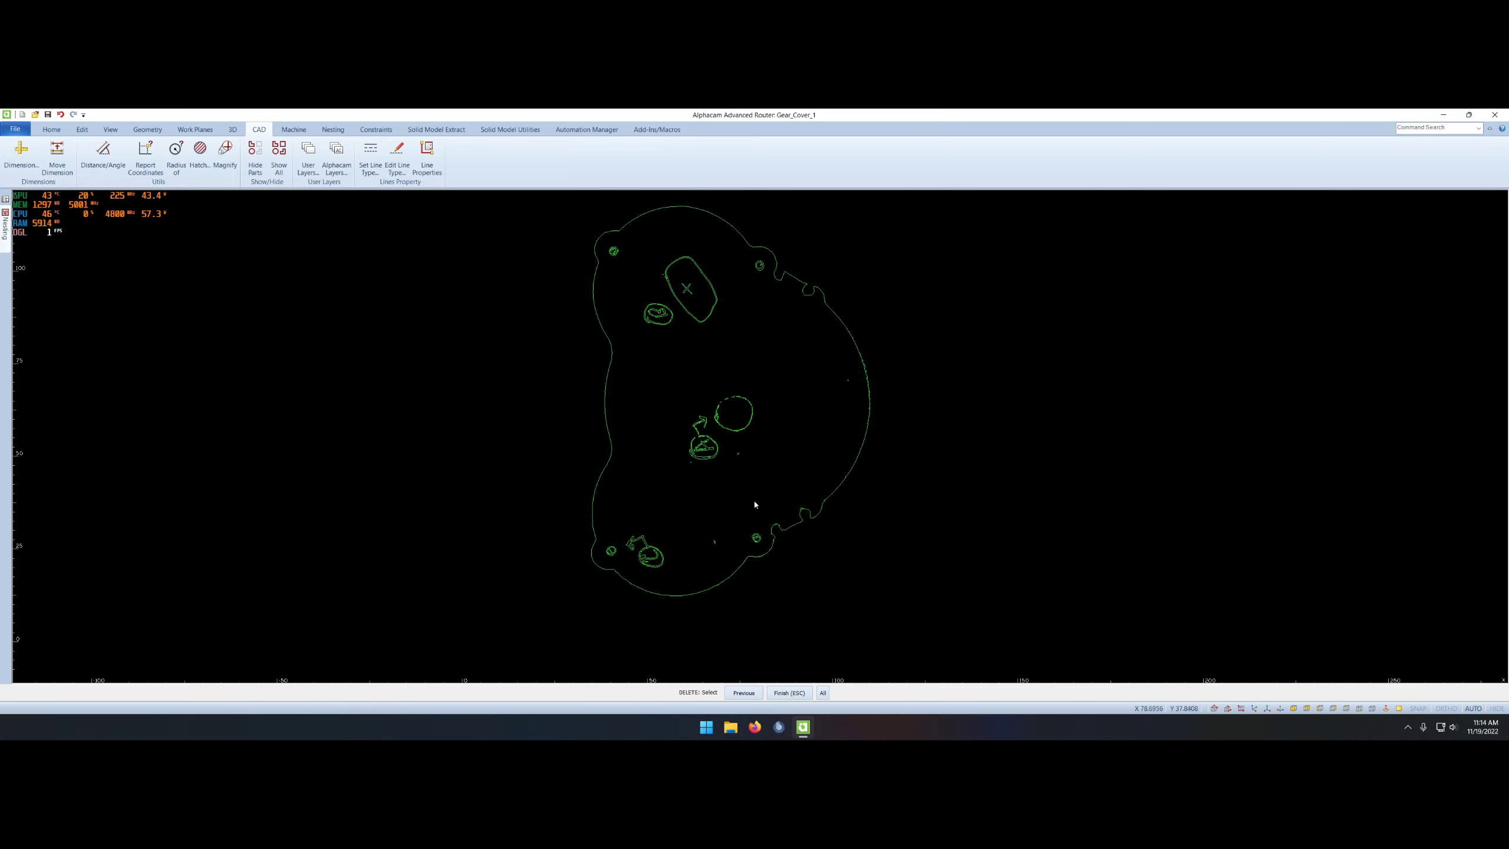
key(Escape)
- Measure the distance from the lower-left bolt hole to the upper-left bolt hole
right_click(953, 482)
click(1039, 468)
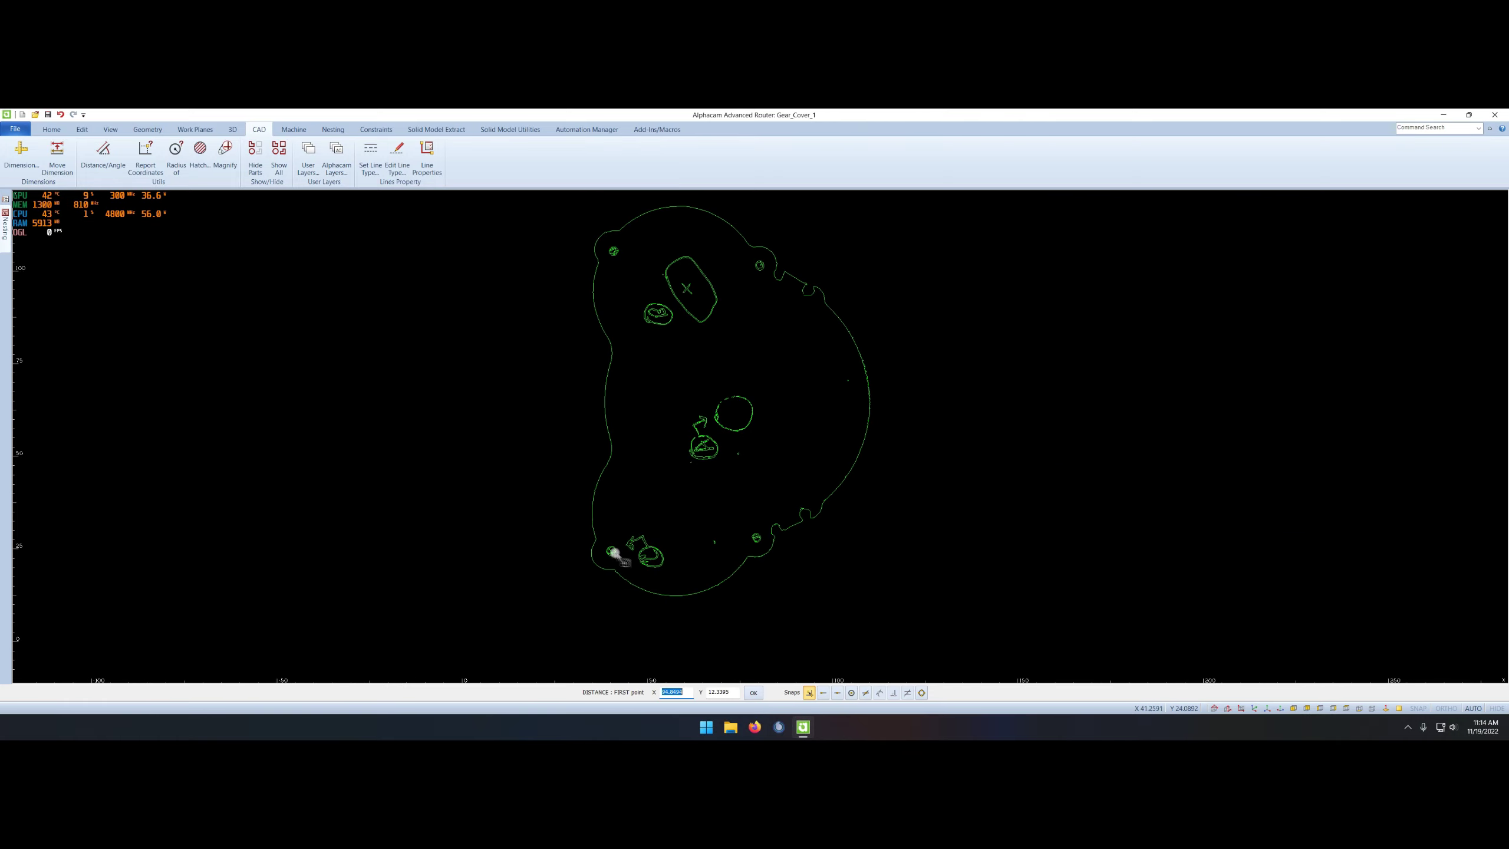
click(612, 550)
scroll(614, 250, up, 3)
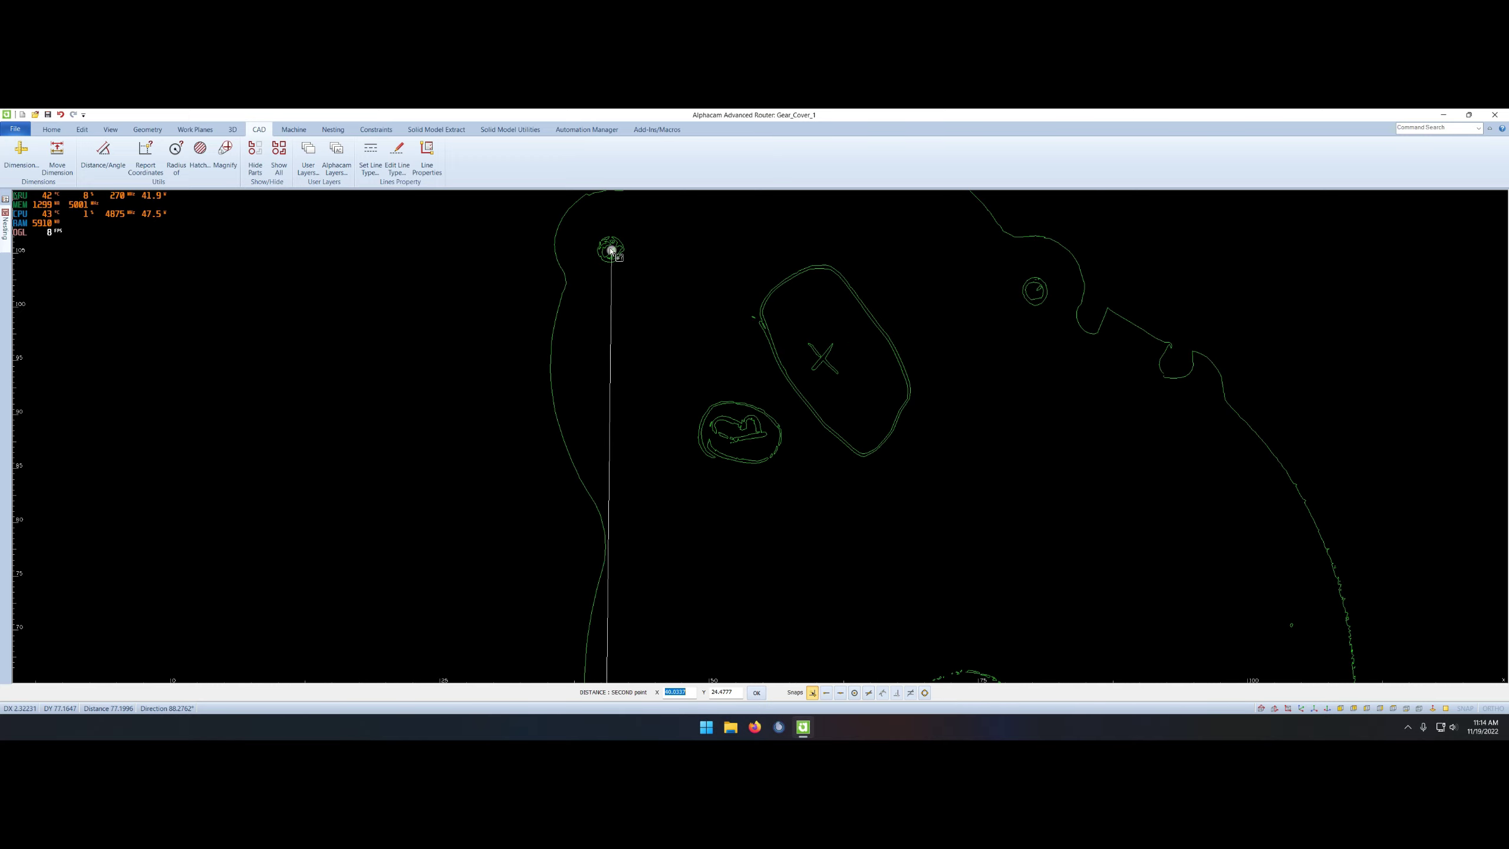
click(612, 252)
click(753, 458)
scroll(755, 494, down, 5)
scroll(752, 505, down, 2)
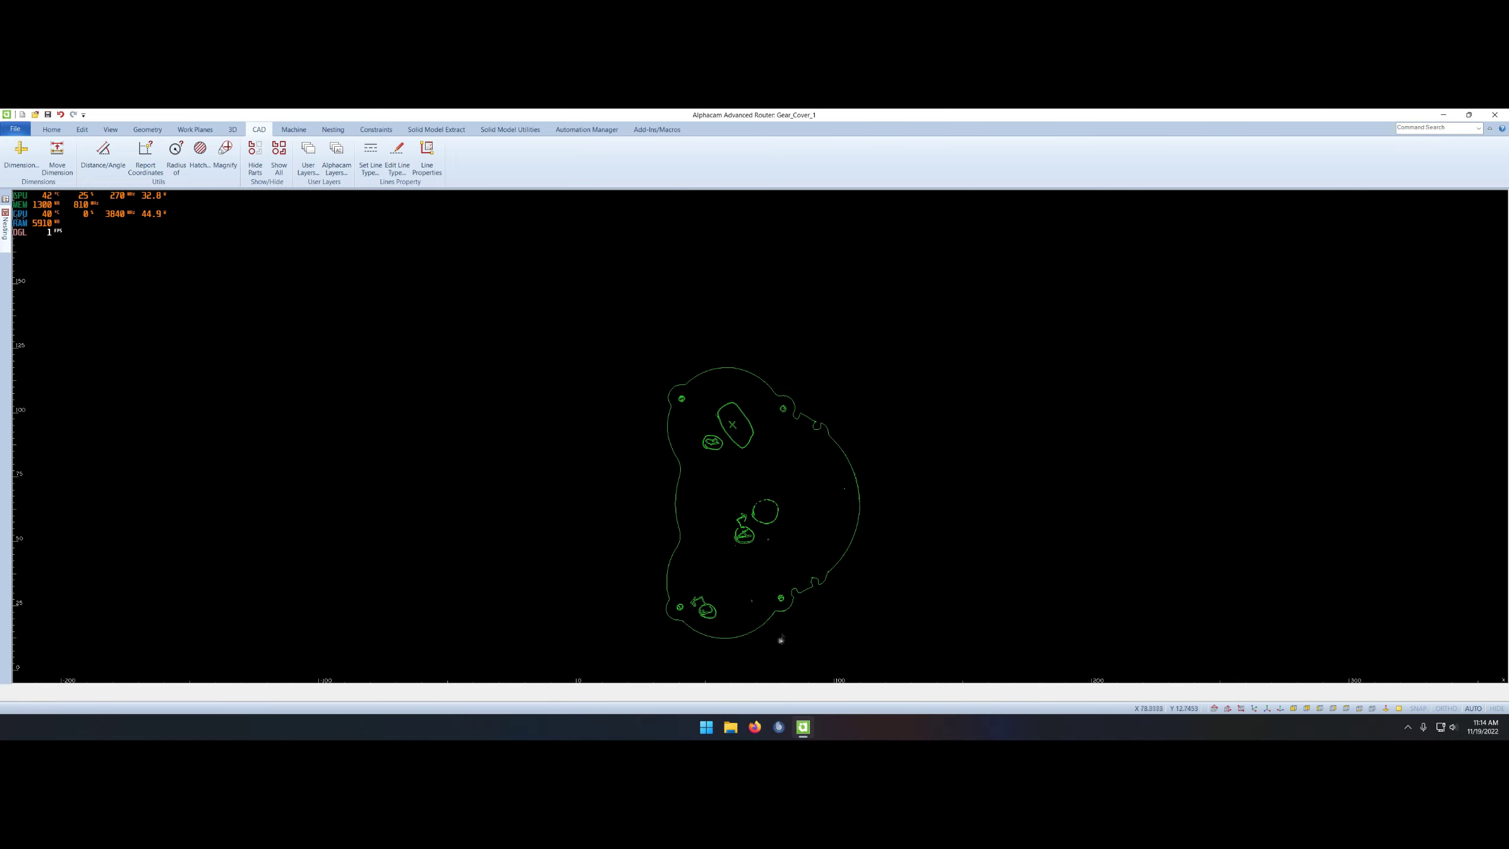
scroll(748, 524, up, 2)
scroll(789, 495, up, 3)
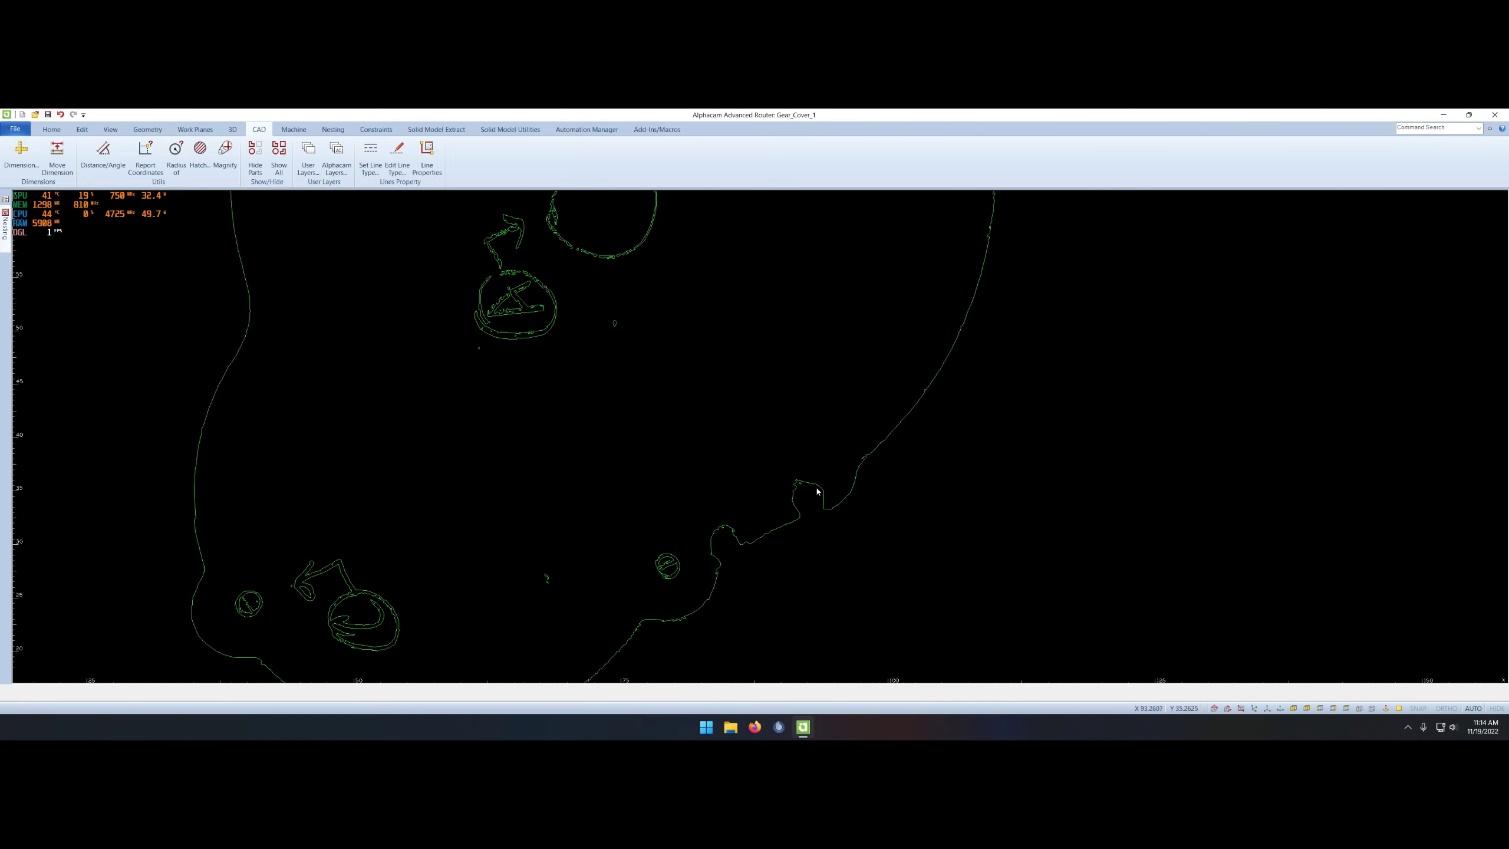
scroll(773, 464, down, 2)
scroll(716, 382, down, 1)
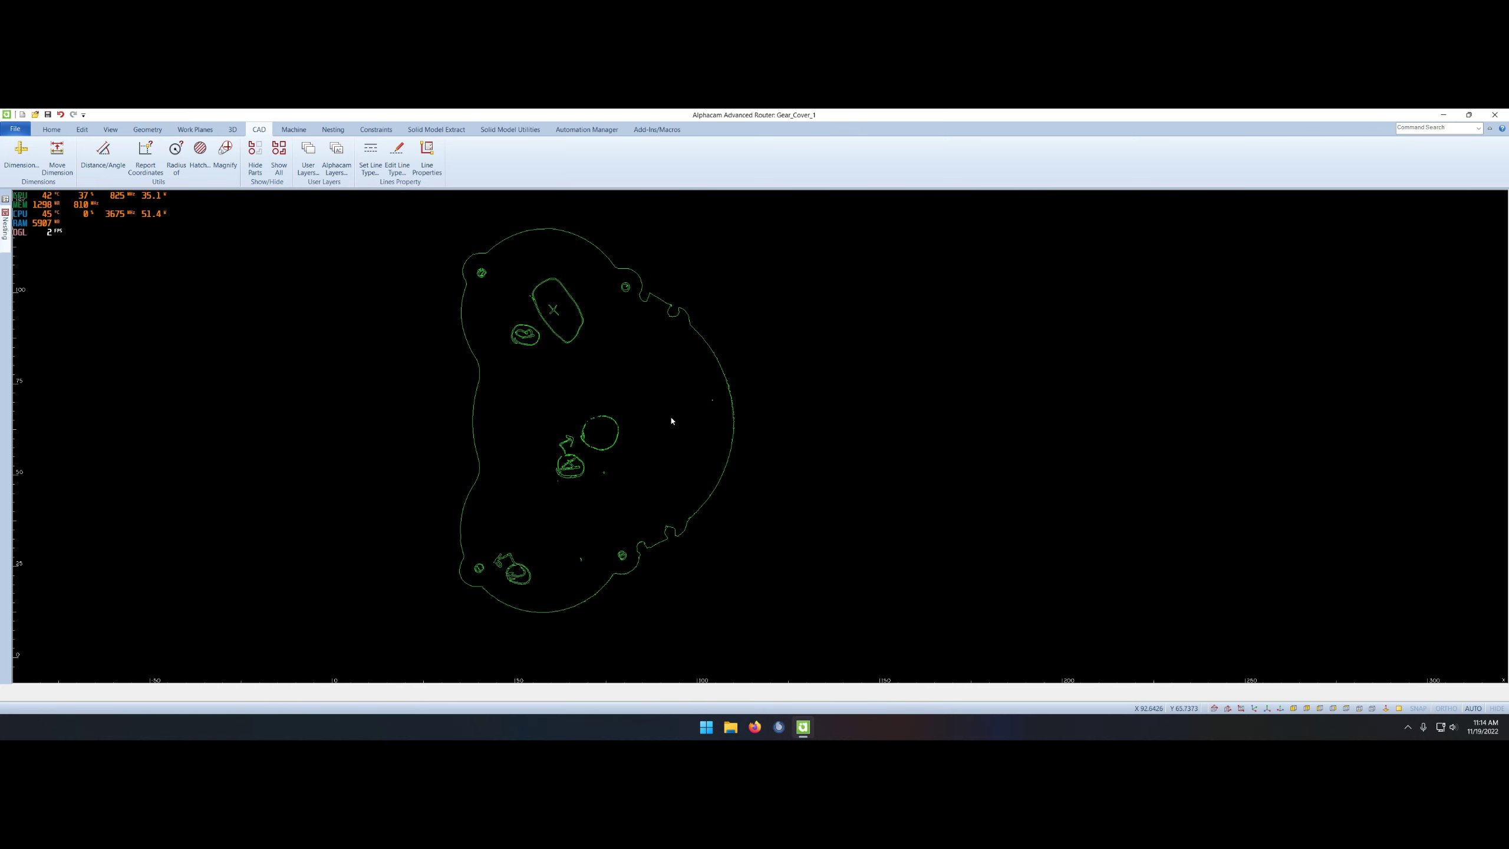
- Anchor a new rectangle's first corner at the drawing origin 0,0
key(Return)
right_click(599, 366)
key(Escape)
right_click(578, 403)
key(Escape)
key(Return)
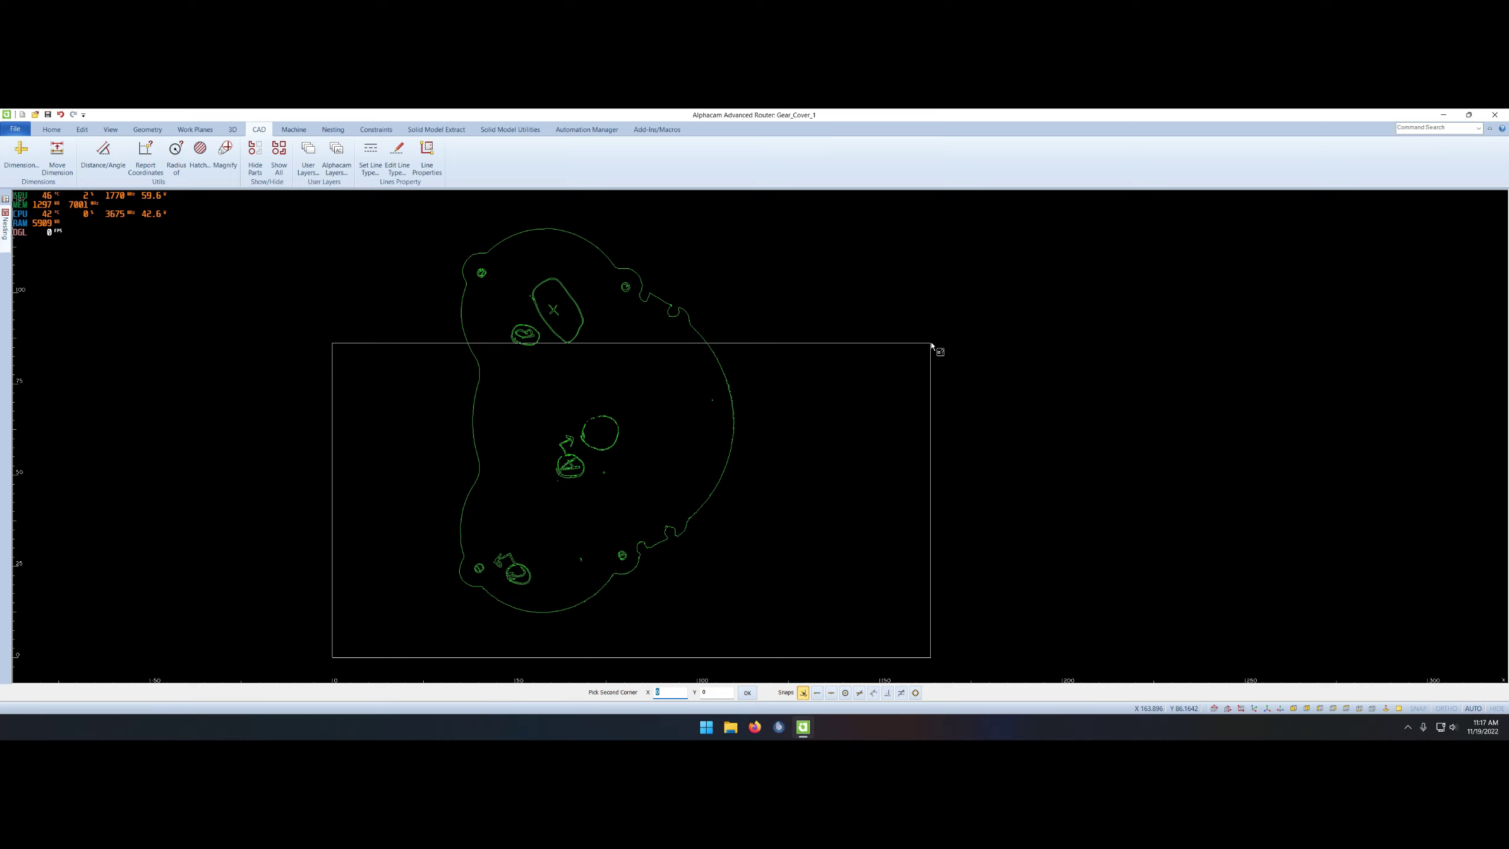
text(40)
- Finish the 40-wide rectangle and move it to the right of the gear
key(Tab)
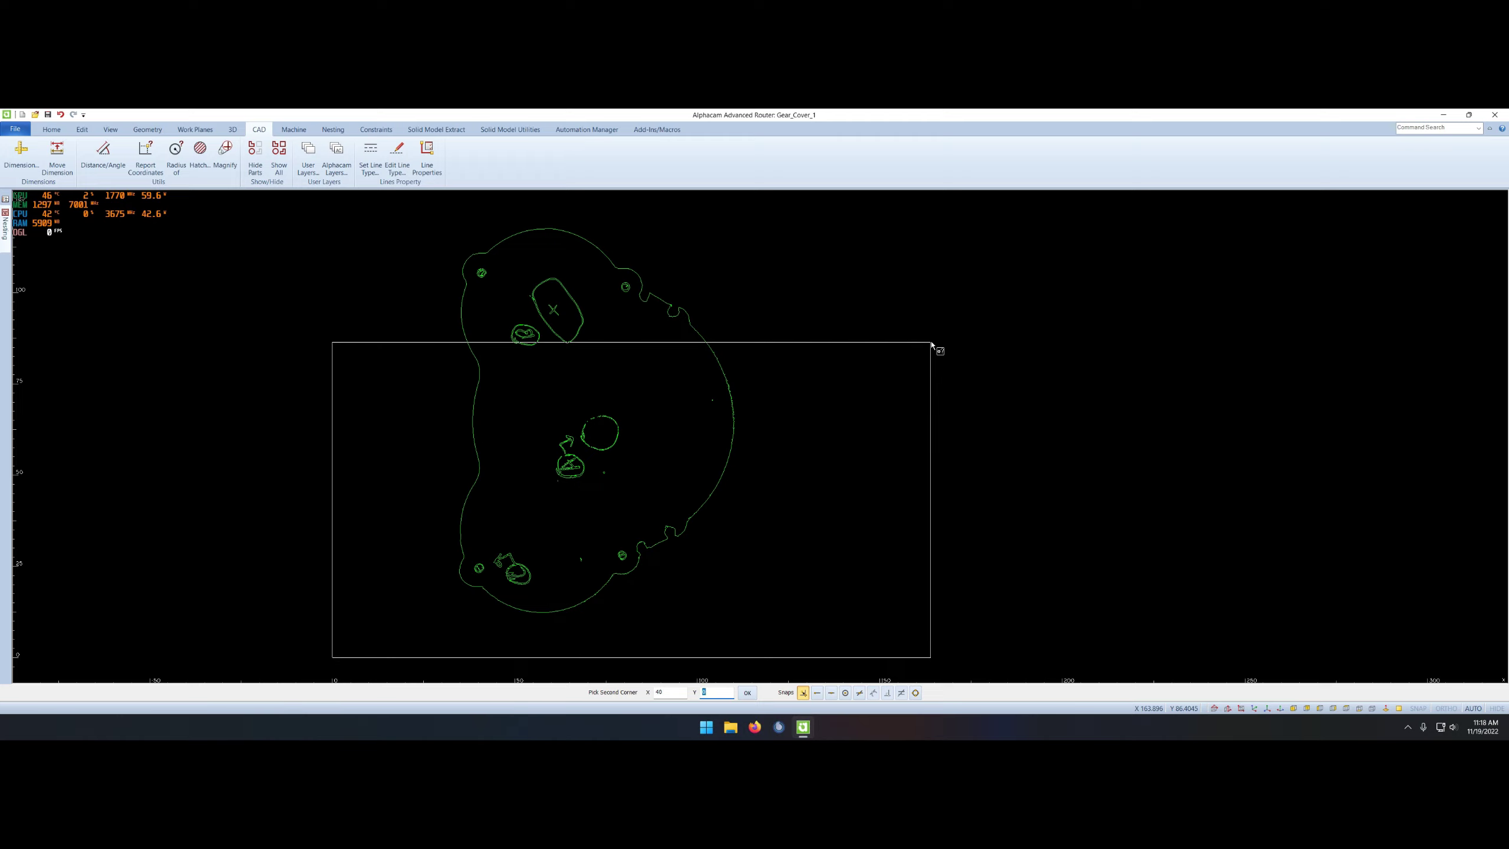
key(Return)
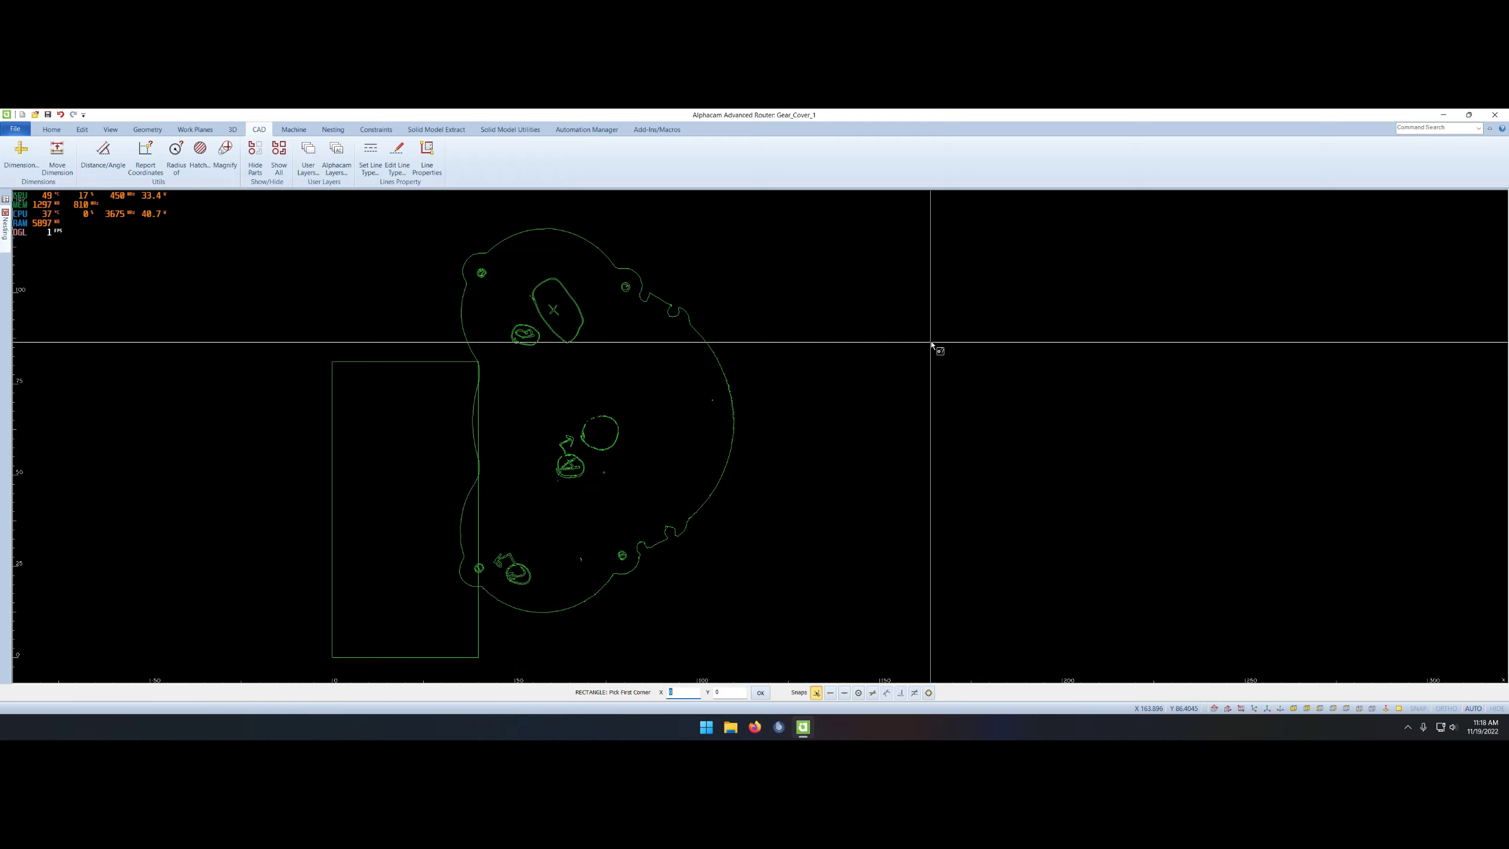
right_click(870, 364)
key(Escape)
drag(377, 360, 960, 432)
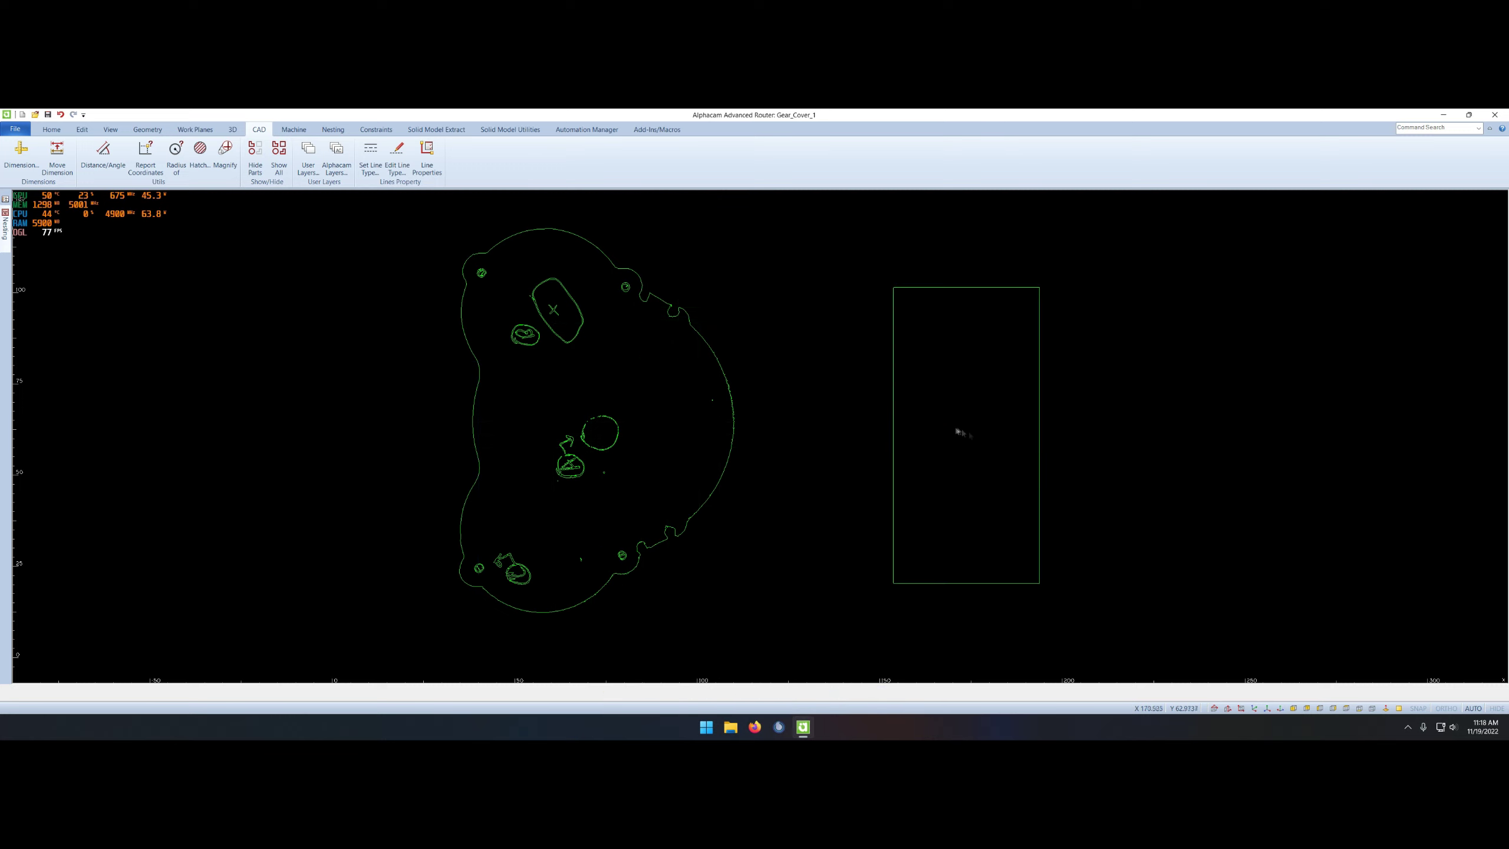
- Add a mid-height line across the rectangle and offset its top and bottom edges inward by 3
click(894, 435)
click(1040, 435)
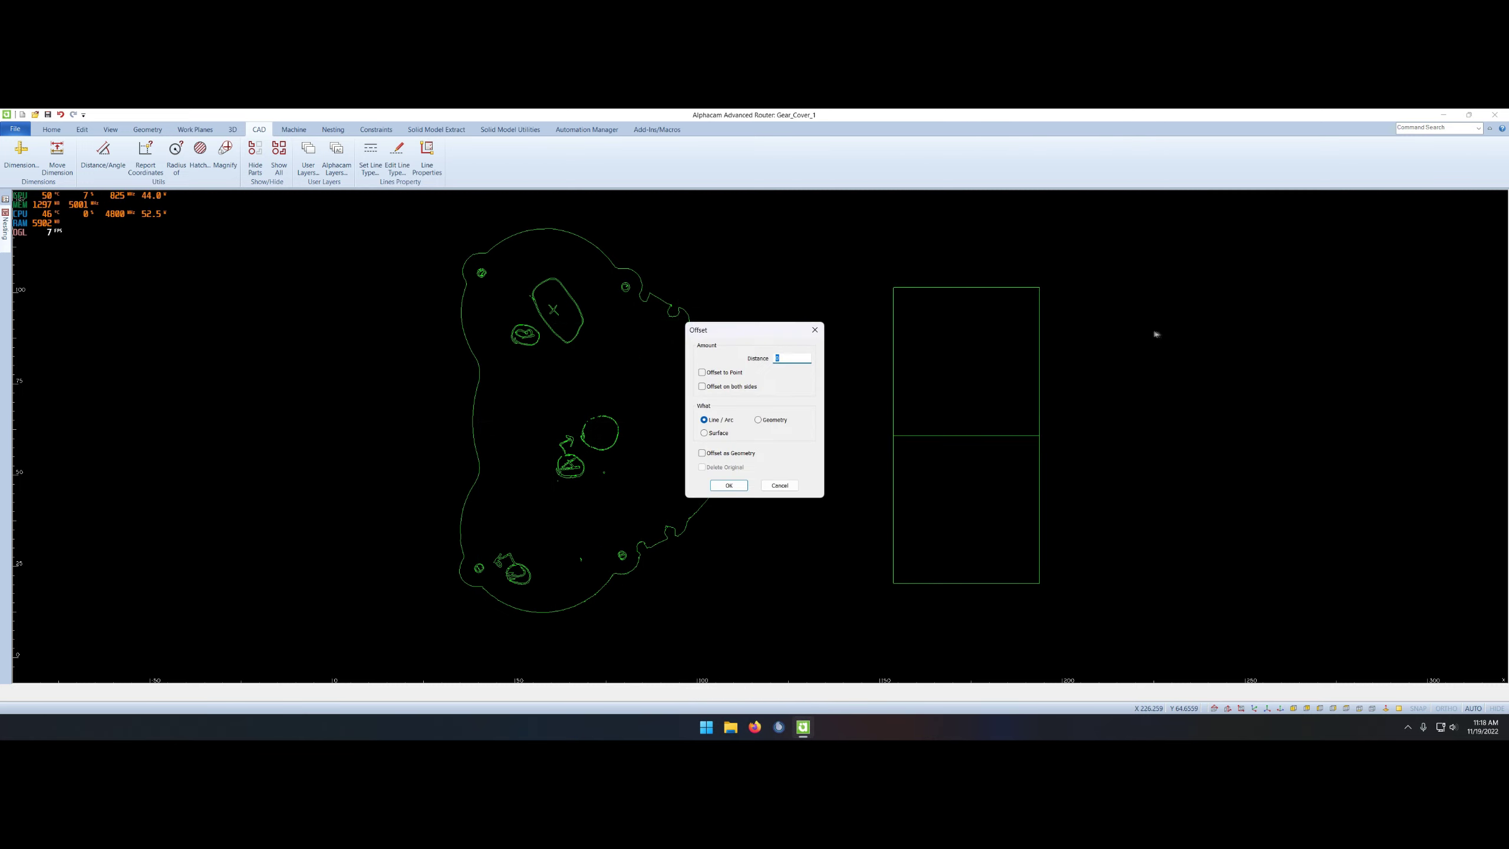
text(37)
key(Return)
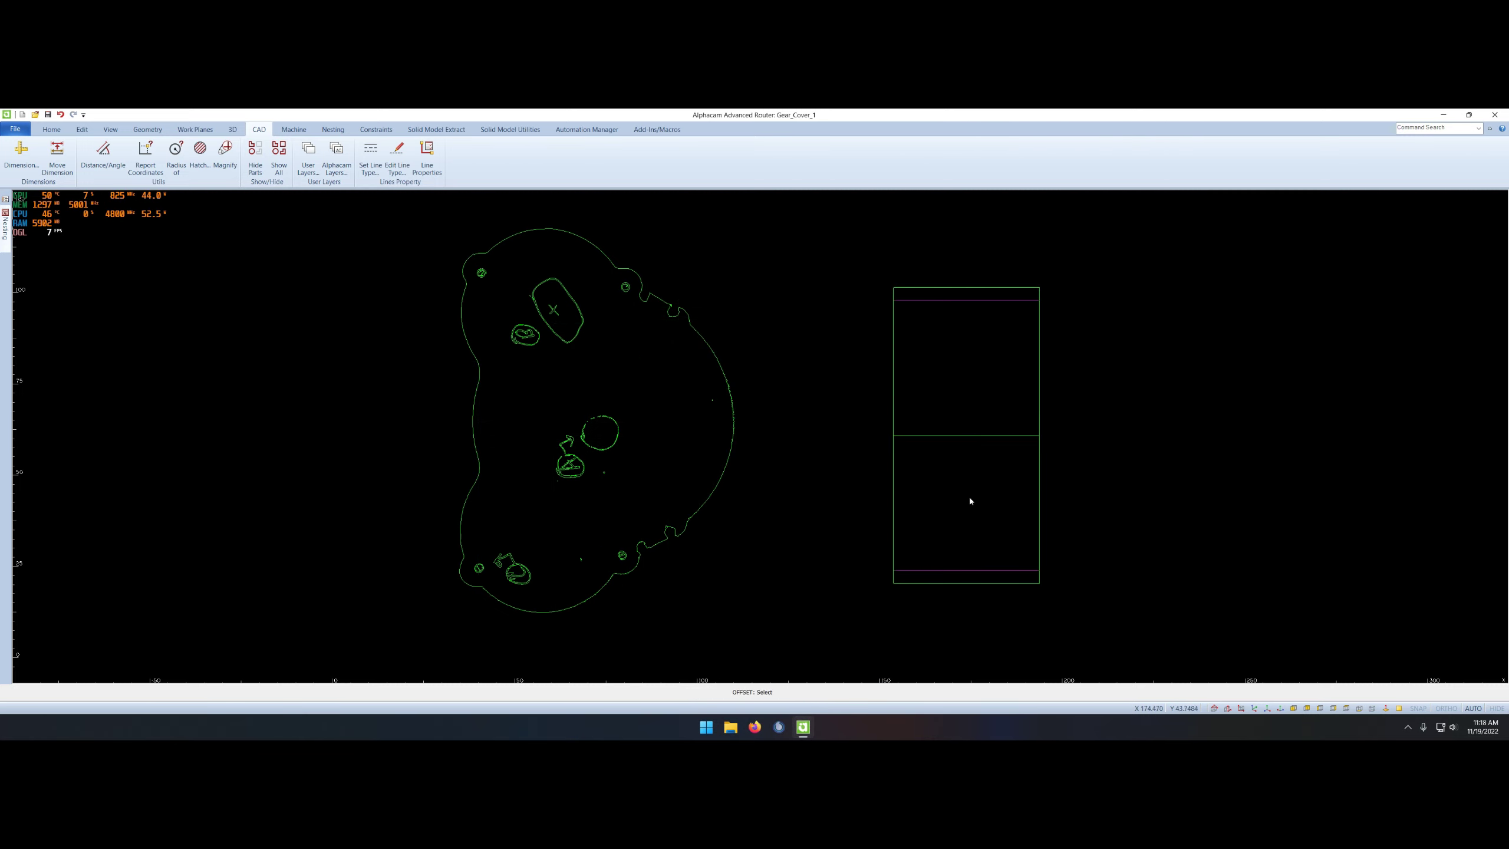
- Place small circles at the rectangle's four corners
right_click(964, 544)
click(958, 613)
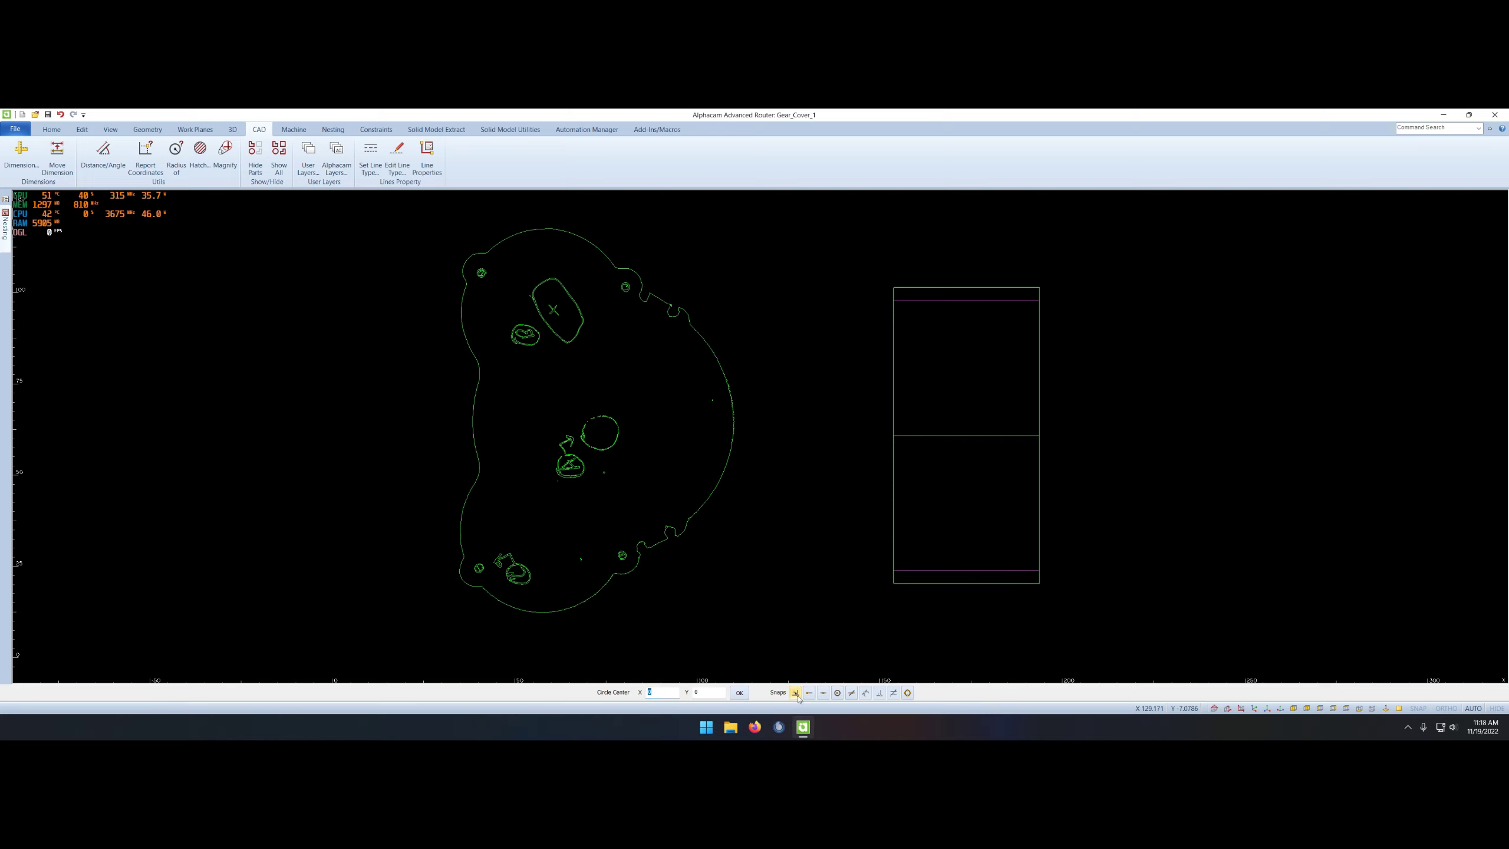
click(893, 584)
click(1040, 570)
click(1040, 300)
click(894, 287)
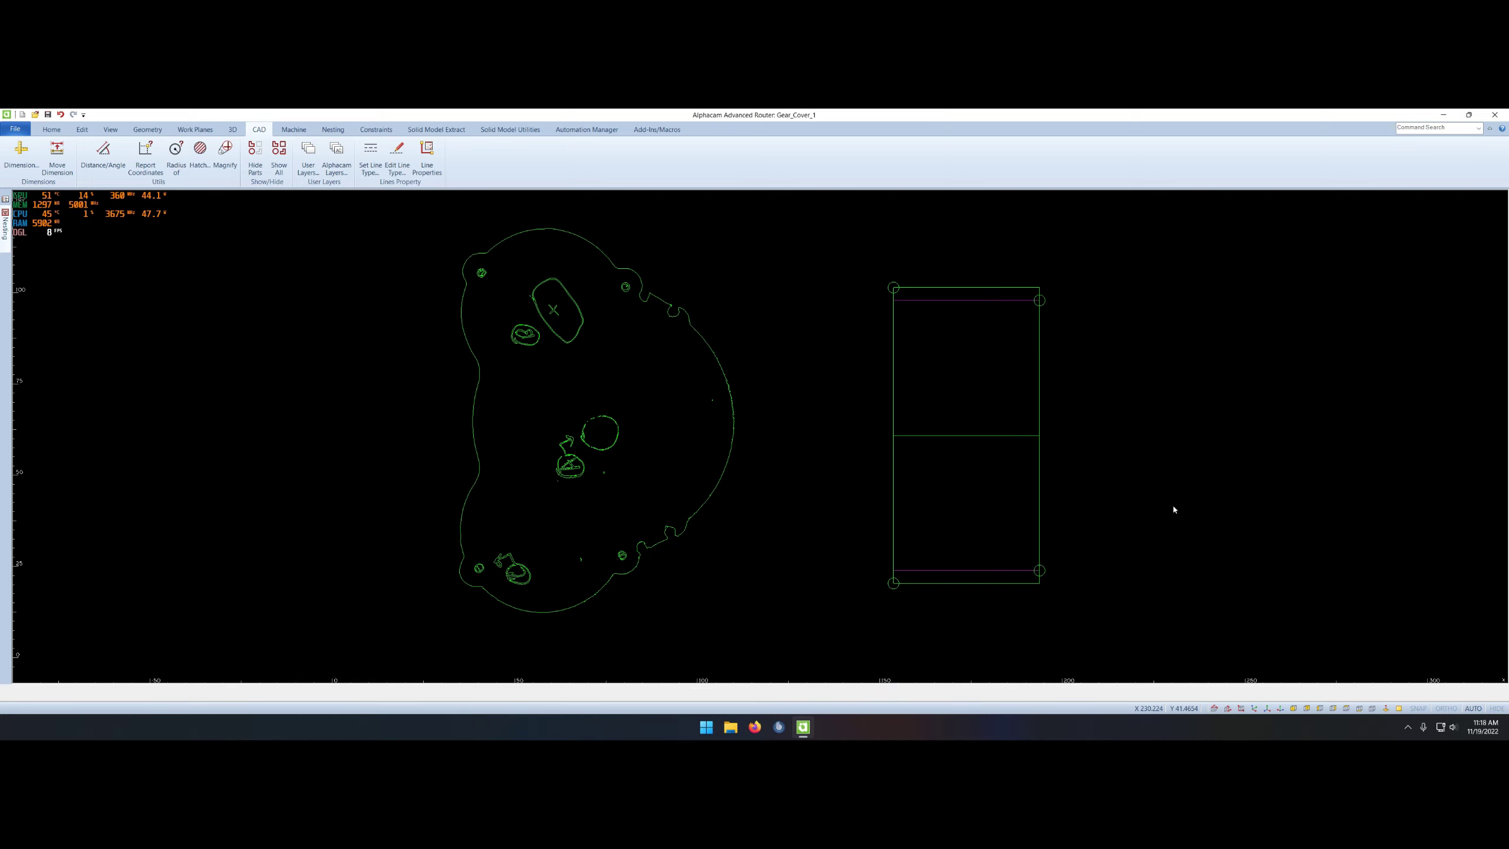
right_click(1174, 509)
click(1166, 576)
right_click(521, 411)
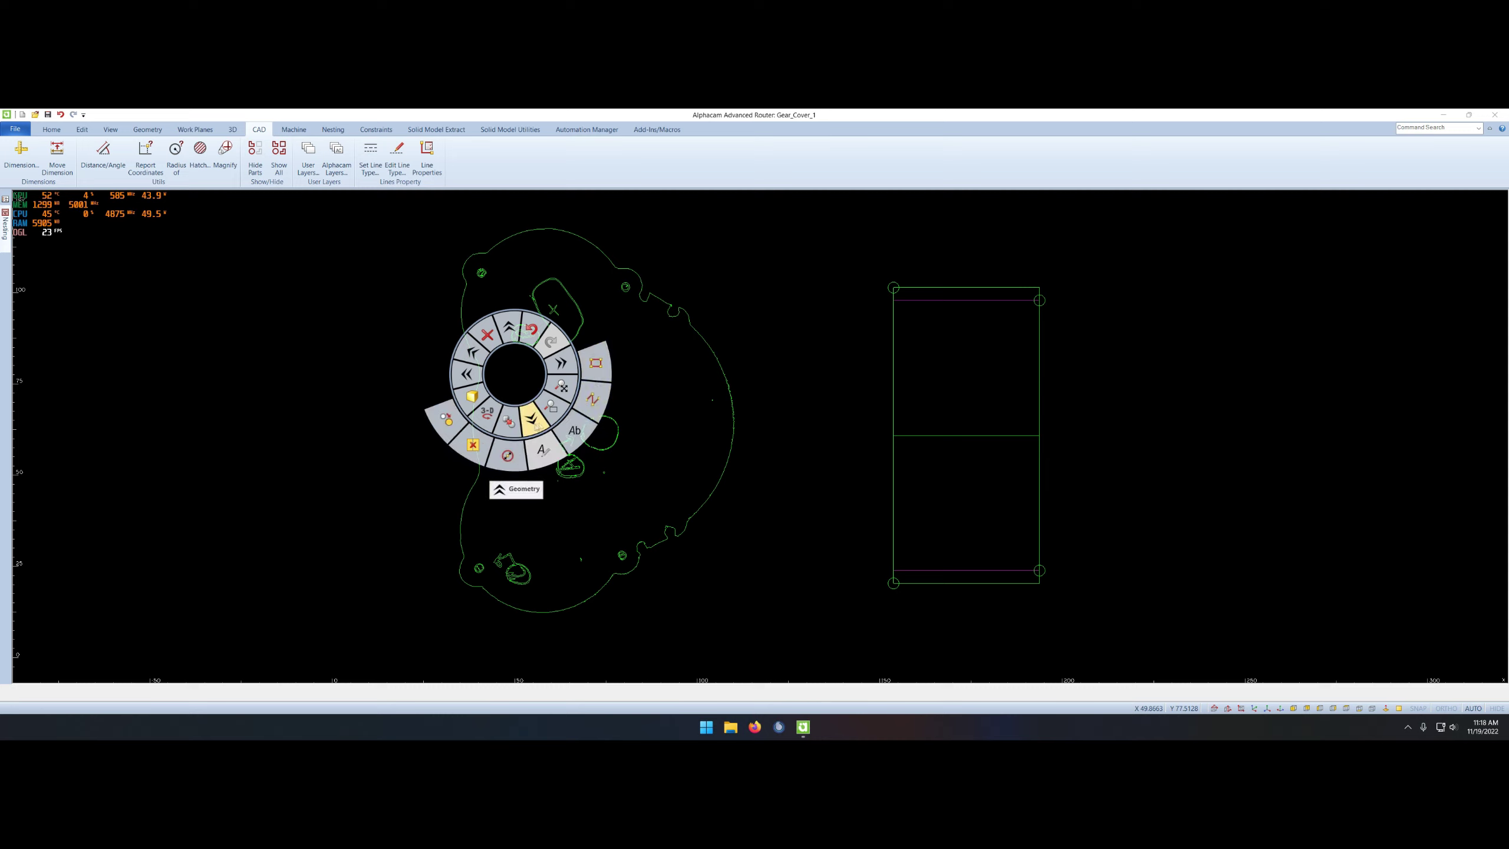
click(533, 421)
key(Escape)
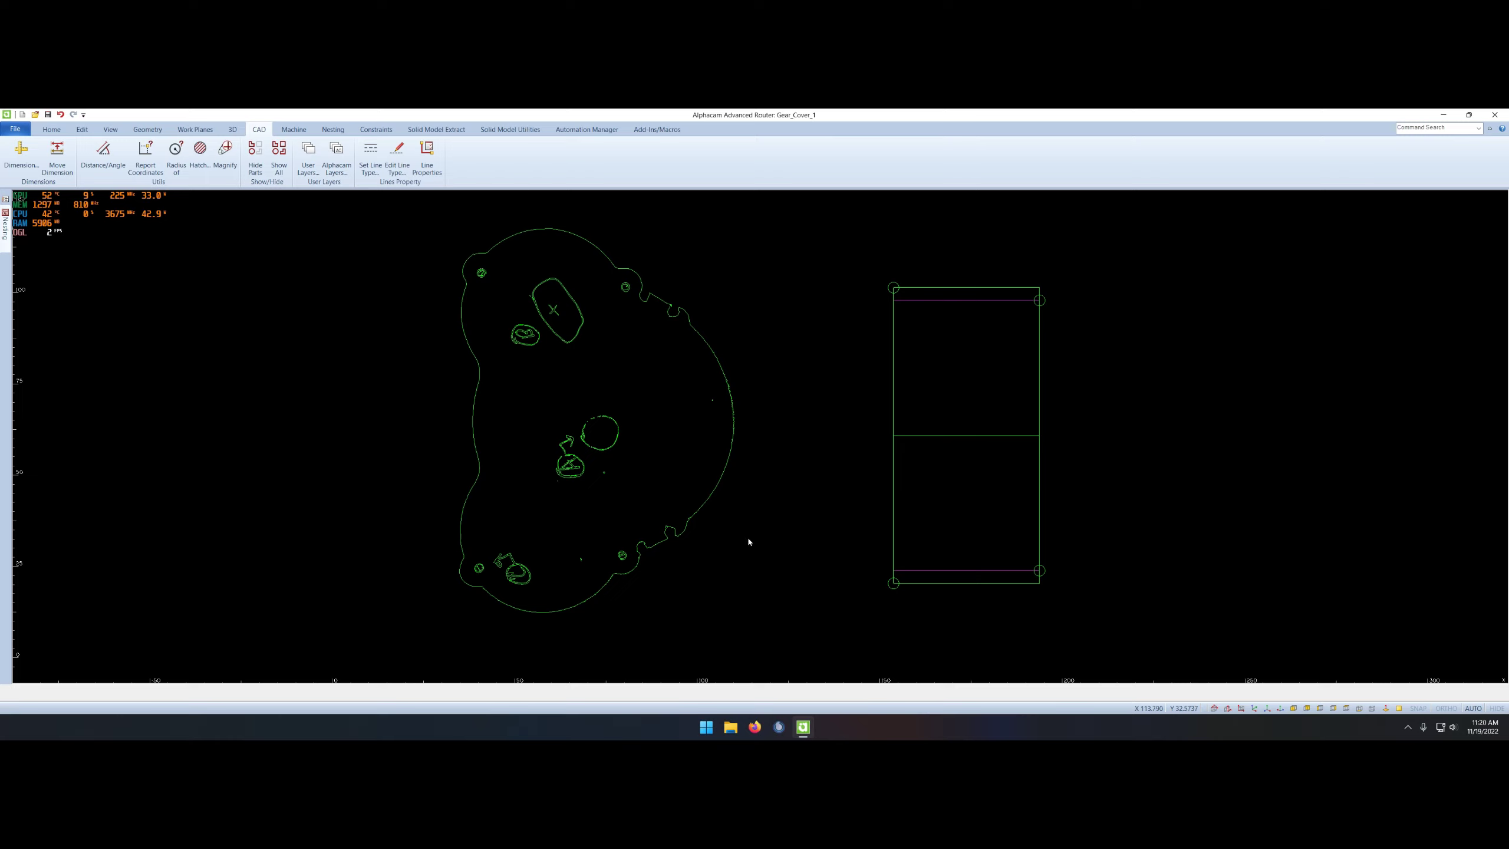
- Draw a 74 by 105 rectangle anchored at the origin
key(Return)
key(Return)
text(74)
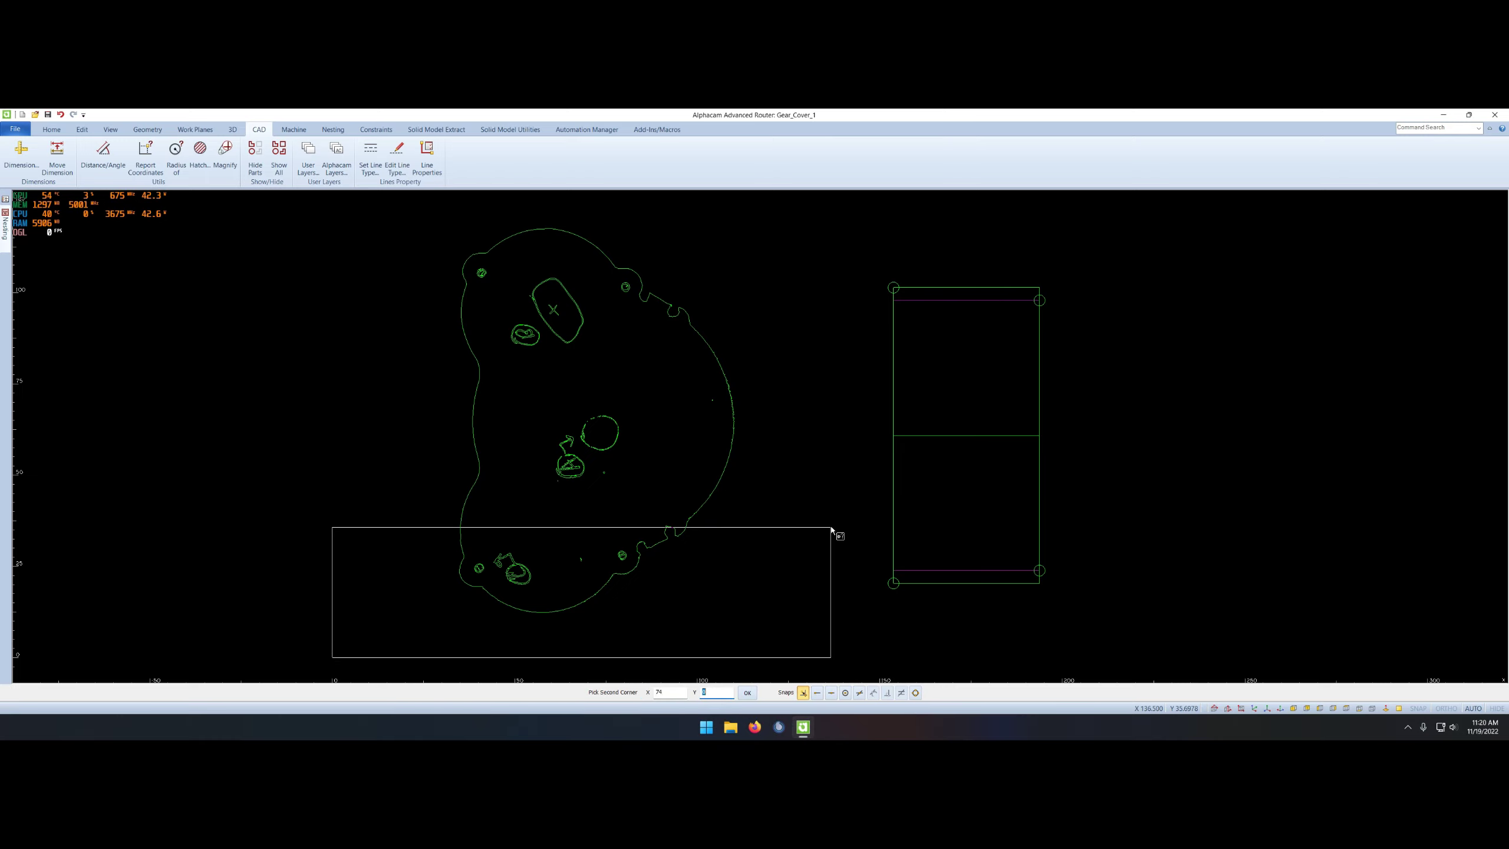
key(Tab)
text(105)
key(Return)
key(Escape)
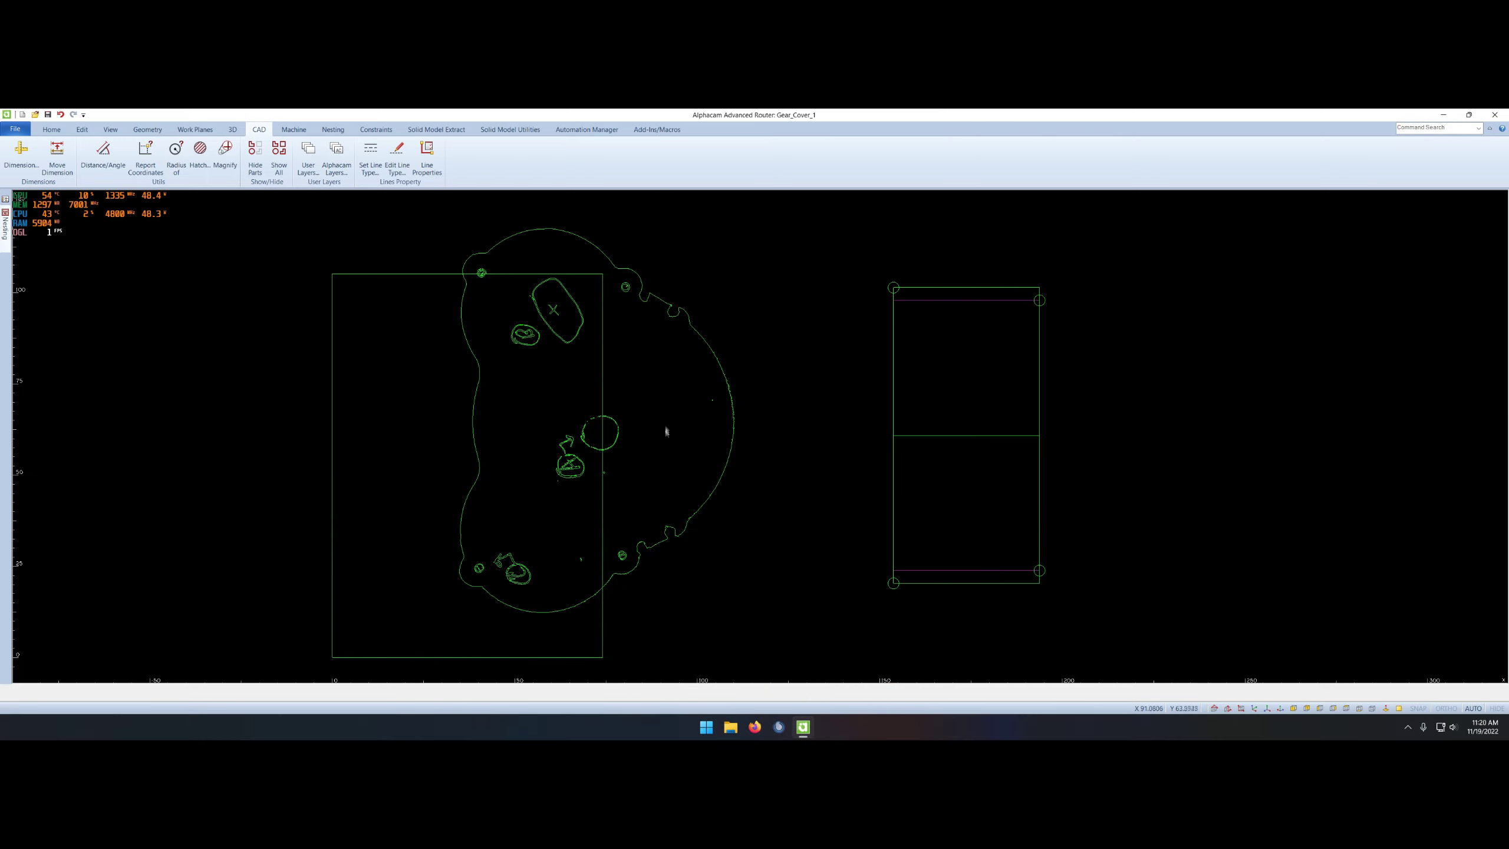
- Delete the left rectangle and draw a replacement rectangle
right_click(687, 432)
click(639, 438)
click(332, 469)
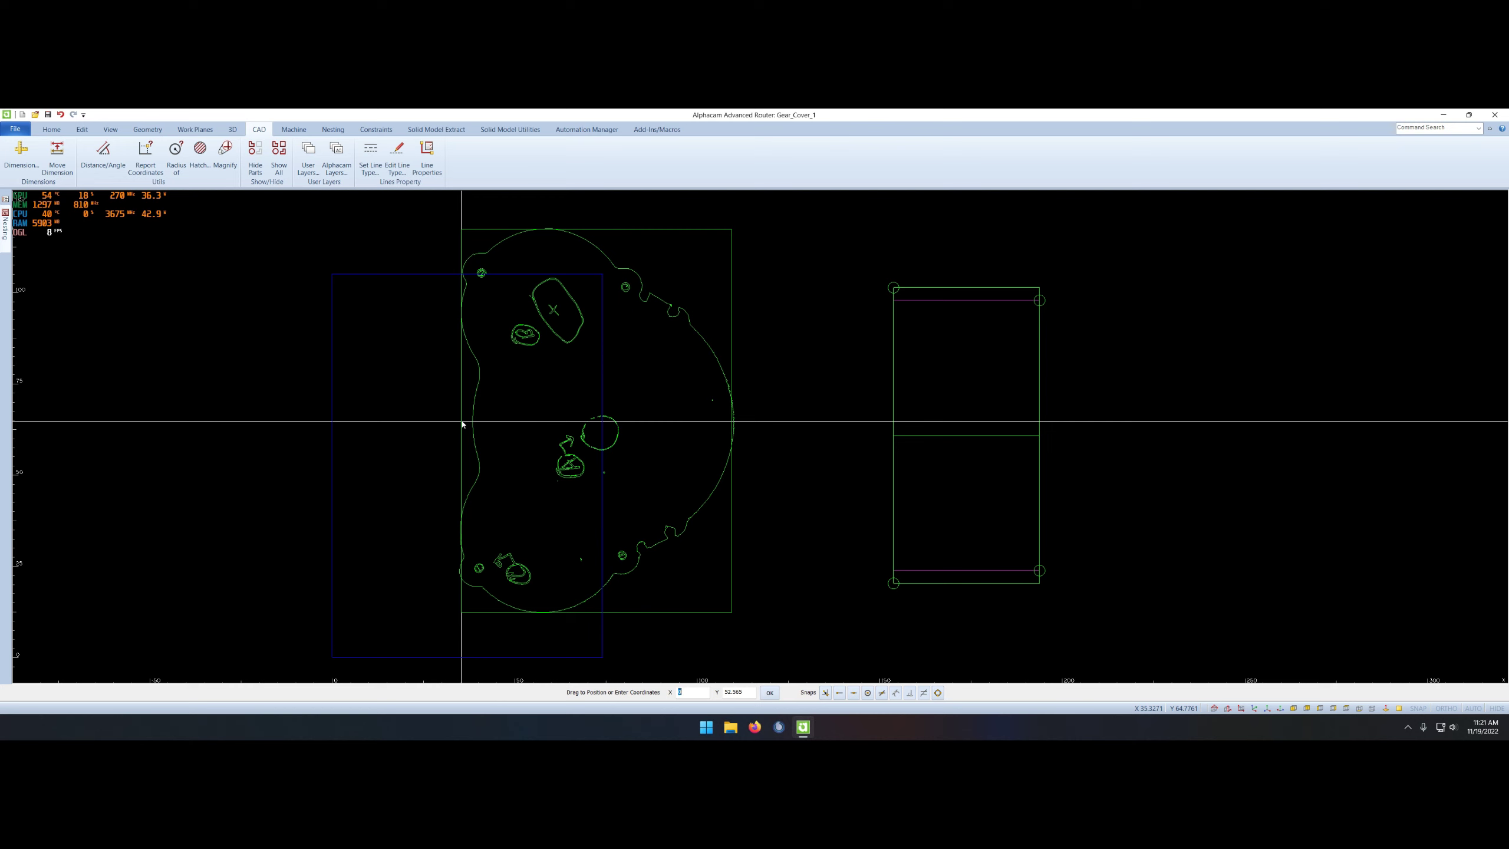
key(Escape)
right_click(437, 439)
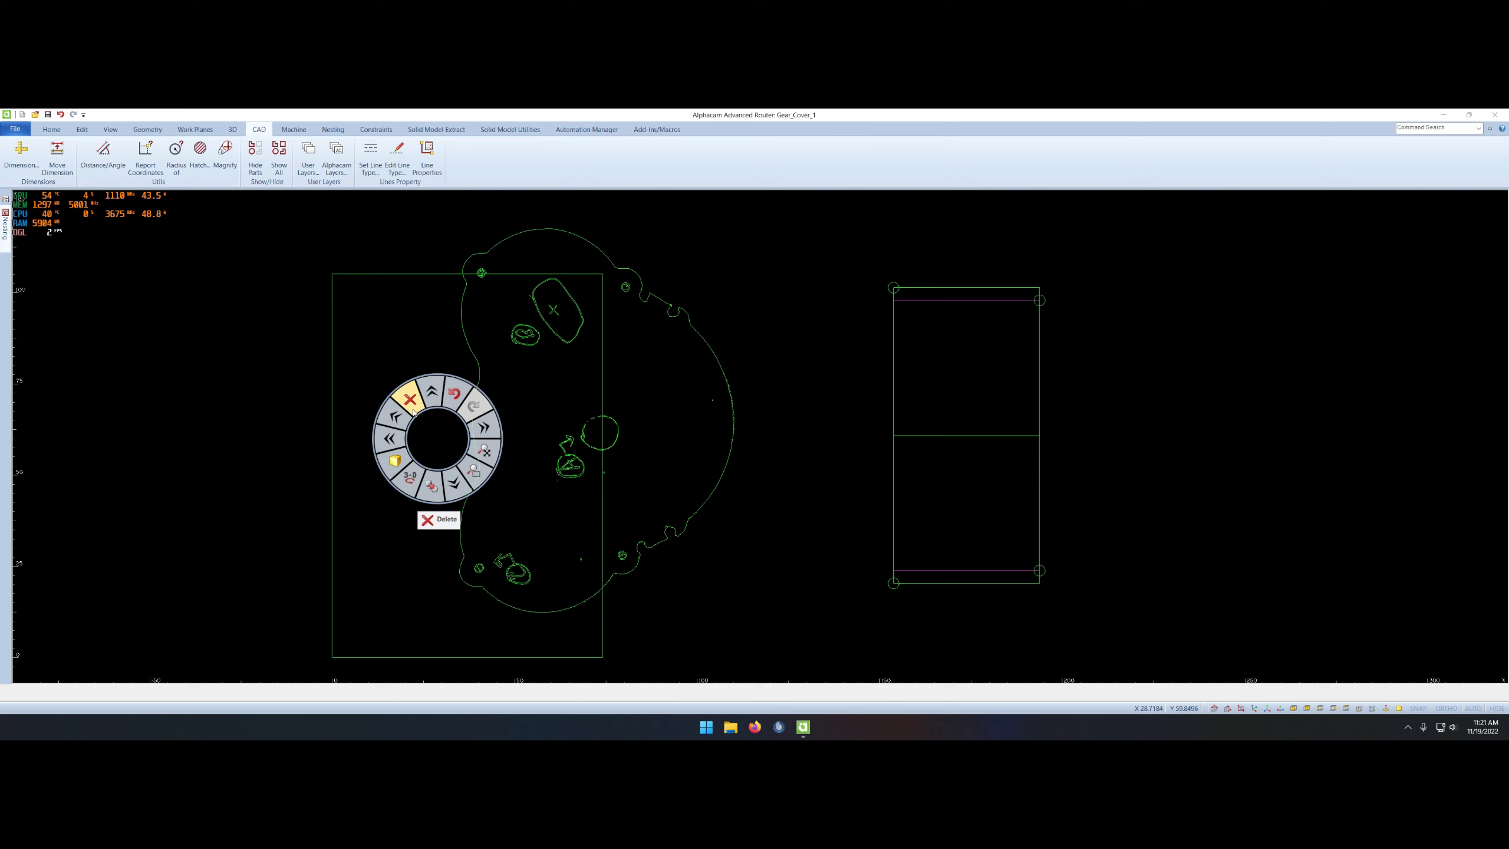
click(409, 402)
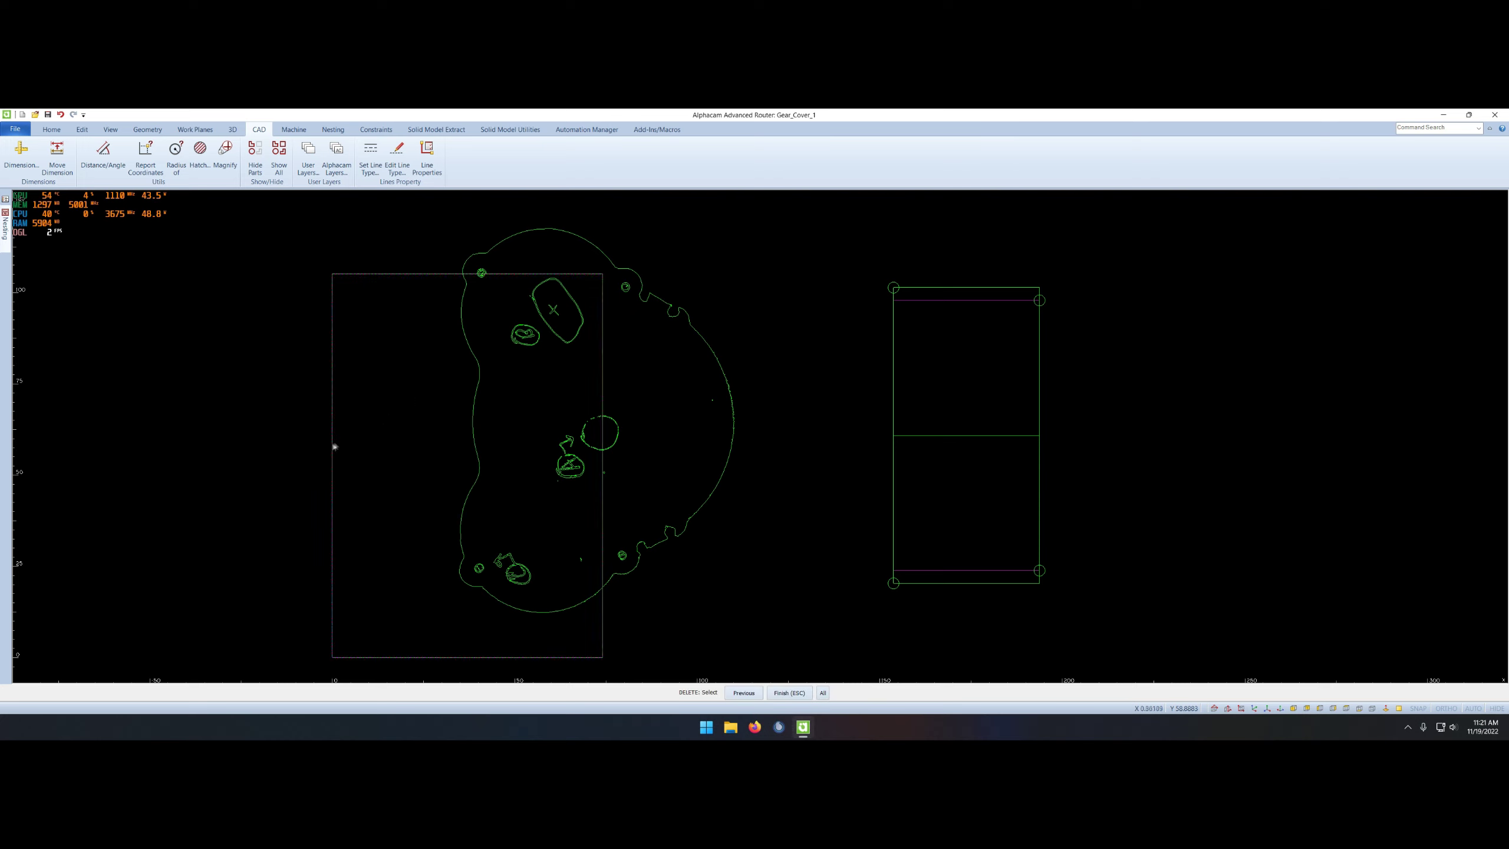
right_drag(326, 421, 418, 407)
key(Return)
text(75)
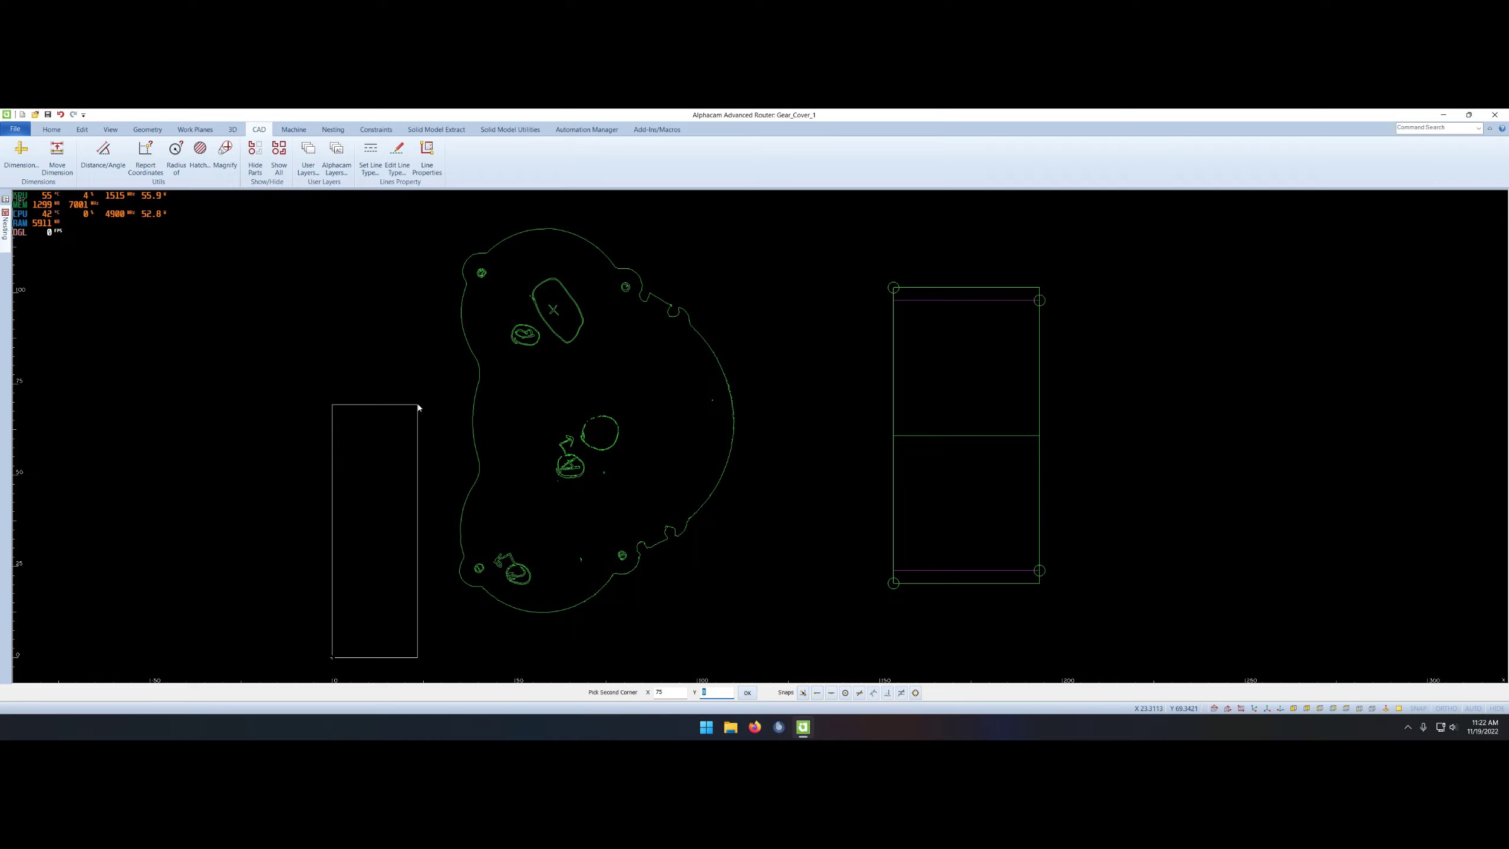
click(606, 274)
- Move the new rectangle to the far right, clear of the other parts
right_click(477, 464)
click(378, 657)
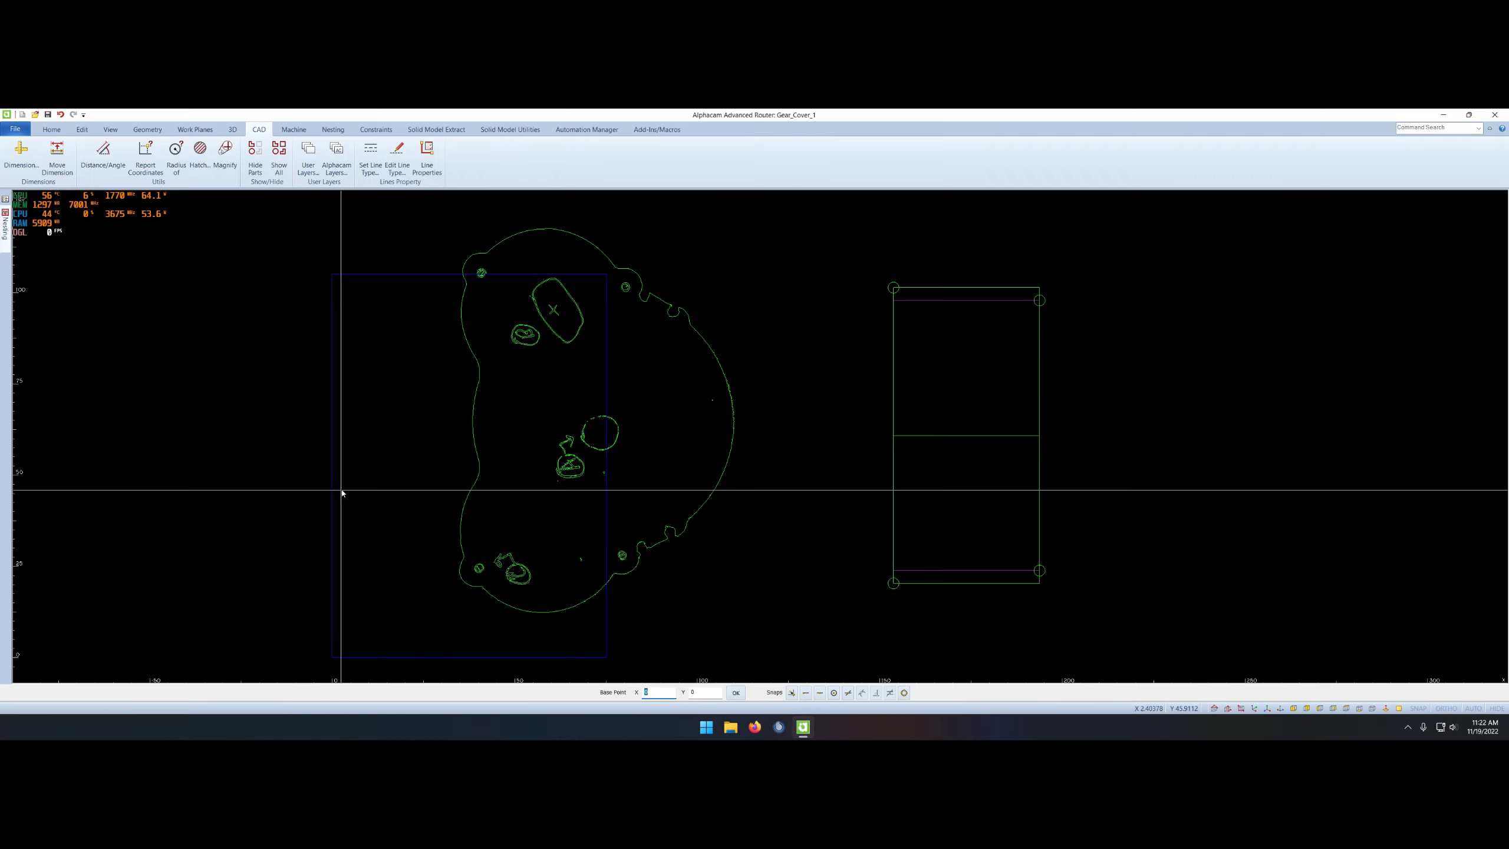
drag(334, 469, 463, 426)
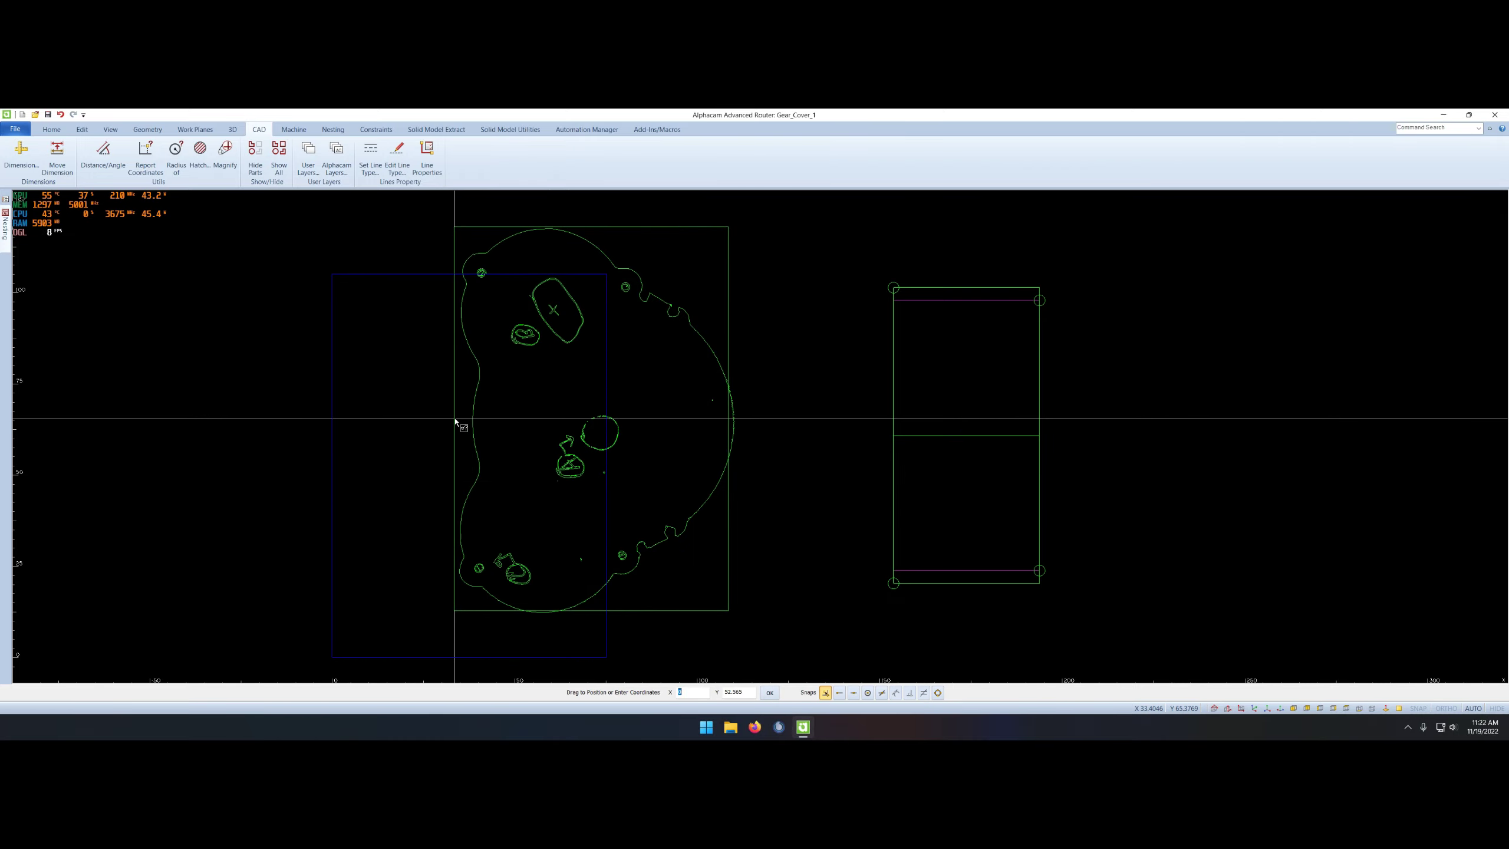
key(Escape)
click(361, 498)
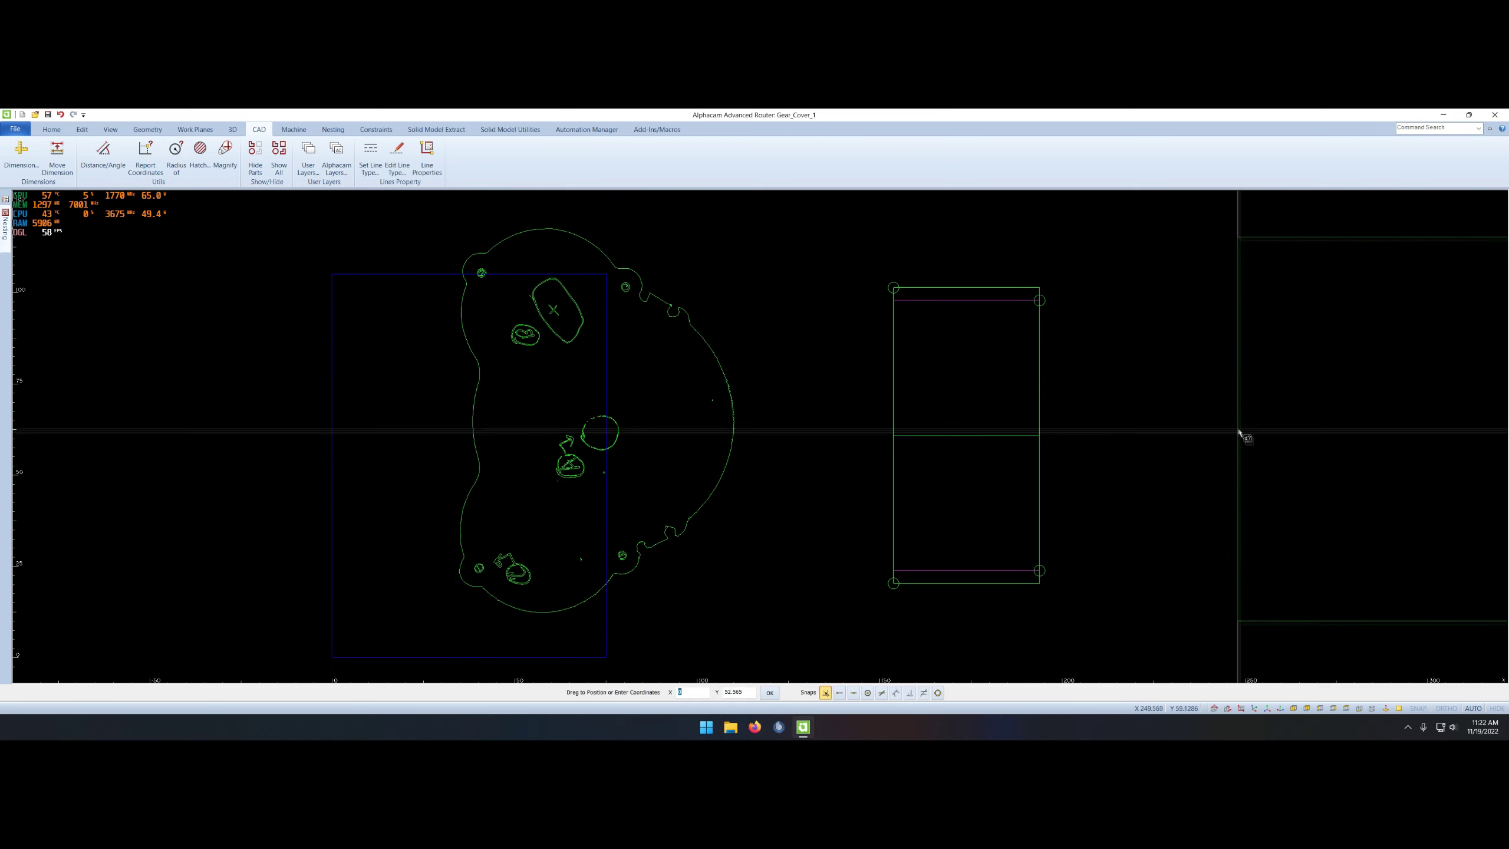
click(1237, 429)
right_click(818, 418)
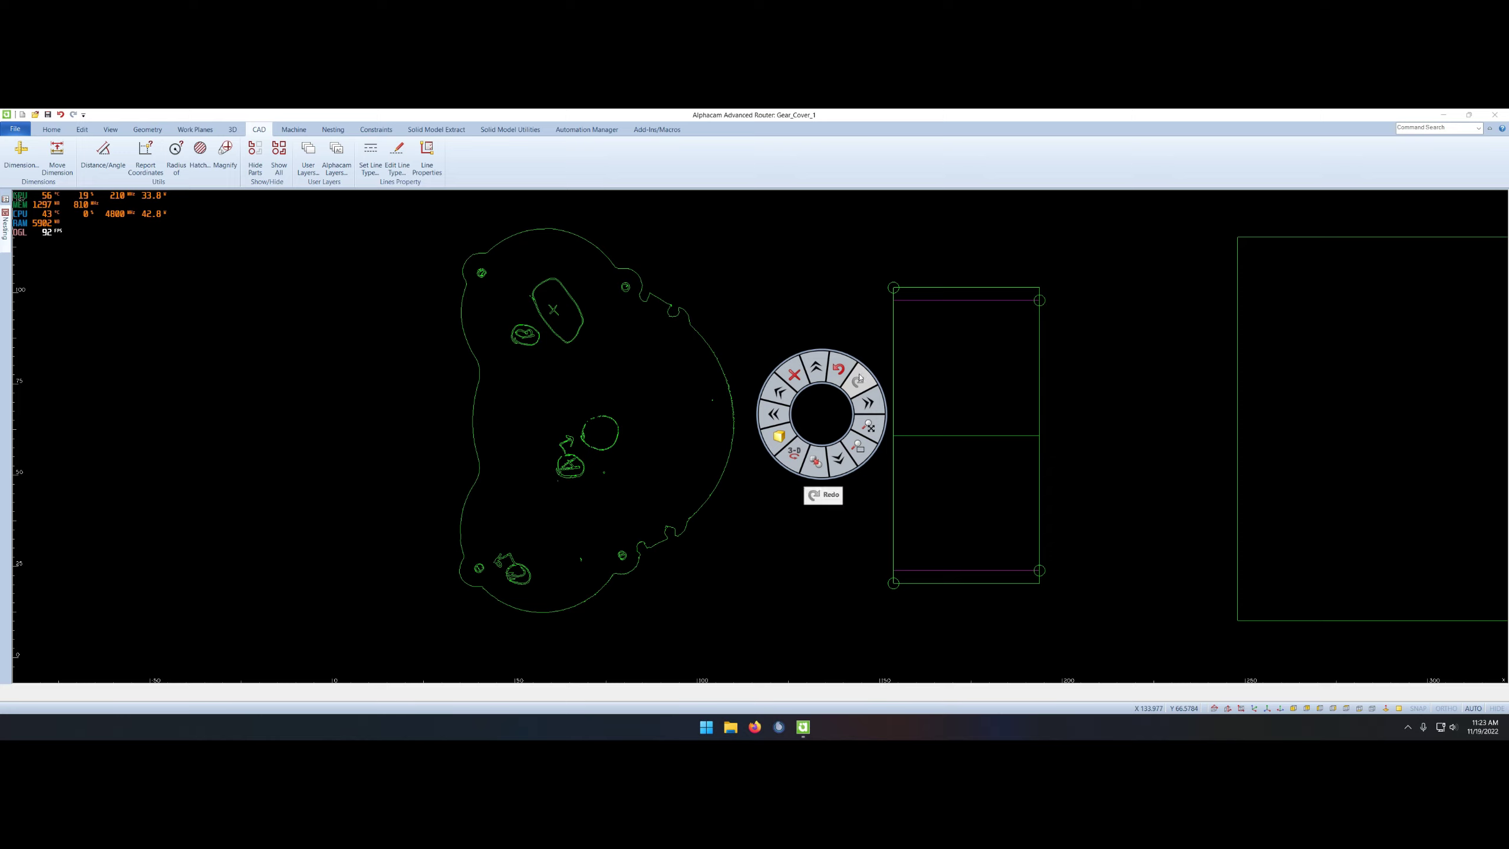
- Offset the left corner circles outward into larger circles
click(824, 351)
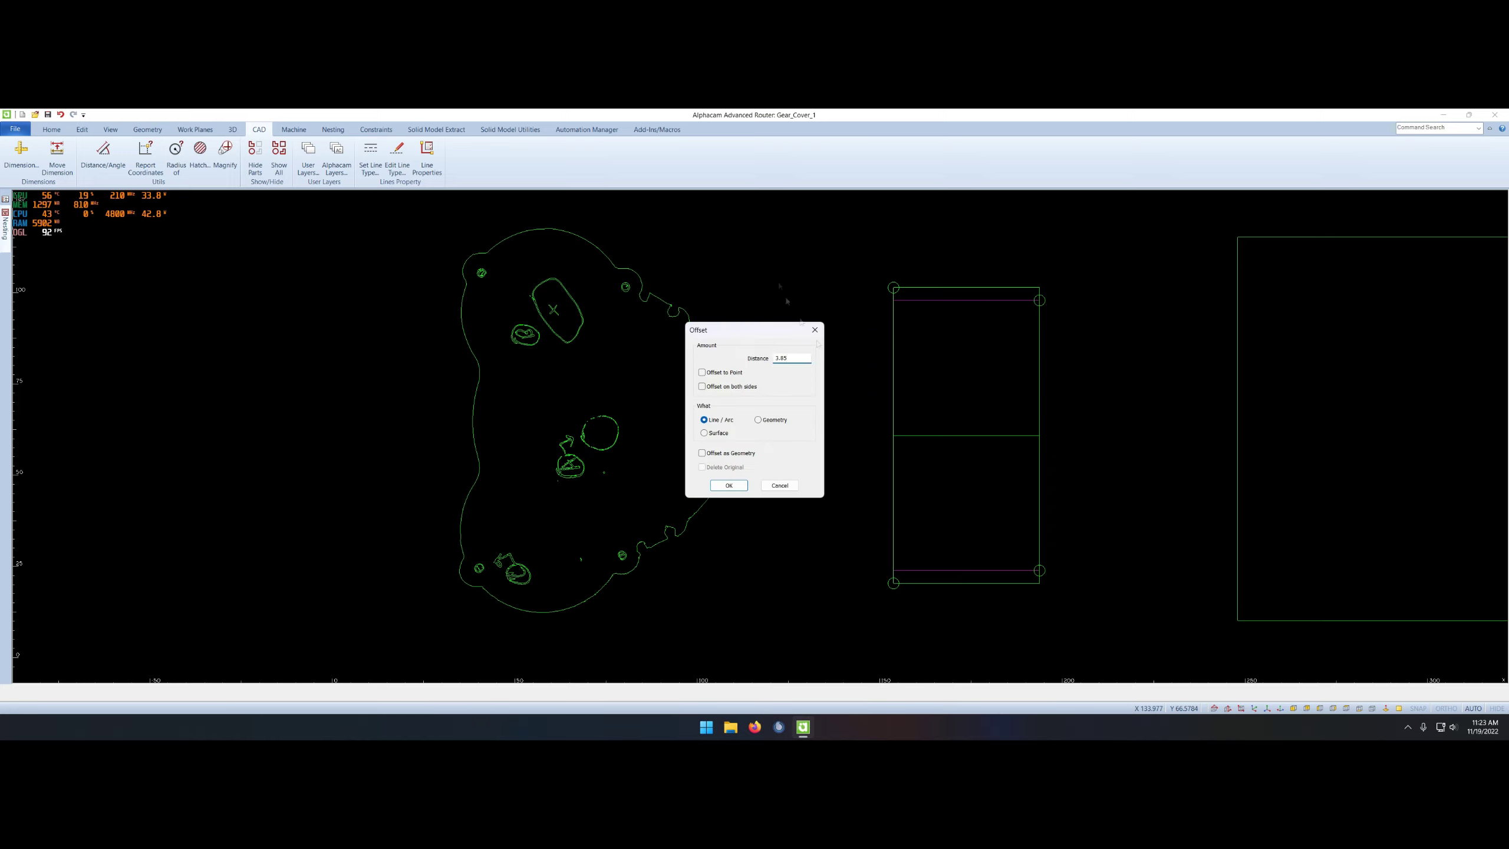
click(729, 485)
click(893, 588)
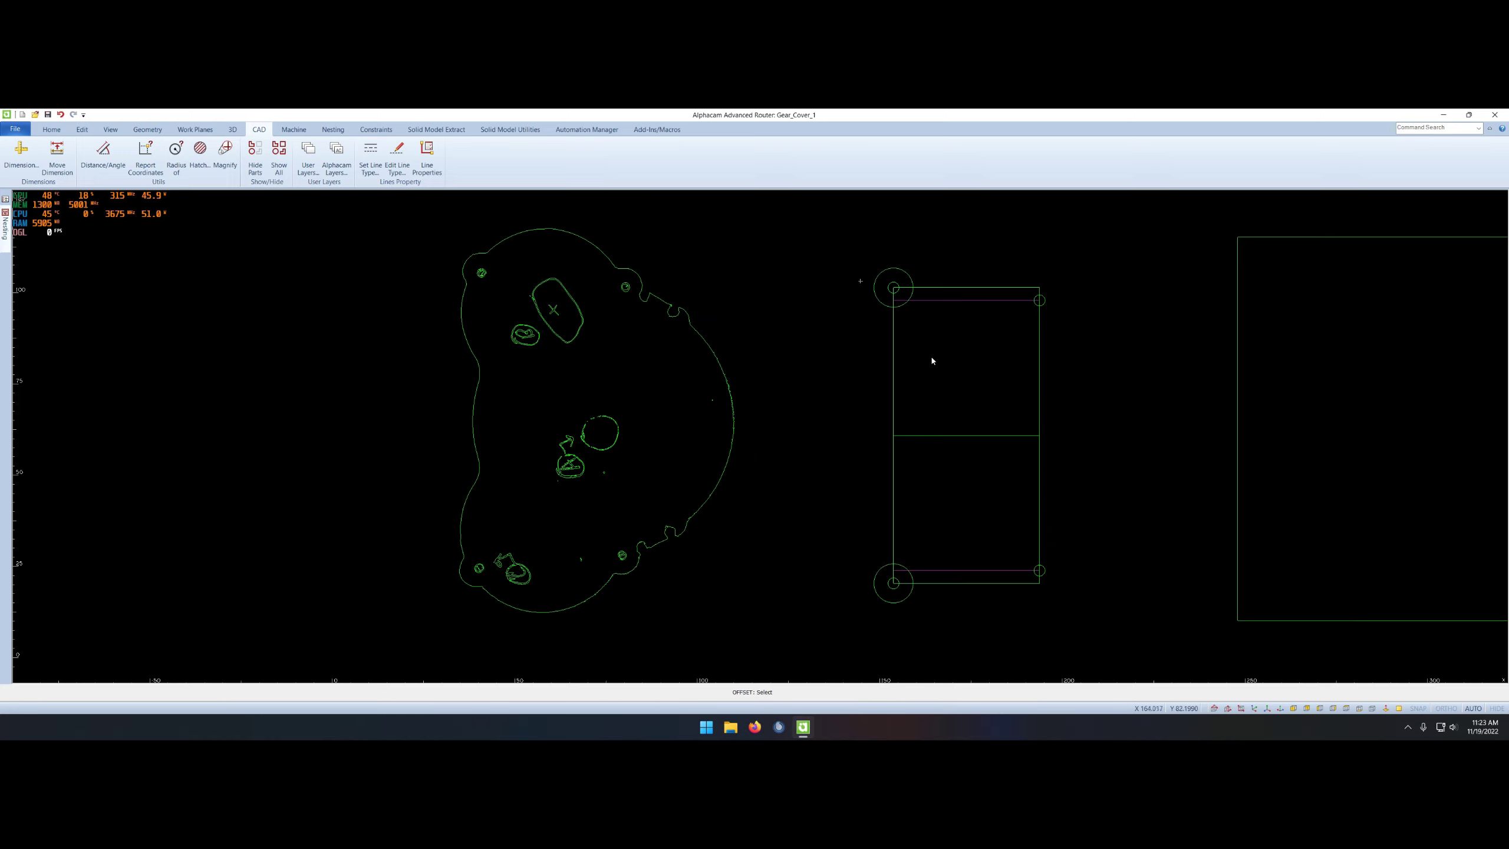
key(Escape)
- Measure between two points and extend the middle line to the boundary
right_click(797, 440)
click(873, 583)
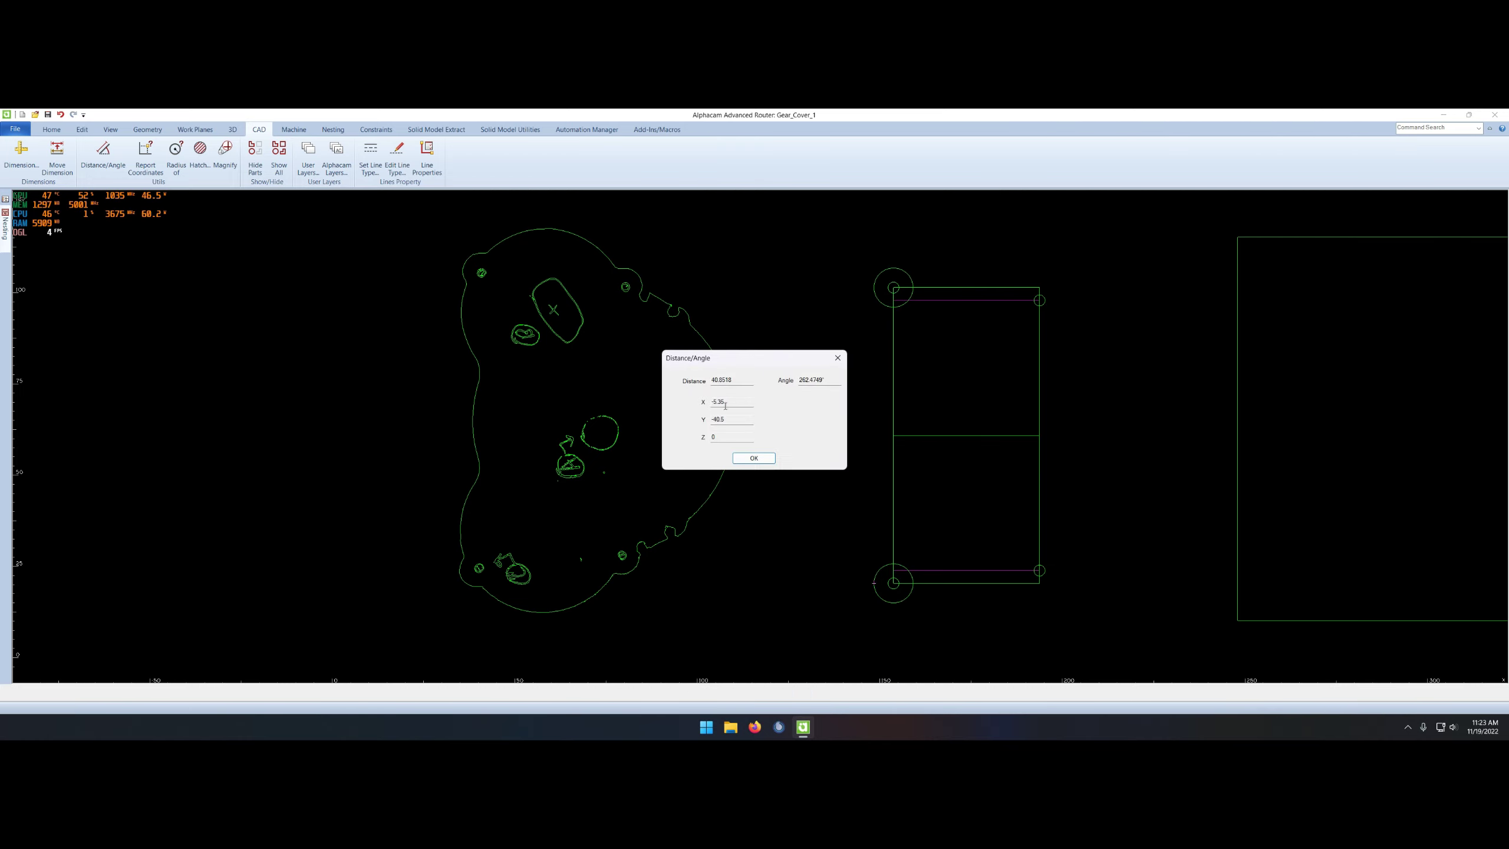
key(Return)
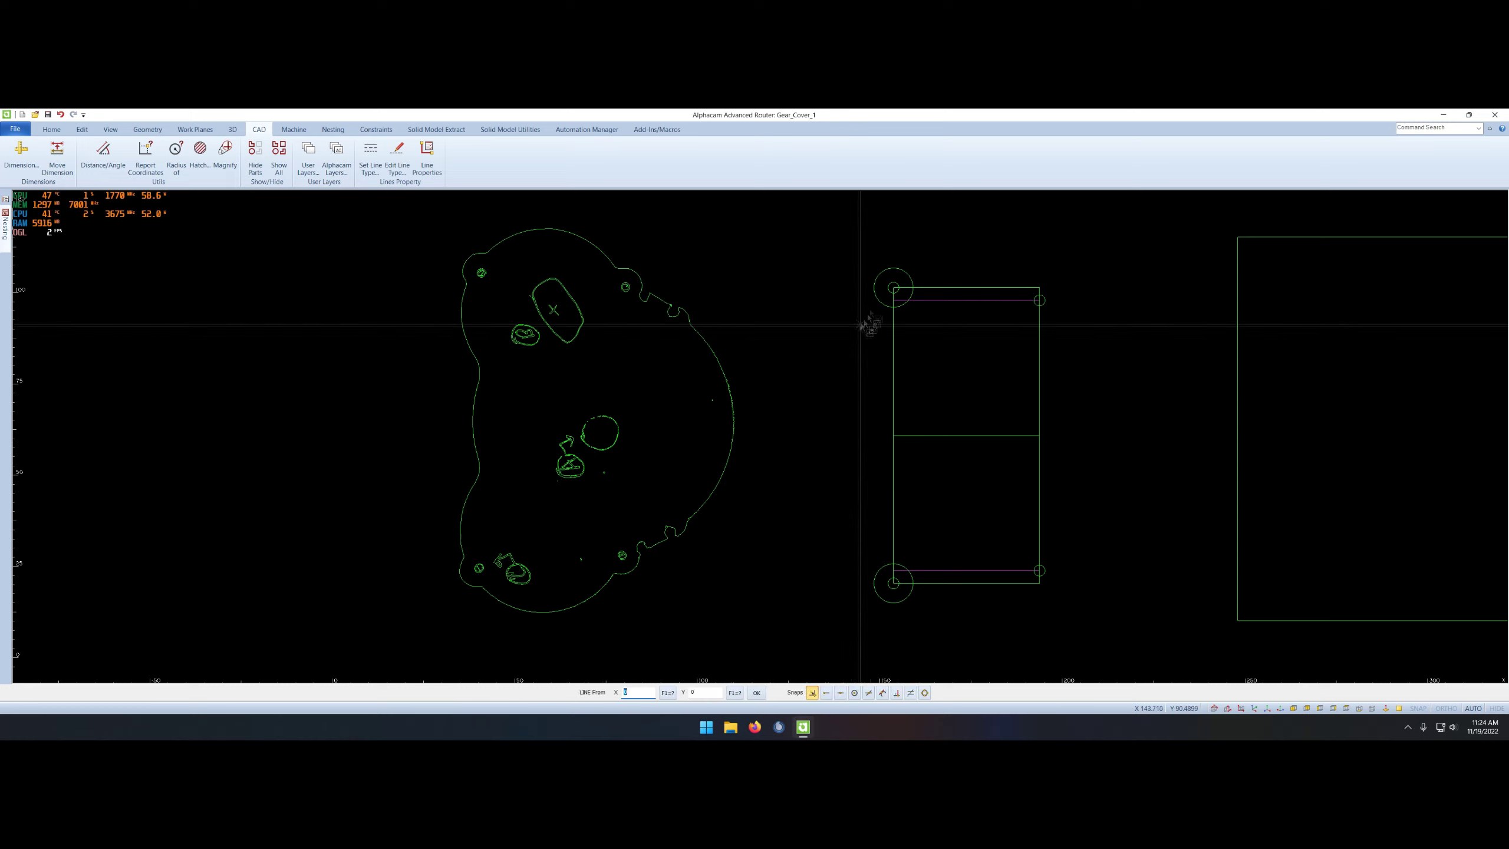
click(897, 436)
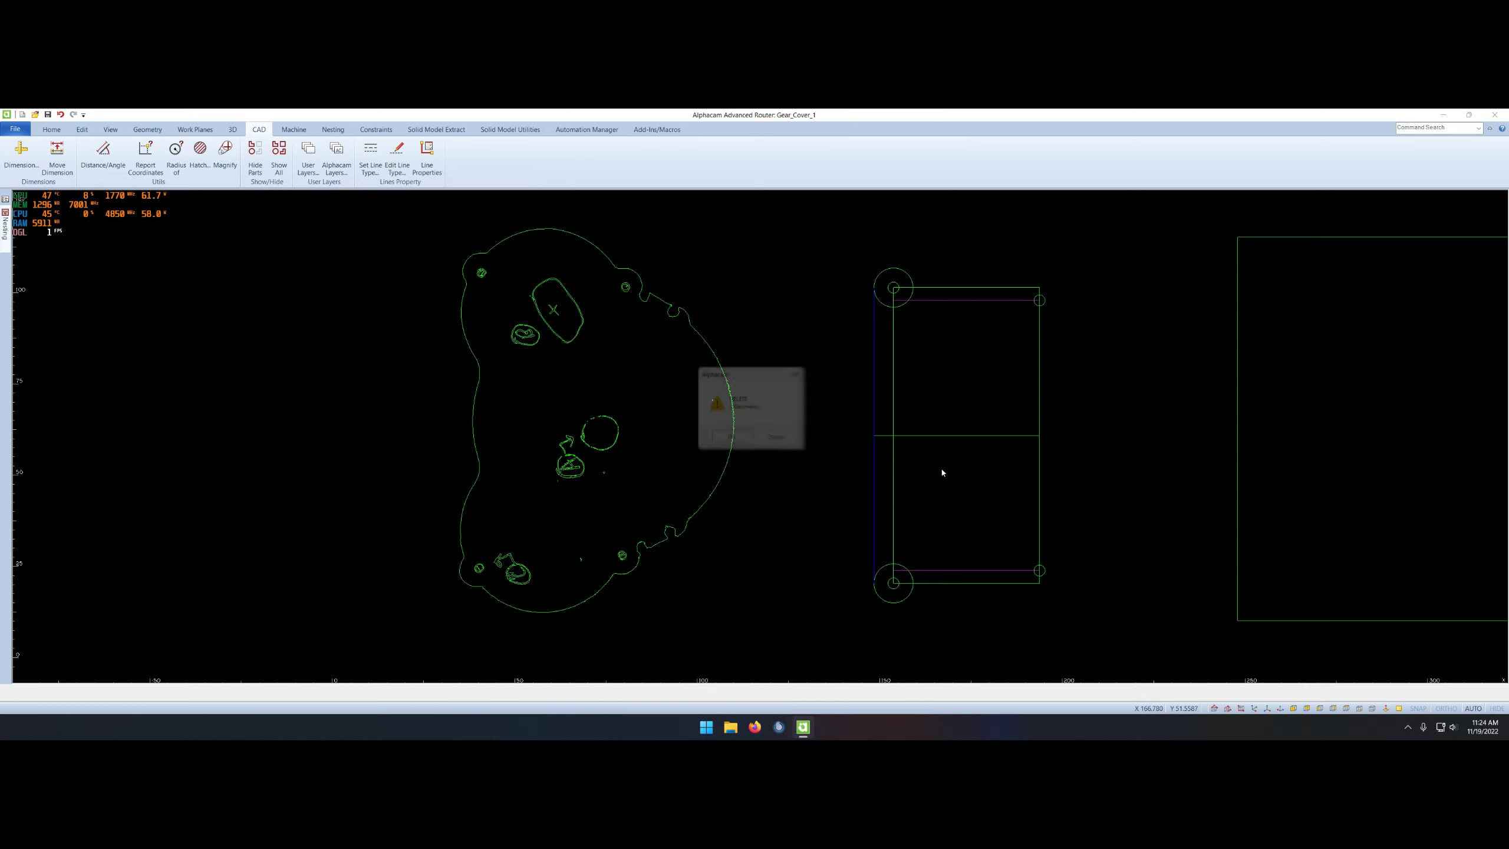
scroll(897, 479, down, 3)
- Move the tall rectangle so it encloses the right part
click(1054, 464)
click(870, 473)
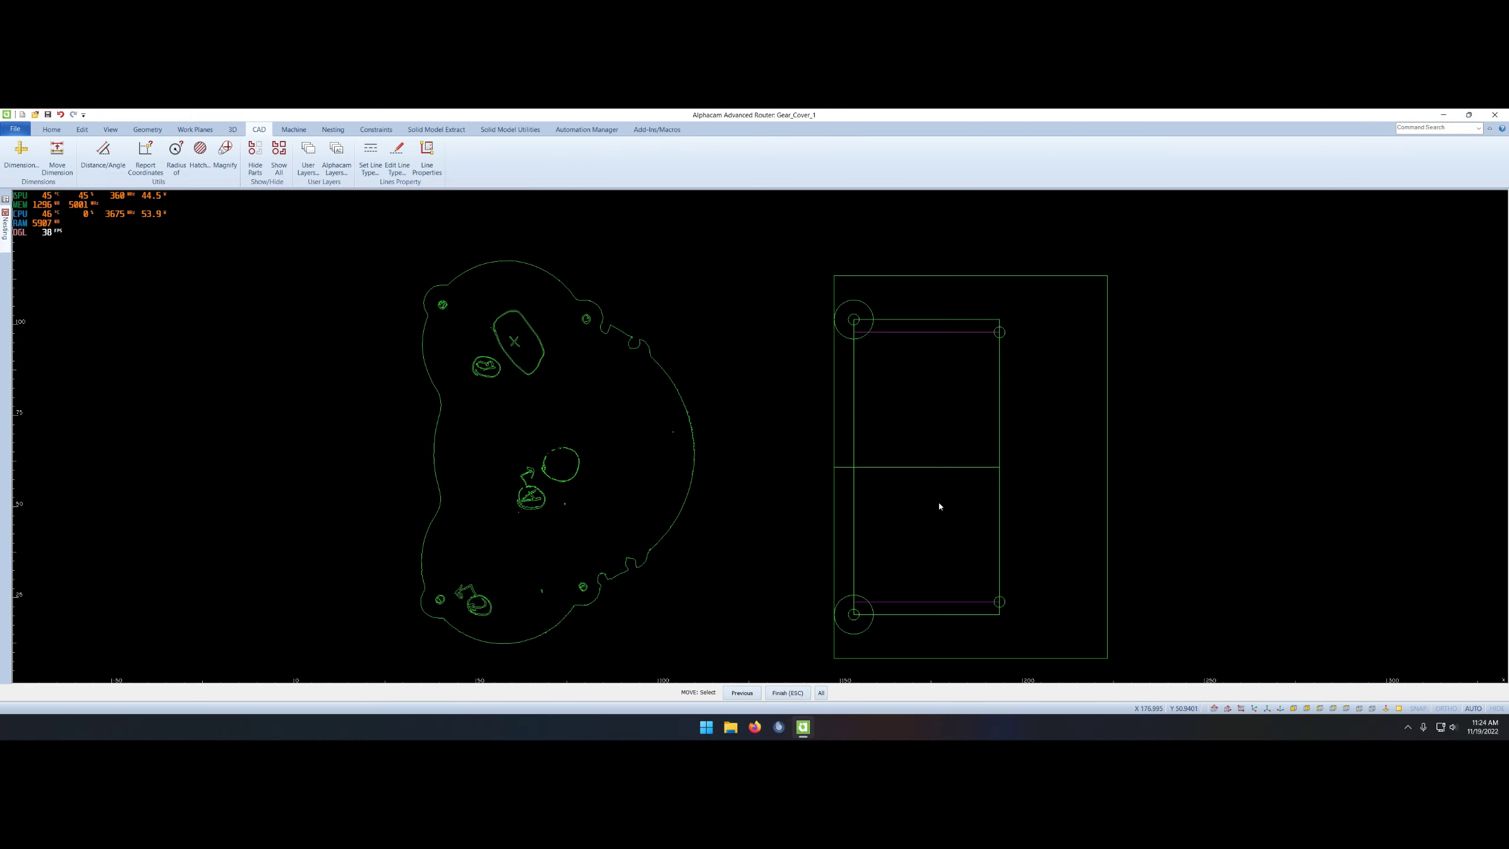
scroll(939, 502, up, 3)
- Offset the whole geometry of the right corner holes outward
right_click(922, 447)
click(909, 356)
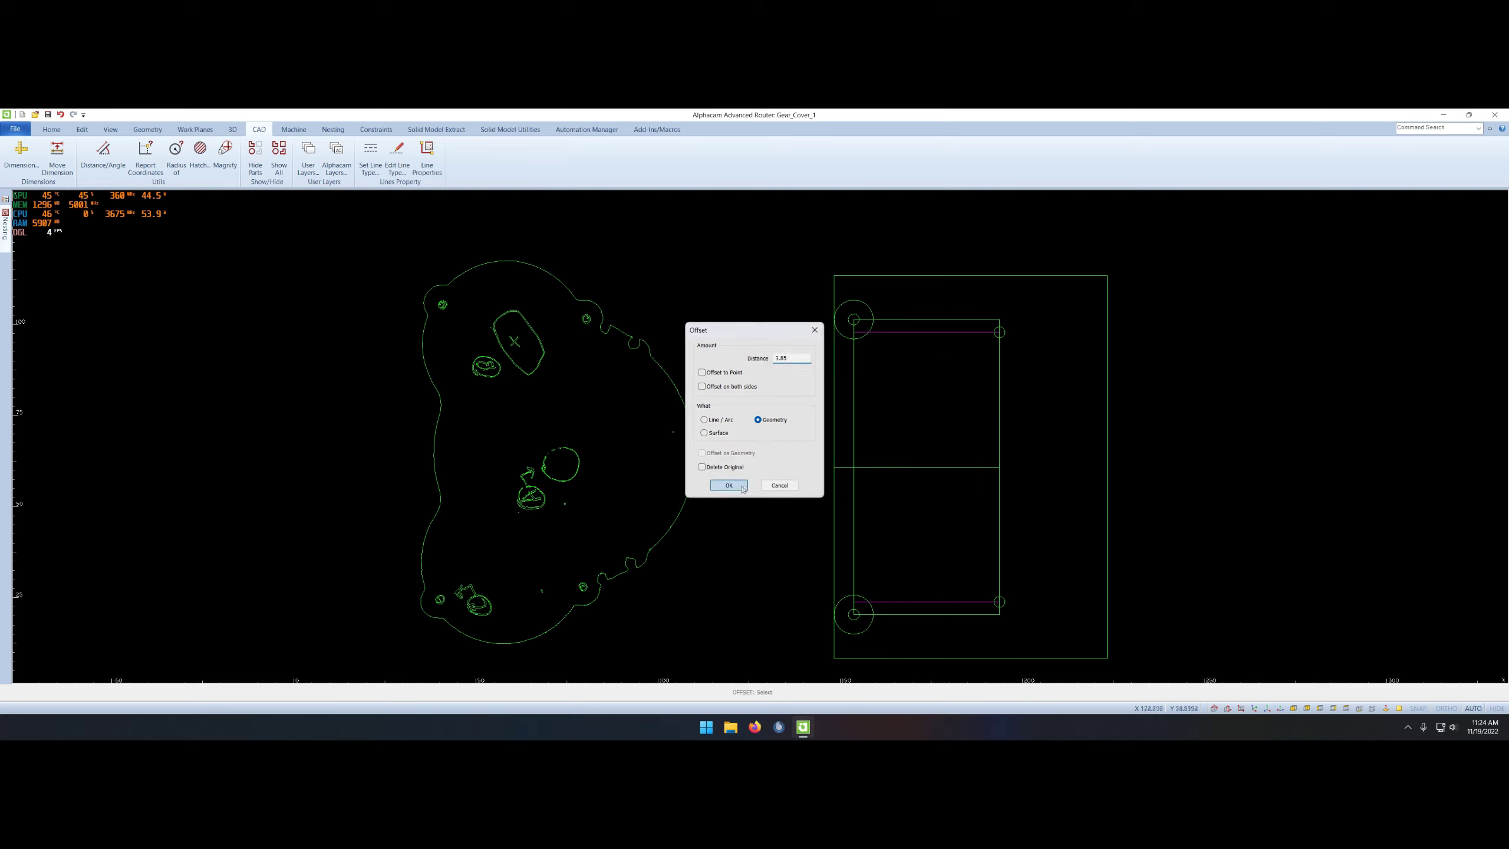
key(Return)
click(1010, 324)
click(1042, 321)
click(1021, 612)
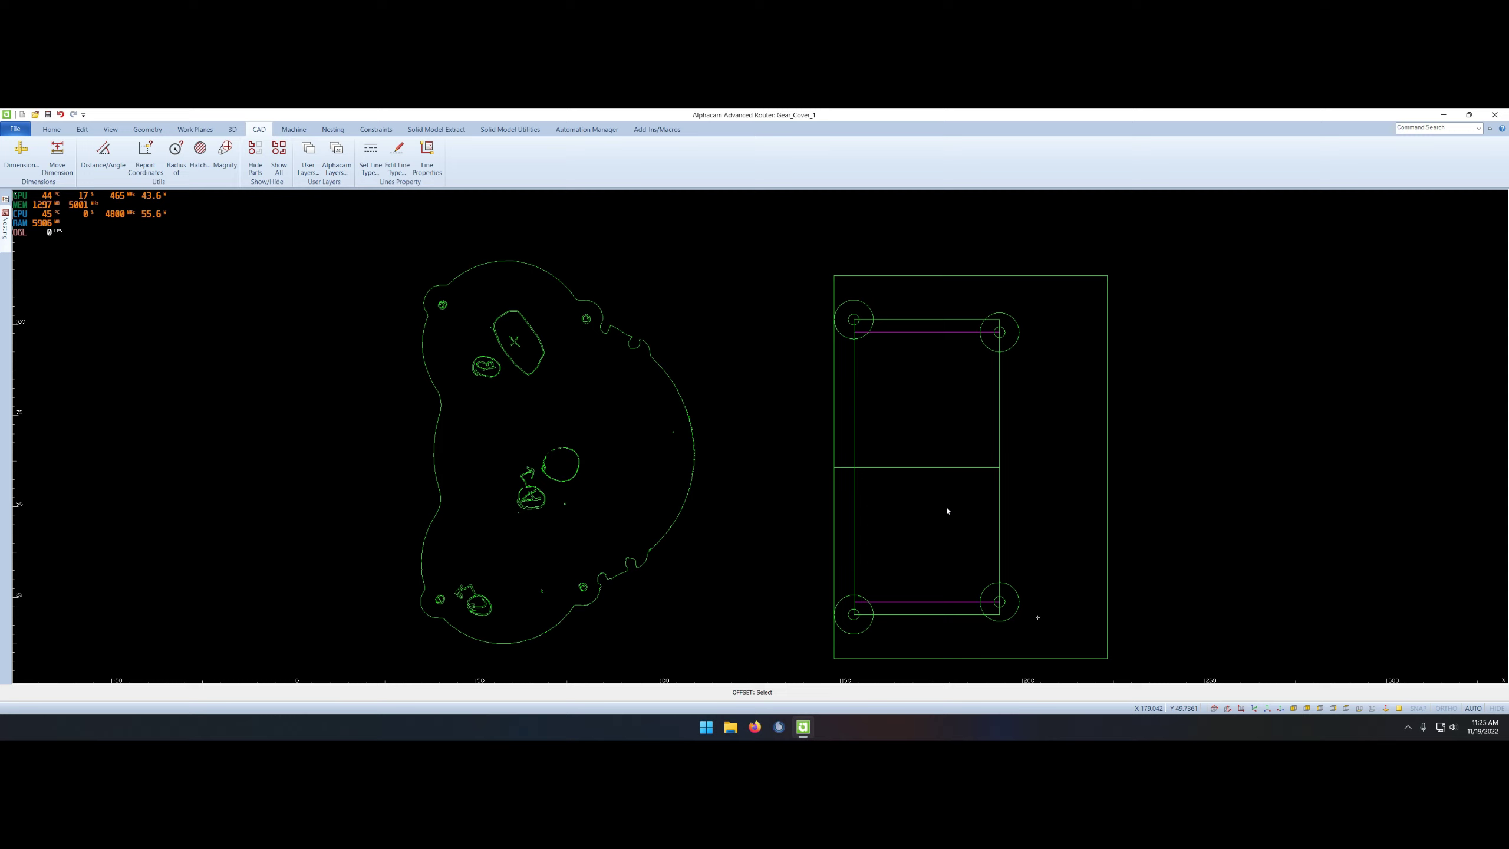
- Delete the middle line and offset the frame's left edge inward
right_click(947, 510)
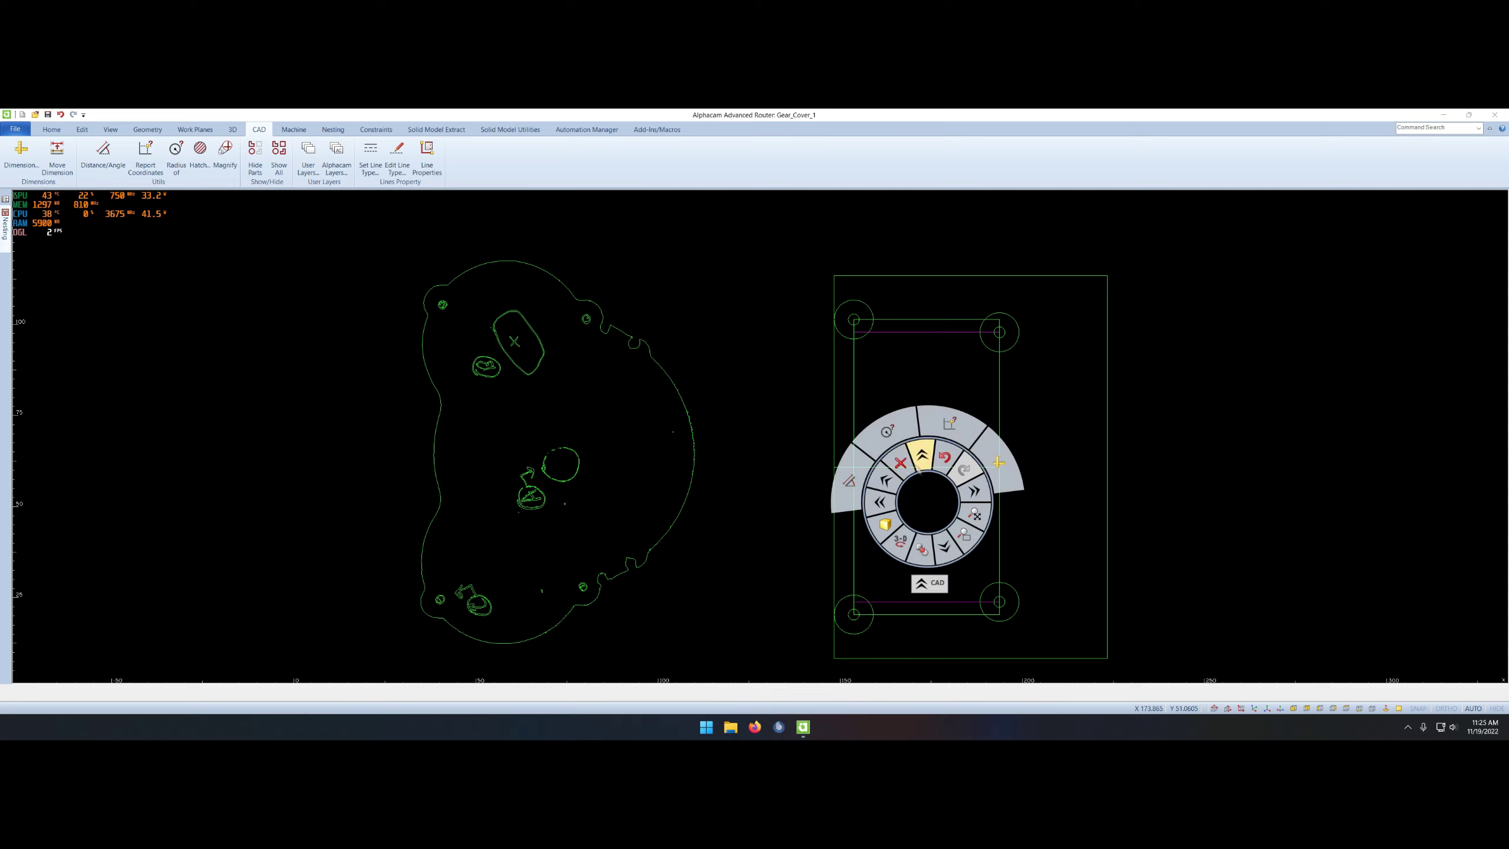
click(913, 450)
click(733, 440)
right_click(947, 448)
click(910, 398)
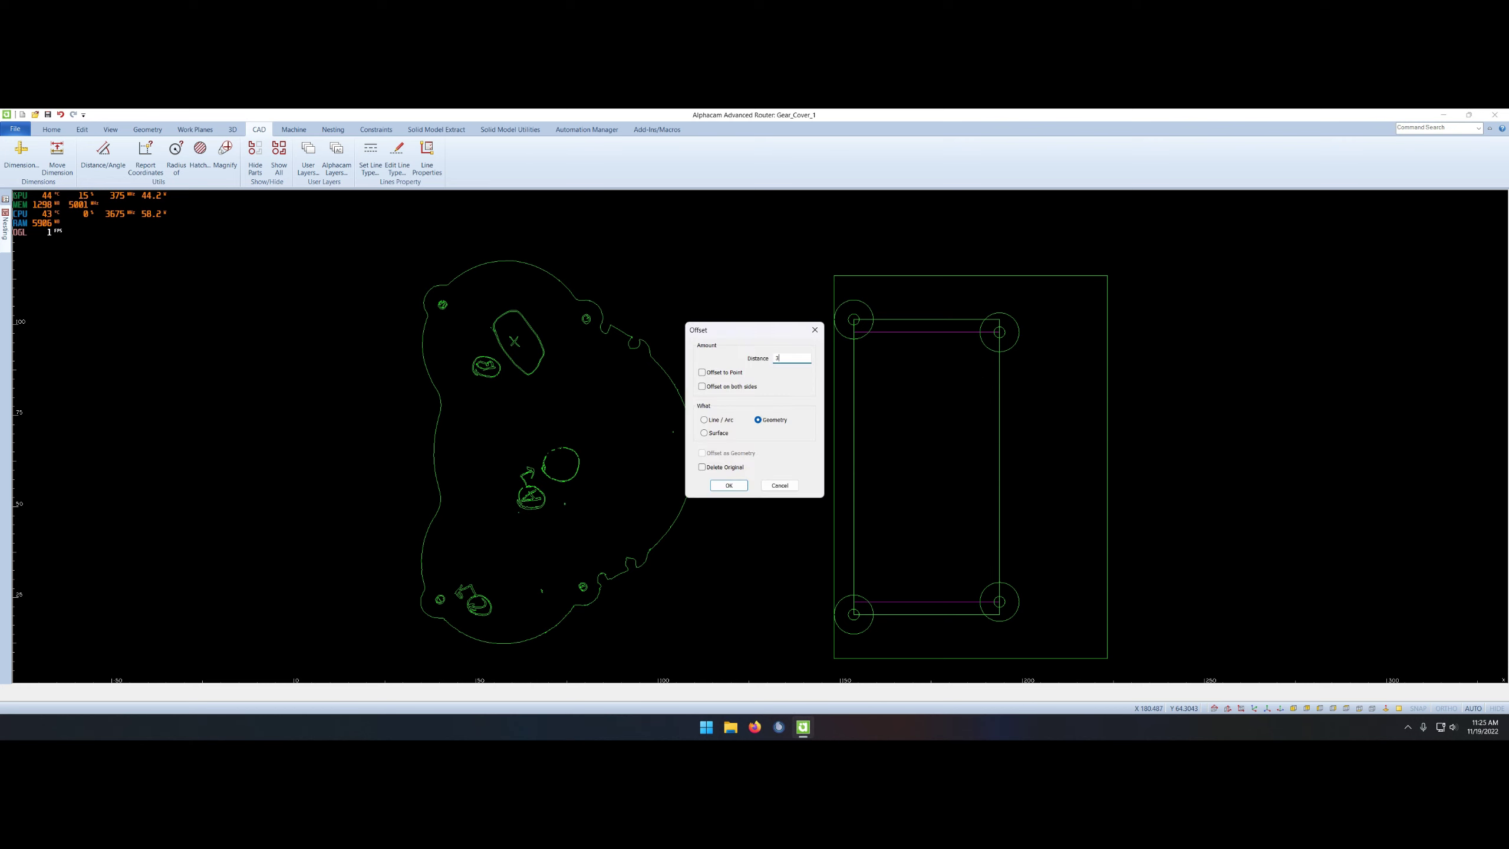
click(808, 484)
click(918, 488)
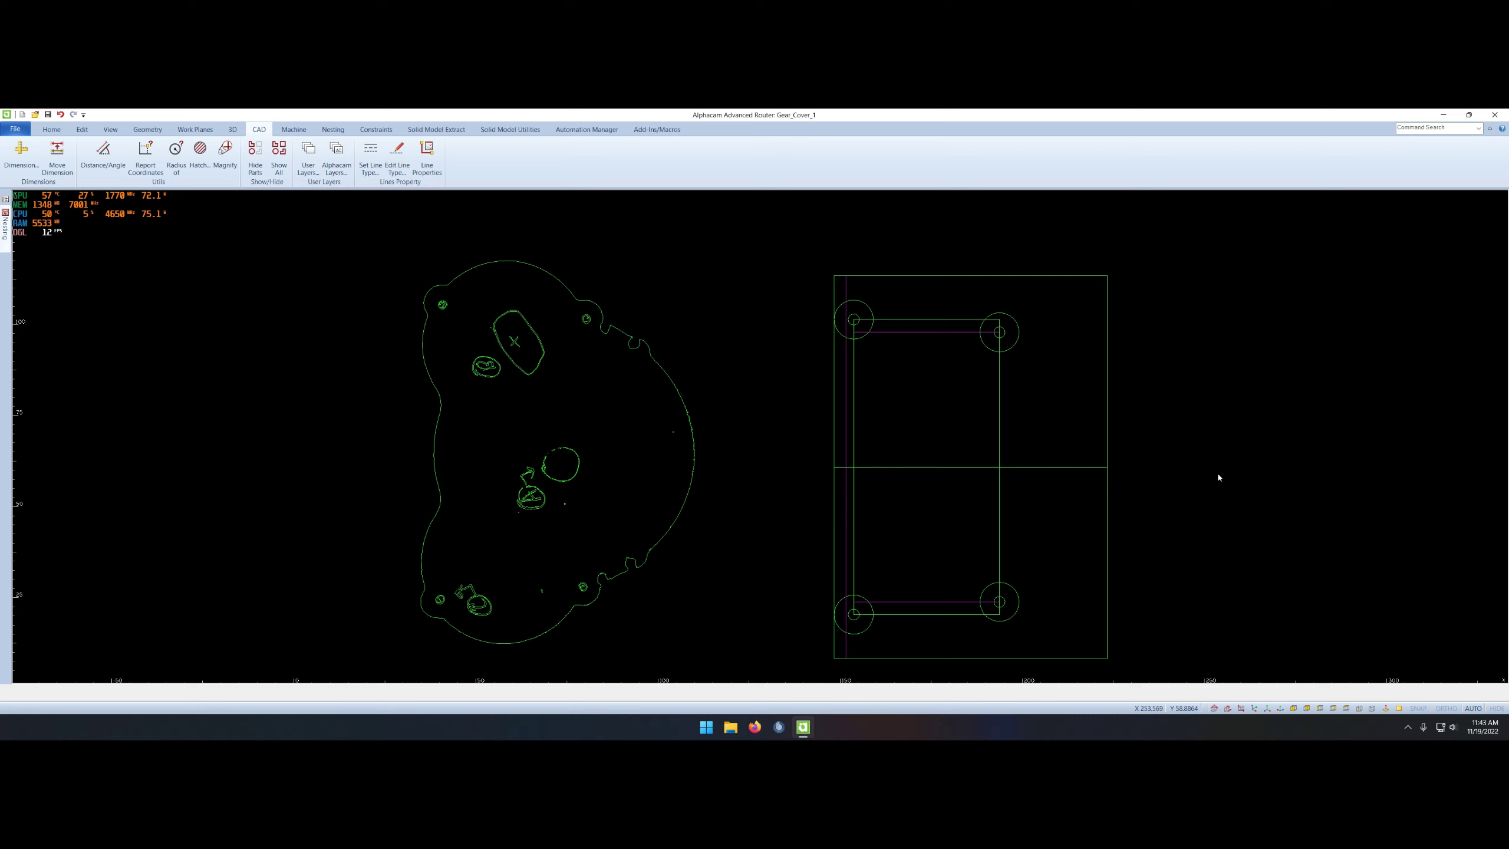
- Offset a guide line by 29
right_click(1218, 477)
click(1277, 522)
text(29)
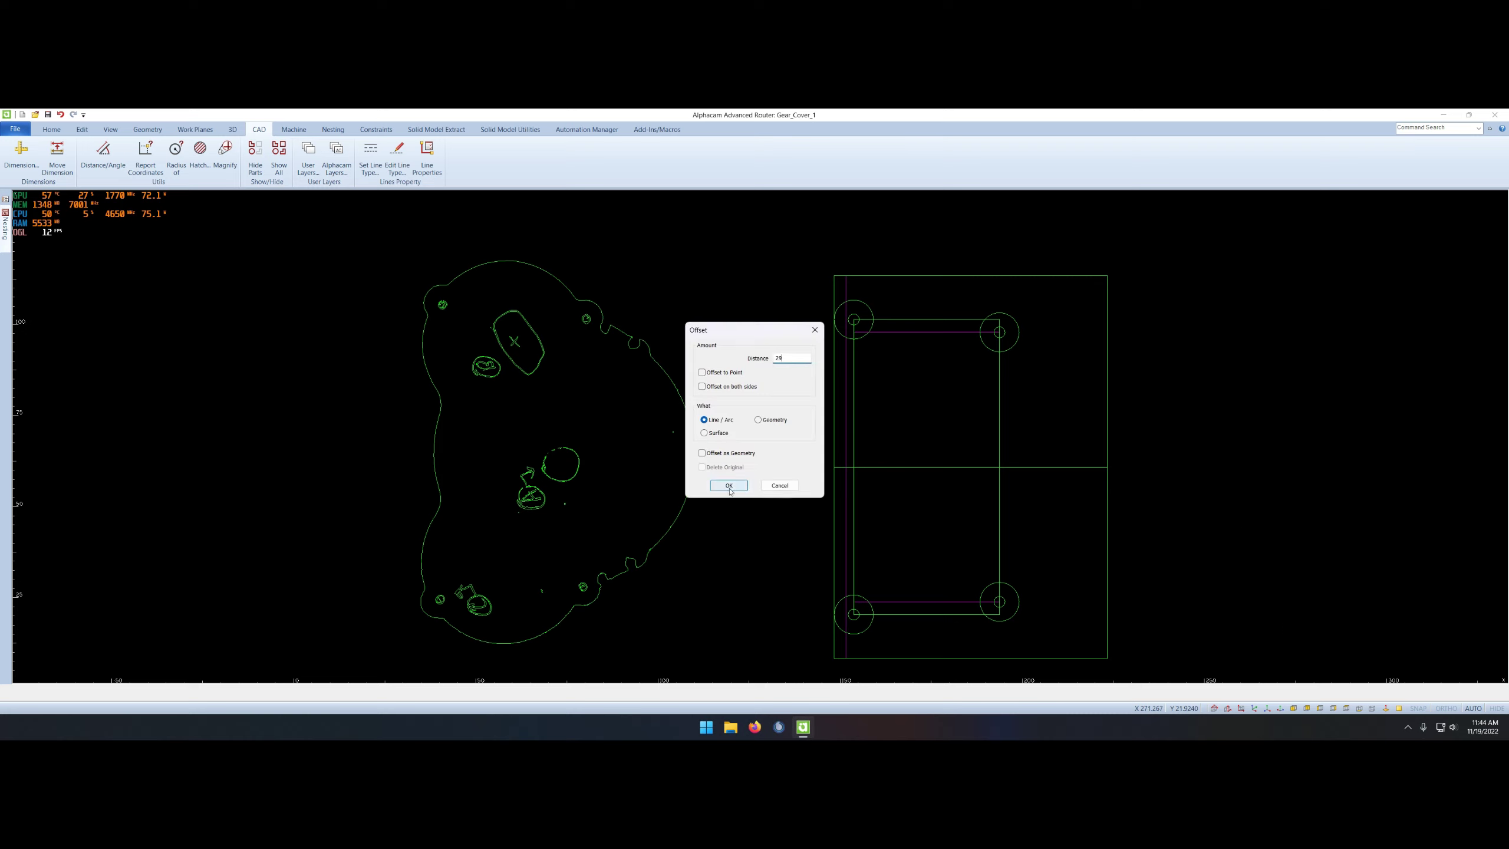
click(729, 485)
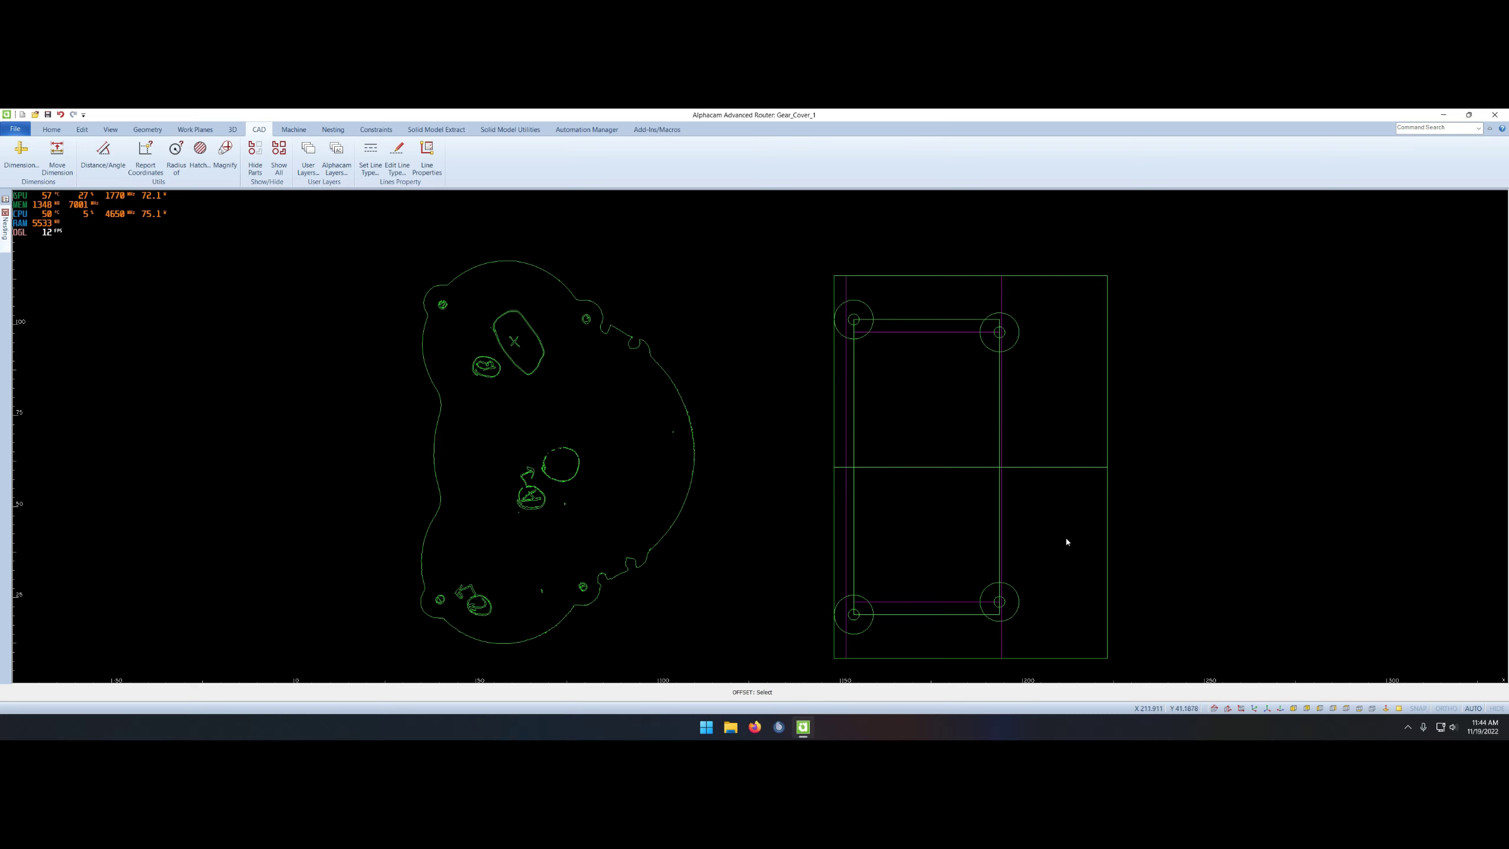
- Draw a 12.3 diameter circle at the guide-line intersection
right_click(1057, 516)
click(1050, 597)
text(12.3)
key(Return)
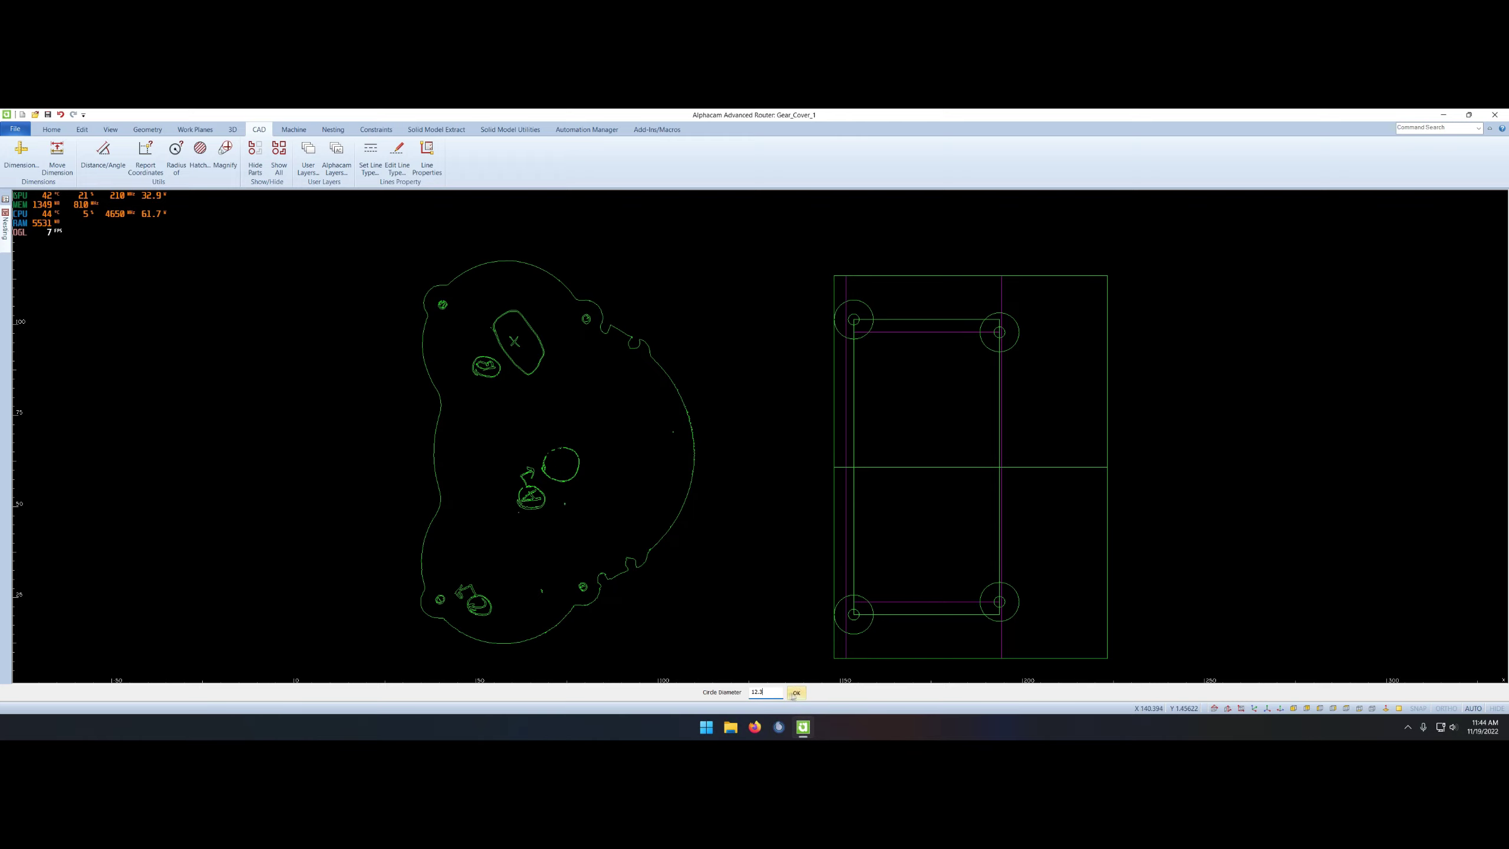
scroll(1233, 489, up, 3)
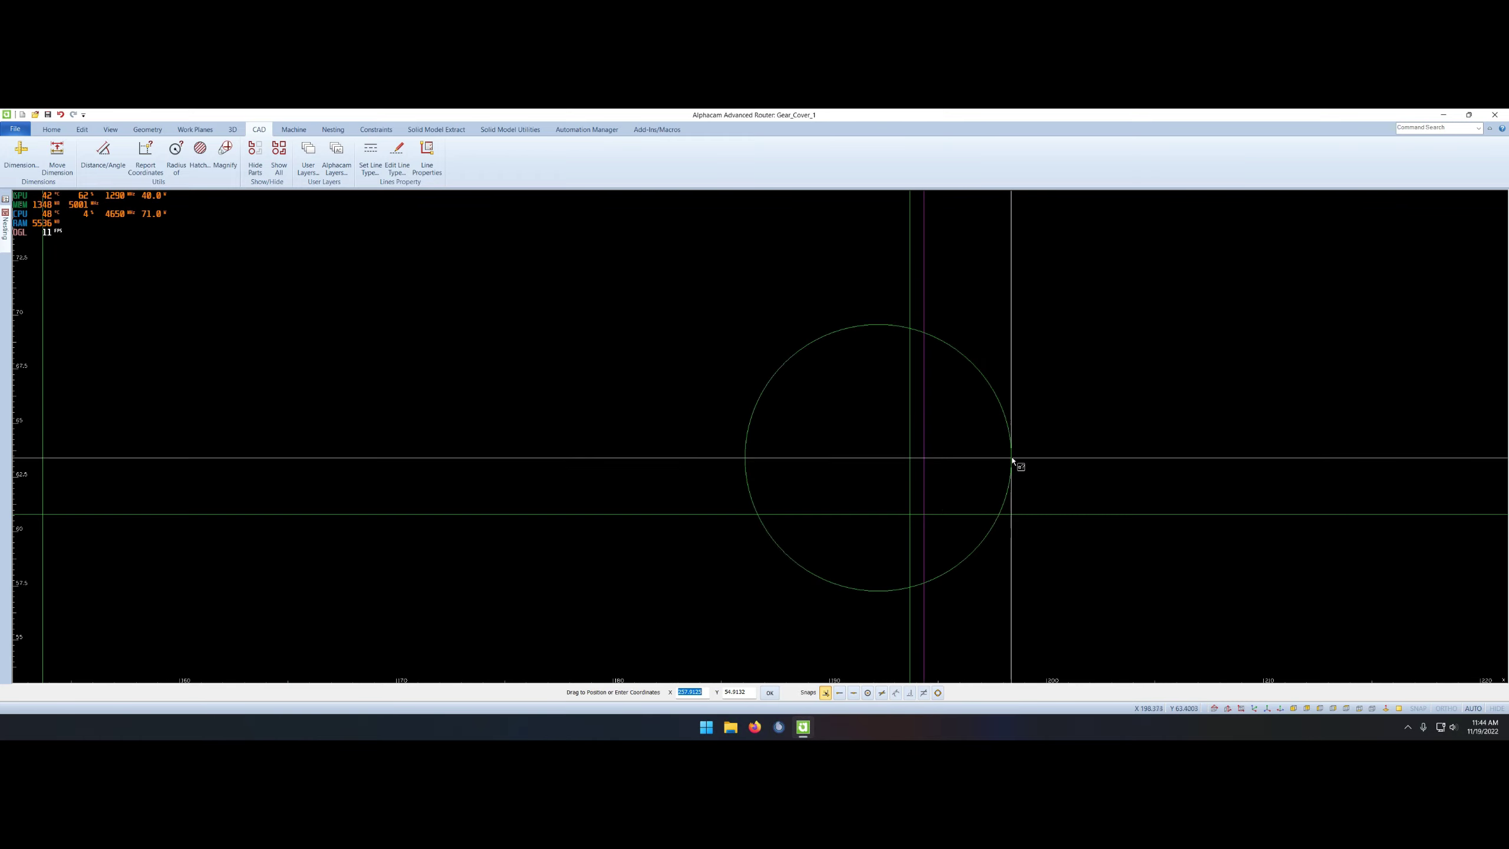
click(1013, 462)
scroll(1062, 519, down, 2)
- Delete the construction lines
key(Delete)
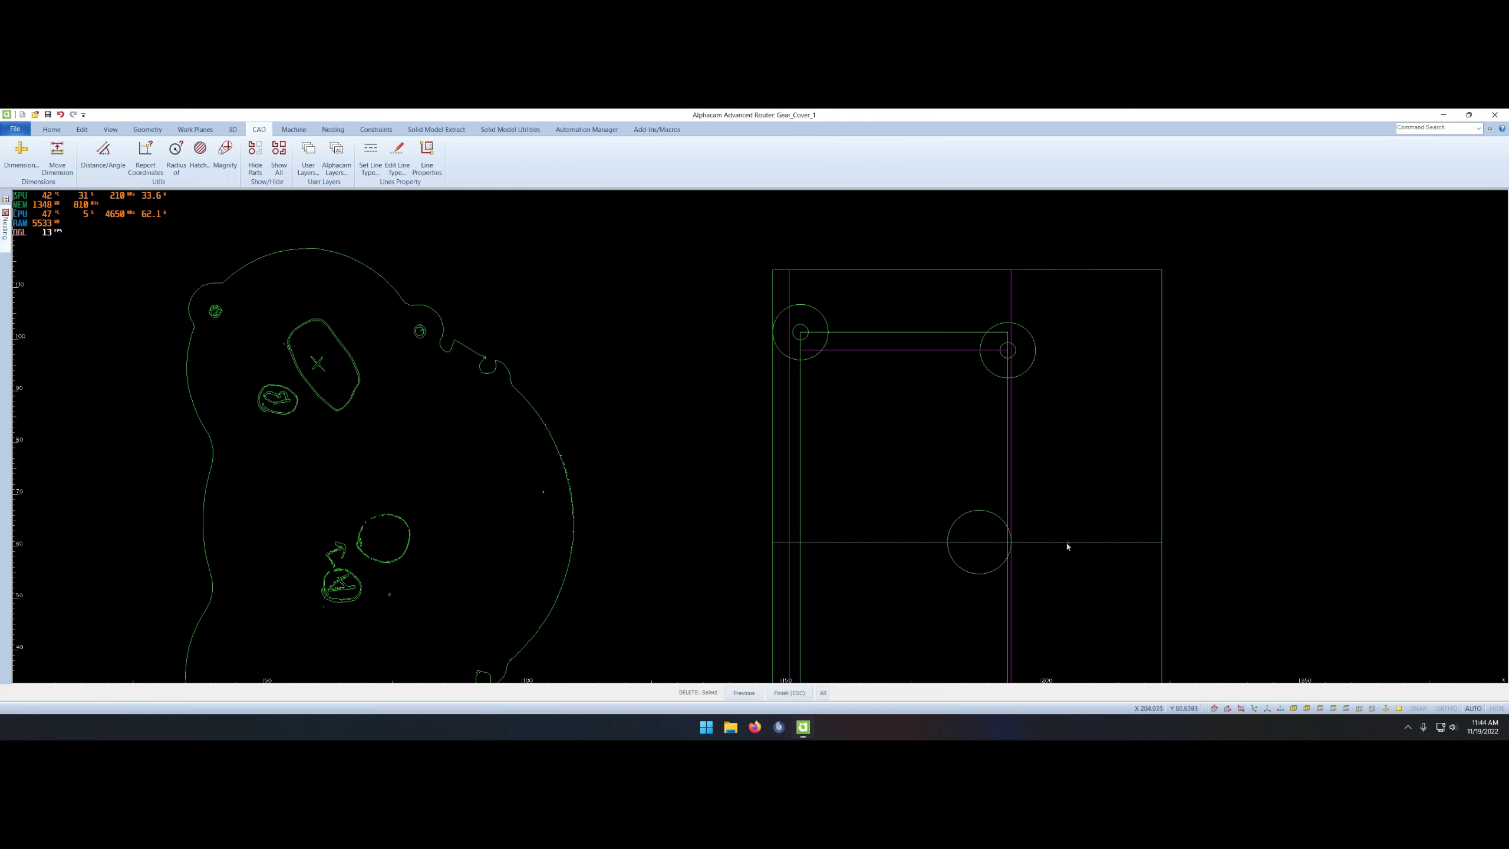
click(1013, 567)
key(Return)
scroll(1010, 535, down, 3)
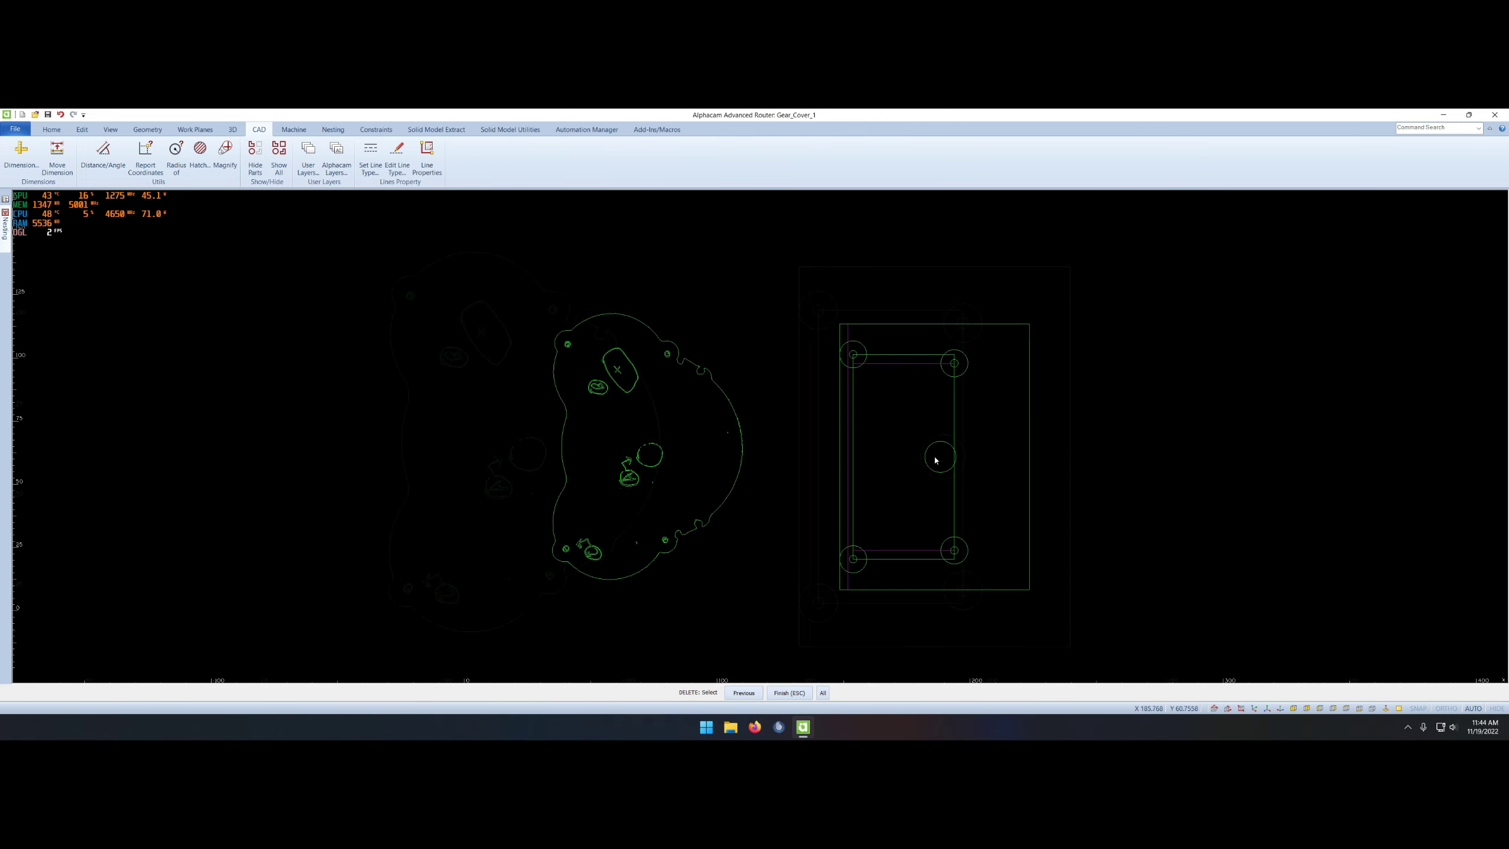
scroll(941, 431, up, 3)
- Add a concentric 20.5 diameter circle around the 12.3 boss circle
right_click(1048, 446)
click(1047, 521)
text(20.5)
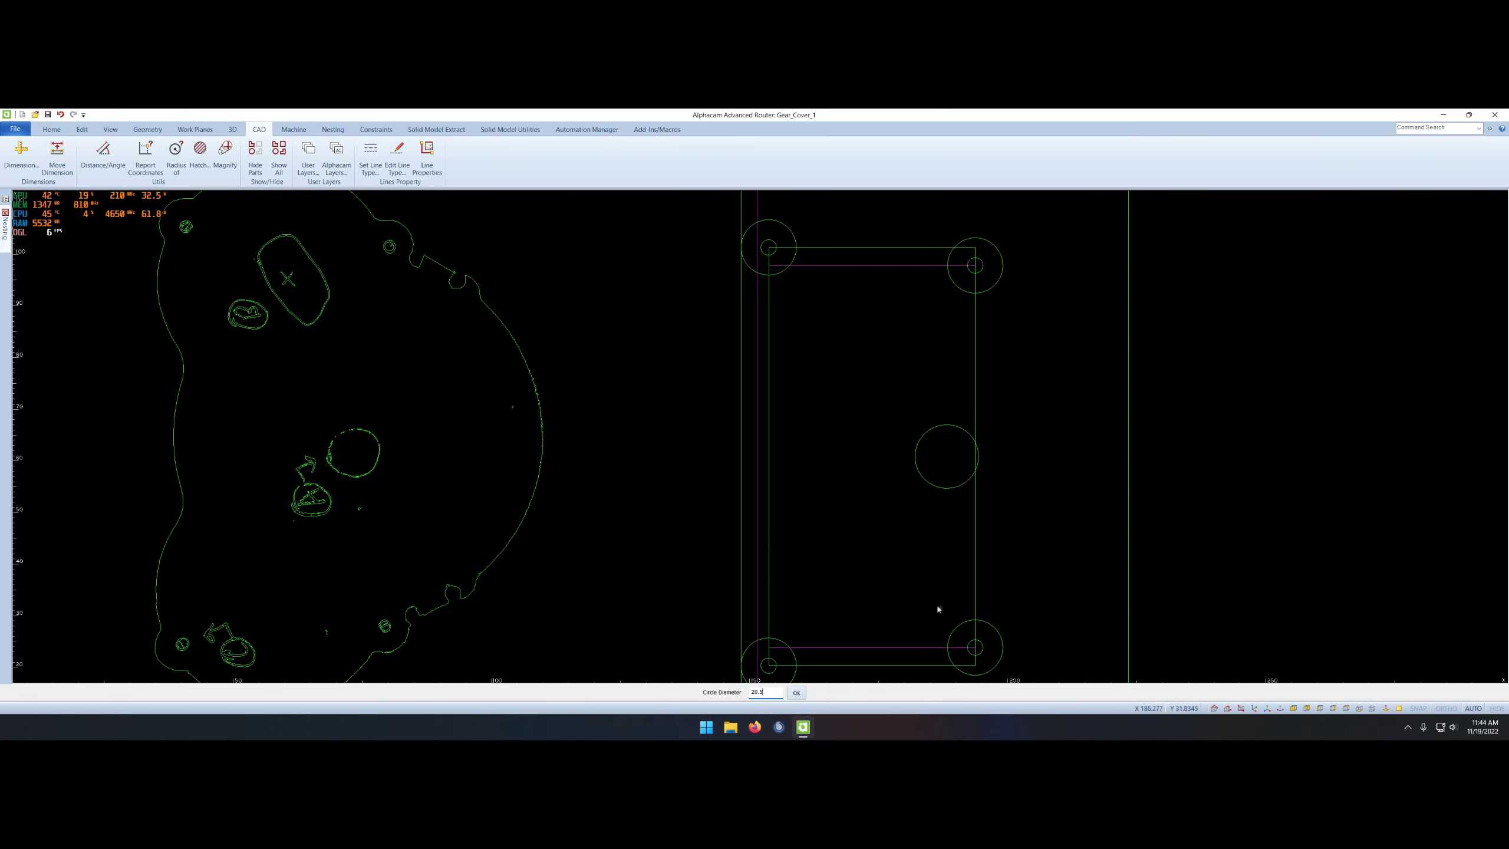
key(Return)
click(947, 455)
scroll(856, 541, down, 2)
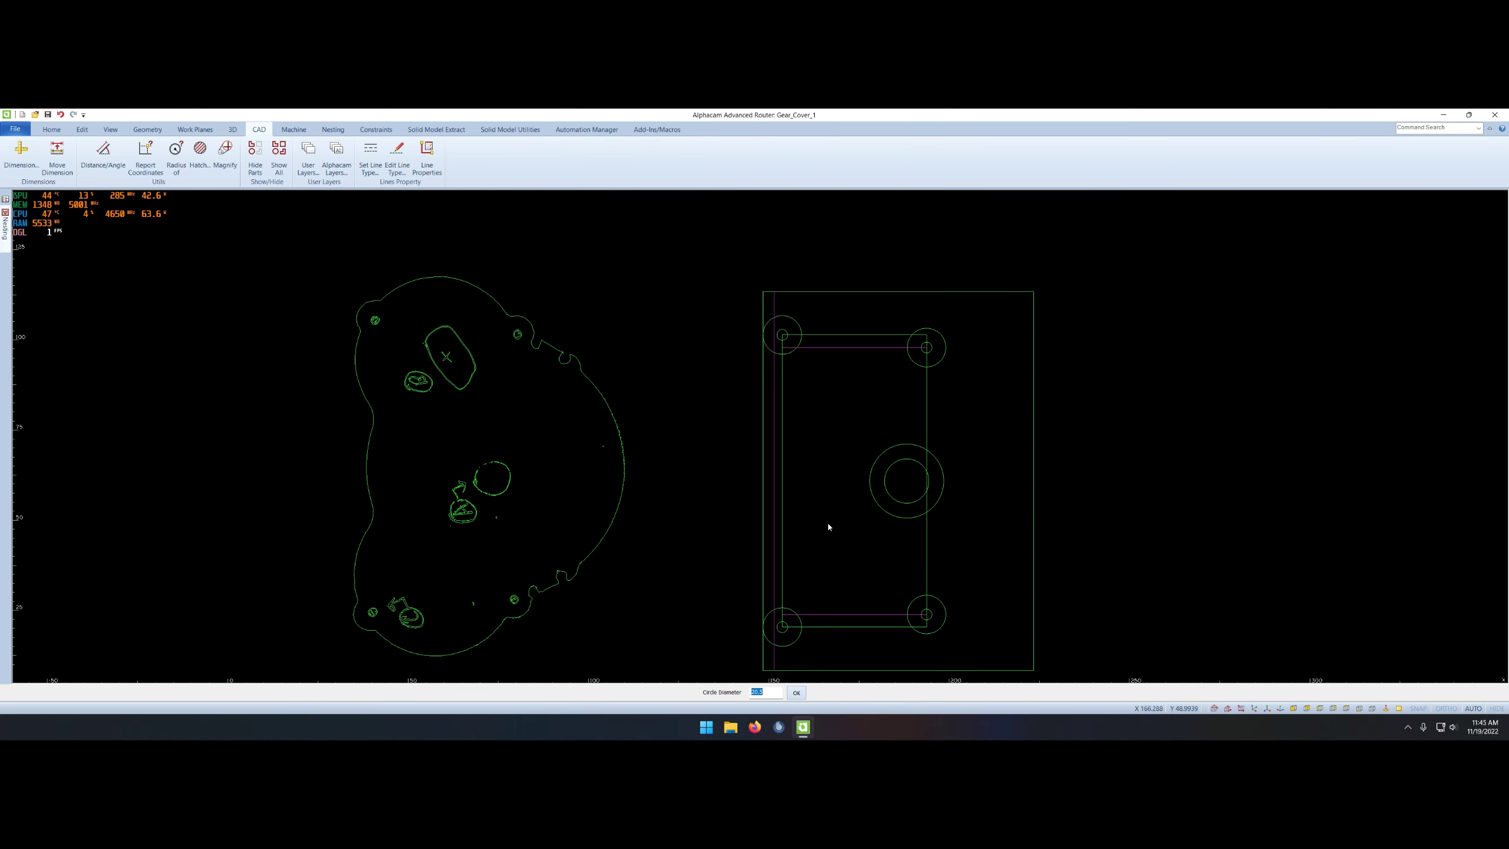
middle_drag(854, 489, 855, 448)
key(Escape)
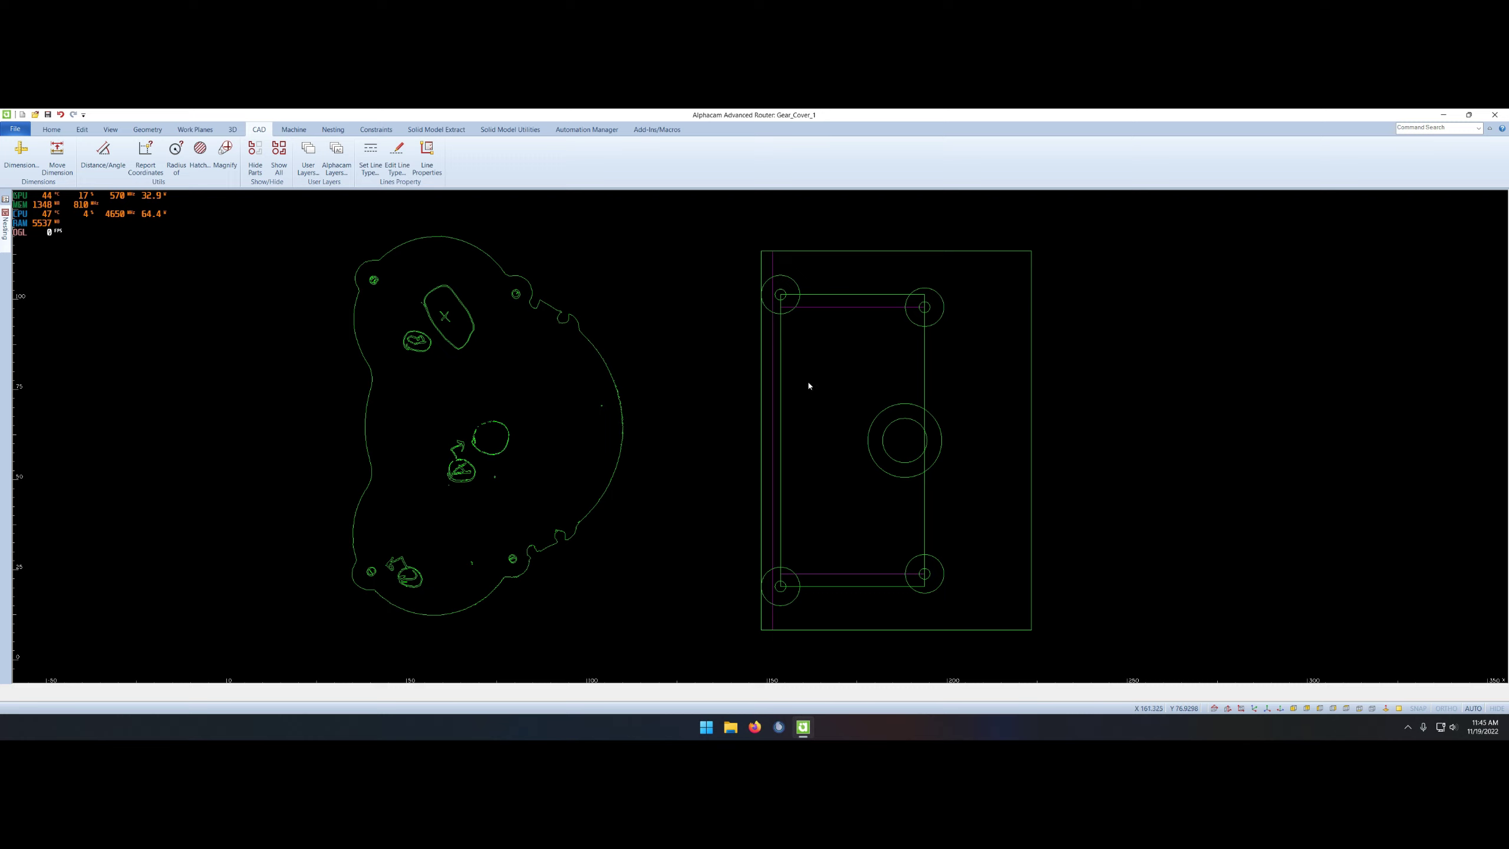
- Start a radius check on an arc, then cancel it
click(176, 150)
right_click(387, 349)
key(Escape)
- Draw a 45 diameter circle centred on the upper construction-line intersection
right_click(874, 505)
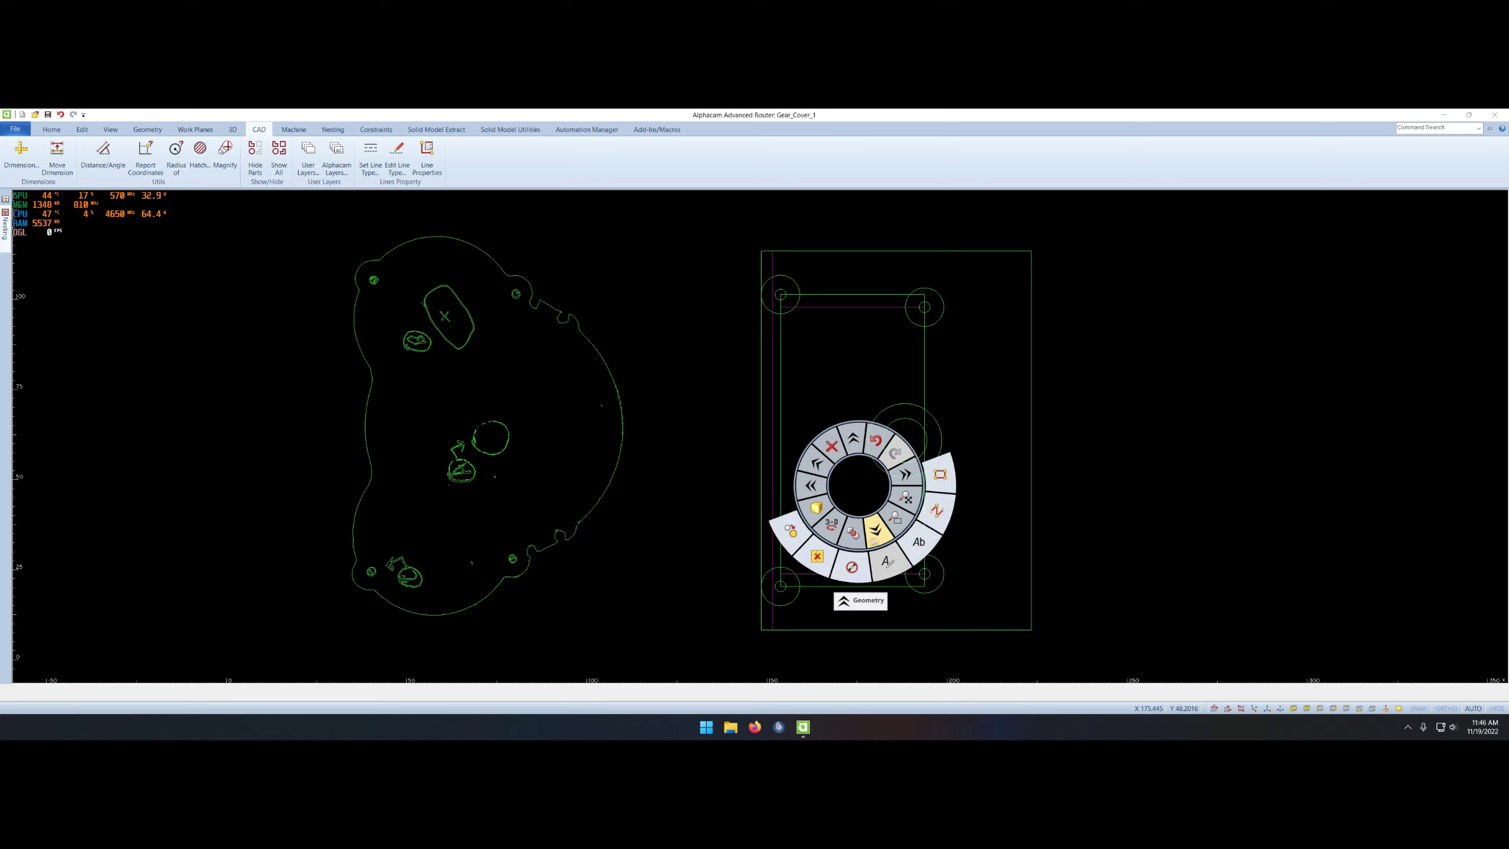
click(876, 526)
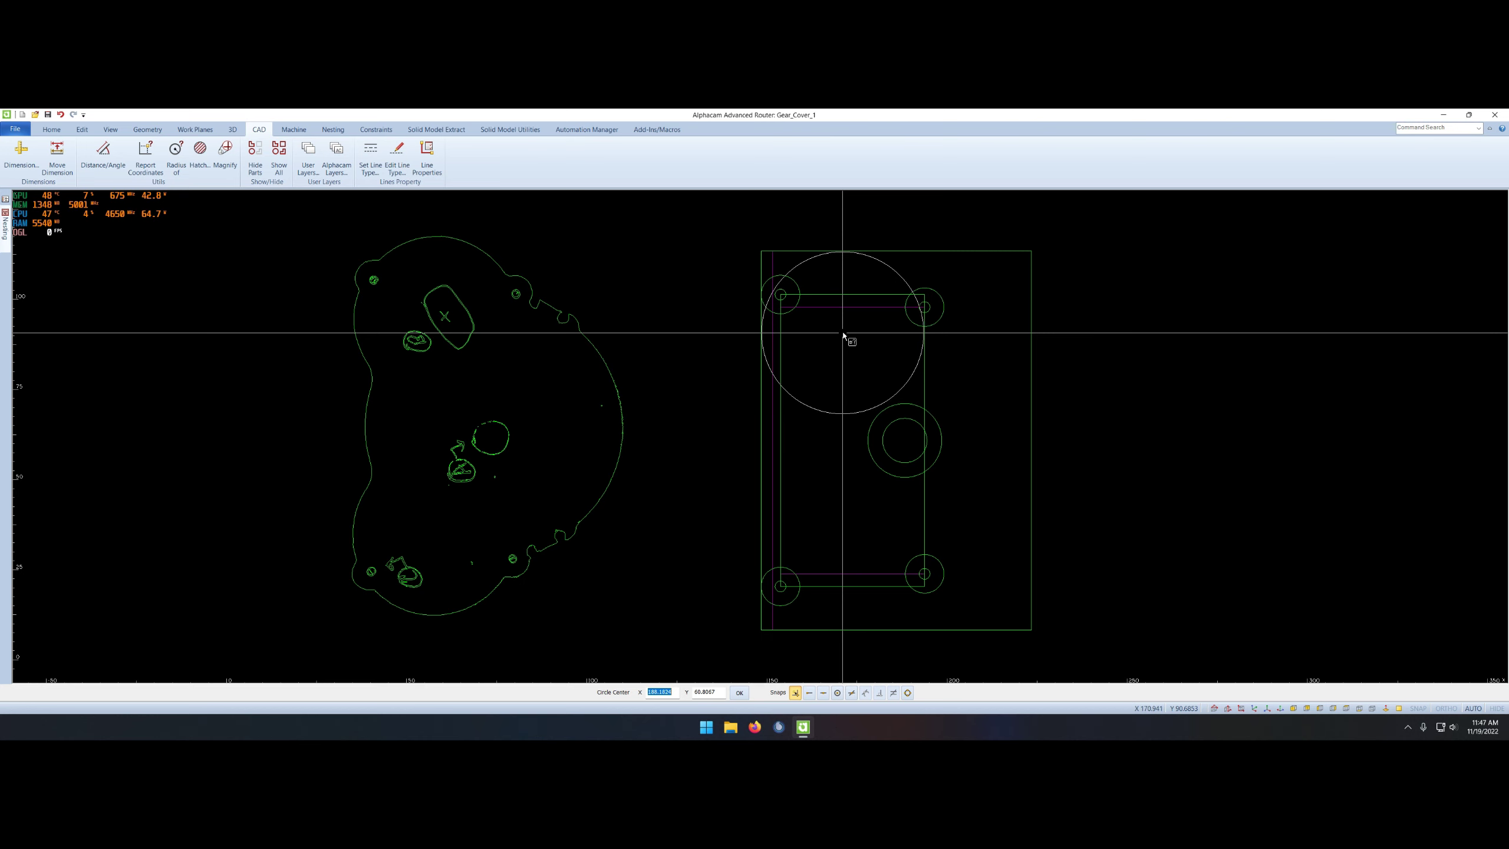
key(Escape)
right_click(866, 354)
click(858, 443)
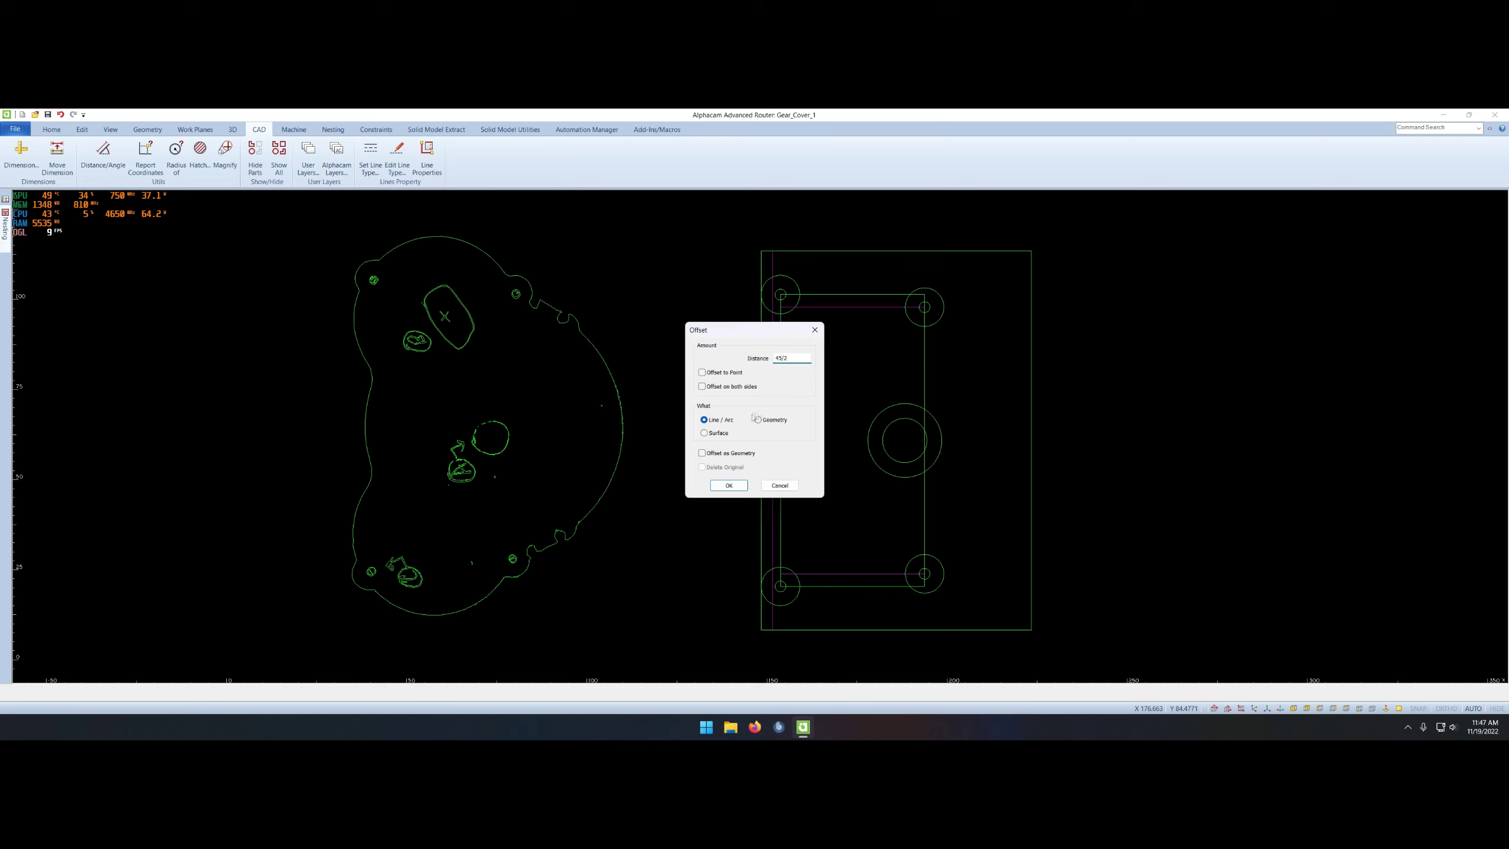
click(728, 485)
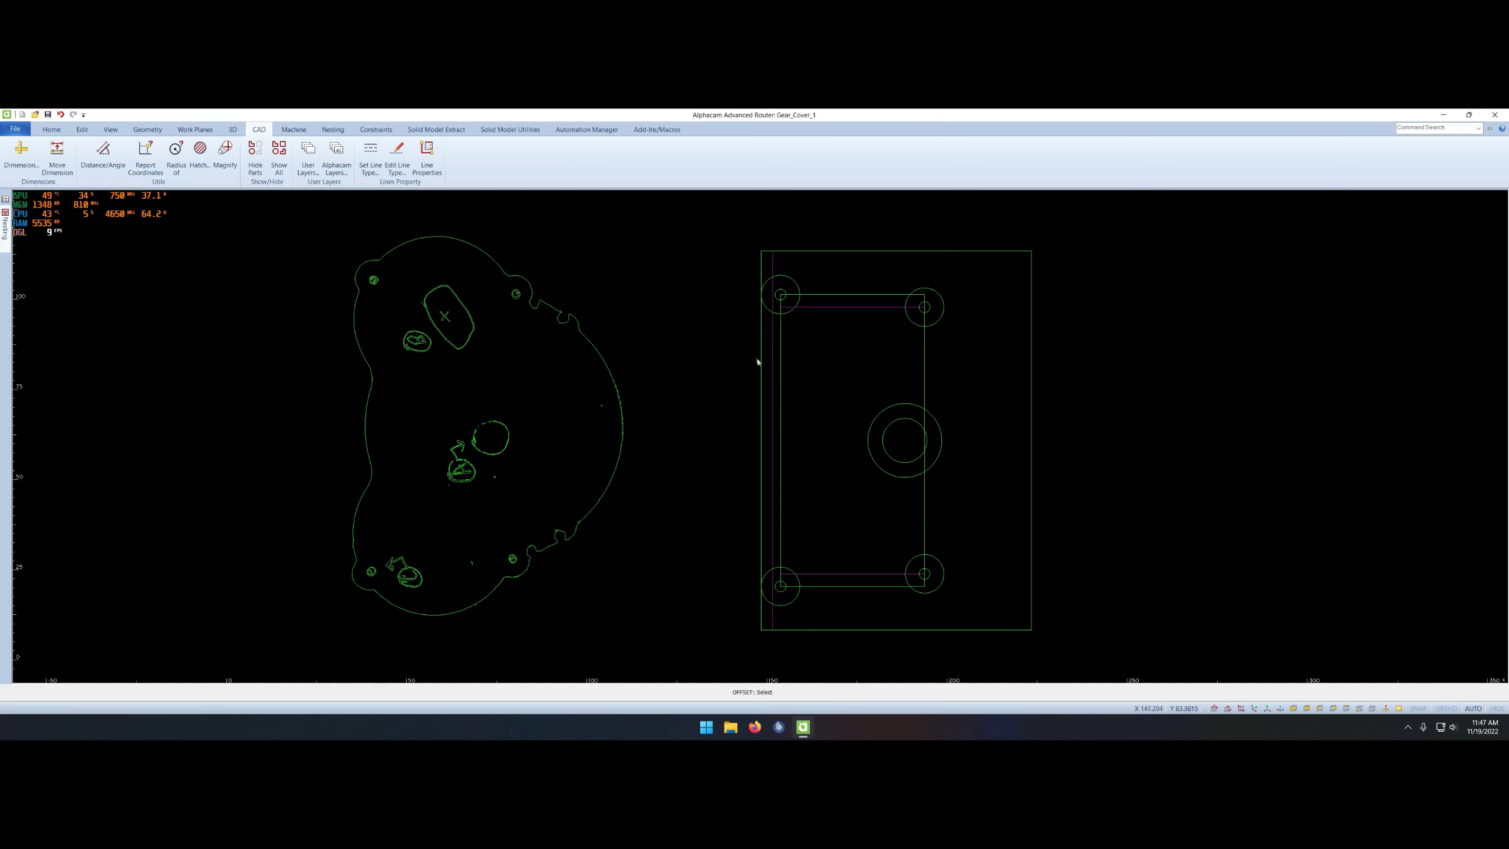
right_click(809, 403)
click(802, 493)
click(842, 351)
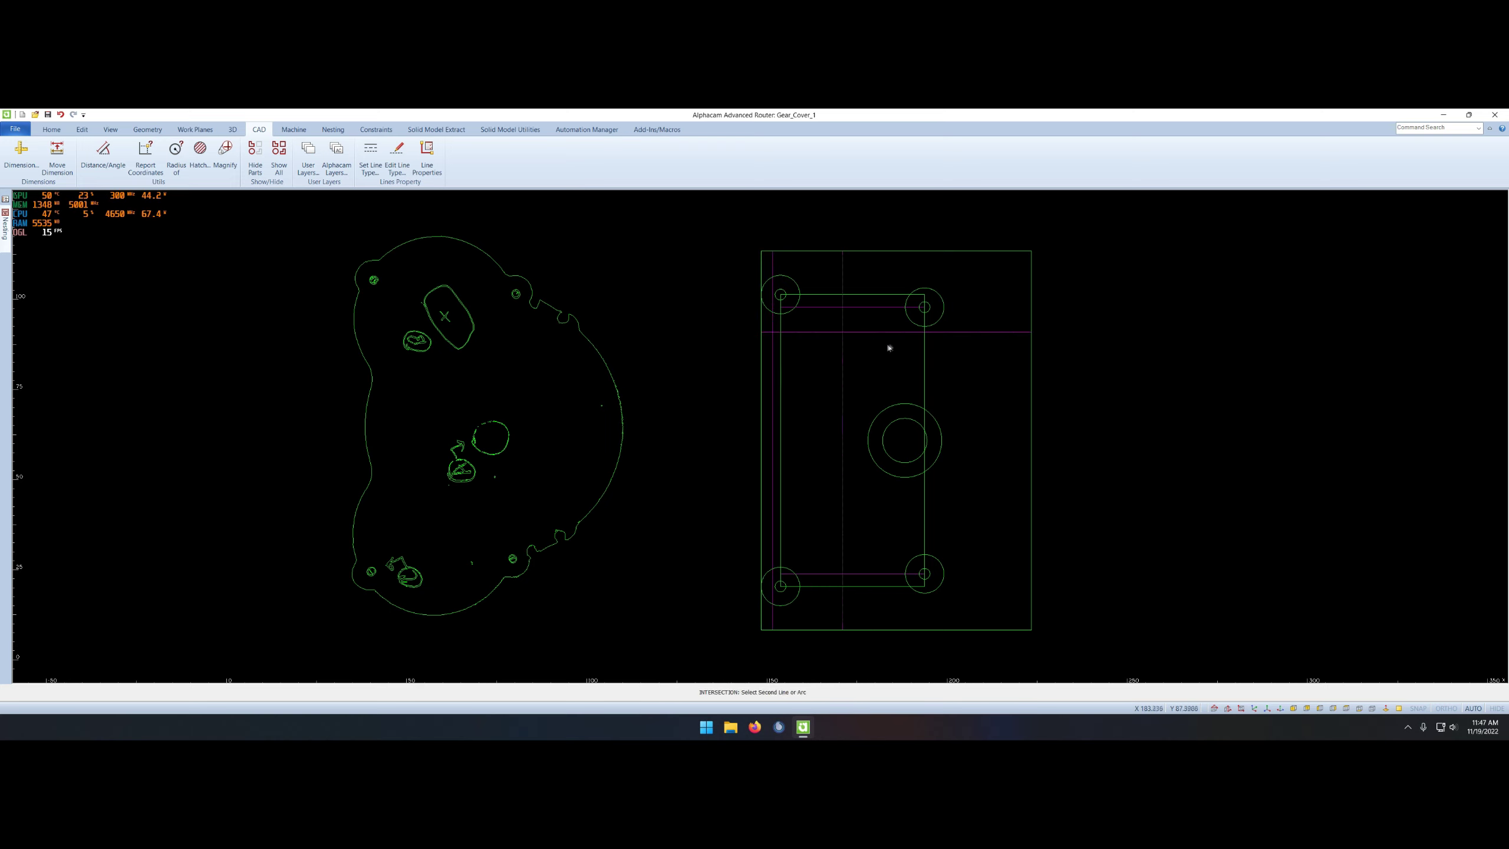
click(890, 348)
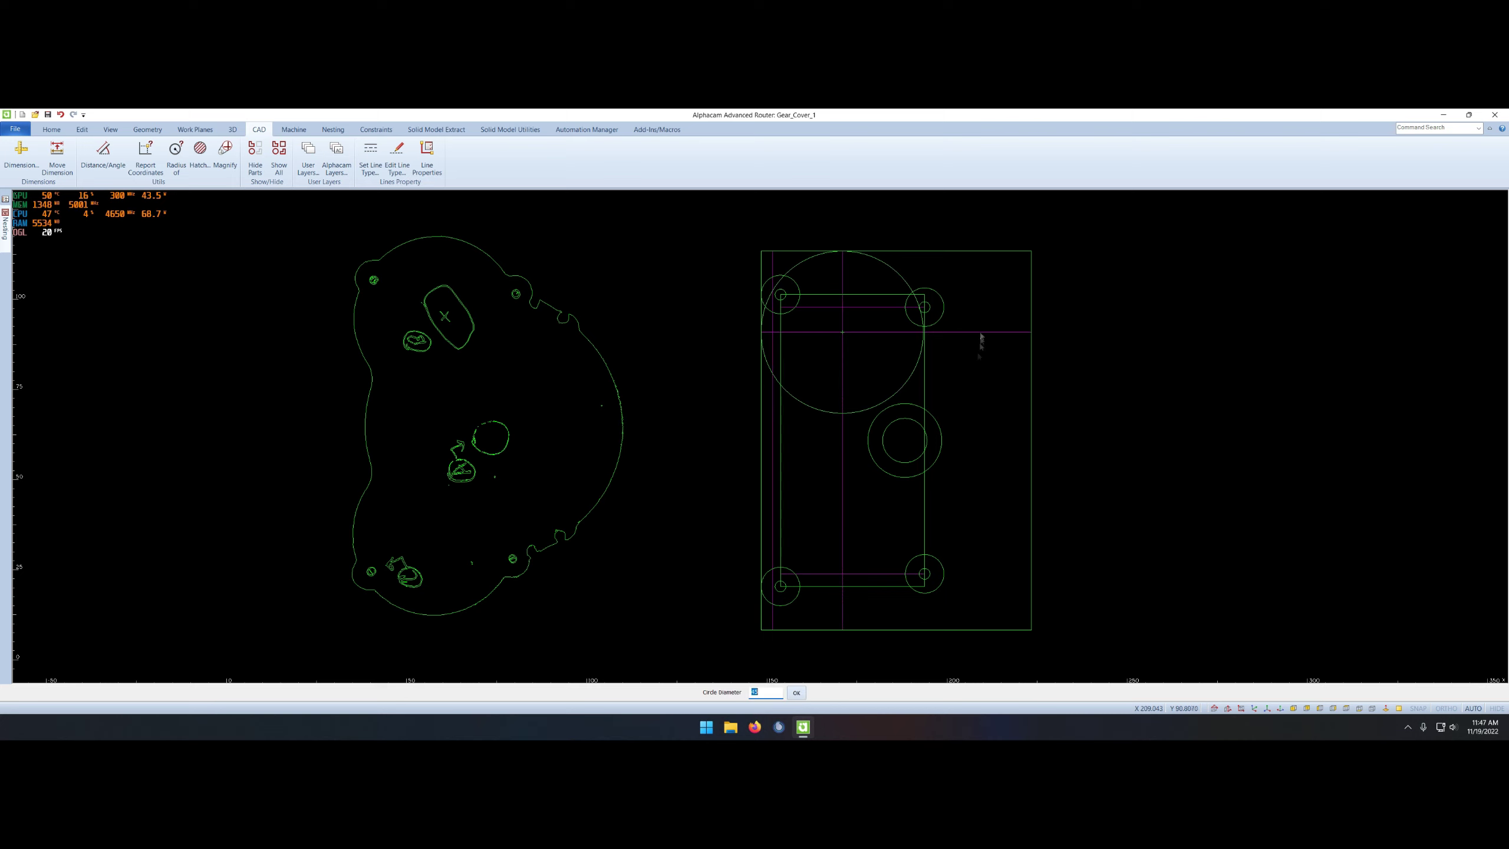
- Mirror the 45 circle about the horizontal centreline, keeping the original
right_click(993, 420)
click(997, 386)
click(843, 394)
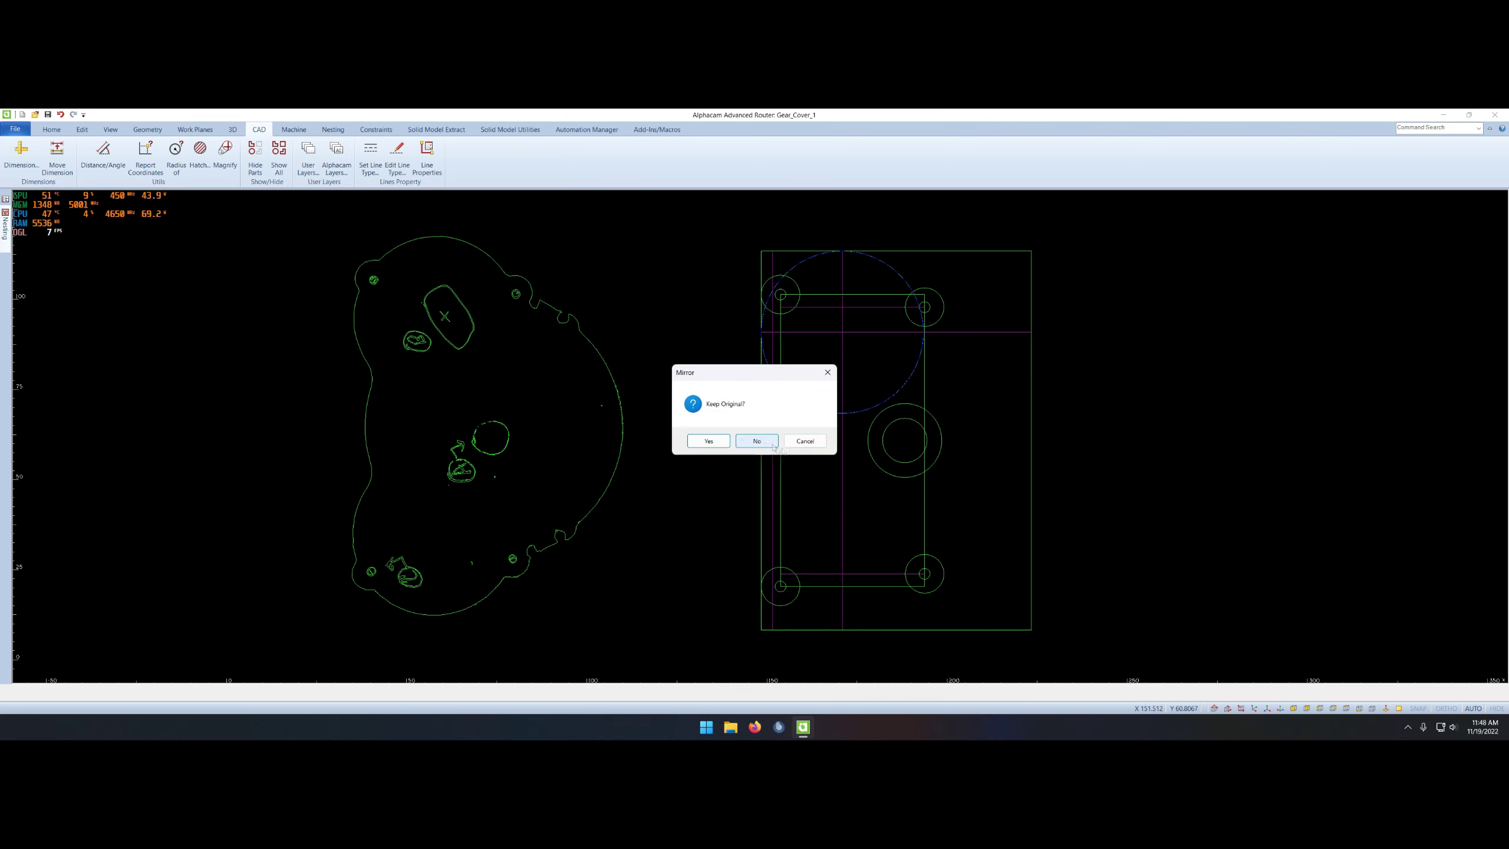
click(708, 440)
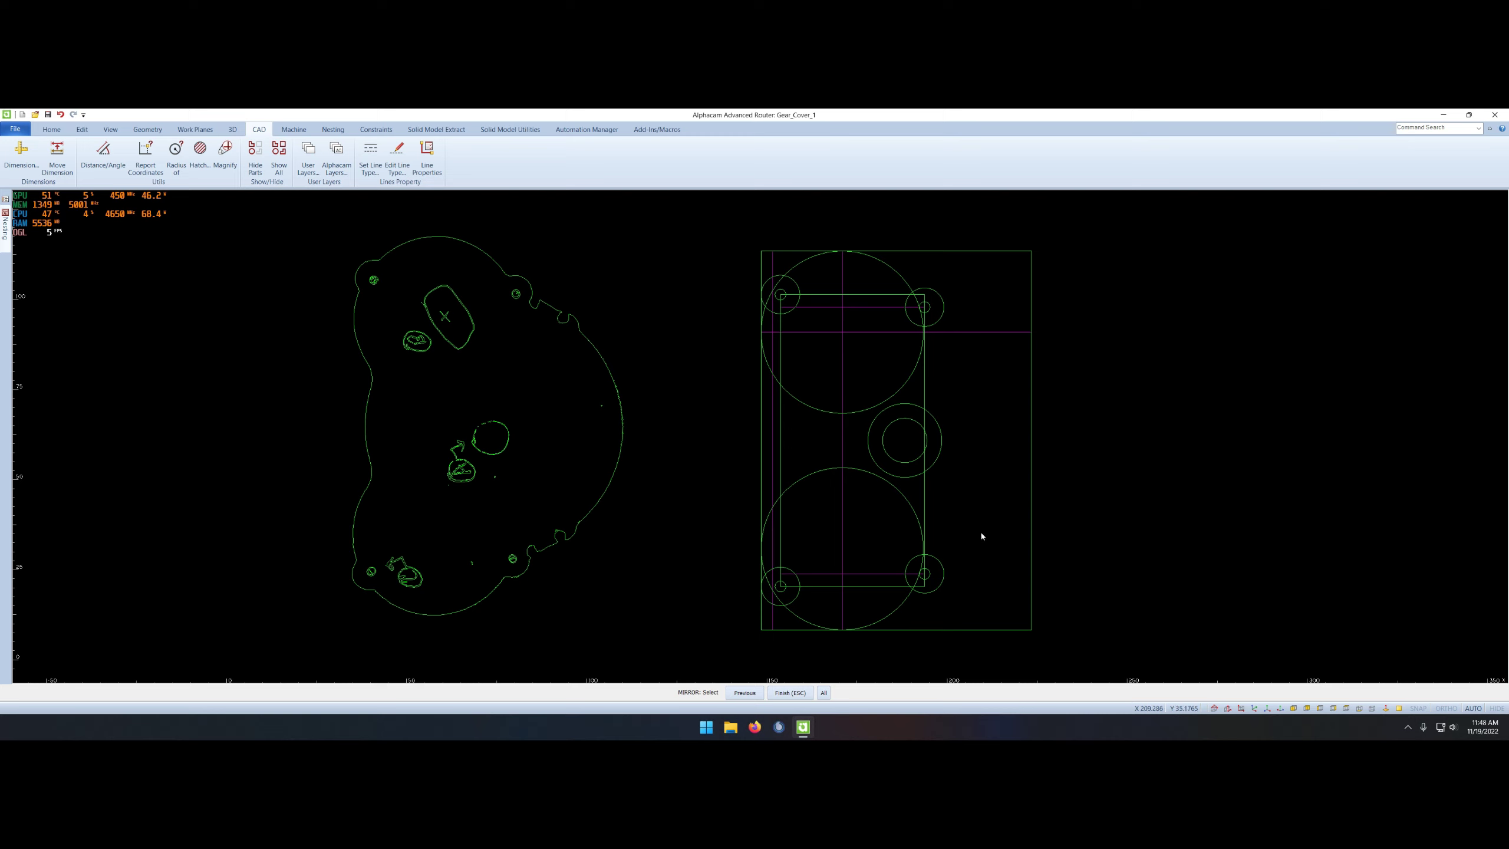
right_click(985, 498)
click(984, 564)
- Move the extra circle beside the central boss
key(Escape)
click(1317, 446)
click(1032, 440)
right_click(1154, 456)
- Draw a trial arc from the lower circle to the right circle, then undo back to the top circle
click(145, 130)
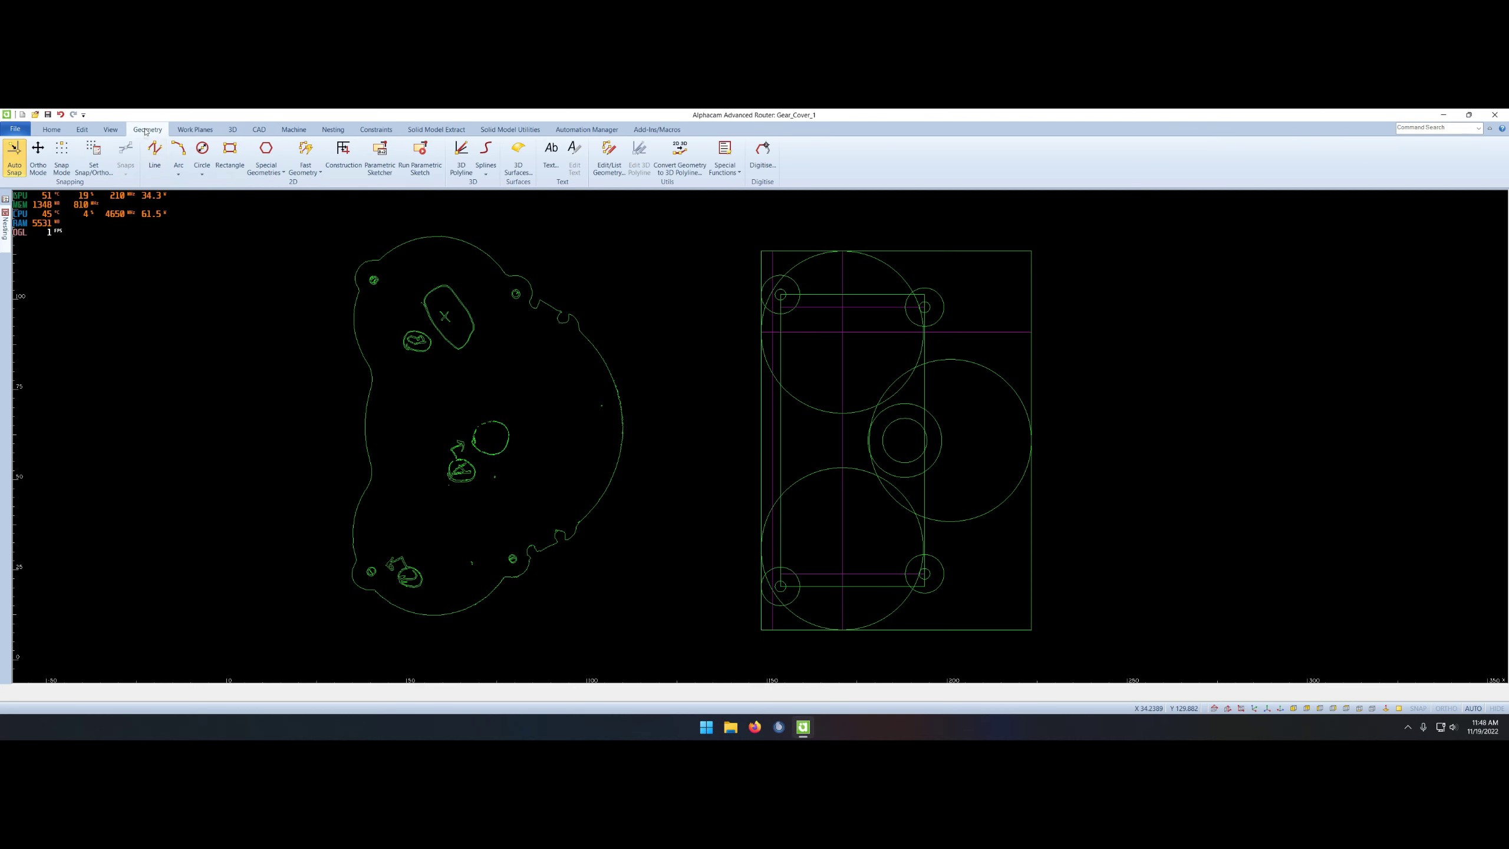
click(178, 171)
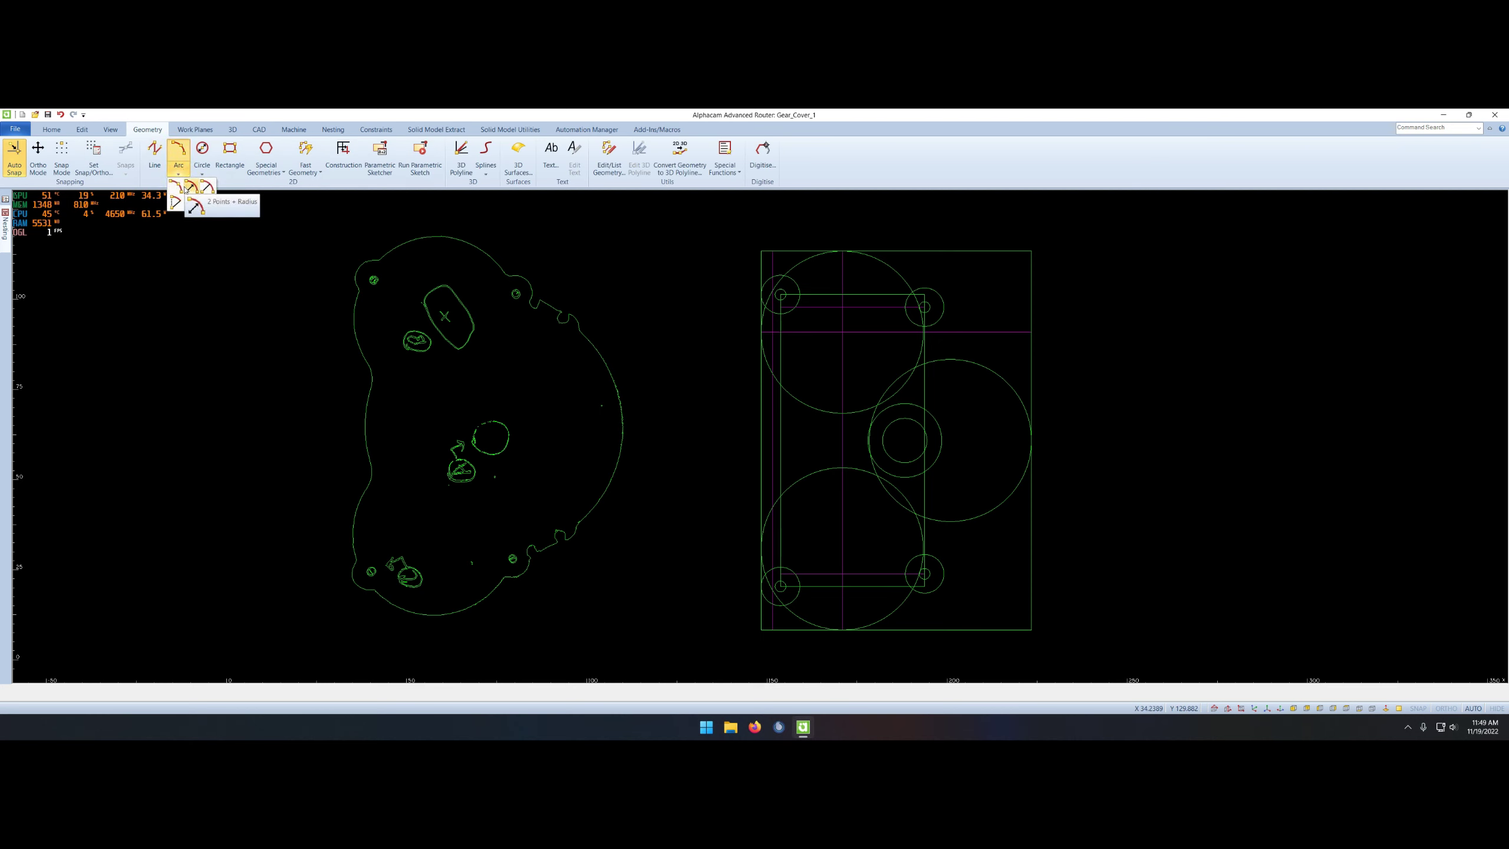
click(173, 189)
click(842, 627)
click(1032, 441)
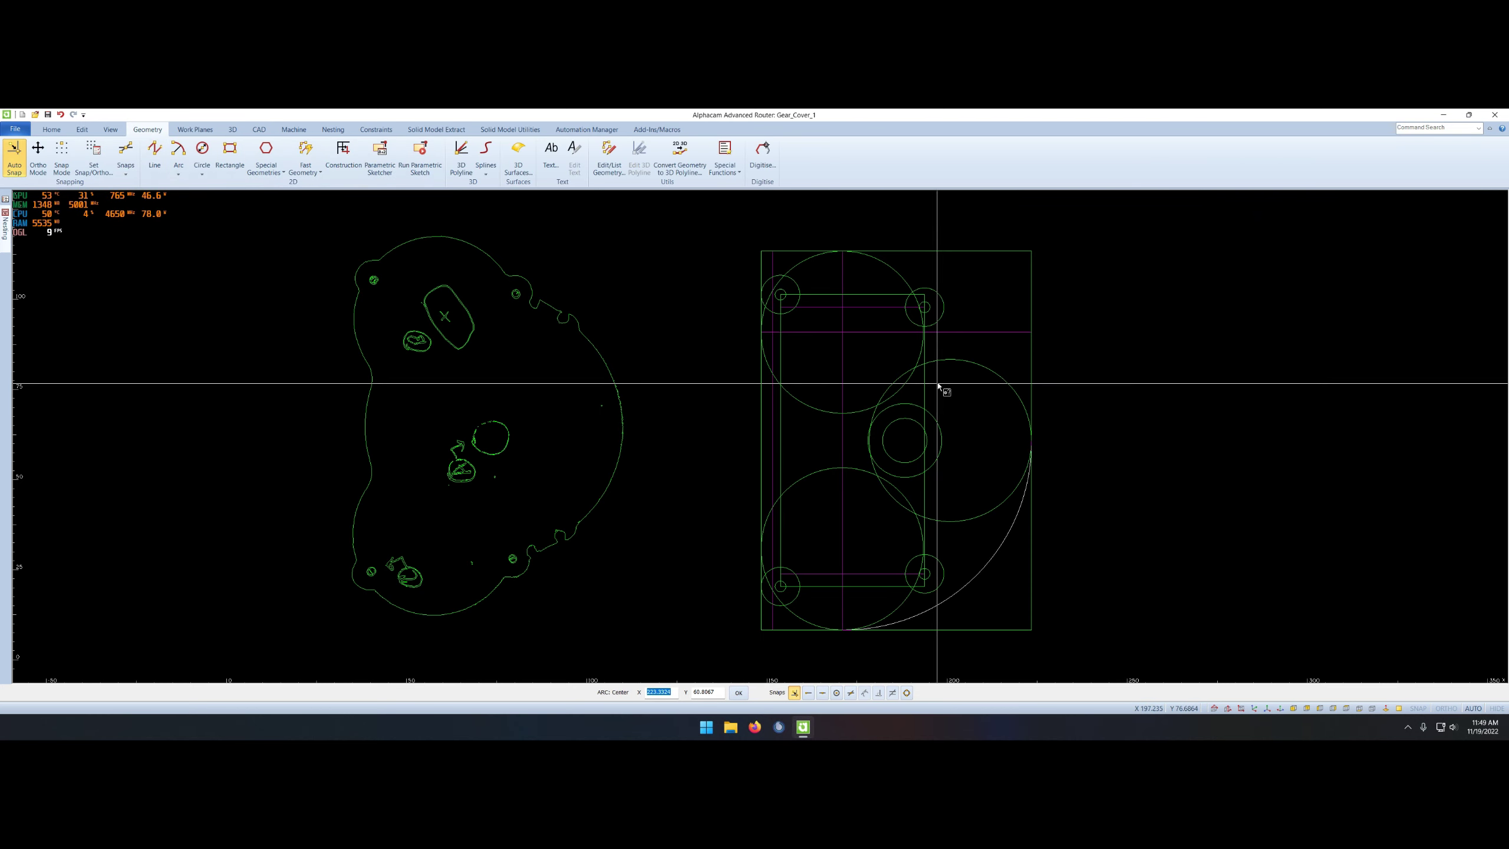
click(843, 441)
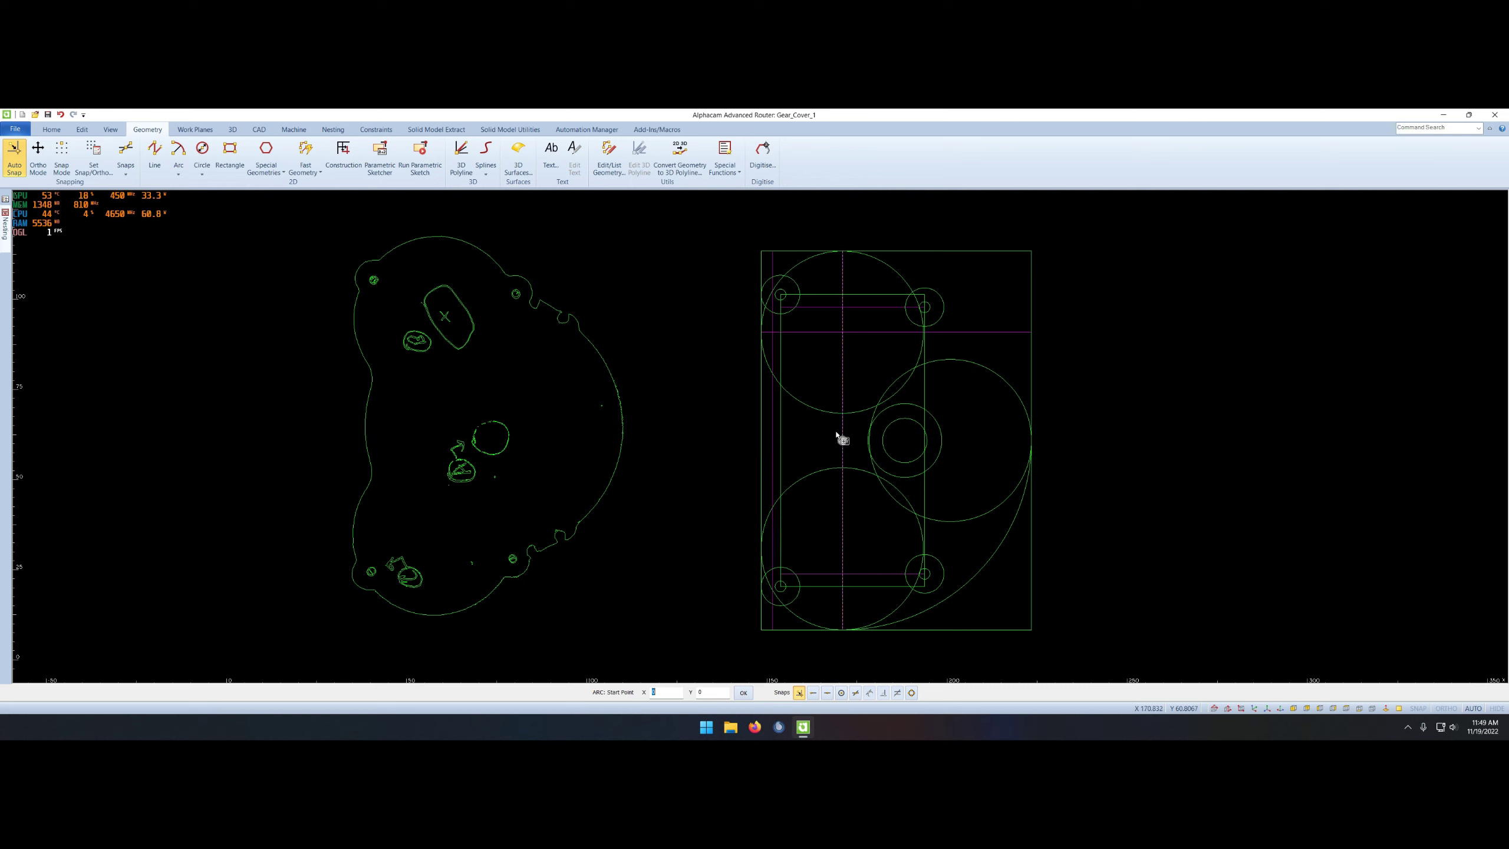
key(Escape)
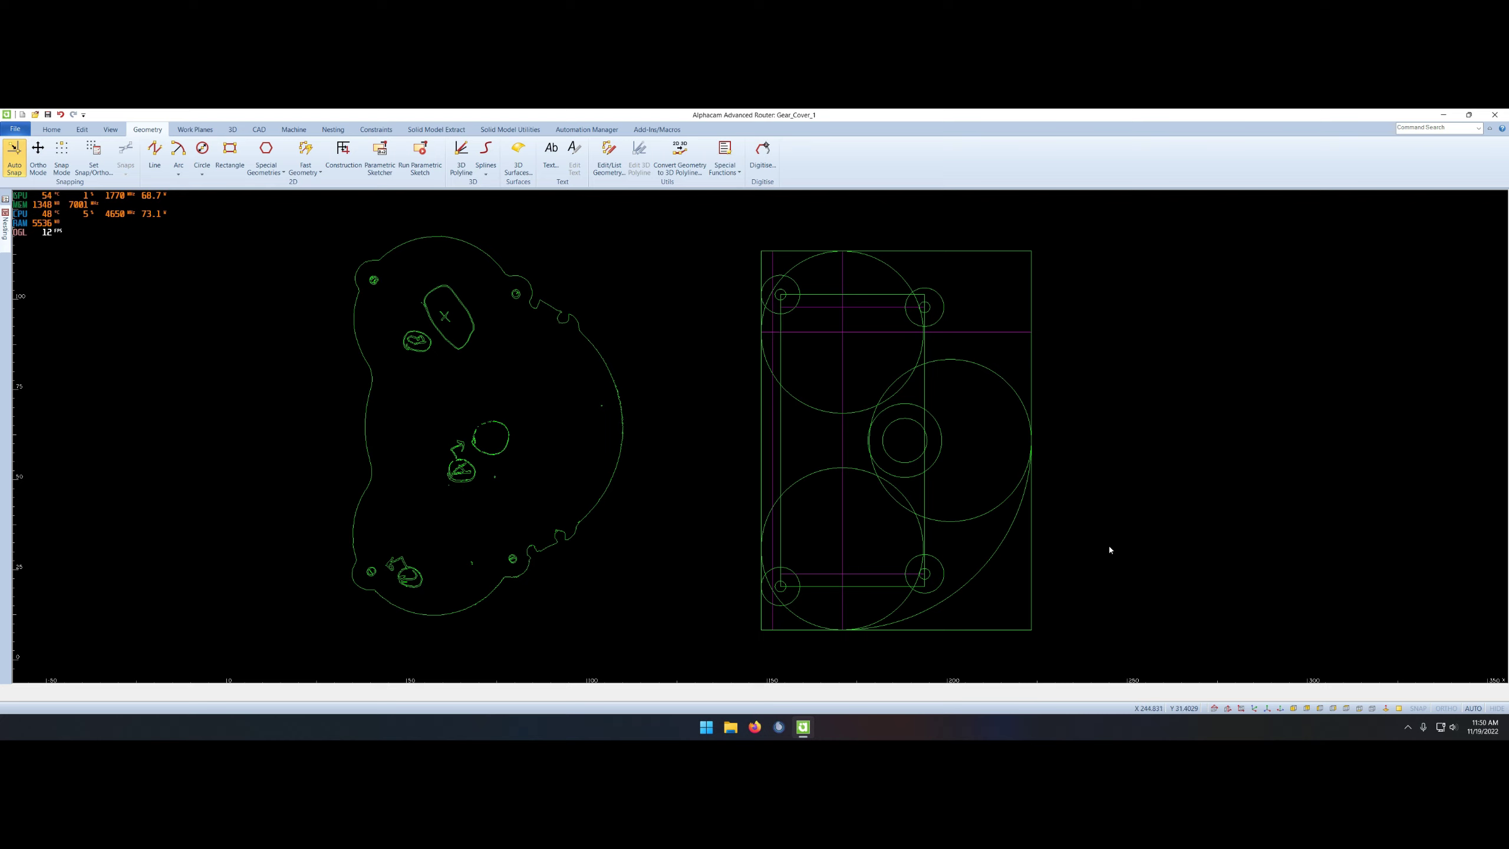
key(ctrl+z)
key(ctrl+z)
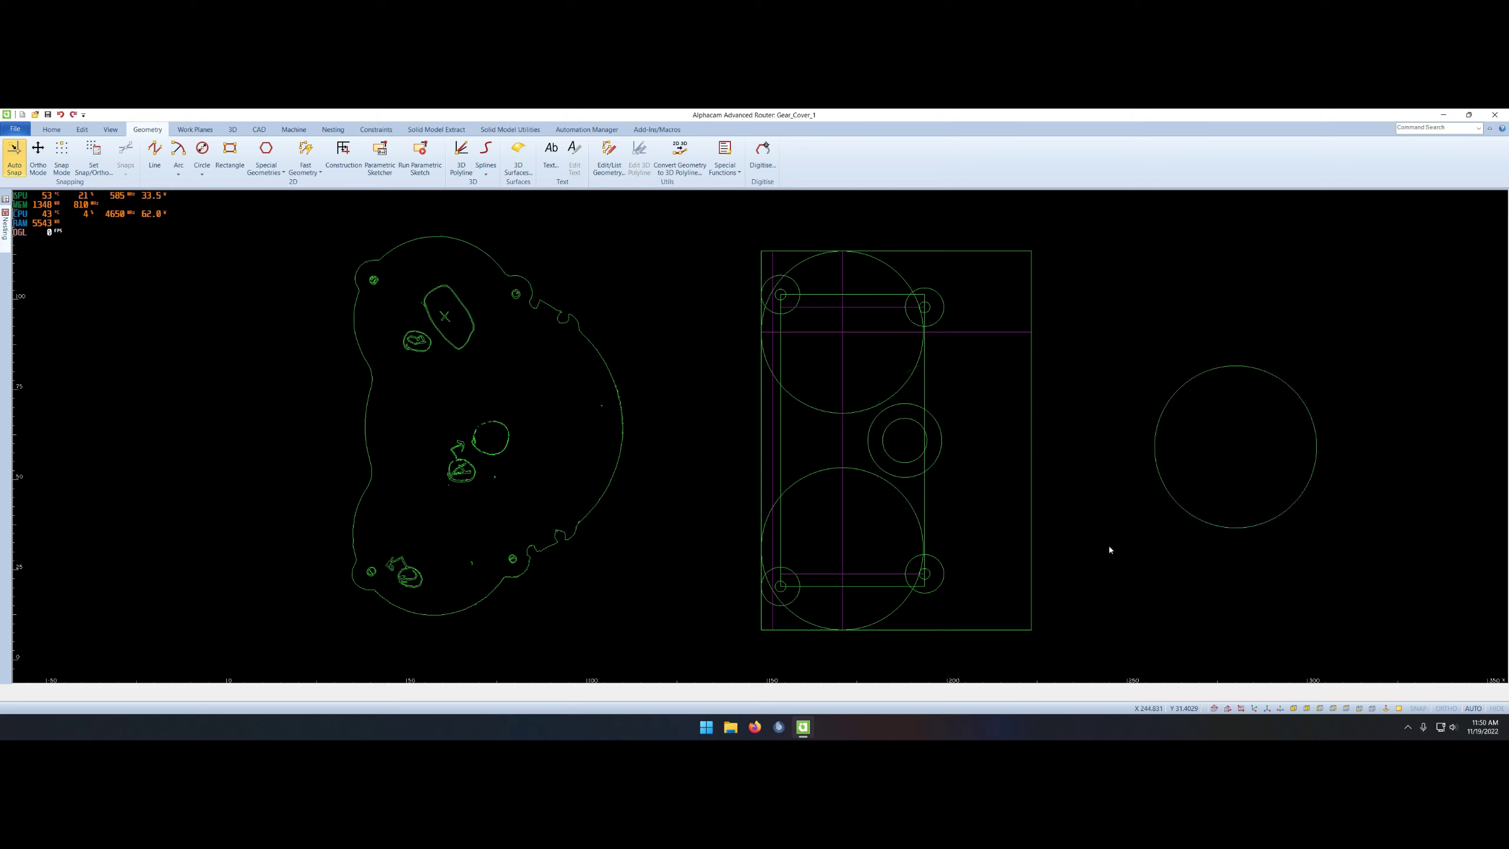
key(ctrl+z)
key(ctrl+z)
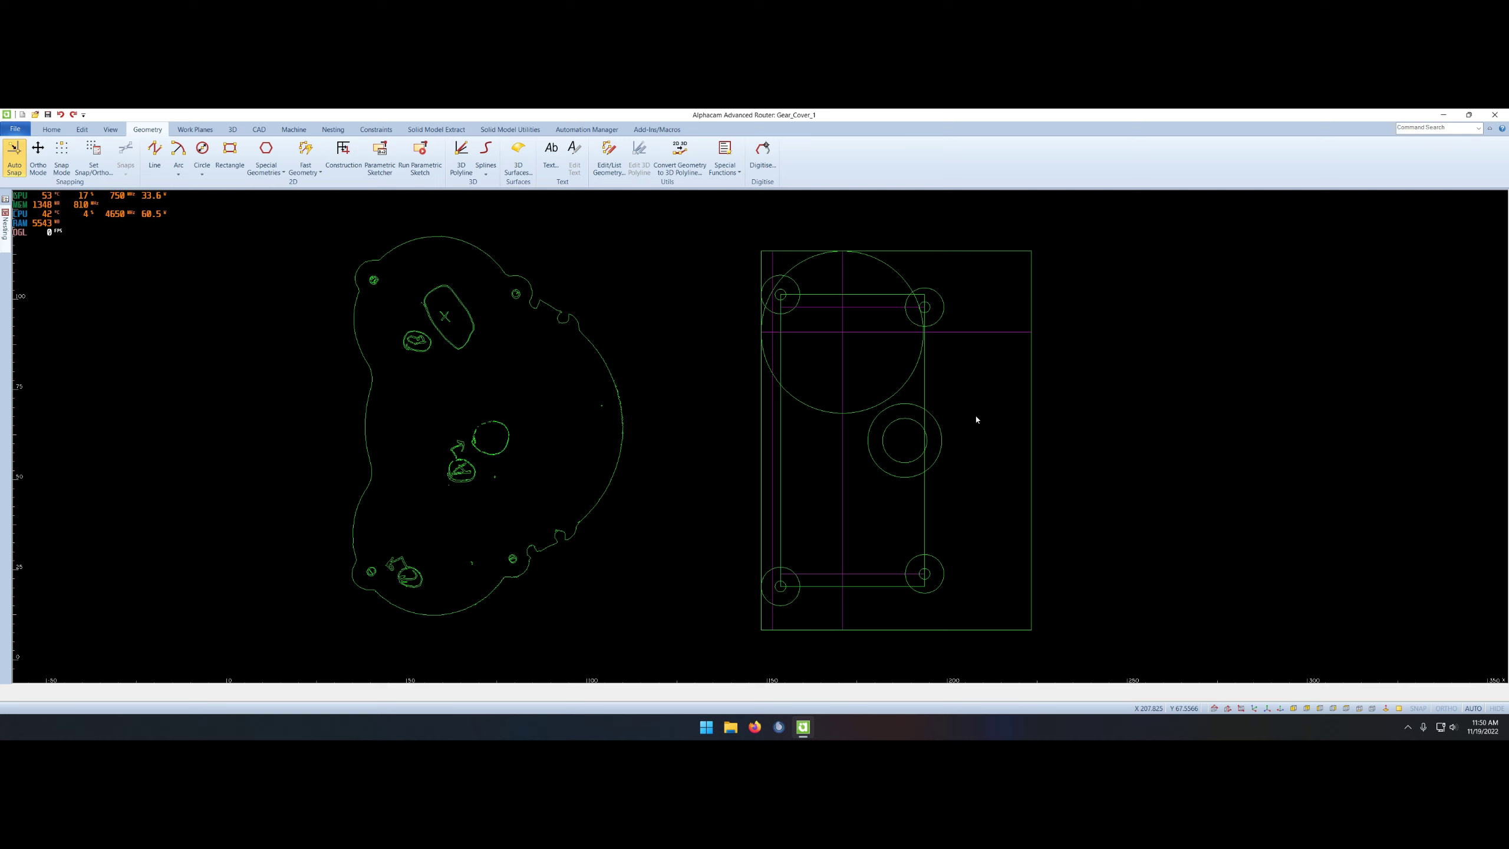
- Offset the vertical construction line to create a new line
right_click(876, 505)
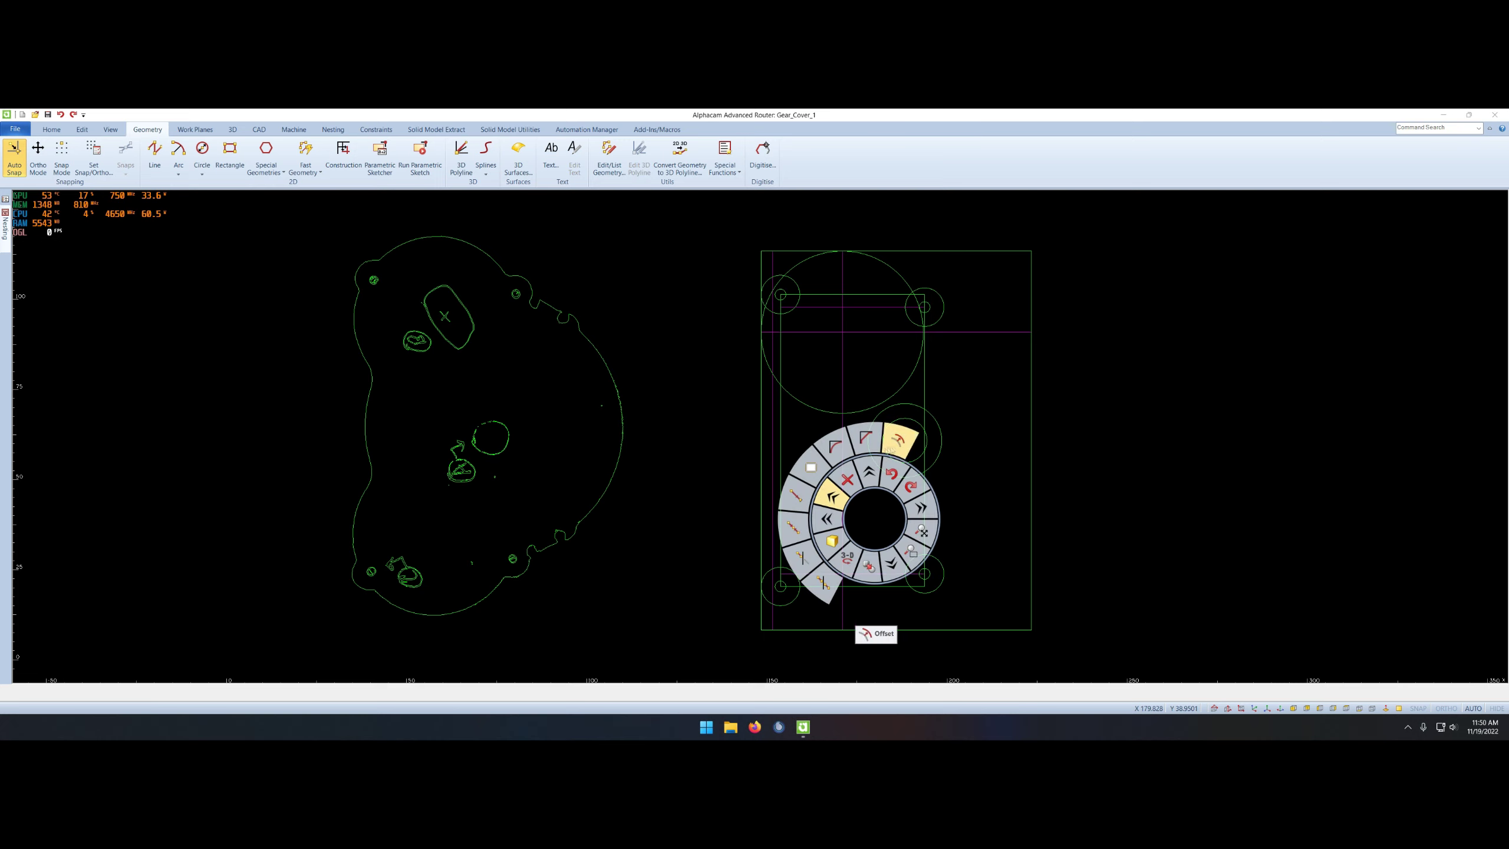
click(943, 428)
key(Return)
click(862, 482)
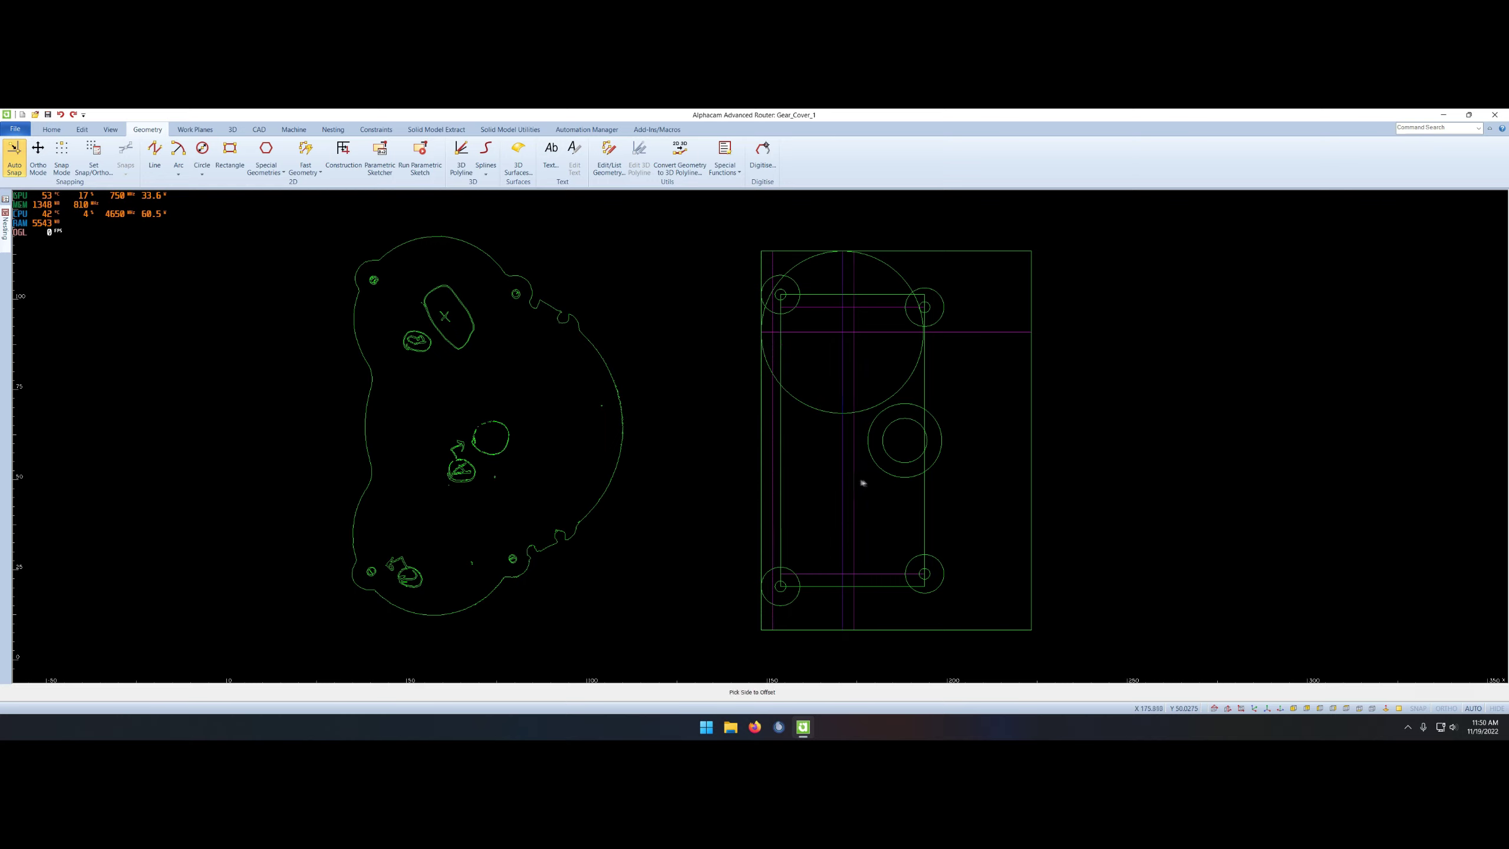
- Move the large top circle from its centre to the new line intersection
right_click(883, 384)
click(815, 418)
click(1188, 443)
right_click(1135, 504)
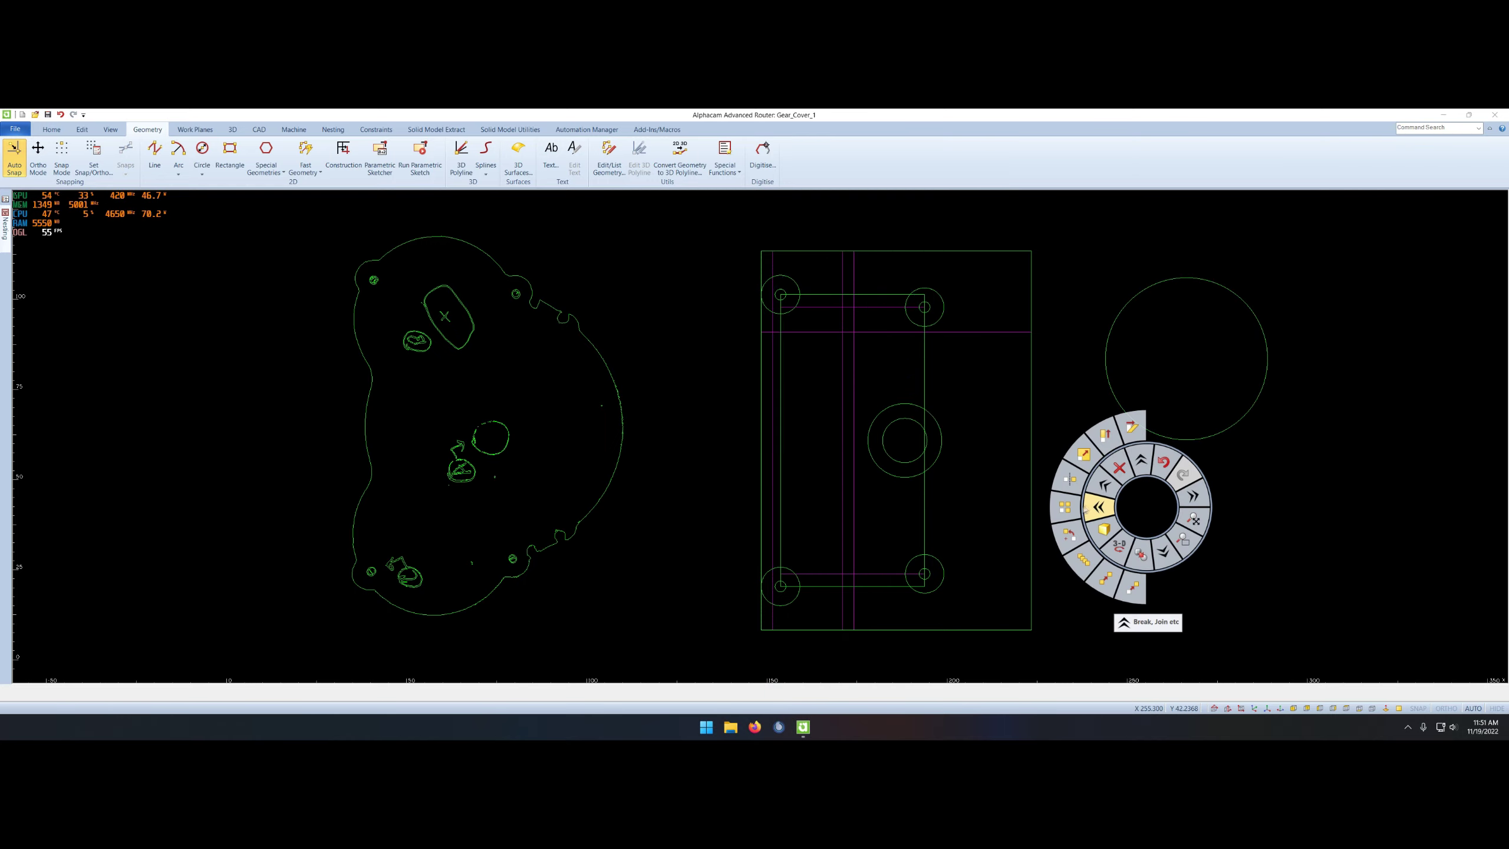
click(1187, 358)
key(i)
click(856, 331)
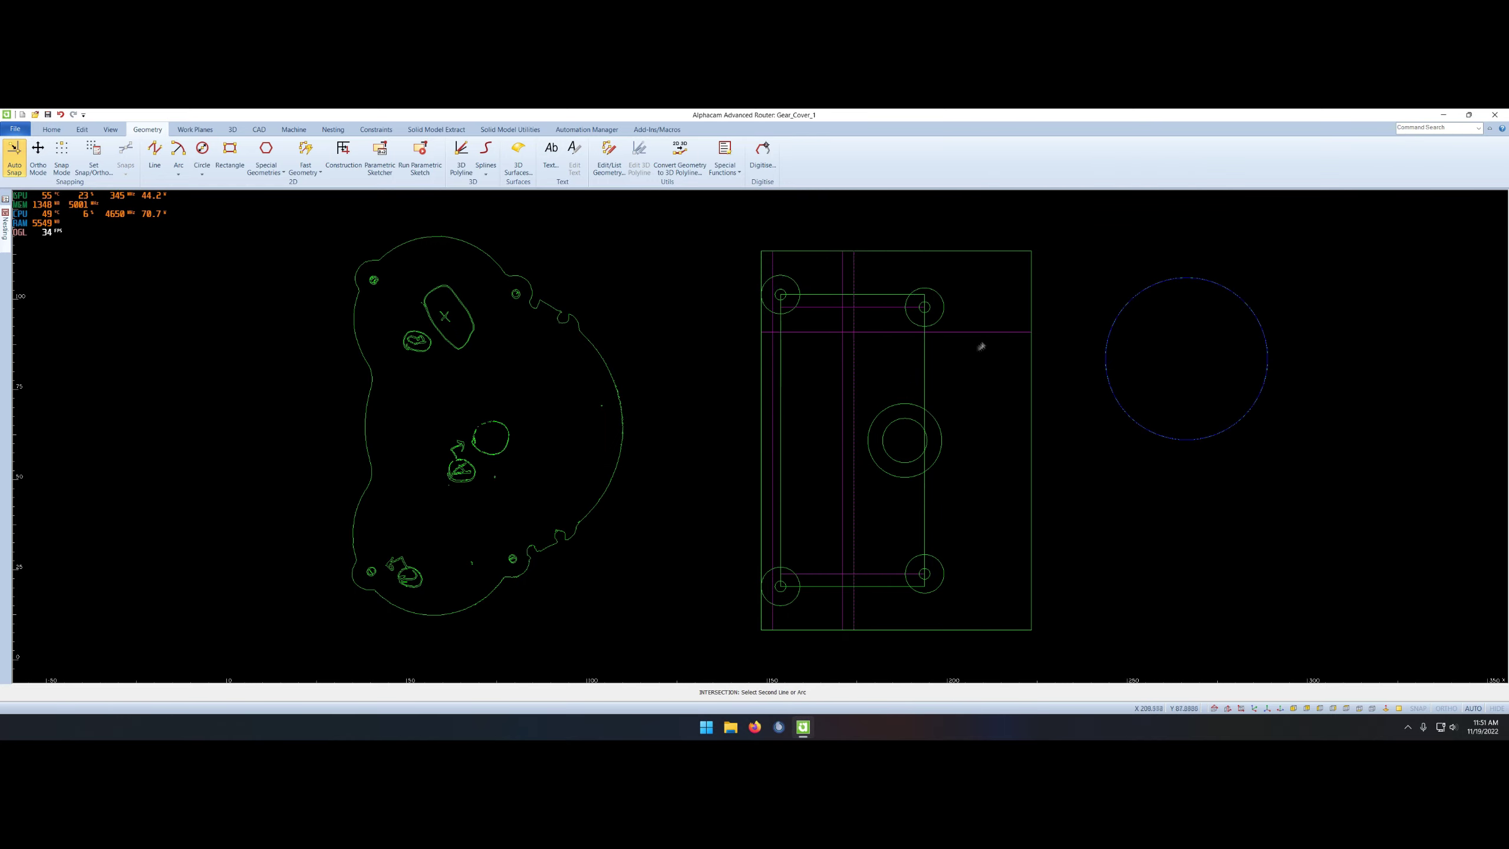
click(967, 332)
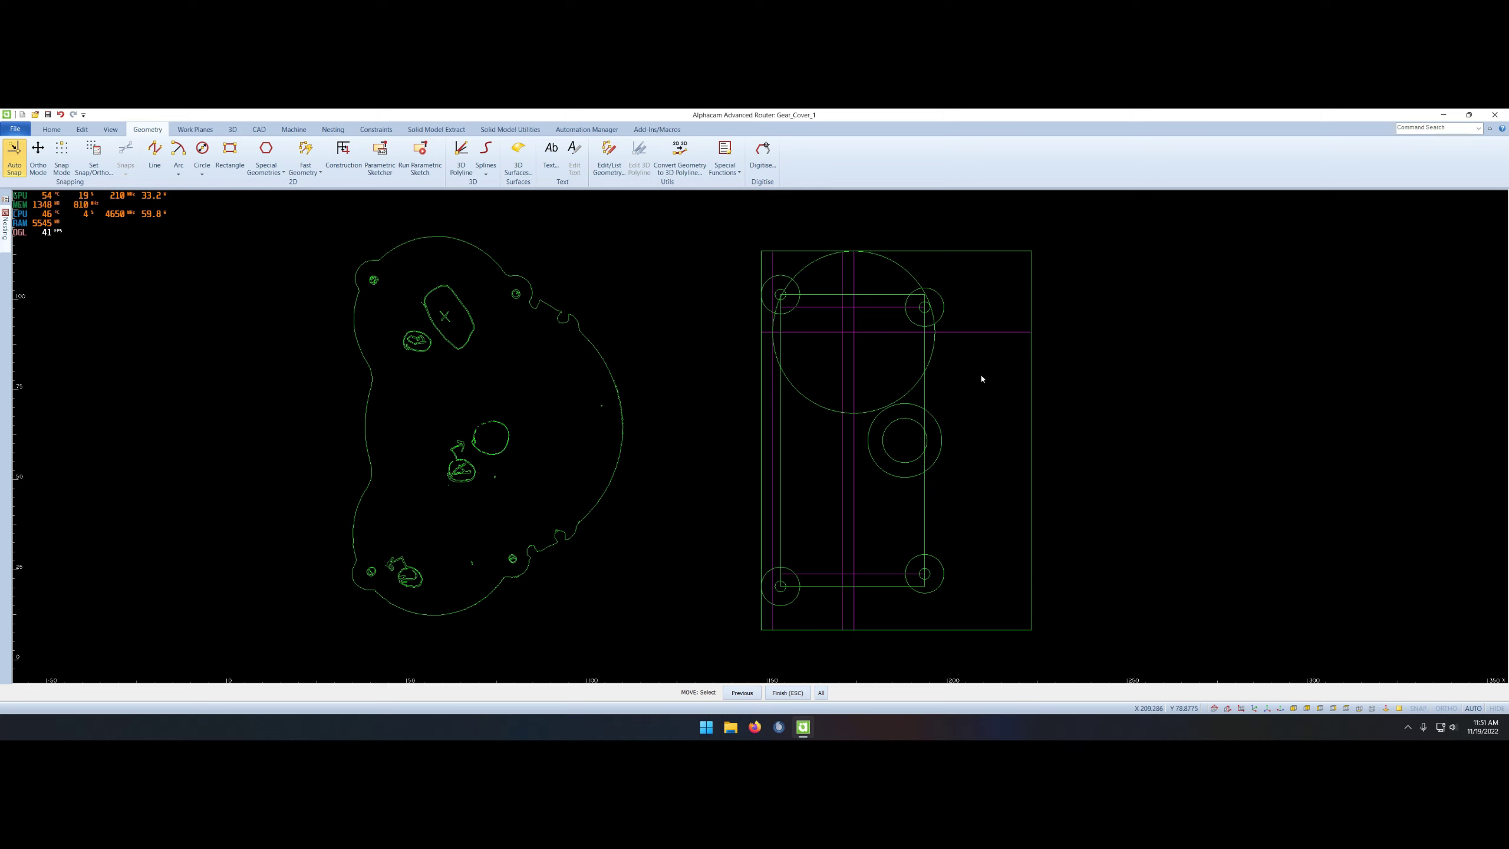
key(Escape)
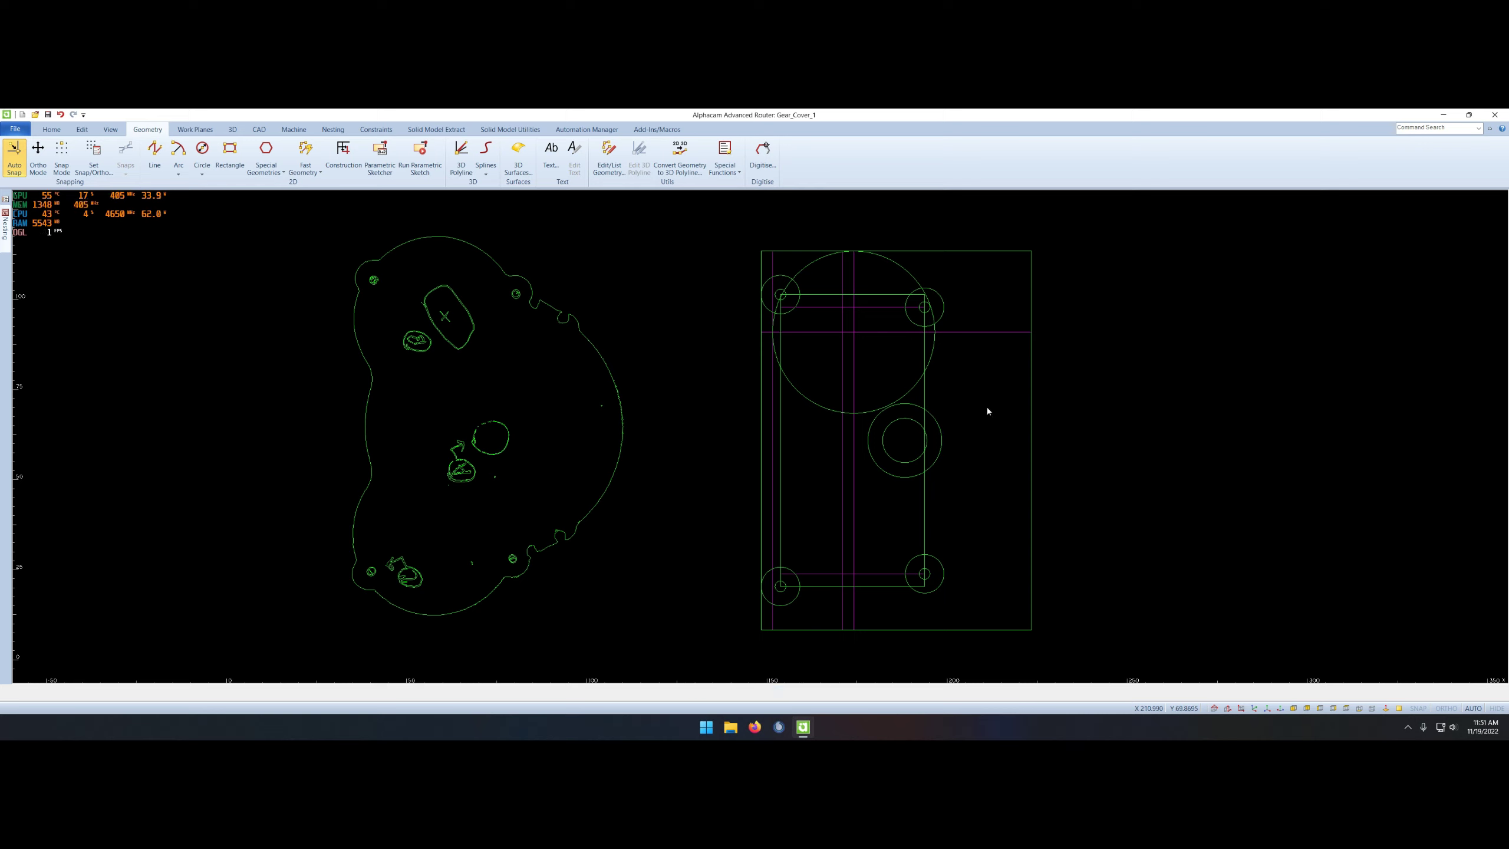
- Nudge the large circle into its adjusted position, snapping from its top
right_click(994, 499)
click(982, 437)
key(Escape)
right_click(842, 395)
click(796, 350)
scroll(843, 260, up, 3)
scroll(844, 259, up, 2)
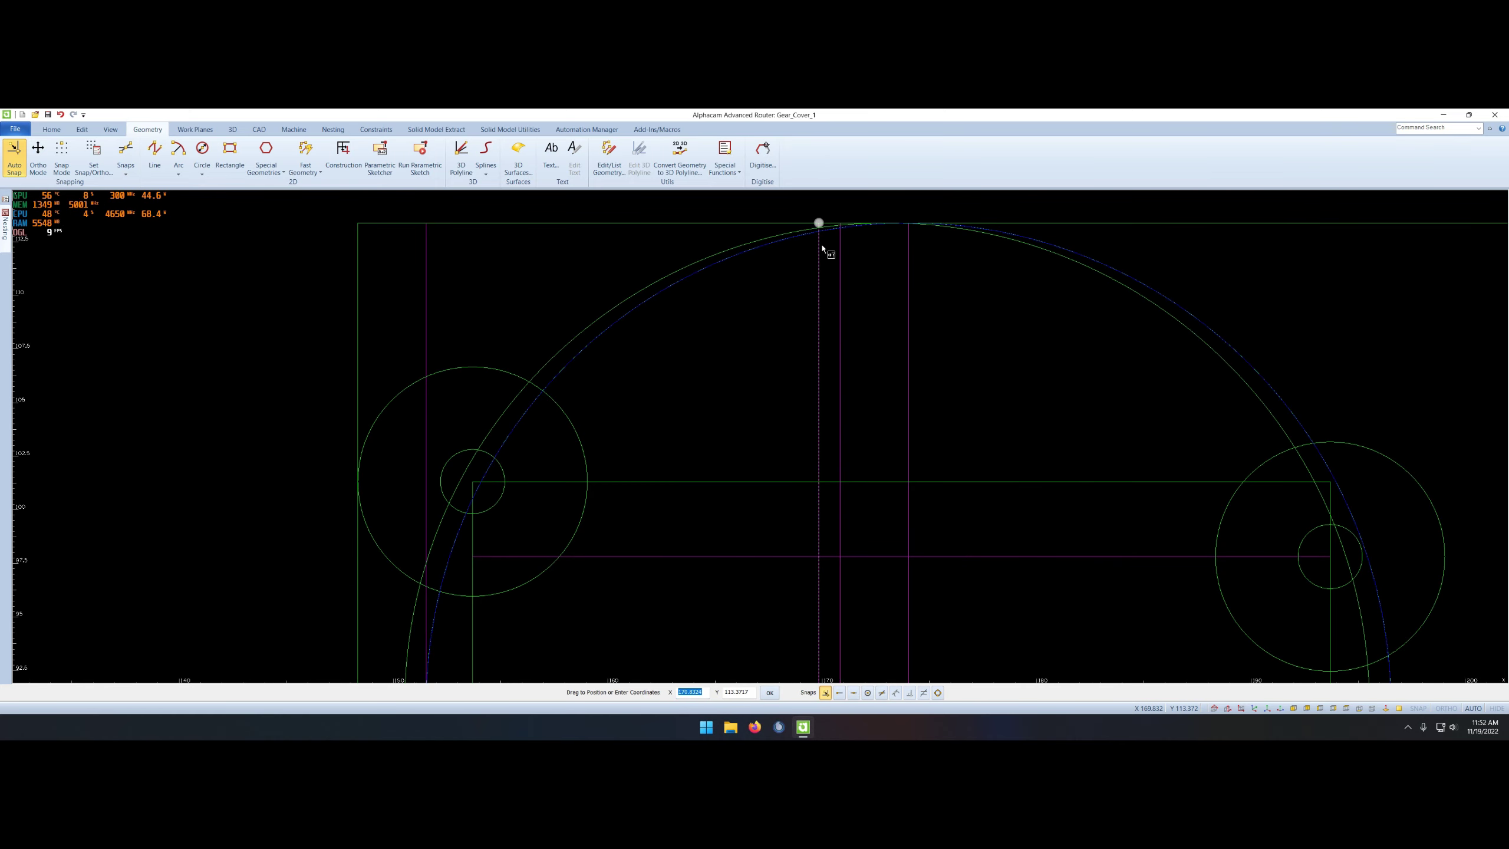
click(829, 250)
click(838, 257)
scroll(806, 415, down, 3)
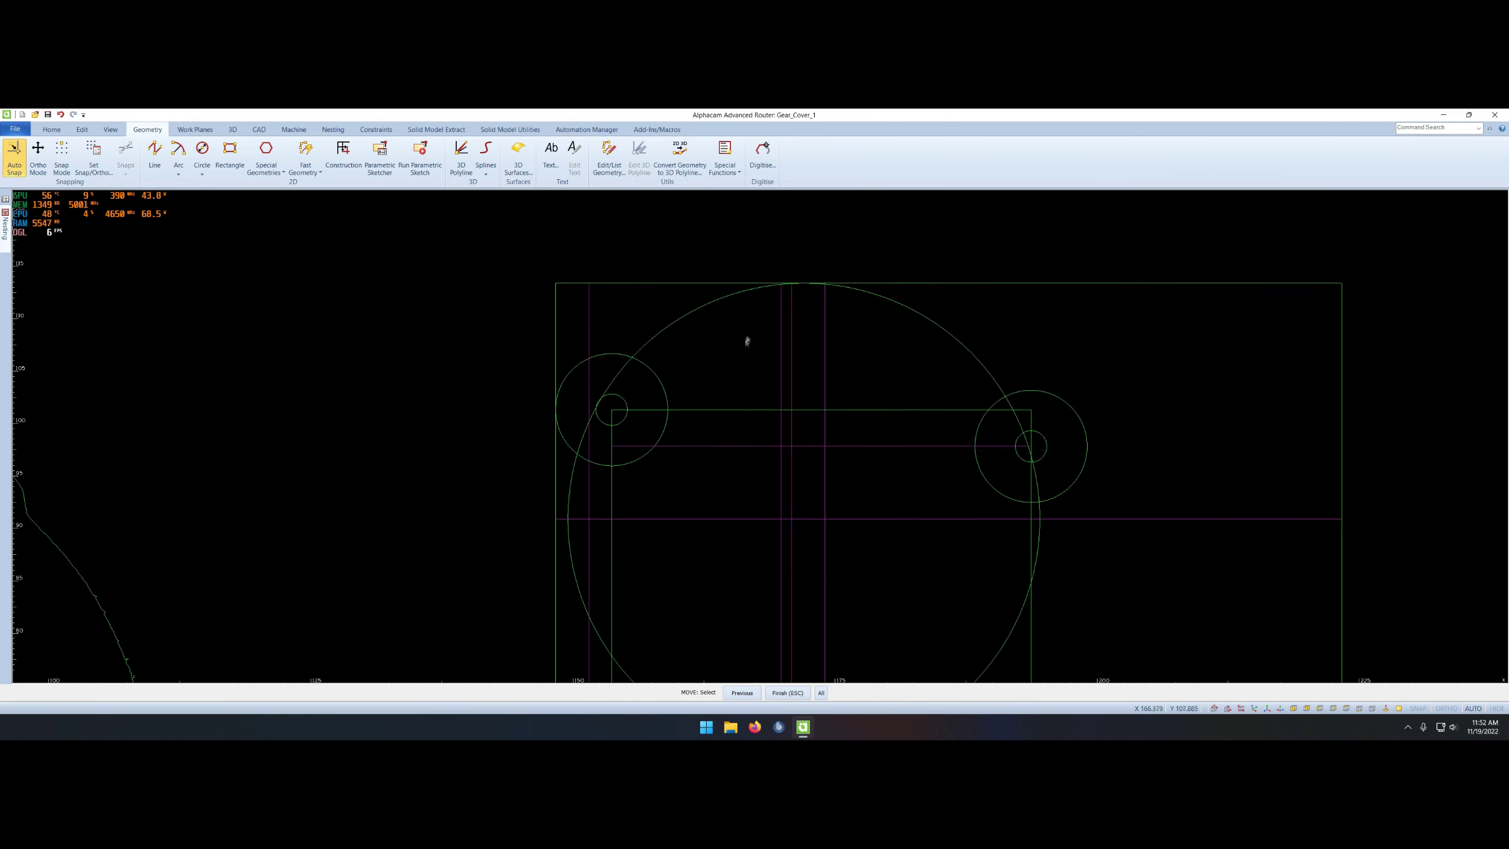
scroll(807, 416, down, 3)
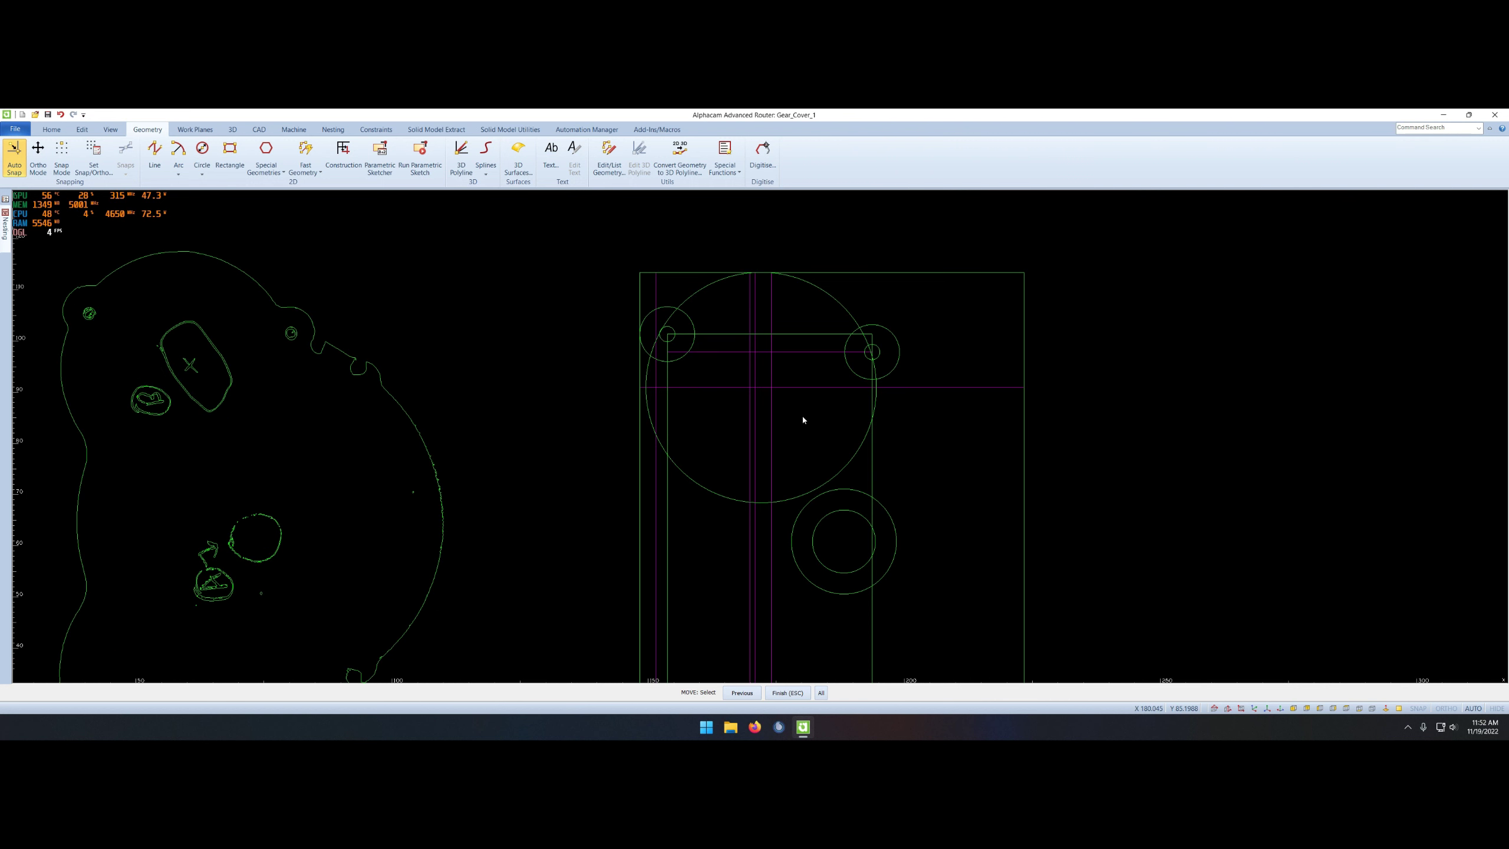
key(Escape)
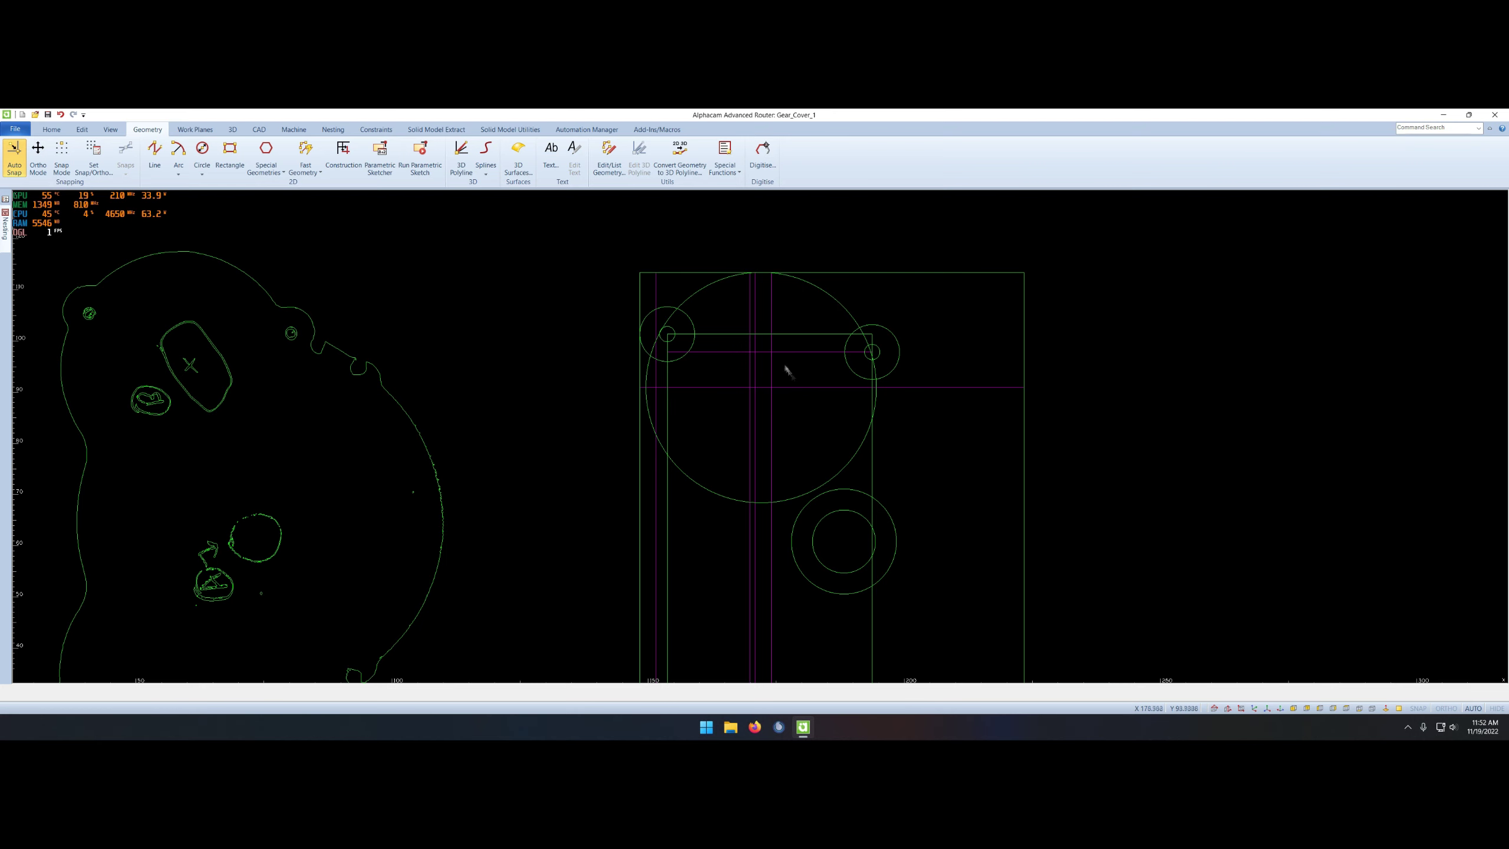
- Delete the leftover construction lines, including the horizontal one
scroll(785, 404, down, 2)
key(Delete)
key(Escape)
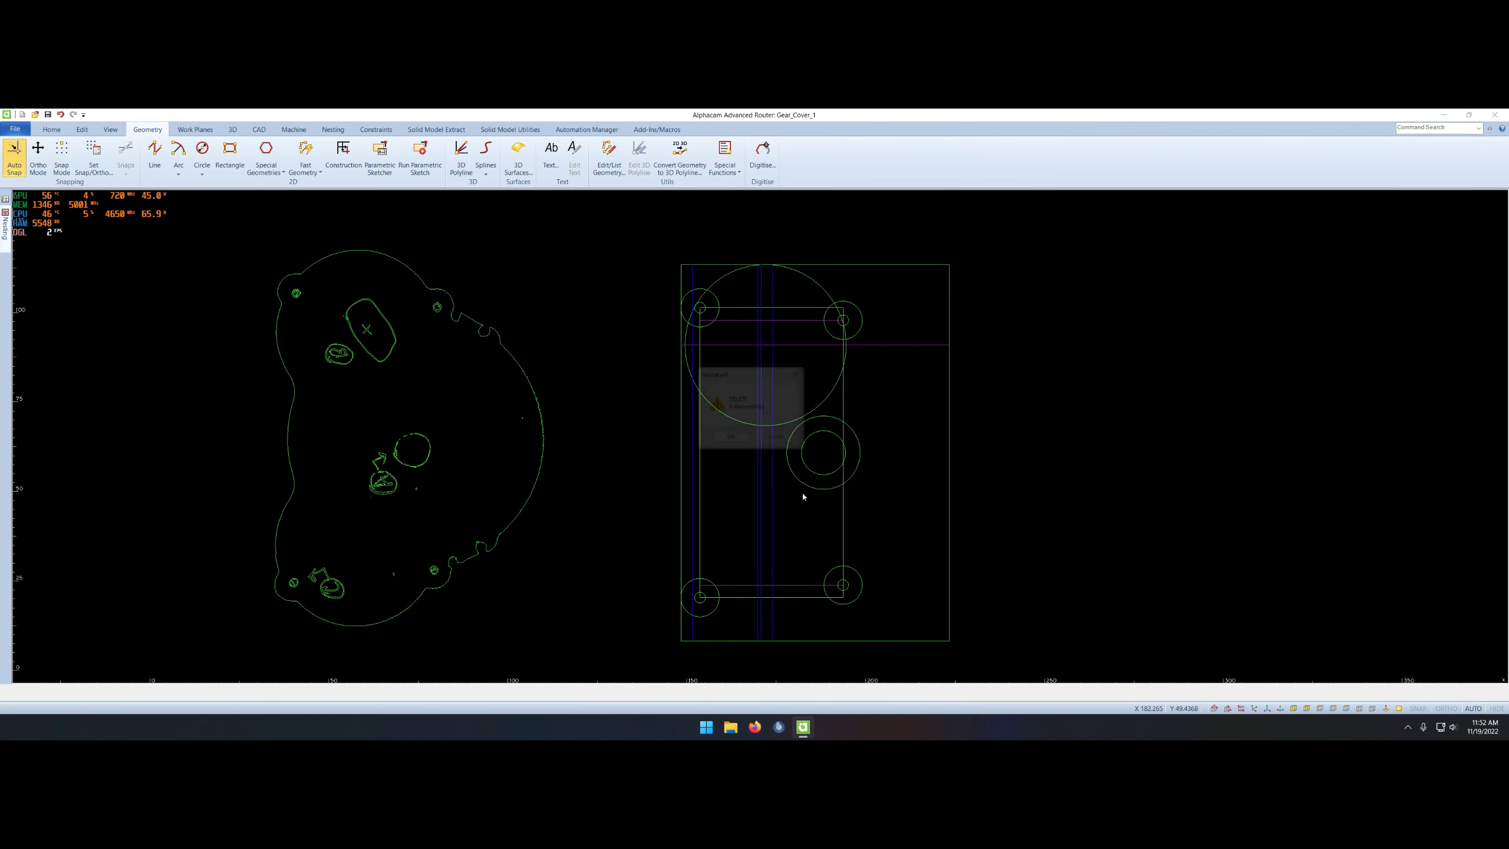
click(732, 442)
key(Escape)
click(732, 442)
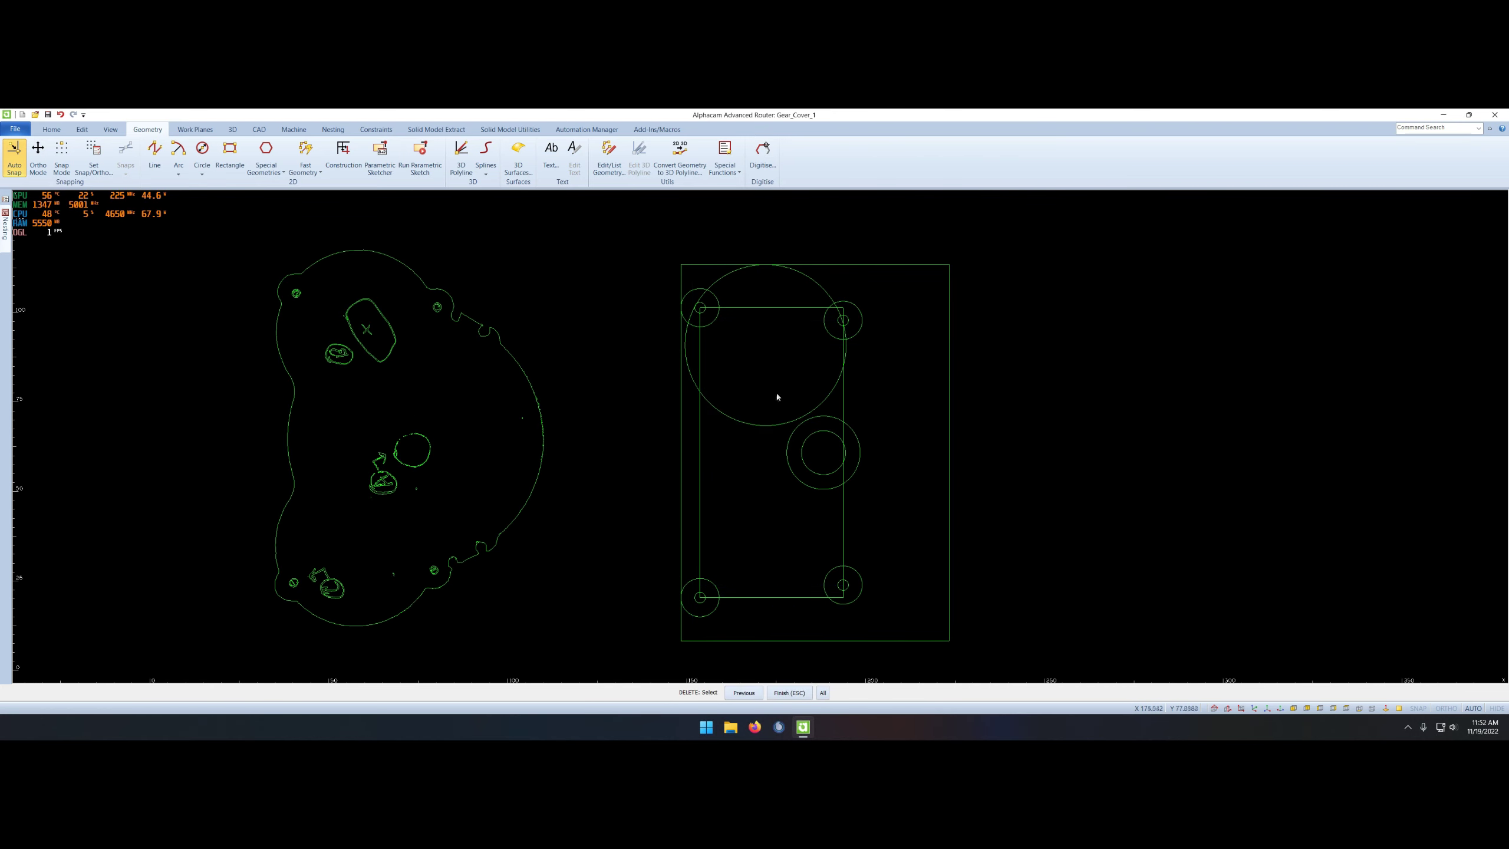
- Mirror the large circle down to the bottom of the outline
right_click(805, 367)
click(706, 428)
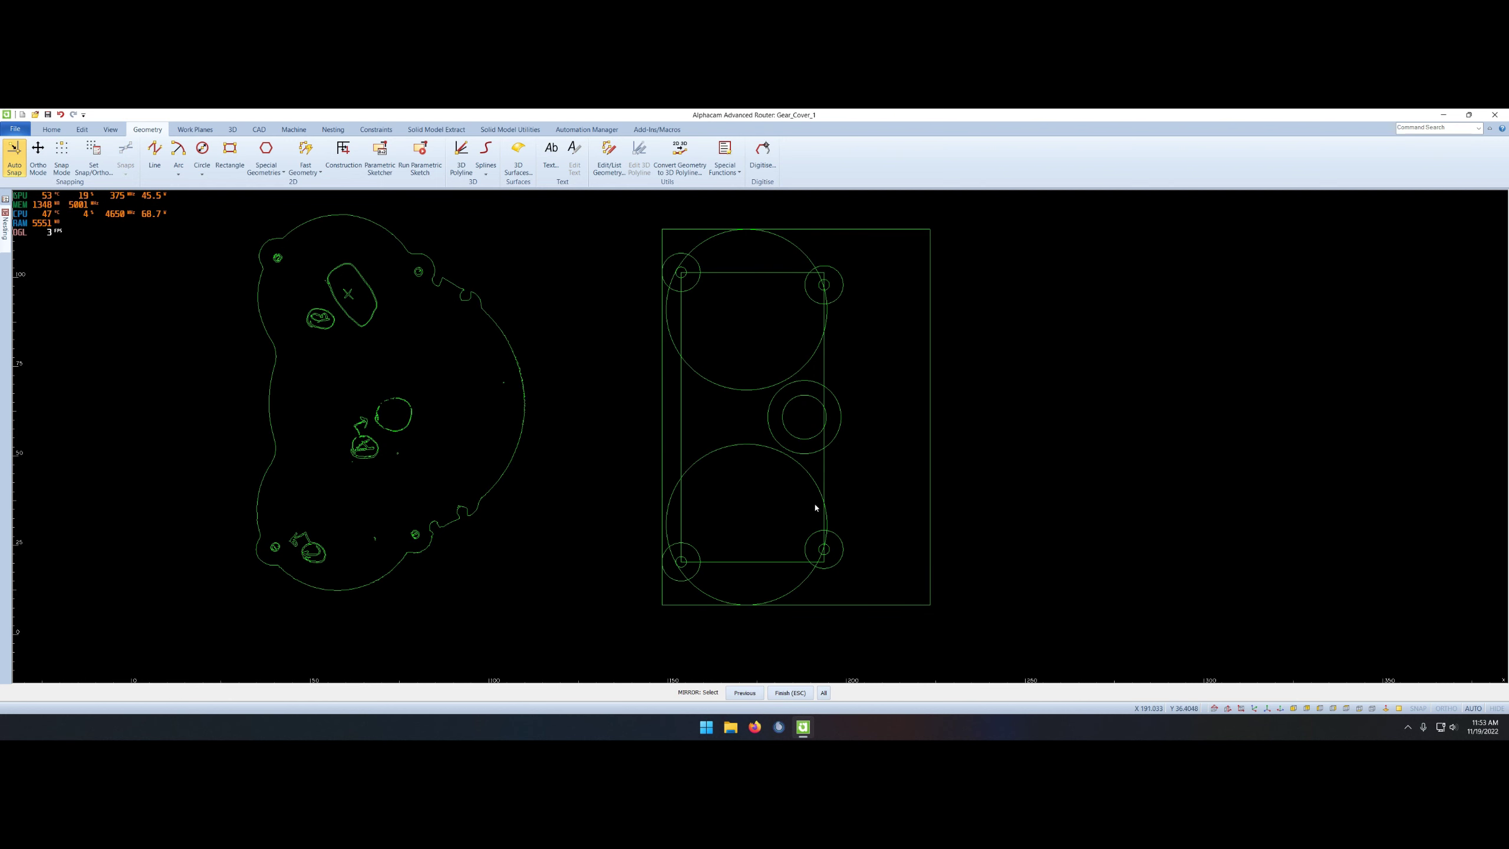
right_click(872, 352)
- Draw two arcs between the upper and lower right bolt holes
click(177, 152)
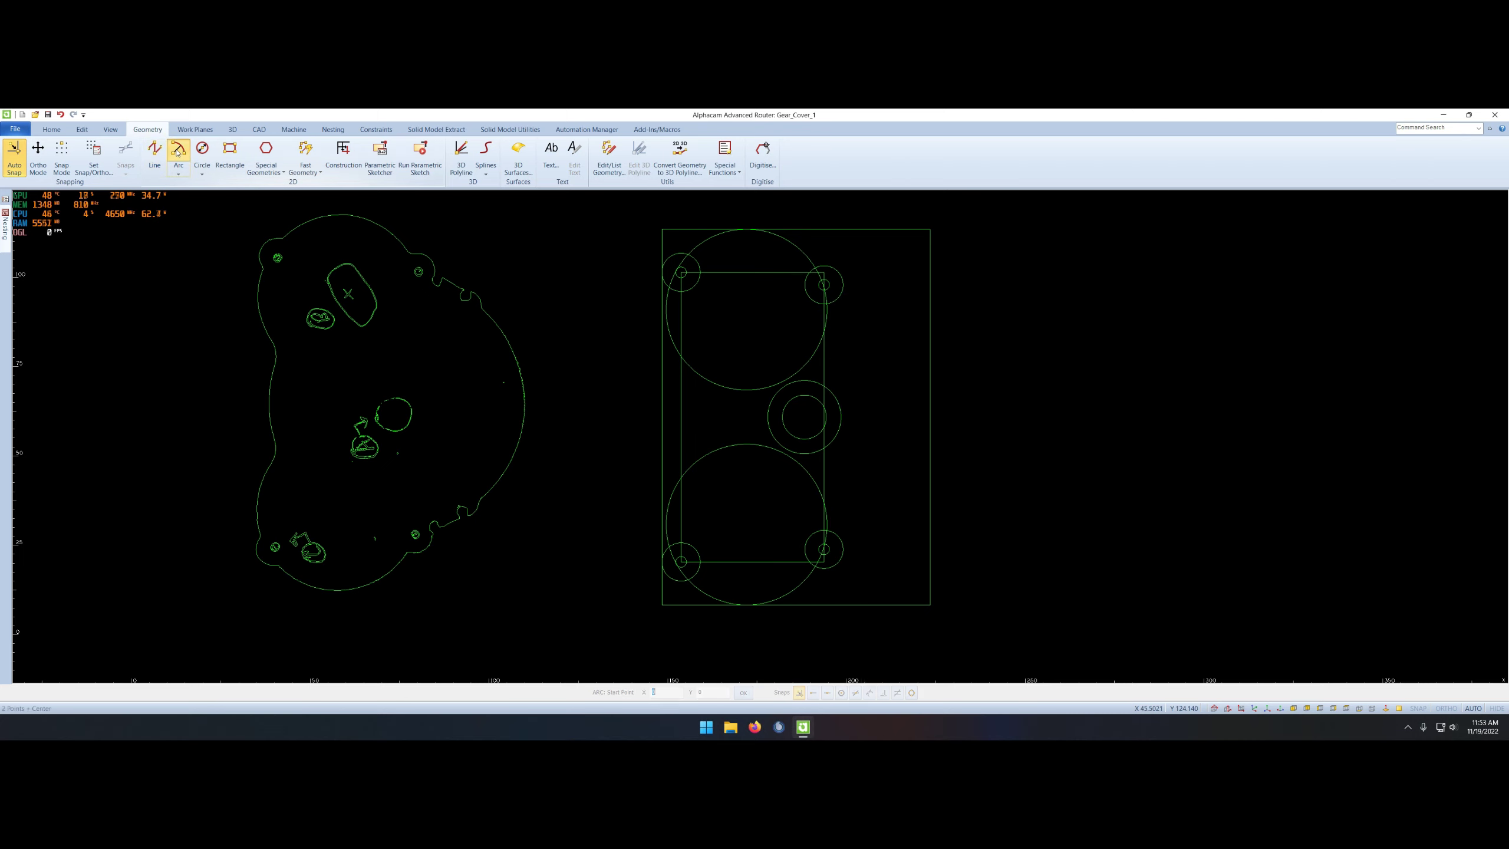
click(843, 286)
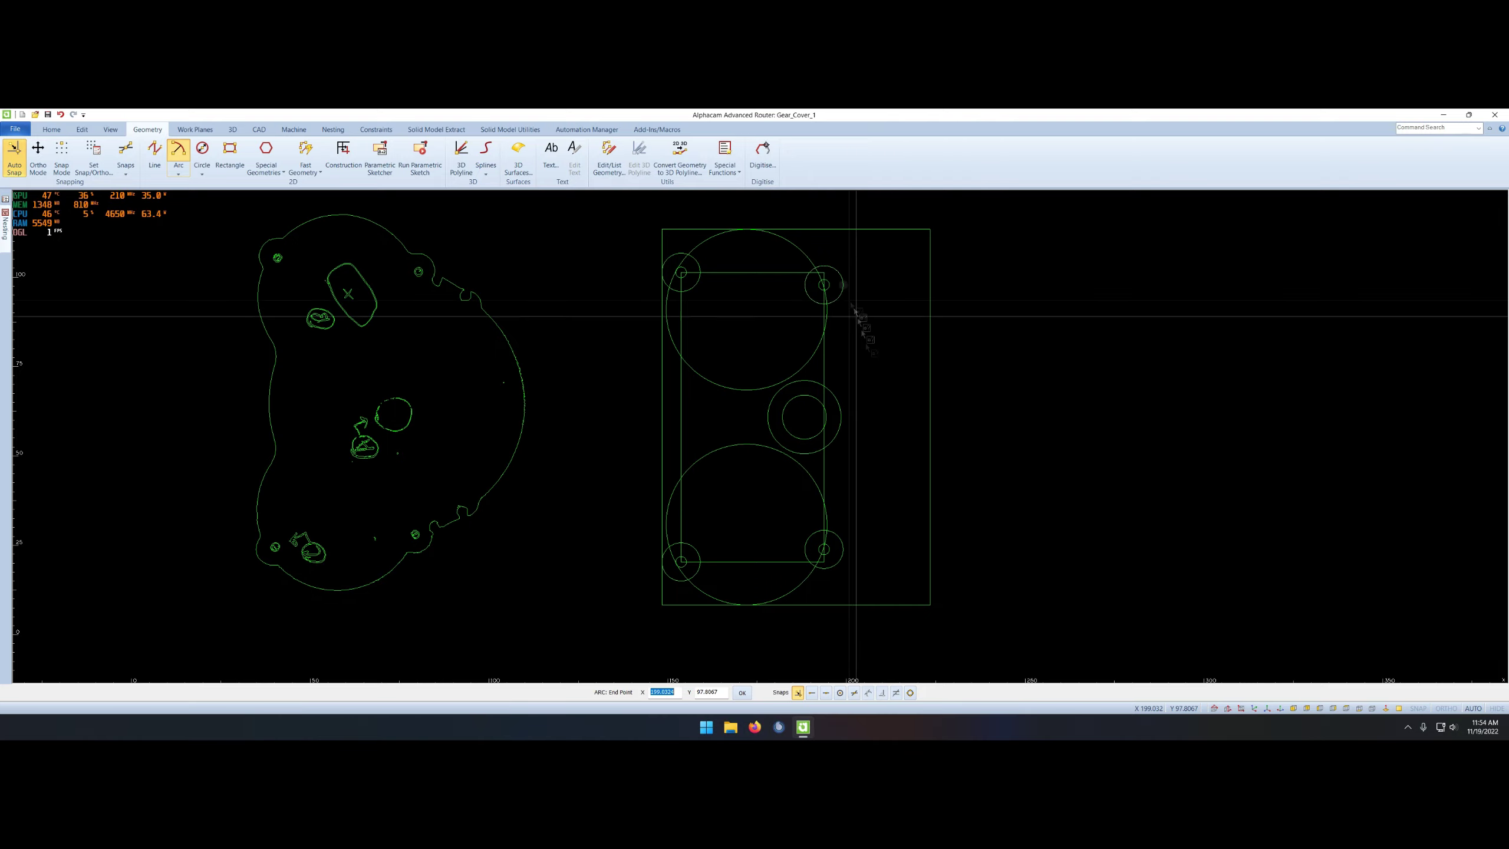
click(844, 548)
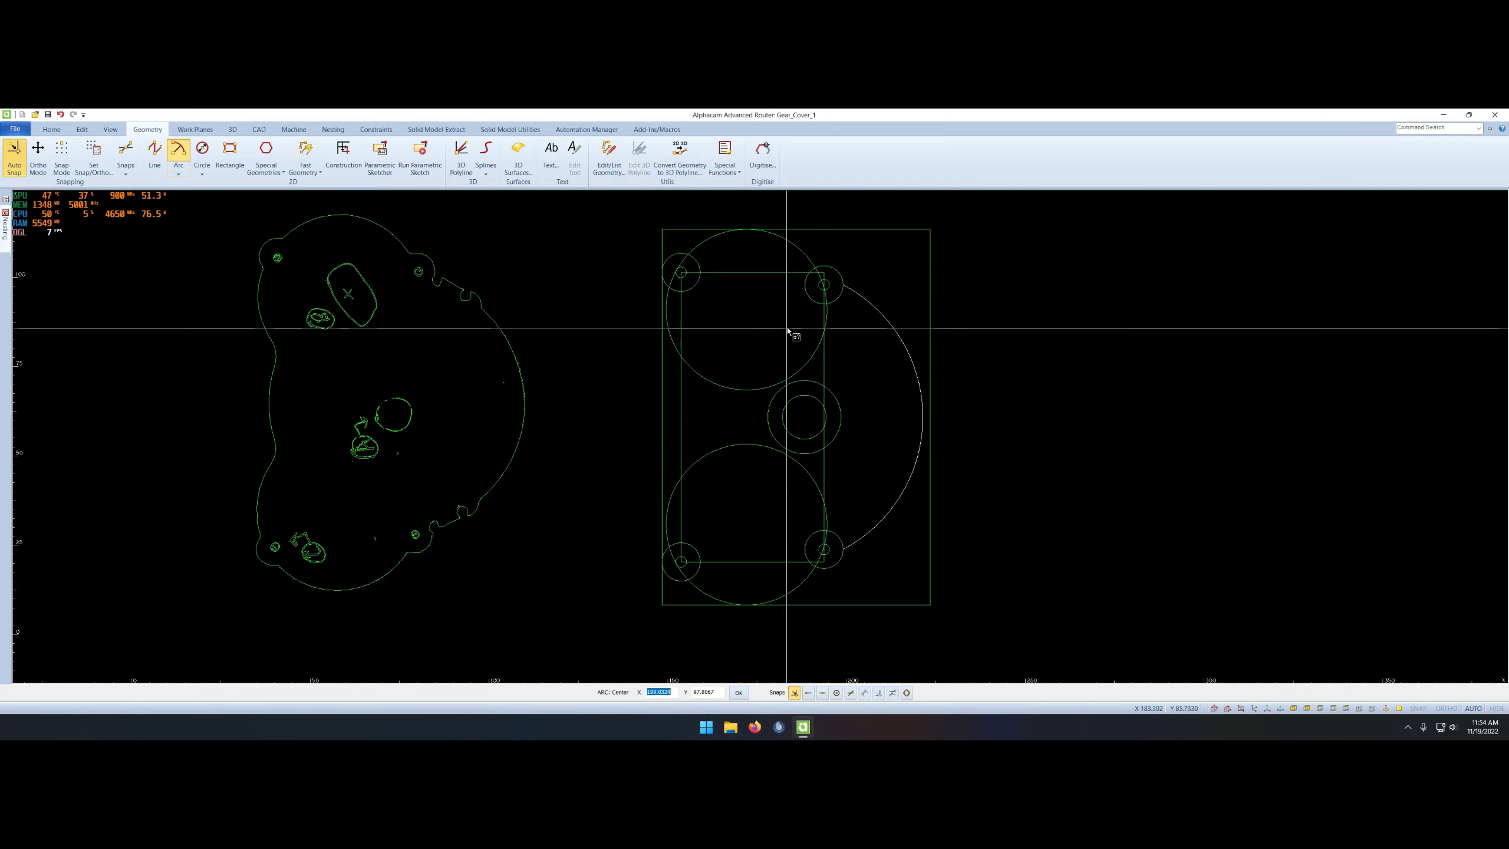
click(684, 419)
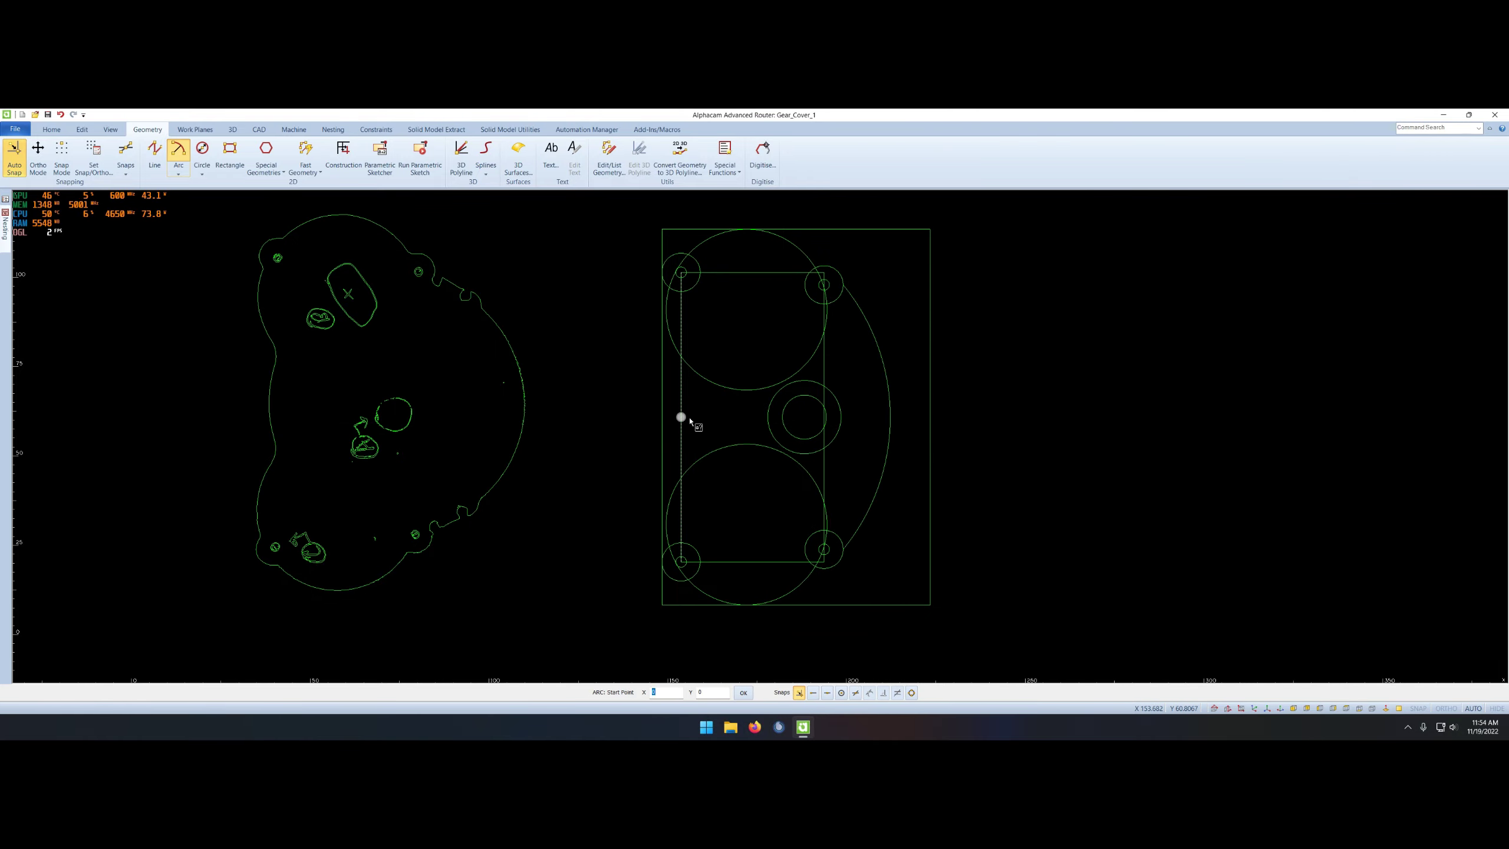
right_click(718, 428)
click(844, 284)
click(844, 550)
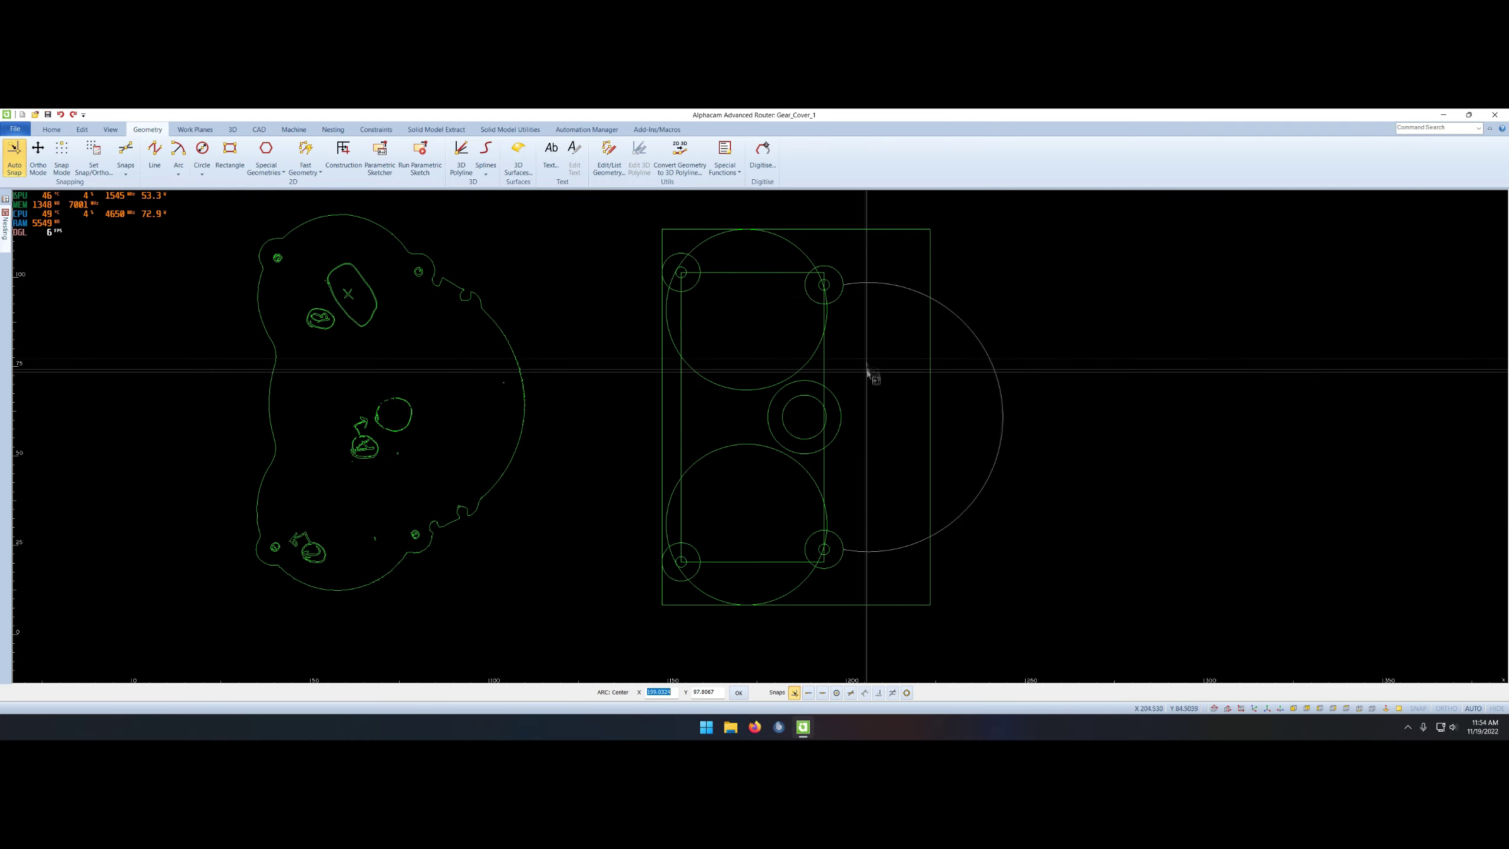
click(782, 418)
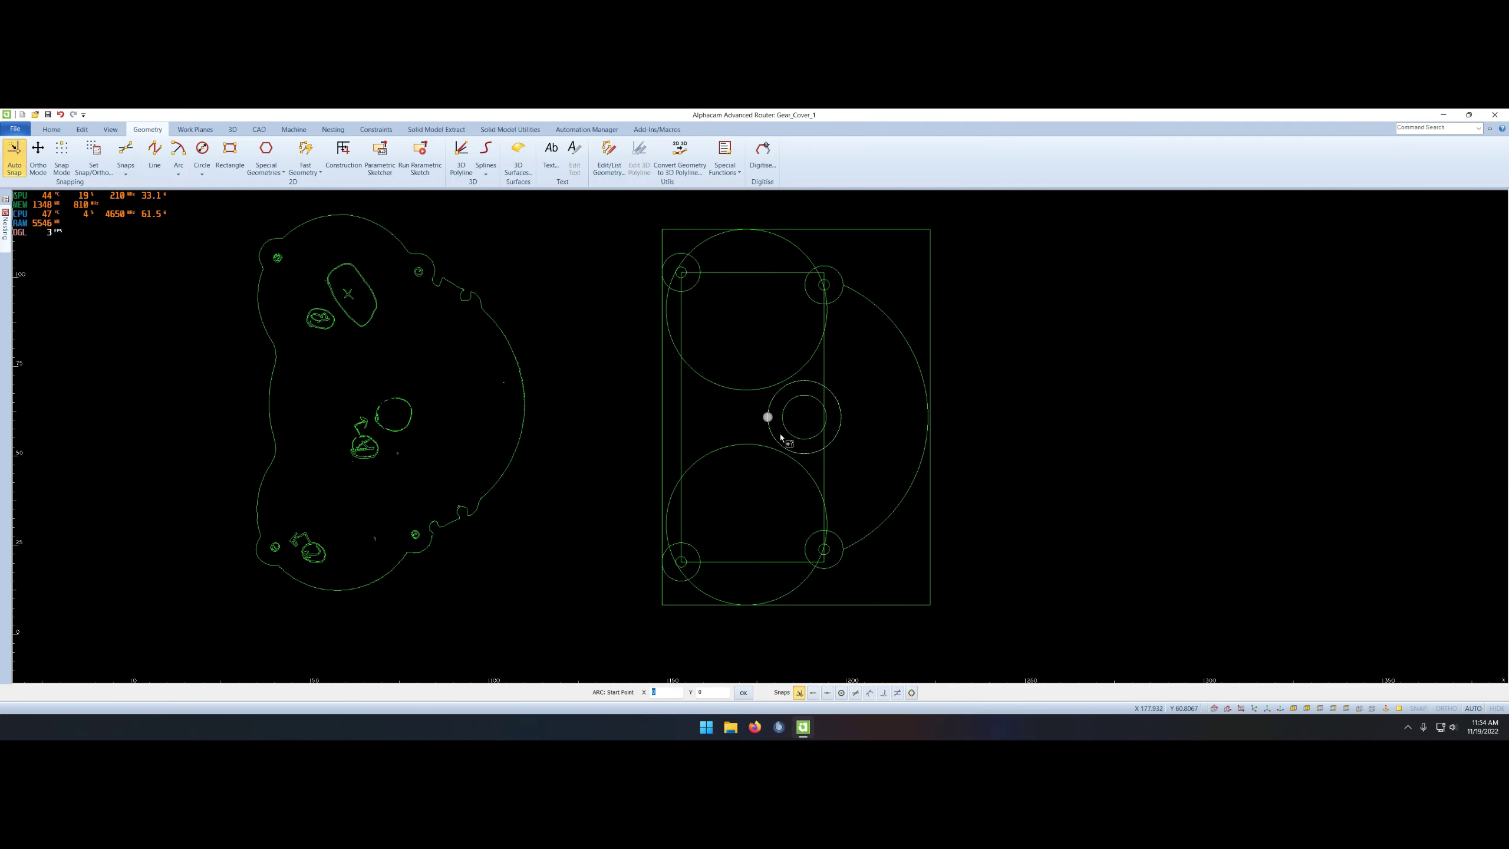
- Zoom in on the arcs and measure the distance between them
scroll(962, 437, up, 5)
middle_click(933, 448)
click(891, 443)
click(731, 384)
click(738, 384)
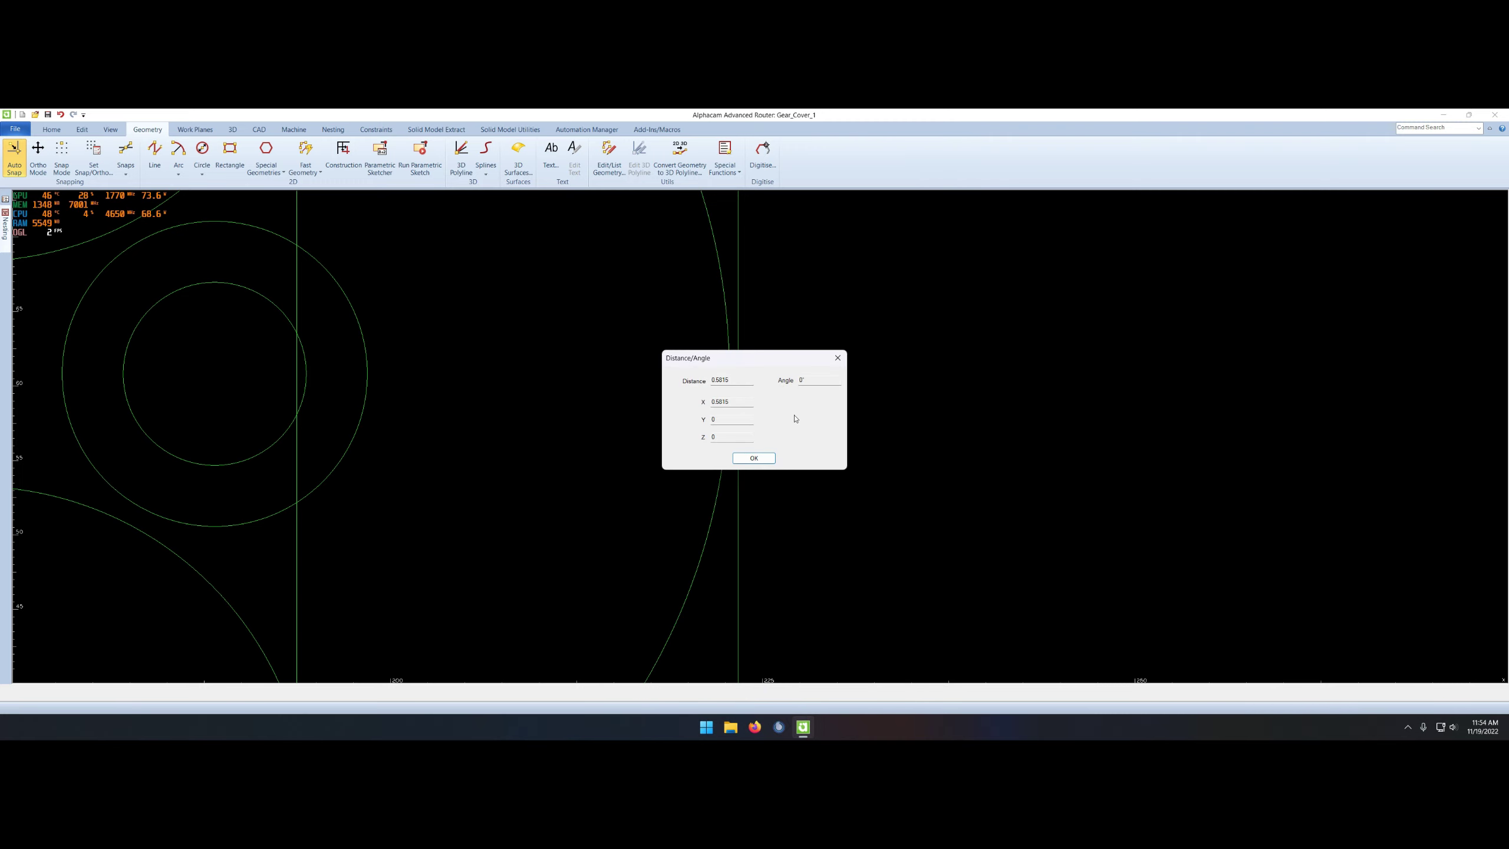
click(753, 458)
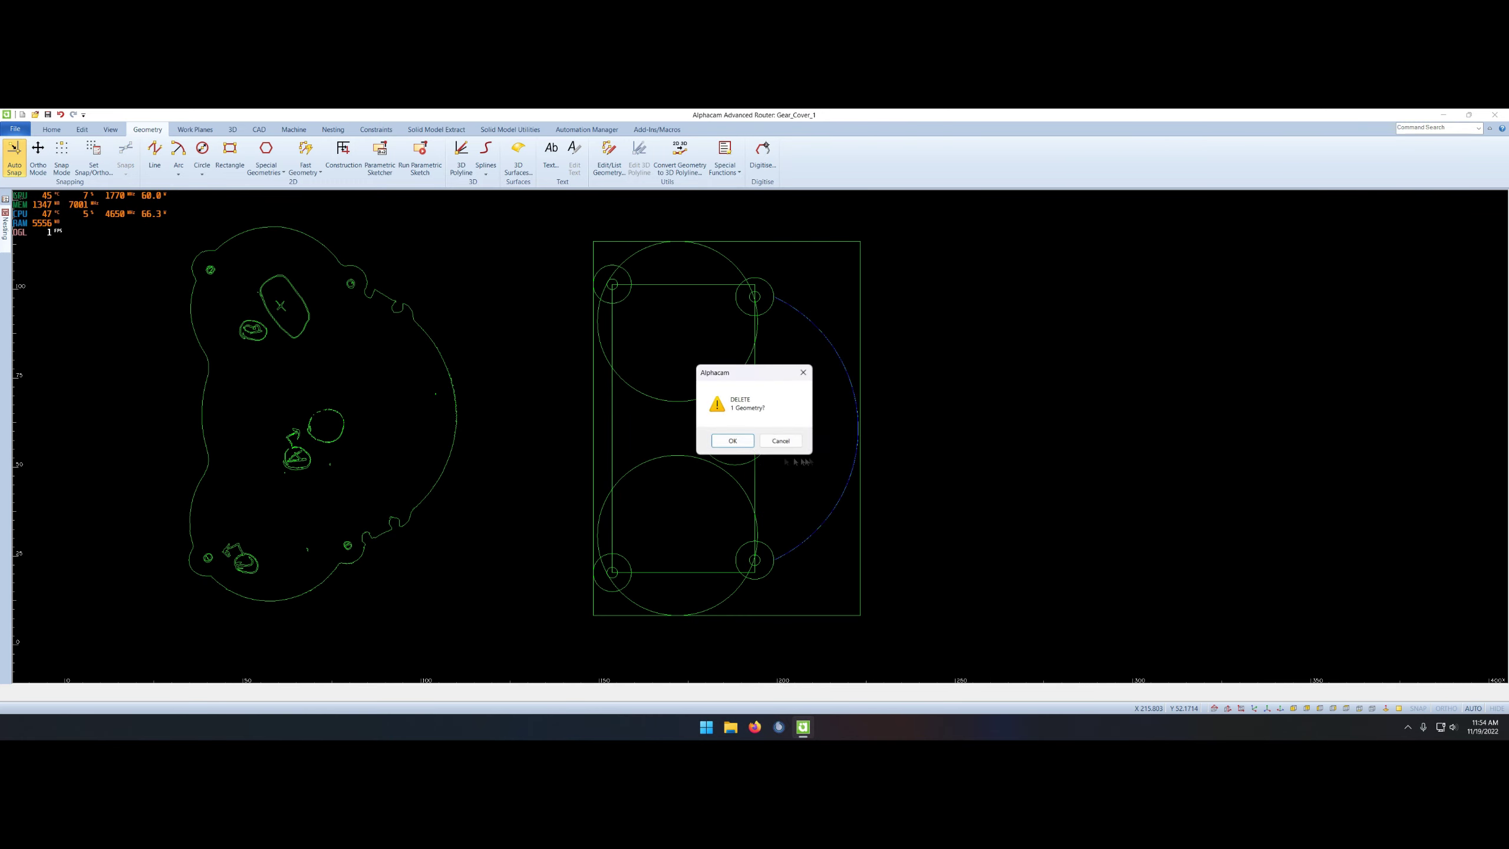
click(778, 438)
click(774, 566)
- Begin deleting the large right arc, then switch to the Arc tool
click(734, 439)
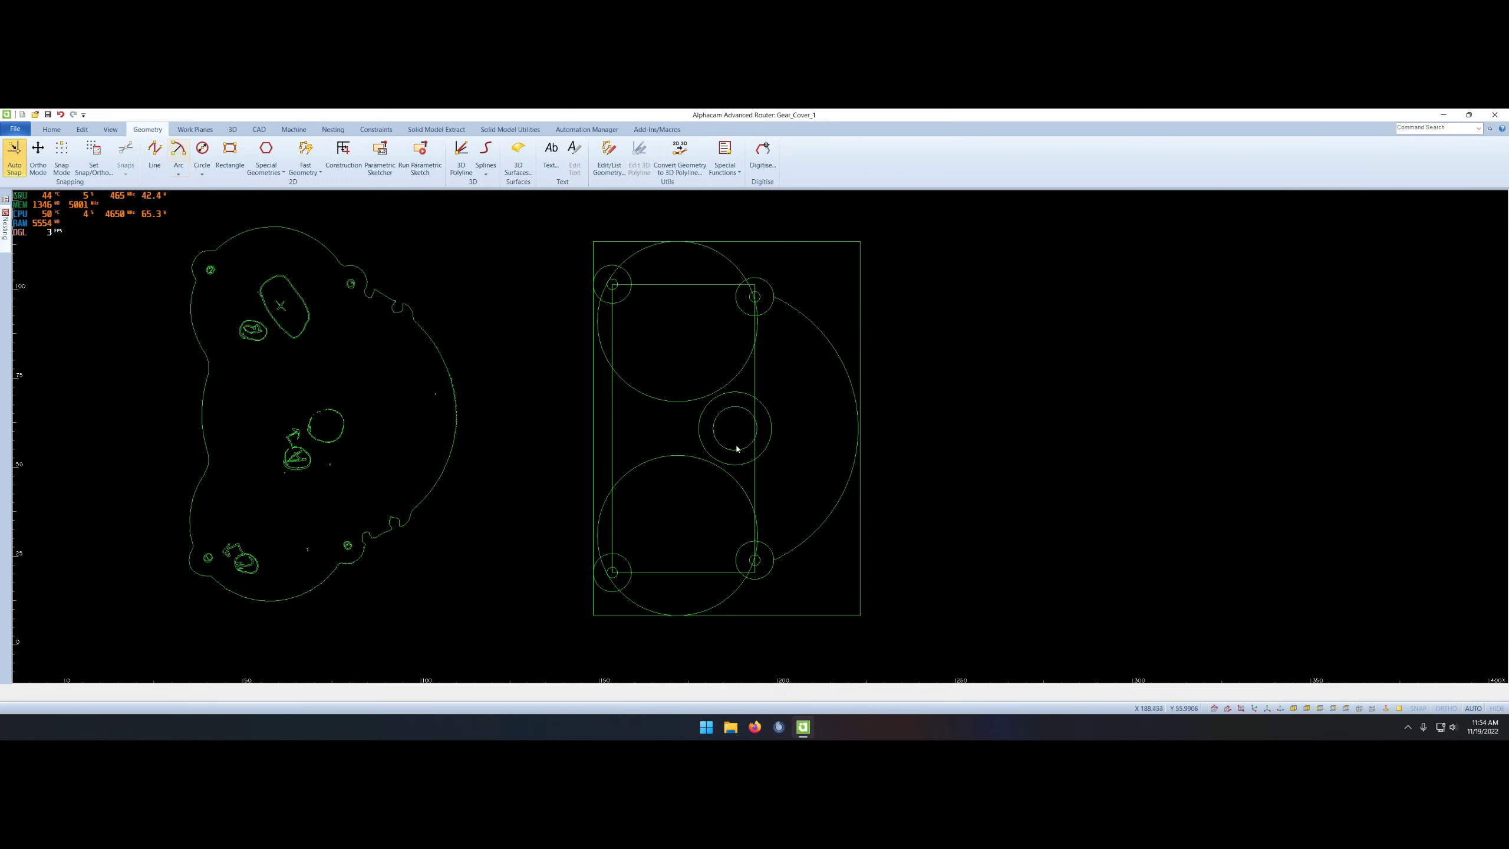
click(729, 485)
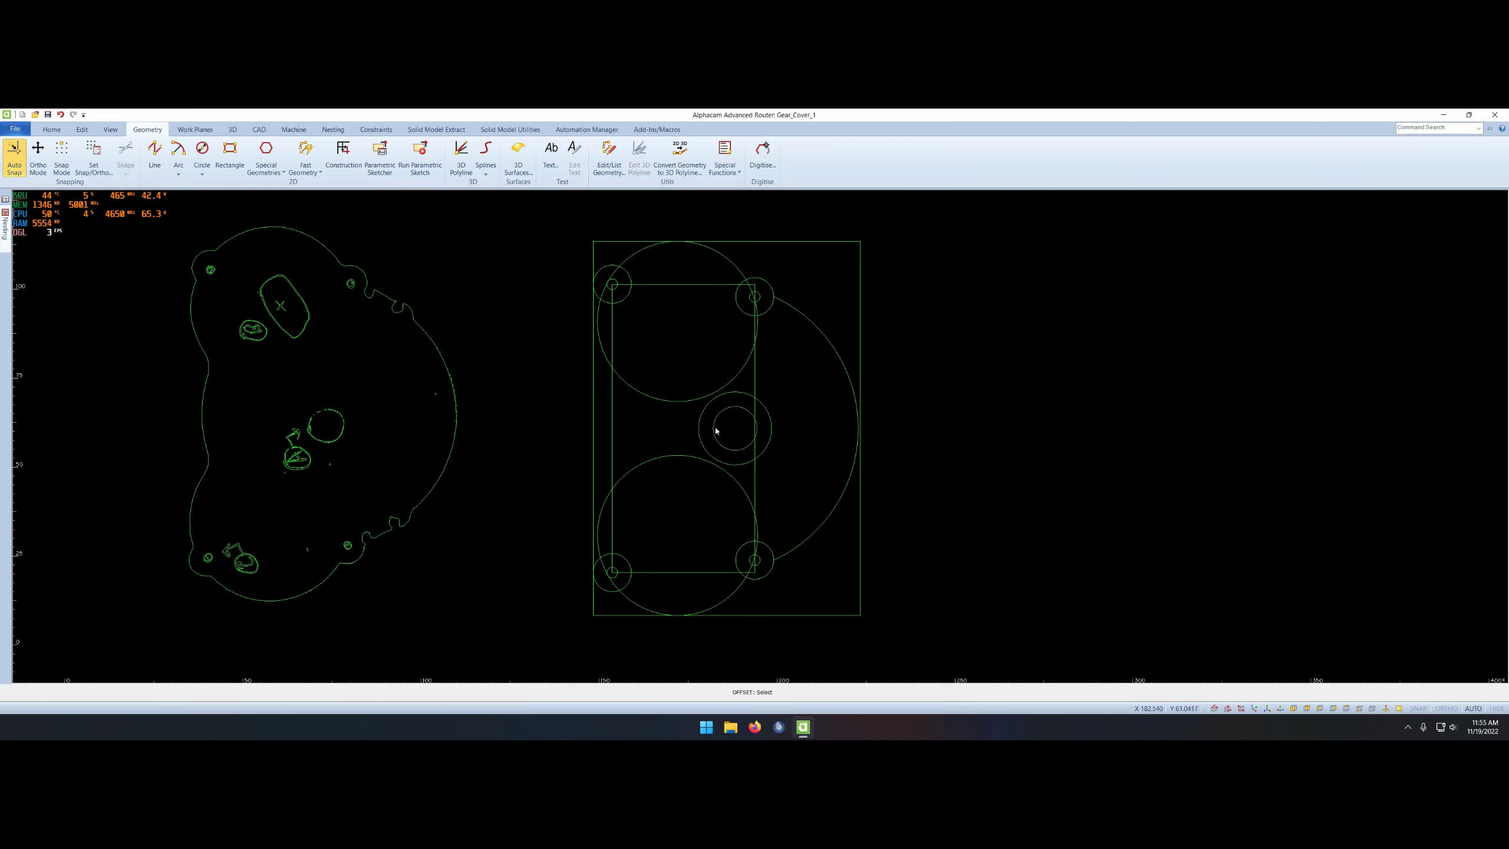
key(Delete)
key(Return)
right_click(803, 489)
click(802, 443)
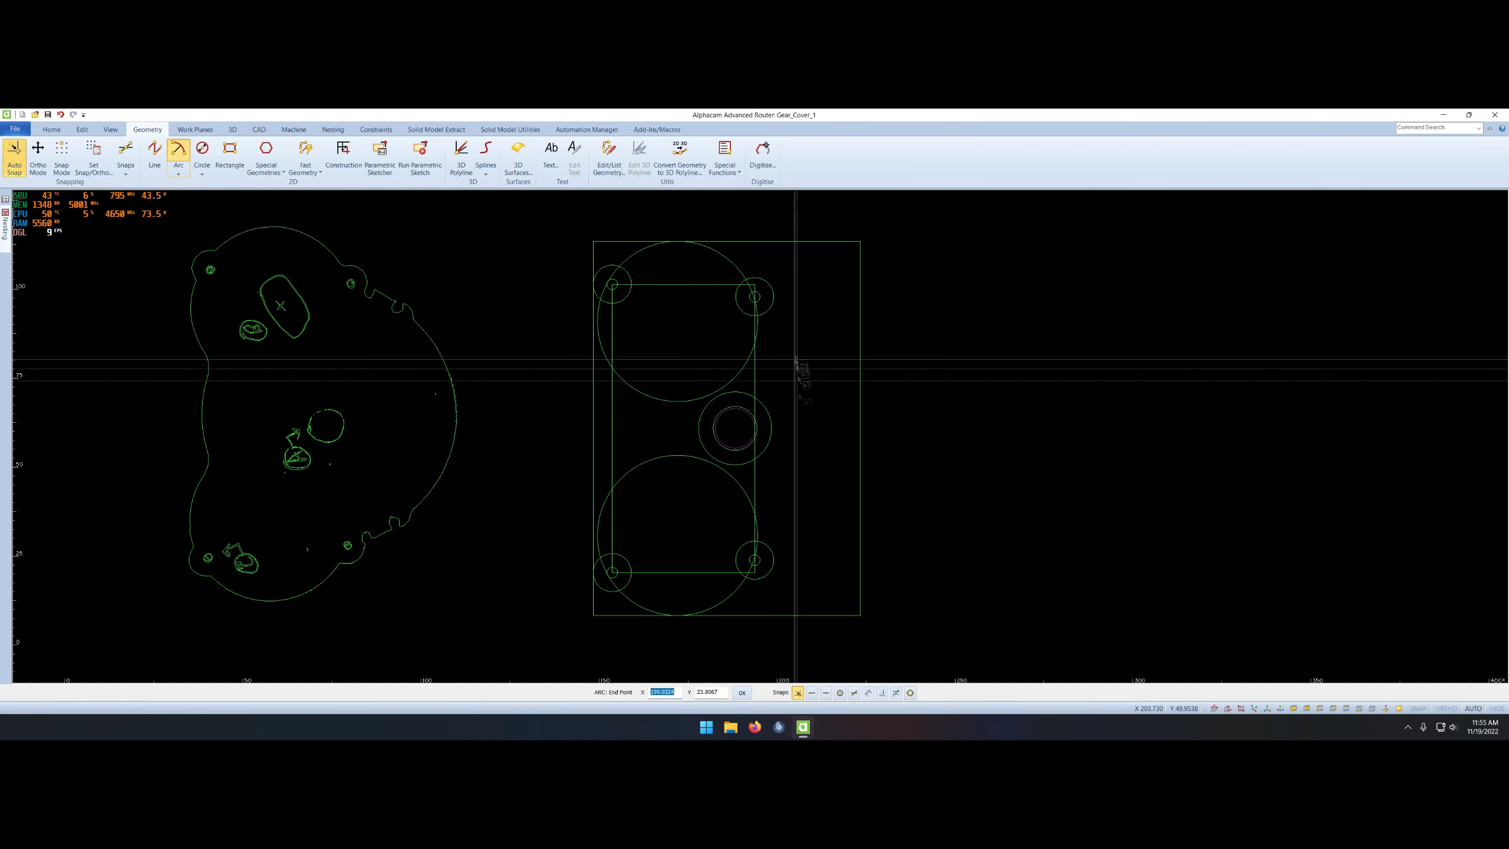
scroll(716, 425, up, 3)
- Offset the boss circle inward and cancel deleting the large arc
right_click(949, 458)
click(1021, 404)
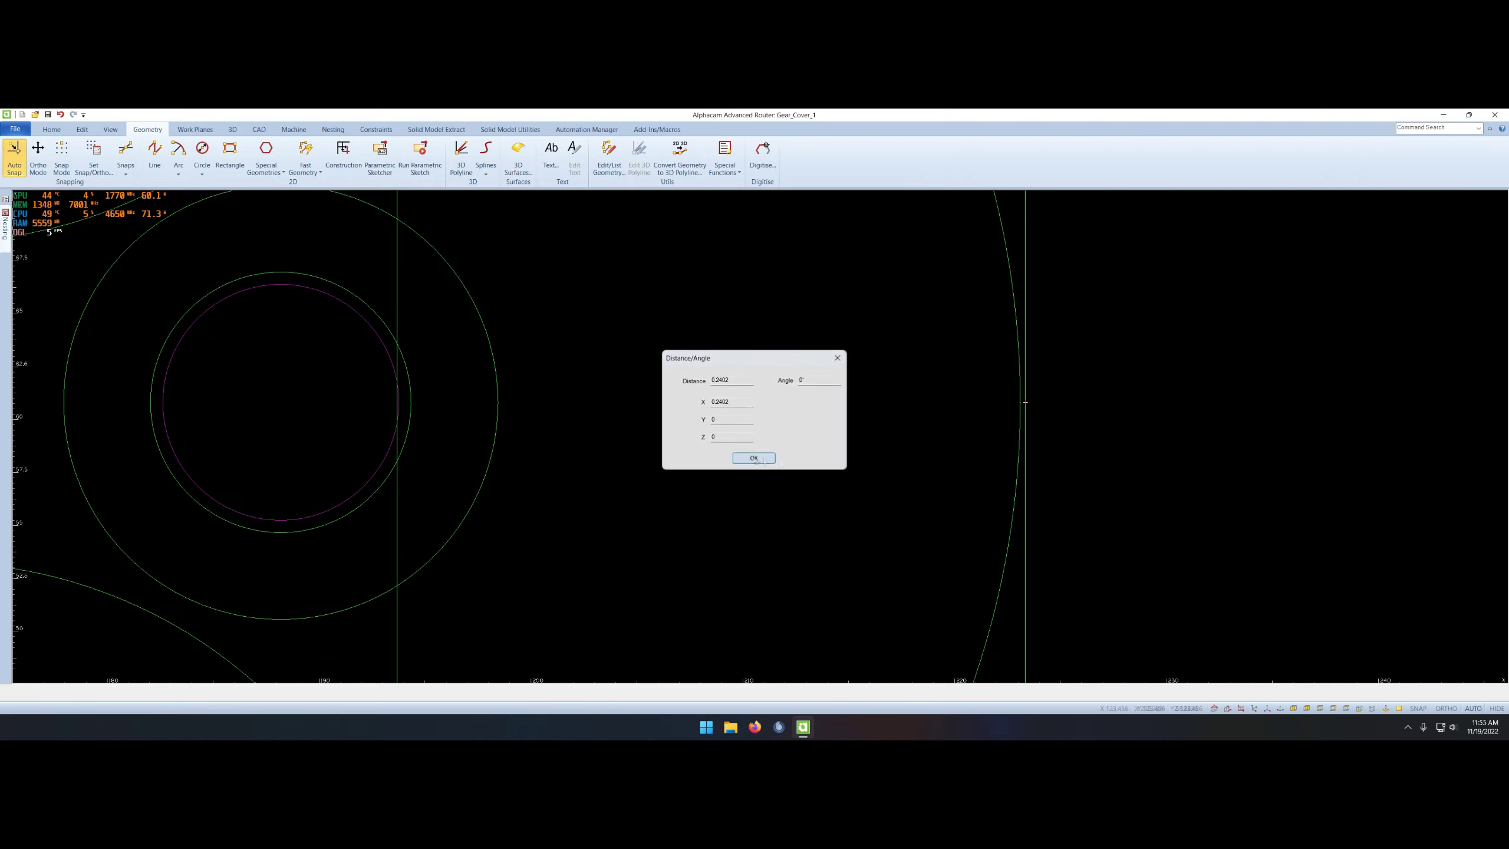
click(728, 484)
click(539, 458)
right_click(790, 446)
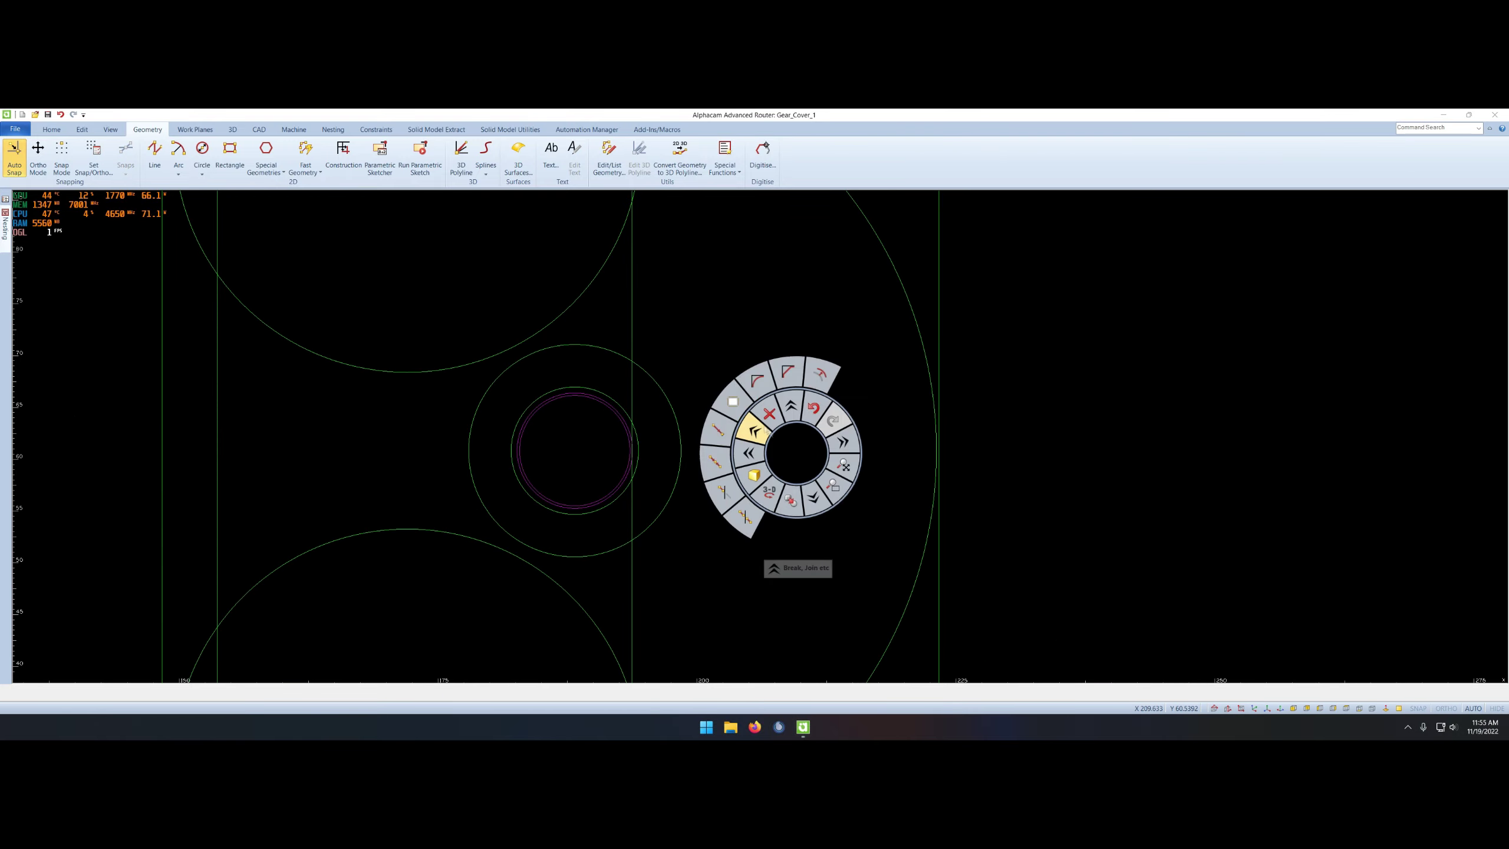
click(828, 419)
key(Escape)
scroll(826, 419, down, 3)
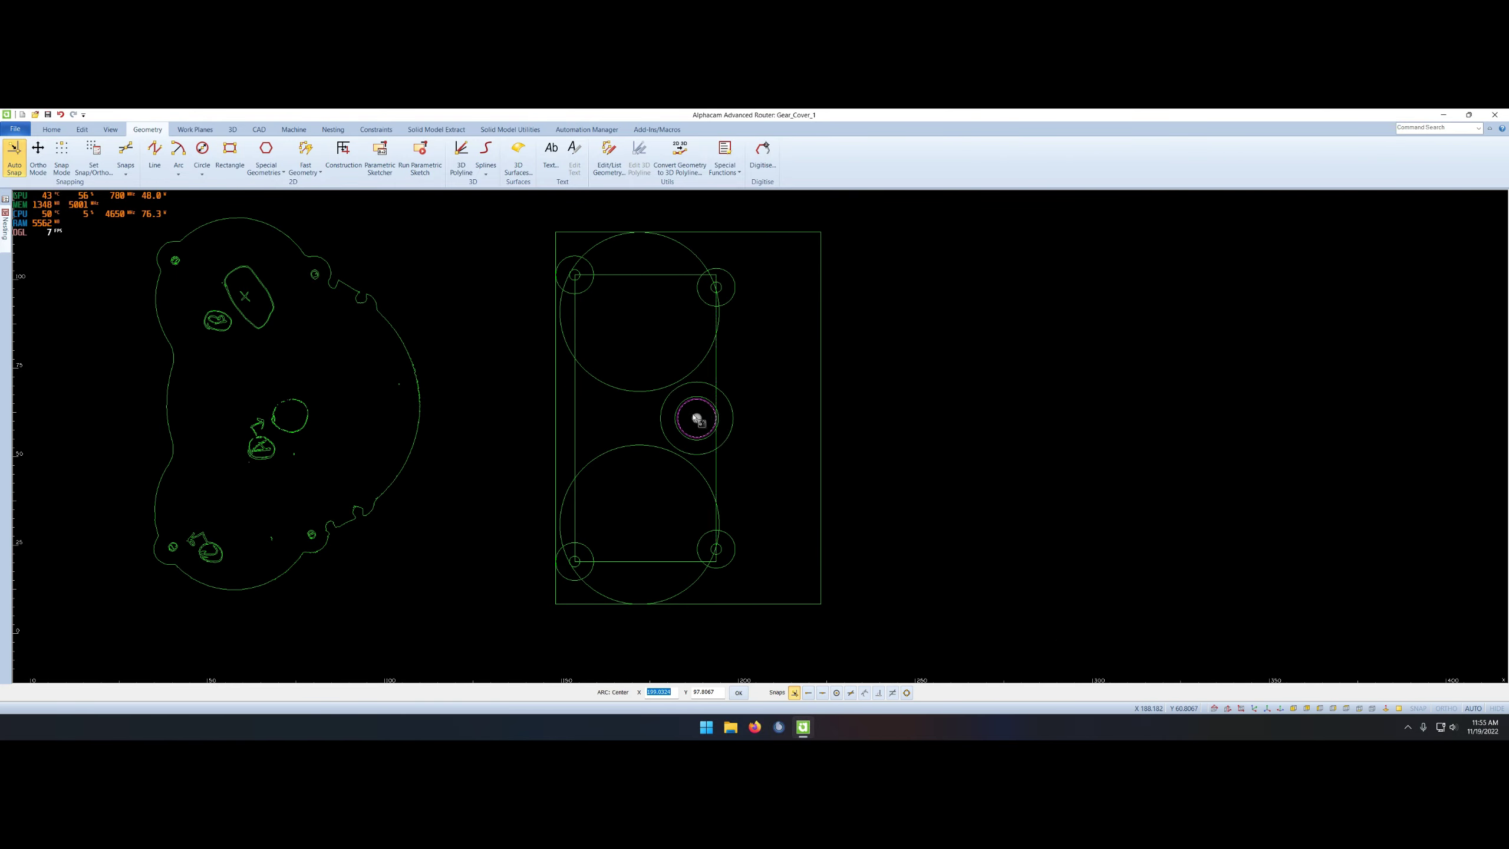
scroll(939, 451, up, 3)
scroll(1064, 413, up, 3)
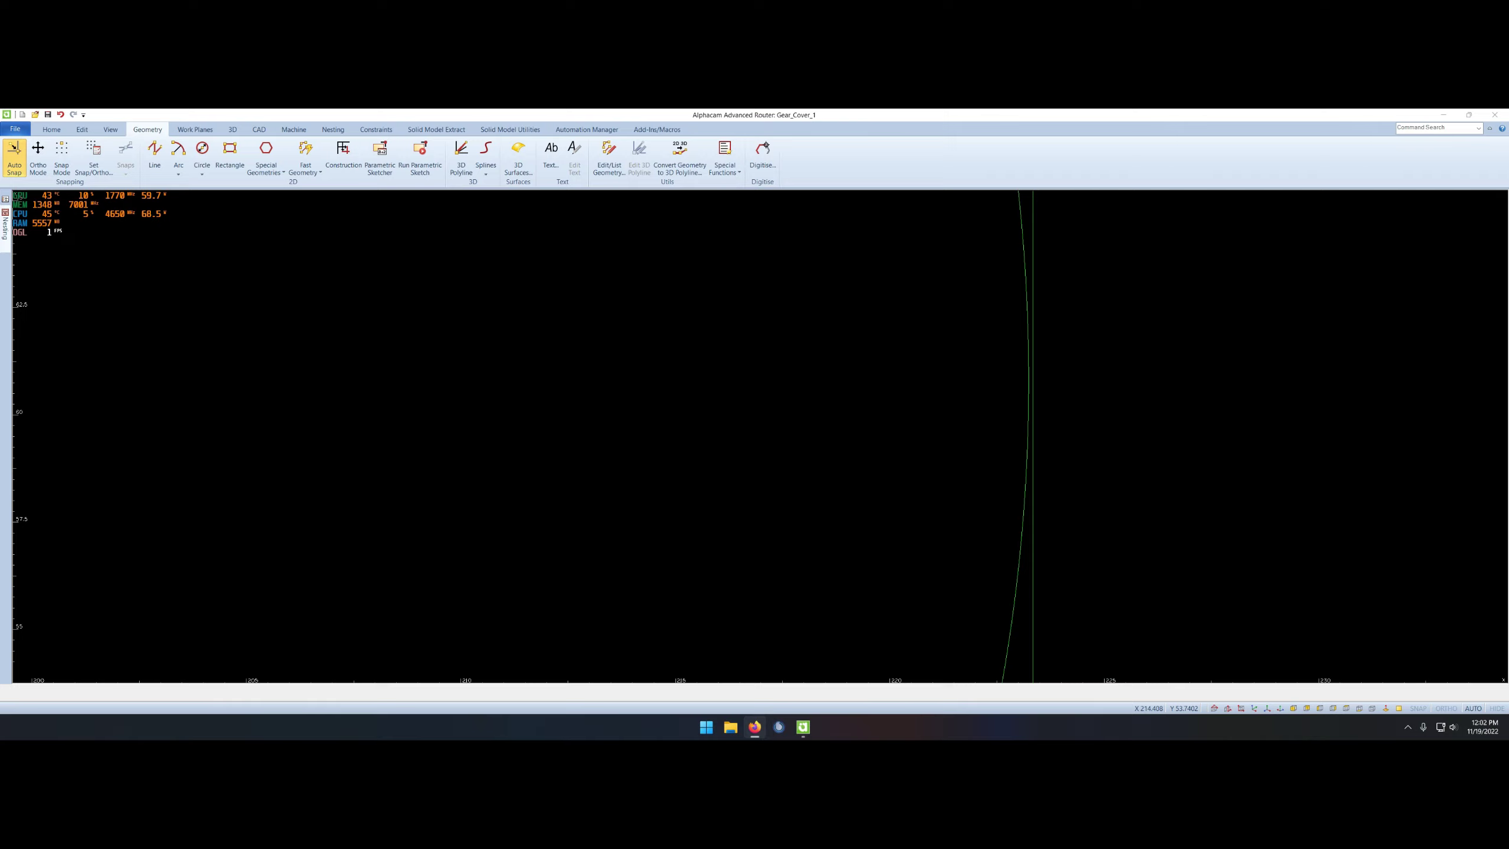
- Measure the gap to the large arc and offset the boss circle by 0.09"
scroll(863, 417, down, 5)
scroll(872, 437, up, 3)
right_click(873, 437)
click(838, 404)
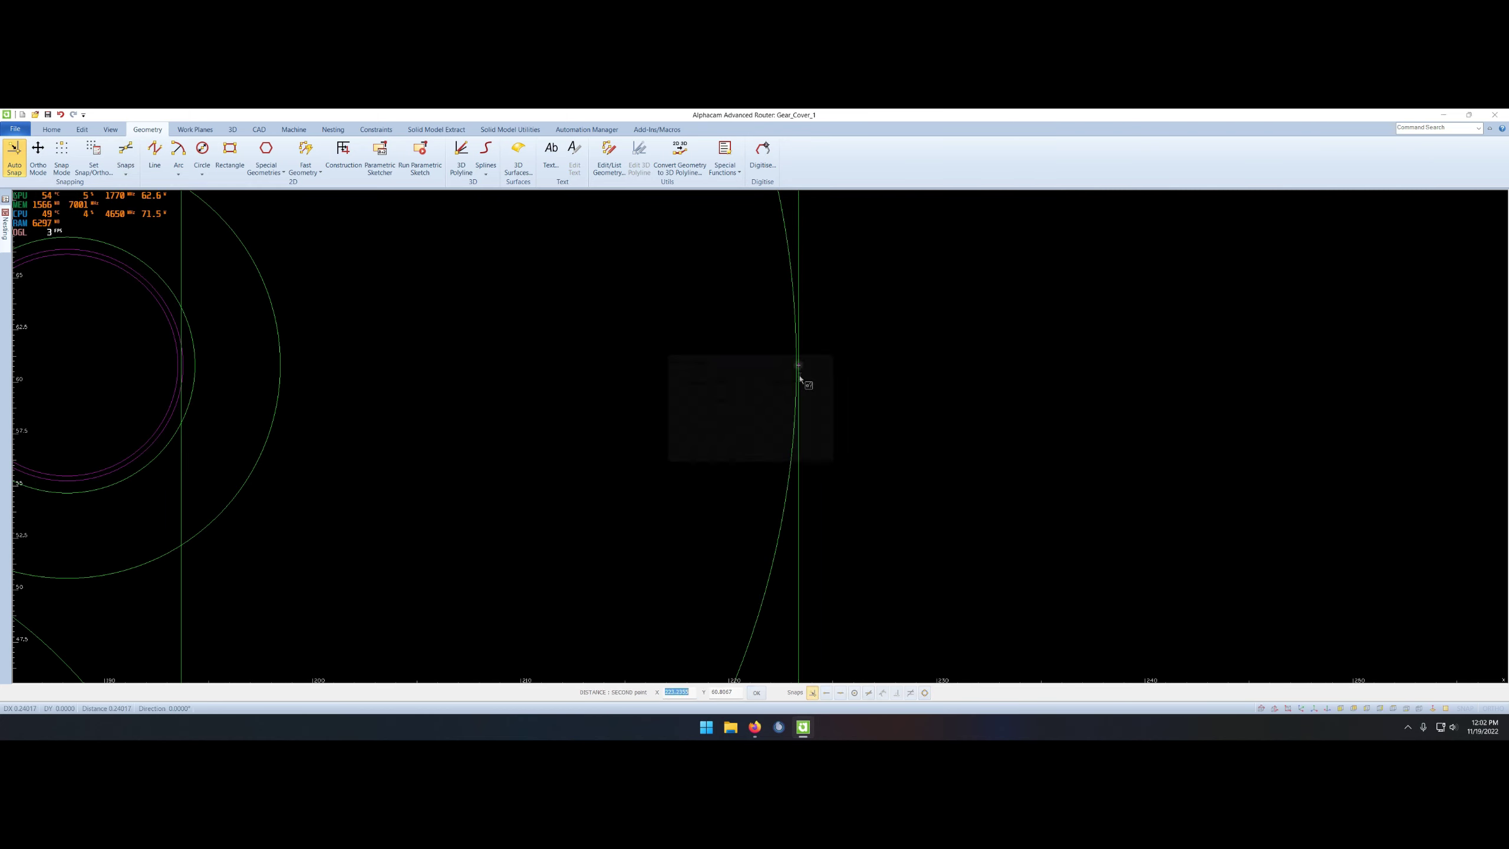
key(Return)
text(.25"*2)
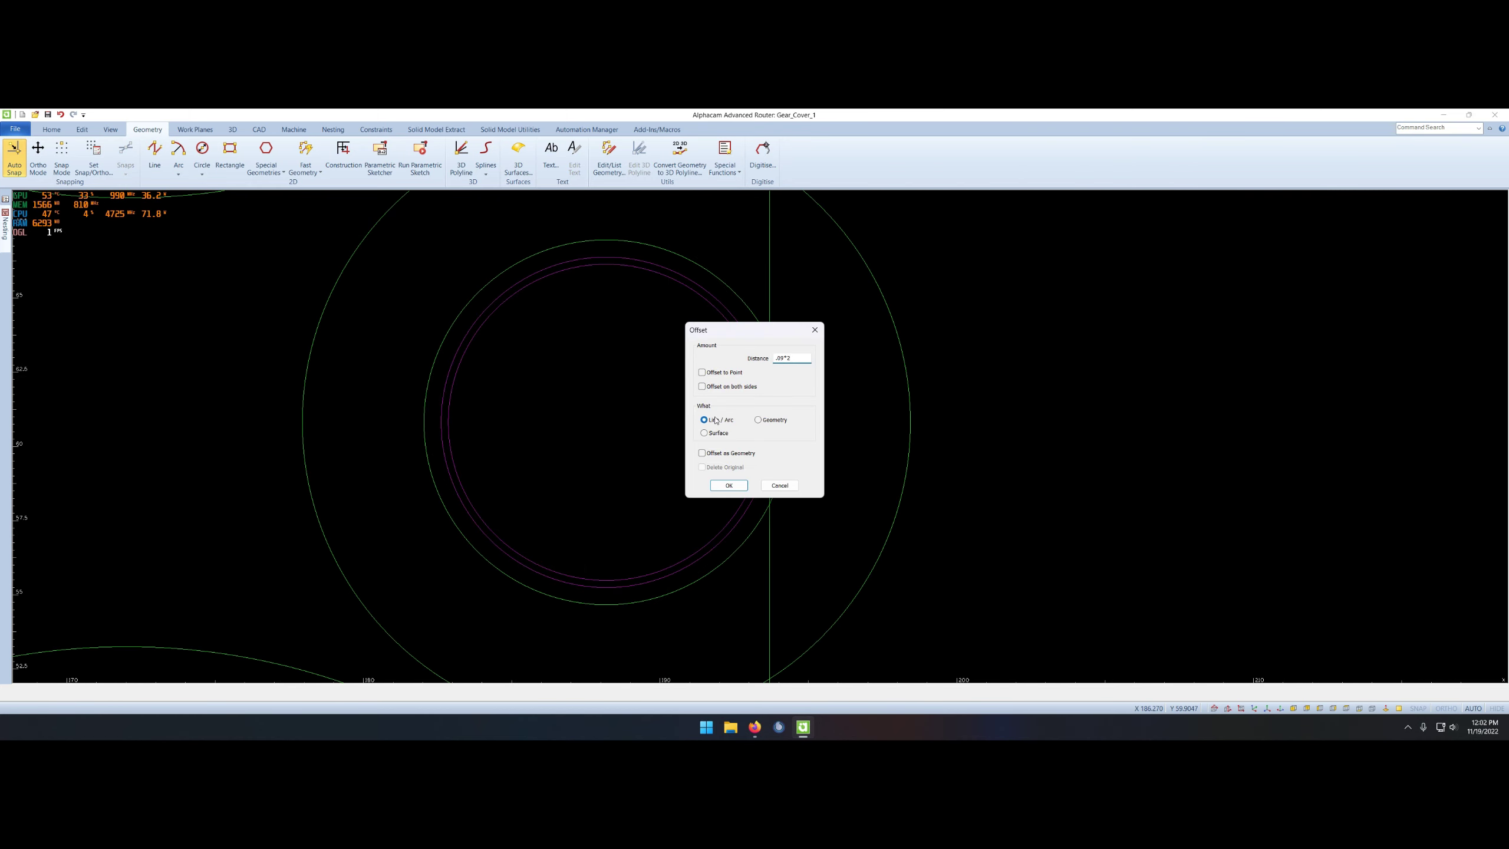
key(Return)
- Delete the large right-hand arc
scroll(484, 428, down, 5)
right_click(639, 452)
click(639, 392)
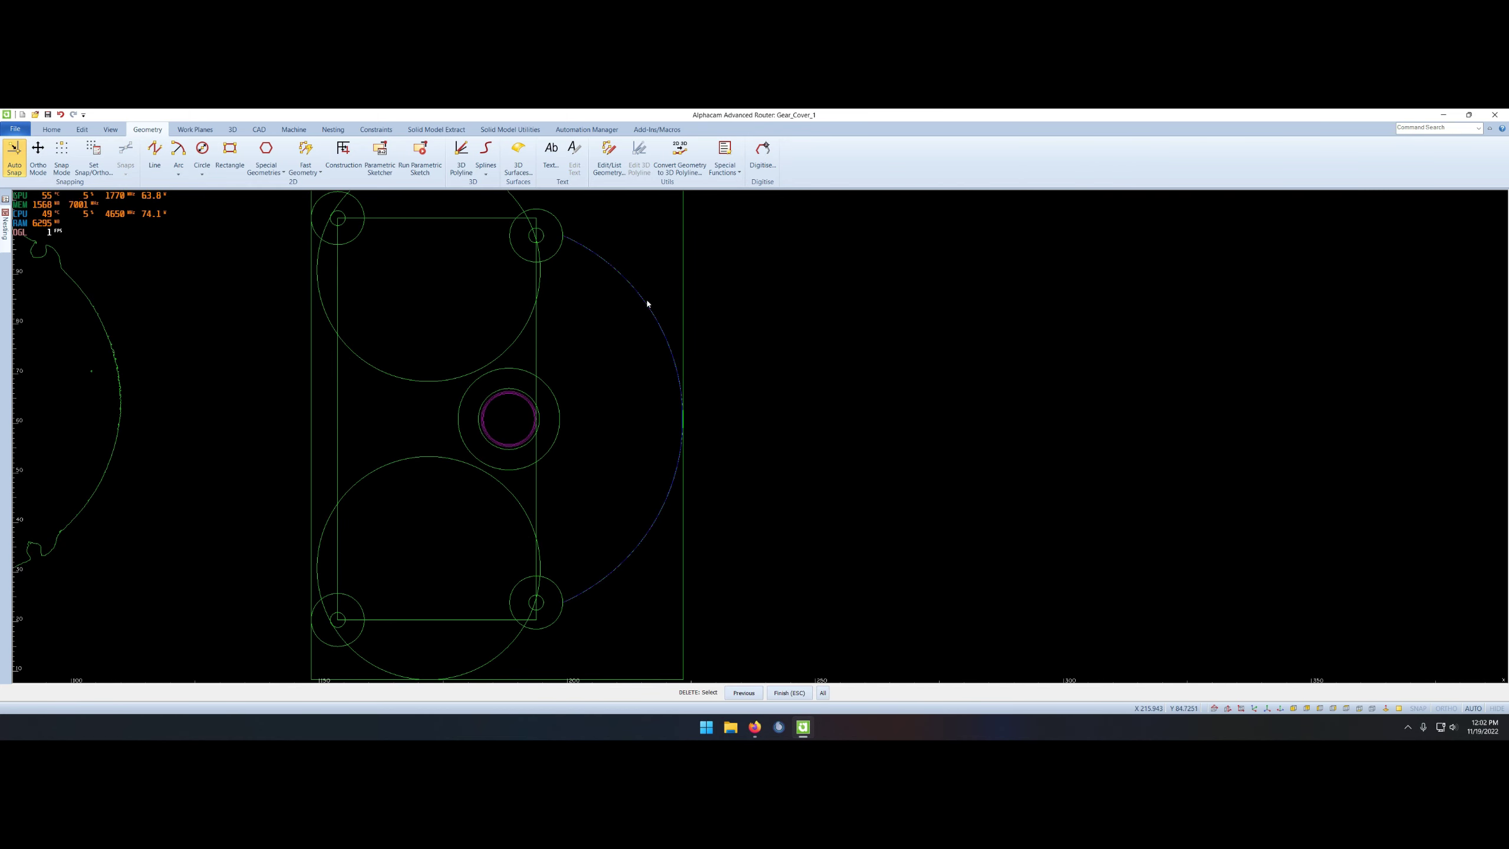
key(Escape)
- Draw a three-point arc from the lower-right hole to the upper-right hole
click(178, 174)
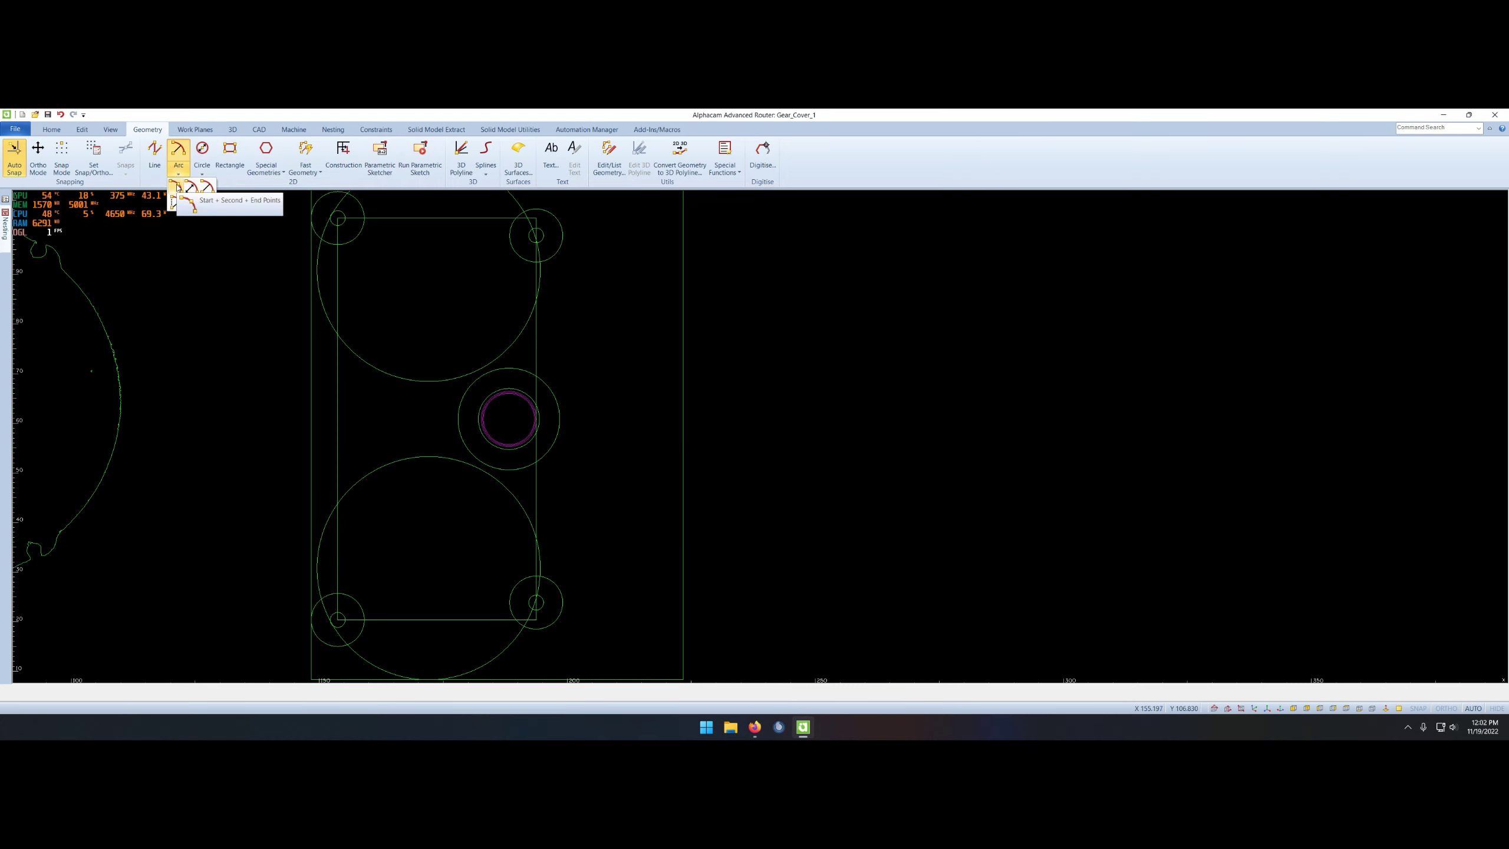
click(562, 603)
click(563, 237)
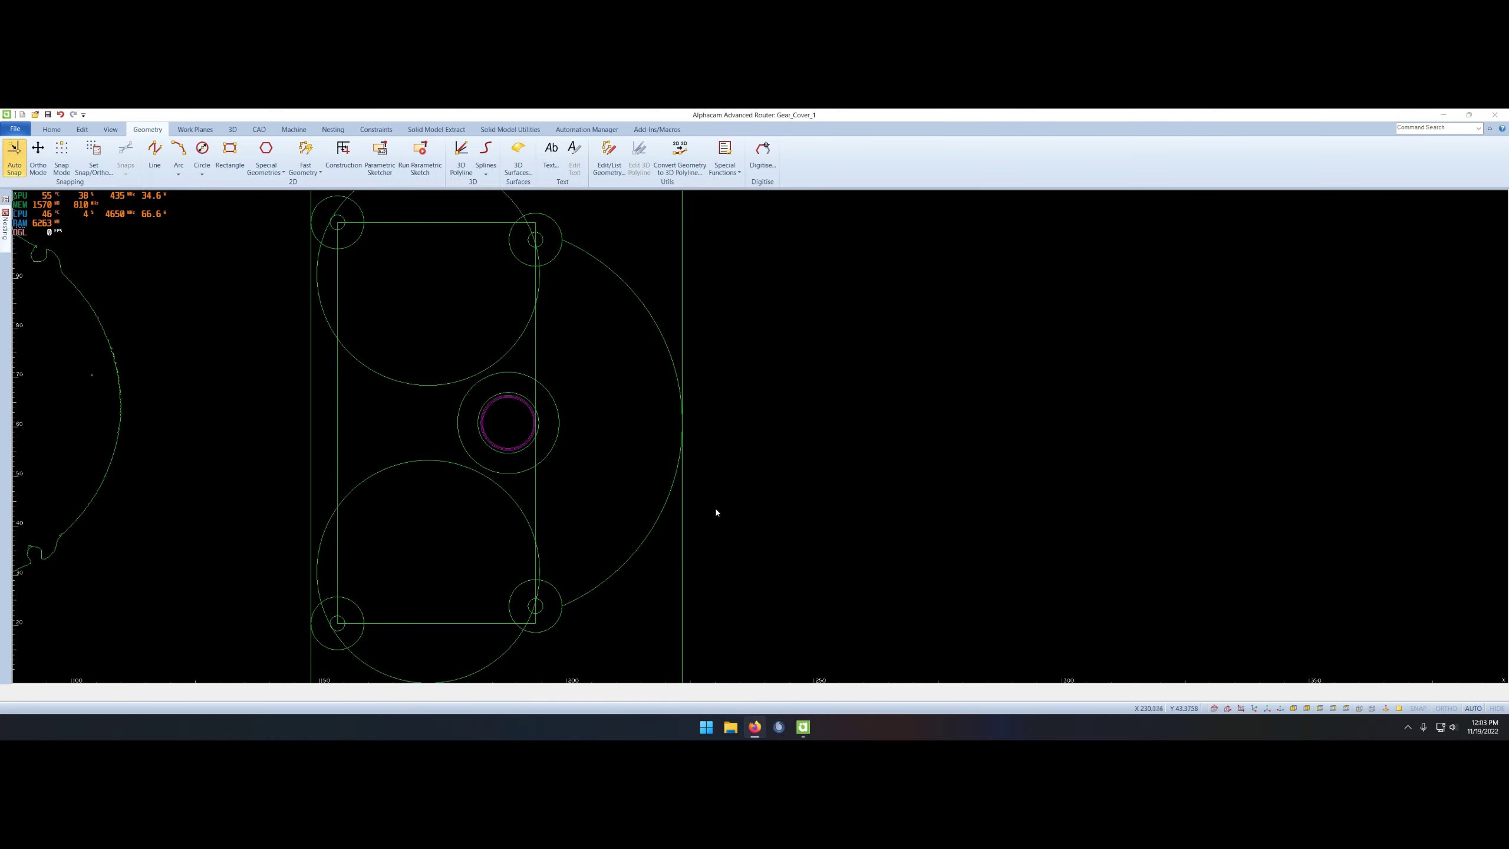
scroll(683, 494, down, 2)
scroll(482, 448, up, 5)
scroll(584, 455, up, 2)
scroll(594, 464, down, 3)
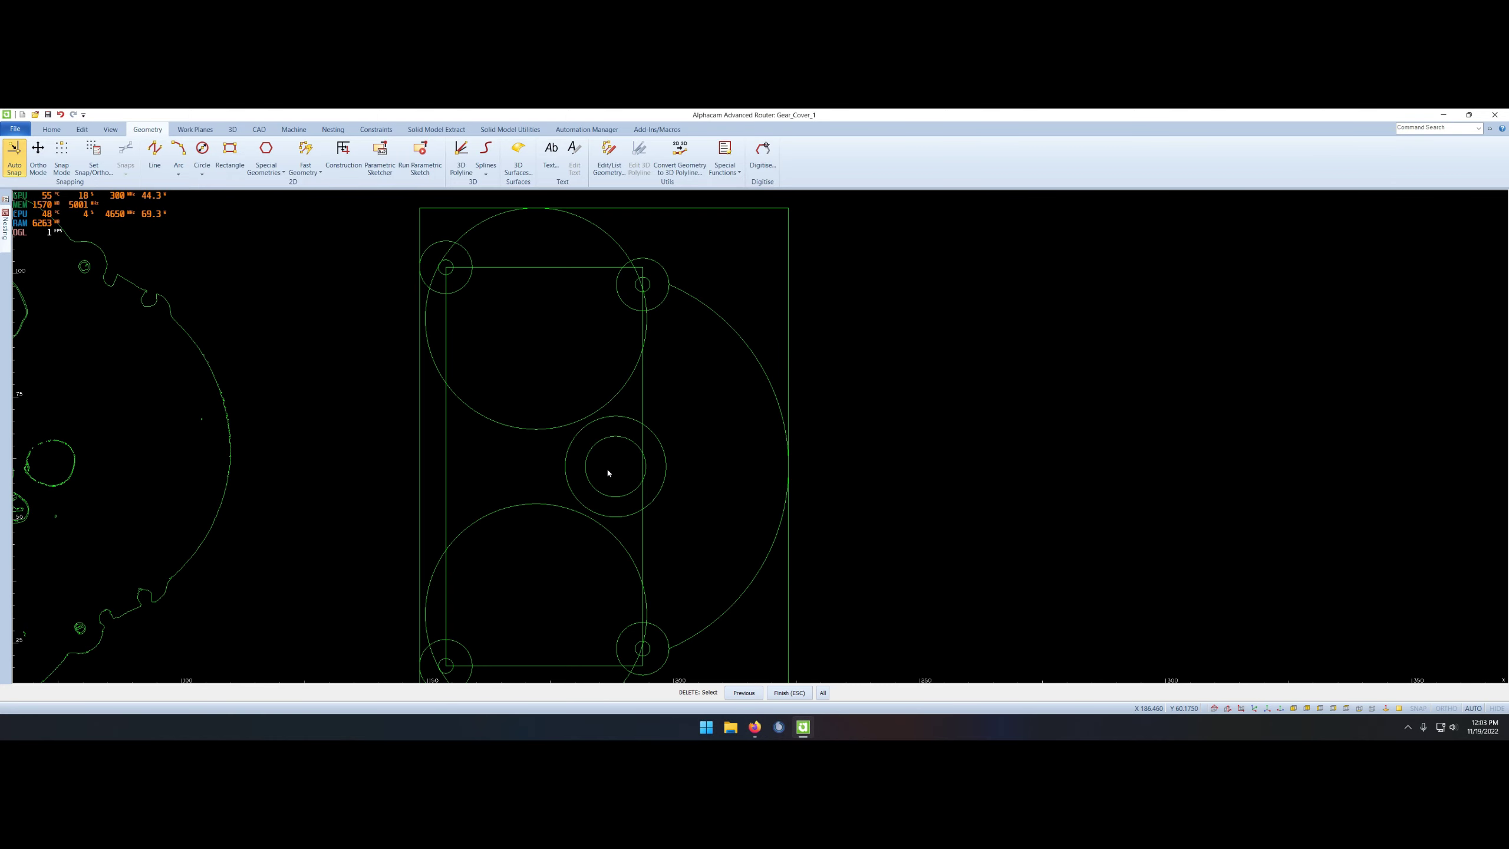
scroll(684, 470, down, 2)
scroll(725, 499, up, 1)
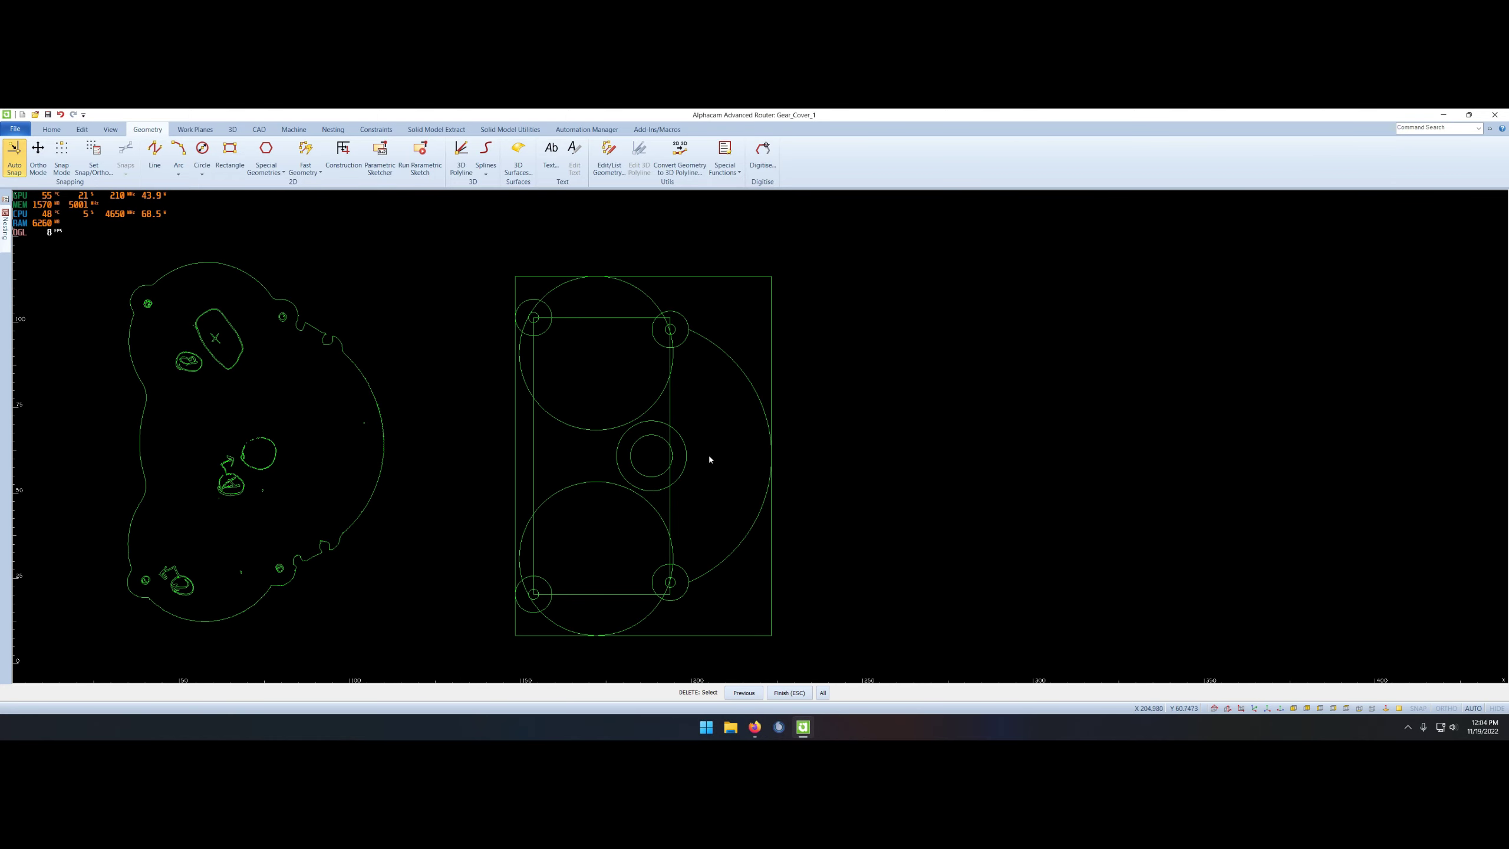
key(alt+Tab)
click(484, 471)
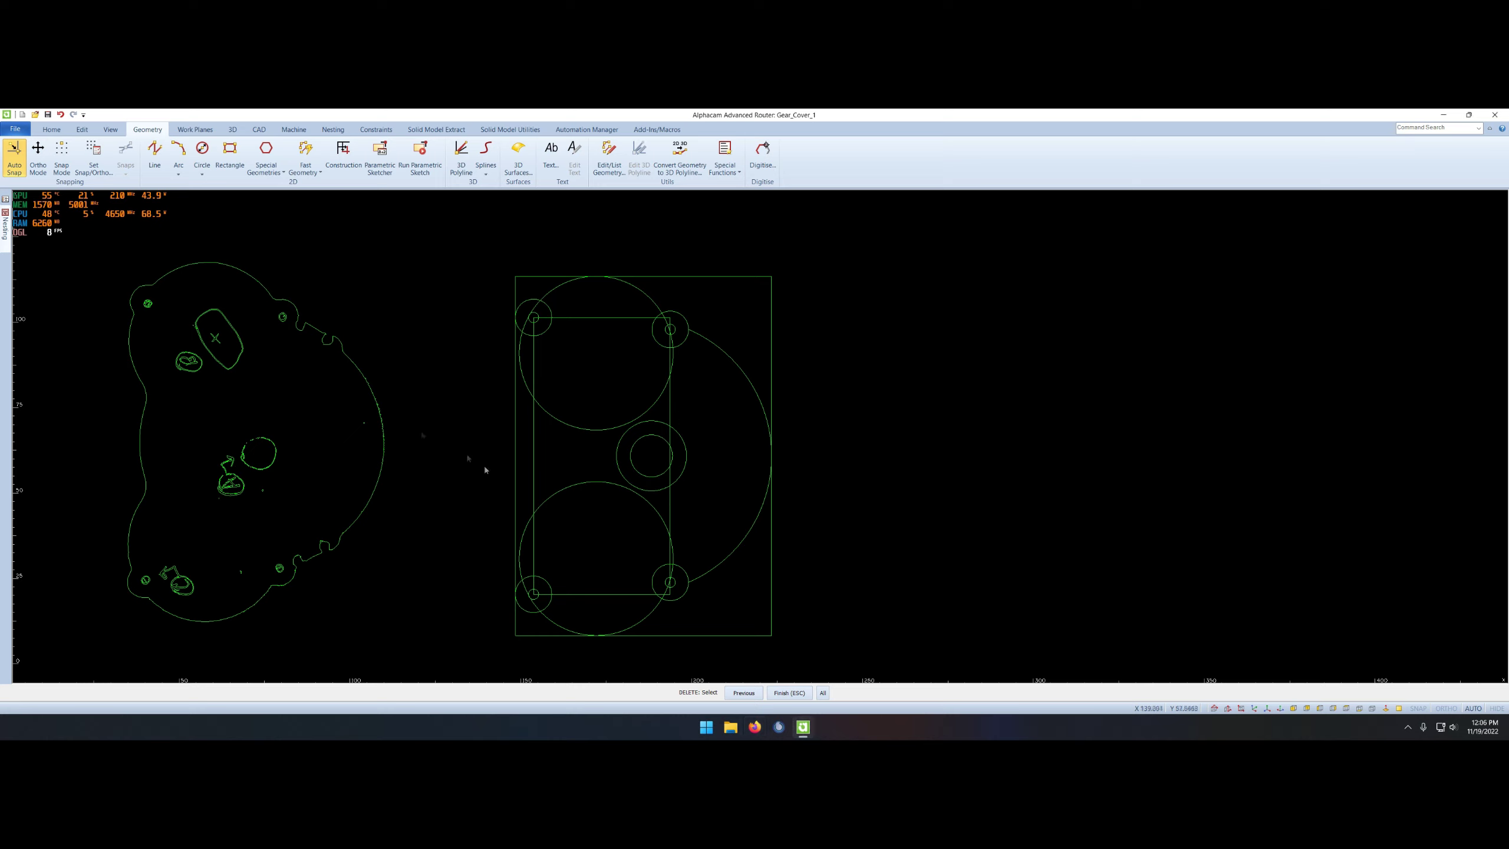
middle_click(909, 399)
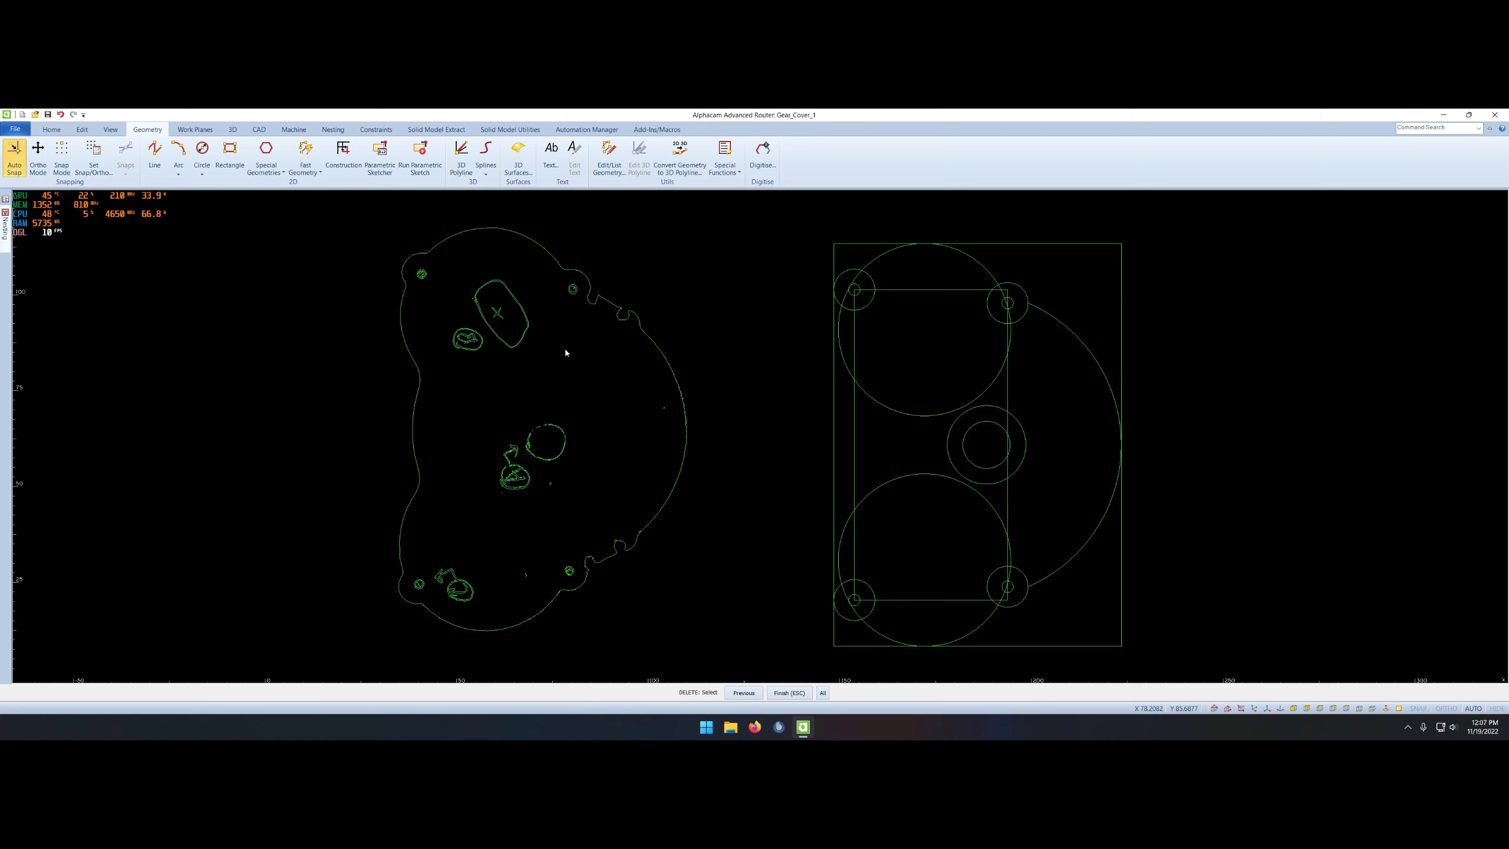
- Restore the small circle right of the outline, level with the lower-right bolt hole
scroll(1057, 616, up, 3)
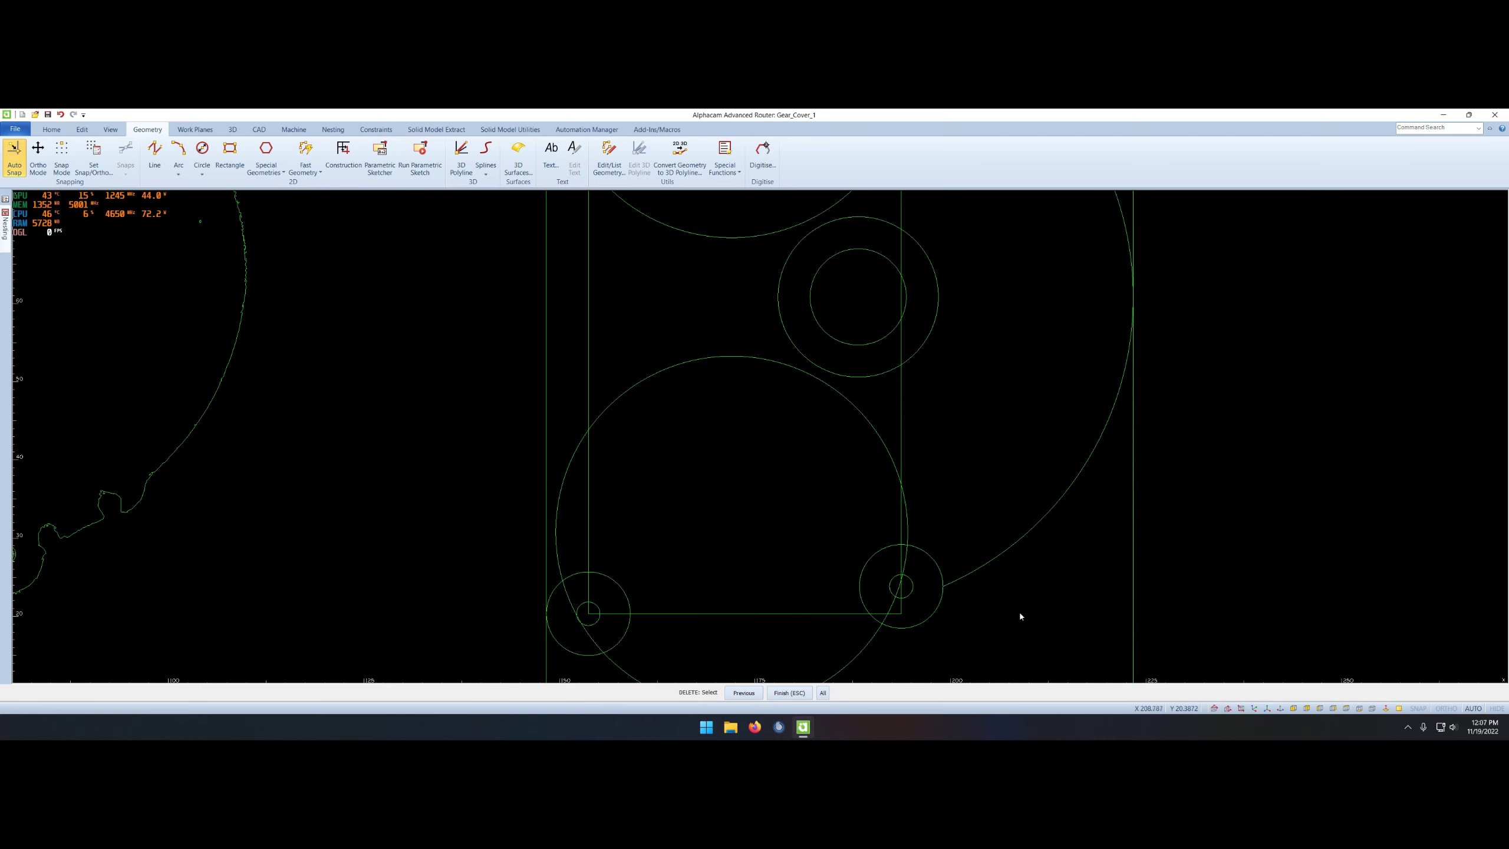
right_click(1013, 573)
key(Escape)
right_click(1365, 569)
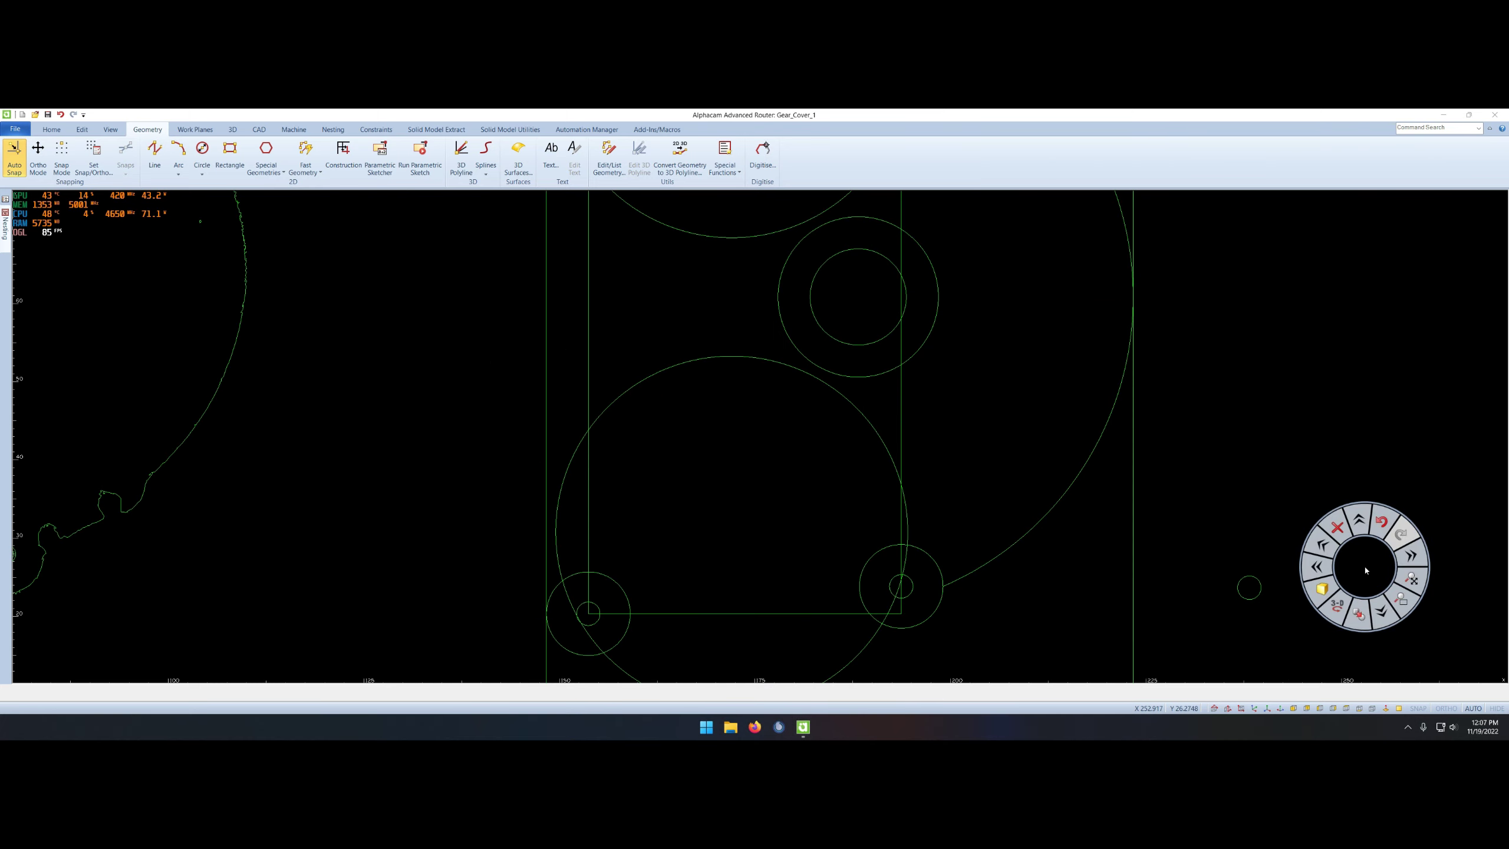
click(1365, 570)
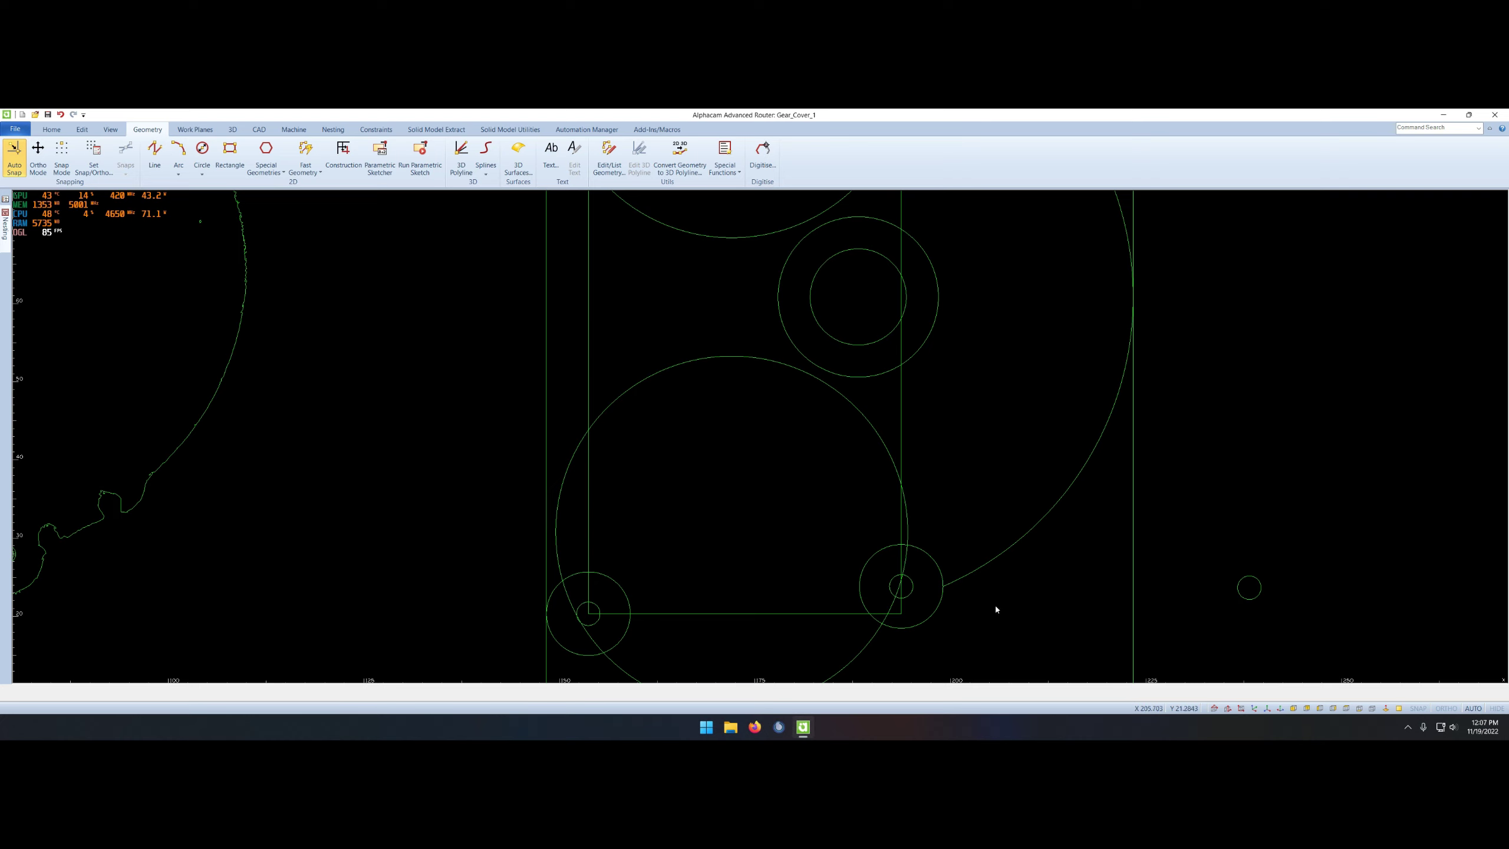
right_click(1051, 581)
click(1036, 604)
right_click(1032, 599)
scroll(946, 579, down, 3)
scroll(957, 570, up, 3)
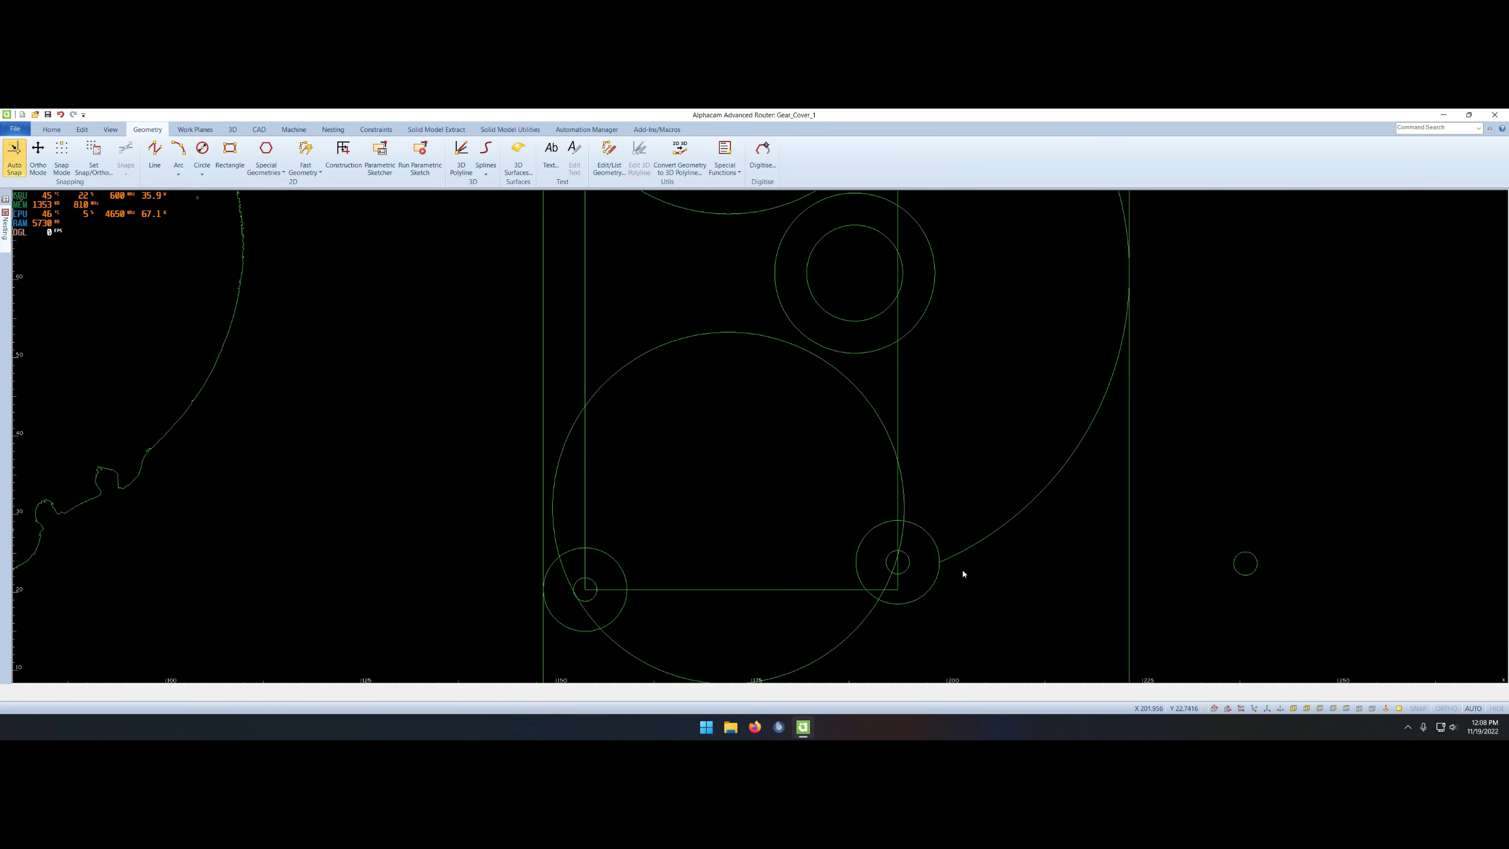
- Select the small circle with the Move command
right_click(1059, 570)
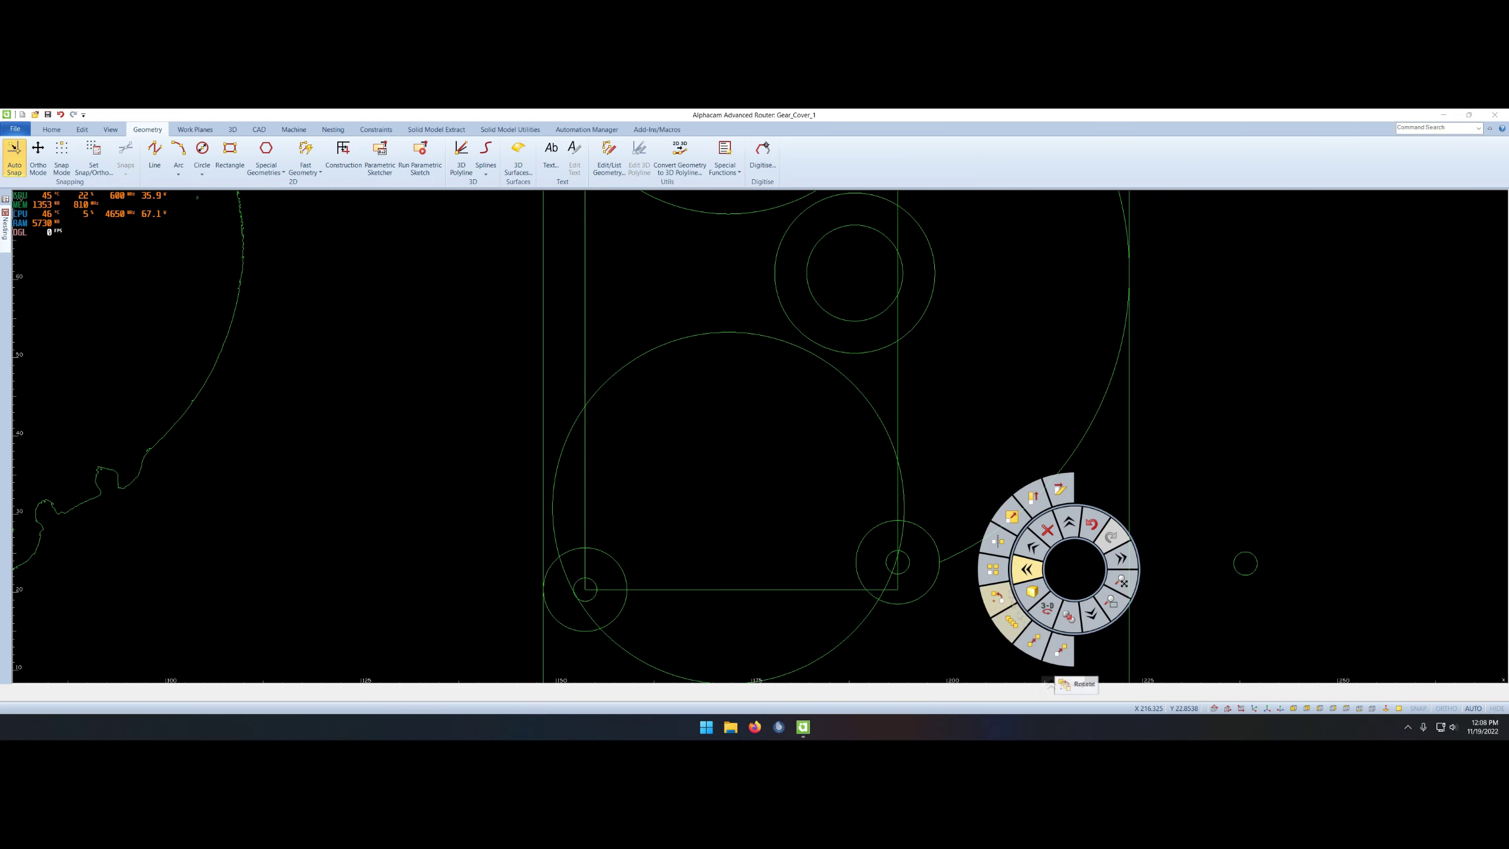
click(1063, 657)
key(Escape)
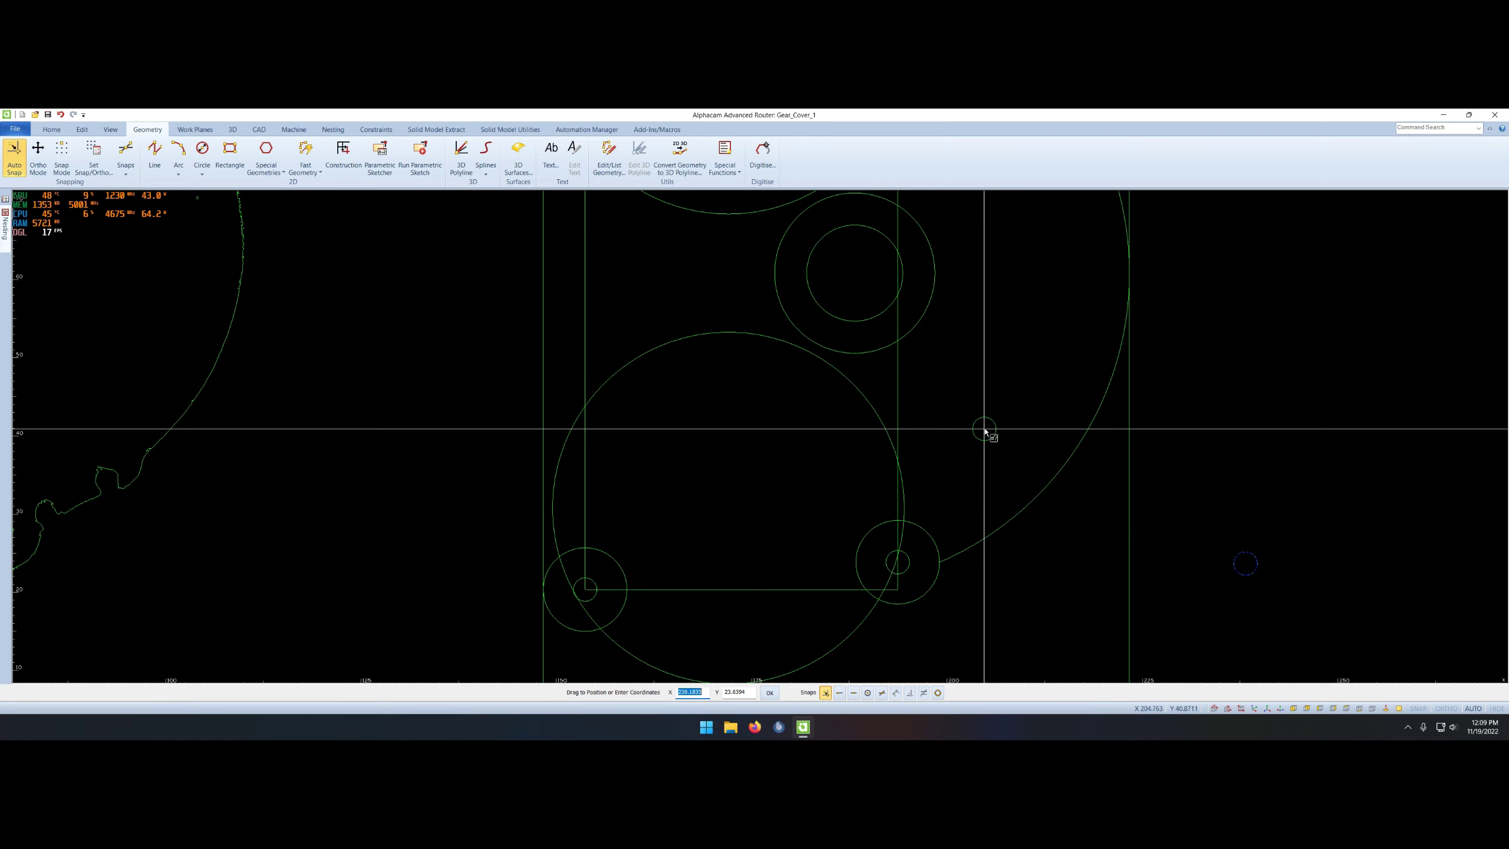
scroll(984, 428, down, 2)
- Finish moving the small circle, then join the two left circles with a tangent arc
key(Return)
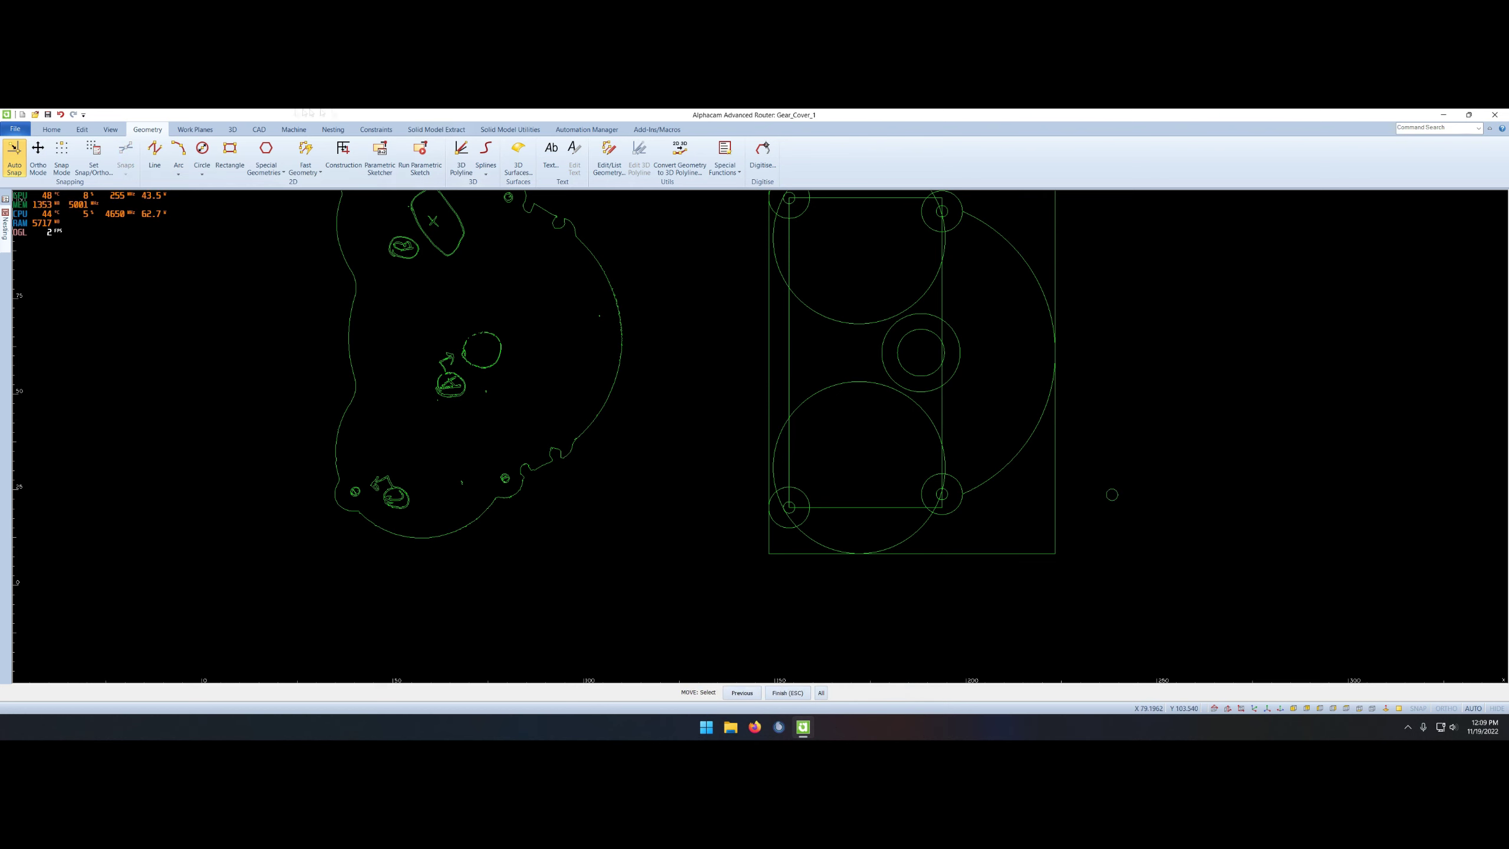
click(178, 151)
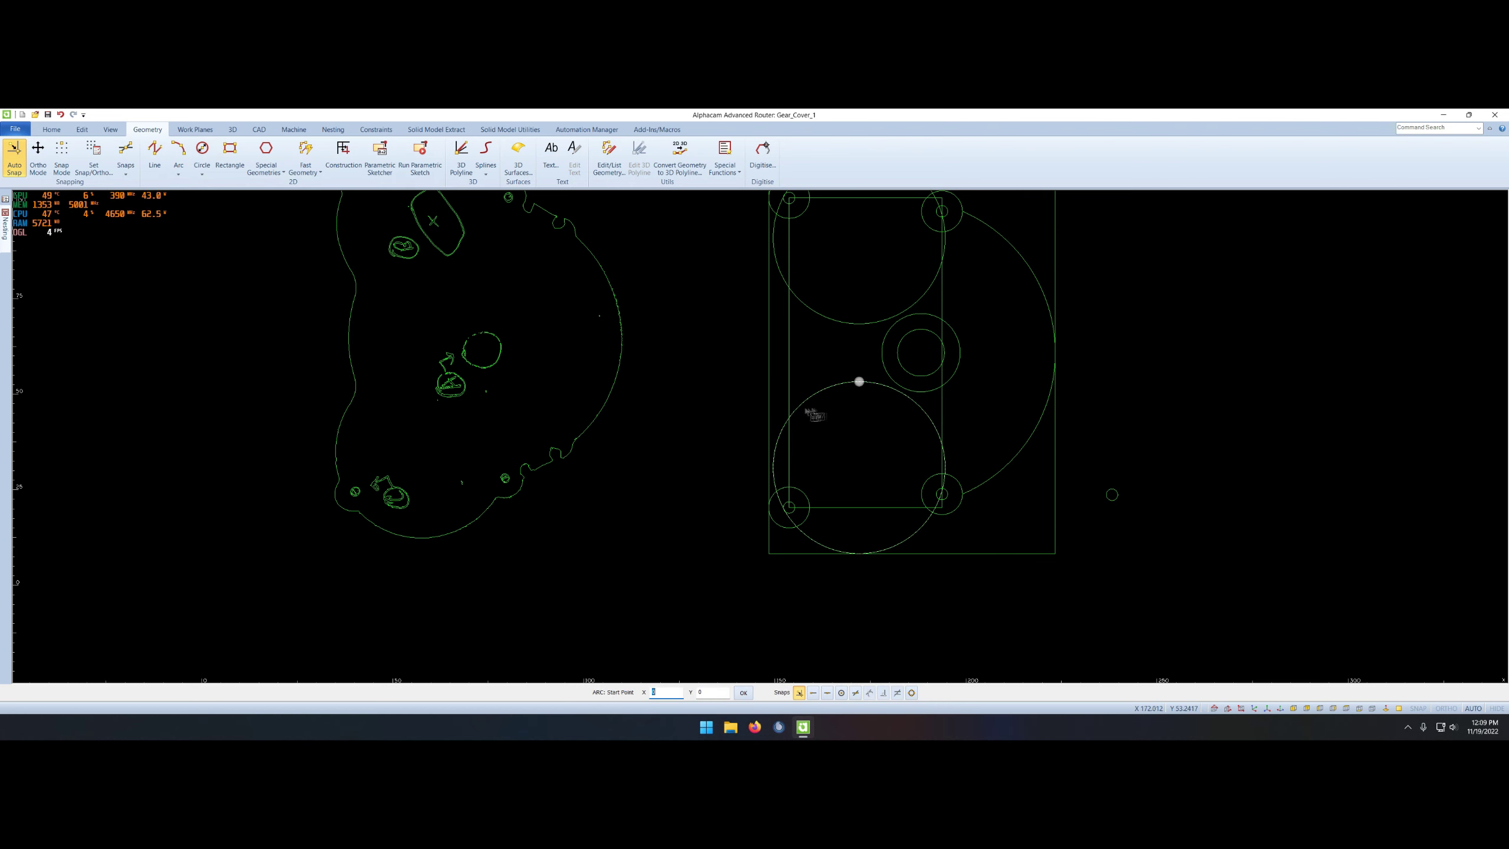
click(795, 417)
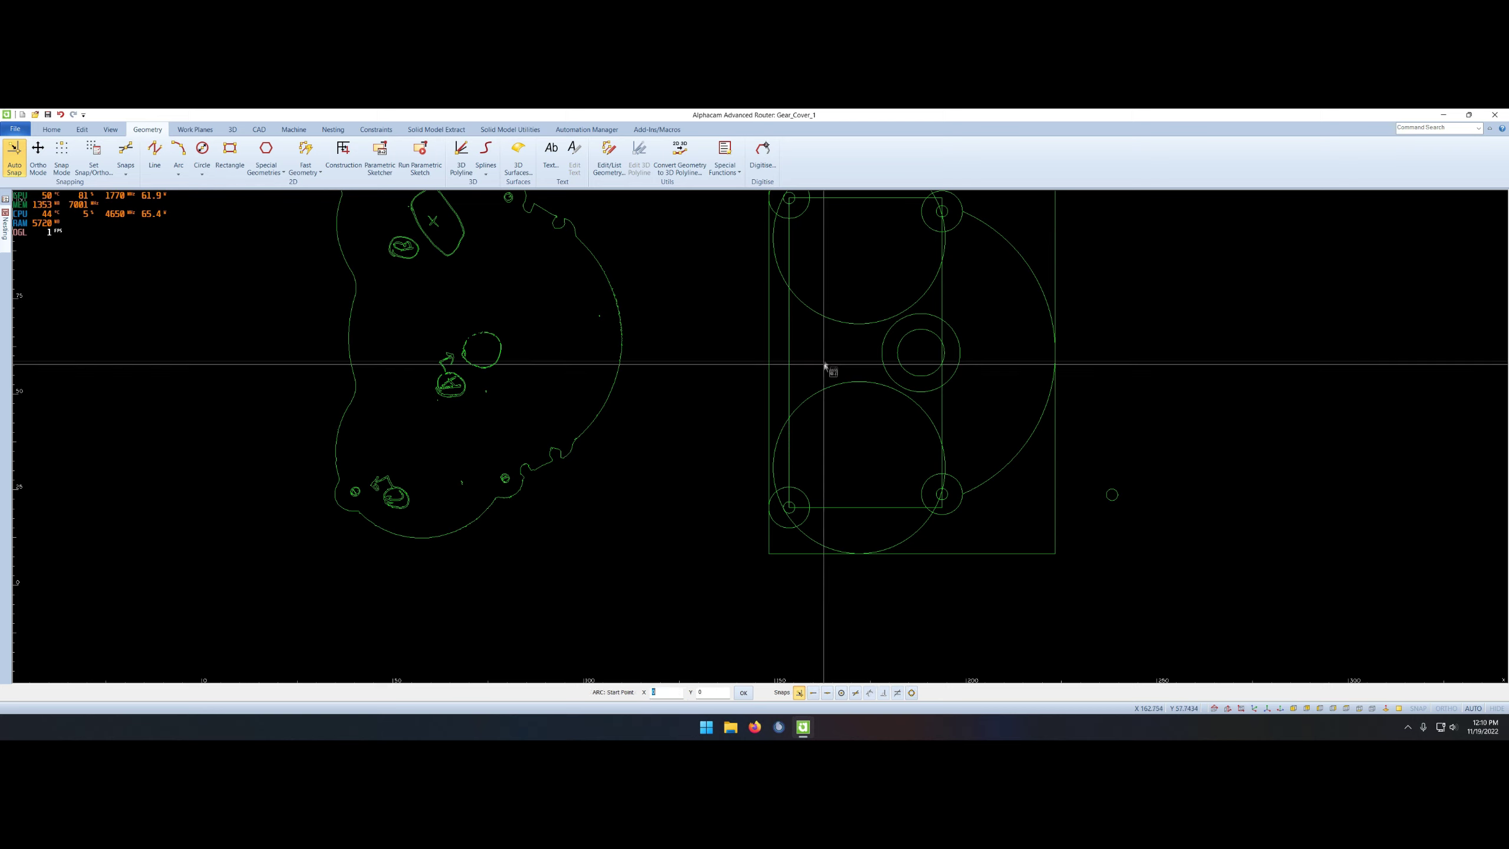
click(155, 156)
click(176, 169)
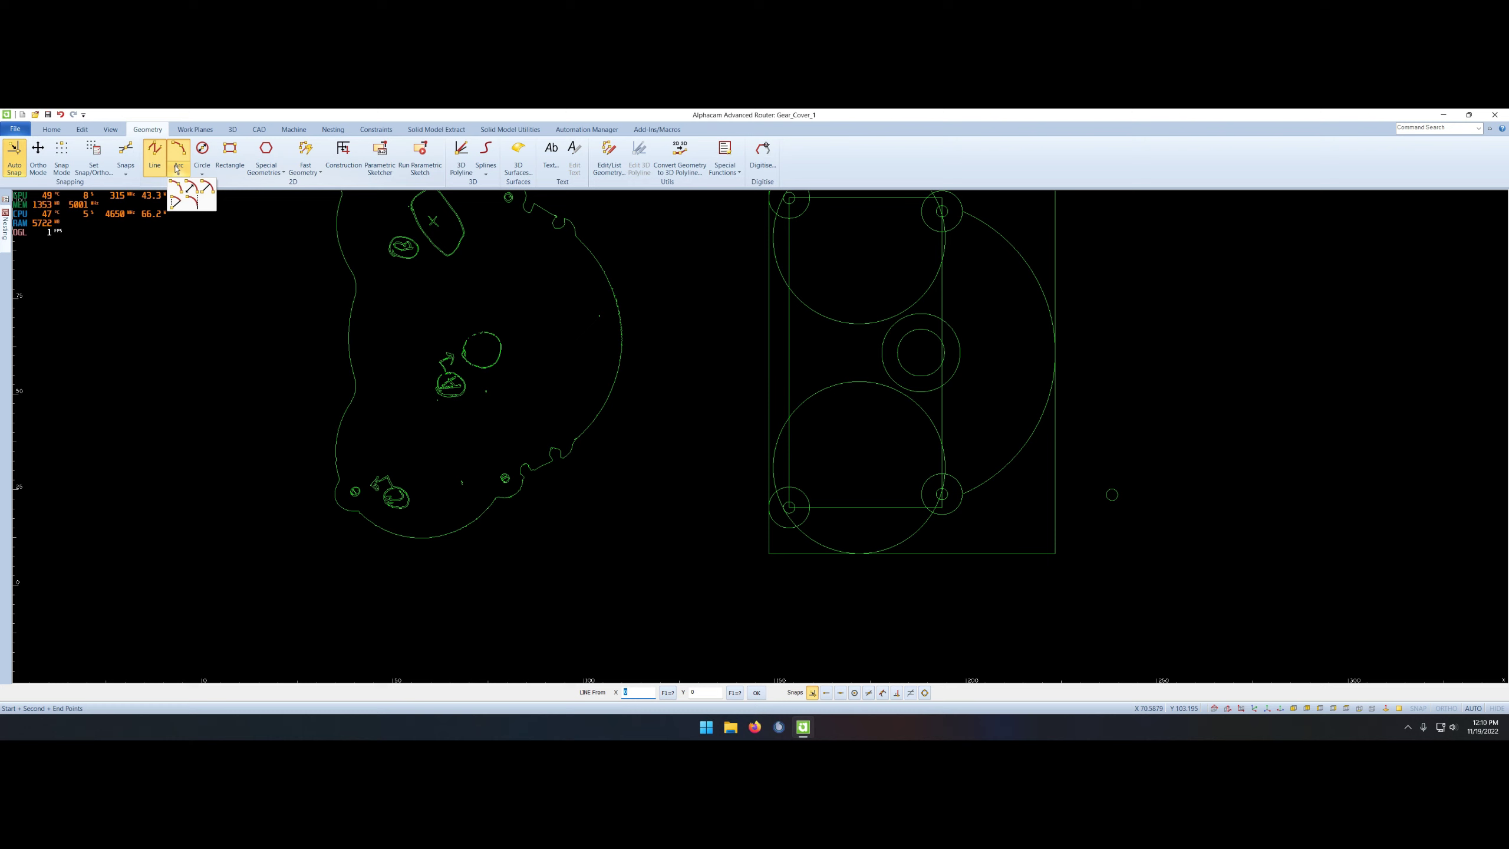
click(207, 187)
click(790, 410)
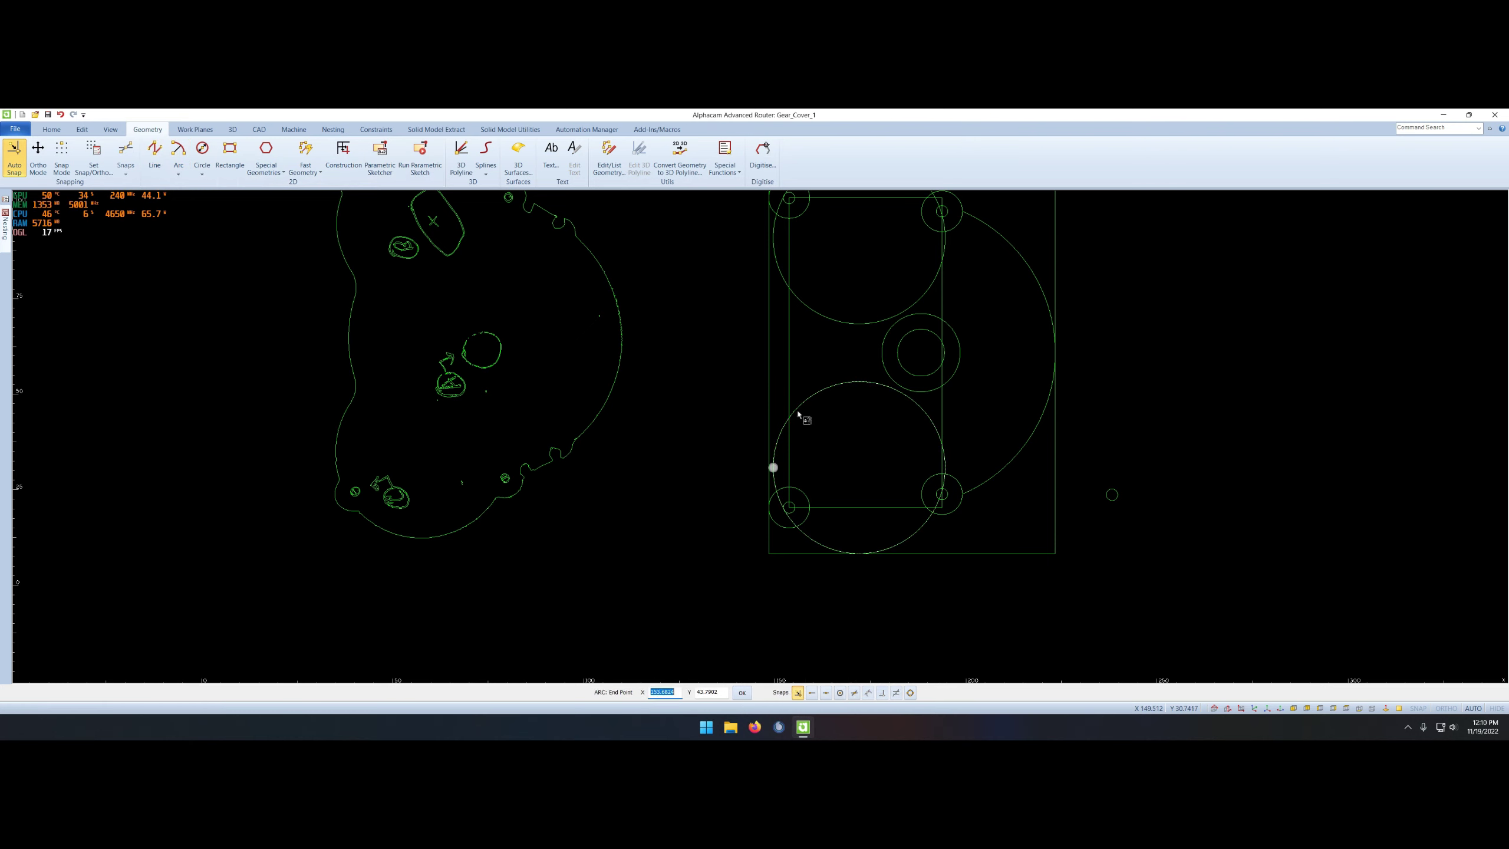
click(859, 321)
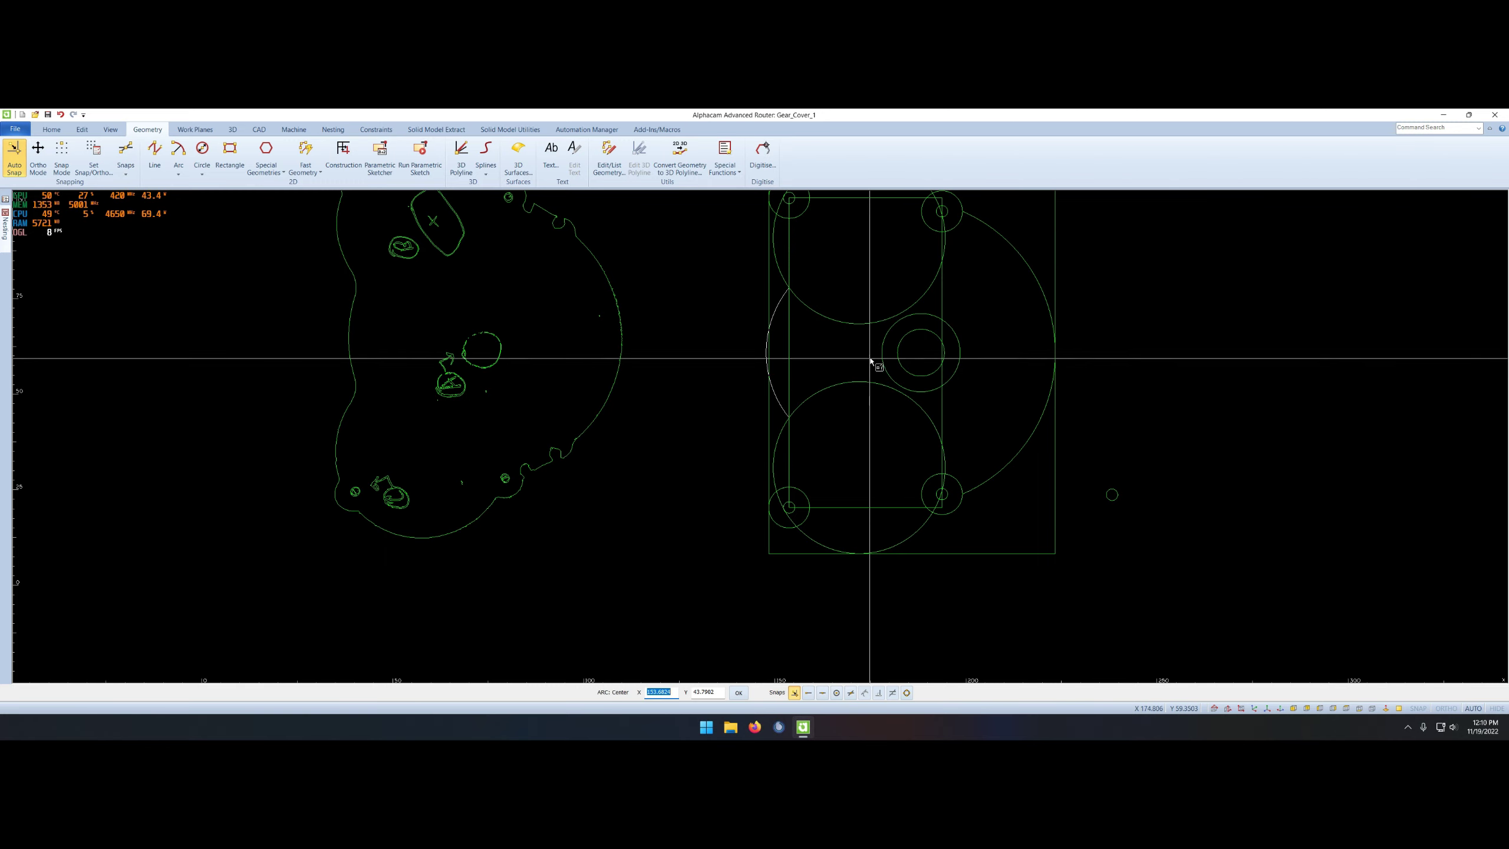
click(843, 360)
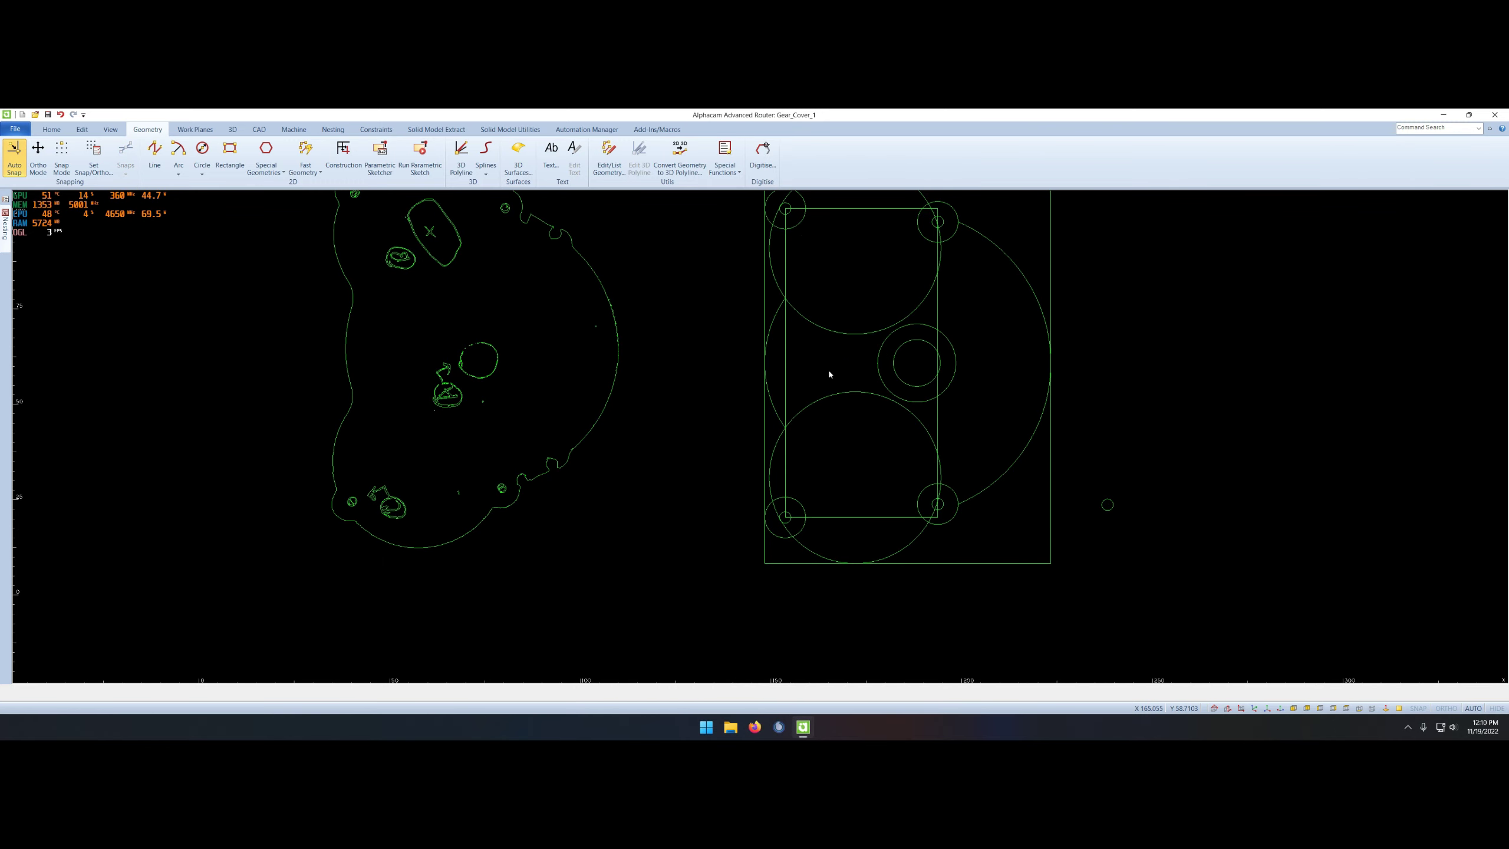
- Draw an arc along the rectangle's left edge centred on the central boss
click(178, 153)
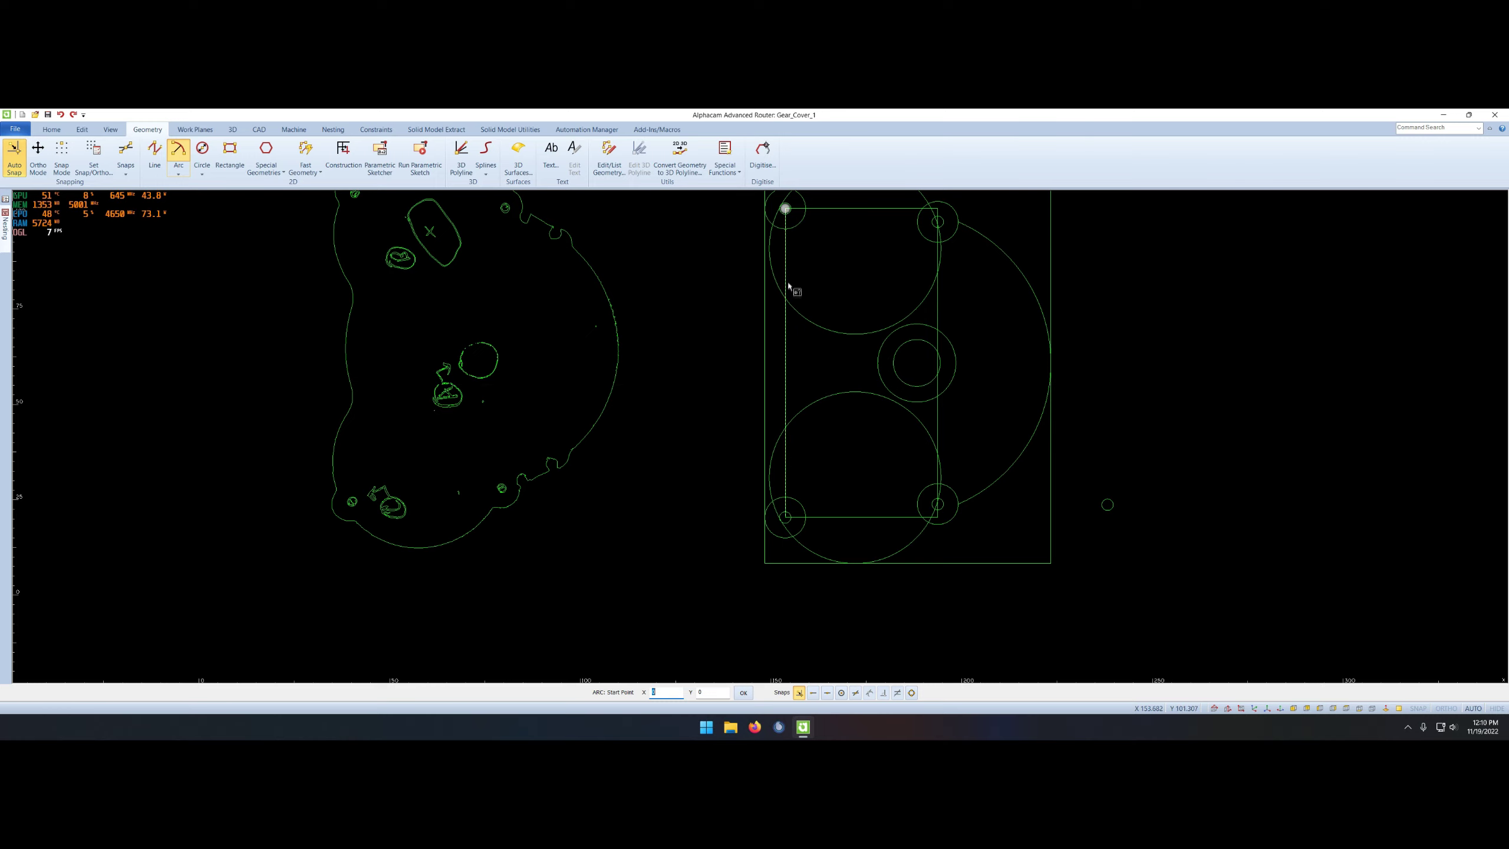
click(785, 419)
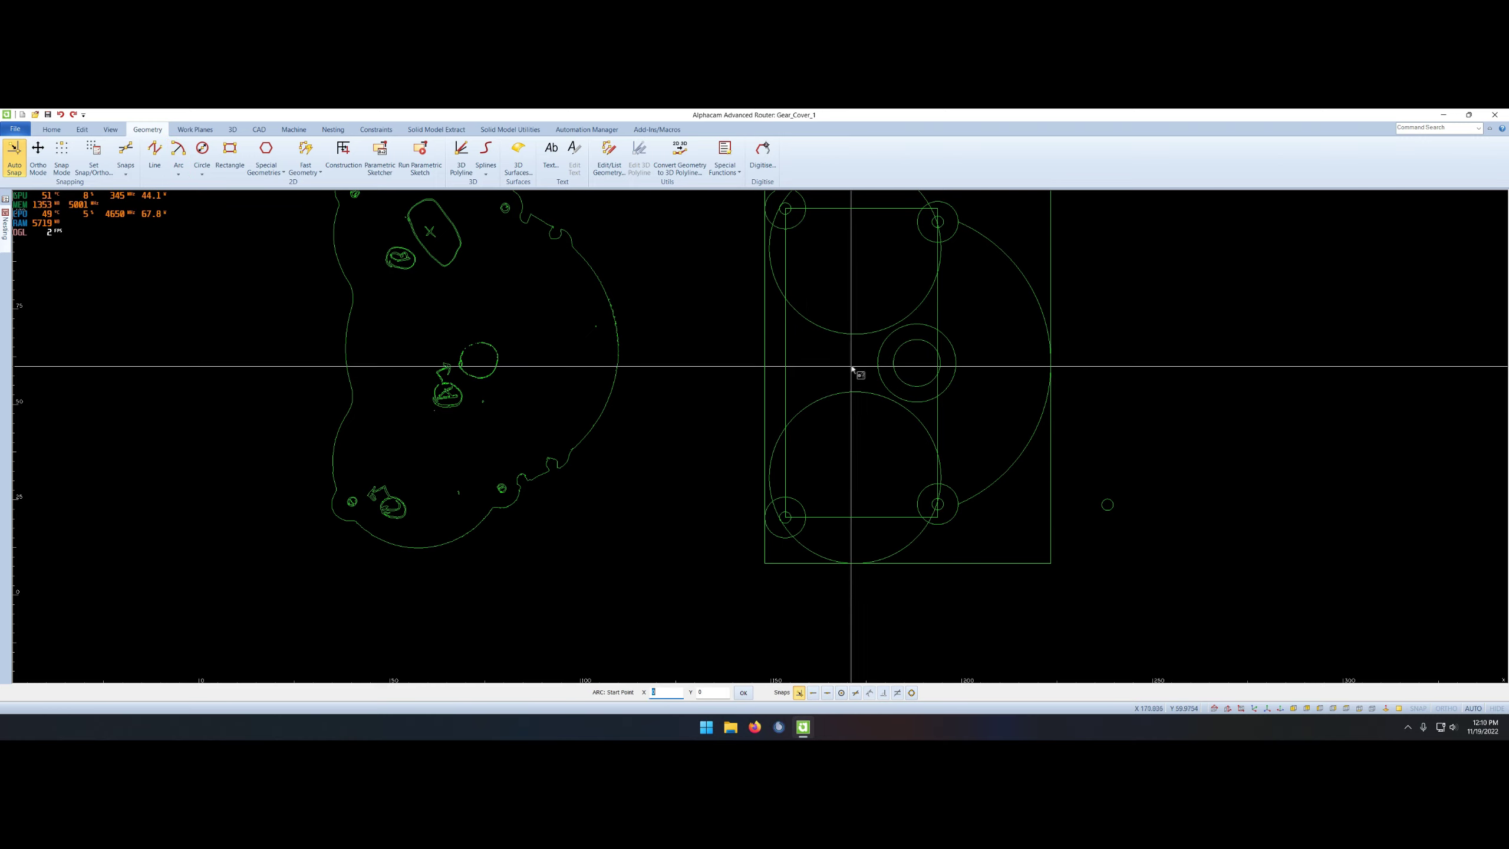
click(786, 298)
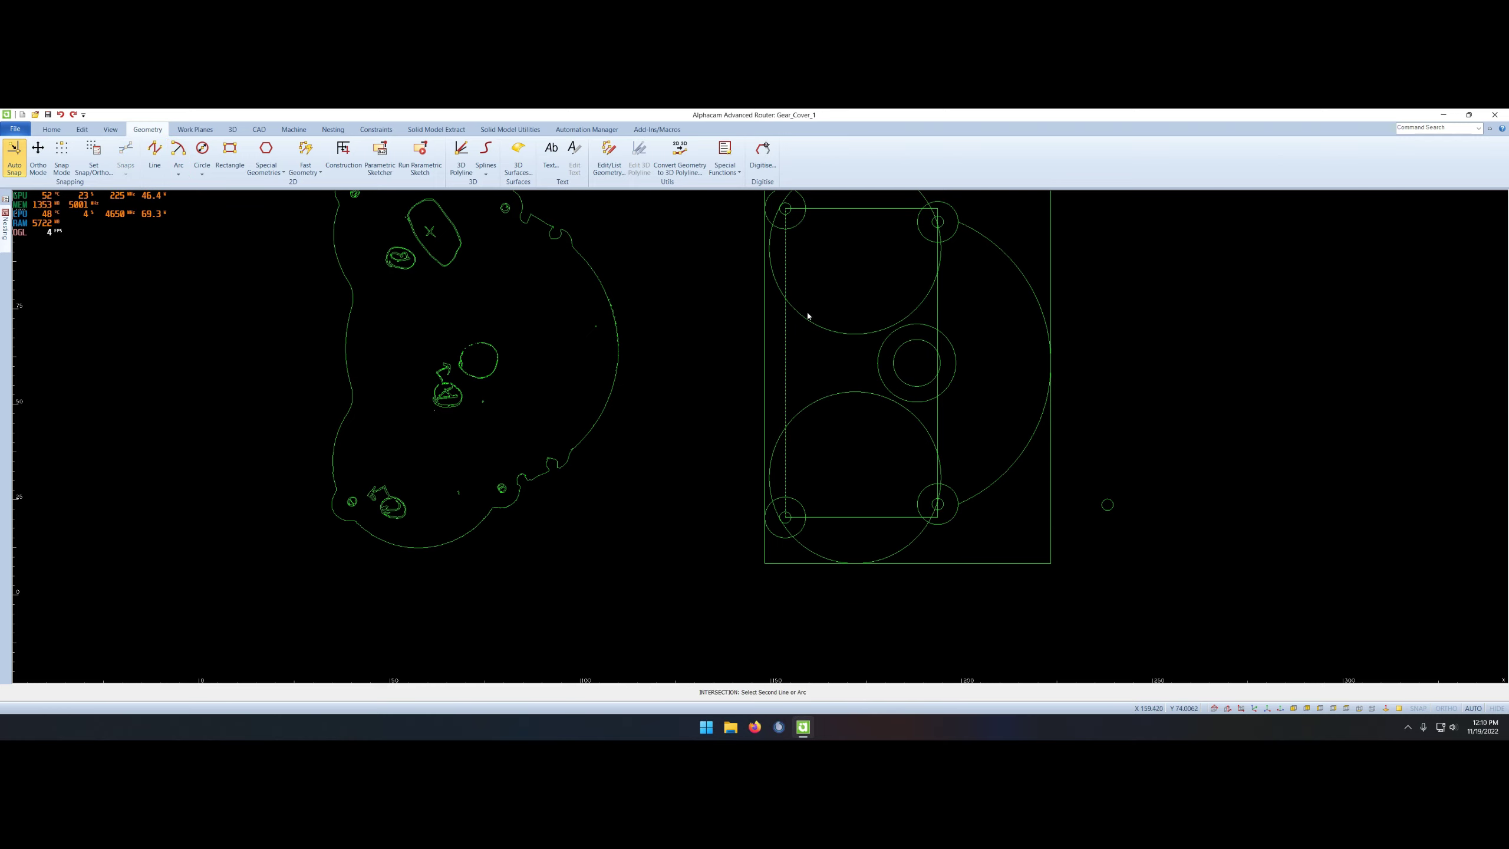
click(917, 362)
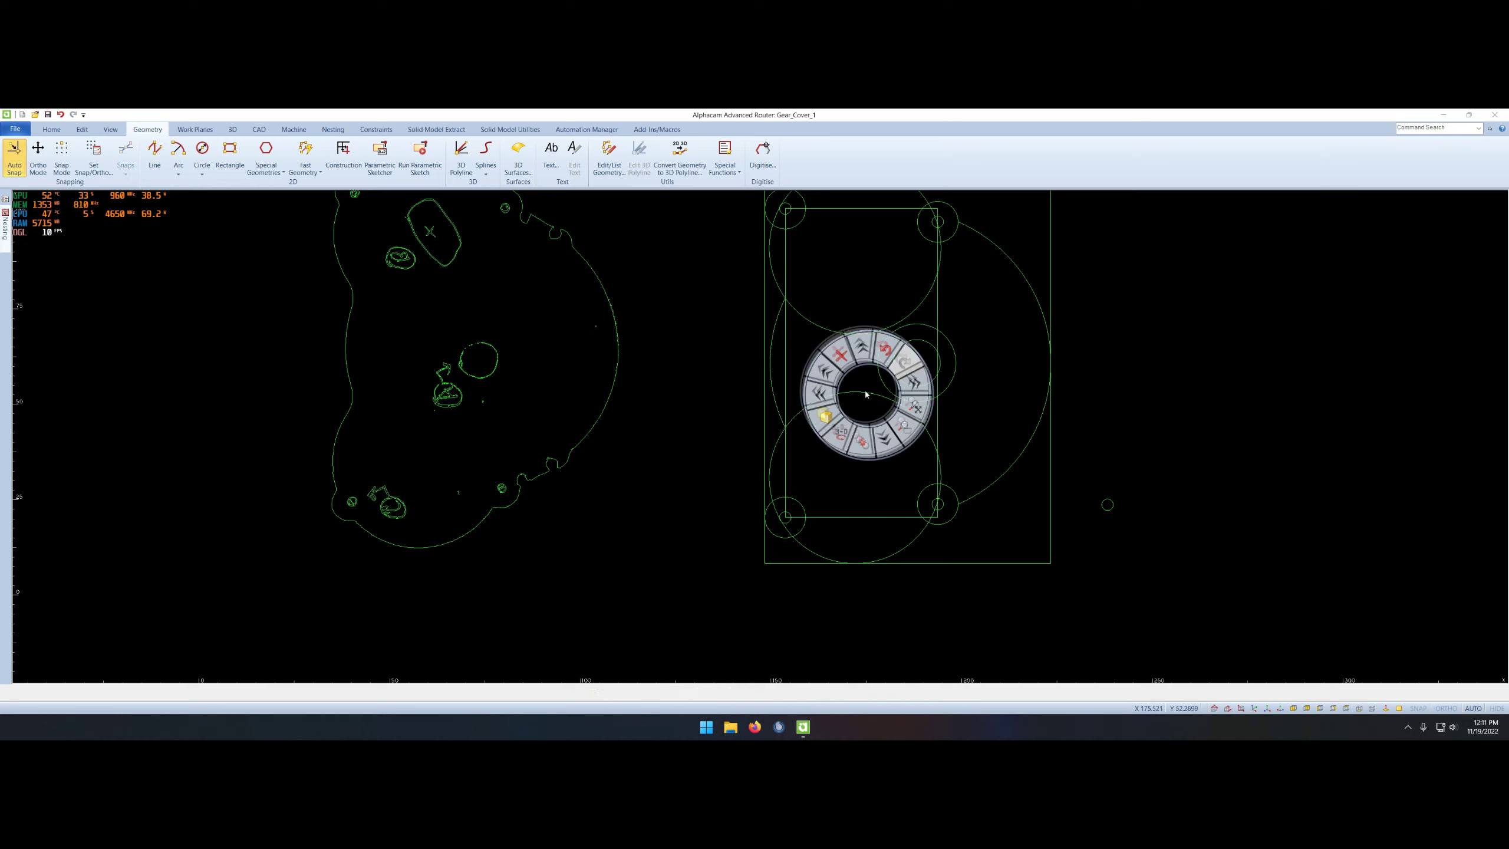
- Start a second arc from the left edge with its centre on the boss
right_click(866, 392)
click(838, 381)
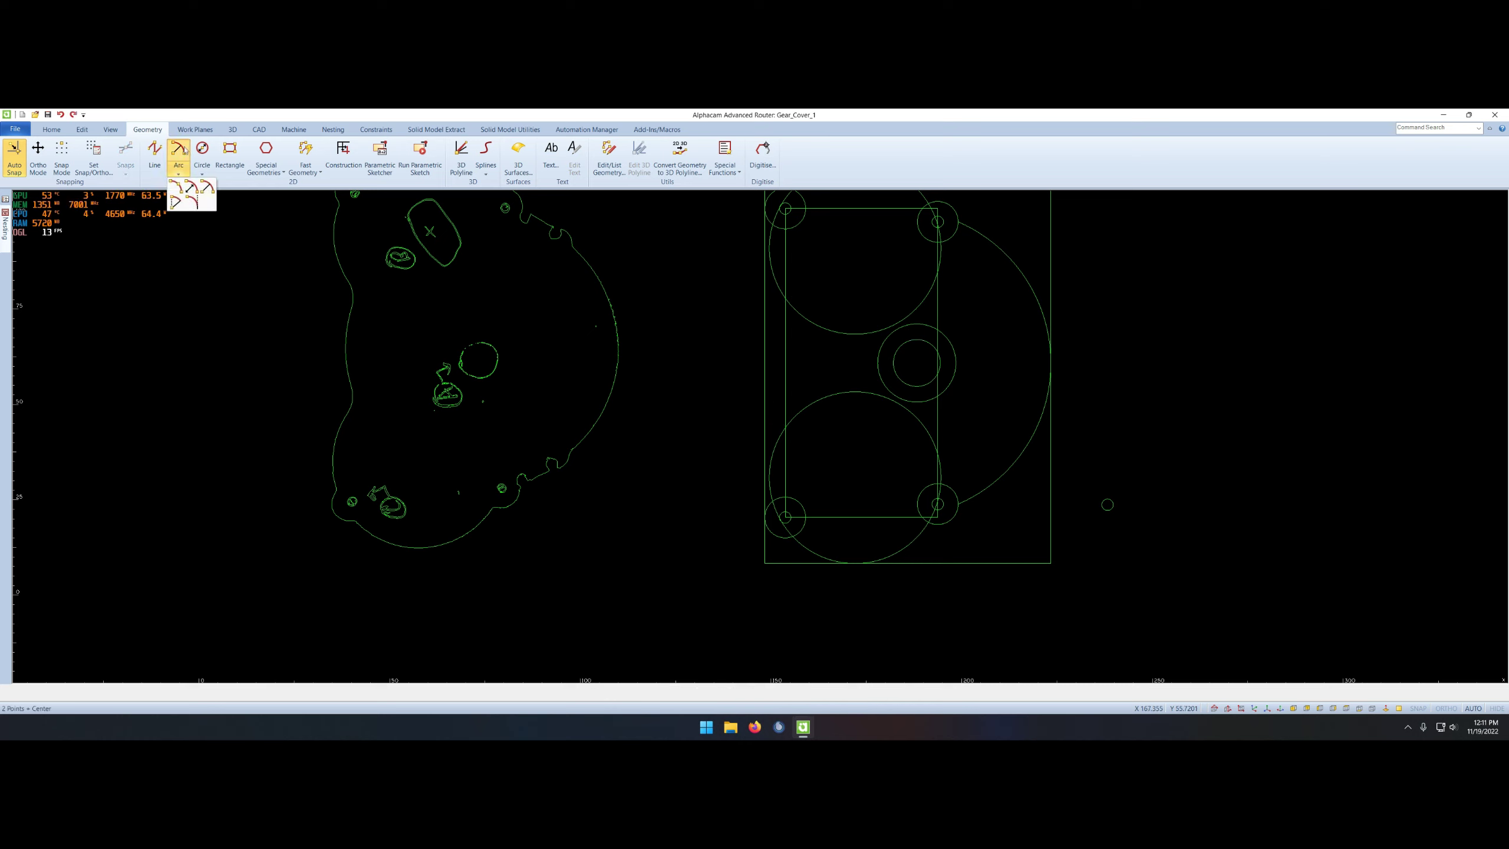
click(787, 427)
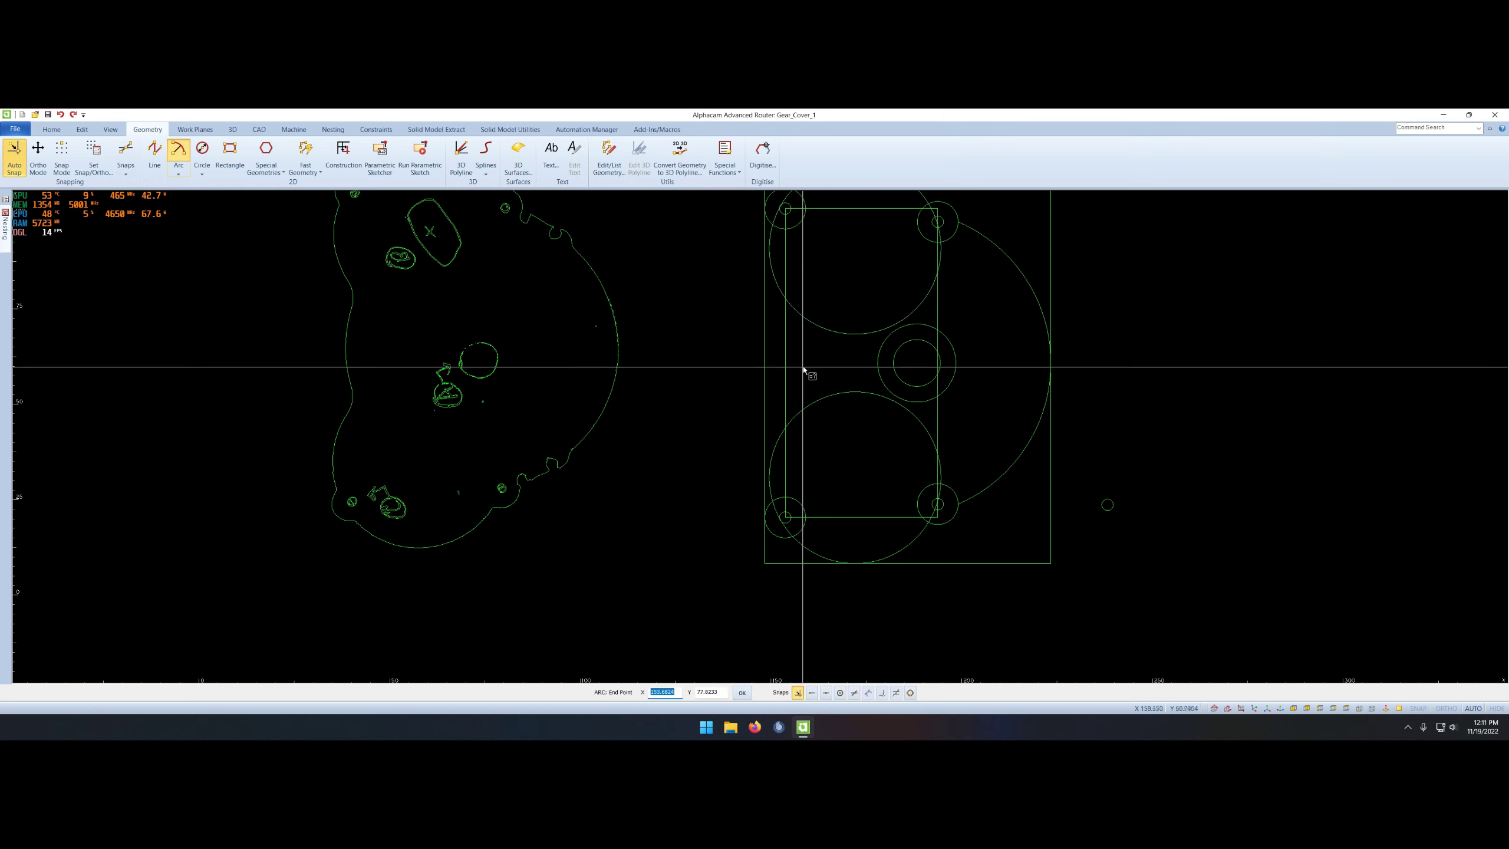
click(945, 365)
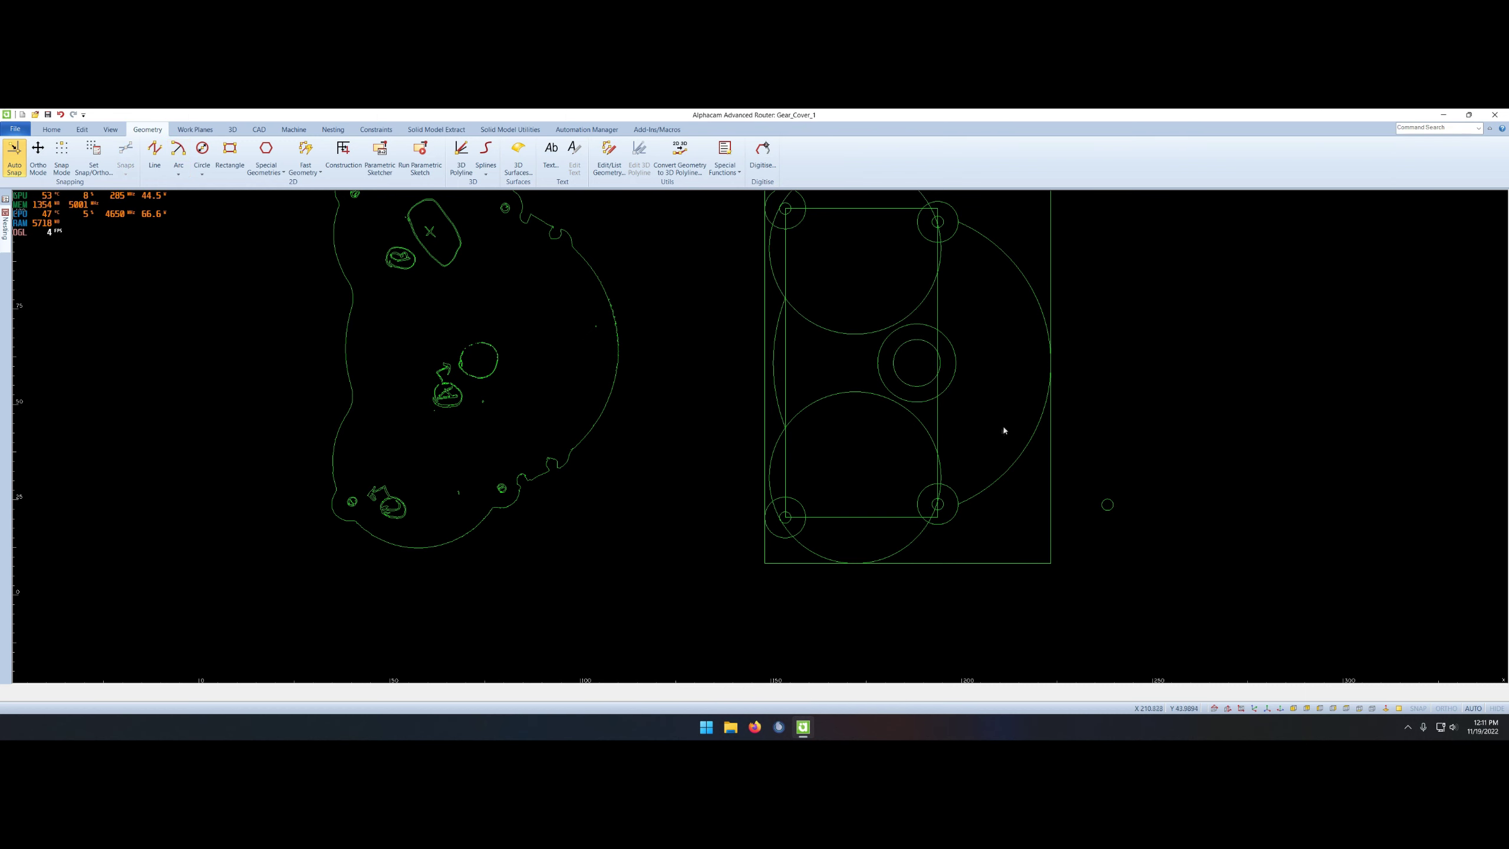
right_click(315, 208)
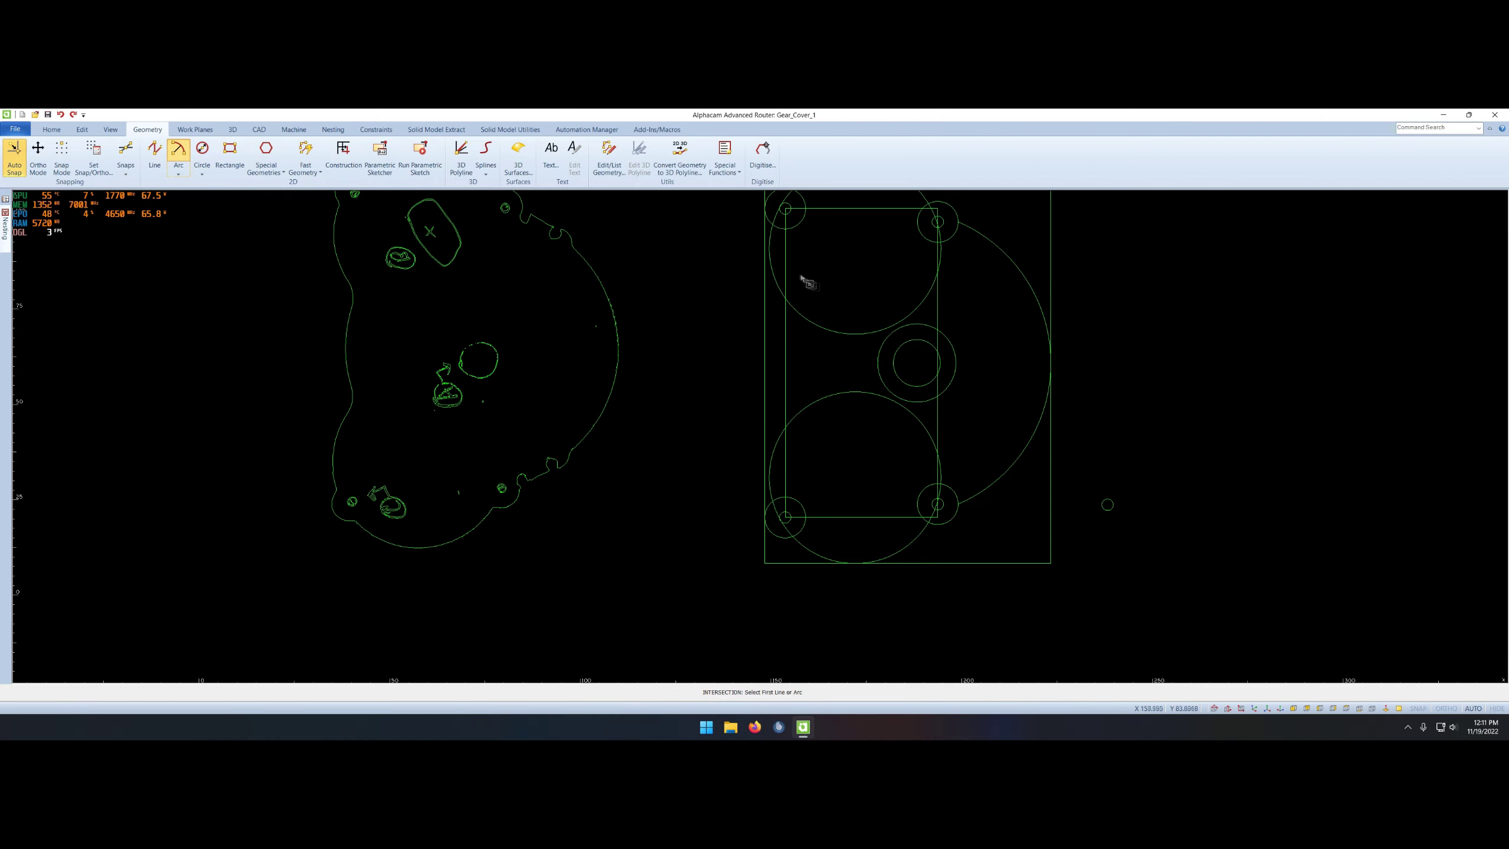
- Cancel the arc command and window-select the whole right-hand drawing as Trim cutting geometry
right_click(1039, 378)
right_click(991, 422)
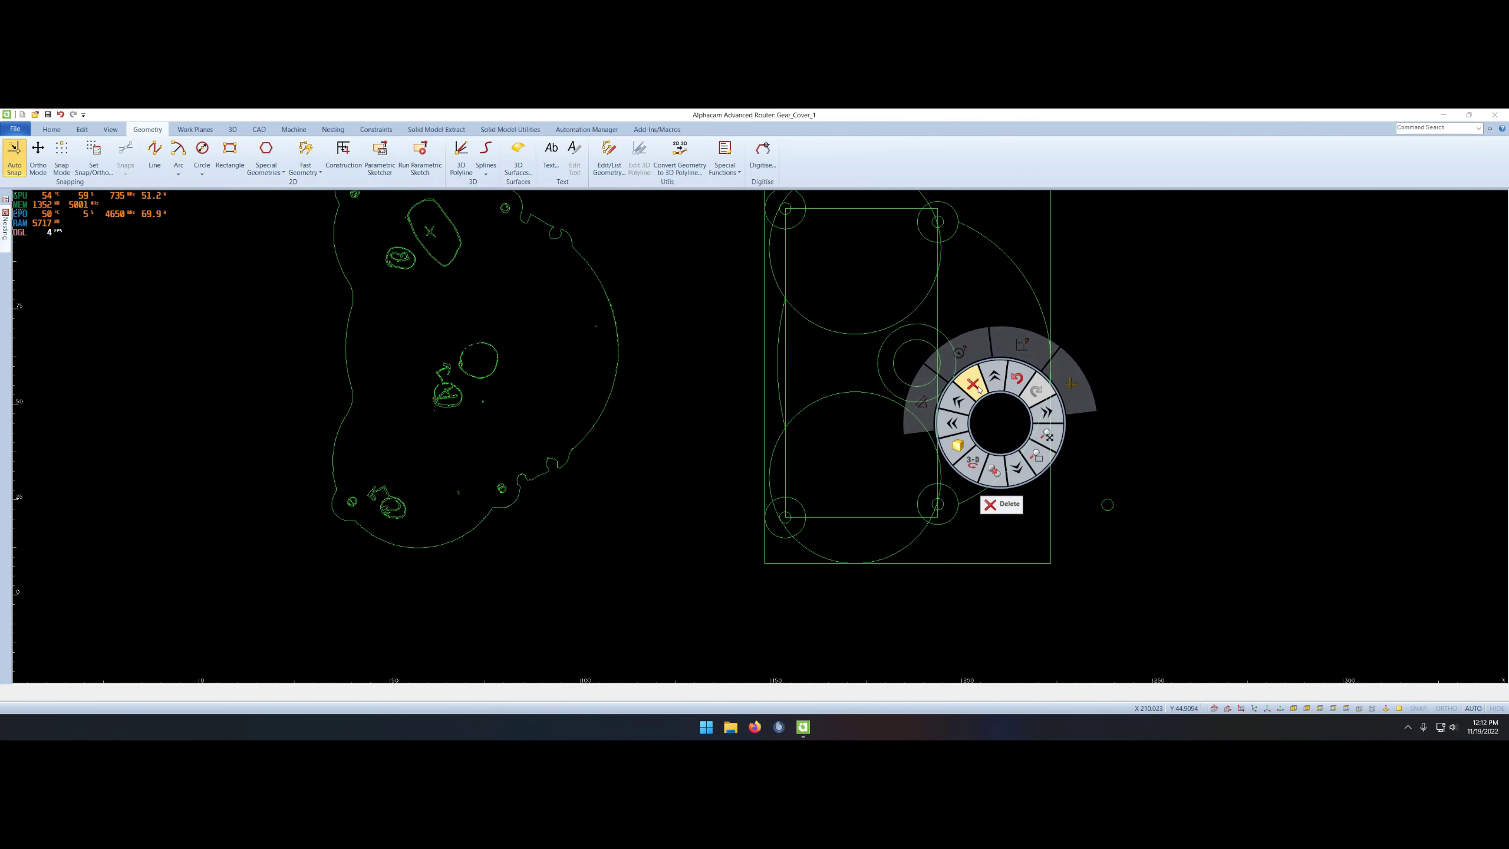
middle_drag(1004, 309, 1003, 338)
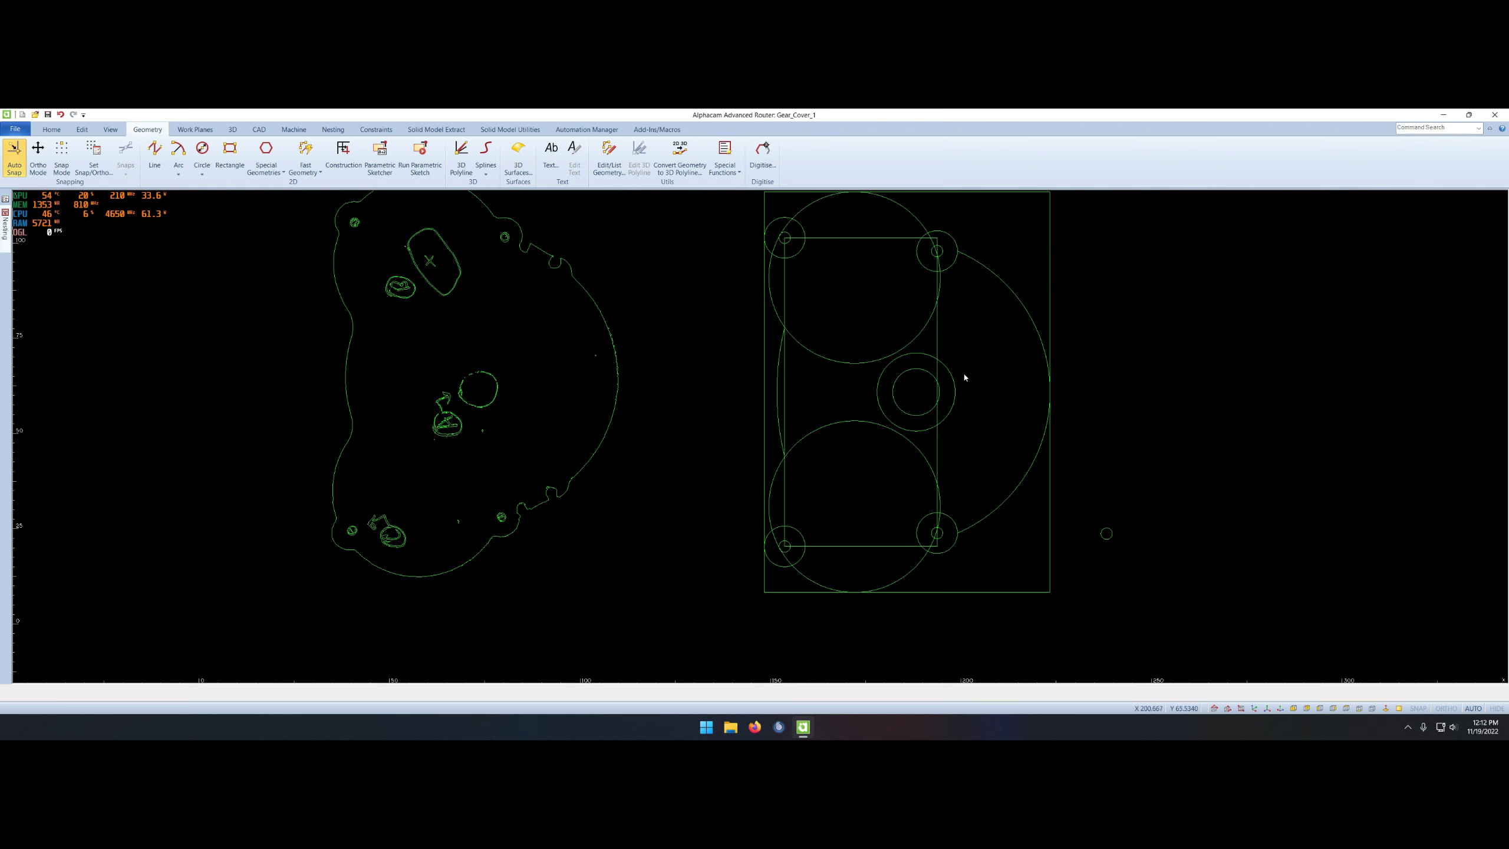
right_drag(977, 392, 961, 381)
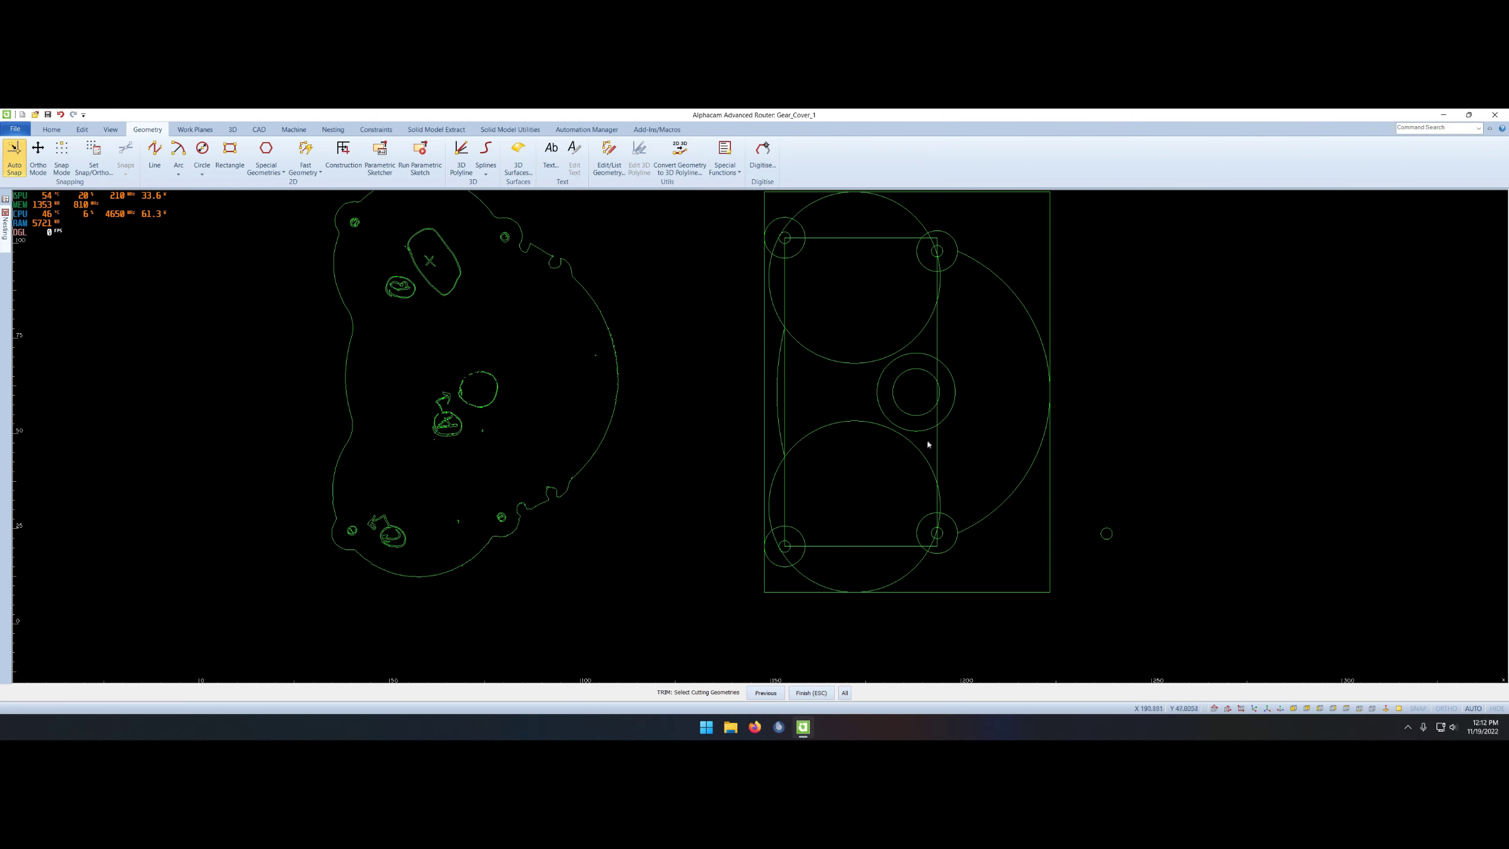
middle_drag(961, 382, 897, 434)
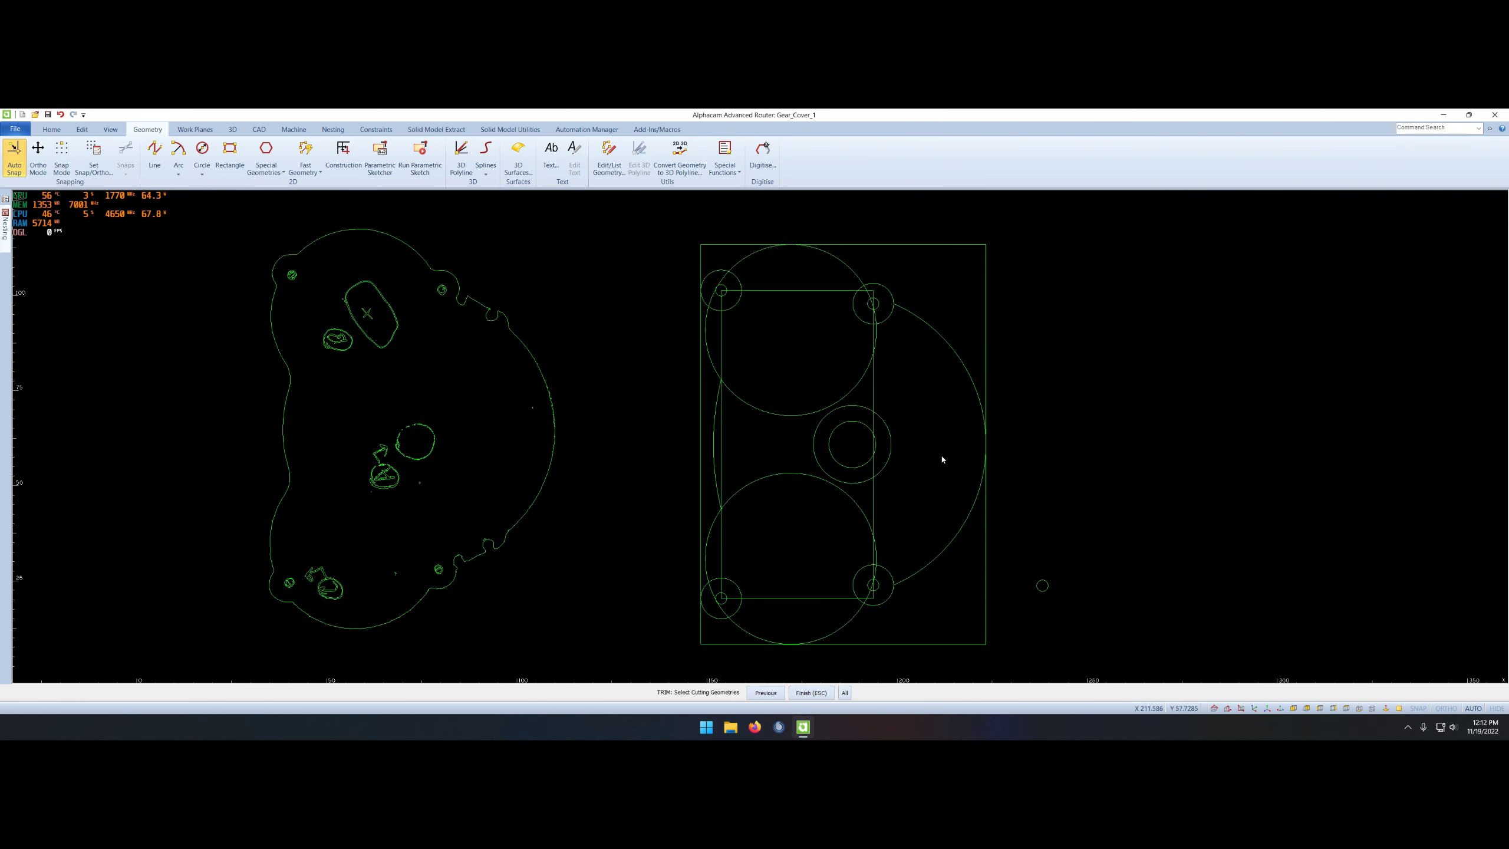
drag(653, 221, 1007, 672)
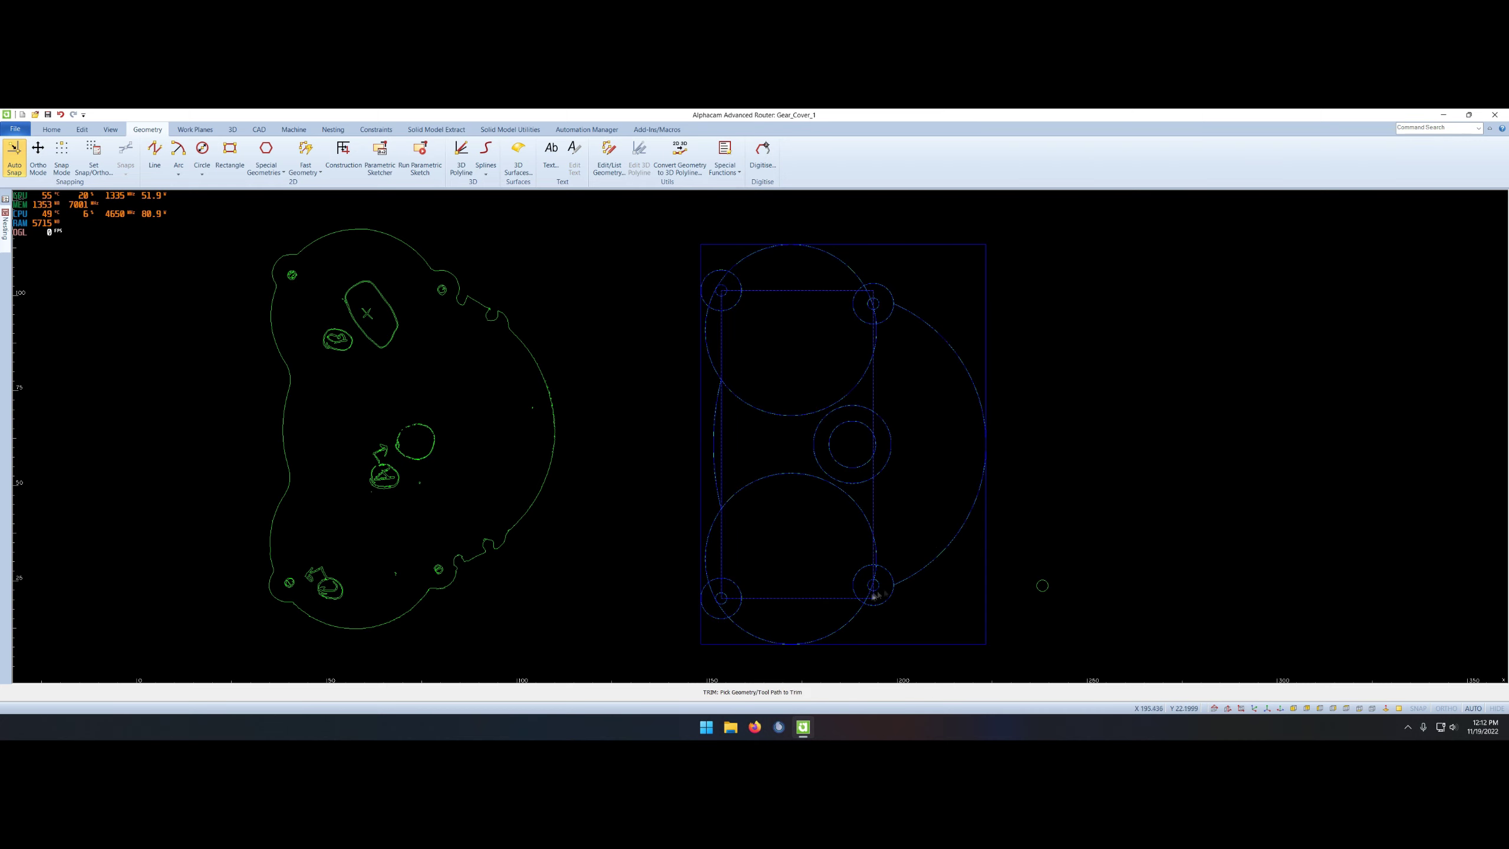
right_click(767, 439)
right_drag(775, 442, 753, 610)
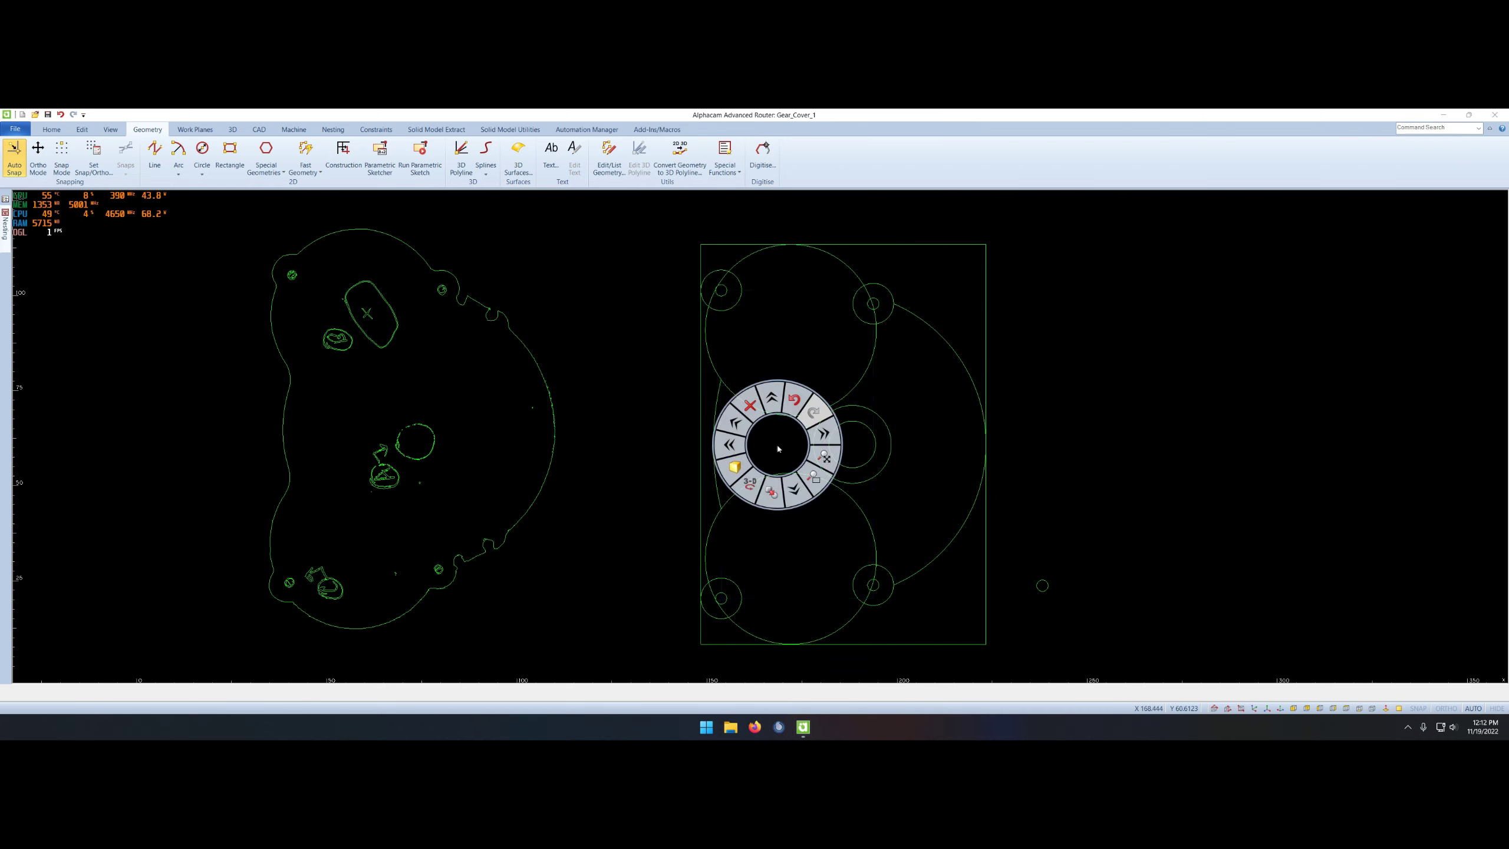
drag(667, 218, 1013, 671)
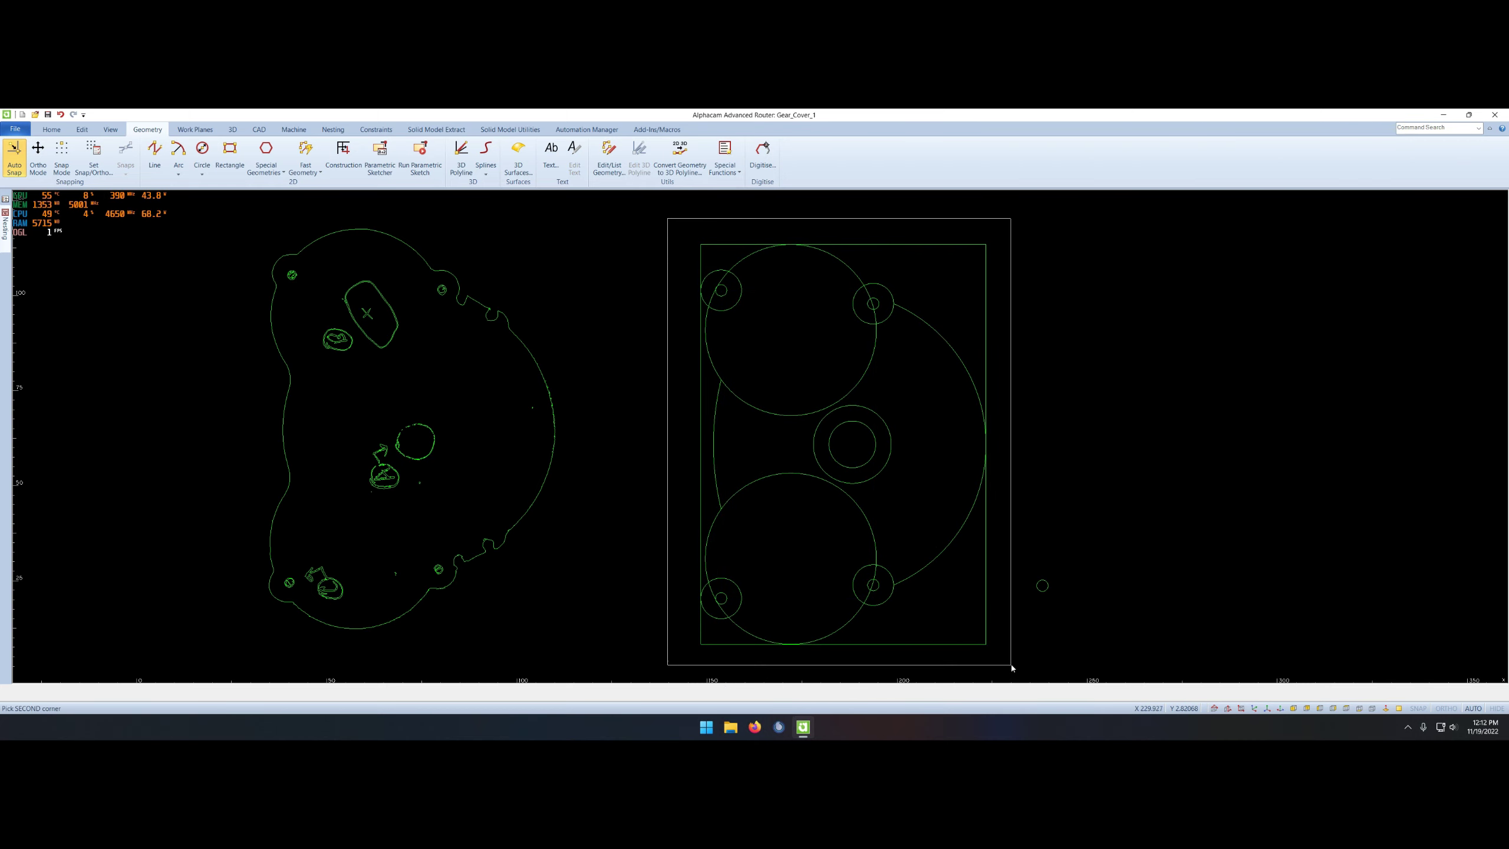
- Trim the excess segments near the lower bolt holes and the inner arc around the upper hole
click(891, 575)
click(865, 600)
scroll(814, 591, up, 2)
click(702, 619)
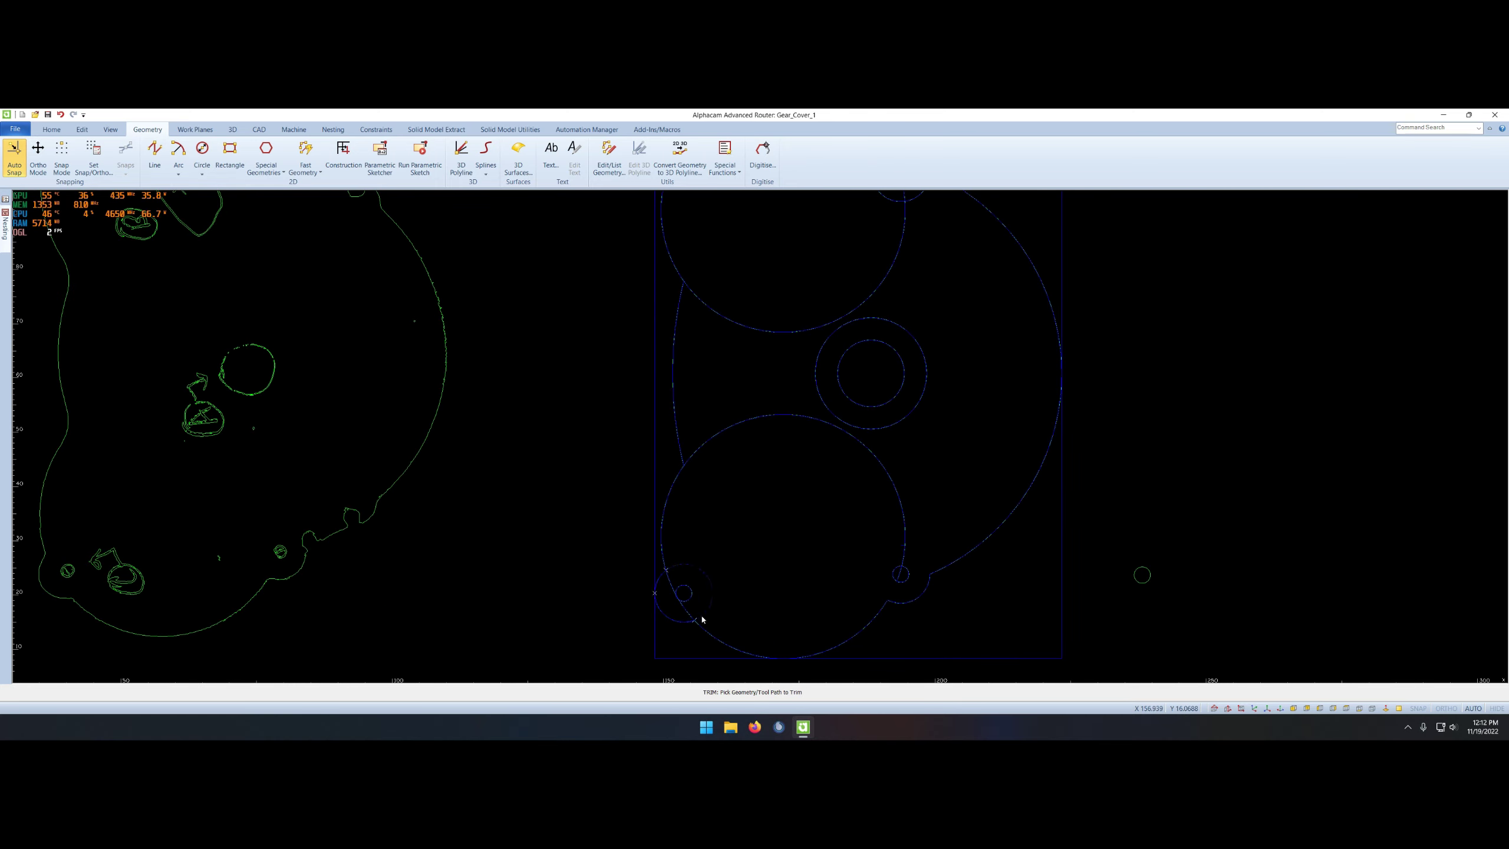
scroll(674, 597, up, 10)
scroll(692, 464, down, 10)
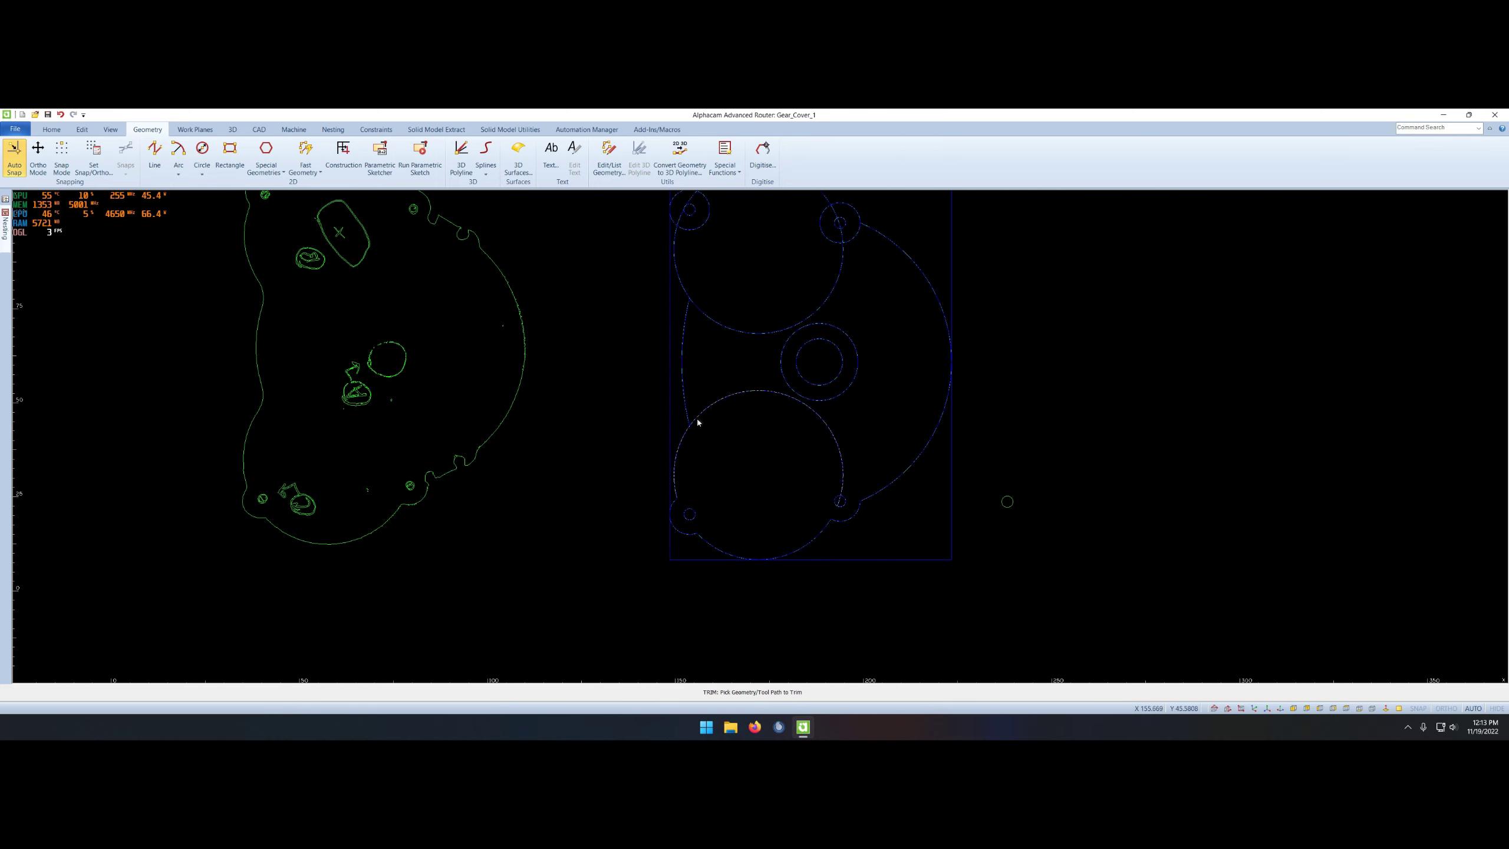
scroll(721, 451, down, 1)
scroll(728, 394, up, 1)
scroll(687, 322, up, 2)
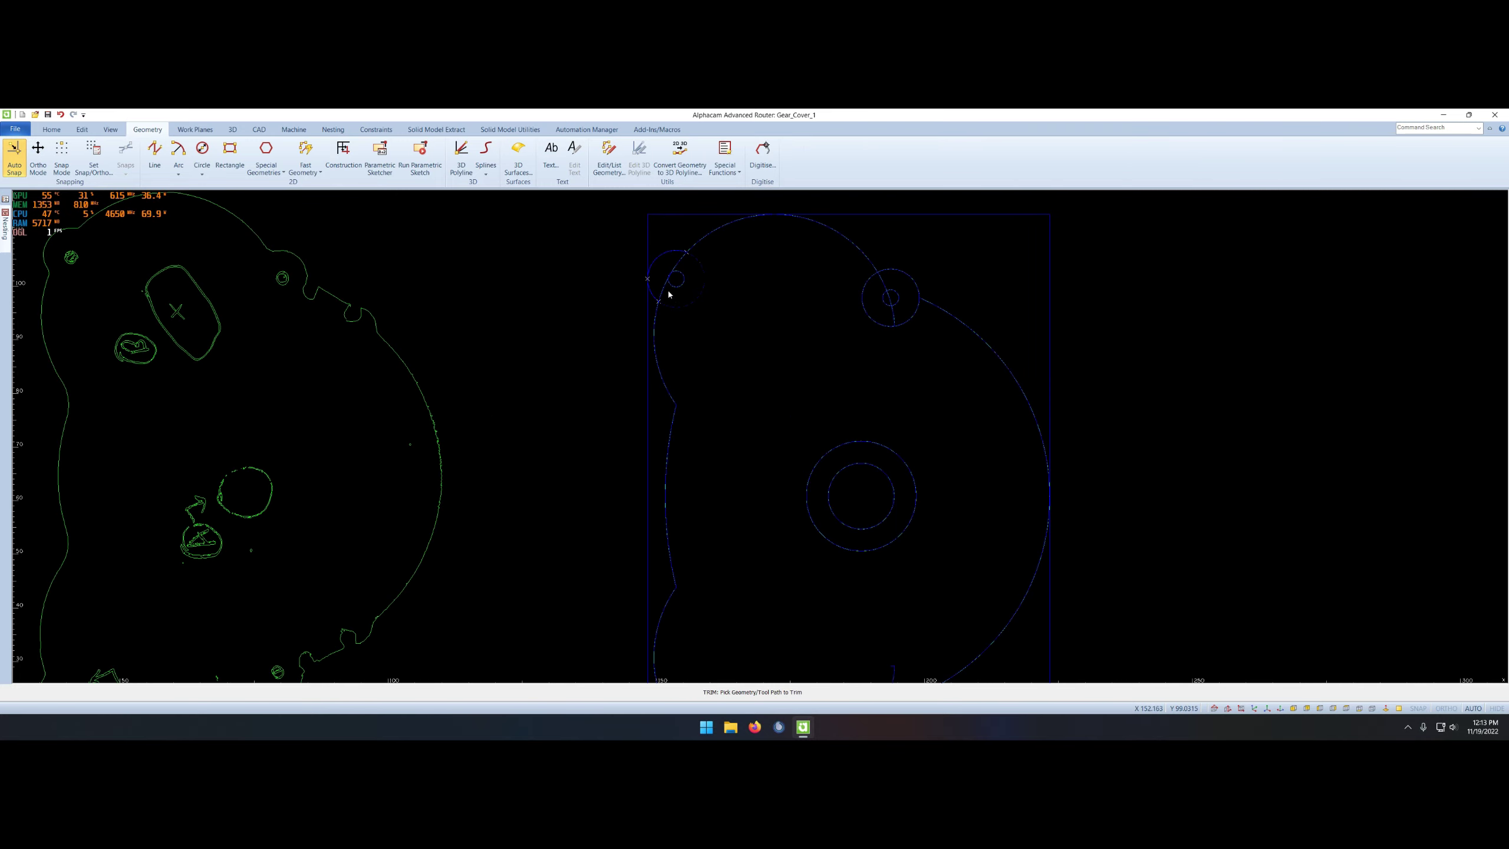
click(669, 293)
- Delete the leftover arc piece
click(885, 285)
key(Delete)
scroll(867, 311, up, 3)
click(733, 440)
scroll(674, 352, up, 3)
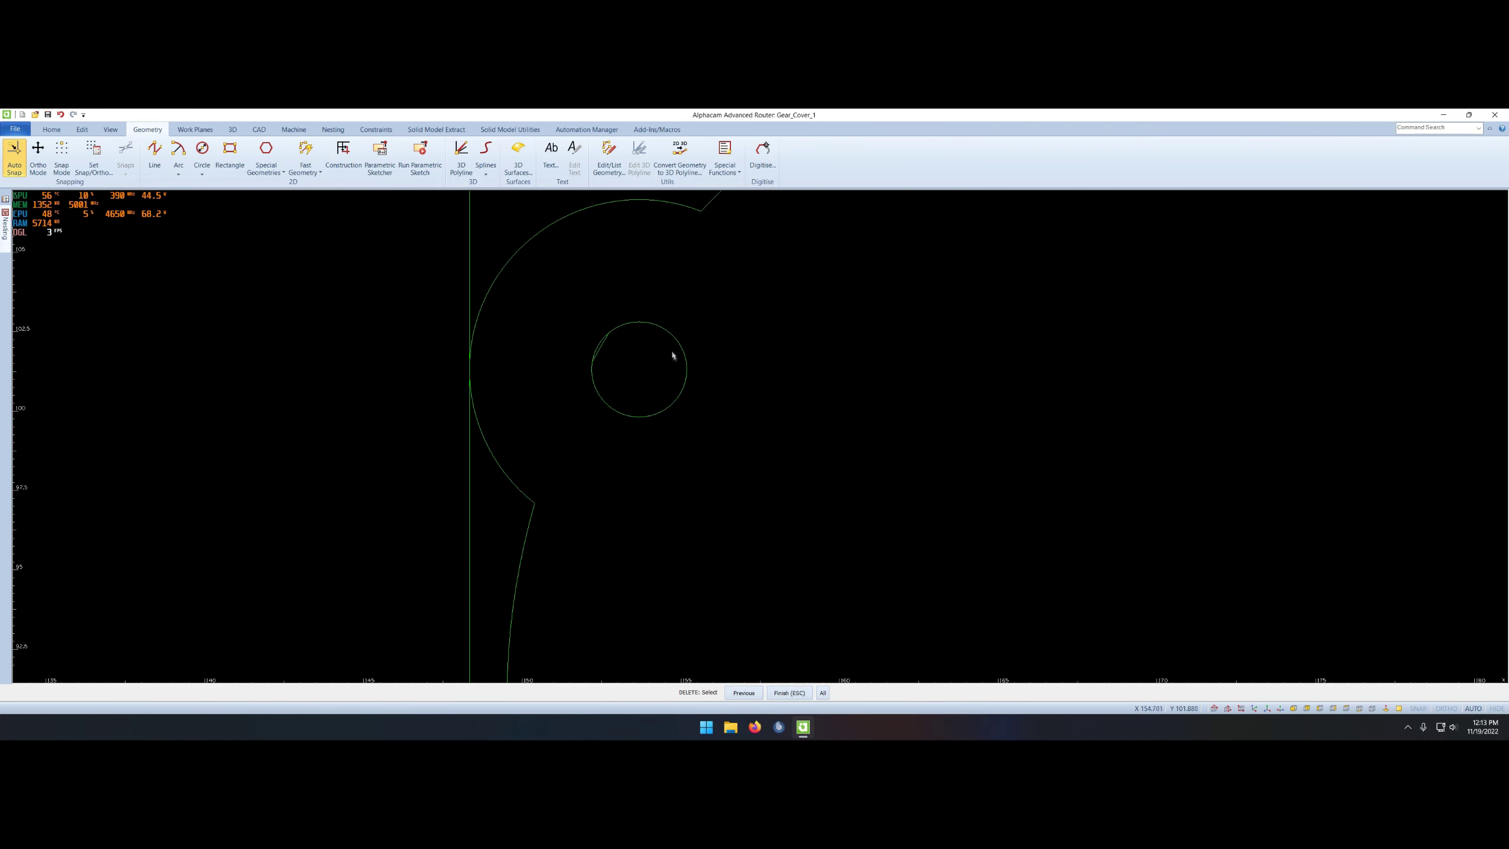
scroll(687, 381, up, 2)
scroll(865, 546, down, 5)
scroll(1128, 417, up, 4)
- Delete the stray line through the small circle and the stray circle outside the part
click(1127, 416)
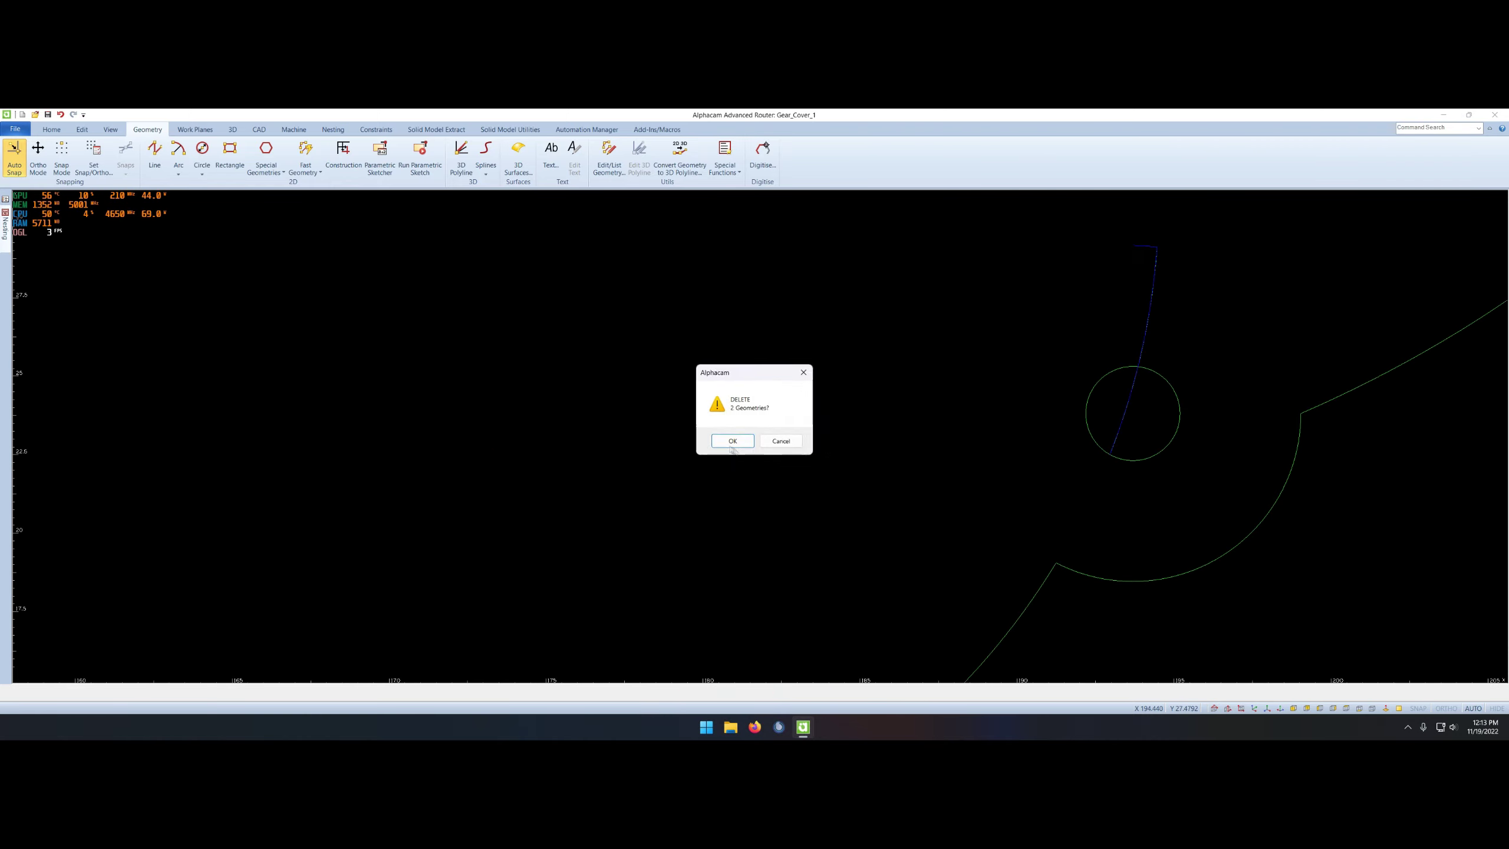
click(733, 439)
scroll(825, 436, down, 3)
scroll(762, 417, down, 3)
key(Escape)
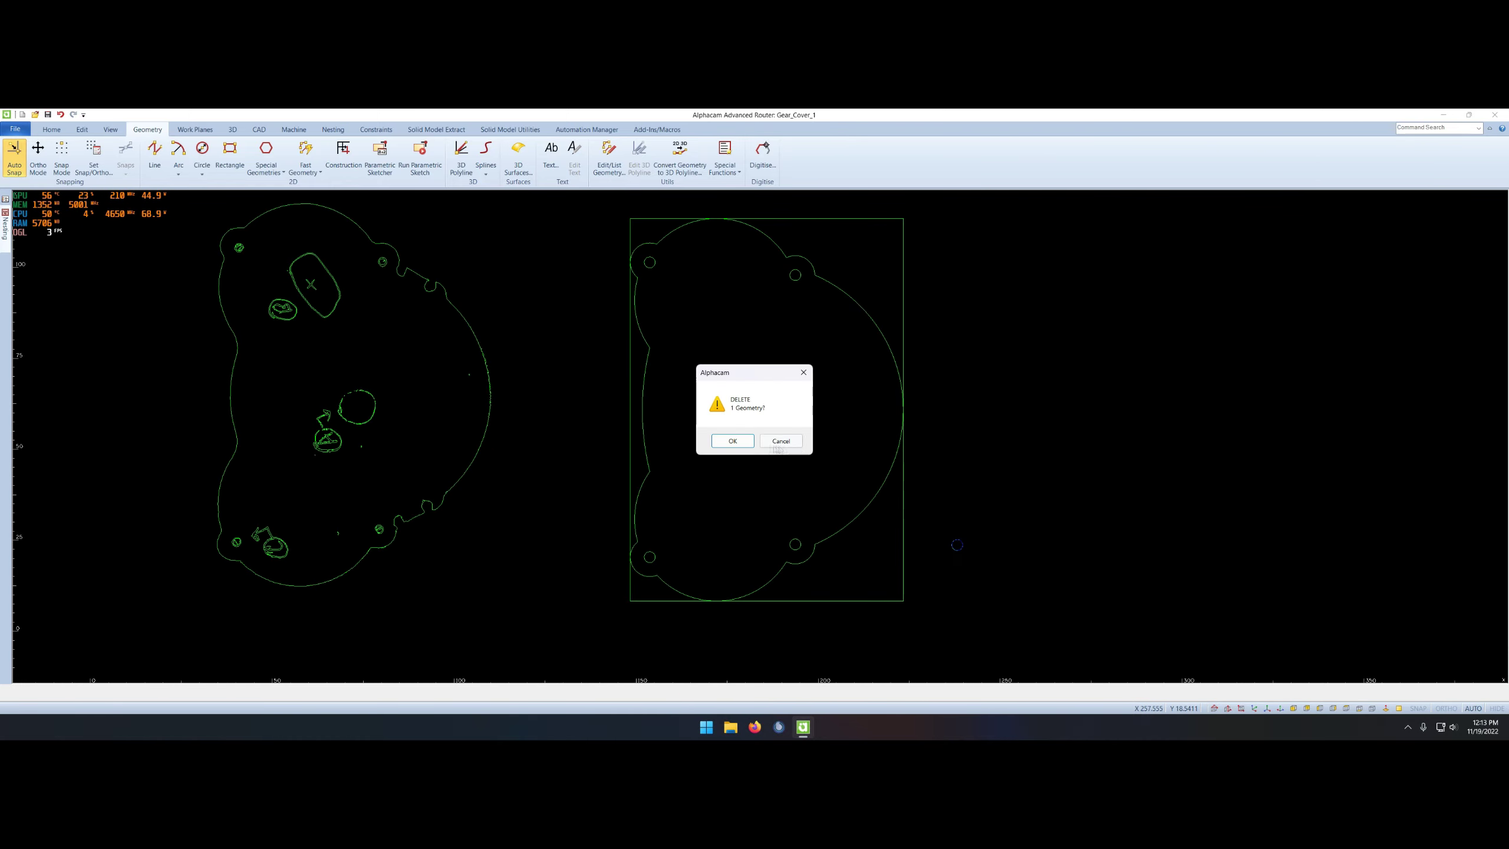
key(Return)
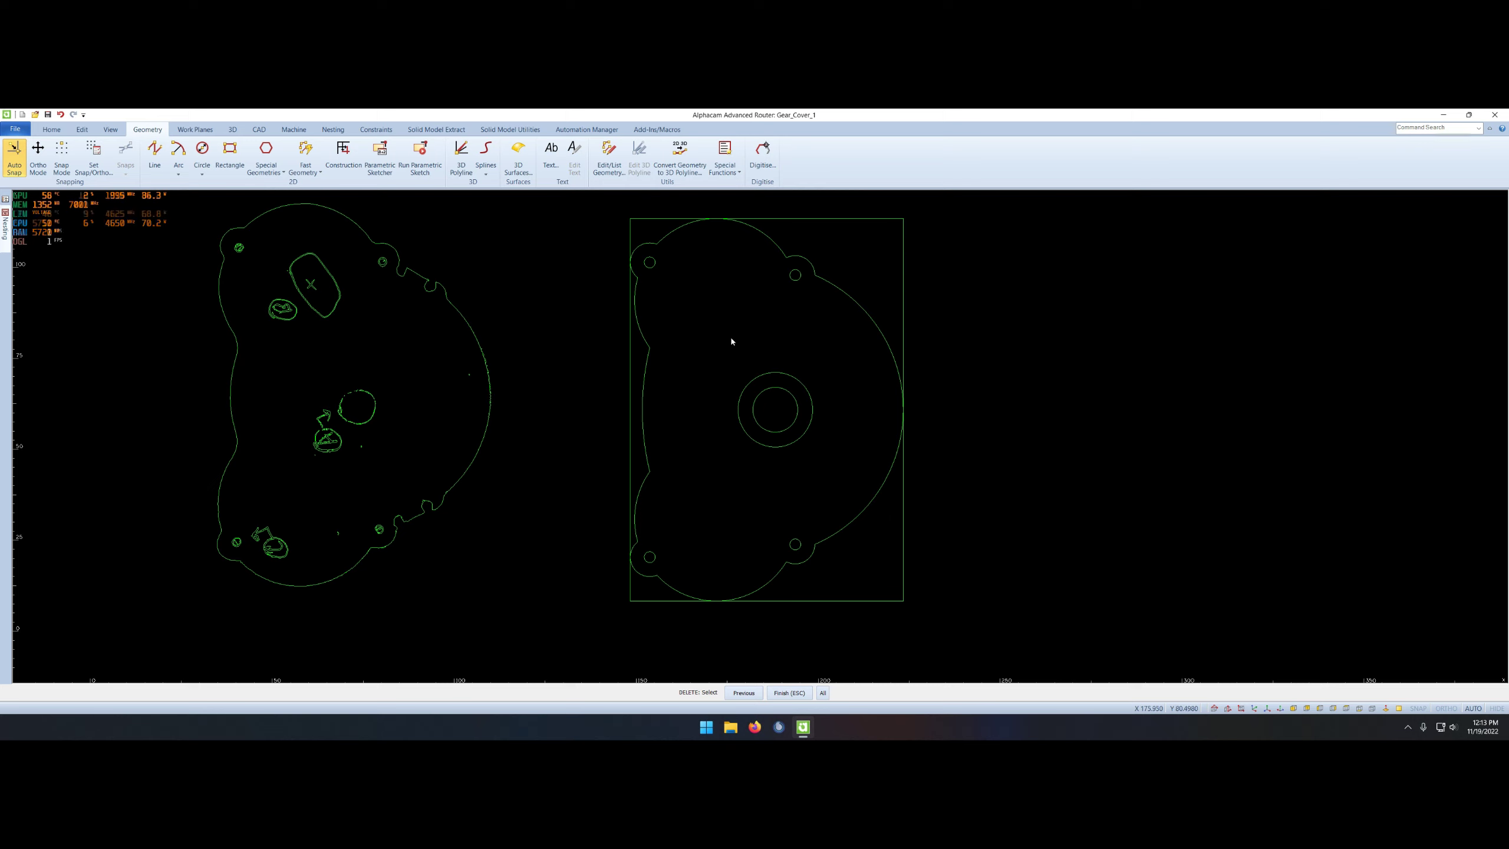
key(Escape)
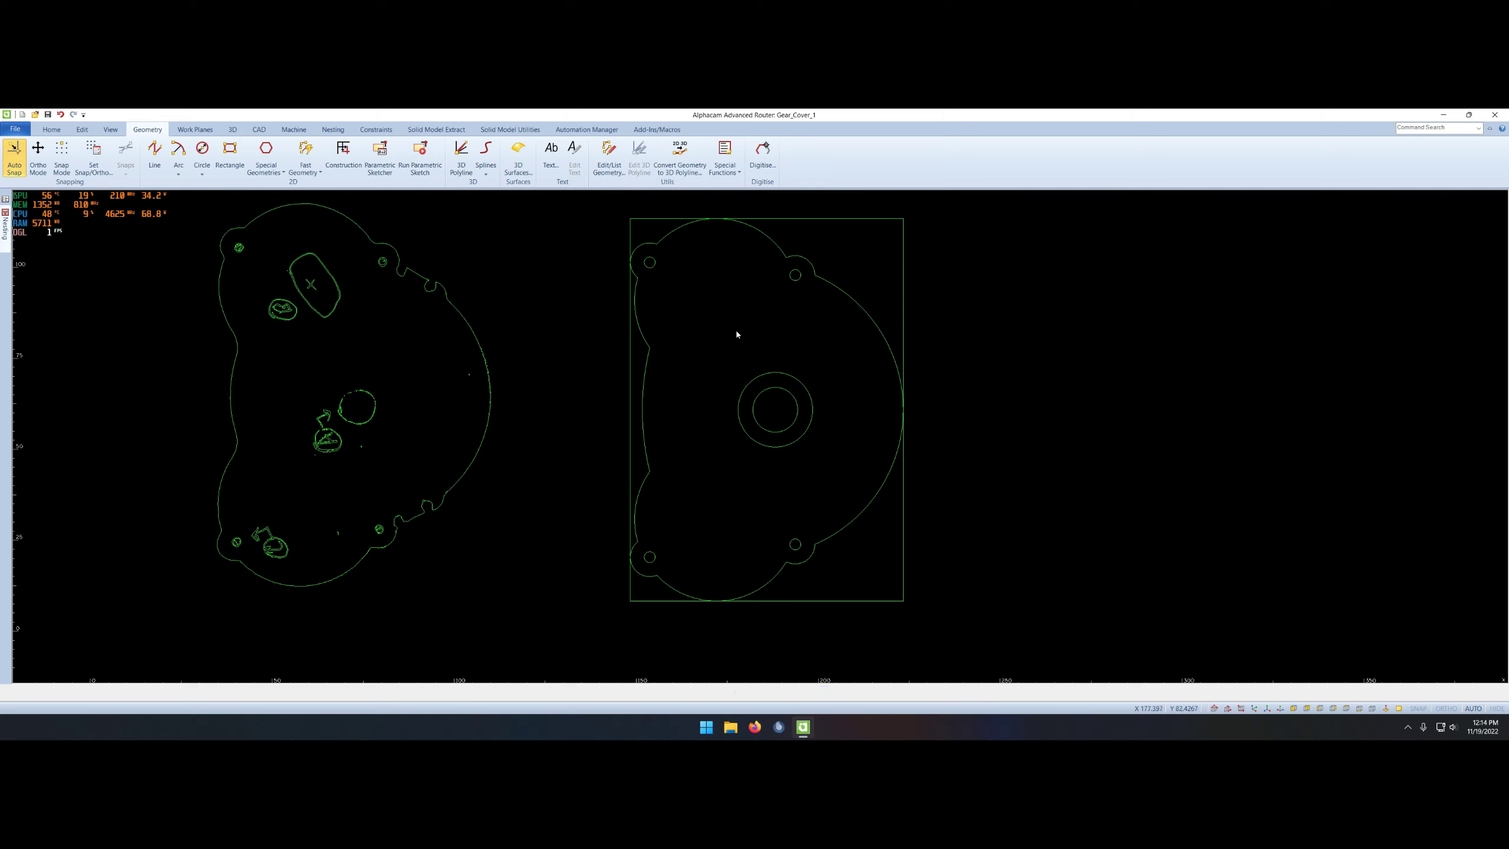
- Join all the cover geometry into one outline
right_click(736, 335)
click(691, 303)
drag(606, 209, 878, 568)
key(Delete)
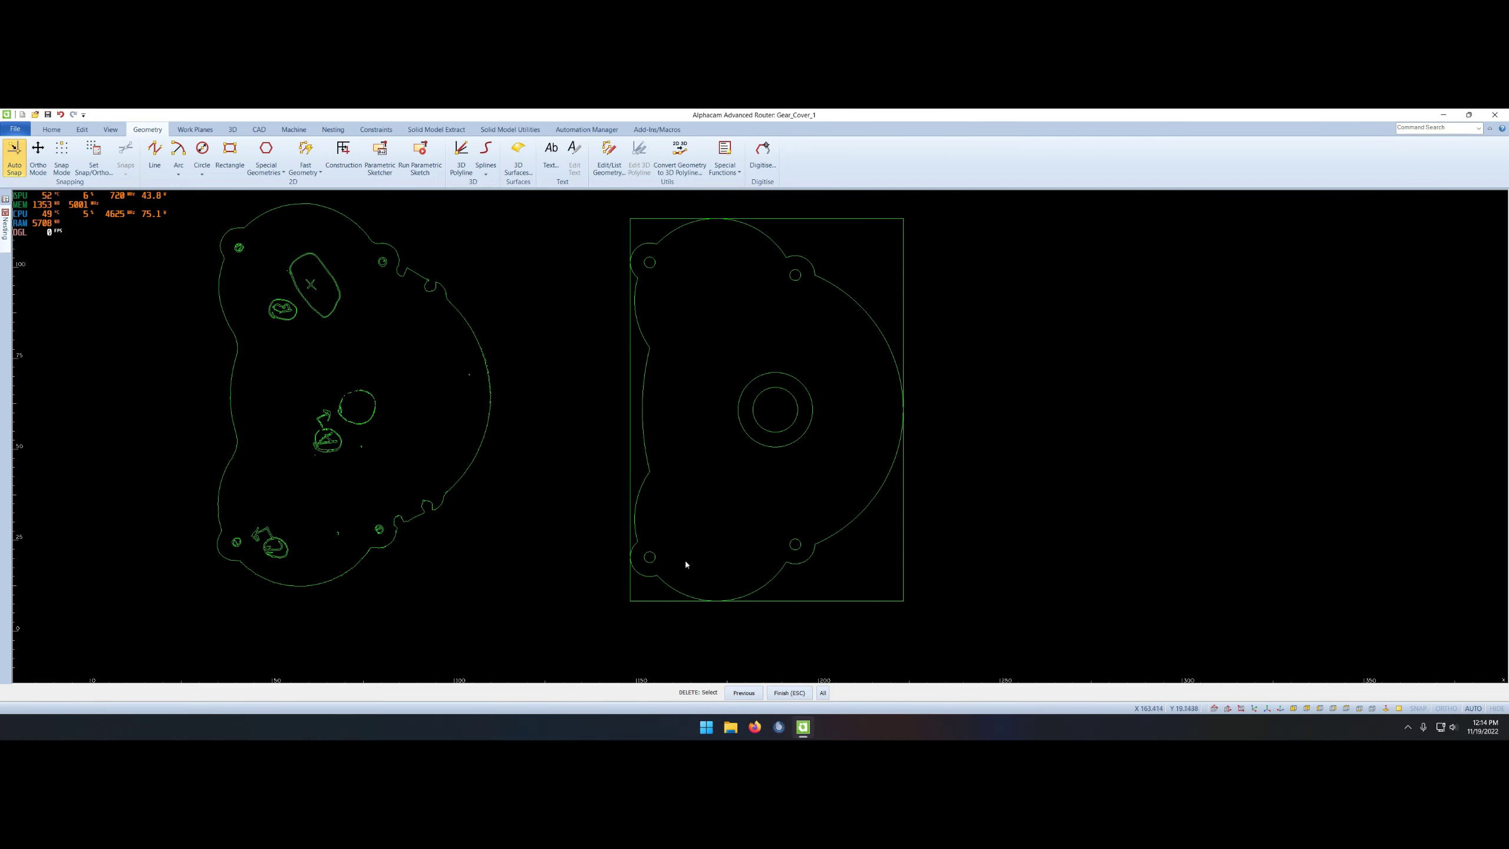
scroll(701, 484, down, 2)
scroll(727, 476, up, 3)
- Save under a new name, declining to overwrite Gear_Cover_1, in Downloads > Traxxas_Parts
key(ctrl+s)
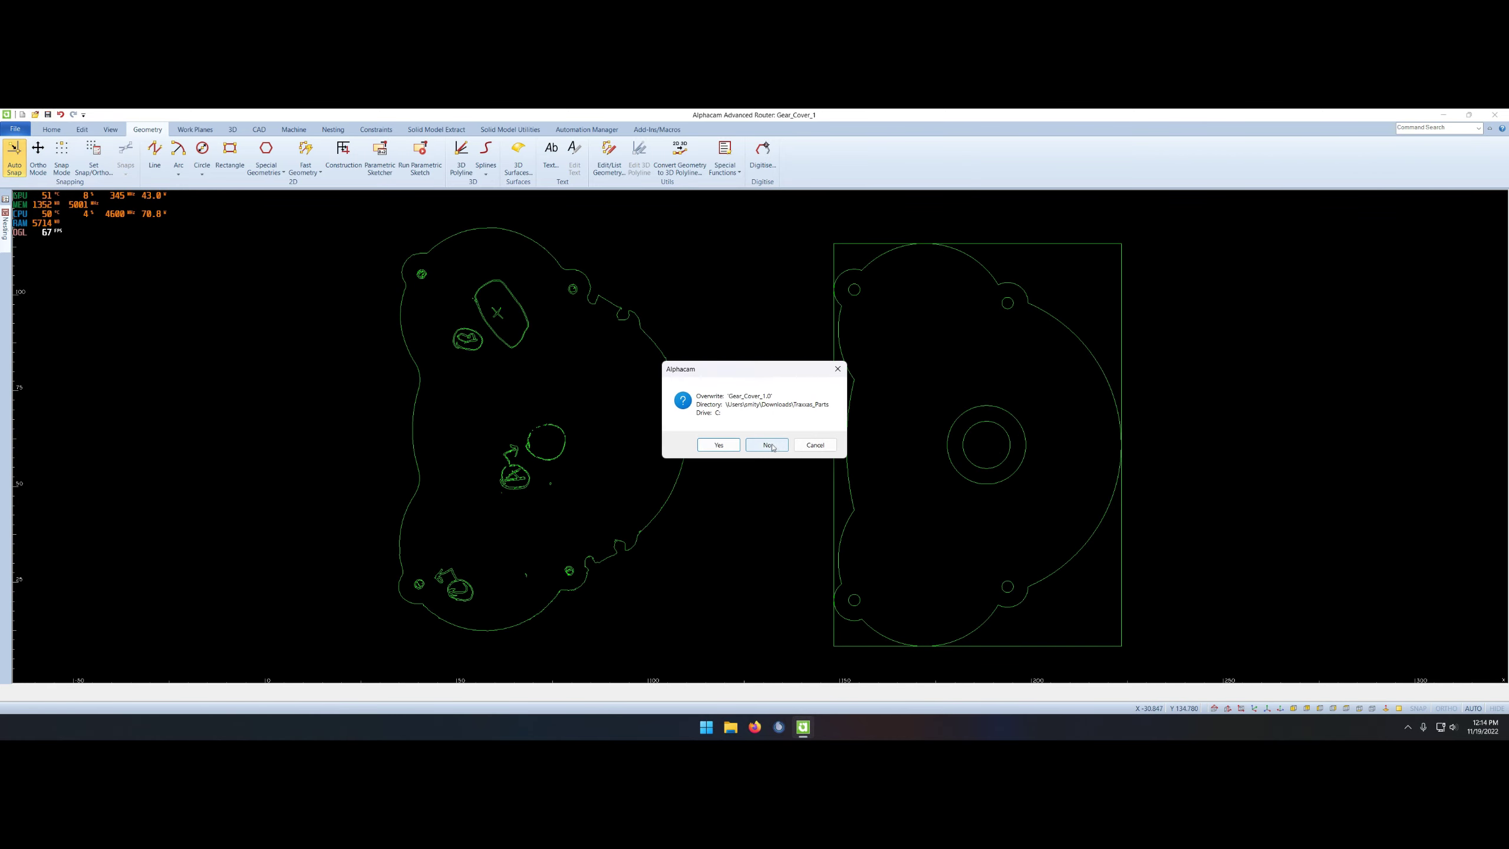
key(Return)
click(50, 233)
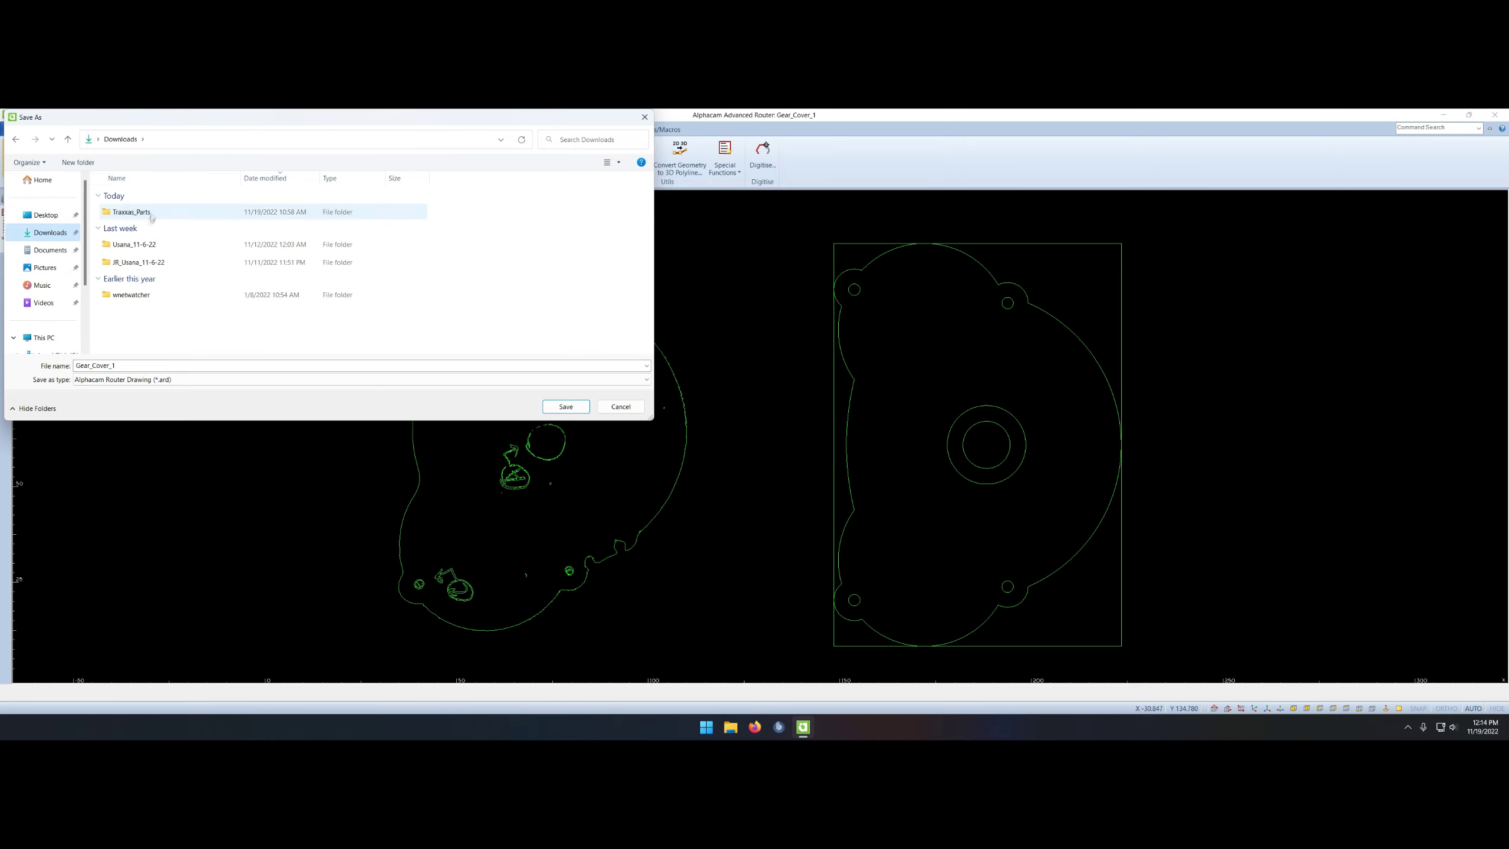
double_click(137, 212)
- Save the file as Gear_Cover_2 and delete the traced reference outline on the left
click(566, 406)
key(Return)
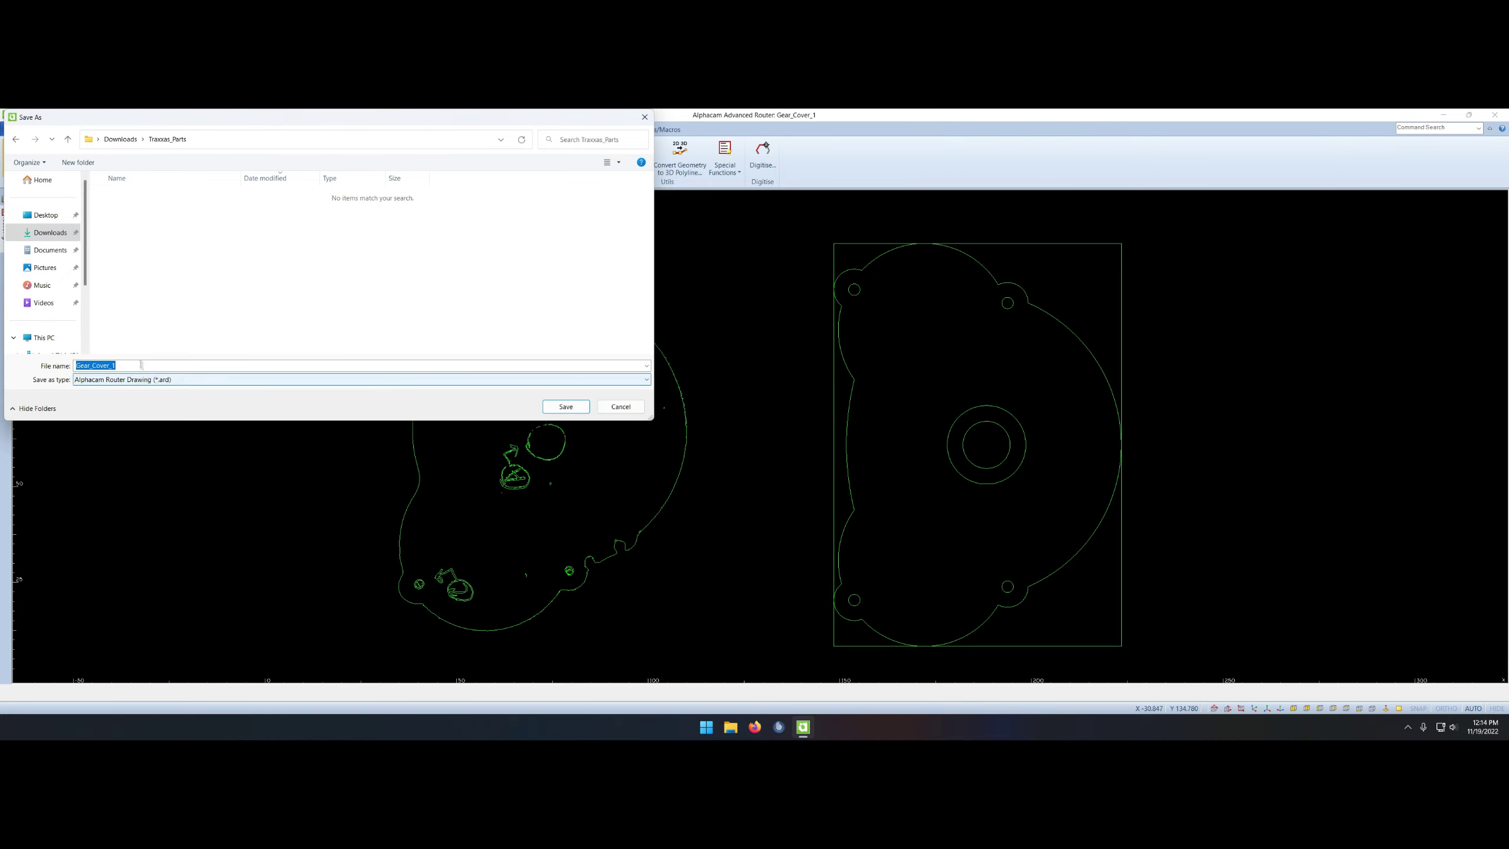
text(Gear_Cover_2)
key(Return)
key(Return)
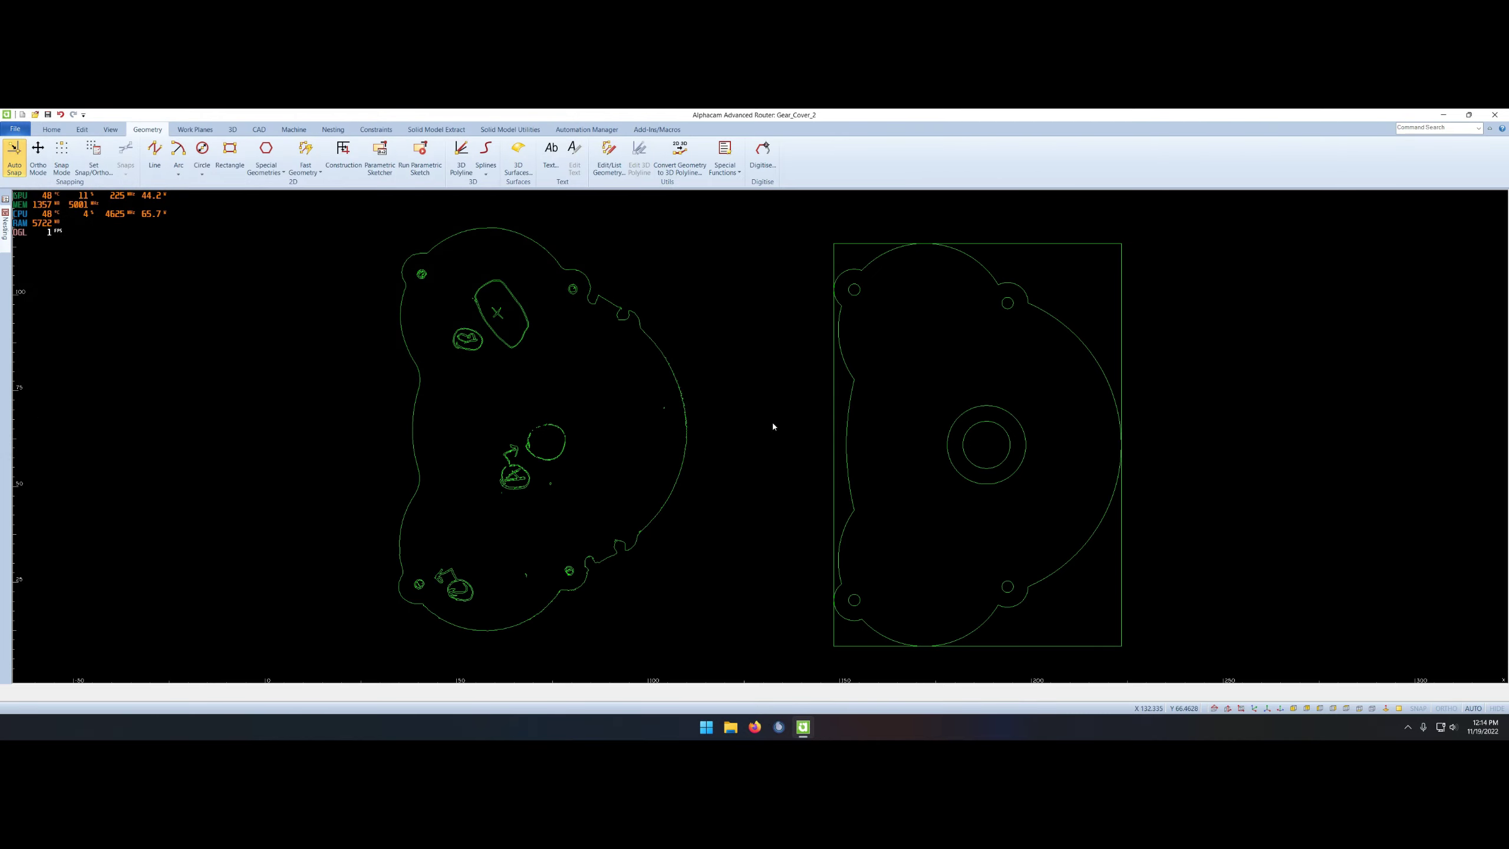
key(Delete)
key(Return)
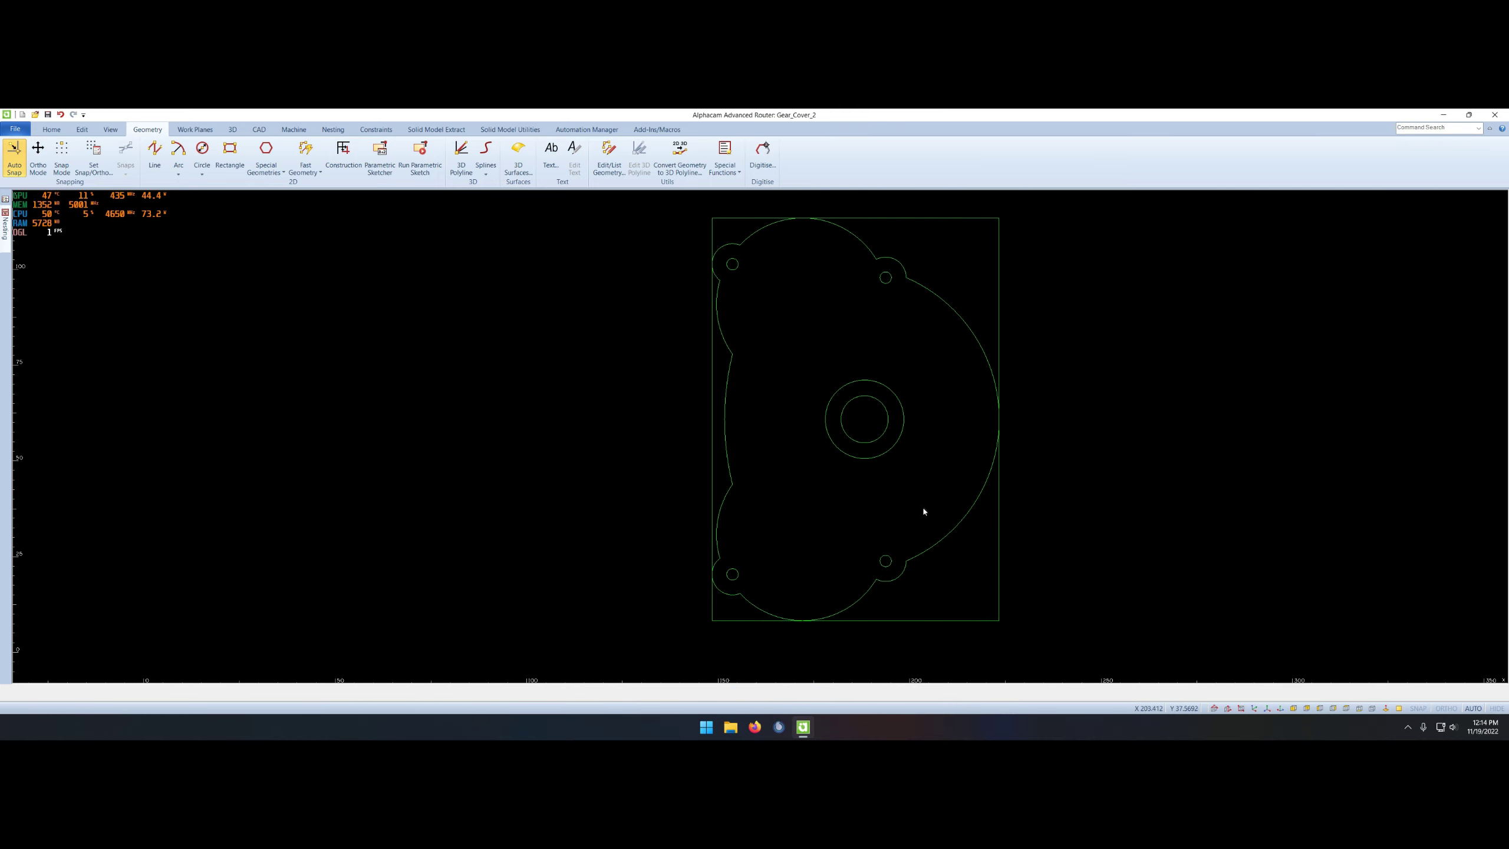
- Return to top view and move the cover so its rectangle corner sits at 0,0
shift+middle_drag(924, 511, 1039, 584)
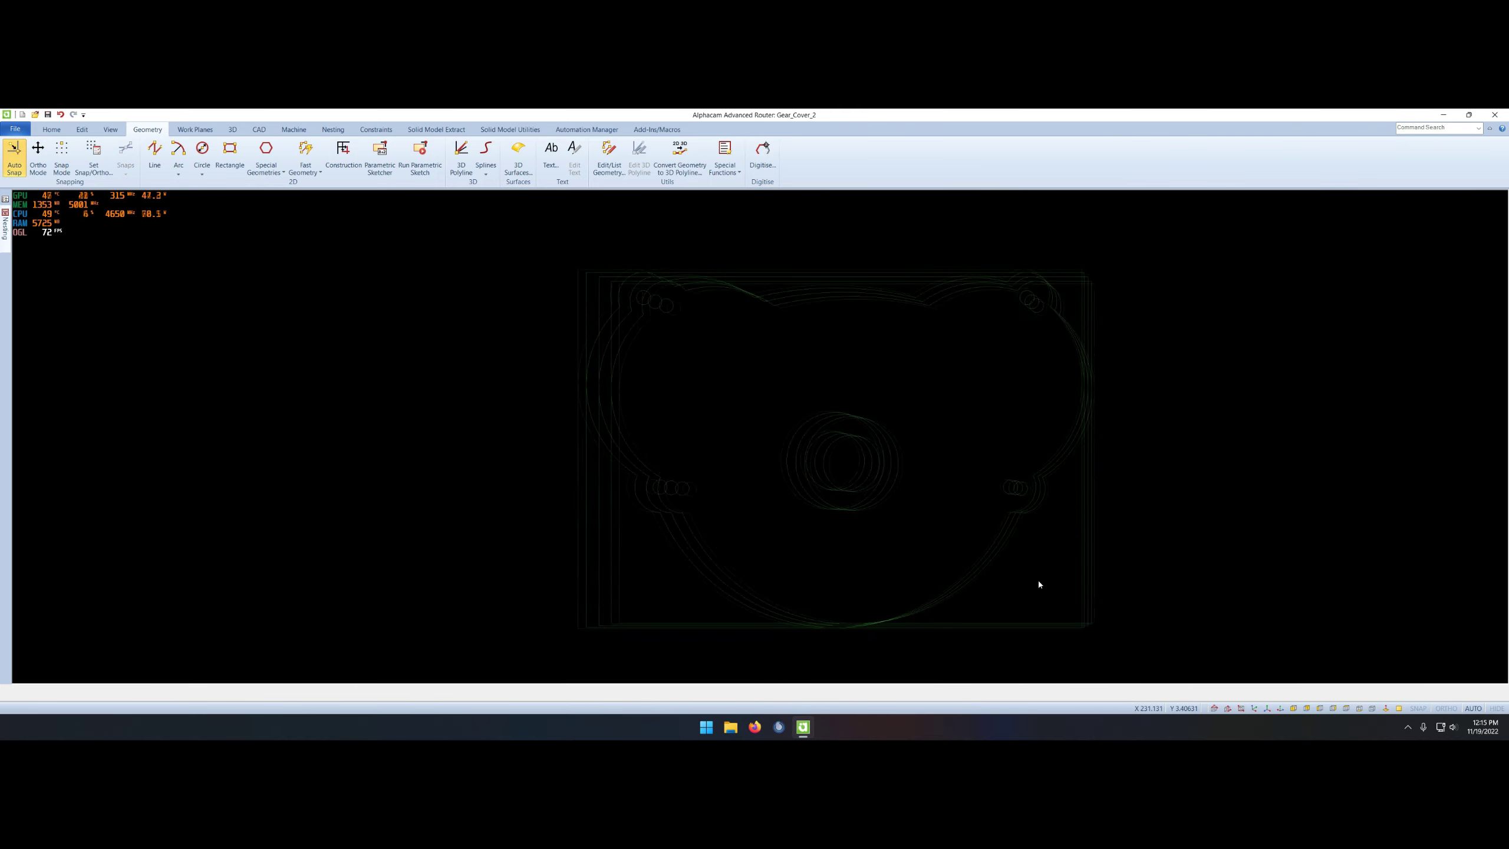
right_drag(724, 351, 694, 381)
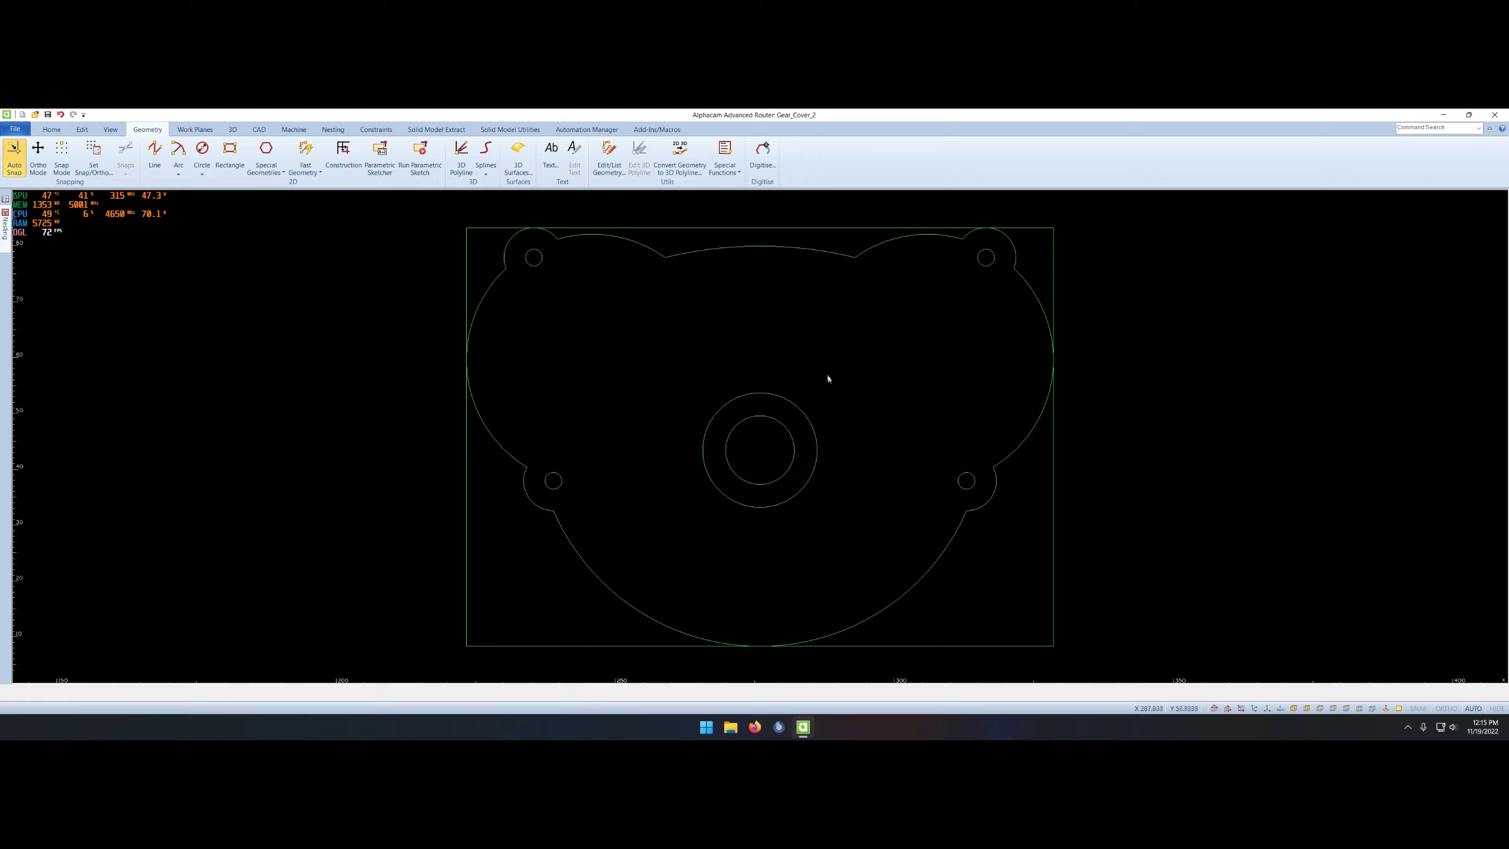
right_drag(640, 380, 539, 550)
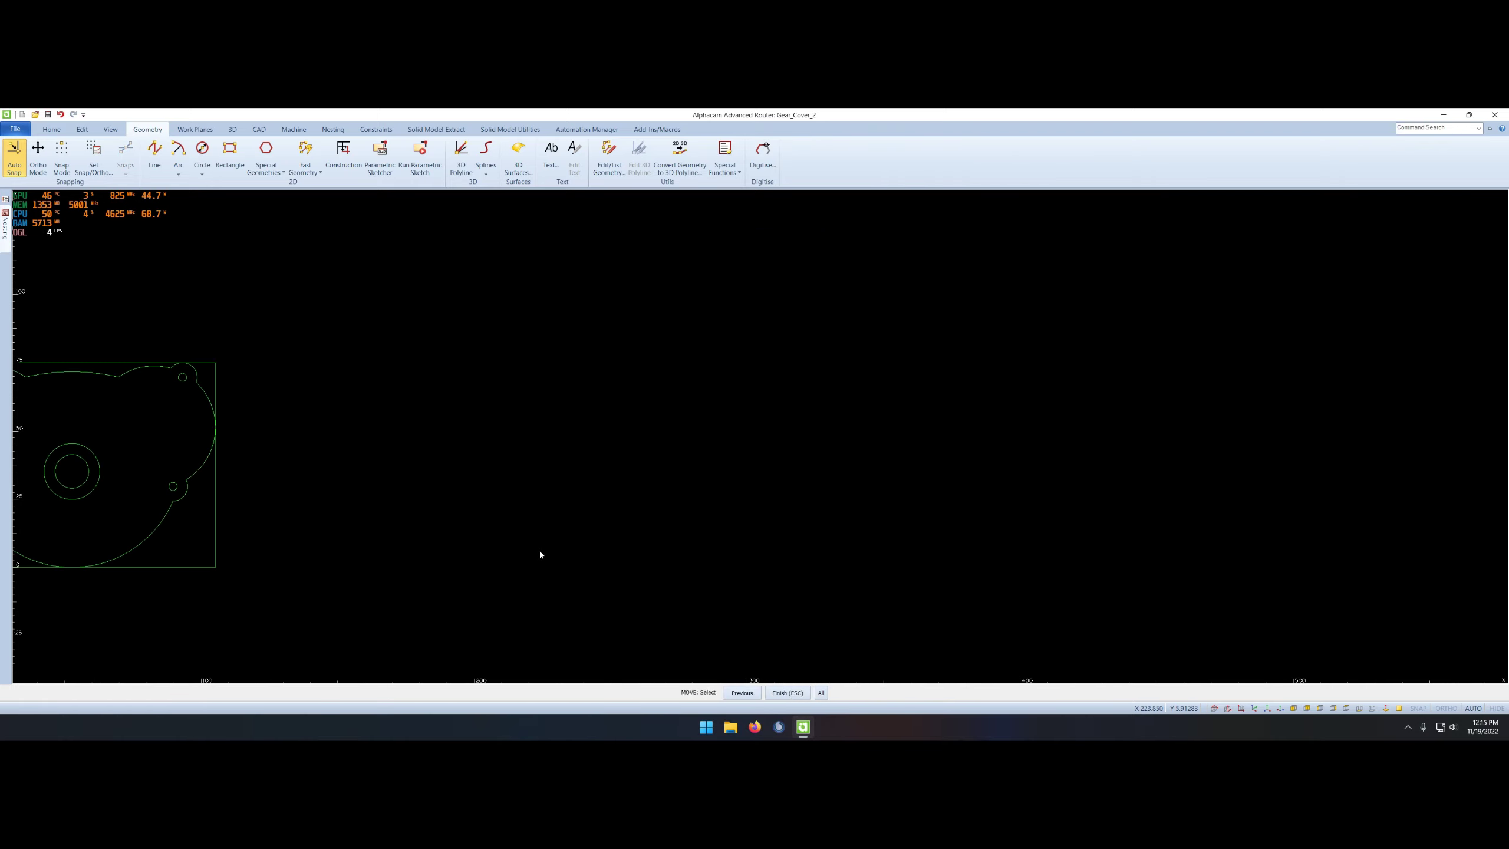
key(Return)
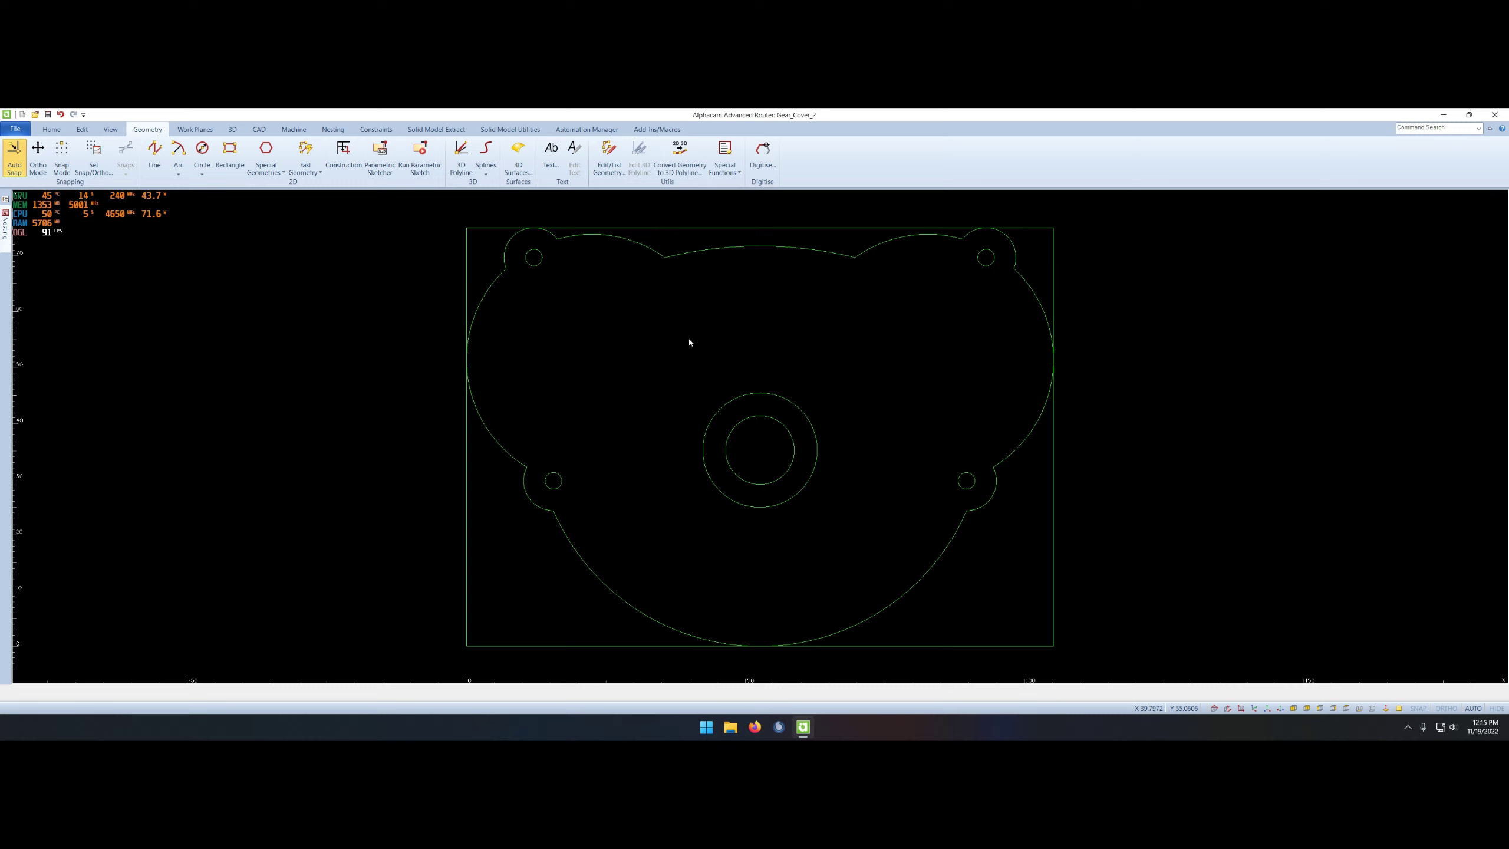
- Offset the bounding rectangle's right edge inward
right_drag(907, 395, 951, 440)
key(Return)
click(1051, 470)
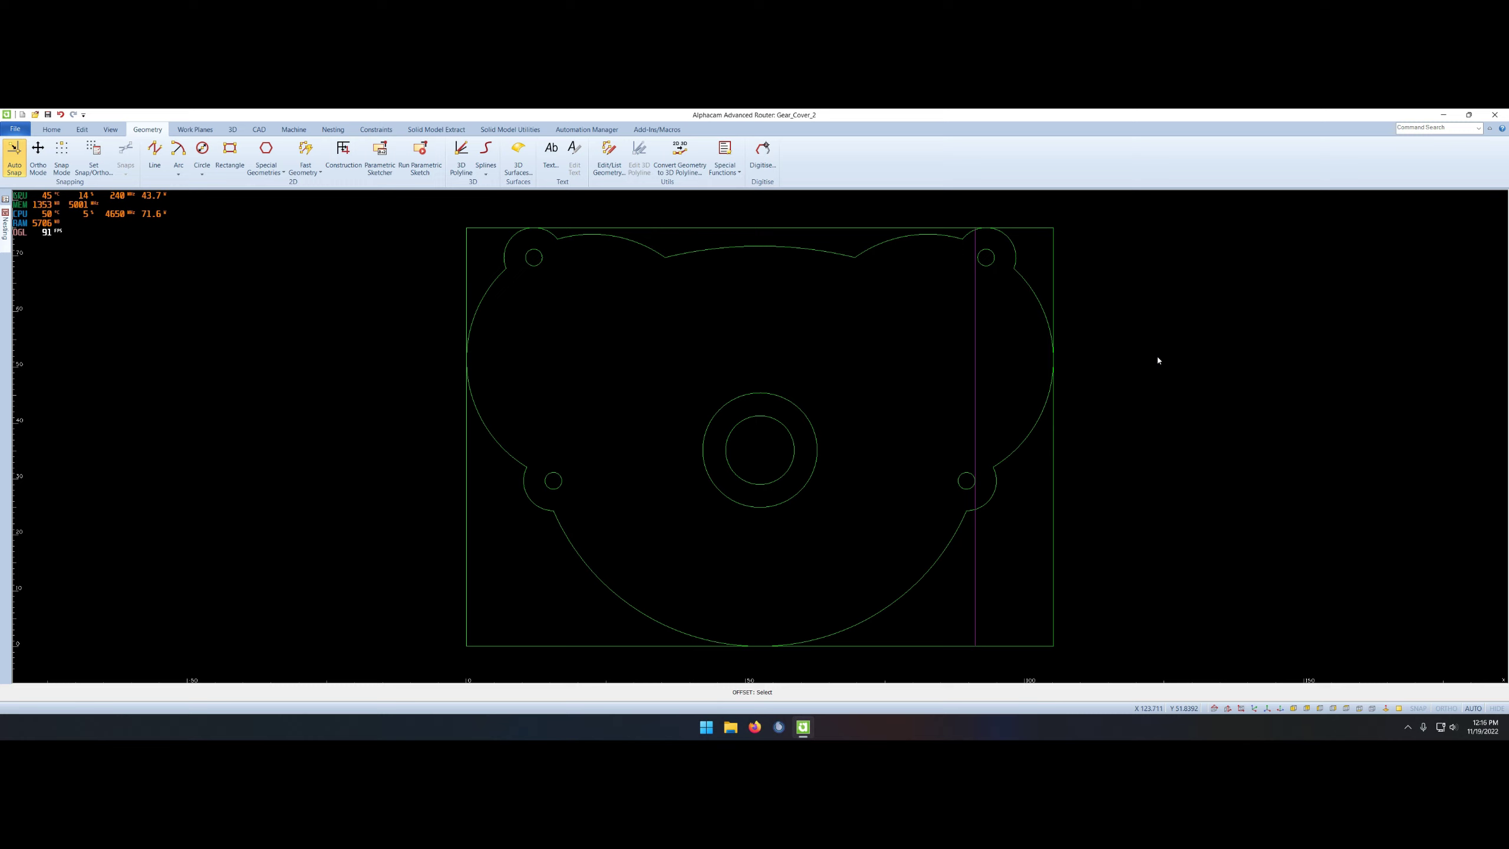
- Offset the horizontal and vertical guide lines, including a vertical guide at 31.5
right_click(871, 378)
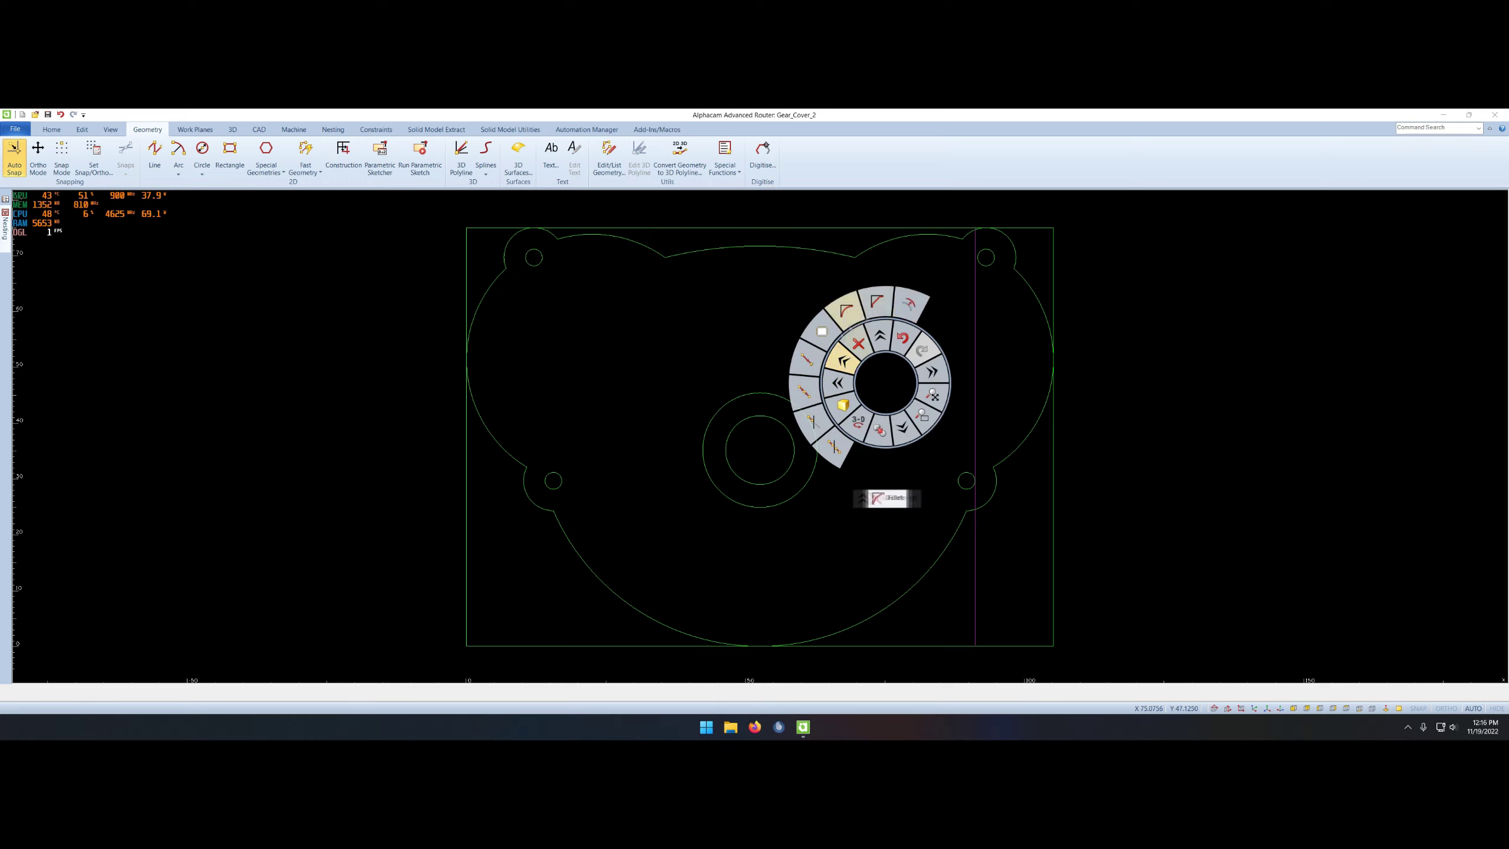
click(871, 451)
key(Return)
right_click(893, 343)
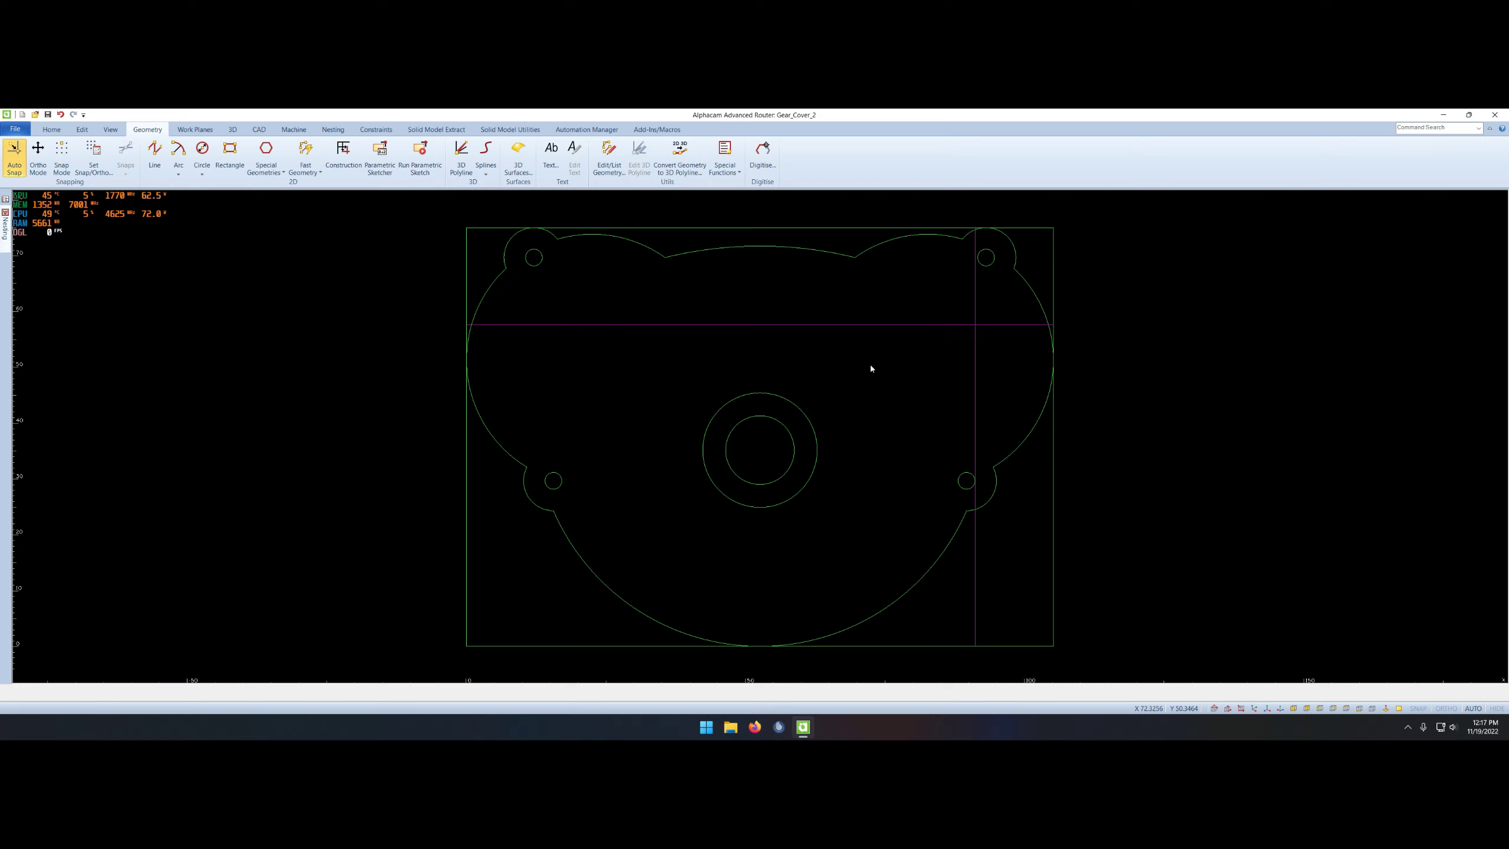
right_click(911, 432)
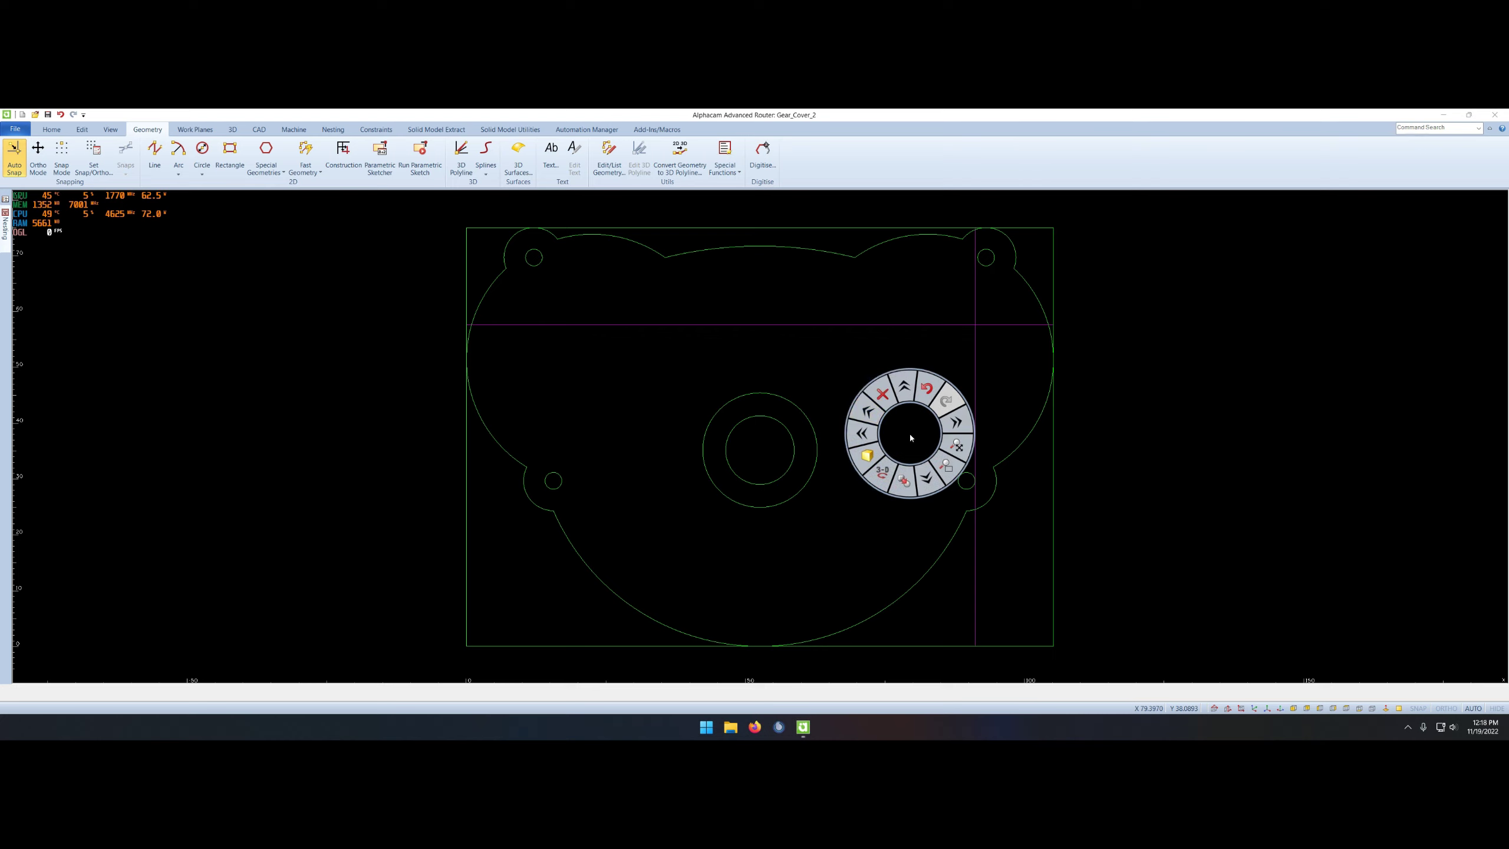
click(931, 386)
key(Return)
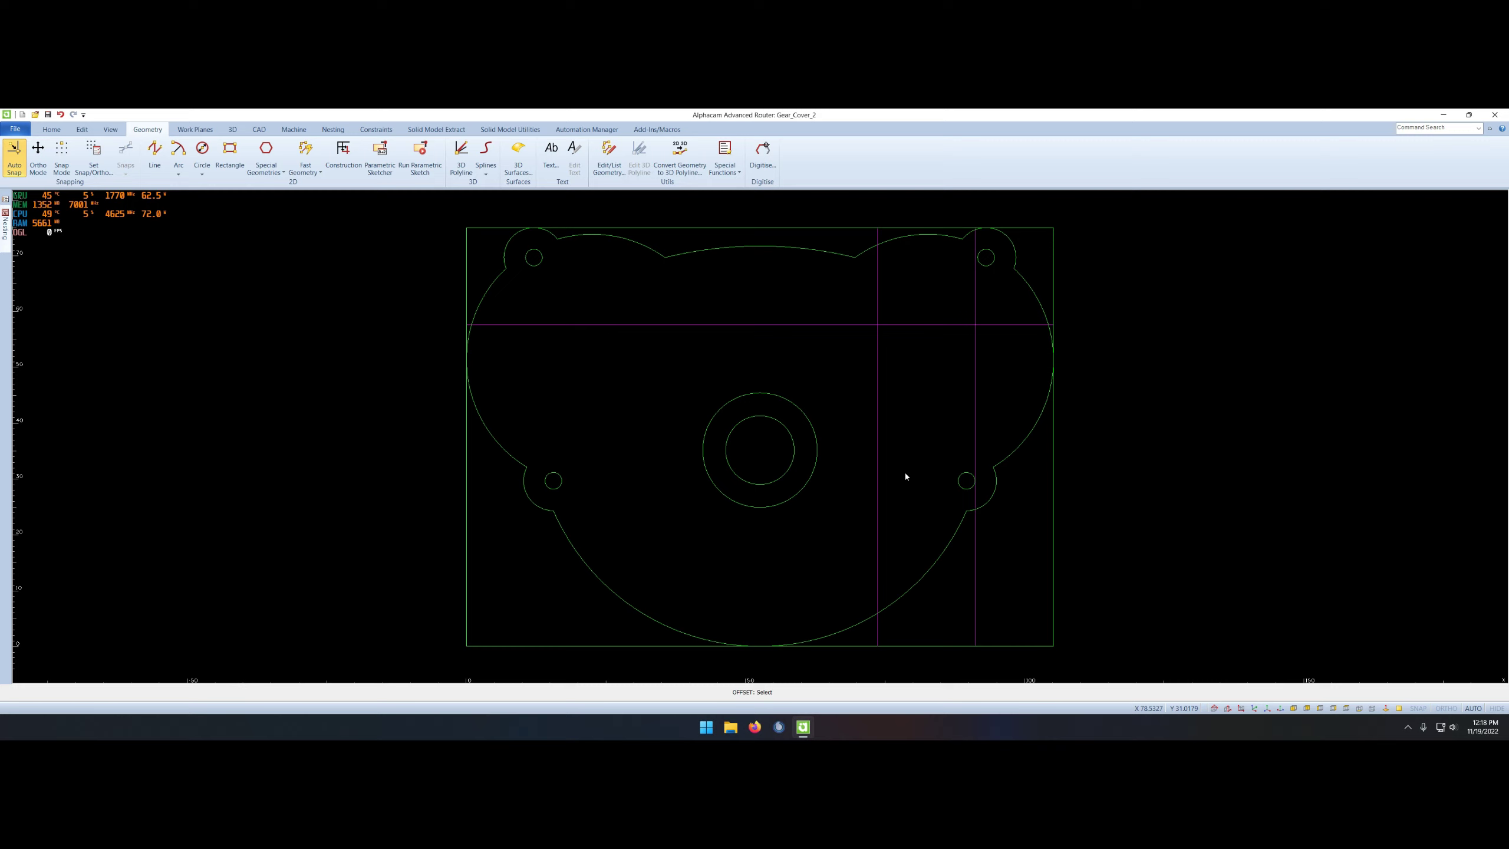
click(847, 442)
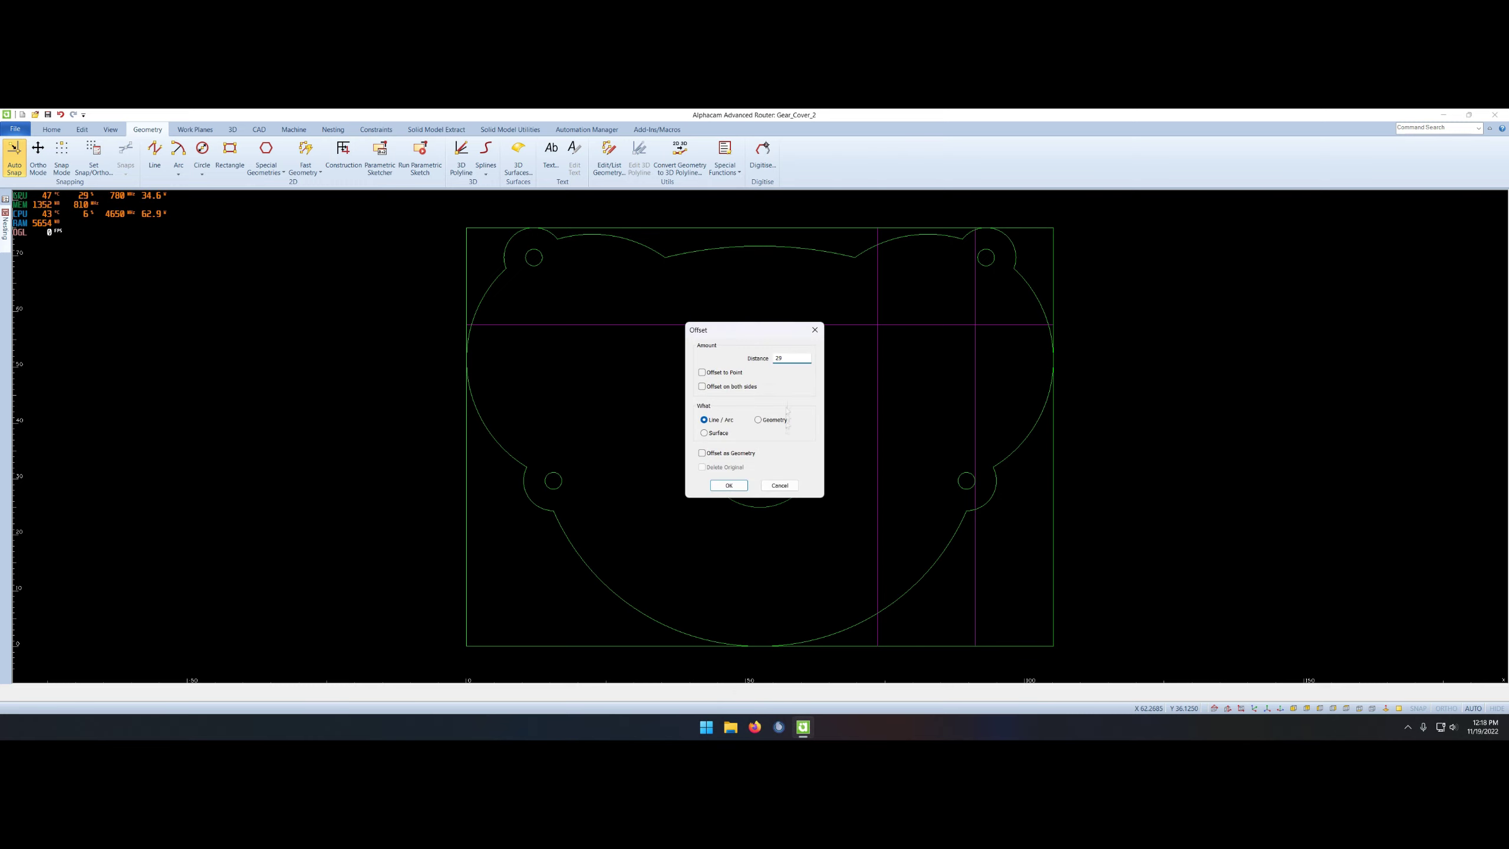
key(Return)
right_click(927, 352)
- Draw a diagonal line between the two guide-line intersections
click(888, 380)
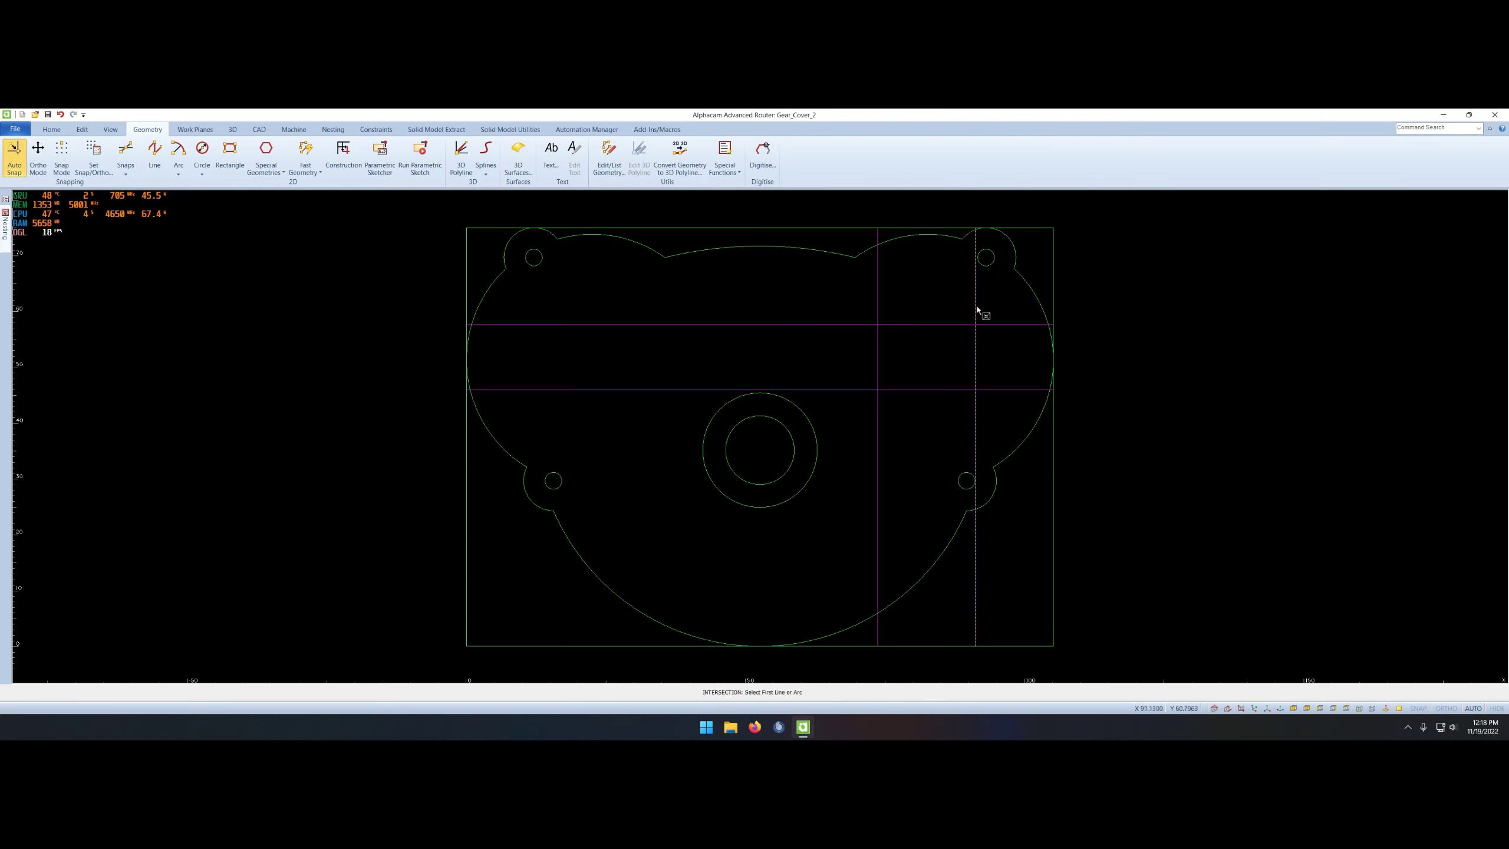
click(975, 325)
click(878, 390)
key(Escape)
right_click(794, 518)
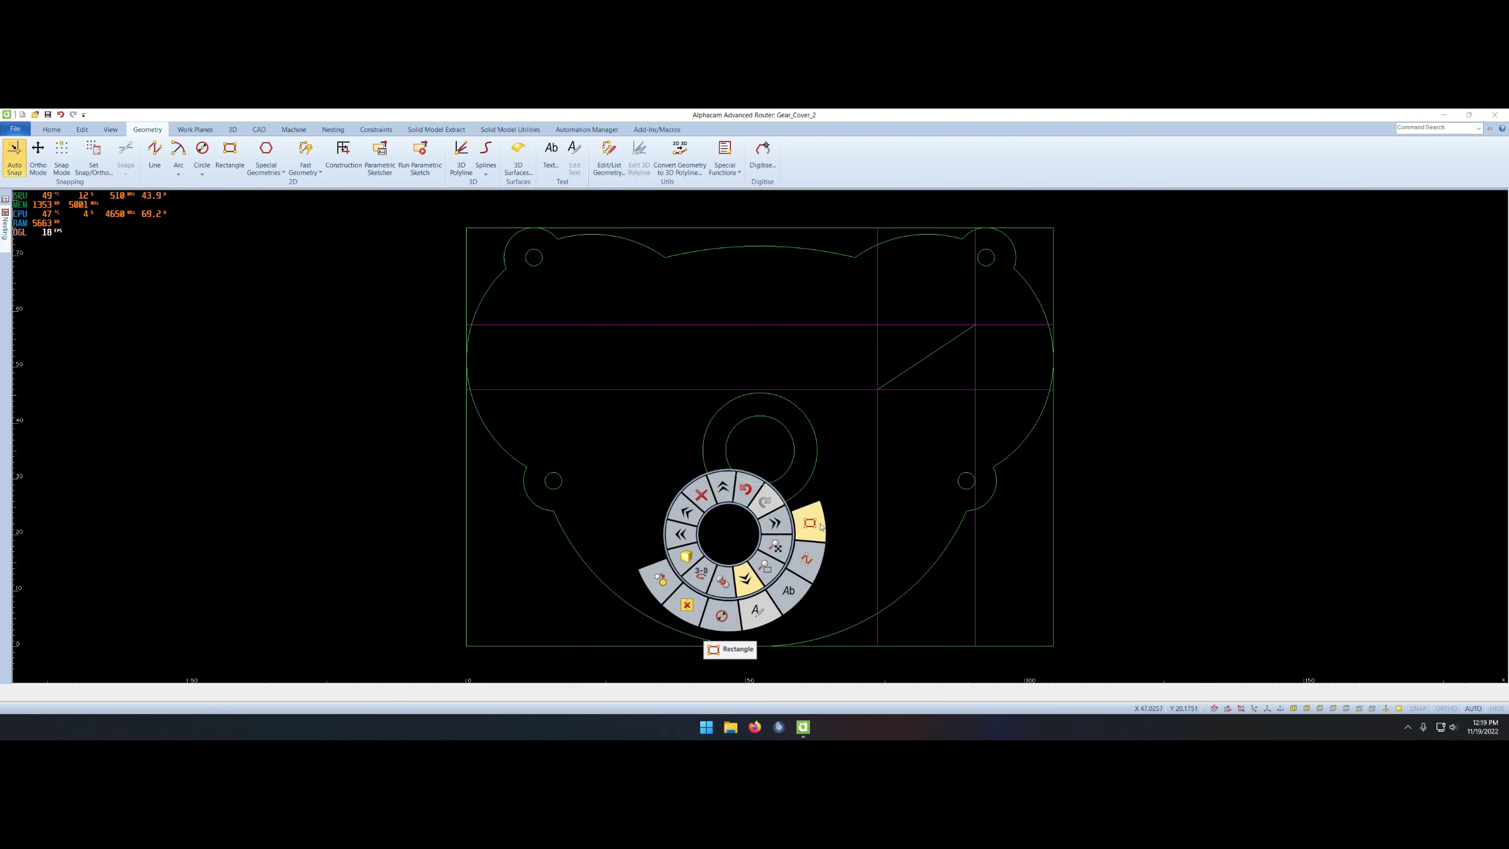
- Draw a 16.5 × 20 rectangle at the origin and move it right of the part
click(809, 522)
click(467, 645)
text(16.5)
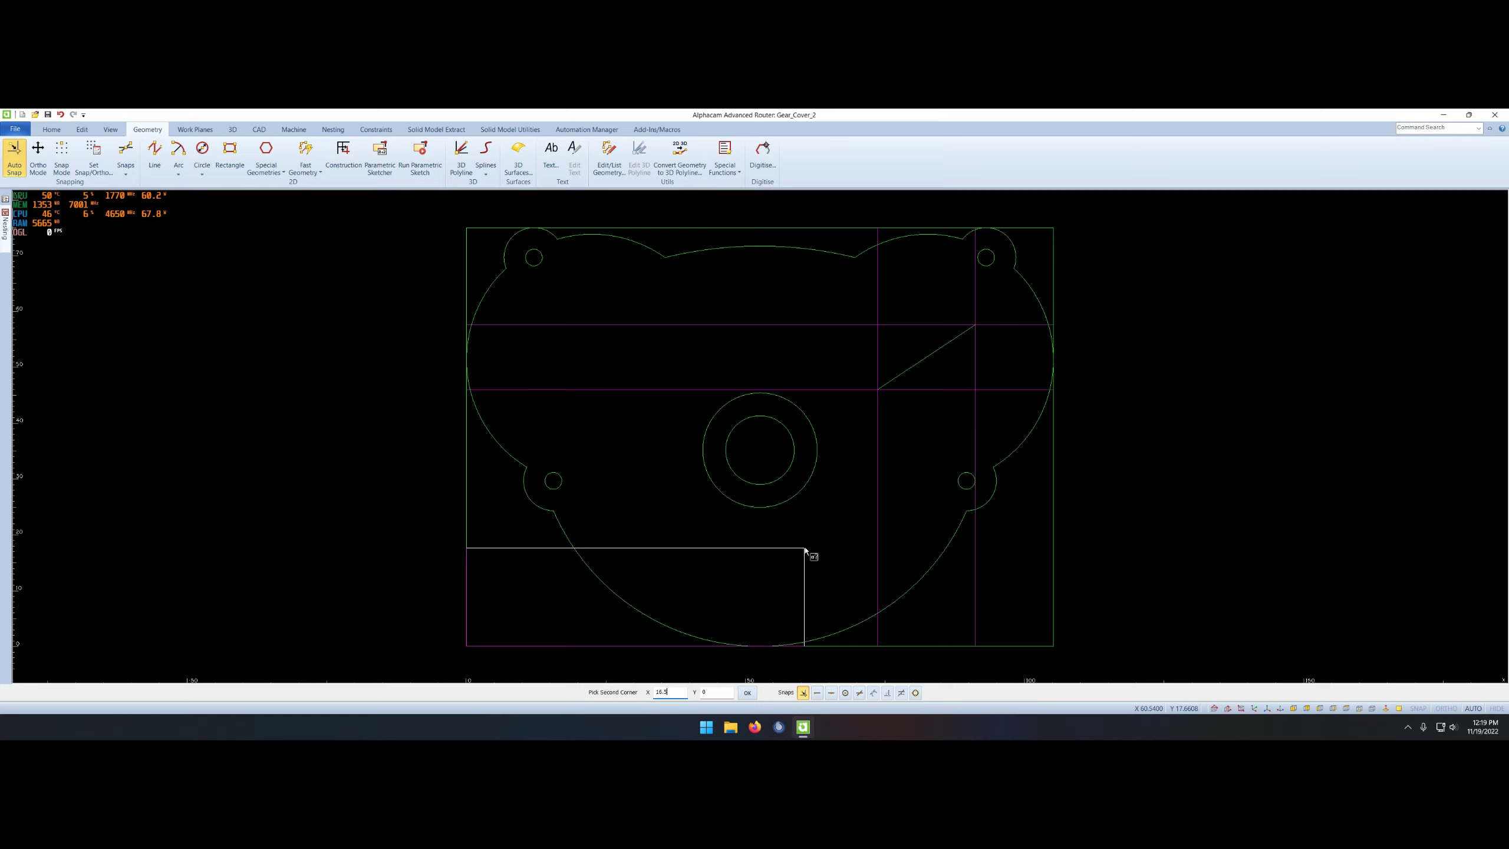
key(Tab)
text(20)
key(Return)
right_click(707, 568)
click(683, 553)
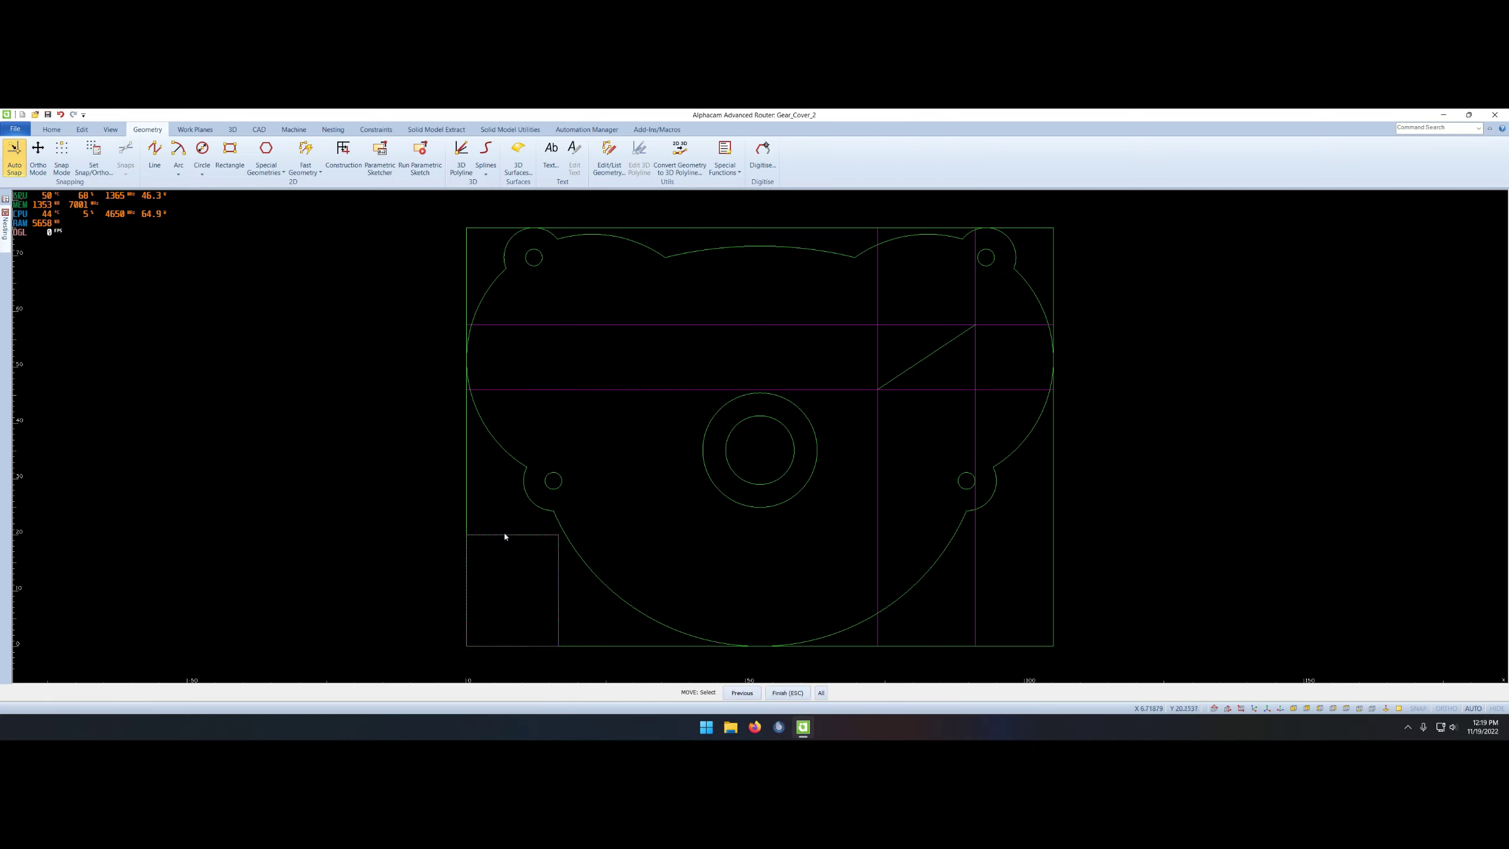
click(510, 531)
click(1252, 441)
- Measure the diagonal line's length and offset the diagonal to both sides
right_click(1119, 476)
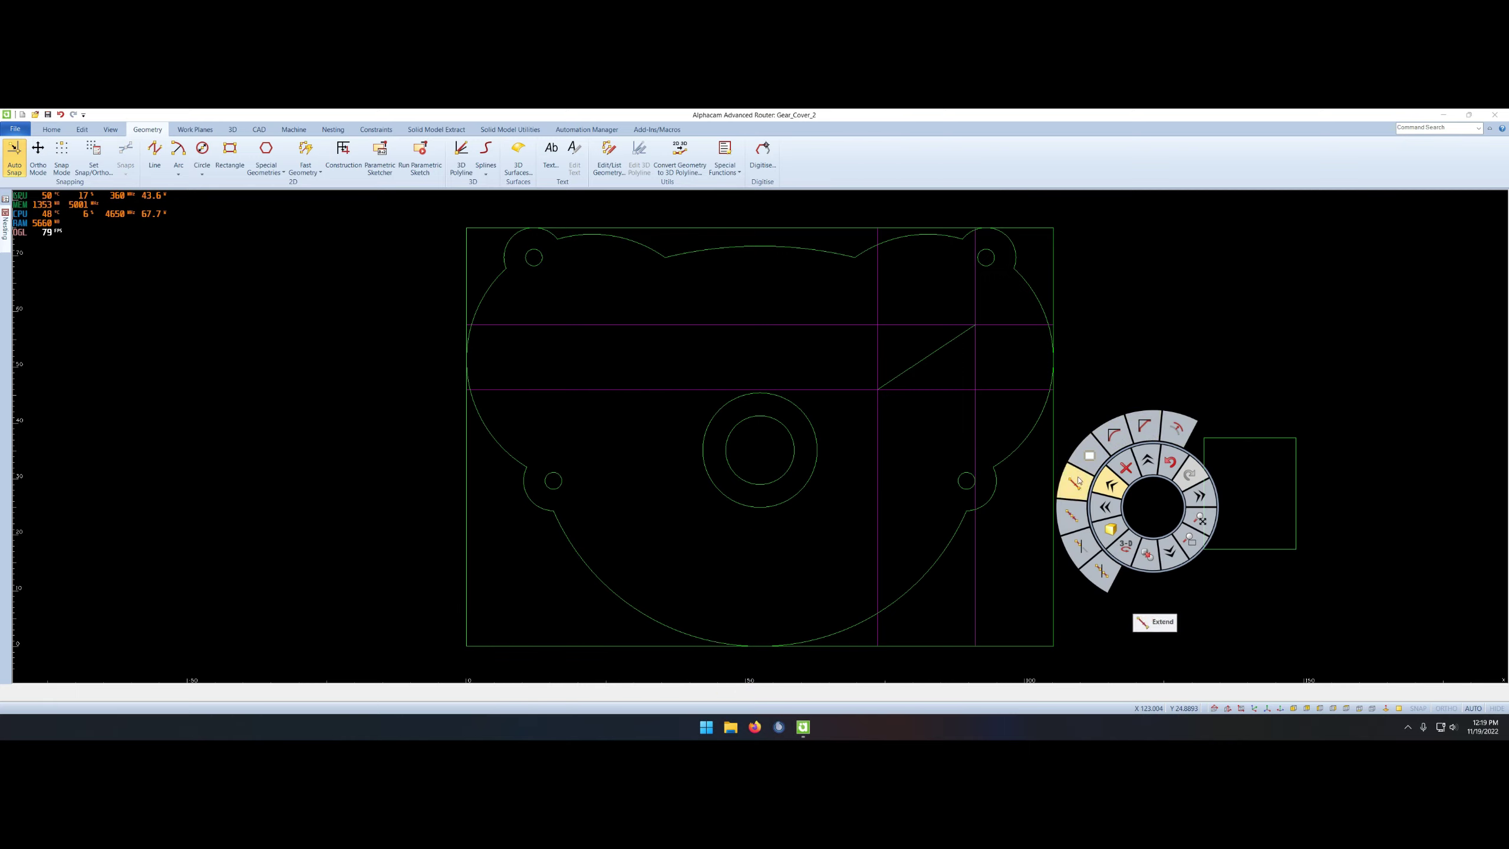
click(1041, 454)
click(975, 325)
click(891, 385)
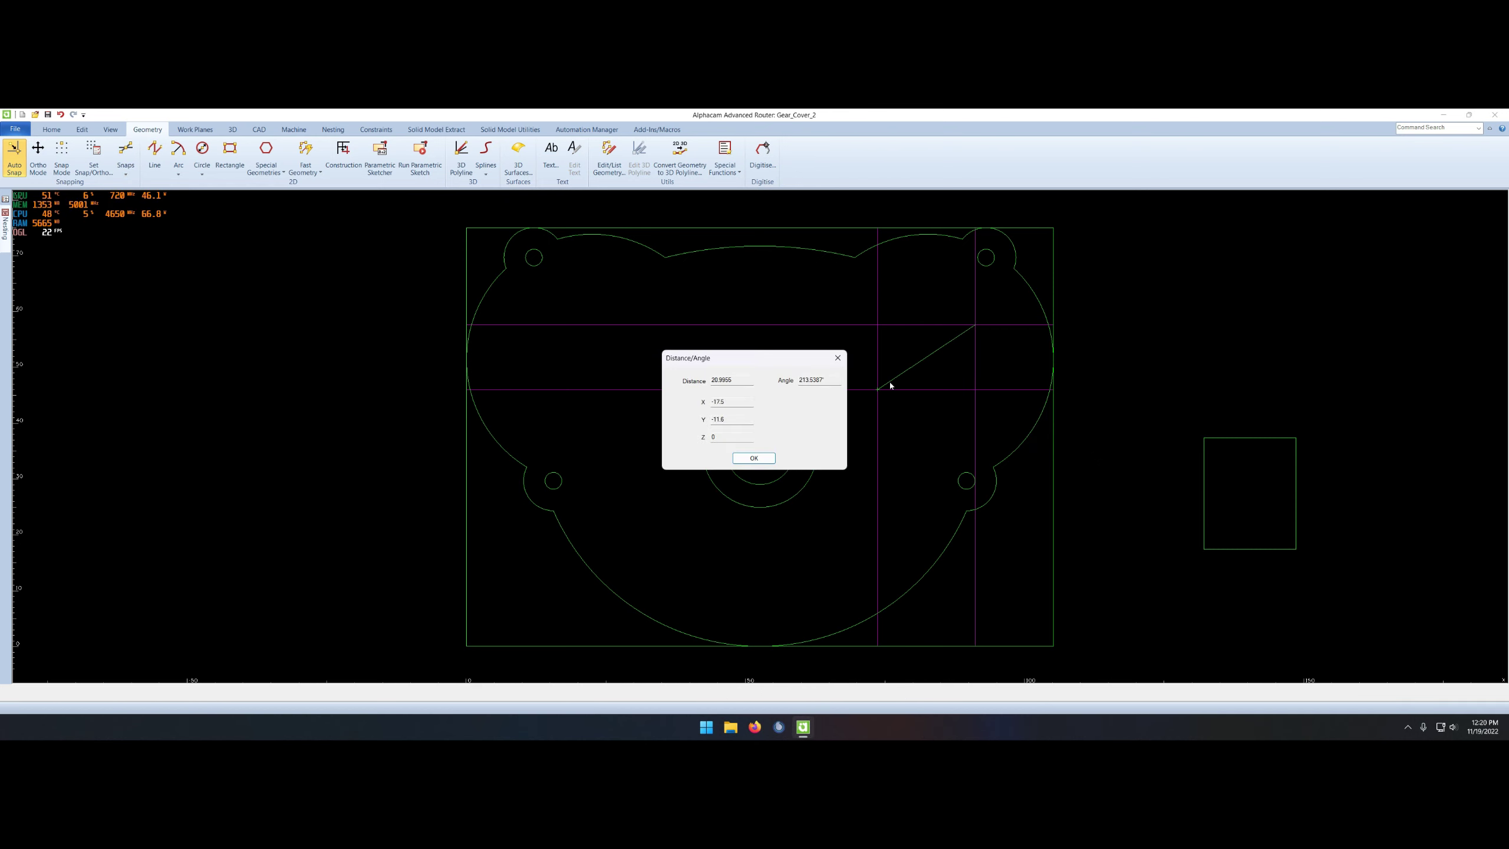
click(766, 462)
right_click(826, 472)
click(852, 406)
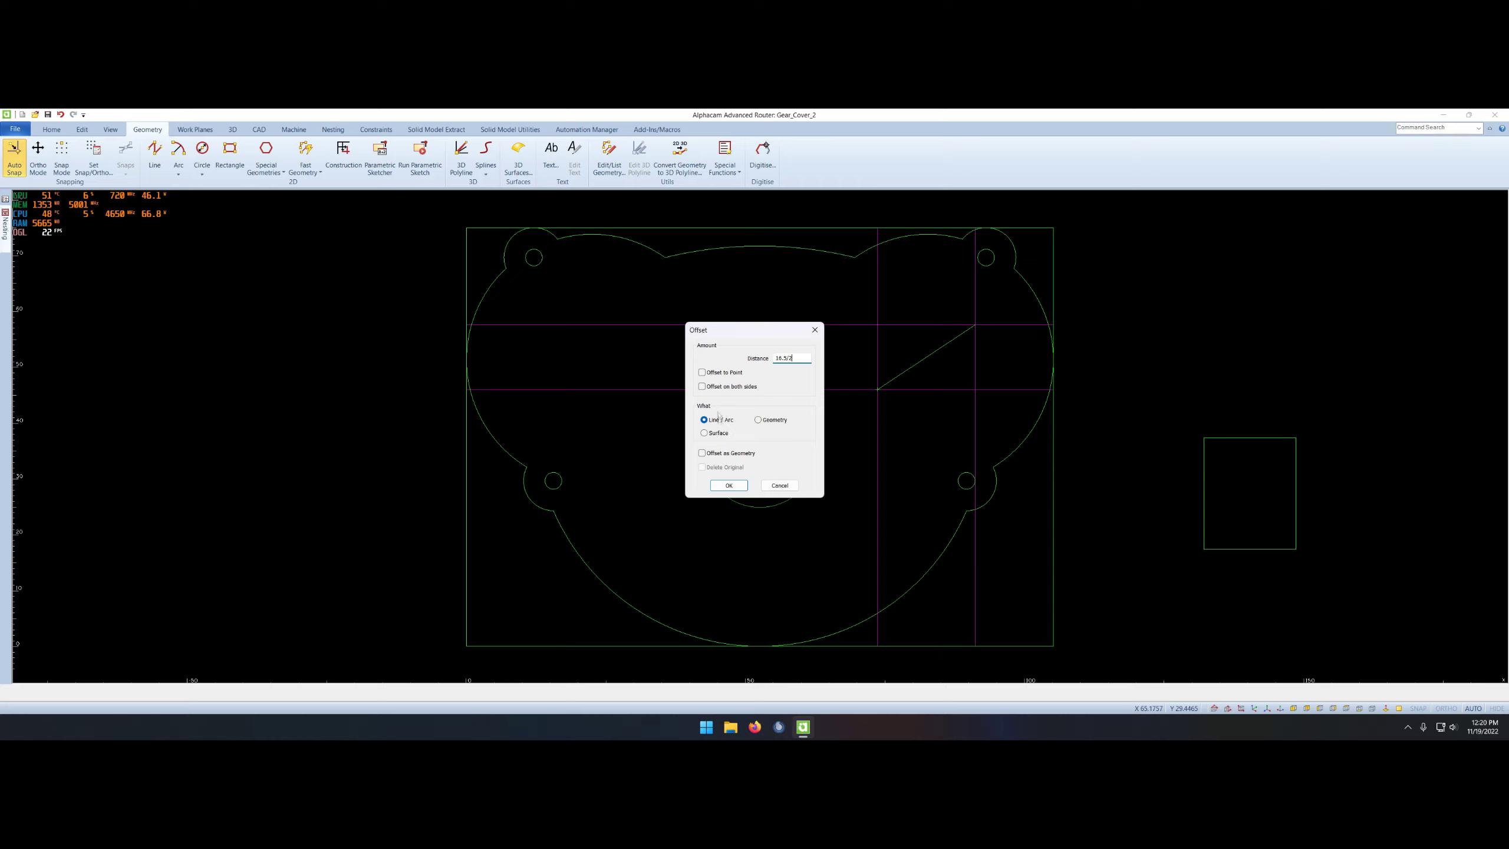
click(728, 485)
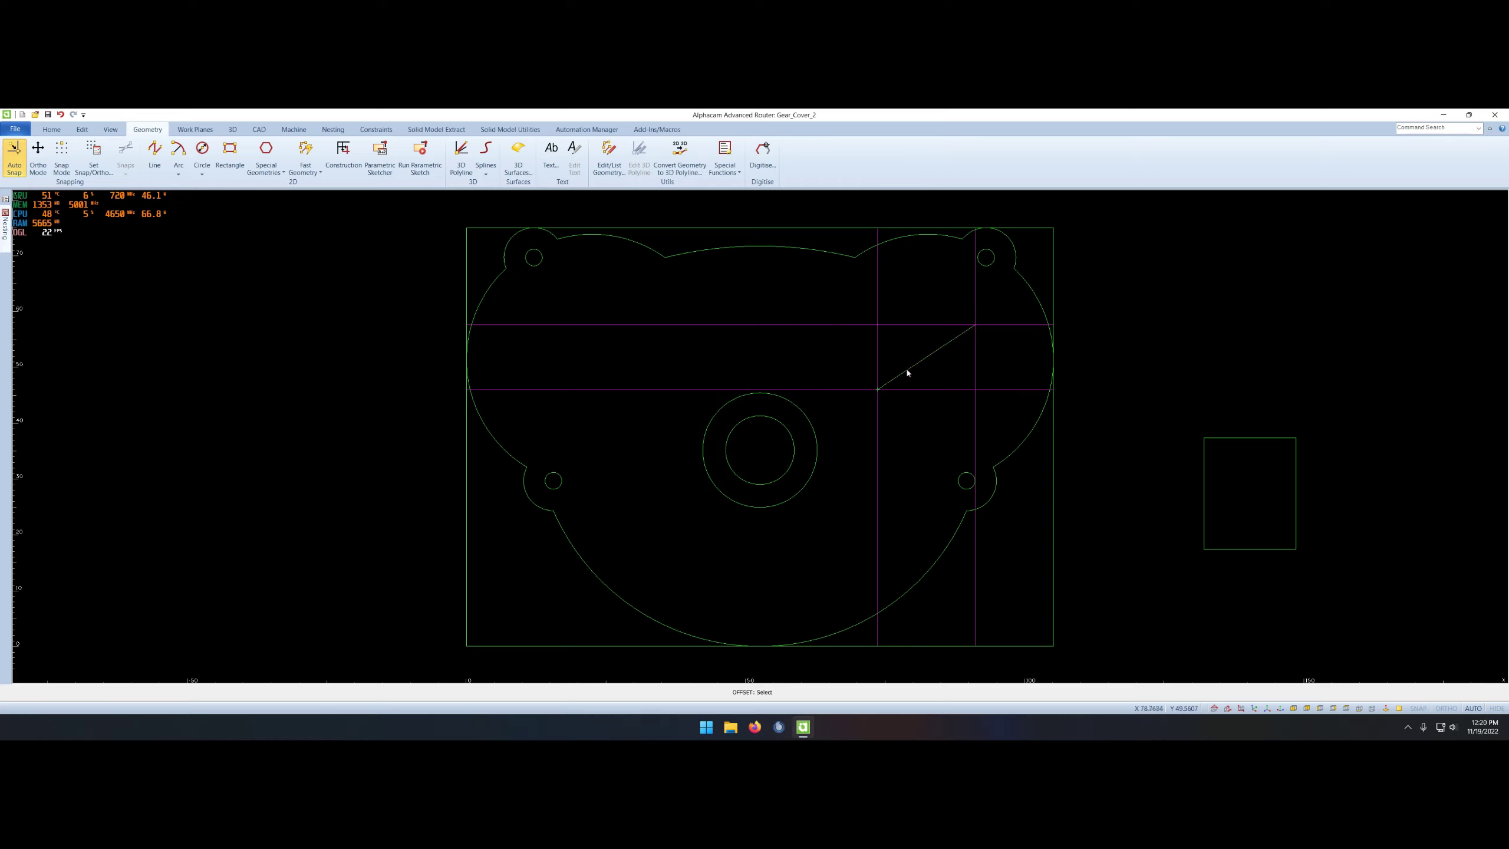
- Measure the reference rectangle's height and the distance from the diagonal to its offset
click(864, 422)
click(753, 458)
right_click(916, 449)
click(1249, 549)
click(1250, 438)
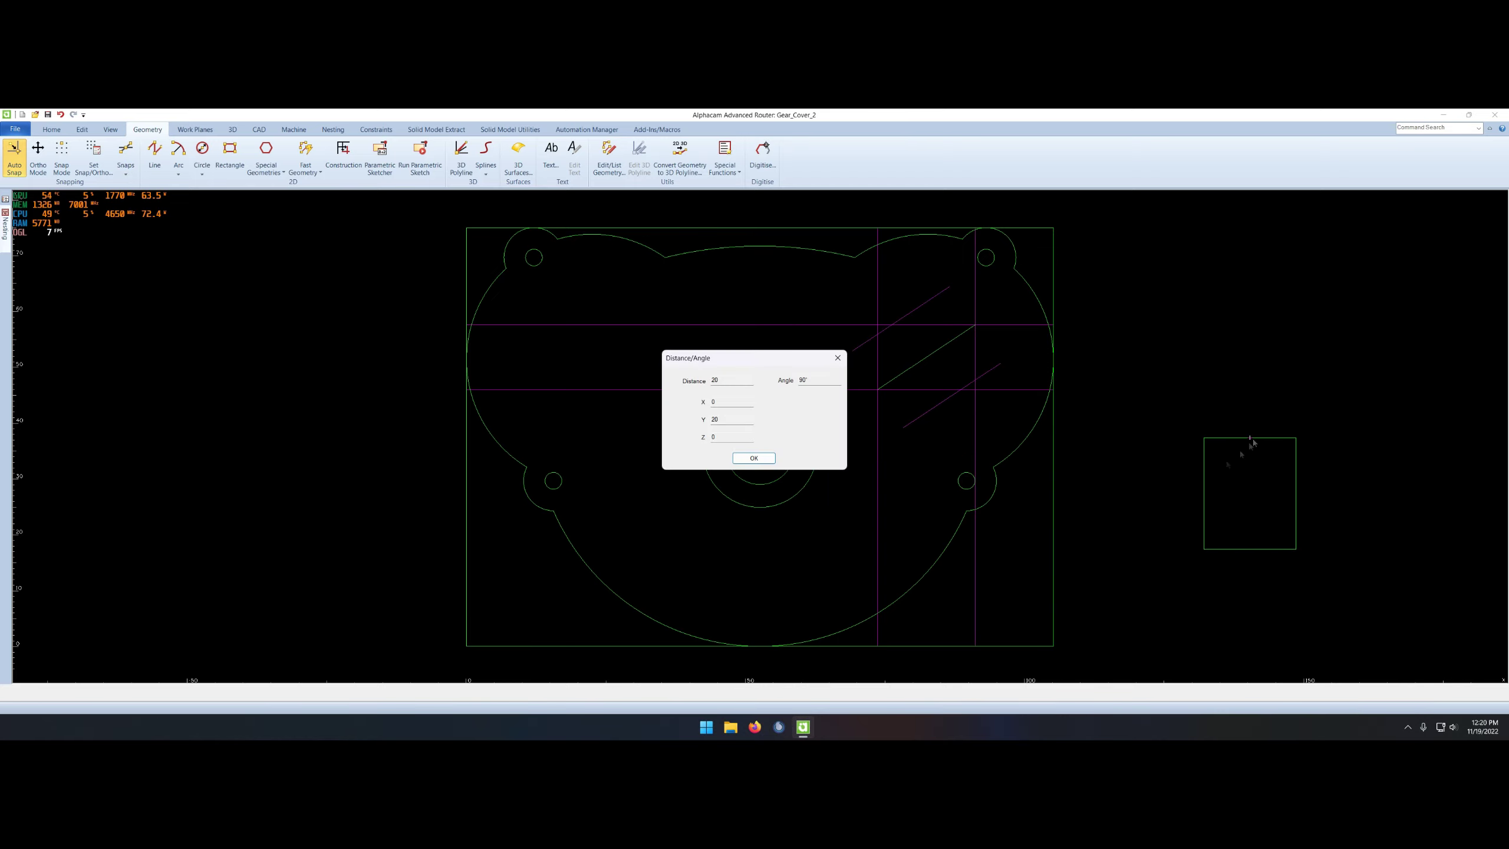
click(754, 458)
right_click(790, 485)
click(760, 471)
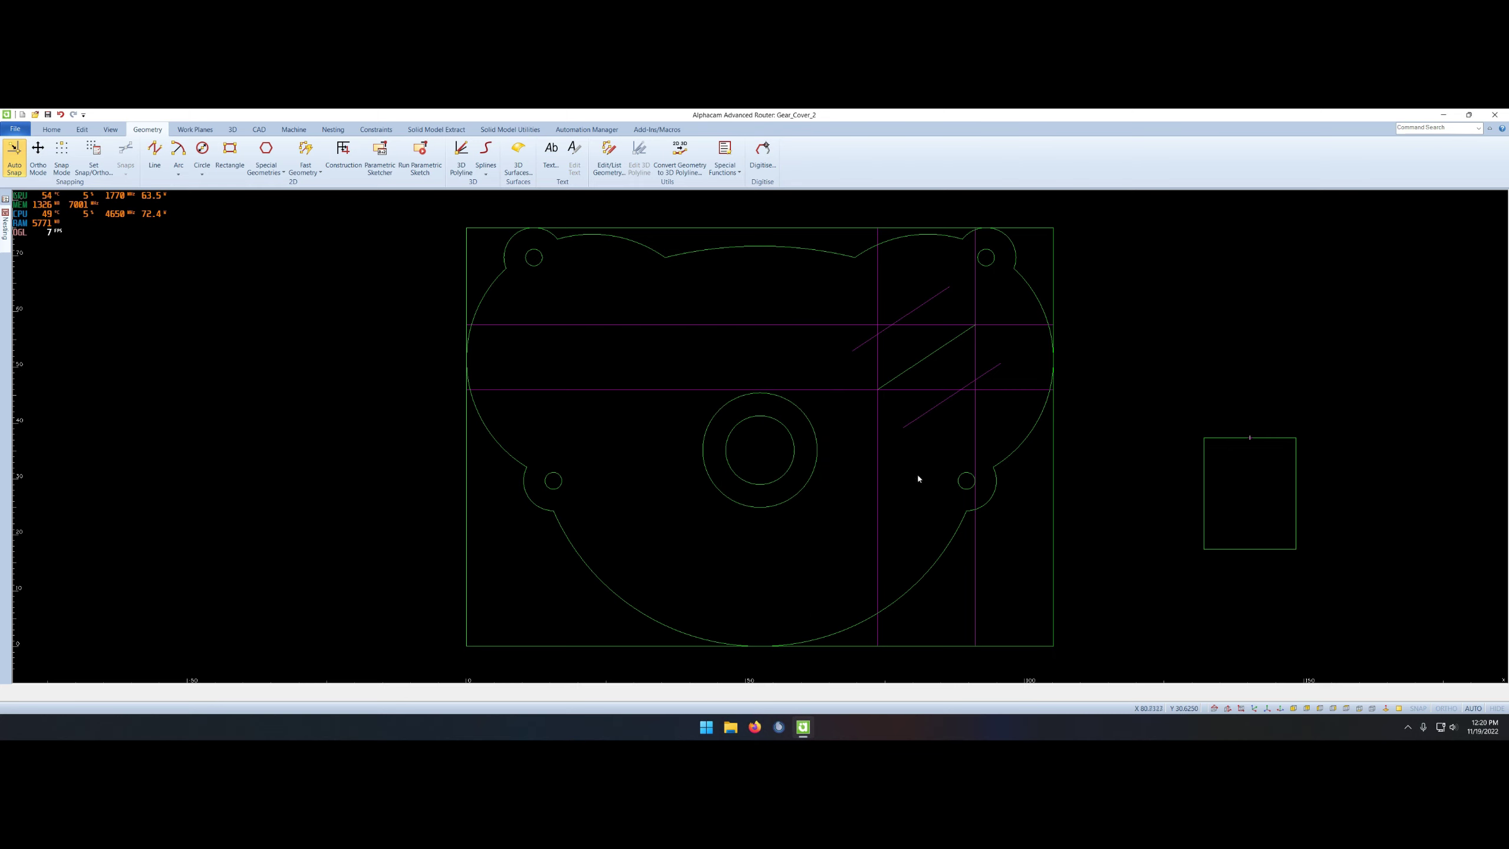
click(912, 423)
key(Return)
- Draw the closing edges joining the offset diagonals into a tilted rectangle
right_click(930, 465)
click(1009, 449)
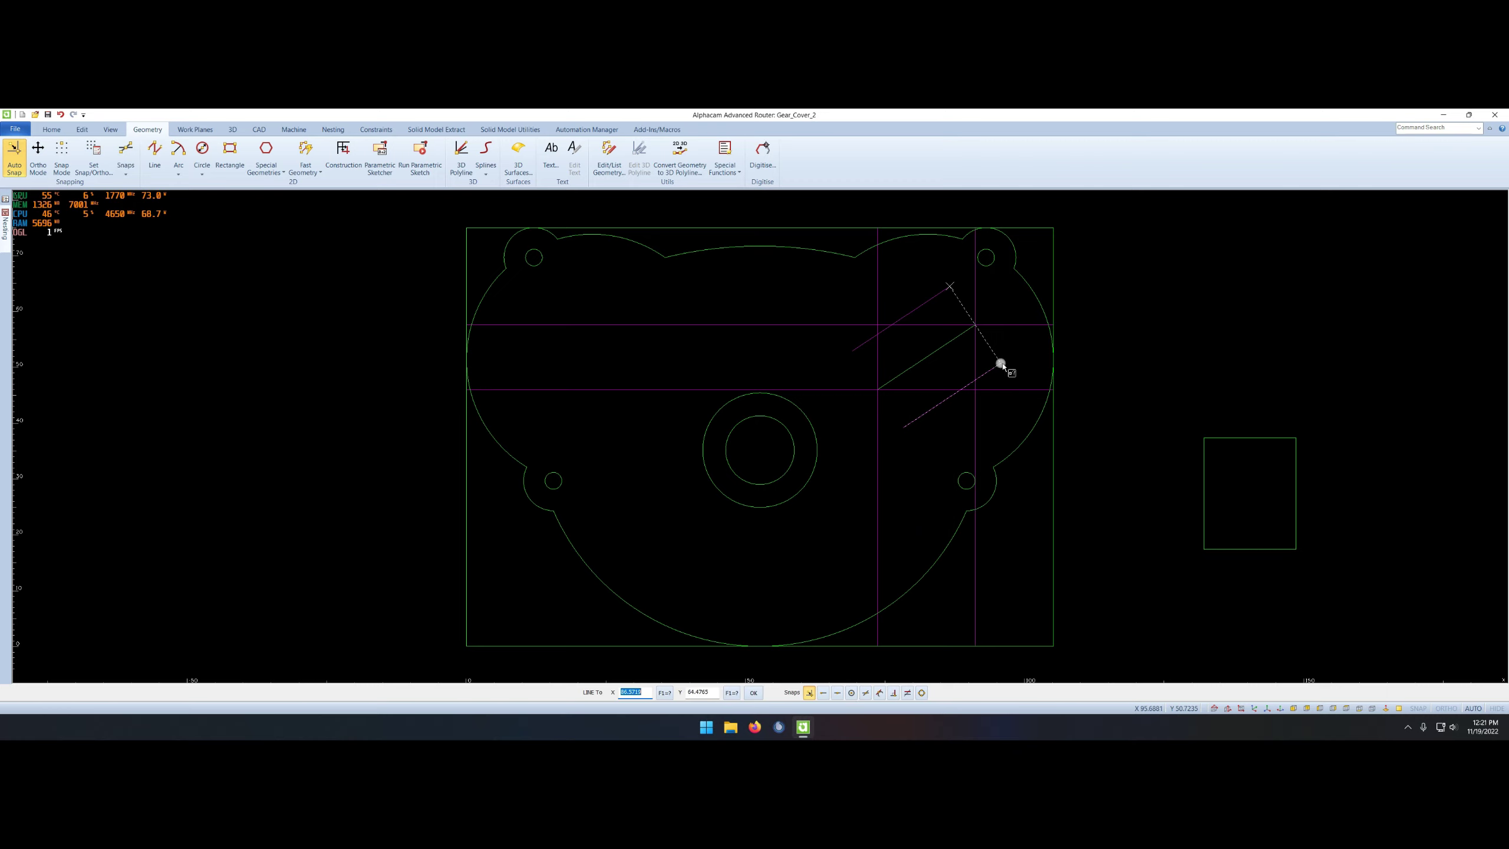
click(1000, 363)
key(Escape)
right_click(929, 447)
click(853, 351)
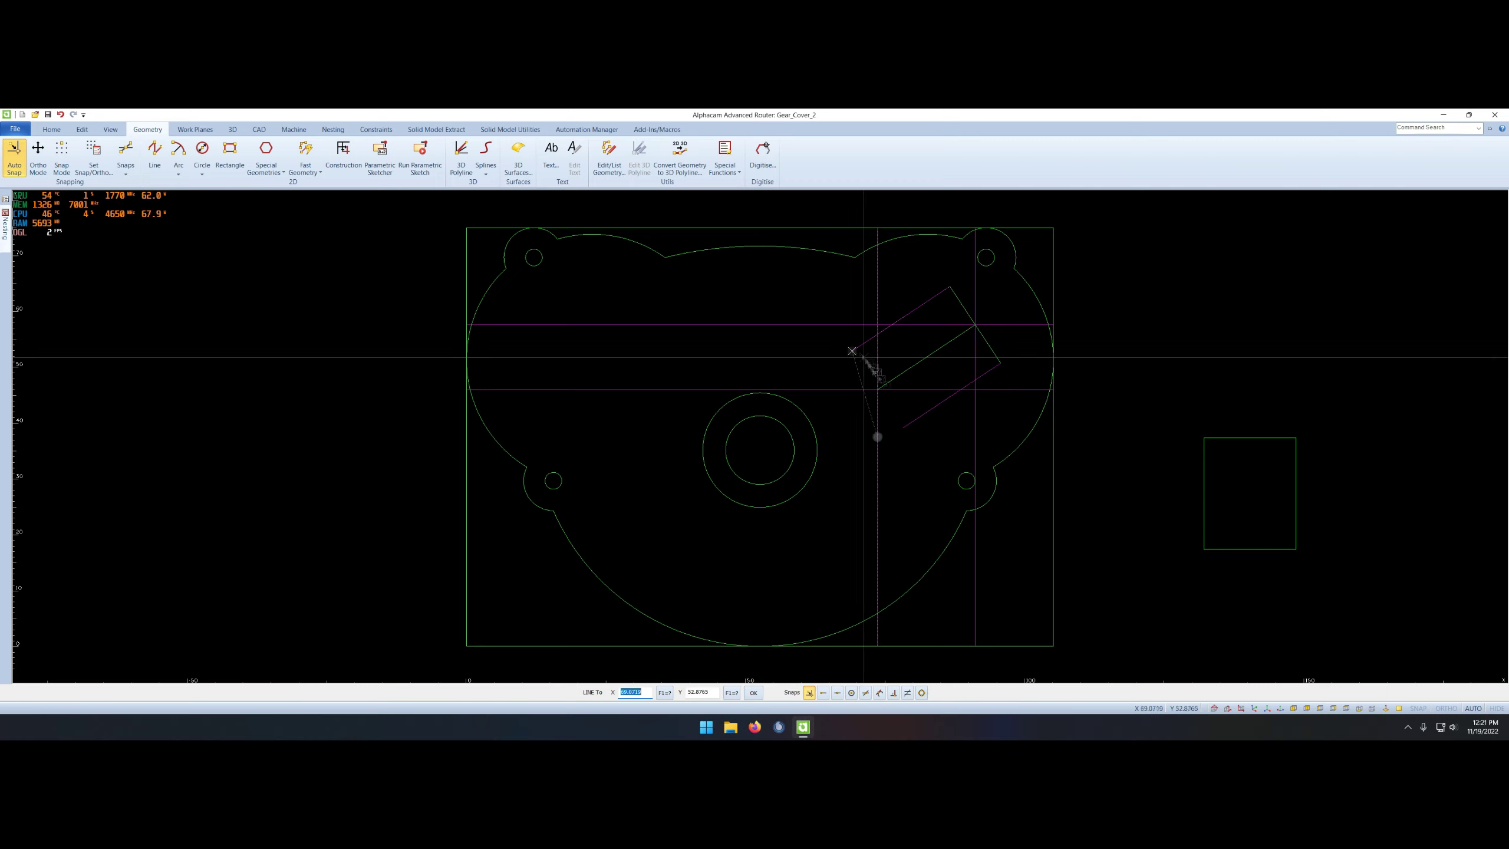
click(903, 427)
right_click(919, 493)
click(888, 427)
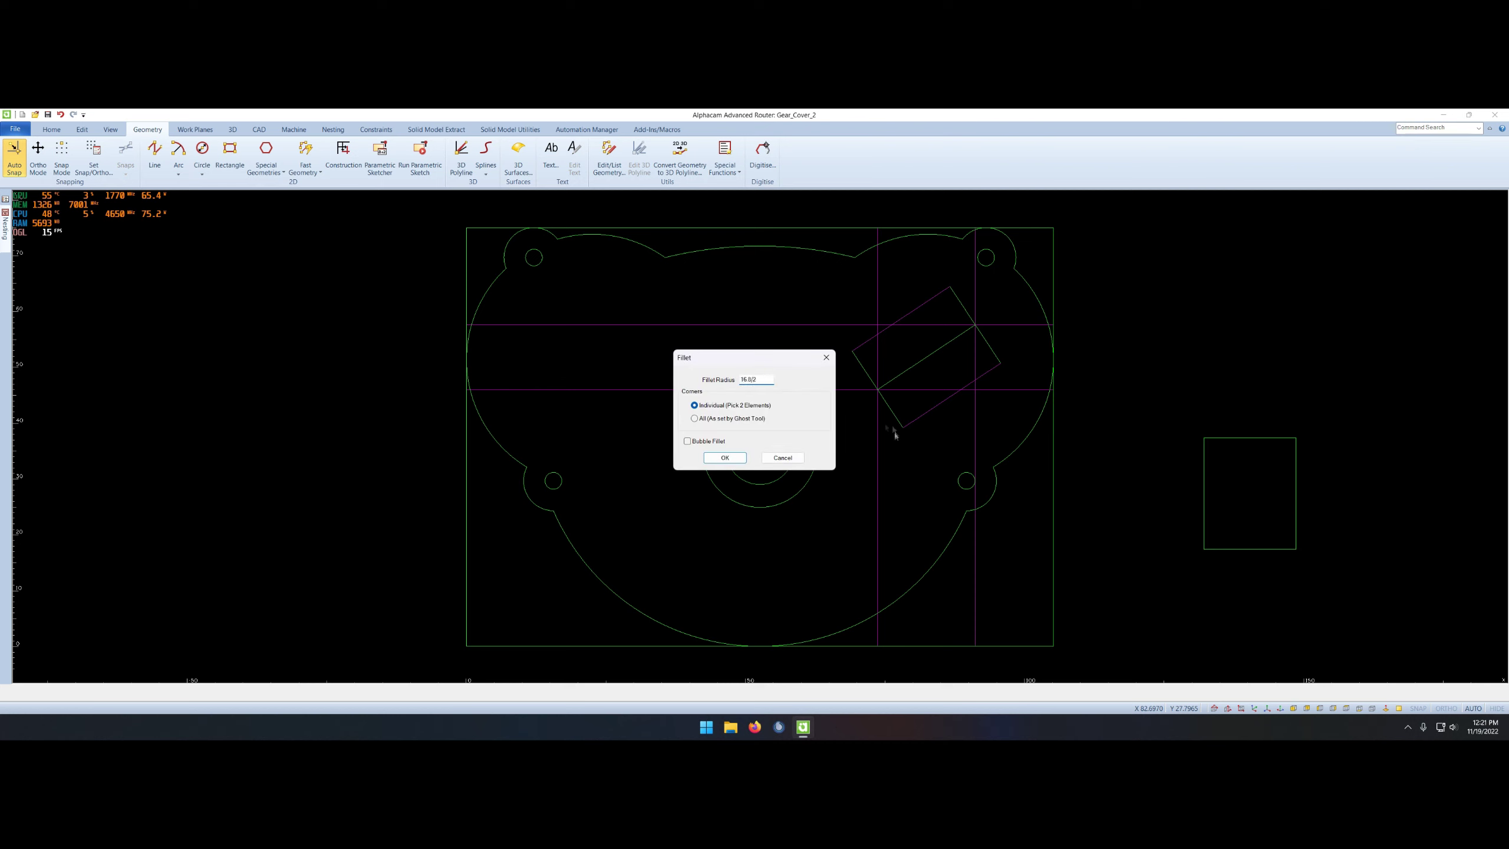
- Fillet the four corners of the rotated rectangle, then undo the rounding
click(725, 457)
click(877, 386)
click(984, 373)
click(988, 344)
click(931, 305)
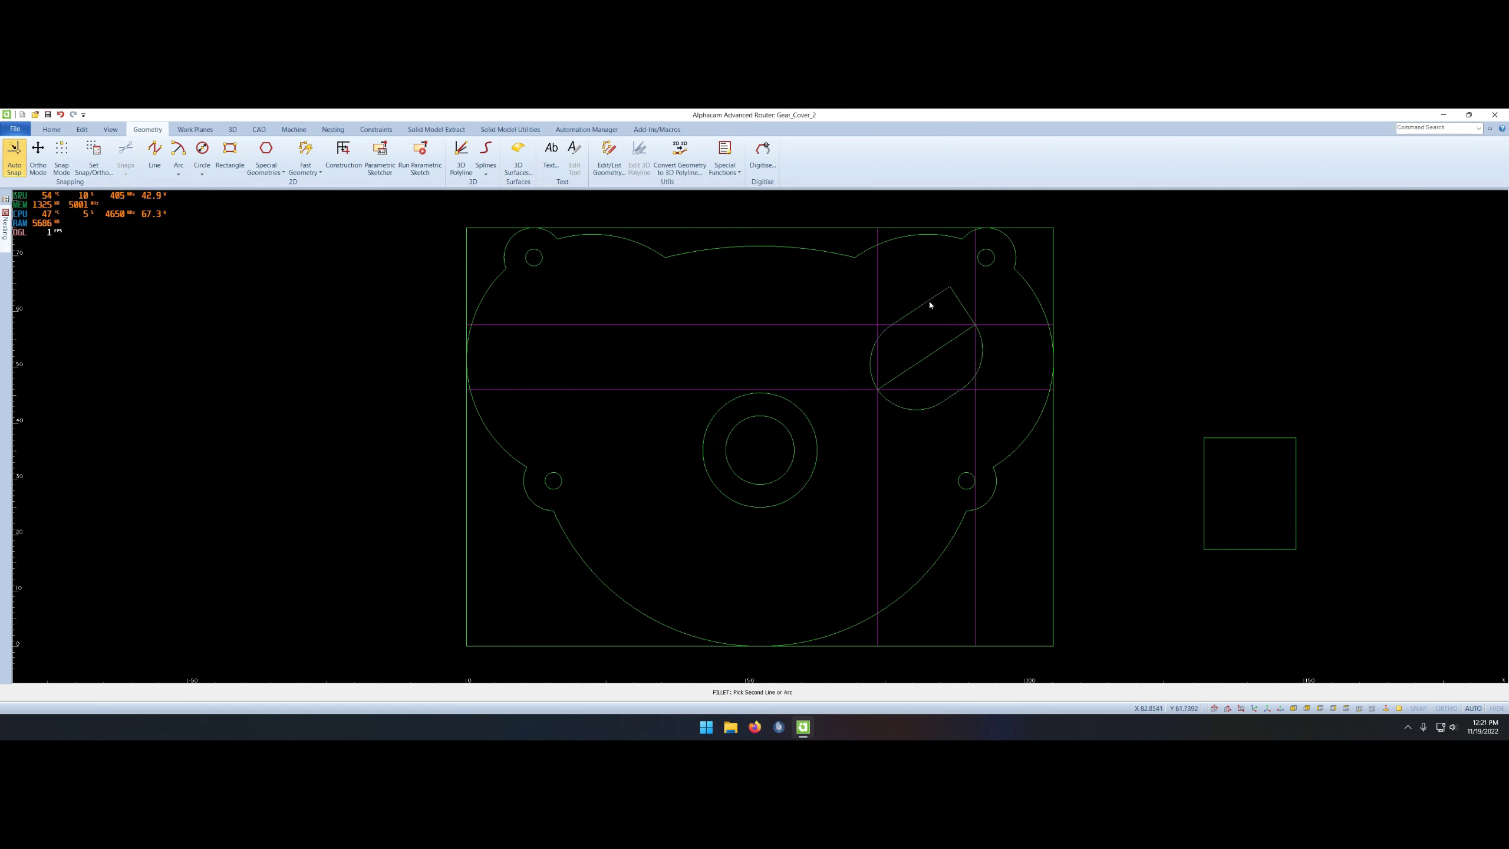
right_click(950, 321)
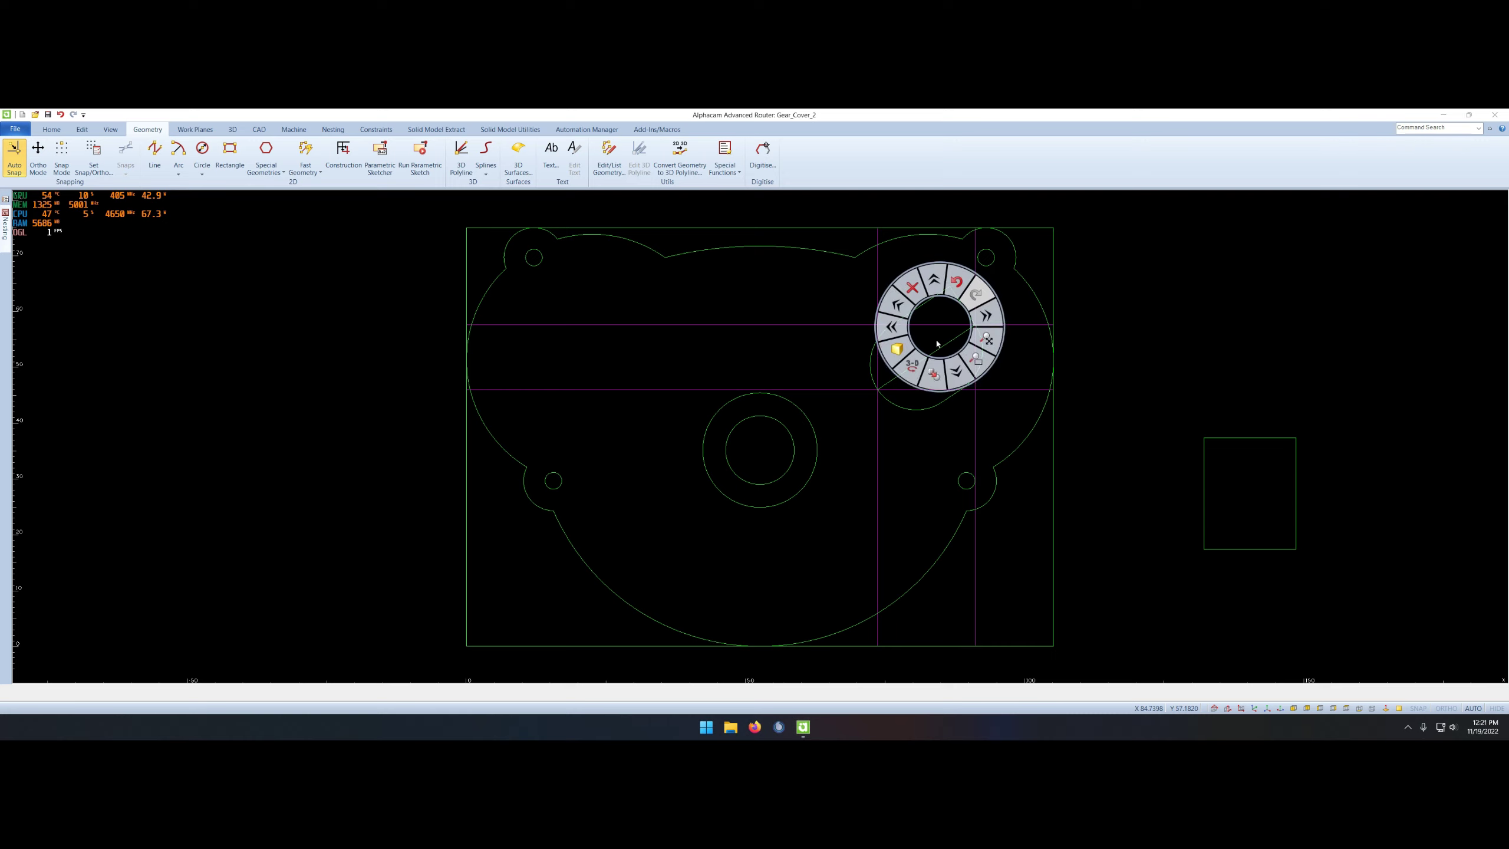
click(954, 395)
right_click(949, 340)
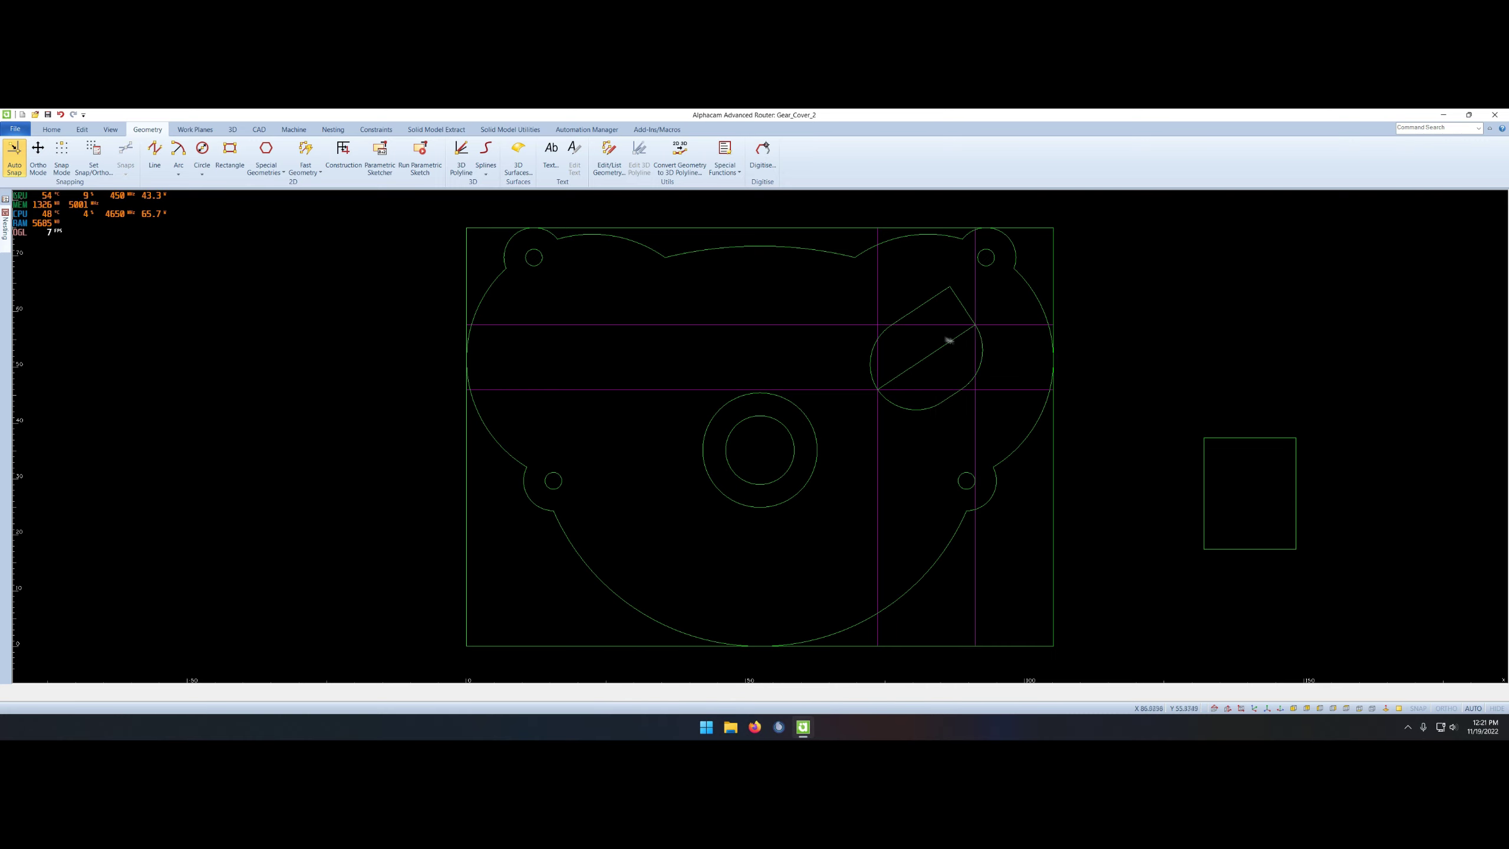
key(ctrl+z)
- Refillet the rotated rectangle's left corner
right_click(946, 381)
click(953, 398)
right_click(939, 454)
click(897, 433)
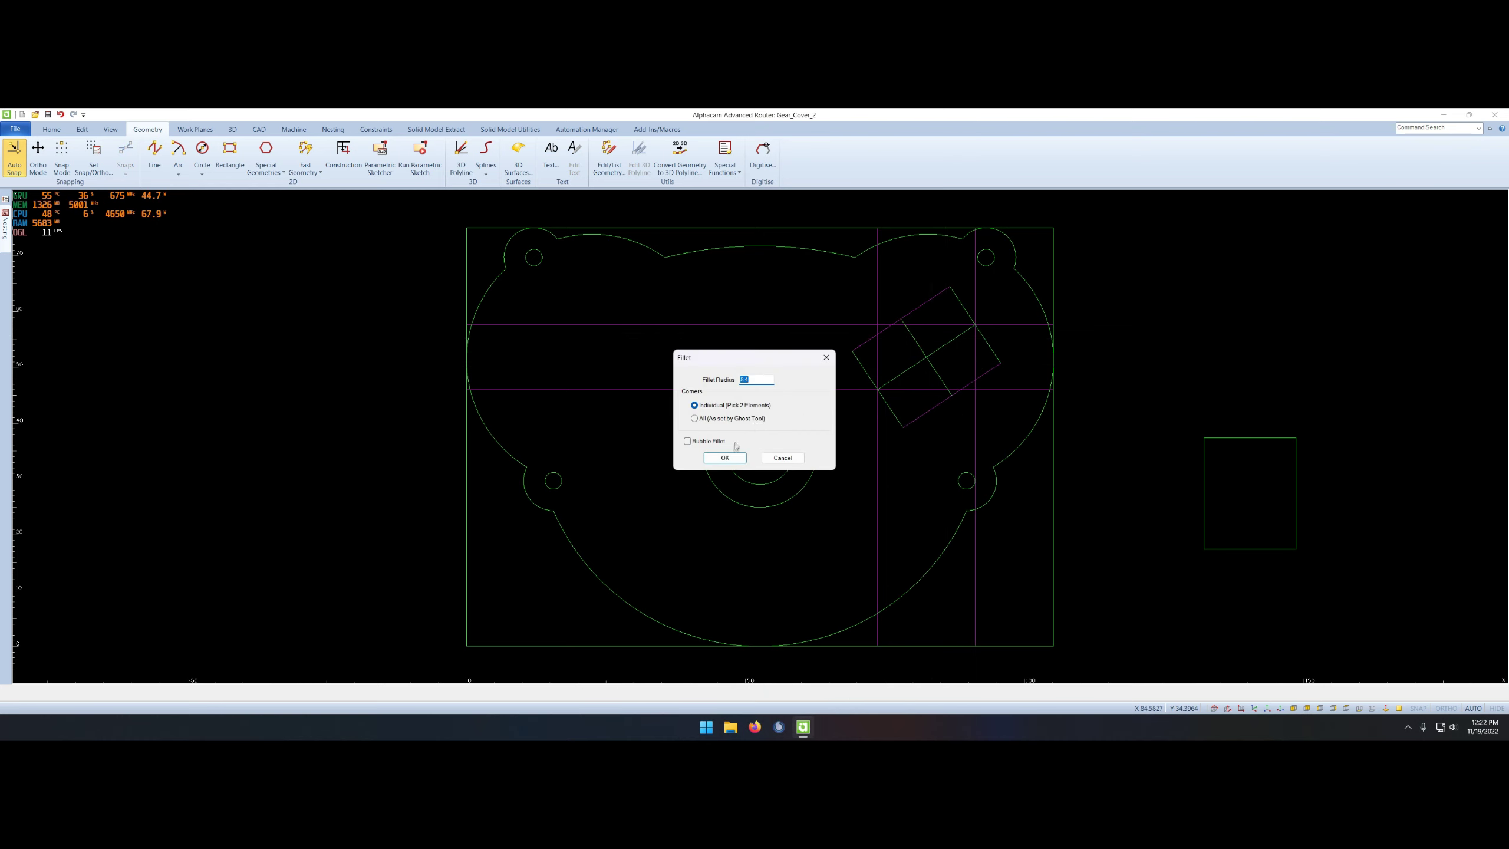
key(Return)
click(861, 368)
- Delete the unneeded rectangle edge
right_click(920, 431)
click(914, 432)
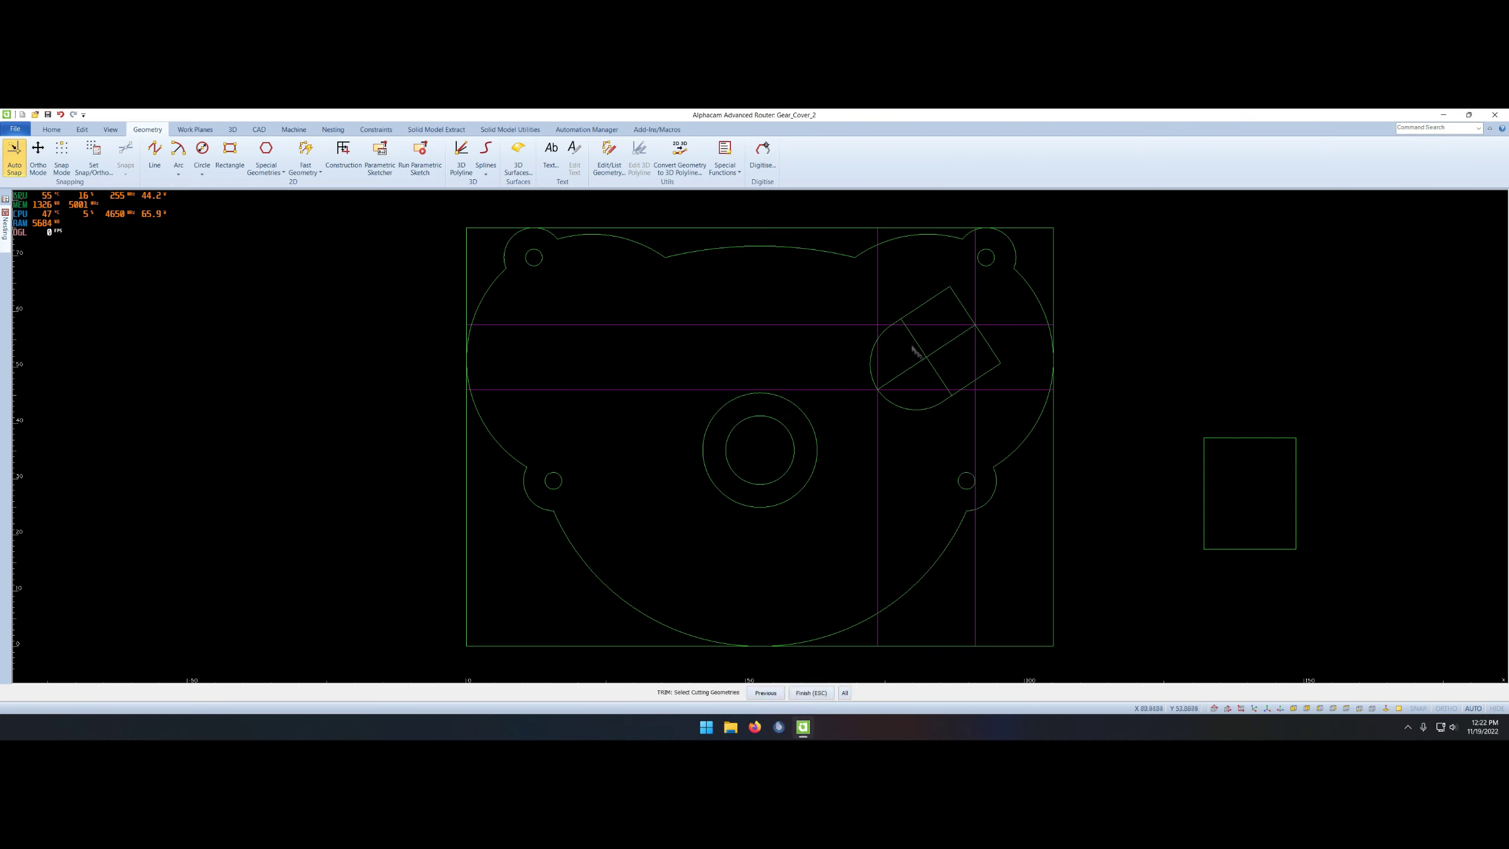
click(913, 310)
- Mirror the half slot across a two-point line to complete the oblong cutout
right_click(992, 357)
click(965, 337)
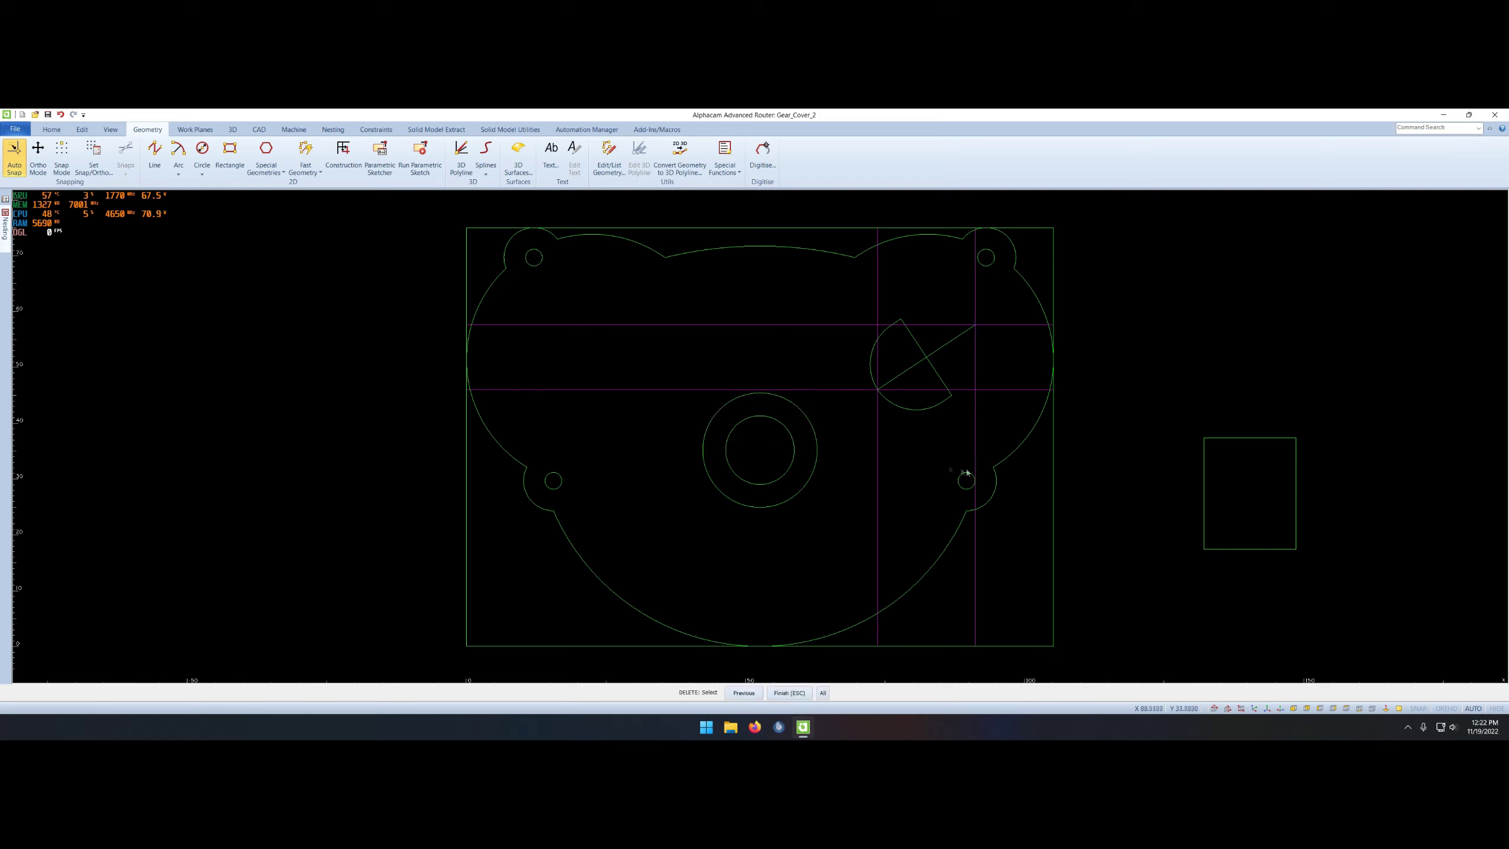
right_click(910, 459)
click(870, 455)
click(953, 395)
click(901, 319)
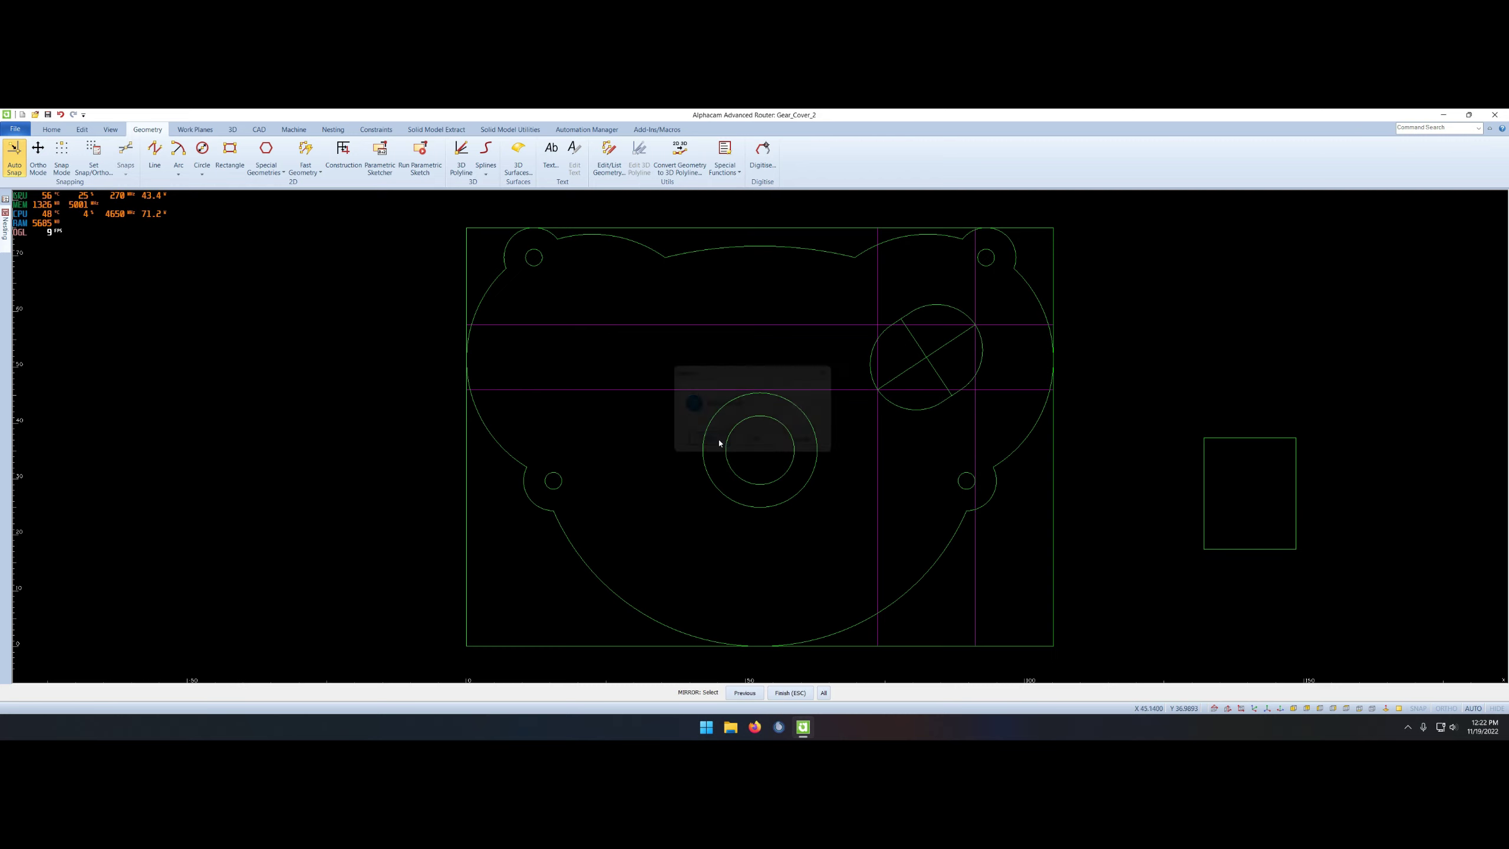
click(718, 438)
right_click(924, 470)
click(887, 432)
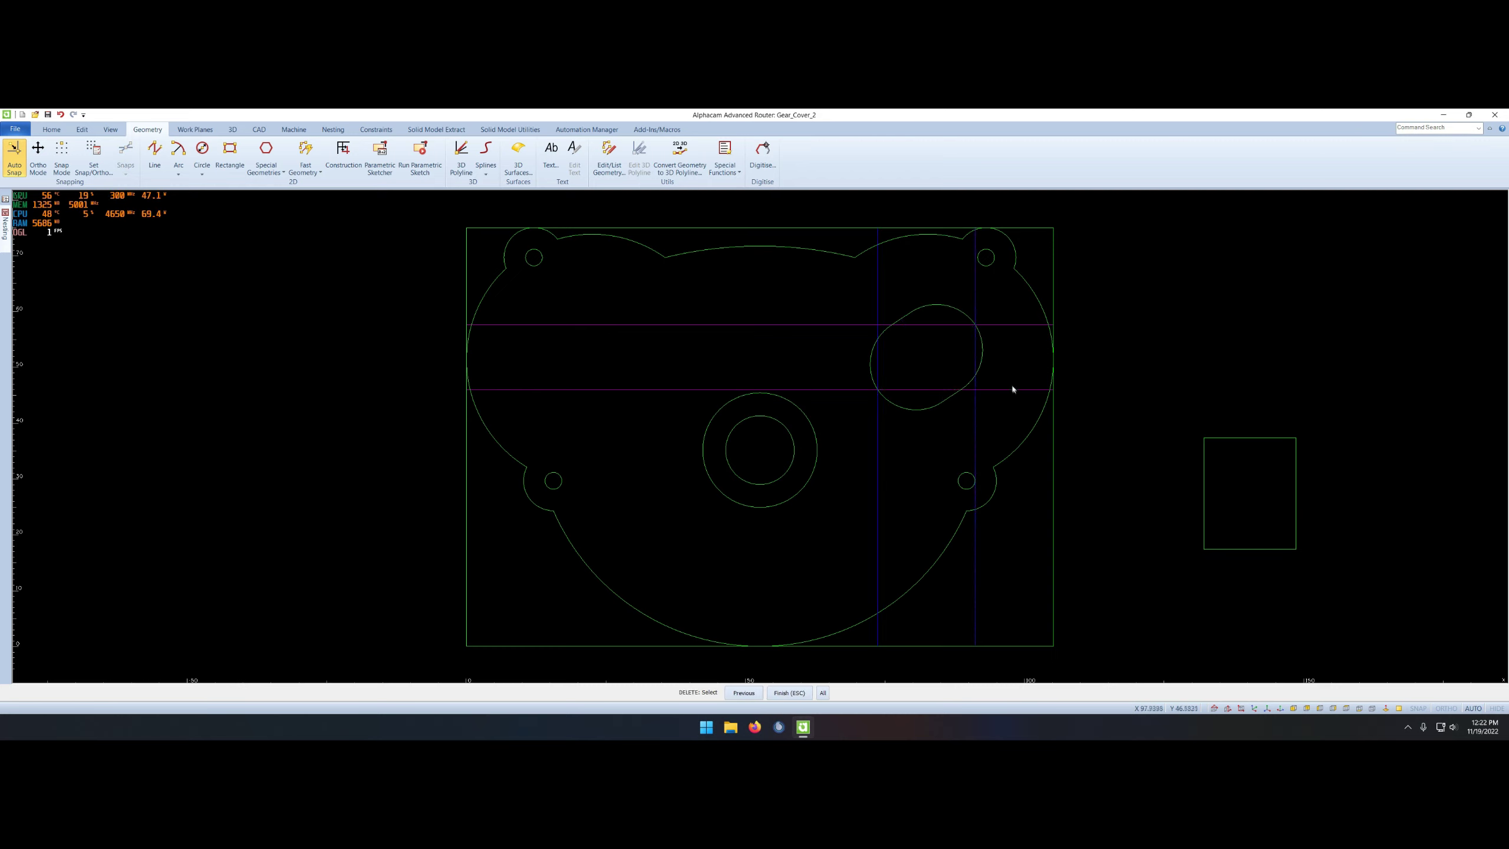
- Delete the construction lines and the reference rectangle
key(Return)
click(1205, 476)
right_click(1204, 476)
key(Return)
- Mirror the rounded slot about the vertical centre line onto the cover's left side
right_click(878, 489)
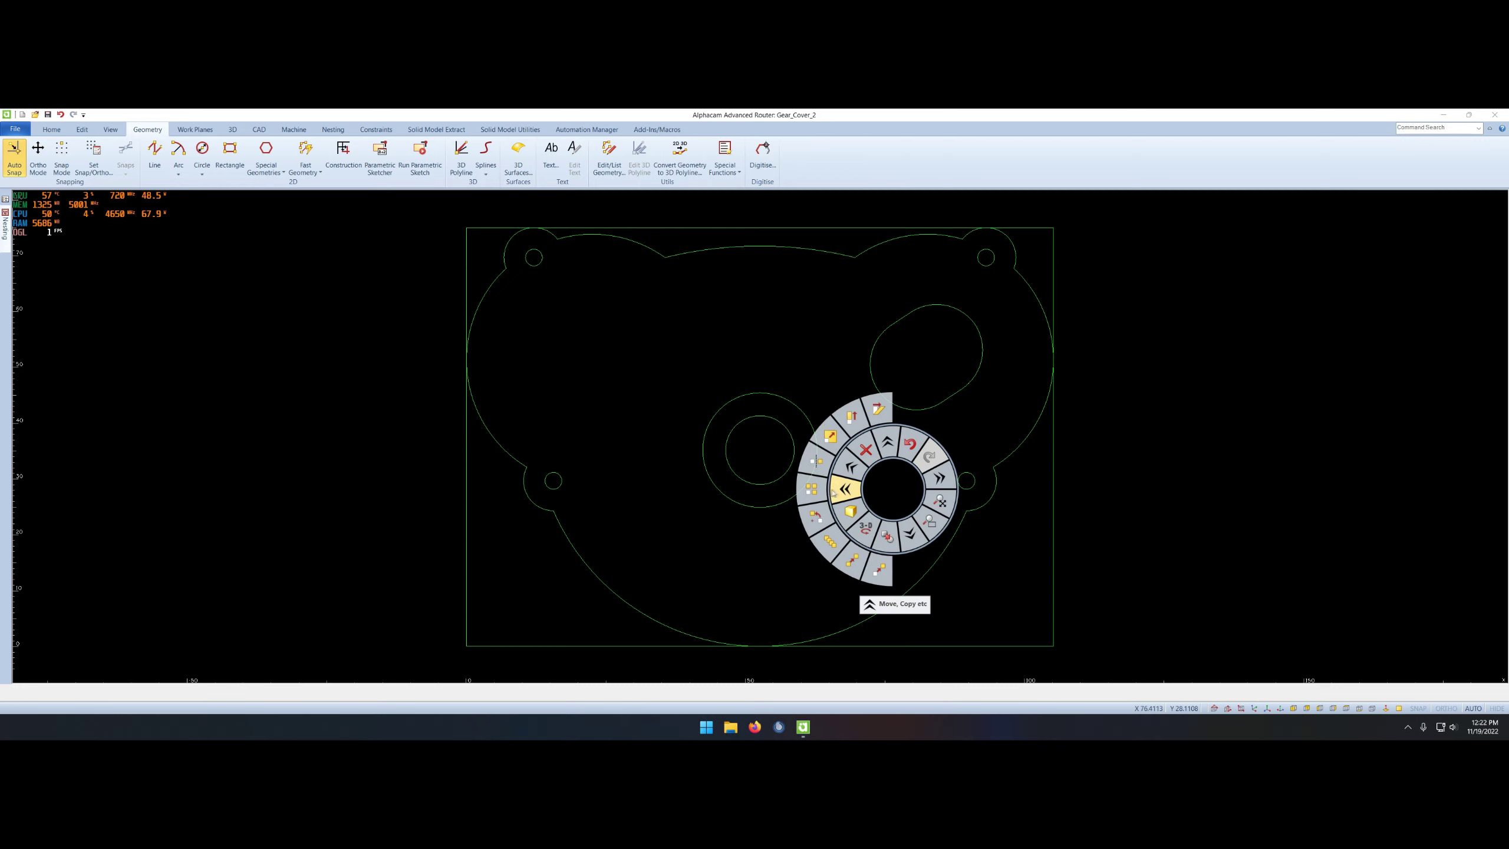
click(899, 428)
click(760, 228)
click(763, 646)
key(Escape)
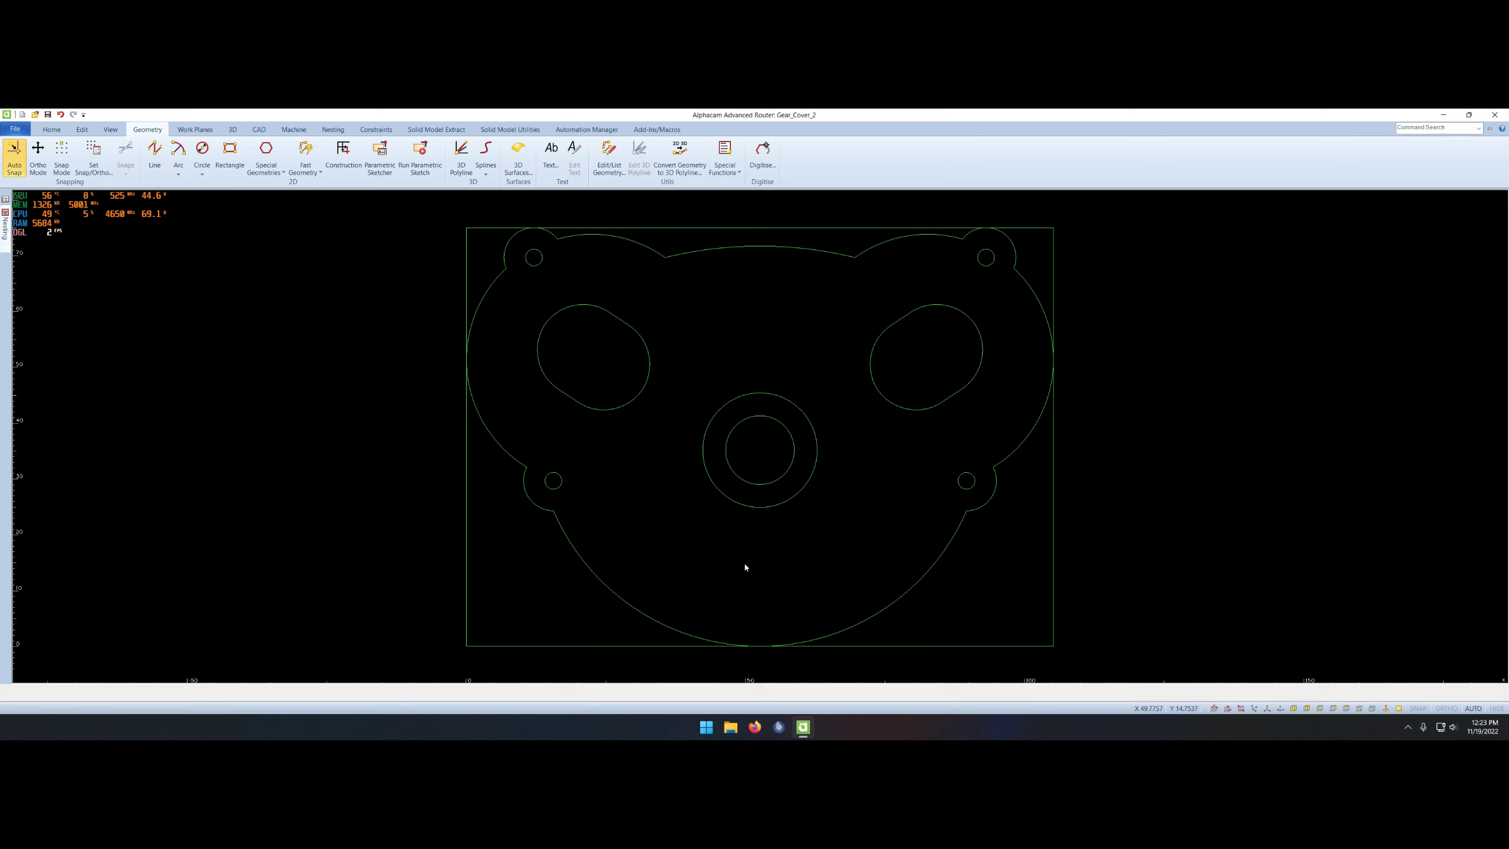
- Add offset rings around the right and left slot outlines
right_click(831, 507)
click(781, 450)
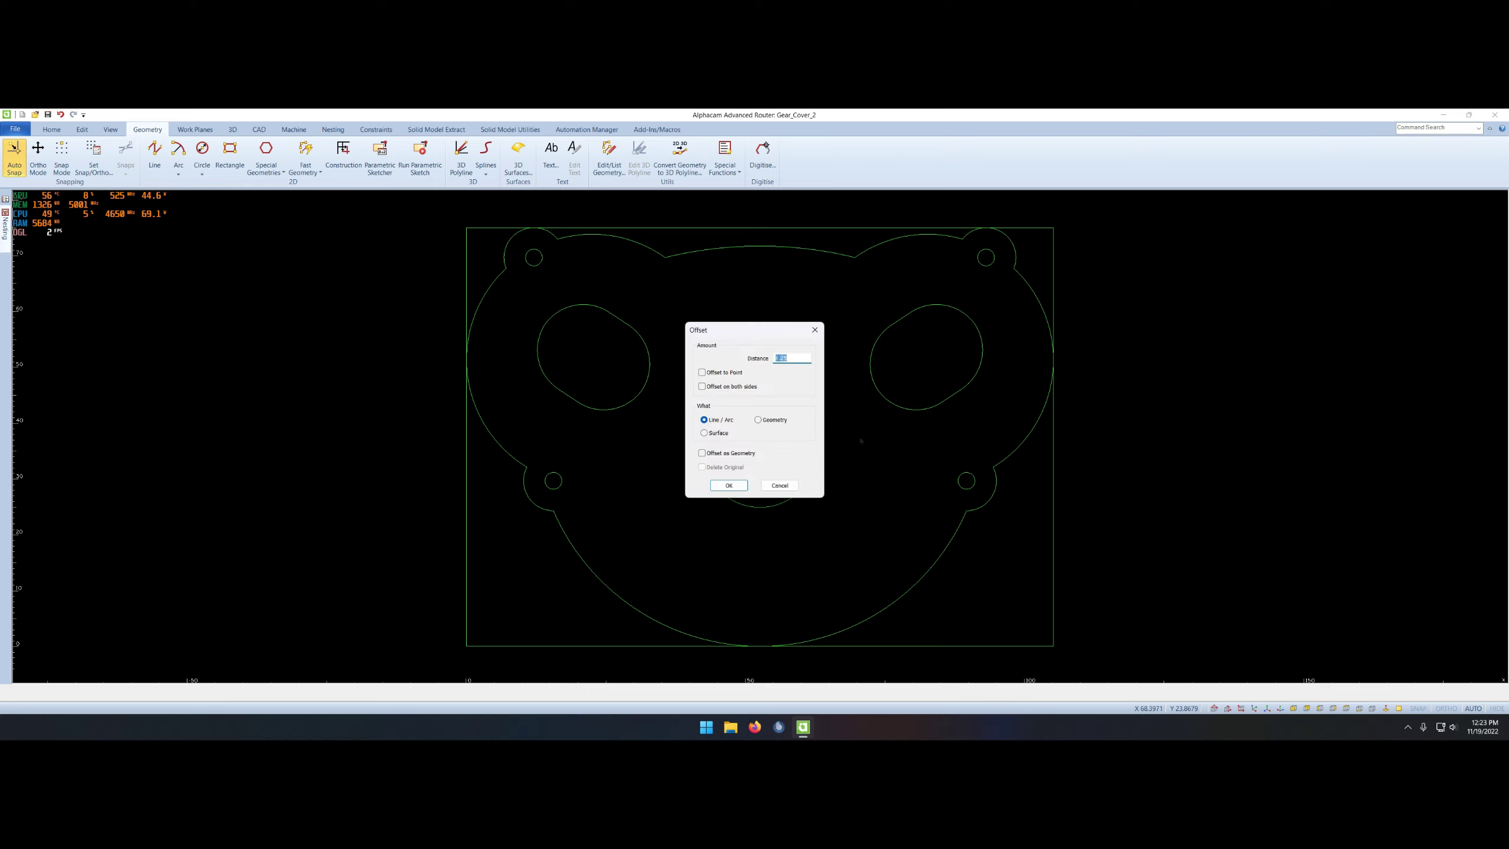
text(1)
key(Return)
right_click(879, 498)
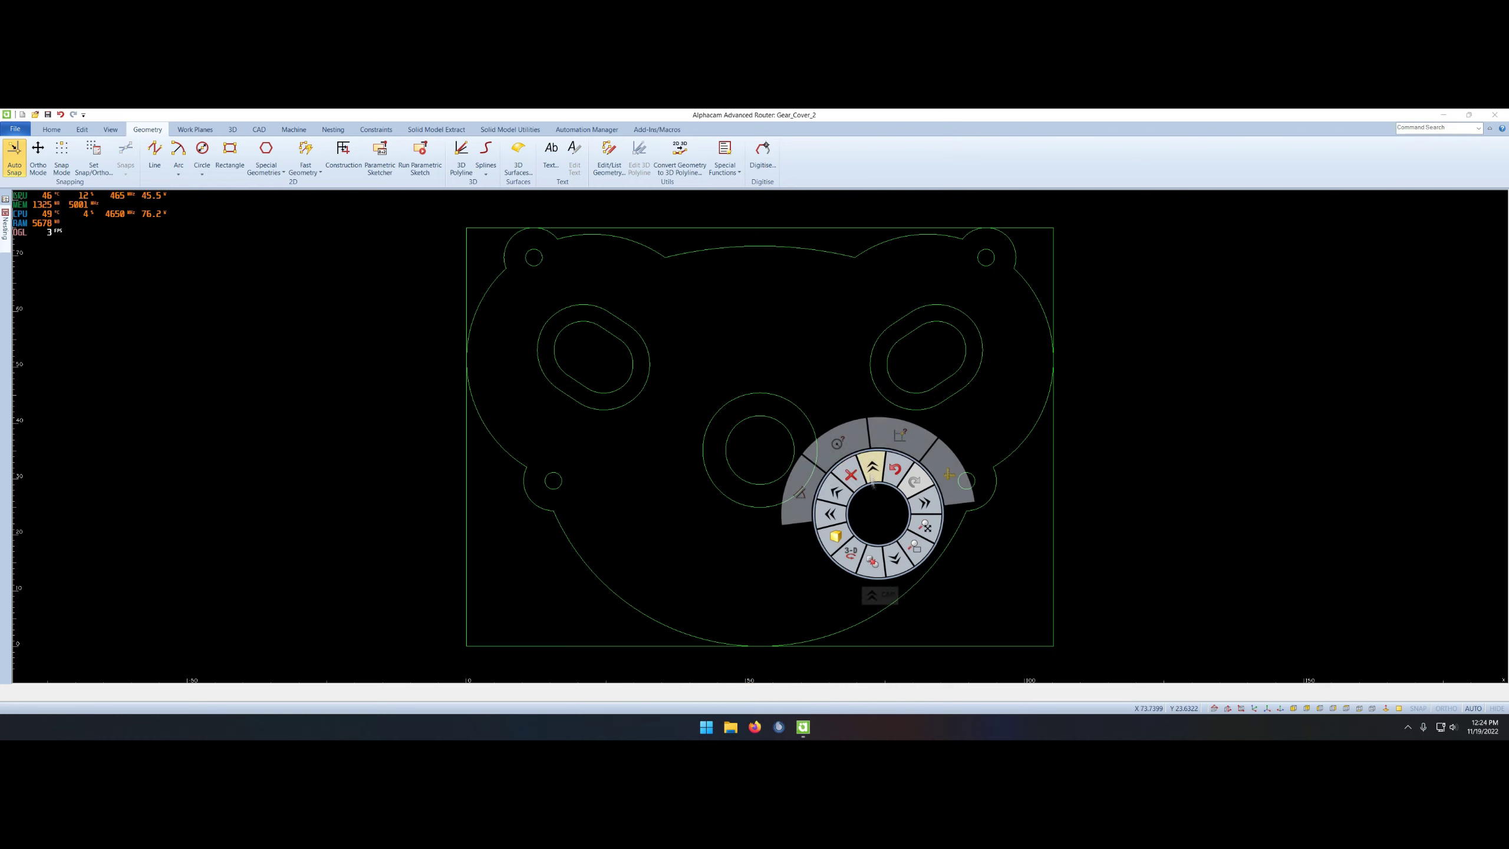
click(945, 381)
click(761, 459)
click(951, 398)
text(3)
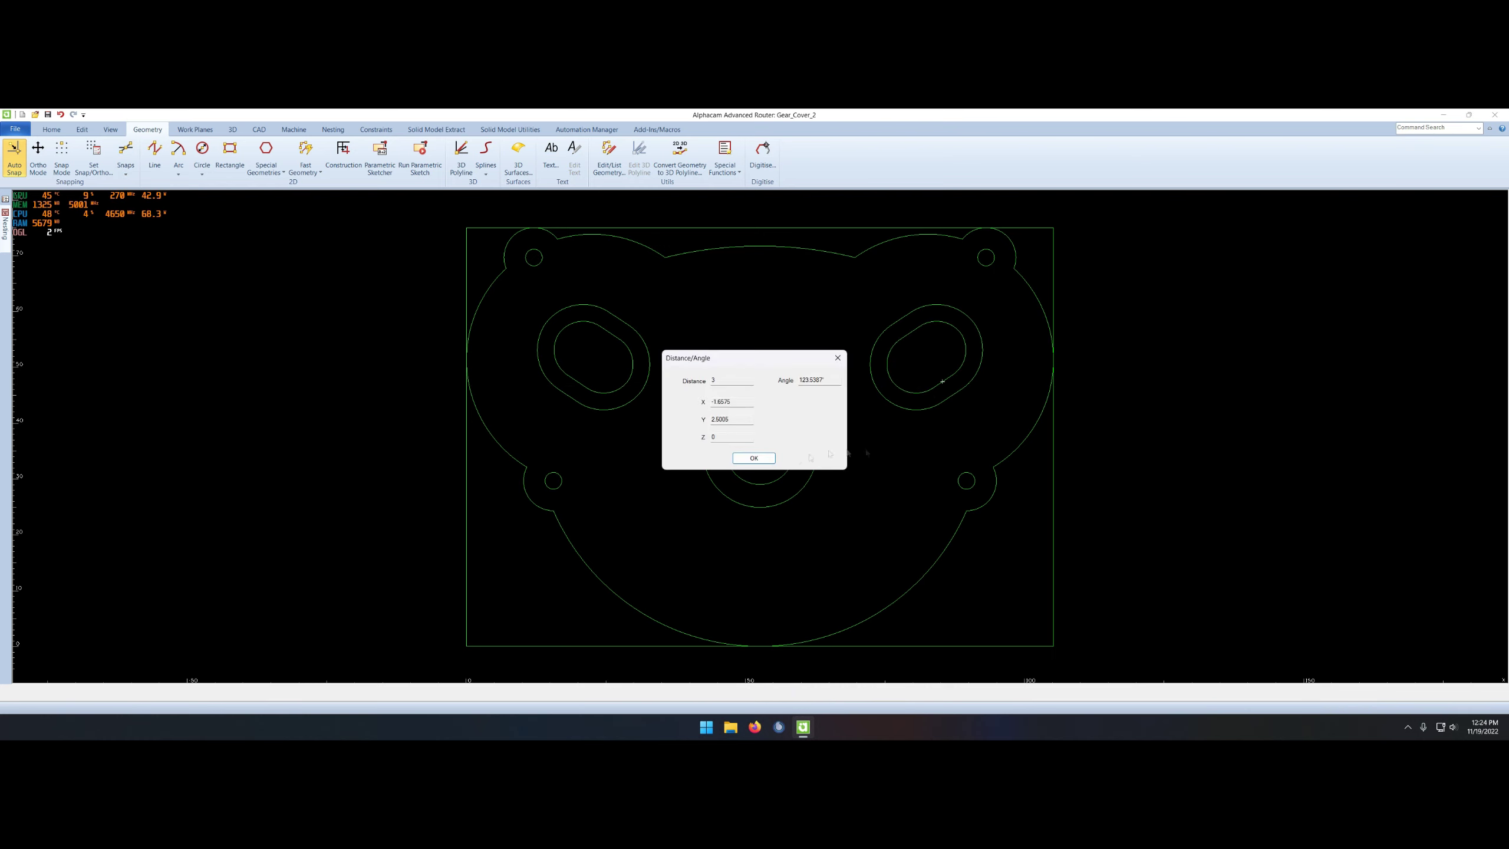
key(Return)
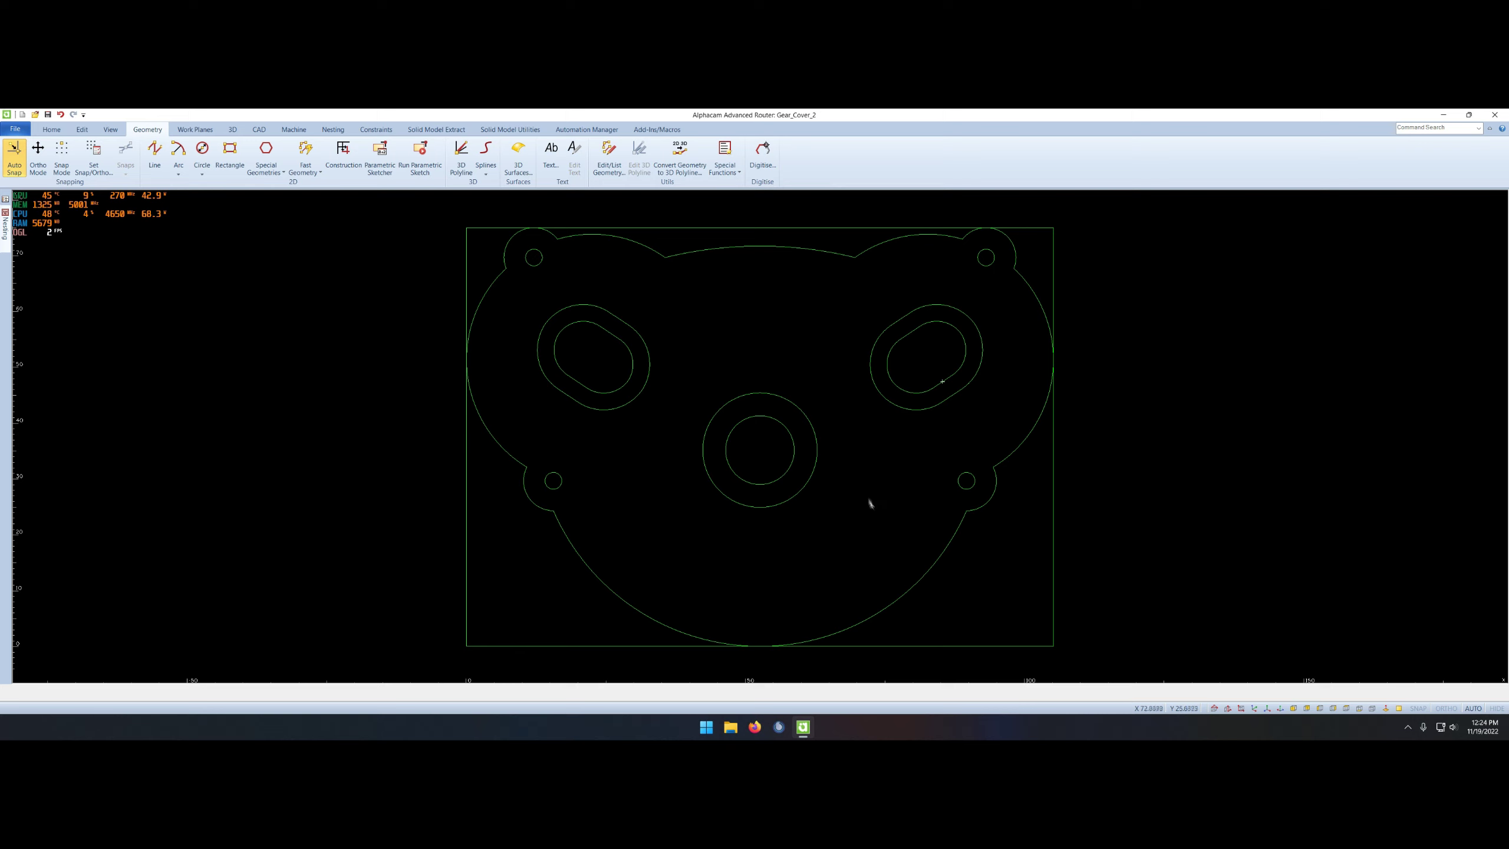
- Create an inward offset copy of the outer part profile
right_click(877, 504)
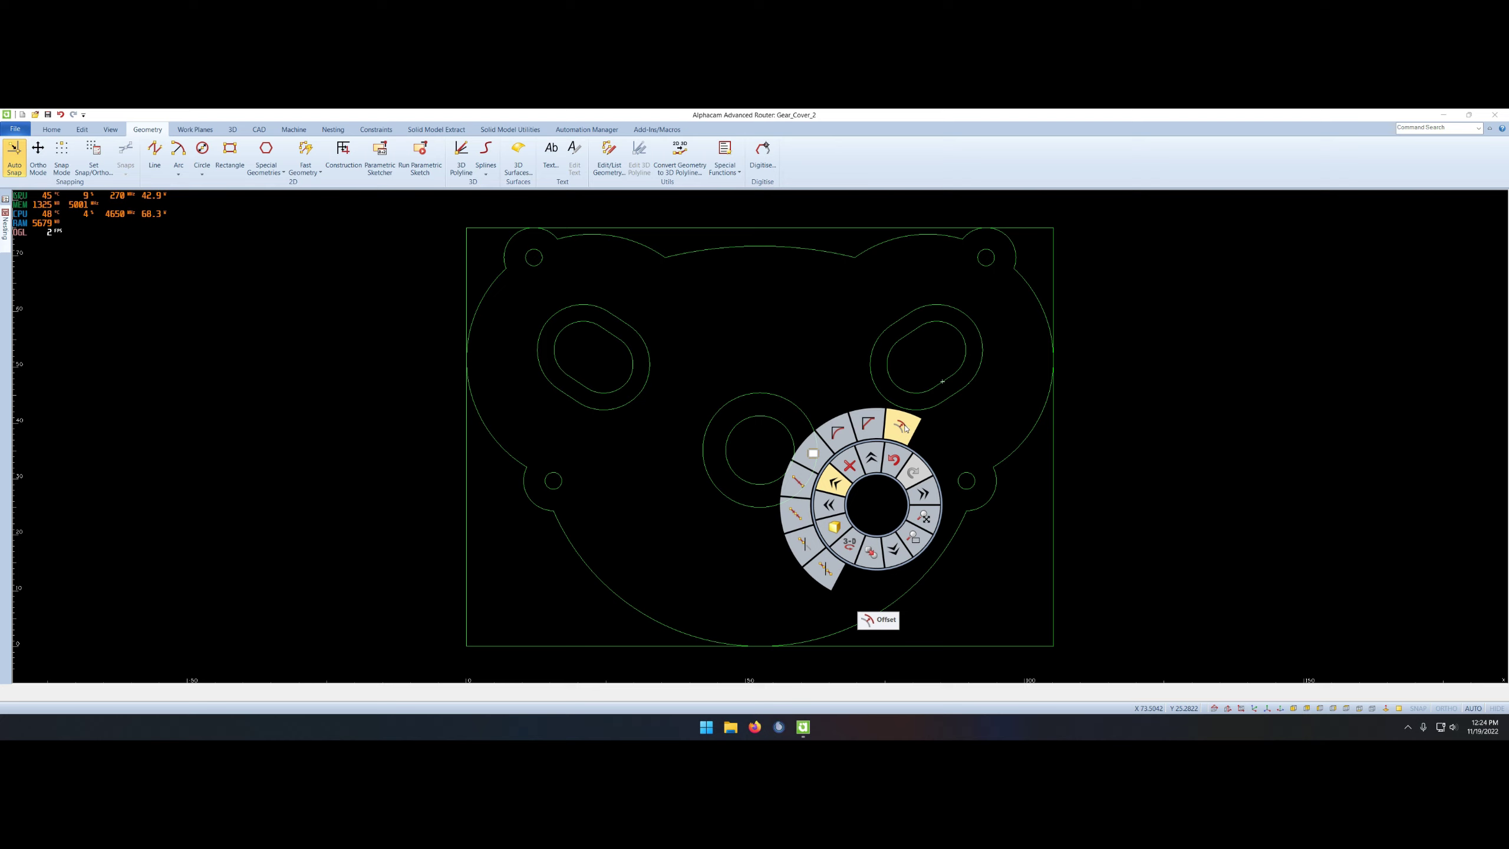
click(904, 426)
key(Return)
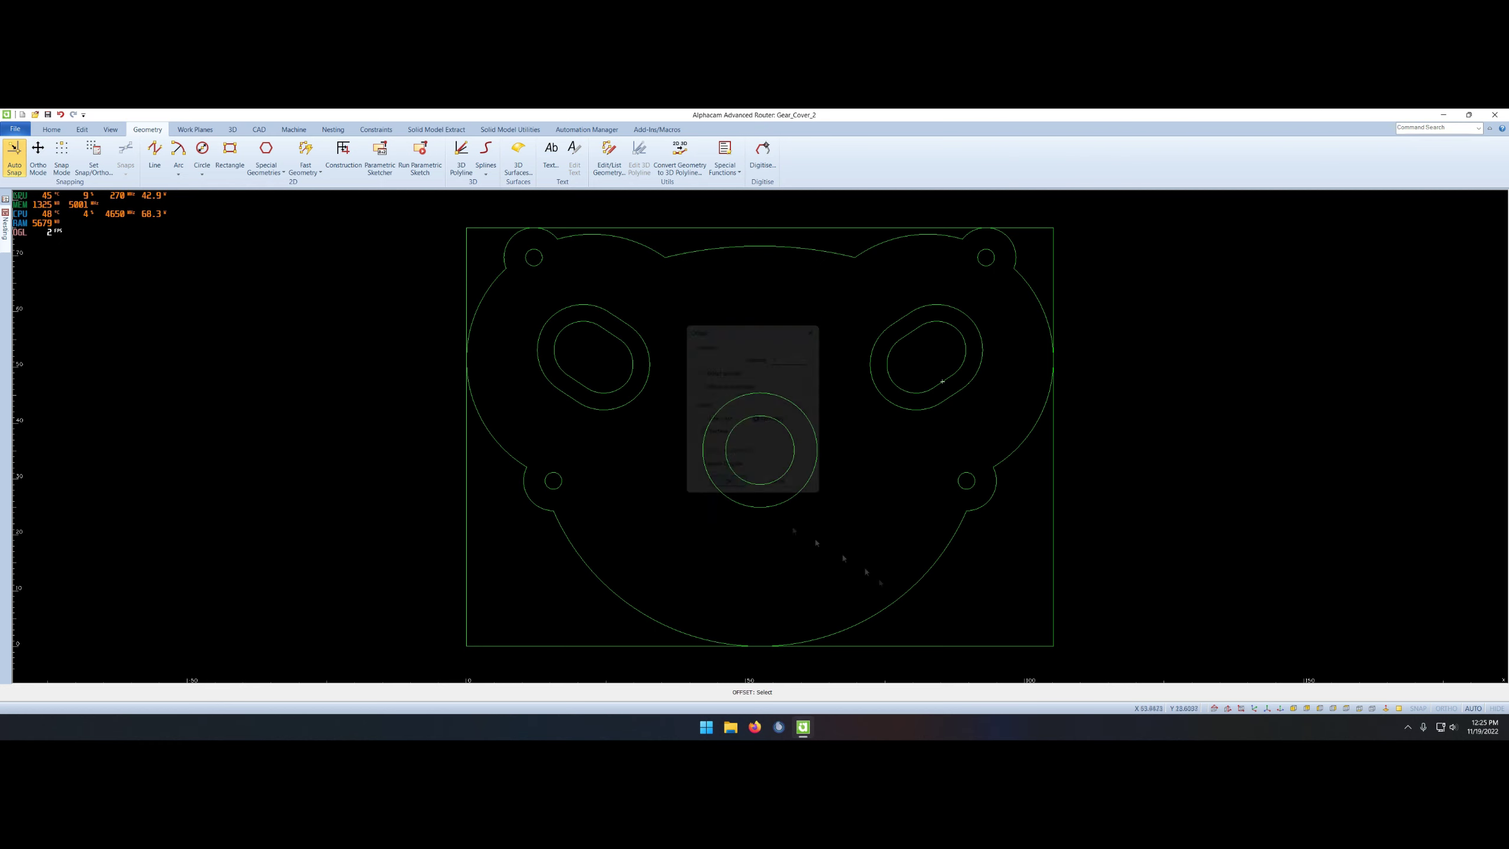
right_click(821, 381)
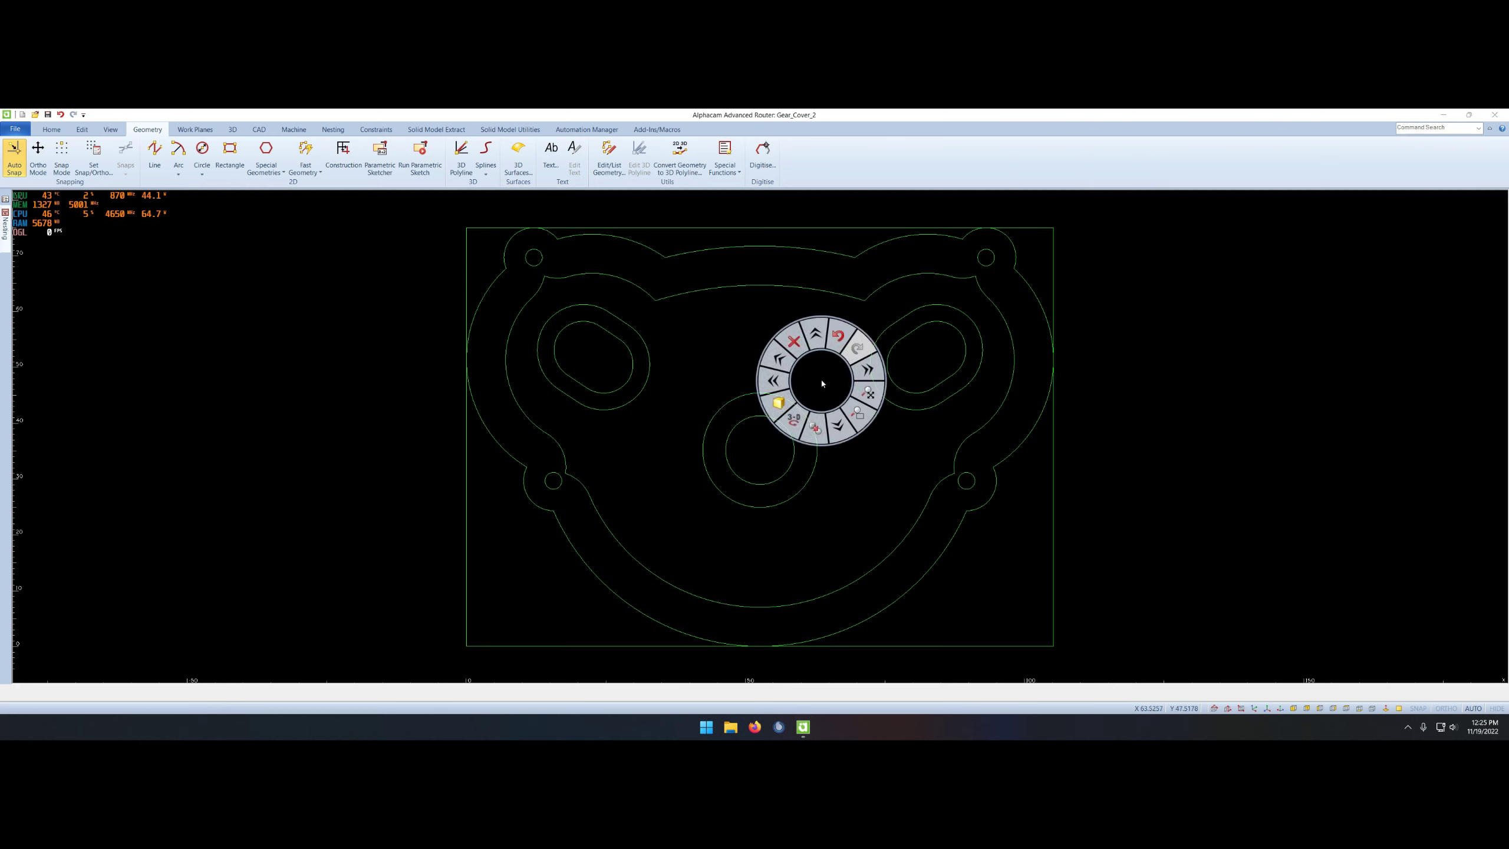
click(750, 329)
- Delete the upper and lower inner offset arcs, keeping only the side arcs
right_click(844, 401)
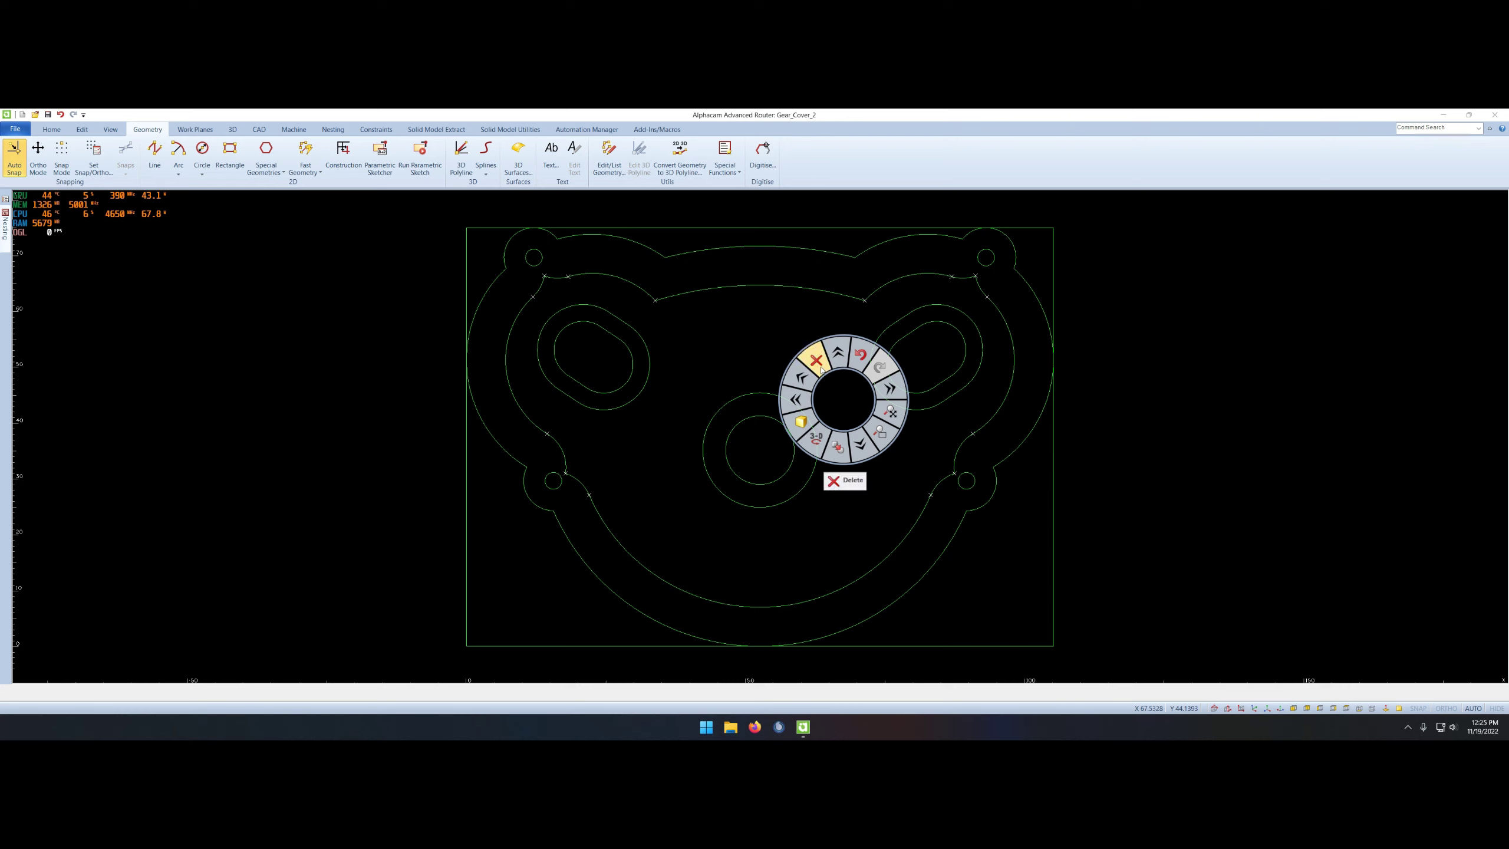
click(821, 368)
click(977, 293)
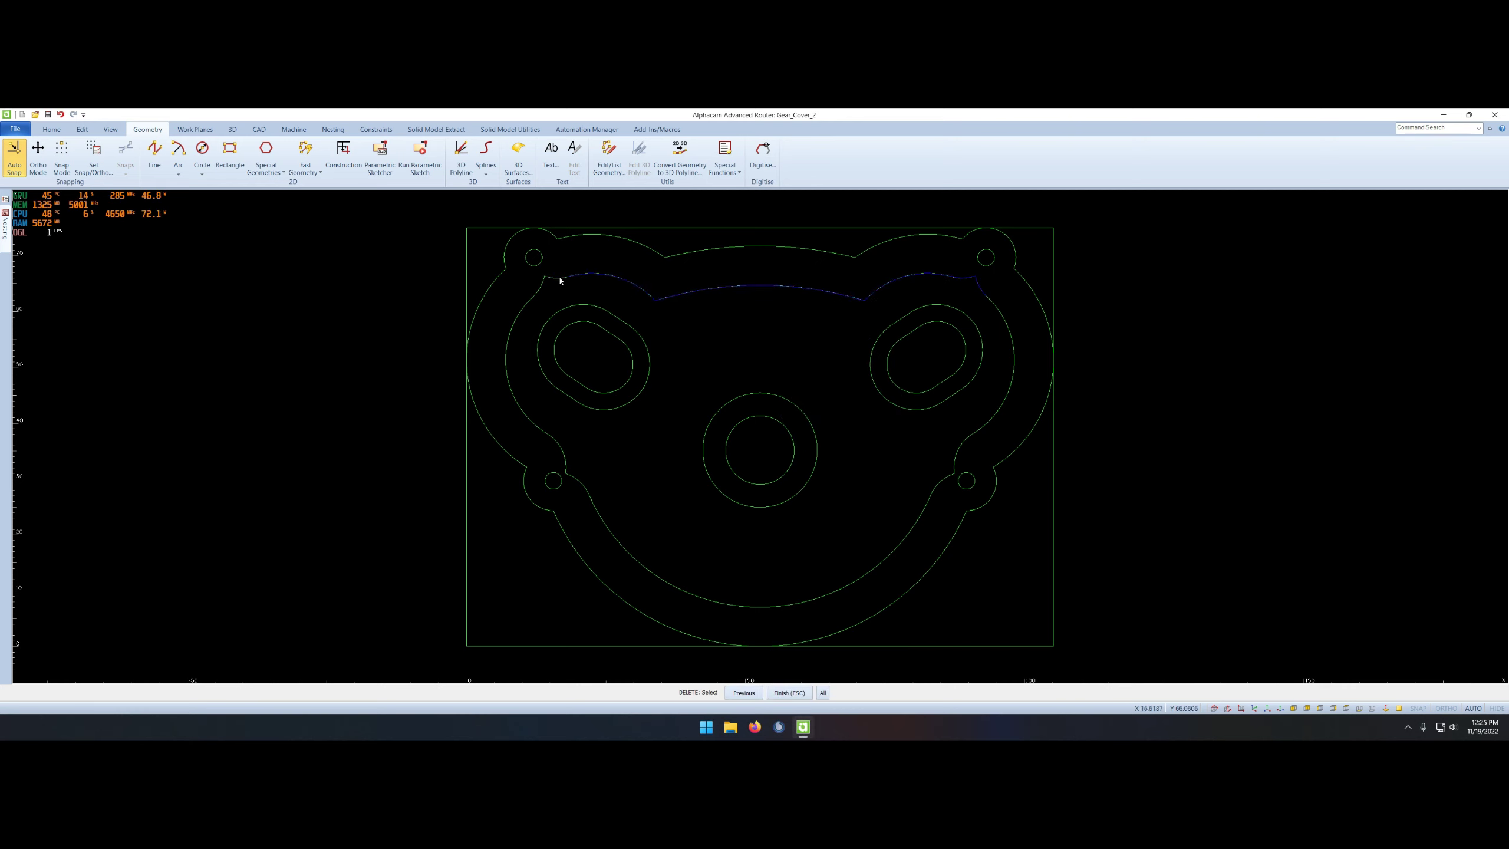
click(931, 490)
key(Escape)
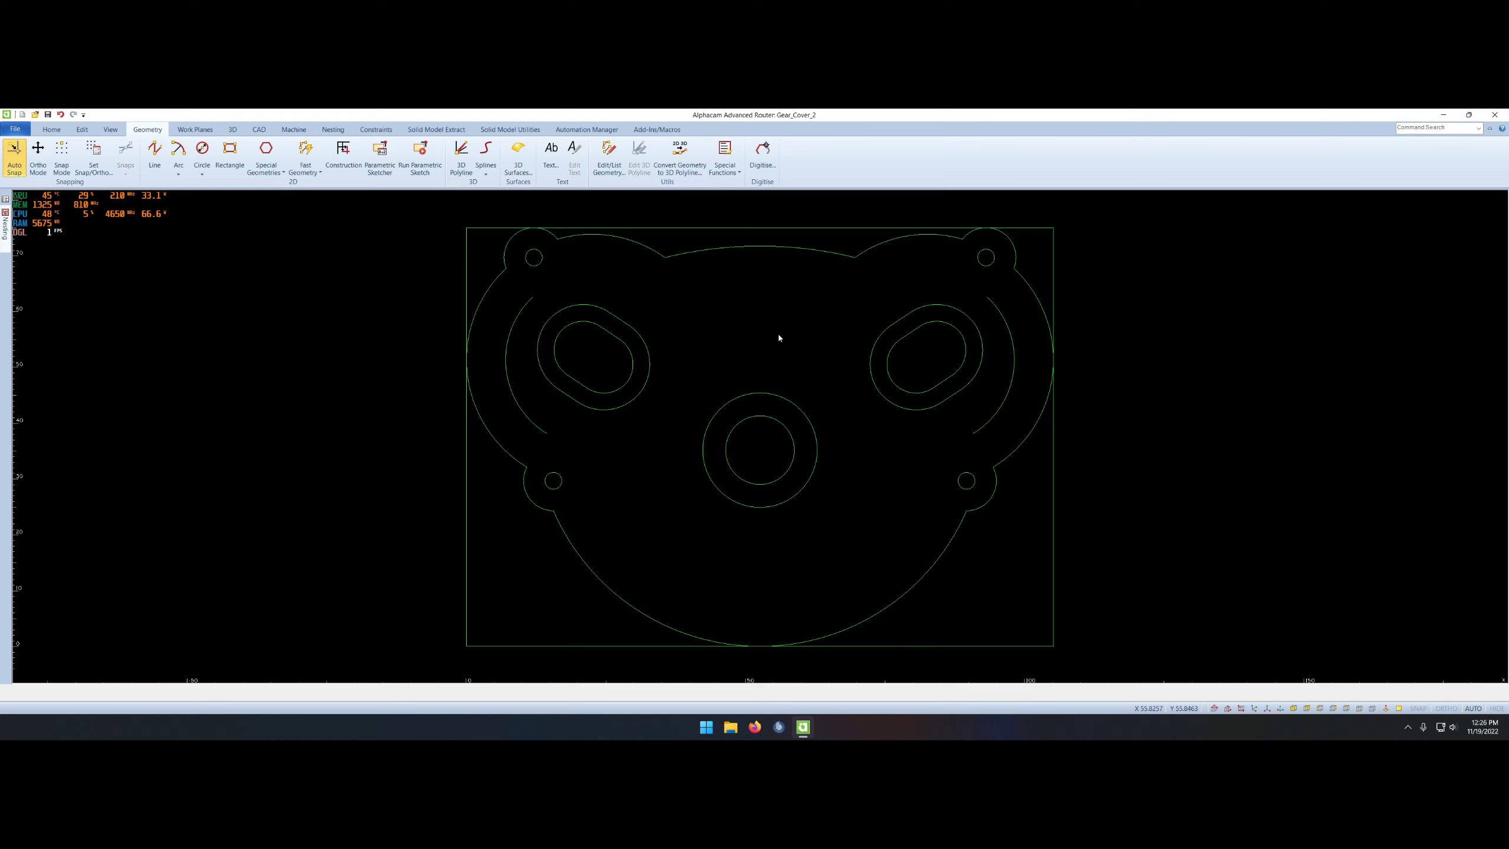
- Offset the top and bottom outer arcs inward
right_click(732, 335)
click(684, 322)
key(Return)
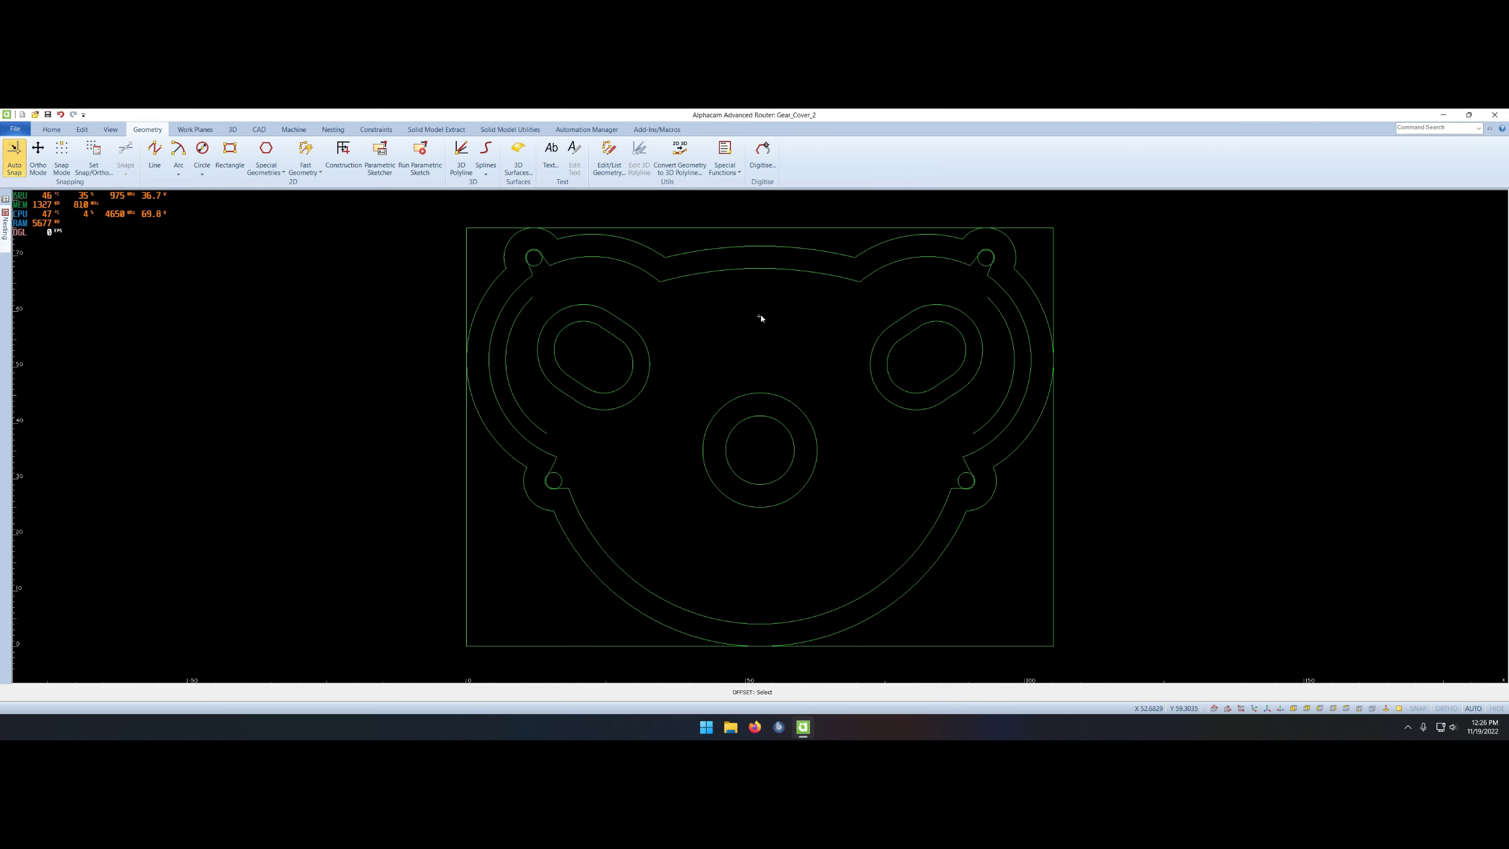
right_click(755, 324)
click(753, 333)
key(Return)
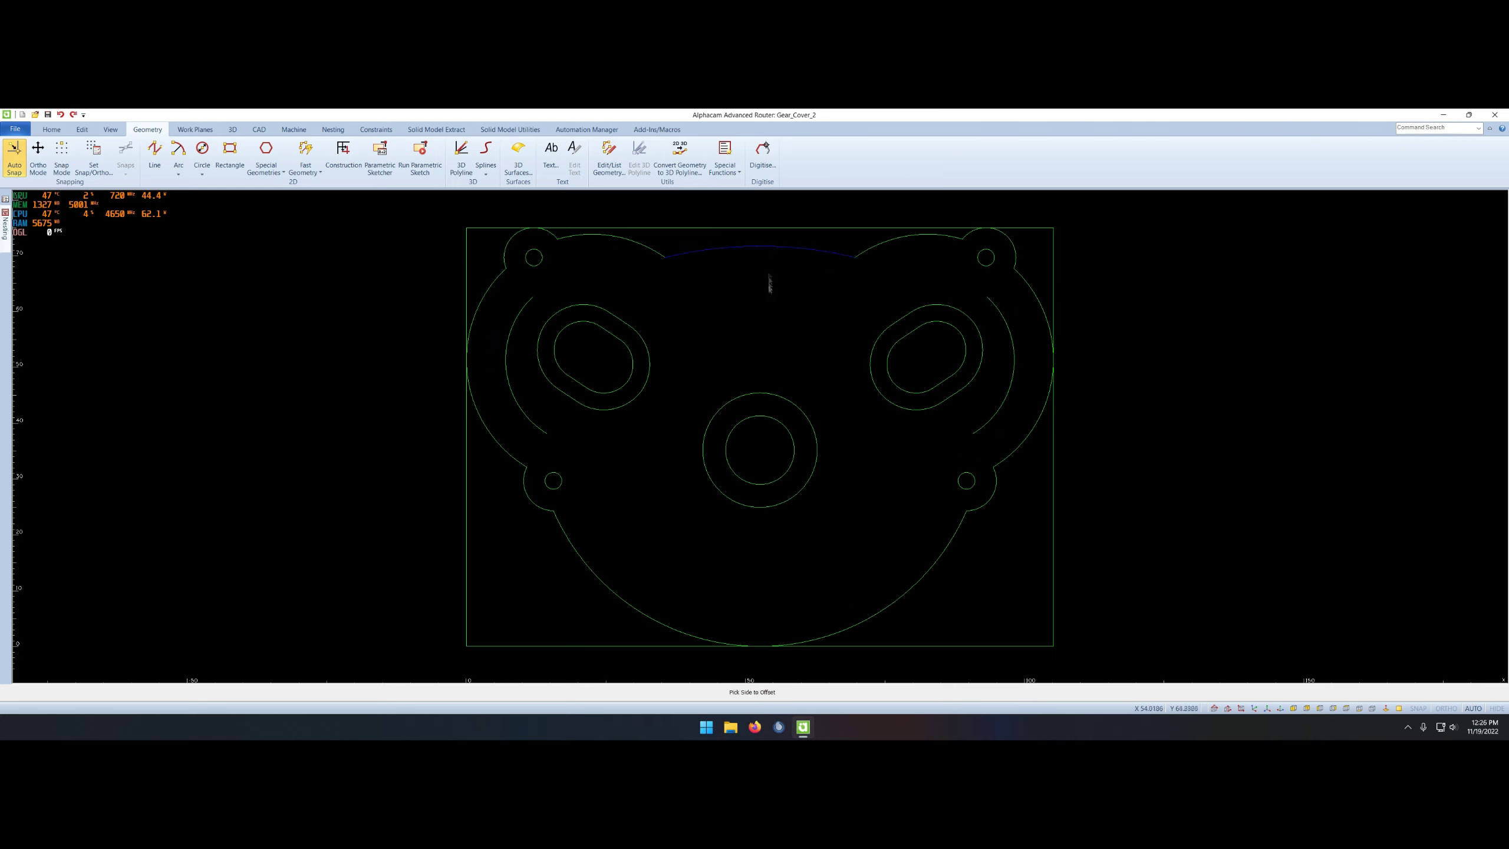
click(741, 589)
right_click(658, 477)
- Extend the bottom offset arc to meet the left and right inner arcs
click(662, 473)
click(547, 435)
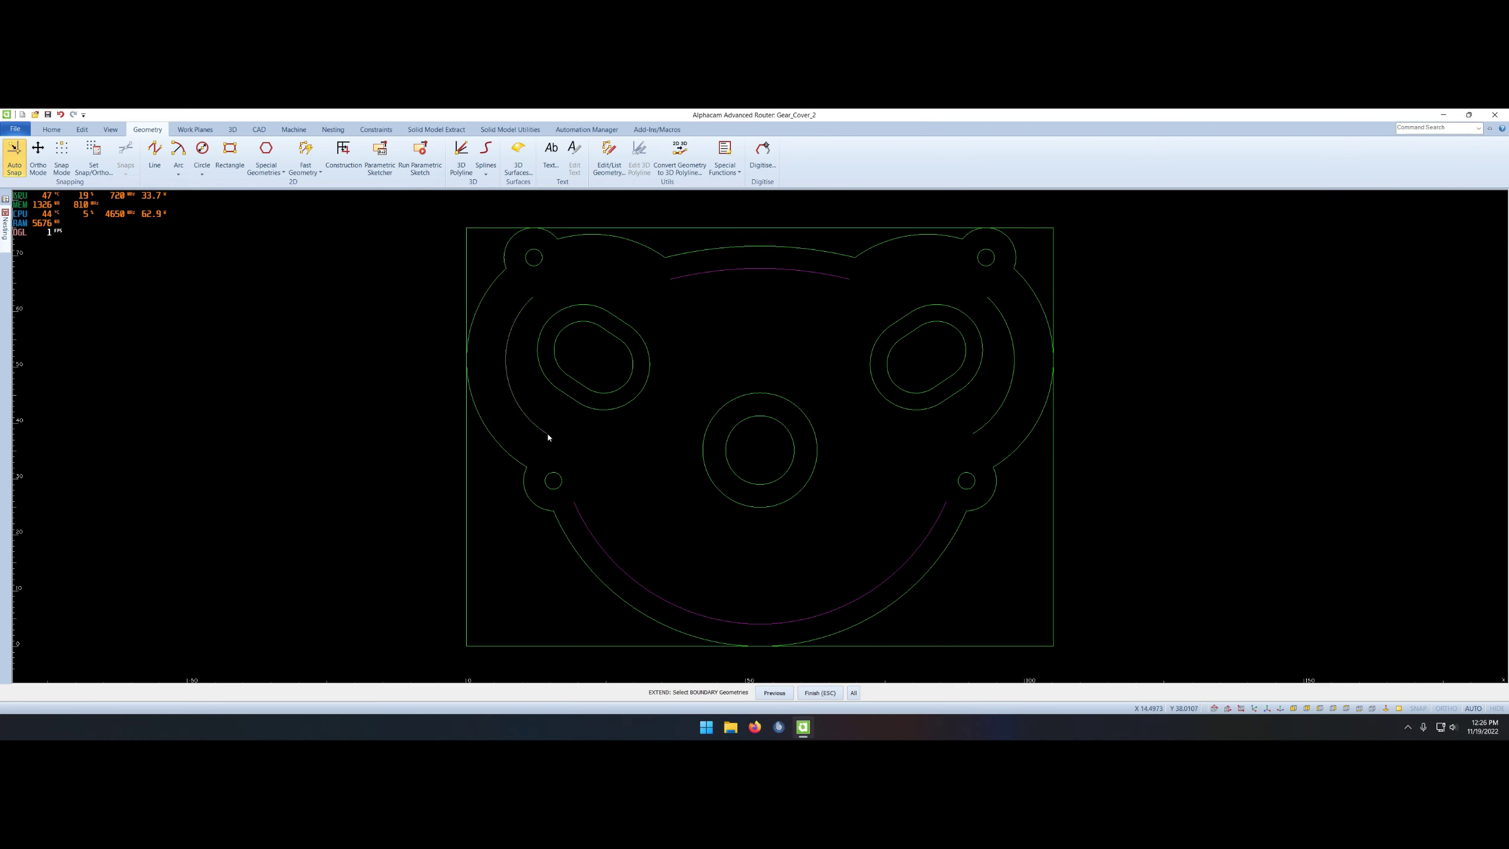
click(948, 501)
right_click(892, 494)
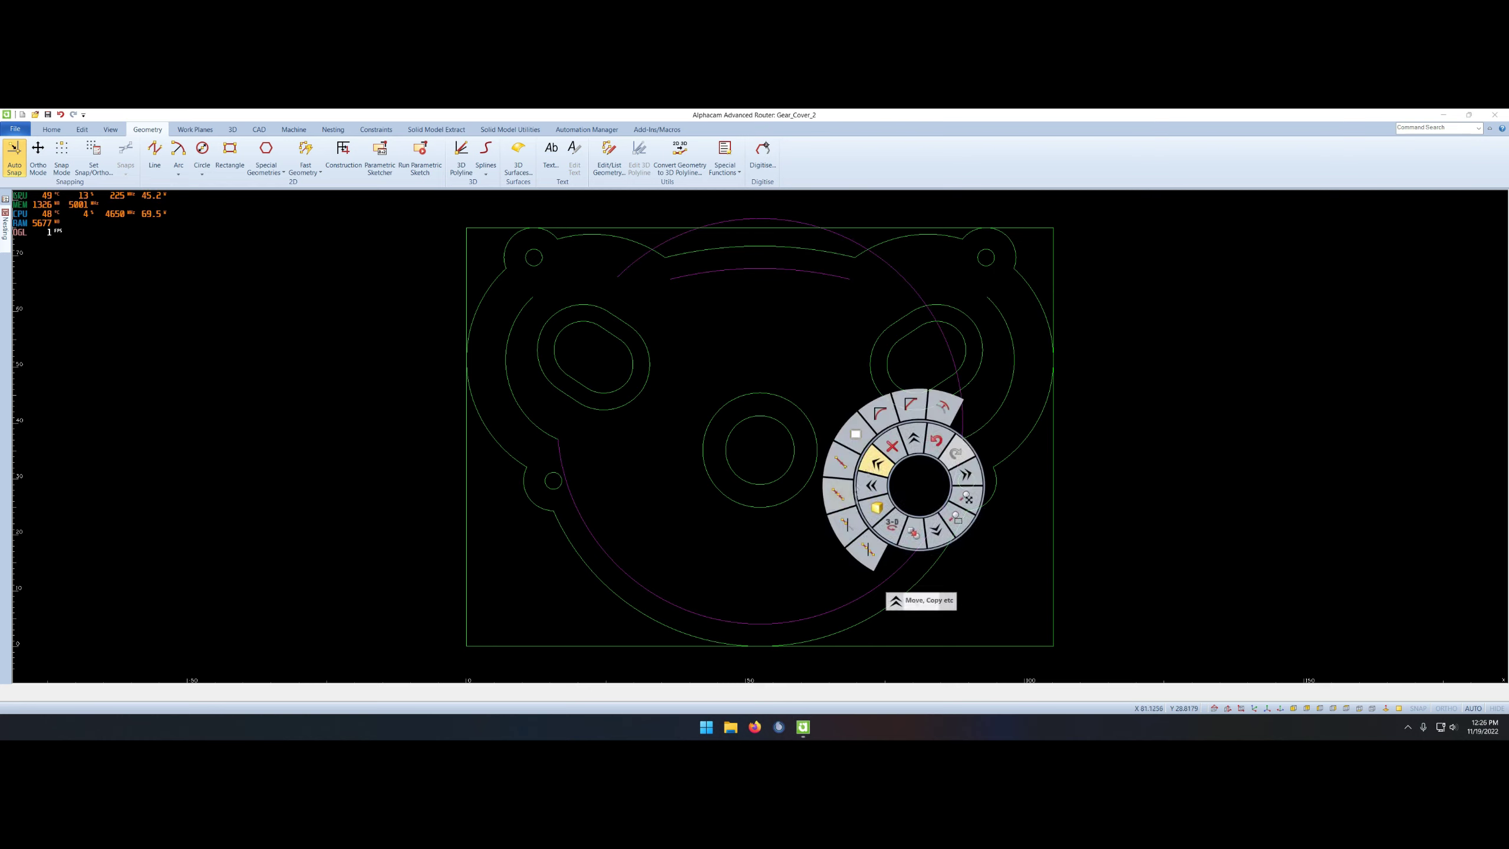
click(895, 490)
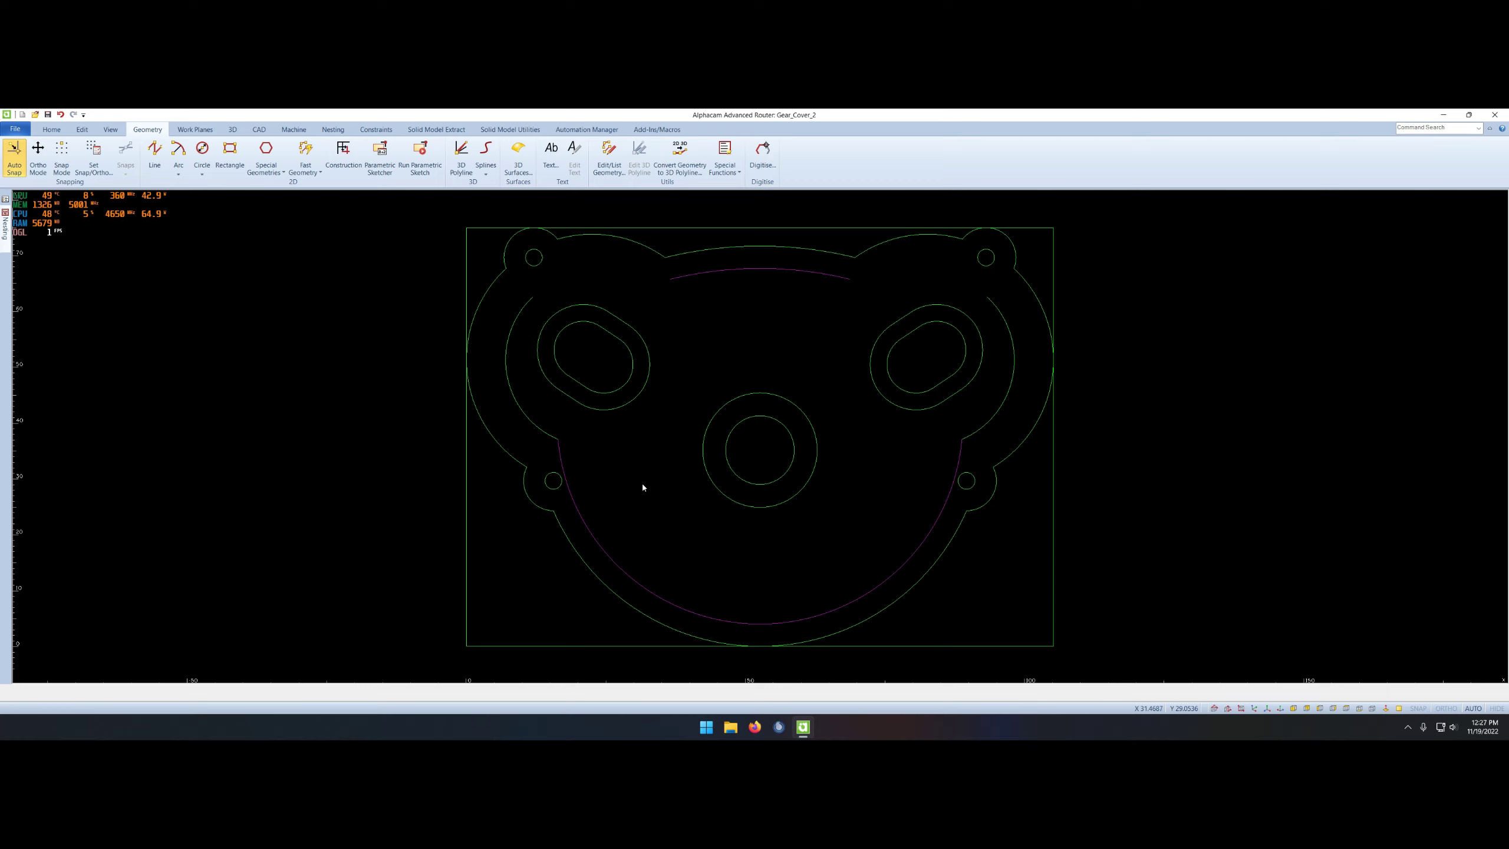
- Delete the left and right inner side arcs beside the slots
right_click(632, 522)
click(563, 482)
scroll(603, 495, up, 3)
right_click(572, 493)
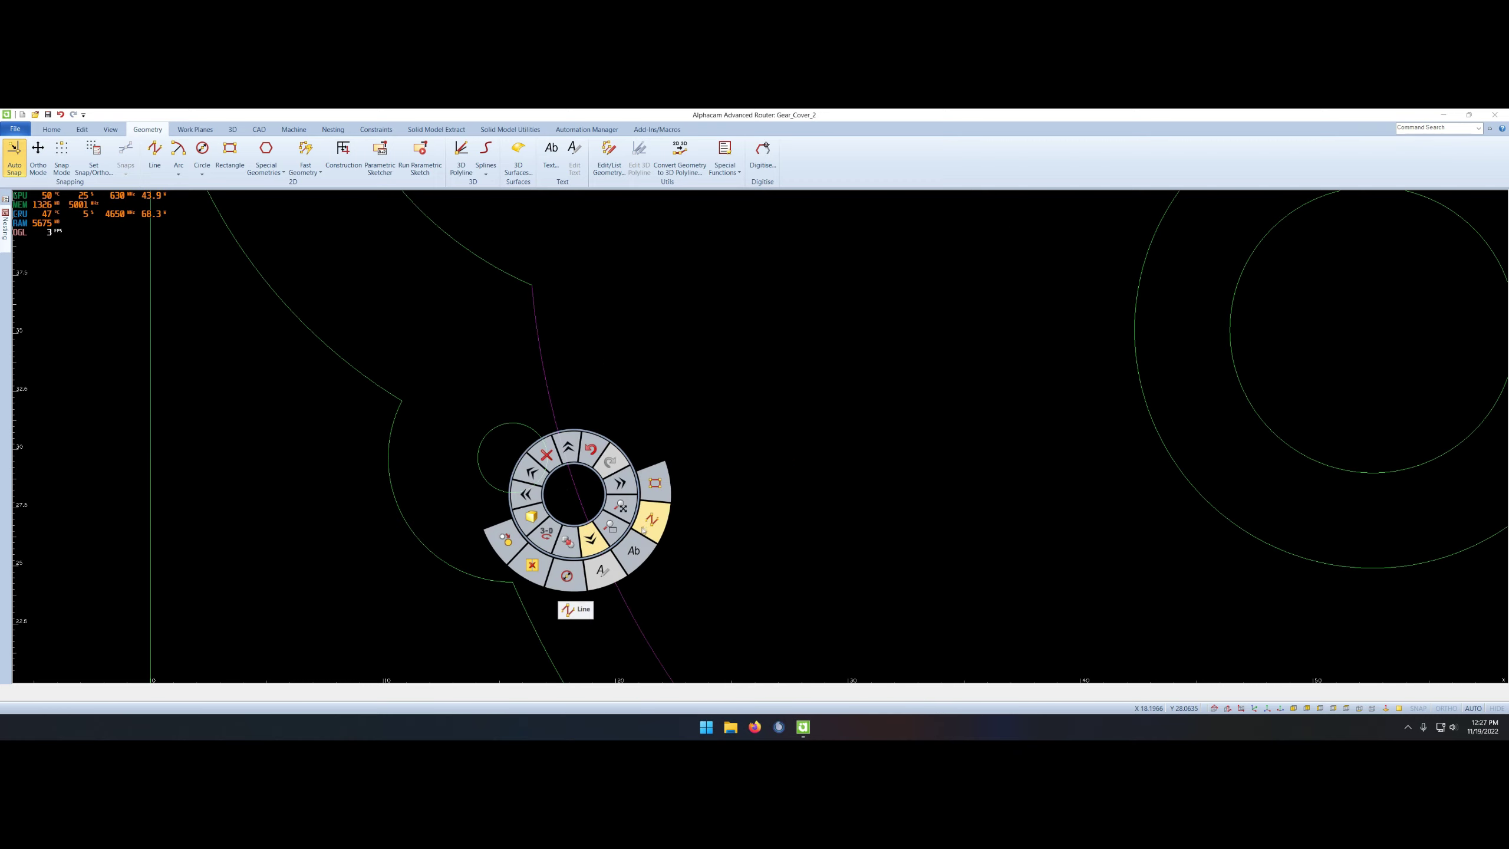
click(523, 495)
scroll(522, 496, down, 3)
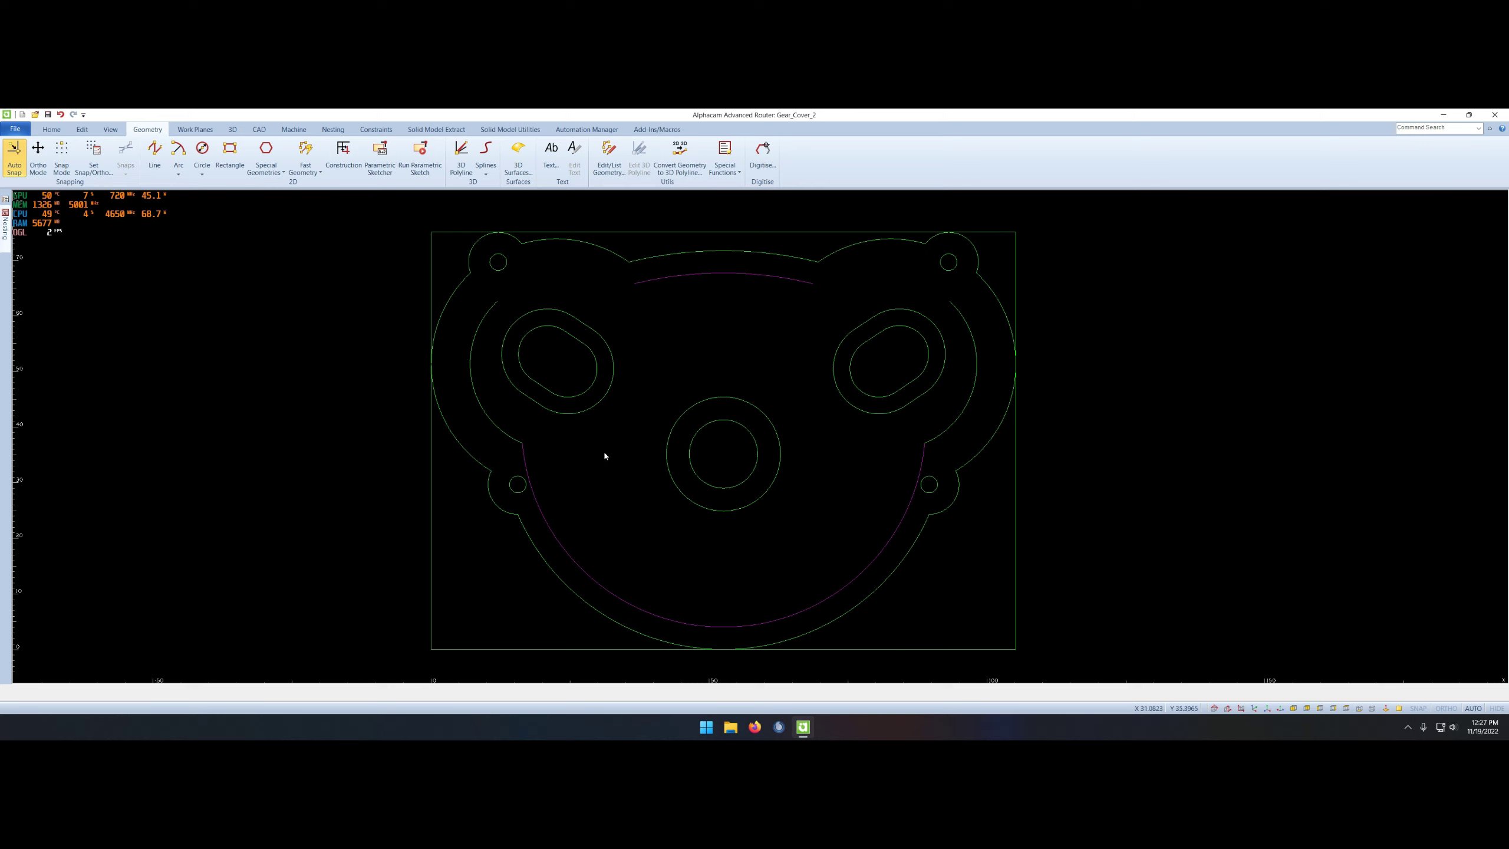
right_click(629, 445)
click(585, 425)
click(482, 399)
click(948, 393)
right_click(703, 352)
click(722, 278)
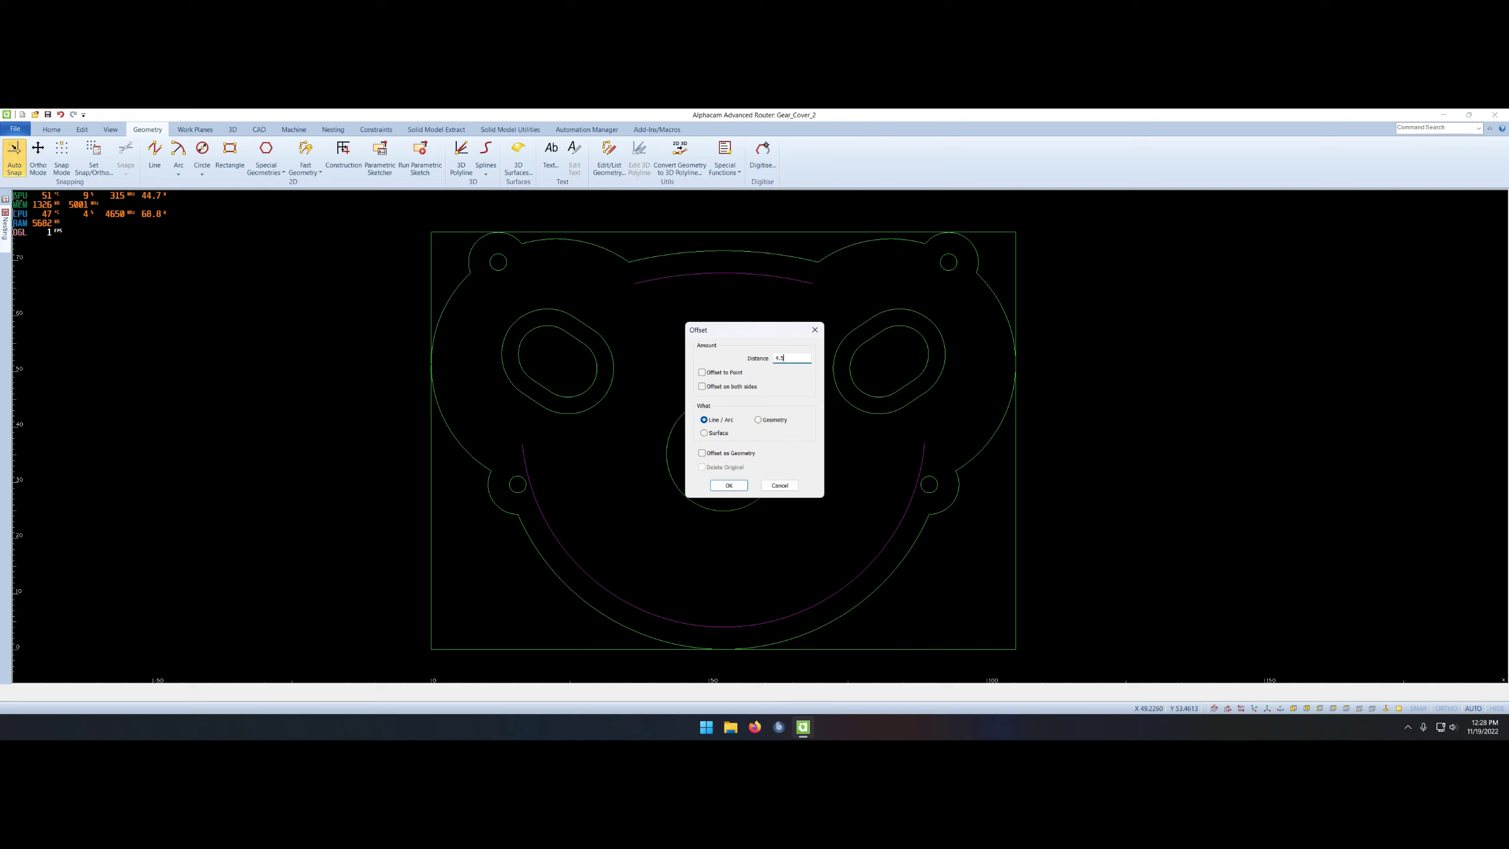
- Add outward offset arcs around the left and right slot outlines
key(Return)
click(529, 327)
click(916, 310)
click(944, 356)
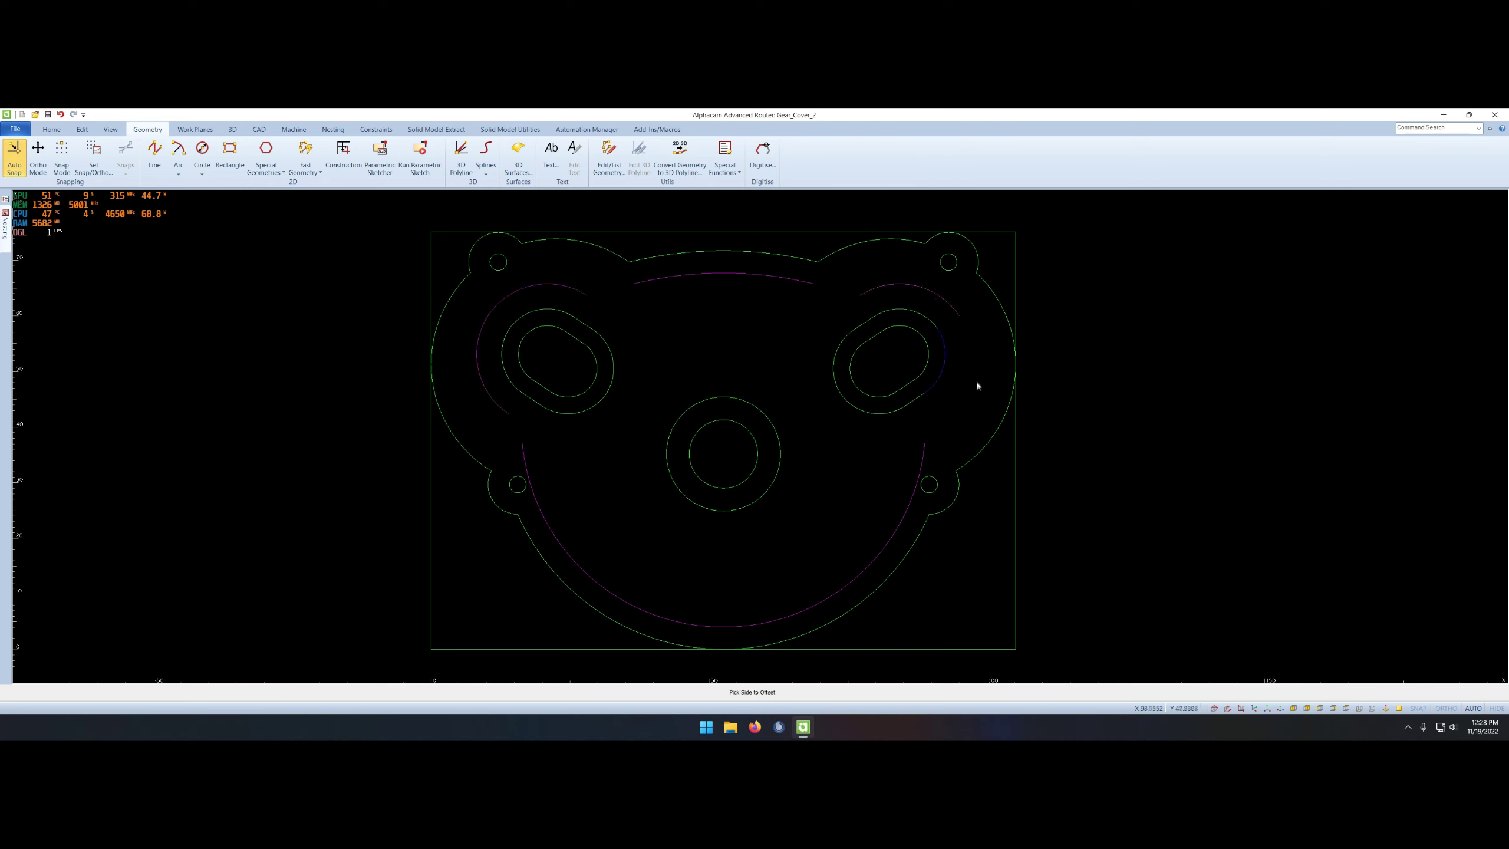
click(978, 386)
right_click(984, 454)
click(975, 541)
- Offset around the lower-left and lower-right mounting-hole lobes, redoing the offsets once
right_click(859, 529)
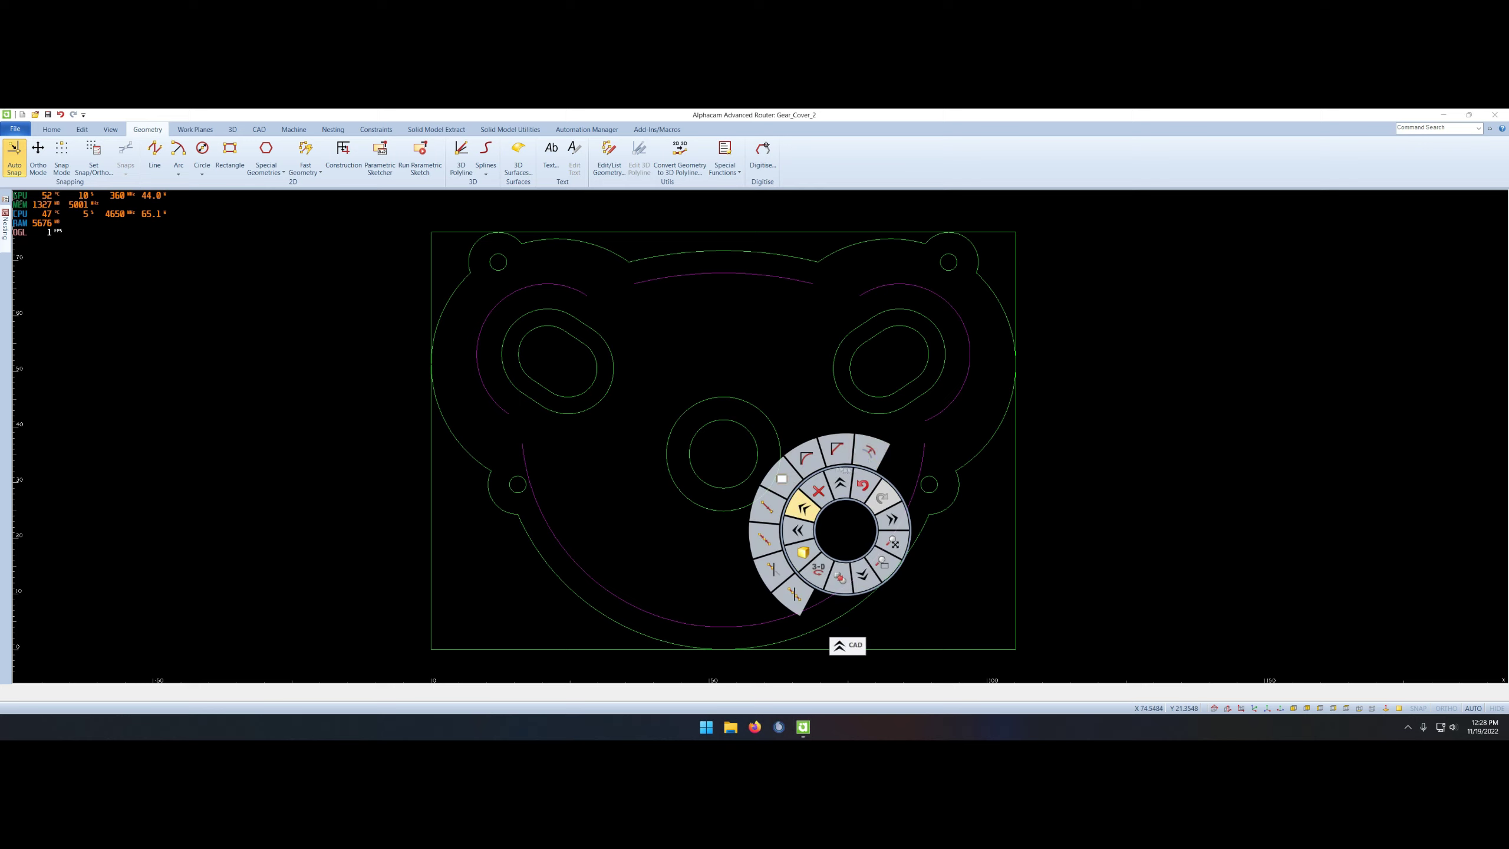
click(871, 452)
click(729, 486)
click(870, 472)
click(573, 492)
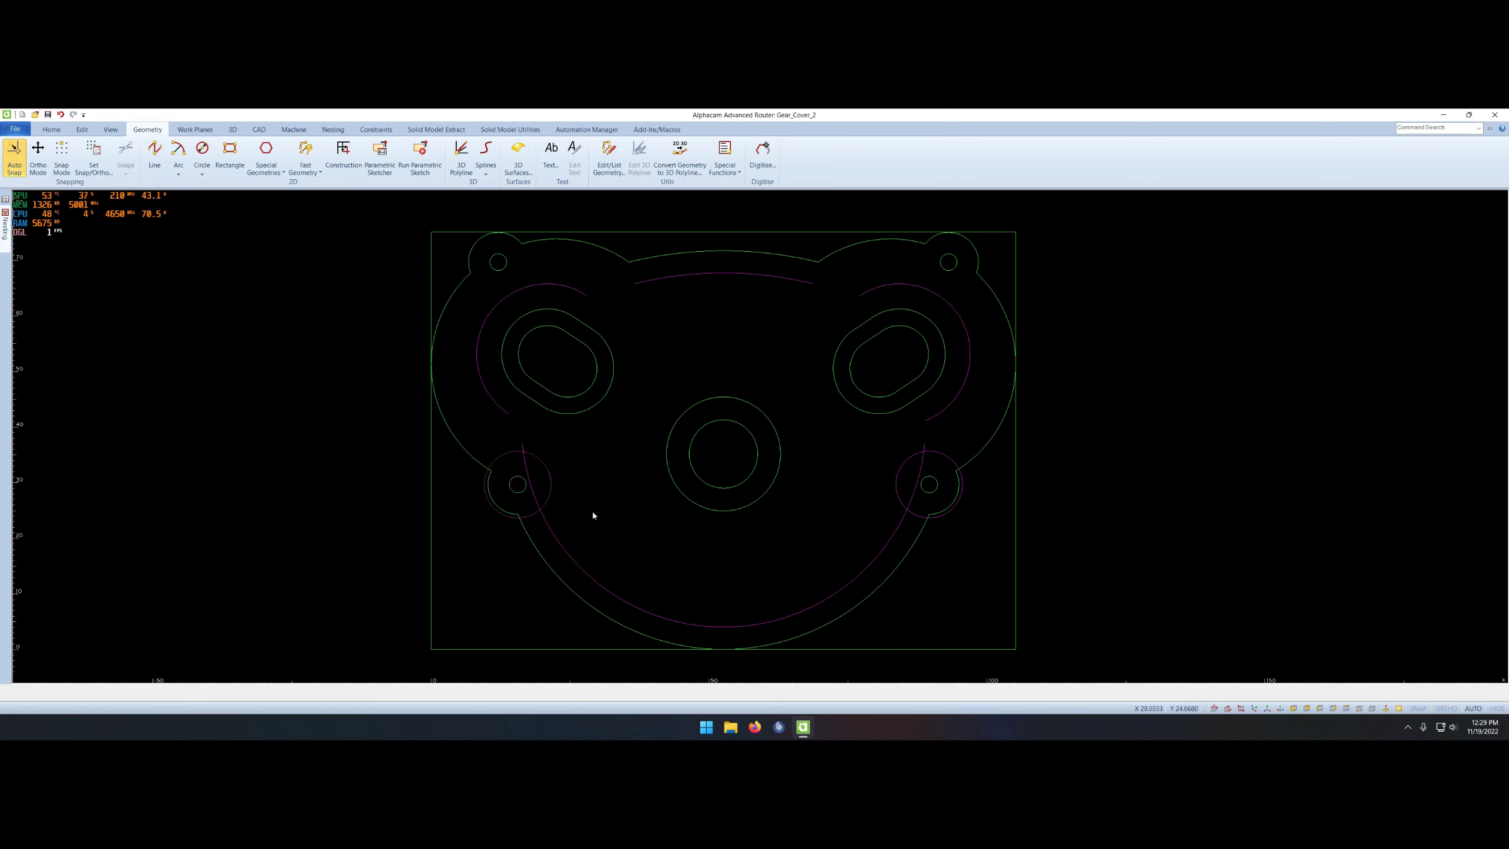
key(ctrl+z)
key(ctrl+z)
key(ctrl+z)
key(ctrl+y)
key(Return)
key(Return)
click(927, 476)
click(587, 480)
key(Escape)
- Extend the top inward offset arc
right_click(631, 531)
key(Escape)
right_click(650, 328)
click(586, 297)
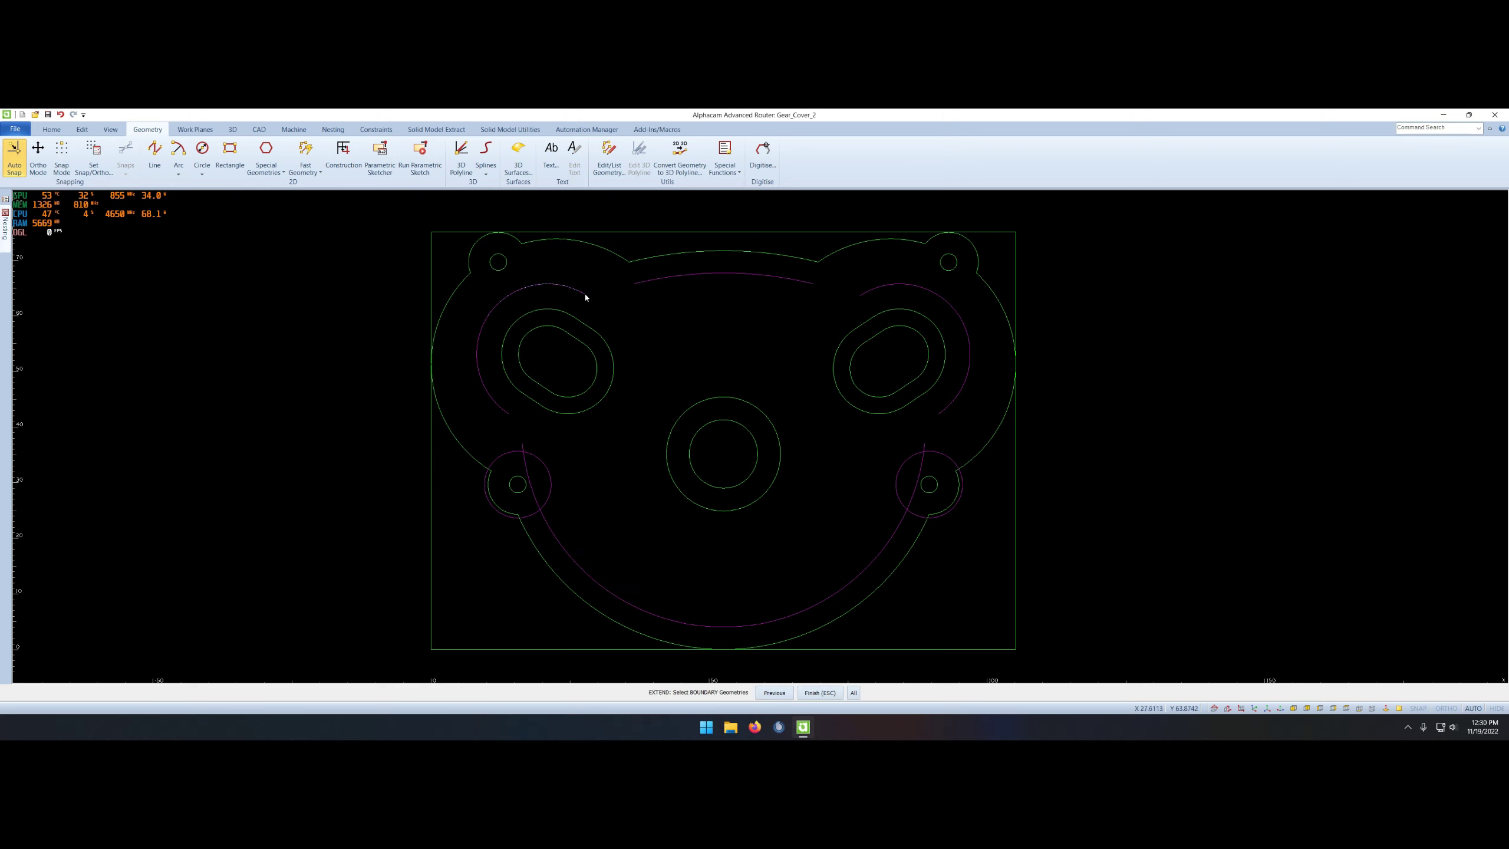
right_click(681, 335)
click(604, 310)
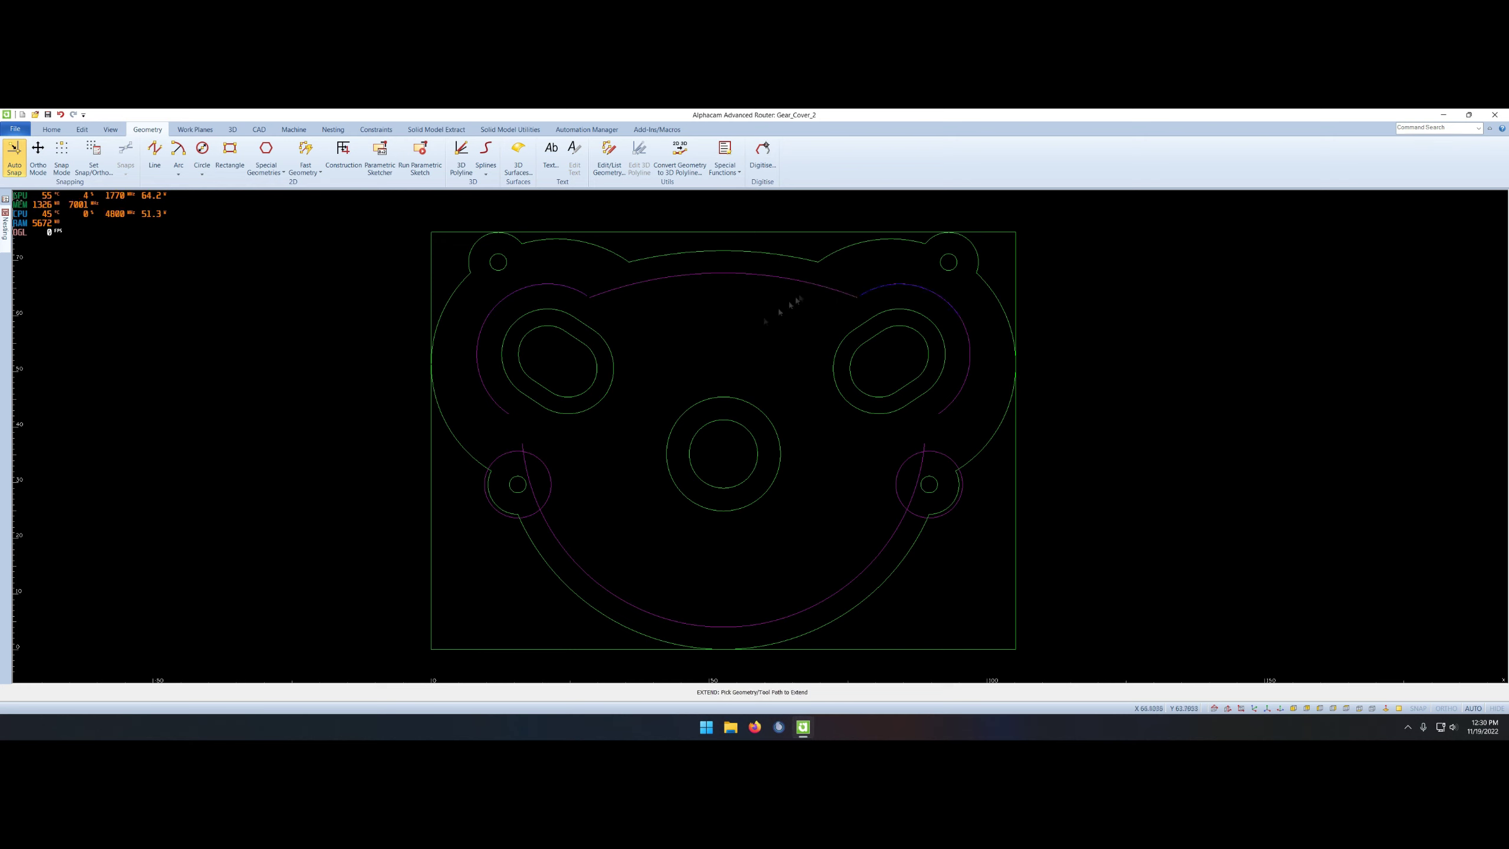
right_click(712, 341)
click(607, 290)
- Begin a new arc starting from the top offset arc
right_click(665, 327)
click(658, 302)
click(178, 149)
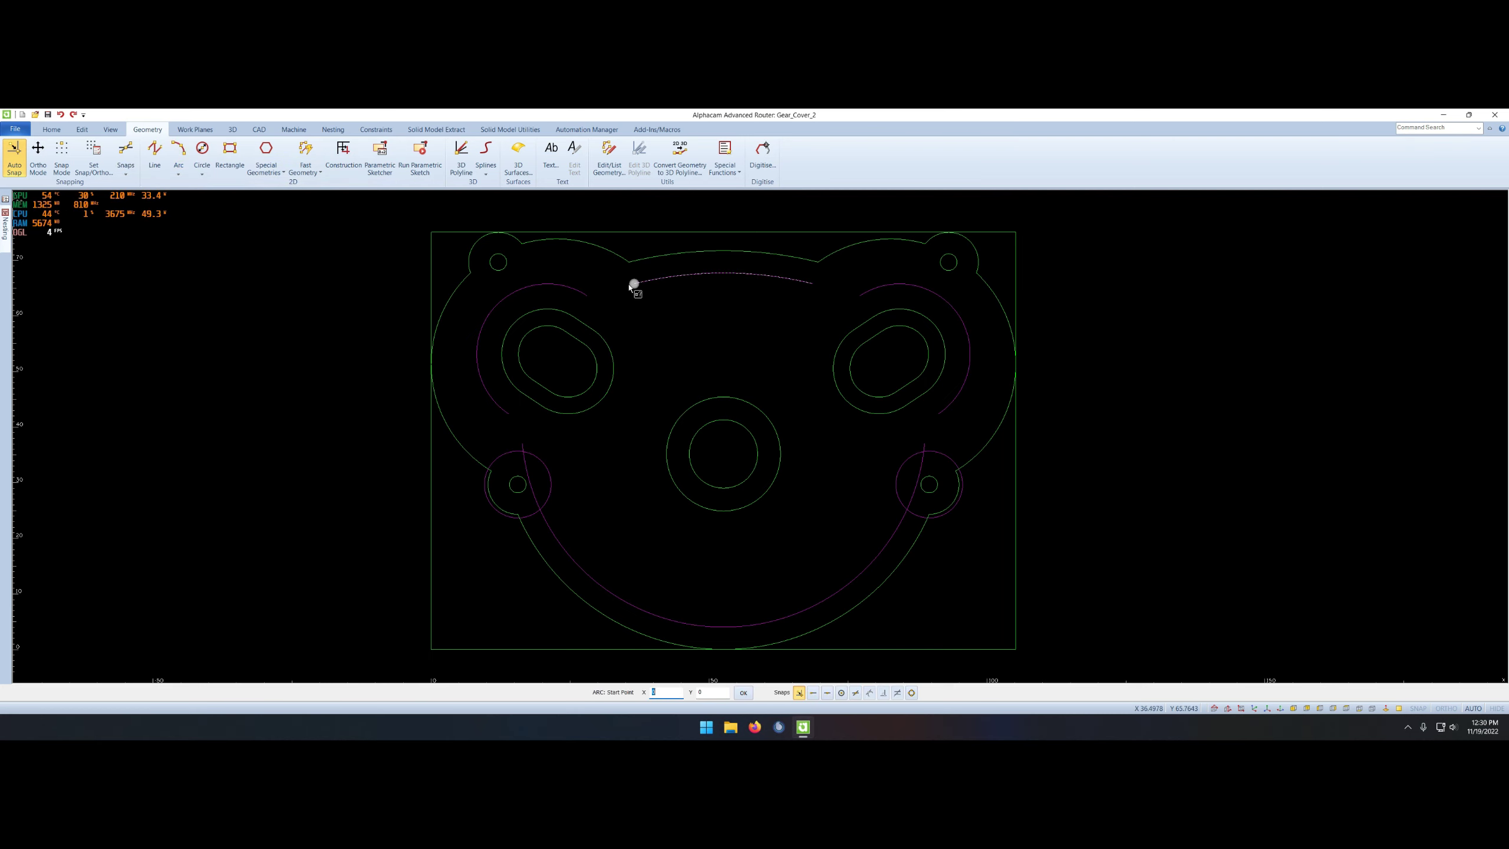
- Draw a line in the left circle and rotate it diagonal
right_click(600, 507)
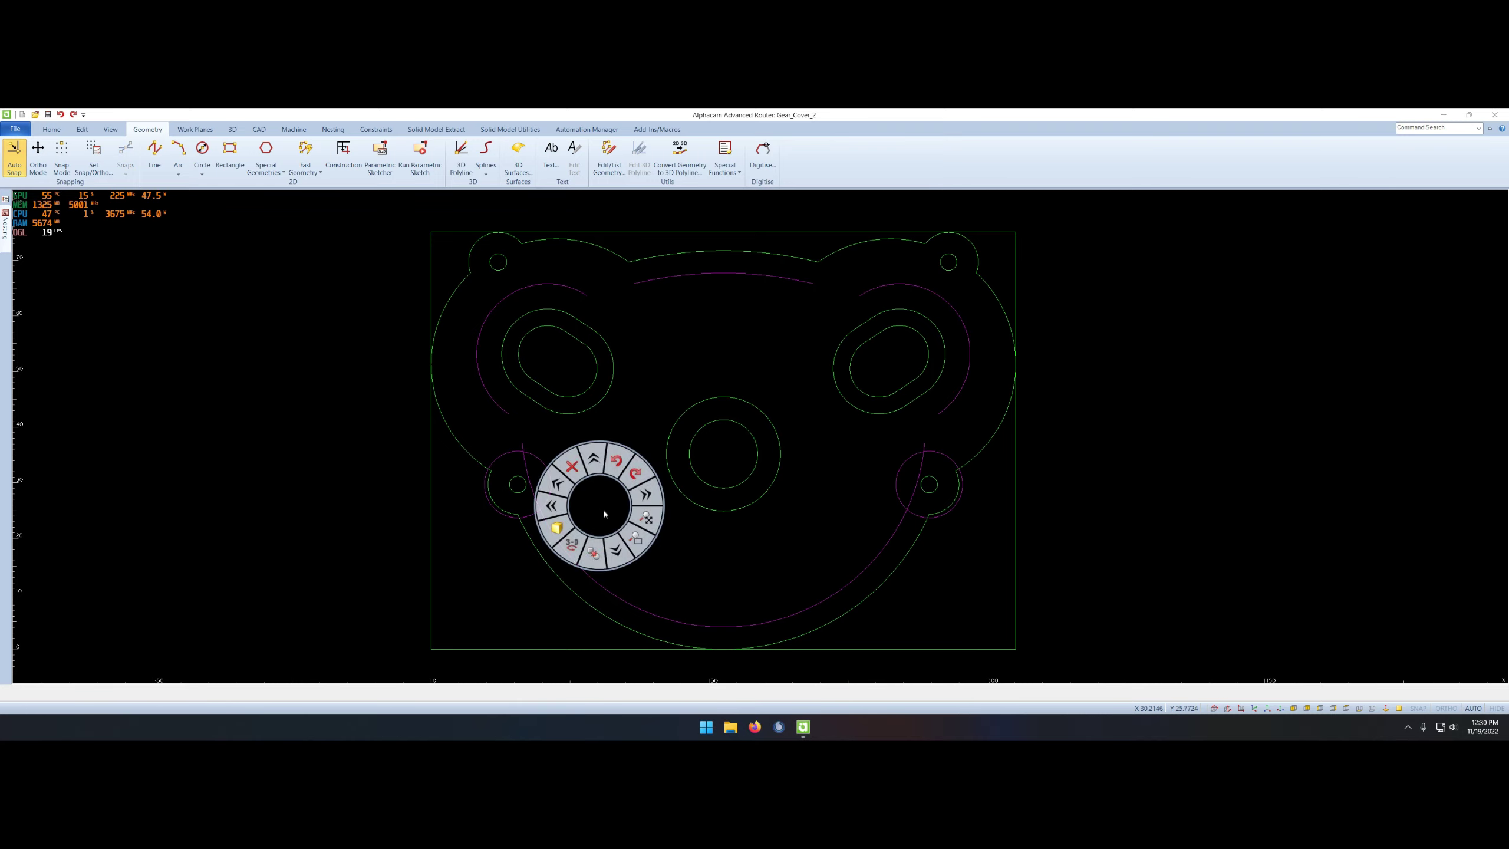
right_click(600, 507)
click(557, 484)
scroll(505, 470, up, 10)
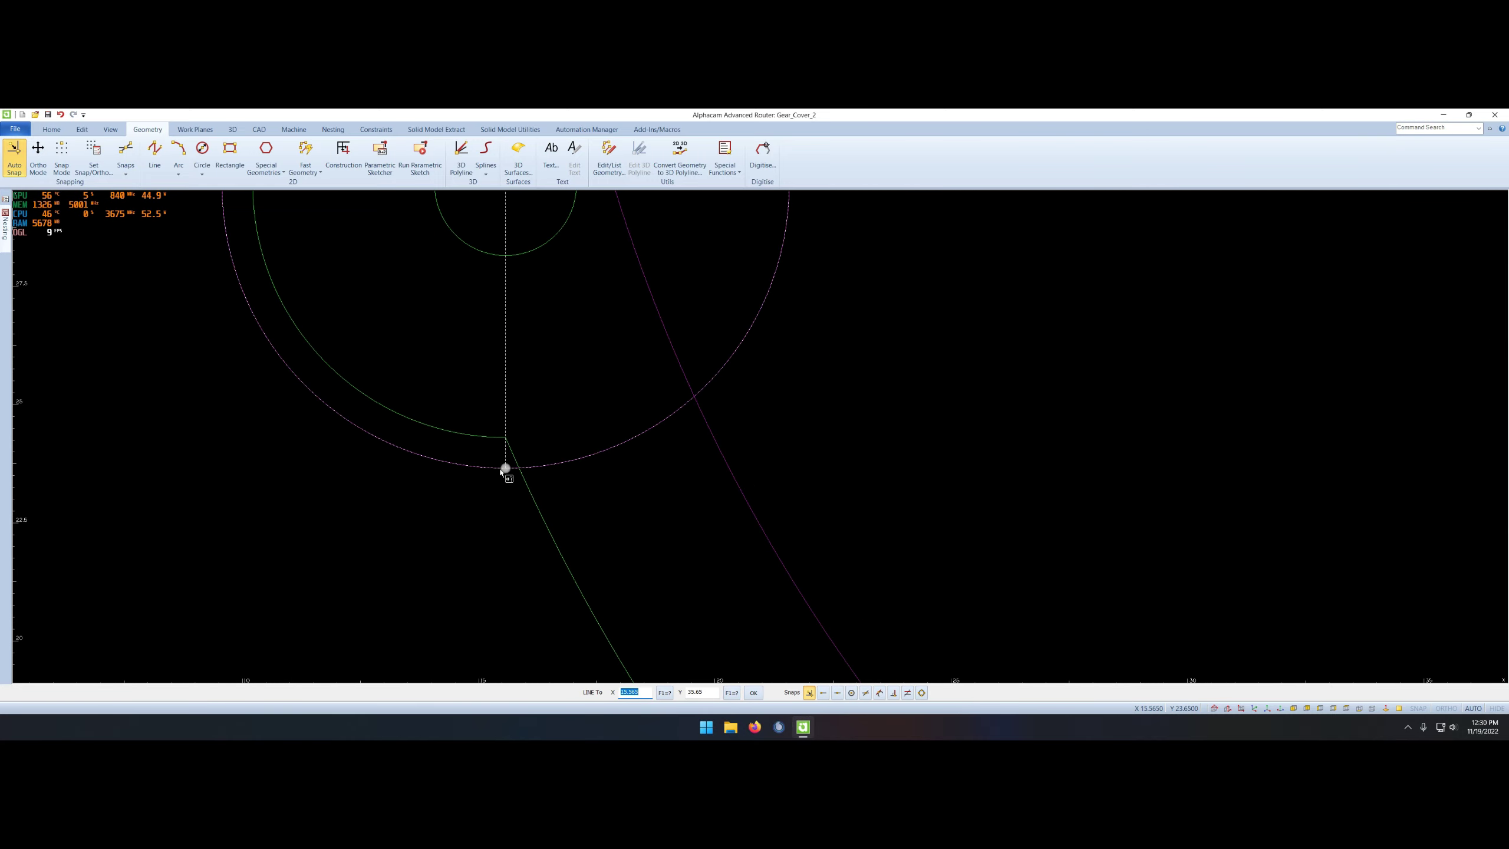
scroll(505, 470, down, 10)
right_click(741, 533)
click(690, 533)
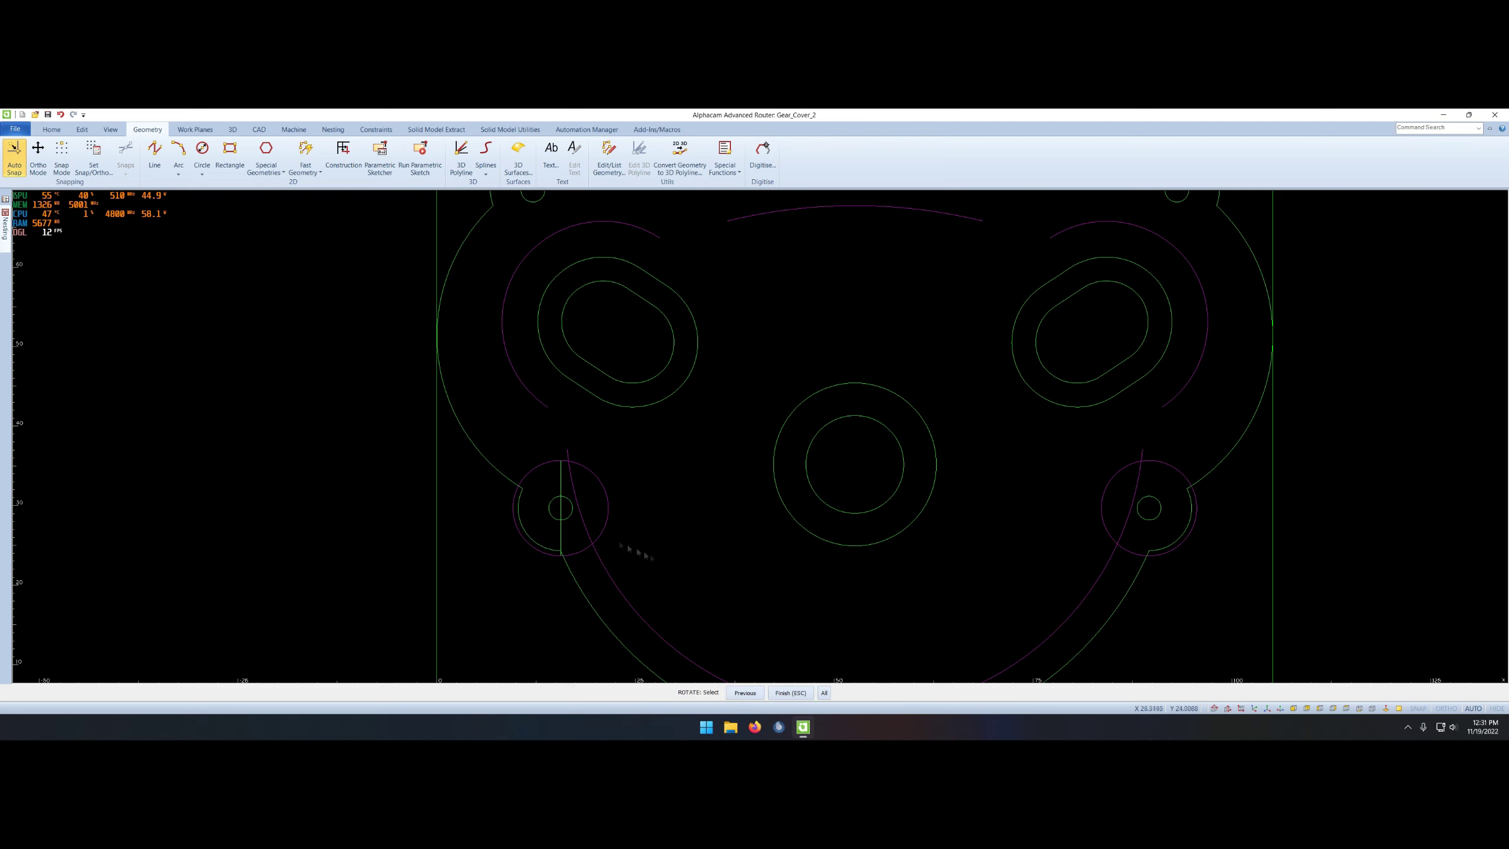
click(561, 511)
- Copy the diagonal line to form an X in the left circle
right_click(562, 516)
click(561, 508)
right_click(647, 538)
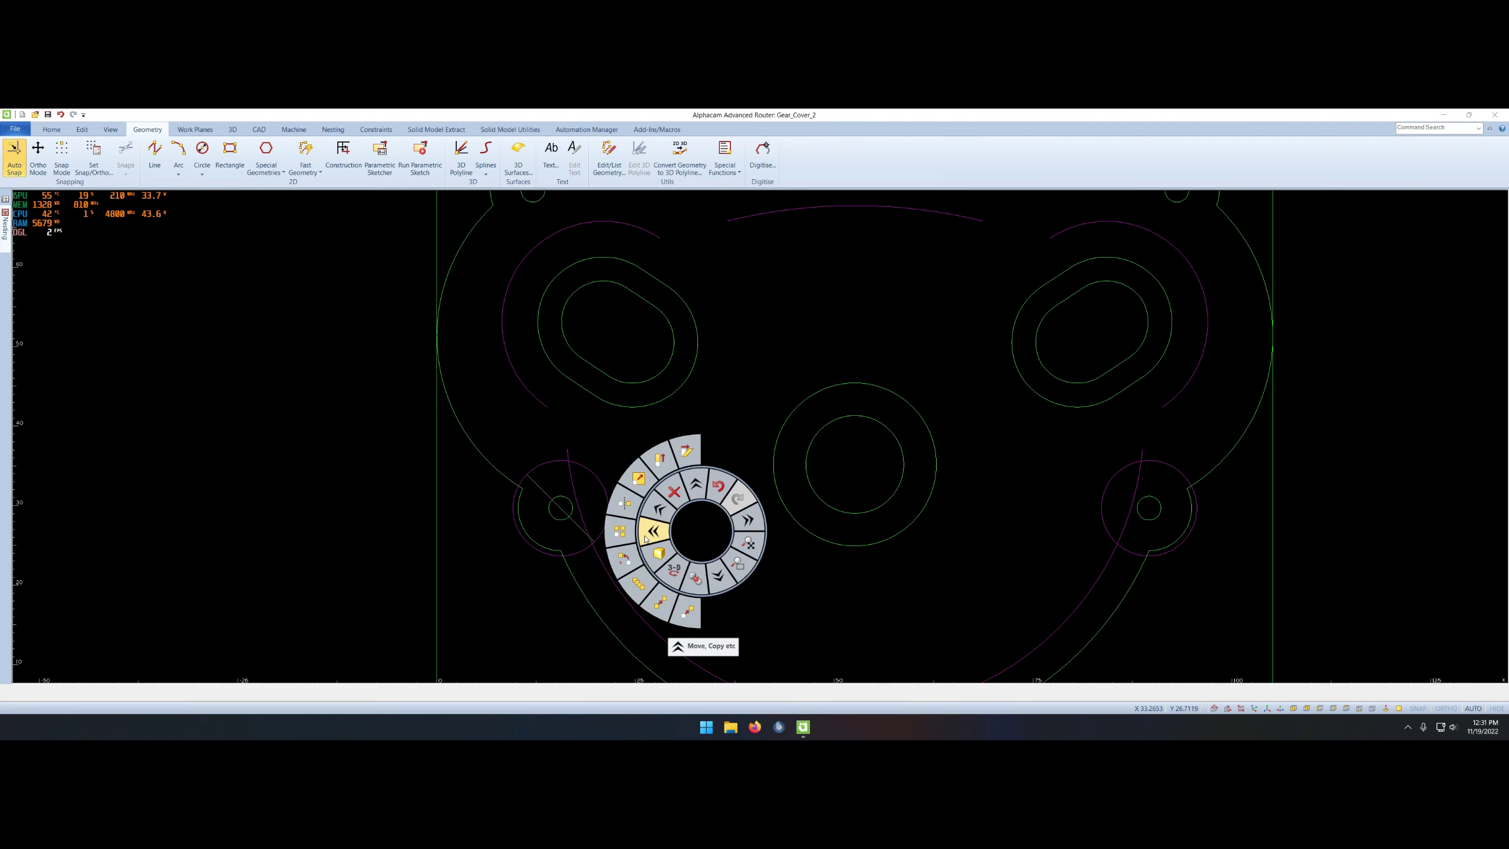
click(647, 537)
scroll(569, 541, up, 5)
key(Return)
- Place a copied construction circle on the right hole
scroll(707, 363, down, 3)
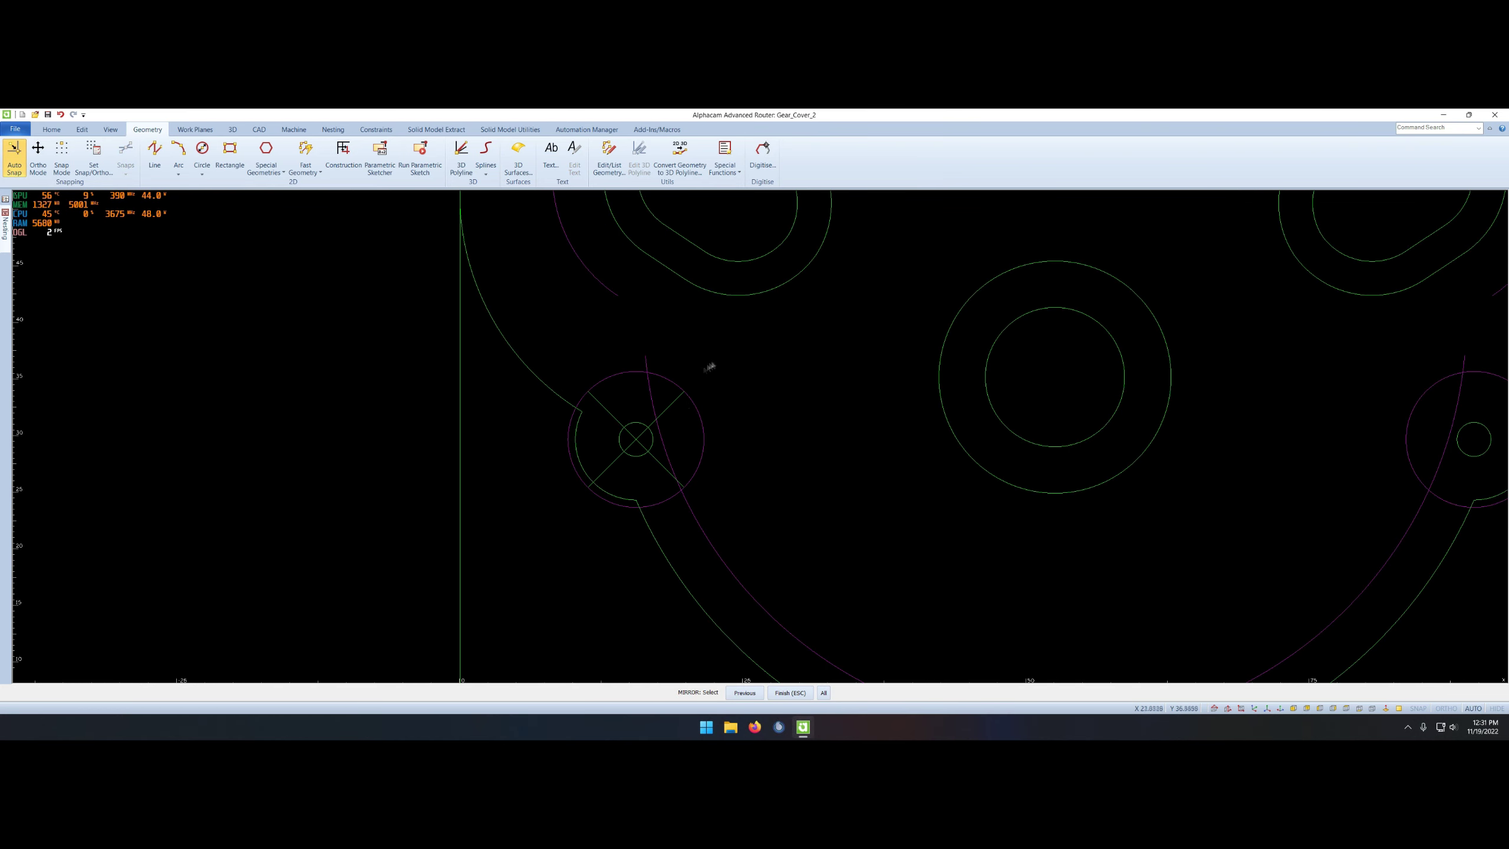
scroll(765, 473, down, 2)
scroll(765, 472, down, 3)
scroll(663, 505, up, 3)
scroll(573, 398, up, 2)
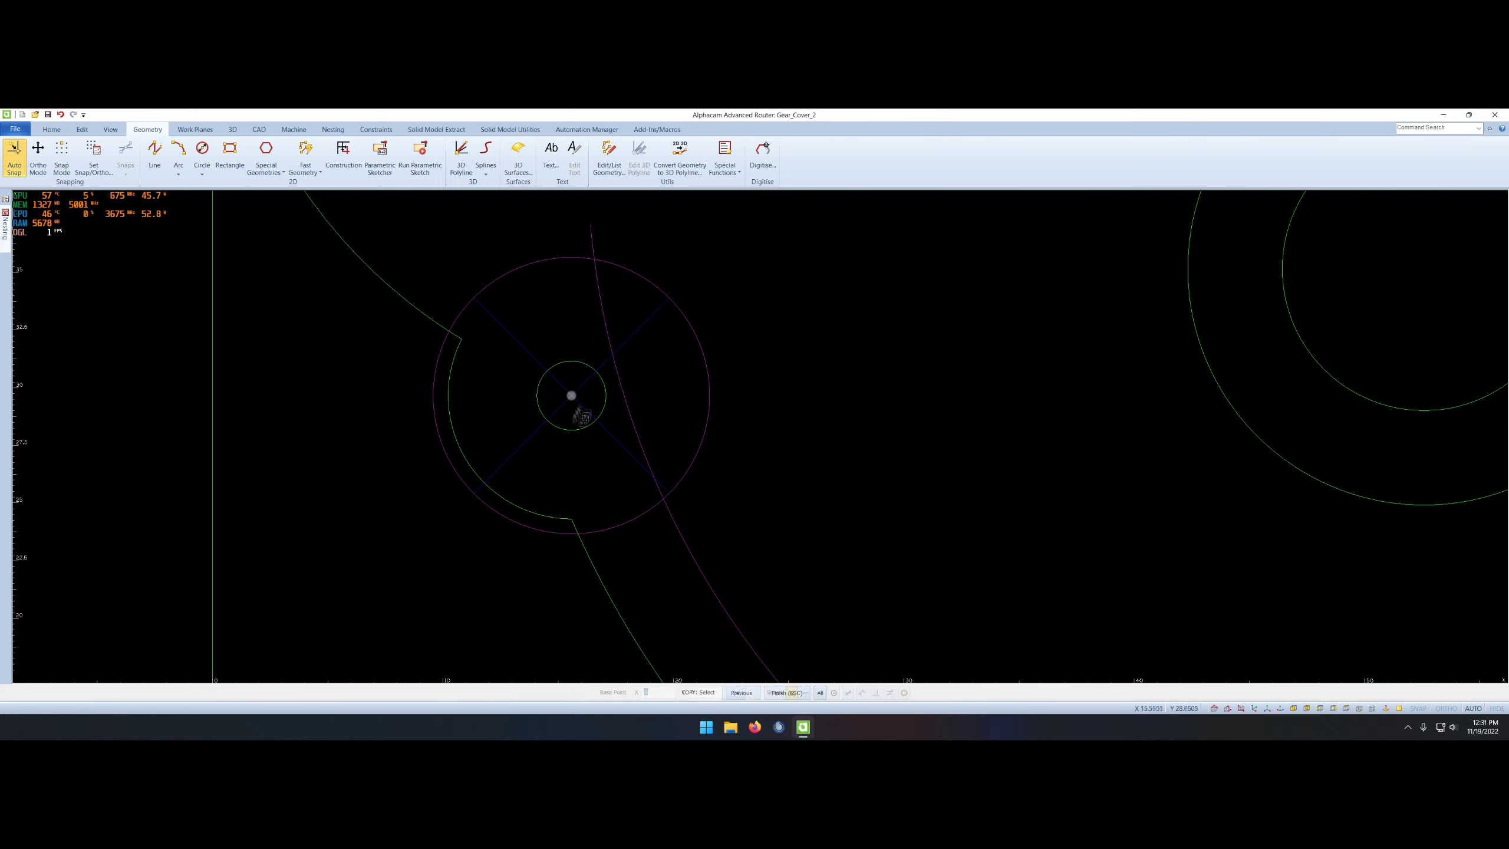
scroll(770, 459, down, 1)
click(770, 458)
scroll(770, 459, down, 3)
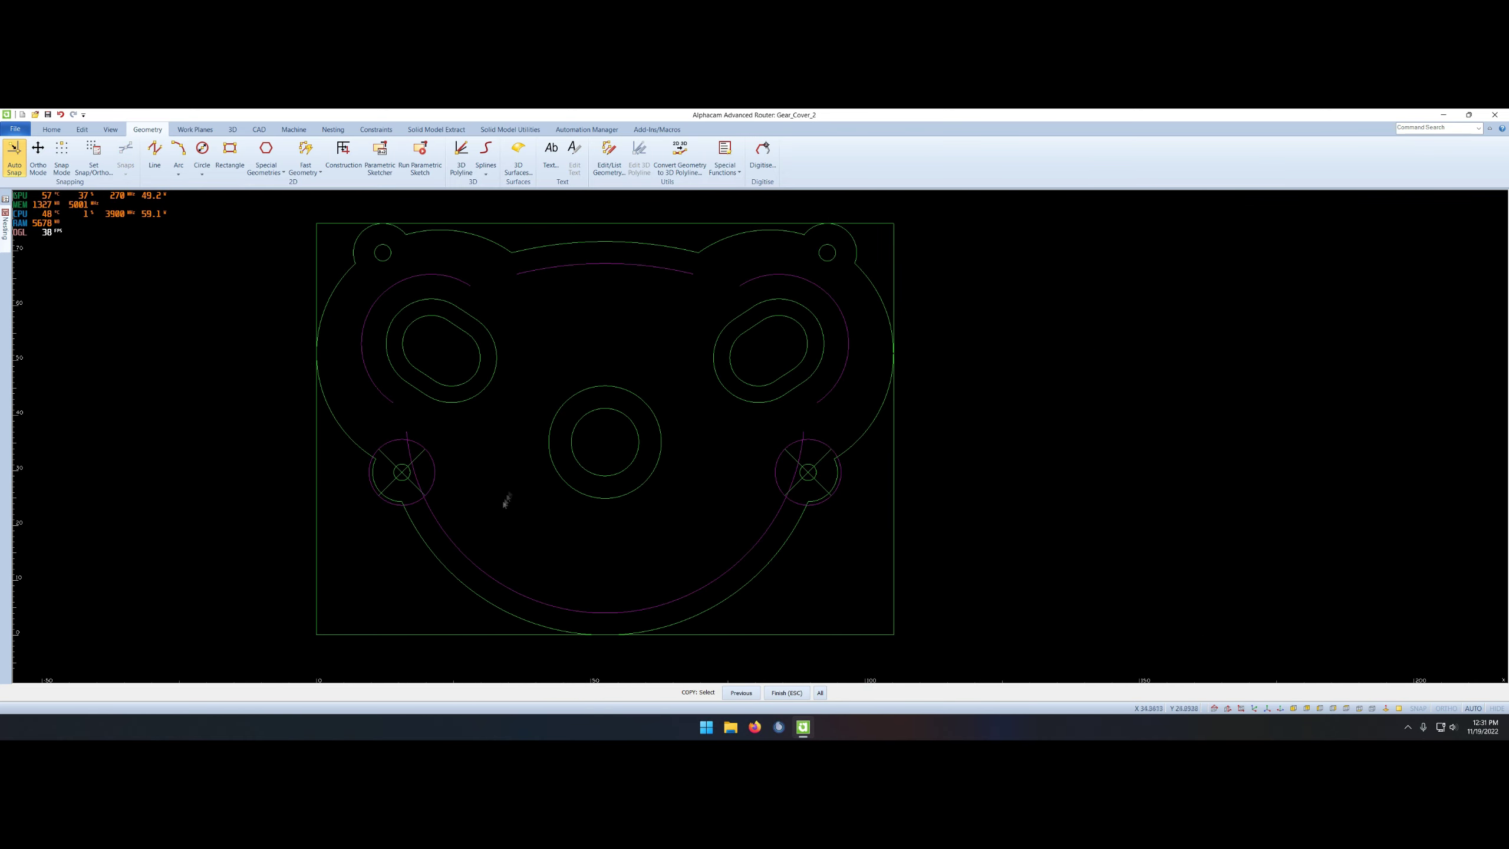
key(Escape)
- Attempt the left outline arc from the lower-left hole, undoing misplaced tries
click(178, 151)
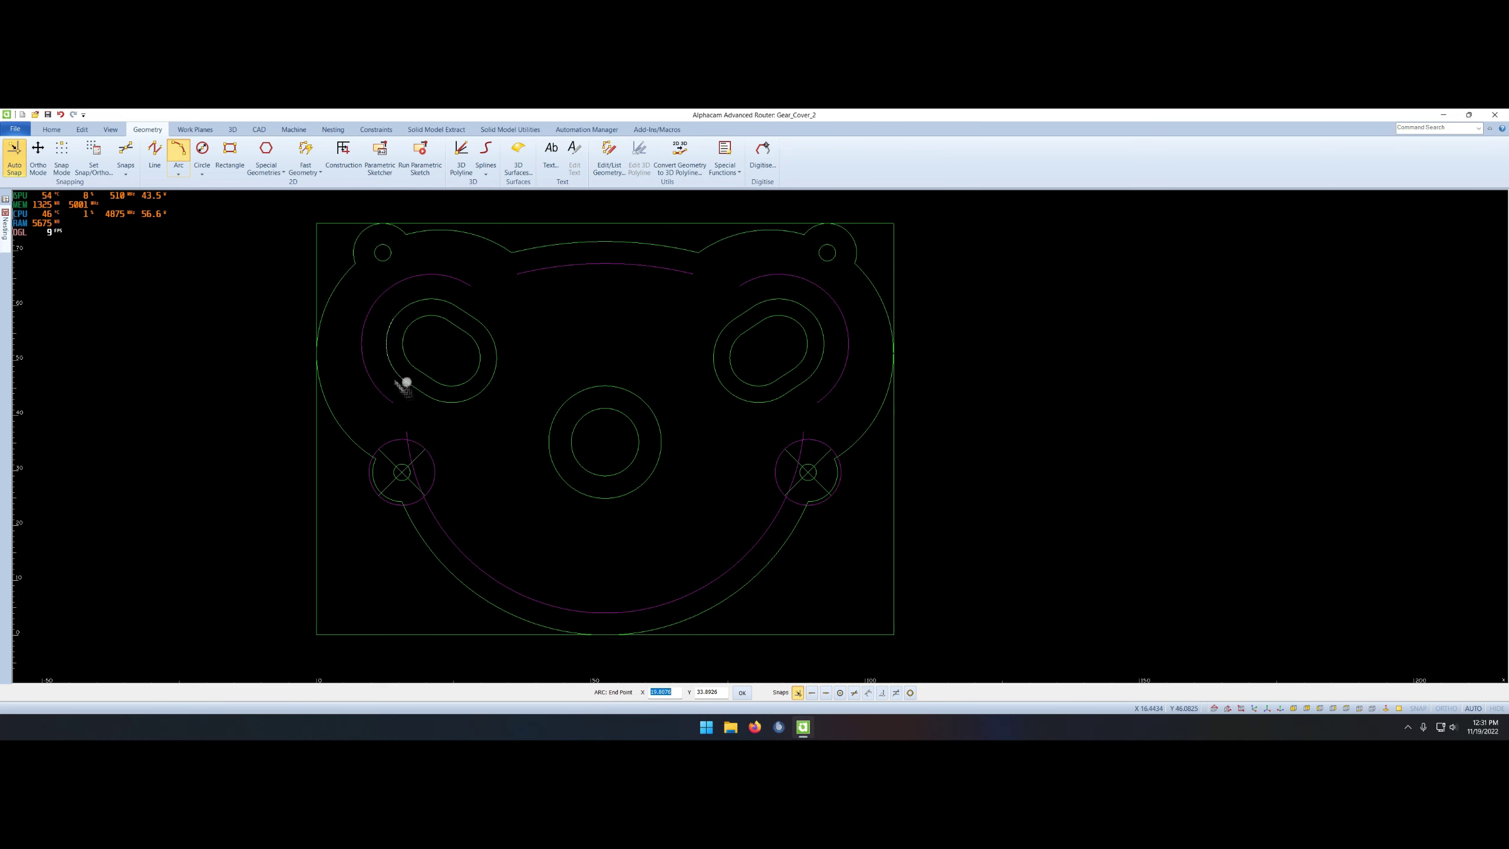
click(514, 270)
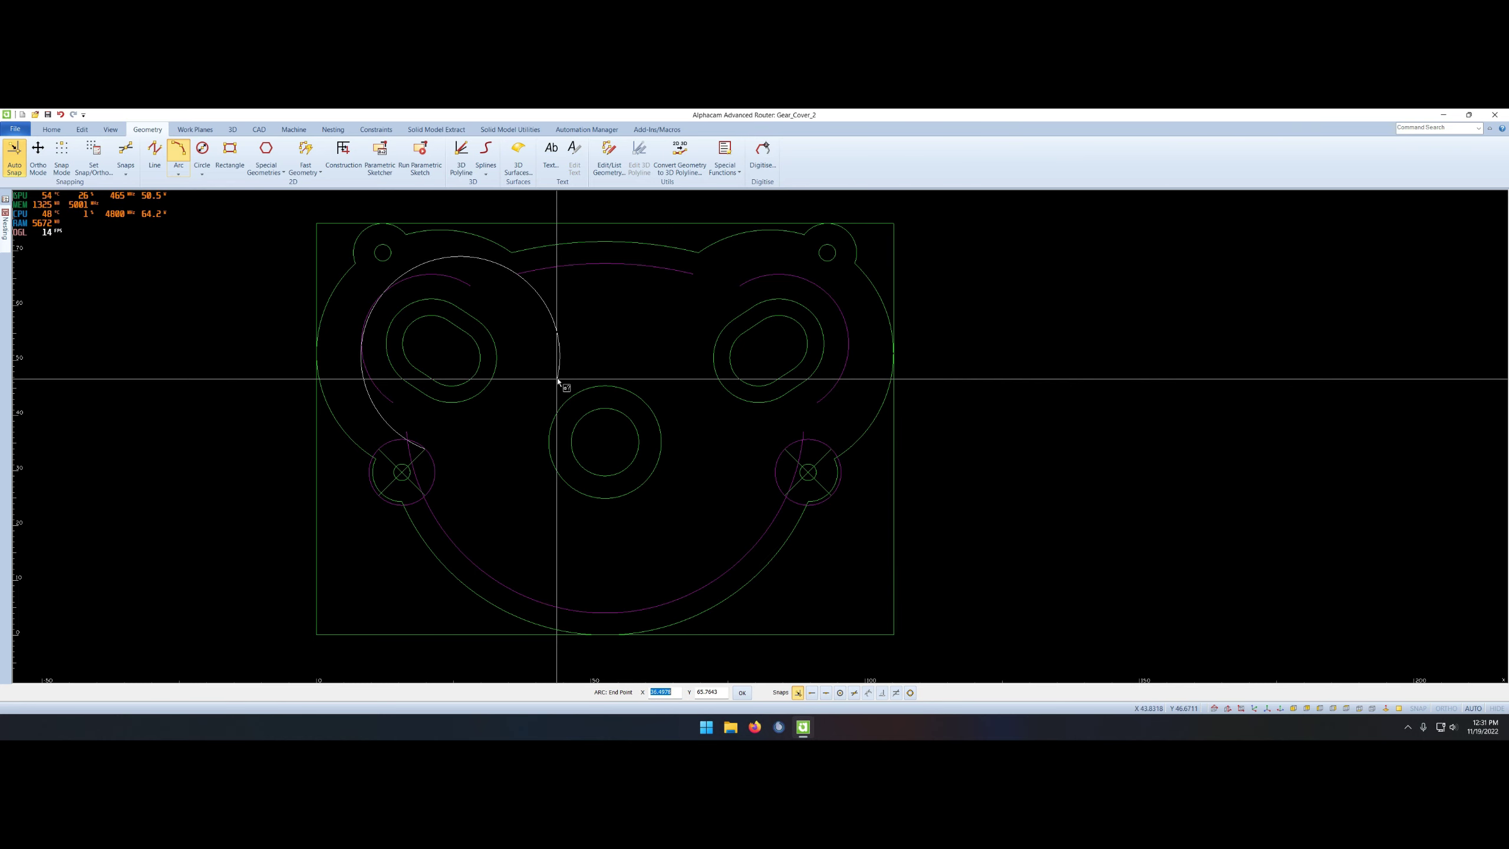
key(Escape)
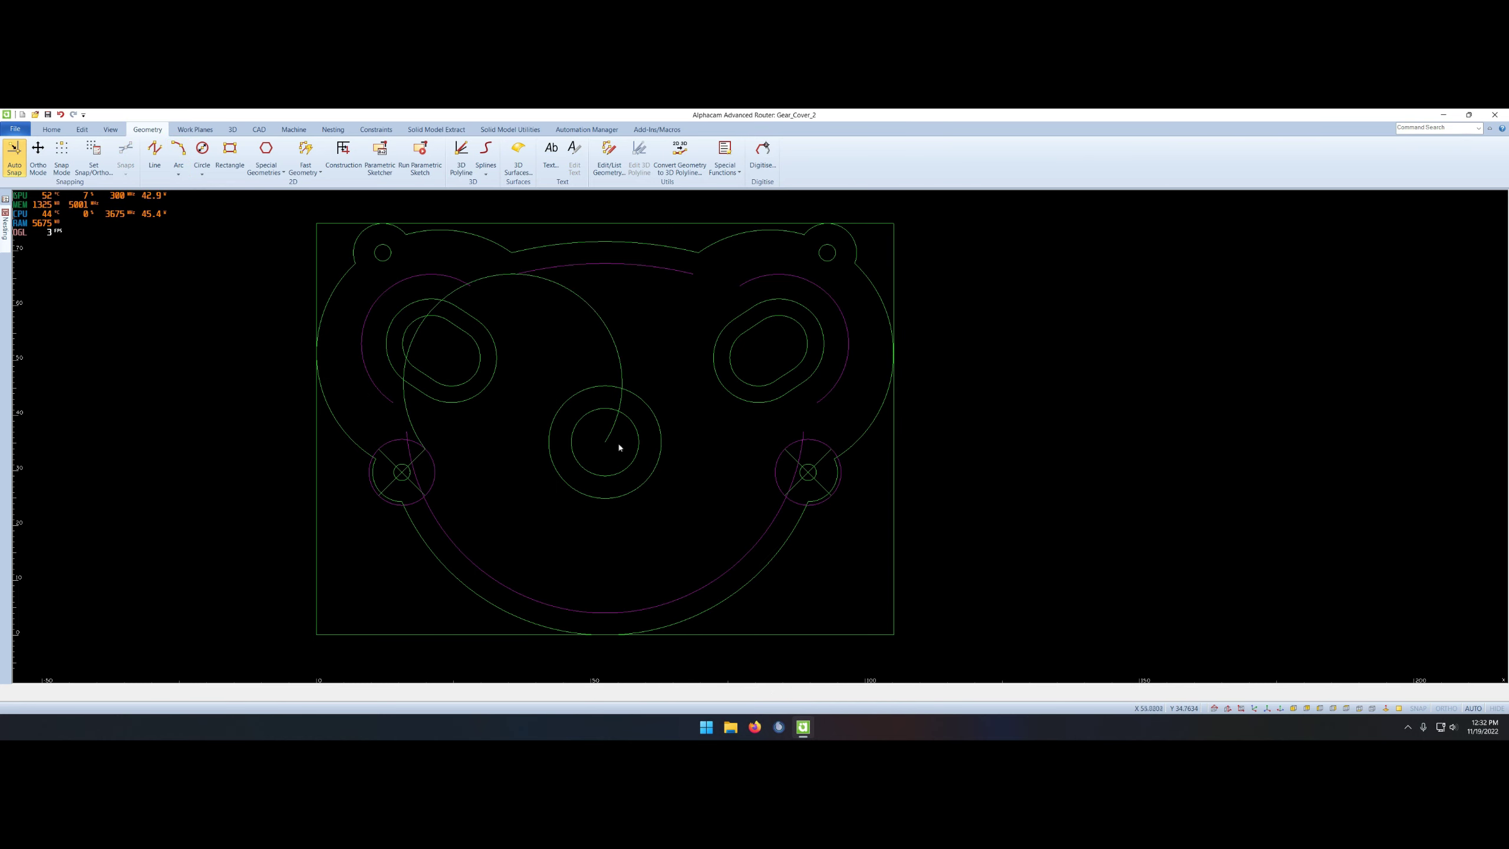
click(165, 152)
click(404, 437)
click(515, 270)
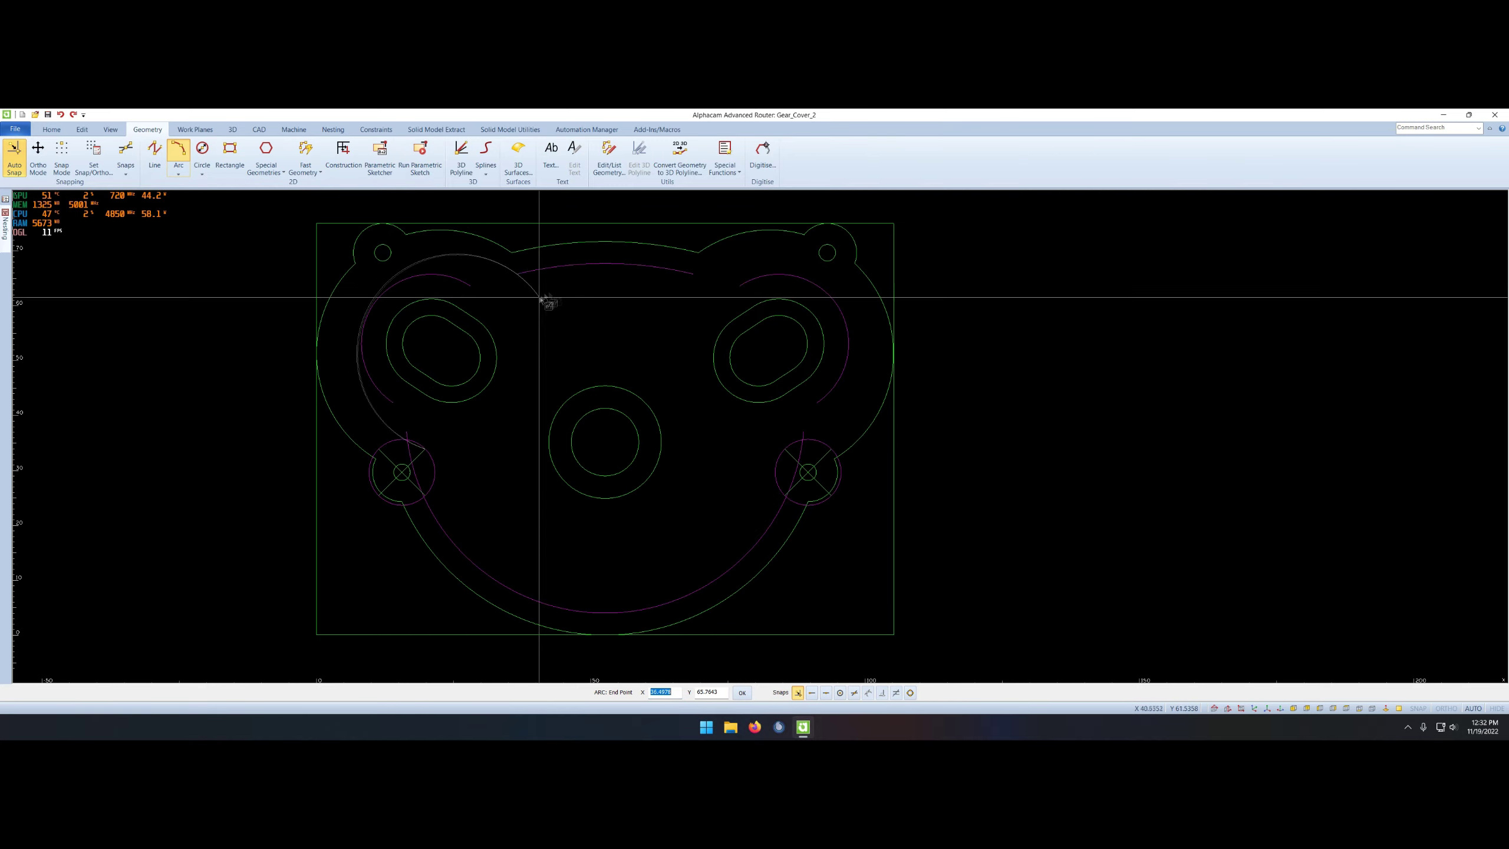
click(521, 250)
key(ctrl+z)
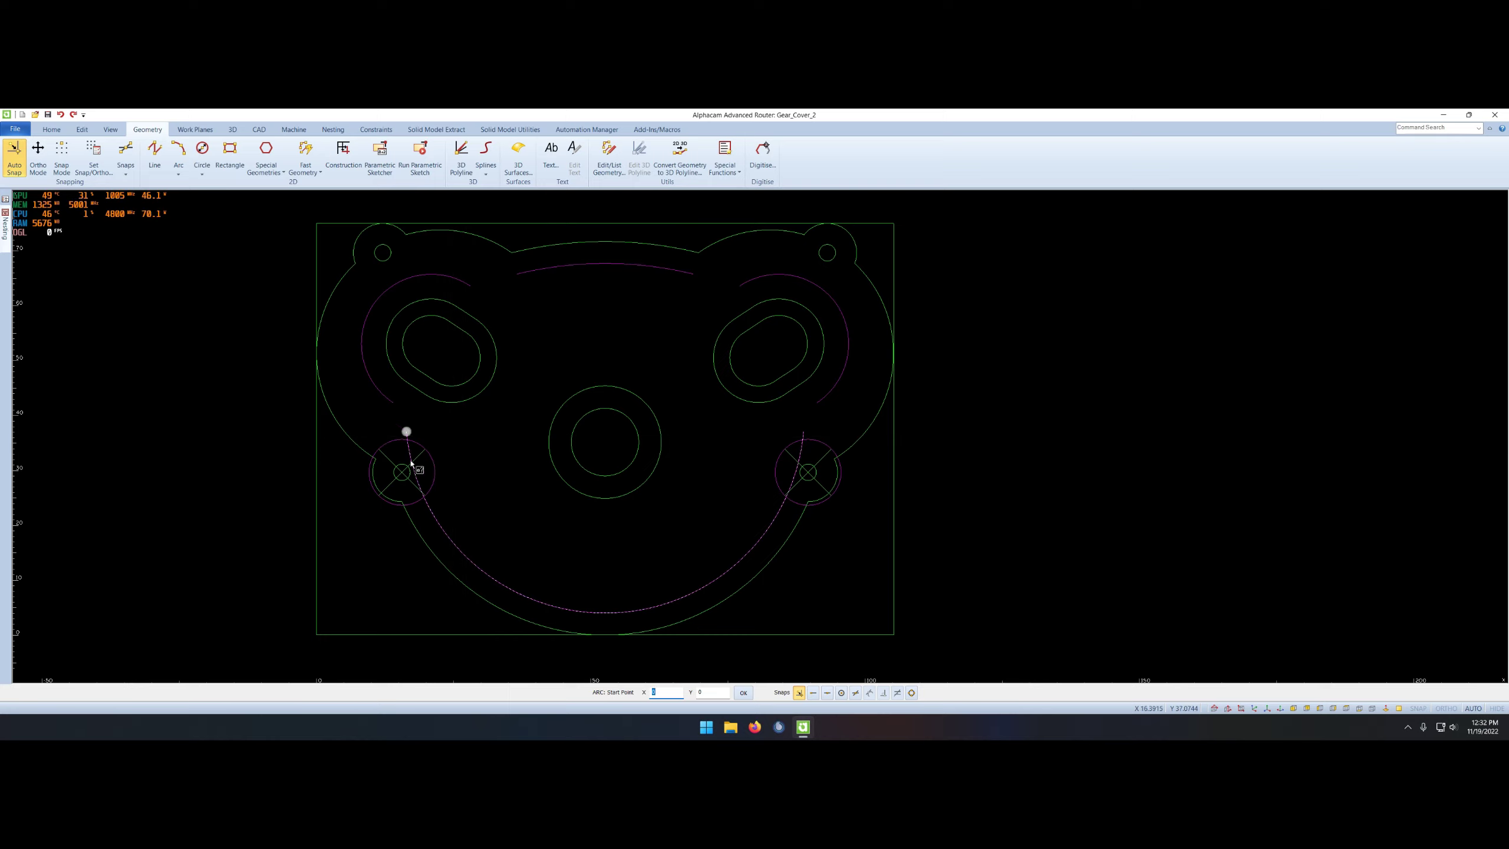
click(404, 432)
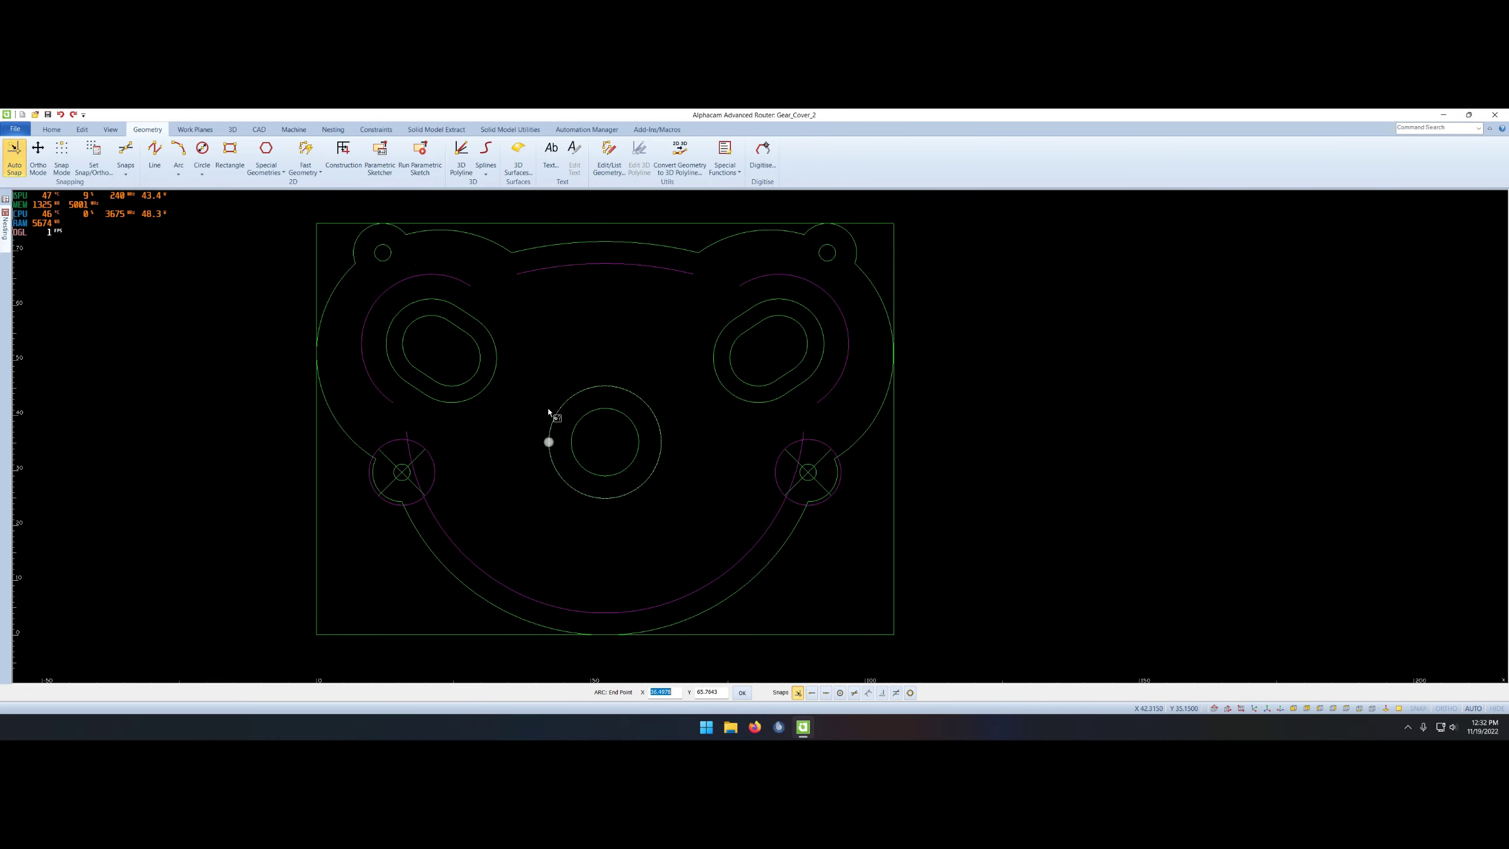
click(549, 422)
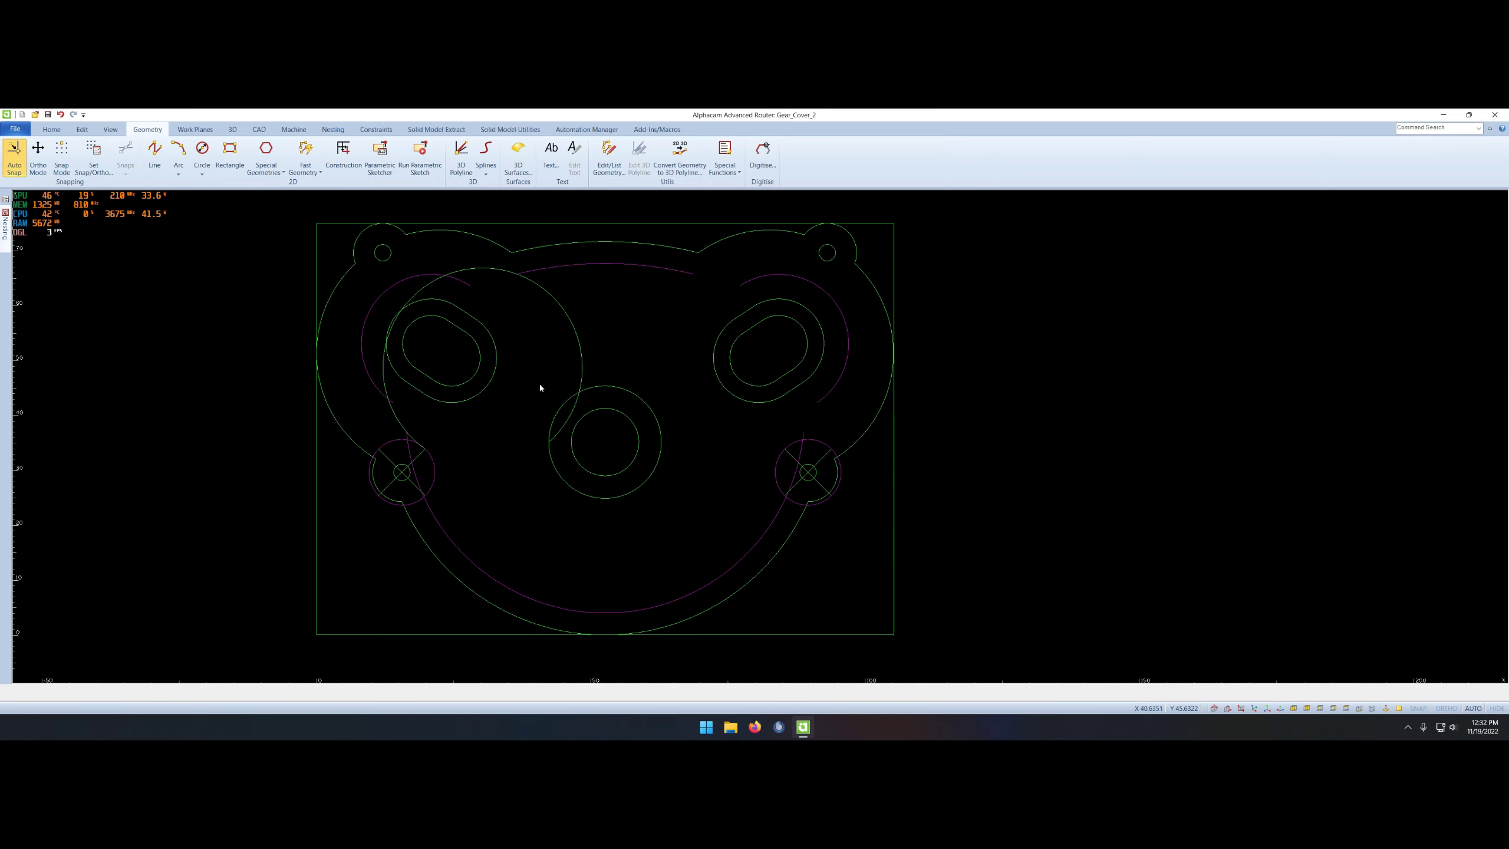
key(Escape)
- Draw the left outer arc using start, end and centre points
click(178, 167)
click(207, 190)
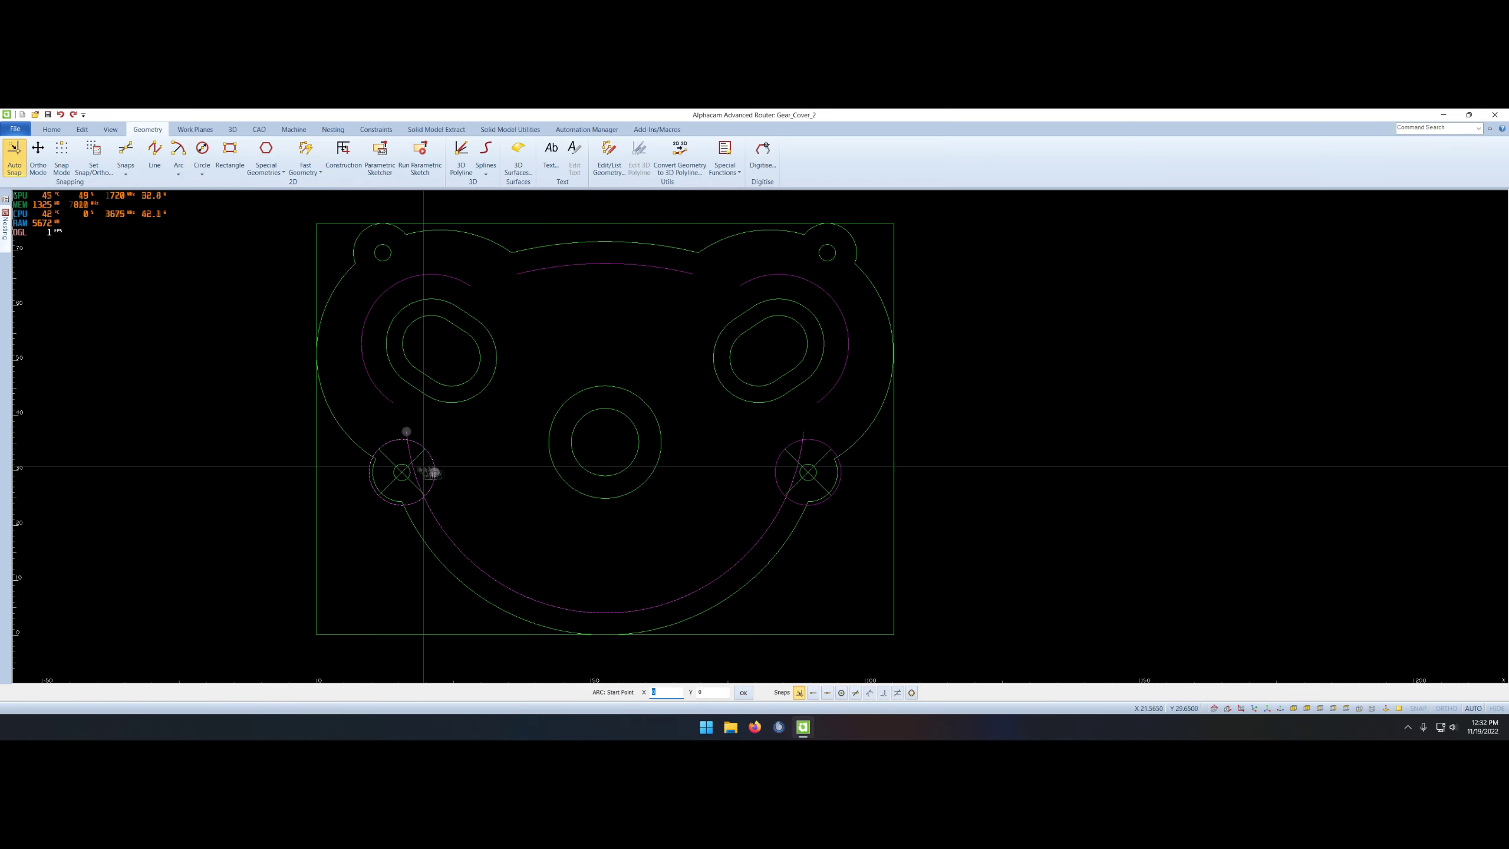
click(517, 273)
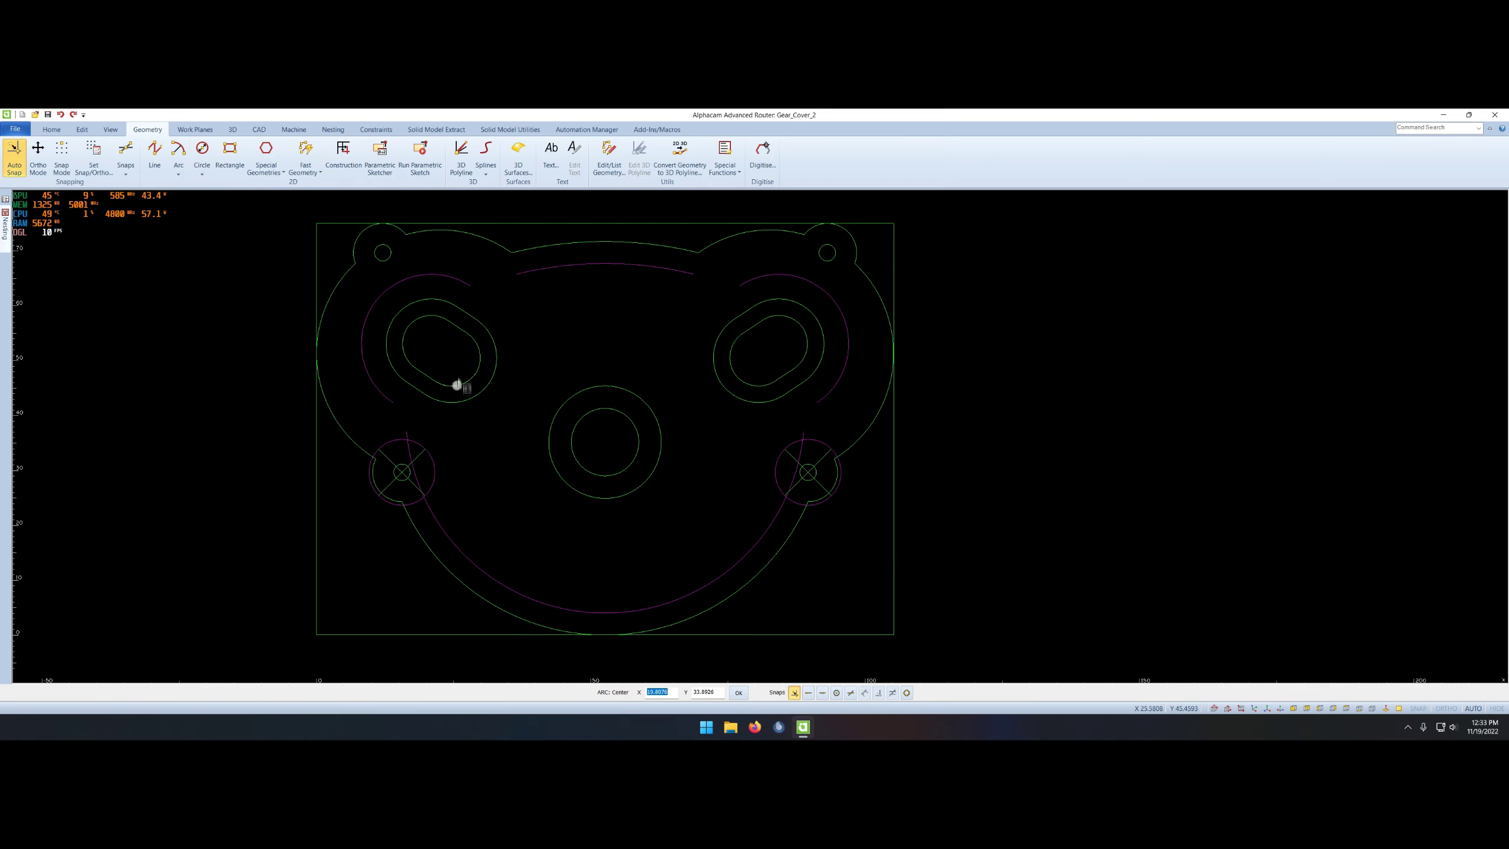
click(469, 374)
click(432, 351)
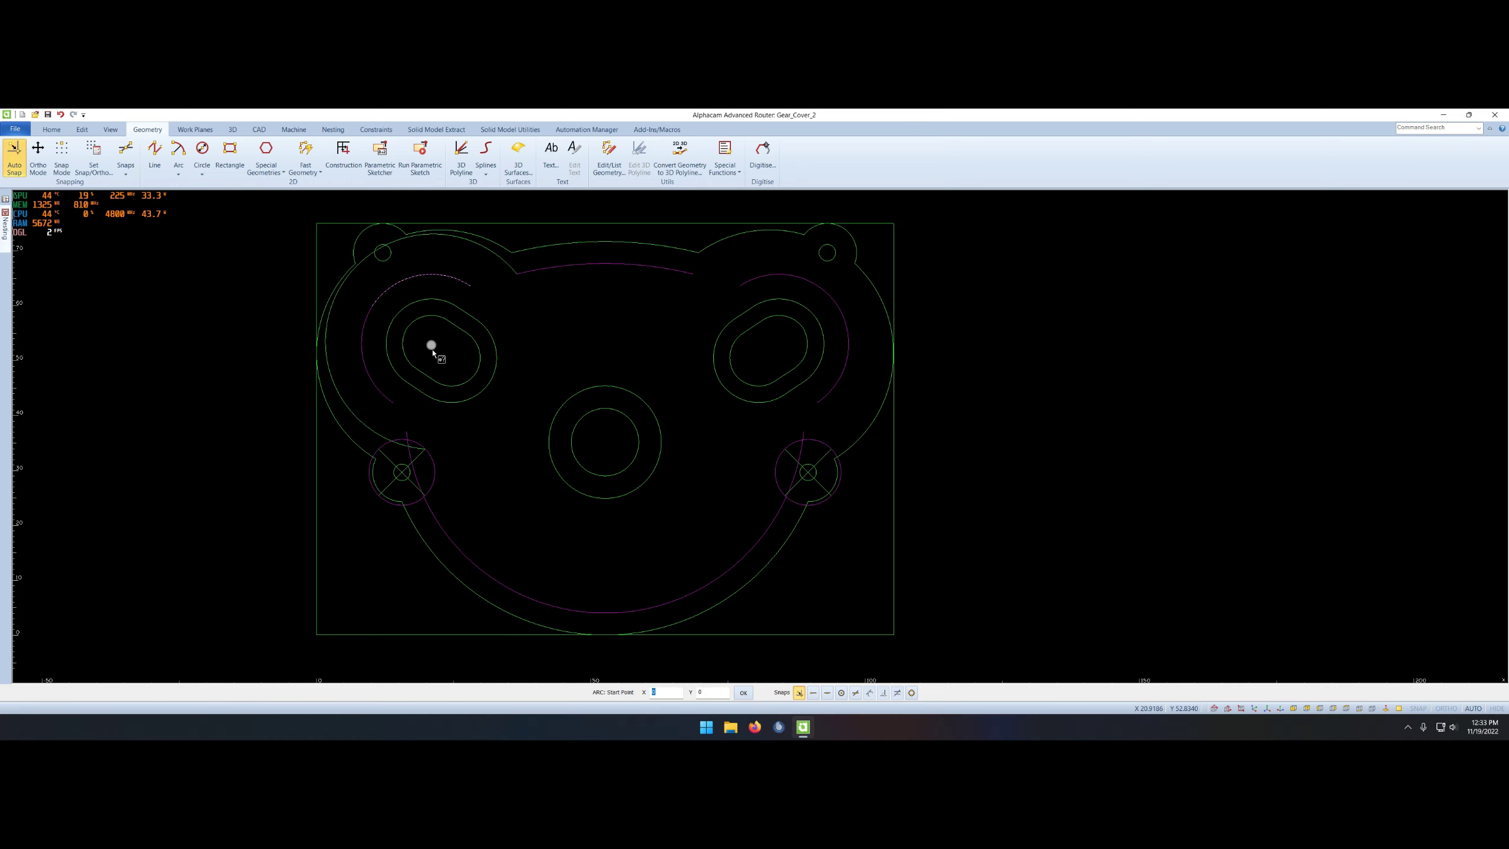
click(420, 452)
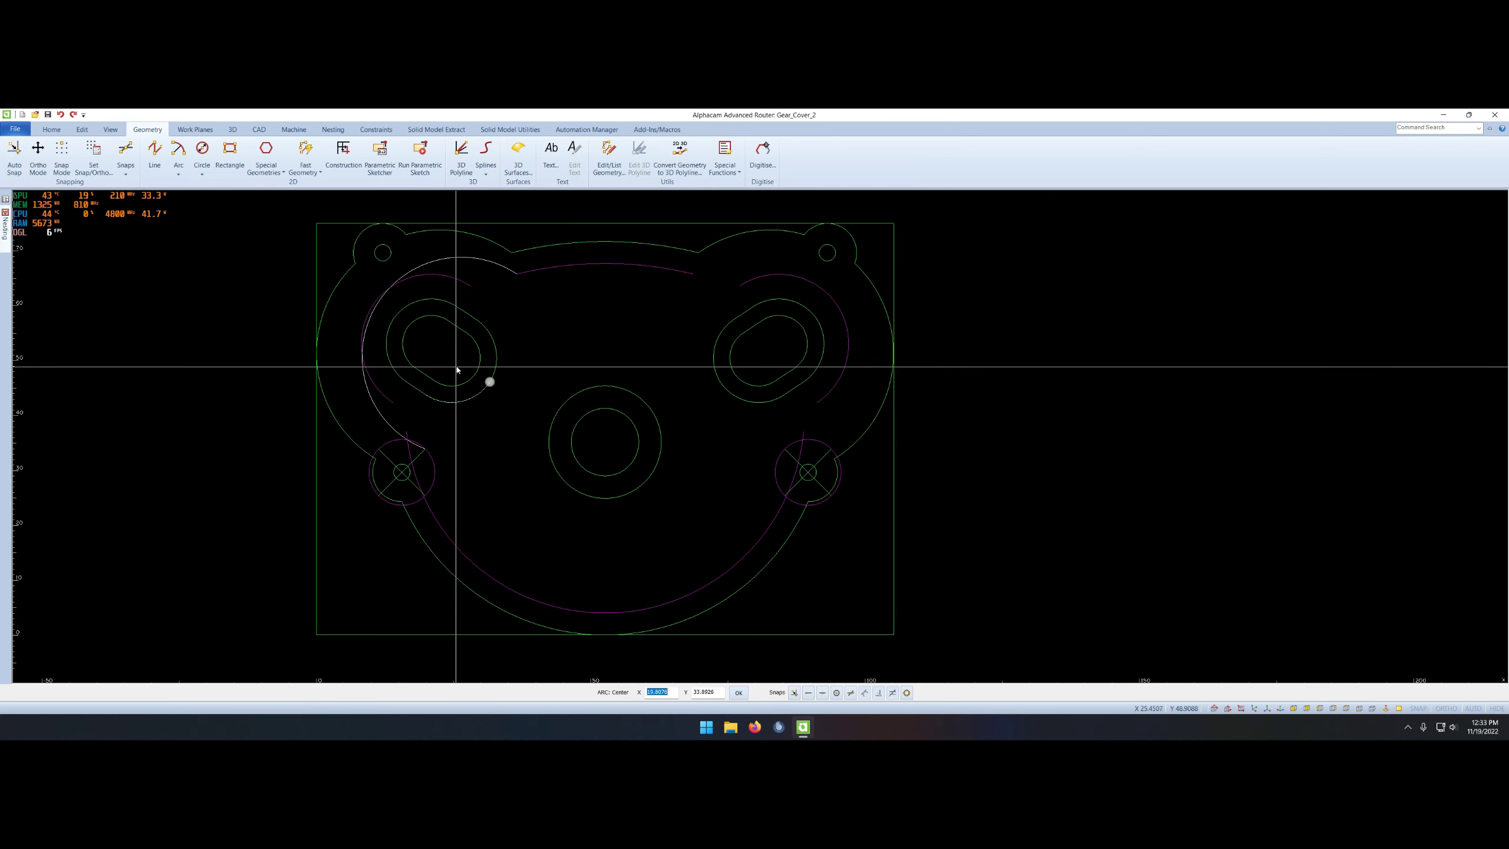
- Draw a short vertical line below the top arc and complete the adjoining arc
right_click(539, 344)
click(505, 337)
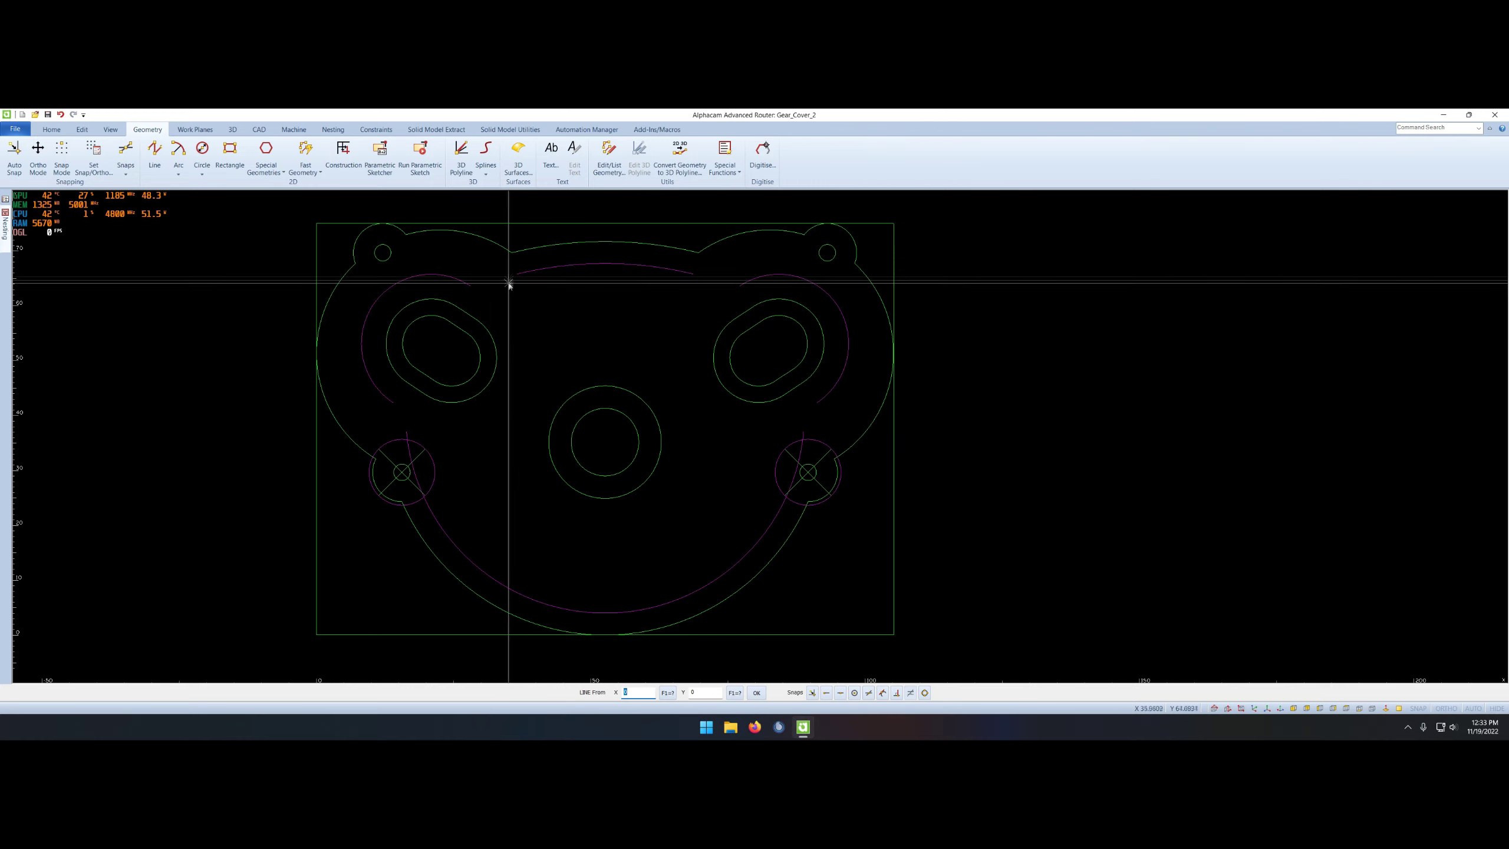
click(512, 253)
click(507, 320)
right_click(507, 321)
click(506, 305)
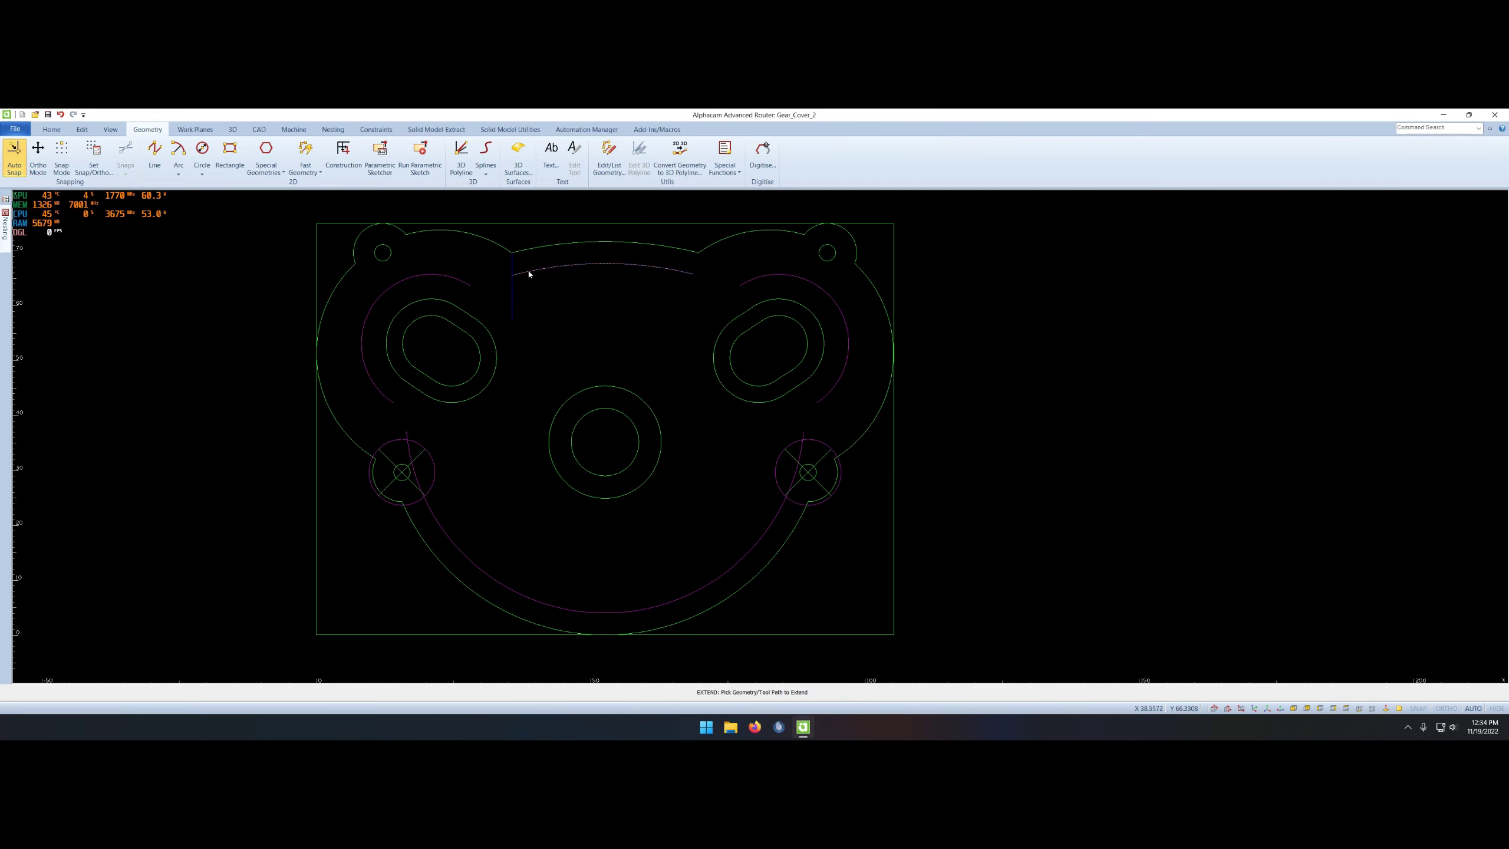
right_click(564, 318)
click(516, 309)
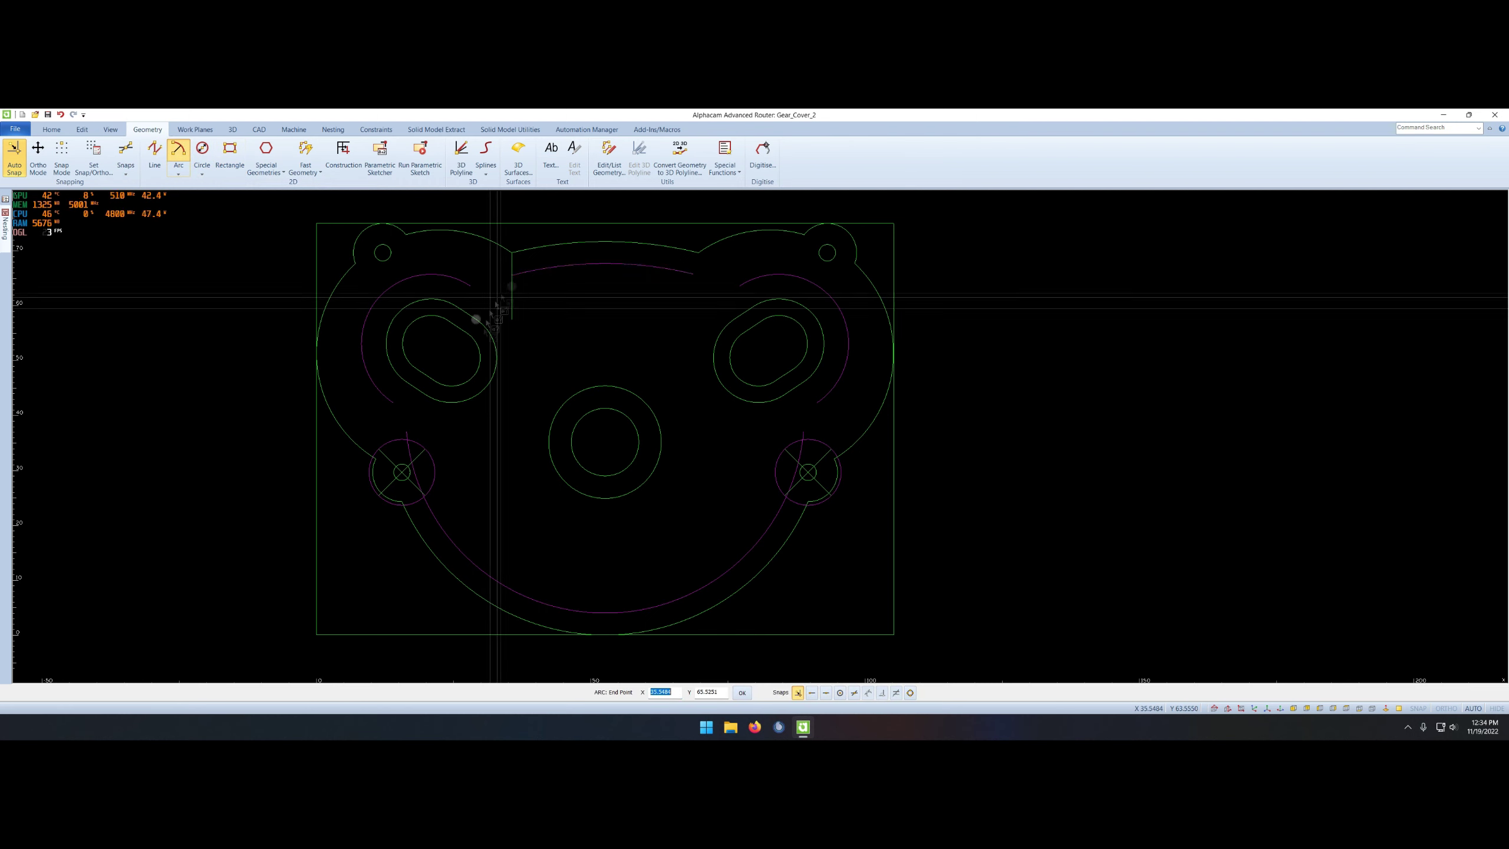
click(461, 368)
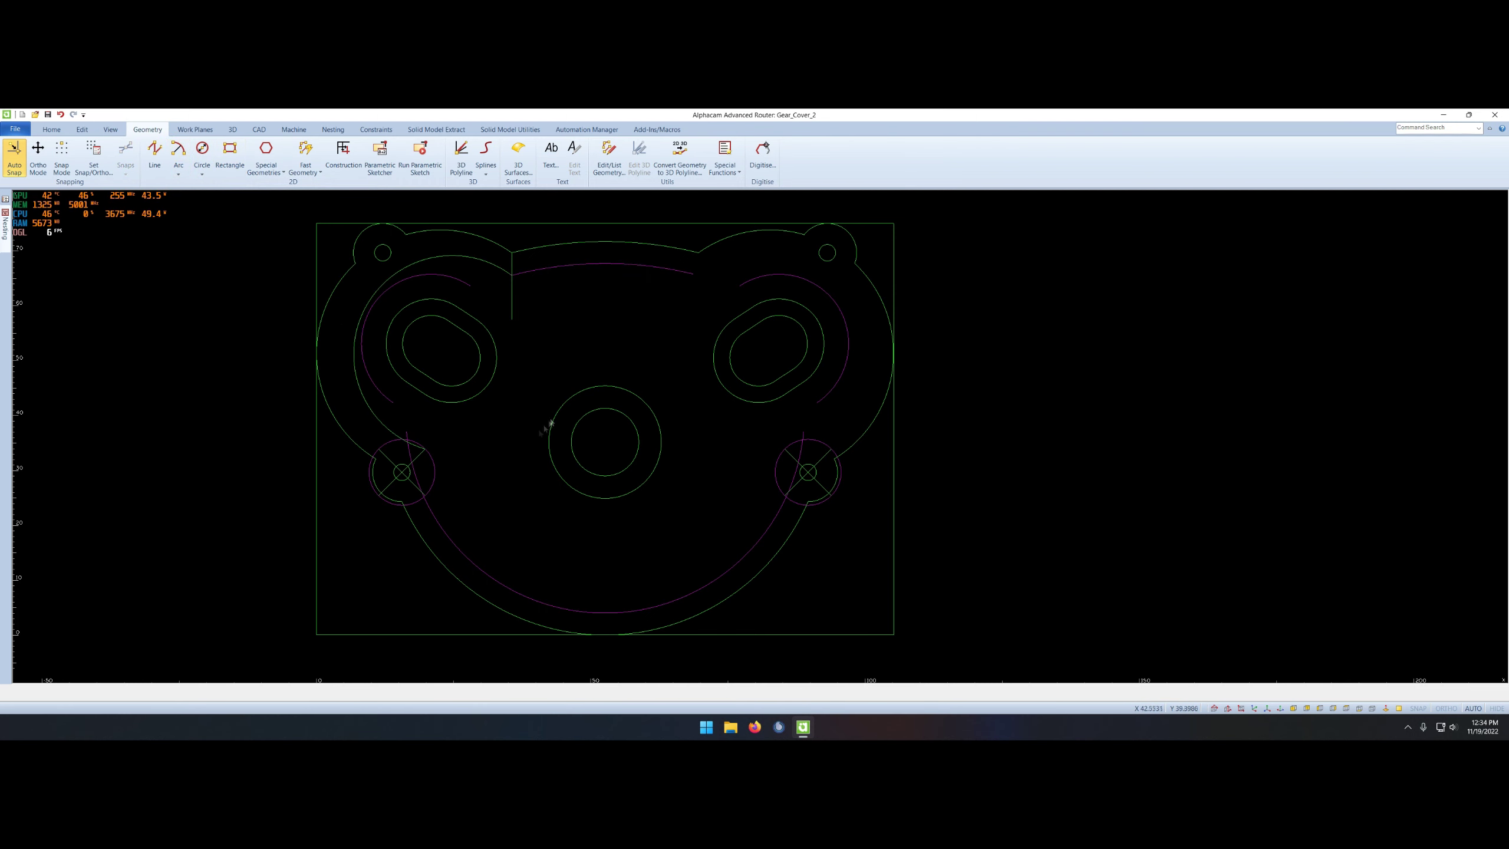
- Draw an arc from the lower-left to lower-right hole, centred on the centre boss
right_click(508, 517)
click(461, 508)
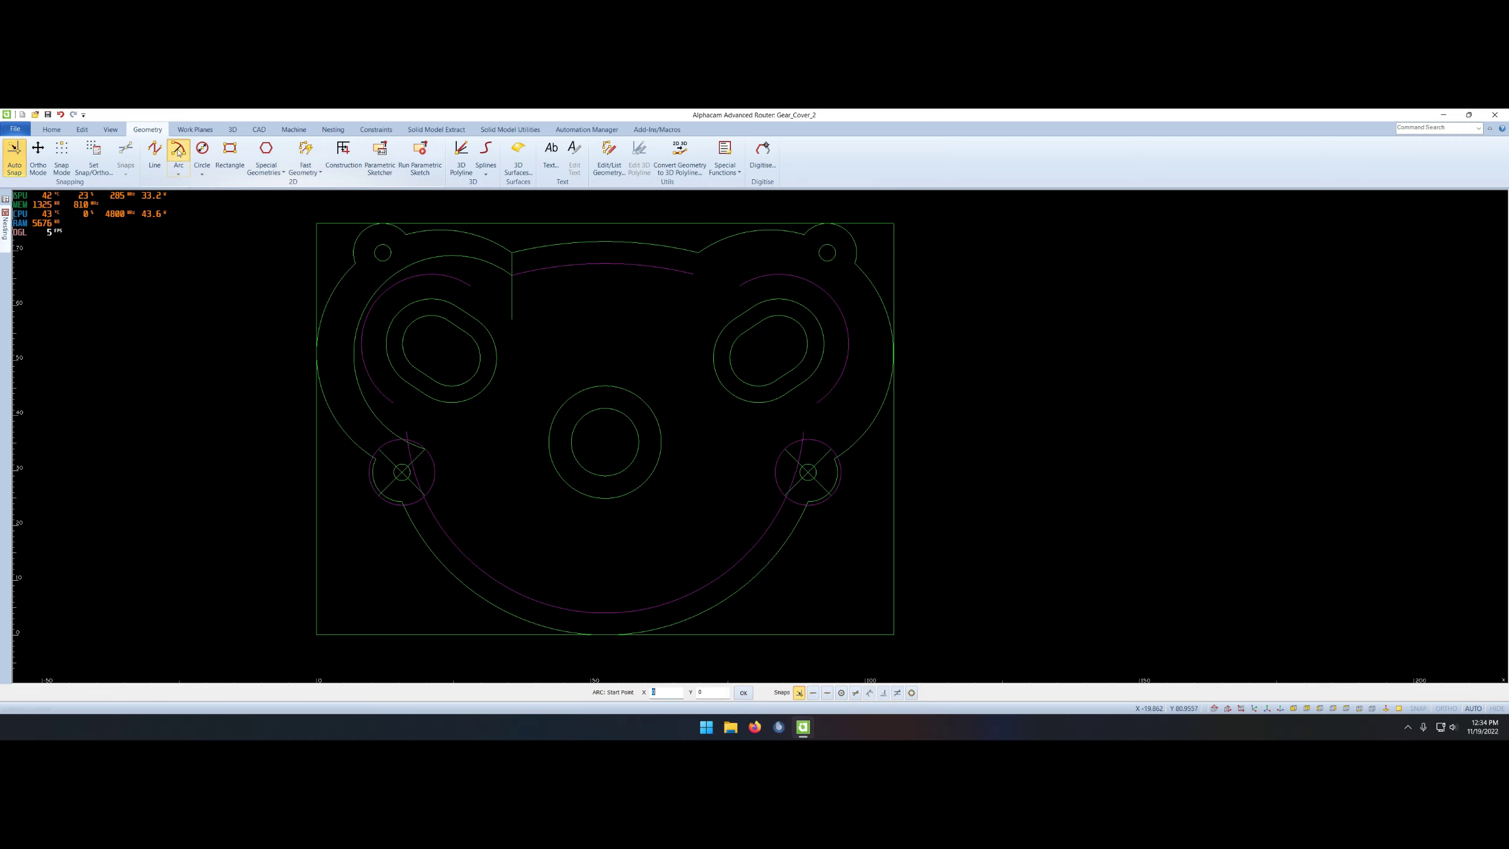
click(422, 452)
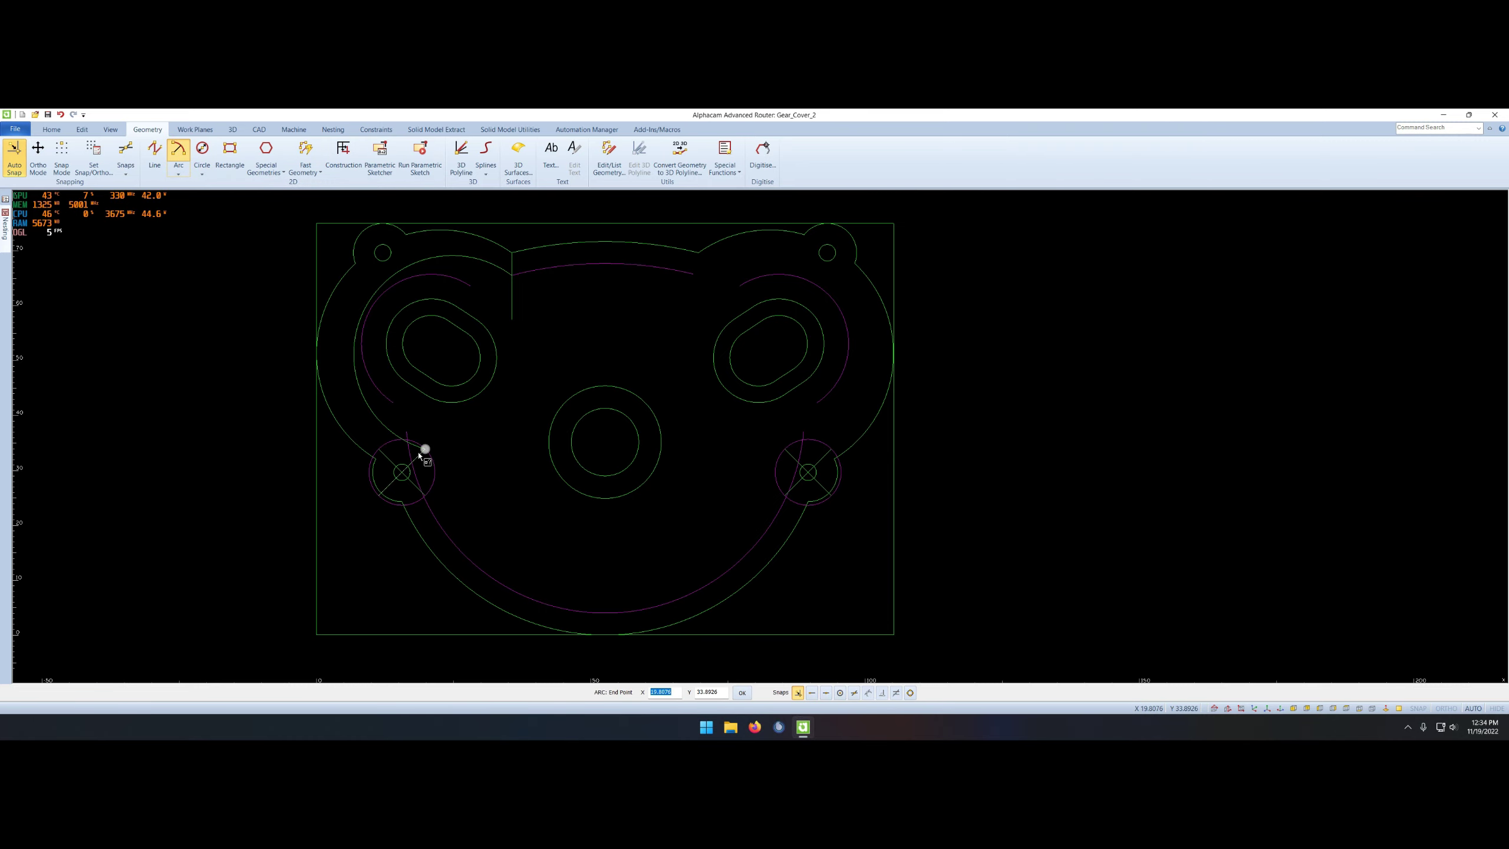
click(790, 451)
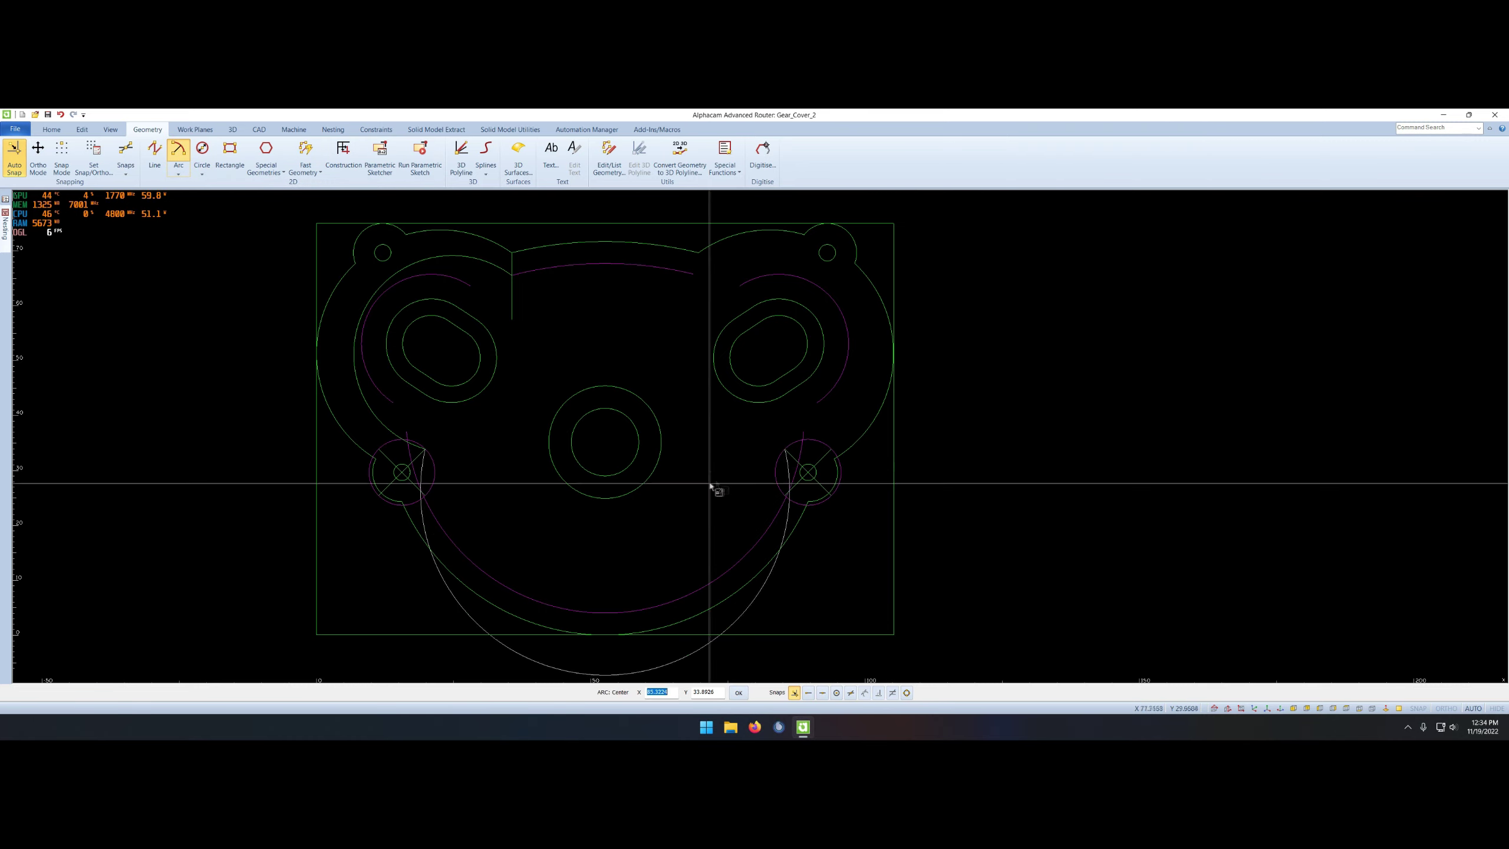
click(605, 441)
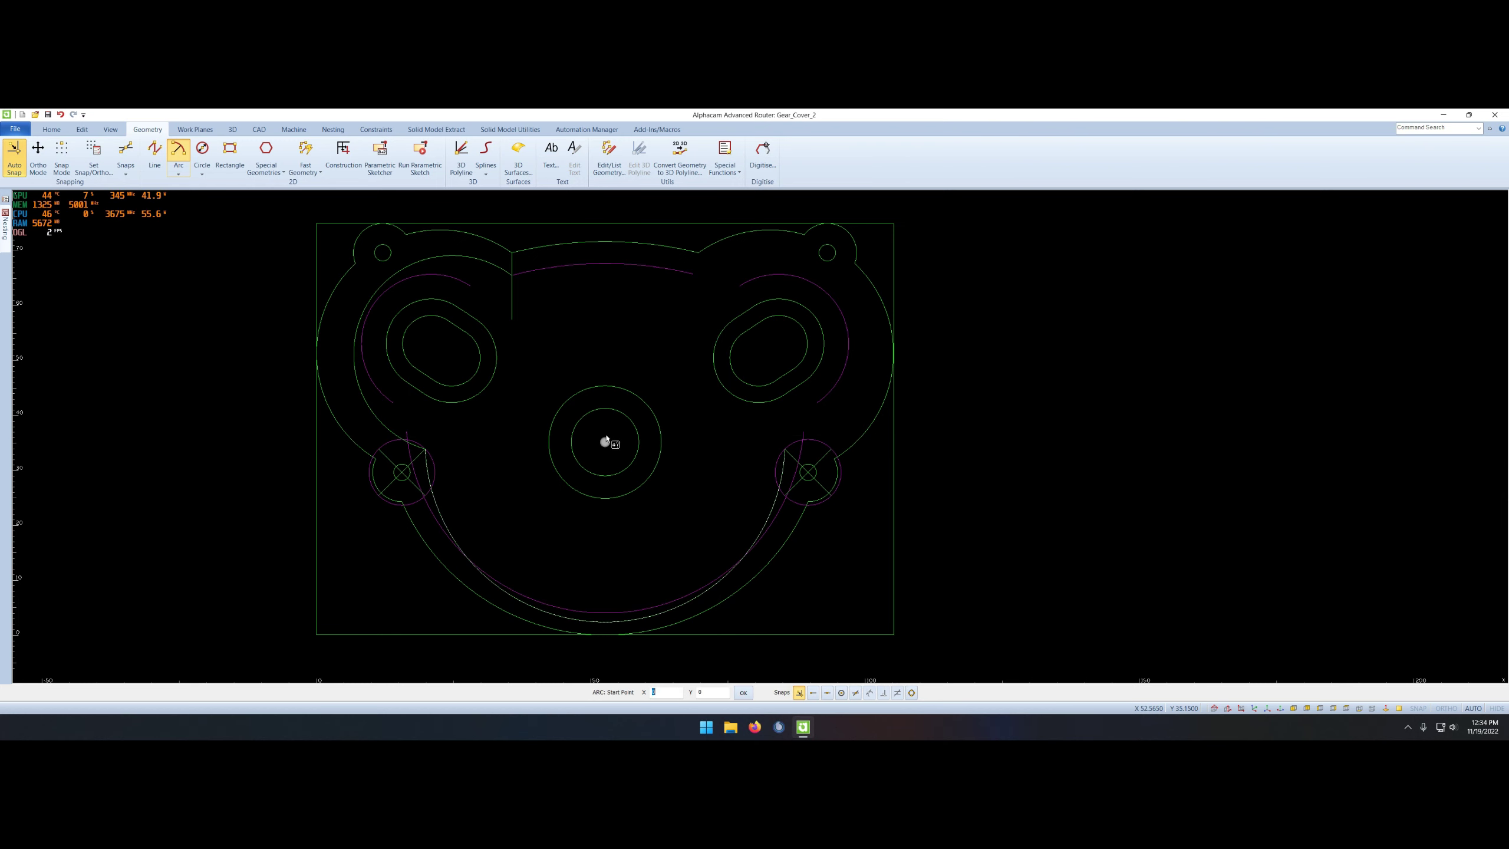
- Redraw the arc from the lower-left hole to the lower-right hole, centred on the centre boss
click(606, 633)
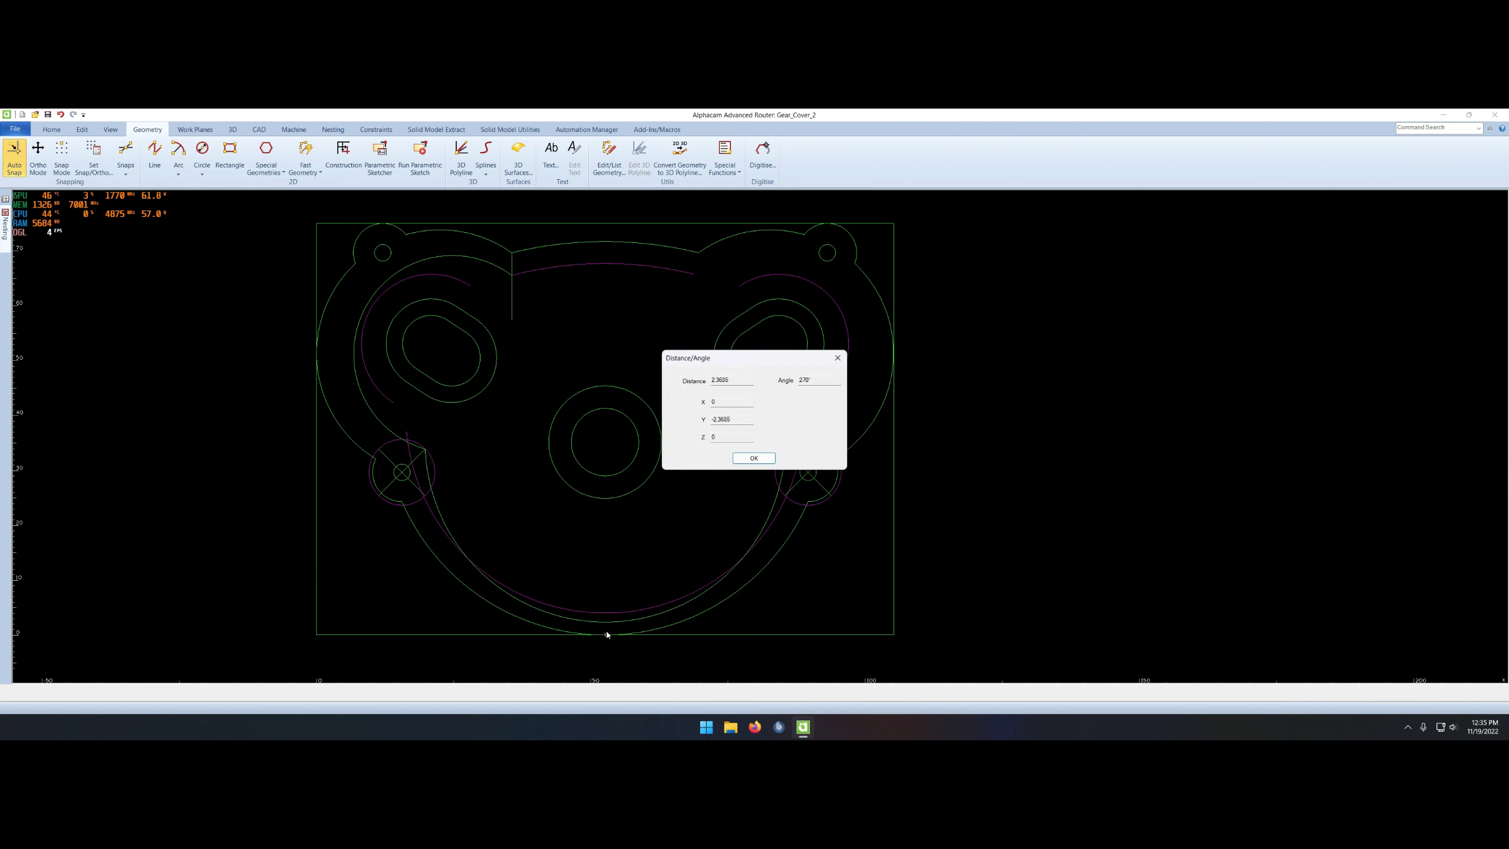
key(Return)
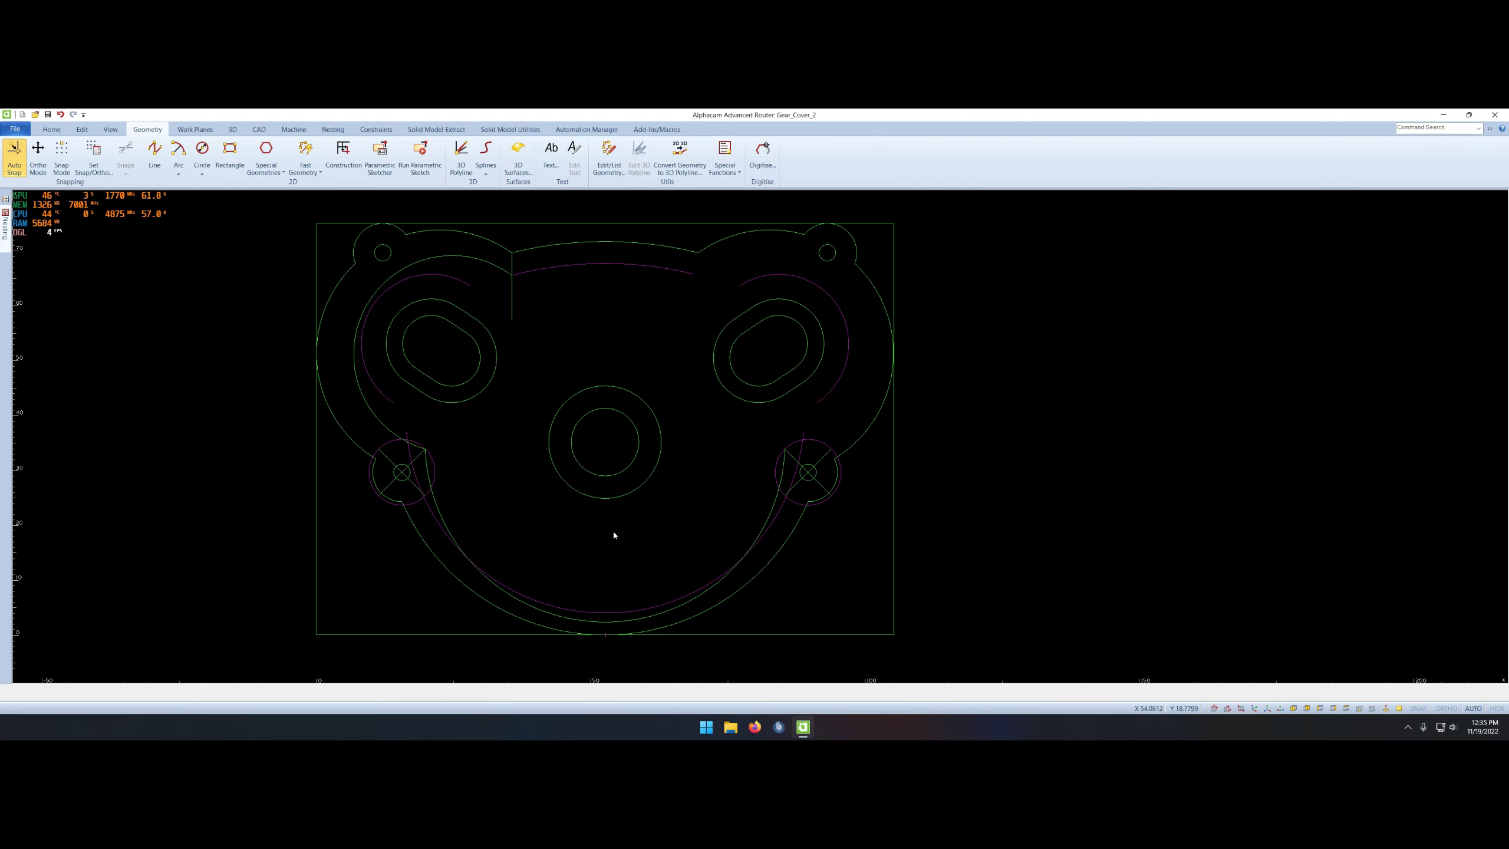
click(178, 152)
click(427, 449)
click(785, 450)
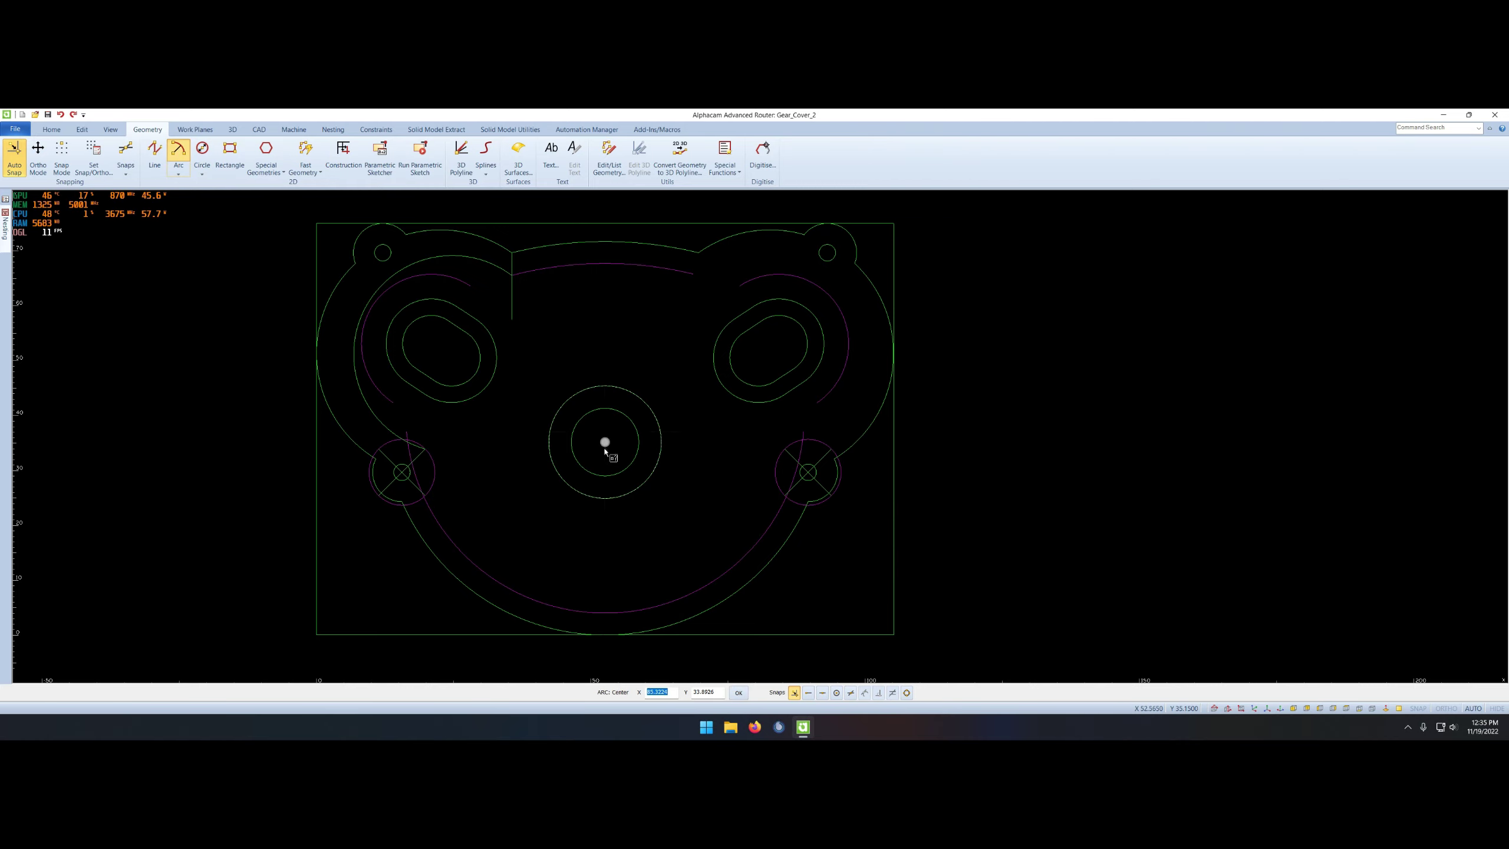
click(606, 409)
scroll(606, 409, up, 3)
scroll(606, 409, down, 3)
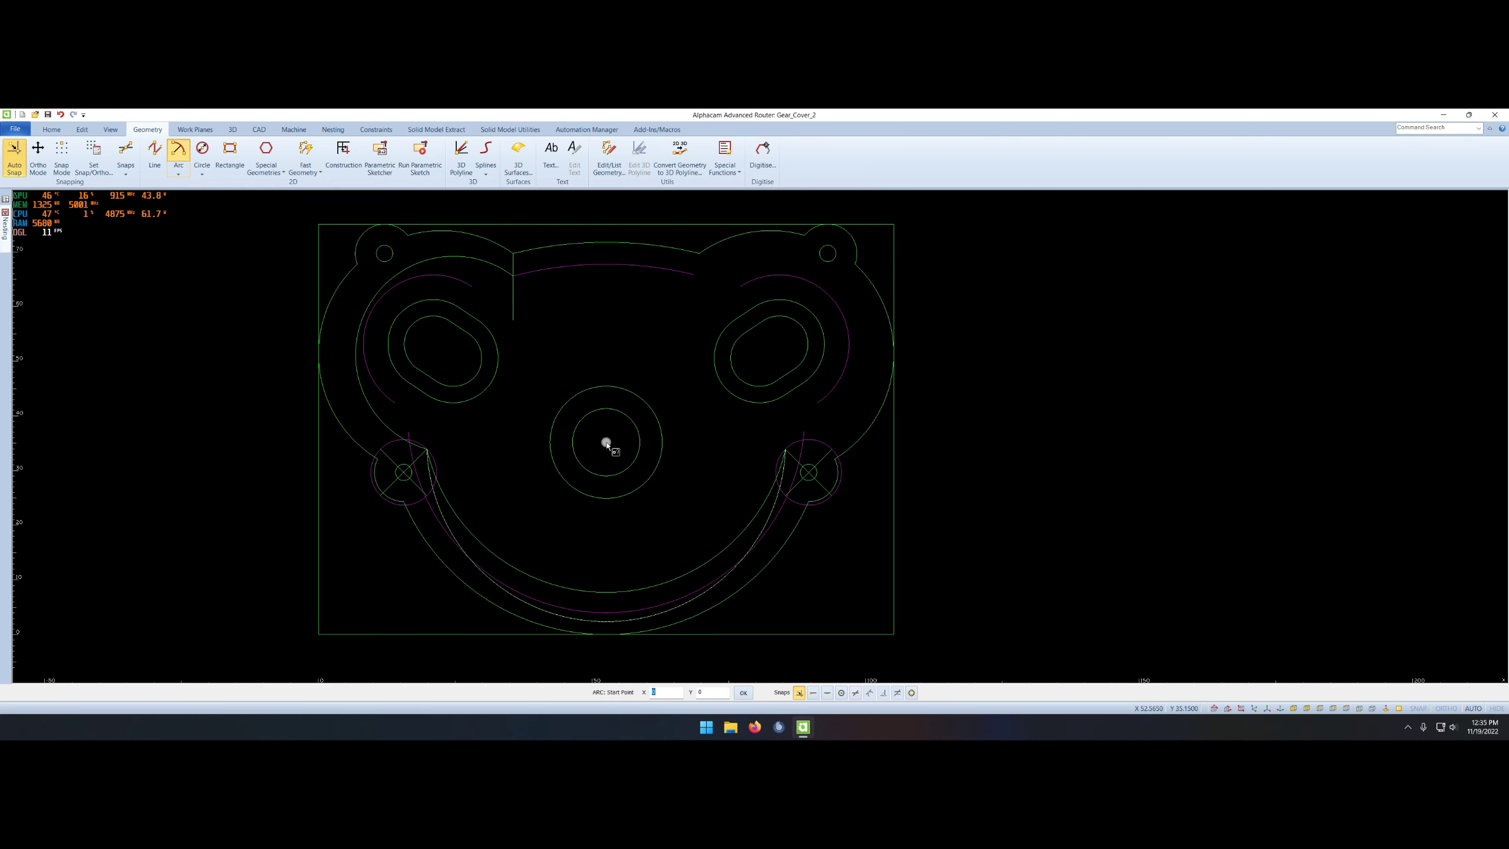
key(Escape)
- Measure the gap between the bottom arcs with Distance
right_click(630, 508)
click(636, 565)
click(608, 626)
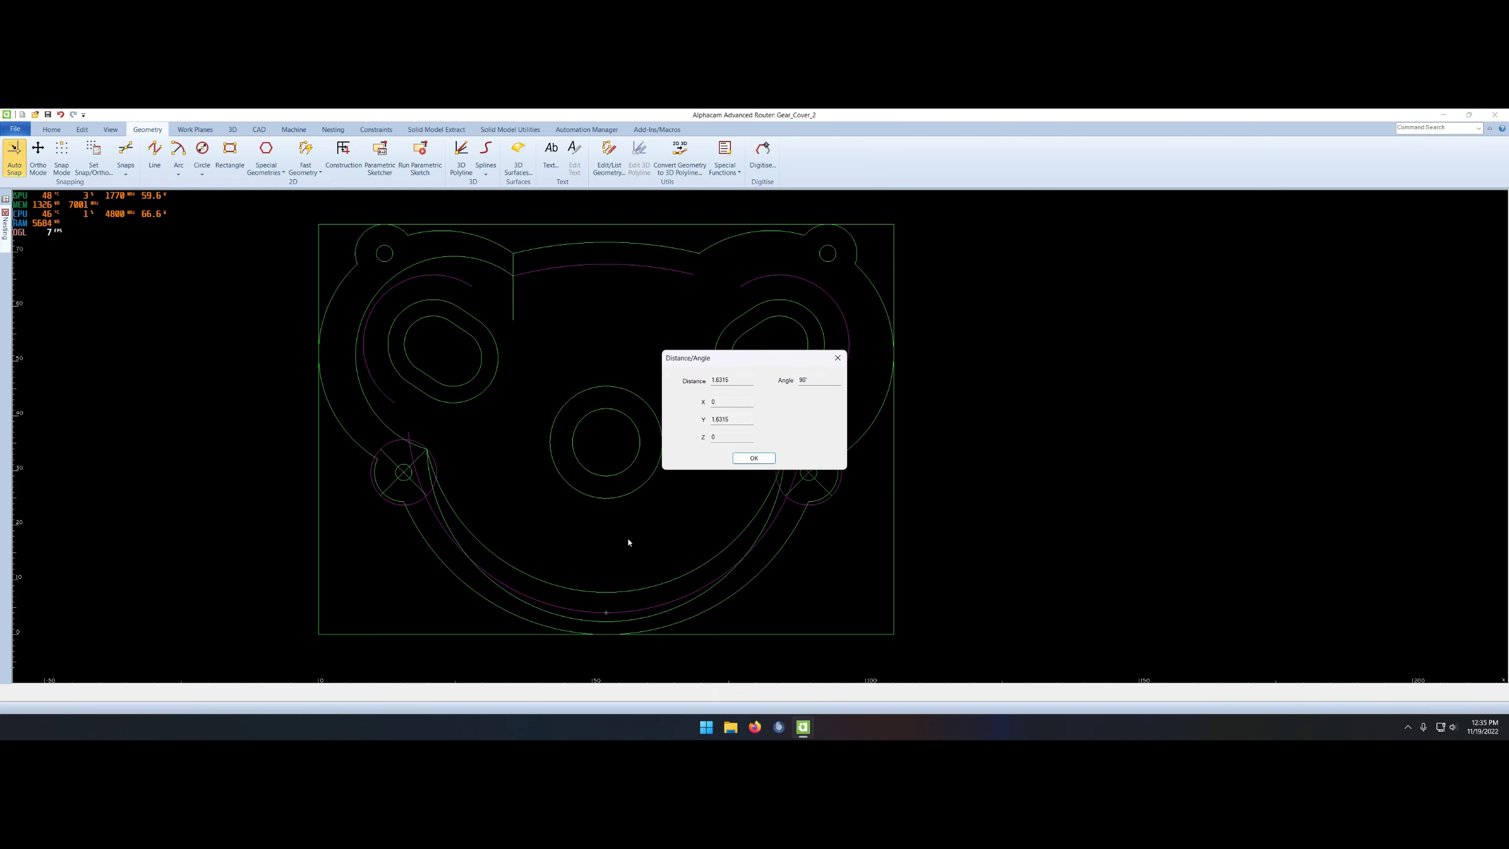
- Run a trial offset, then delete the resulting offset arcs
right_click(689, 505)
click(707, 546)
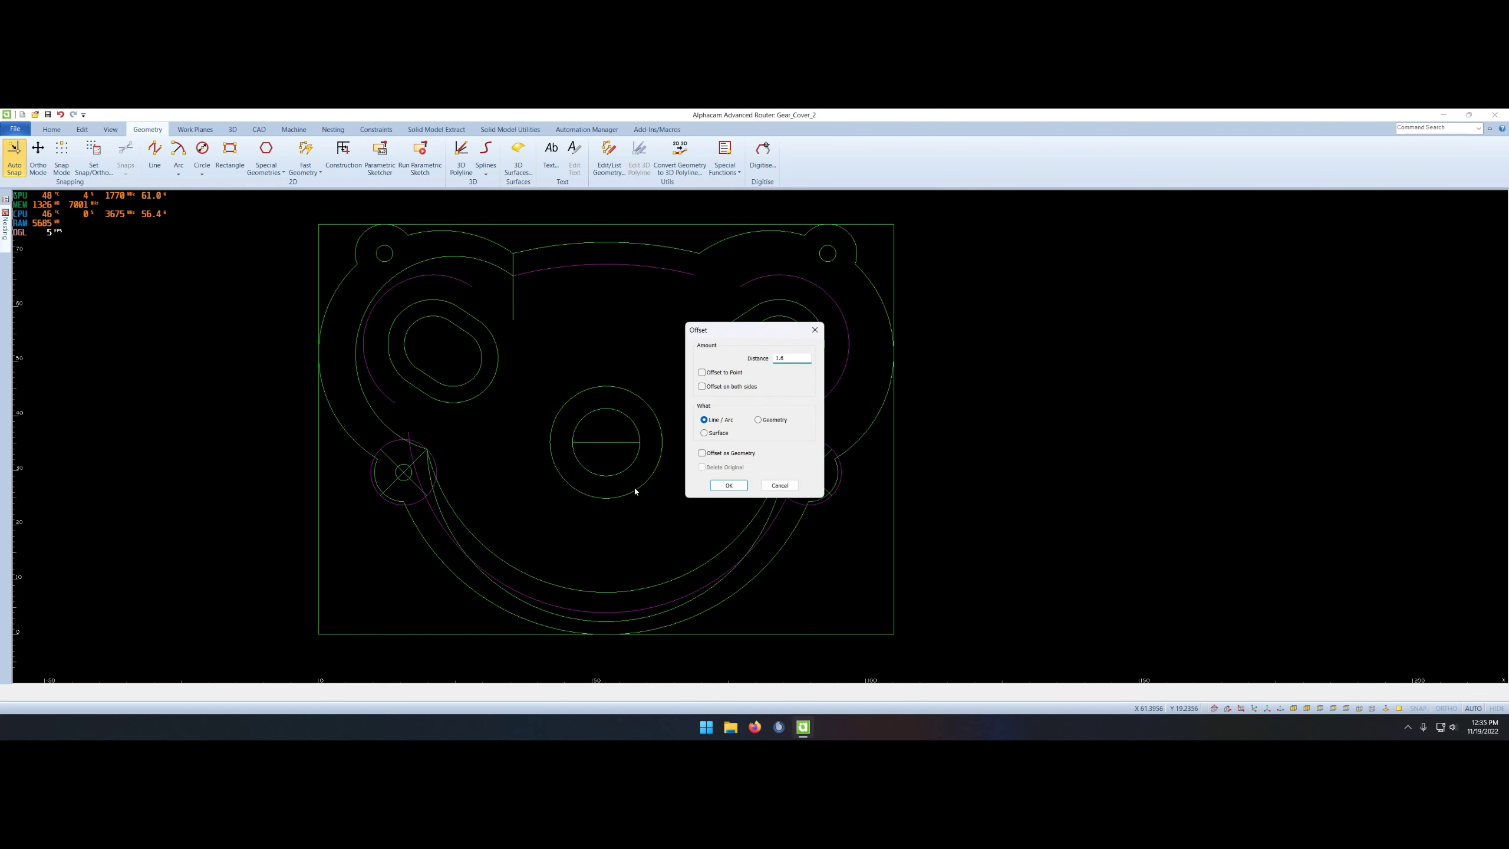
key(Return)
key(Delete)
key(Return)
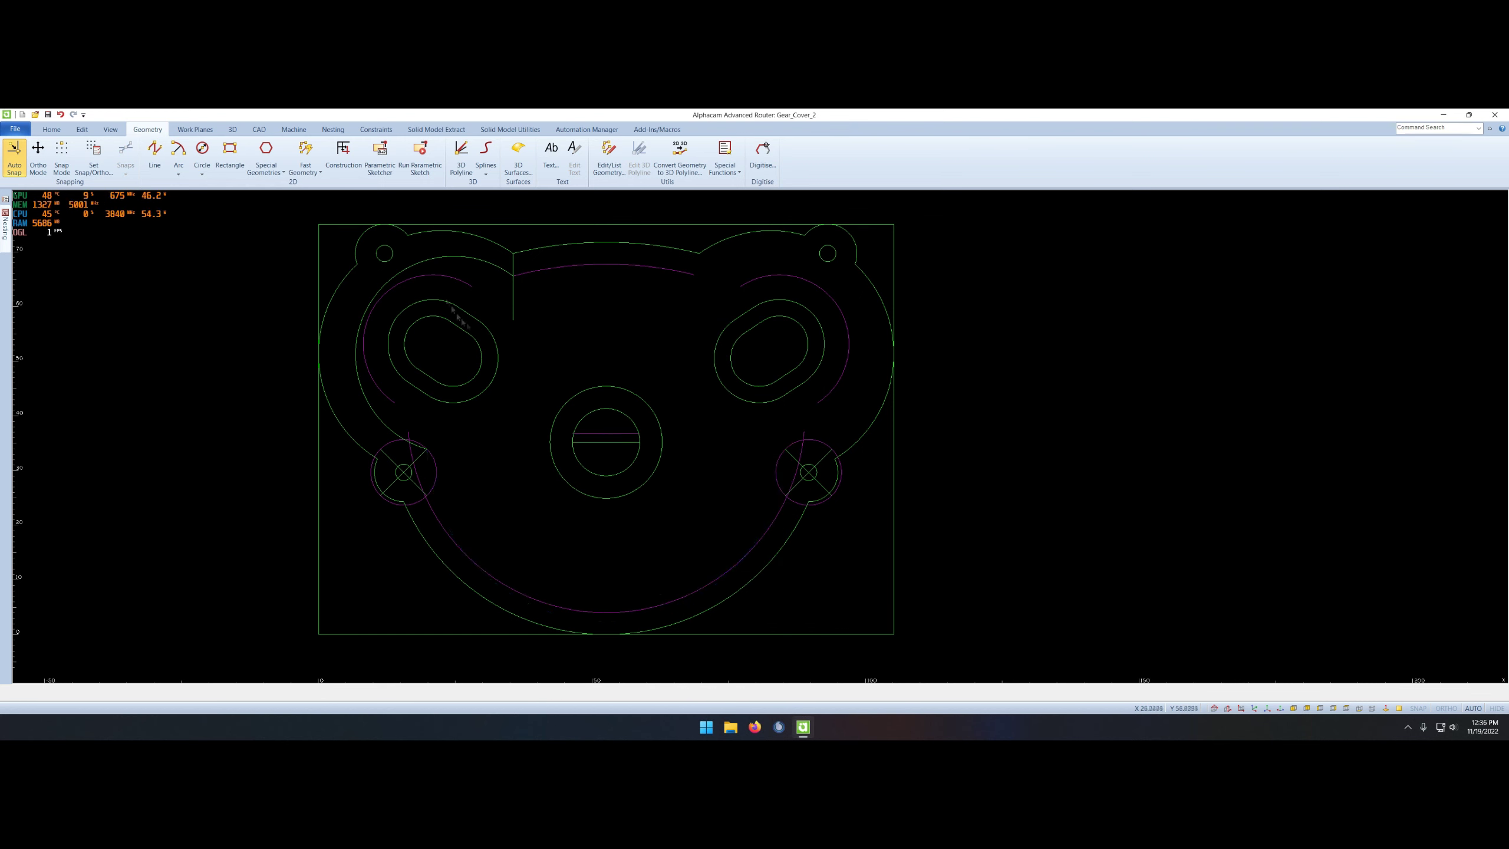
click(178, 151)
- Delete the selected arcs
right_click(633, 547)
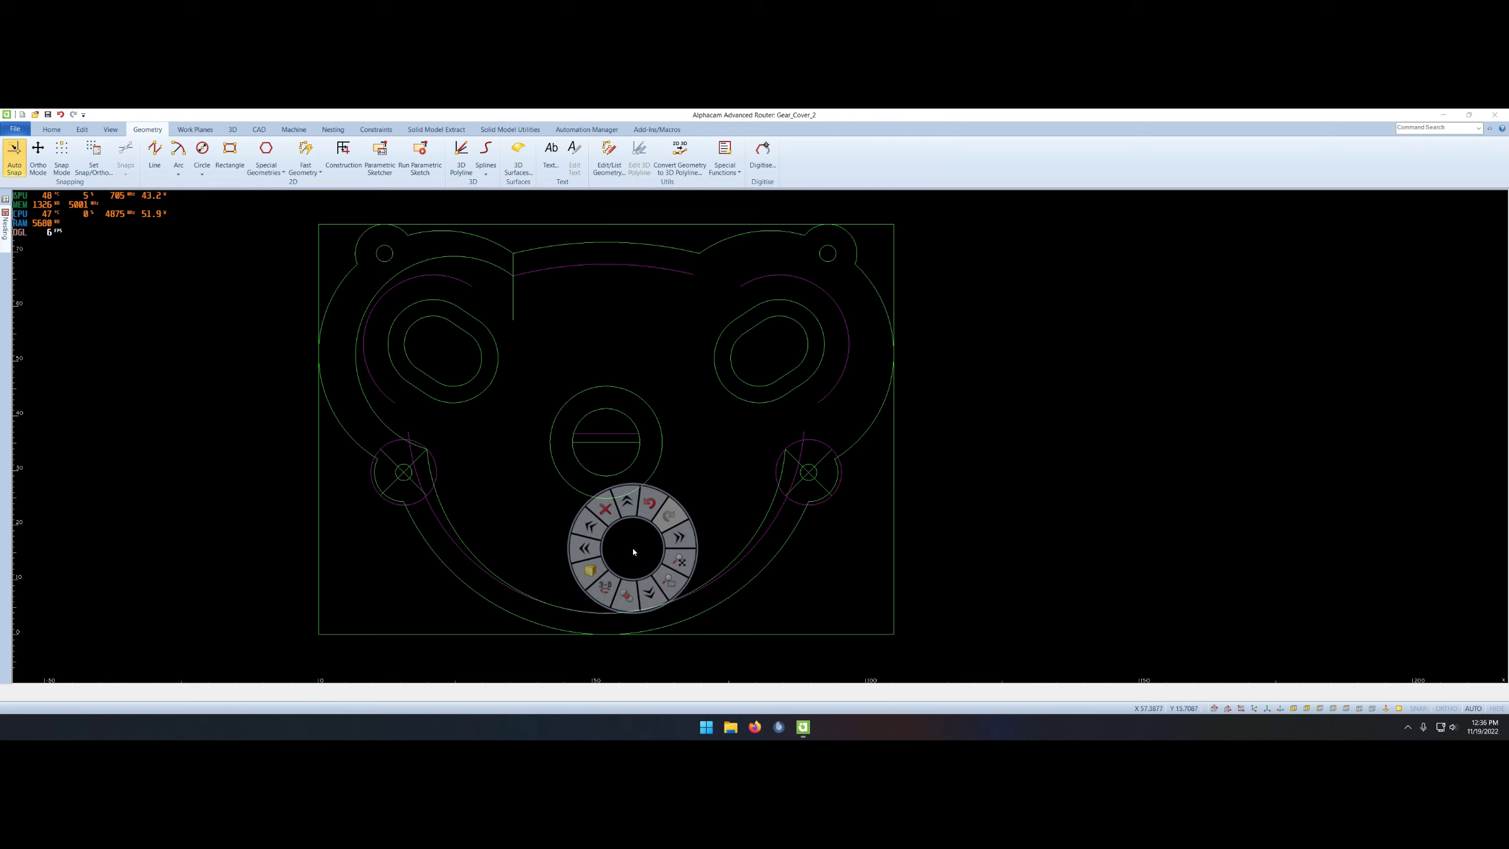
click(600, 512)
key(Escape)
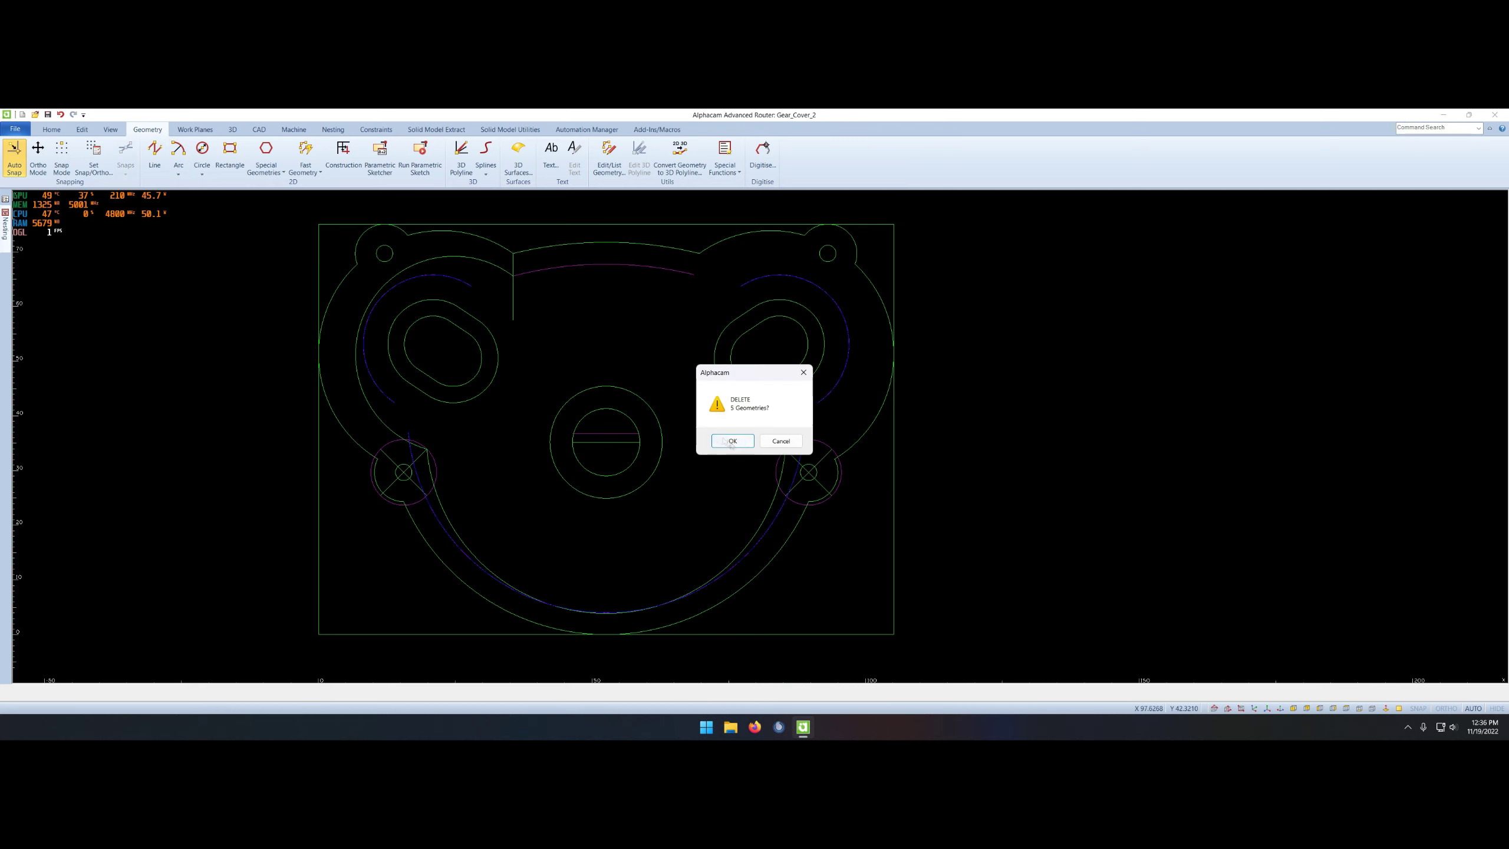
key(Return)
key(Escape)
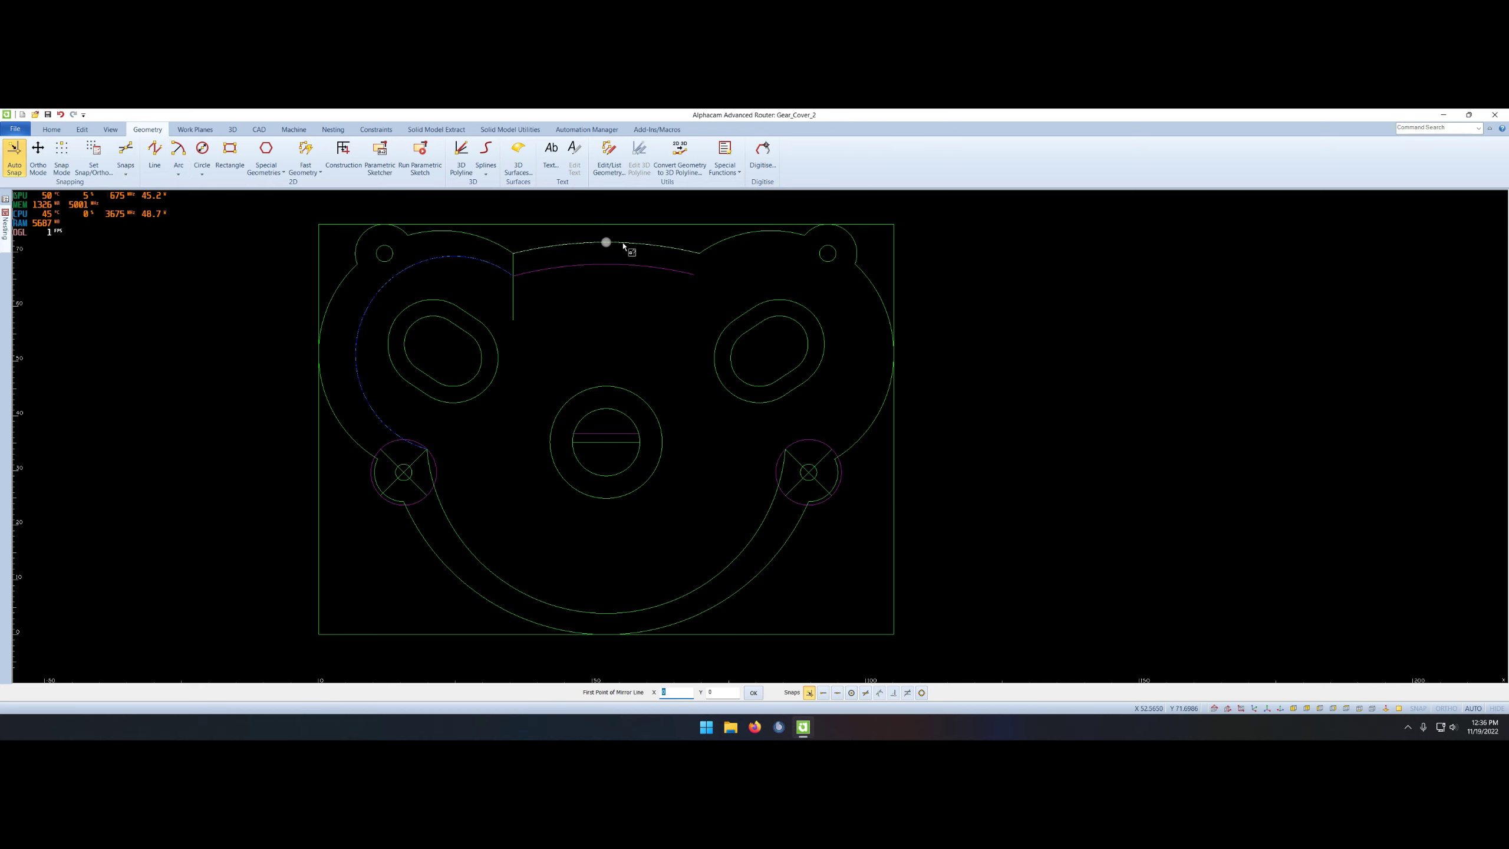
key(Return)
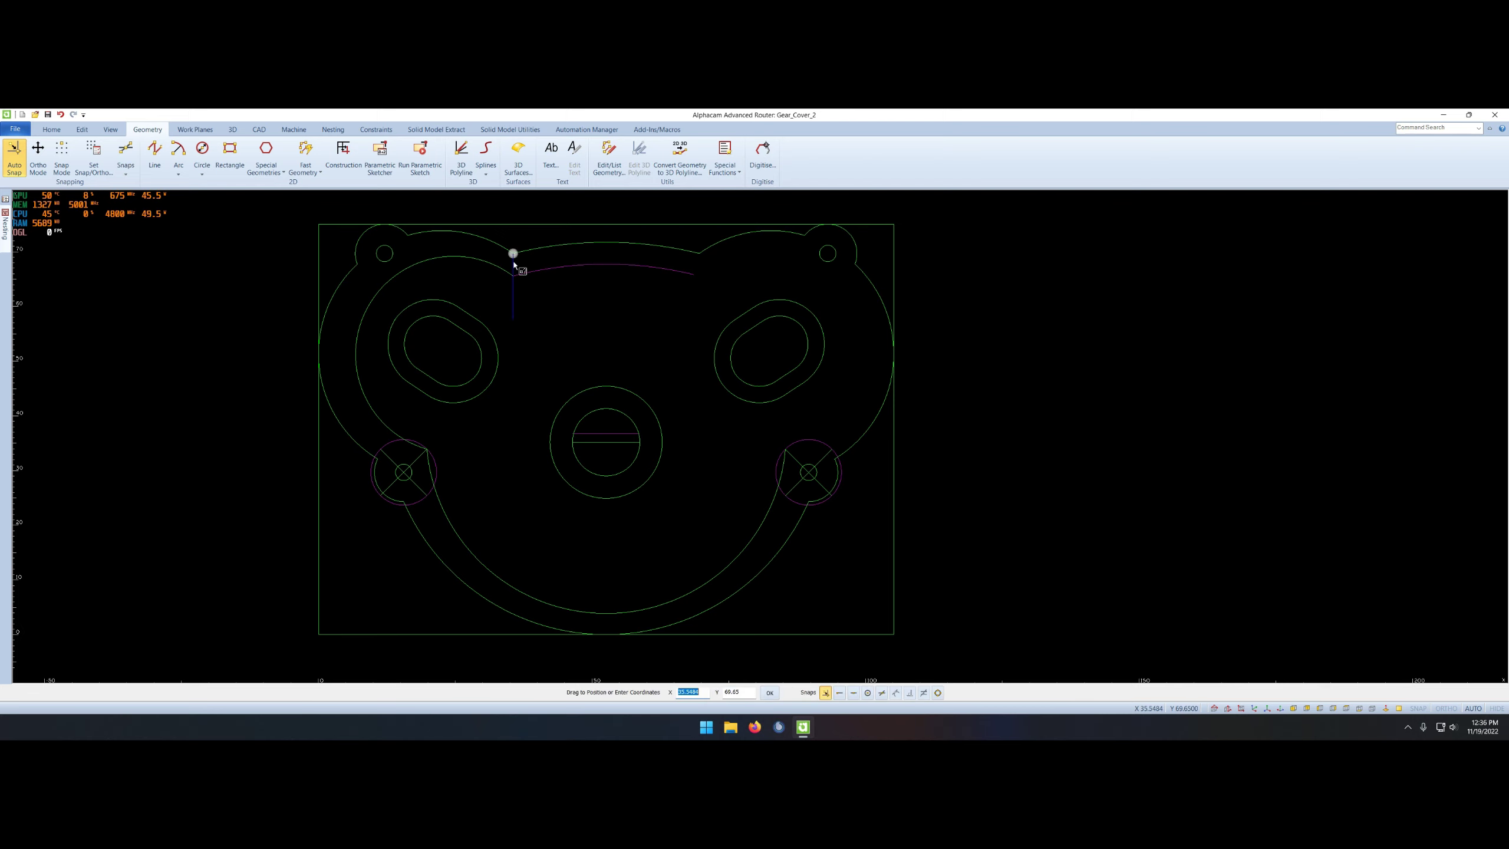
- Delete the left and right construction circles with their cross lines
right_click(684, 333)
right_click(633, 331)
click(586, 331)
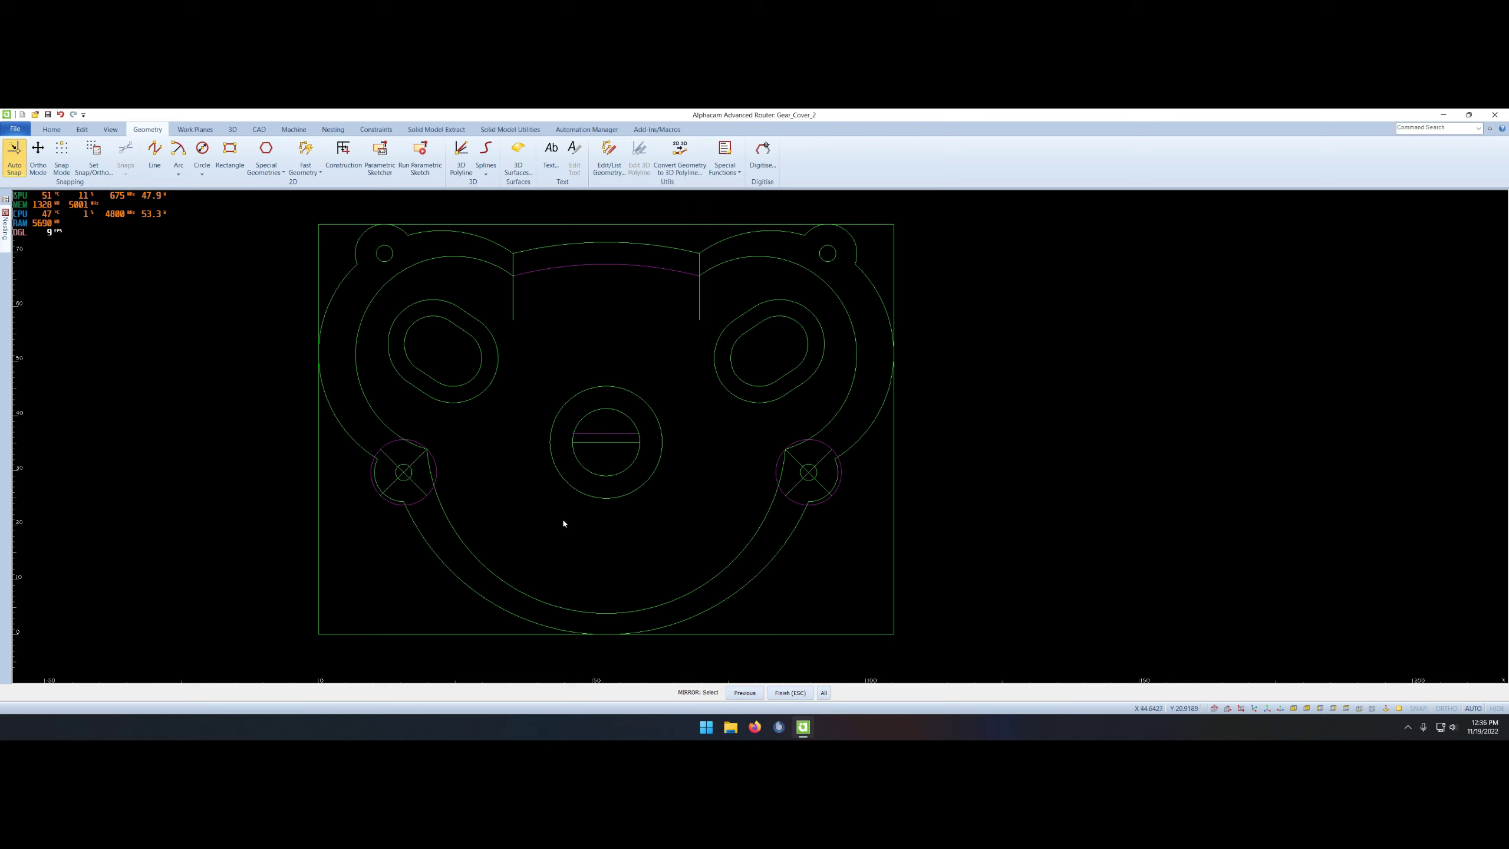
key(Escape)
key(Delete)
click(439, 465)
click(828, 442)
- Delete the two vertical helper lines and the lines across the centre circle
right_click(537, 342)
click(512, 297)
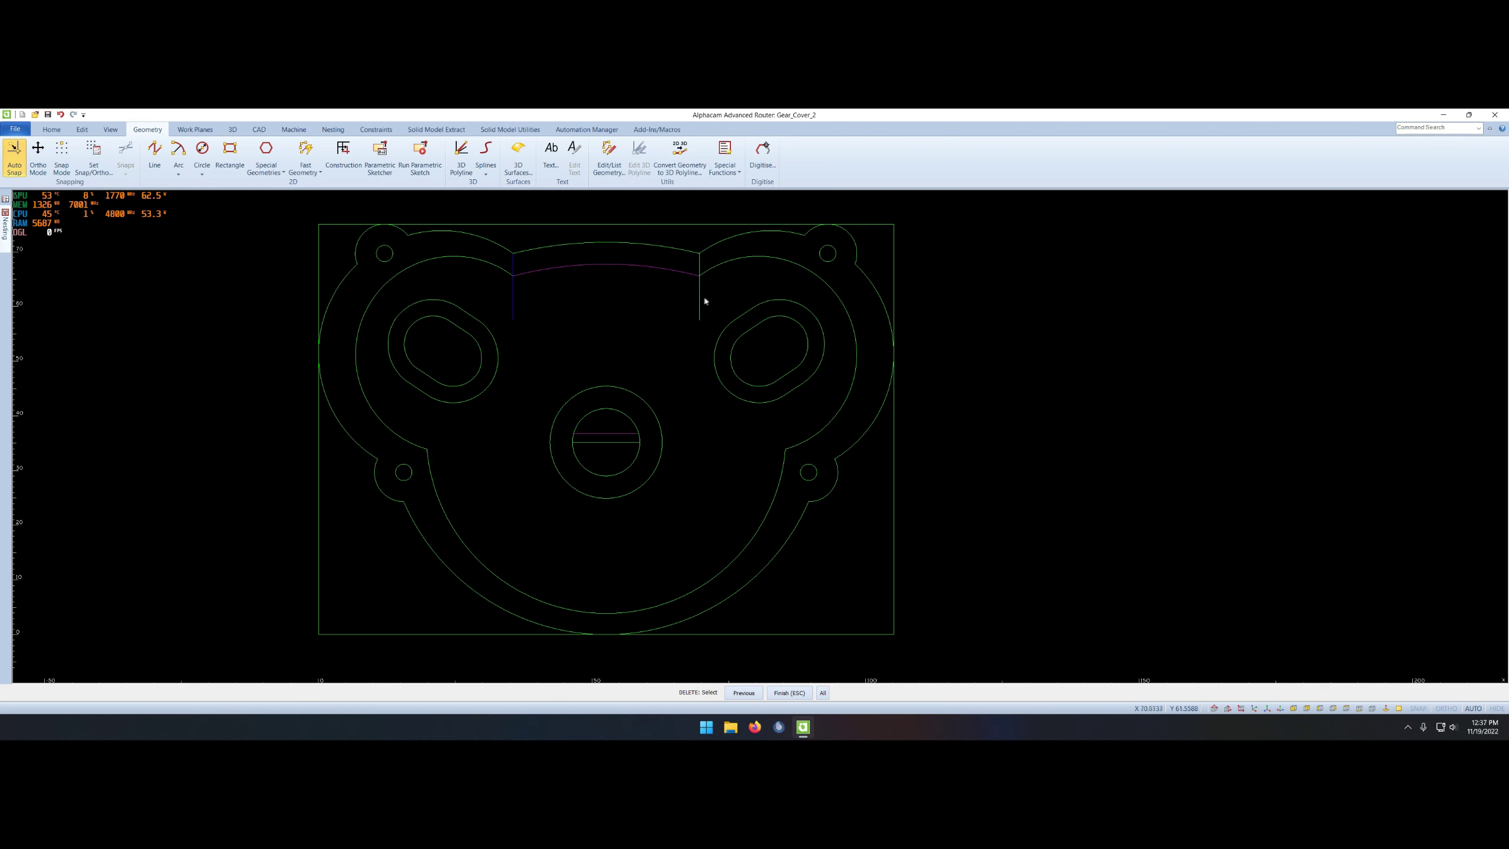
click(699, 303)
click(600, 436)
key(Escape)
click(731, 443)
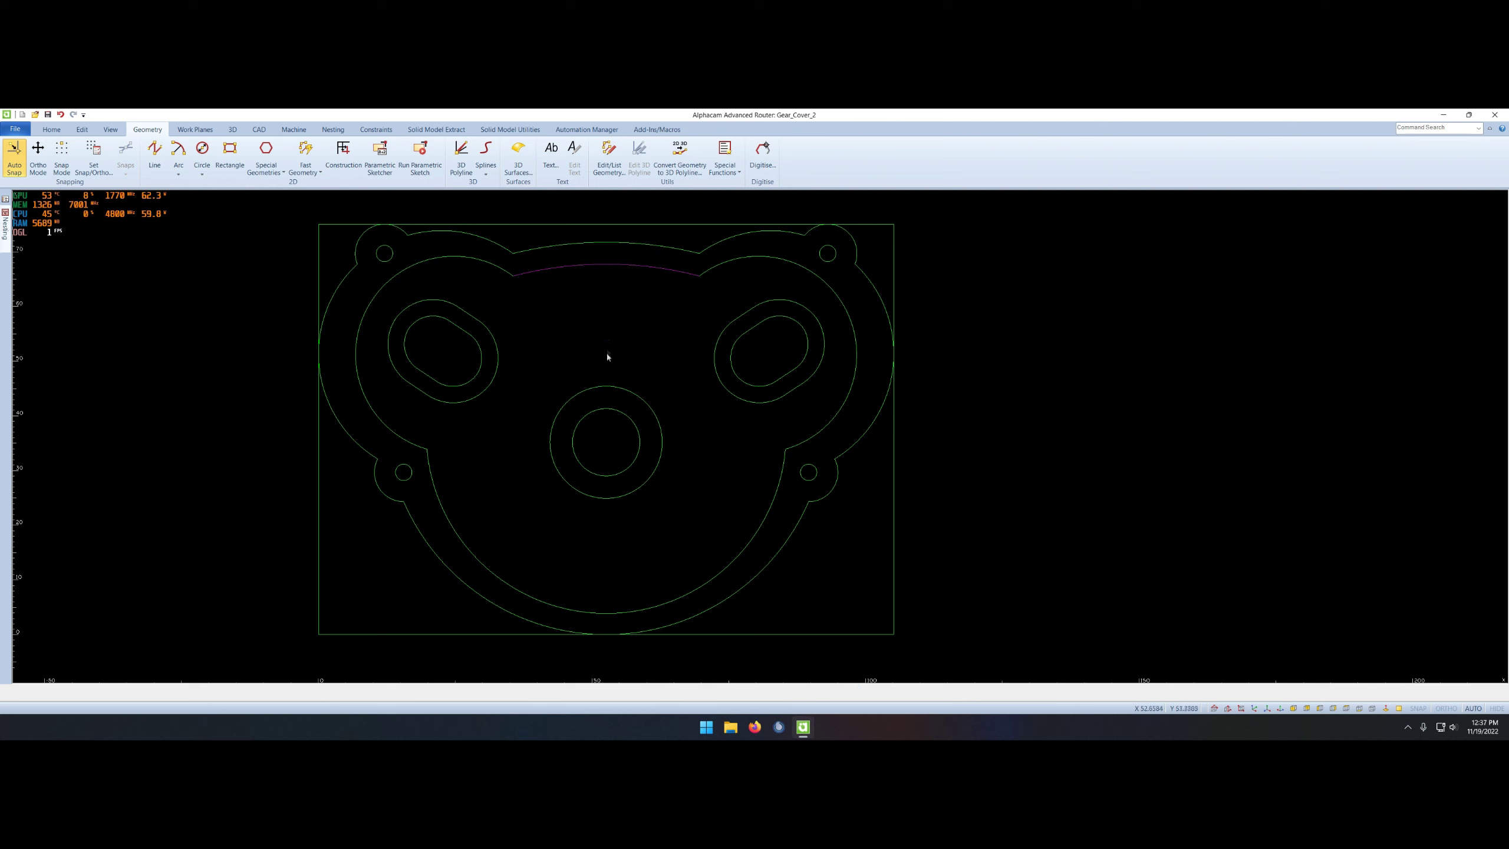
- Join the inner outline arcs into one continuous profile
click(513, 276)
key(Escape)
right_click(499, 498)
click(513, 403)
key(Return)
- Fillet the inner contour's sharp corners, including the upper-right and lower-left ones
click(351, 273)
click(718, 455)
click(408, 511)
click(707, 251)
click(508, 246)
click(425, 452)
click(428, 465)
key(Escape)
scroll(387, 496, up, 3)
- Try an offset from the quick commands, then cancel it
middle_click(456, 493)
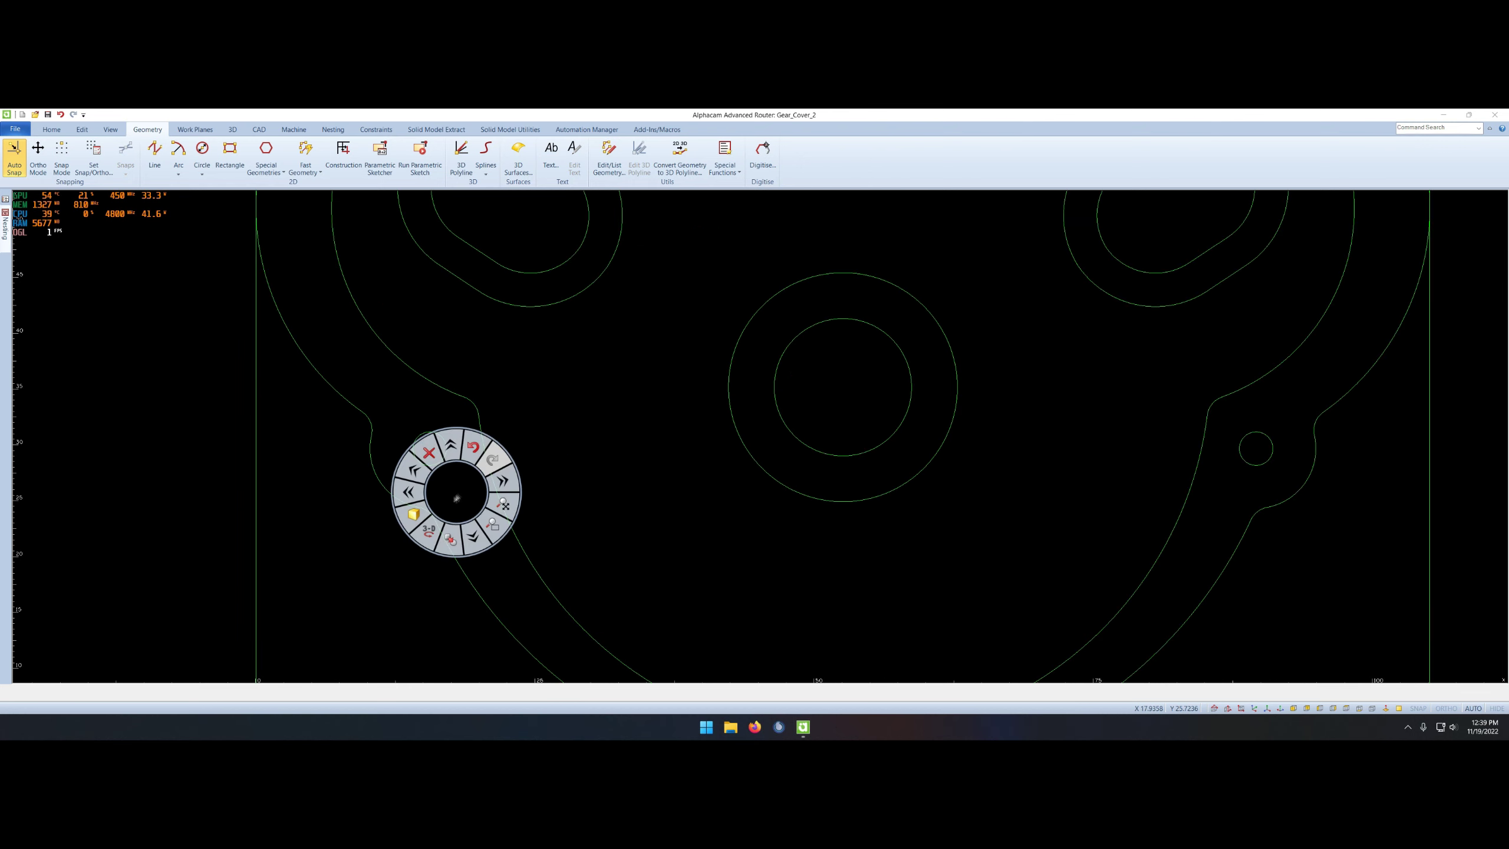
click(458, 493)
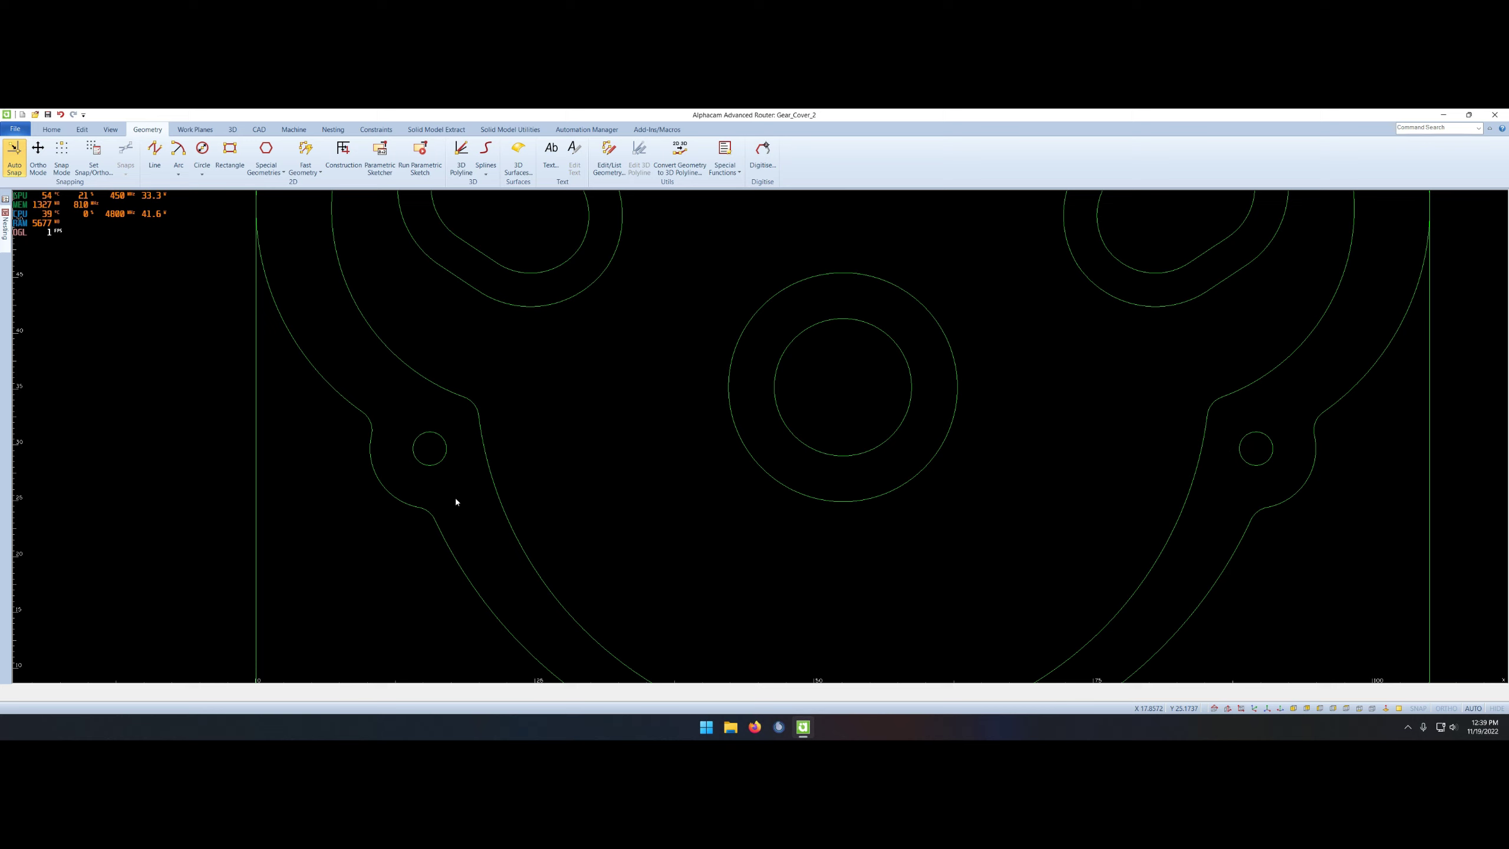
middle_click(455, 501)
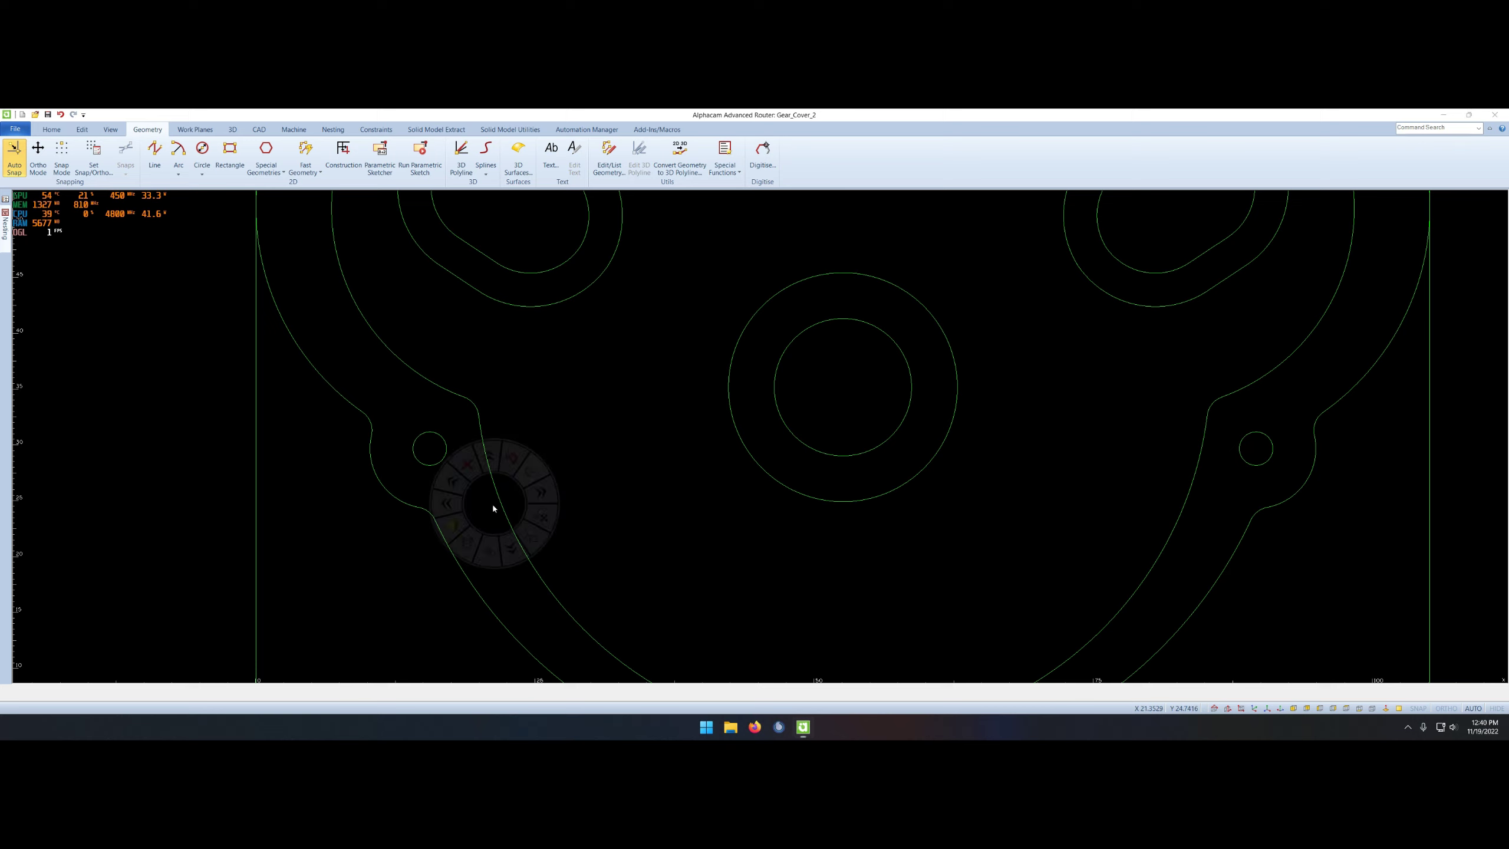
click(475, 485)
middle_click(488, 520)
click(475, 505)
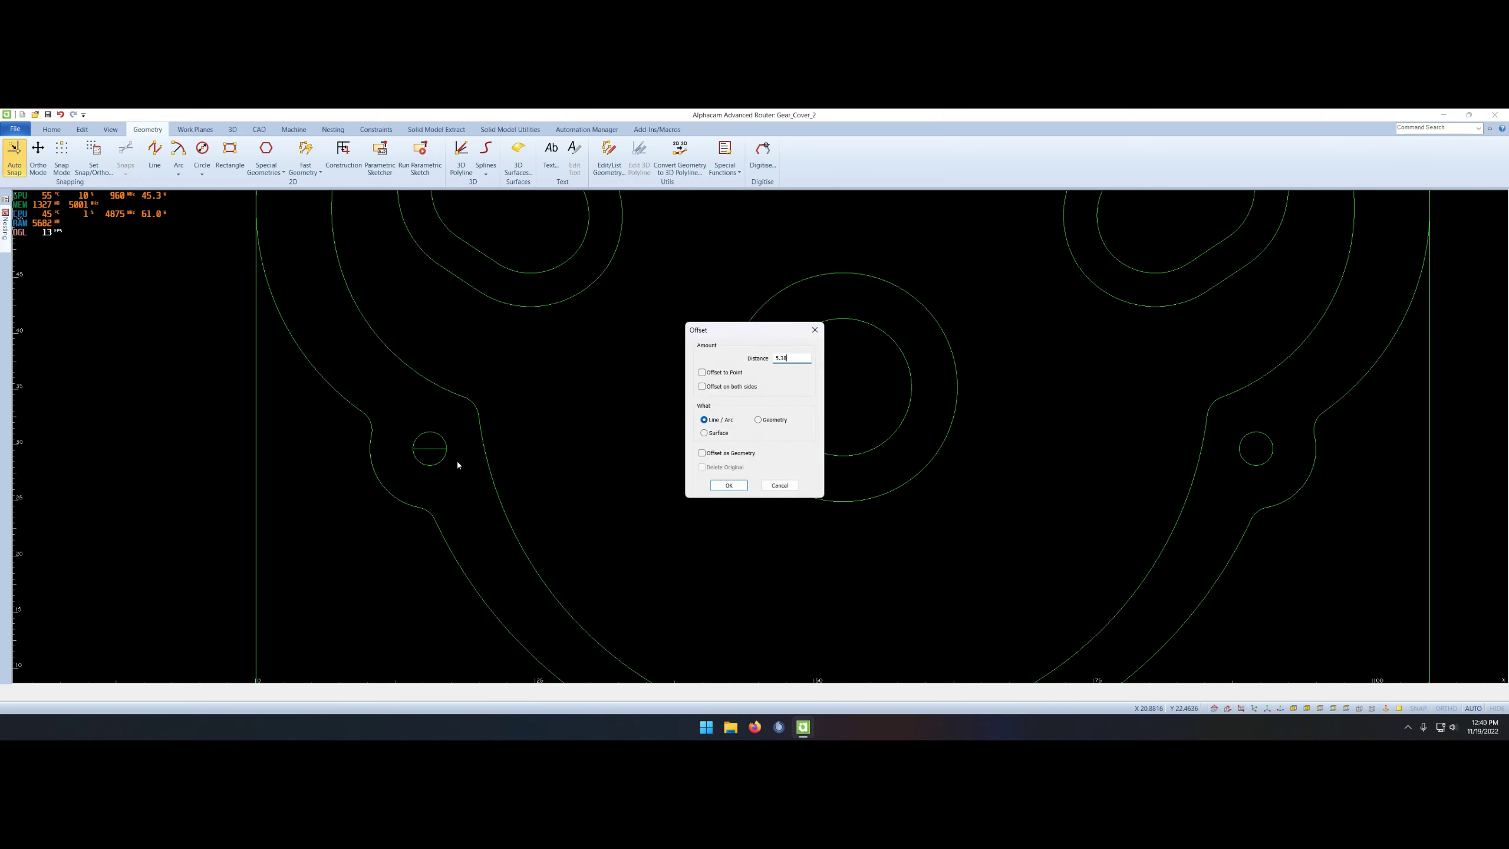
key(Return)
key(Escape)
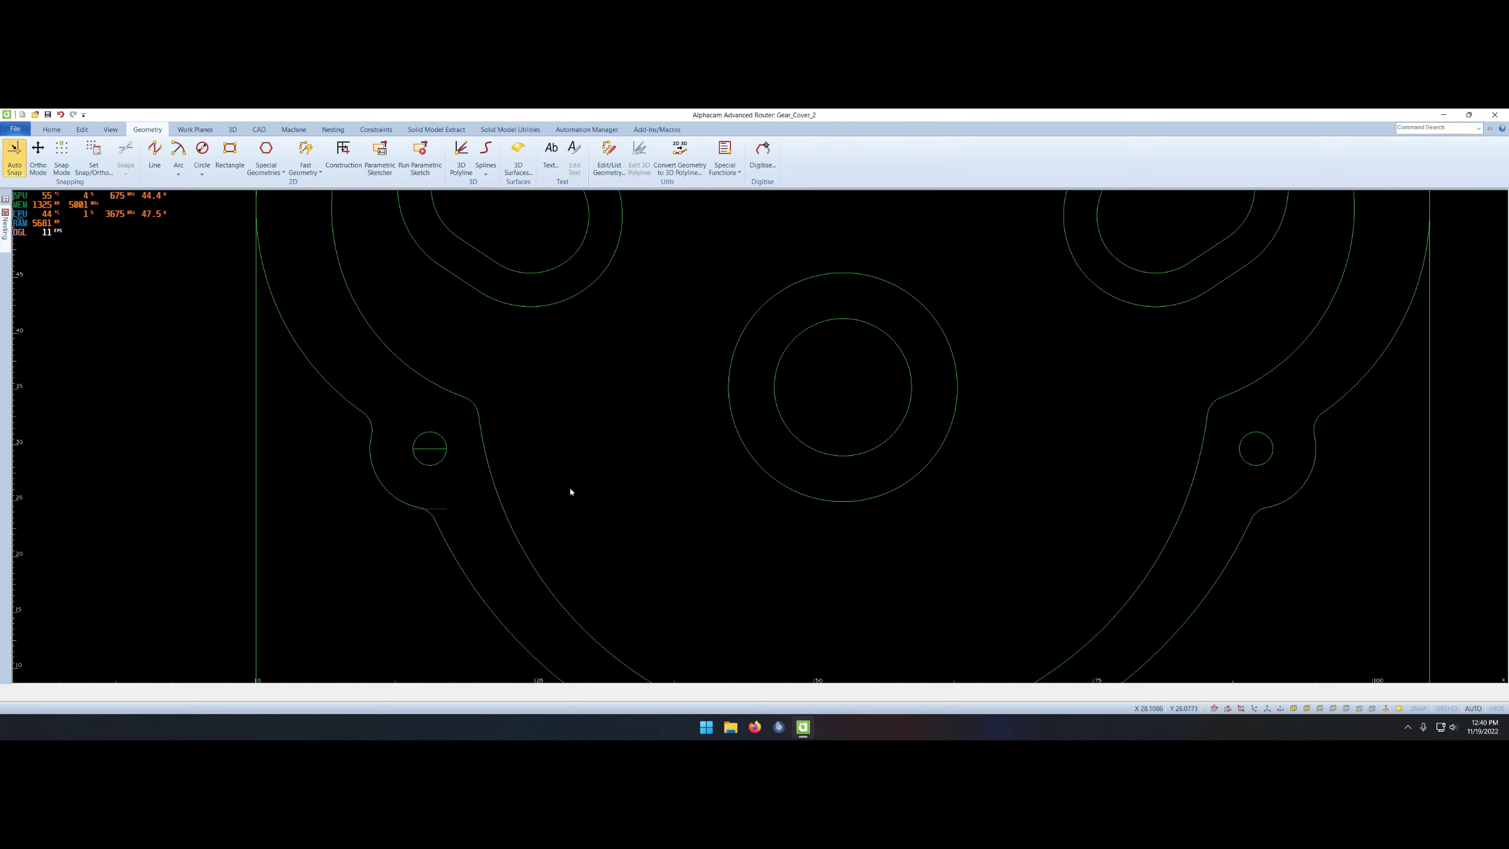
- Draw a vertical helper line downward from the lower-left hole centre
middle_click(665, 484)
click(594, 485)
click(429, 449)
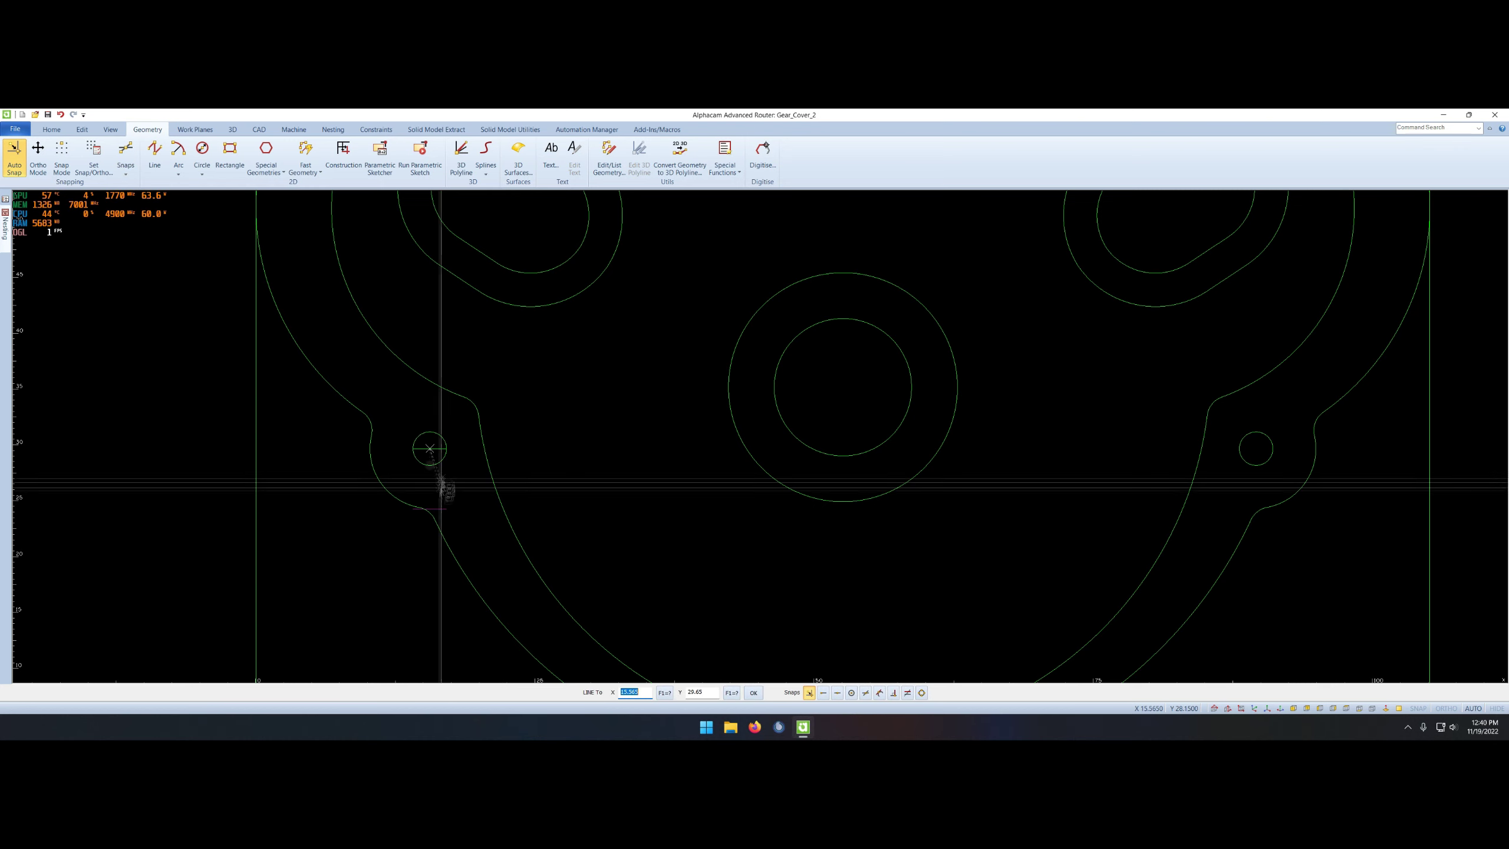
click(430, 508)
middle_click(533, 497)
click(535, 582)
key(Return)
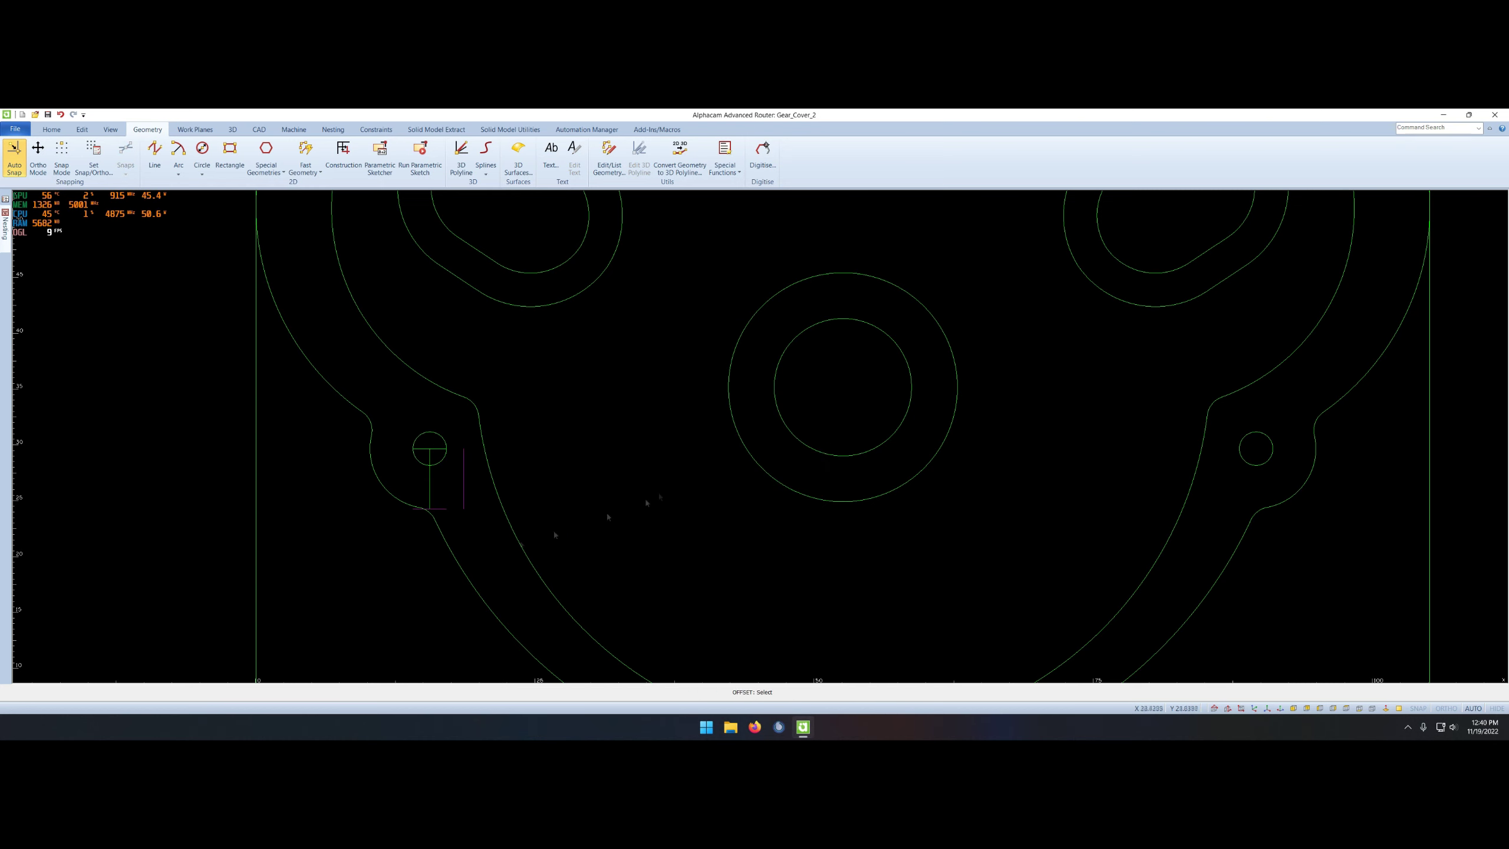
- Copy the lower-left hole circle to the helper line's lower end
middle_click(635, 496)
click(635, 579)
click(445, 464)
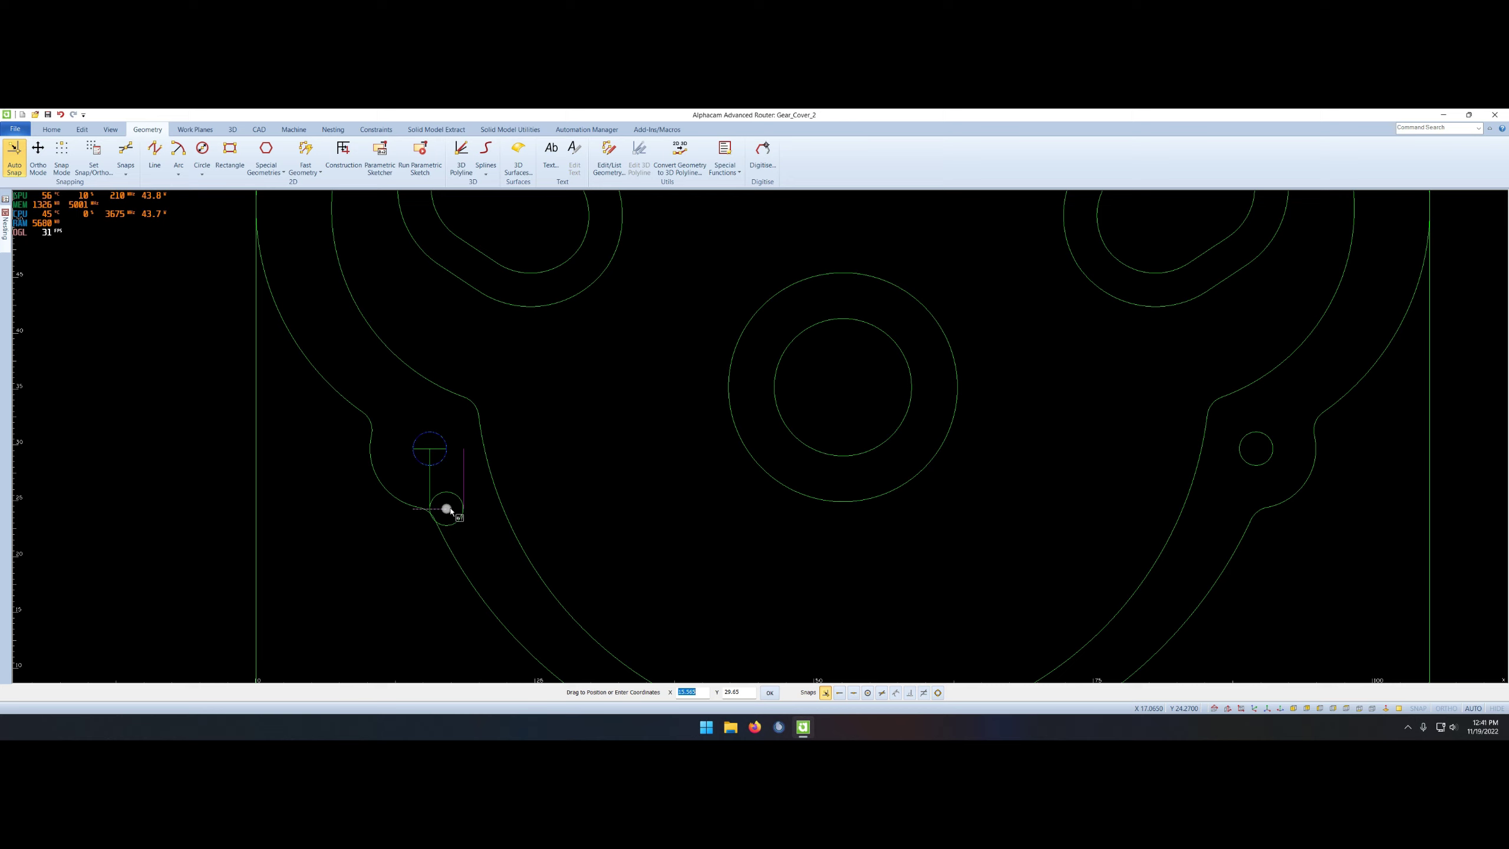
middle_click(583, 481)
click(556, 442)
middle_click(611, 495)
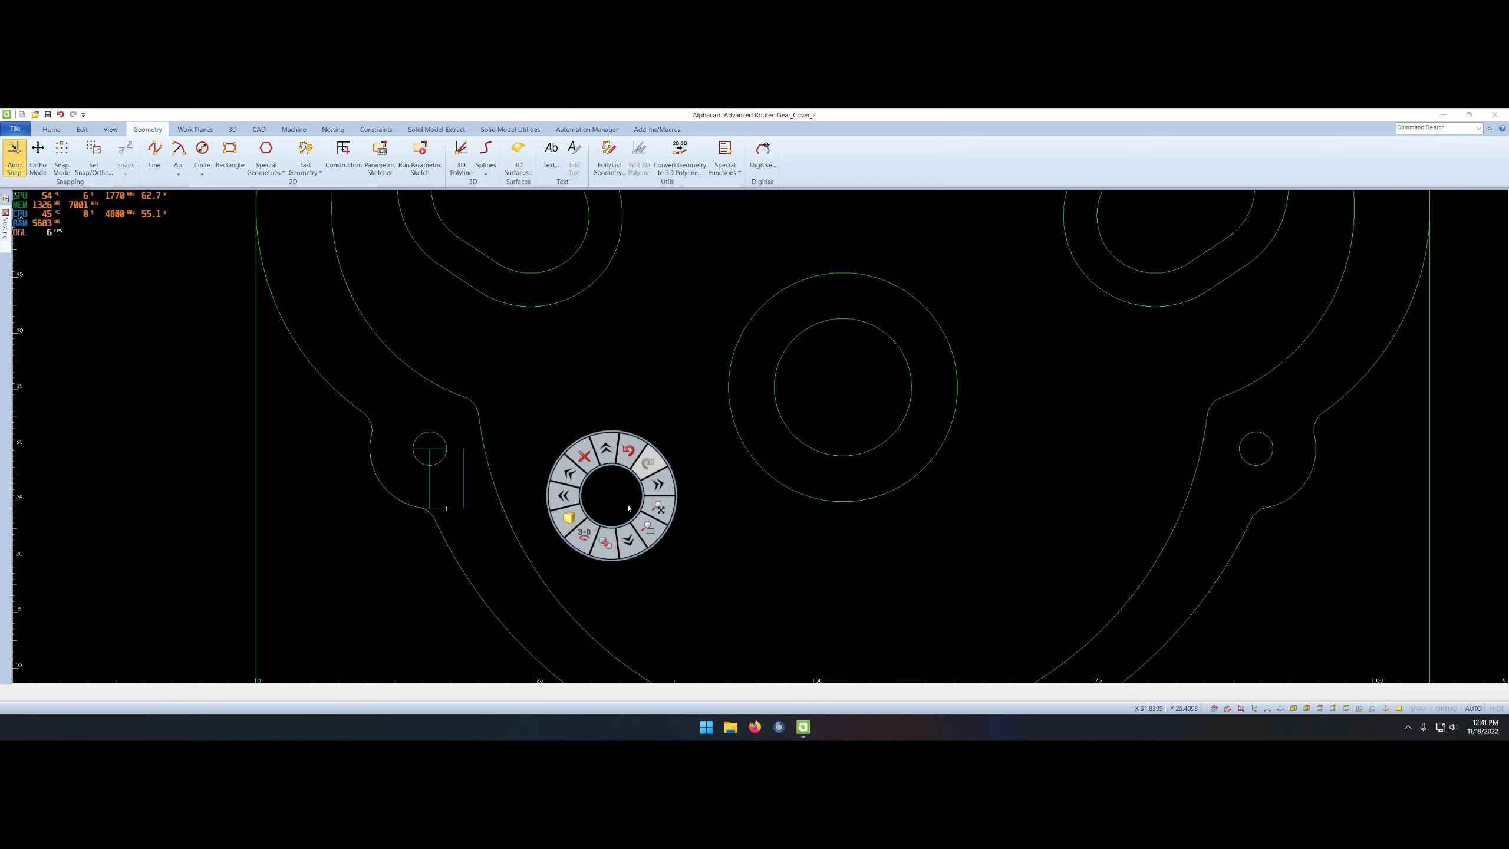
click(629, 508)
click(446, 508)
- Delete the vertical helper lines
middle_click(591, 505)
click(564, 466)
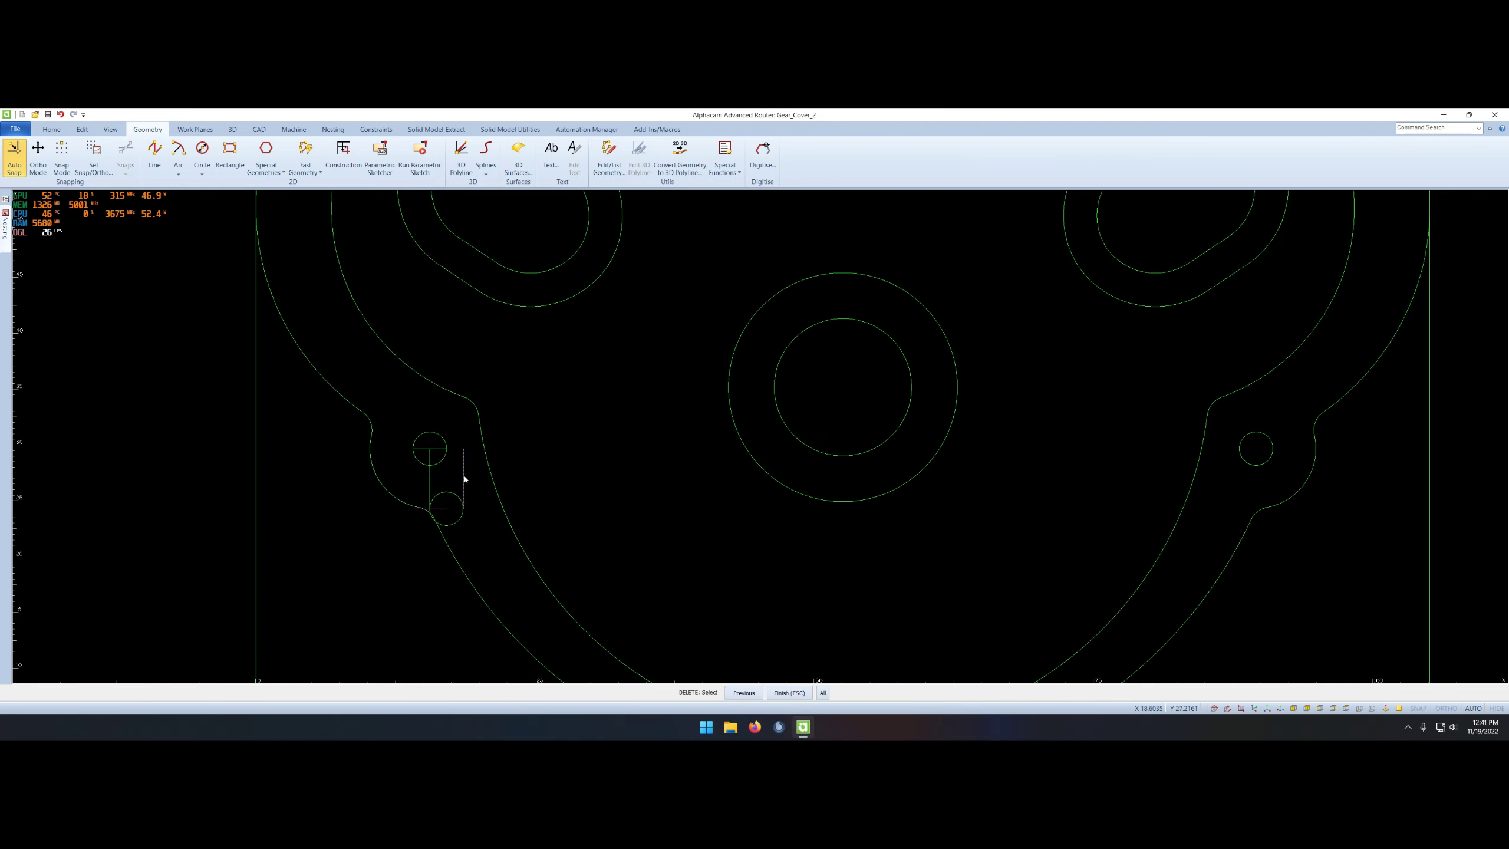
scroll(482, 533, up, 5)
middle_click(493, 538)
- Trim the outer outline using the new circle as the cutting boundary
click(414, 549)
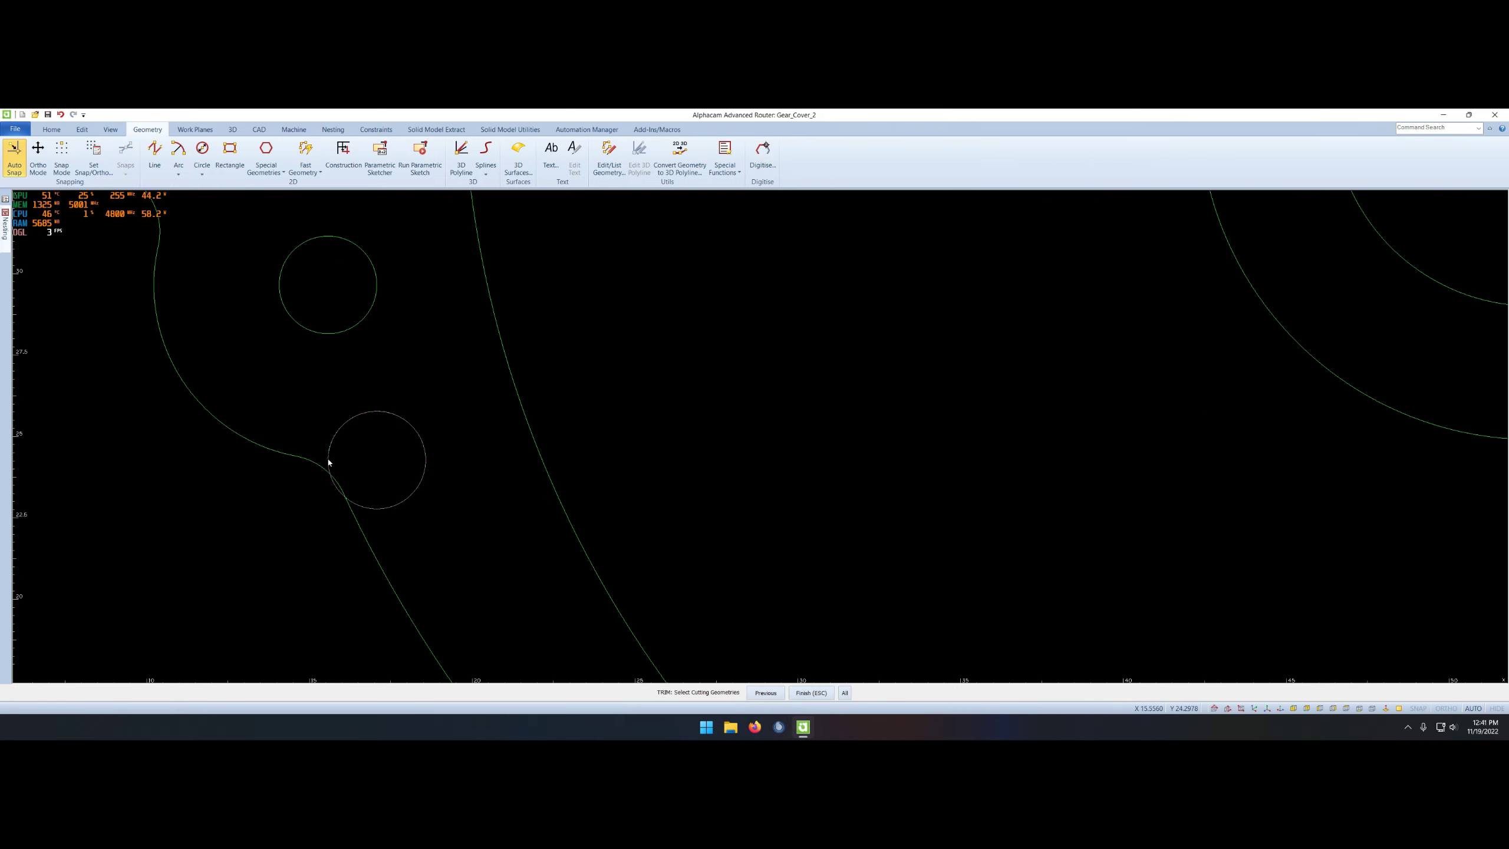
key(Escape)
scroll(336, 488, up, 2)
scroll(371, 523, up, 2)
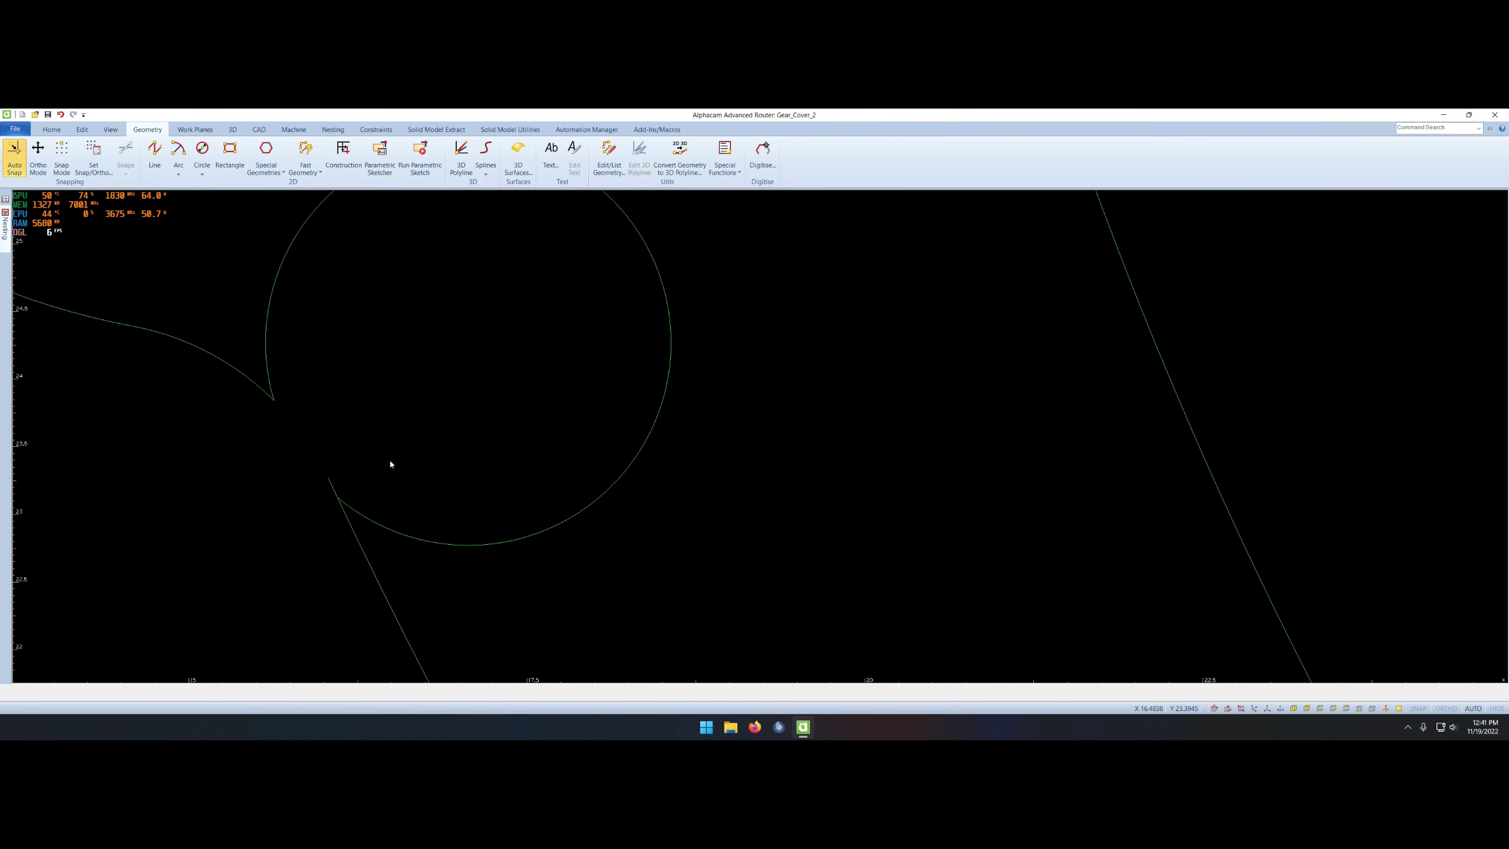
scroll(353, 511, up, 2)
scroll(353, 511, down, 3)
scroll(368, 472, down, 2)
scroll(343, 448, down, 5)
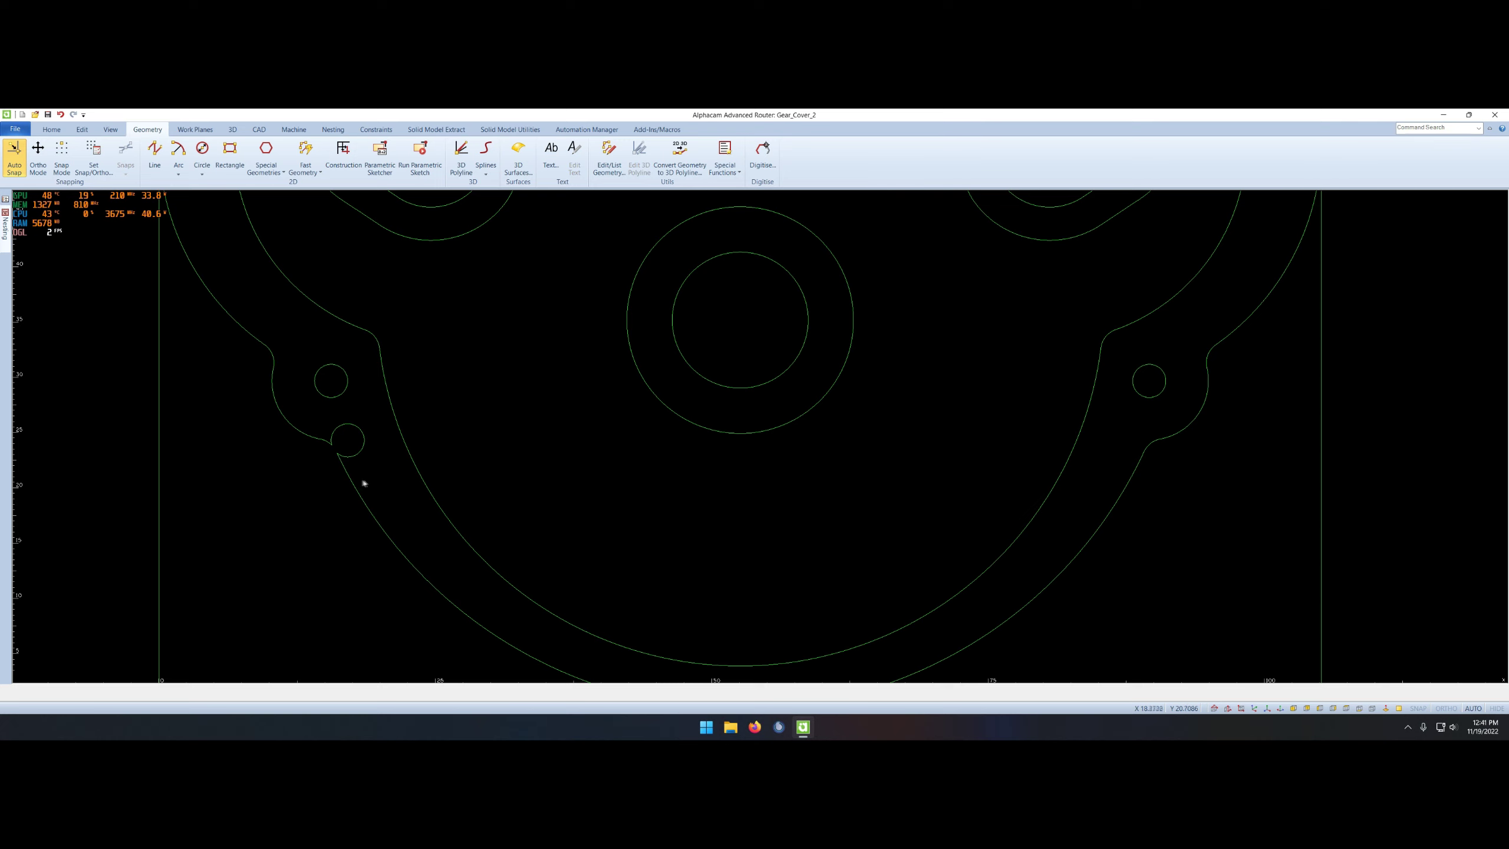
scroll(327, 456, up, 3)
- Draw a line from the outline's broken end to the notch circle
key(l)
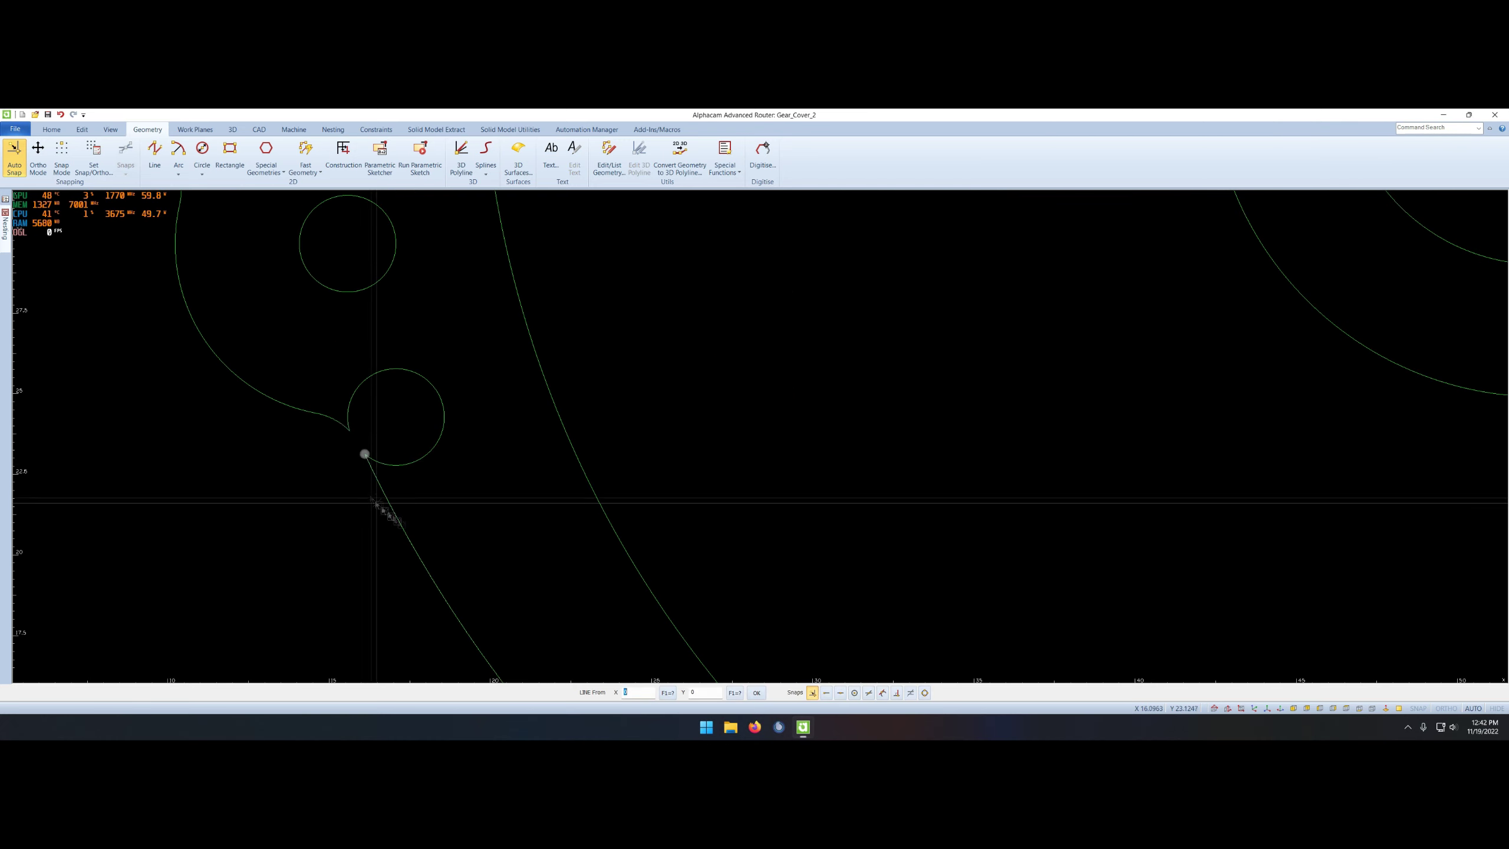
click(334, 420)
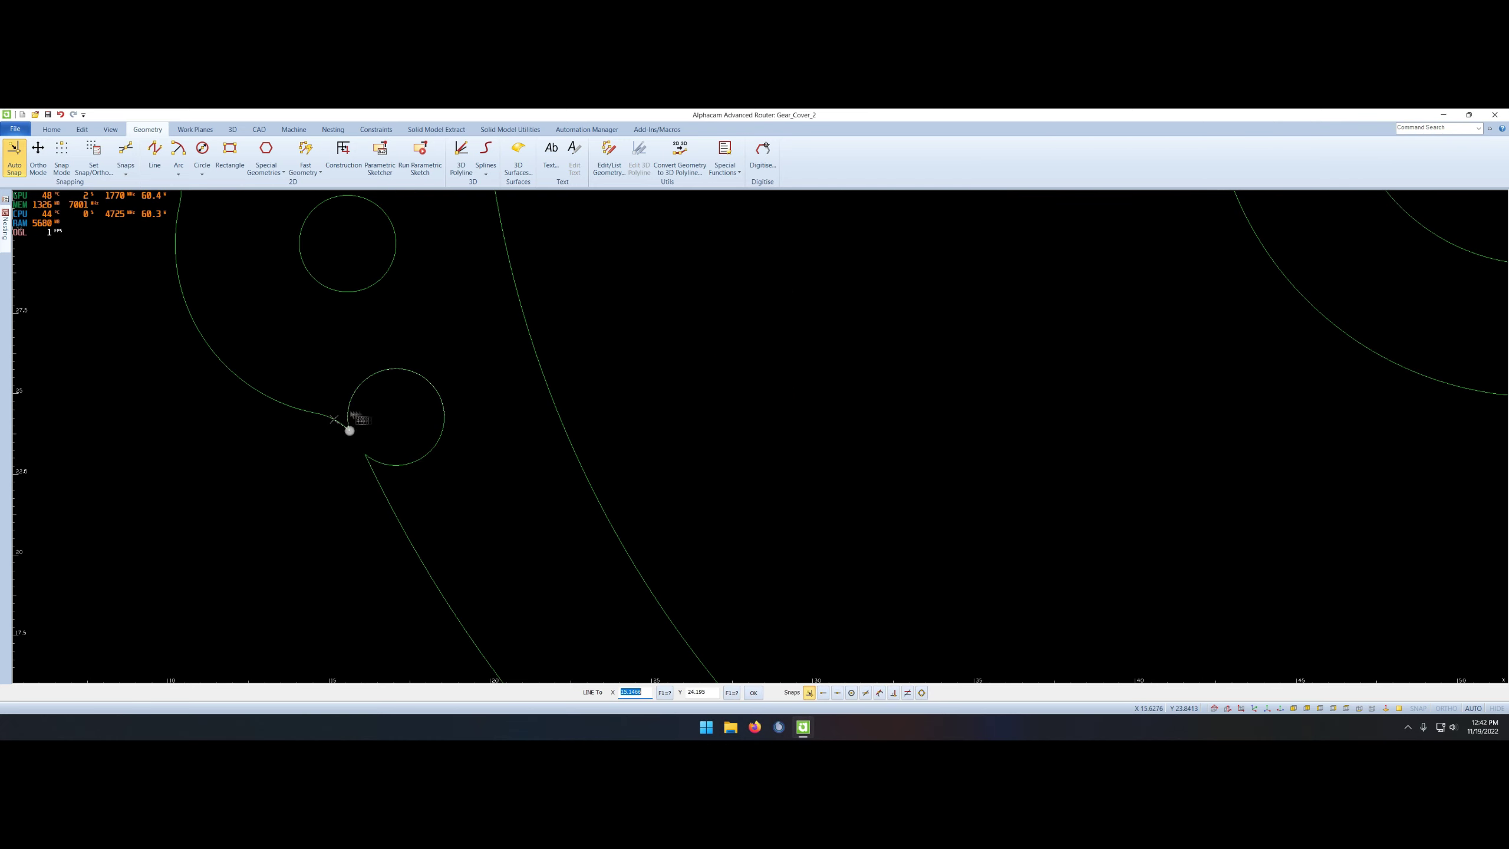
click(370, 396)
right_click(378, 433)
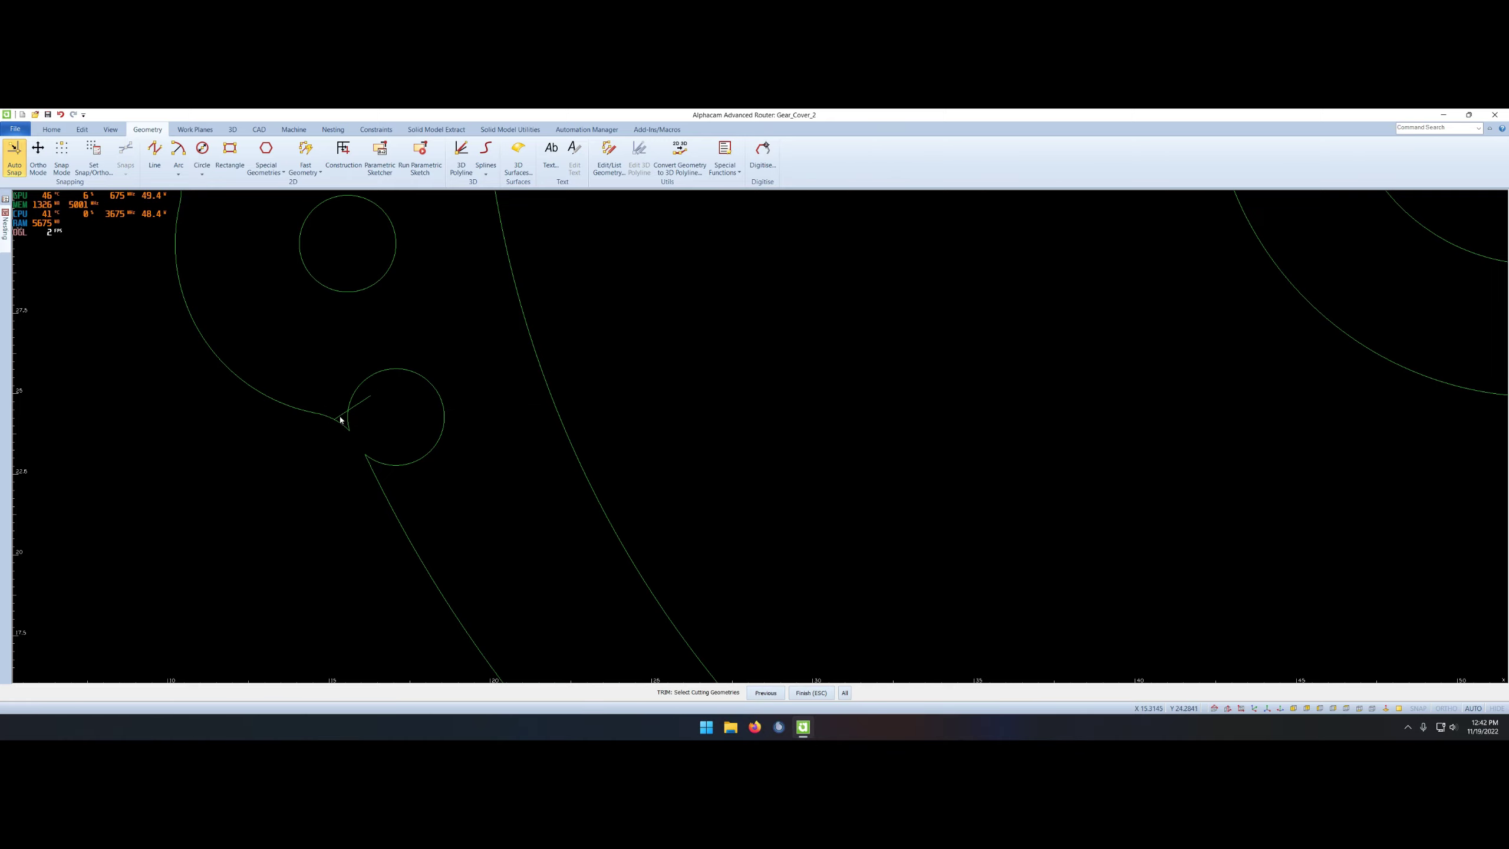
scroll(320, 440, down, 2)
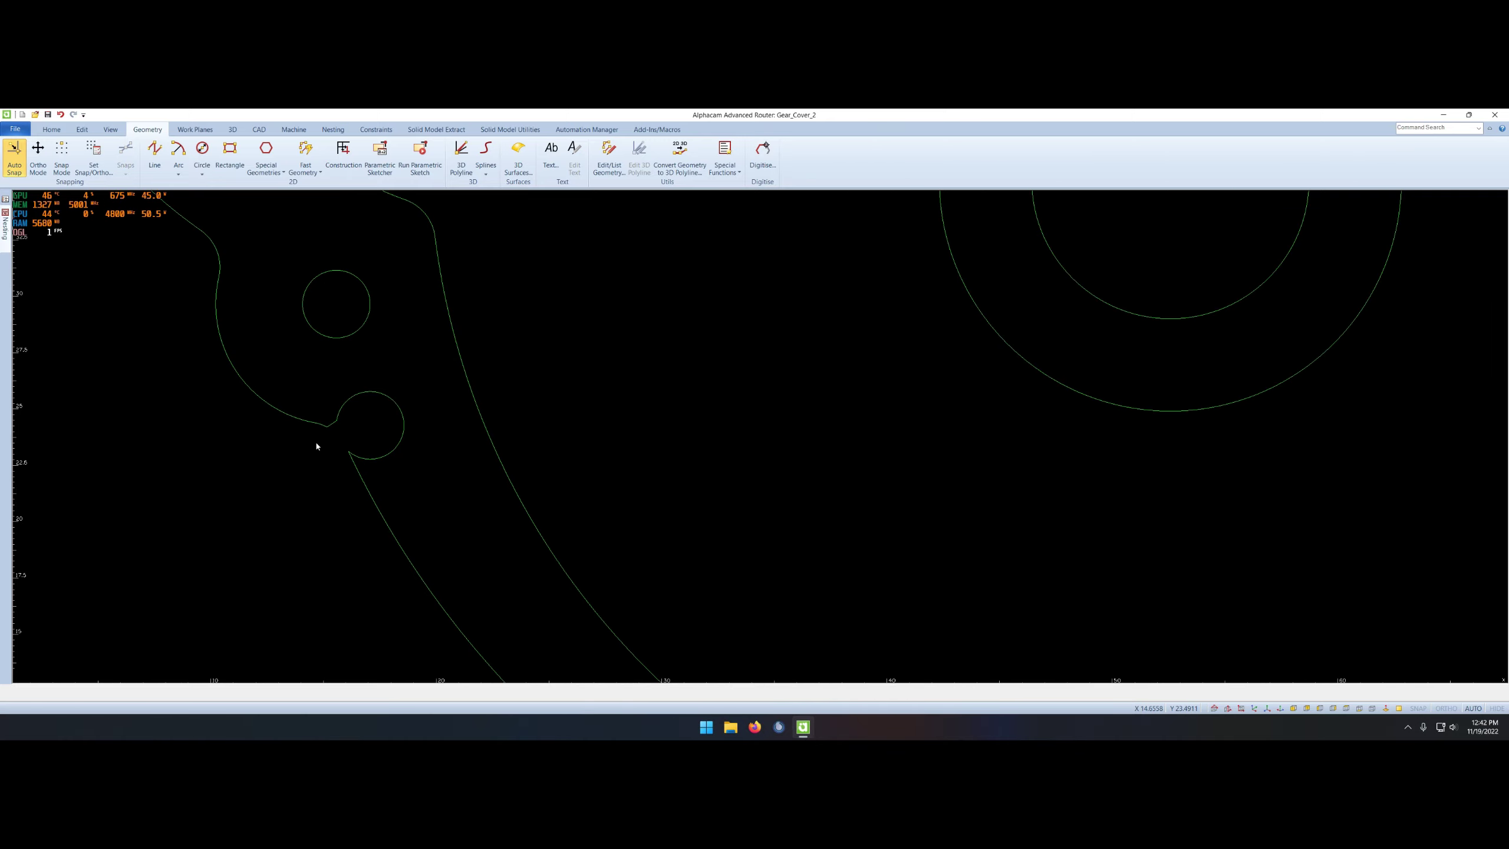
scroll(322, 464, down, 4)
scroll(323, 464, up, 5)
right_click(349, 491)
click(431, 377)
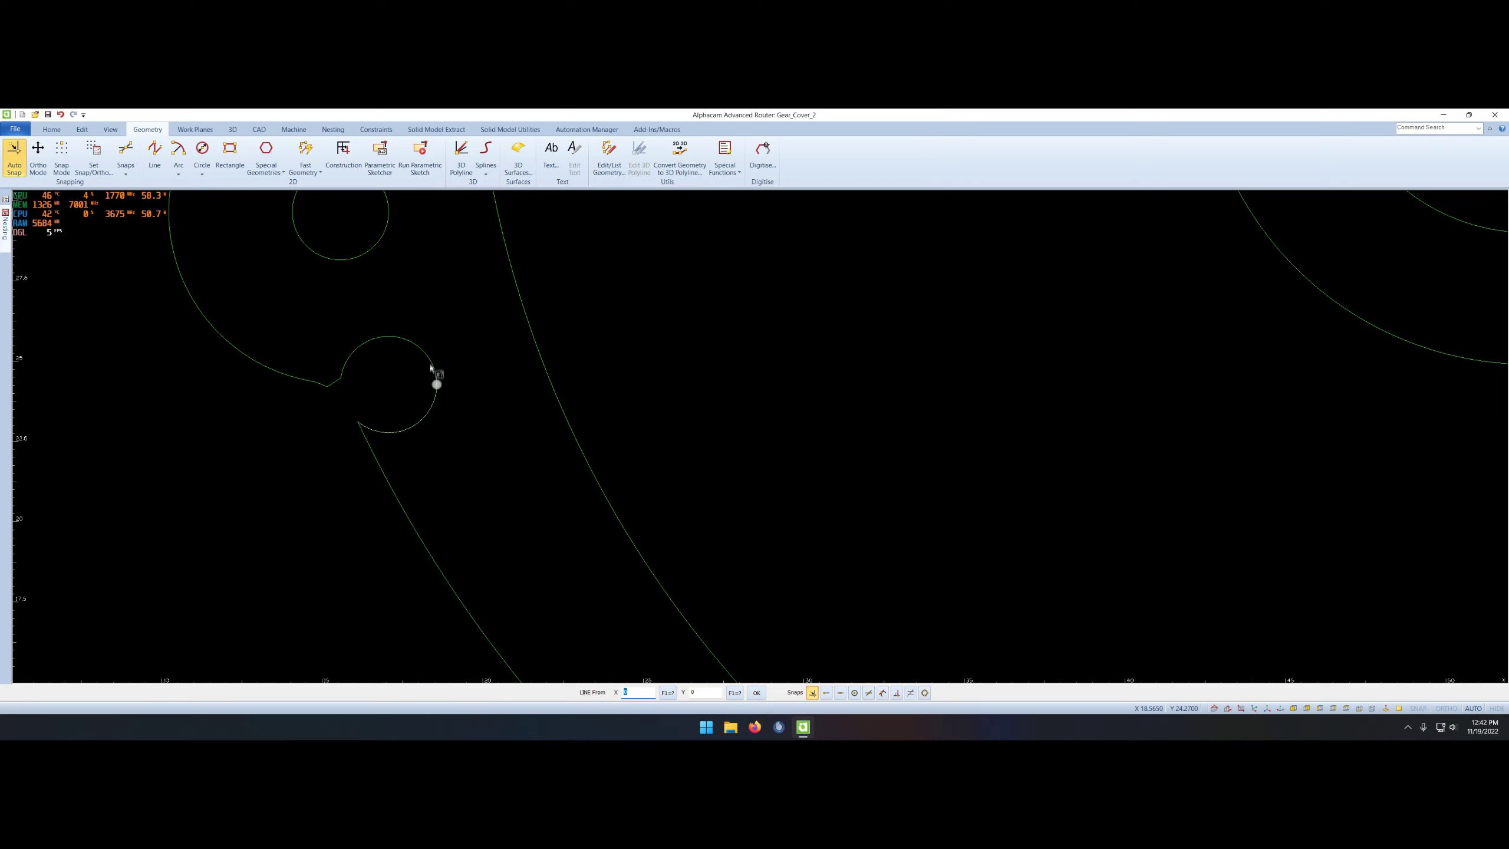
- Draw a second line from the lower outline end and trim away the unwanted circle part
right_click(334, 455)
click(333, 454)
click(352, 451)
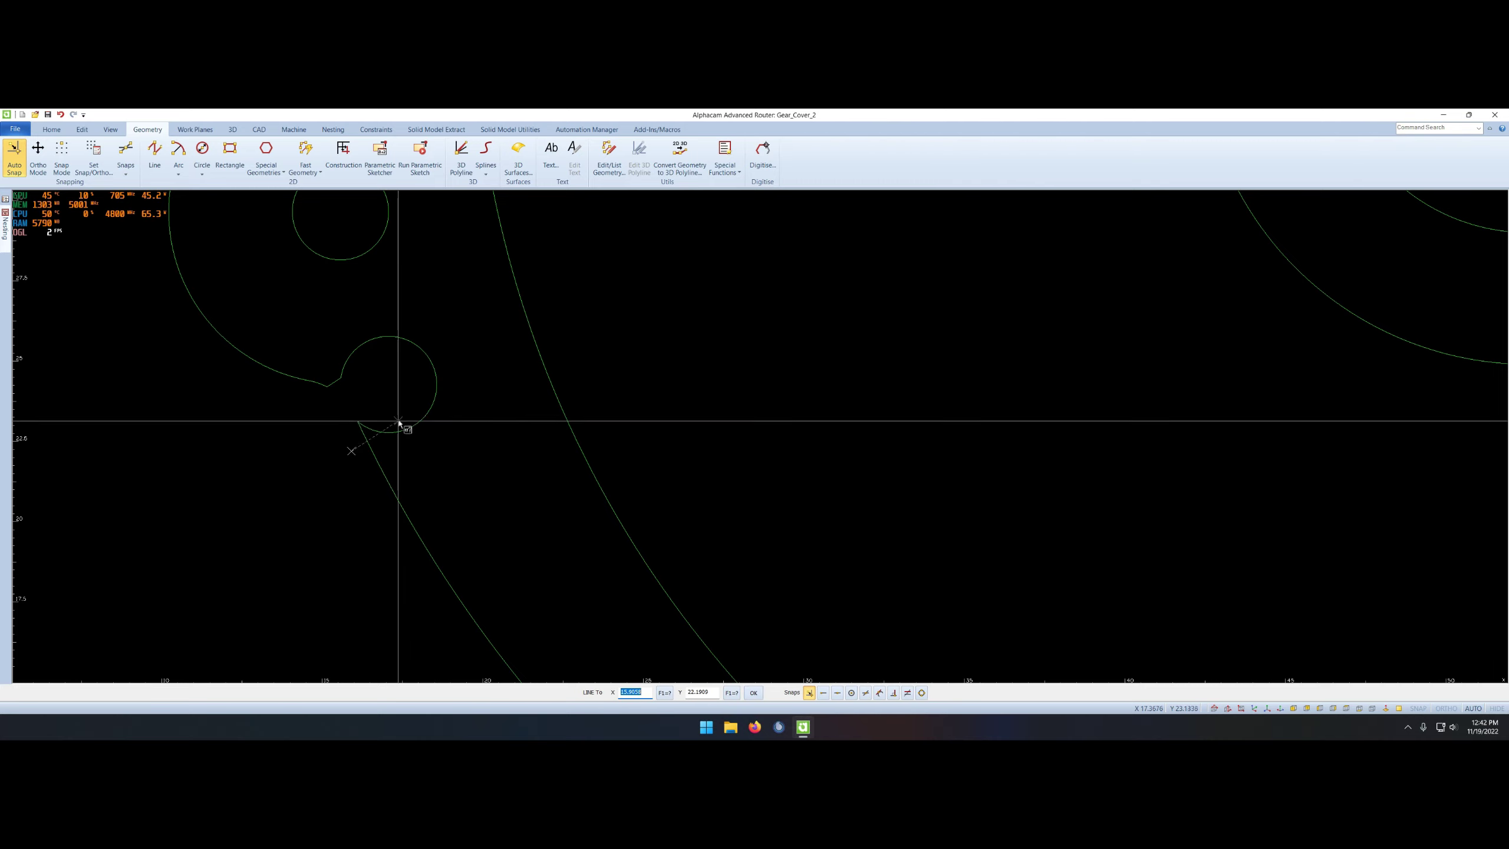
click(396, 418)
right_click(349, 473)
click(350, 475)
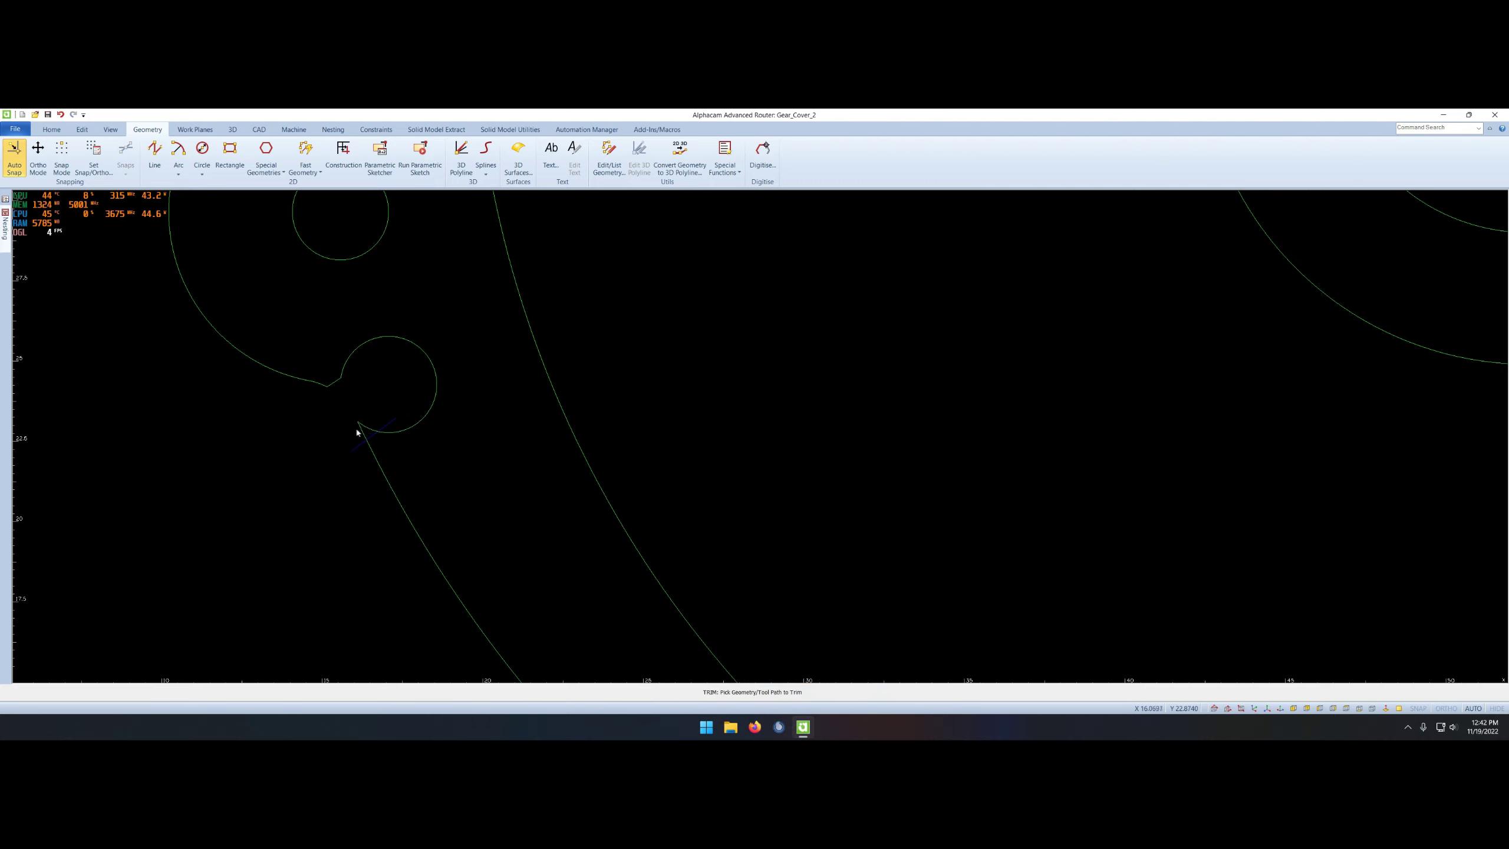
right_click(401, 465)
click(381, 432)
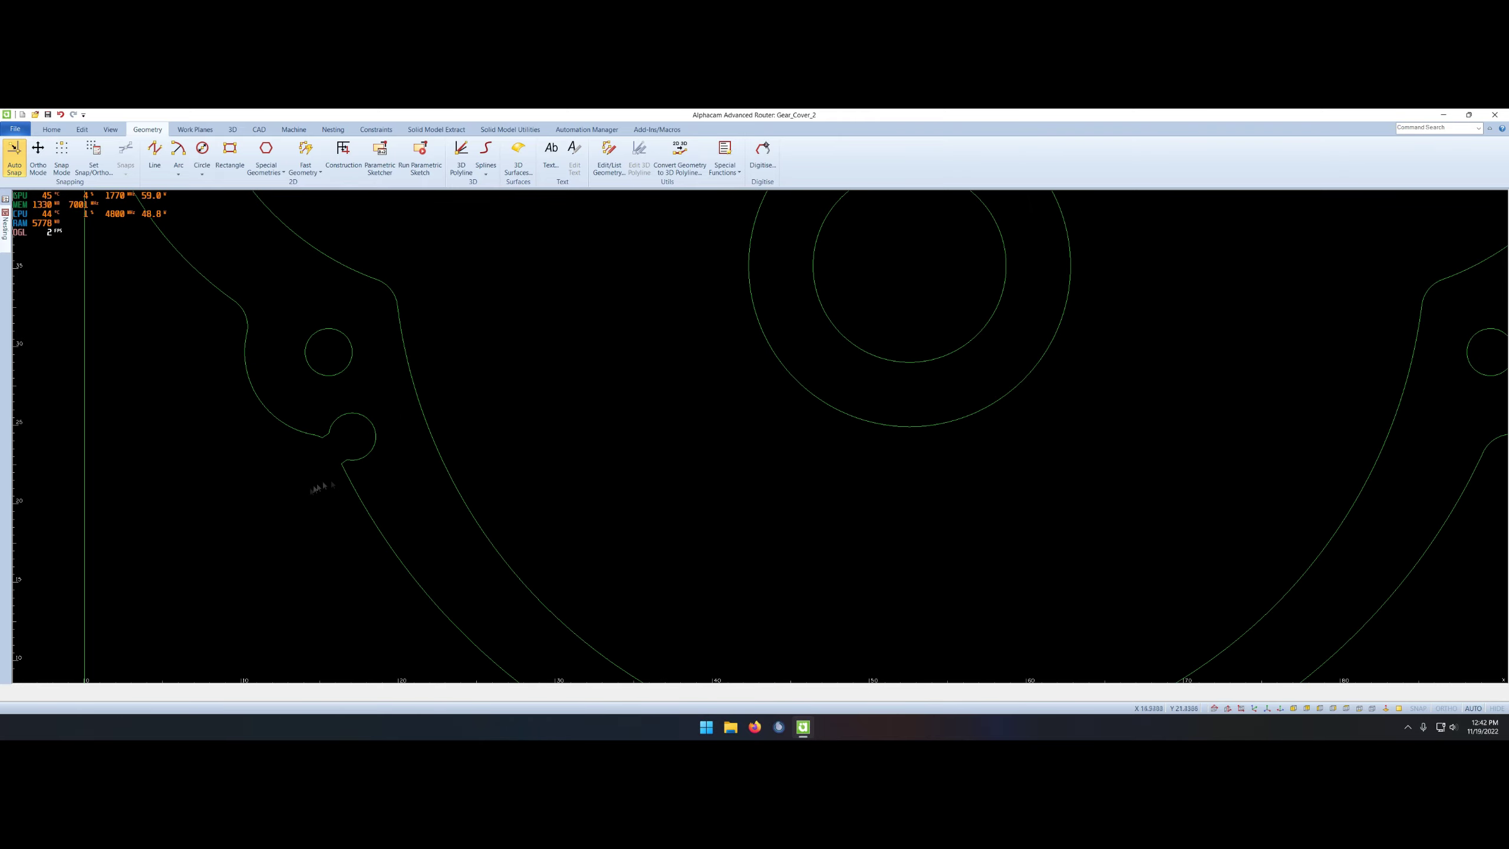
- Repeat the notch on the right side with a pattern copy
scroll(400, 453, up, 2)
right_click(410, 443)
click(411, 442)
scroll(411, 442, down, 3)
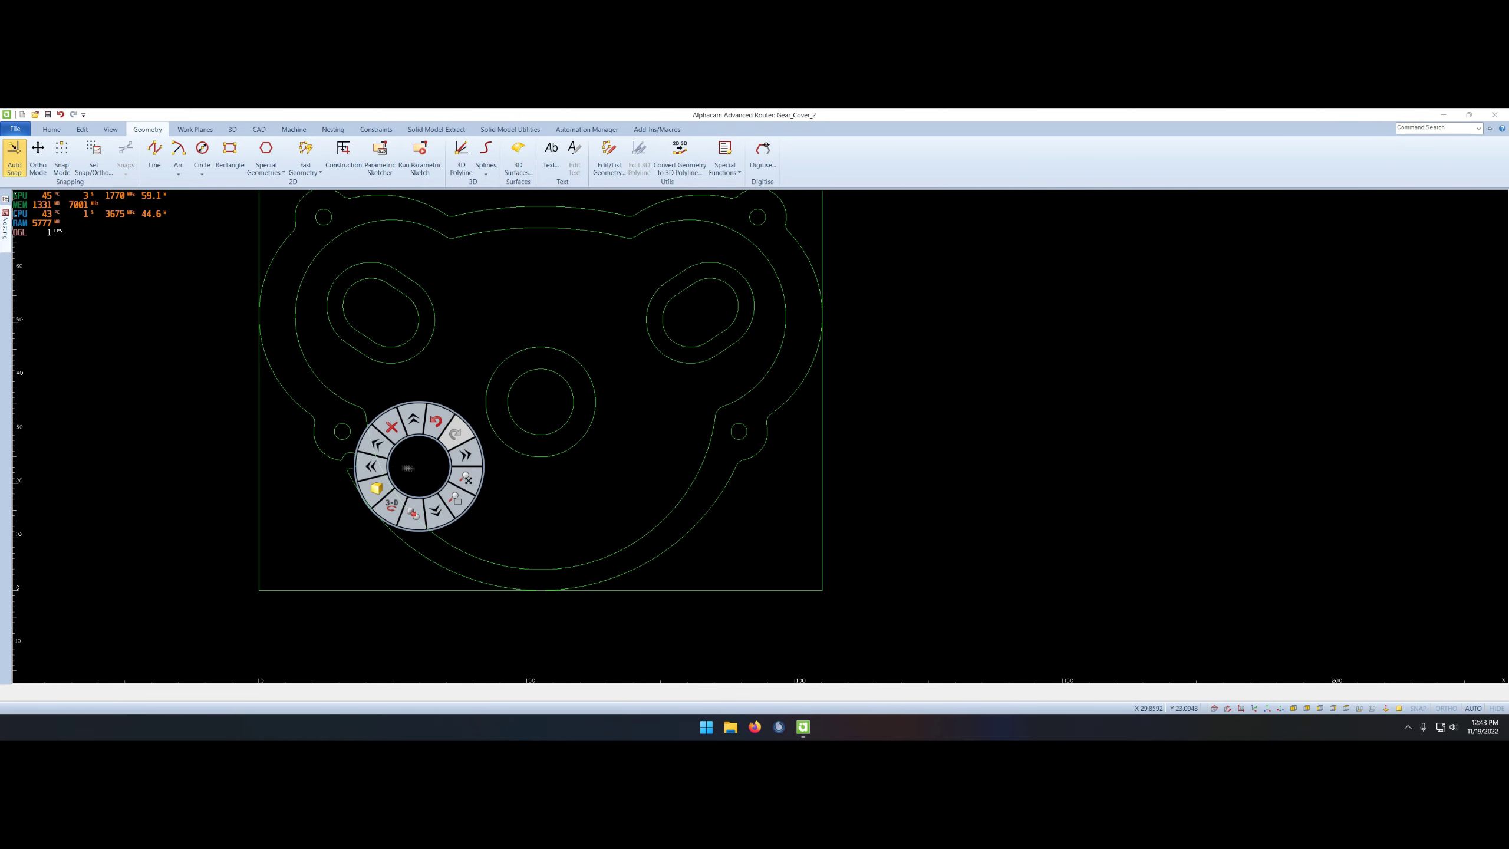
scroll(392, 457, up, 4)
right_click(392, 457)
click(380, 465)
right_click(414, 470)
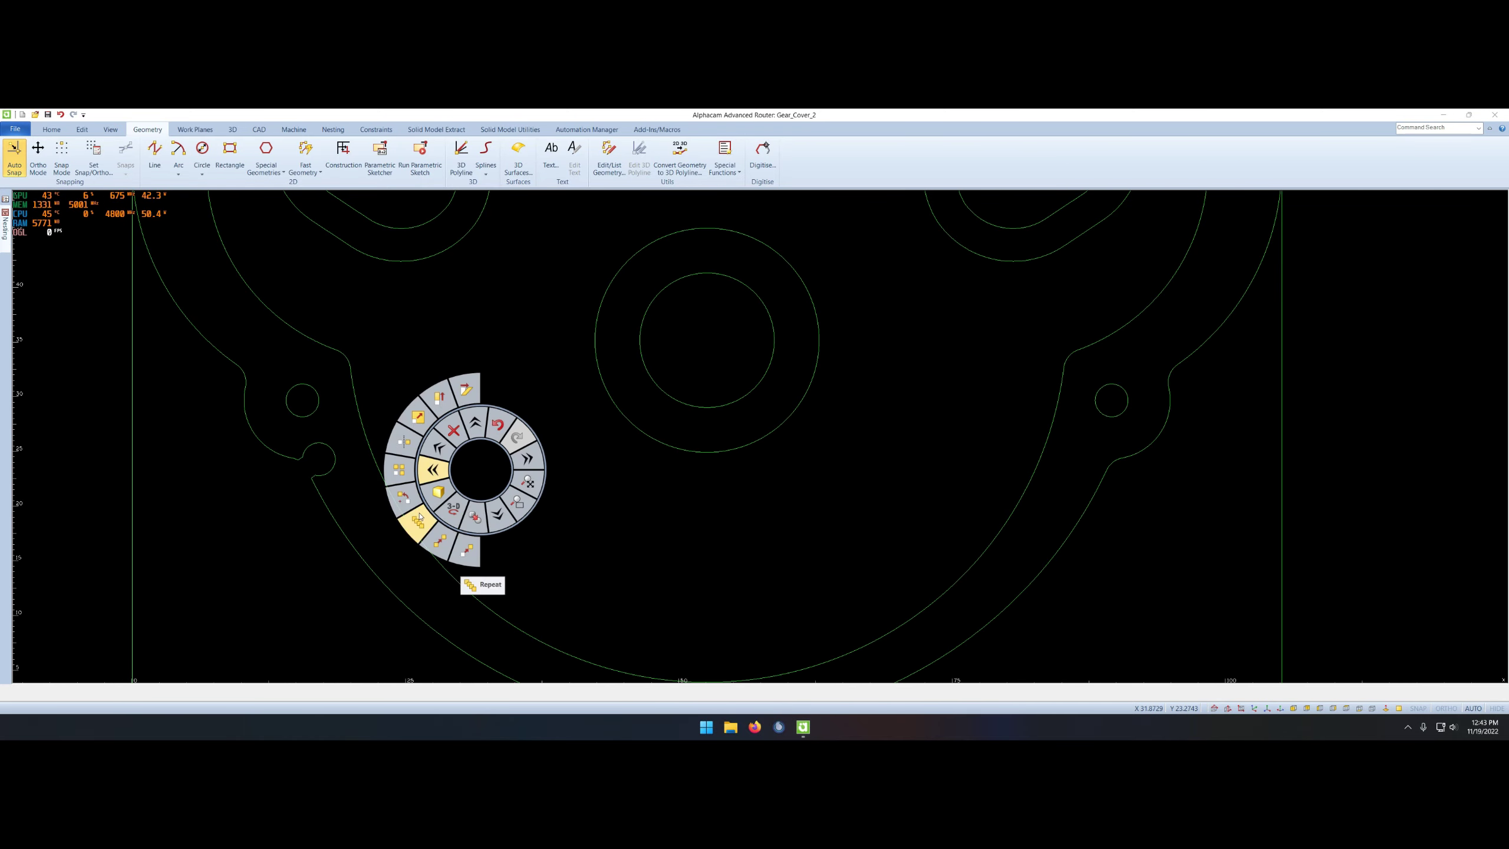
click(421, 512)
key(Return)
- Join the outer outline back into one continuous profile
scroll(602, 467, up, 3)
right_click(601, 467)
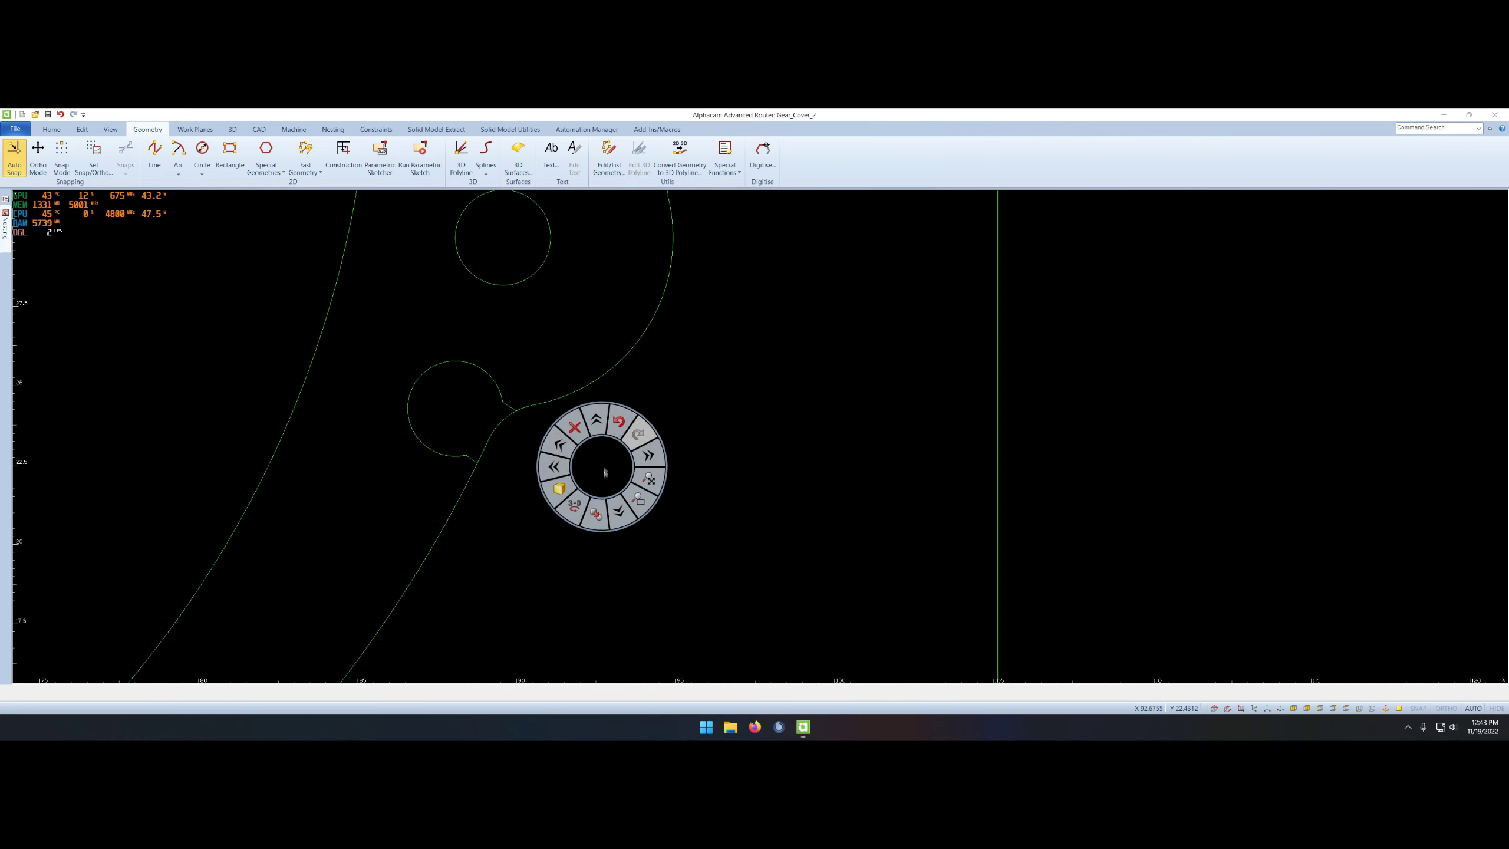
click(516, 476)
scroll(483, 440, down, 5)
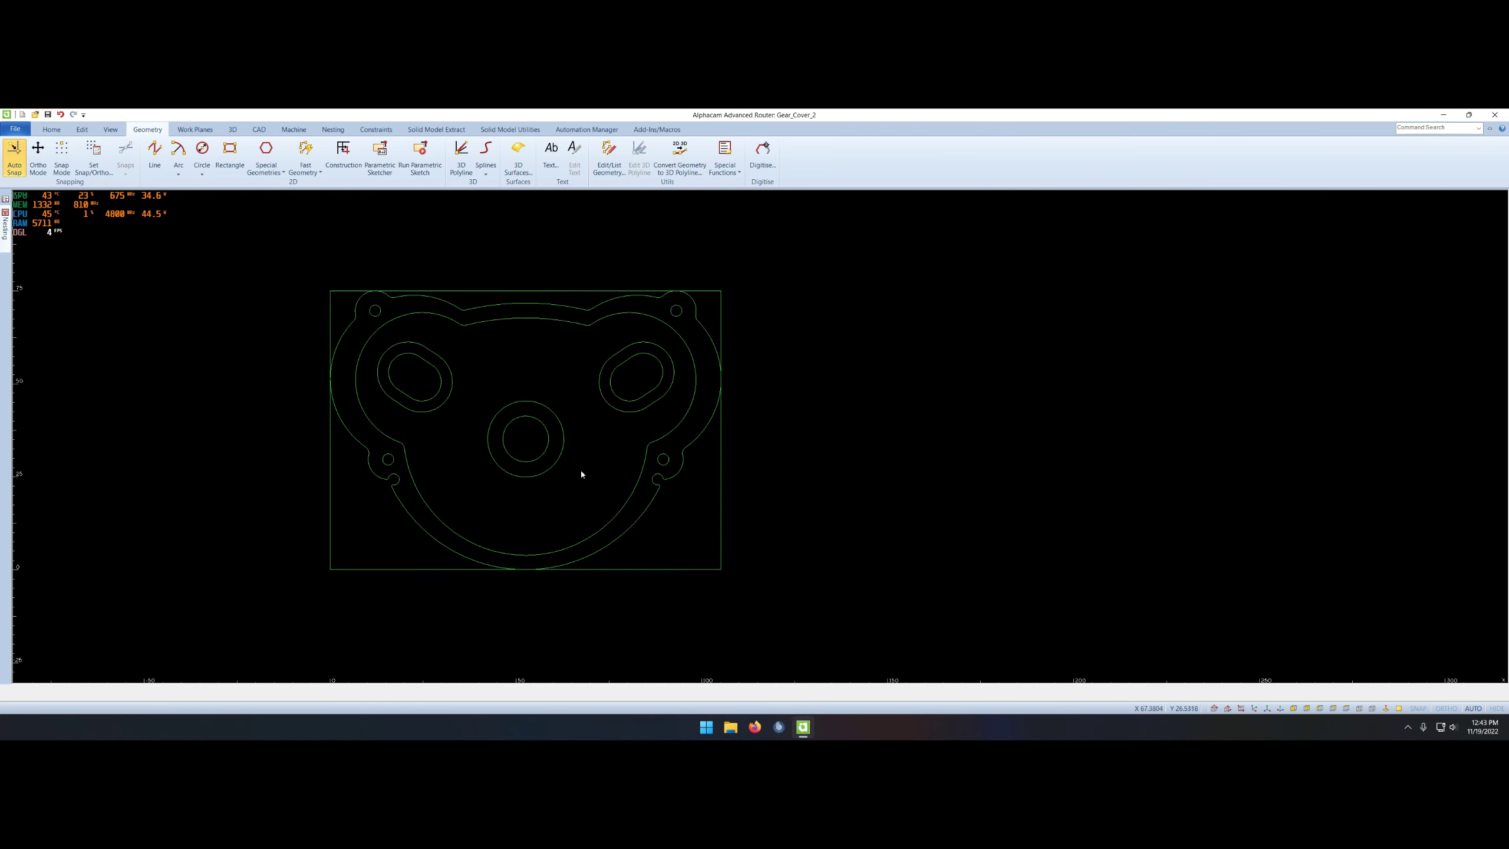
scroll(580, 470, up, 1)
scroll(306, 499, up, 5)
- Fillet the left notch's sharp corner with a 0.25 radius
right_click(305, 506)
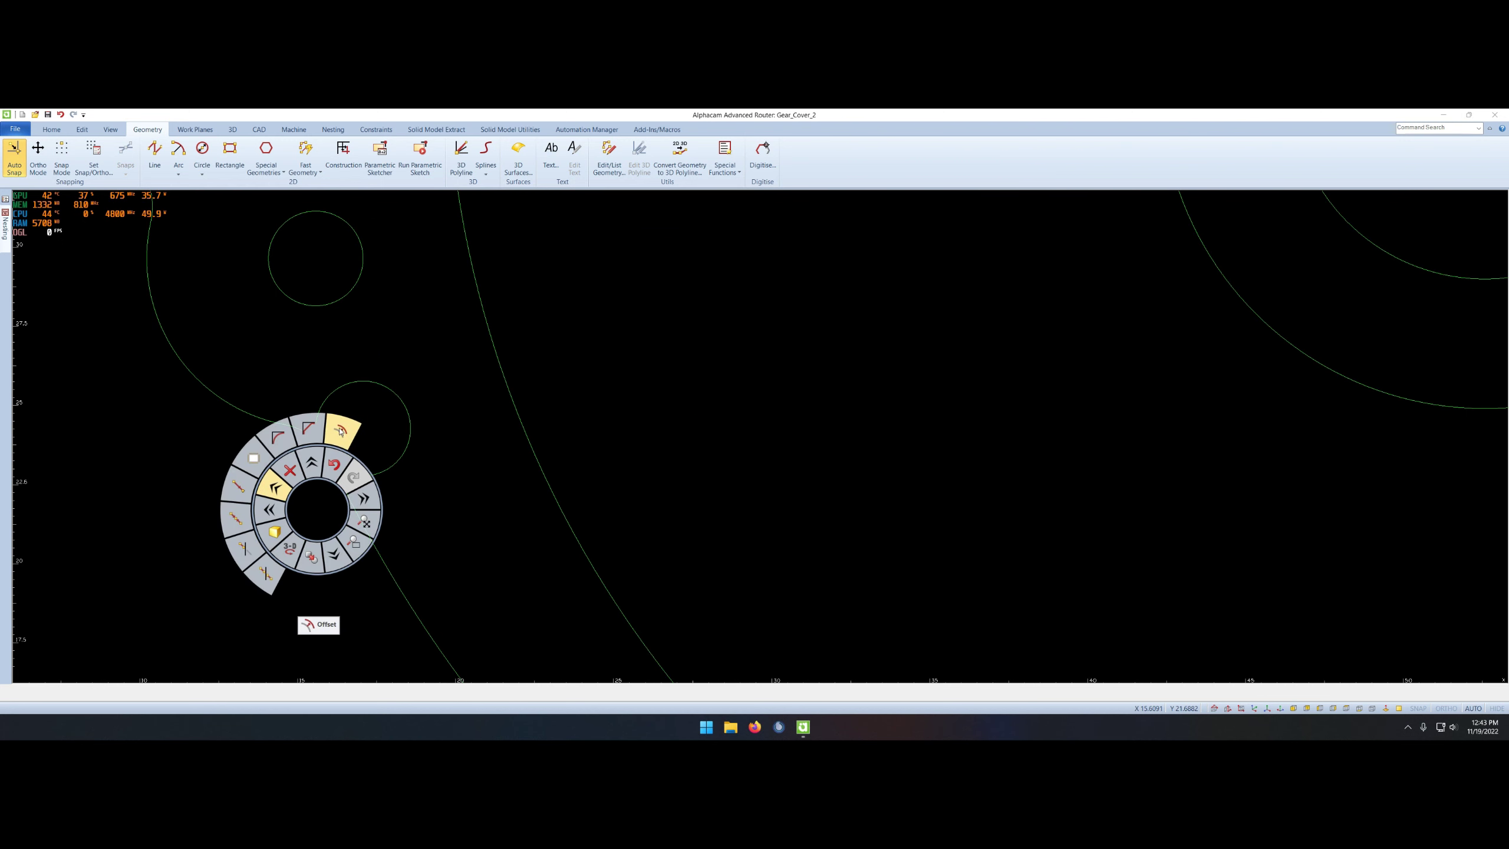
click(280, 441)
text(0.25)
key(Return)
click(296, 426)
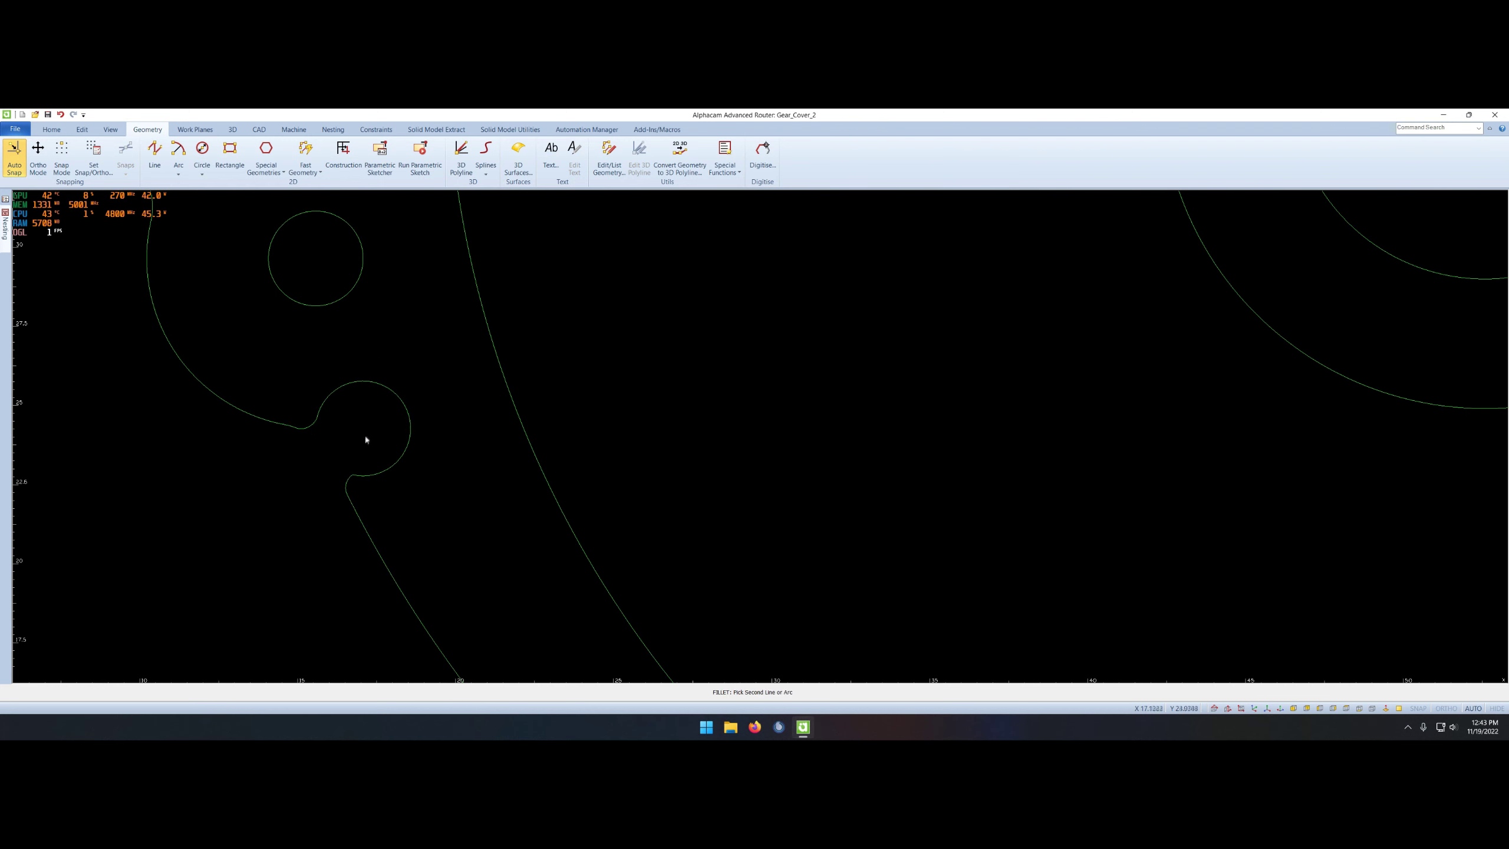
scroll(276, 428, down, 4)
scroll(993, 406, up, 5)
- Round the right notch's corner, with another fillet at radius .1
click(980, 398)
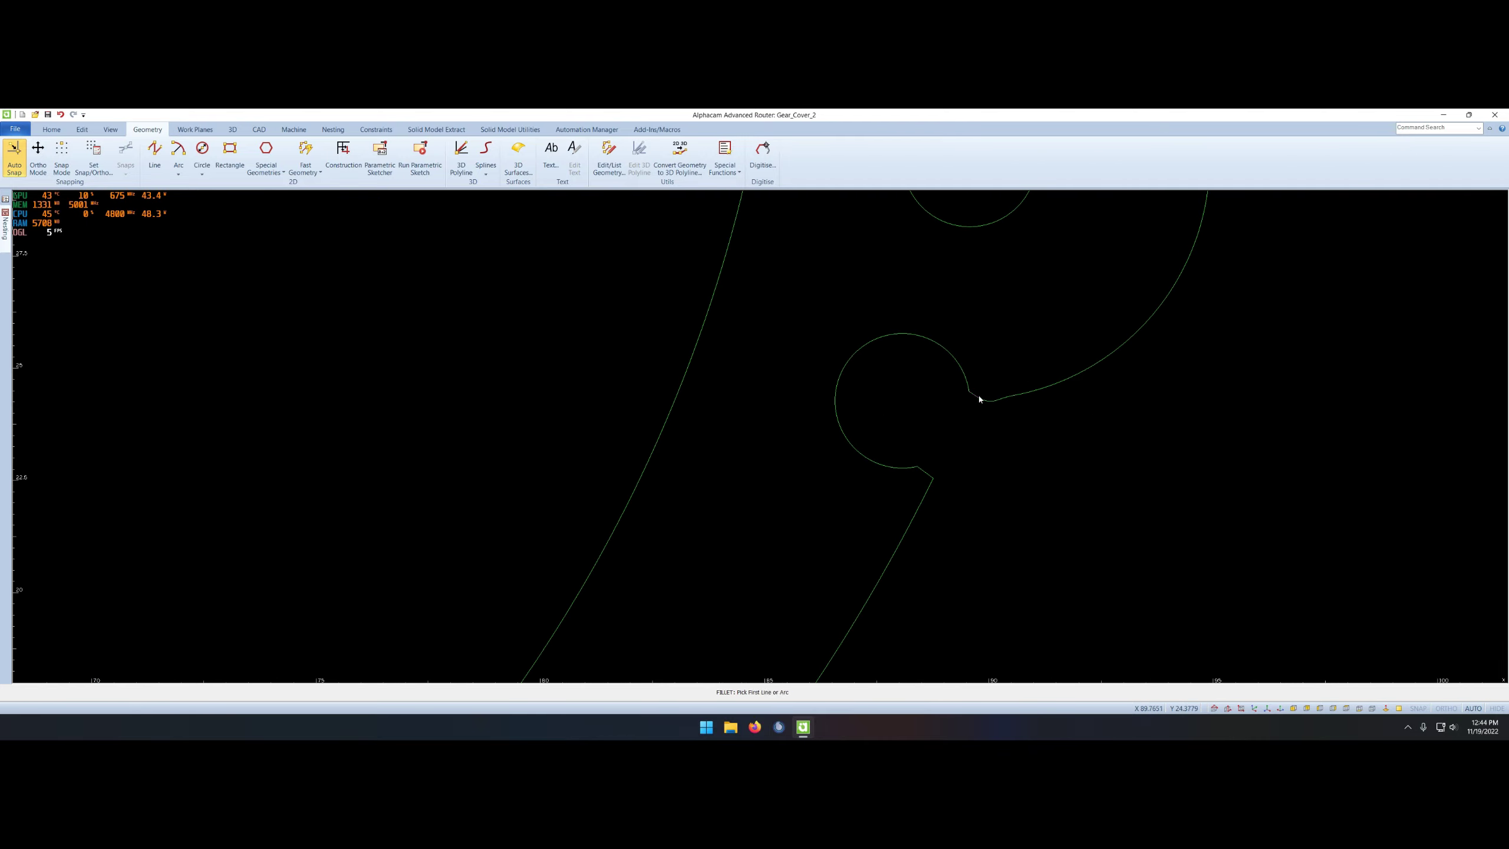
click(926, 474)
right_click(974, 496)
click(951, 431)
key(Return)
scroll(922, 472, up, 3)
scroll(1004, 506, up, 3)
scroll(1021, 470, up, 3)
key(Escape)
scroll(1020, 470, down, 10)
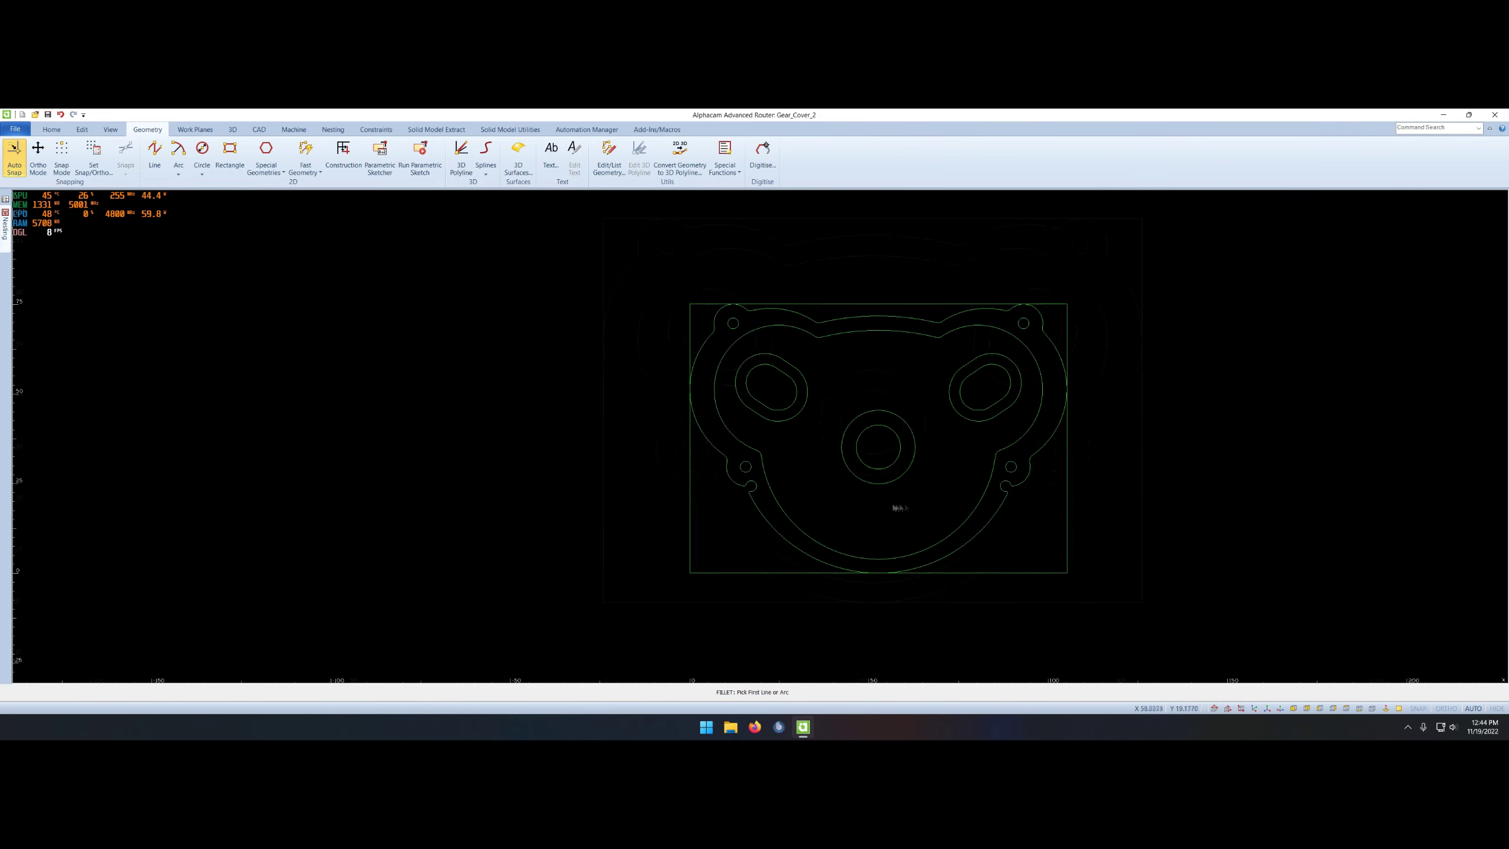
scroll(870, 519, up, 2)
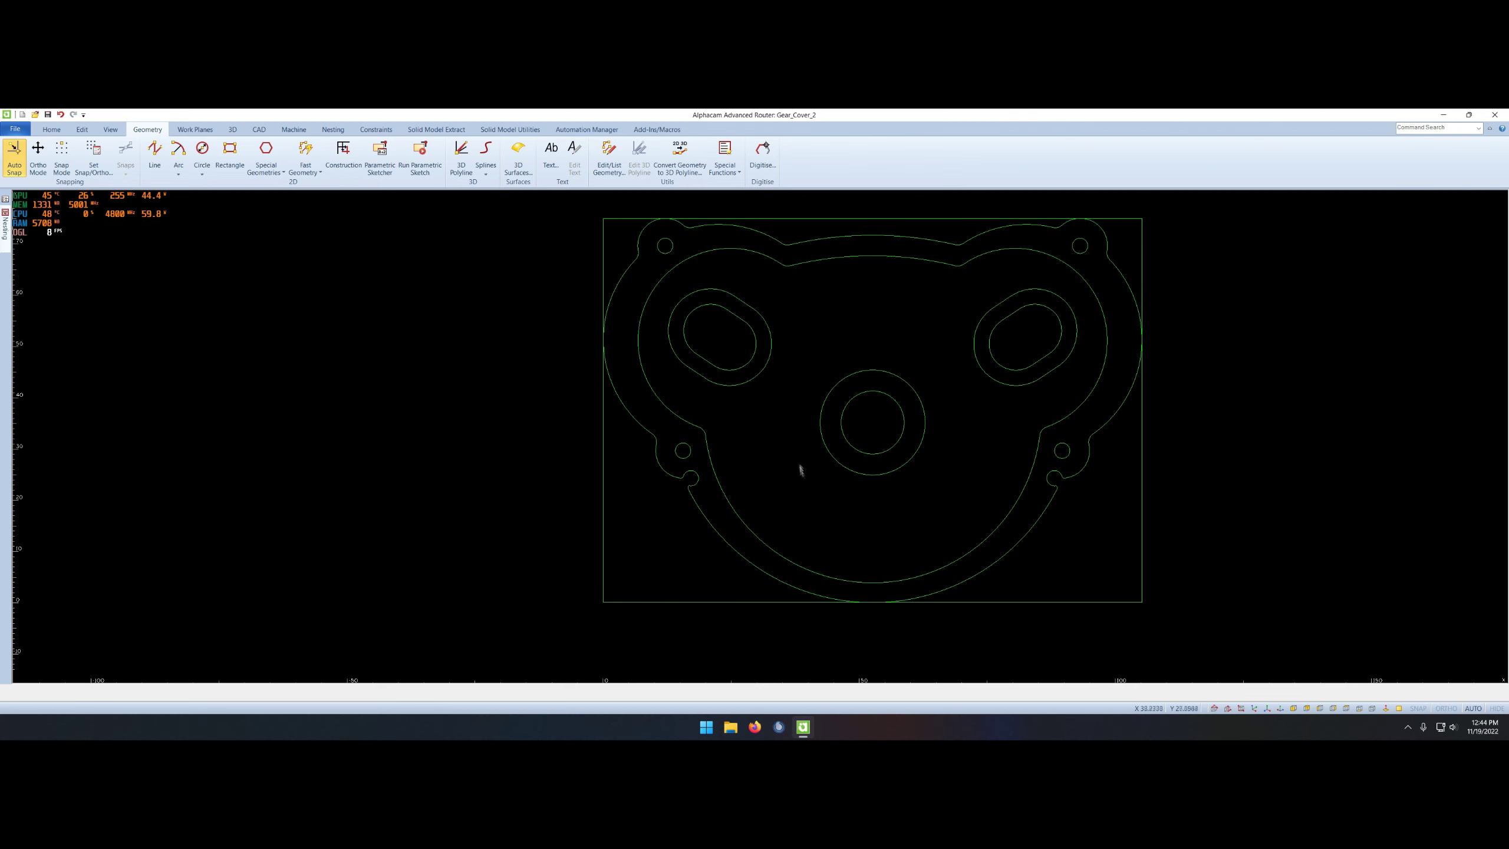
- Zoom the view to inspect the finished notched gear cover outline
scroll(719, 491, up, 3)
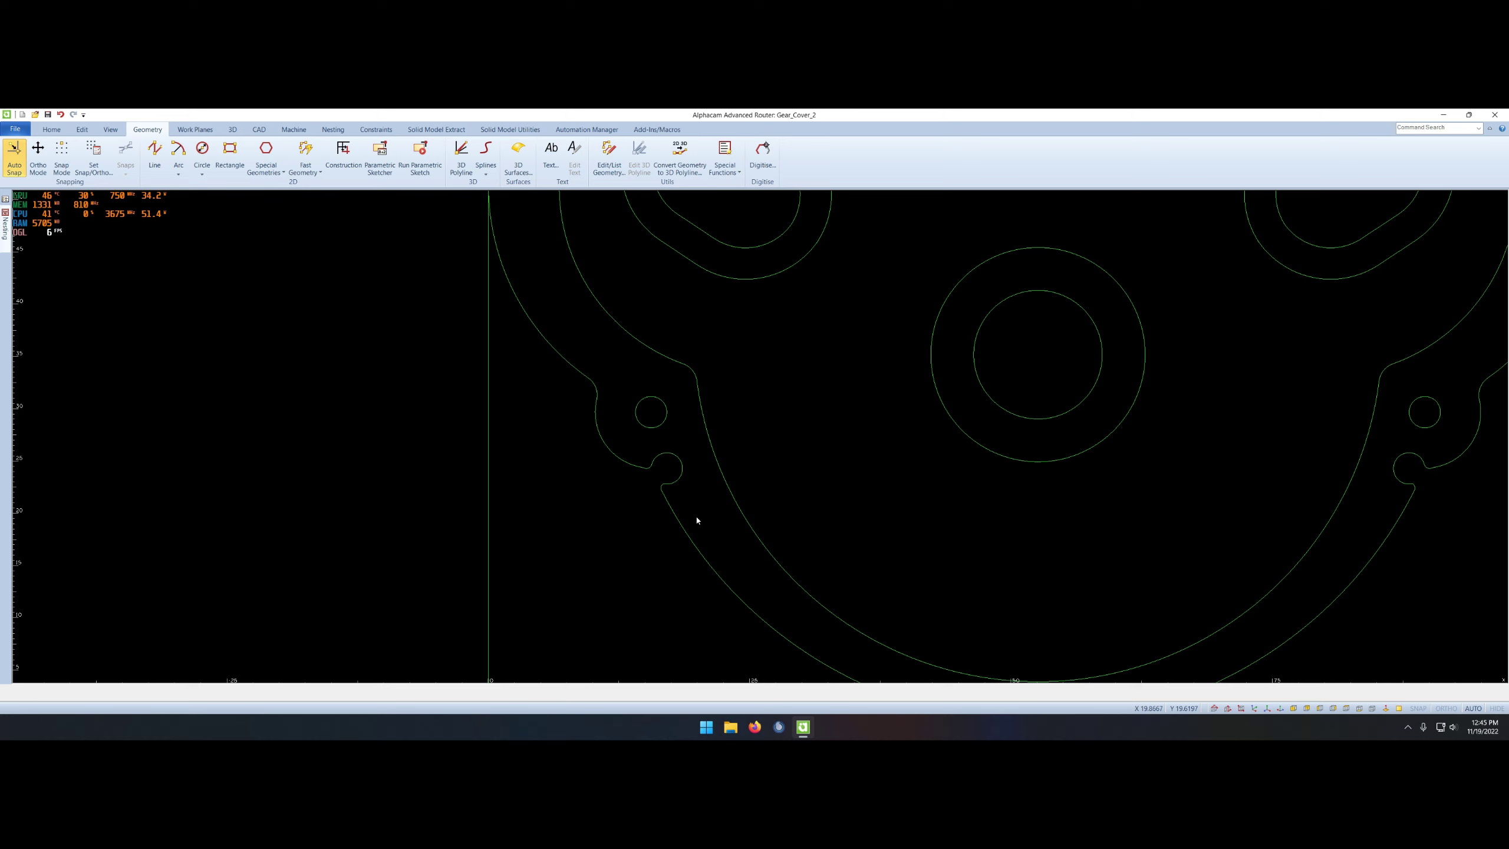
- Offset the small circle by a distance of 9
right_click(770, 438)
click(664, 414)
right_click(774, 438)
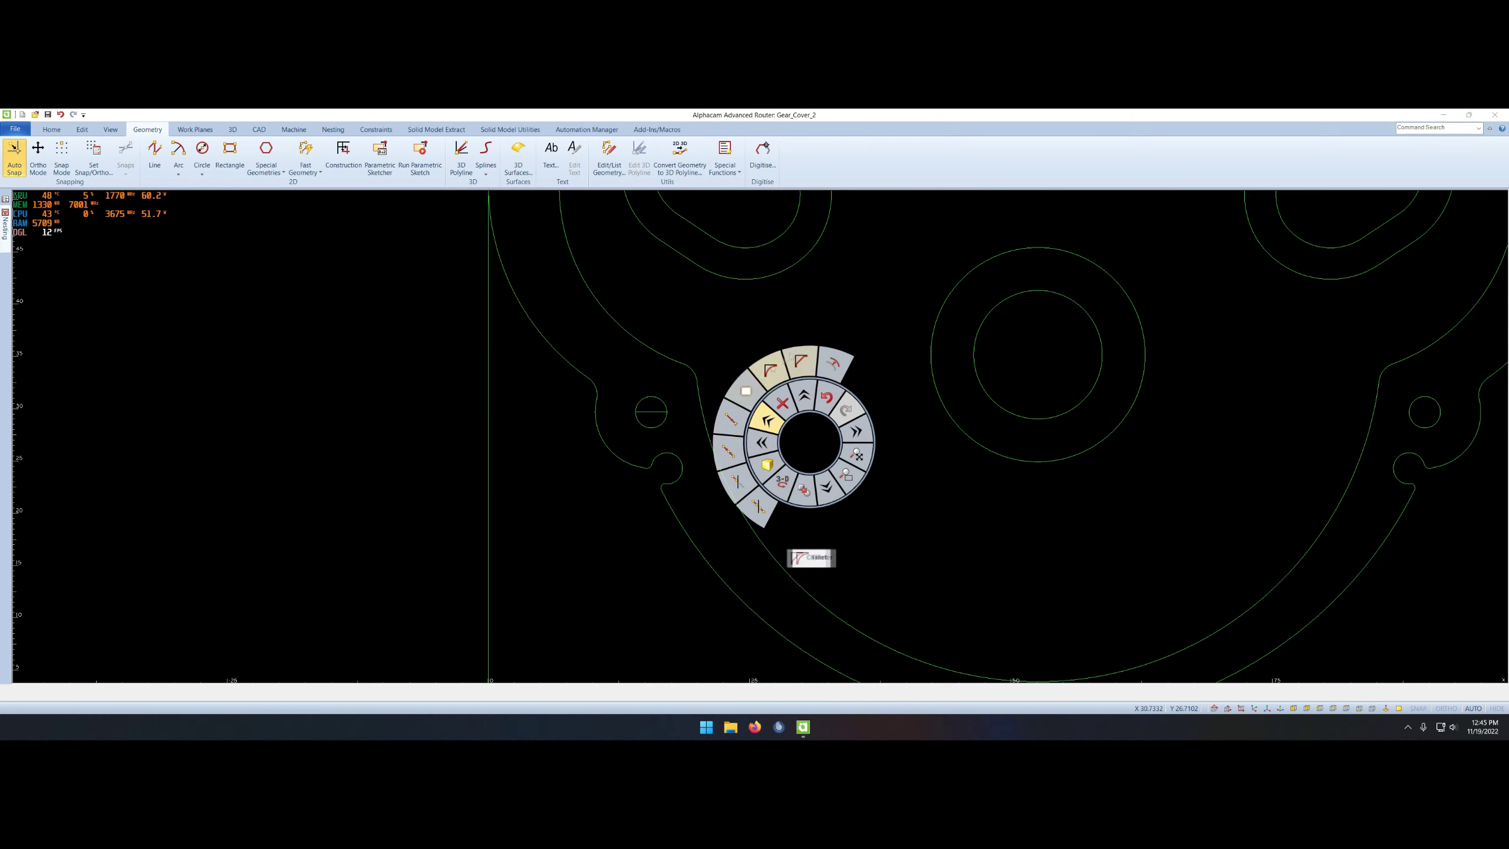
click(796, 455)
key(Return)
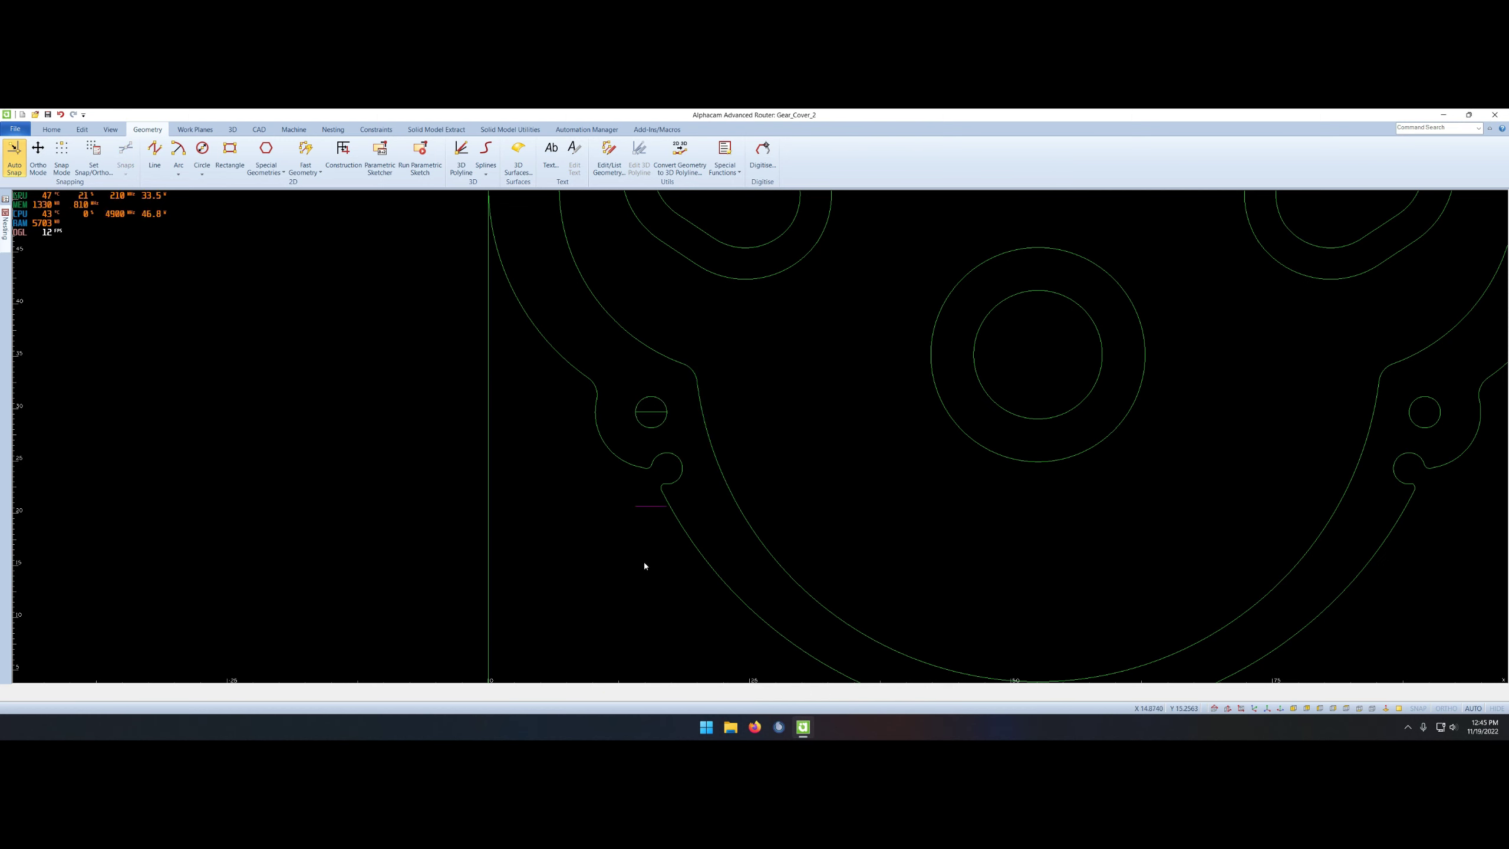
- Dismiss the warning and move the offset geometry into position
right_click(645, 565)
click(633, 513)
click(730, 438)
right_click(757, 470)
click(758, 546)
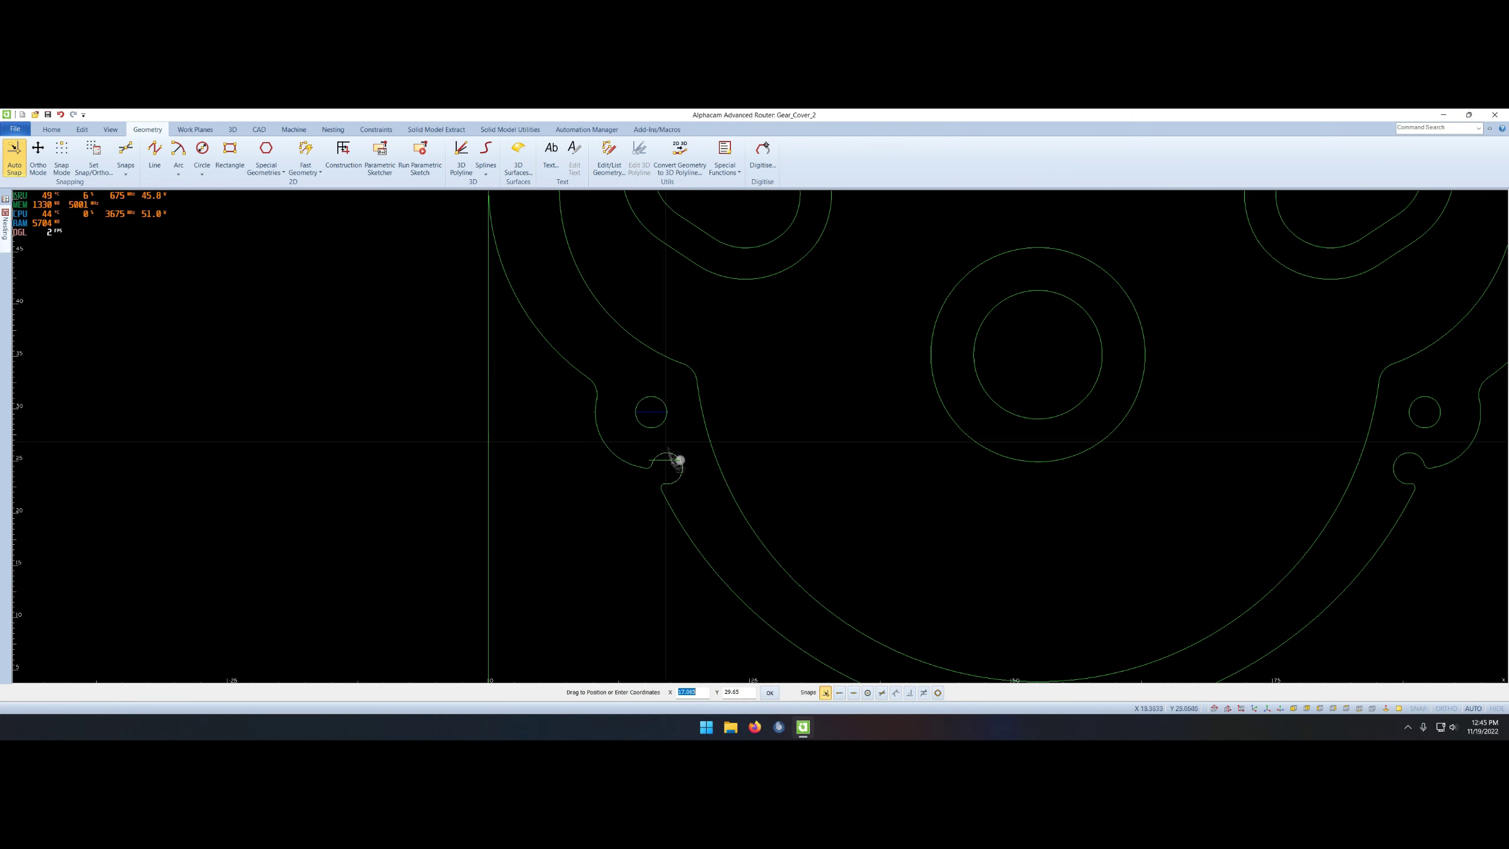
scroll(680, 461, up, 3)
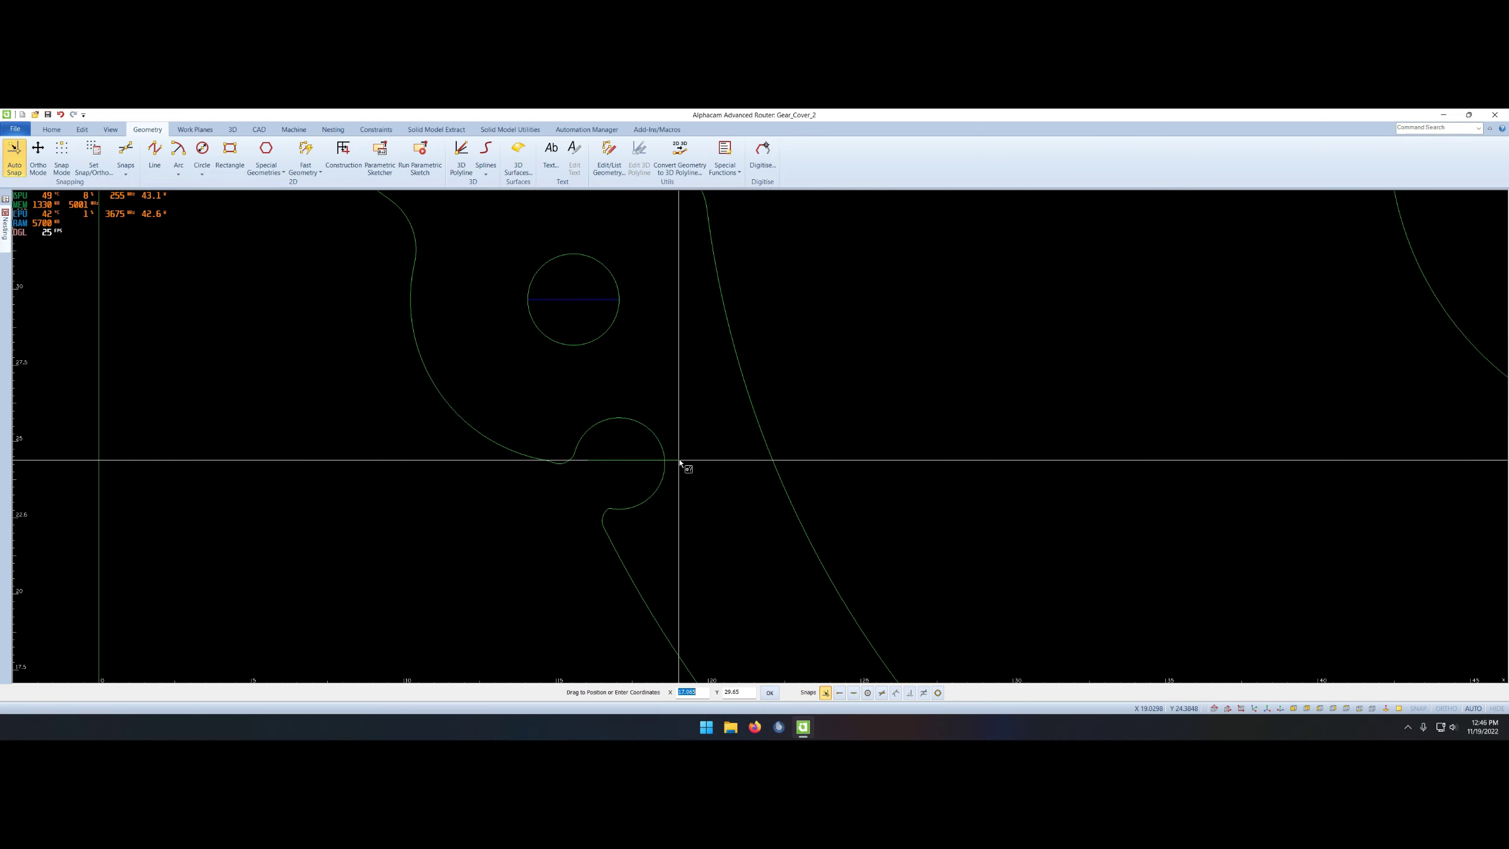
scroll(681, 463, down, 1)
- Draw a vertical construction line below the notch
right_click(704, 498)
click(674, 489)
scroll(620, 512, down, 2)
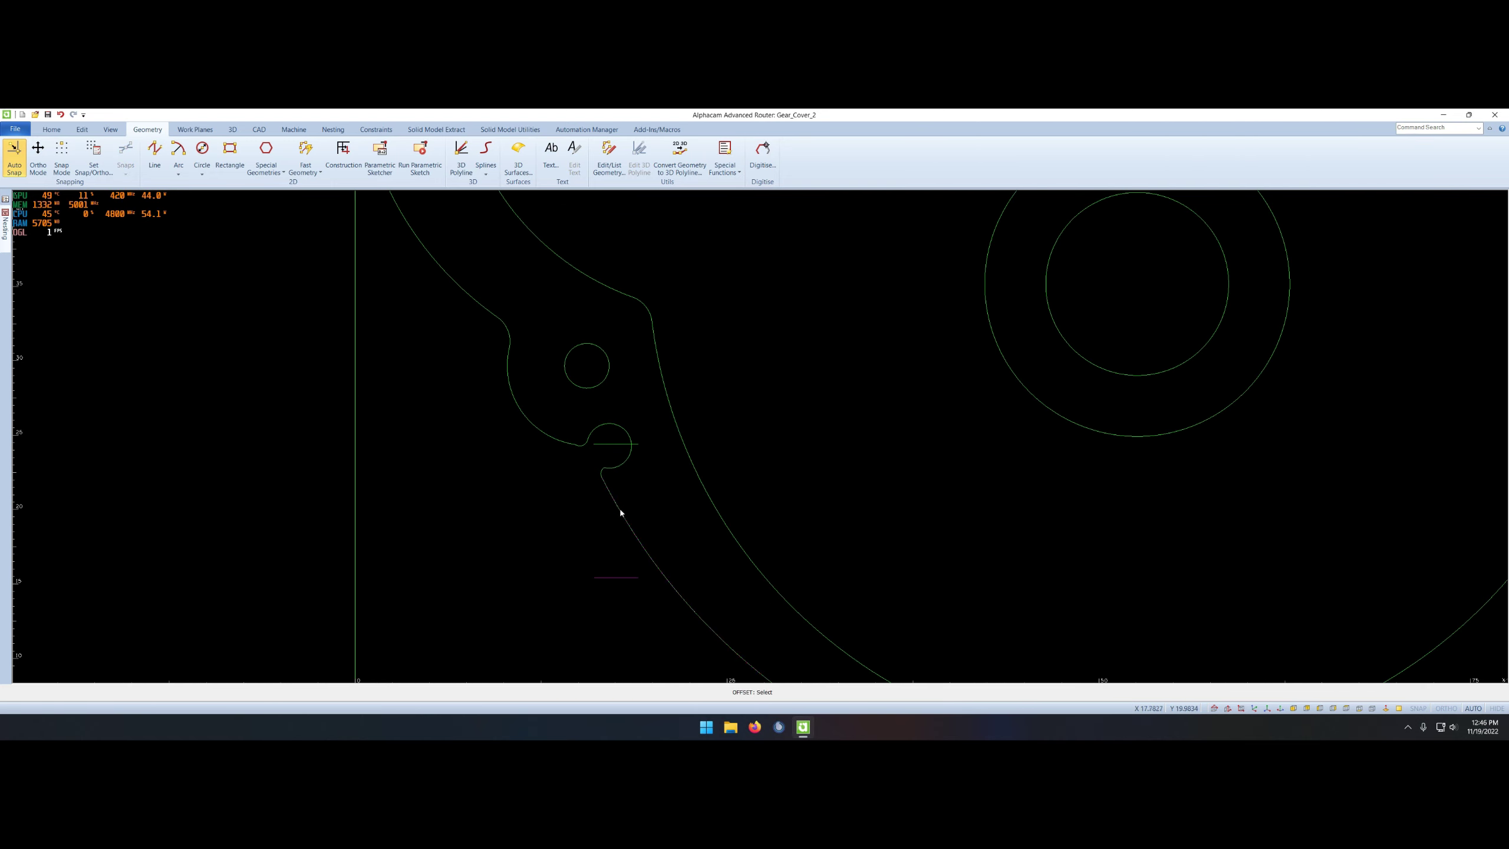
right_click(648, 494)
click(610, 444)
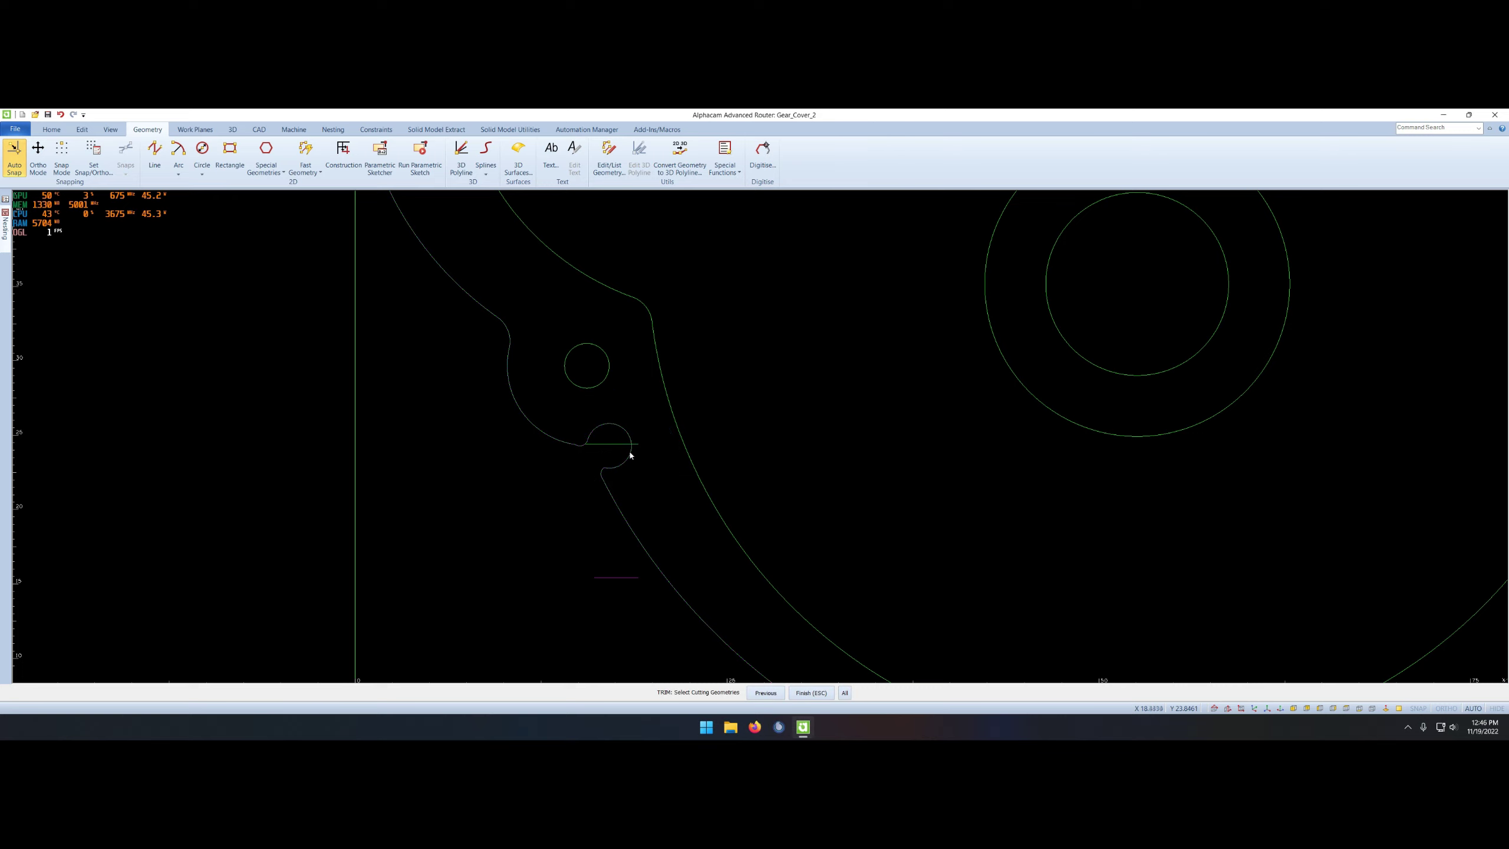
click(608, 444)
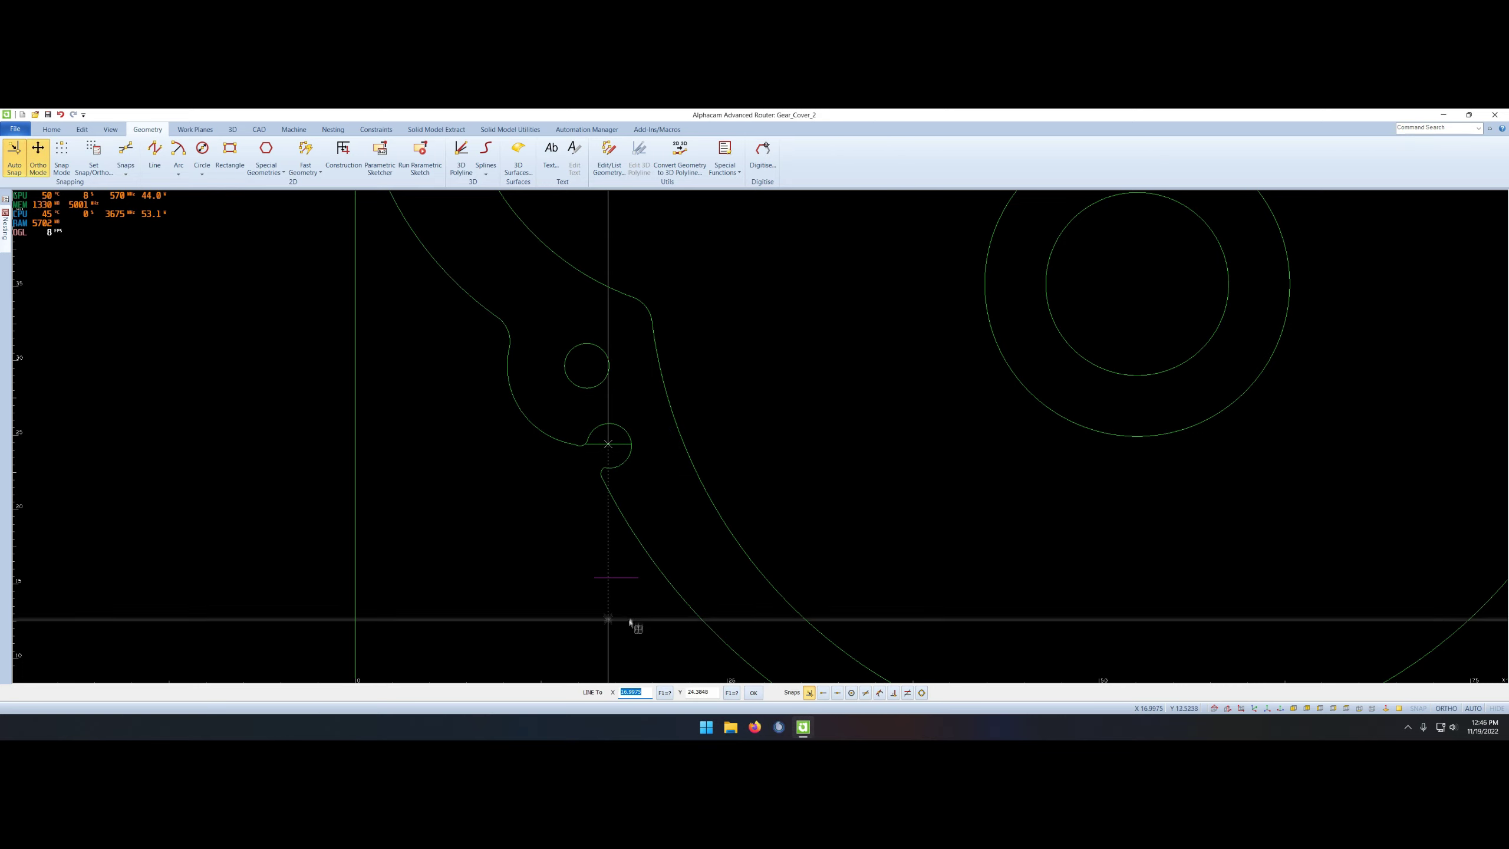
click(630, 622)
- Draw a construction rectangle beside the notch position
right_click(666, 556)
click(647, 517)
click(721, 485)
right_click(717, 567)
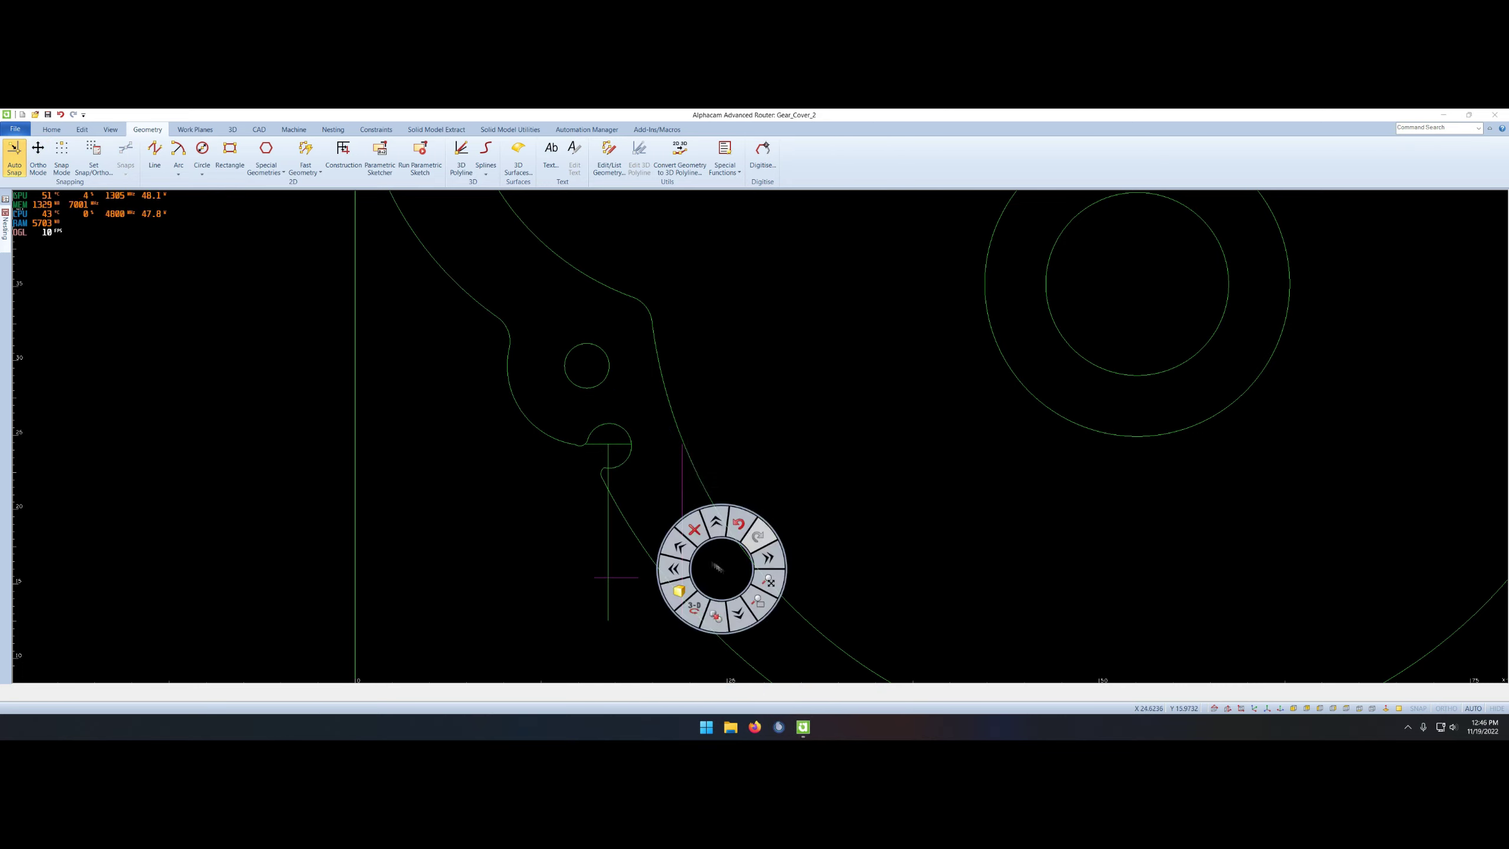
click(679, 542)
right_click(831, 499)
click(797, 496)
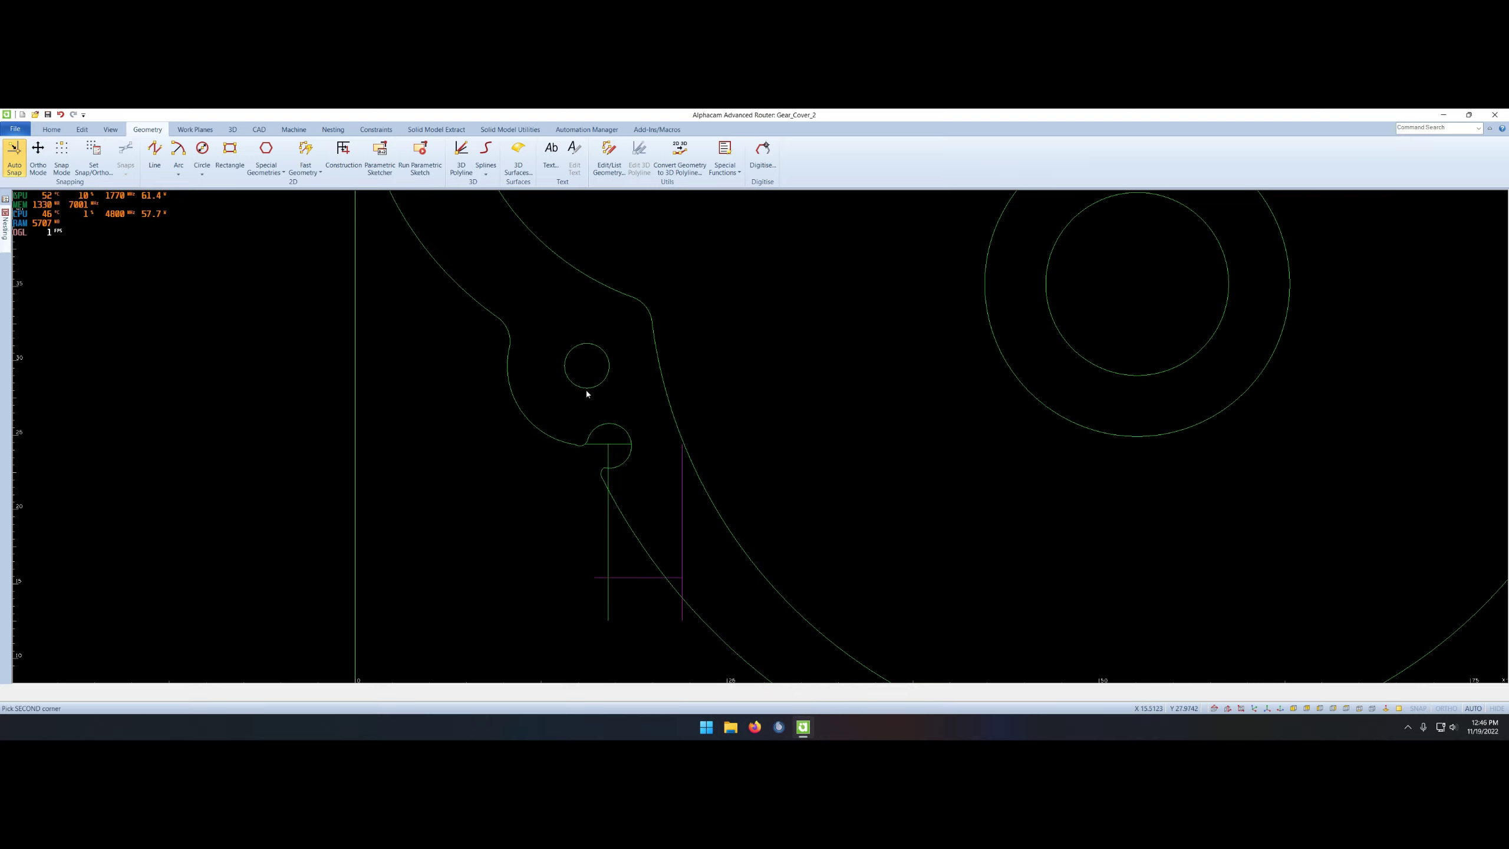
- Copy the bolt-hole circle onto the outer ring, trim the notch, and delete construction lines
click(586, 388)
click(681, 576)
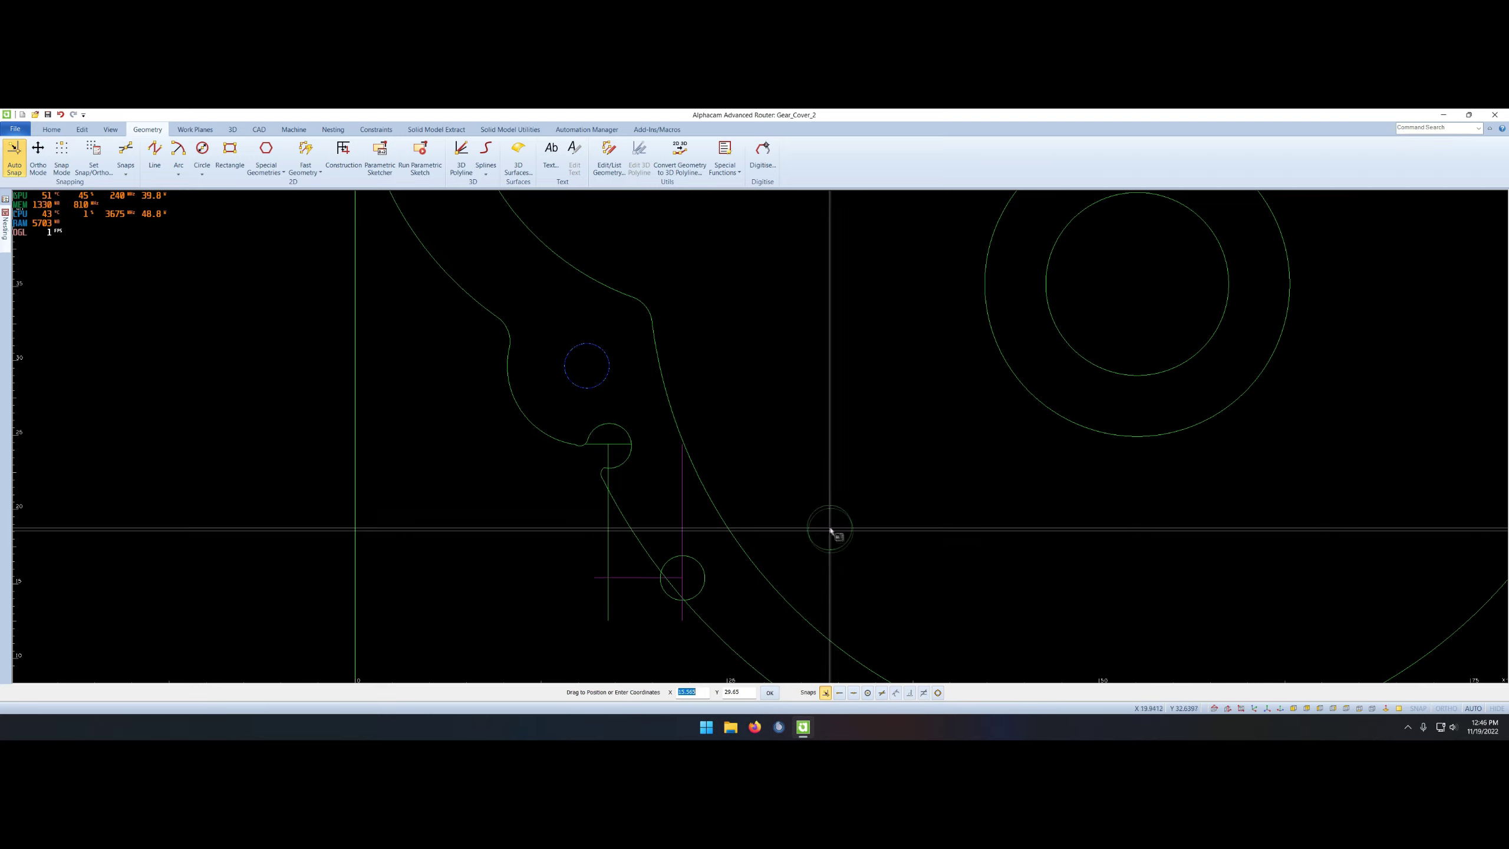
right_click(838, 512)
click(802, 532)
scroll(675, 592, down, 5)
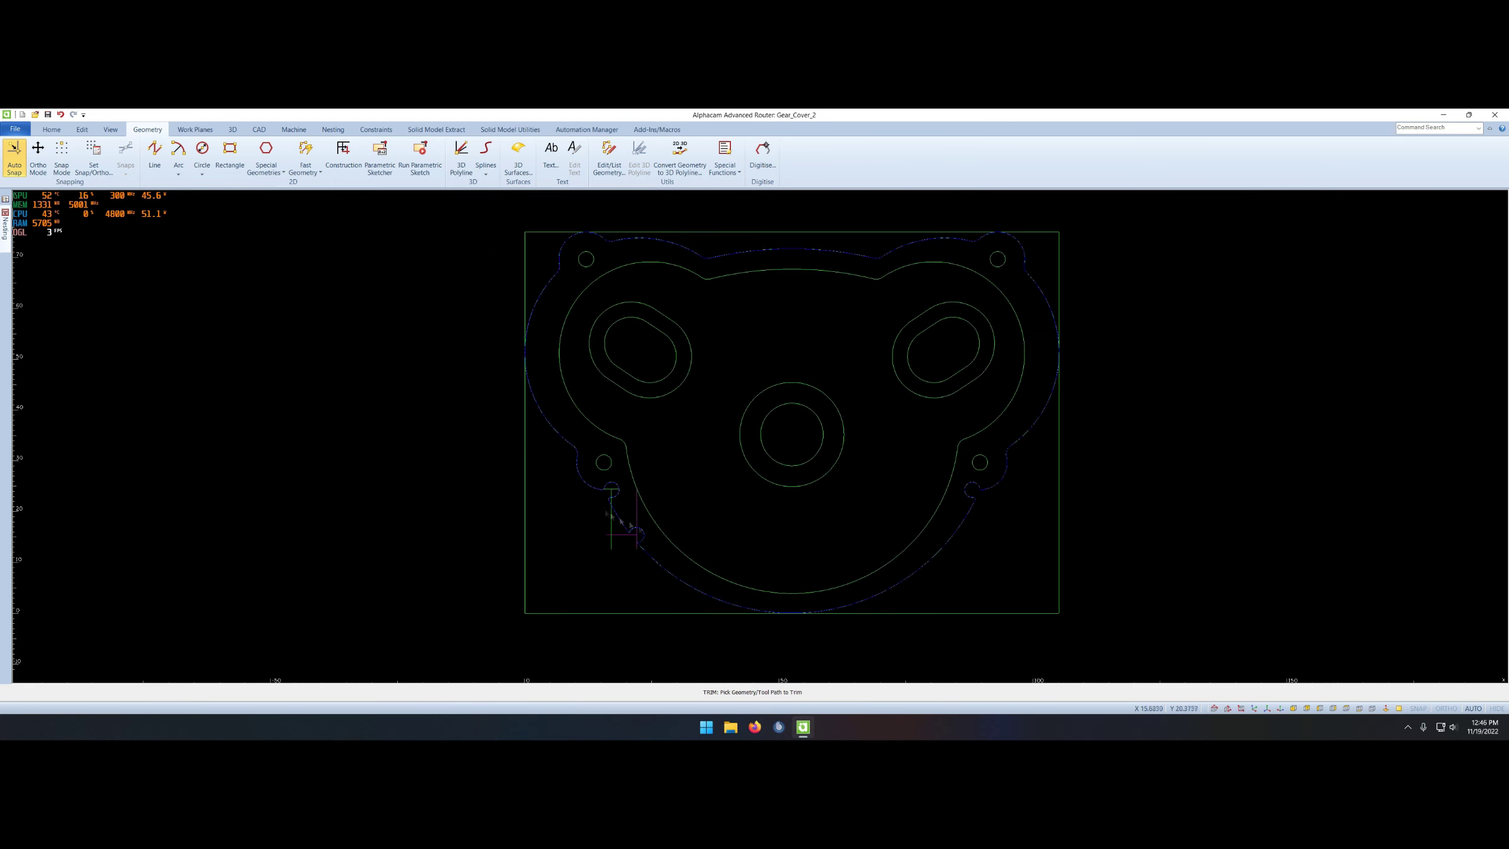
scroll(626, 600, up, 3)
click(619, 525)
key(Delete)
- Confirm deleting the 4 construction geometries and mirror the new notch, keeping the original
click(733, 440)
scroll(704, 476, down, 2)
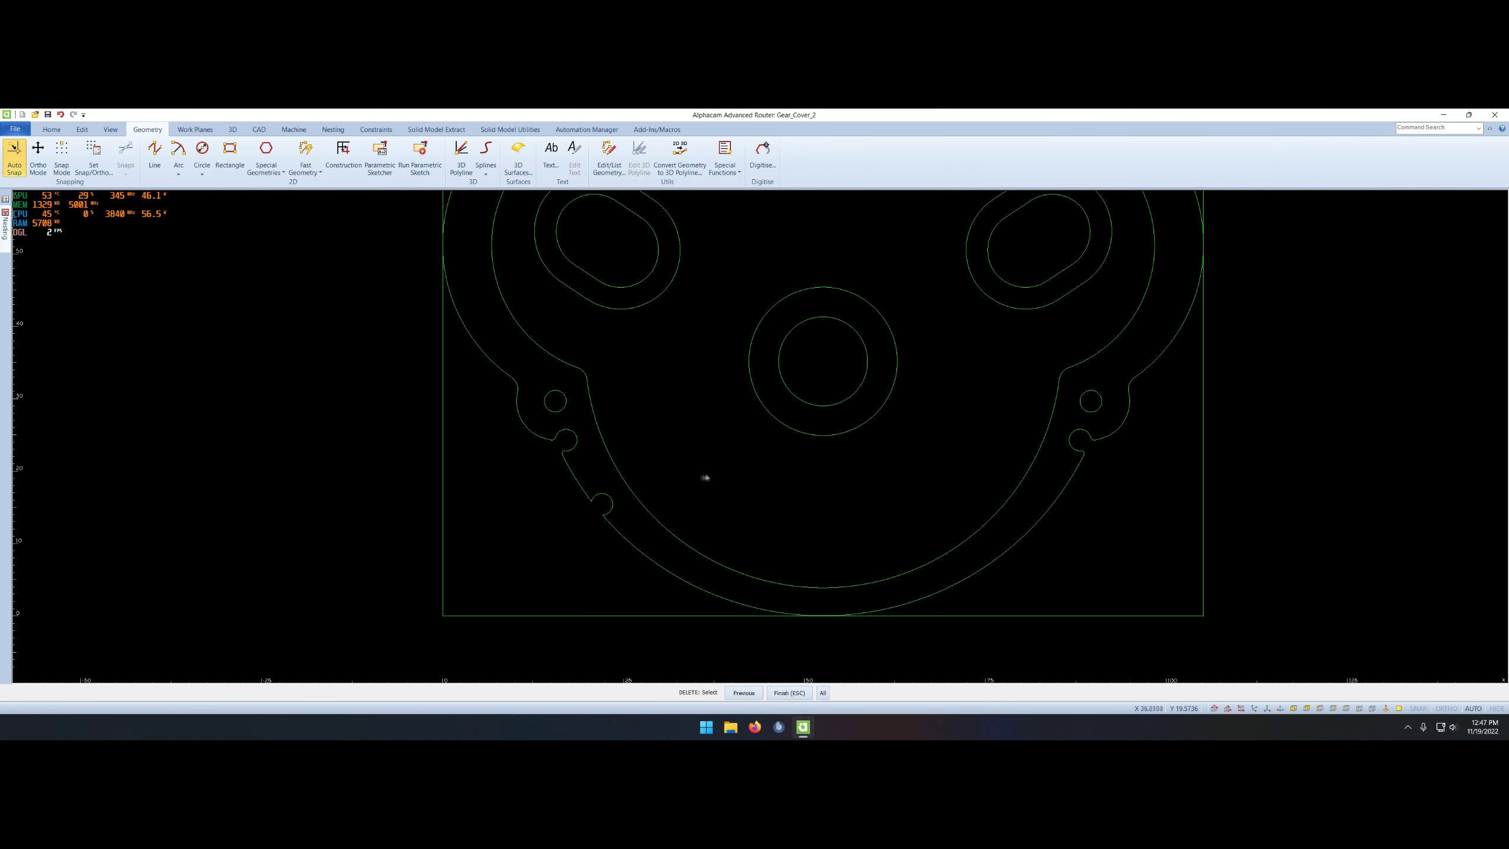
right_click(713, 476)
click(648, 479)
click(600, 500)
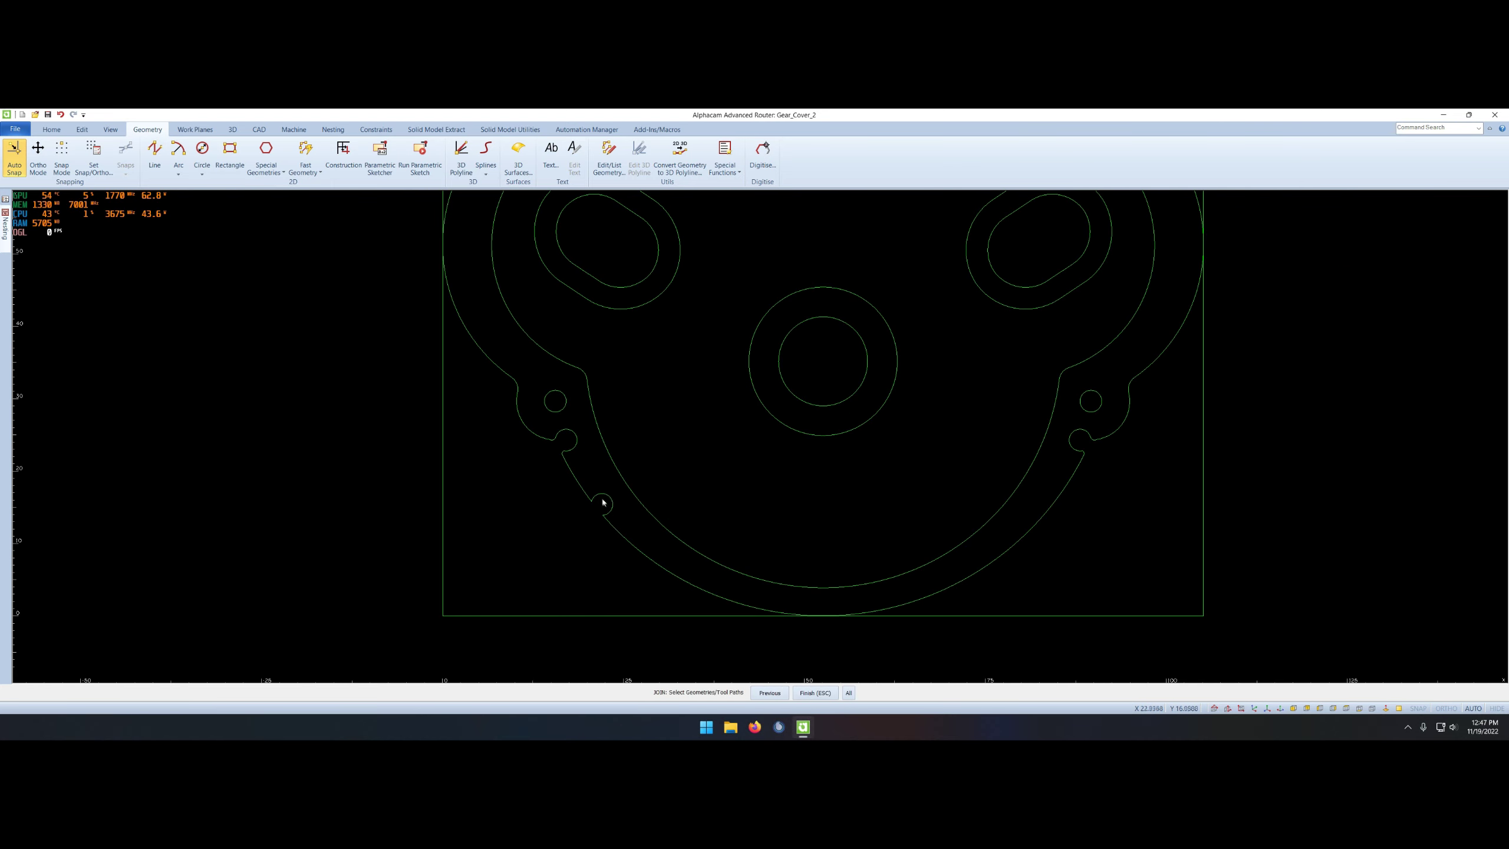
right_click(718, 489)
click(660, 499)
scroll(664, 396, down, 2)
click(663, 395)
click(709, 440)
- Join the outer contour pieces into a single outline
scroll(688, 538, up, 2)
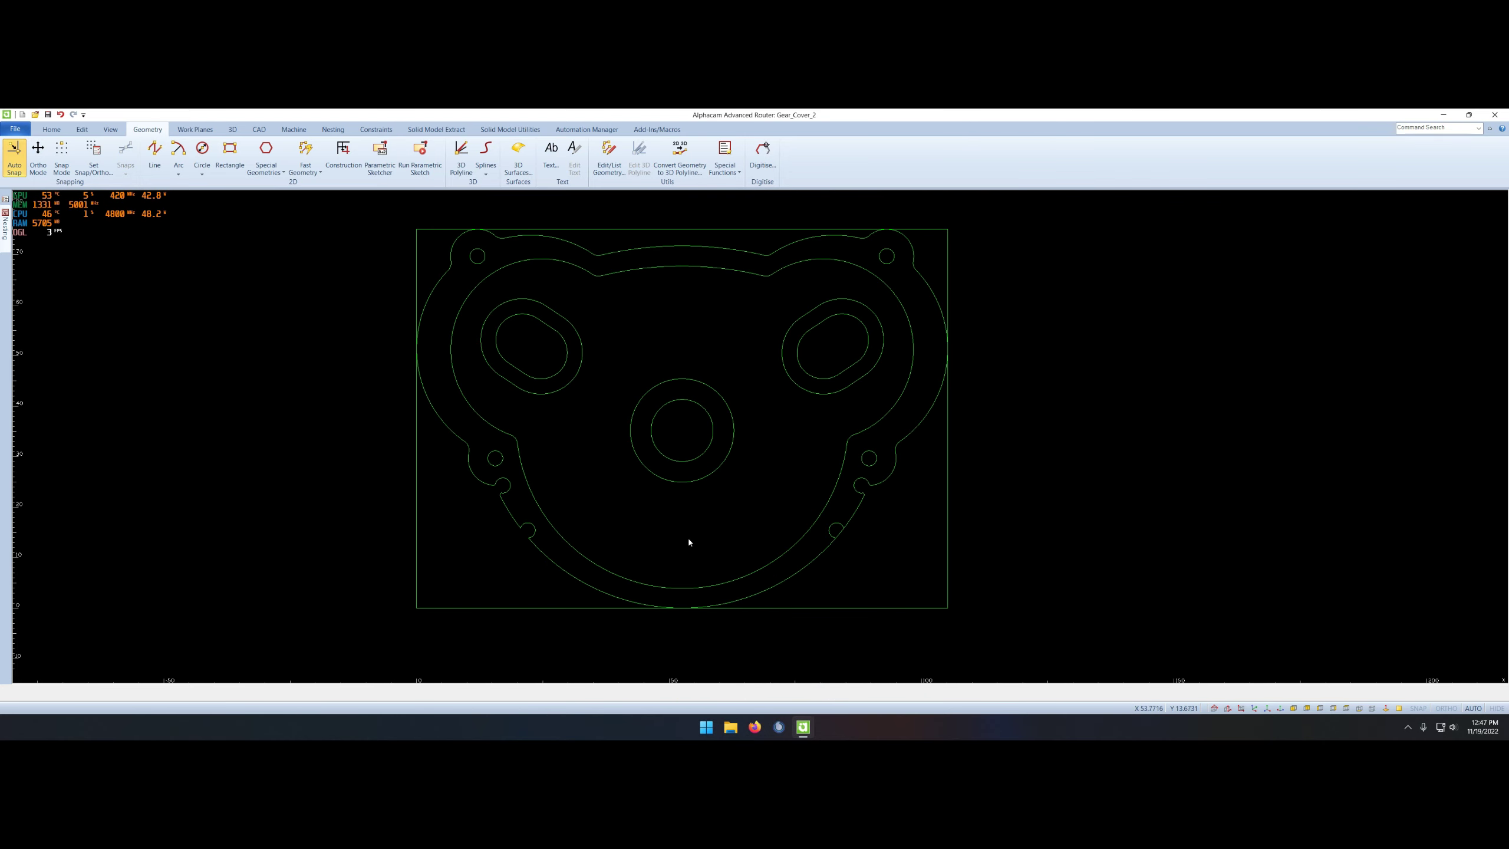
right_click(689, 538)
click(731, 529)
right_click(608, 500)
click(538, 502)
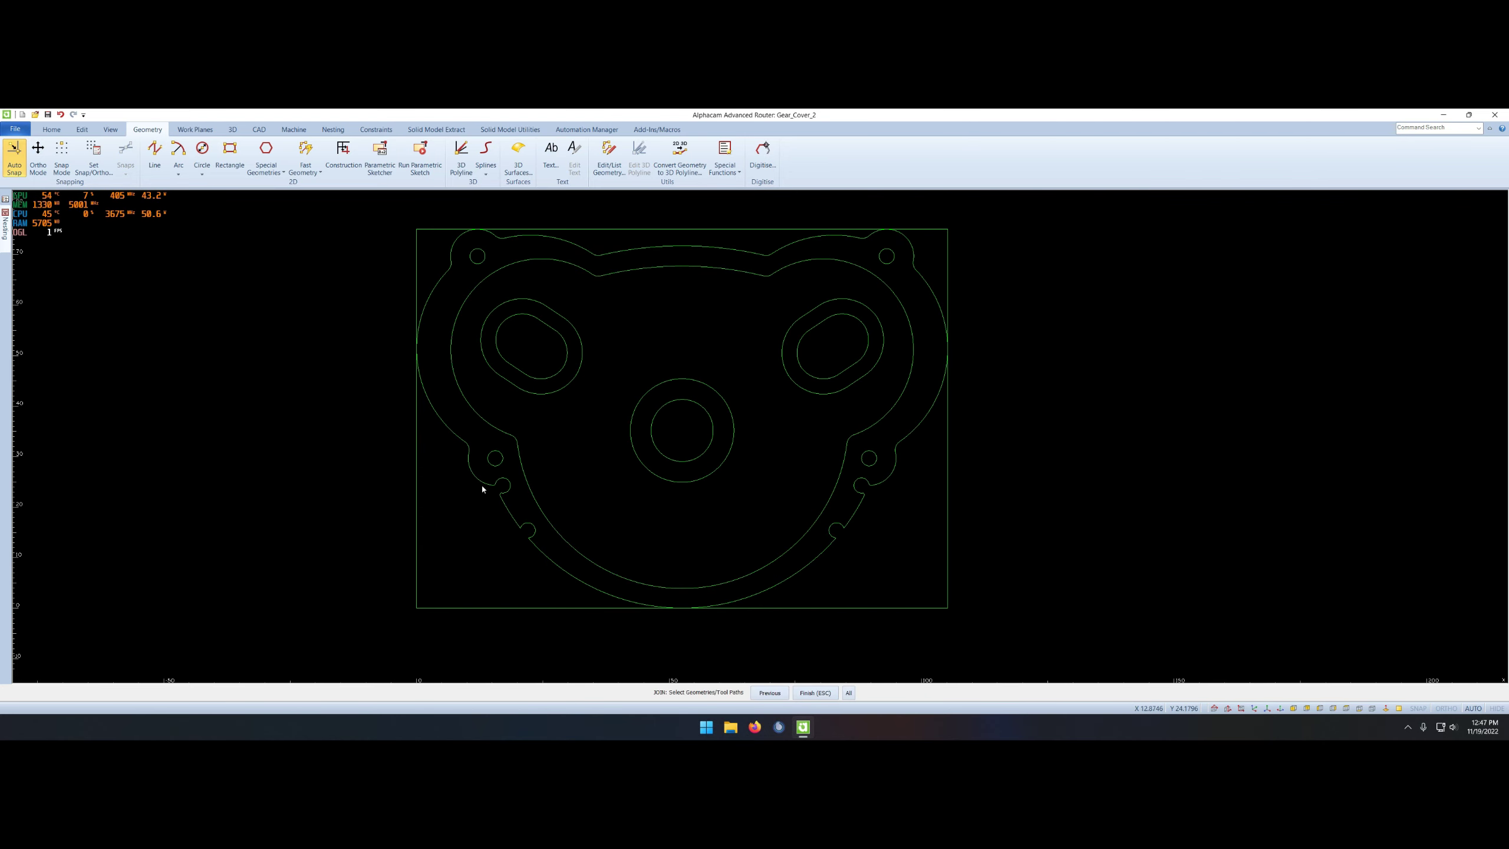
click(536, 531)
- Finish joining the contour and accept the offset settings
key(Escape)
scroll(893, 546, up, 3)
right_click(893, 546)
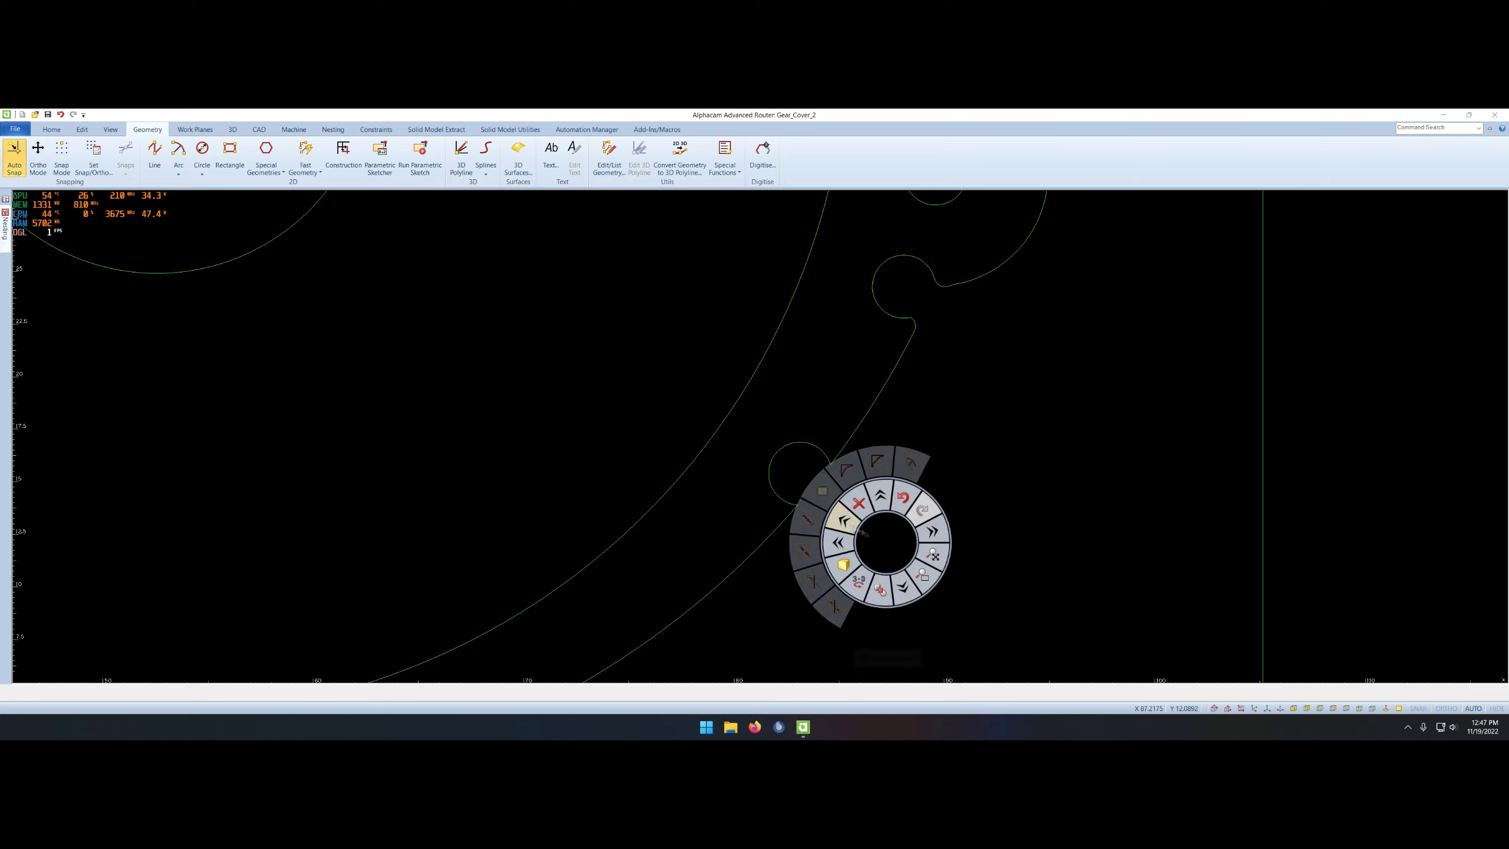
click(886, 469)
click(737, 483)
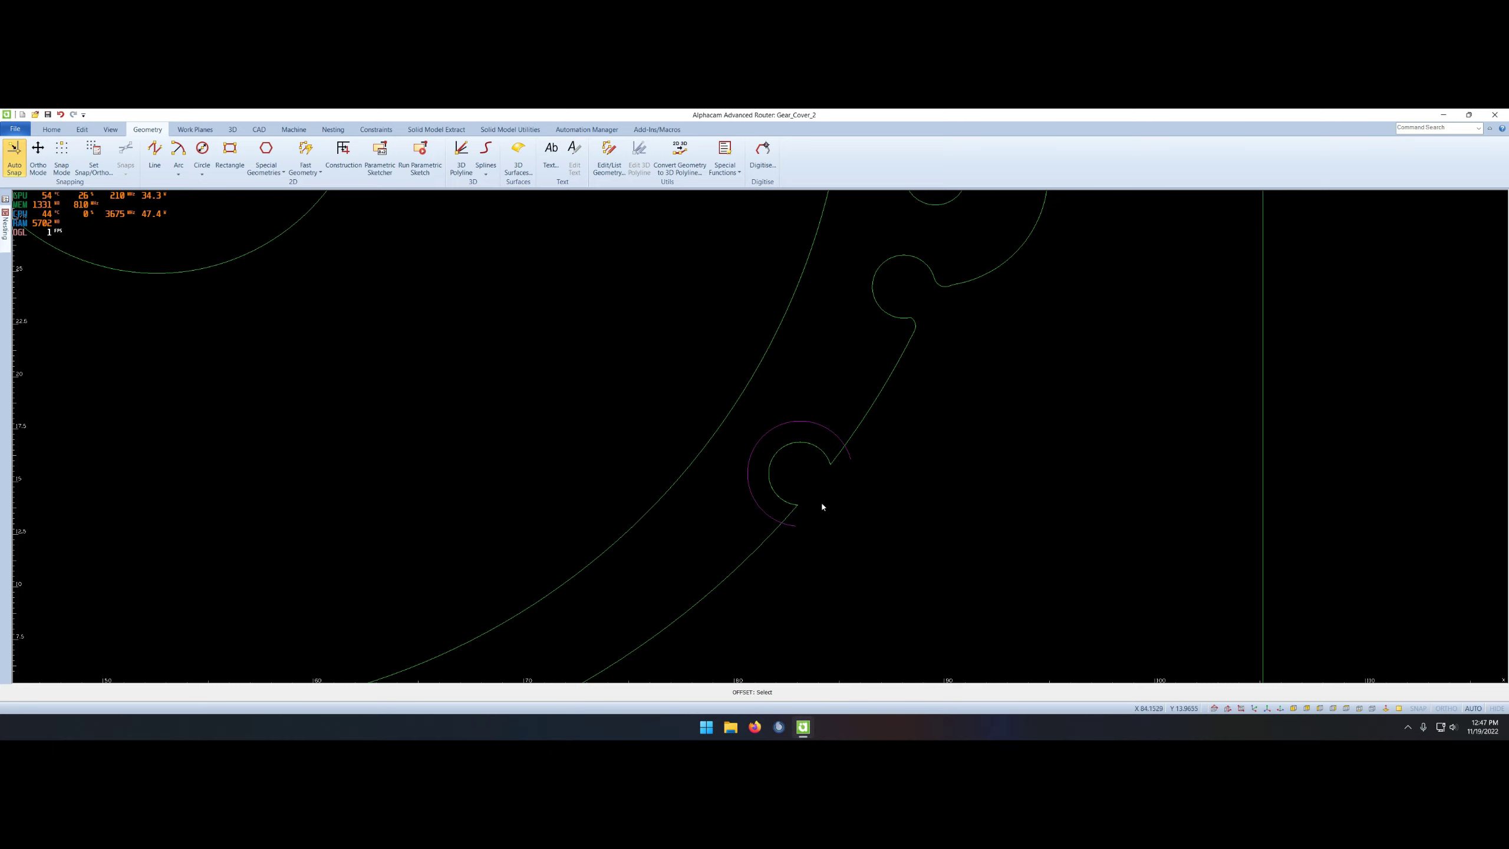
- Fillet the corners where the notches meet the outer ring using the set radius
right_click(855, 505)
click(824, 452)
key(Return)
scroll(820, 506, down, 2)
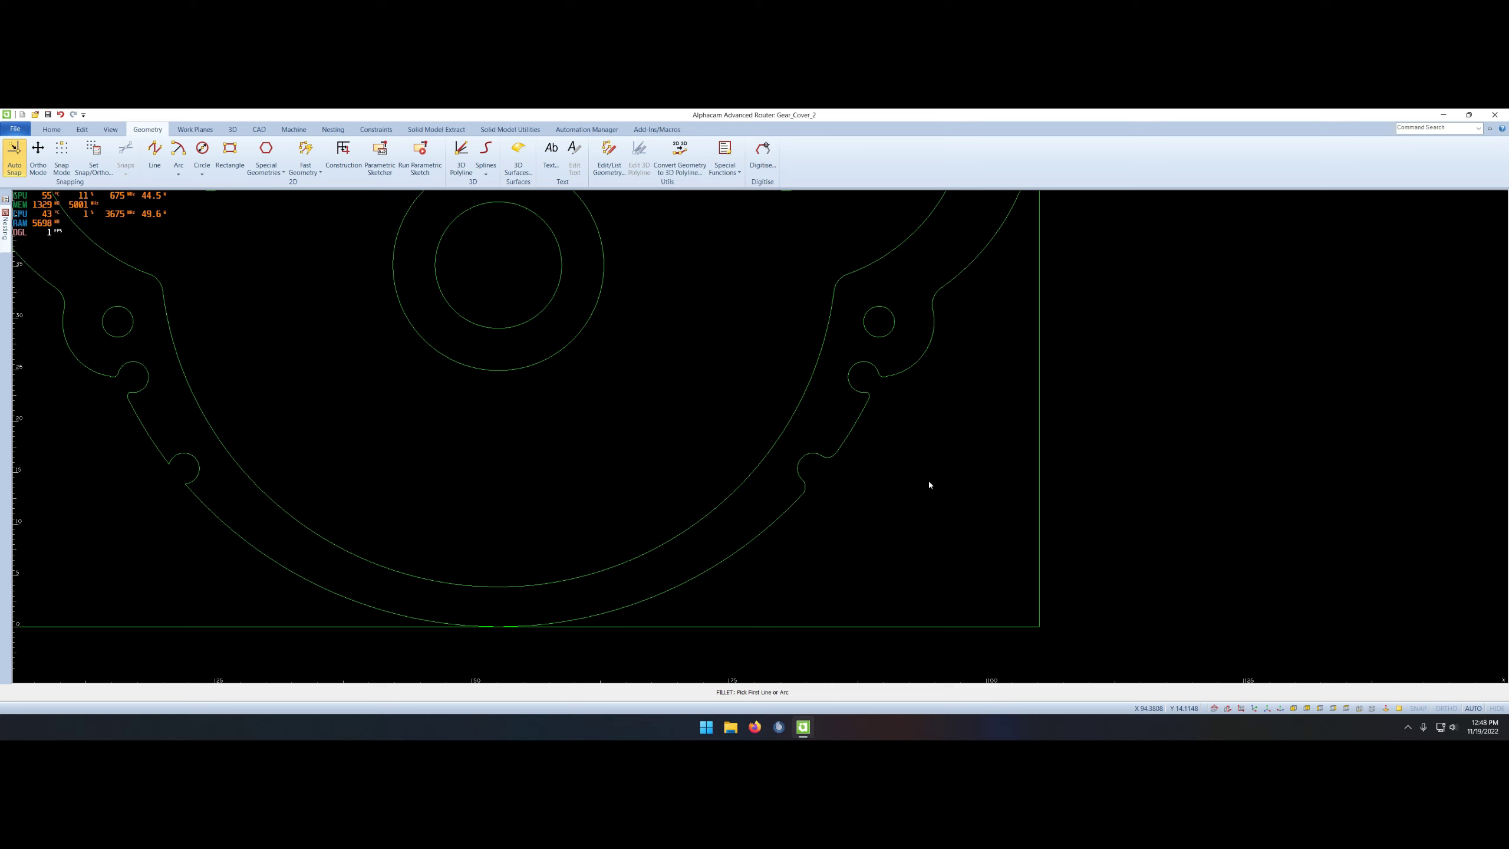
right_click(932, 498)
click(903, 443)
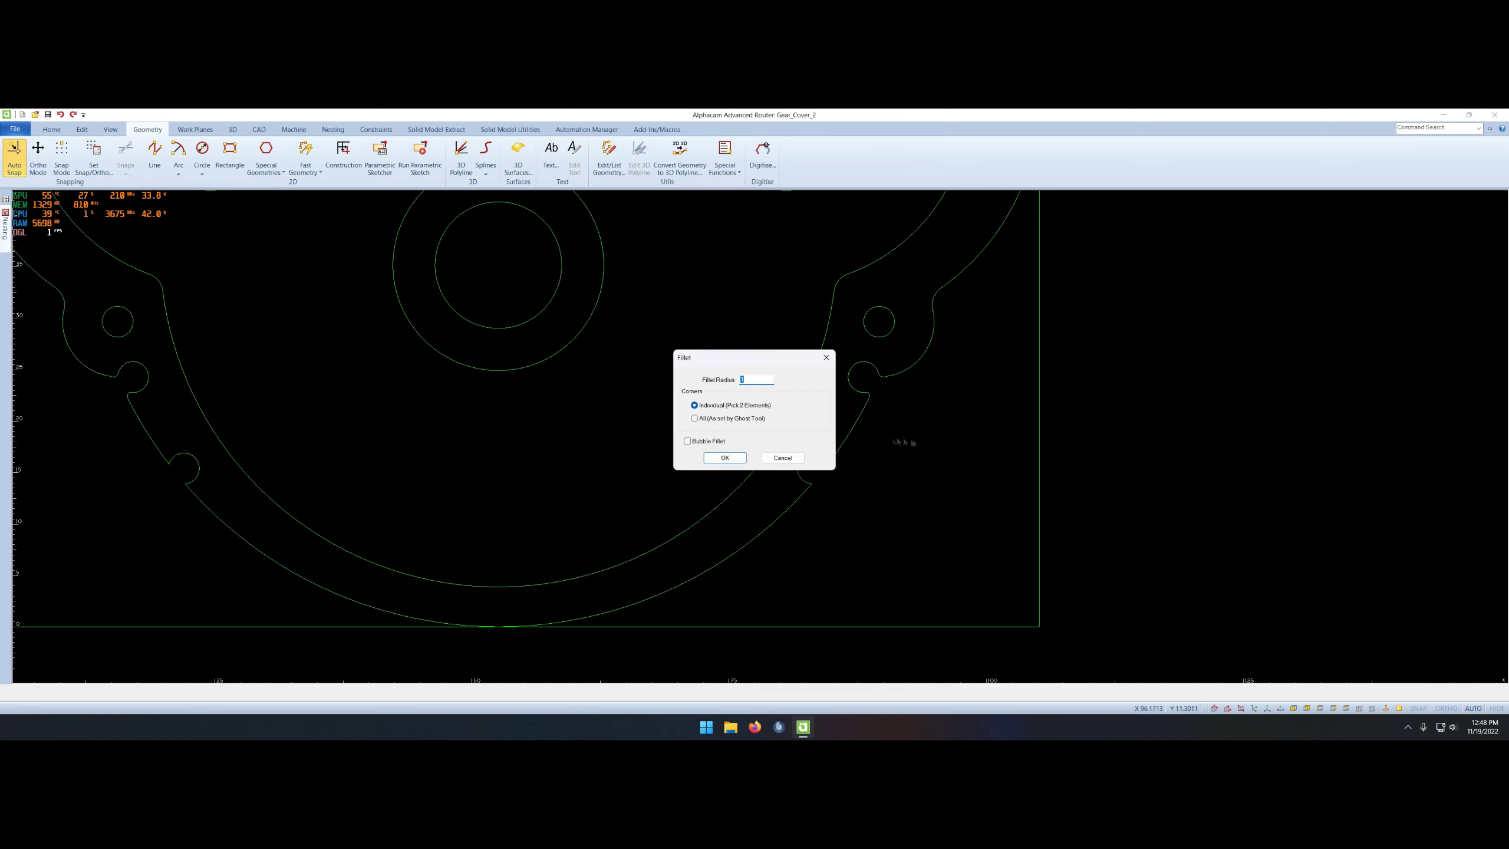
click(725, 456)
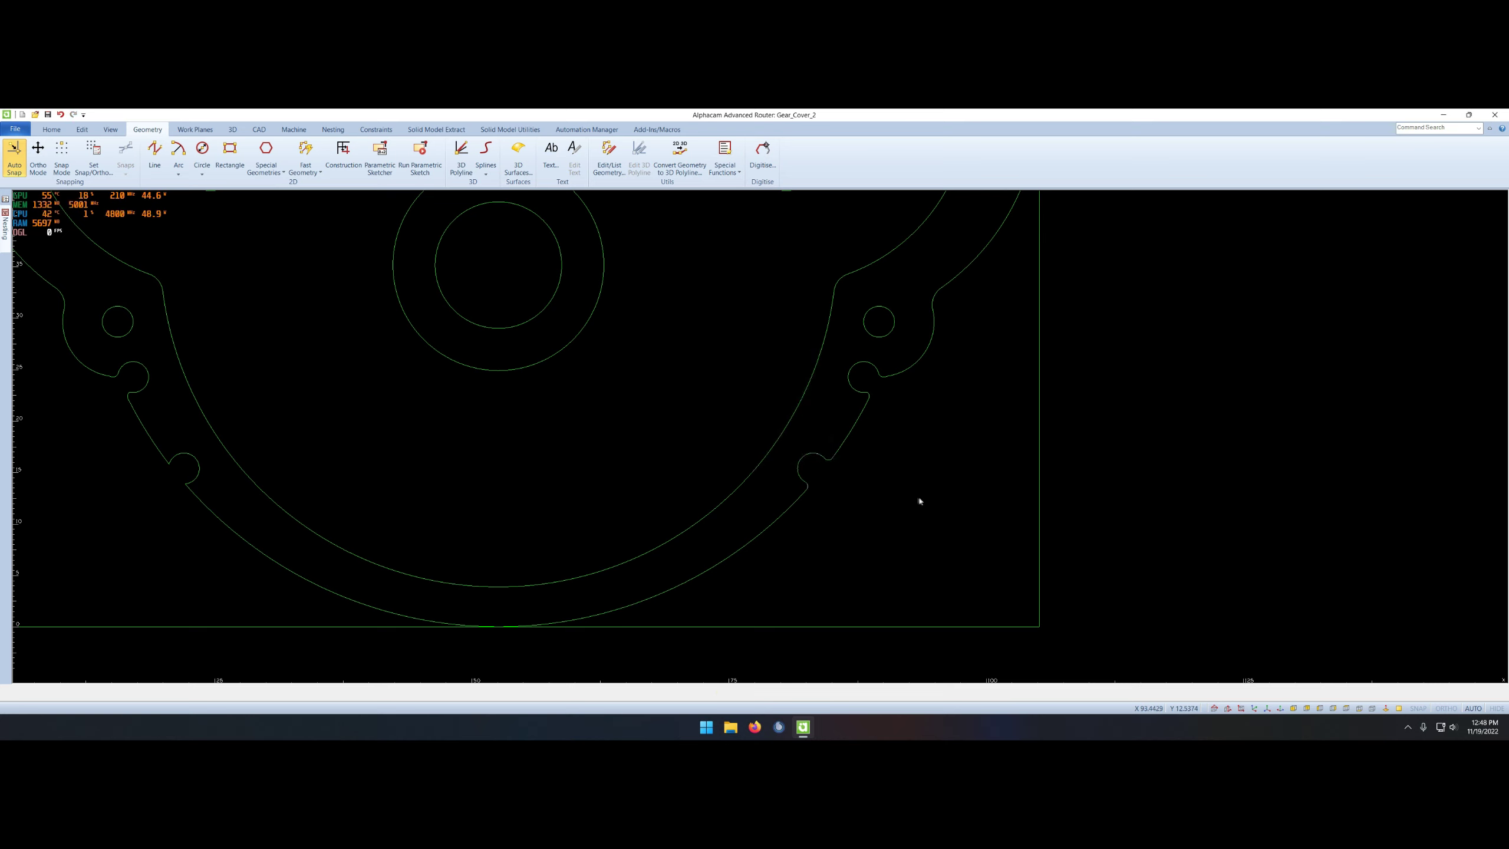
right_click(874, 523)
click(840, 451)
click(736, 458)
- Export the whole gear cover outline to Inventor by window-selecting it
scroll(953, 461, up, 3)
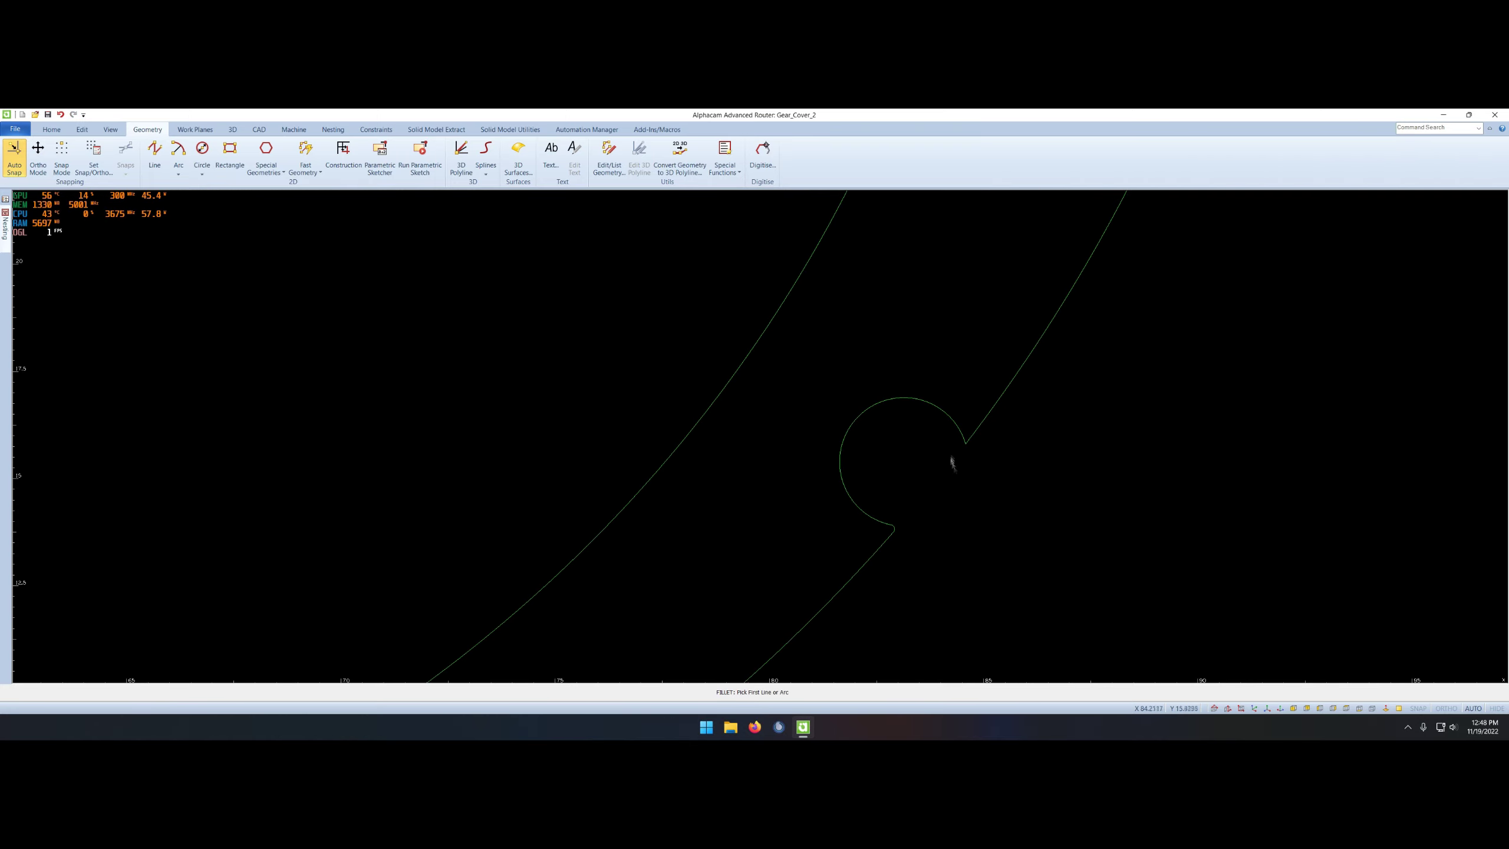
scroll(575, 474, down, 4)
scroll(565, 446, up, 3)
scroll(505, 495, down, 3)
scroll(734, 499, down, 1)
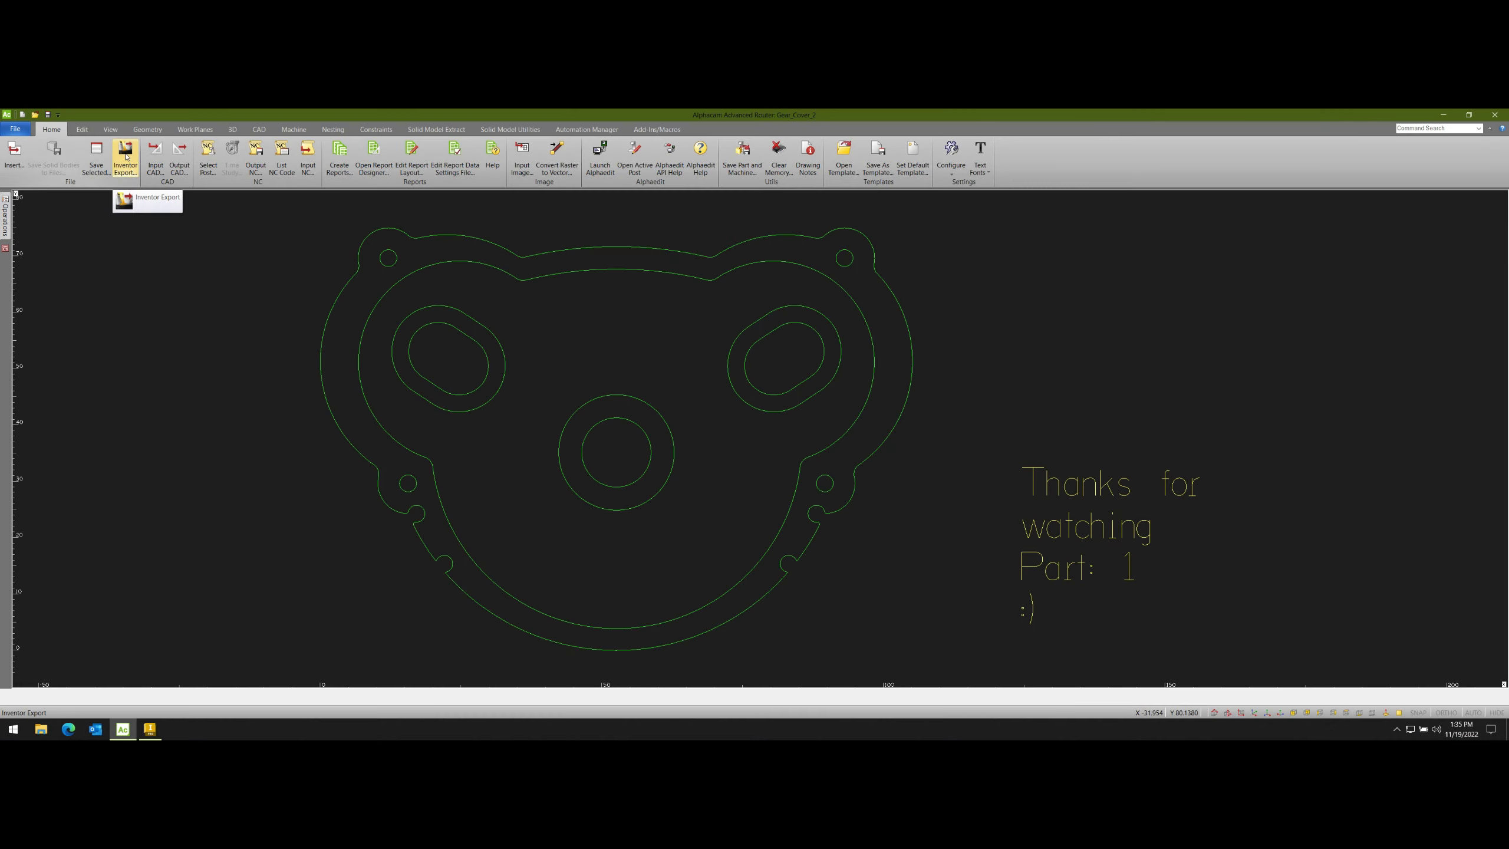
click(127, 155)
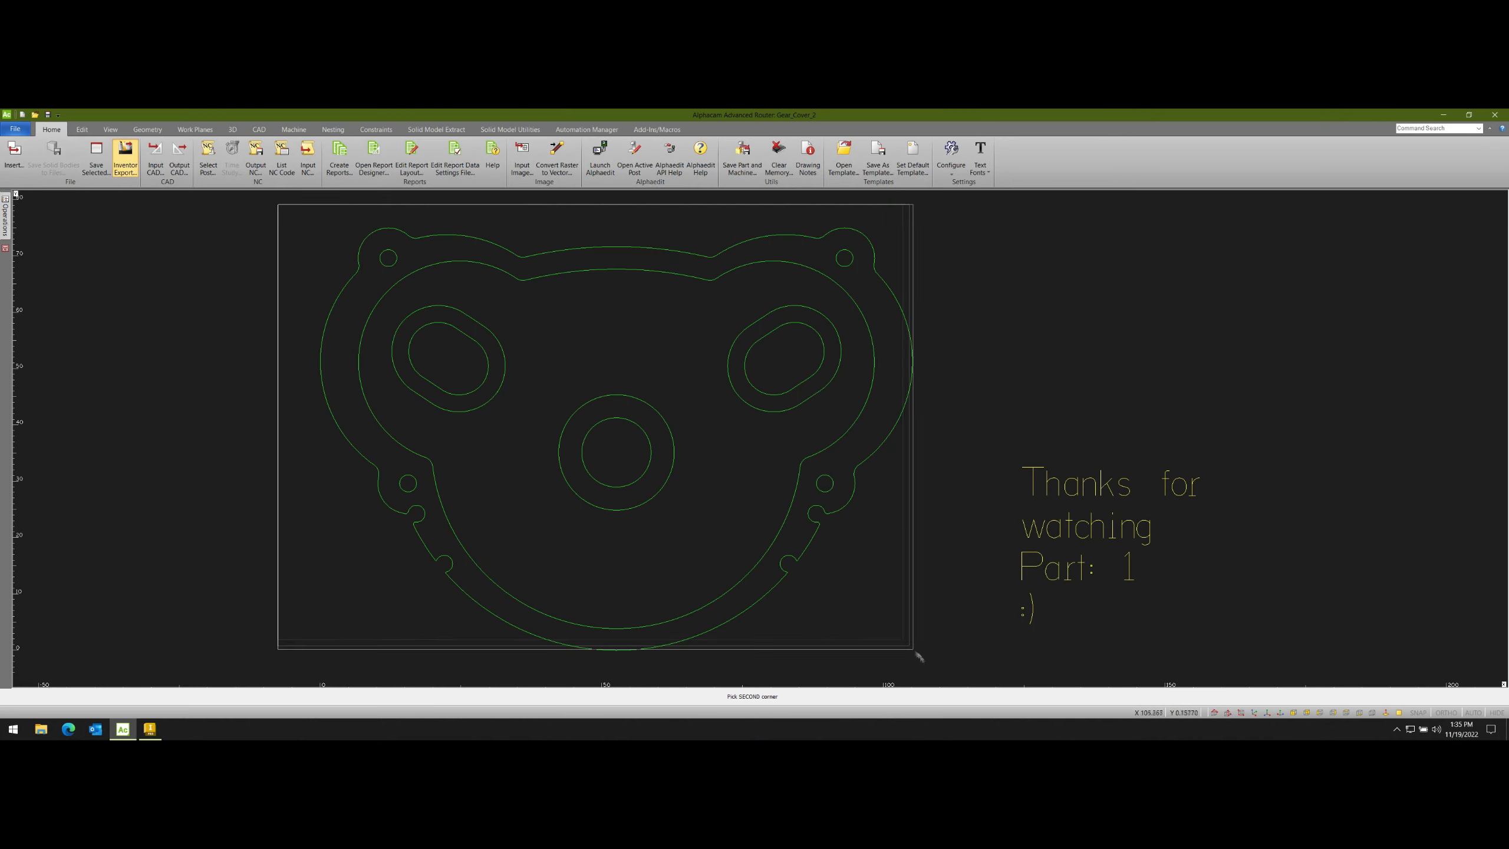
drag(279, 202, 916, 650)
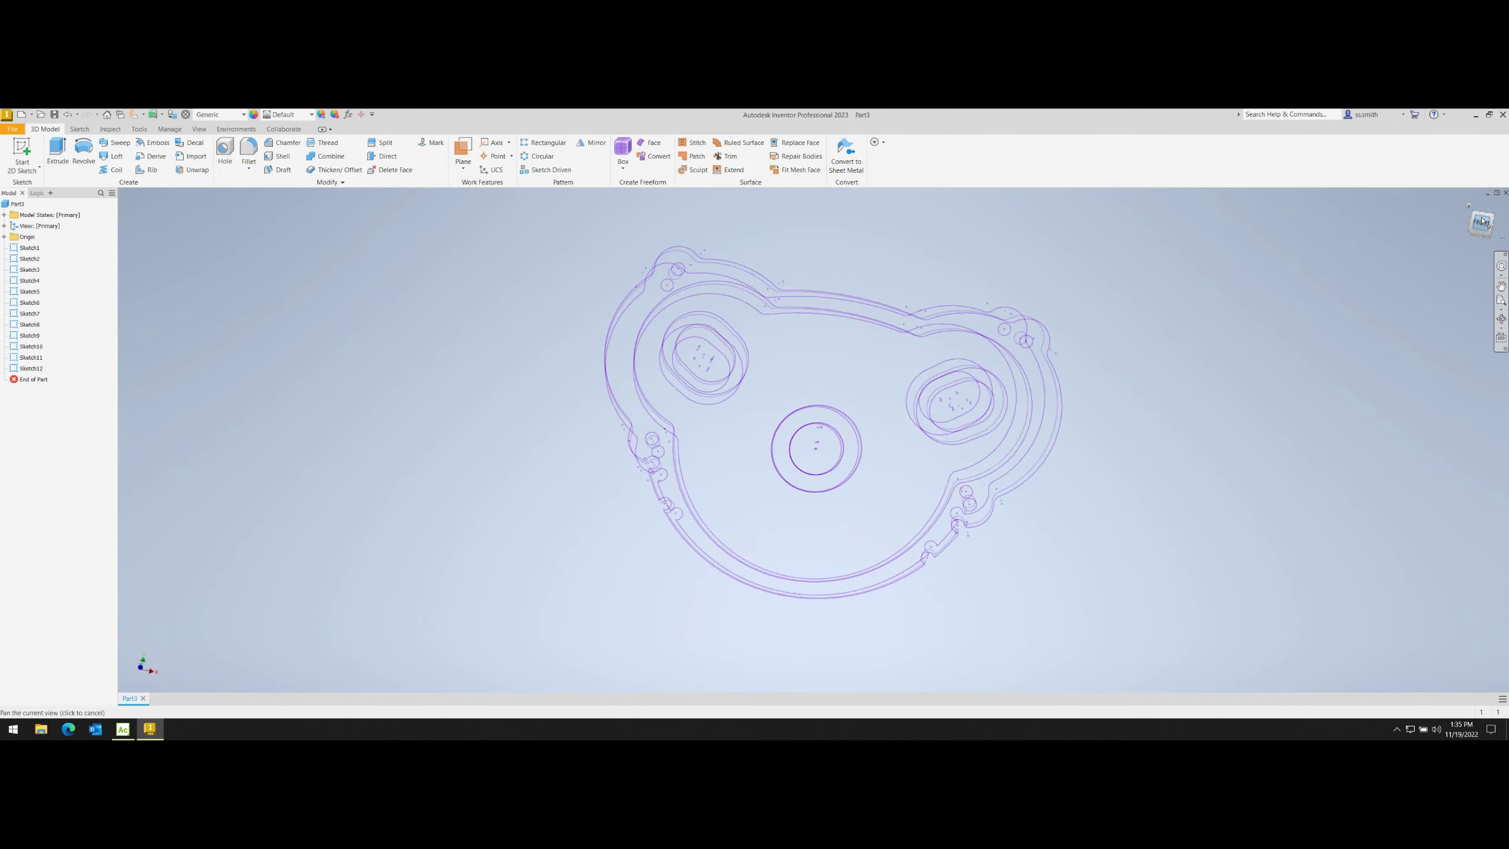
- From the Front view, preview a 10 mm extrusion of the imported gear cover profile
scroll(944, 339, up, 3)
scroll(944, 339, up, 3)
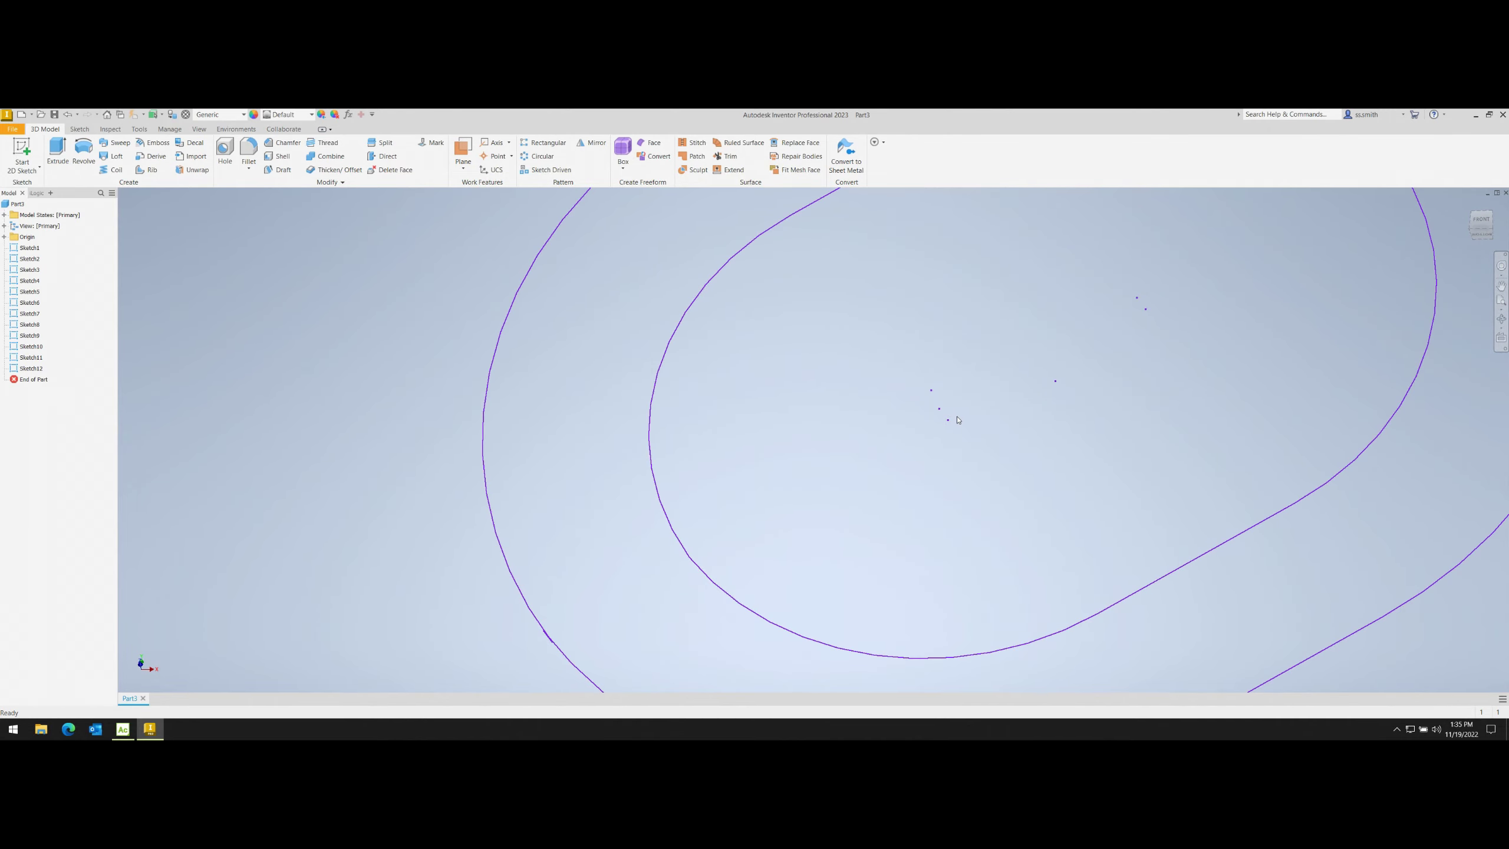
scroll(953, 419, down, 6)
scroll(954, 419, down, 2)
click(1482, 219)
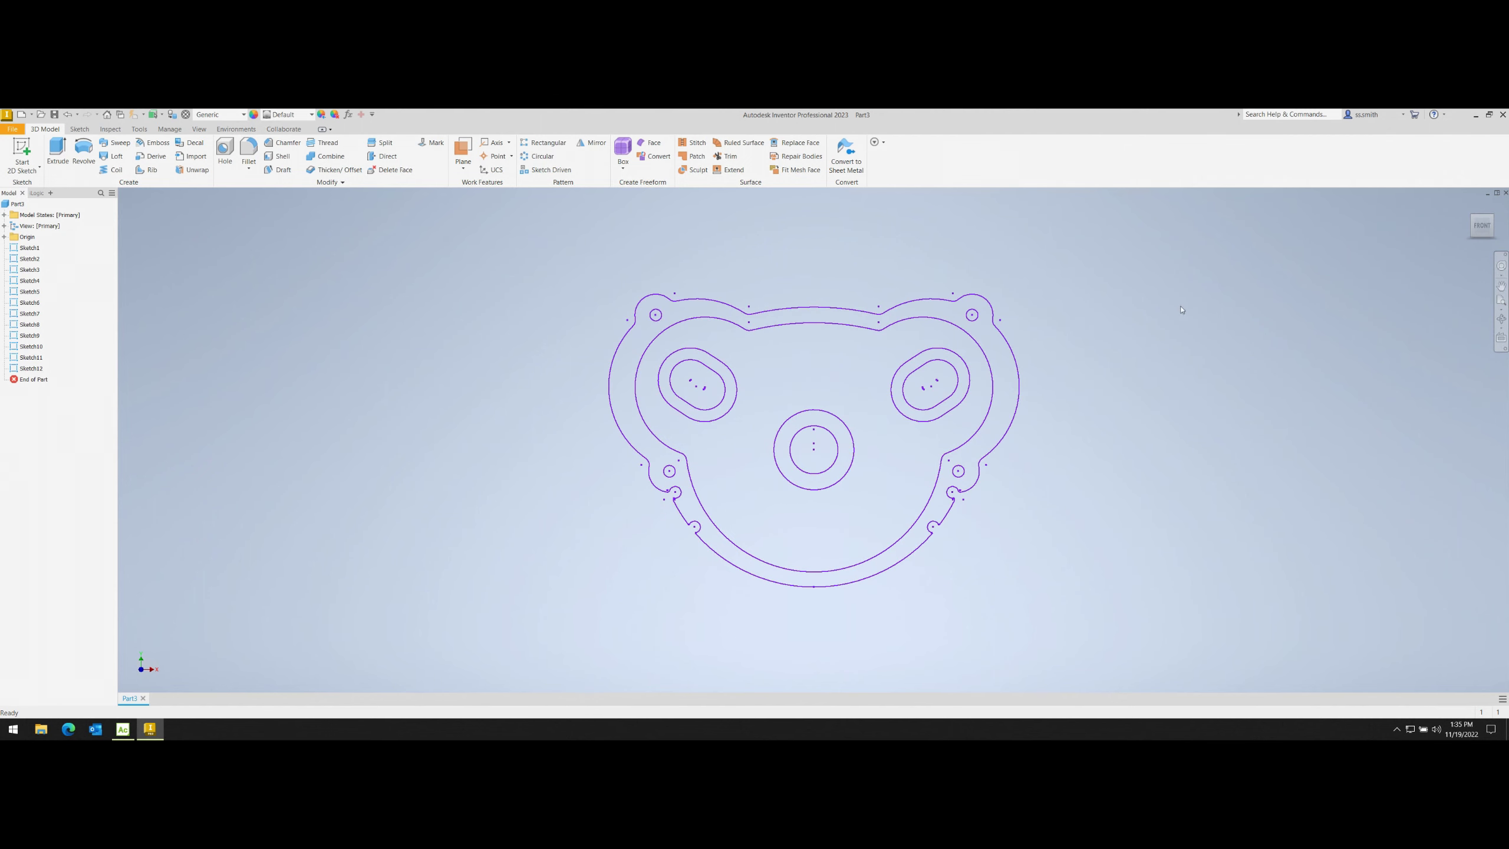
key(e)
click(725, 442)
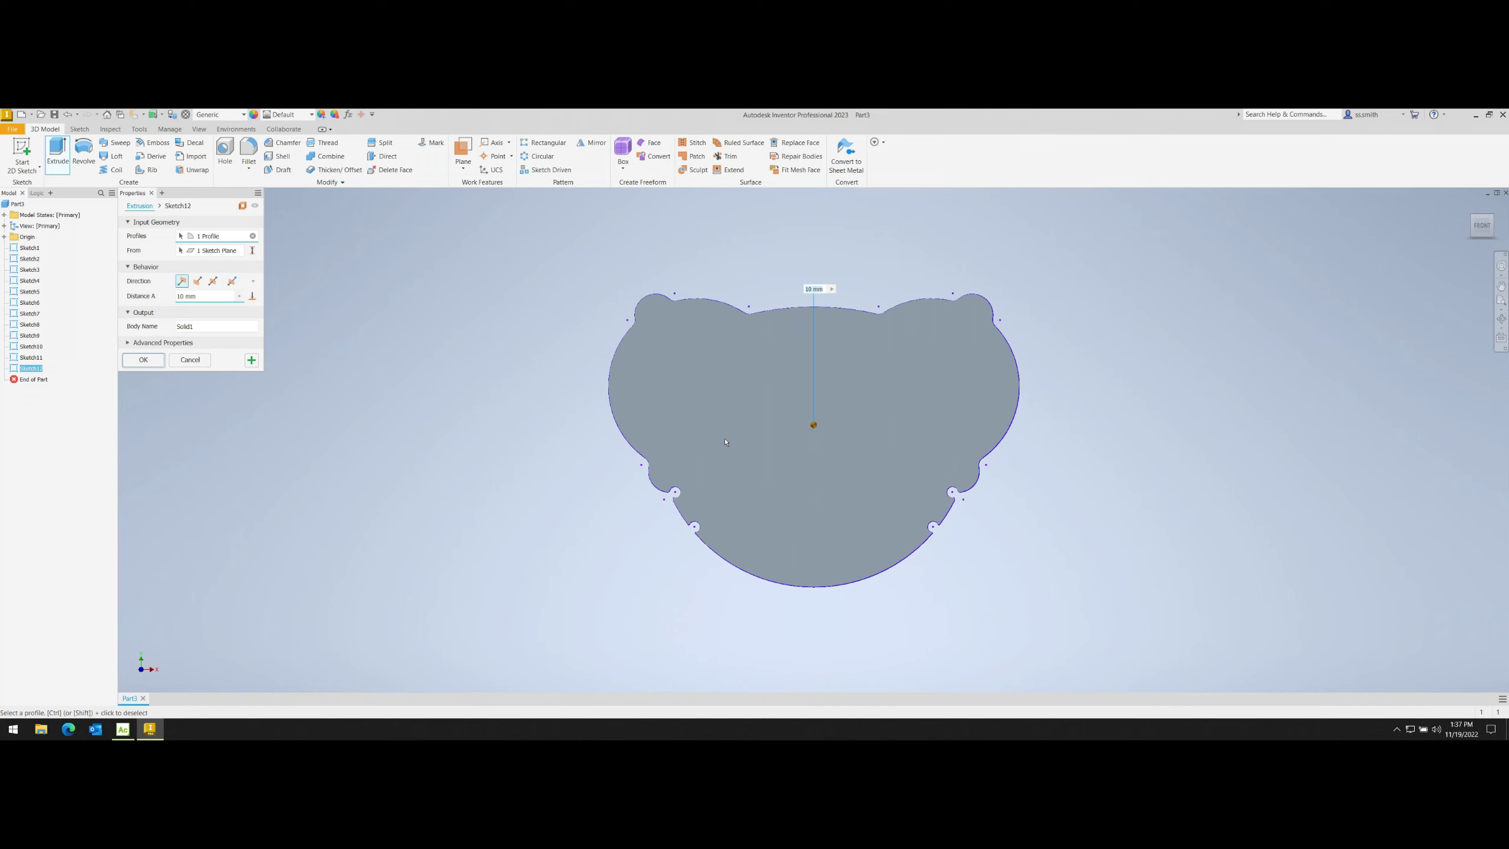
- Create the 10 mm plate extrusion, undo it, and re-extrude from the front view
key(Return)
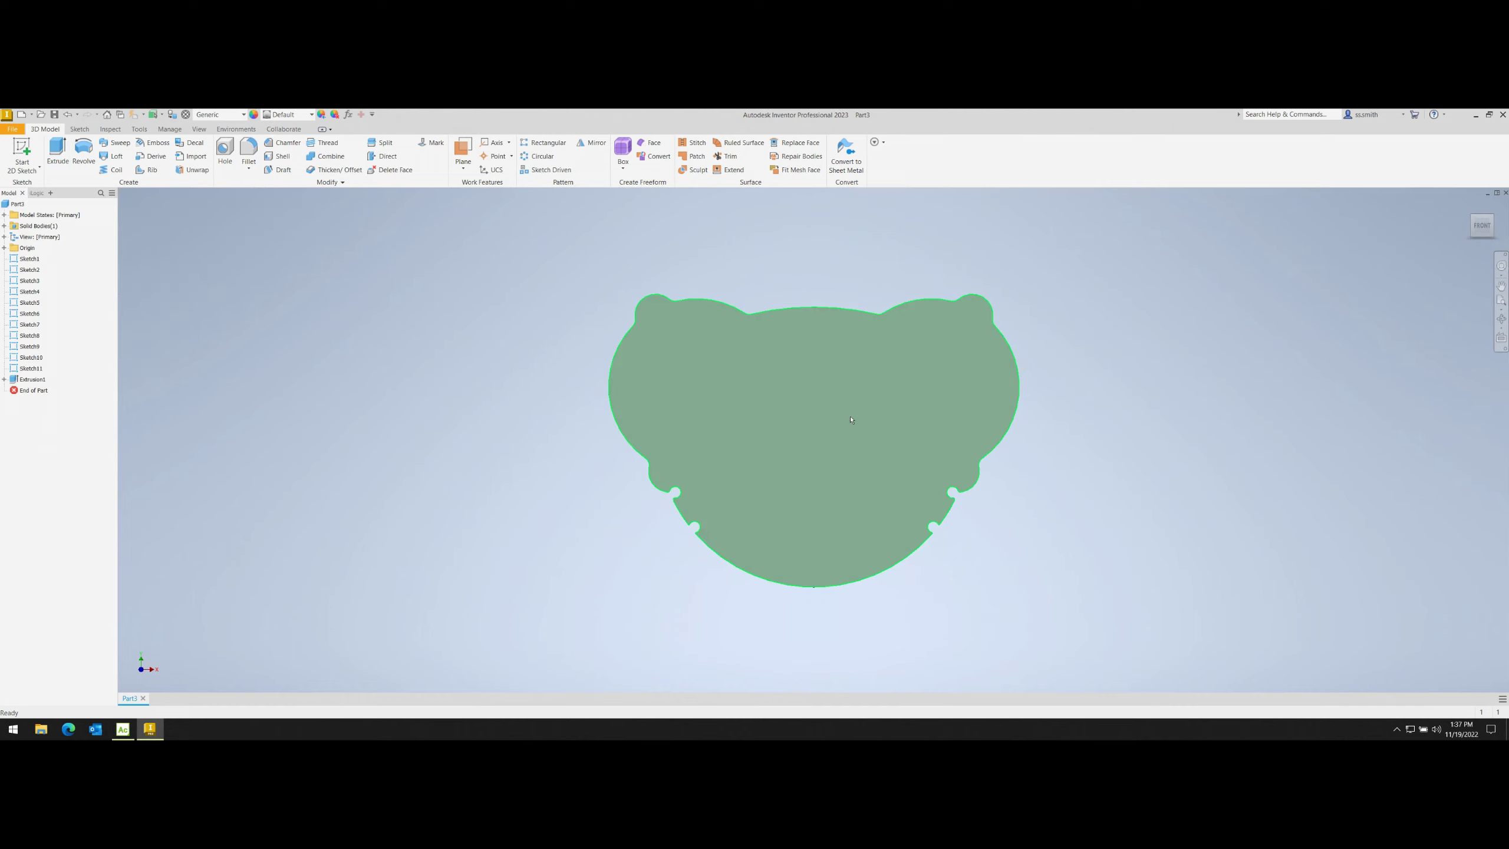
shift+middle_drag(850, 420, 1096, 374)
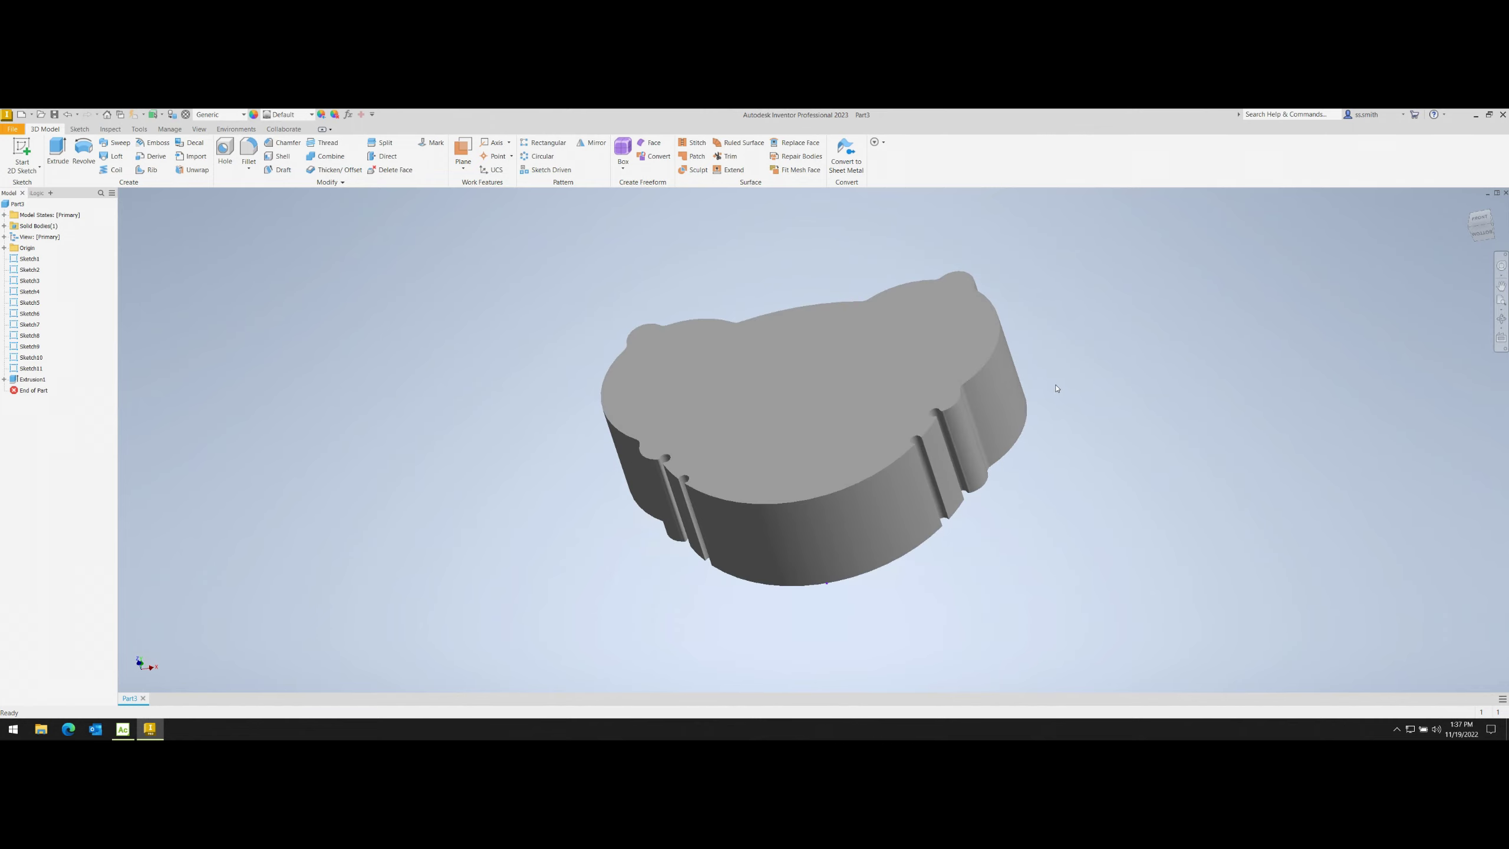
key(ctrl+z)
key(F5)
key(e)
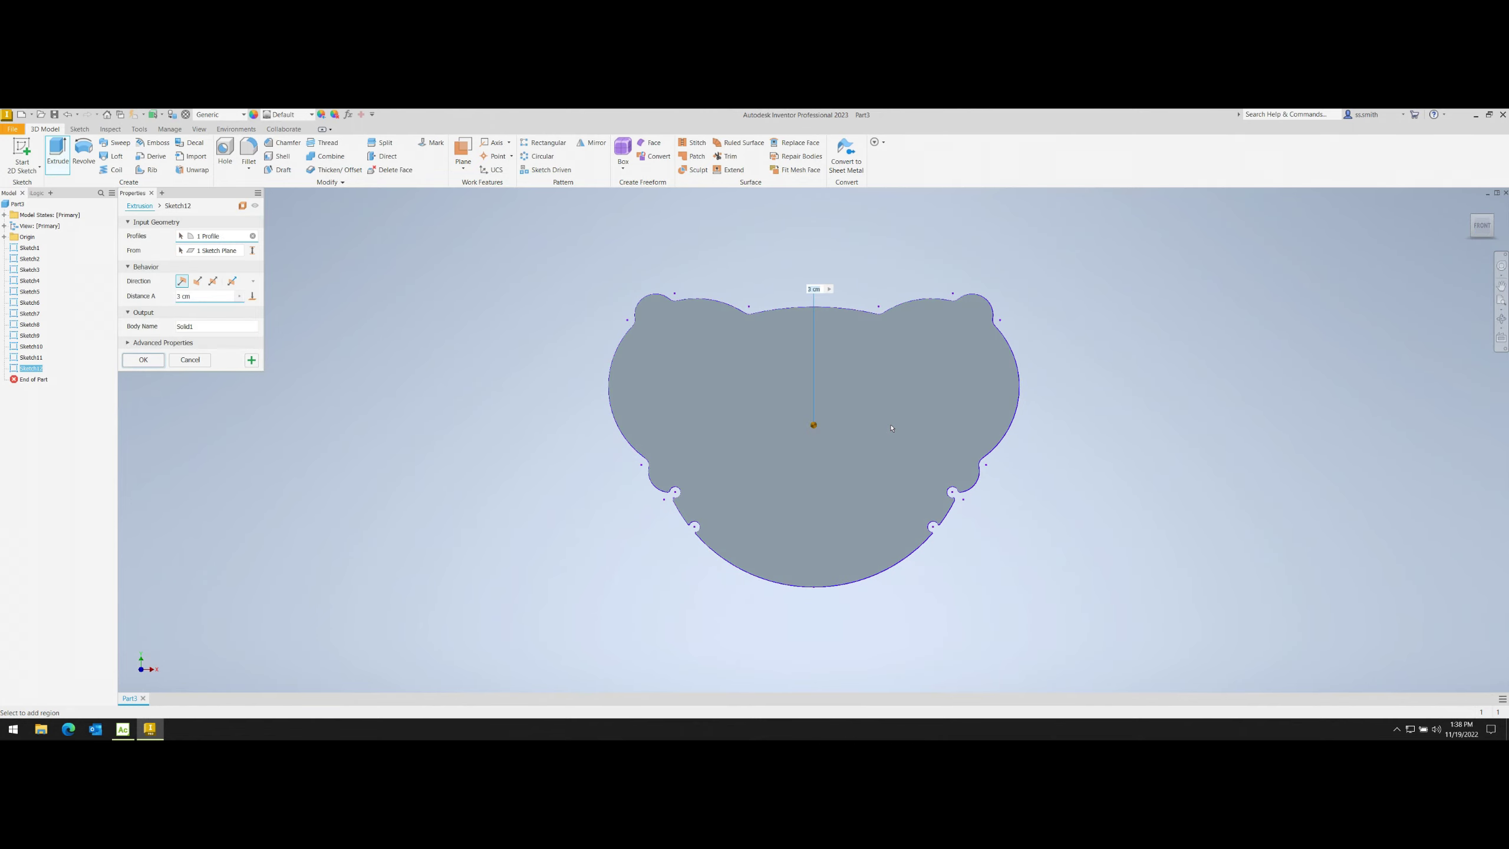
text(3)
key(Return)
- Orbit to a tilted top view and begin extruding the top-face sketch
shift+middle_drag(891, 428, 879, 357)
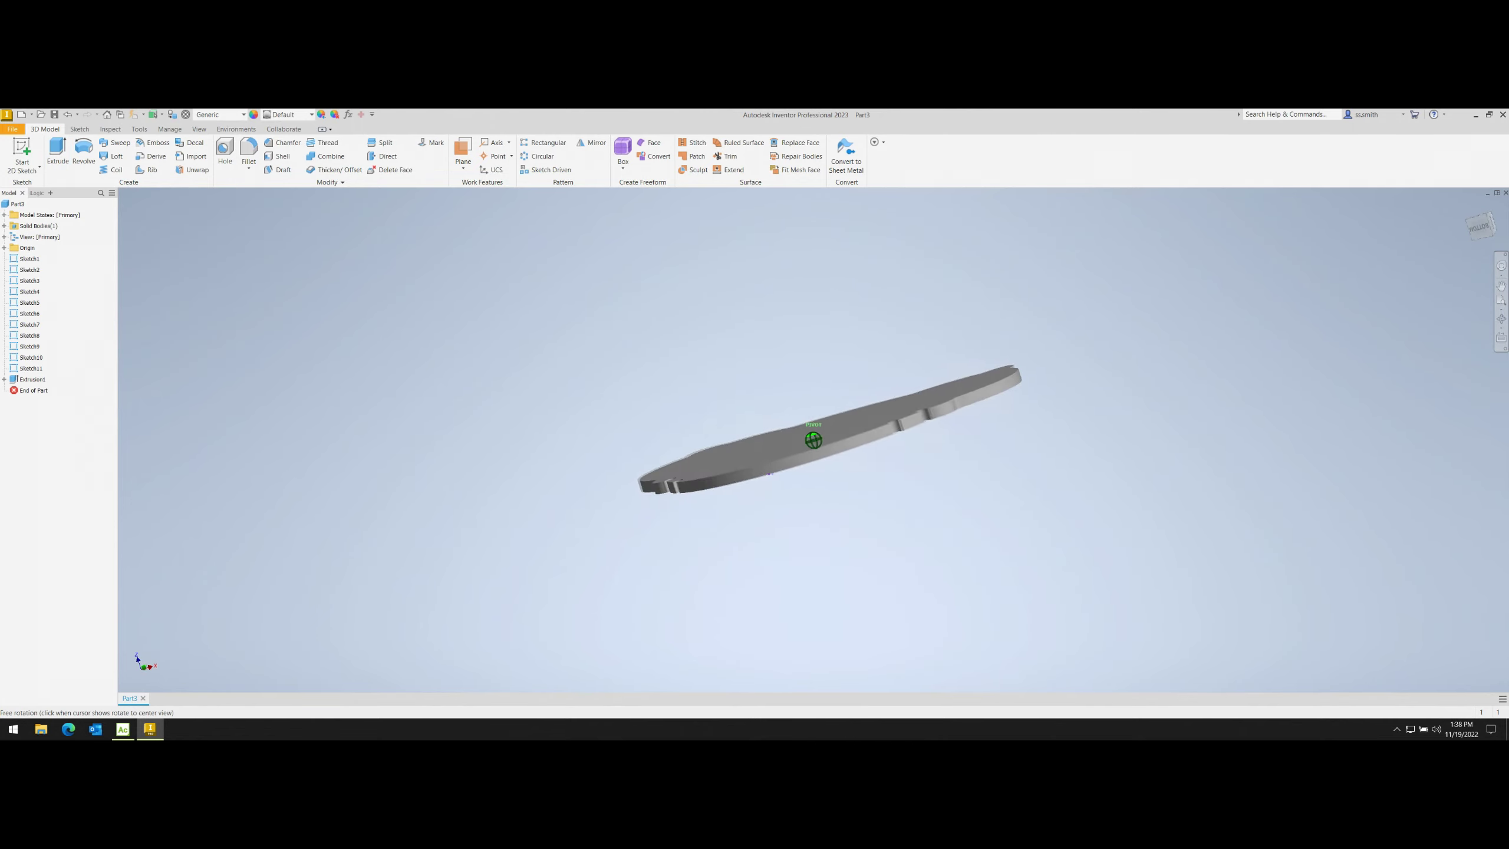
shift+middle_drag(814, 440, 815, 442)
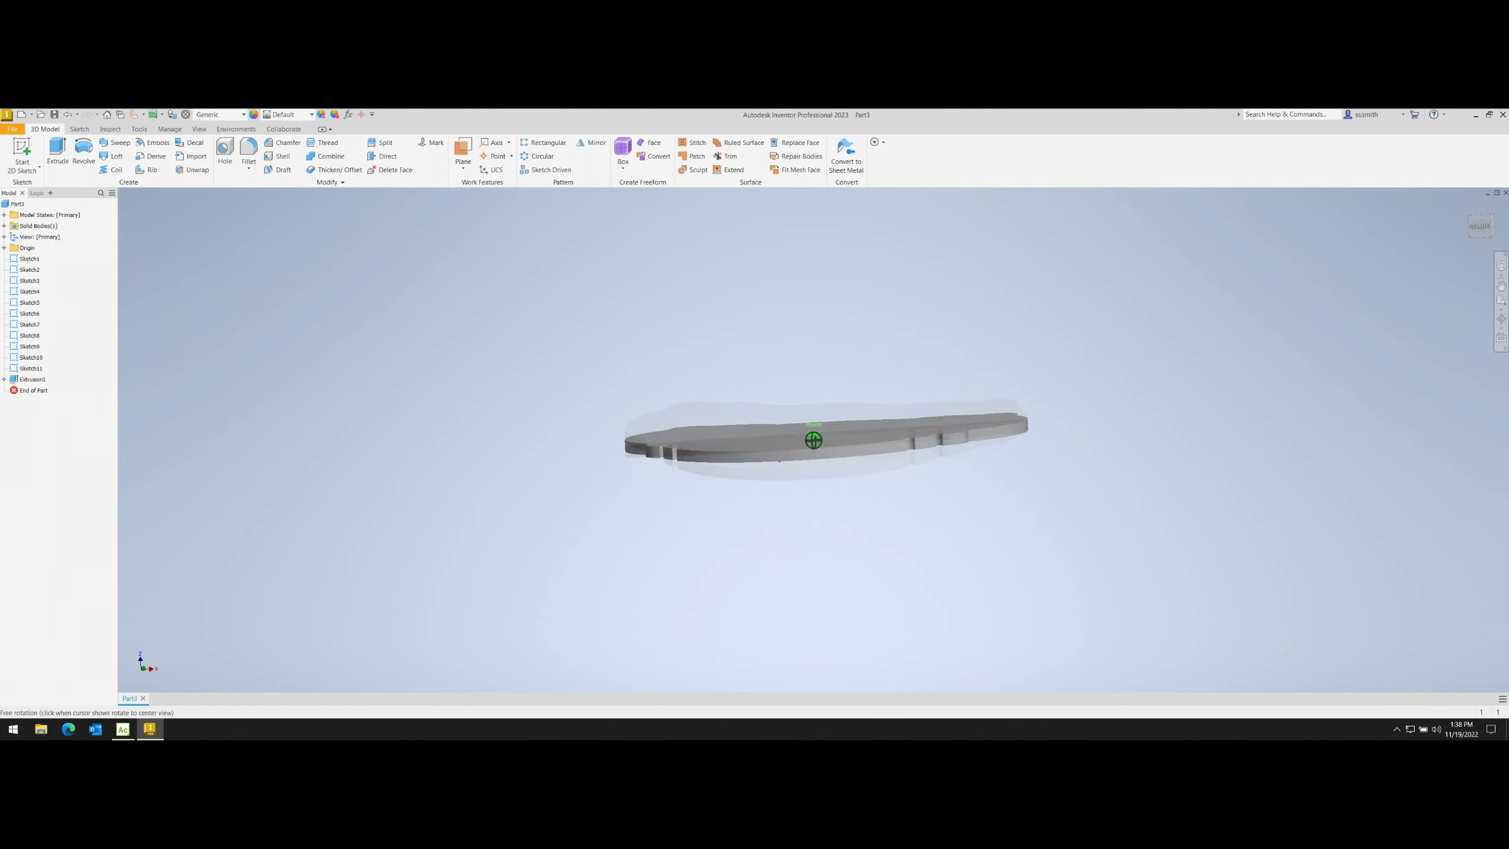
key(e)
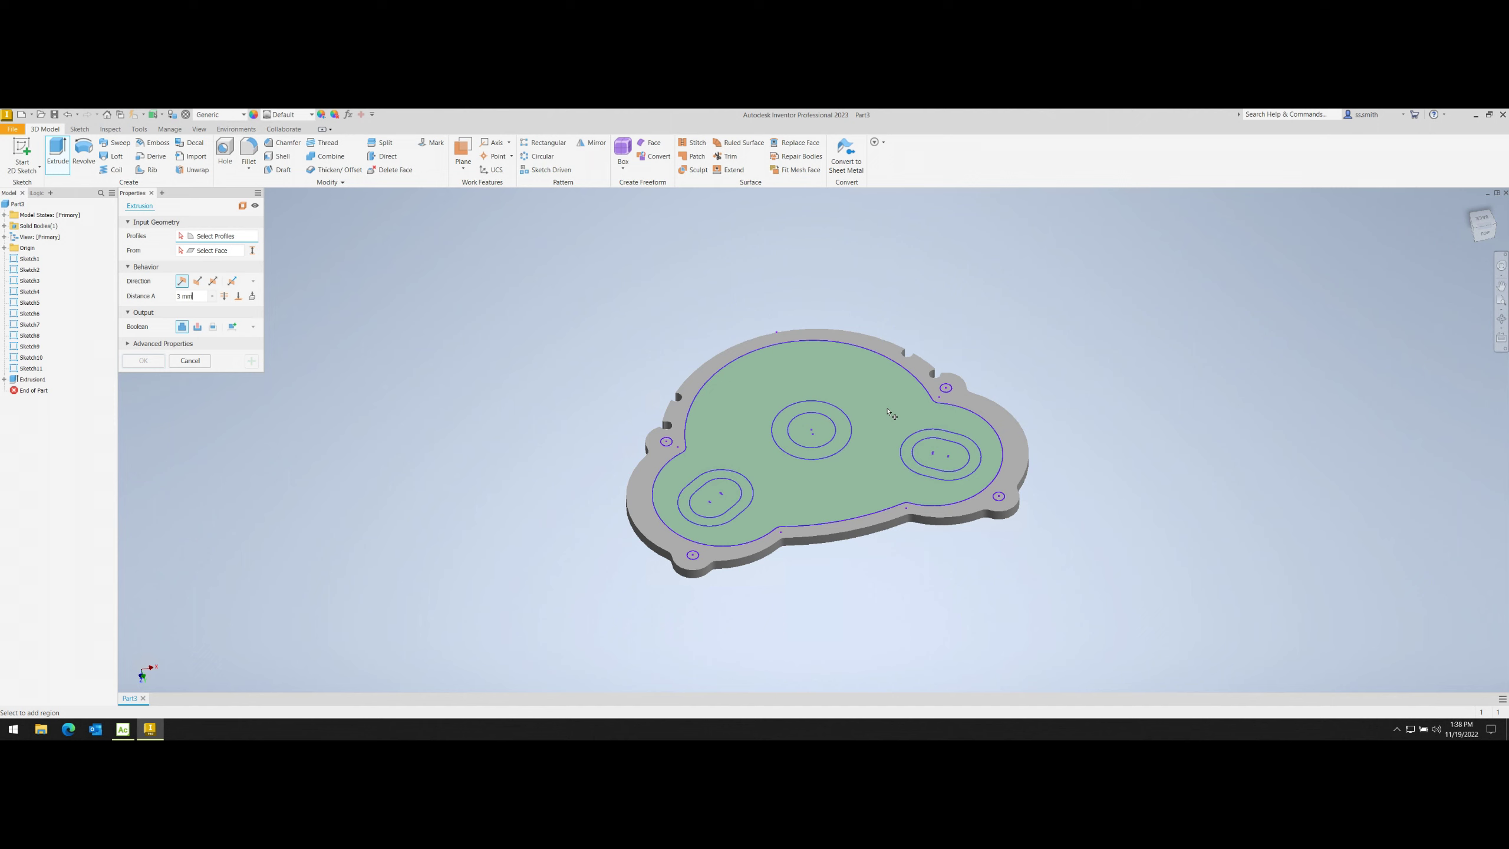
- Extrude the inner outline upward as a joined raised body about 10 mm high
click(888, 410)
click(198, 281)
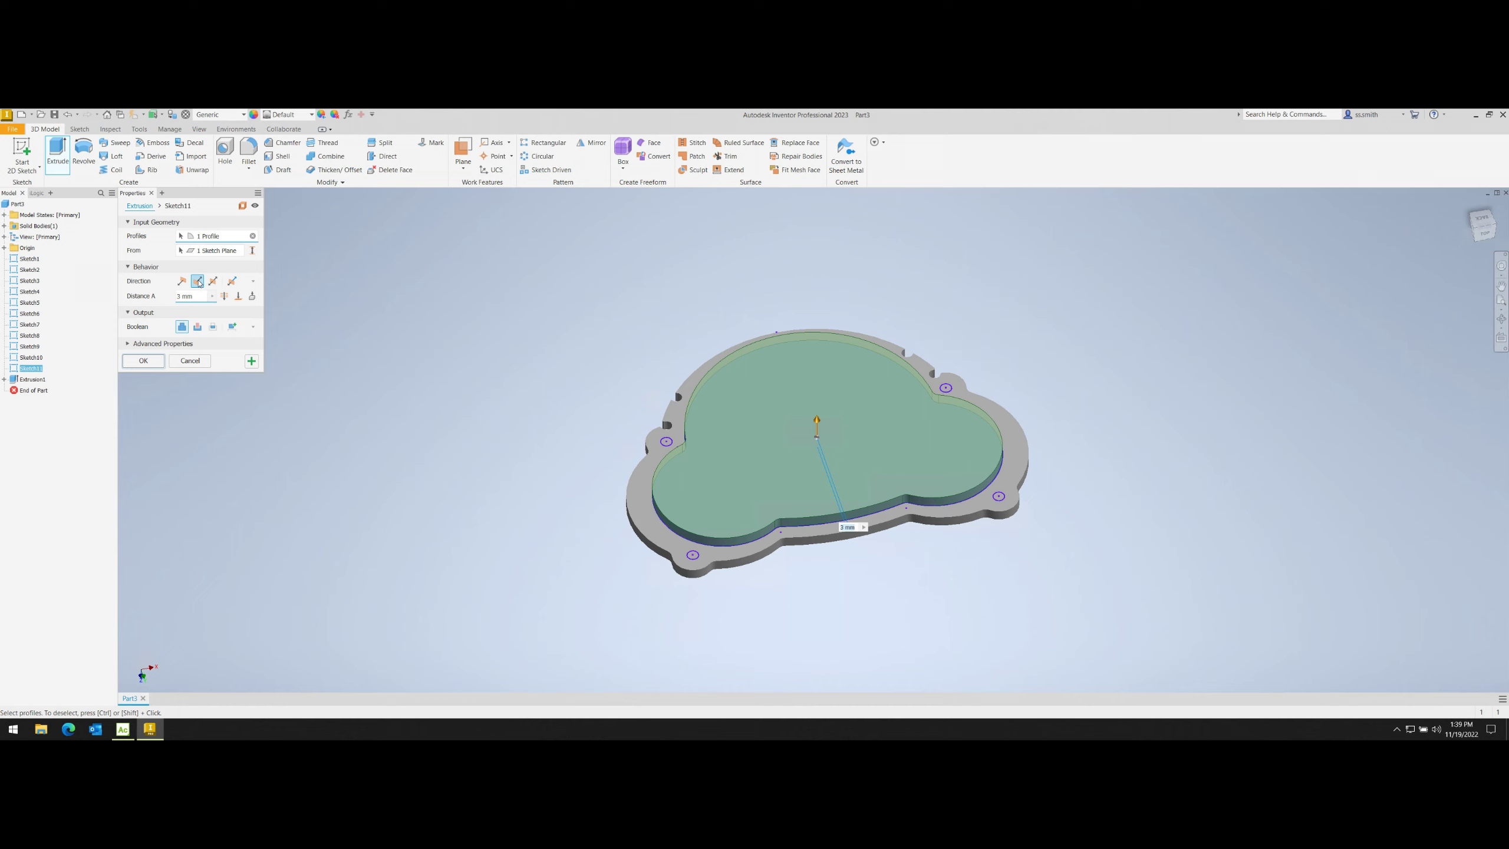
text(10)
click(200, 283)
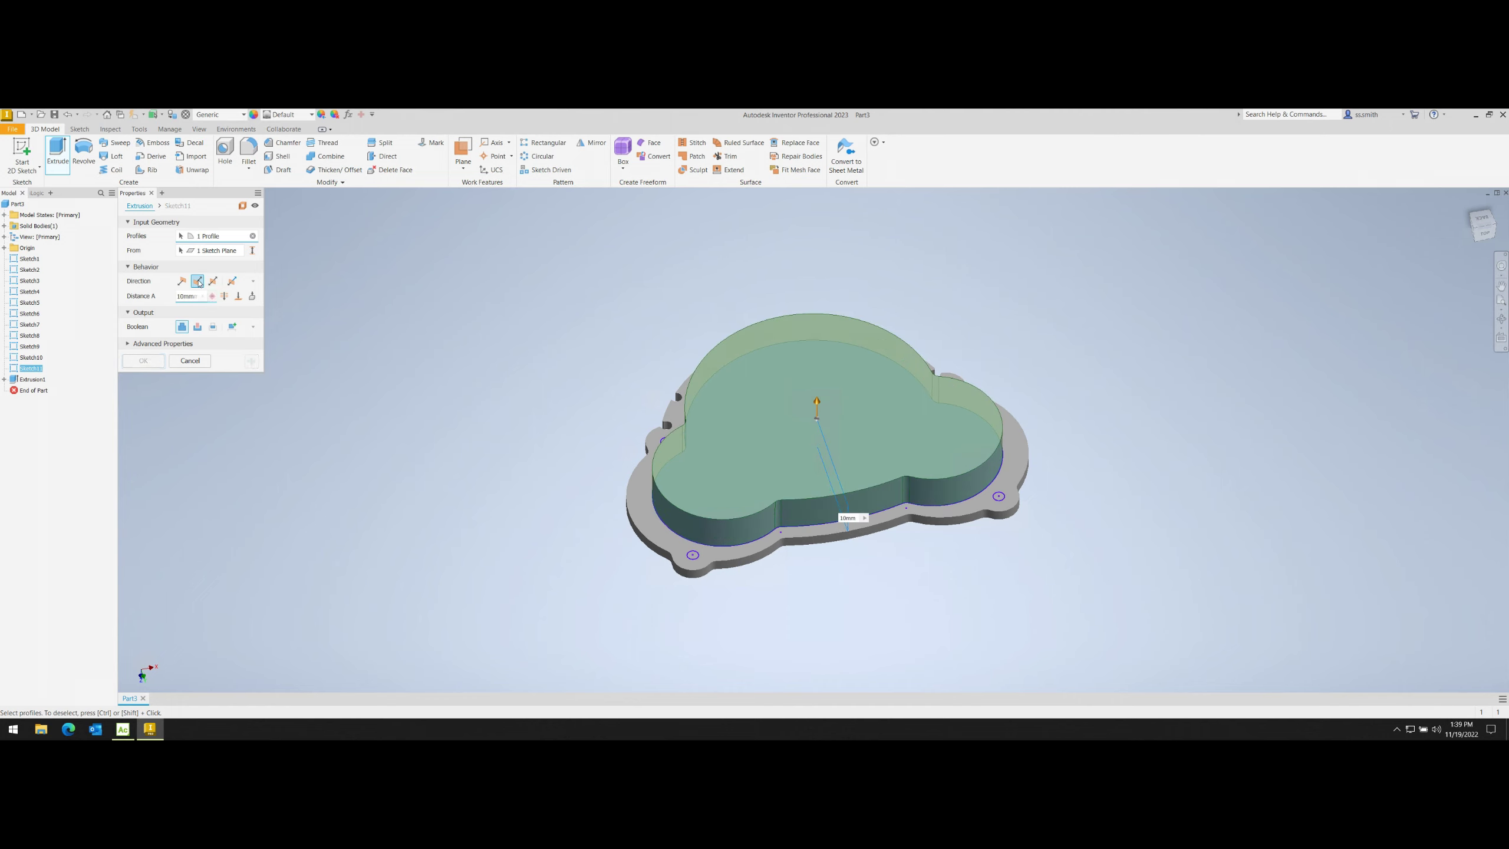
key(Return)
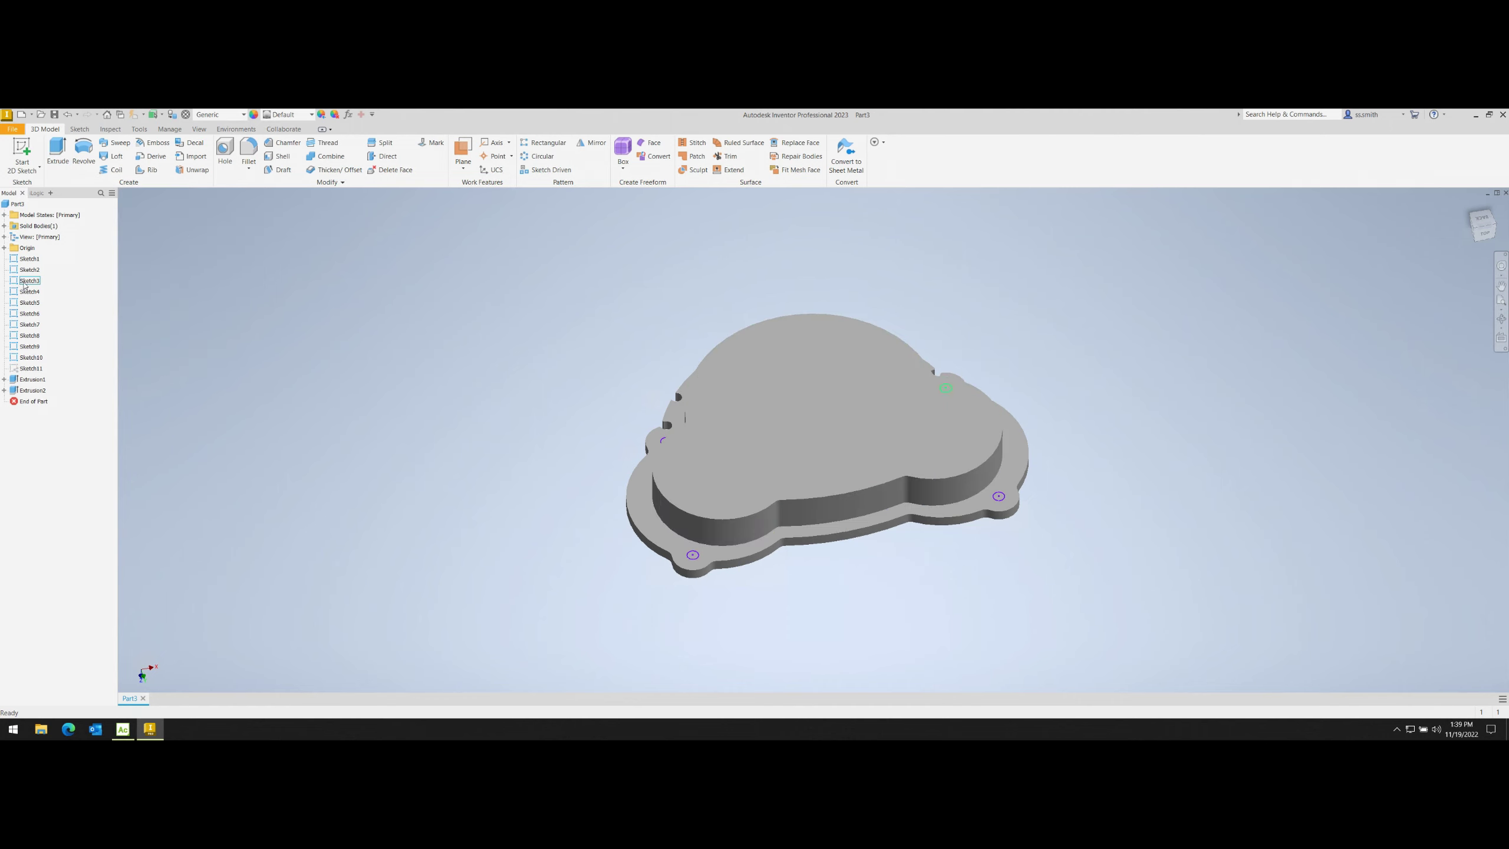
- Check Sketch2 through Sketch6 and trial a 12 mm boss, then undo it
click(30, 269)
click(30, 291)
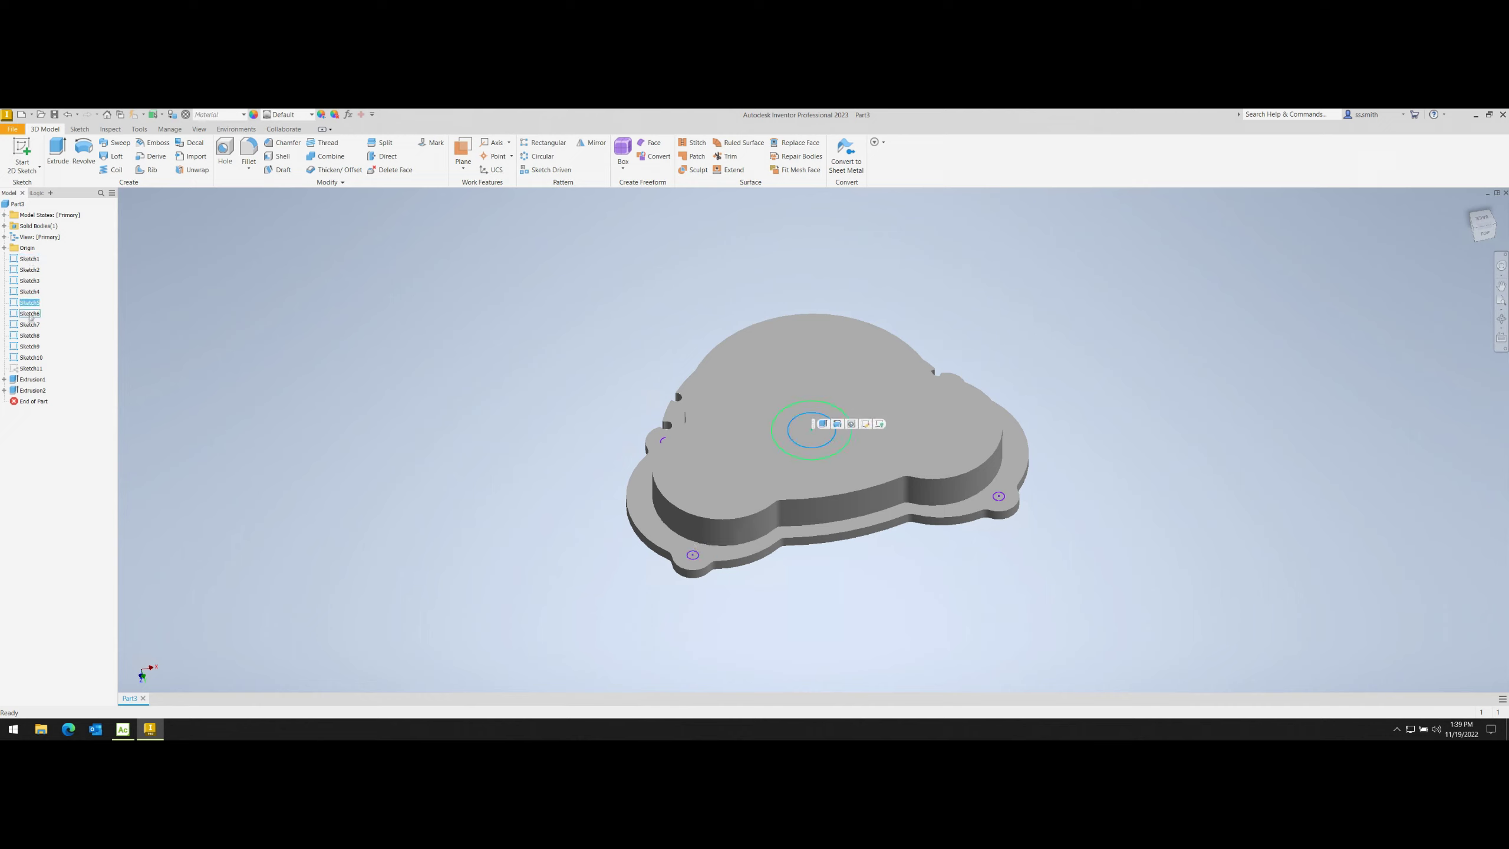
click(30, 314)
key(e)
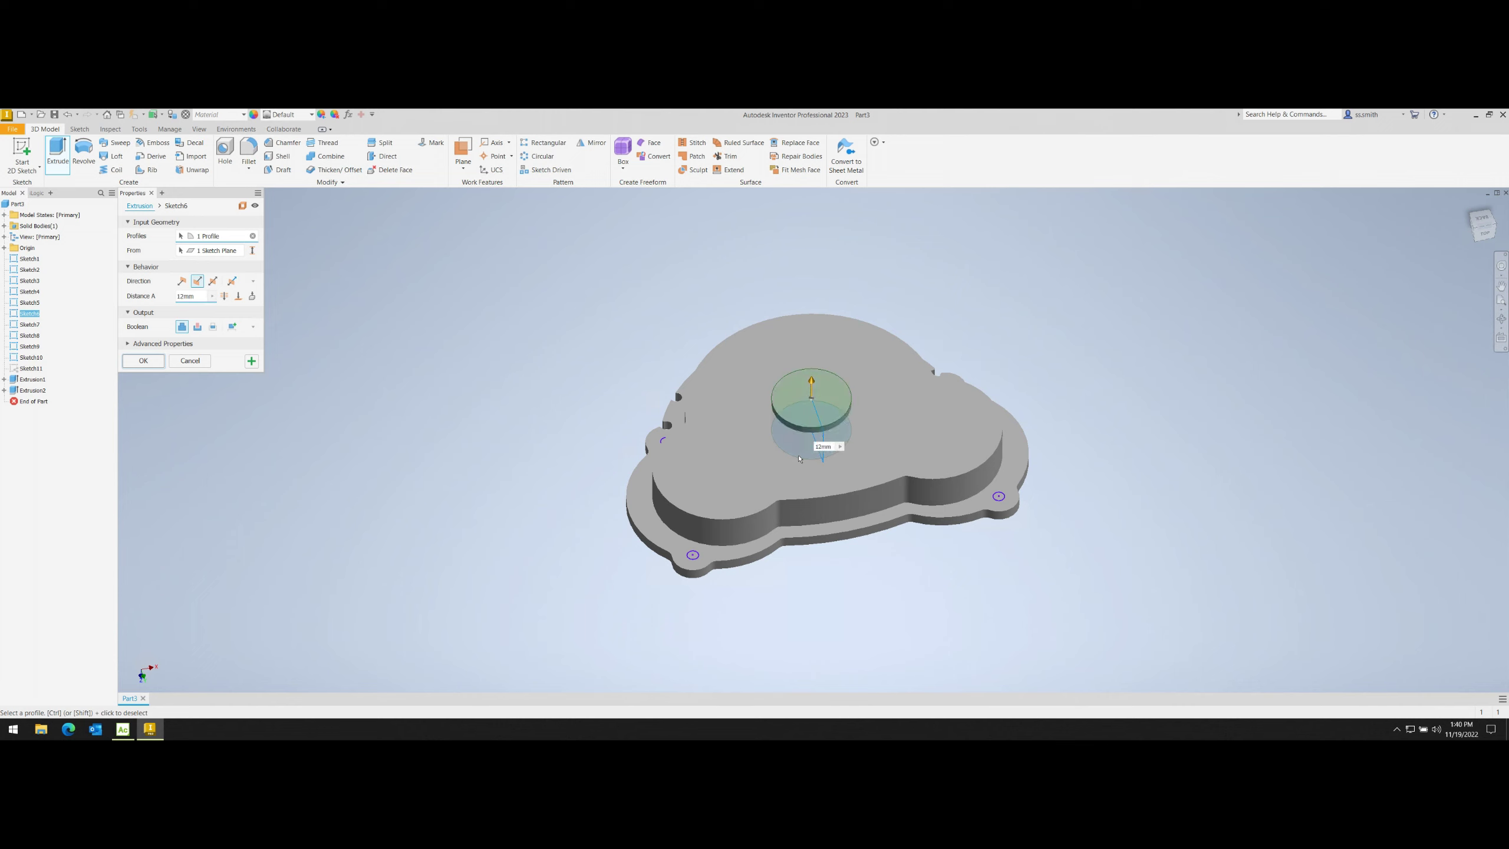
key(Return)
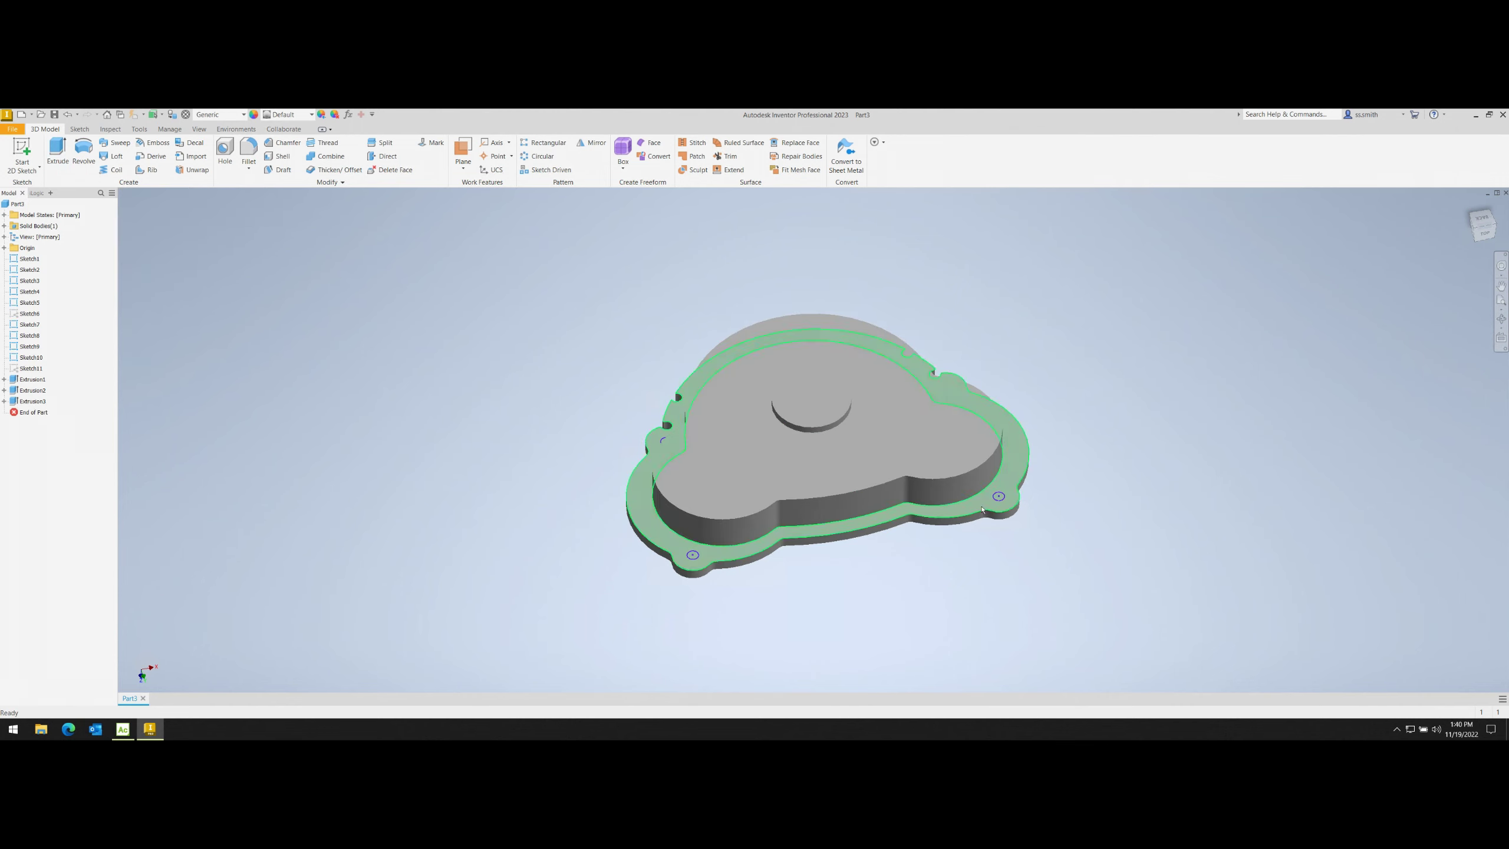
key(ctrl+z)
- Extrude the central circle as a 12 mm boss starting from the top face
key(e)
click(798, 451)
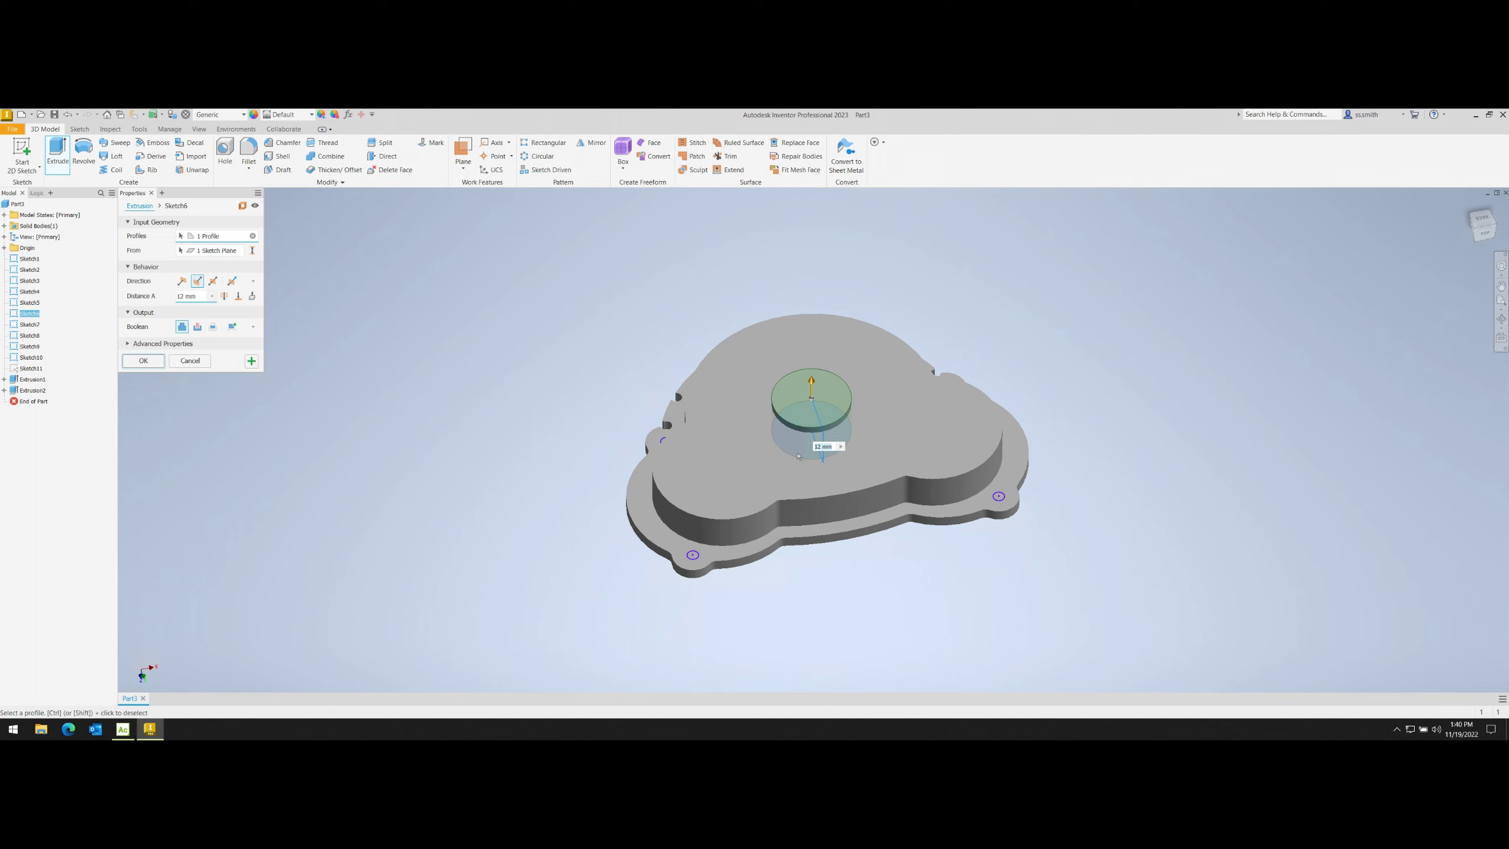
click(208, 251)
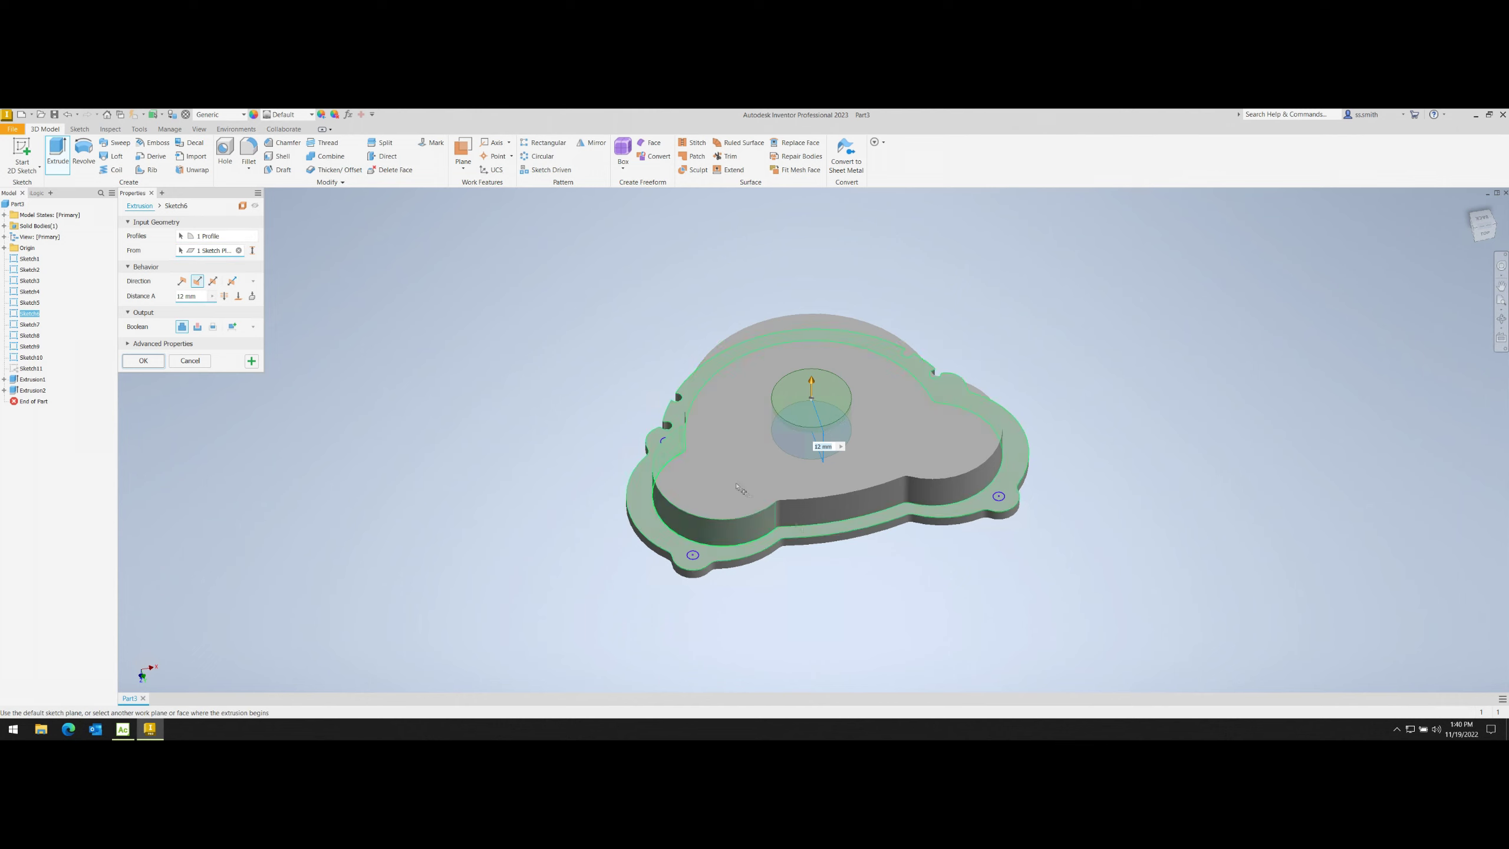
click(747, 471)
click(143, 360)
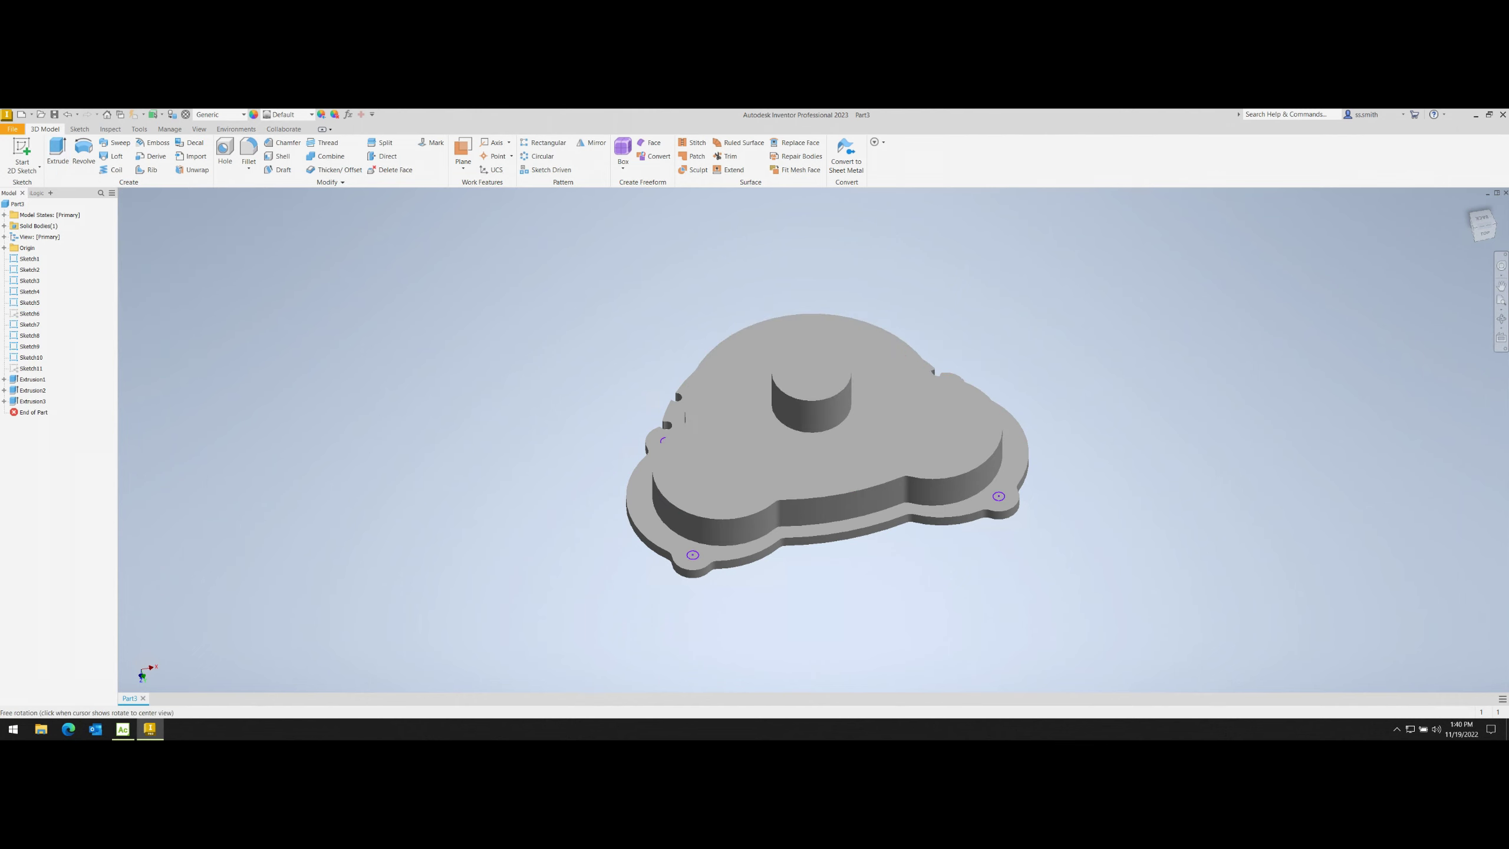
shift+middle_drag(812, 411, 854, 471)
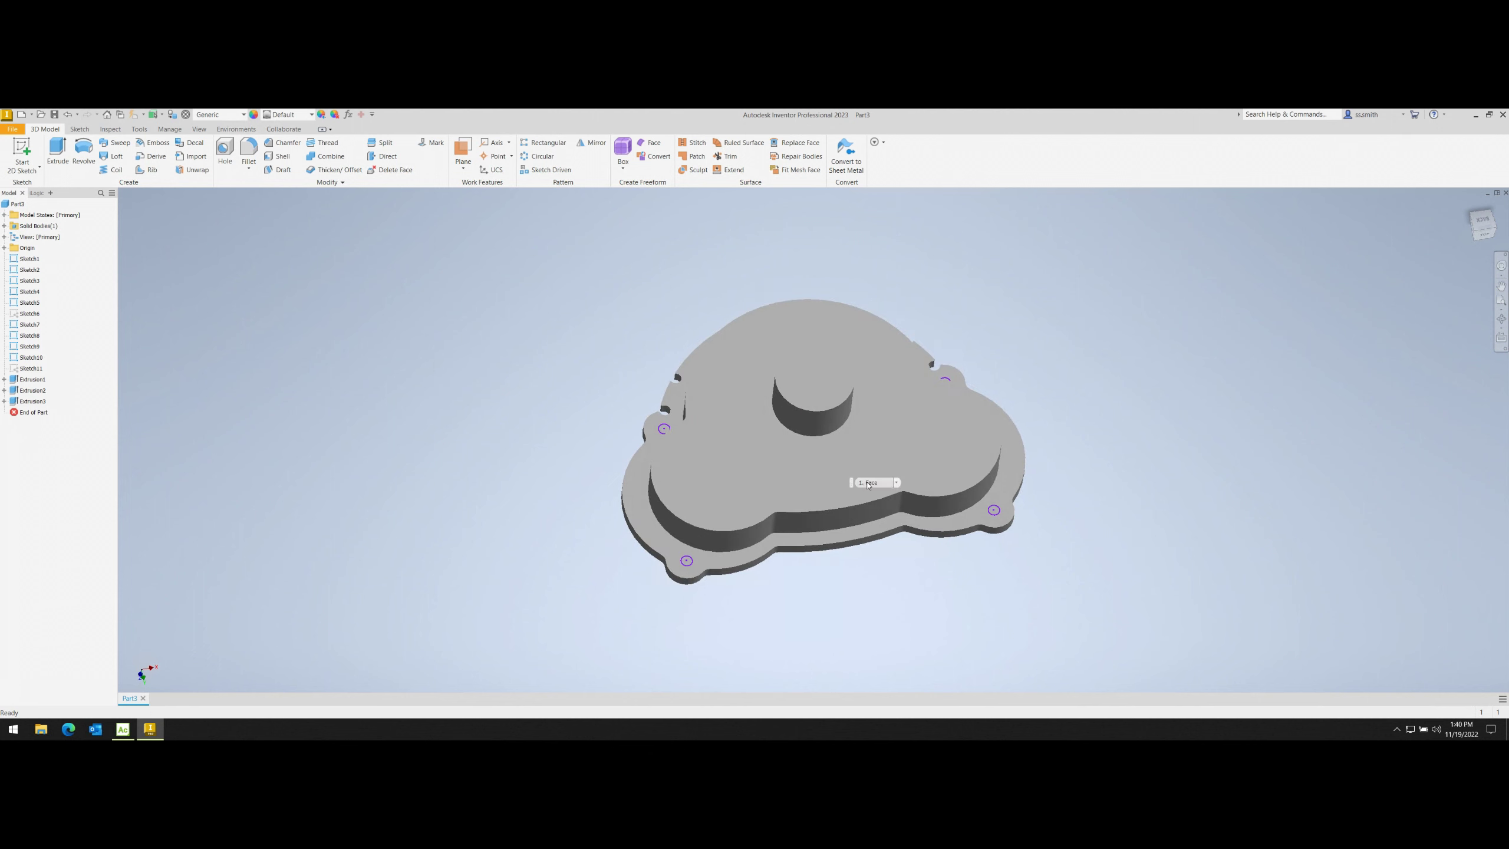
- Add the left and right 12 mm bosses rising from the top face
key(e)
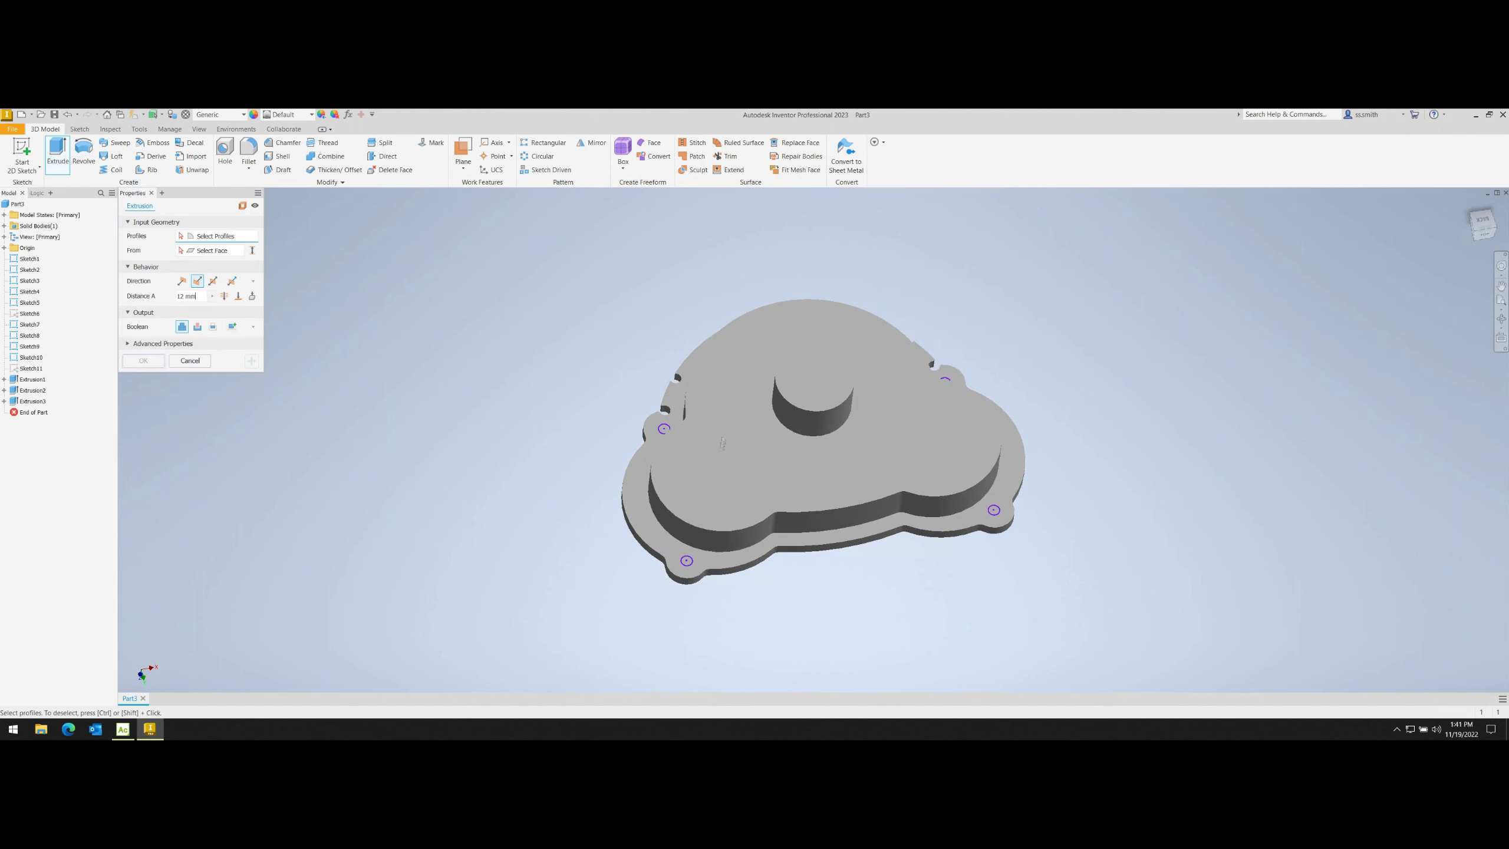
click(724, 515)
click(209, 251)
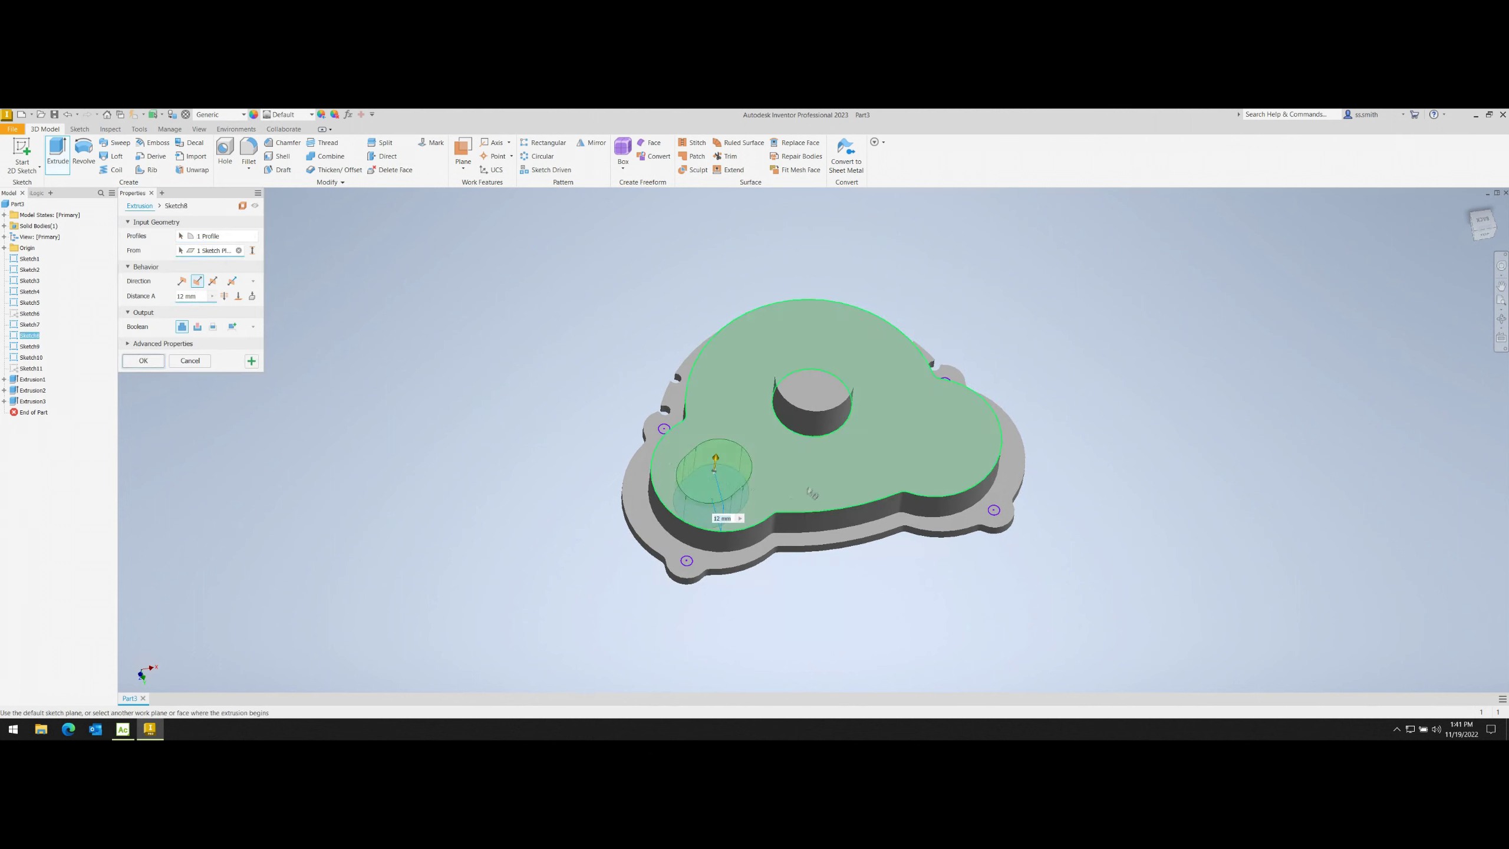
click(803, 487)
click(143, 360)
key(e)
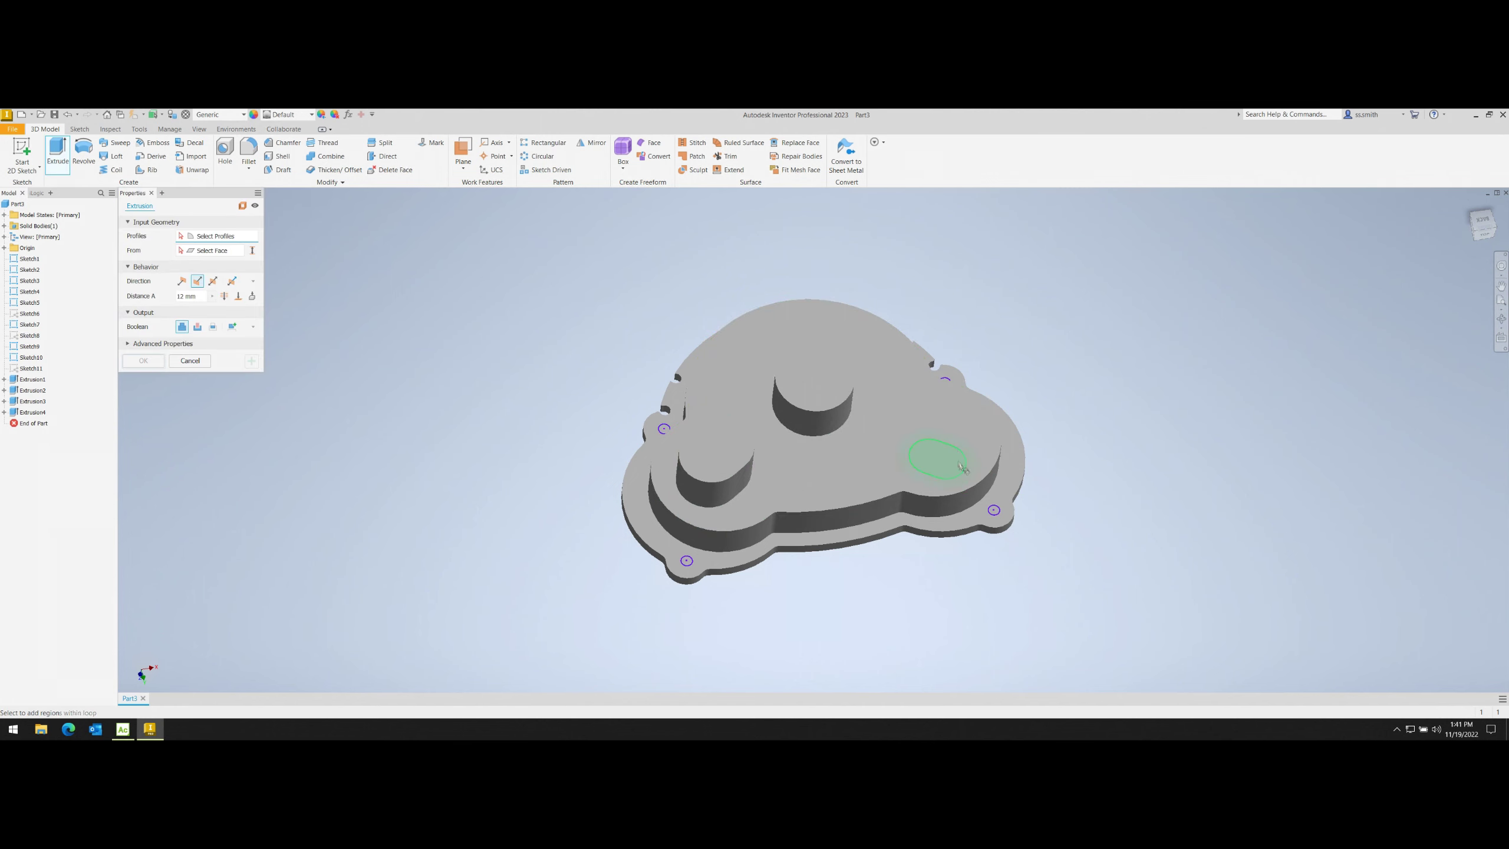
click(939, 443)
click(143, 360)
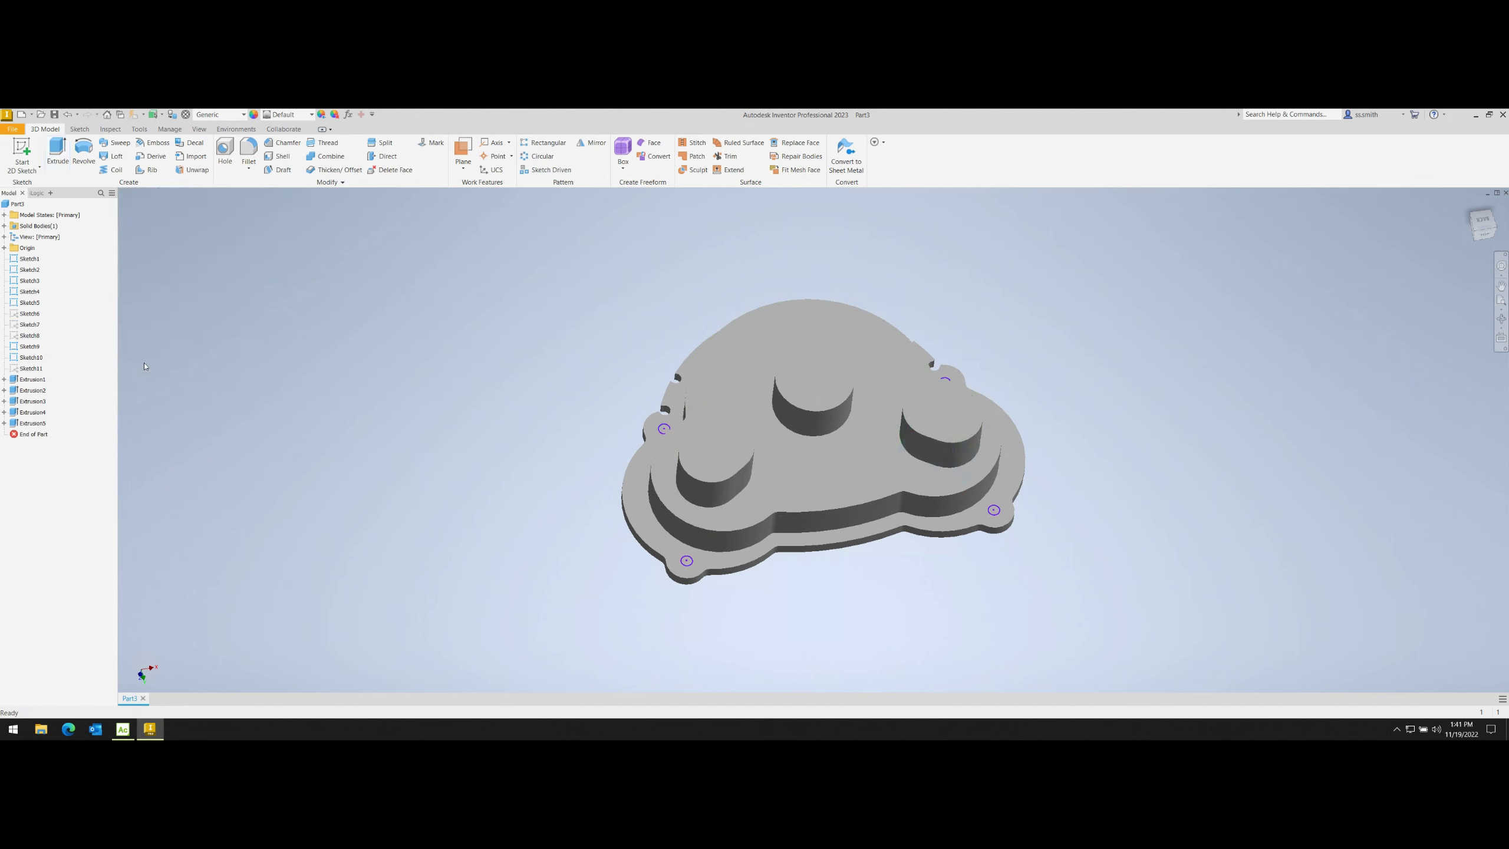
mouse_move(674, 369)
shift+middle_down()
mouse_move(678, 250)
mouse_move(1032, 458)
shift+middle_up()
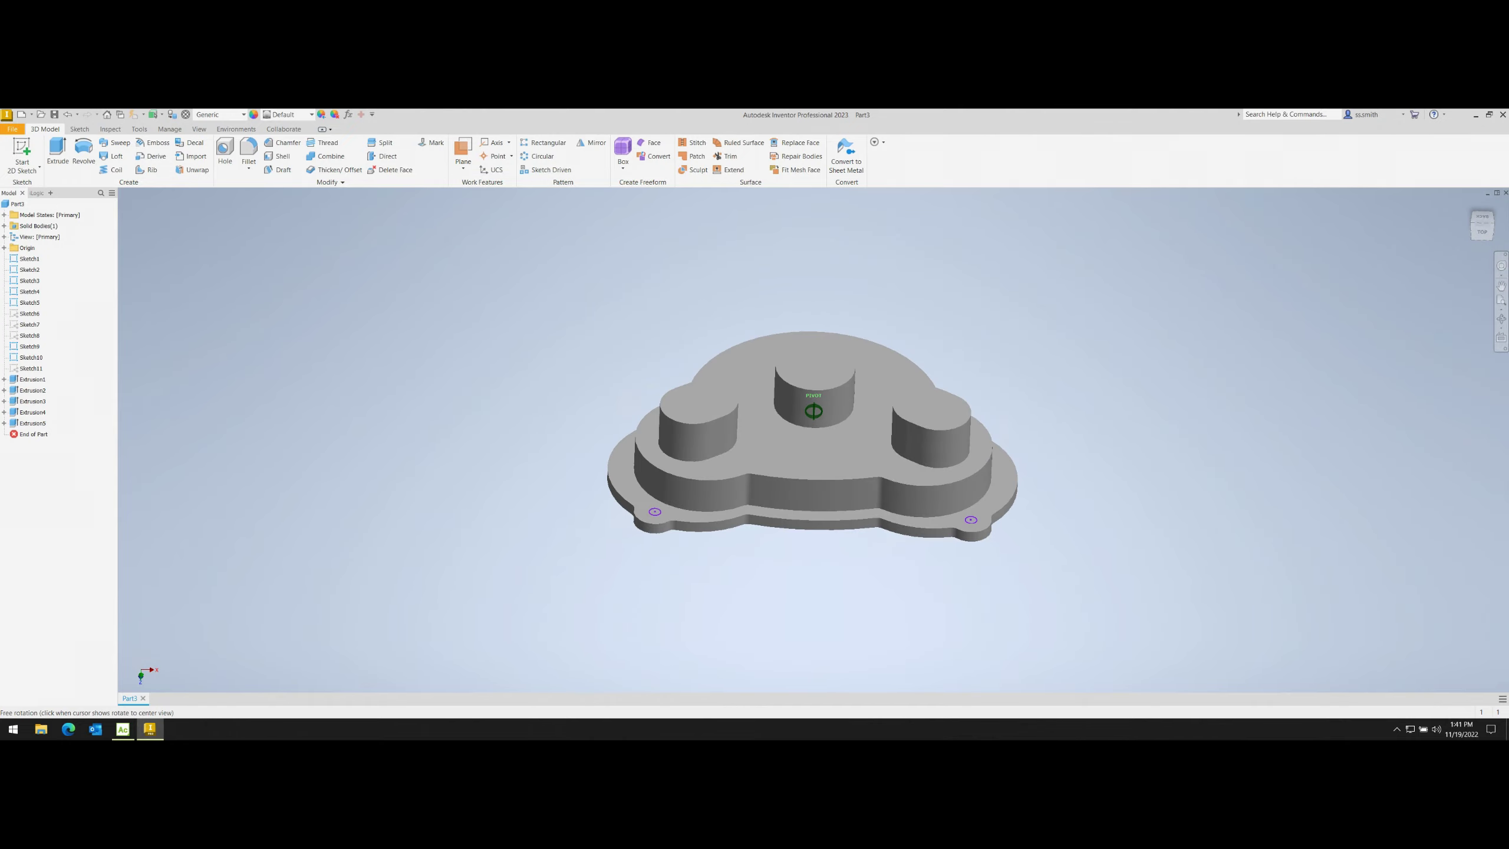
- Orbit to a top view and cut the first flange hole Through All
click(198, 129)
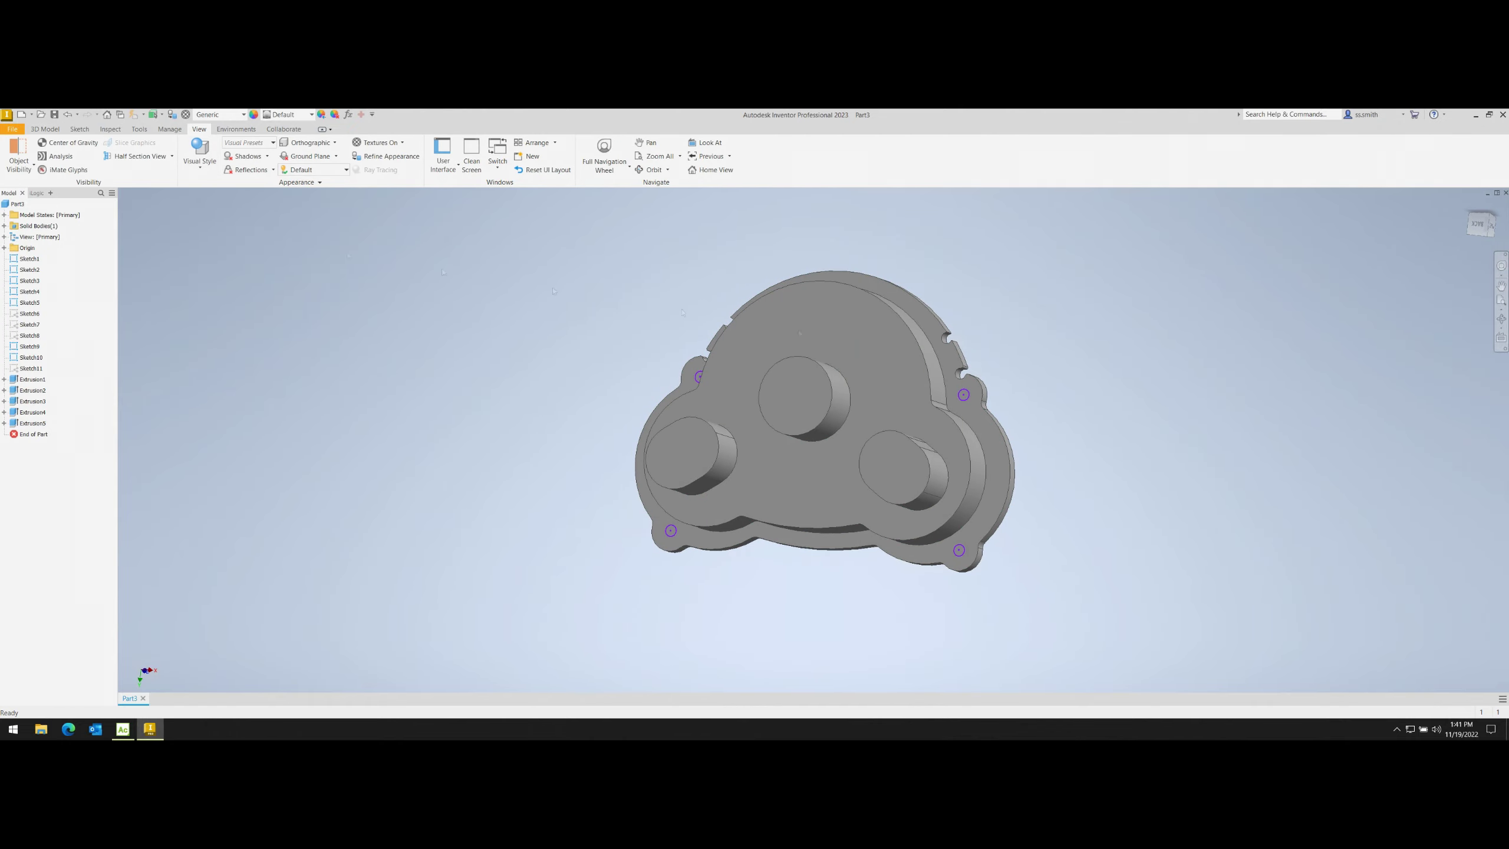
shift+middle_drag(813, 411, 743, 476)
shift+middle_drag(814, 410, 1216, 405)
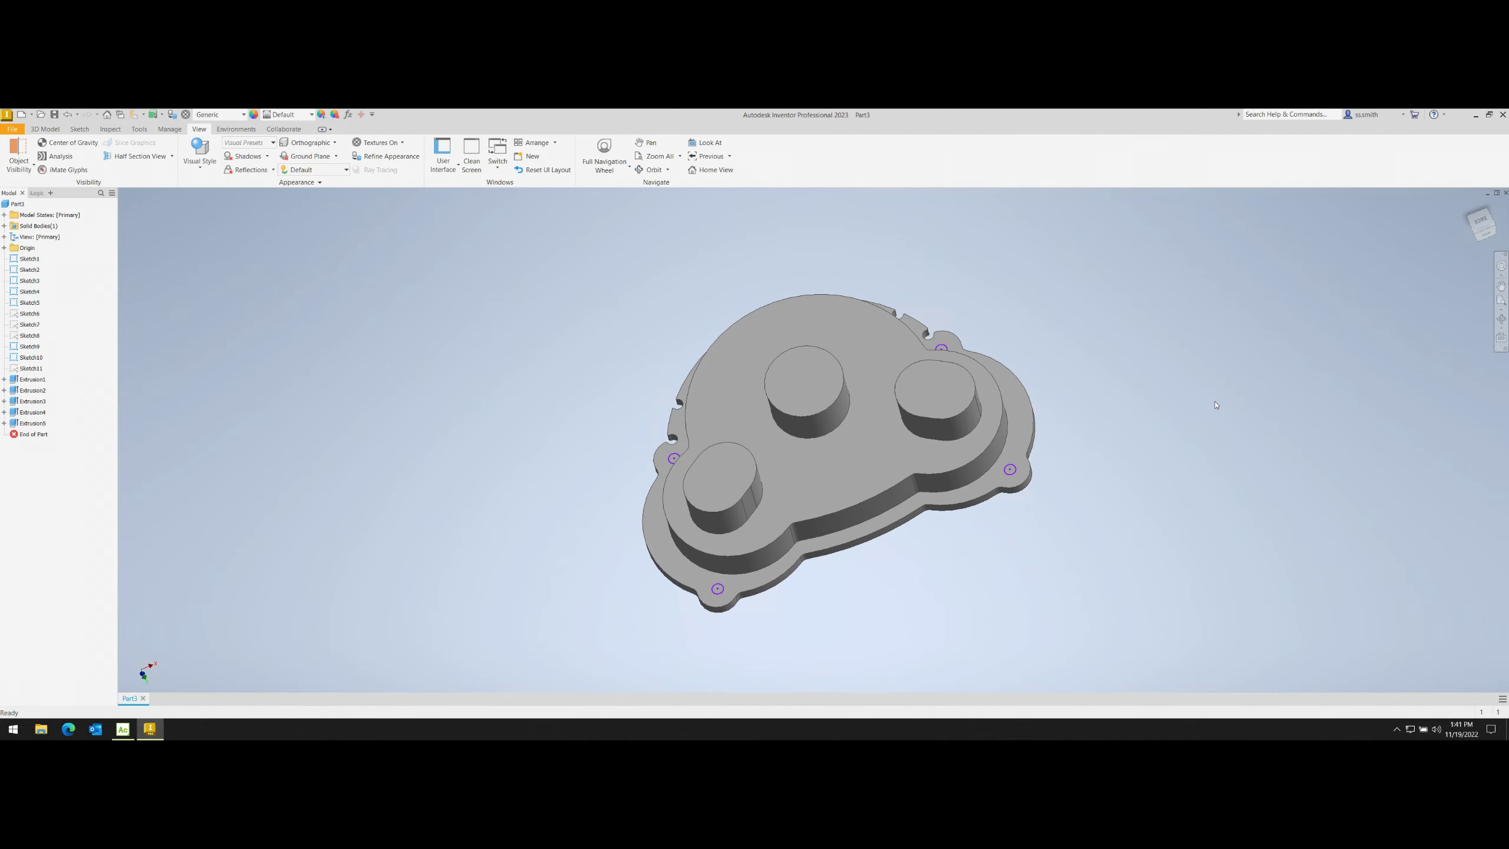
key(e)
click(1010, 469)
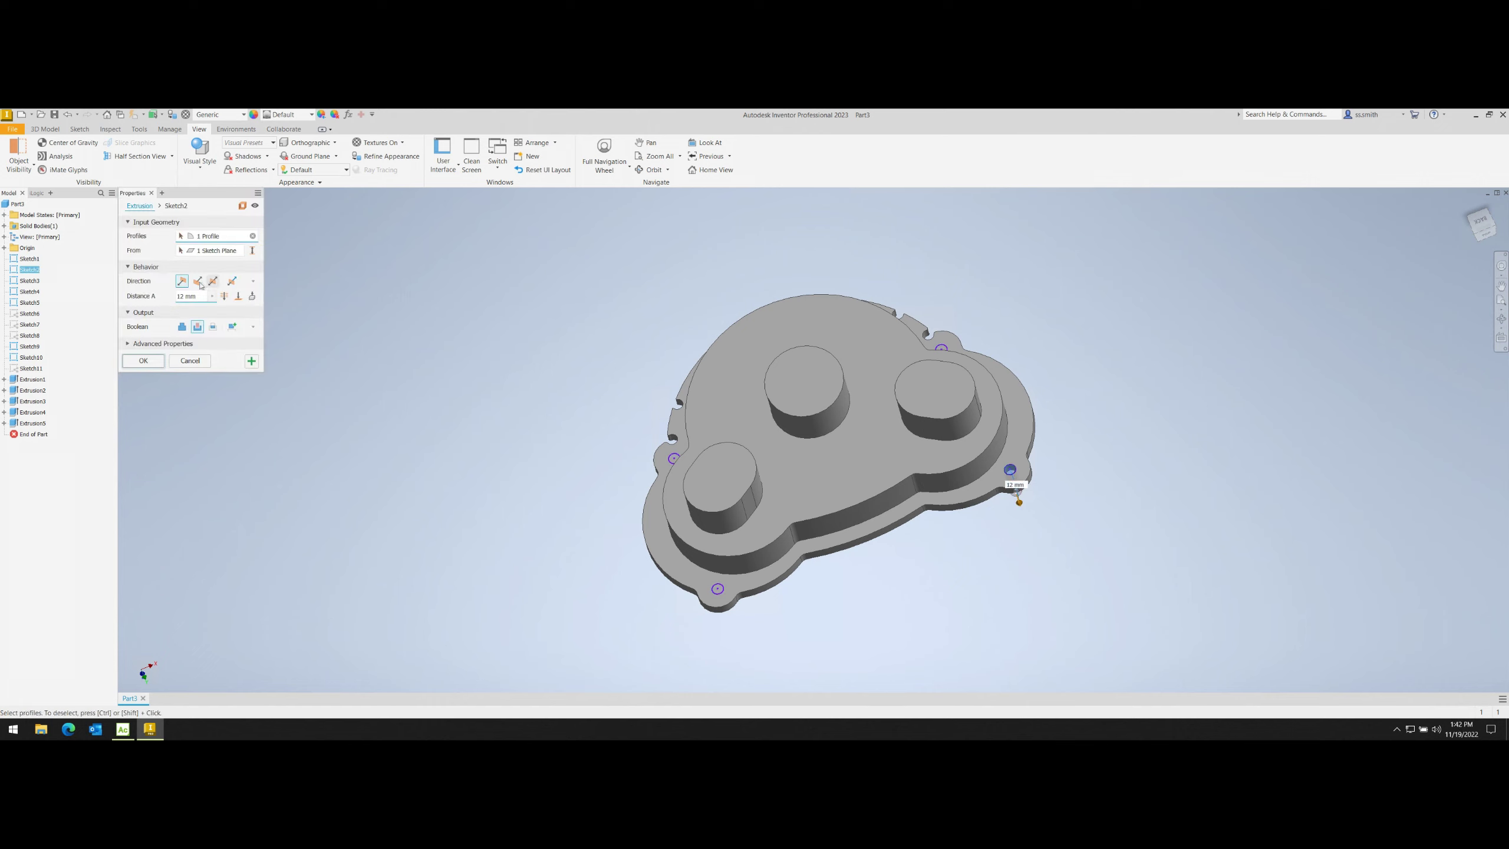
click(225, 296)
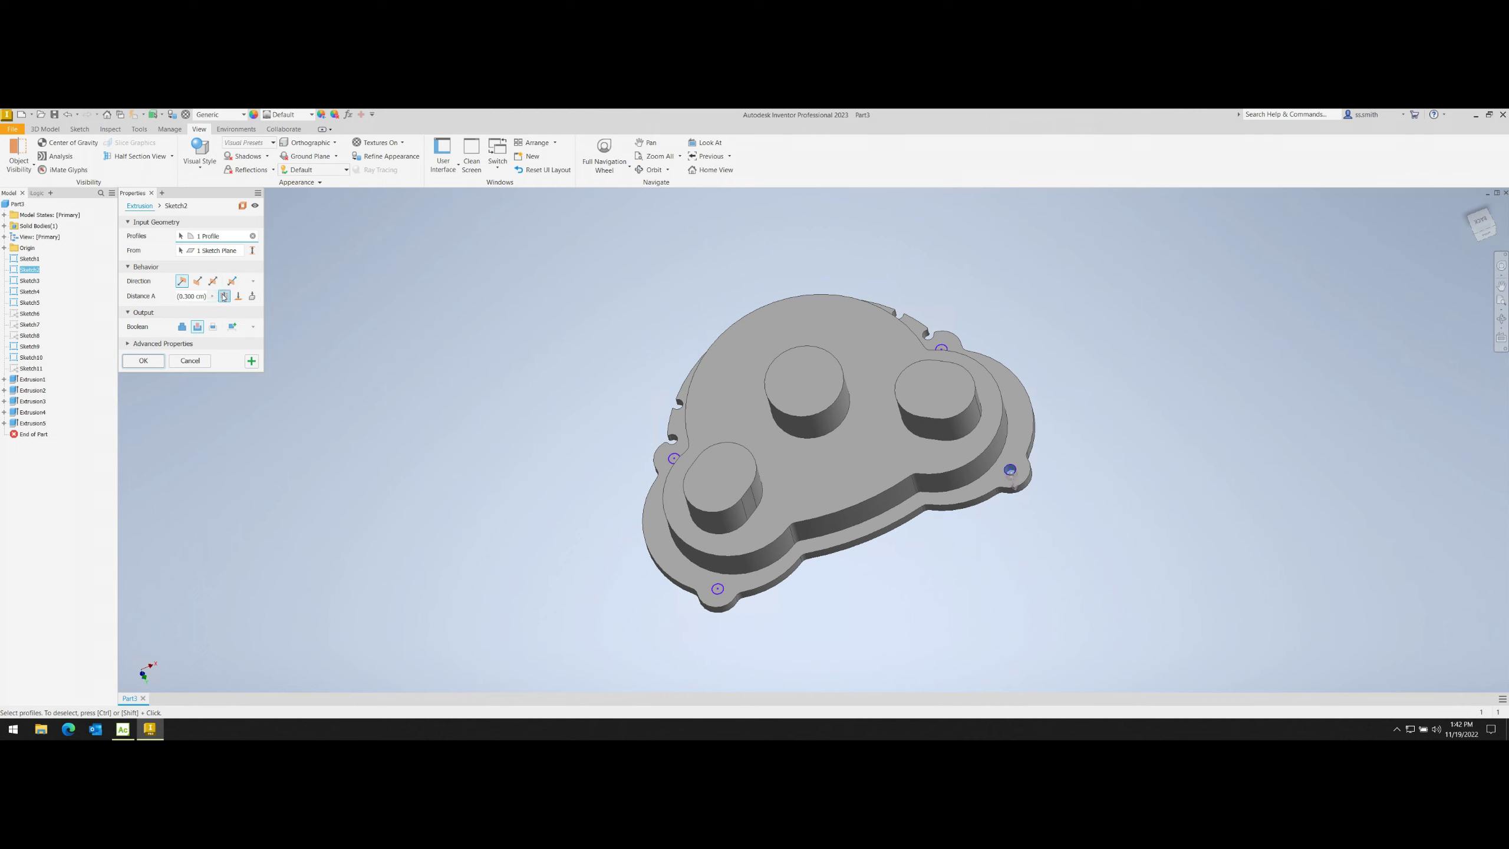
click(151, 363)
- Cut the bottom, left and right mounting holes through the plate
key(e)
click(718, 589)
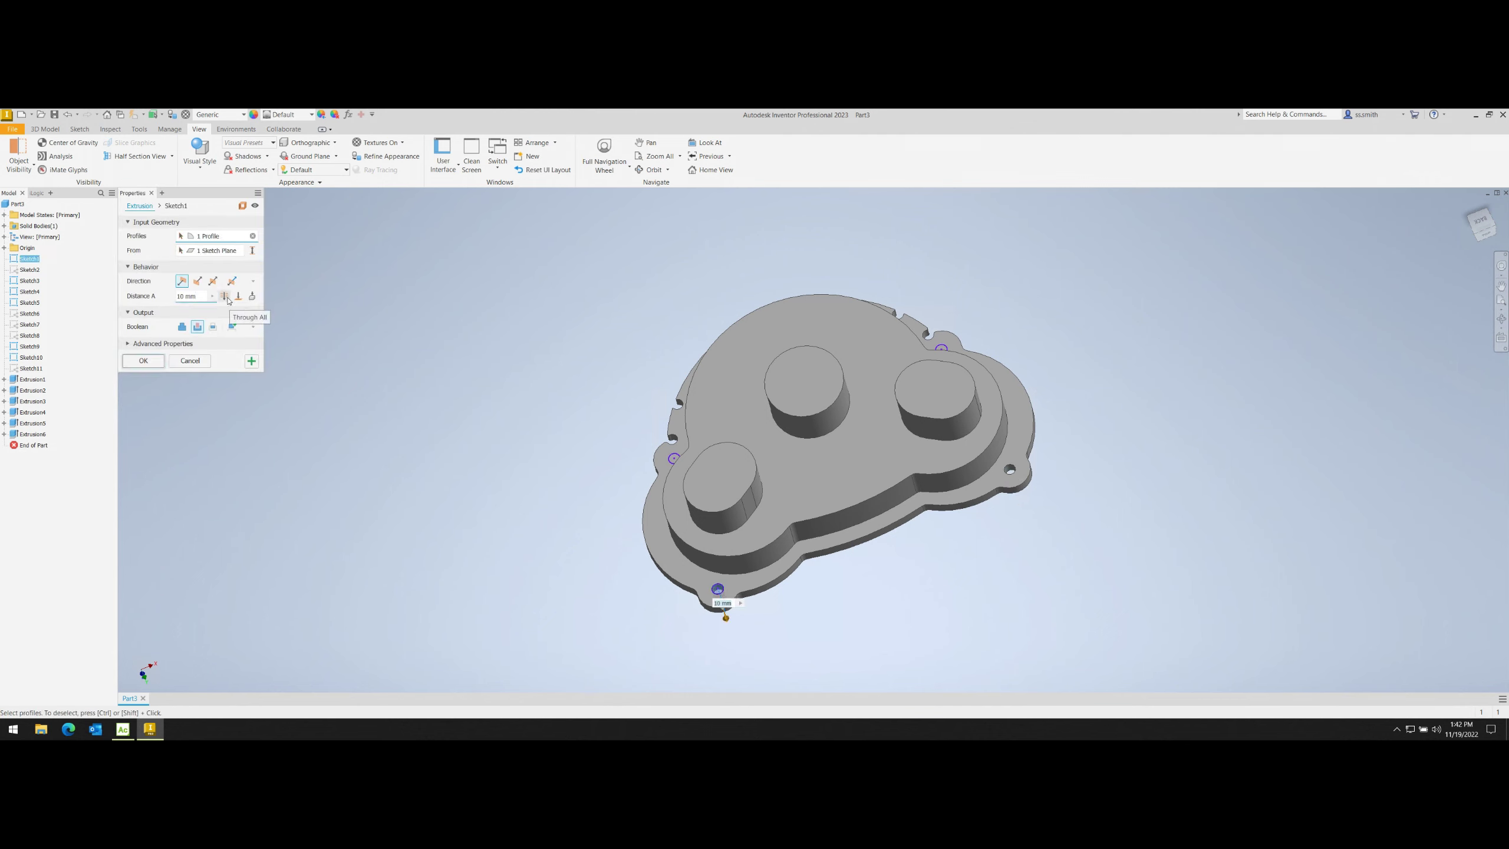
click(144, 361)
key(e)
click(674, 458)
key(Return)
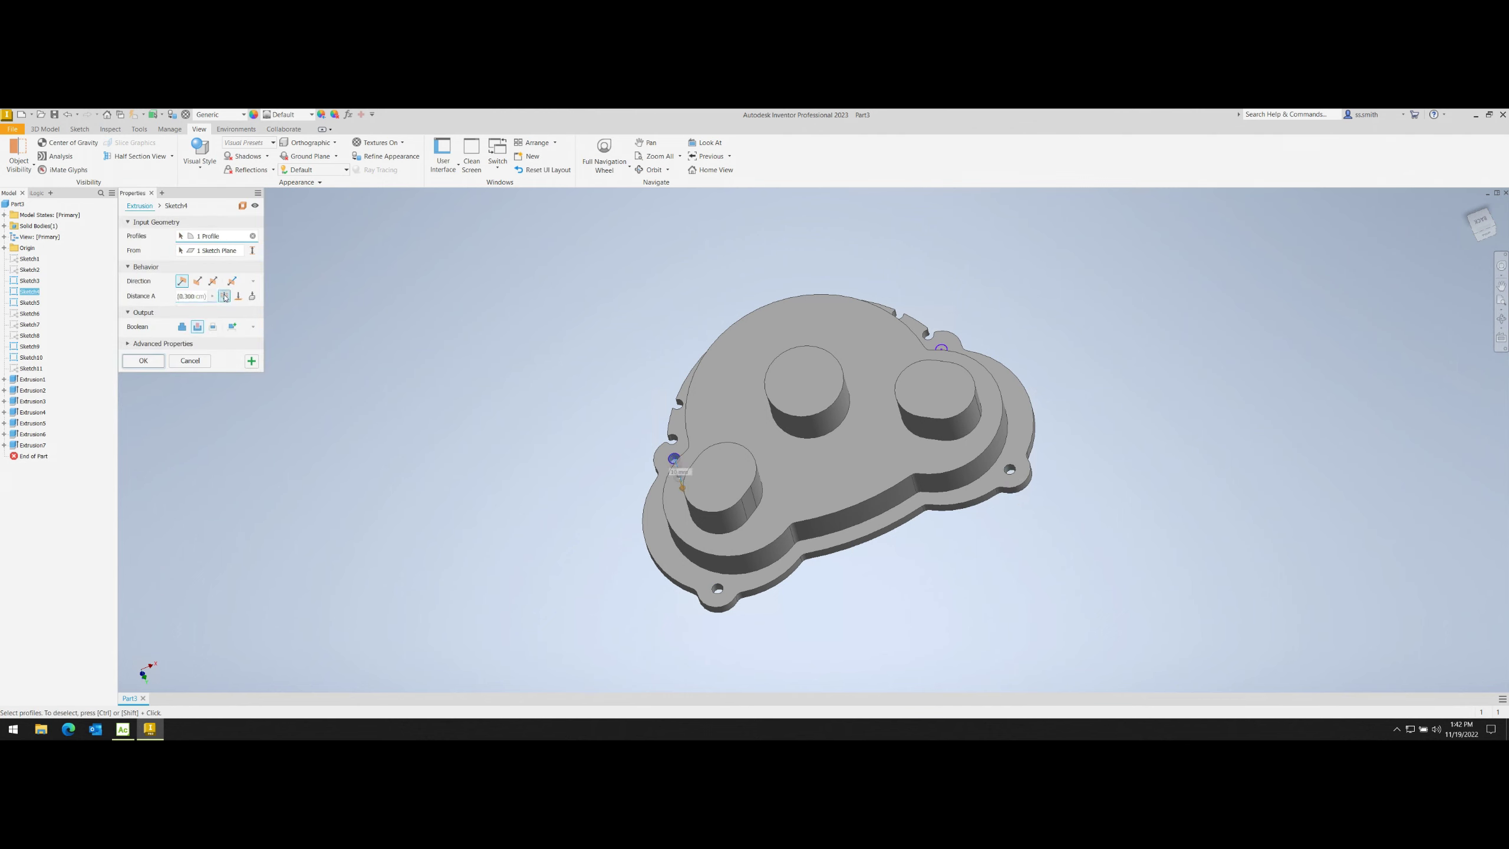
key(e)
click(143, 360)
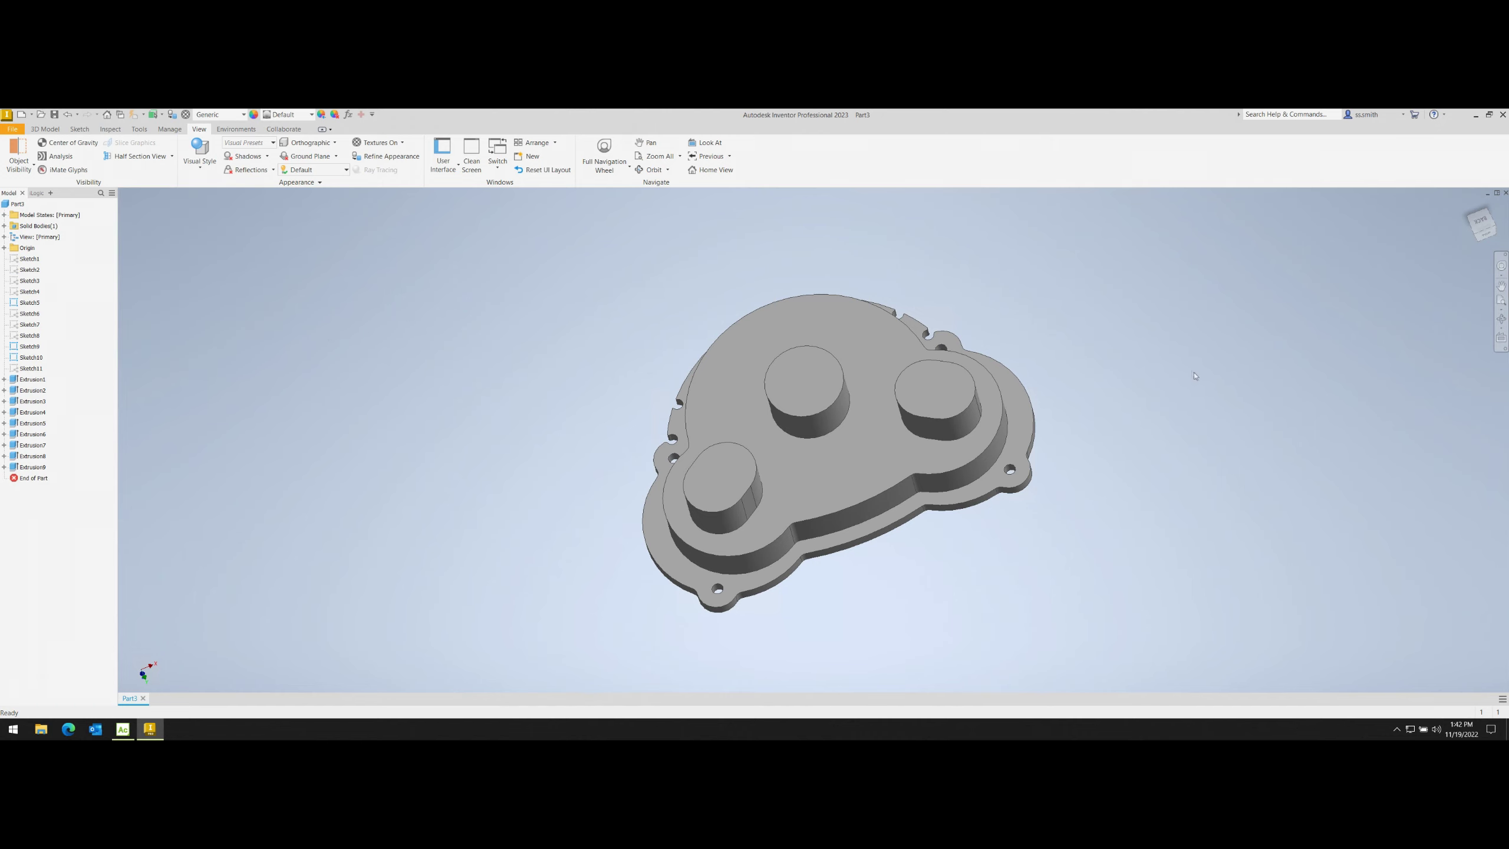
shift+middle_drag(812, 412, 1109, 398)
- Extrude the lower-left boss sketch symmetrically through the part
key(e)
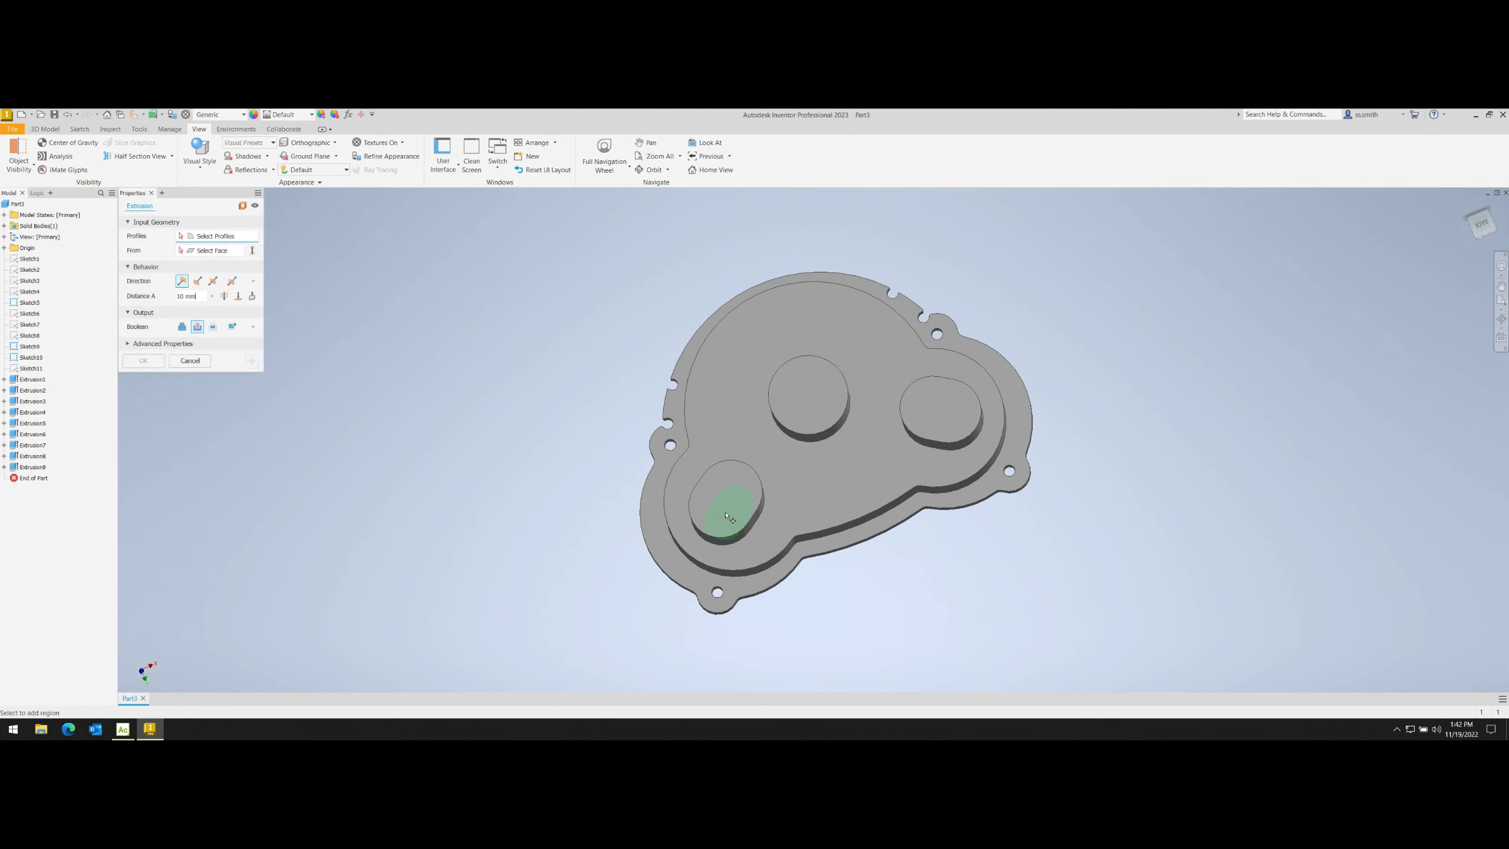
click(225, 296)
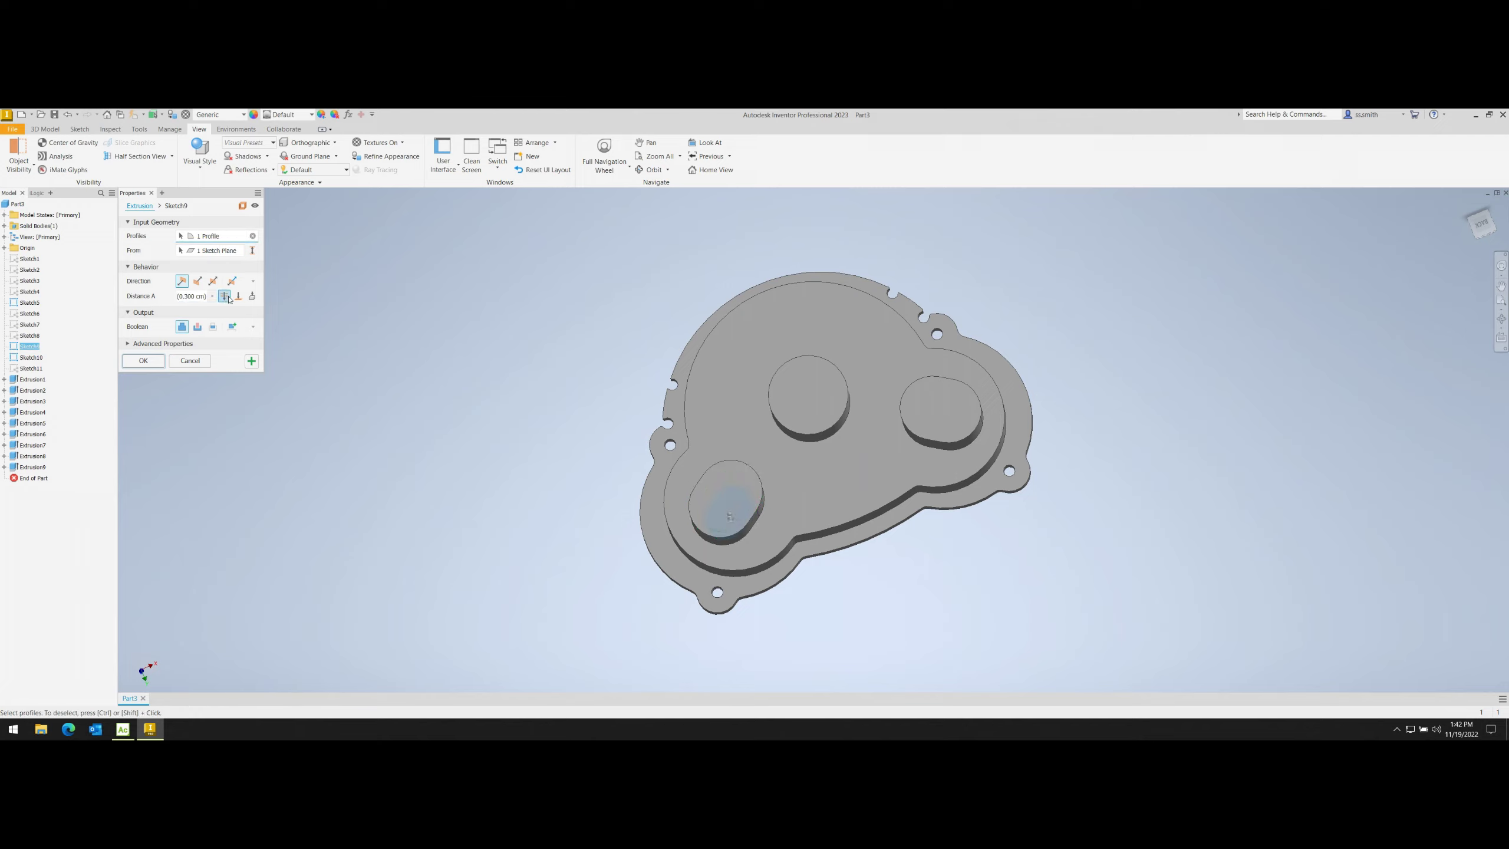
shift+middle_drag(772, 428, 797, 380)
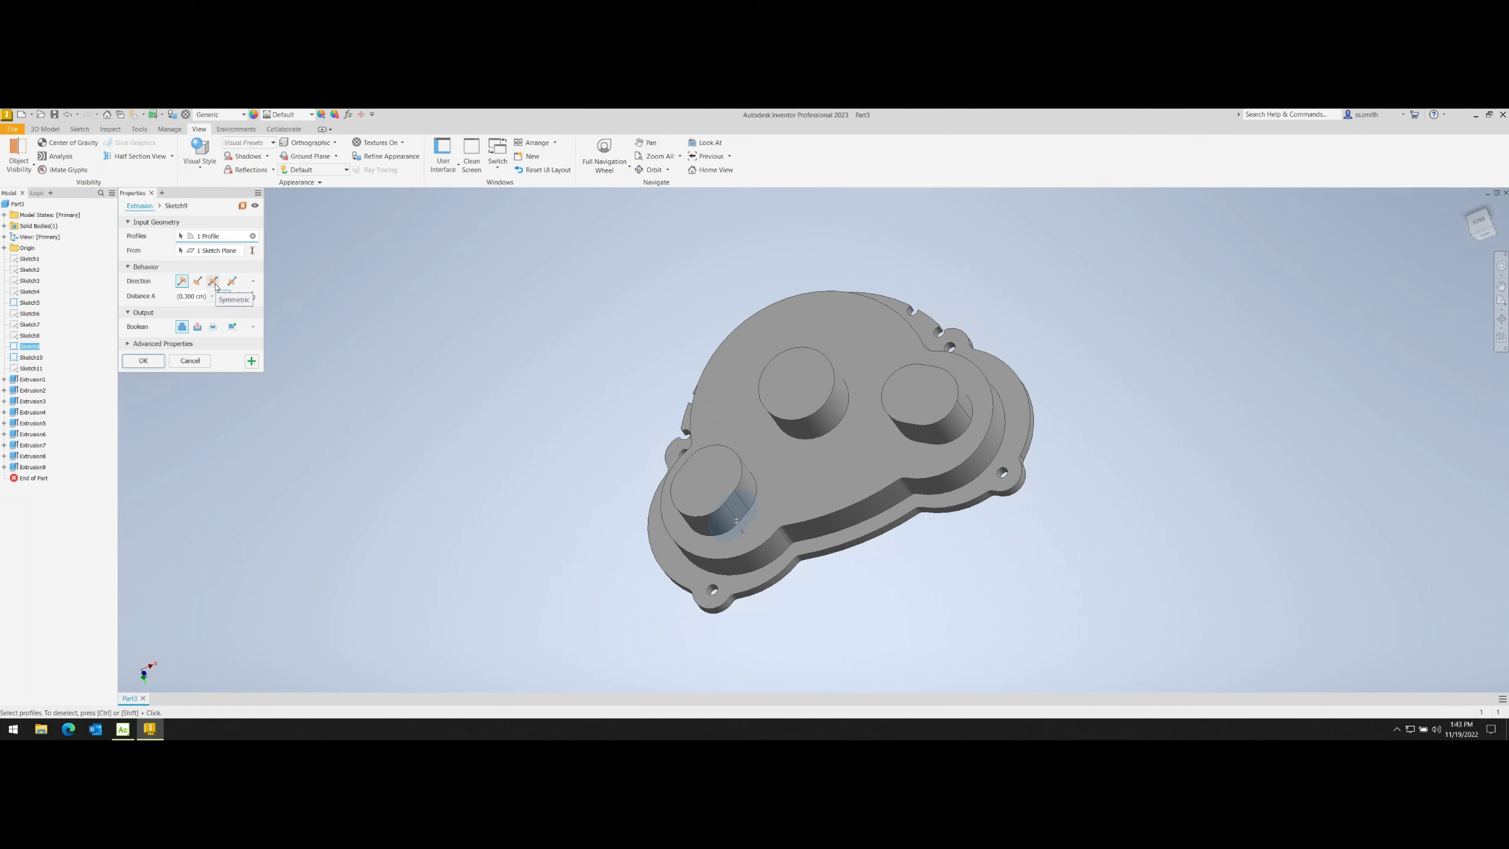
click(213, 282)
click(752, 548)
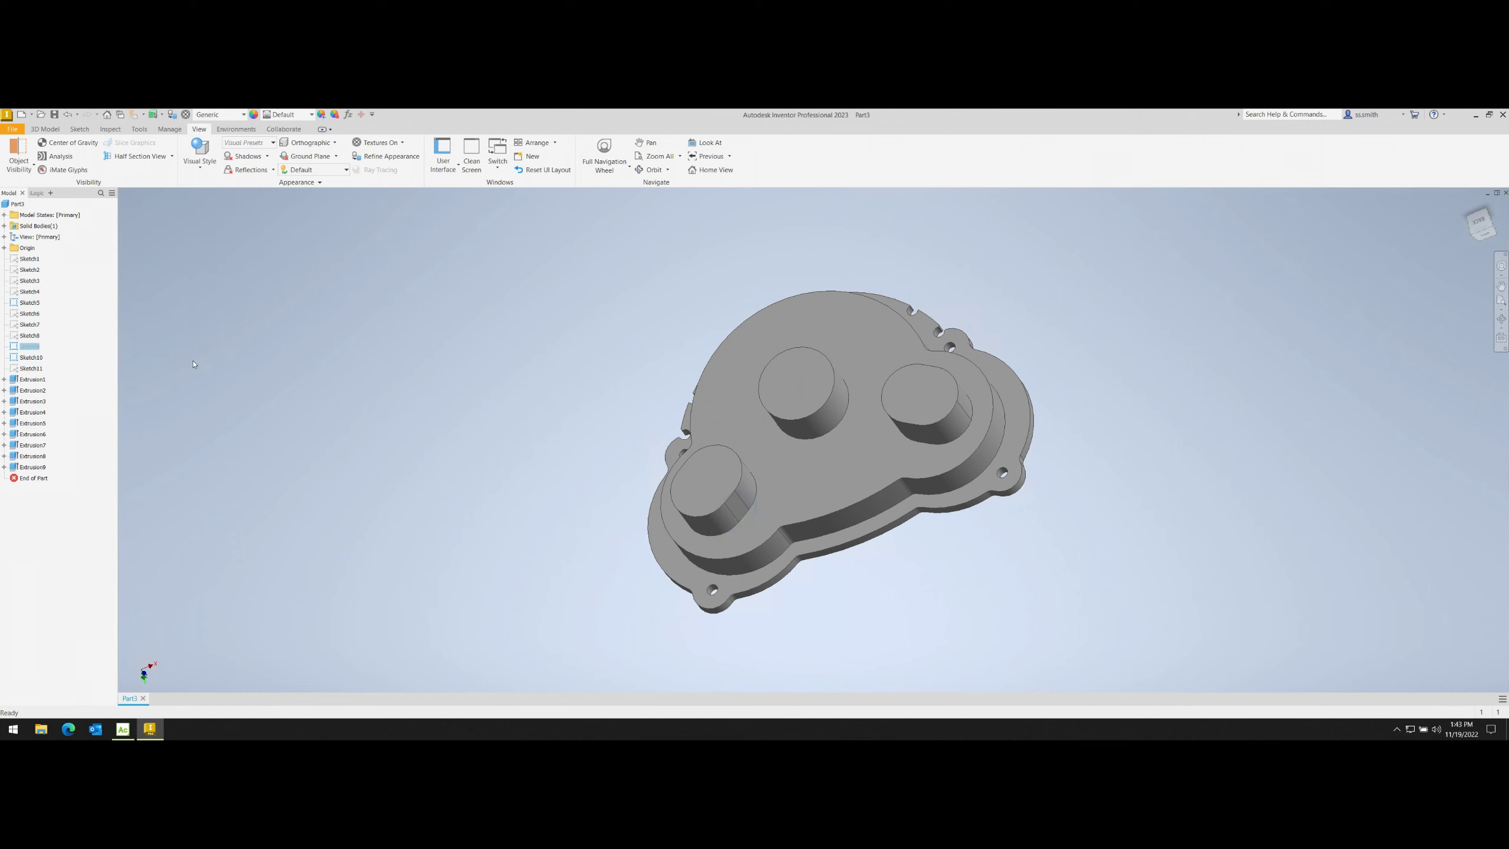
- Start extruding the central circle from the flat underside face with reversed direction
double_click(813, 409)
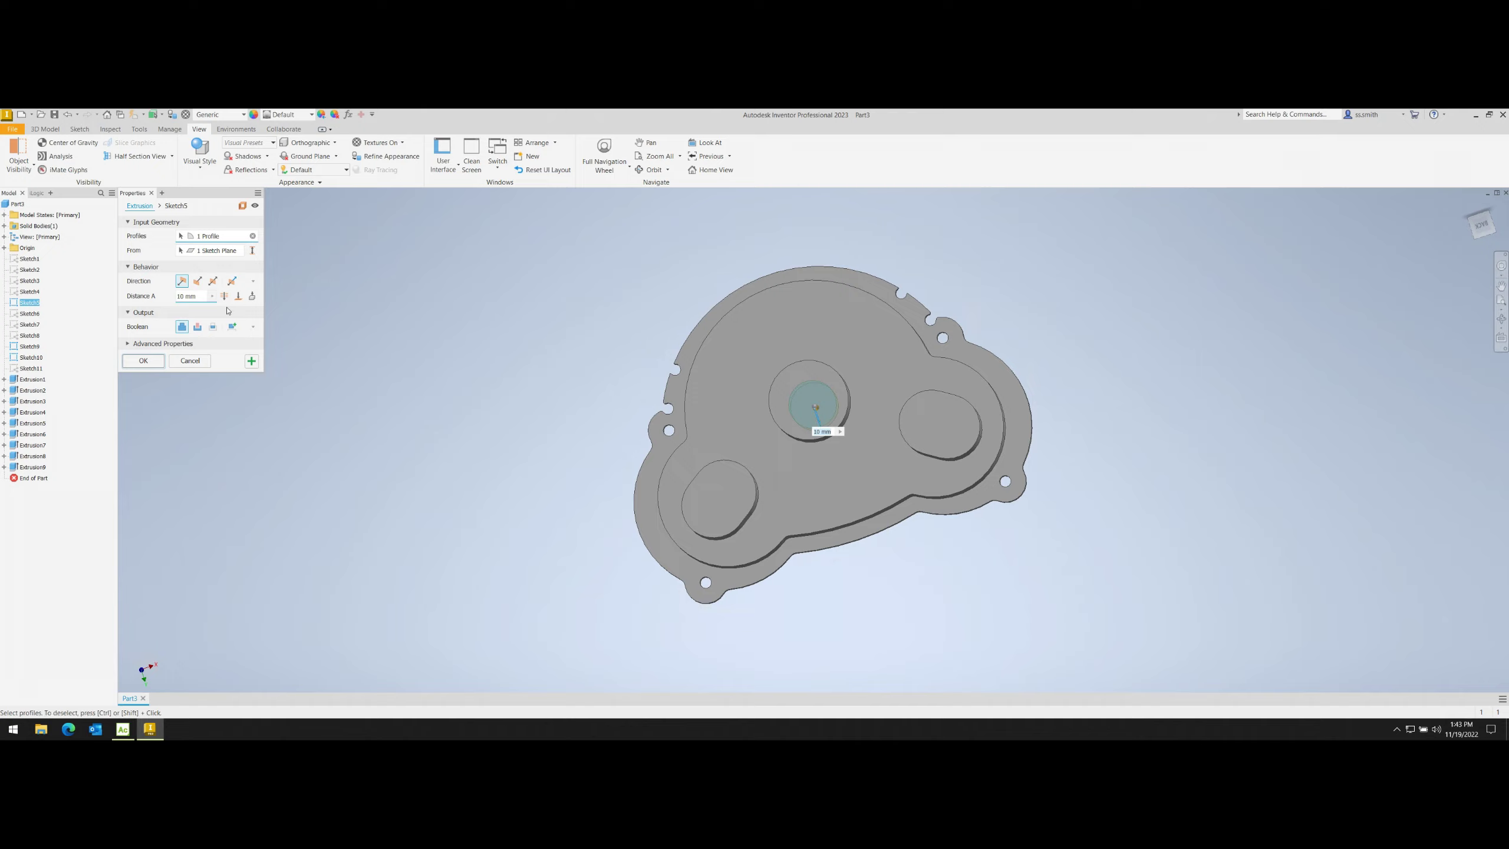
shift+middle_drag(228, 311, 427, 257)
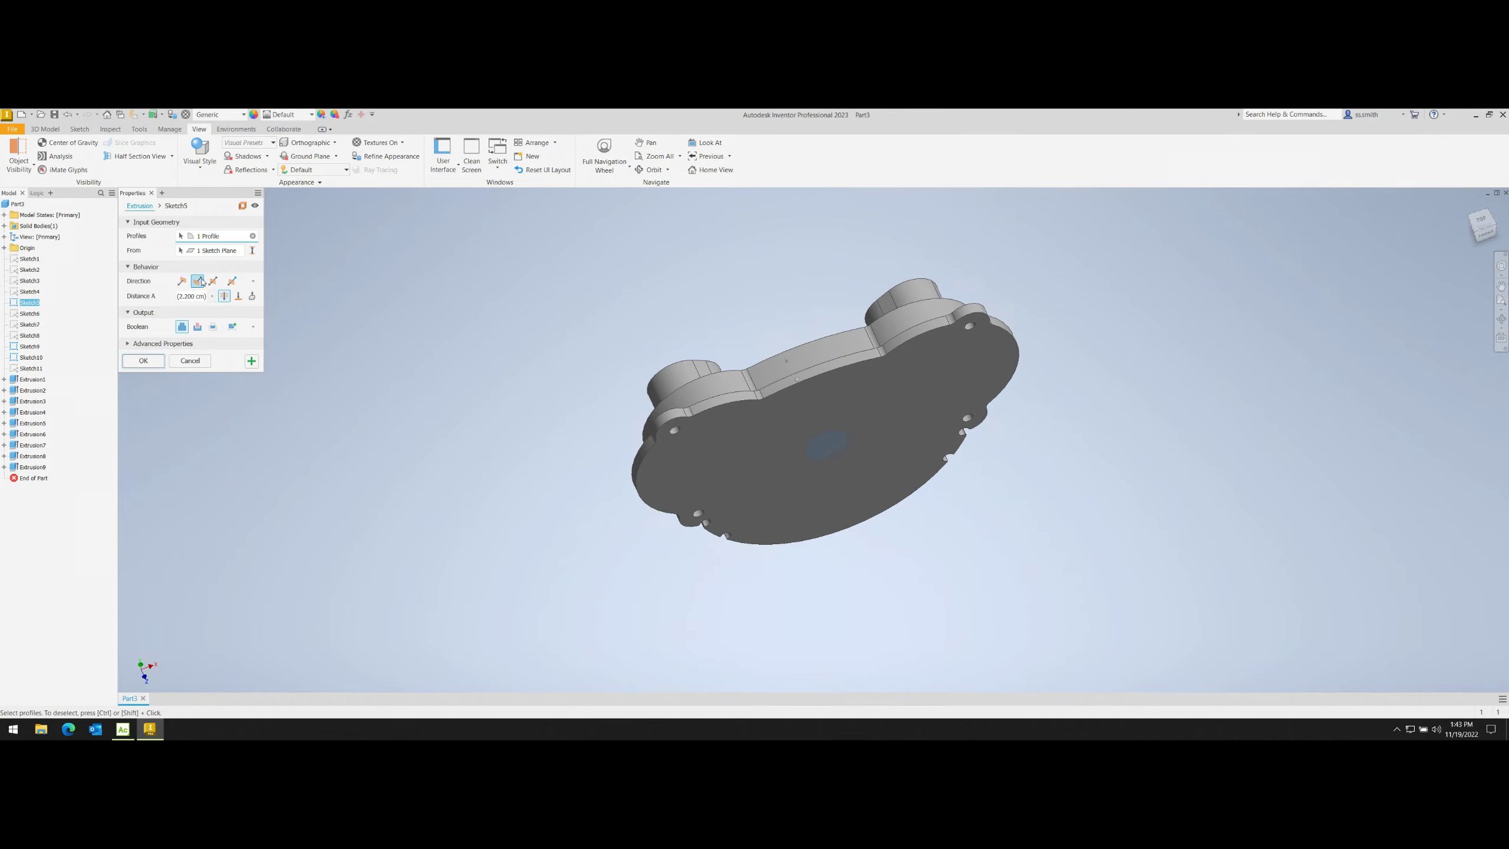
mouse_move(814, 411)
shift+middle_down()
mouse_move(790, 393)
mouse_move(836, 493)
shift+middle_up()
click(837, 493)
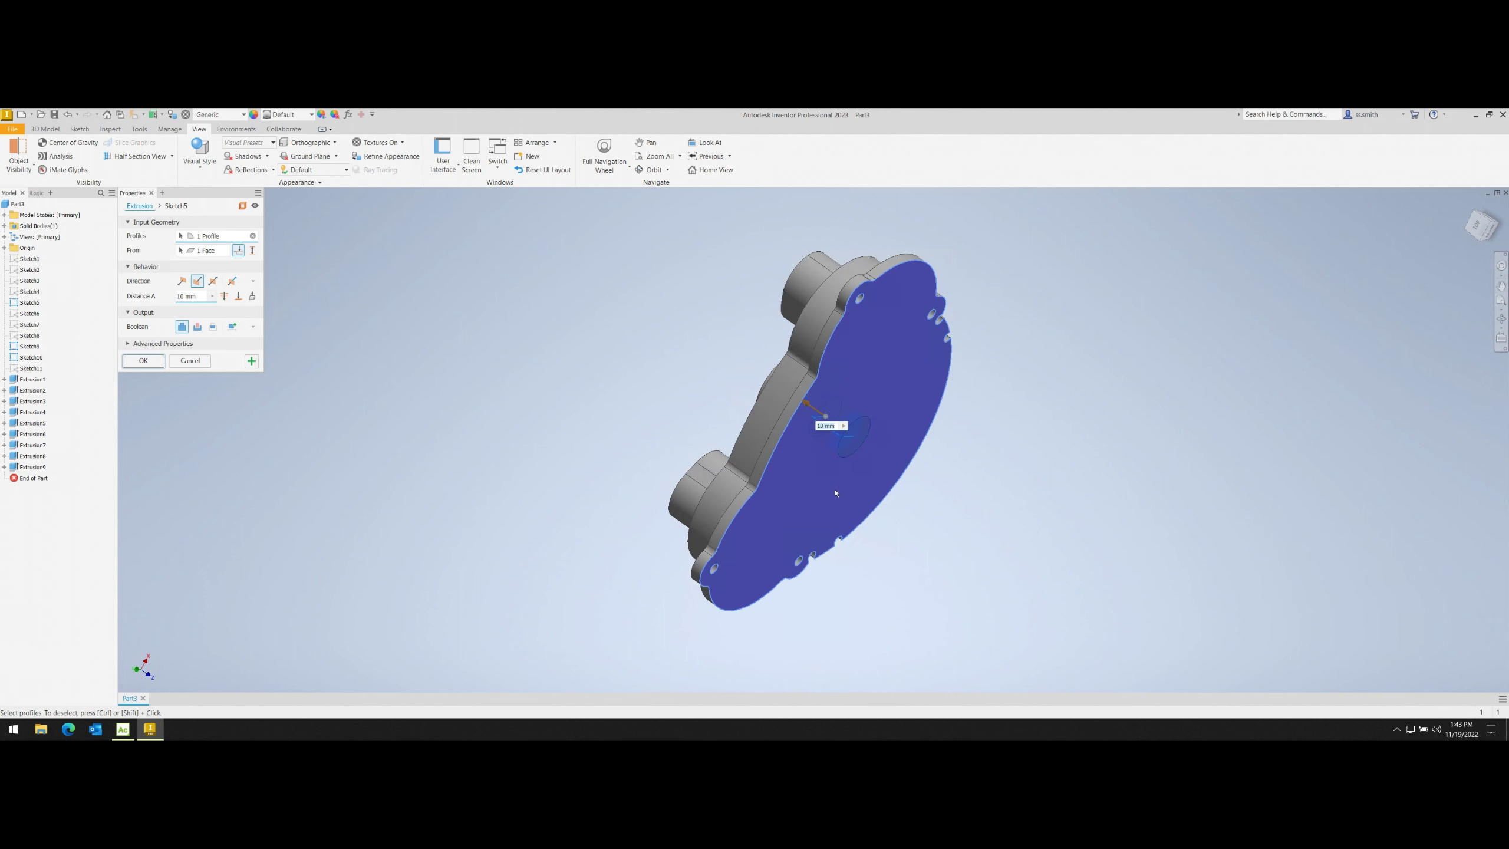
click(223, 296)
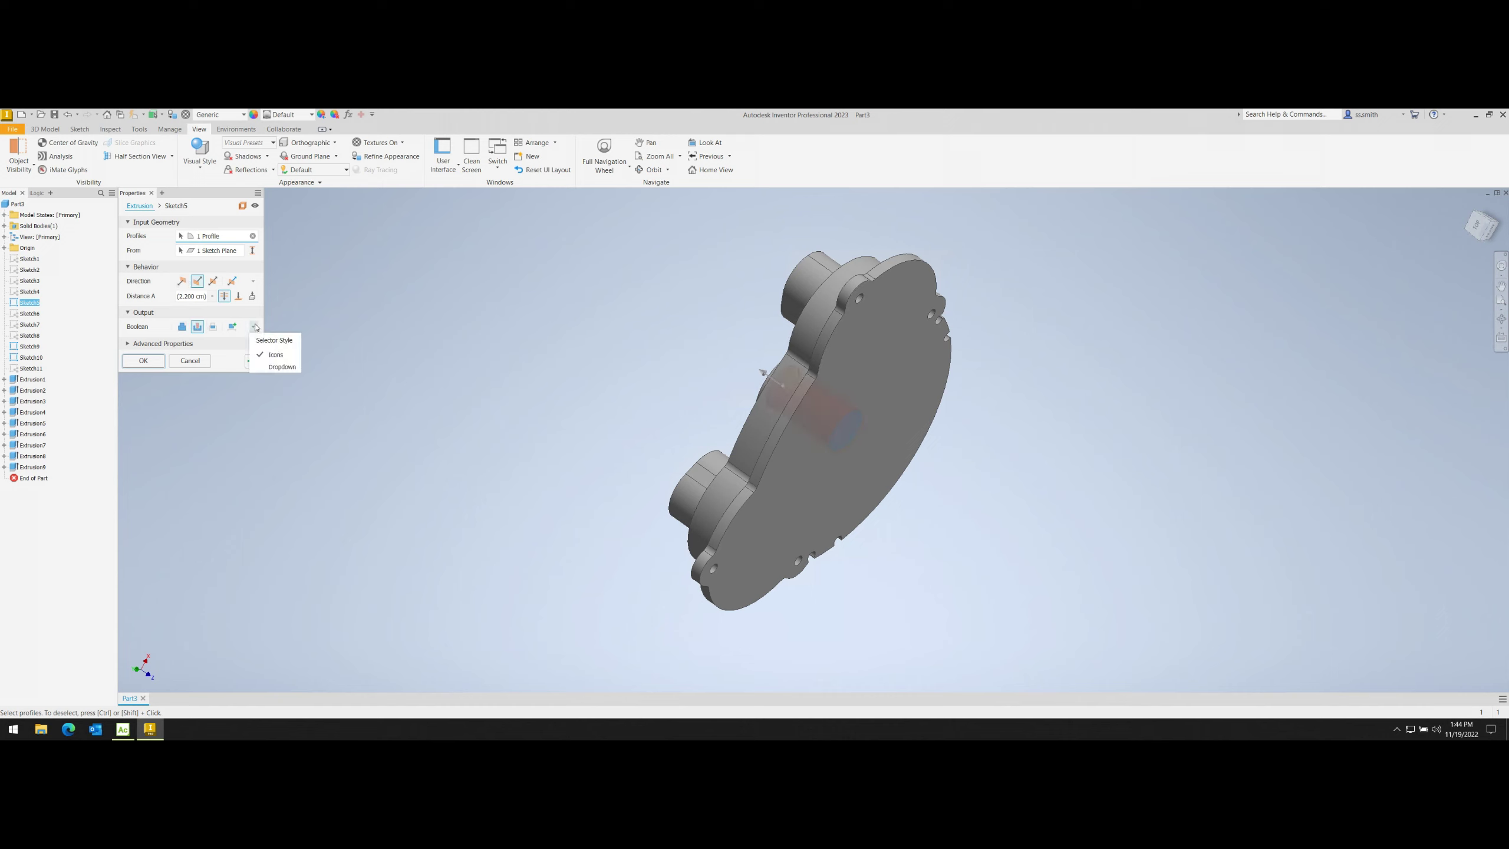
click(182, 282)
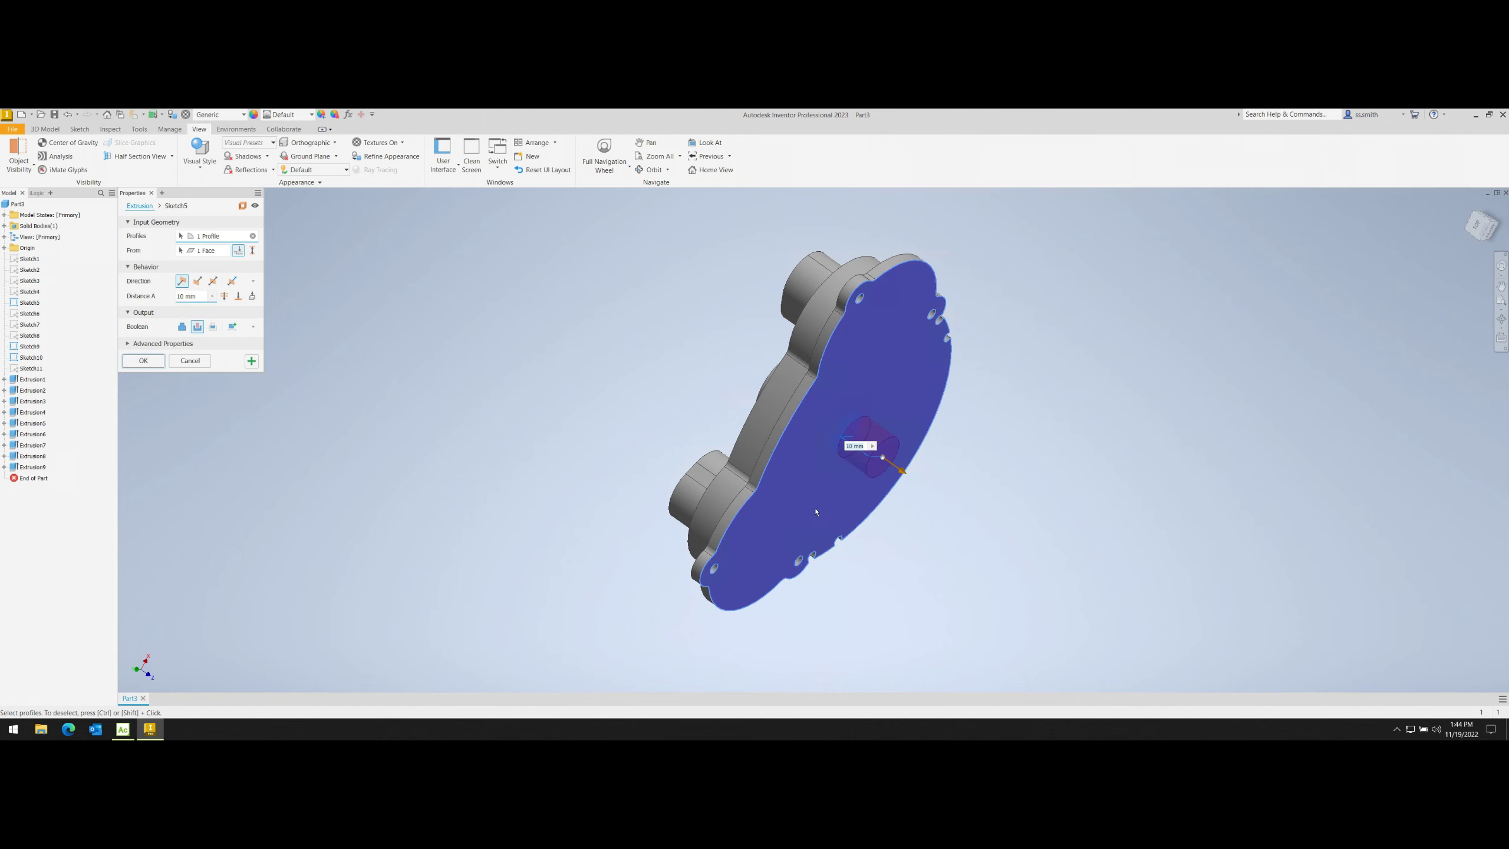
click(197, 281)
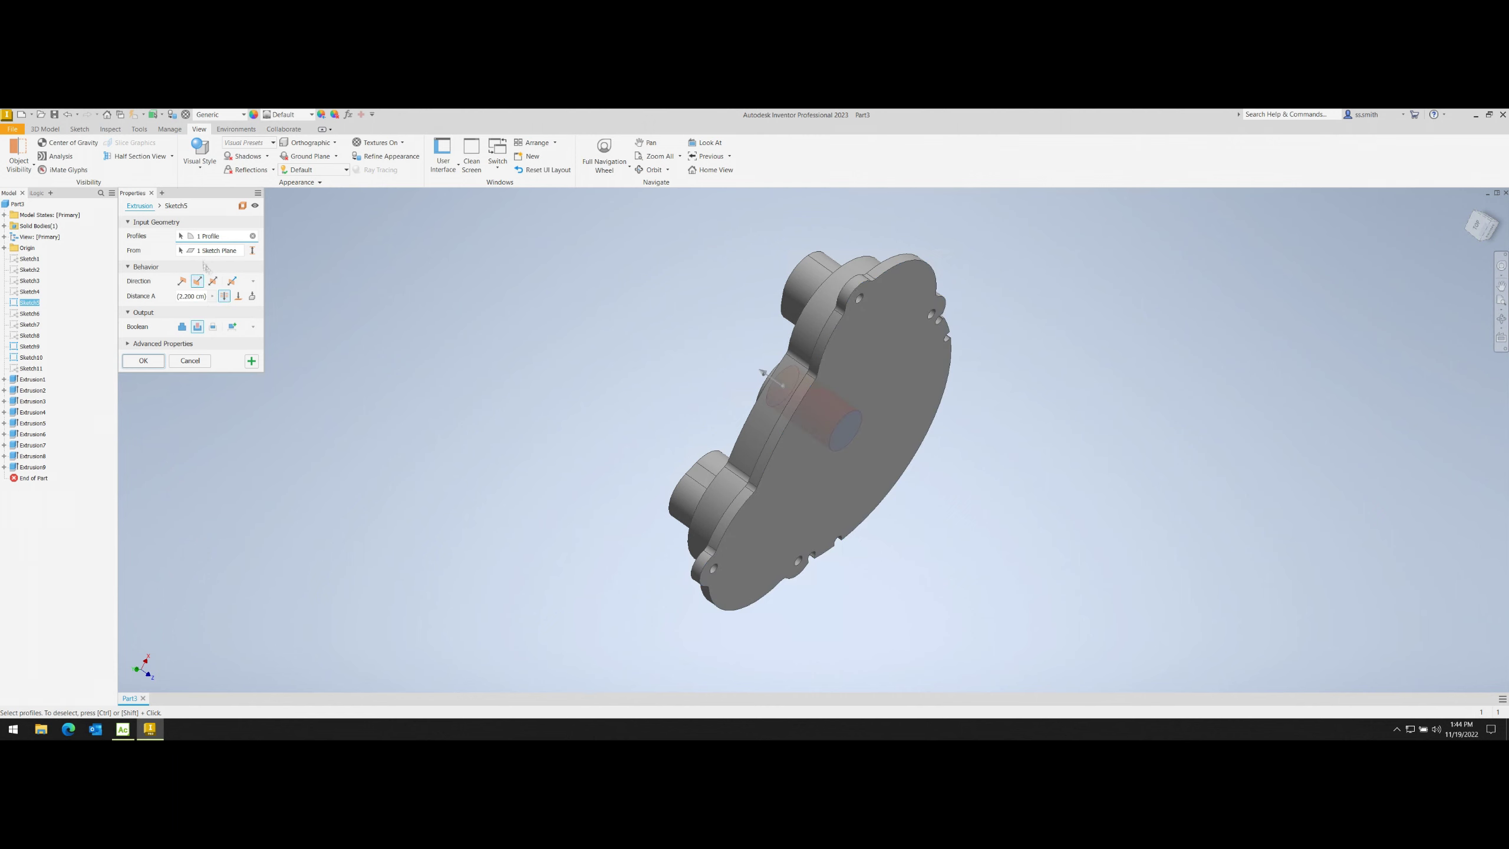
- Set the central extrusion depth to 2.500 cm from an existing feature dimension
click(844, 426)
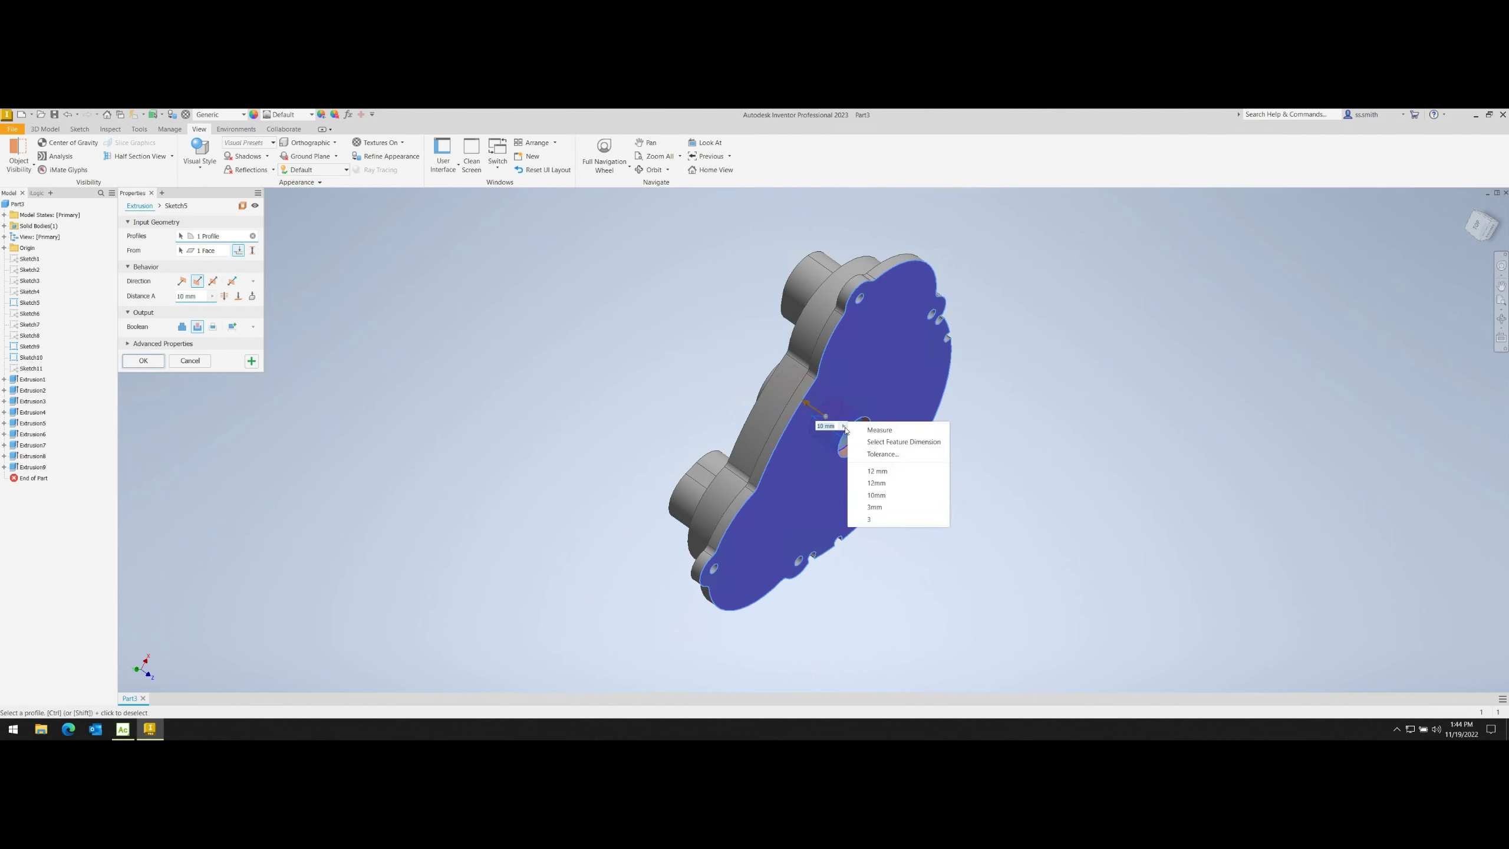
click(903, 441)
shift+middle_drag(903, 441, 800, 421)
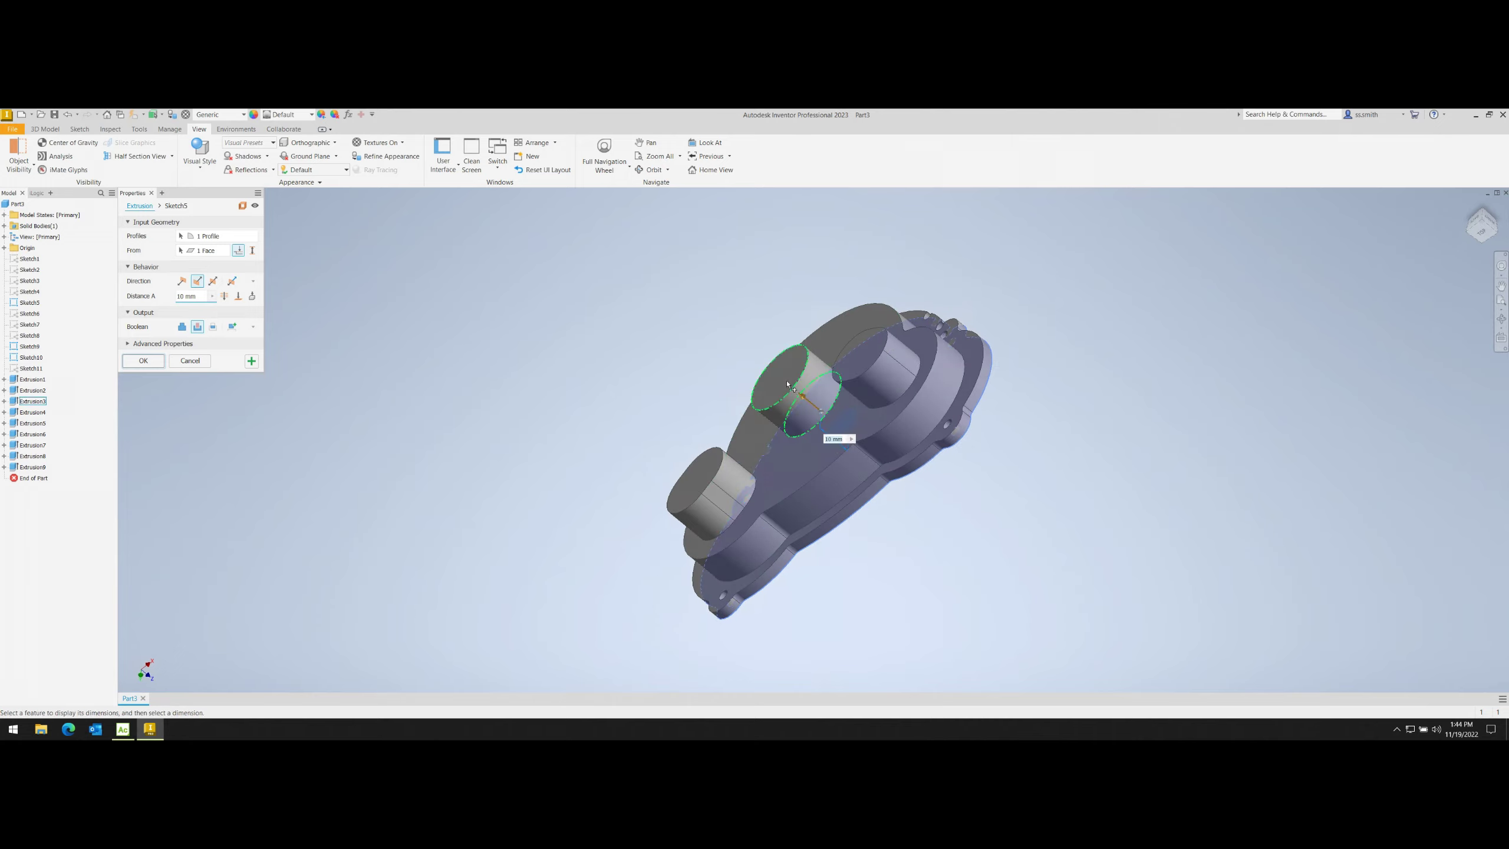
click(851, 439)
click(903, 523)
mouse_move(903, 523)
shift+middle_down()
mouse_move(778, 385)
mouse_move(731, 376)
shift+middle_up()
click(143, 361)
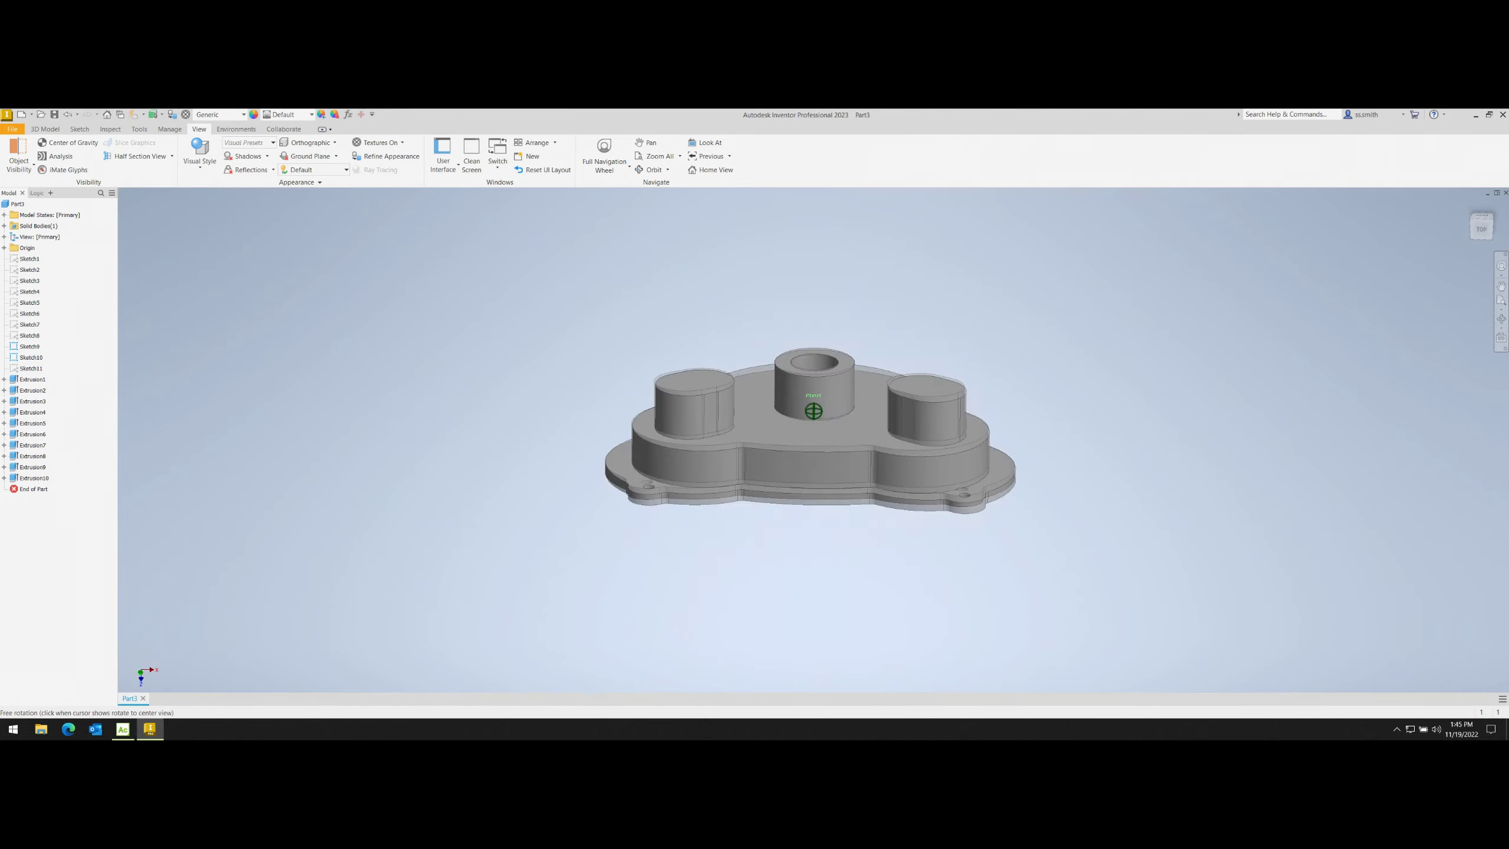
- Save the part as Gear_Cover.ipt in a new Desktop folder named Traxxas_GearCover
click(56, 115)
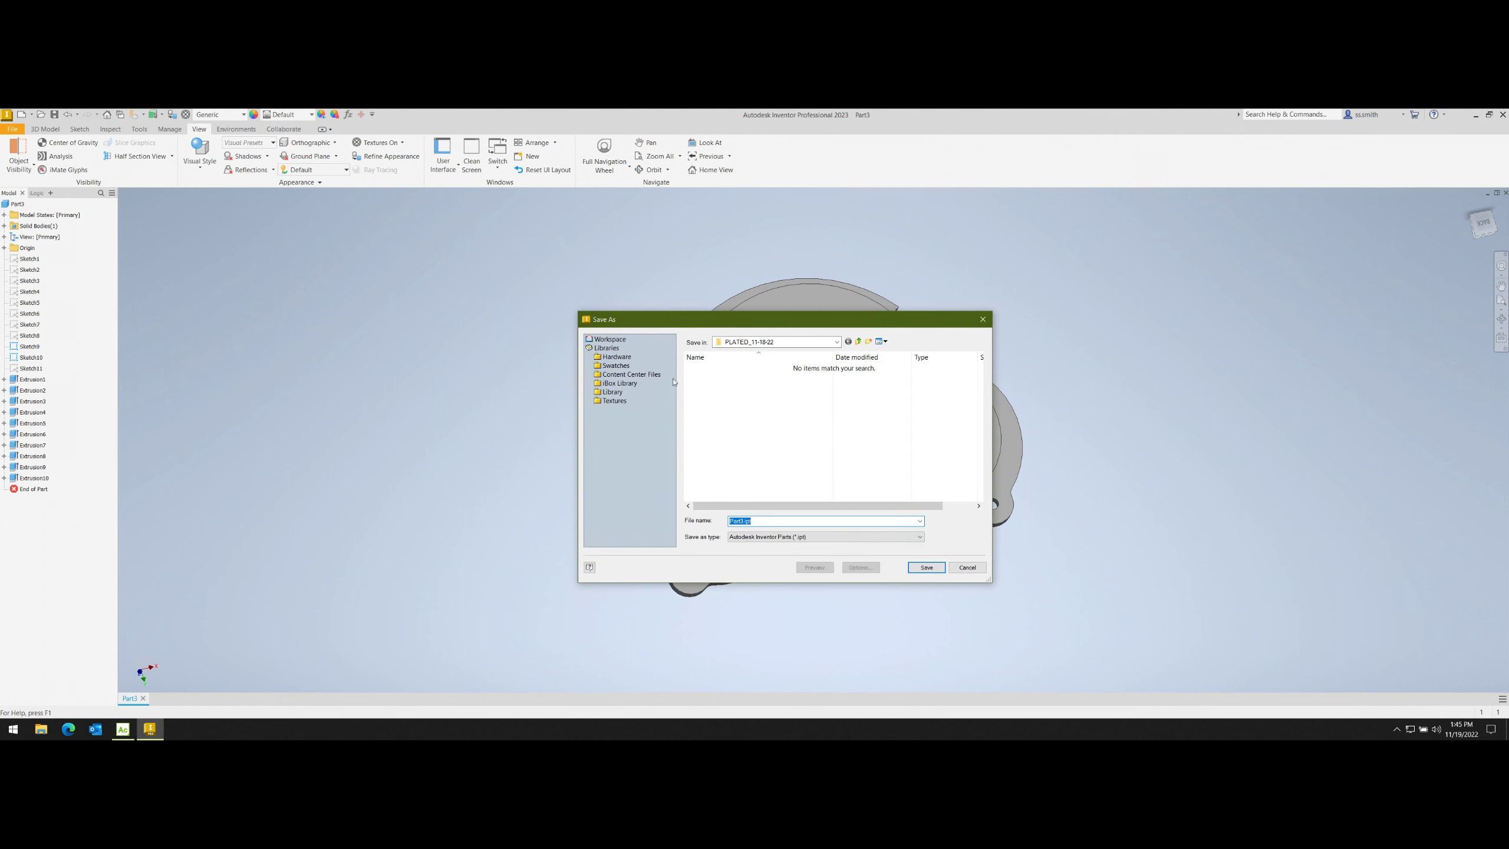
click(837, 342)
click(737, 352)
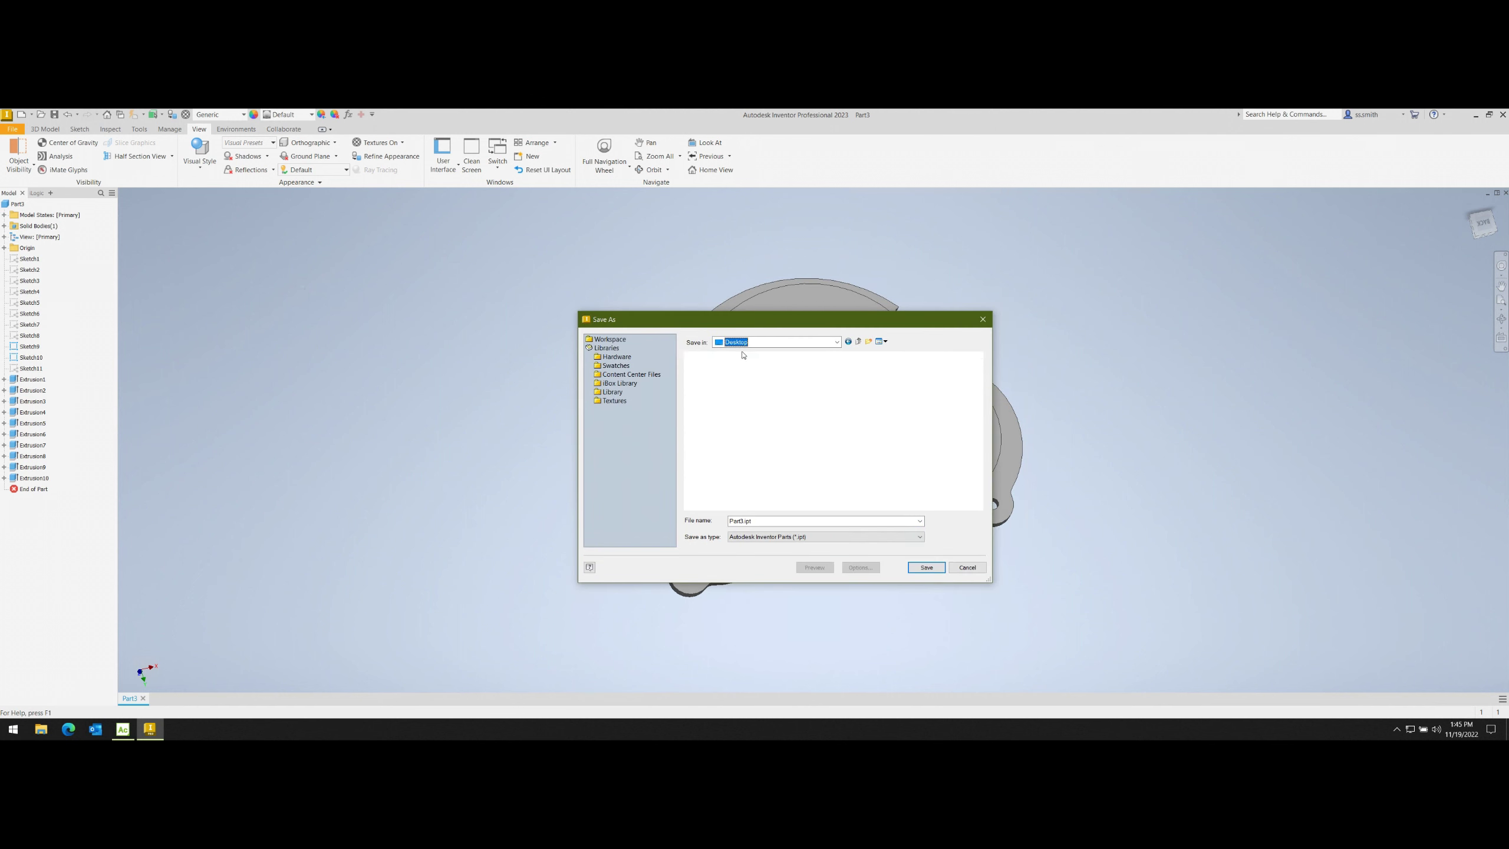
click(871, 342)
text(Ti)
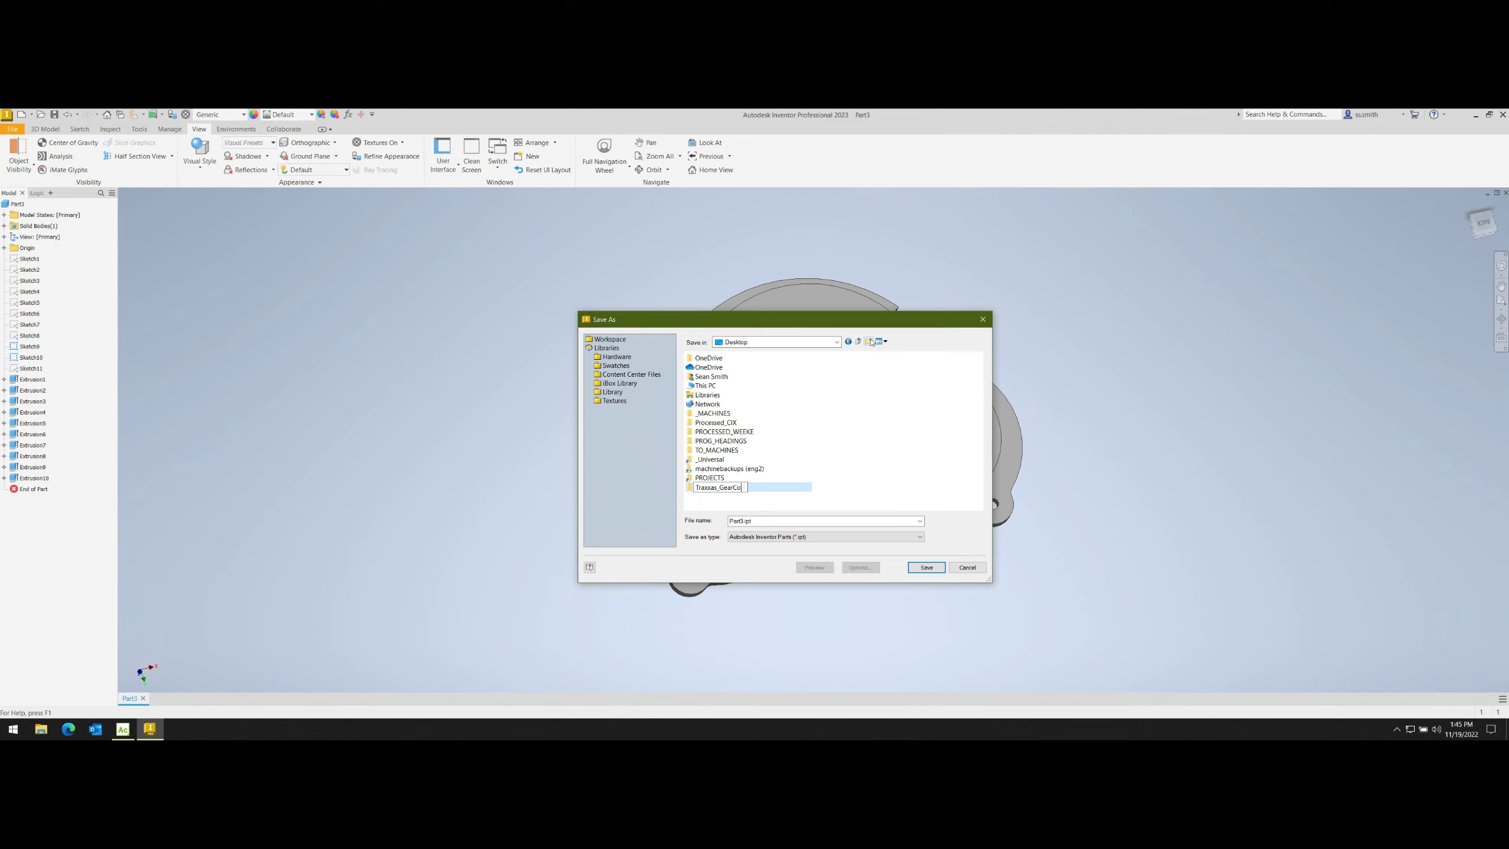
text(ver)
key(Return)
key(Return)
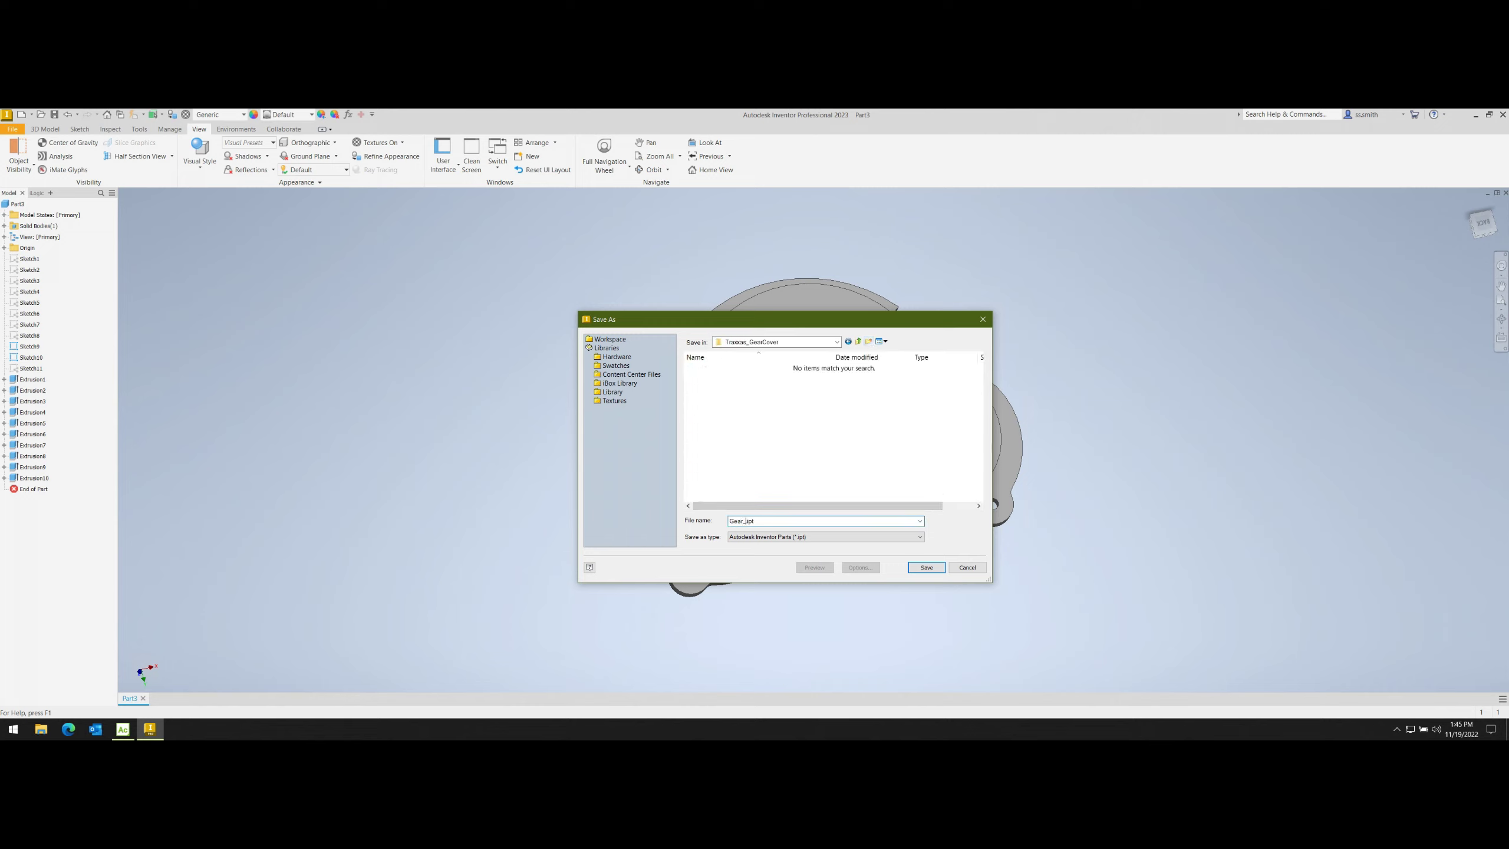
key(Return)
key(Return)
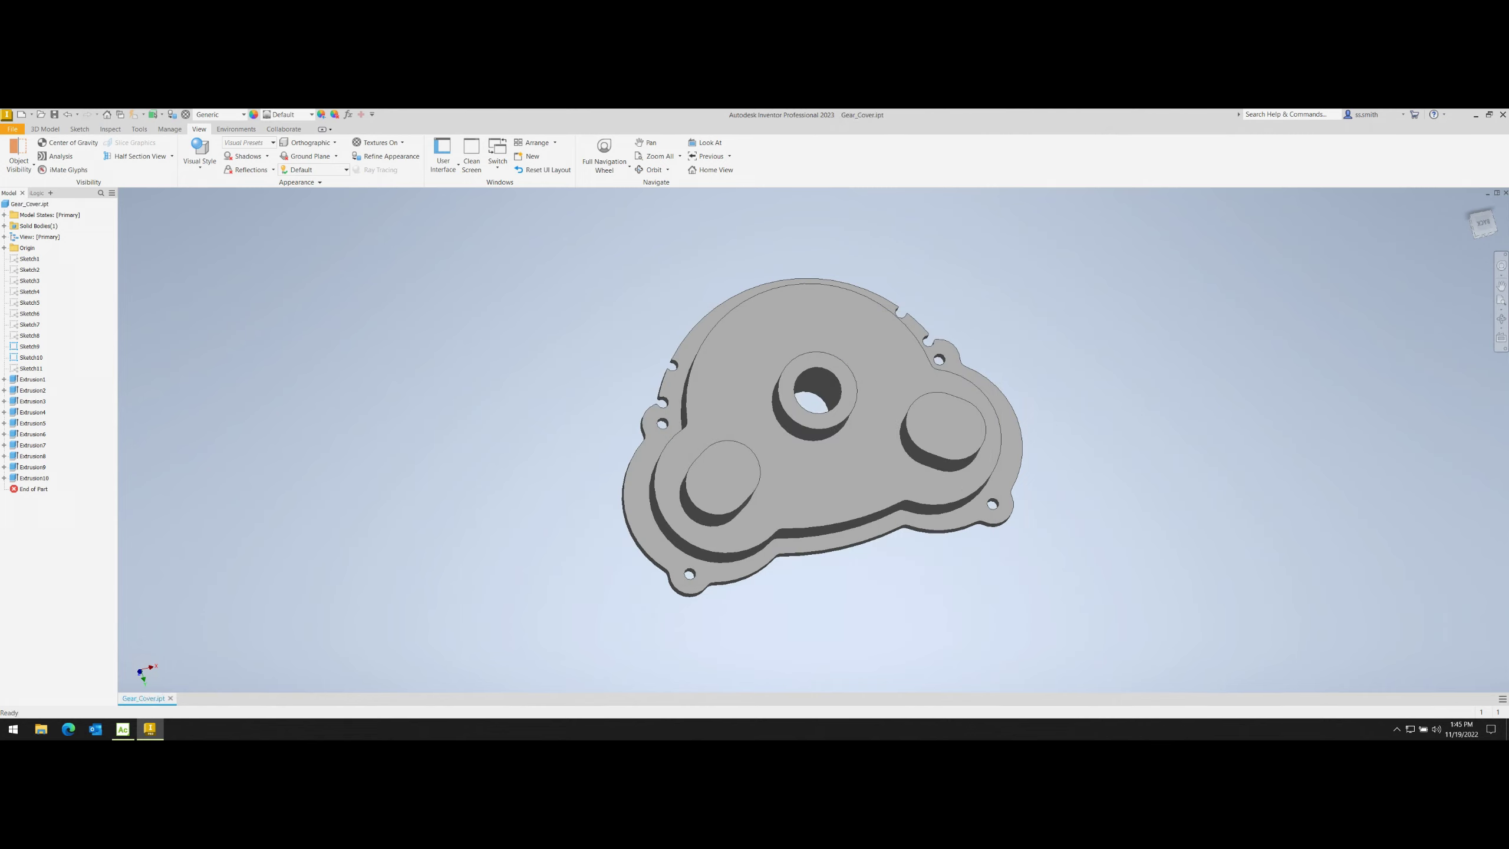
- Show the 3D Model commands and make the tilted back view the fitted Home view
mouse_move(814, 357)
shift+middle_down()
mouse_move(813, 411)
mouse_move(1078, 269)
shift+middle_up()
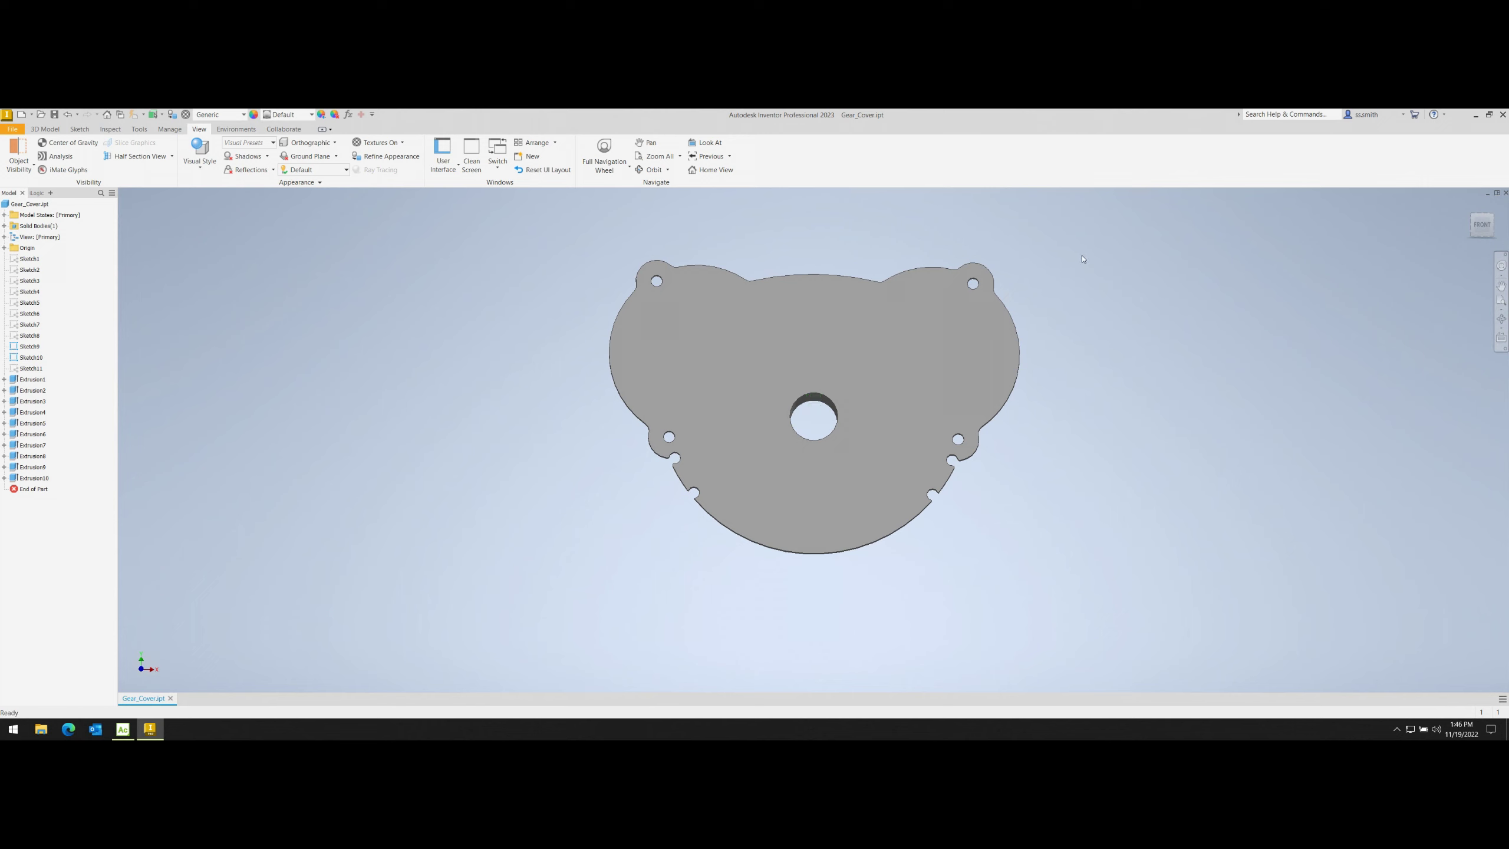
click(56, 130)
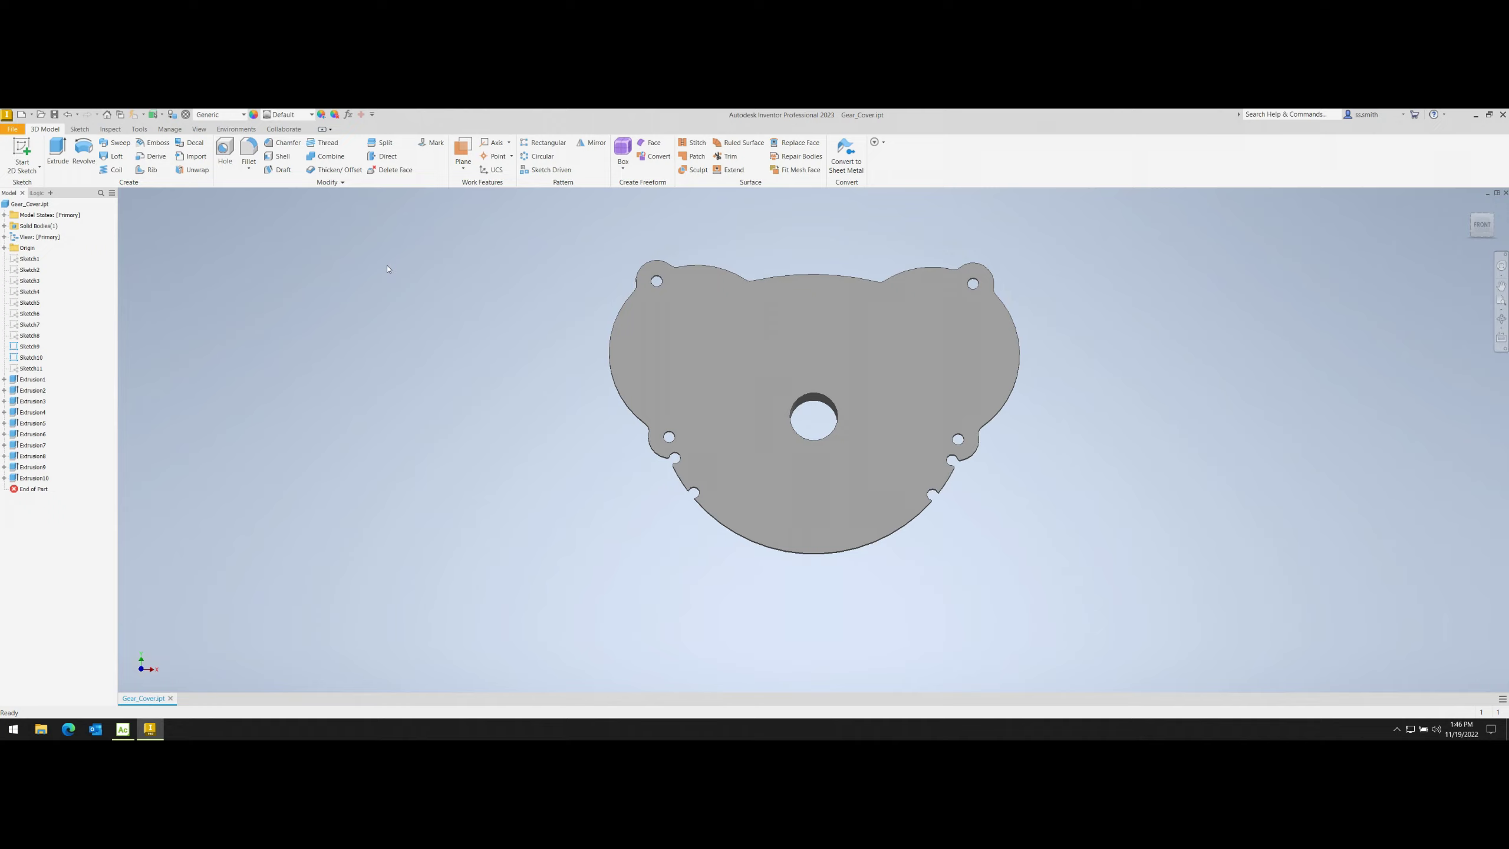
shift+middle_drag(1163, 419, 1506, 219)
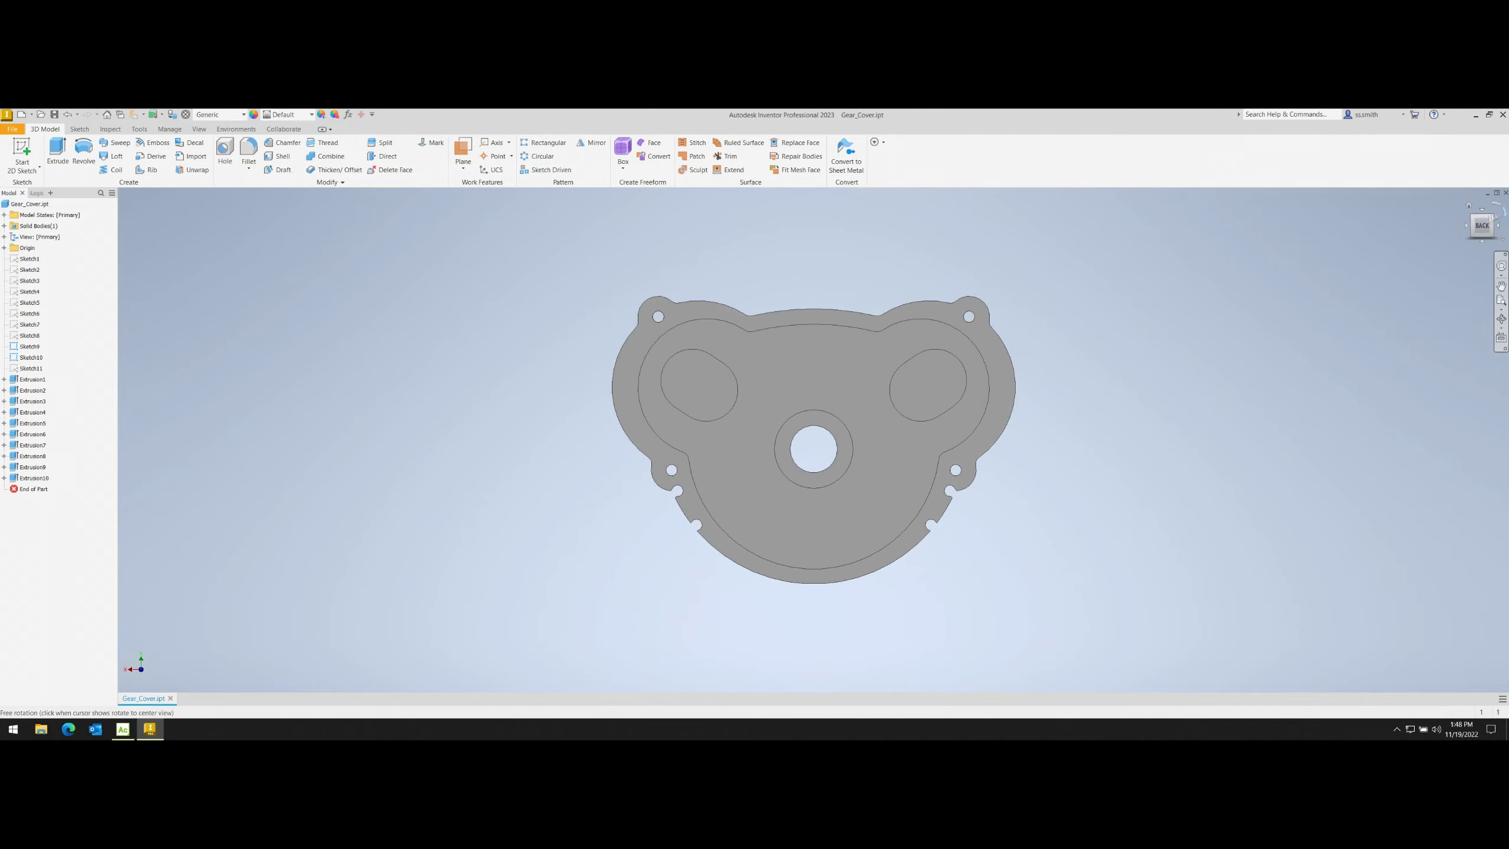
right_click(1483, 224)
mouse_move(1463, 282)
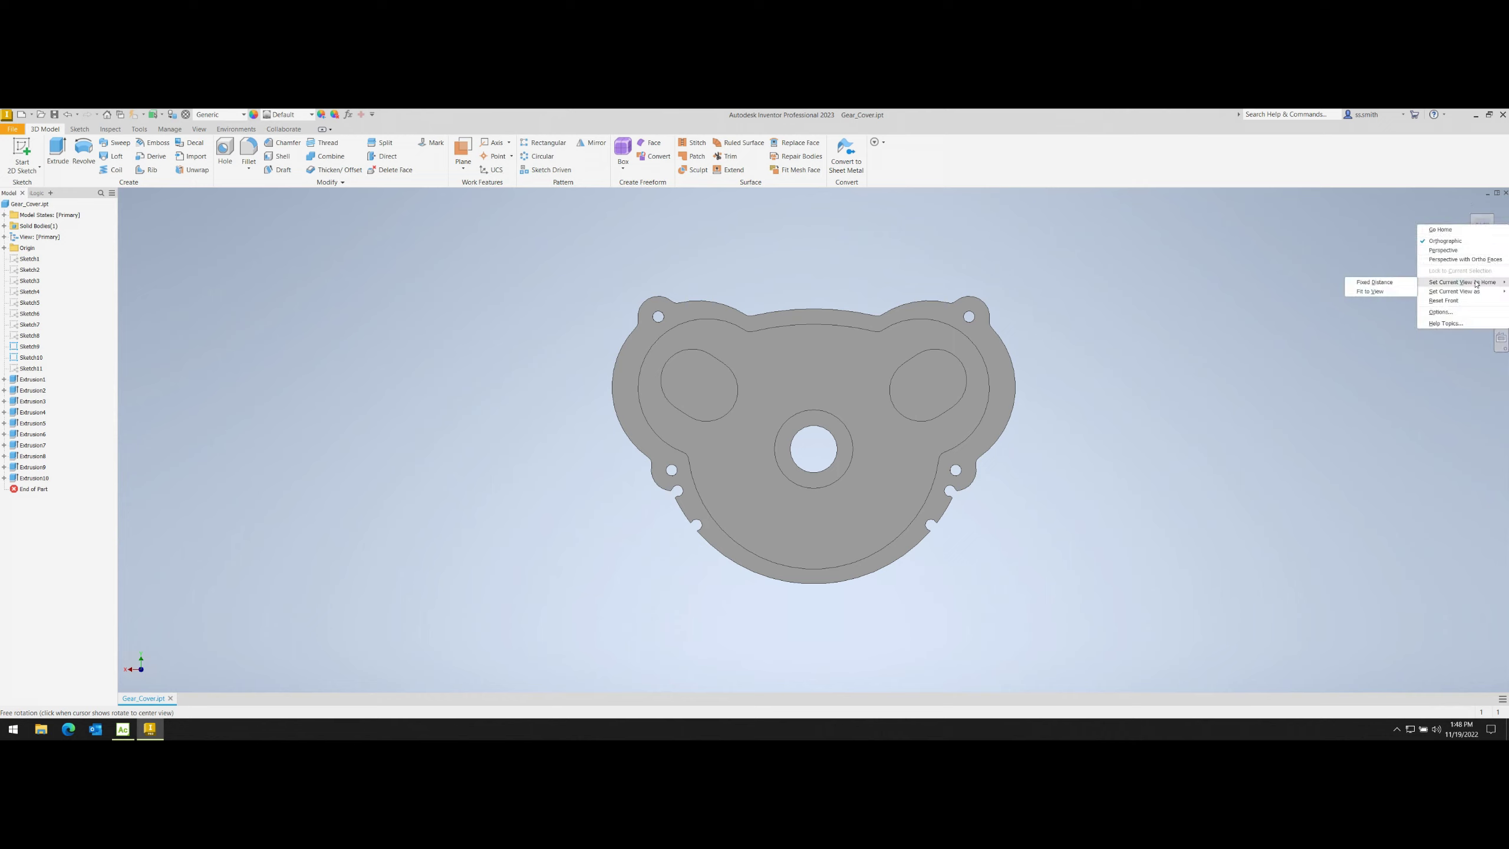
click(1371, 291)
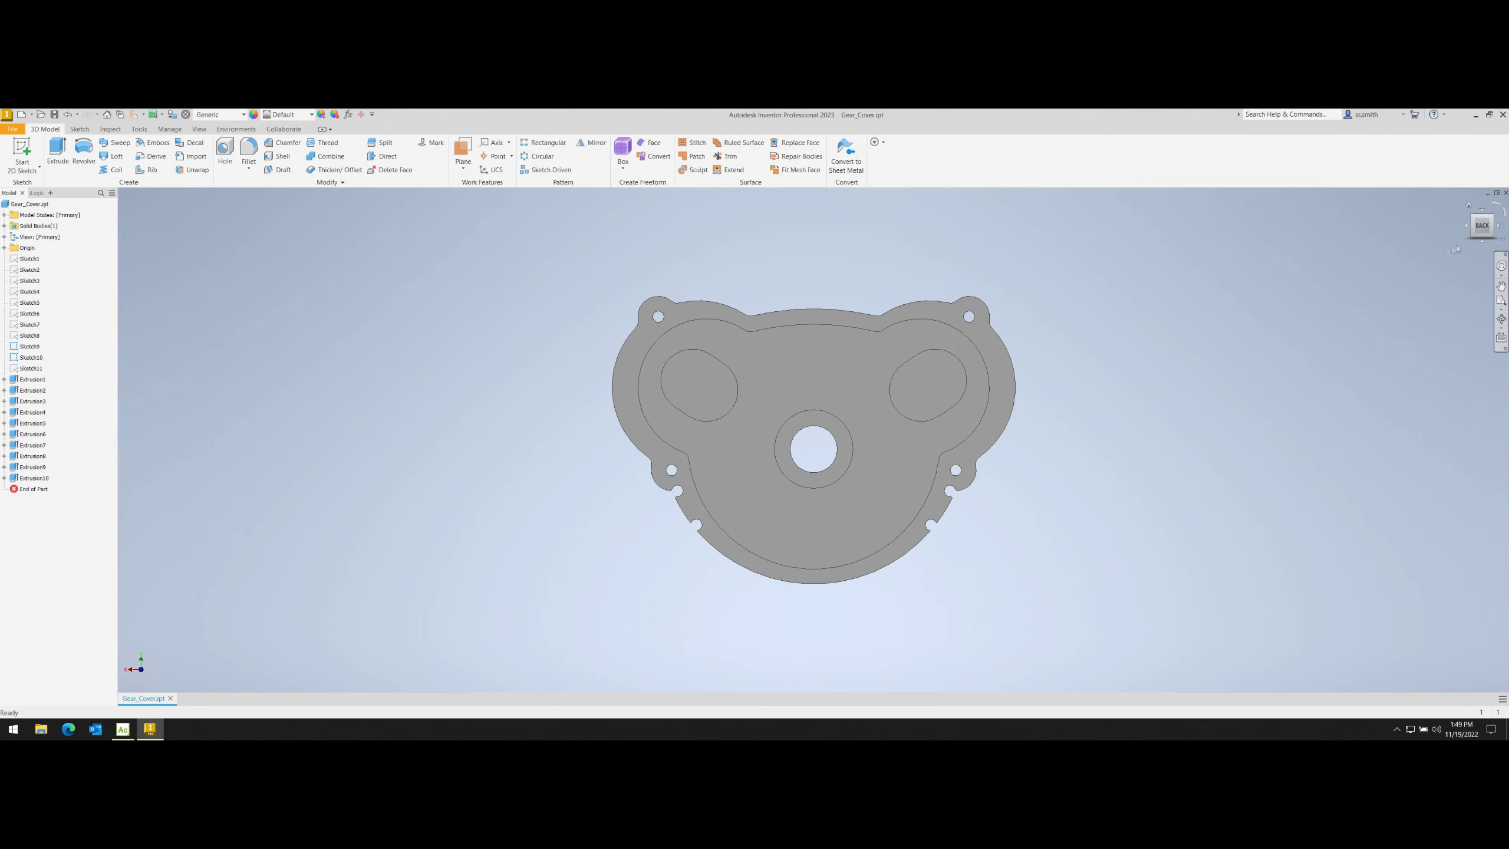
click(1468, 207)
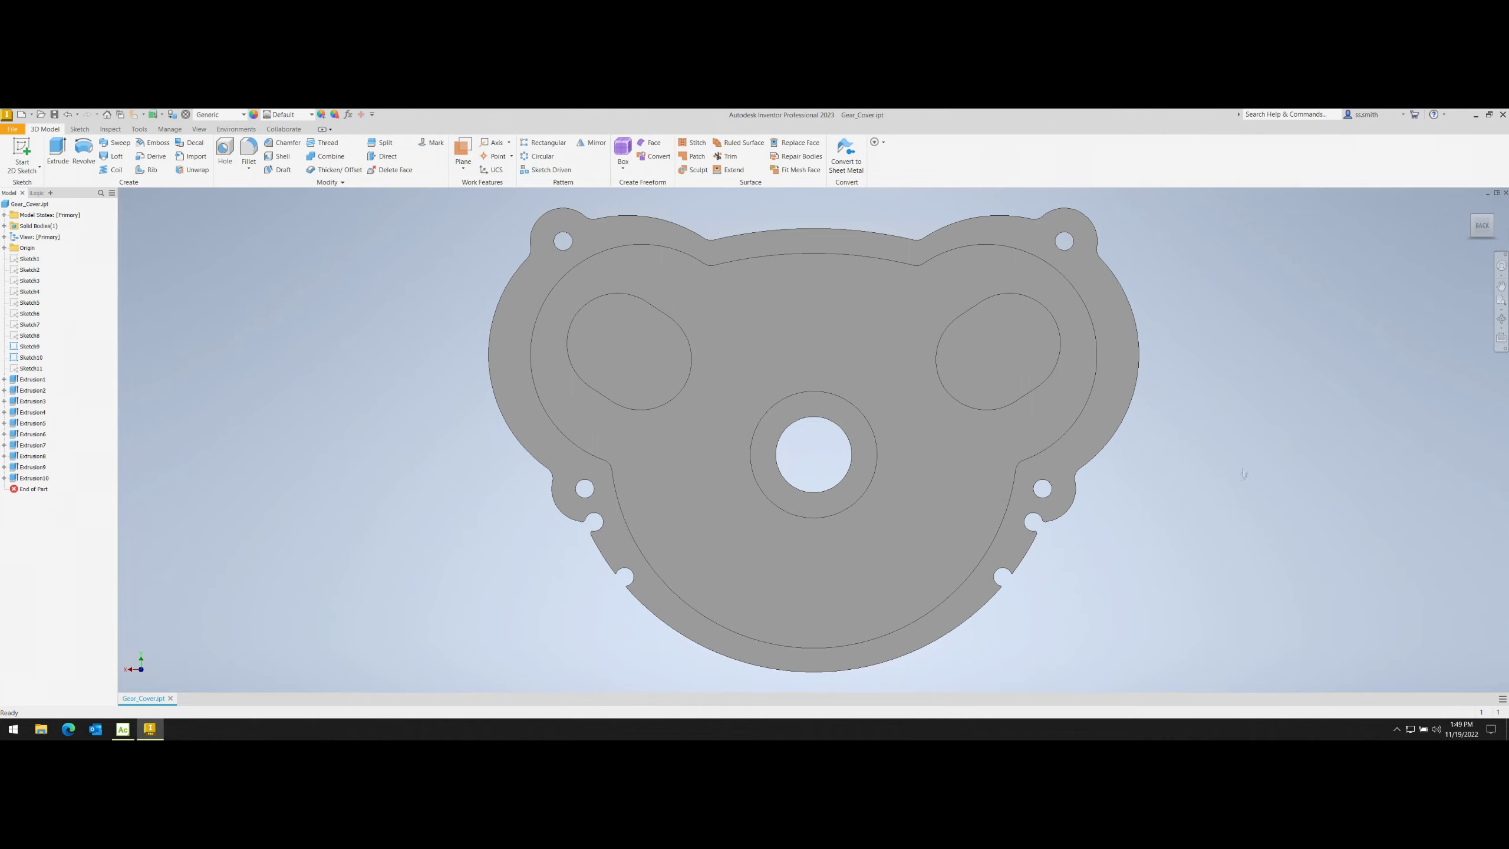
shift+middle_drag(814, 454, 891, 416)
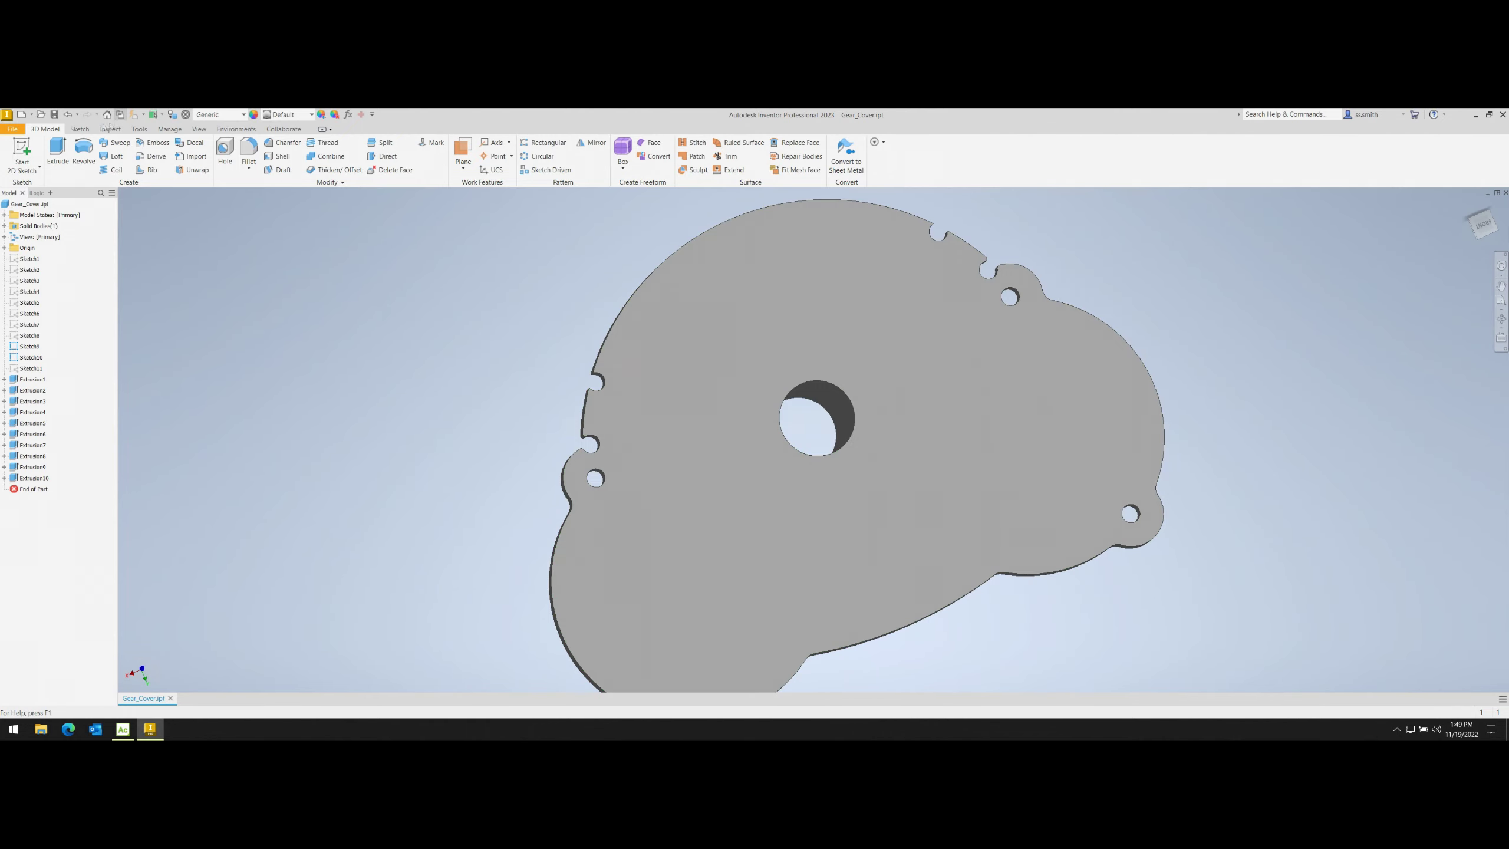
- Begin a shell with the flat back face removed and 3 mm thickness
click(280, 155)
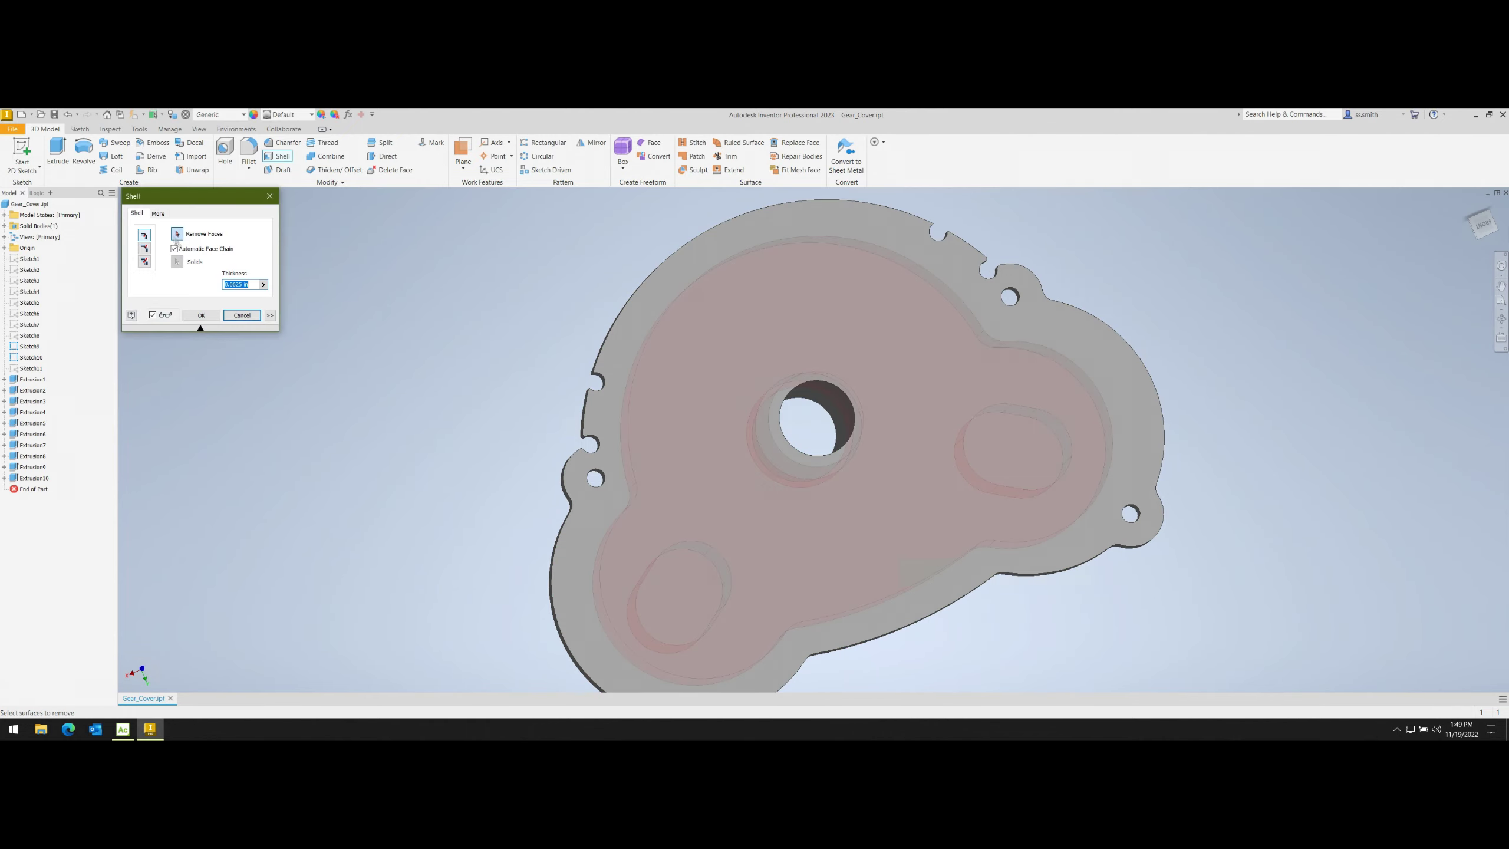
click(665, 431)
key(Page_Up)
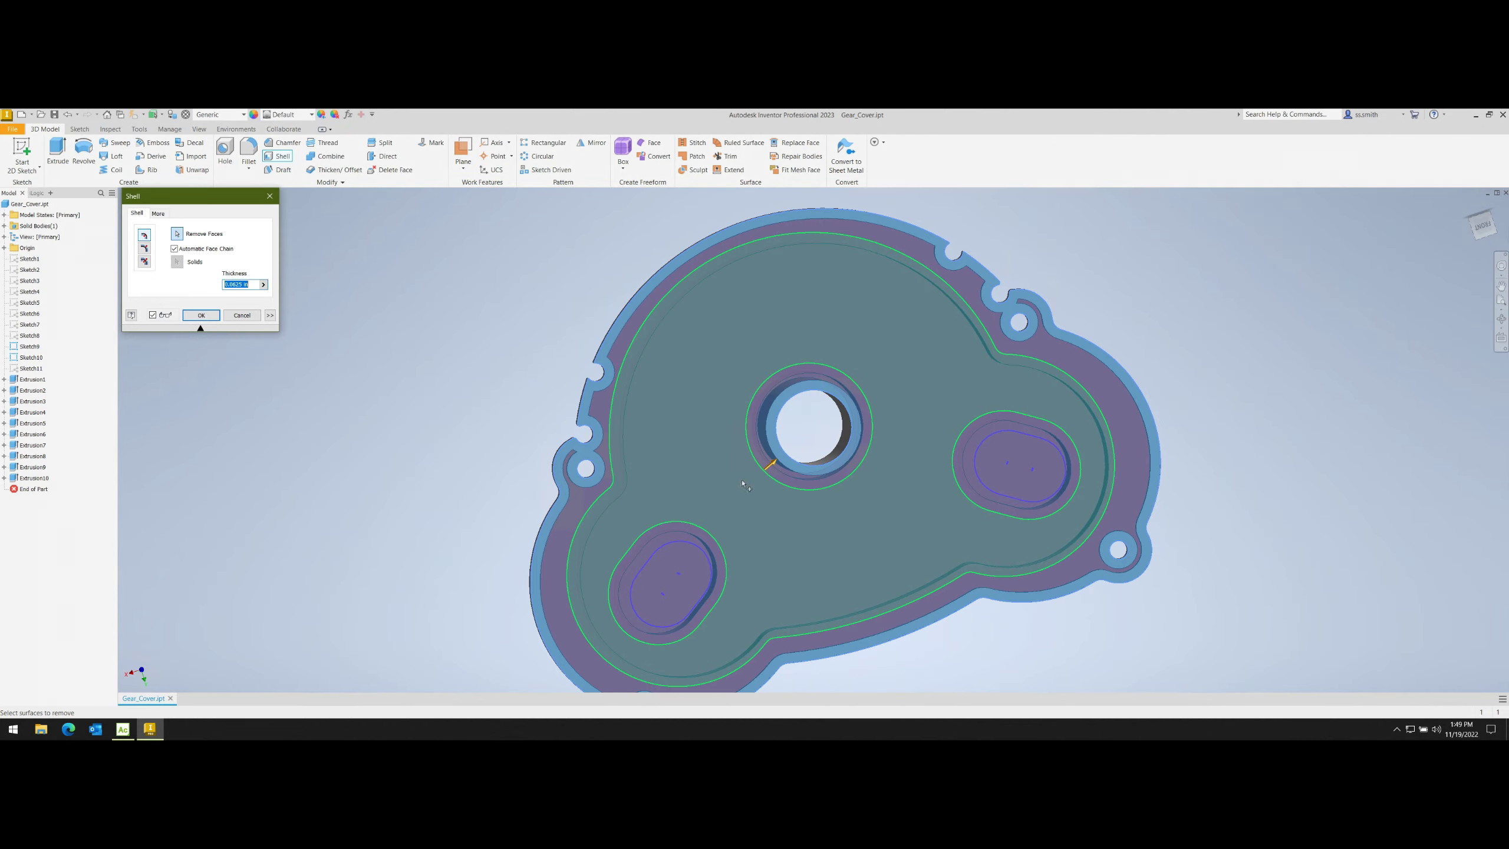
shift+middle_drag(742, 485, 798, 424)
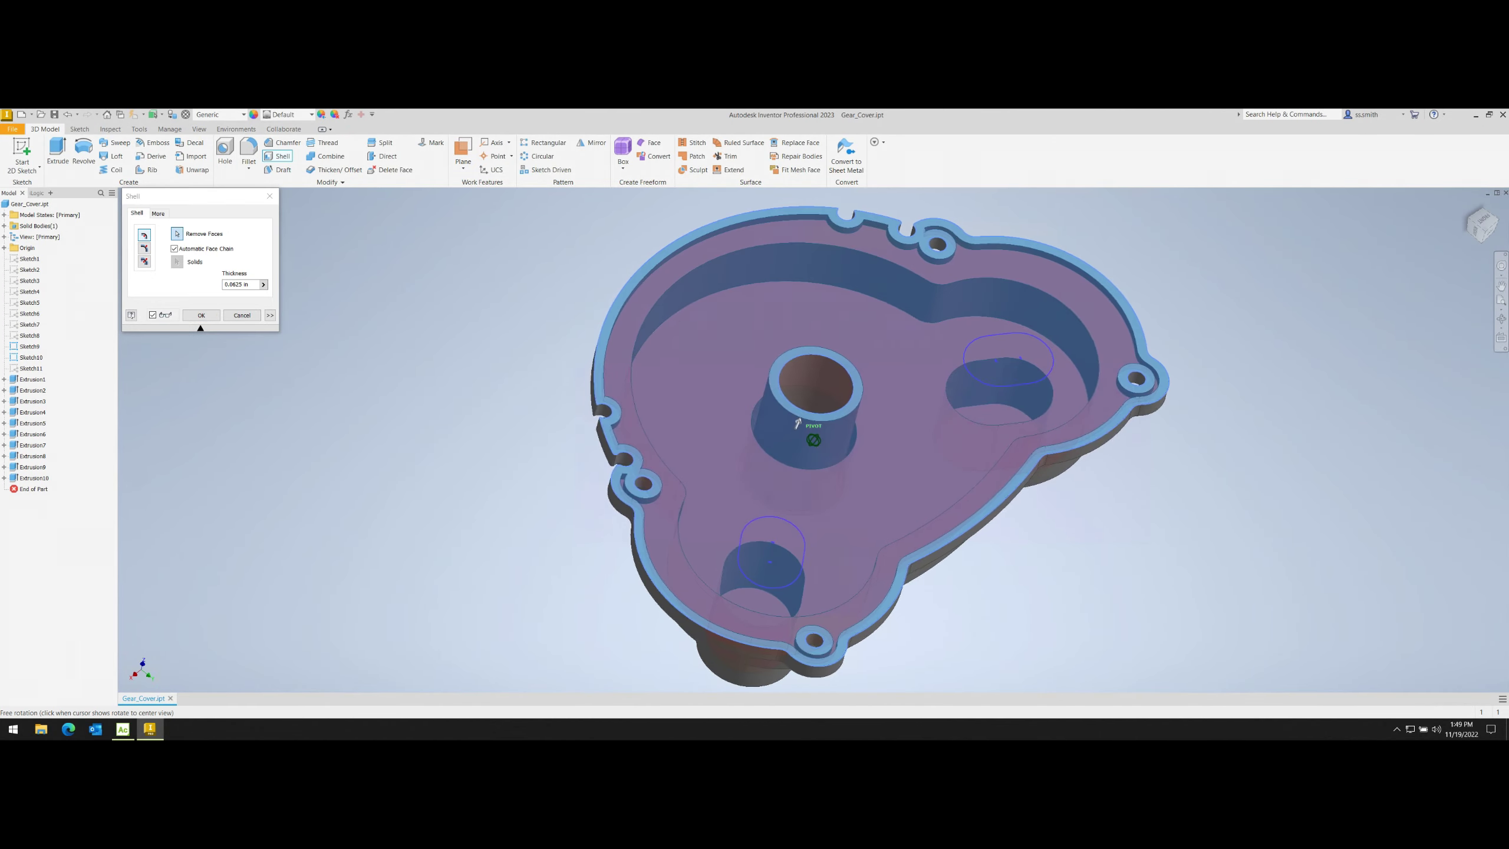
shift+middle_drag(797, 423, 762, 385)
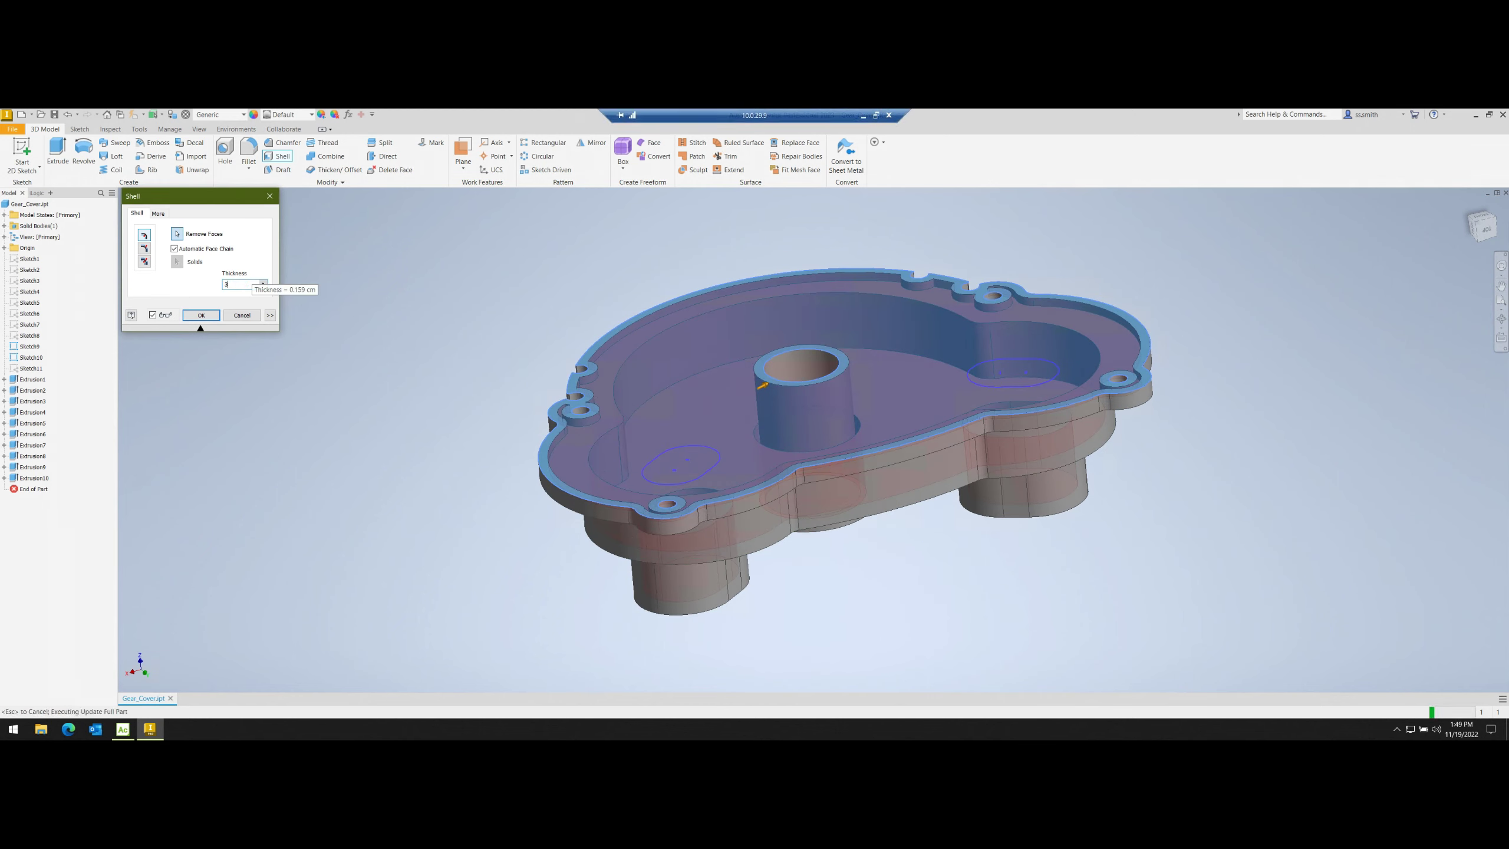
text(mm)
- Check the shell preview from several angles and apply the 3 mm shell
mouse_move(475, 249)
shift+middle_down()
mouse_move(1096, 415)
mouse_move(713, 417)
shift+middle_up()
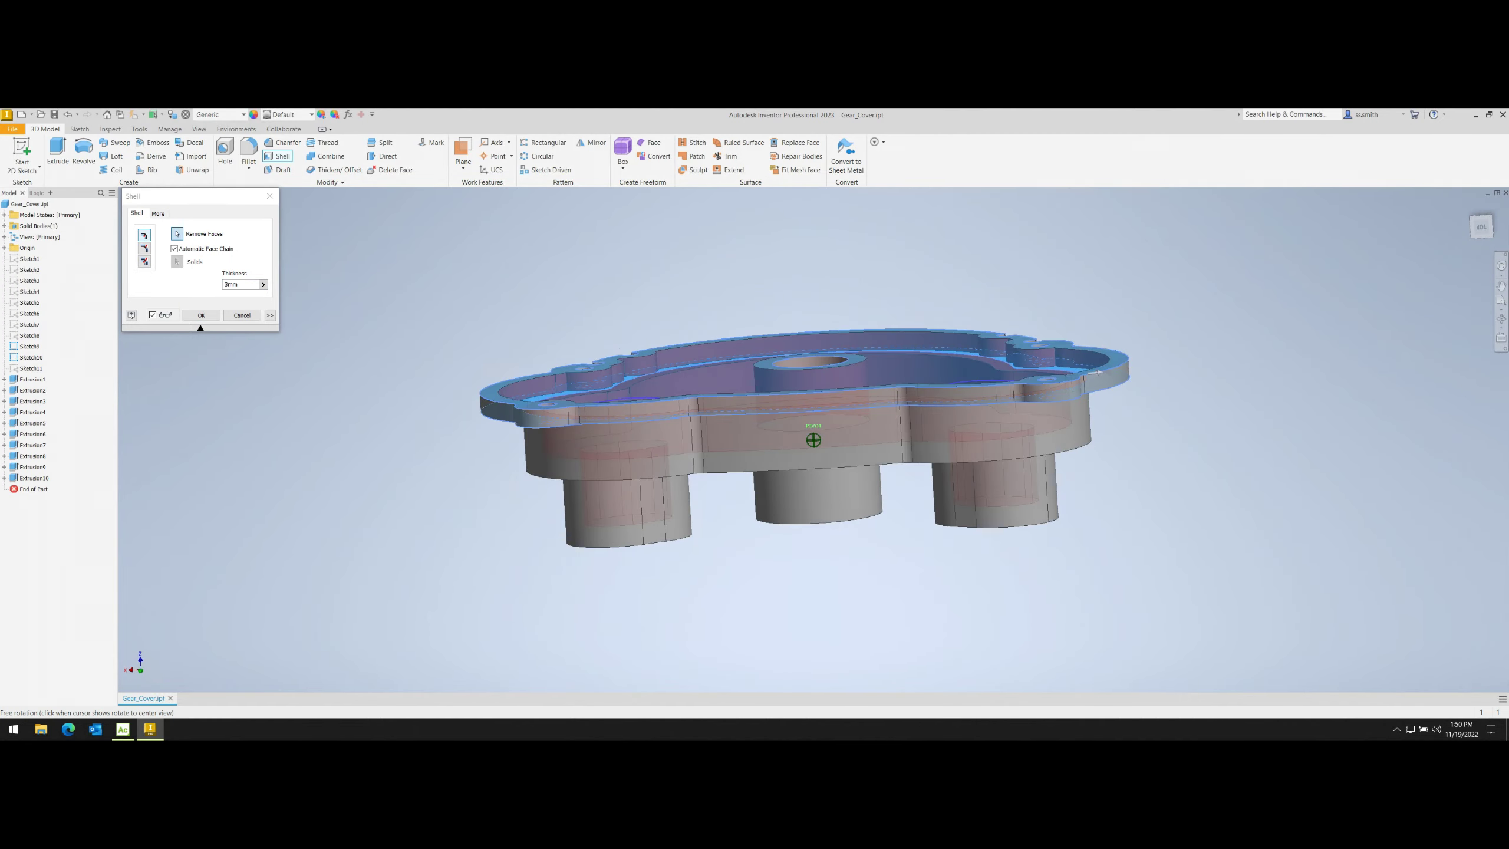
click(202, 315)
shift+middle_drag(692, 359, 701, 380)
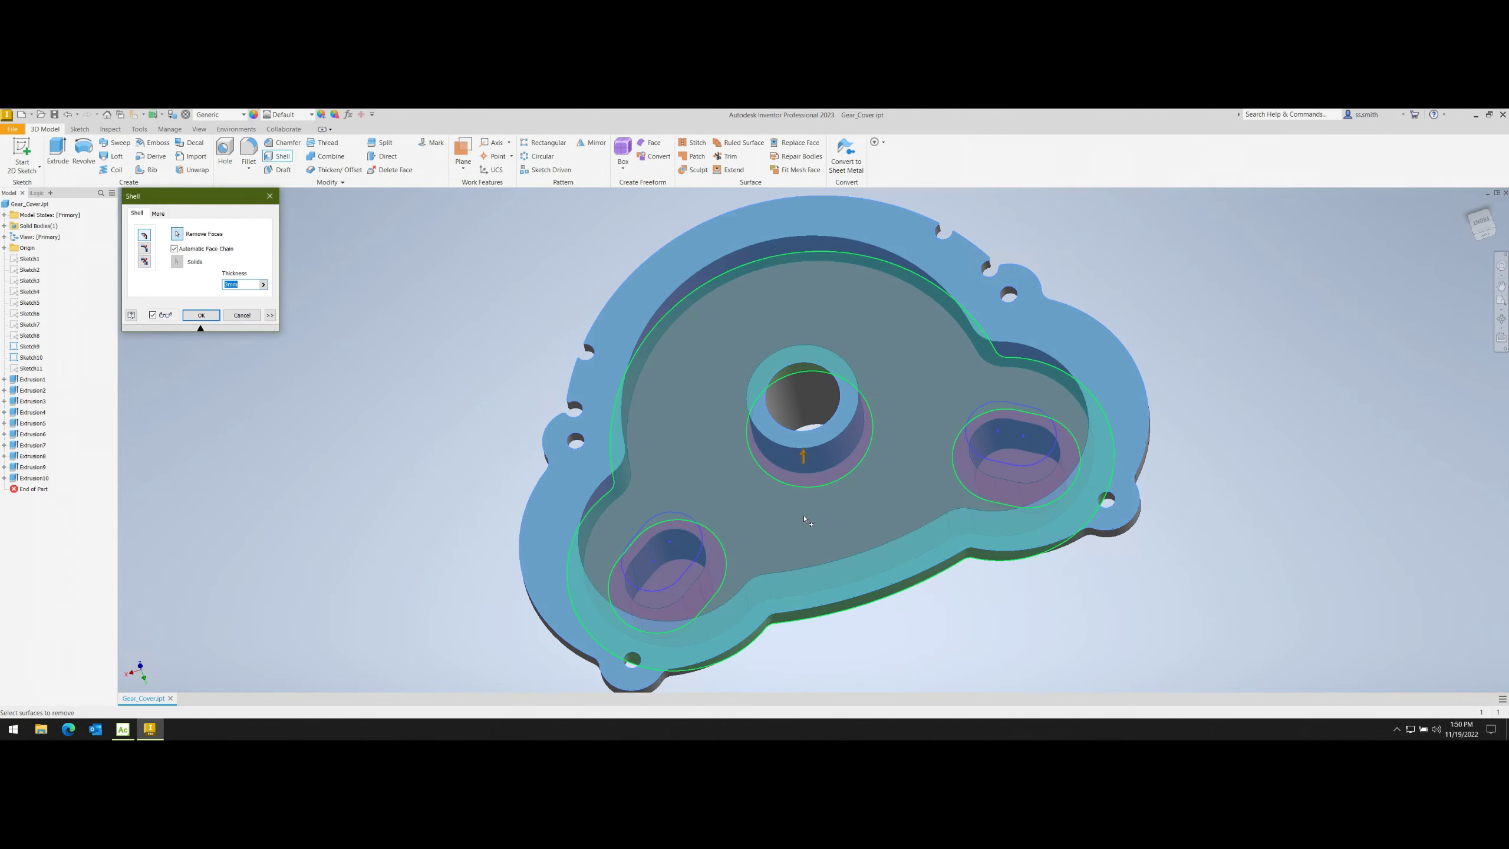
shift+middle_drag(773, 502, 765, 416)
key(F5)
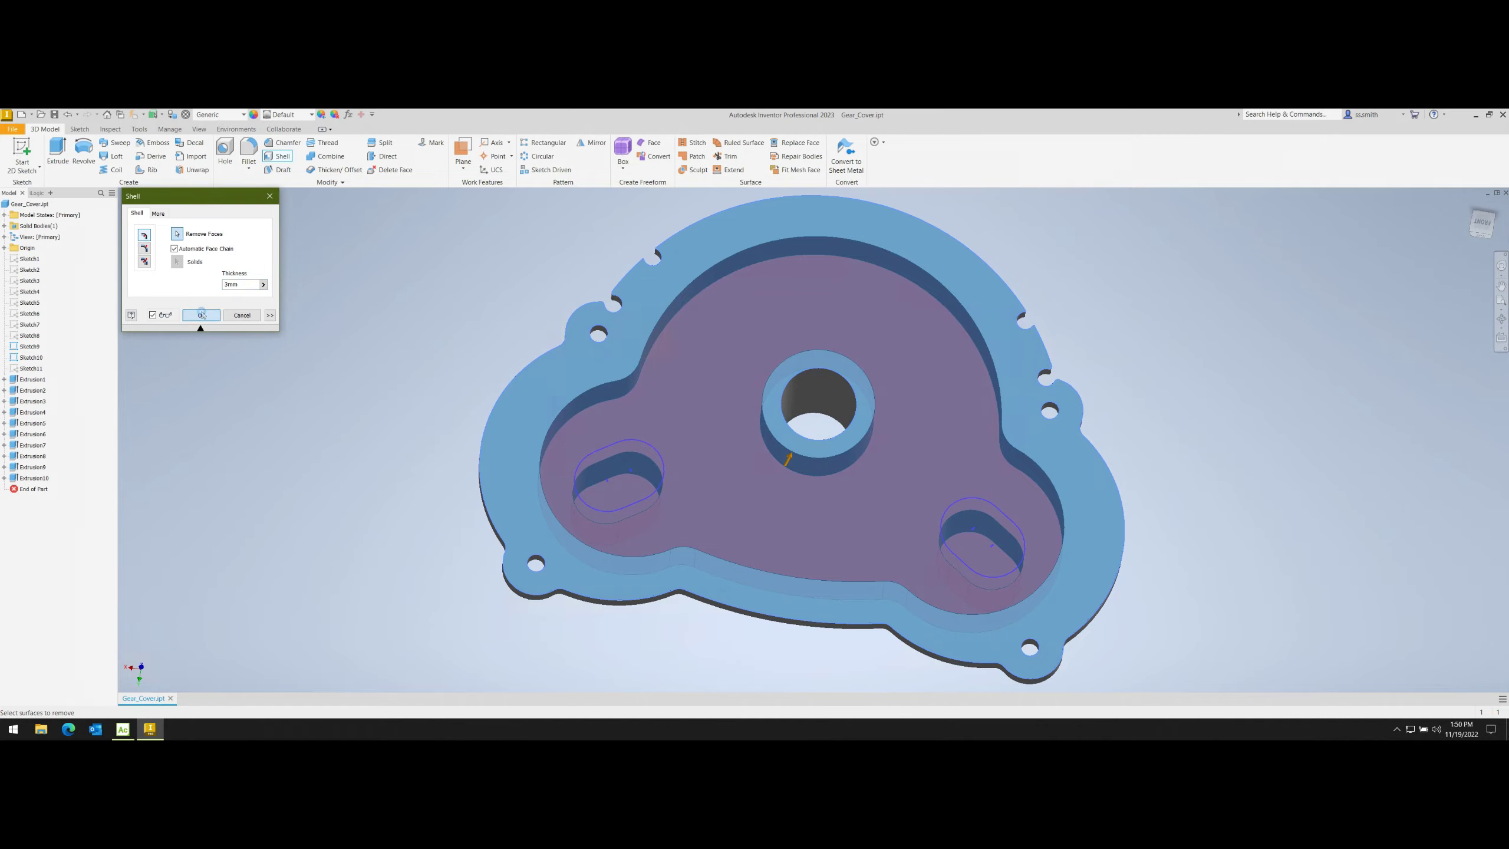
click(201, 315)
mouse_move(813, 439)
shift+middle_down()
mouse_move(832, 416)
mouse_move(832, 451)
mouse_move(813, 452)
mouse_move(814, 416)
shift+middle_up()
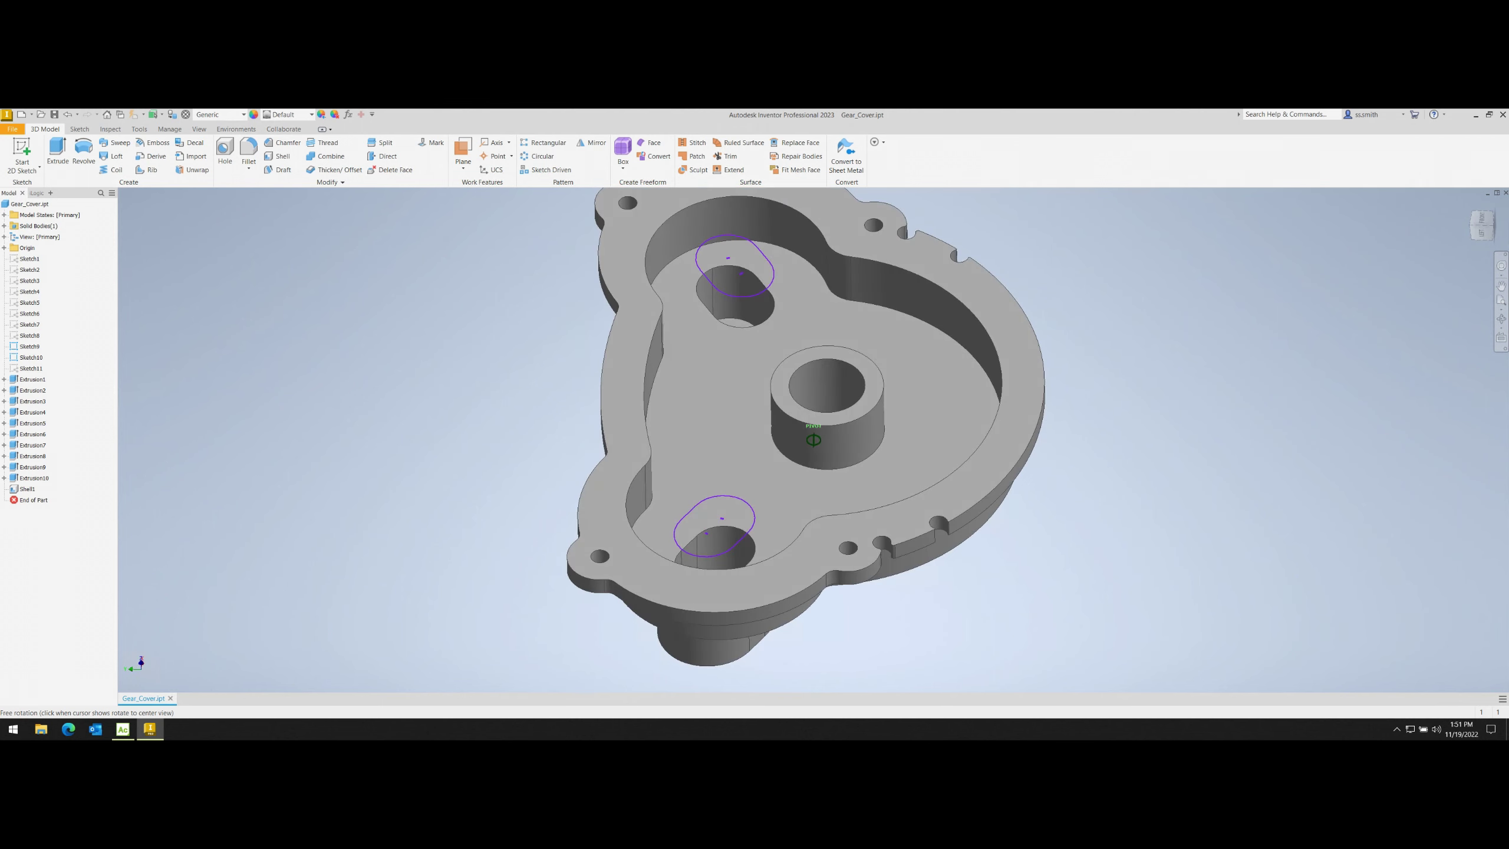
- Add a 2 mm shell that removes the top flange face
click(277, 155)
click(638, 376)
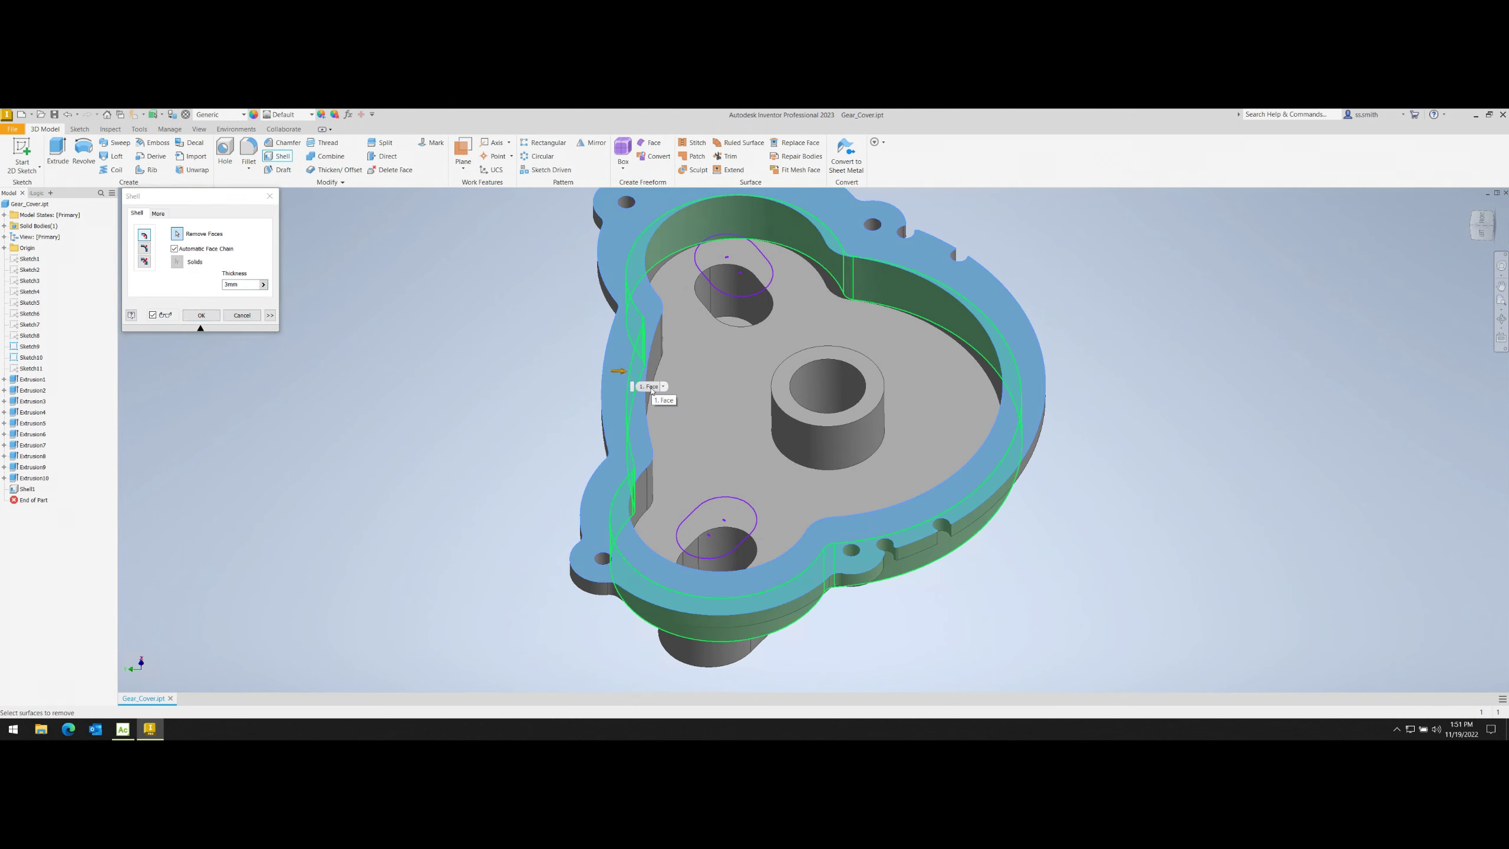
text(2)
key(Tab)
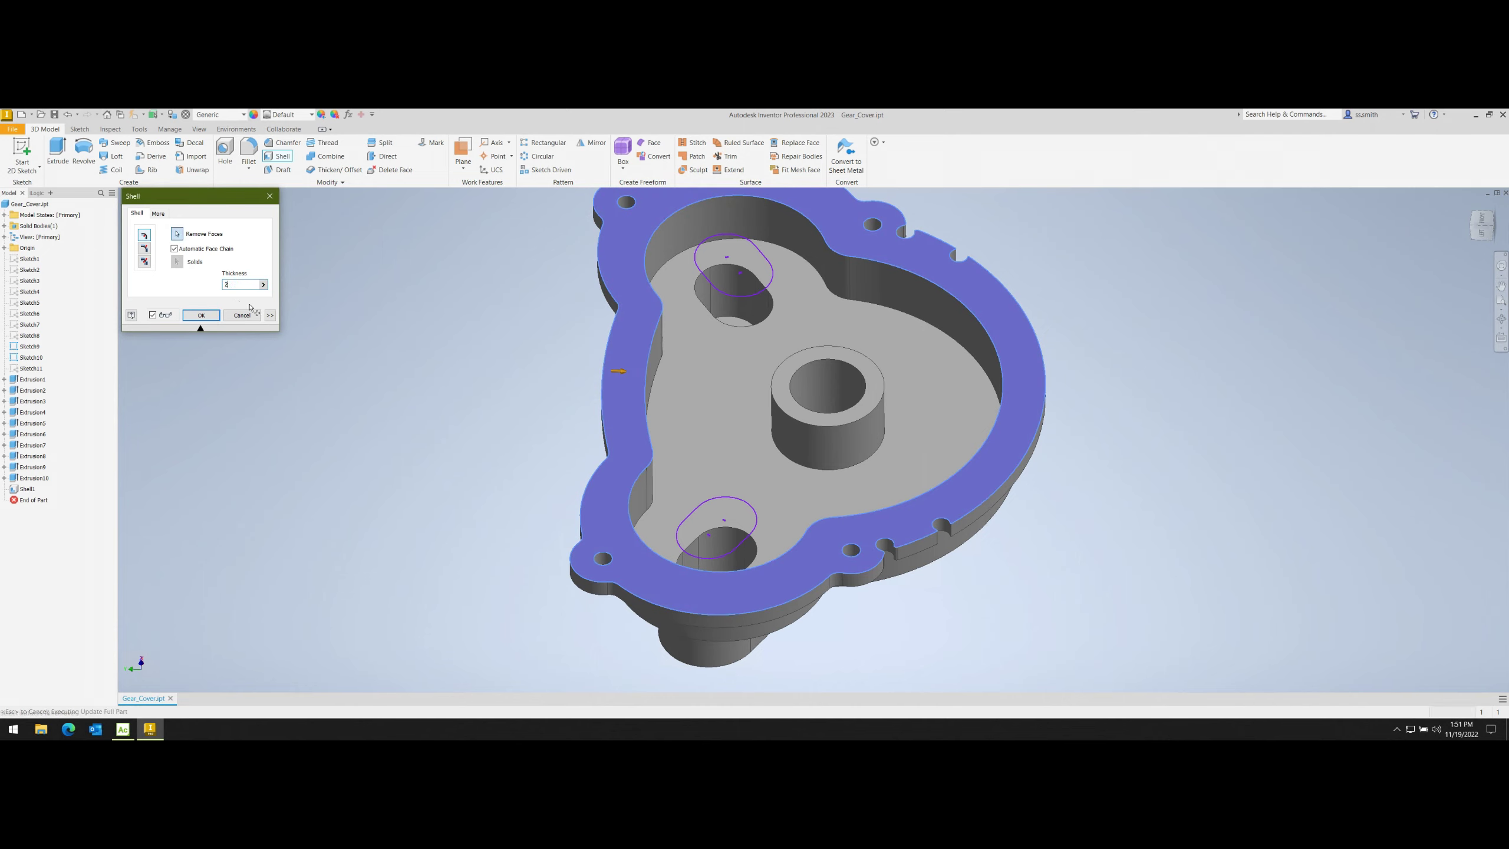
mouse_move(640, 406)
shift+middle_down()
mouse_move(654, 428)
mouse_move(600, 402)
shift+middle_up()
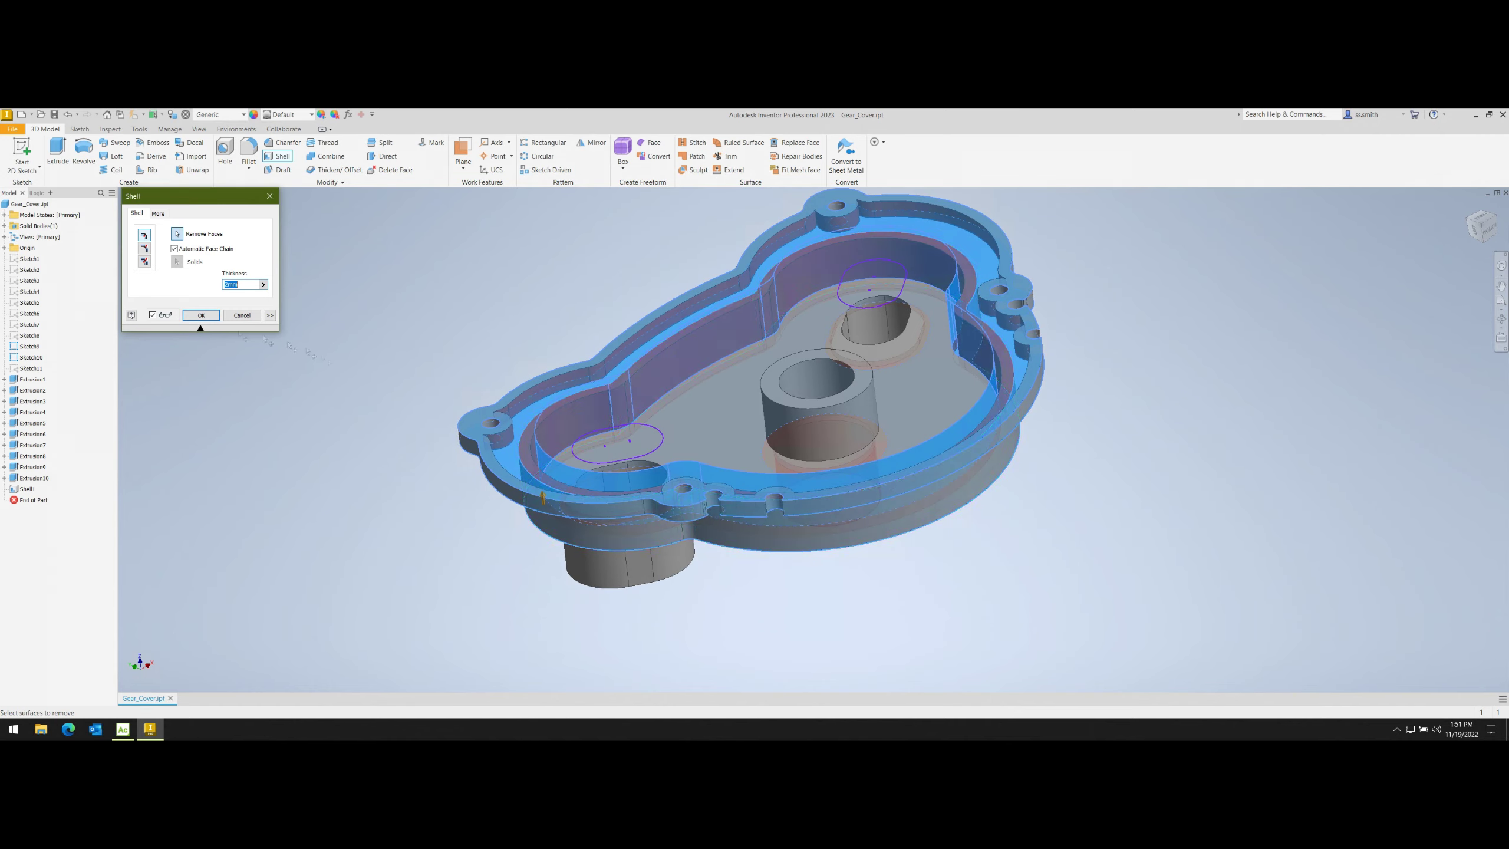
click(201, 315)
shift+middle_drag(594, 386, 762, 344)
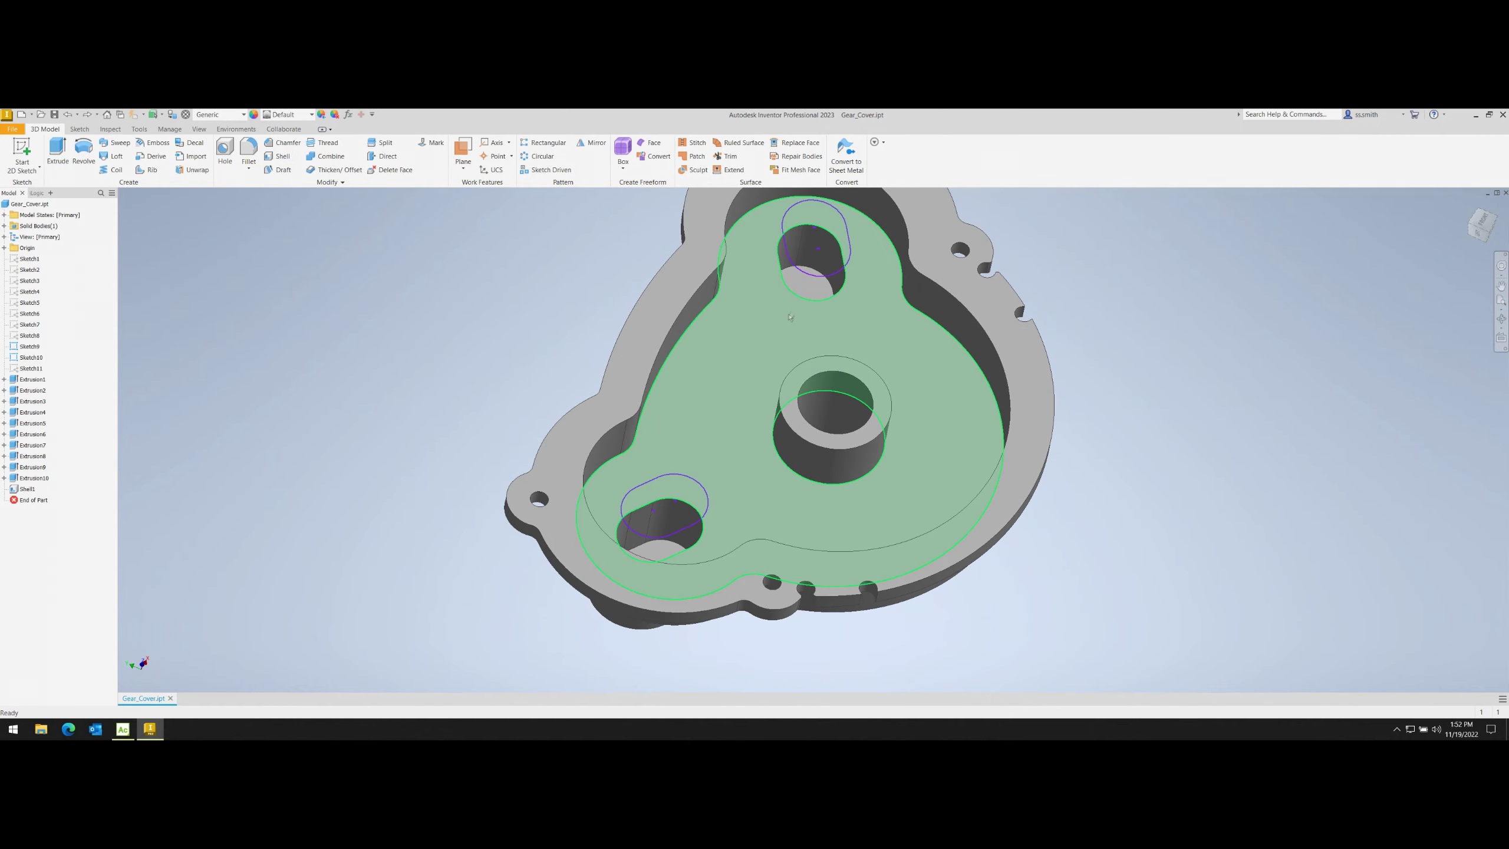
- Add another shell grown to both sides, forming an inner lip
click(282, 157)
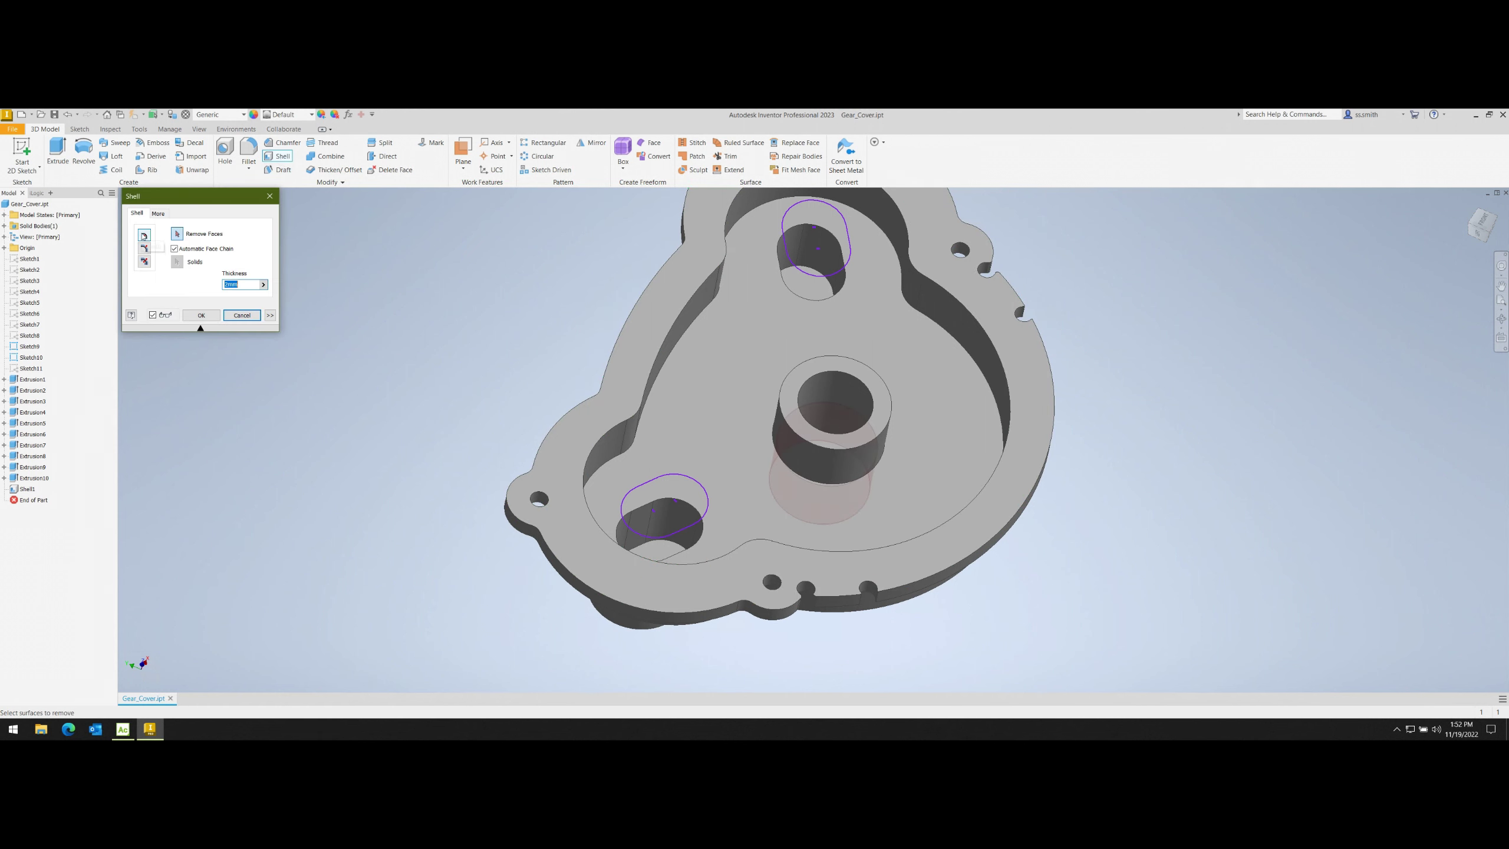
click(143, 261)
click(201, 315)
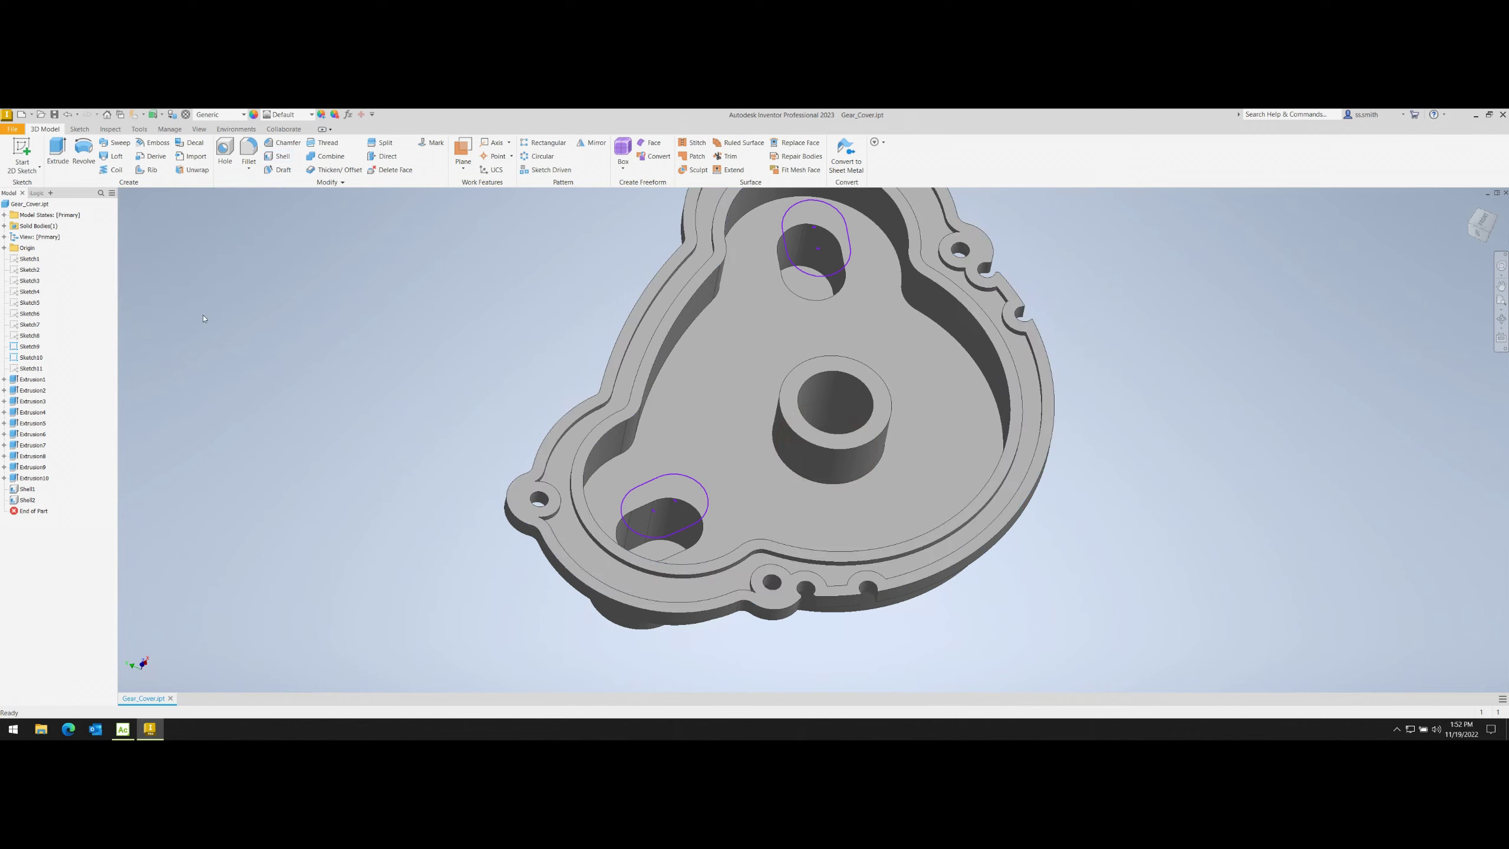
shift+middle_drag(814, 440, 796, 451)
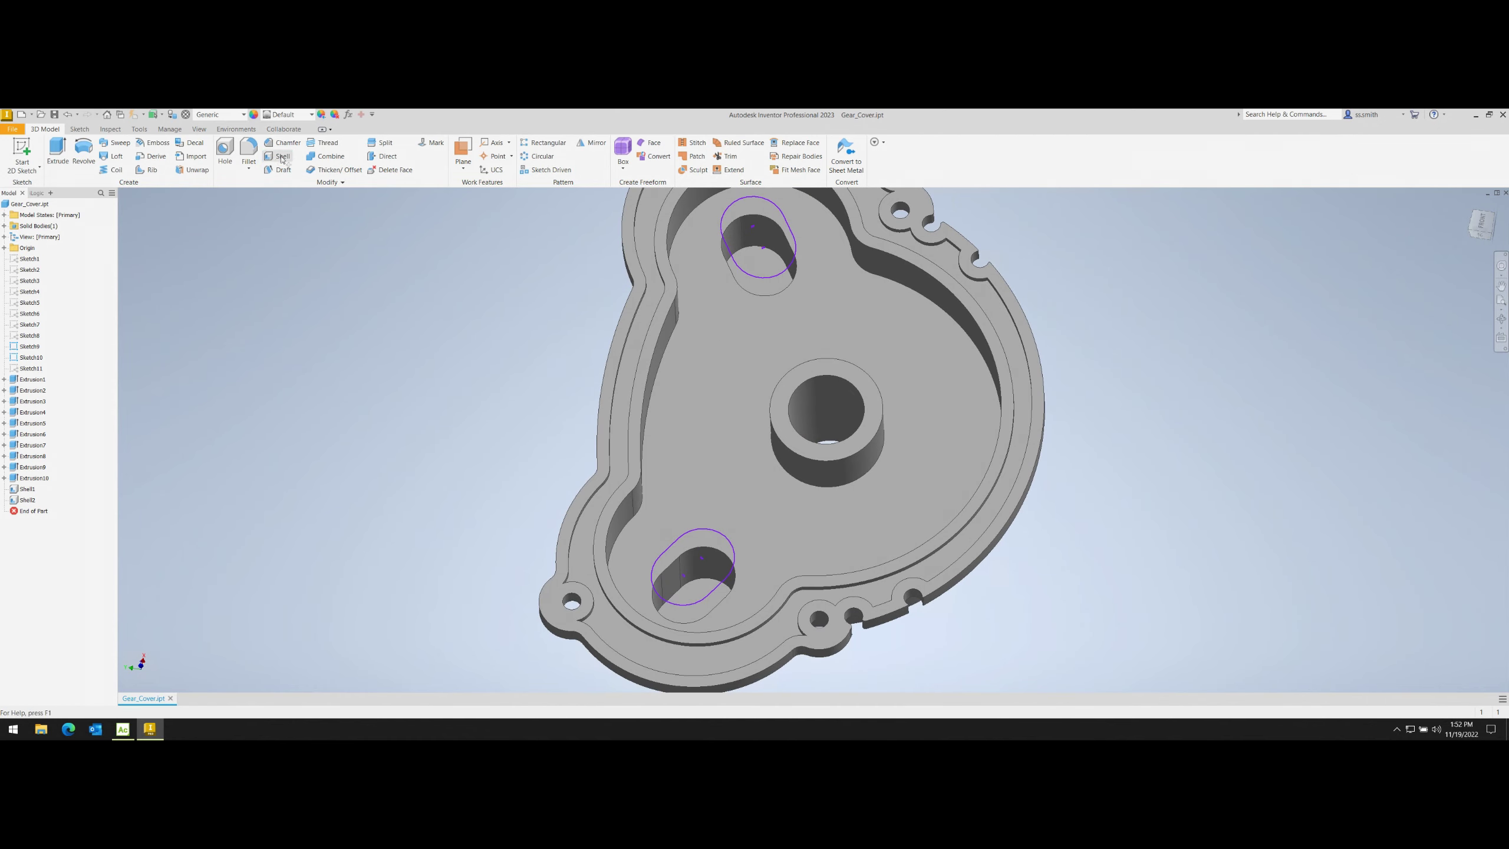
- Attempt one more shell, dismiss its failure message, and cancel it
click(283, 157)
click(202, 315)
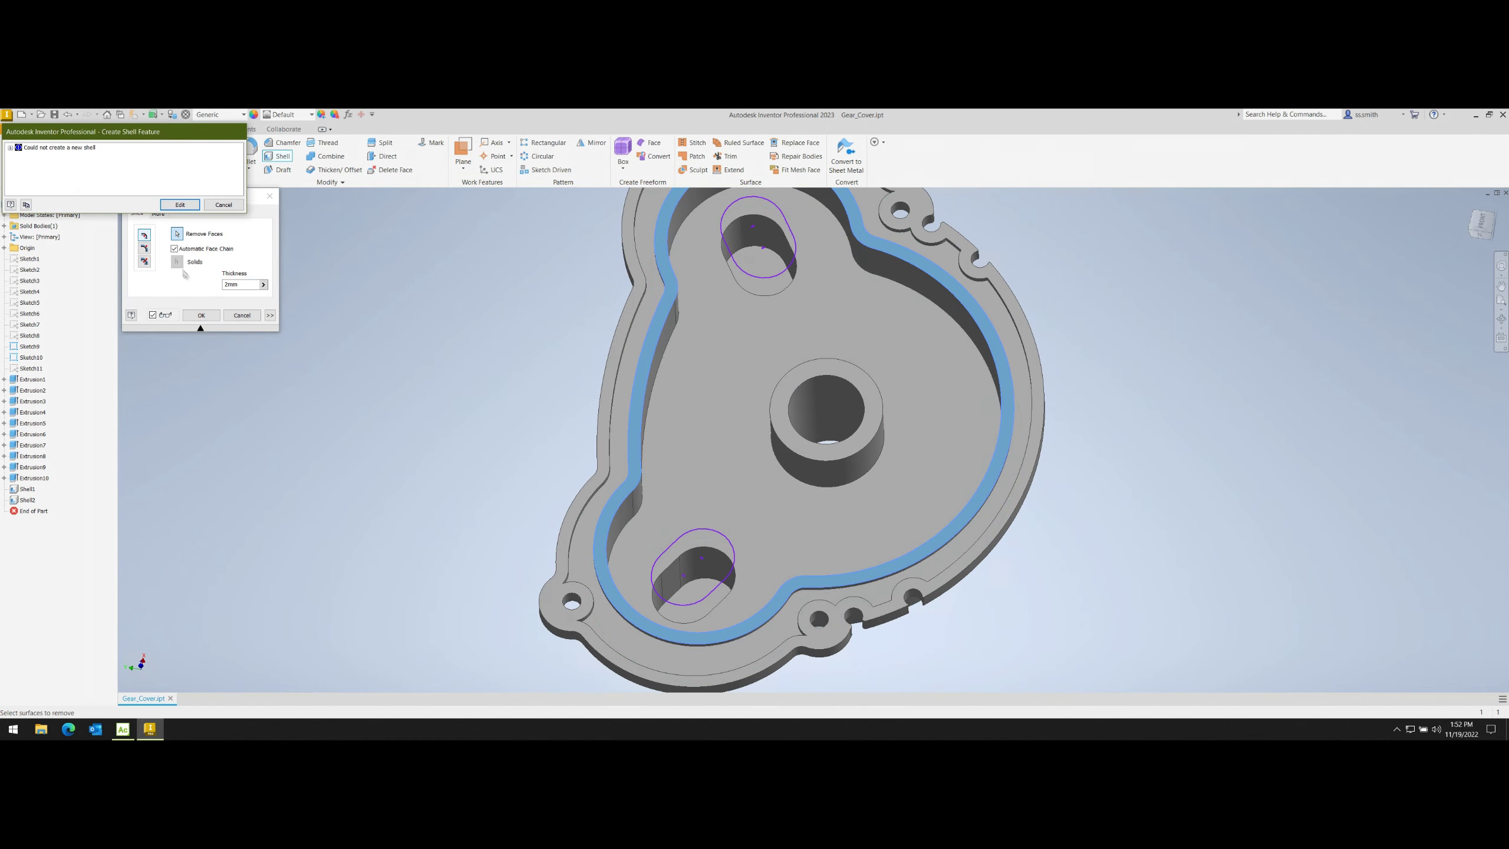
key(Return)
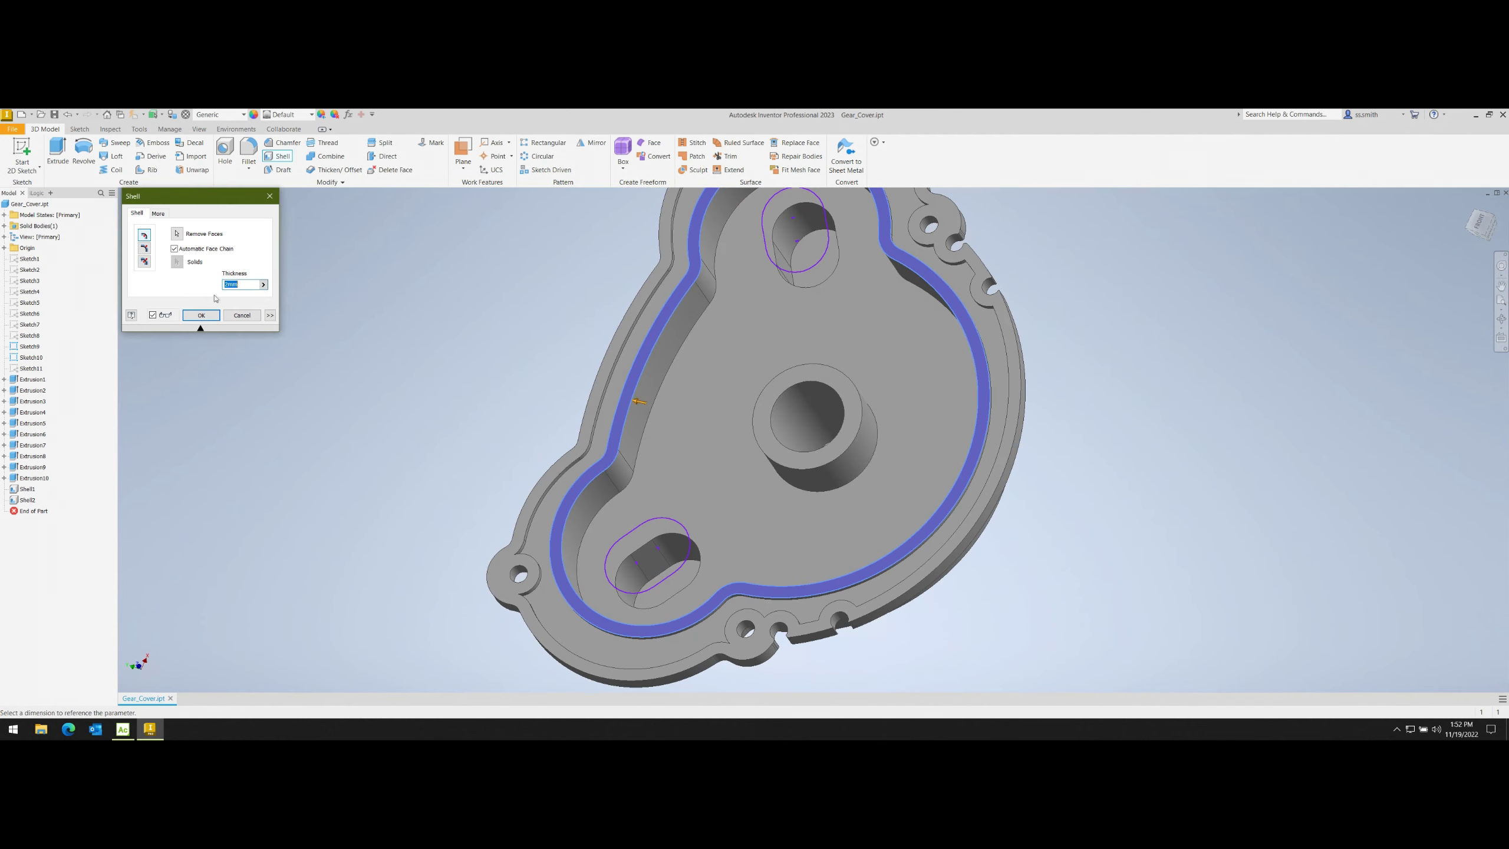
click(241, 315)
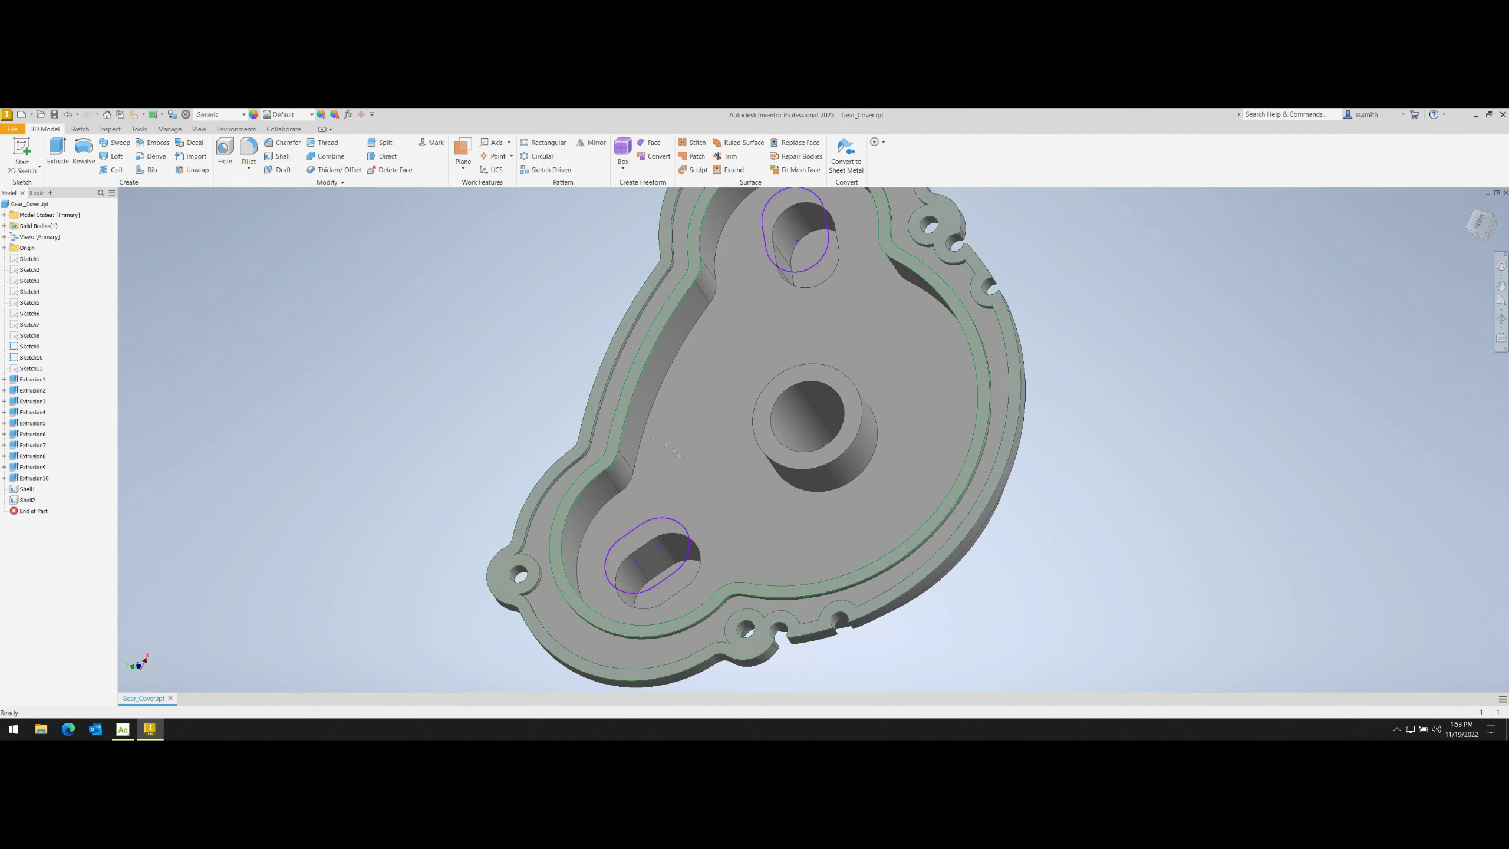
- Abandon the extrusion and start a new 2D sketch on the gear cover's face
key(e)
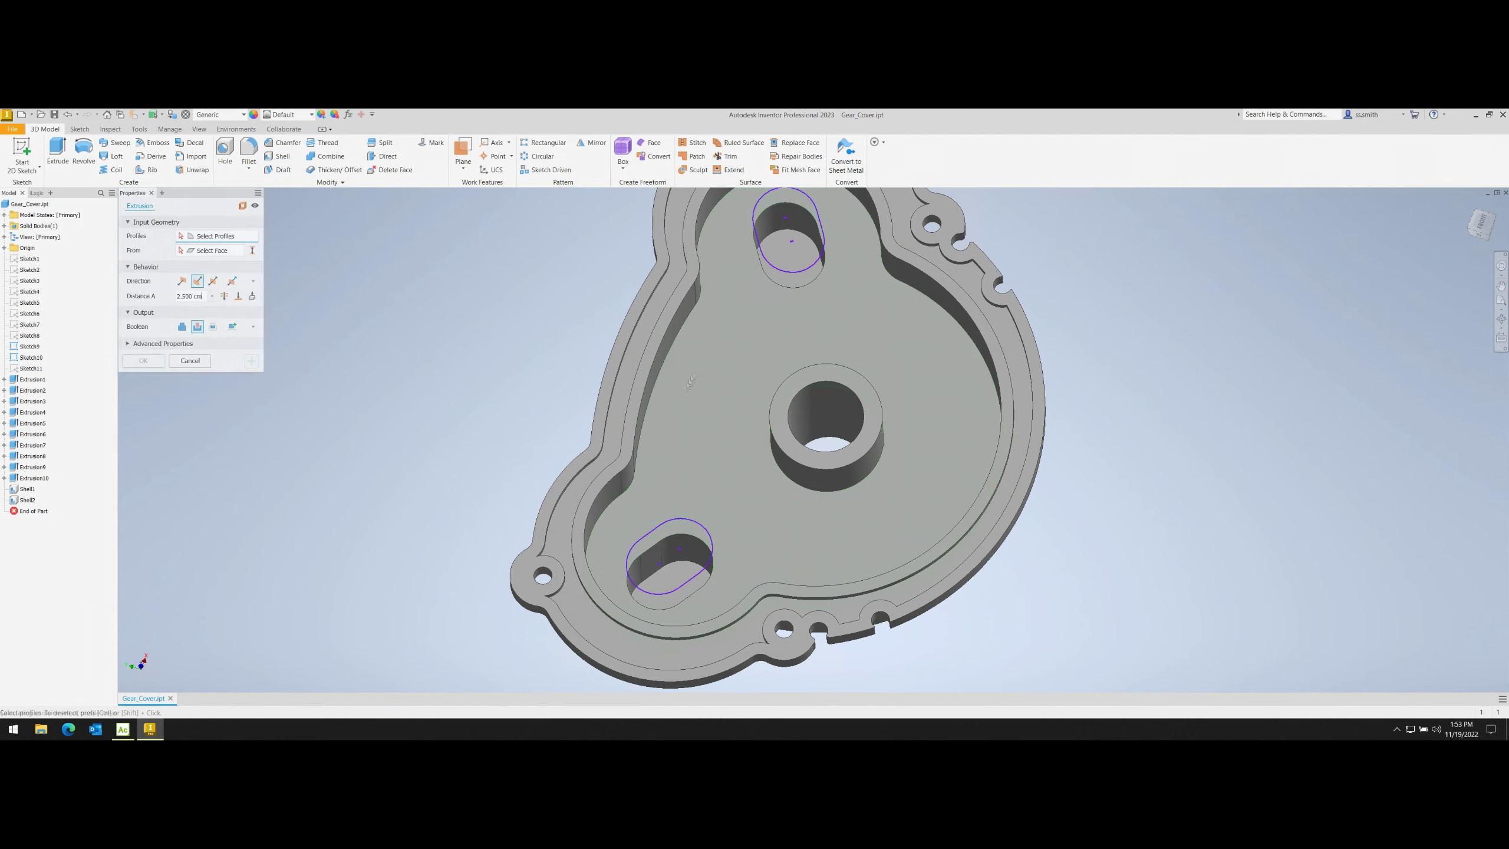
shift+middle_drag(814, 440, 199, 365)
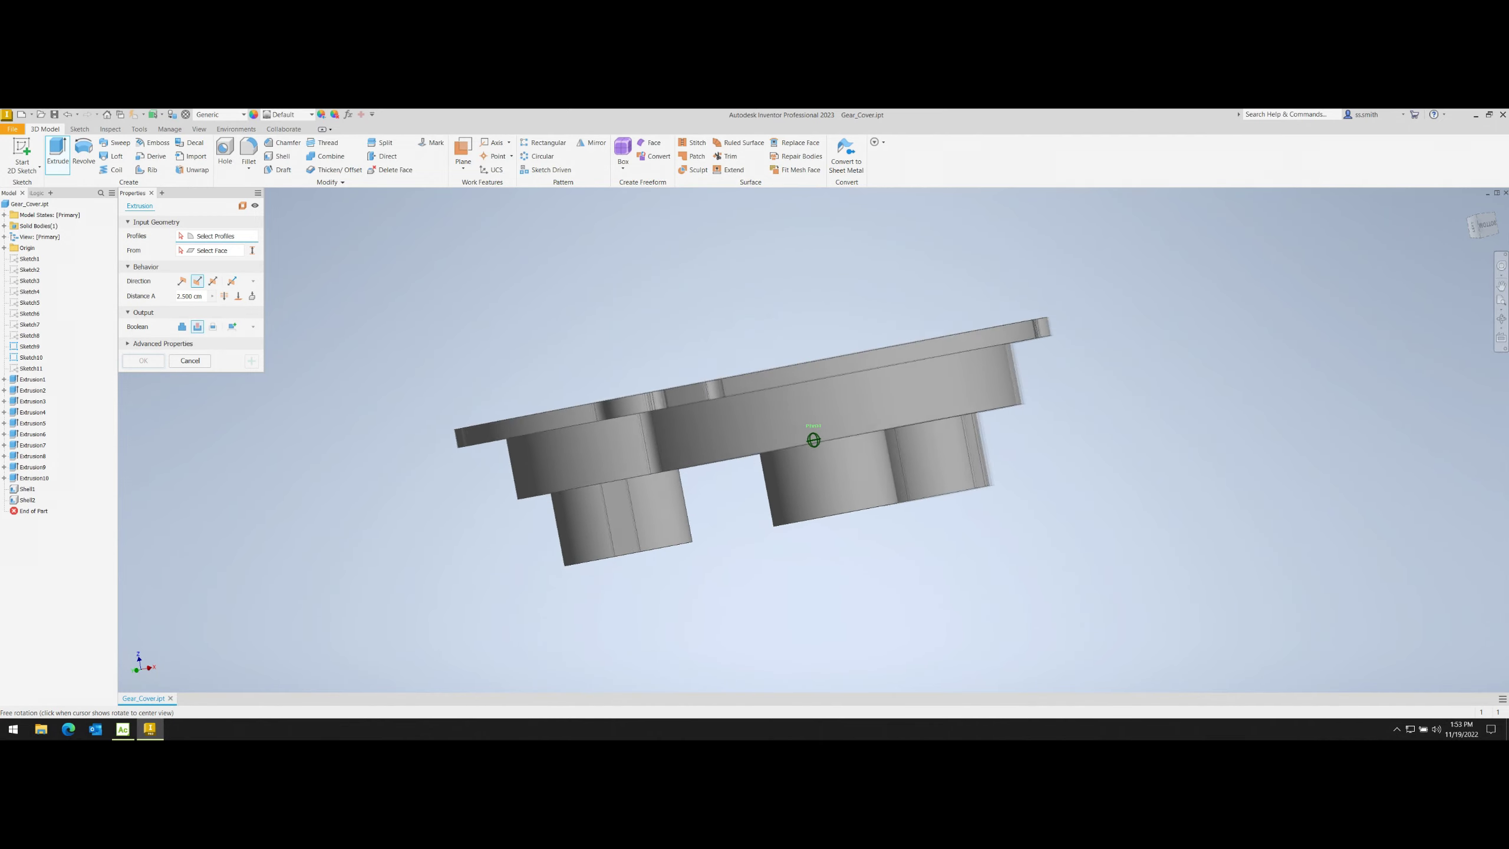
click(199, 361)
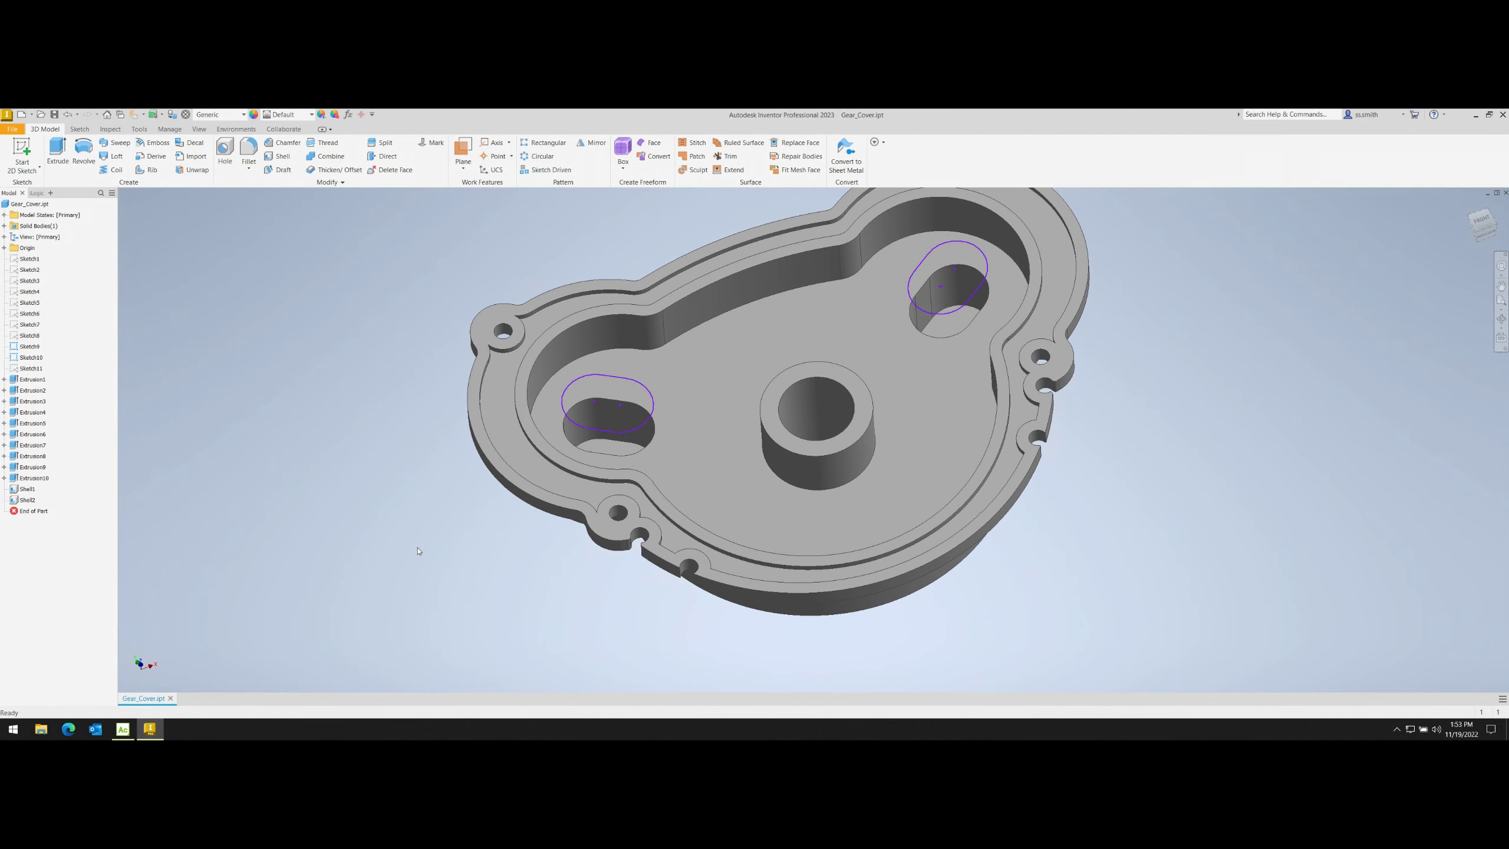
key(s)
click(452, 544)
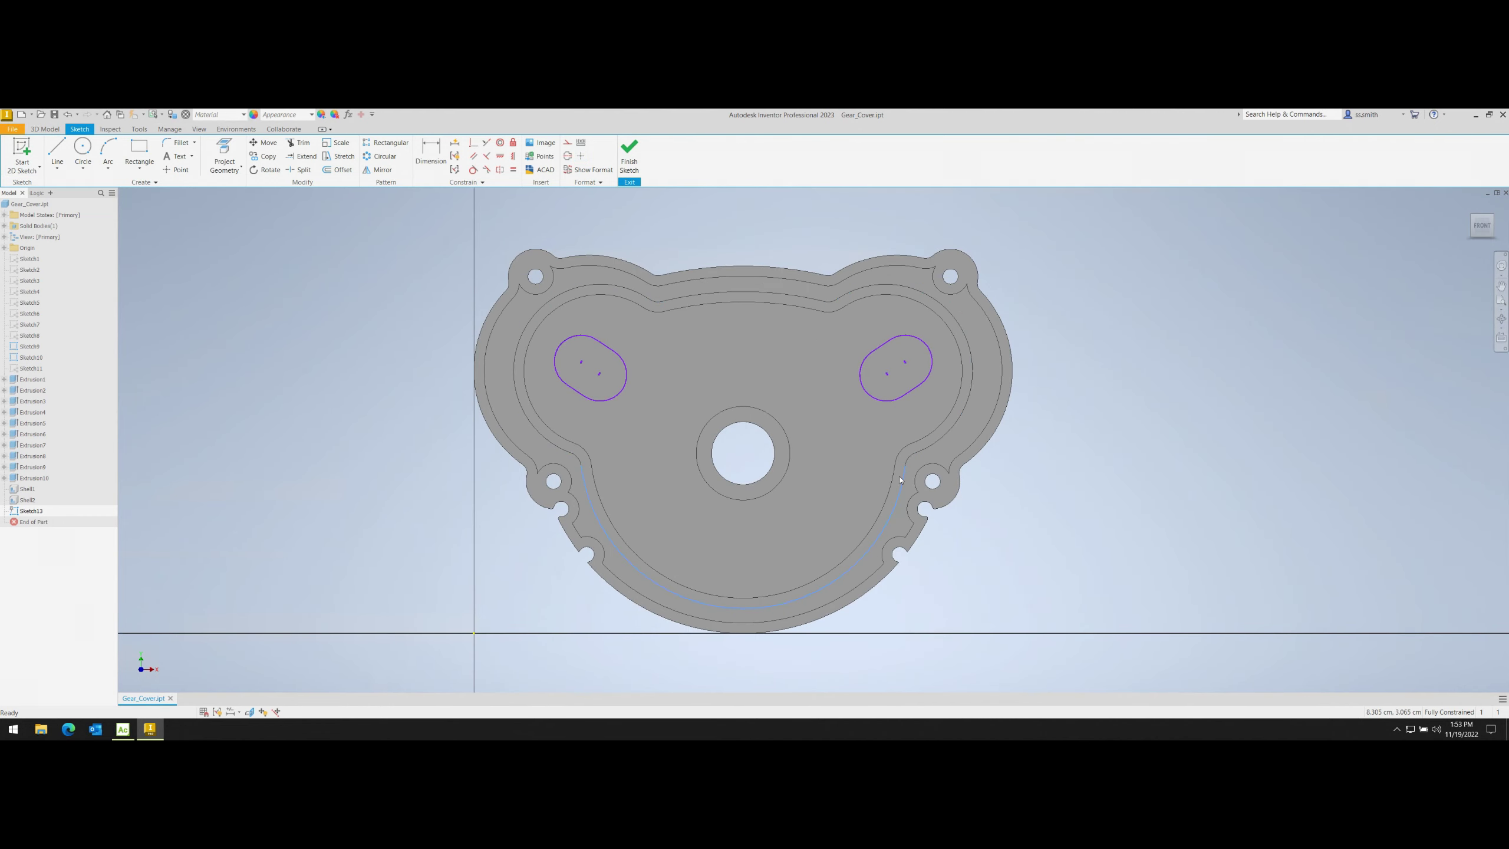
right_click(832, 408)
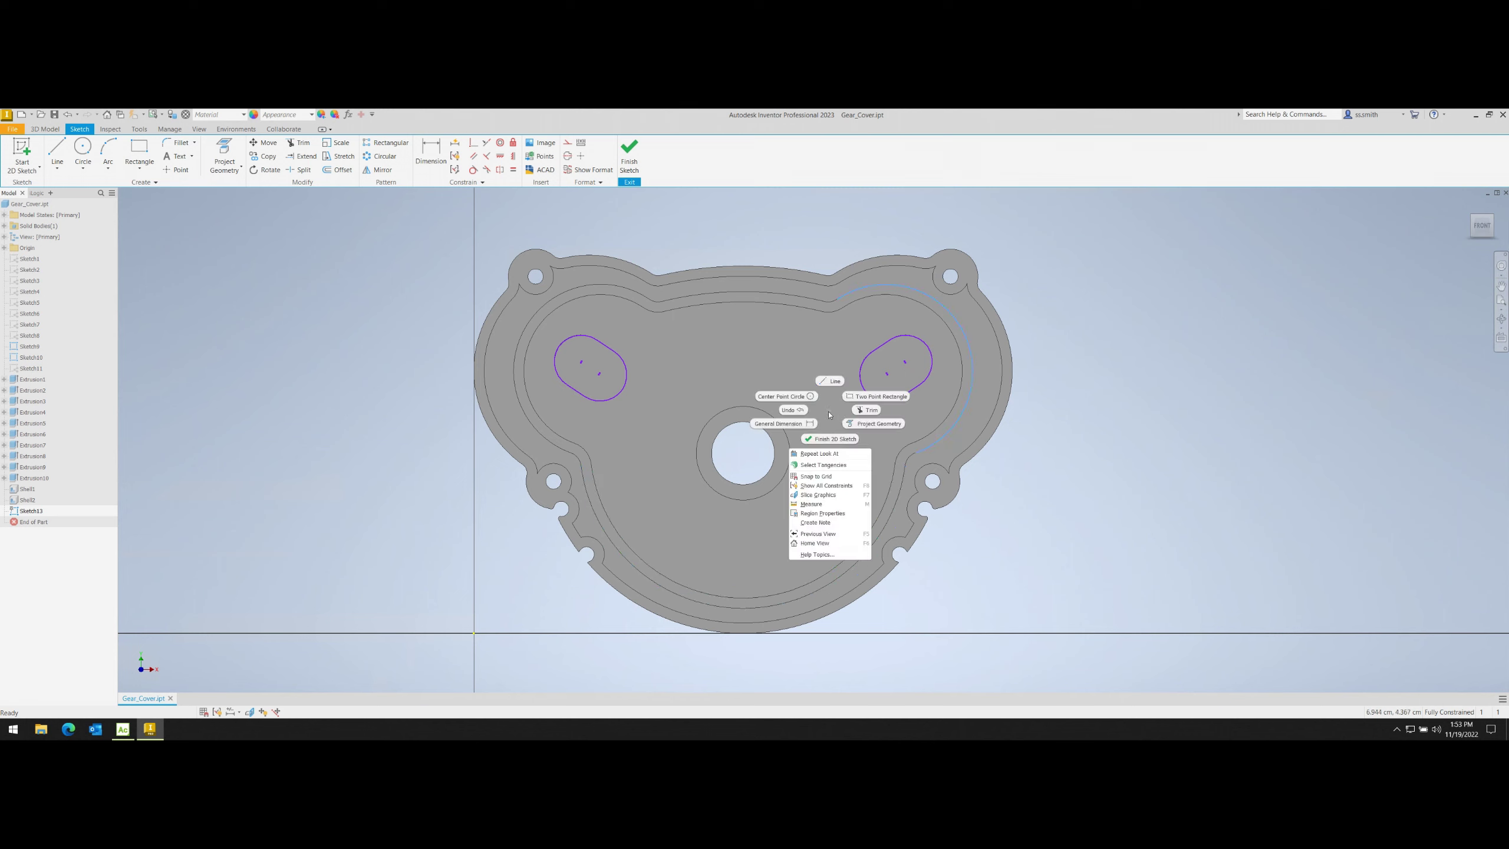
click(1174, 476)
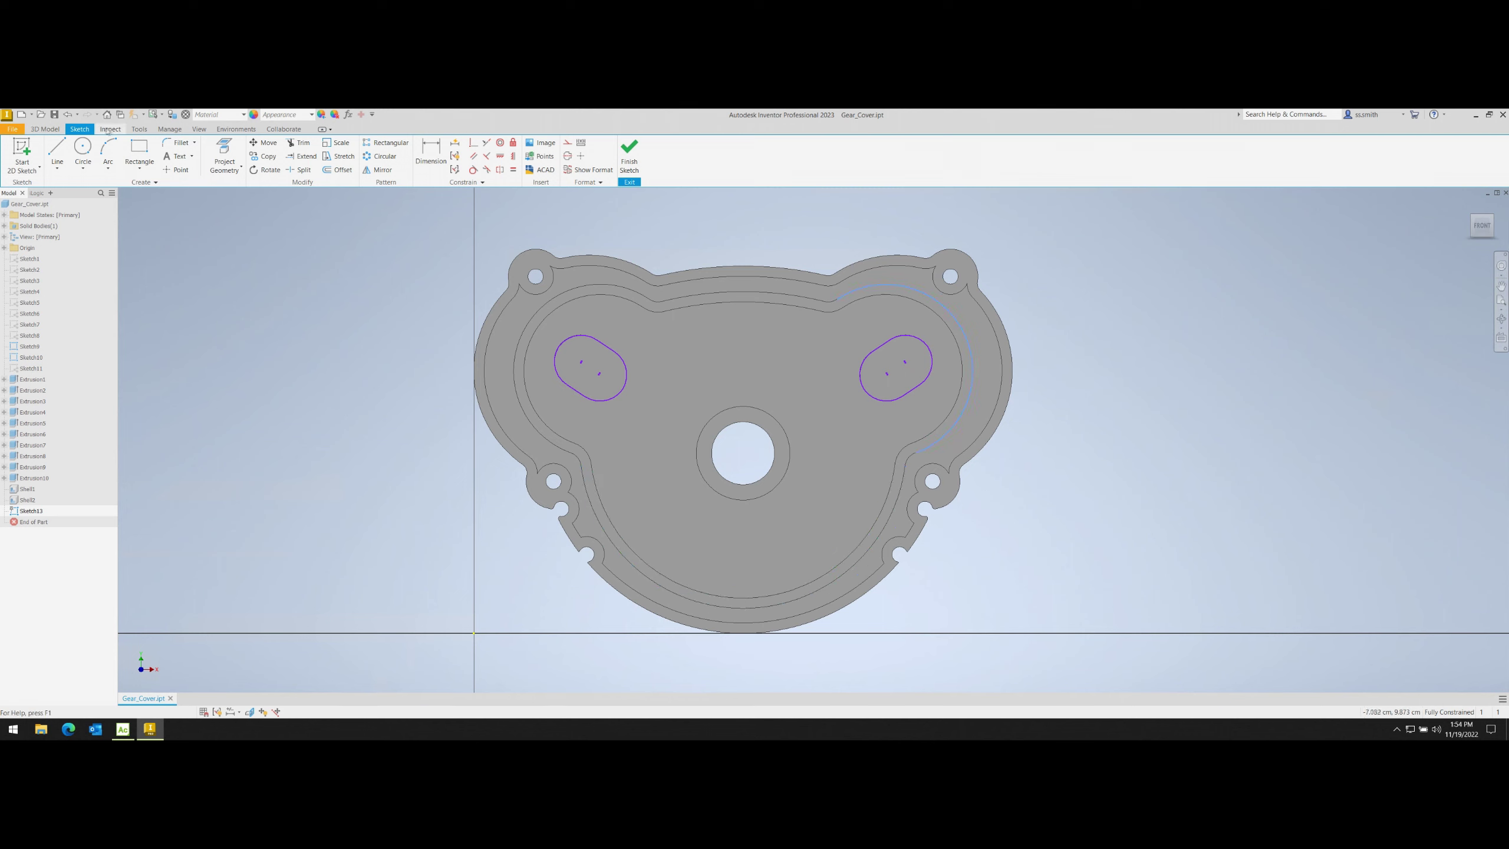
- Project the face's outline edges into the sketch with Project Geometry
click(45, 129)
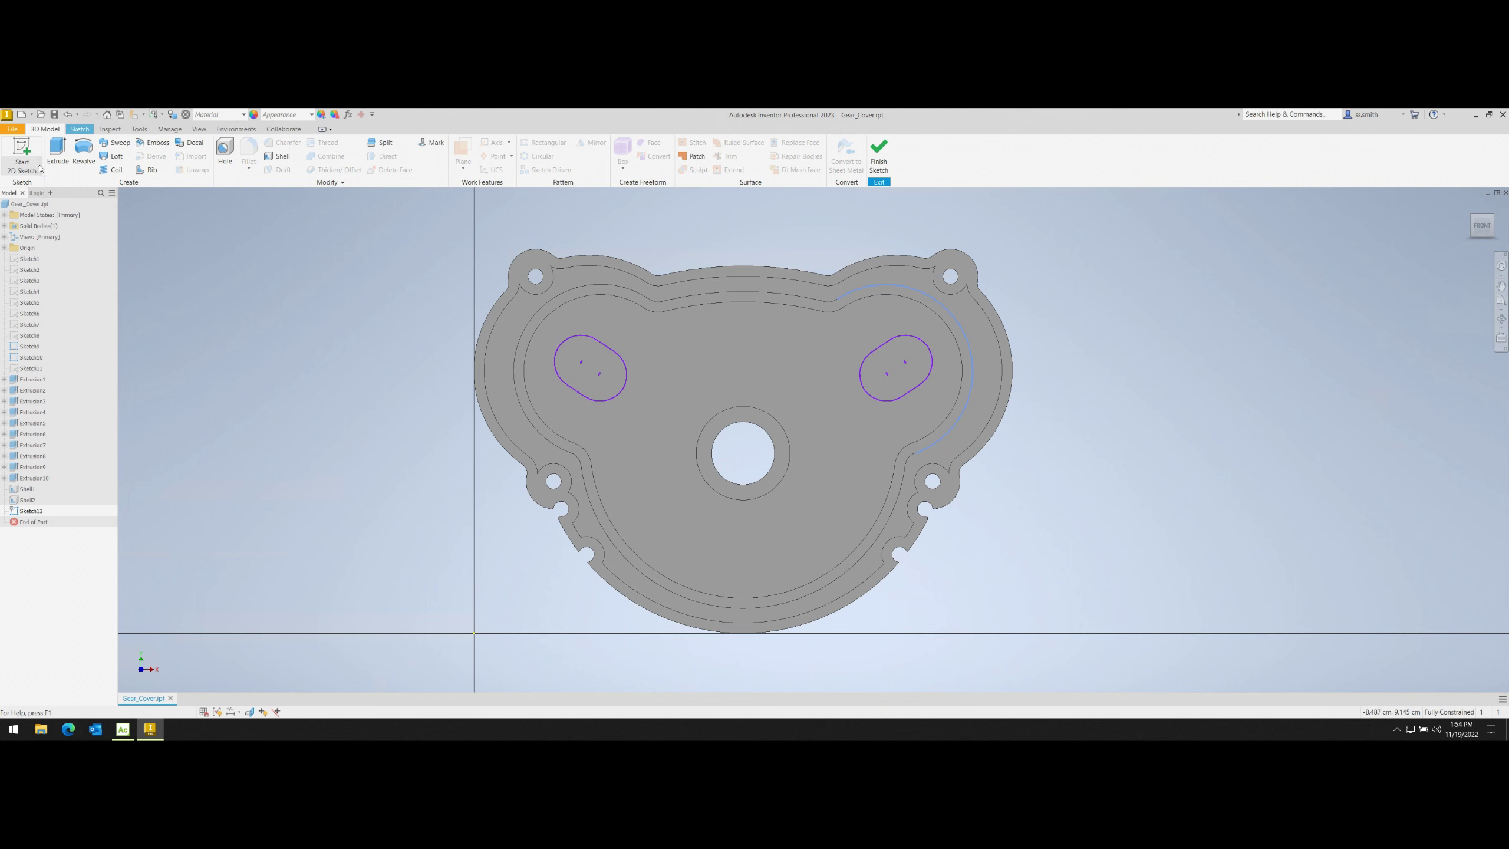
click(79, 129)
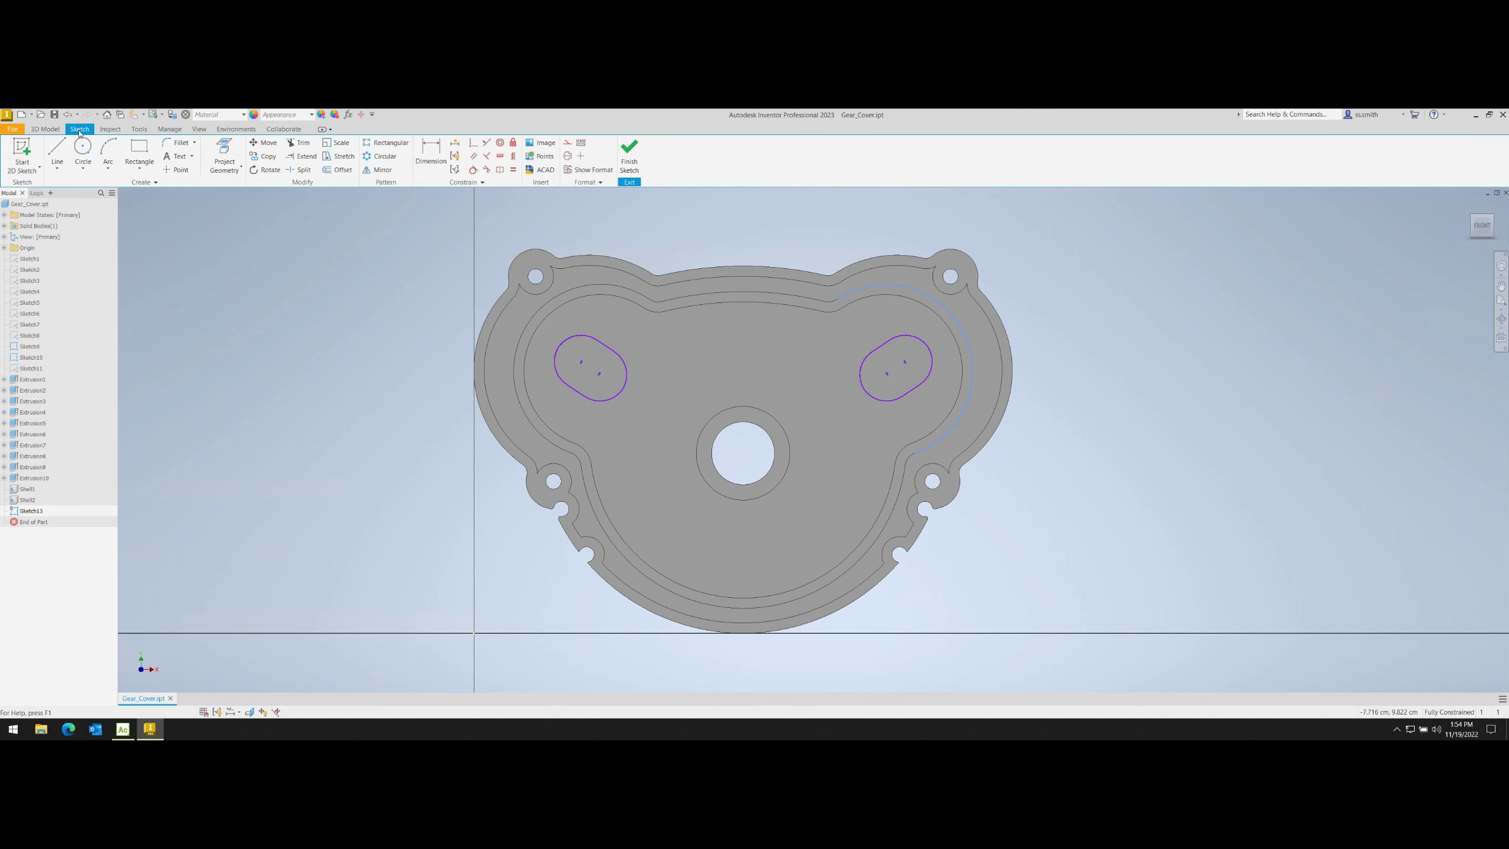
click(241, 169)
click(252, 204)
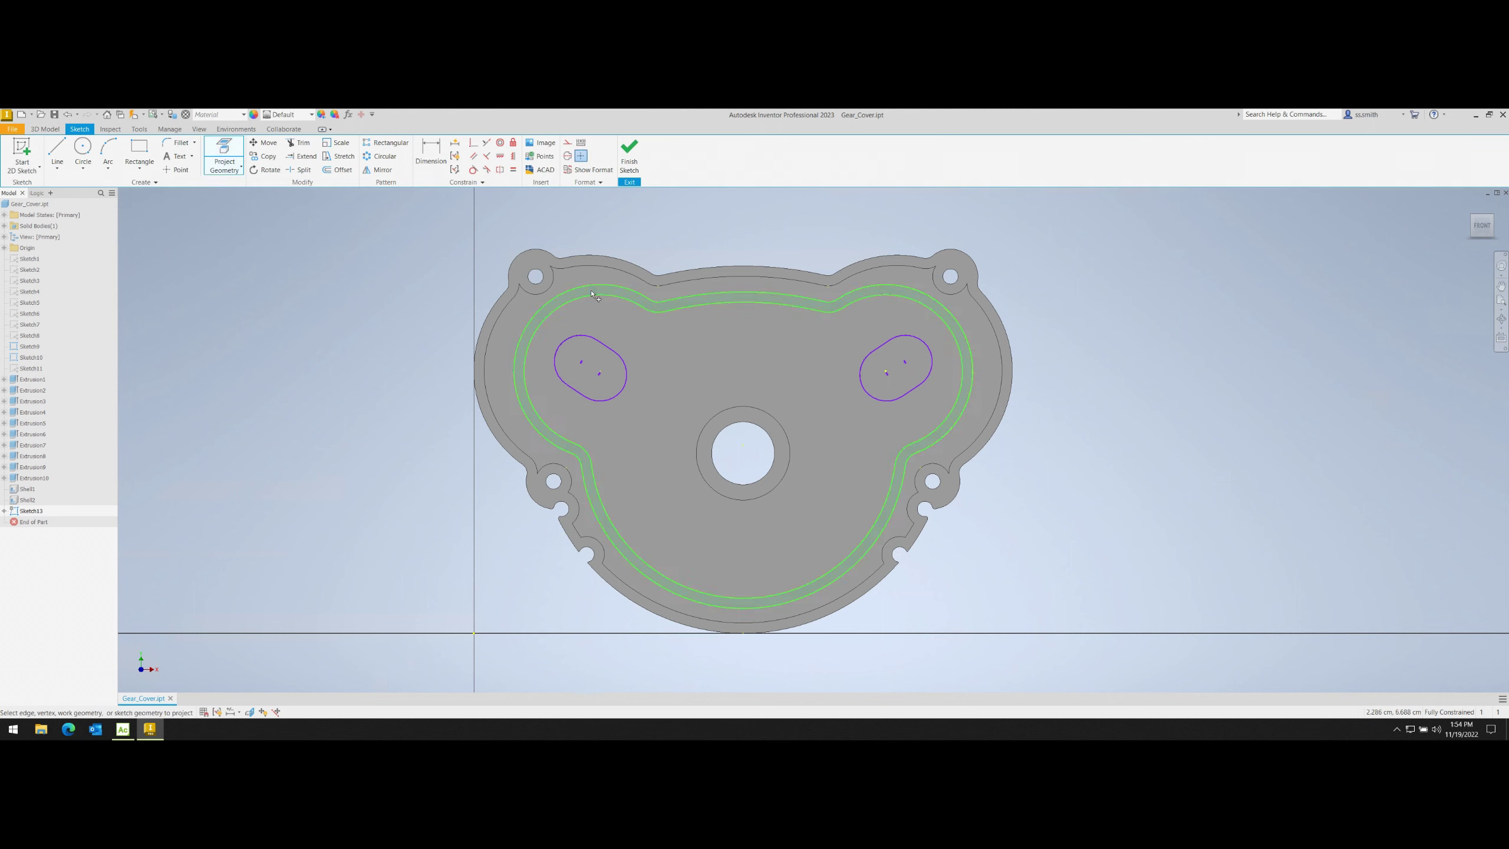
click(682, 361)
right_click(1188, 451)
click(1228, 454)
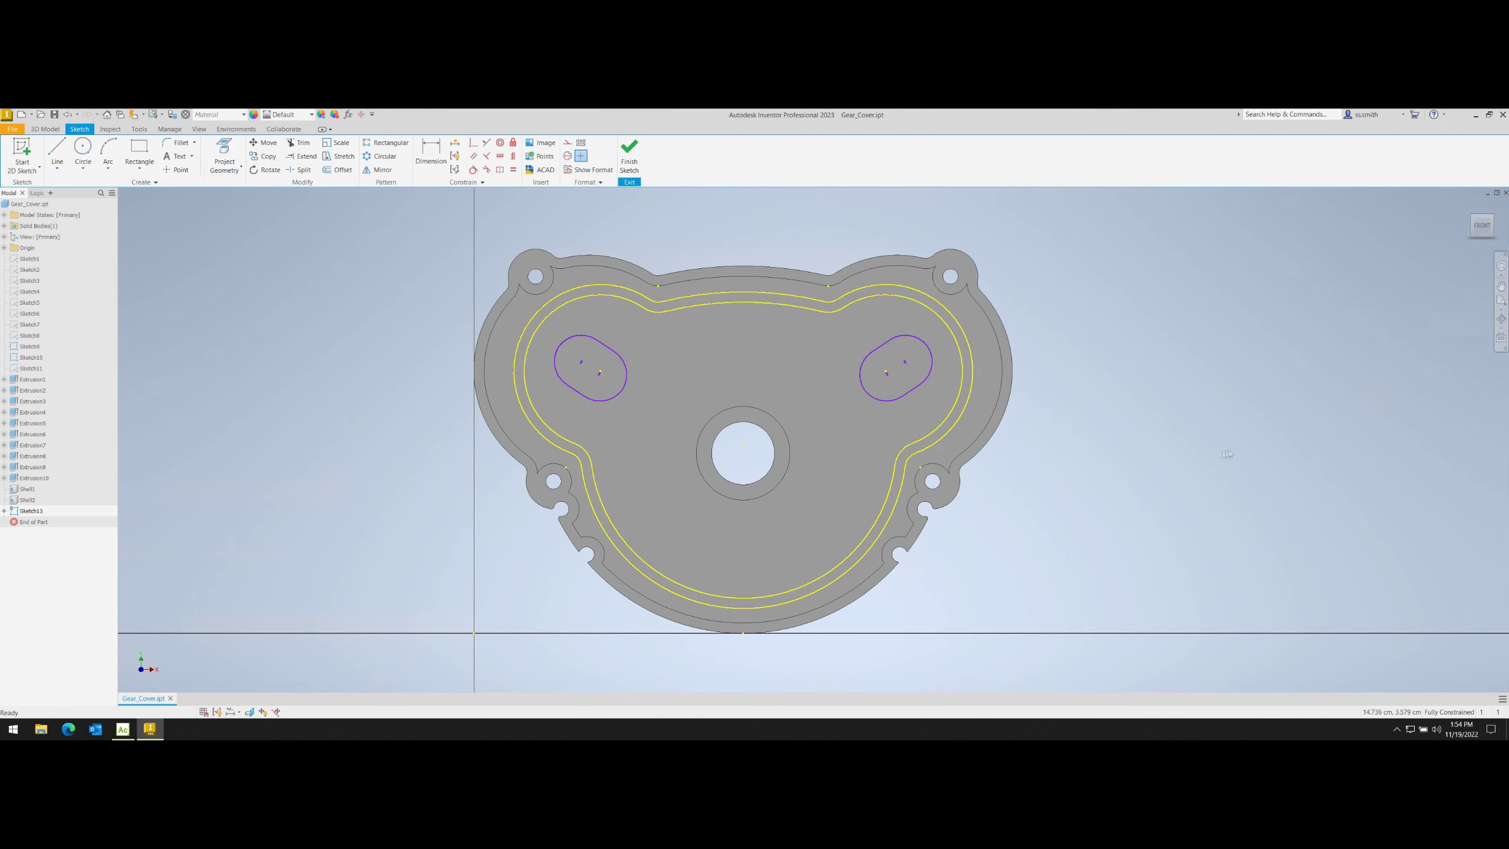
- Finish the sketch, try a reversed cut extrusion of the ring, then undo it
click(630, 156)
key(e)
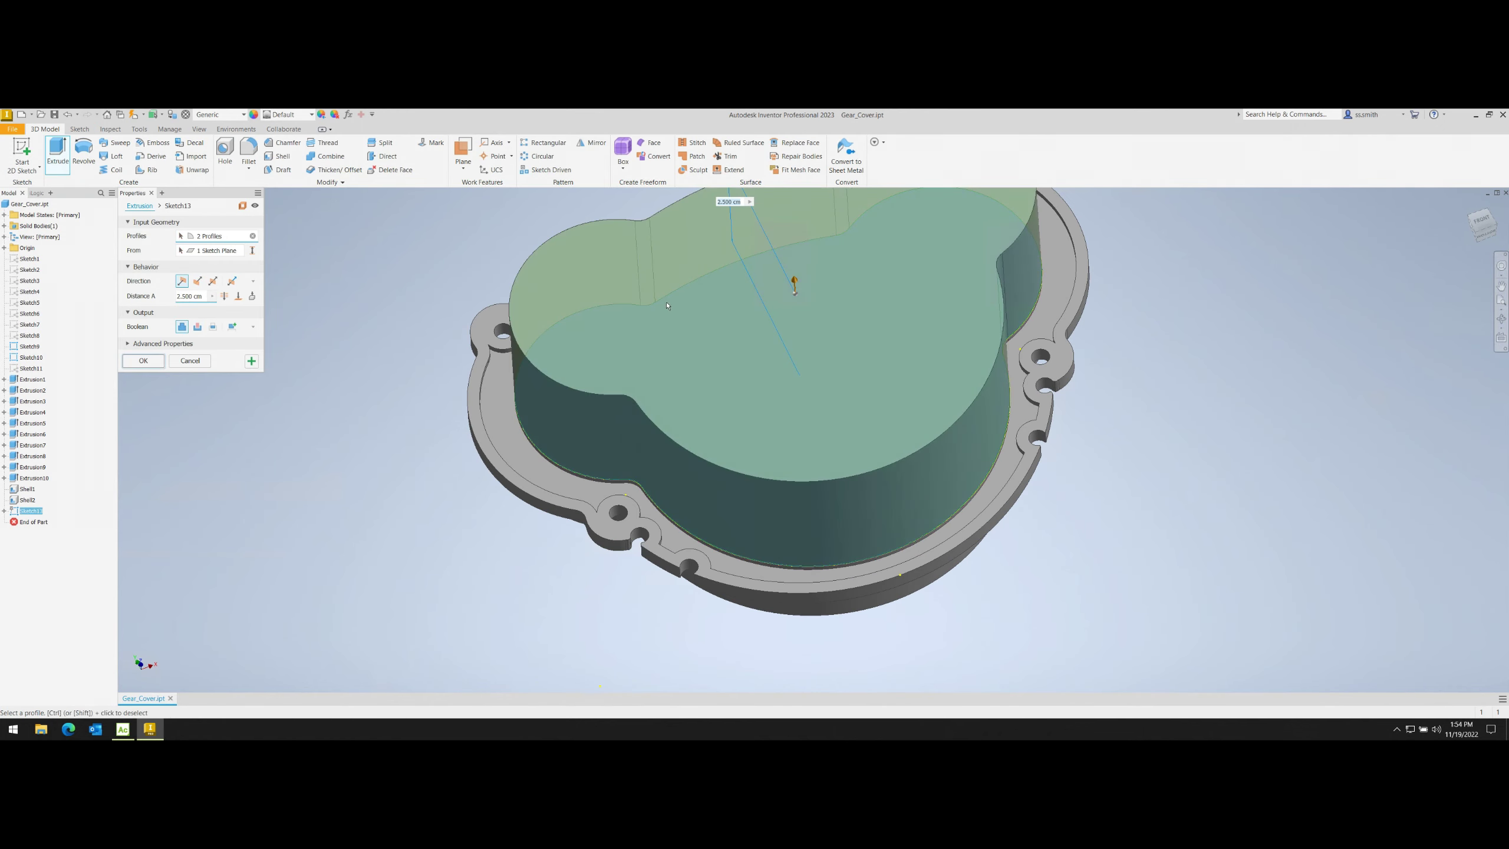
click(197, 280)
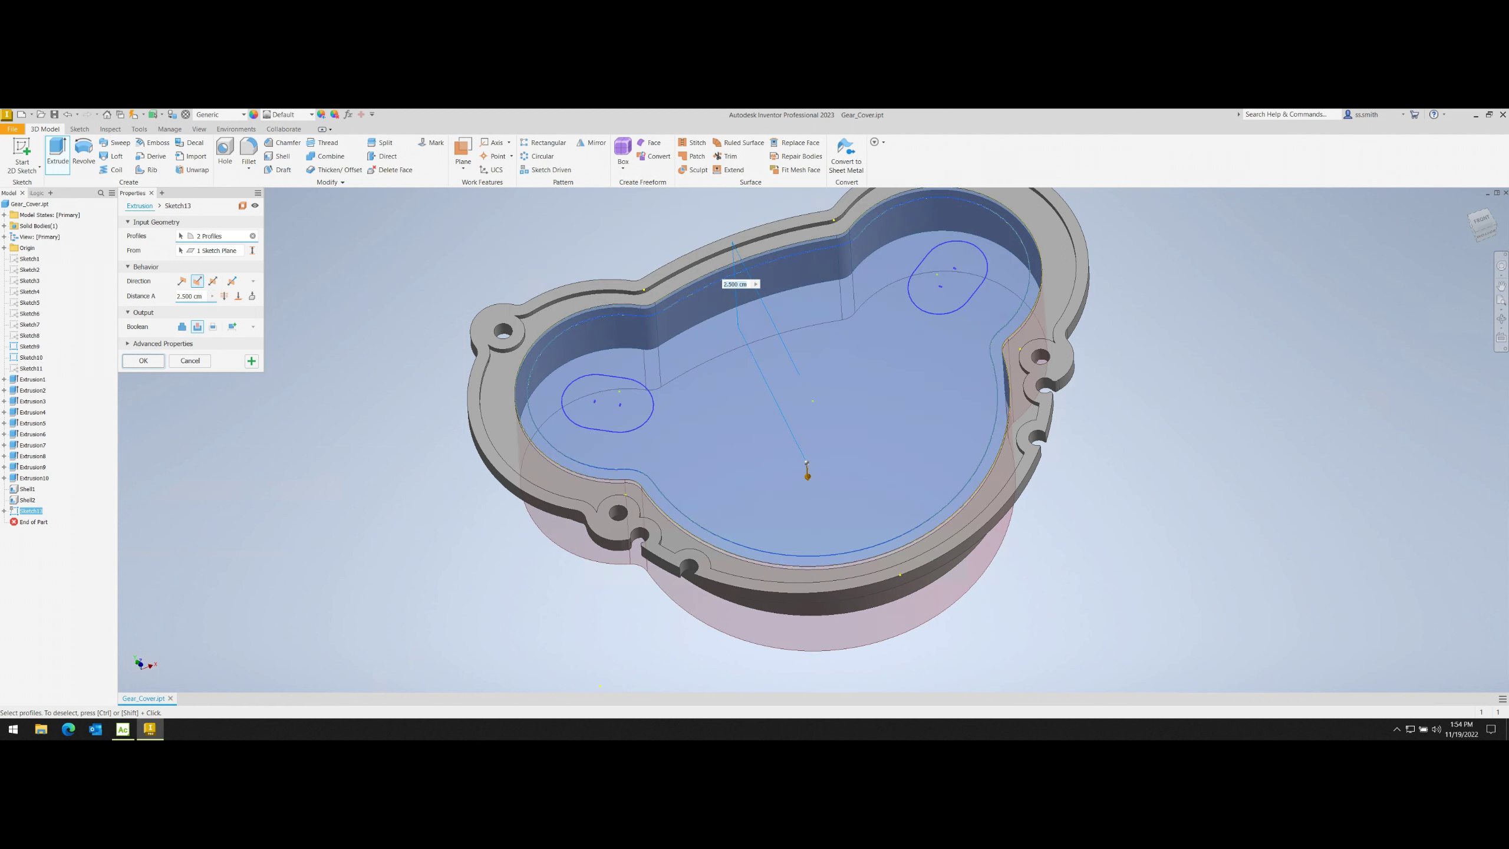
text(2)
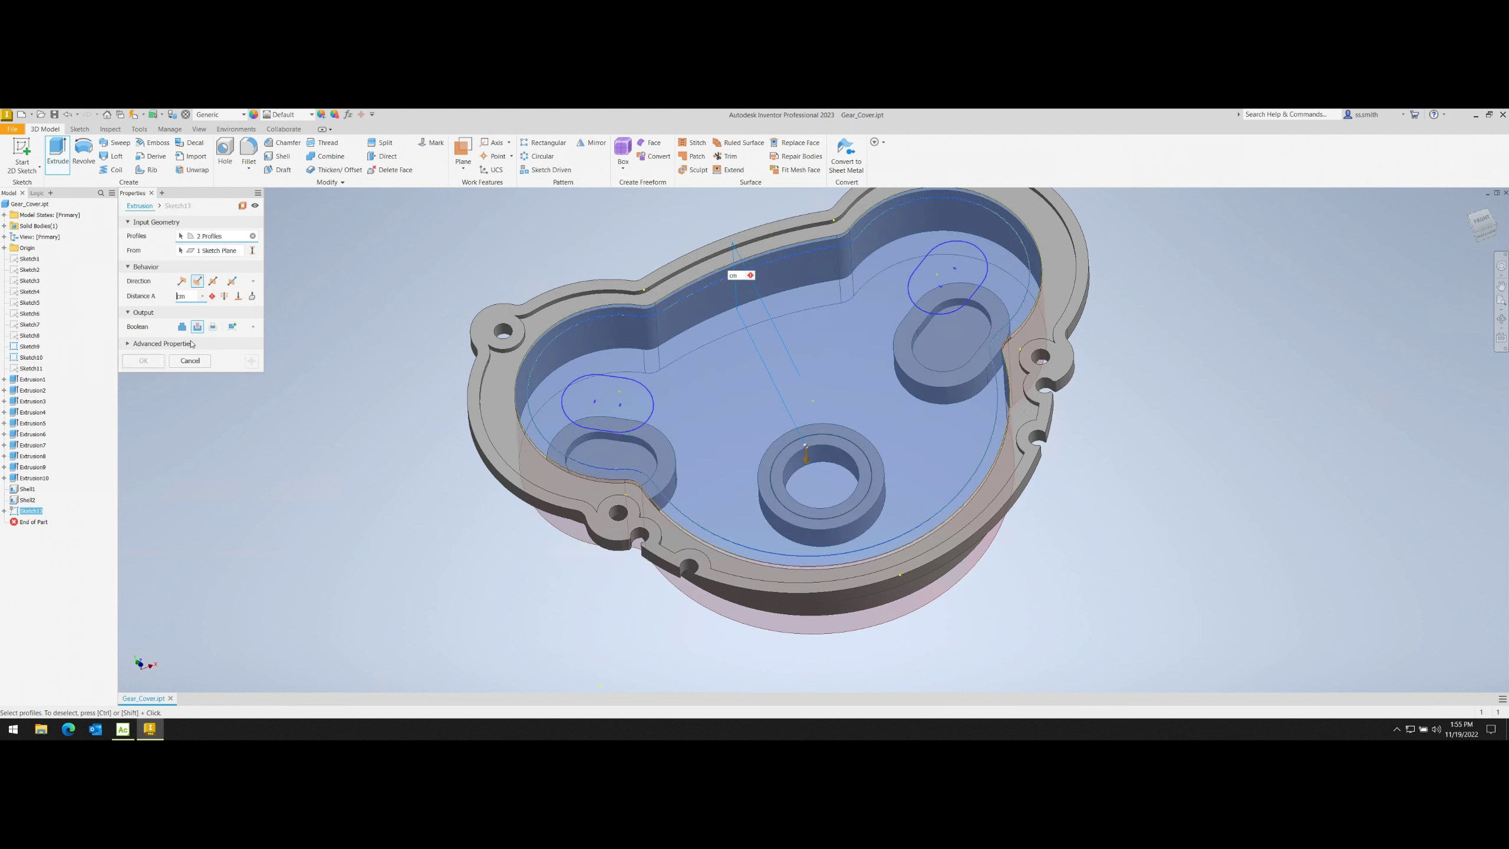
text(m)
text(2 mm)
key(Return)
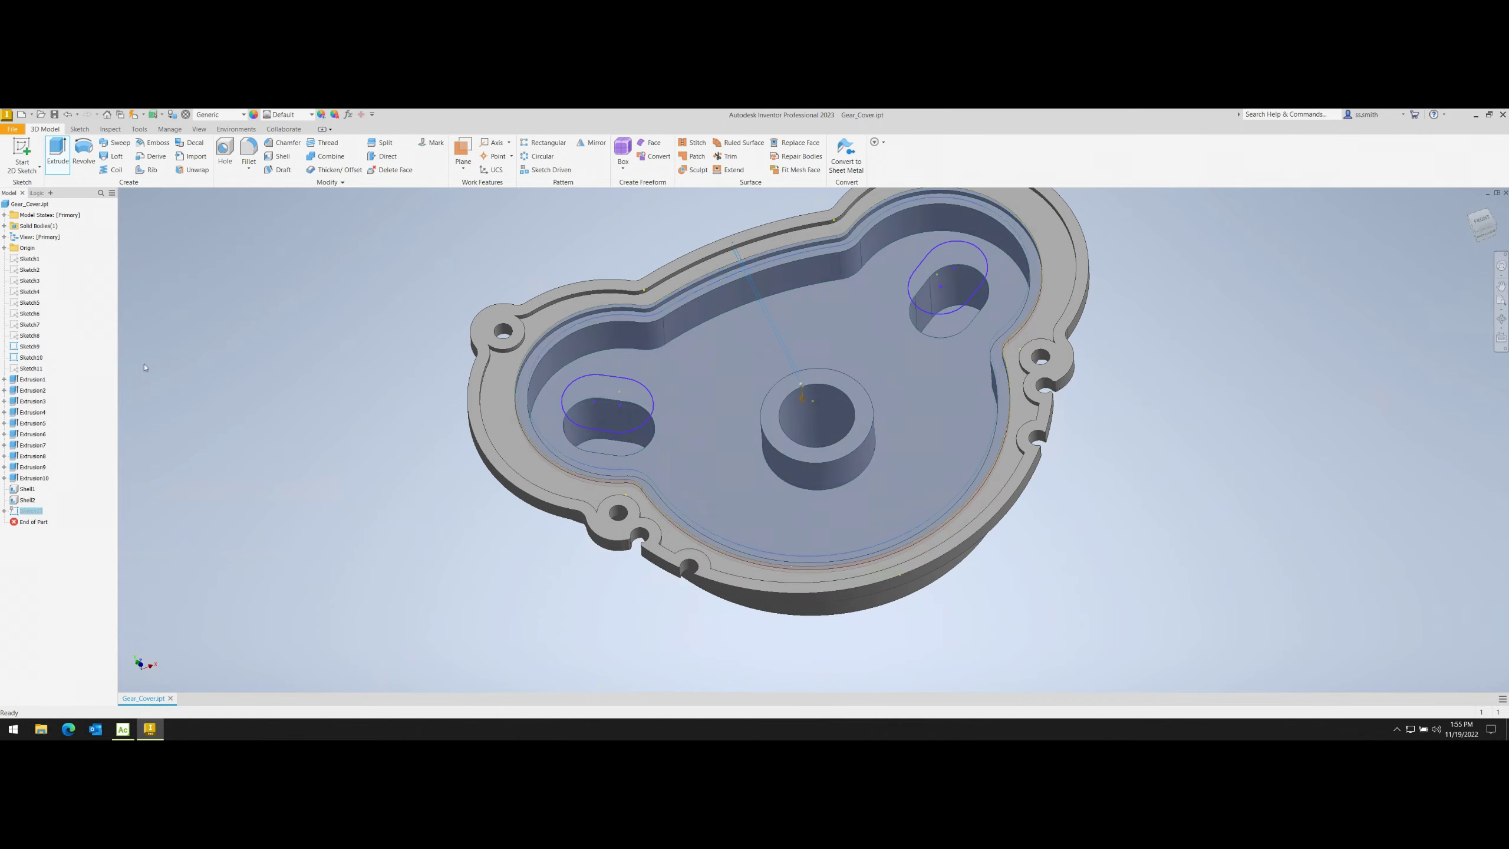
mouse_move(814, 440)
shift+middle_down()
mouse_move(844, 416)
mouse_move(790, 470)
shift+middle_up()
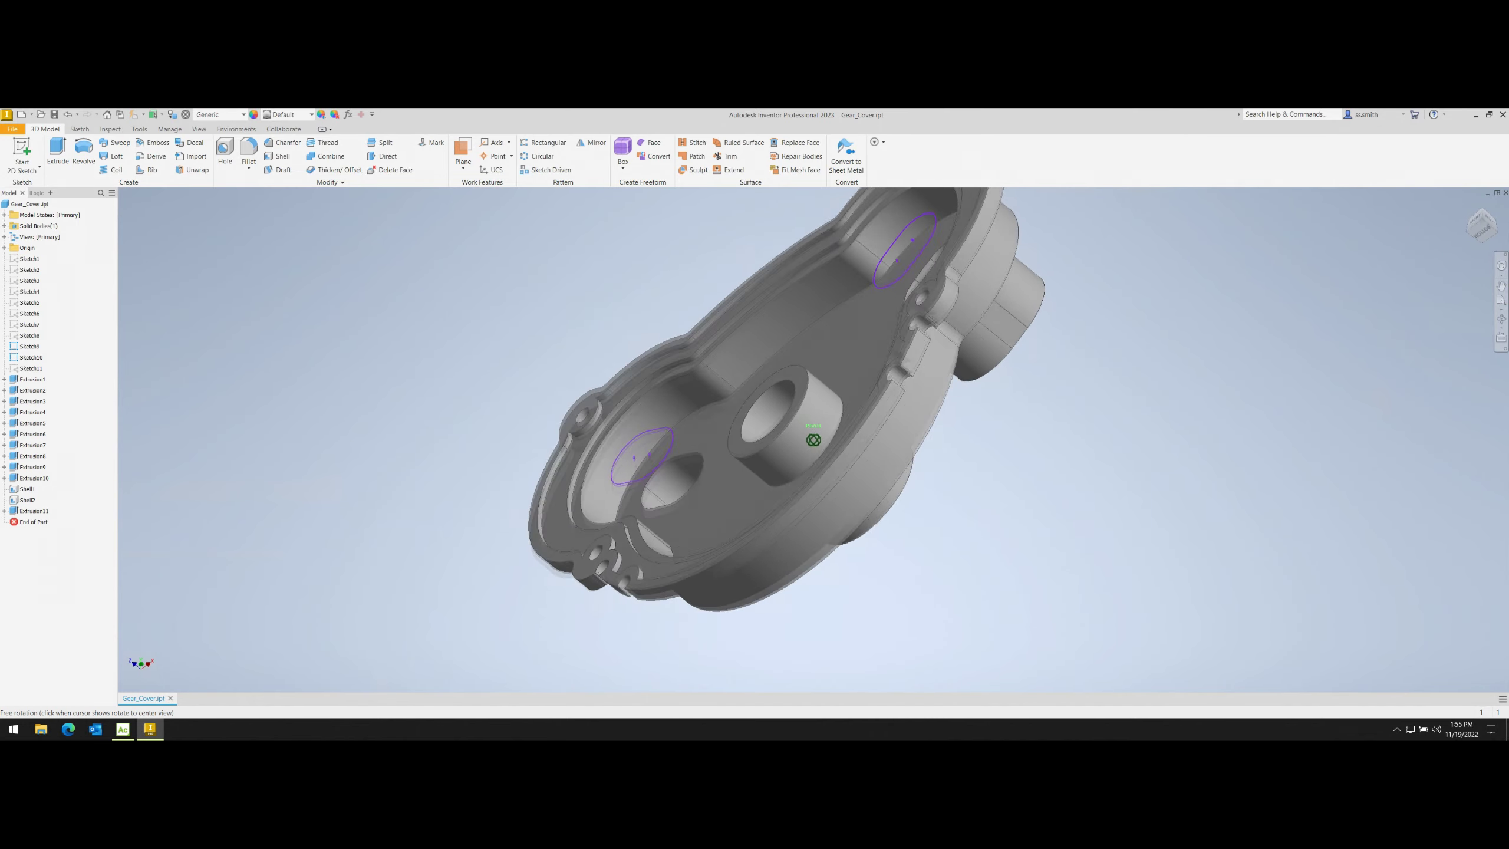
key(ctrl+z)
key(F5)
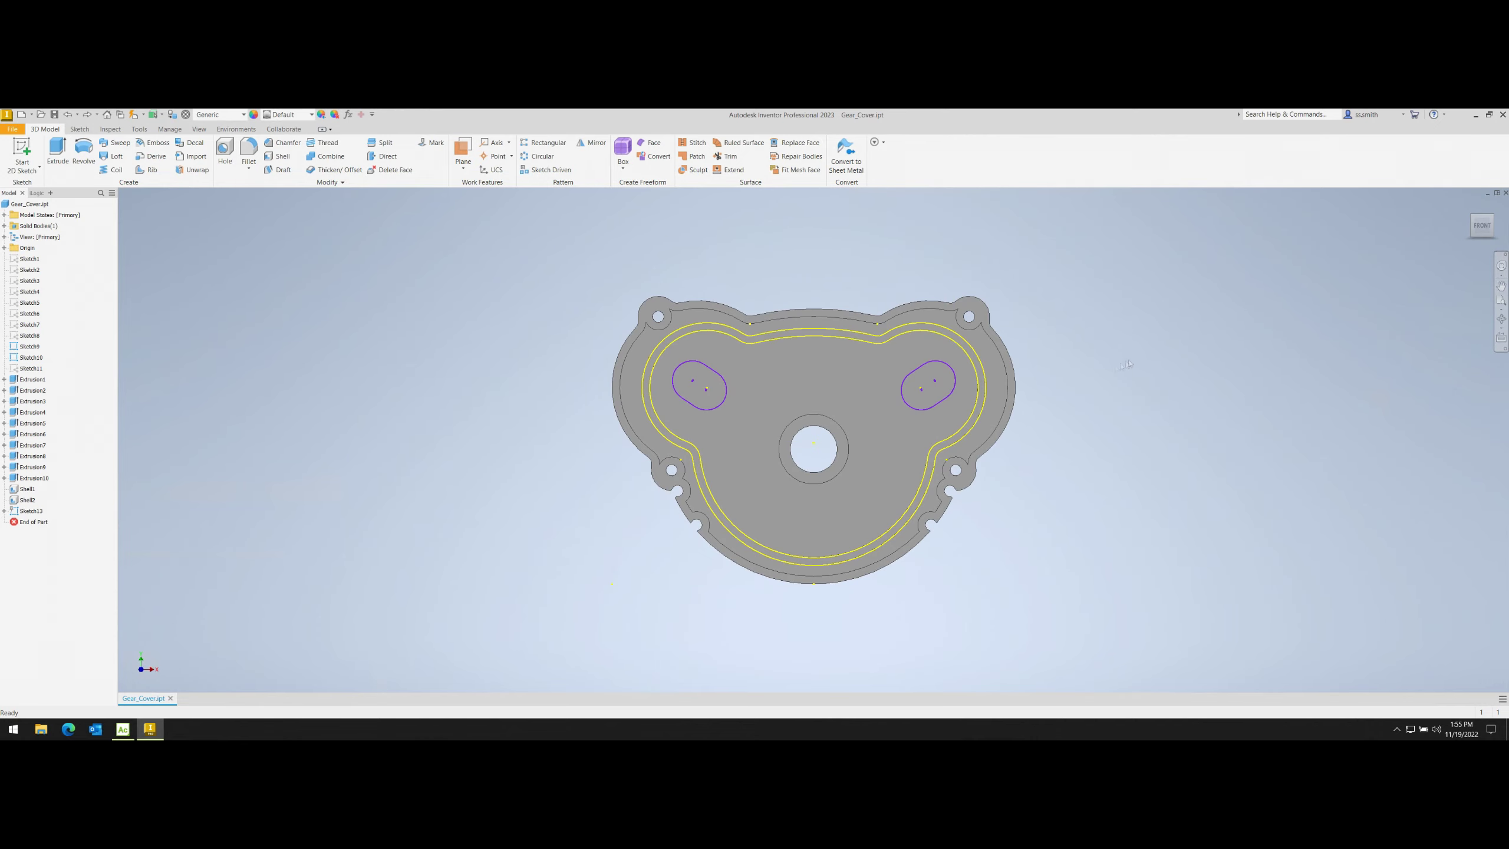
- Cut the ring profile into the part again, then undo that cut
key(e)
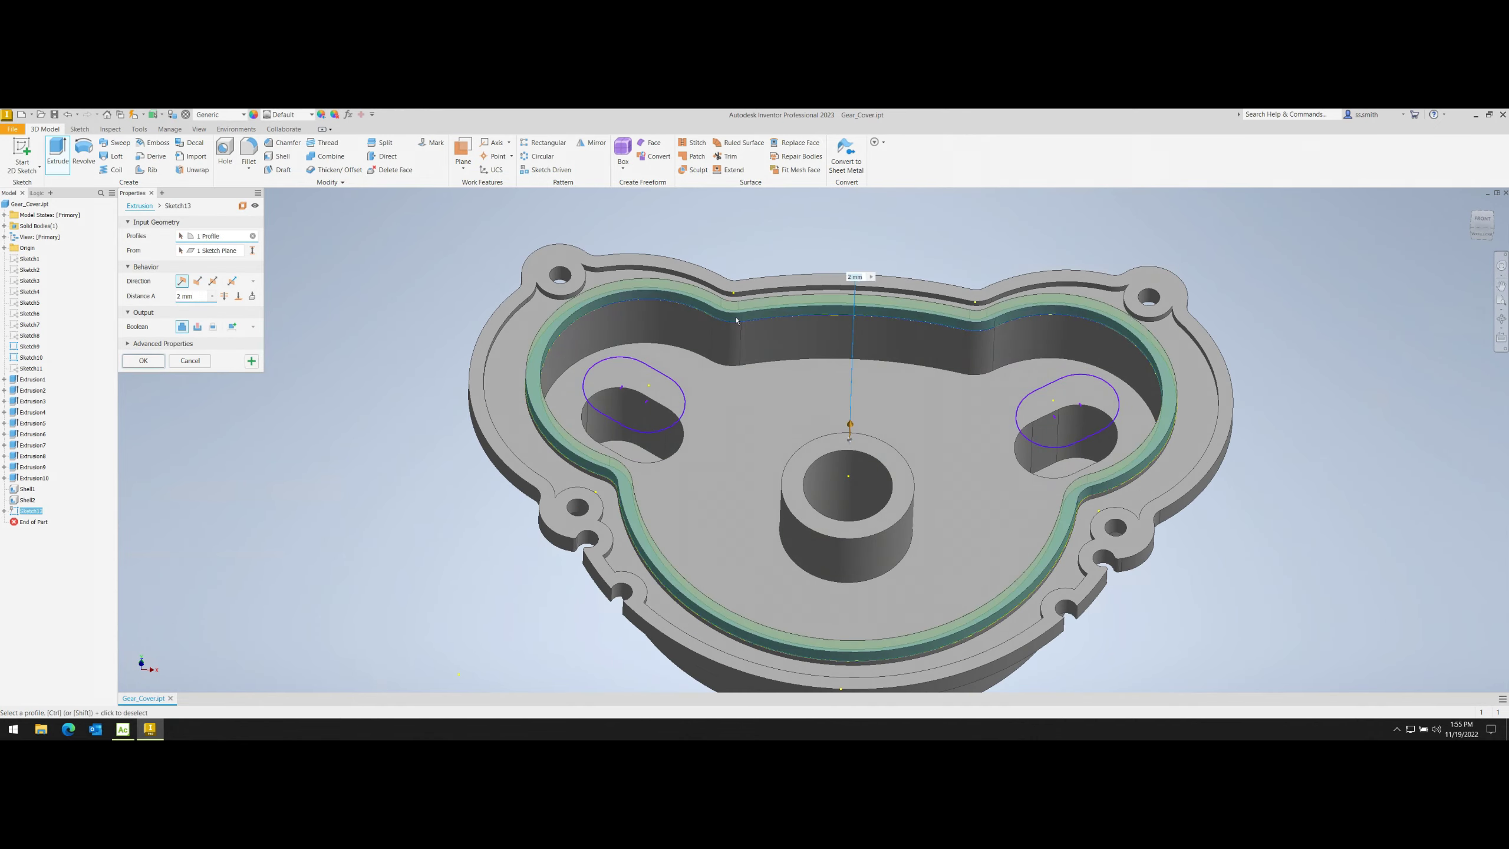
click(198, 280)
shift+middle_drag(584, 323, 701, 323)
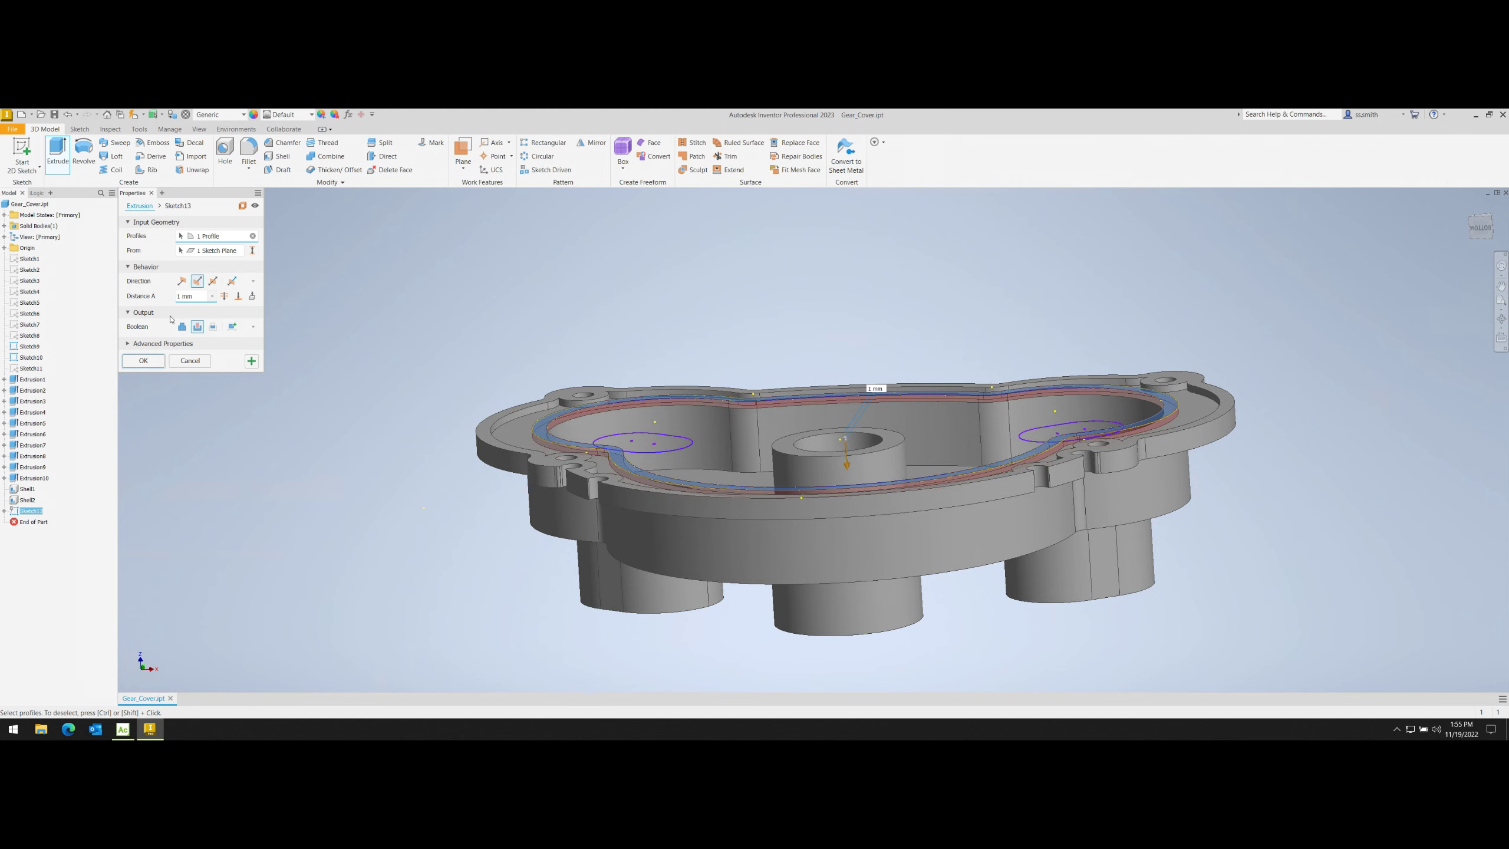
click(143, 361)
shift+middle_drag(862, 250, 951, 343)
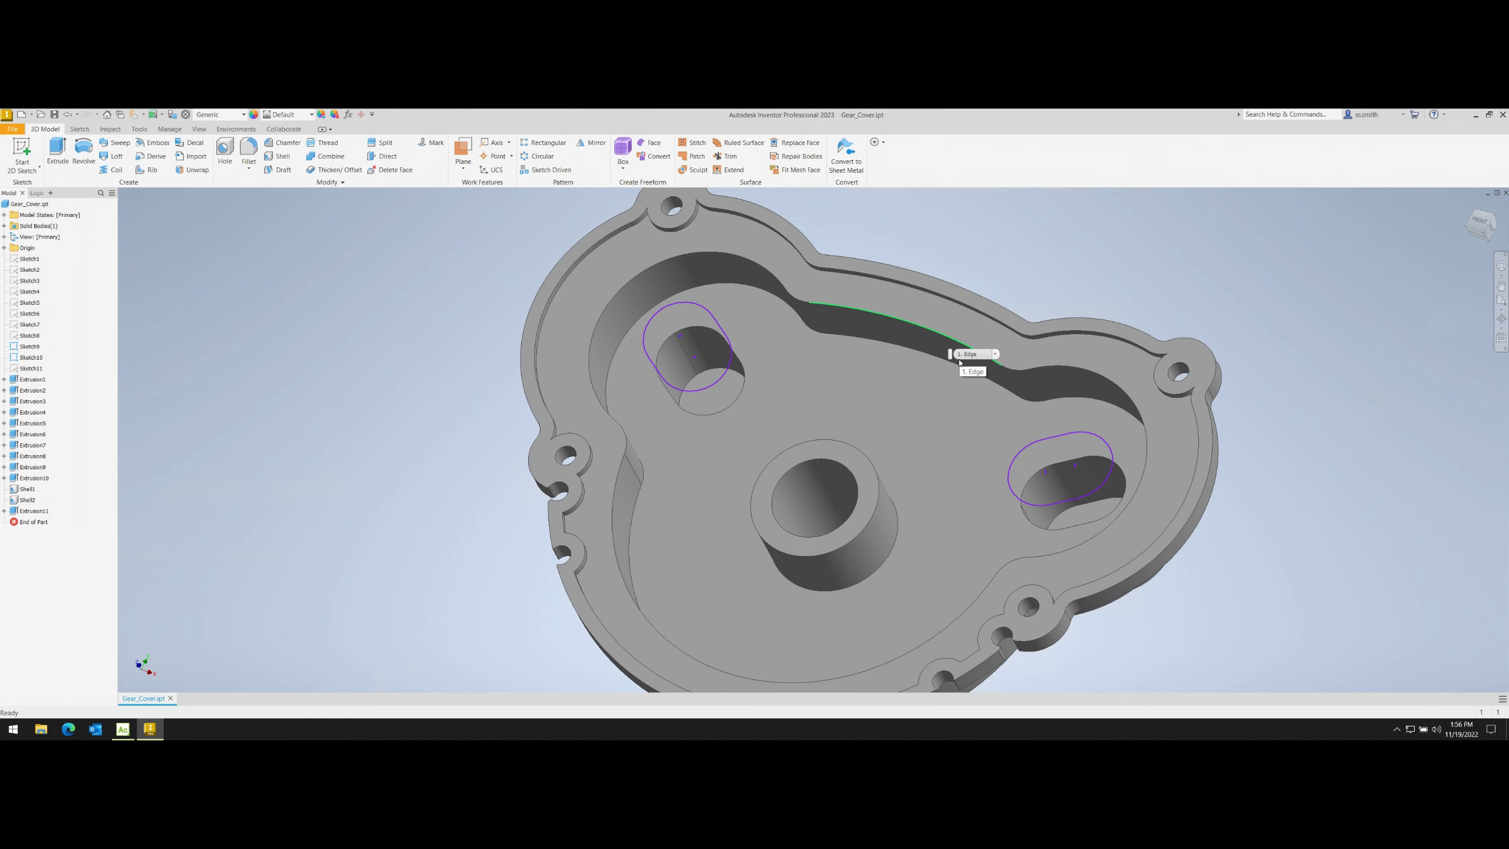
key(ctrl+z)
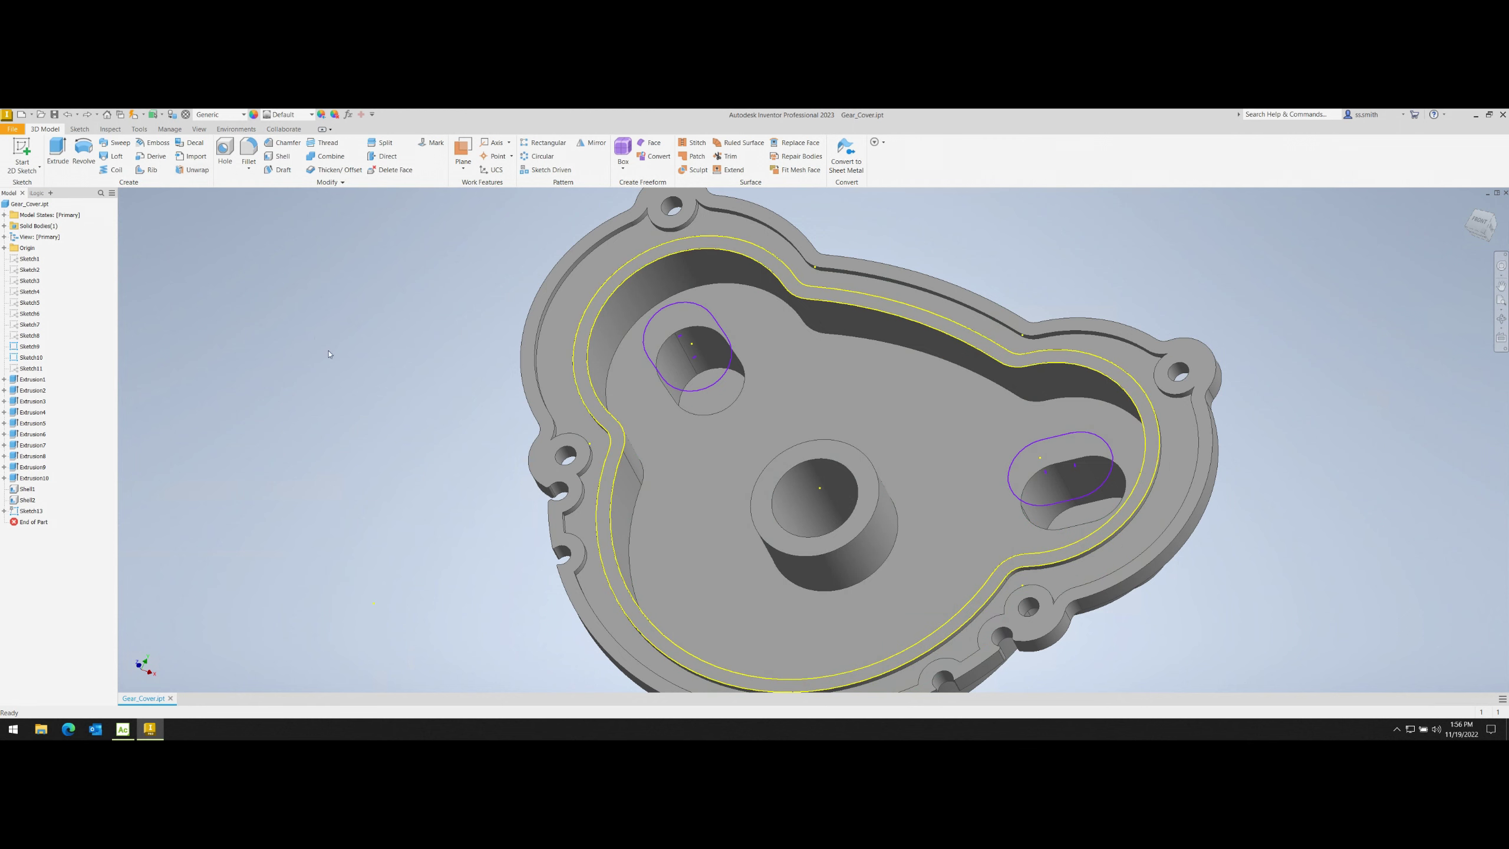
- Cut the ring profile 12 mm into the gear cover
key(e)
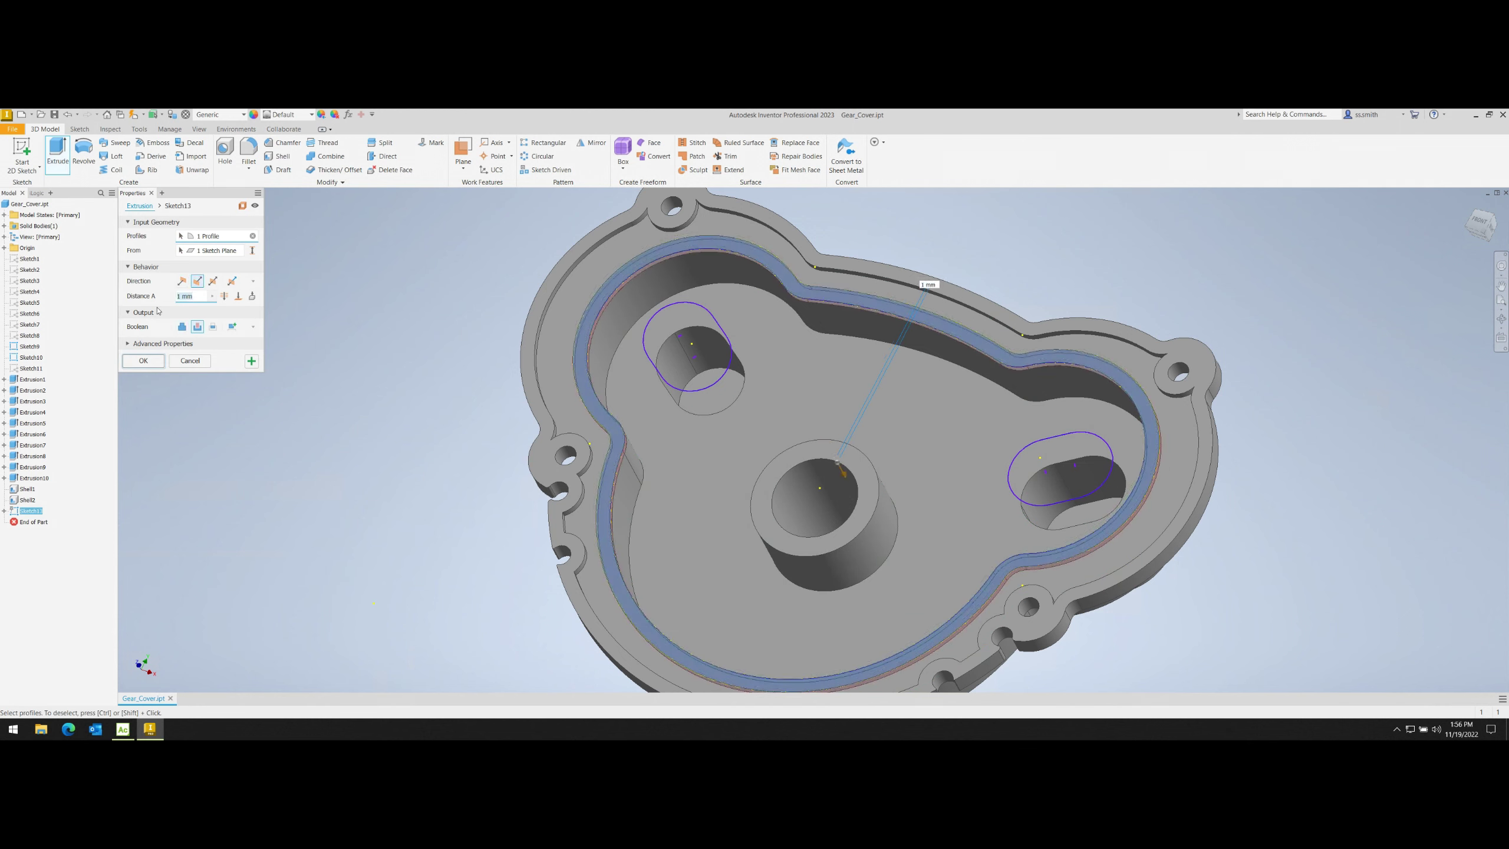
text(12)
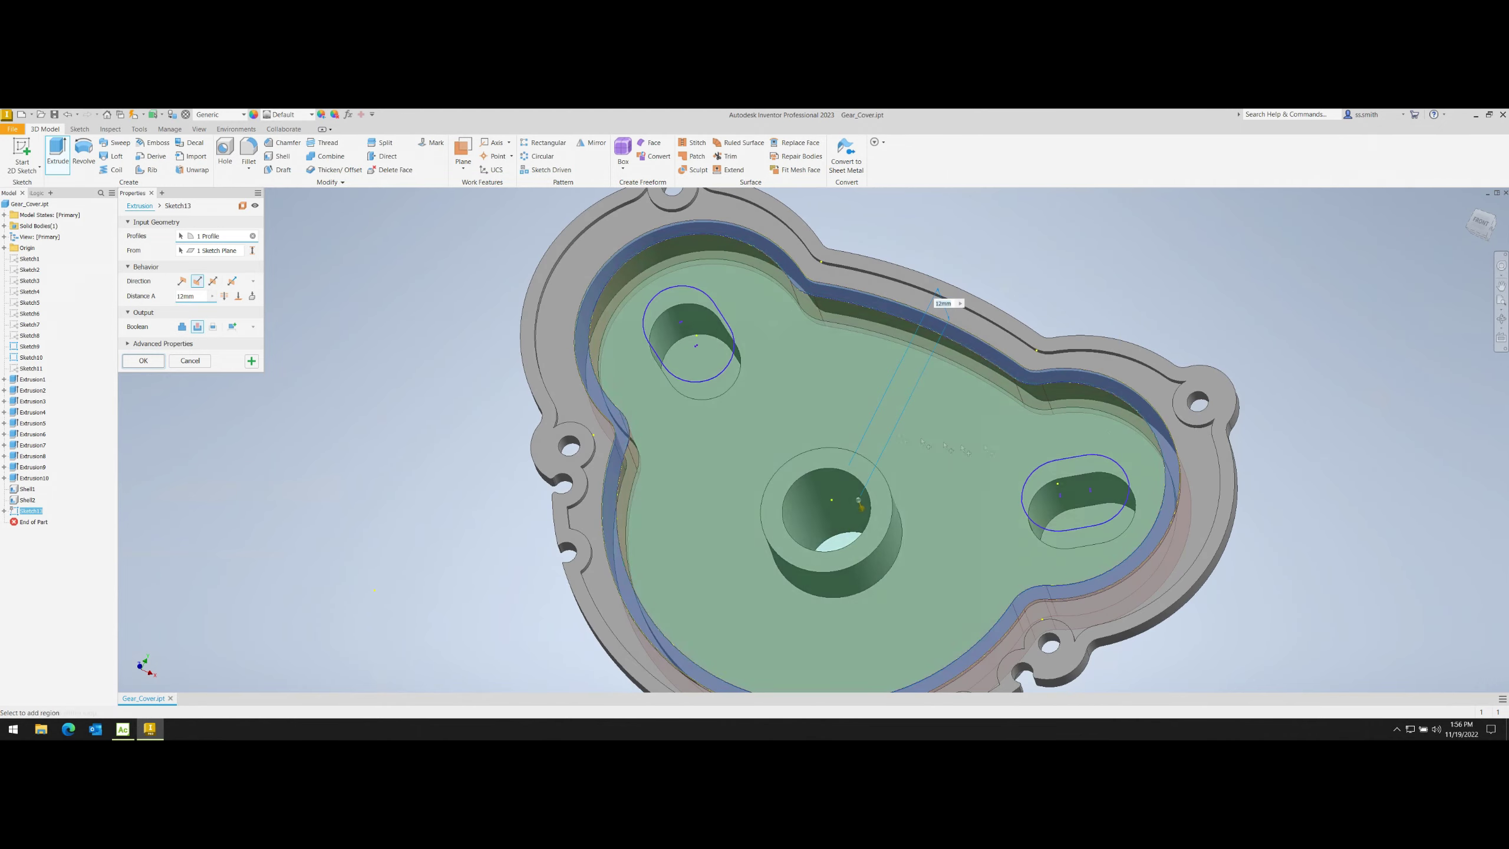
key(Return)
shift+middle_drag(860, 502, 279, 523)
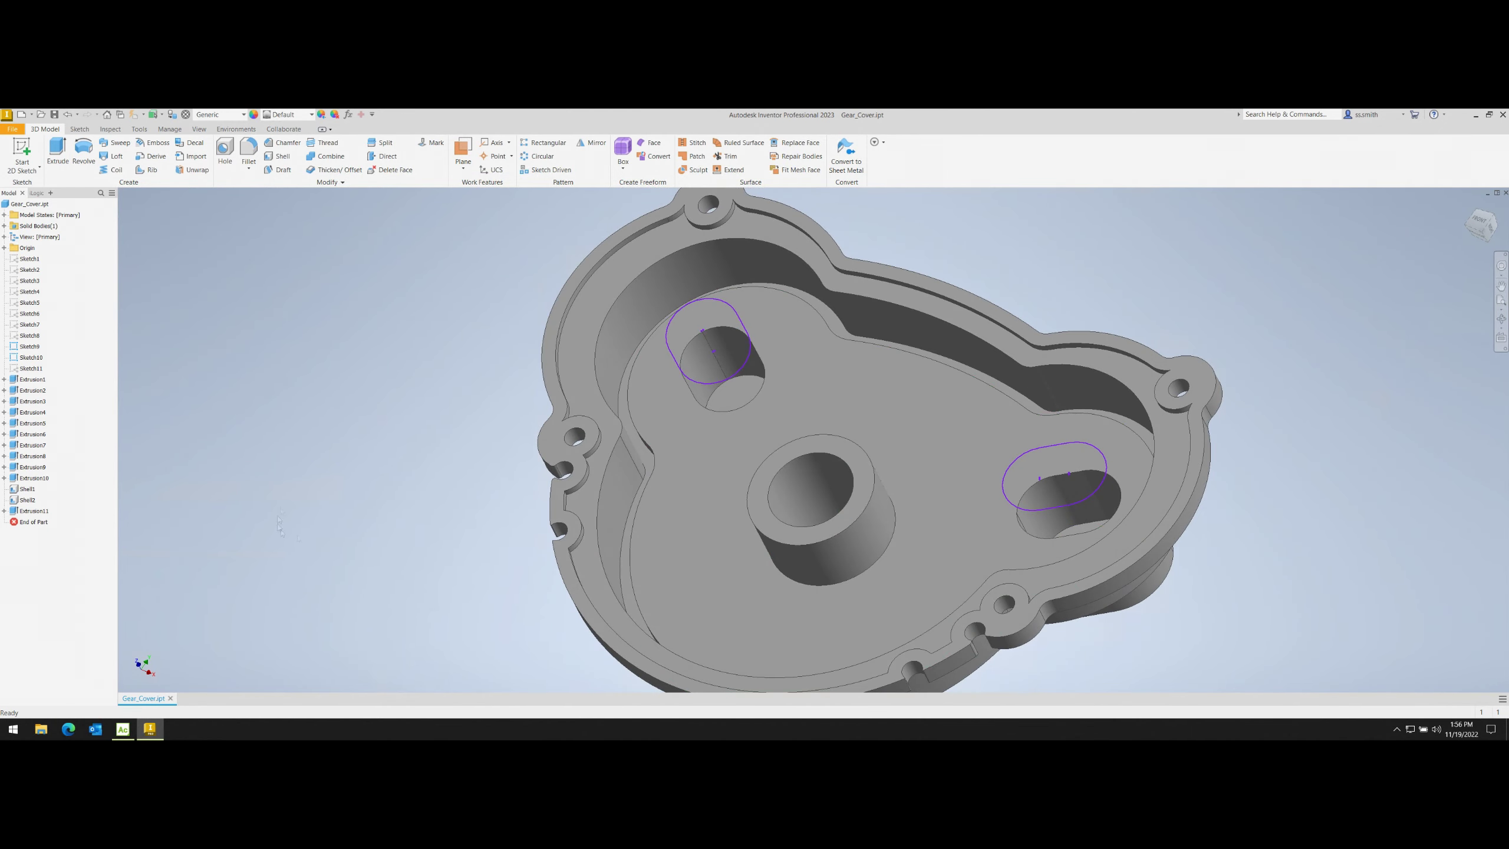
right_click(31, 492)
- Edit the first shell feature, revert the failed change, and reapply its settings
click(36, 497)
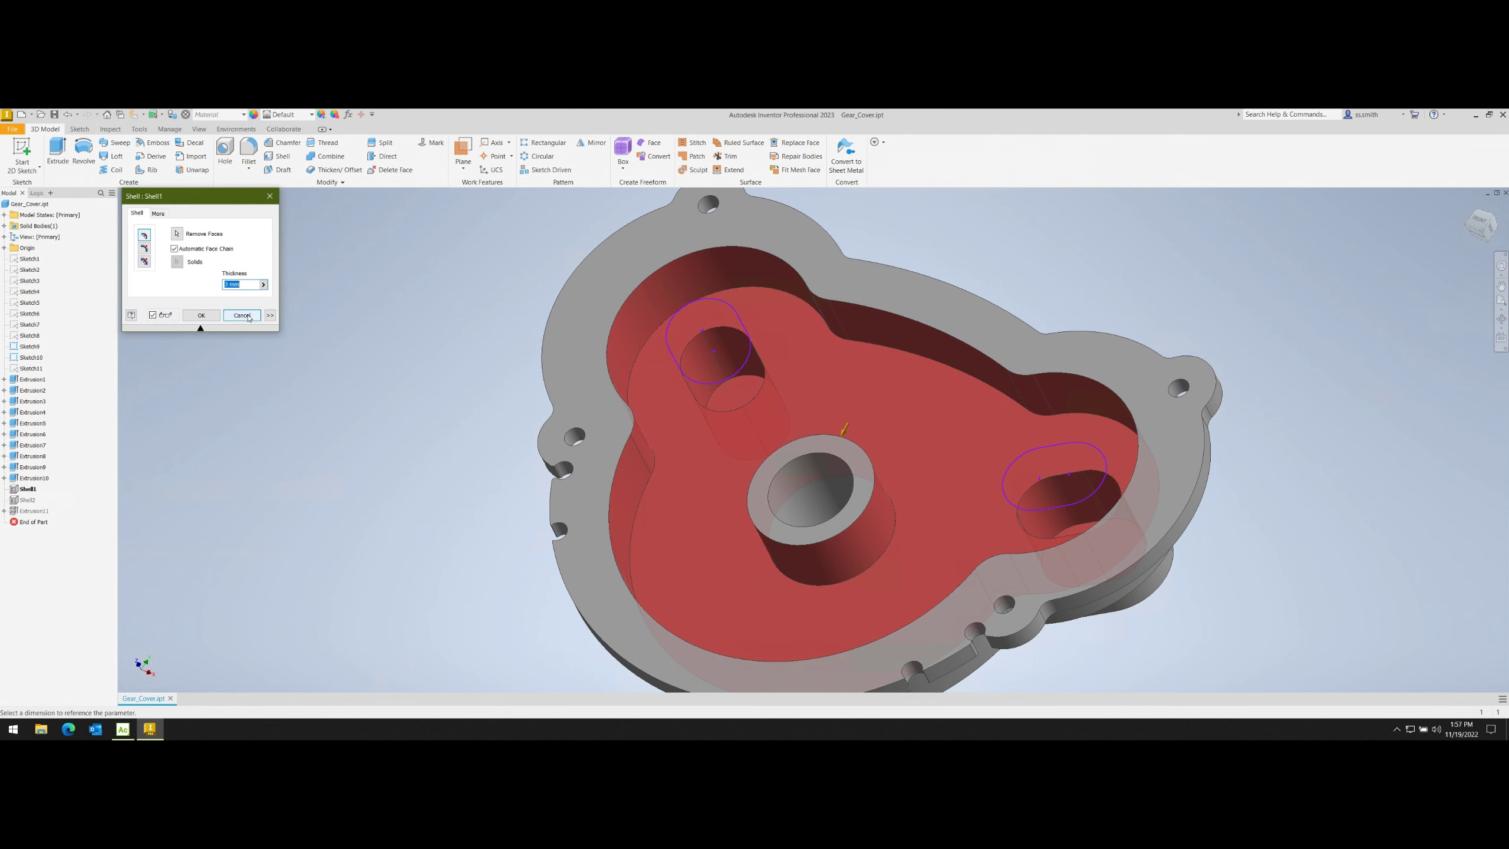
click(250, 316)
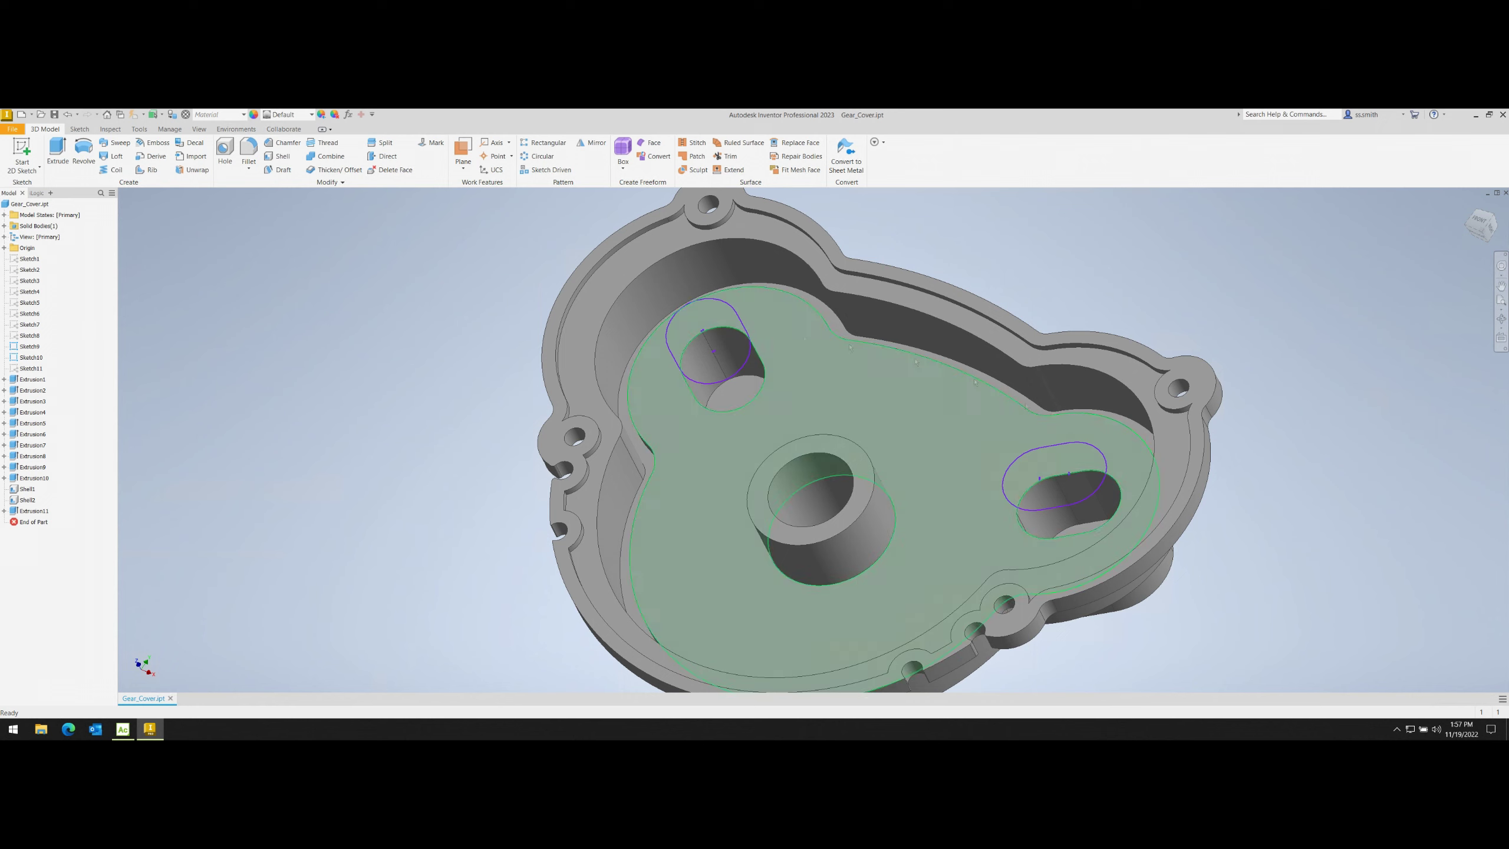
double_click(26, 489)
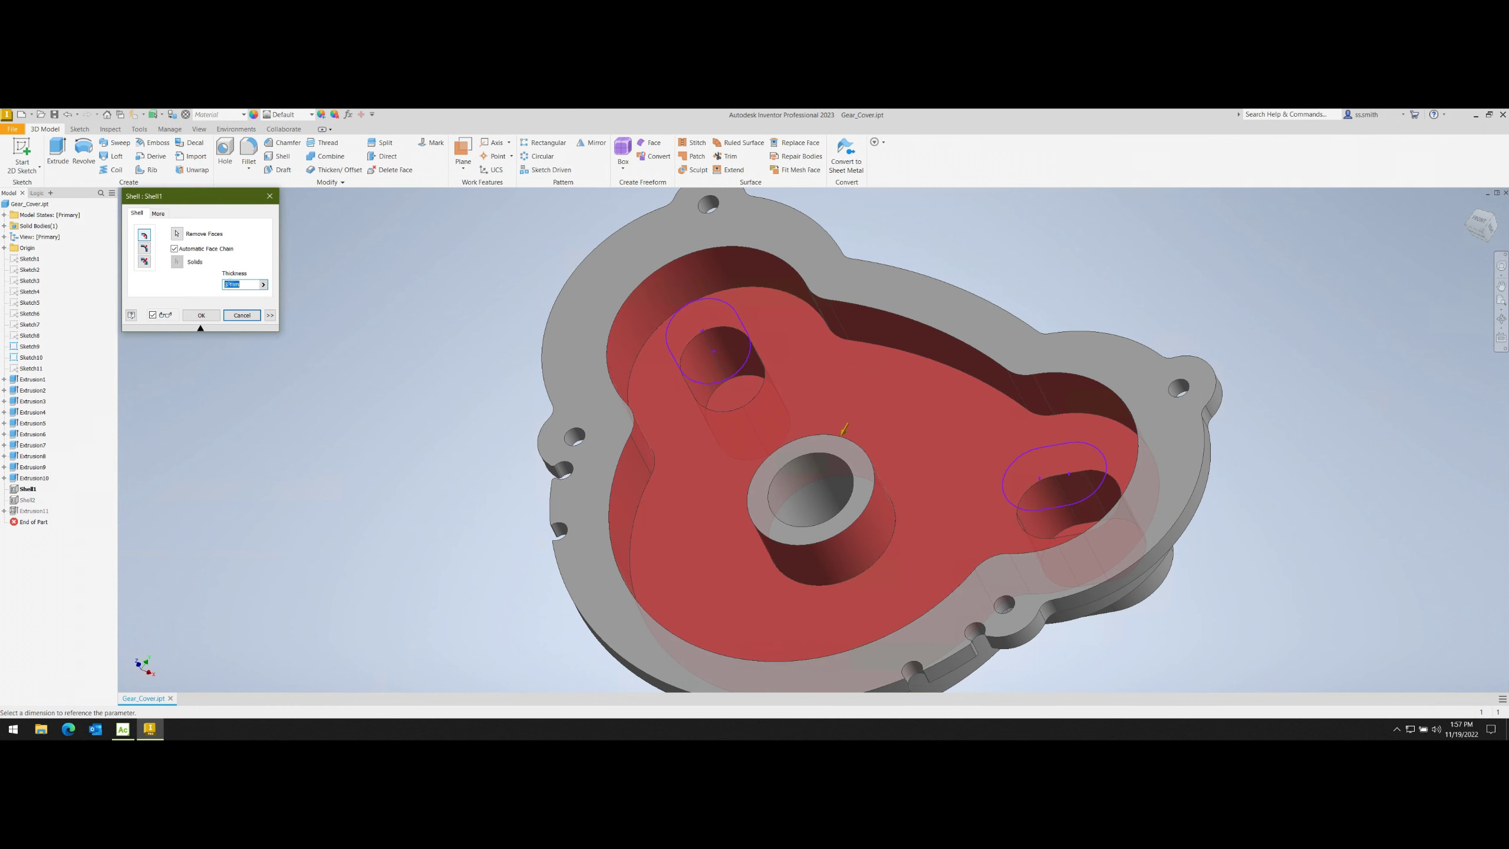
click(203, 315)
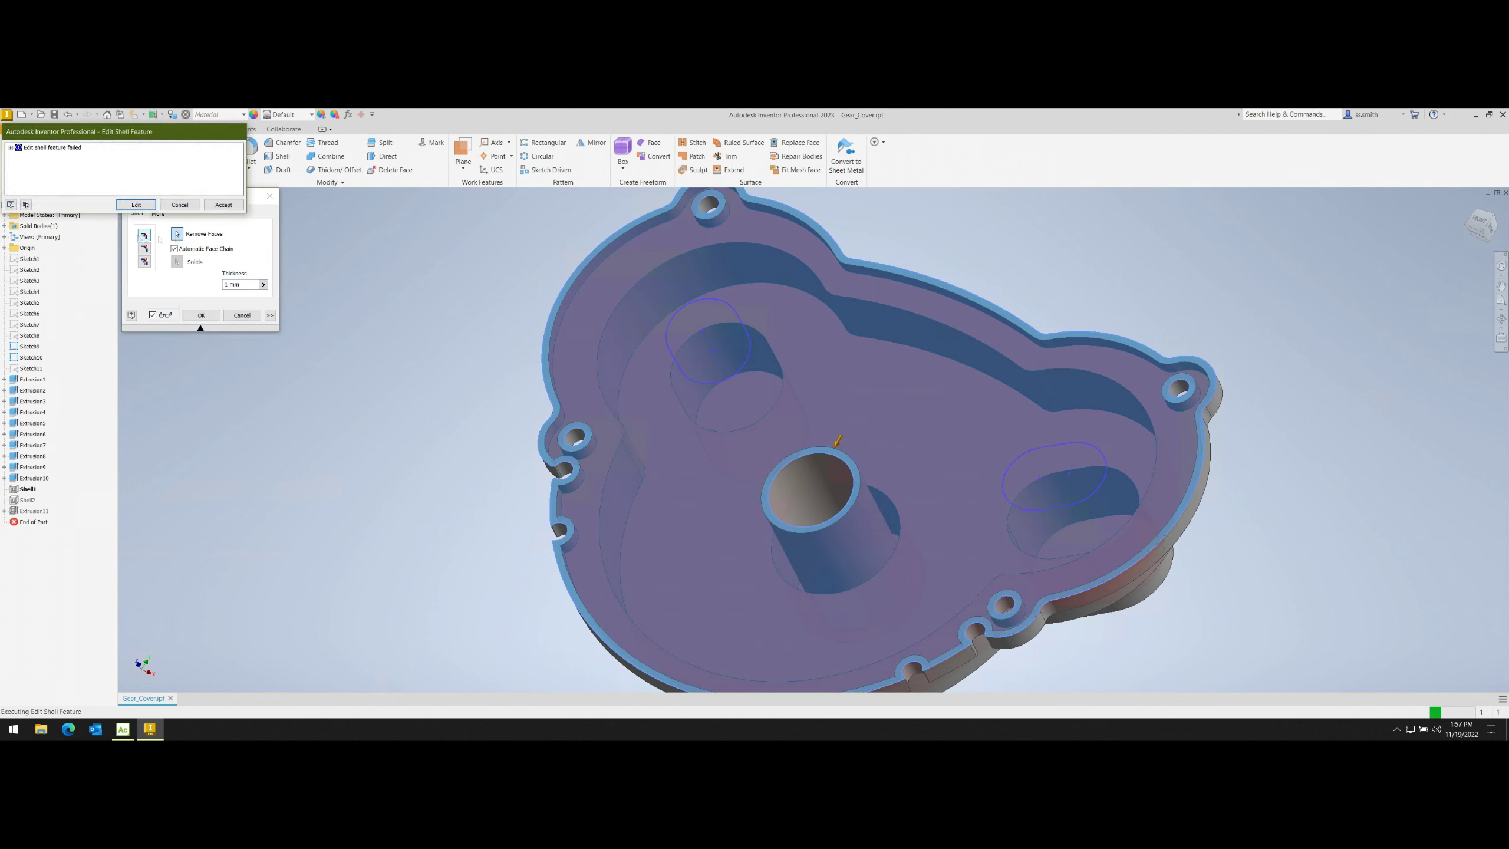
click(223, 204)
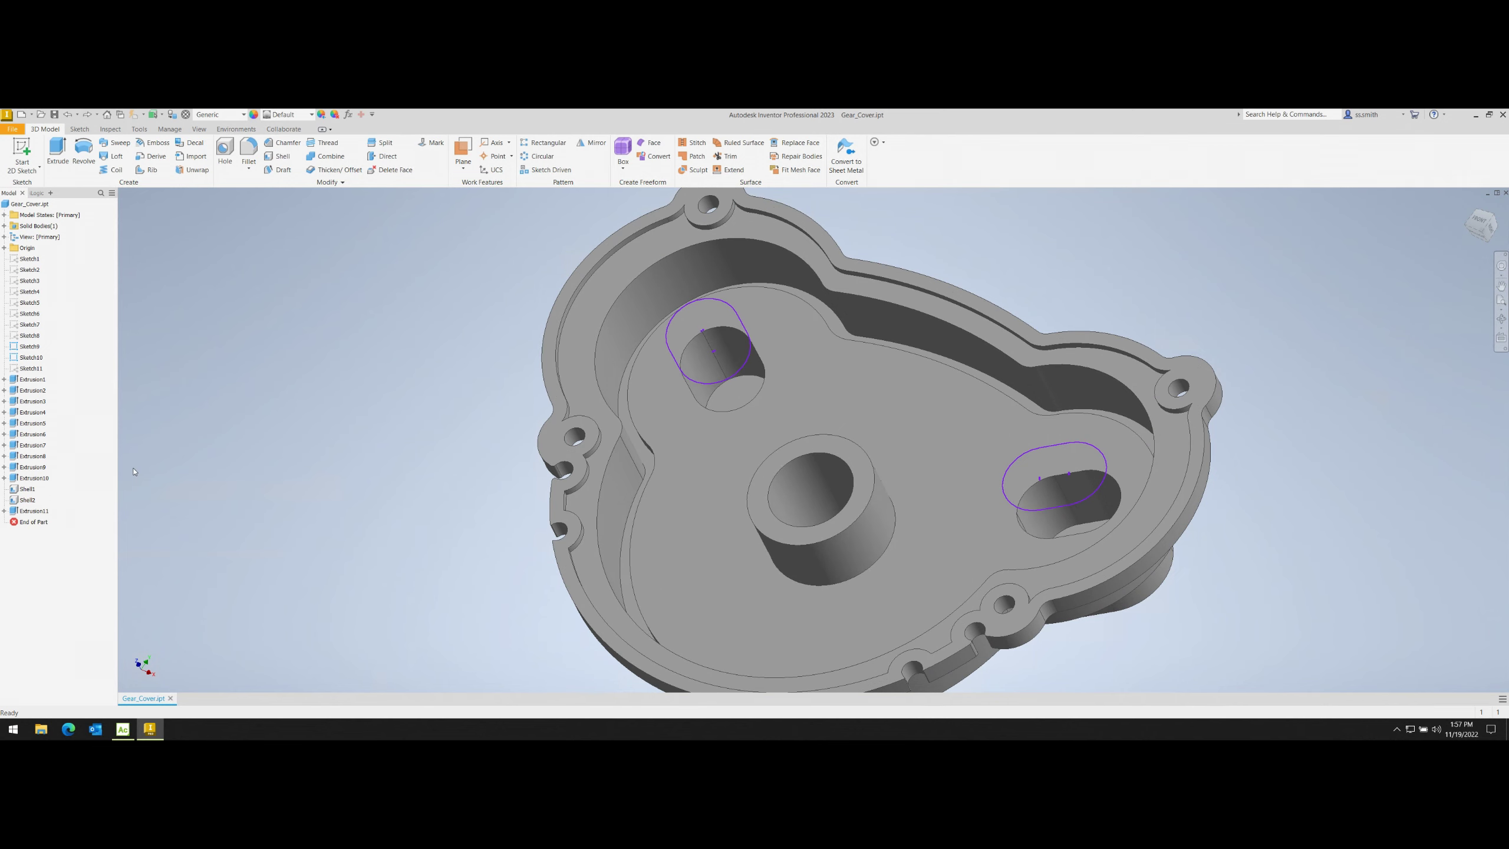
click(30, 489)
double_click(28, 489)
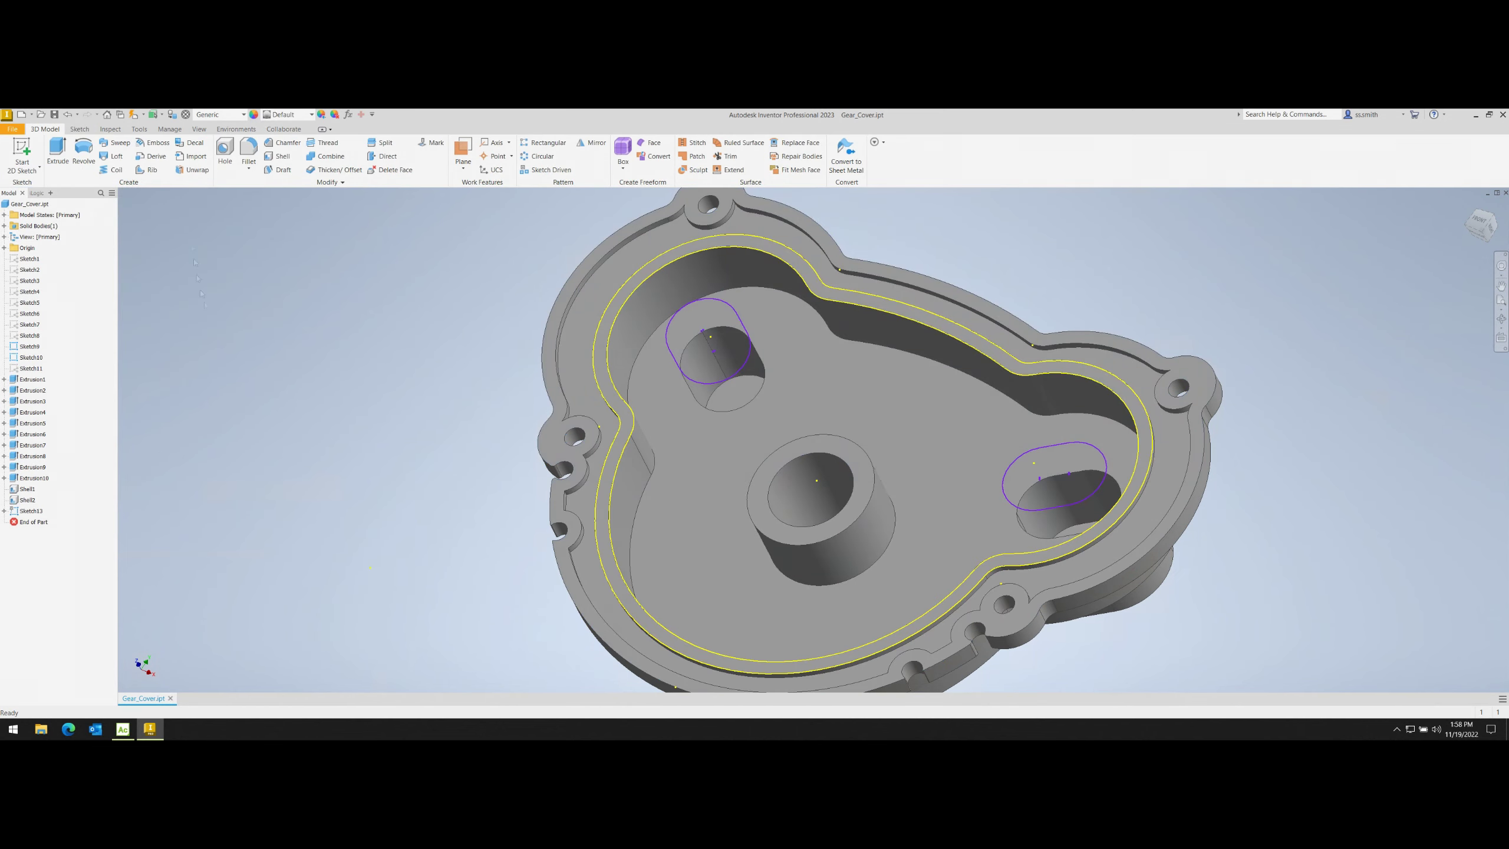
click(201, 315)
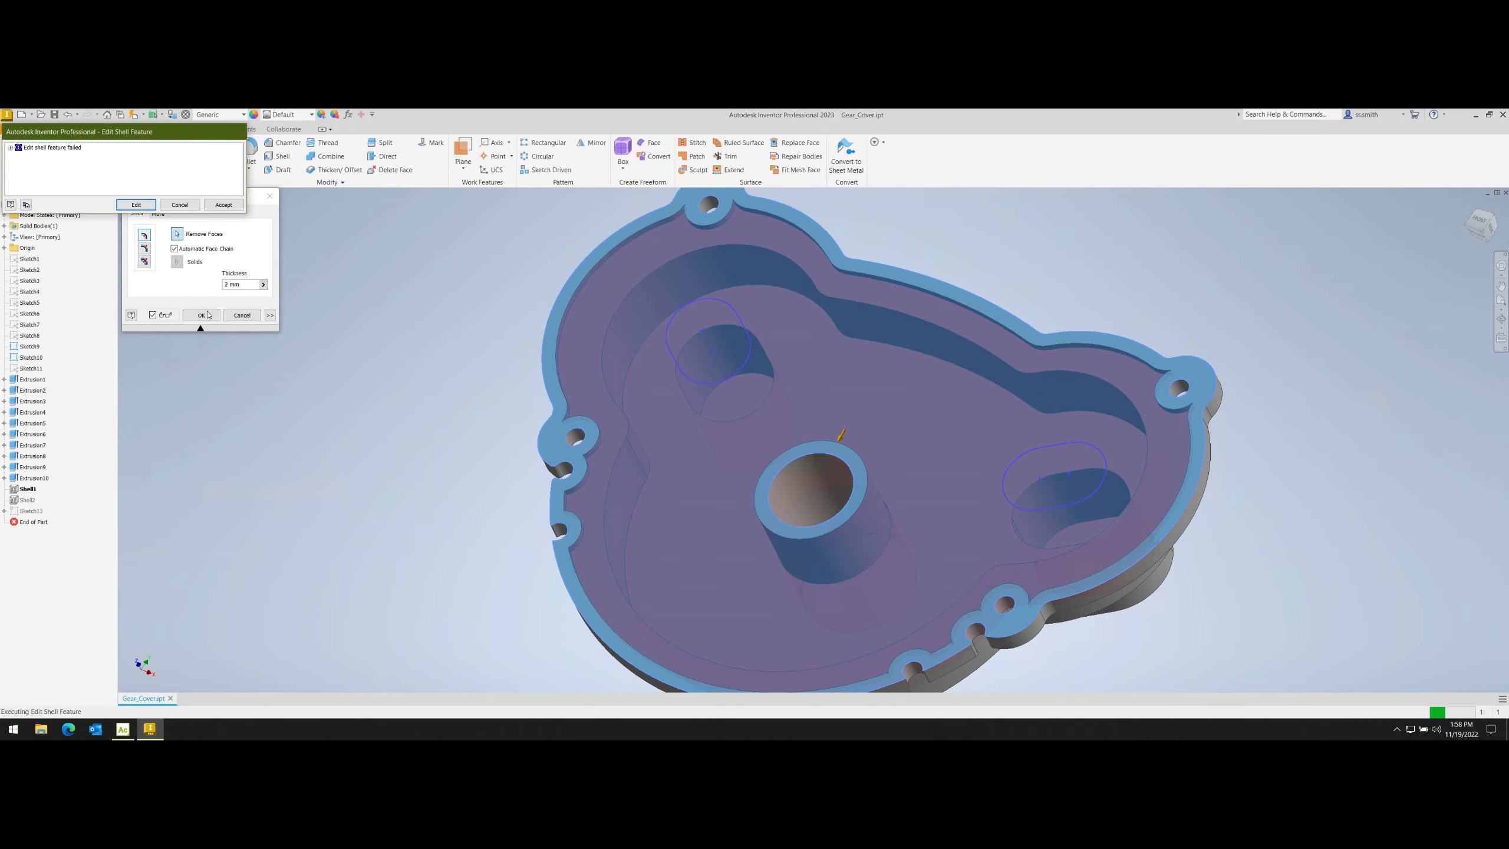
shift+middle_drag(845, 526, 855, 523)
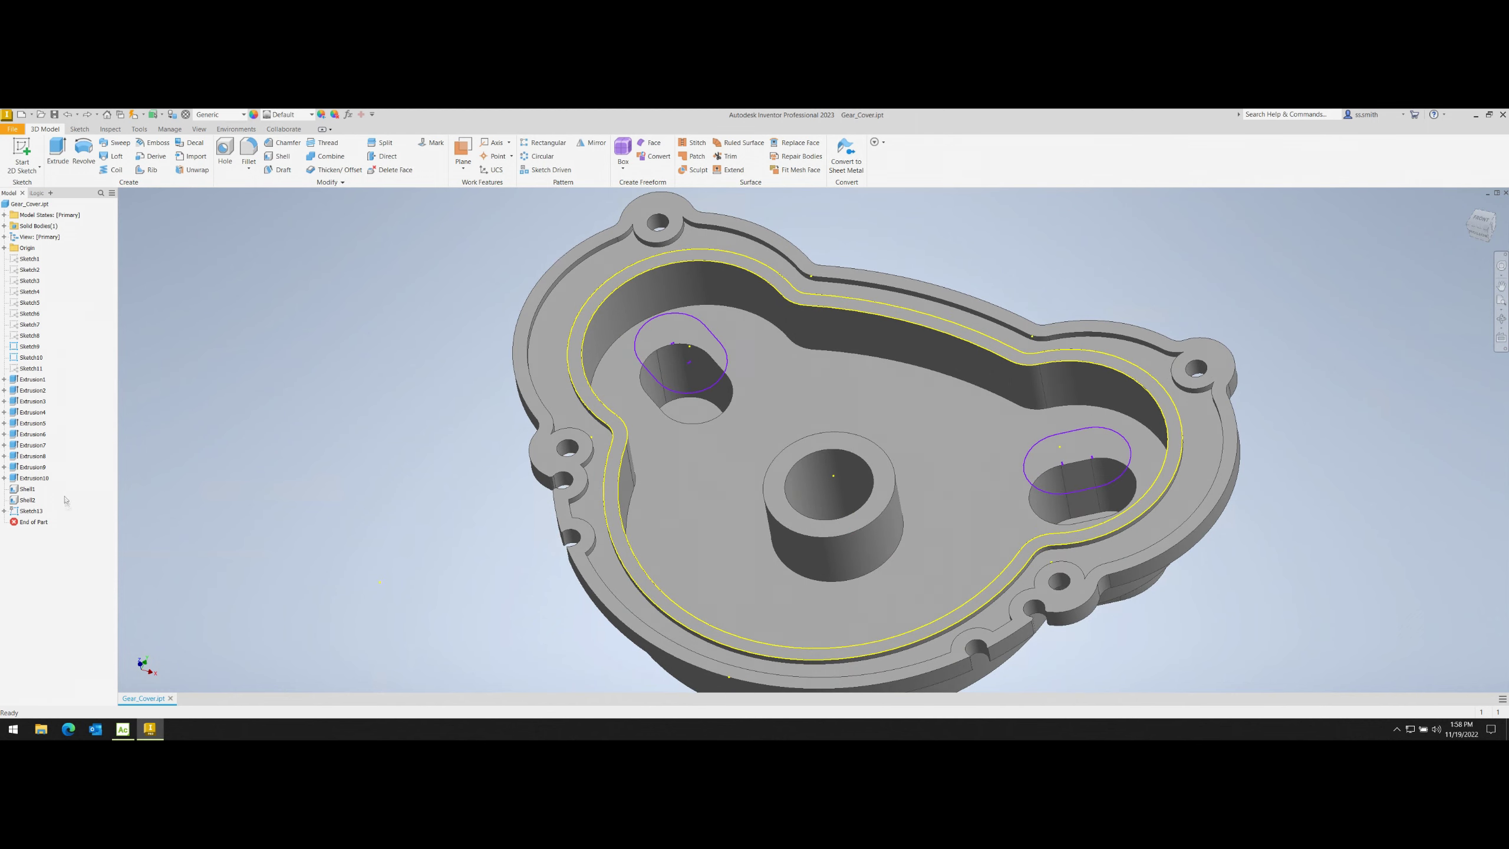
- Cut the offset ring profile 12 mm down into the rim
key(e)
click(198, 281)
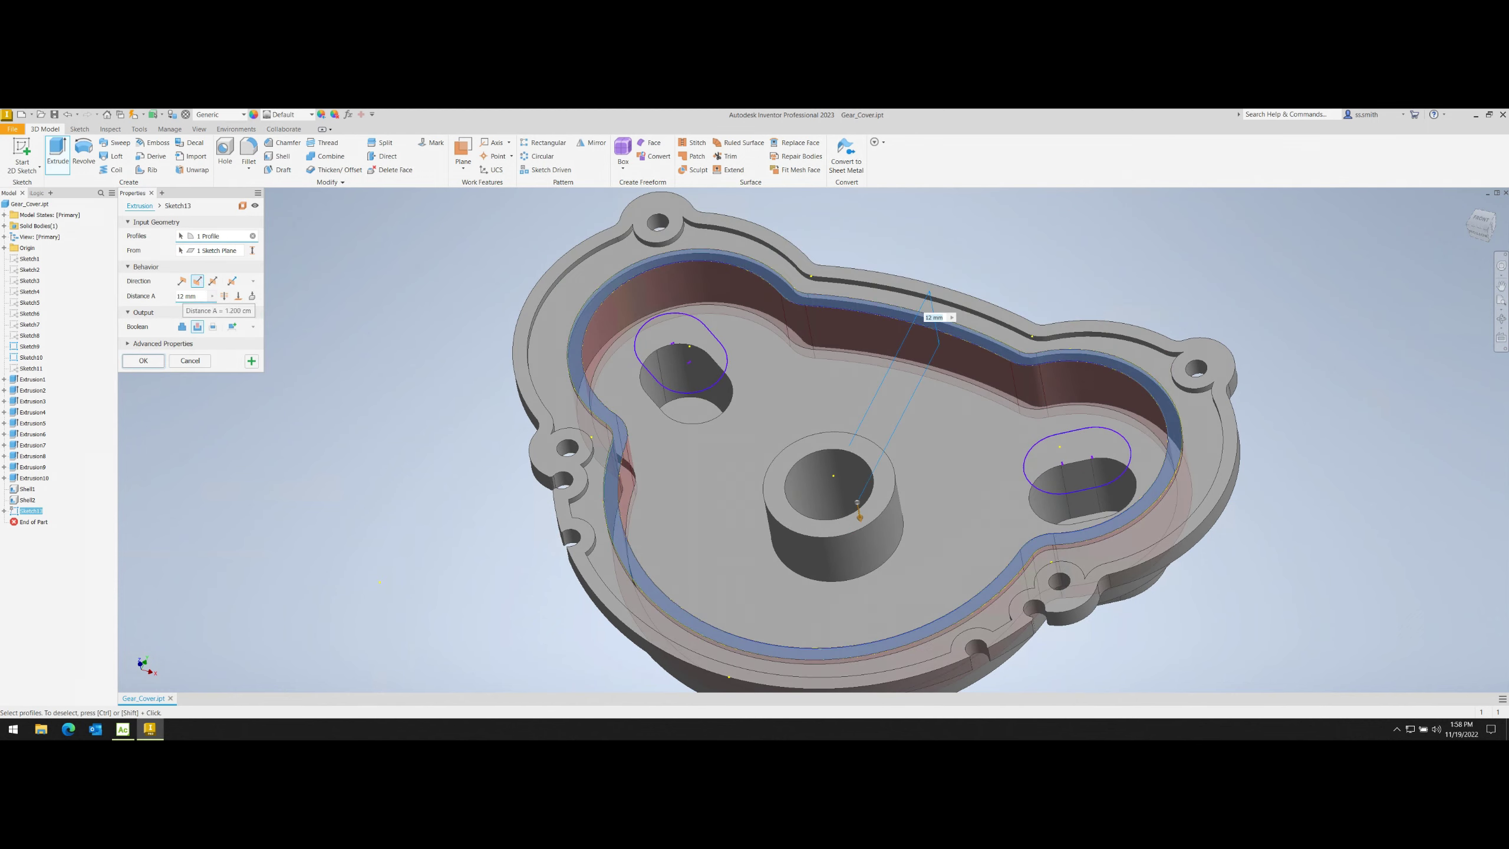
click(143, 361)
shift+middle_drag(763, 399, 778, 411)
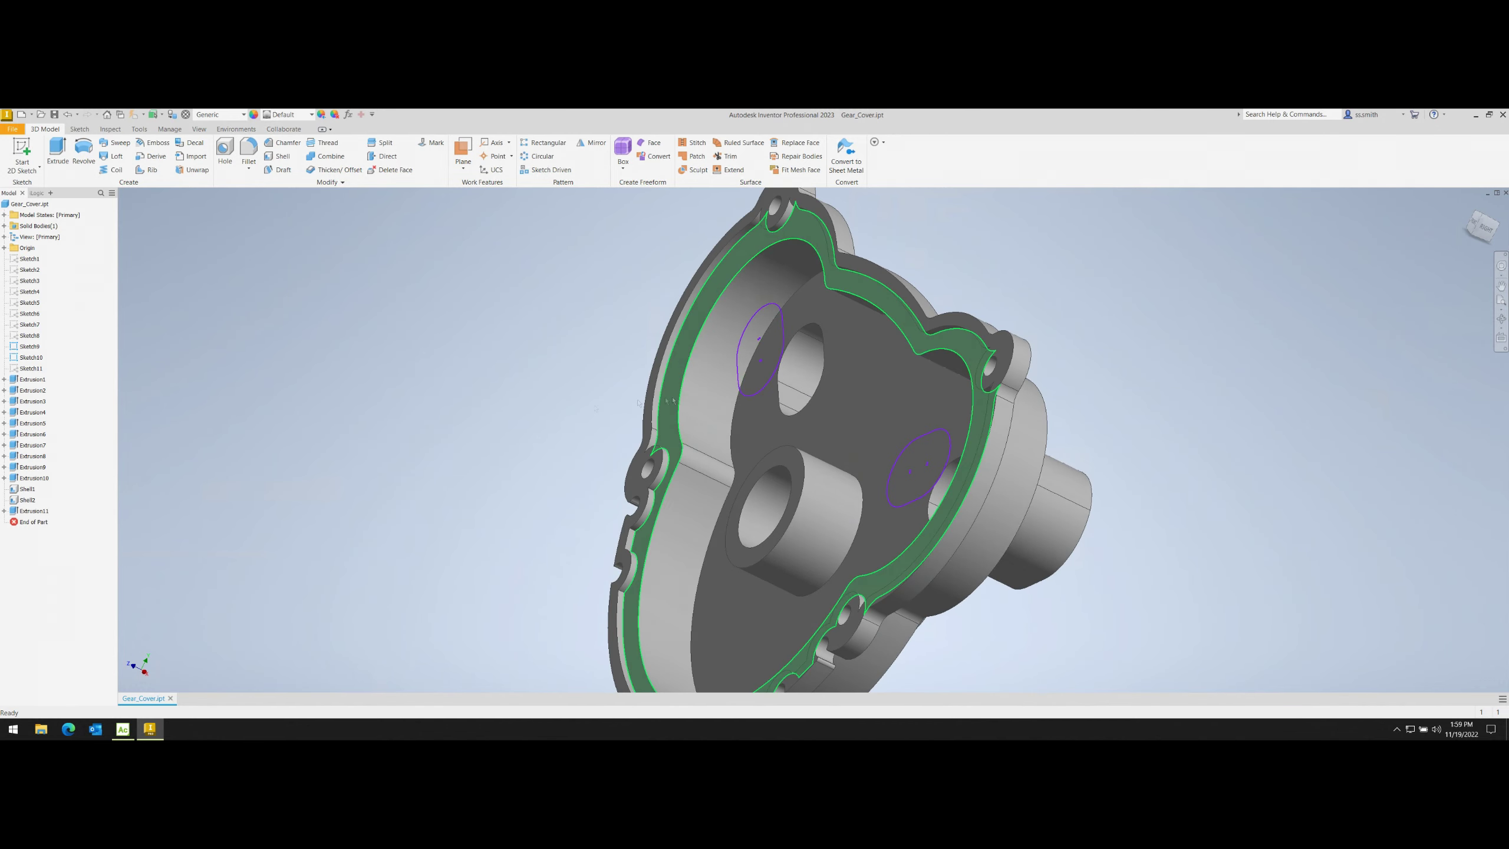
- Reopen Shell2, close it unchanged, and pick the inner floor face
double_click(28, 500)
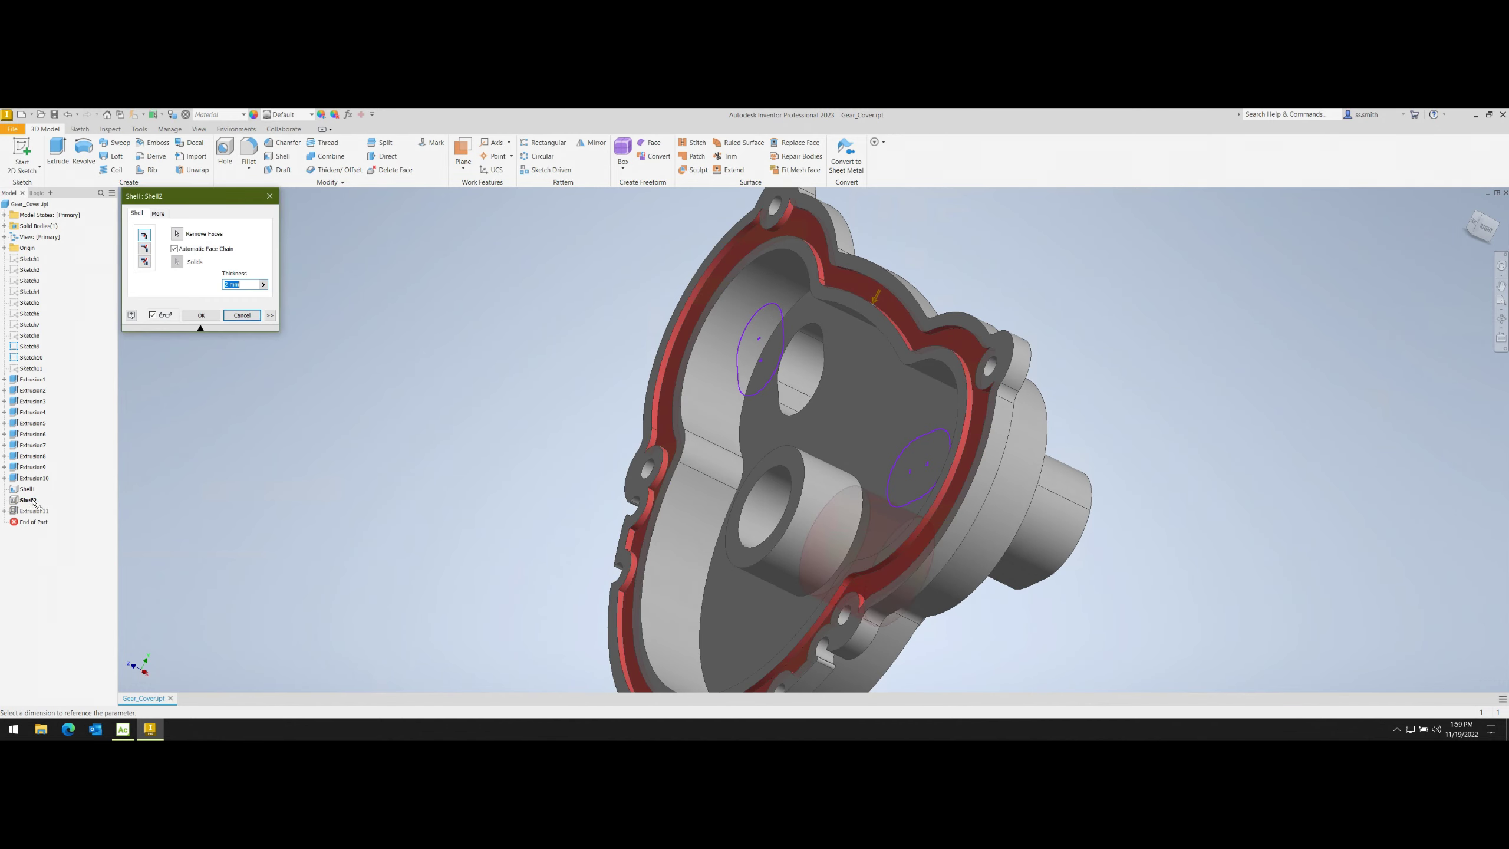
click(253, 319)
mouse_move(825, 529)
shift+middle_down()
mouse_move(845, 526)
mouse_move(610, 304)
shift+middle_up()
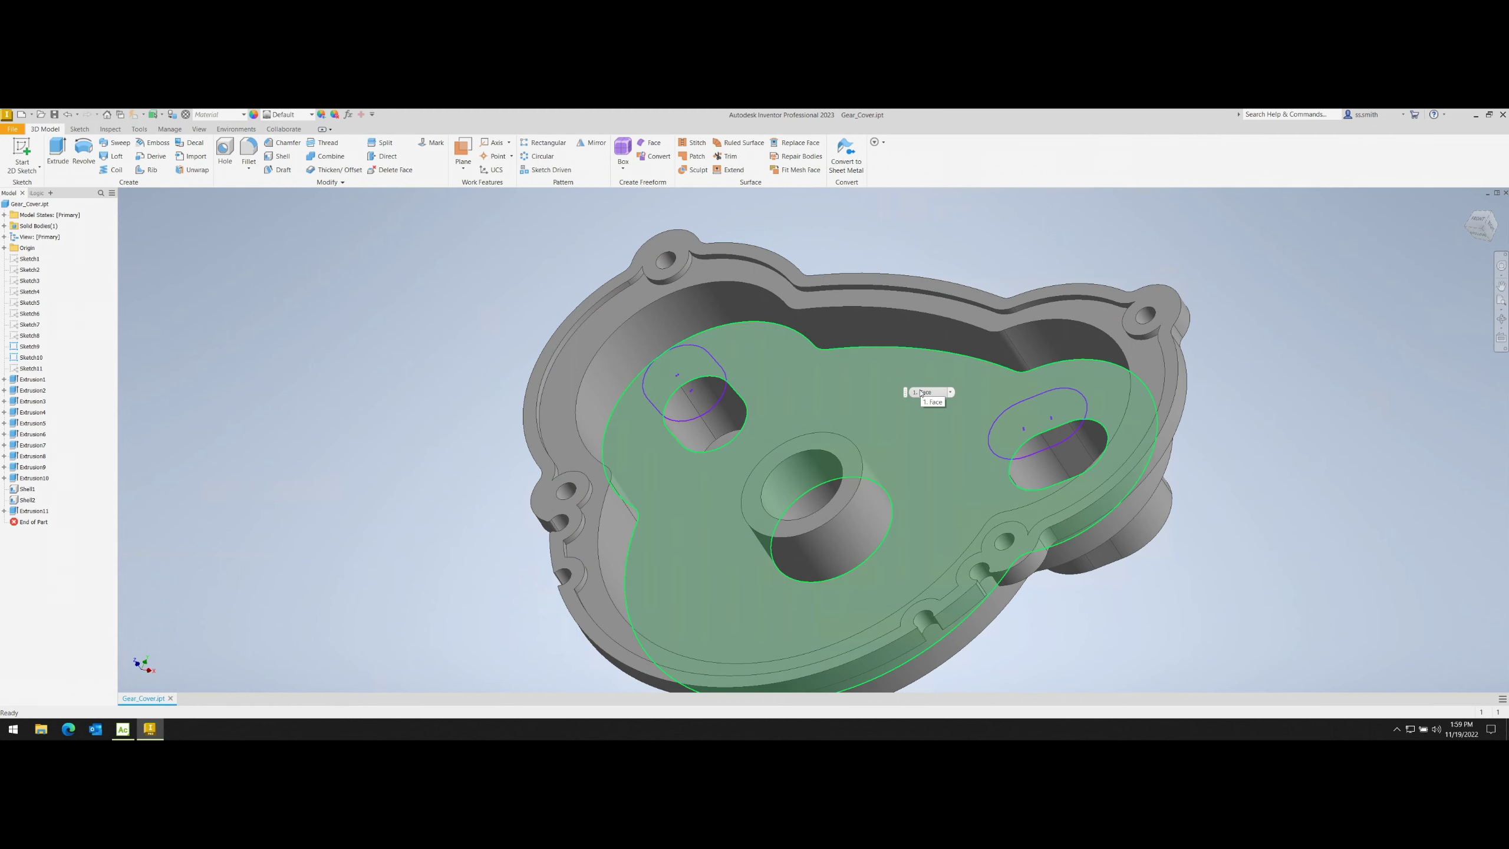
click(756, 255)
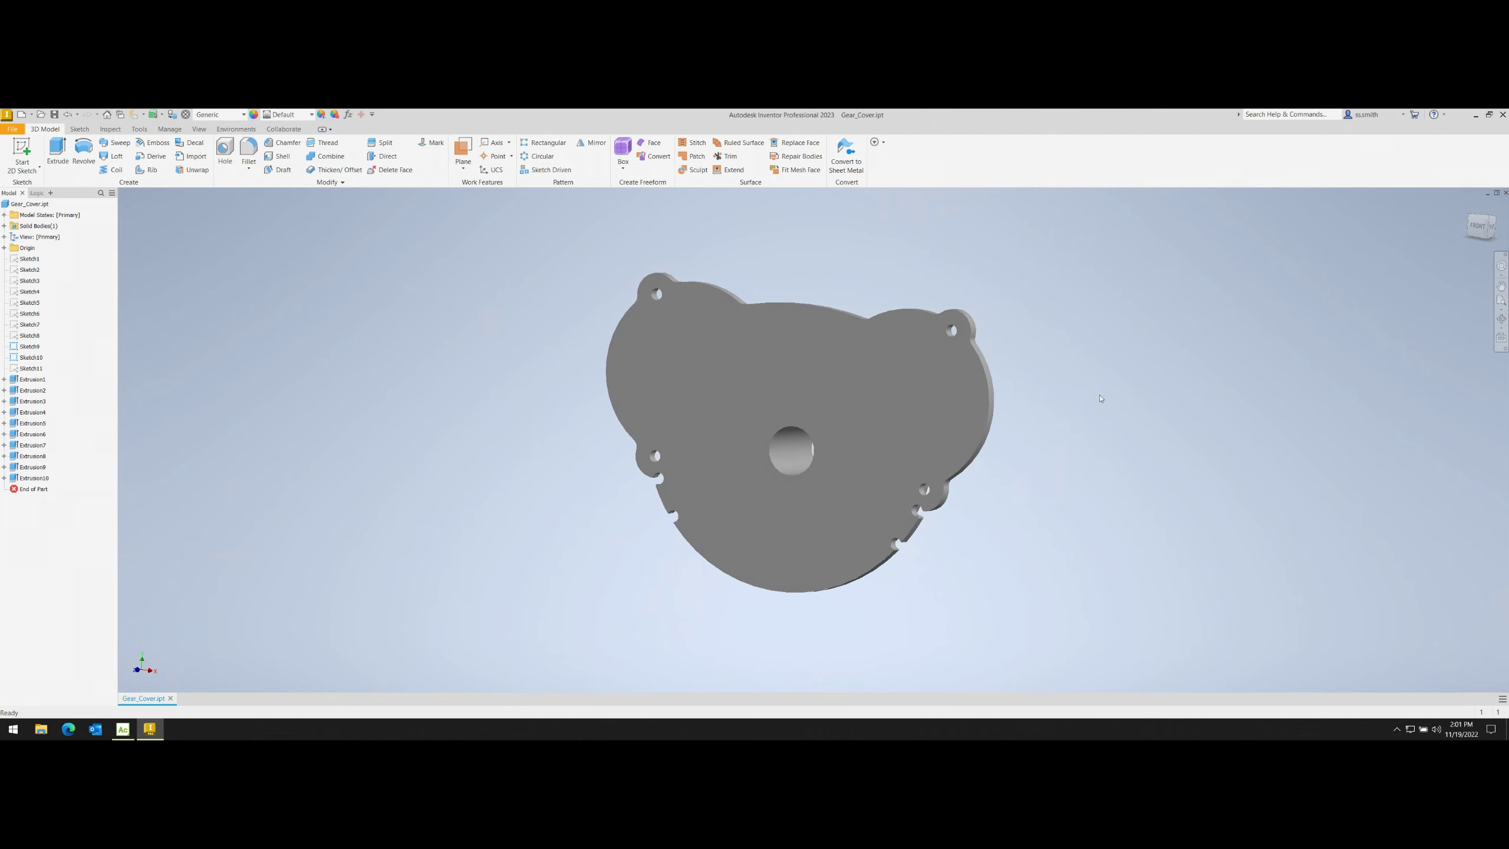
- Shell the solid cover with 1 mm walls, leaving the top face open, then view Home
click(280, 156)
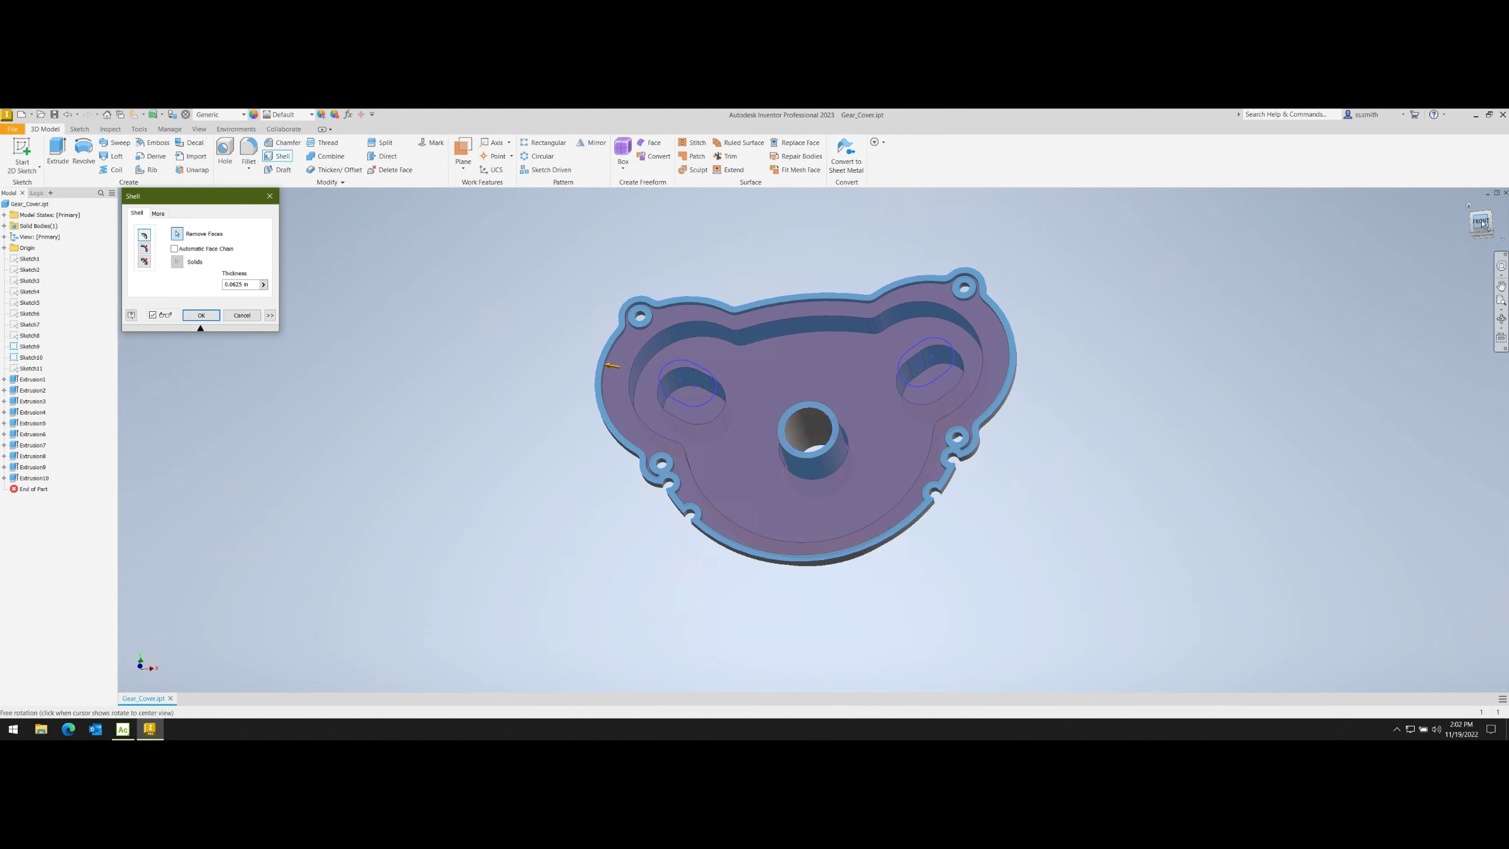
scroll(654, 464, up, 5)
scroll(651, 474, down, 5)
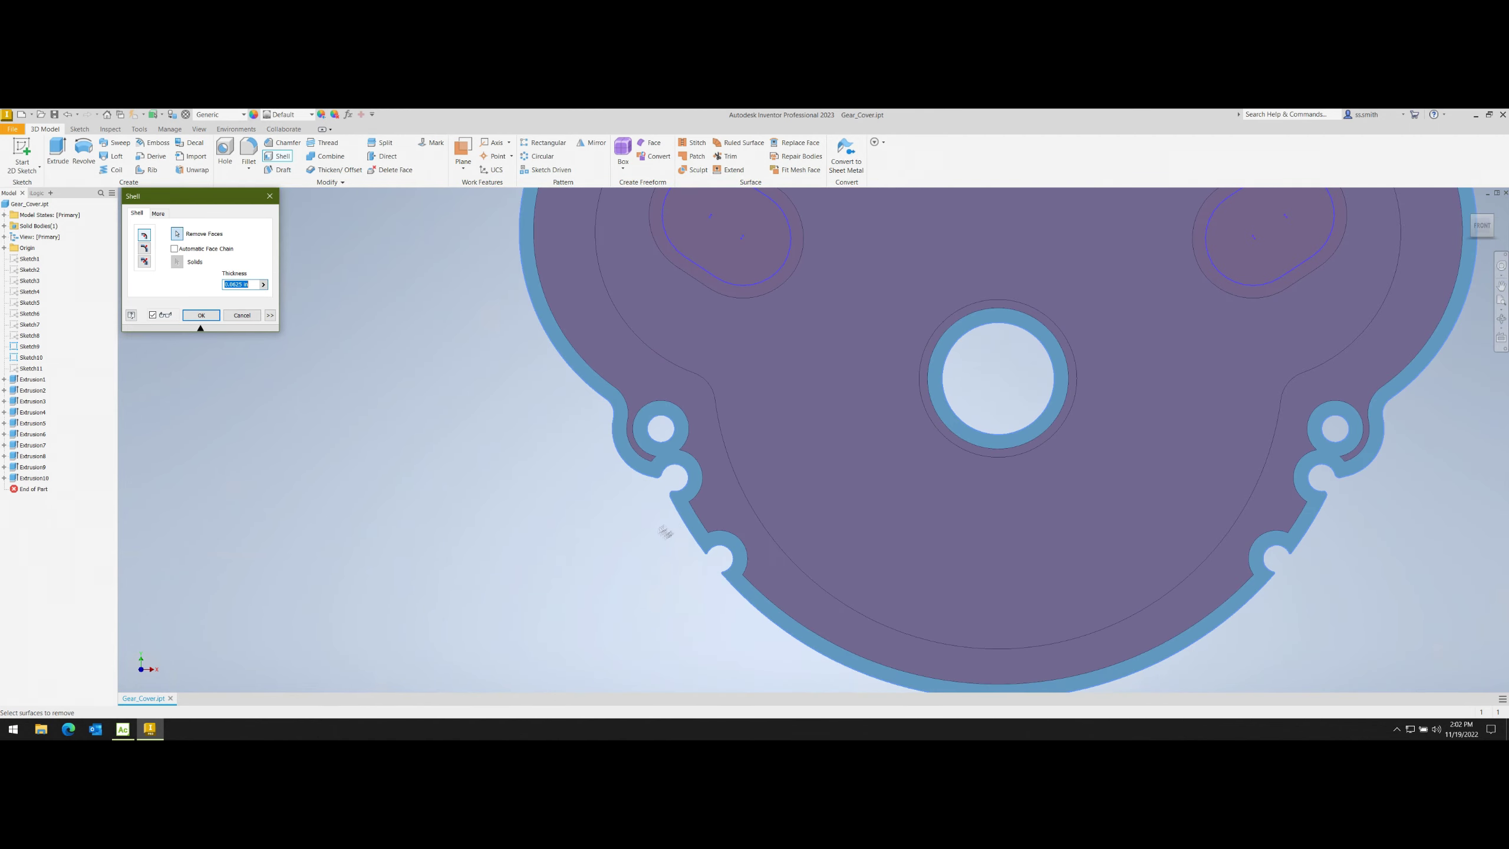
text(1mm)
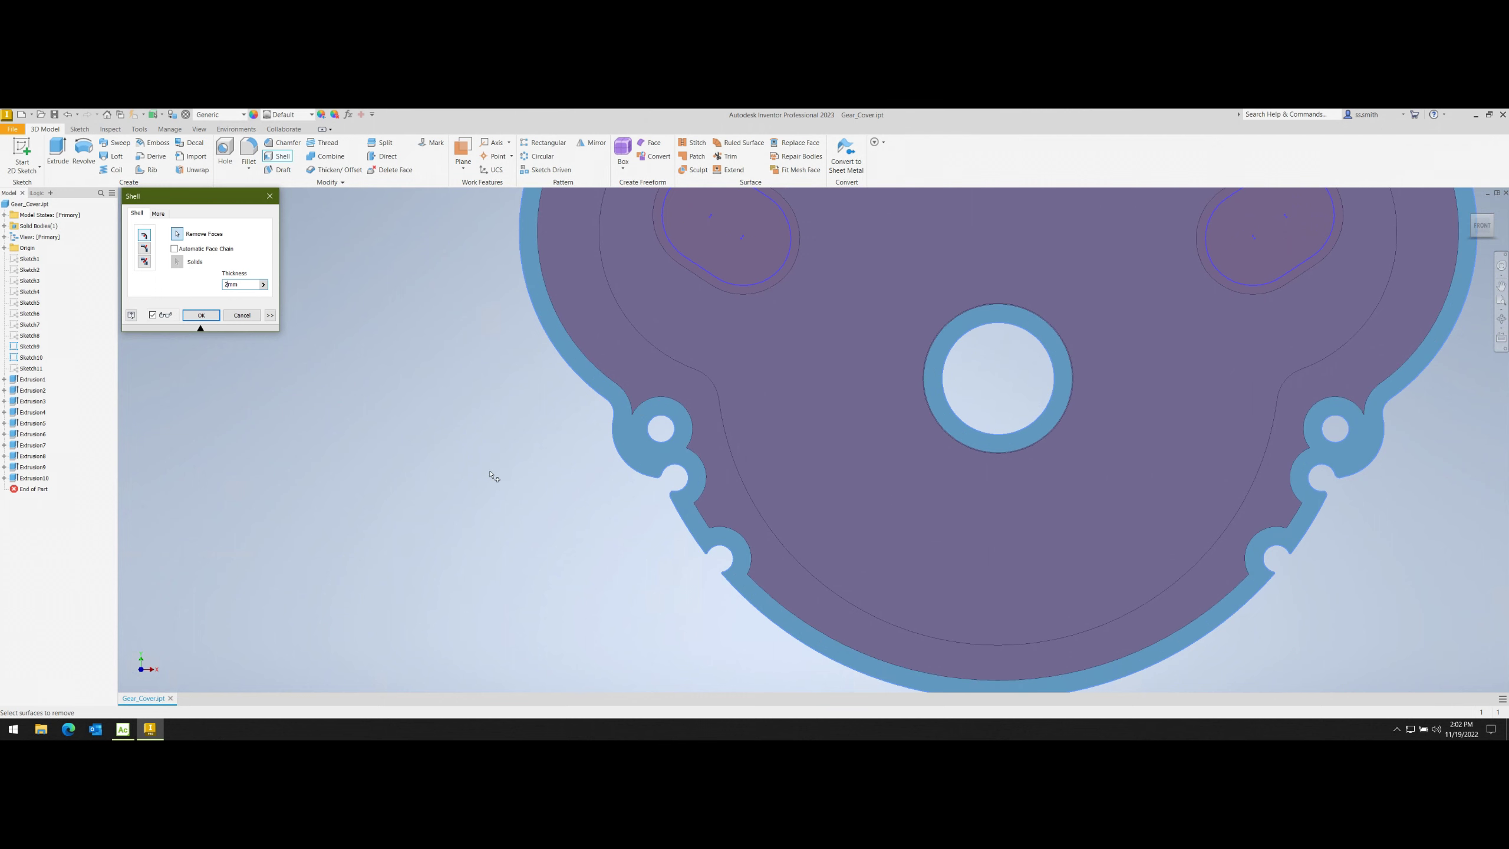
click(740, 443)
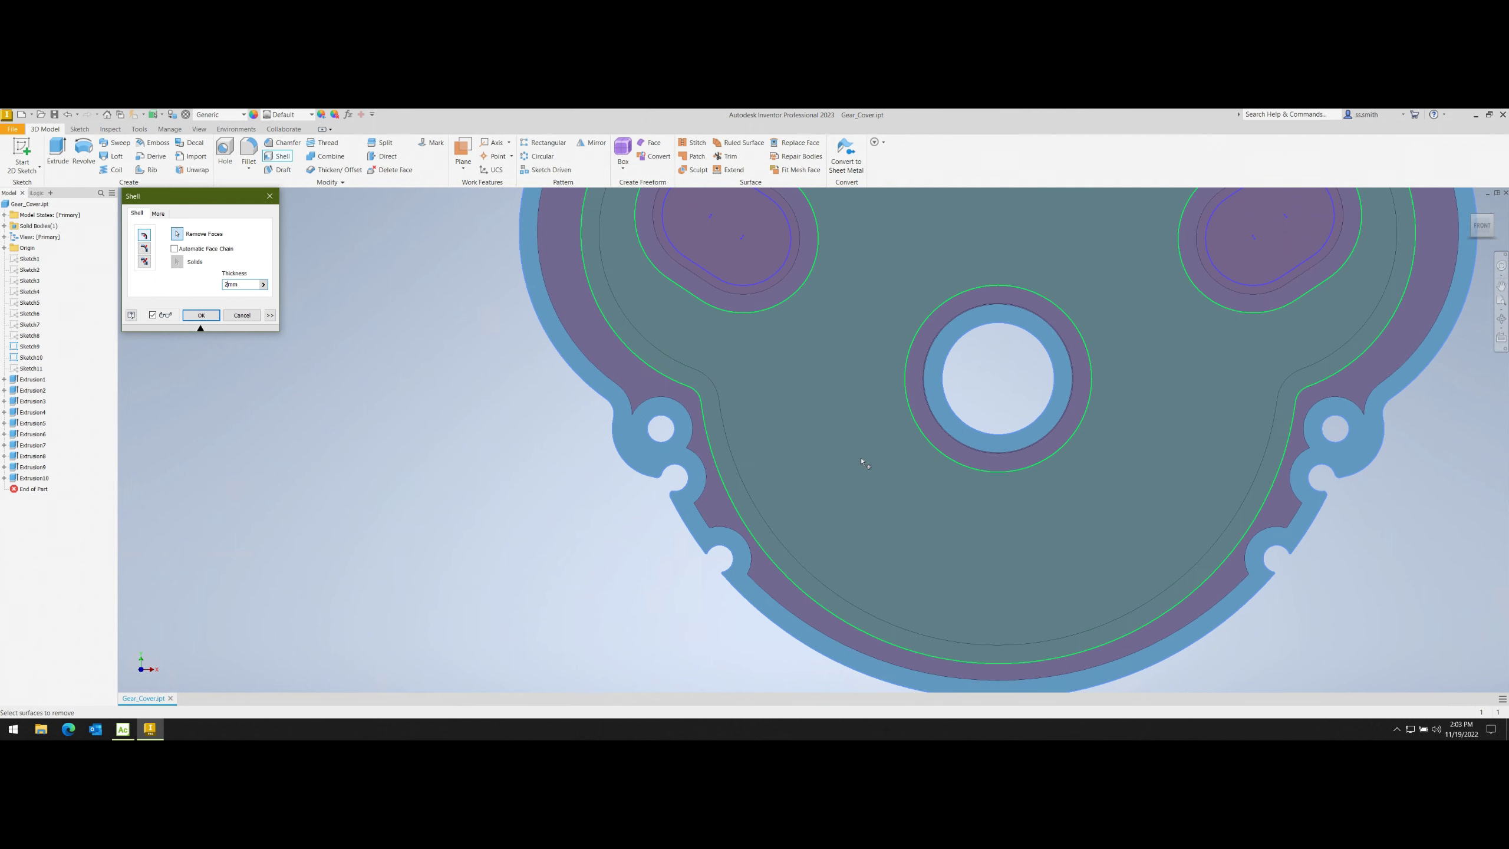
scroll(863, 463, up, 3)
click(200, 315)
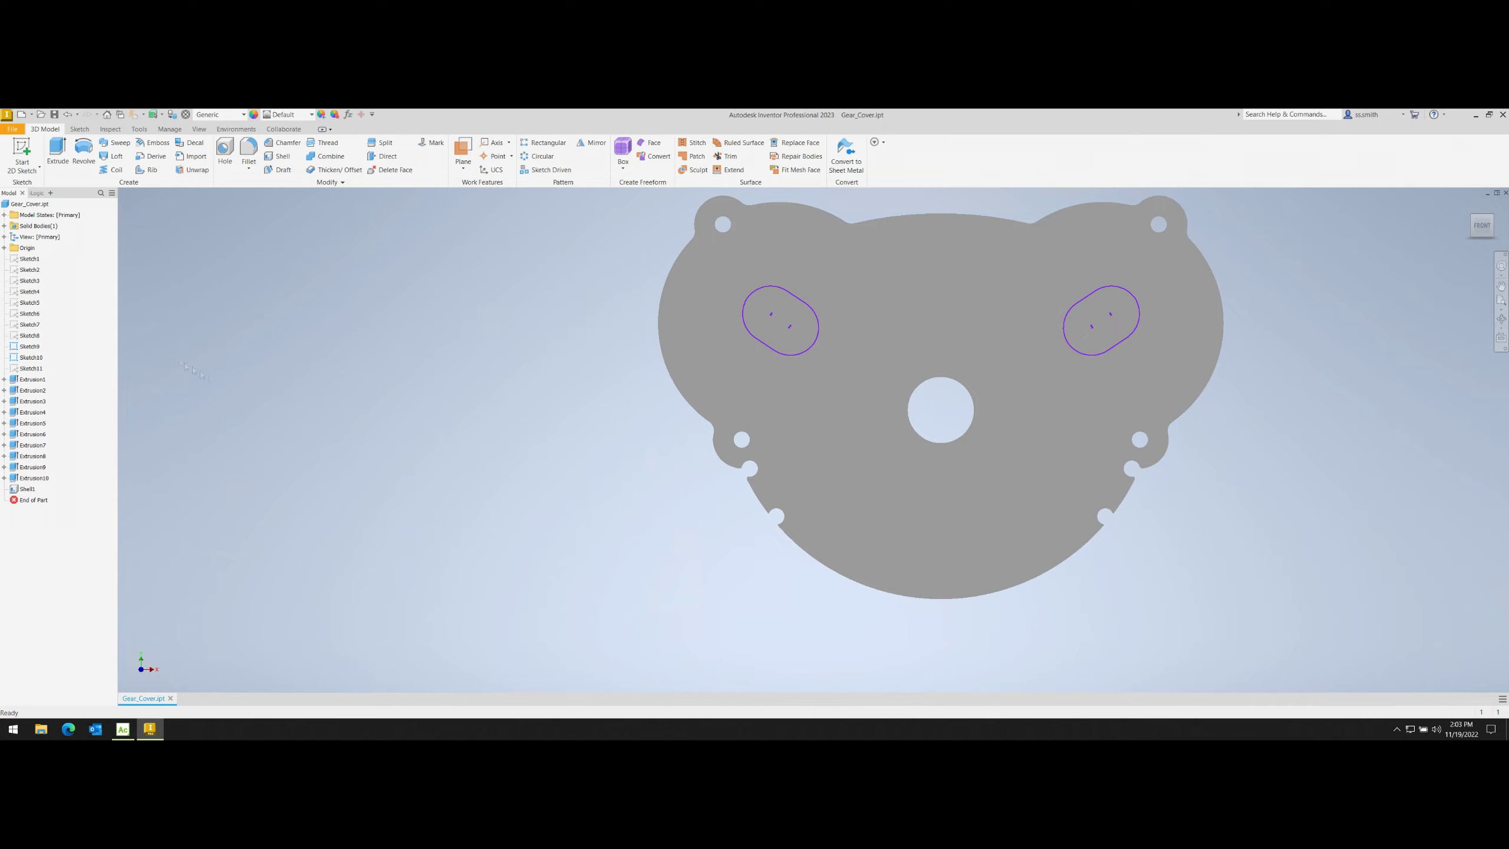
key(F6)
- Start a new 2D sketch on the shelled cover's flange face
click(199, 129)
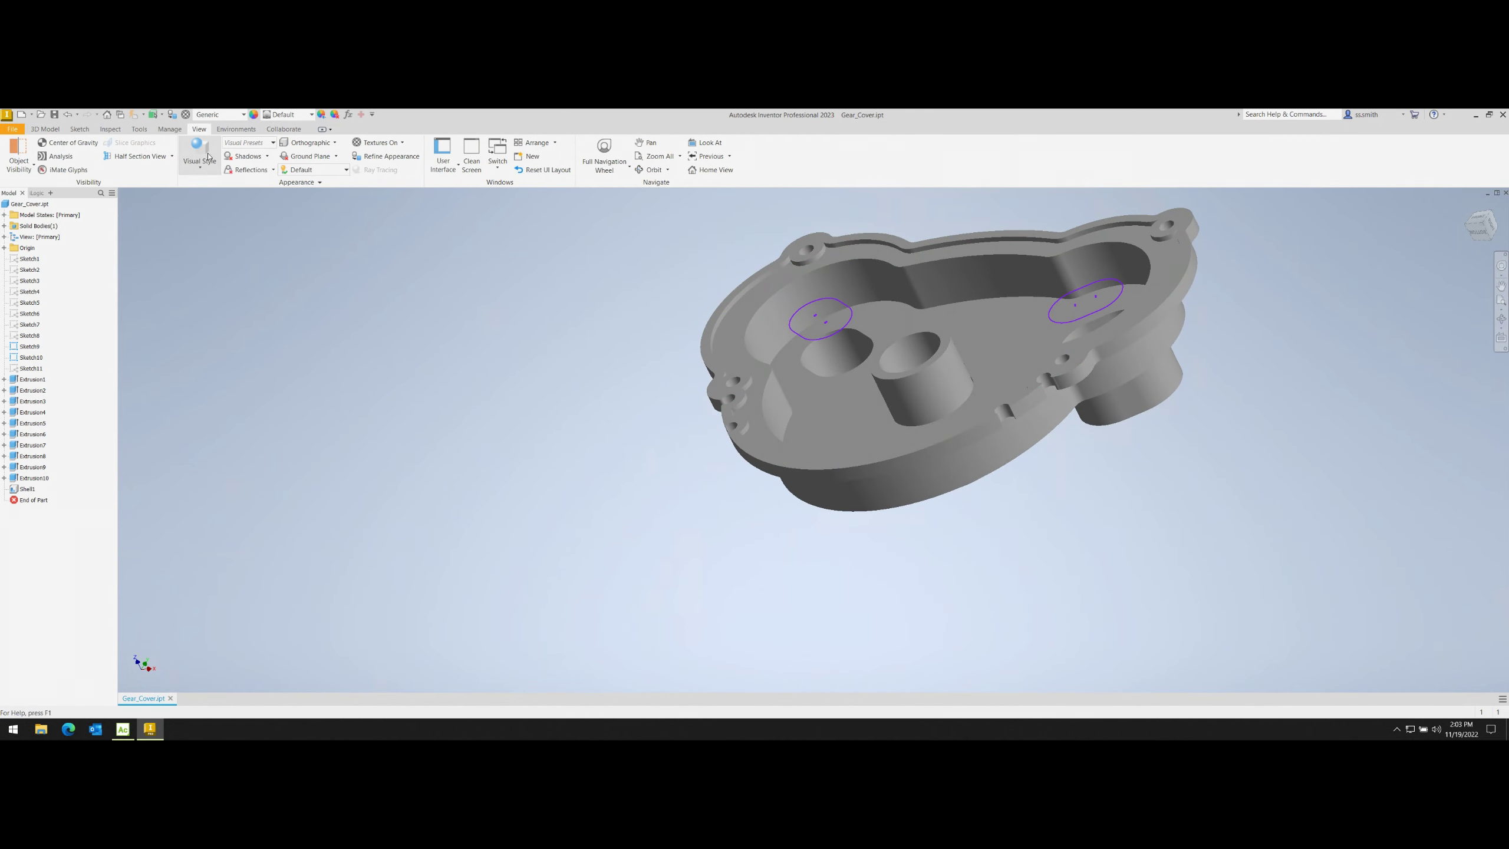
click(707, 142)
click(994, 353)
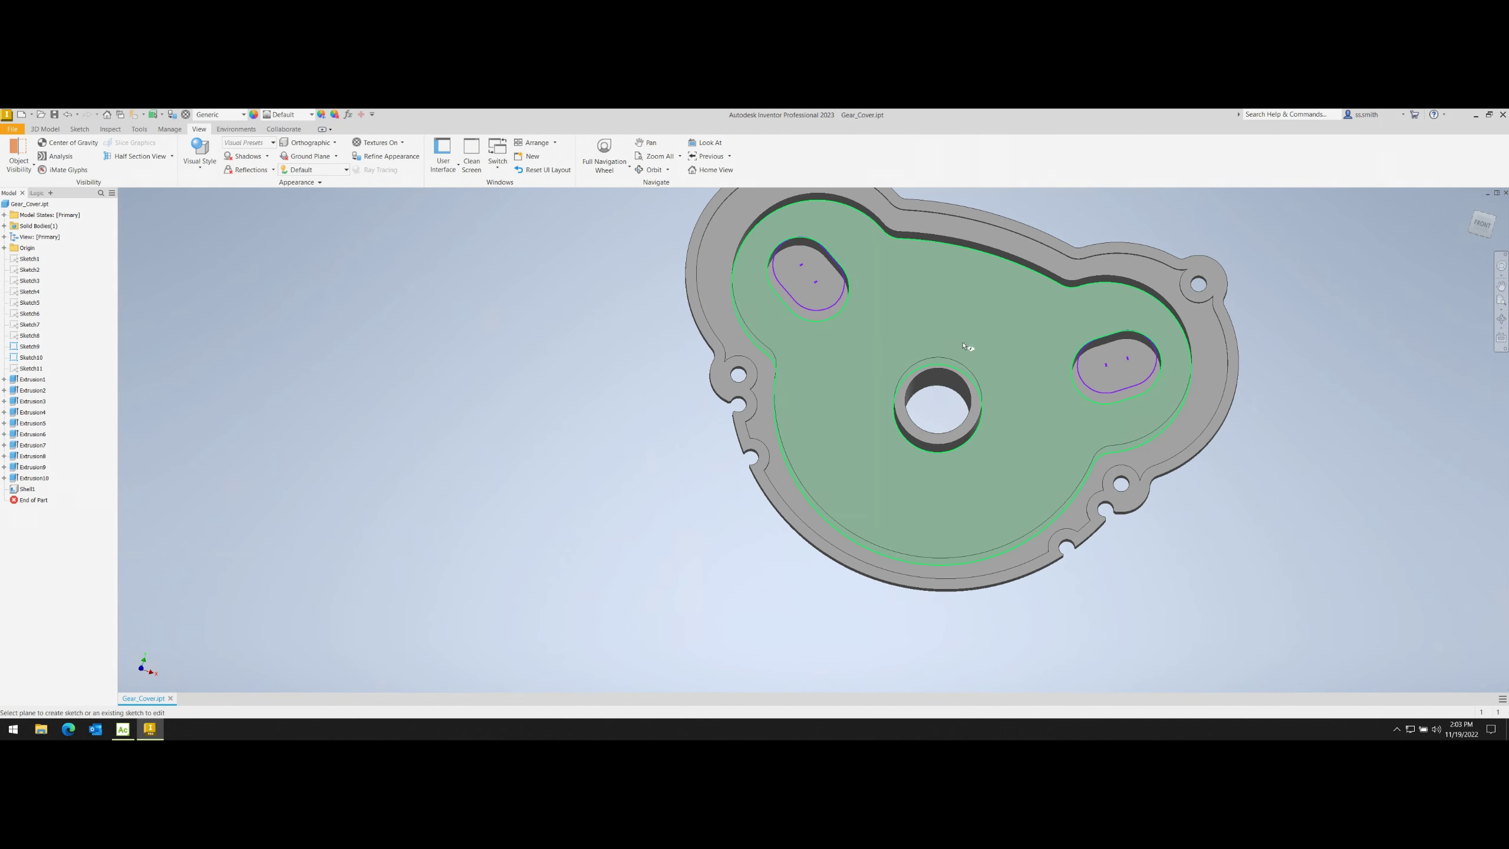
click(969, 226)
scroll(758, 279, up, 3)
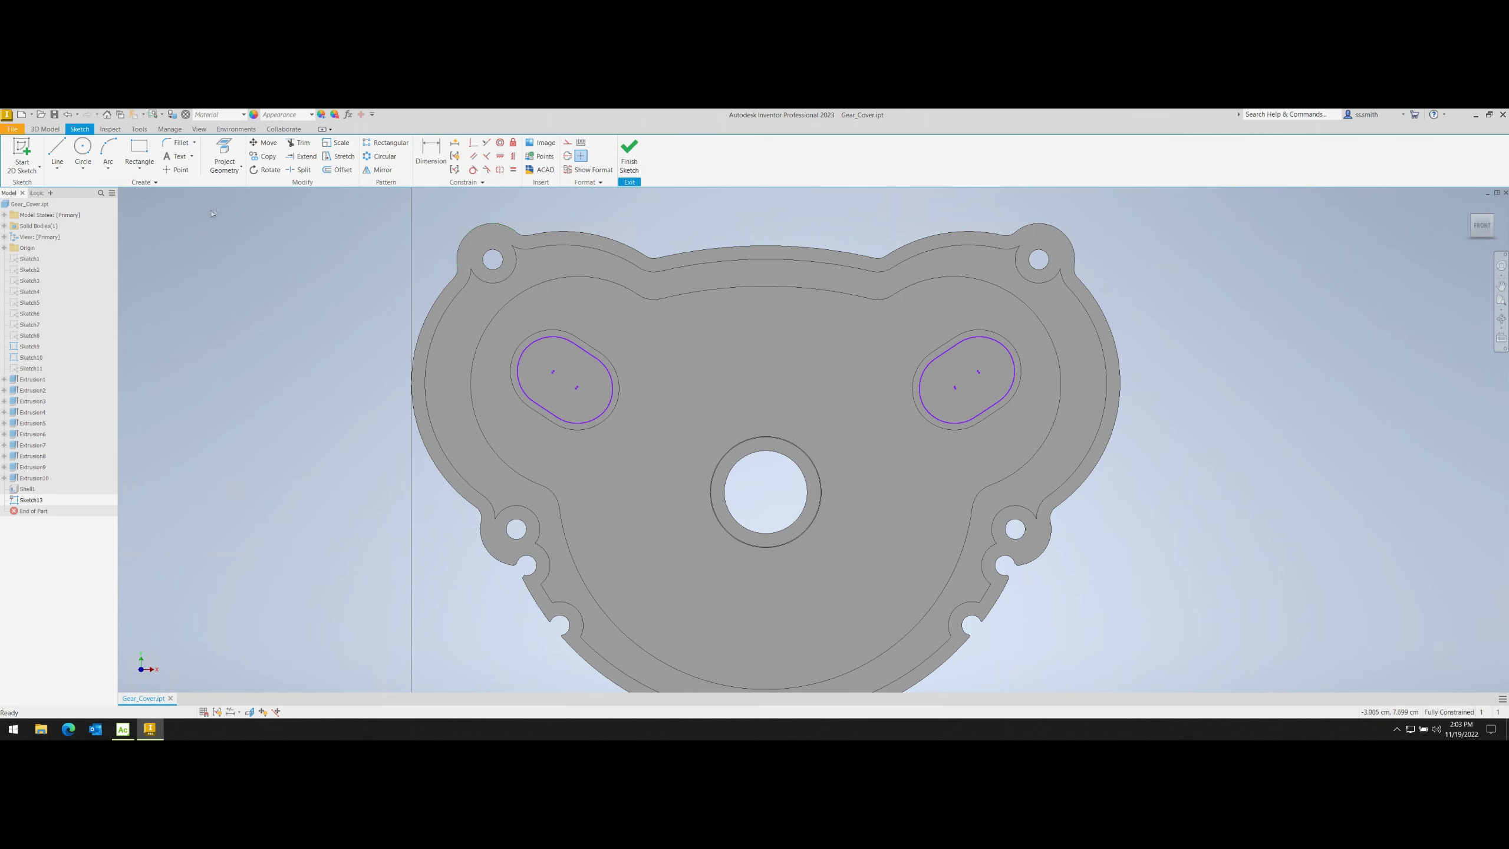
- Project the cover's complete outer edge outline into the new sketch
click(224, 155)
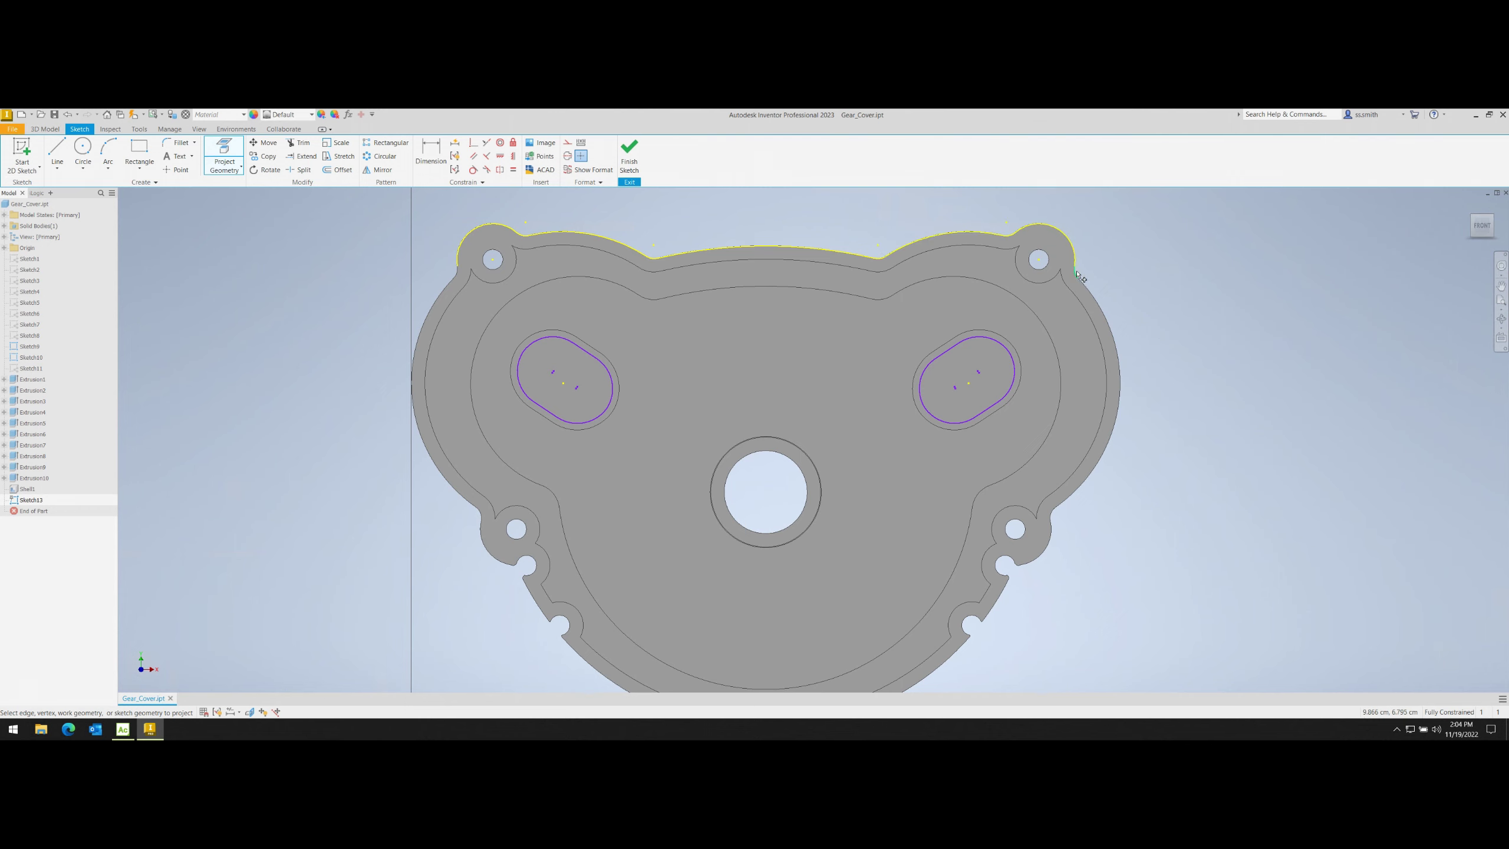
scroll(1017, 607, down, 5)
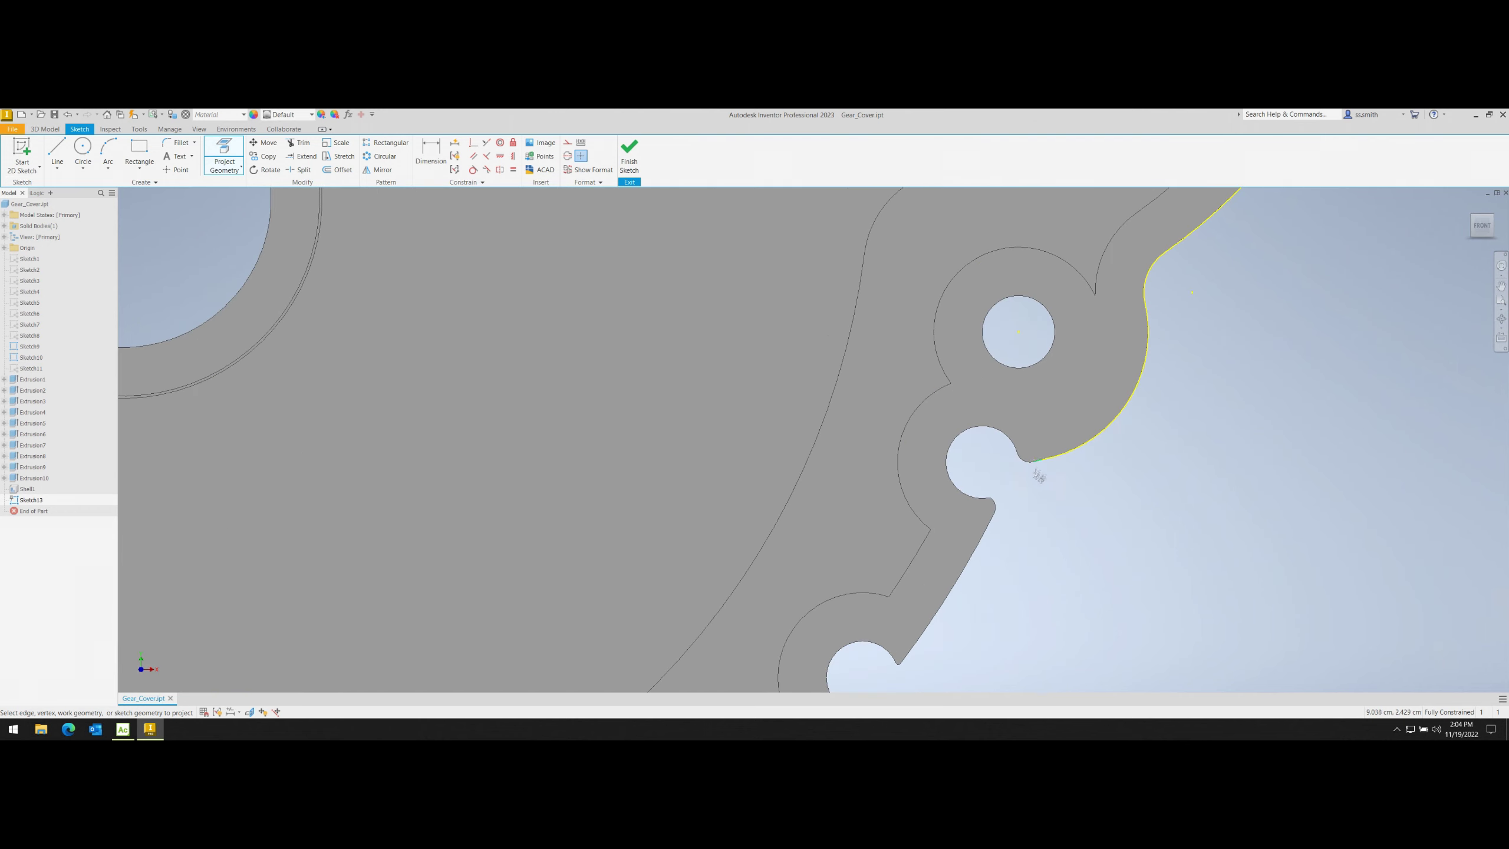
scroll(1038, 476, down, 5)
scroll(1041, 406, up, 5)
scroll(974, 347, down, 5)
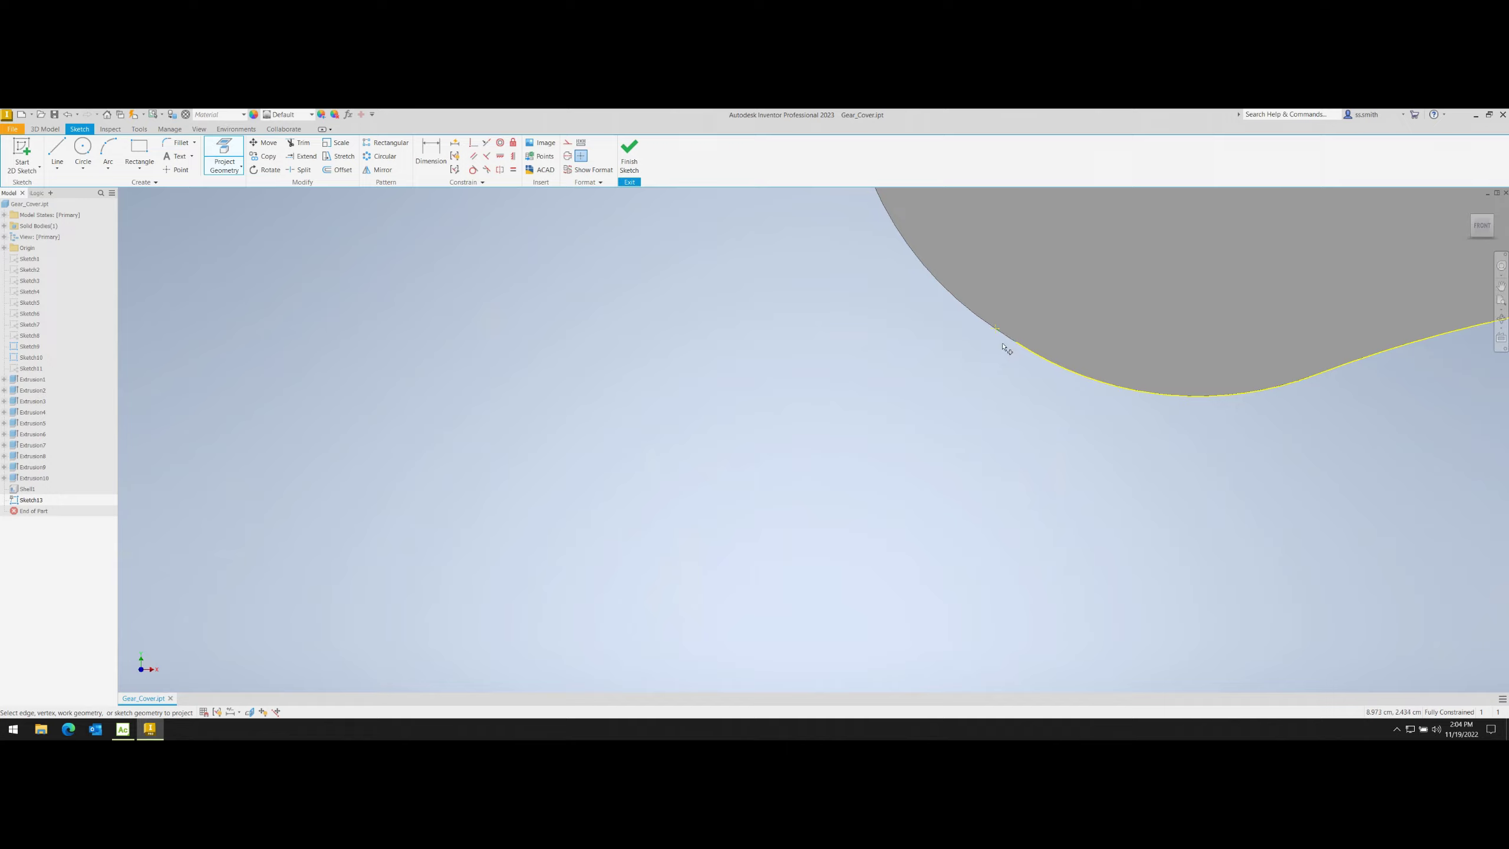
scroll(951, 344, up, 3)
scroll(975, 464, up, 2)
scroll(732, 328, down, 5)
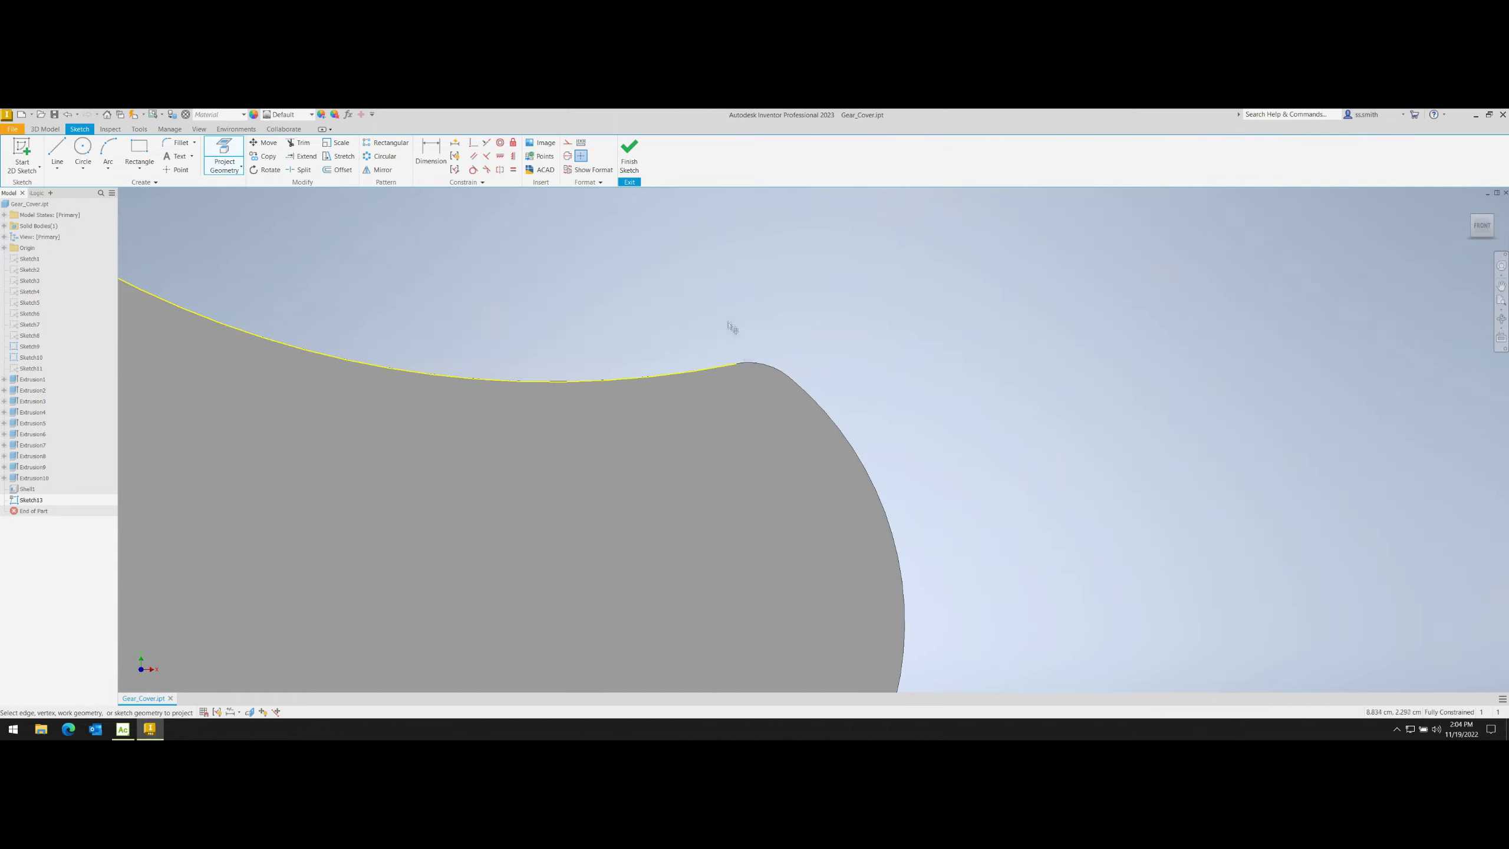
scroll(900, 495, up, 2)
scroll(971, 405, up, 2)
scroll(778, 393, down, 5)
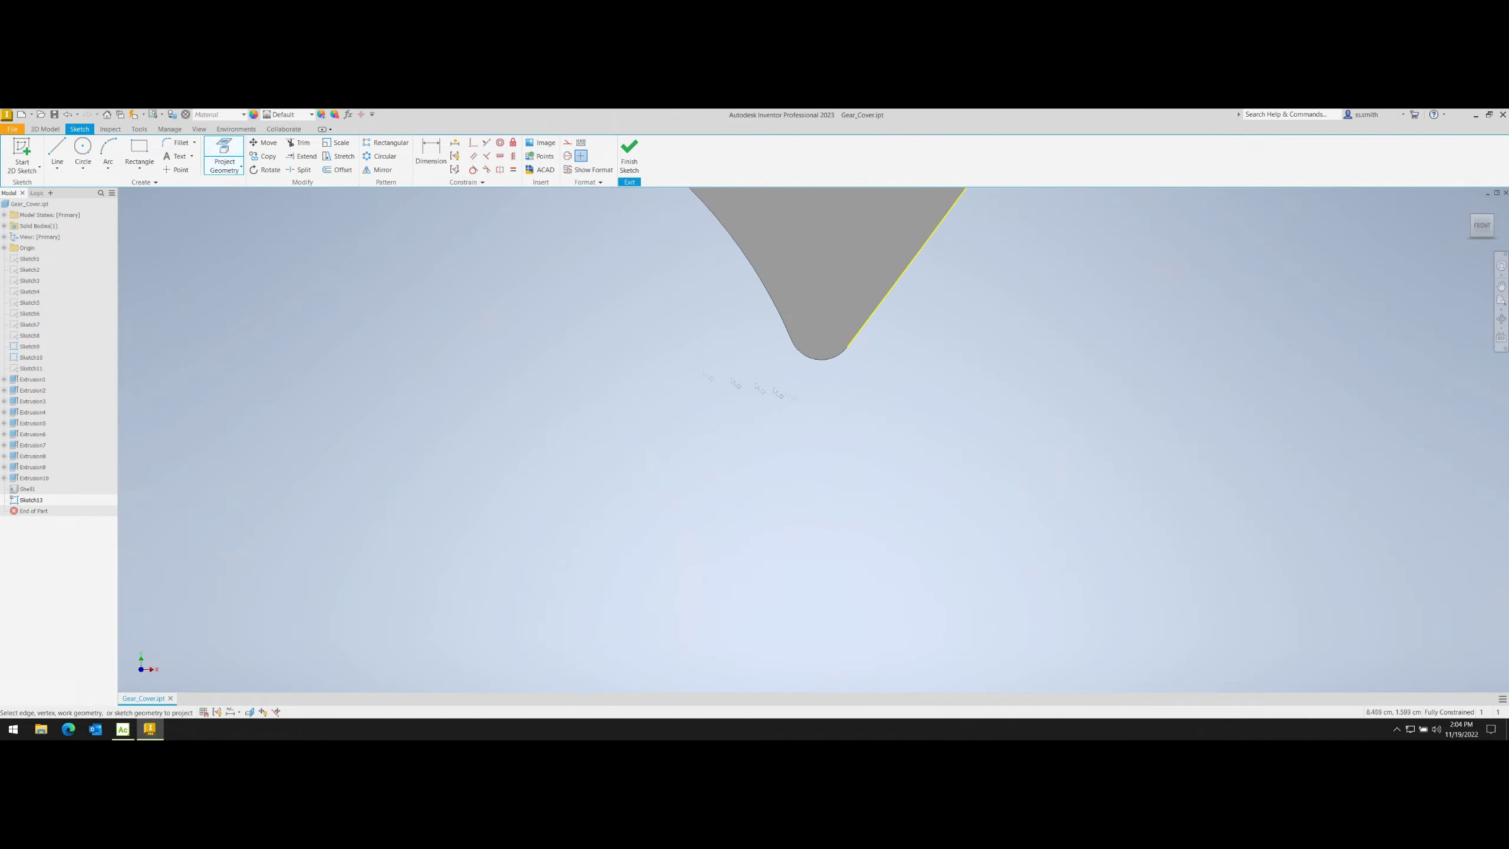
scroll(790, 339, up, 3)
scroll(948, 257, down, 5)
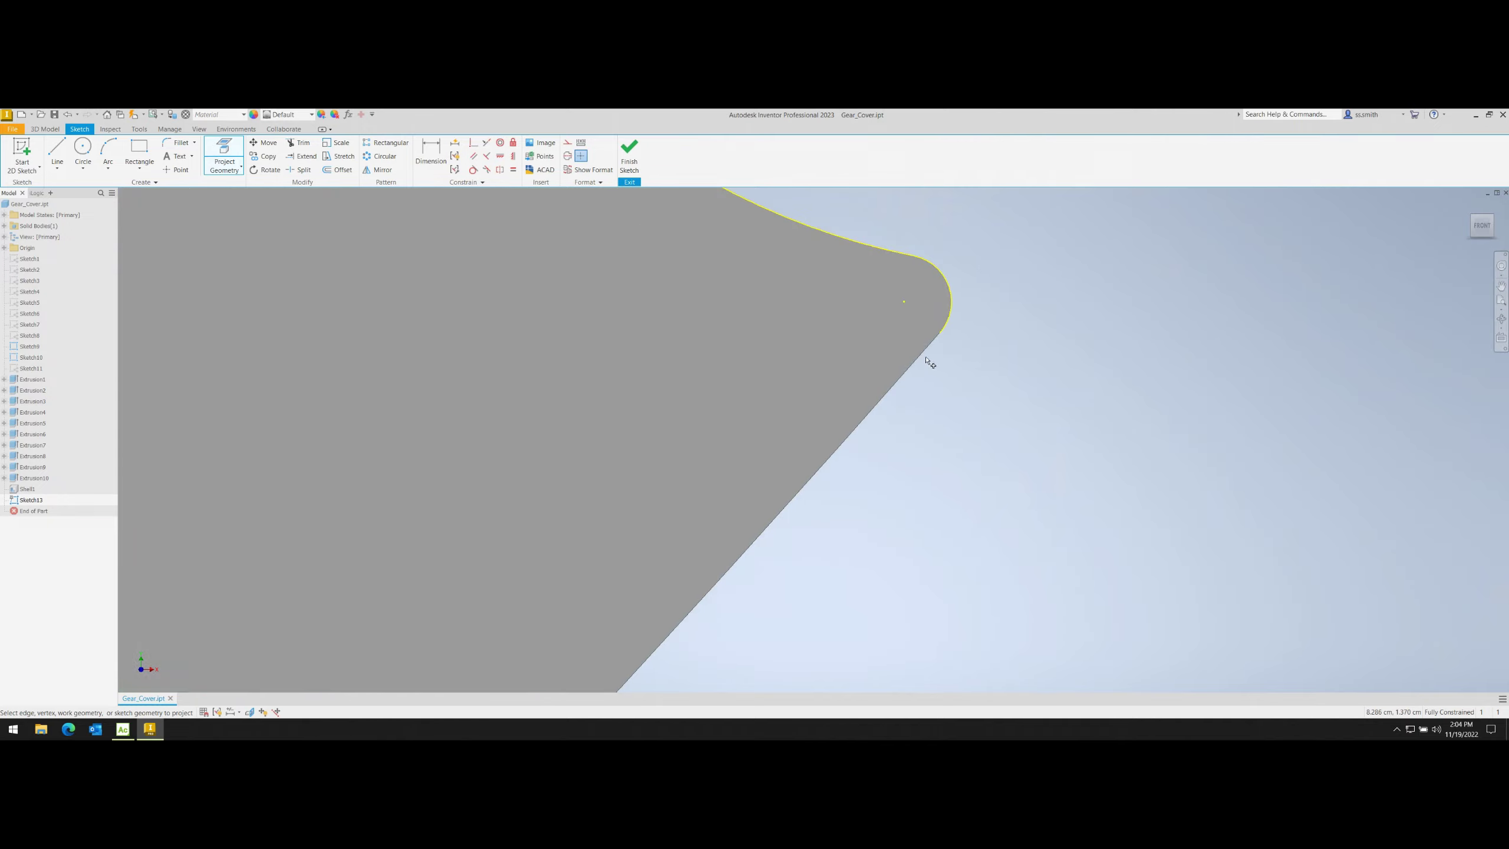
scroll(930, 364, up, 2)
scroll(1010, 297, up, 2)
scroll(580, 386, down, 2)
scroll(766, 383, down, 3)
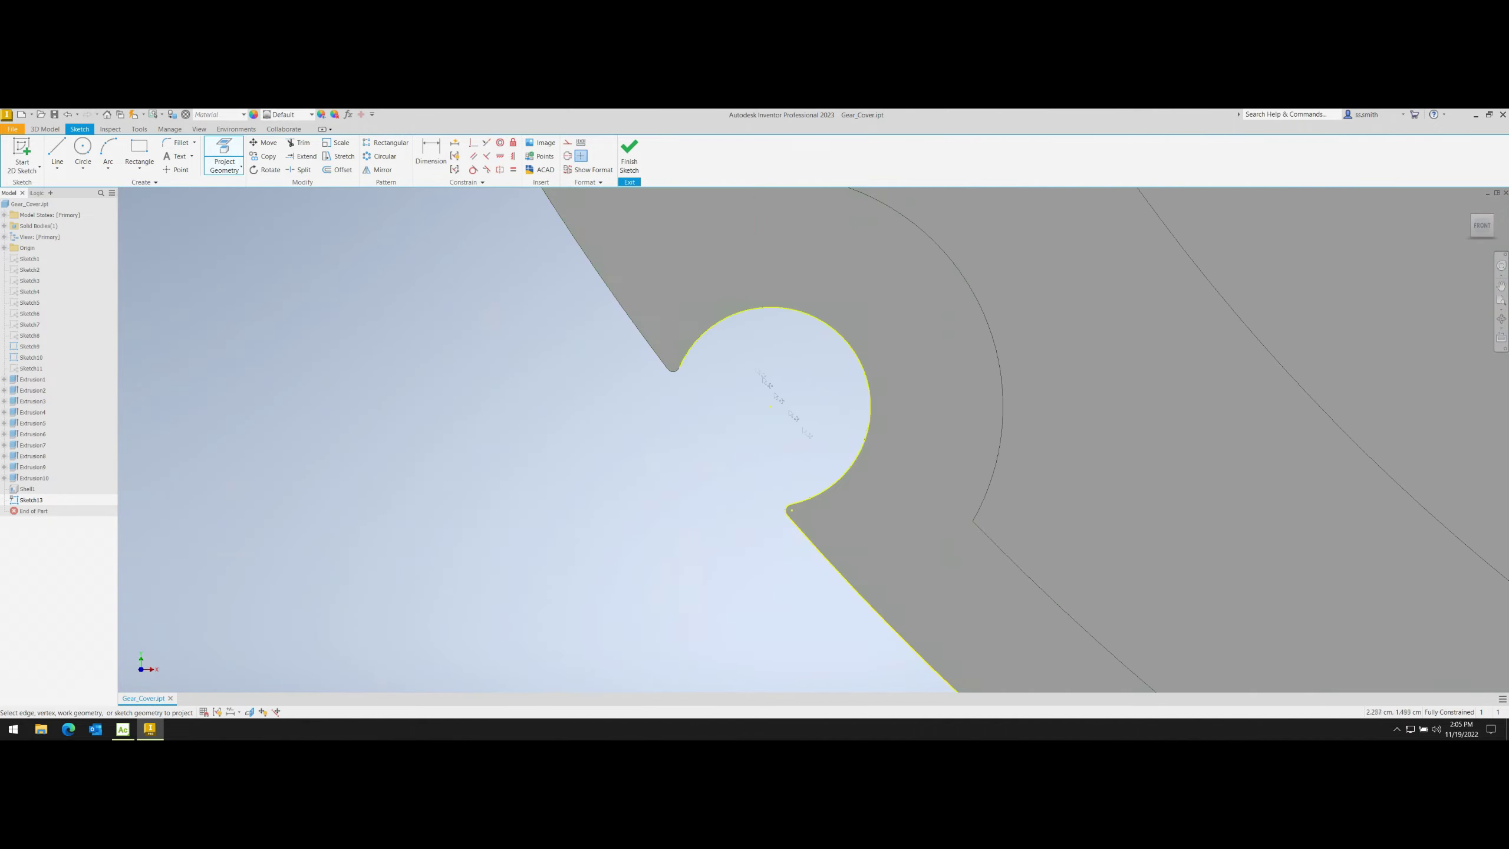
scroll(728, 398, down, 2)
scroll(658, 375, down, 3)
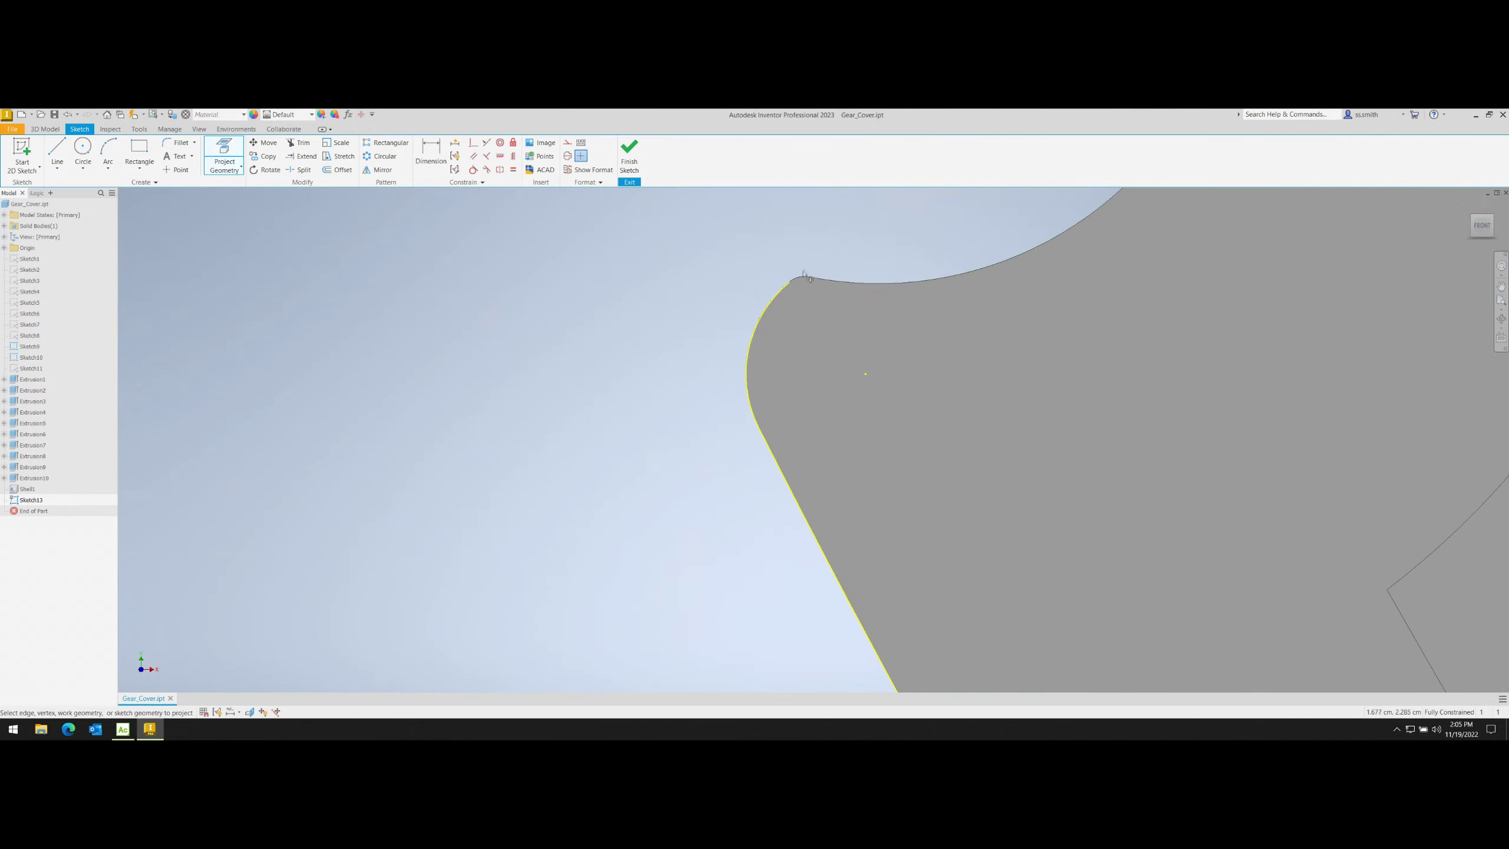
scroll(826, 273, up, 3)
scroll(730, 355, down, 3)
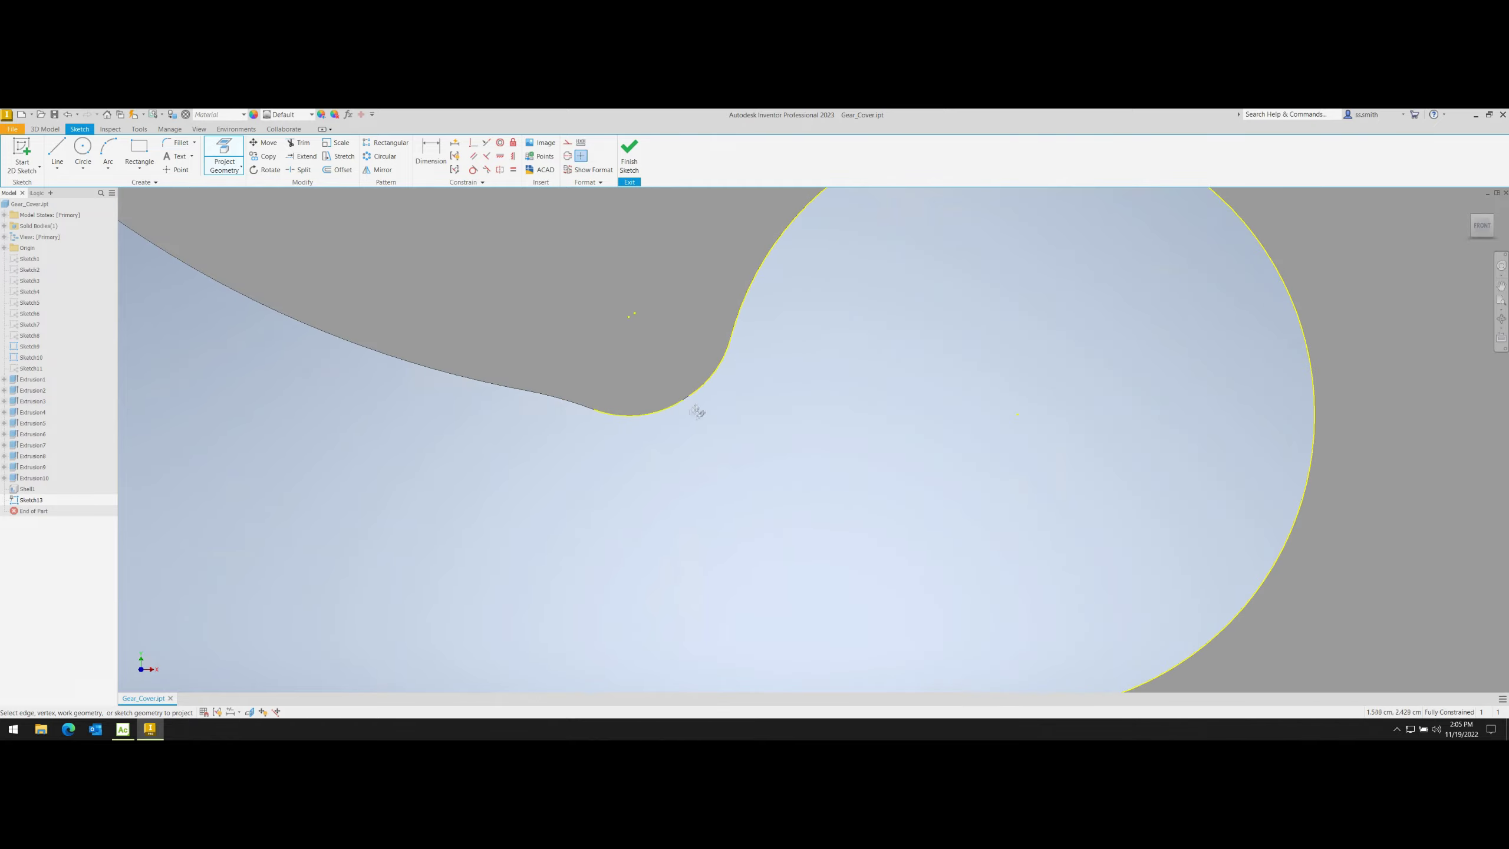
scroll(696, 411, down, 2)
scroll(690, 405, up, 3)
scroll(819, 424, down, 3)
scroll(704, 415, up, 4)
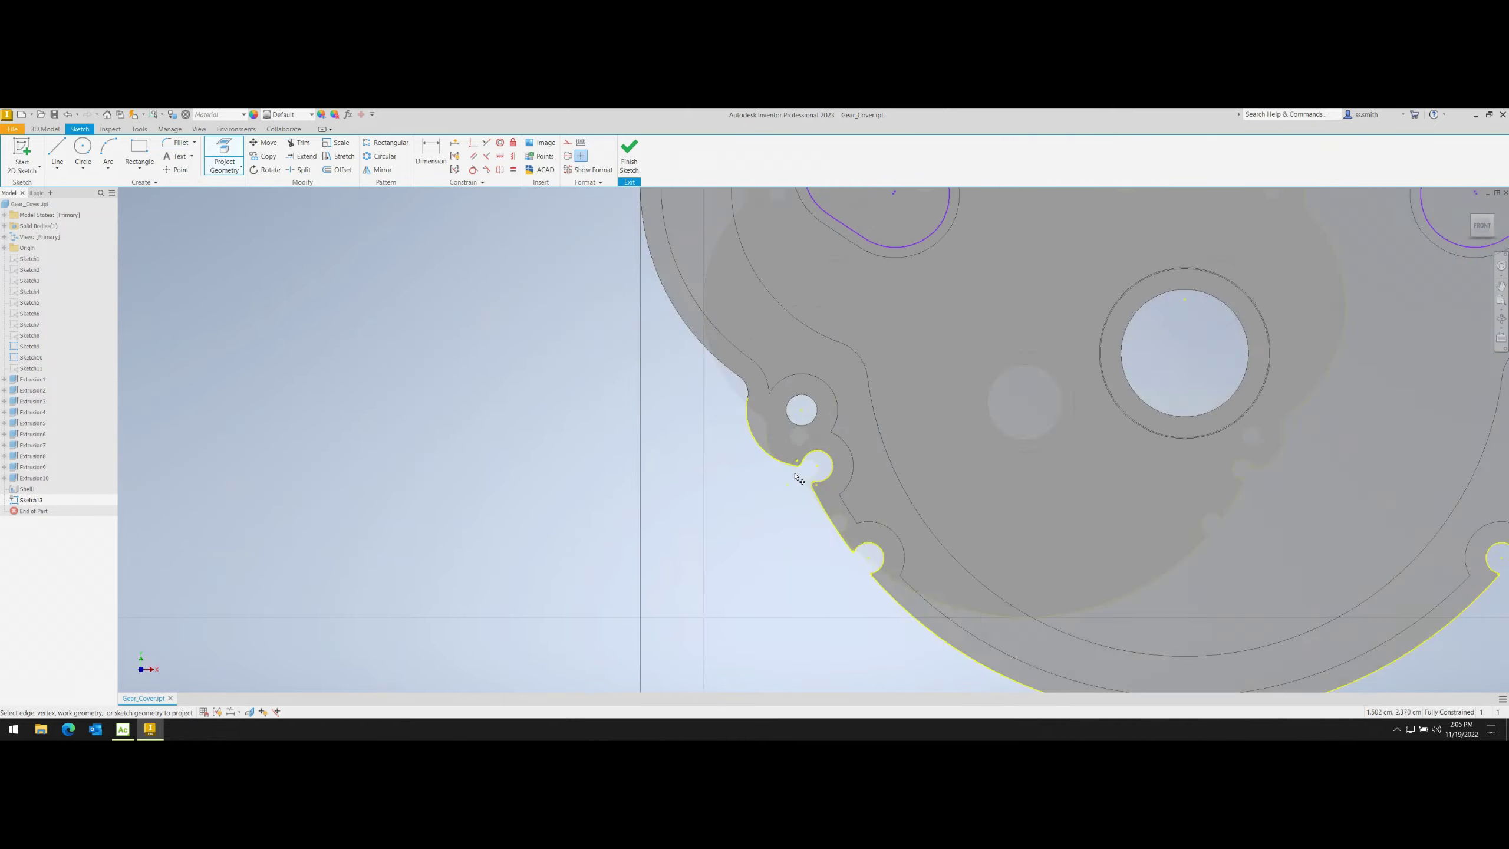
scroll(798, 478, down, 2)
scroll(743, 446, up, 2)
scroll(654, 404, up, 3)
scroll(539, 355, up, 3)
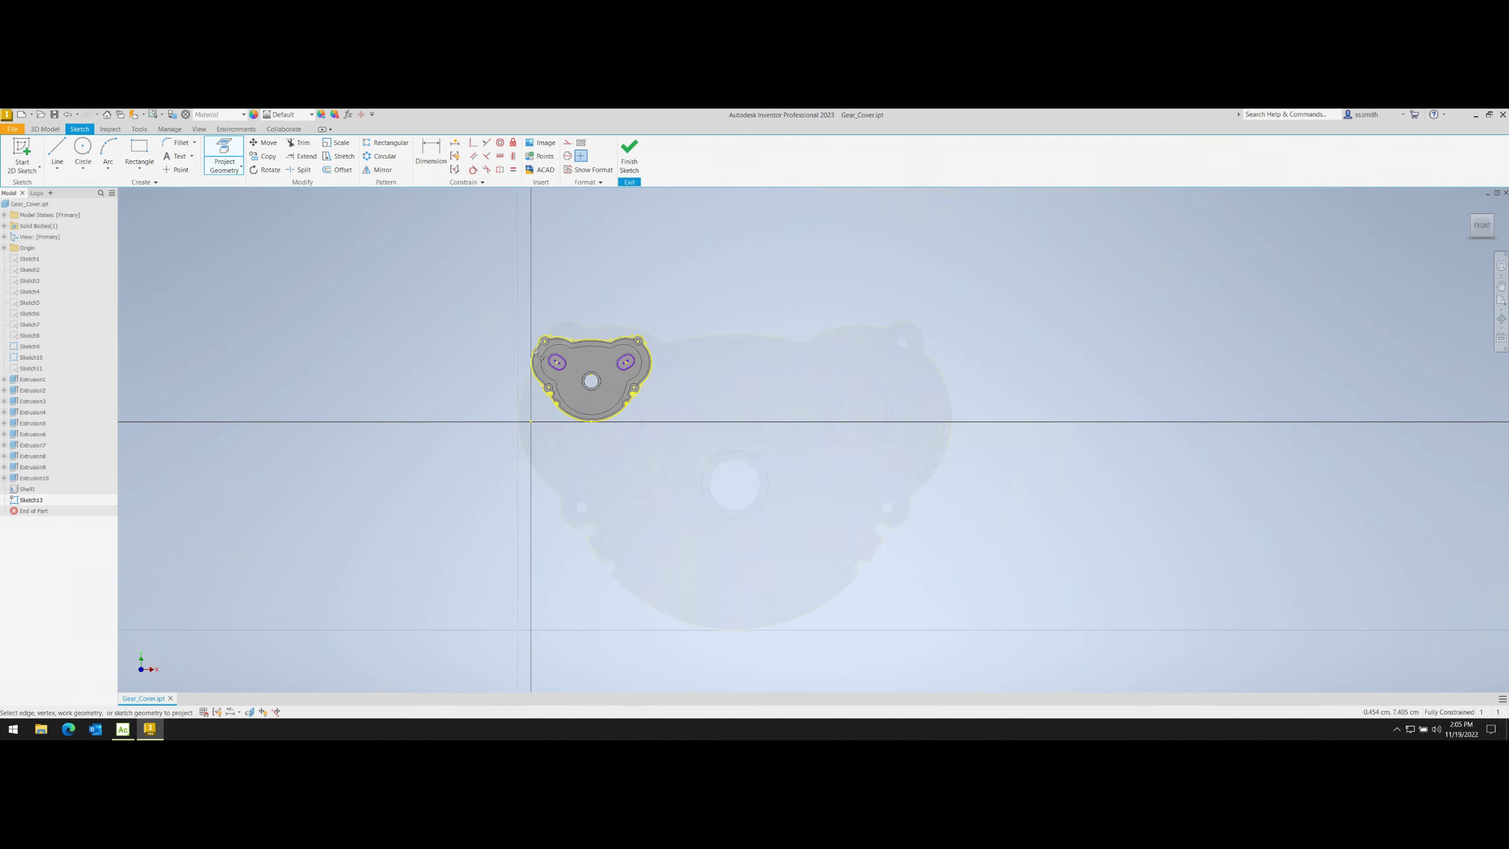
scroll(656, 404, down, 3)
scroll(556, 338, up, 2)
scroll(763, 357, up, 2)
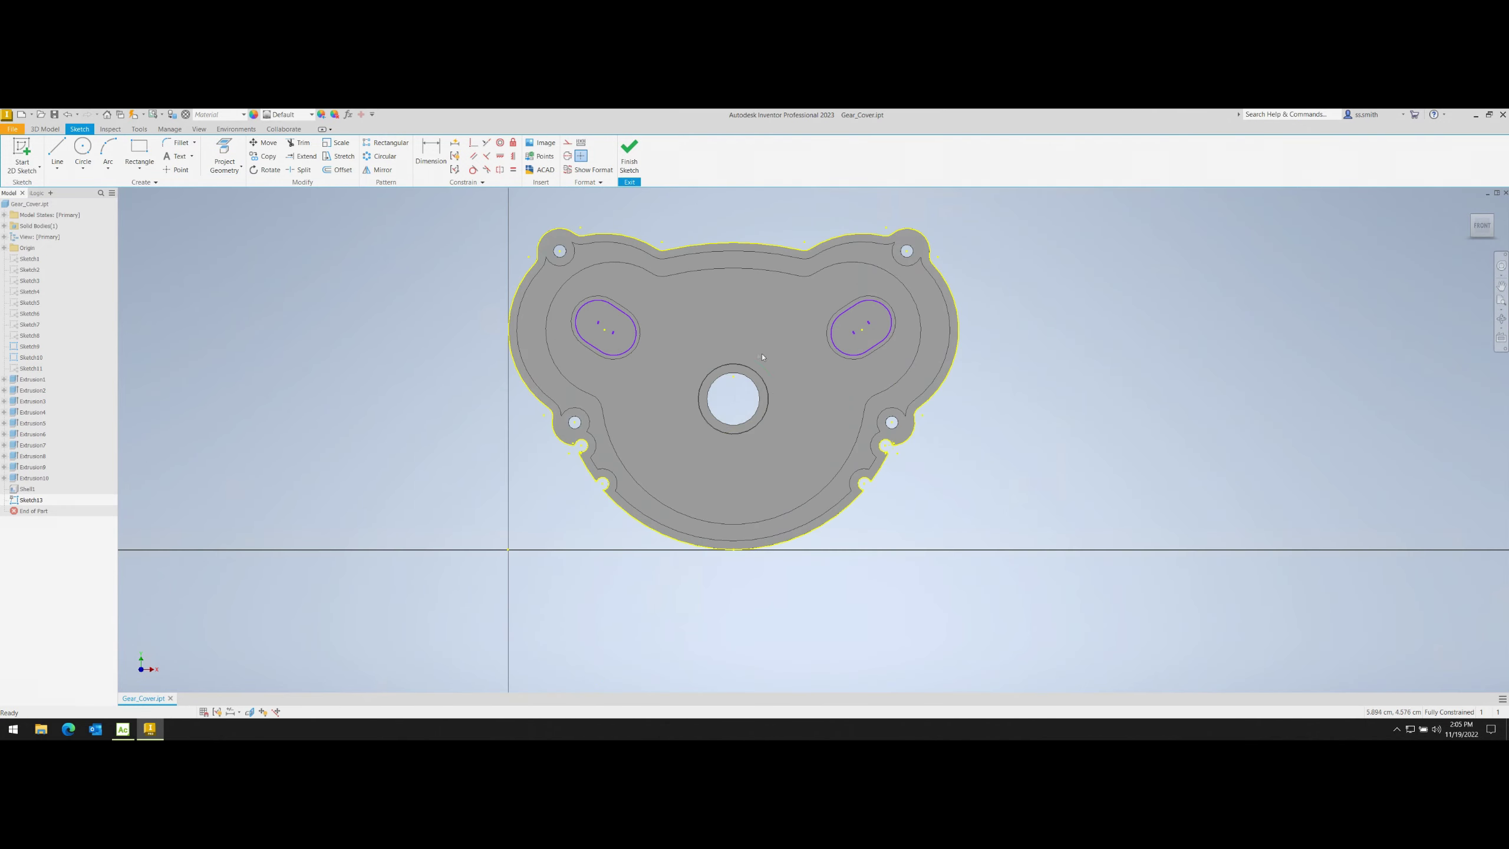
scroll(772, 374, down, 1)
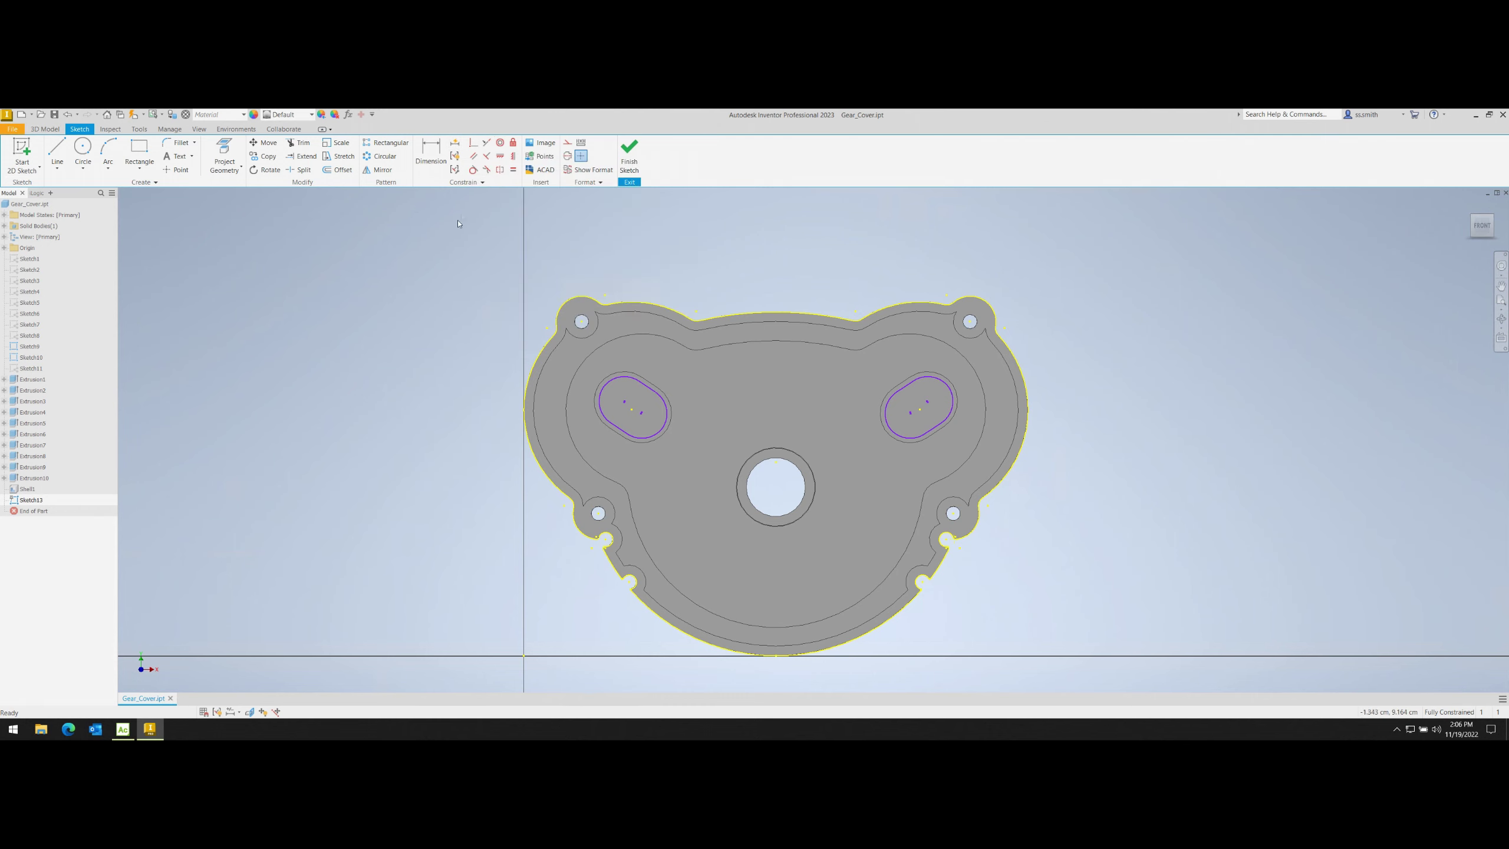
- Begin offsetting the projected outer outline loop inward
click(338, 169)
click(606, 295)
scroll(600, 330, down, 5)
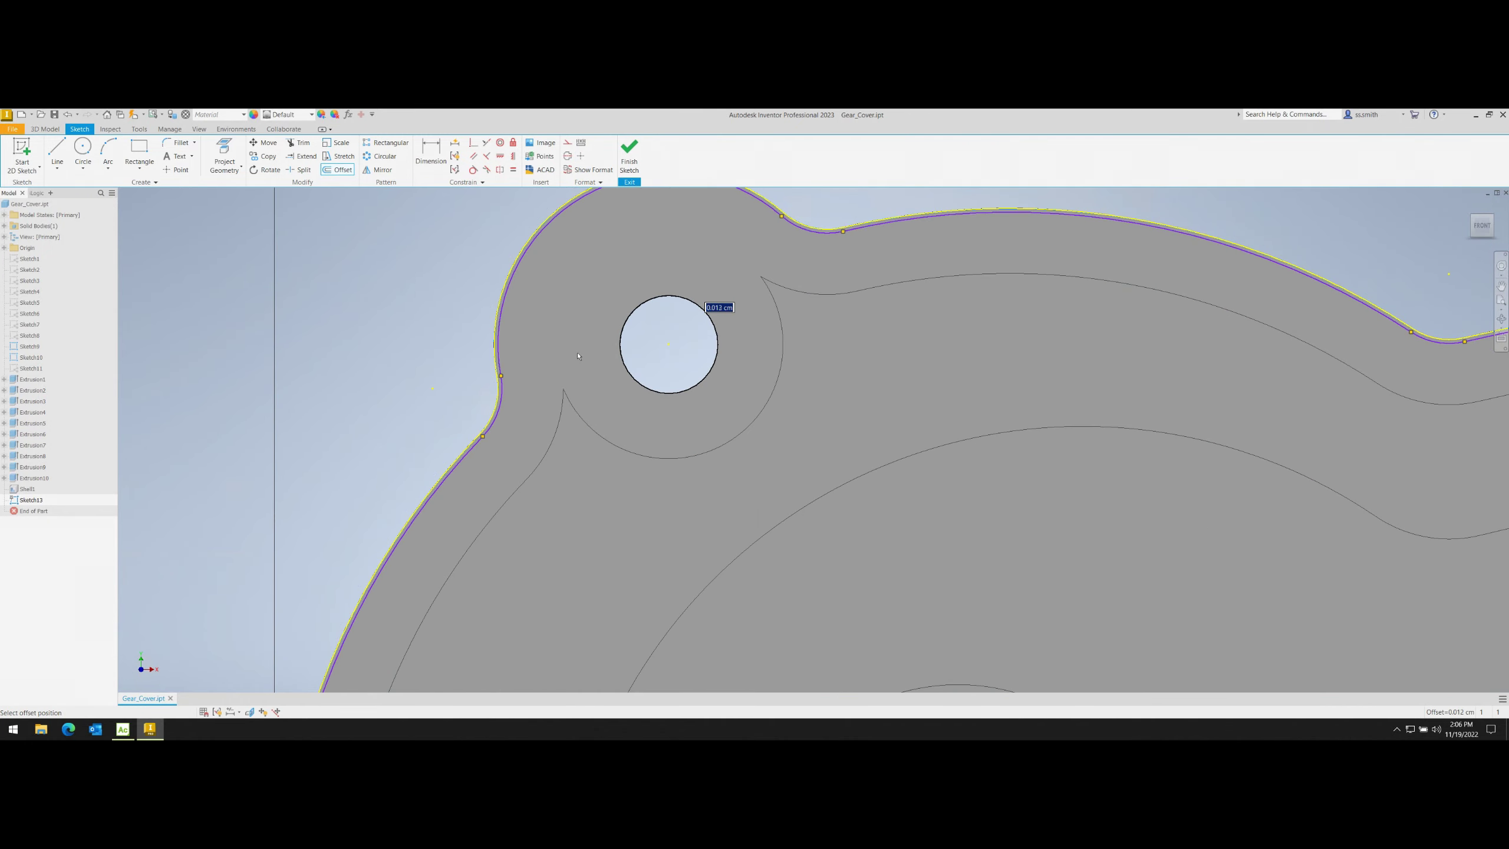
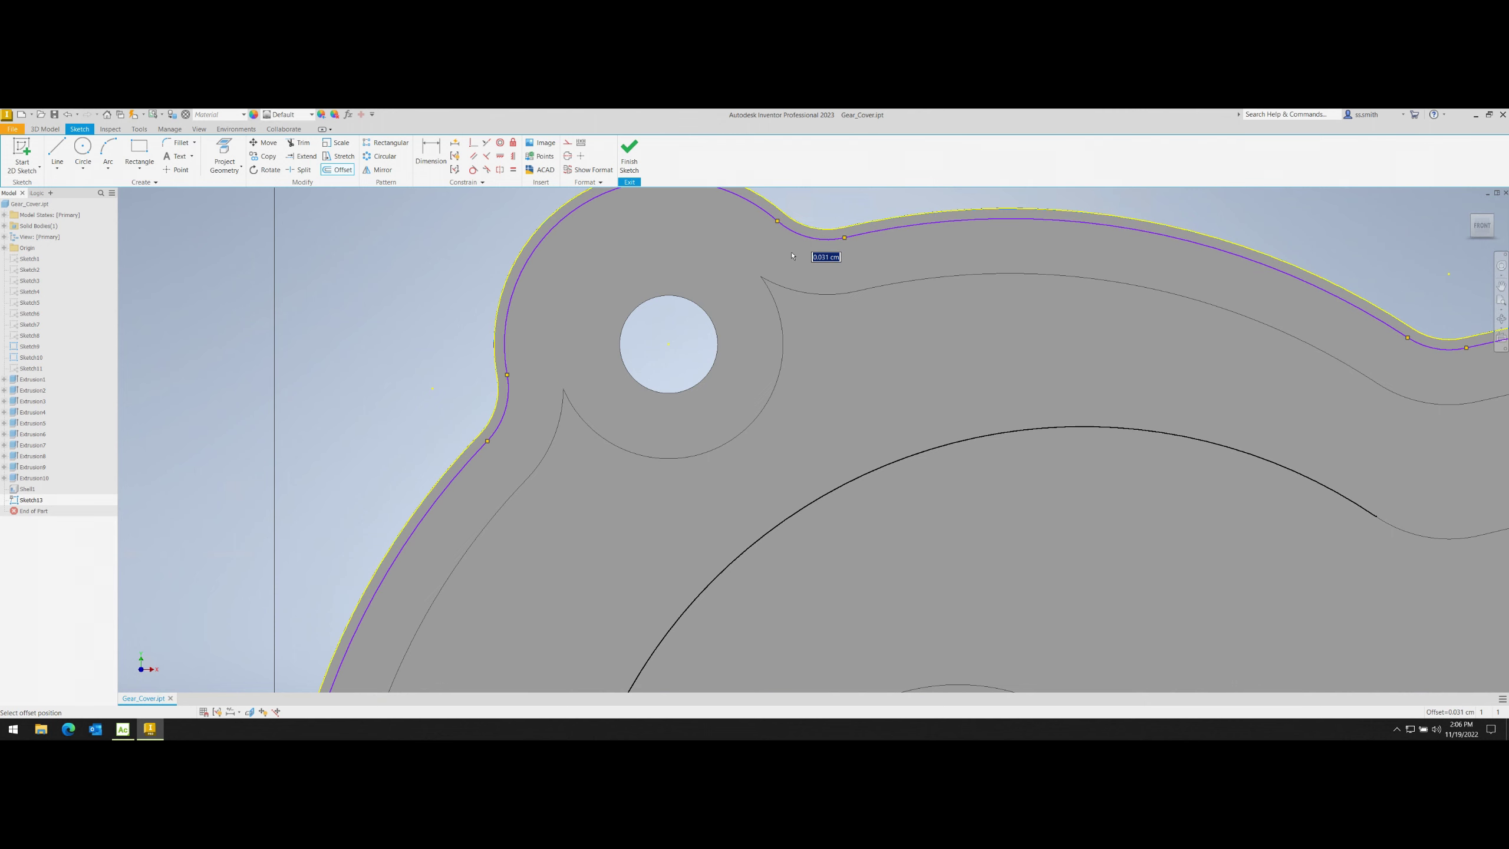
- Place the offset curve along the cover's outer edge, then exit the dimension tool
click(700, 233)
scroll(700, 234, down, 2)
scroll(700, 233, up, 2)
key(d)
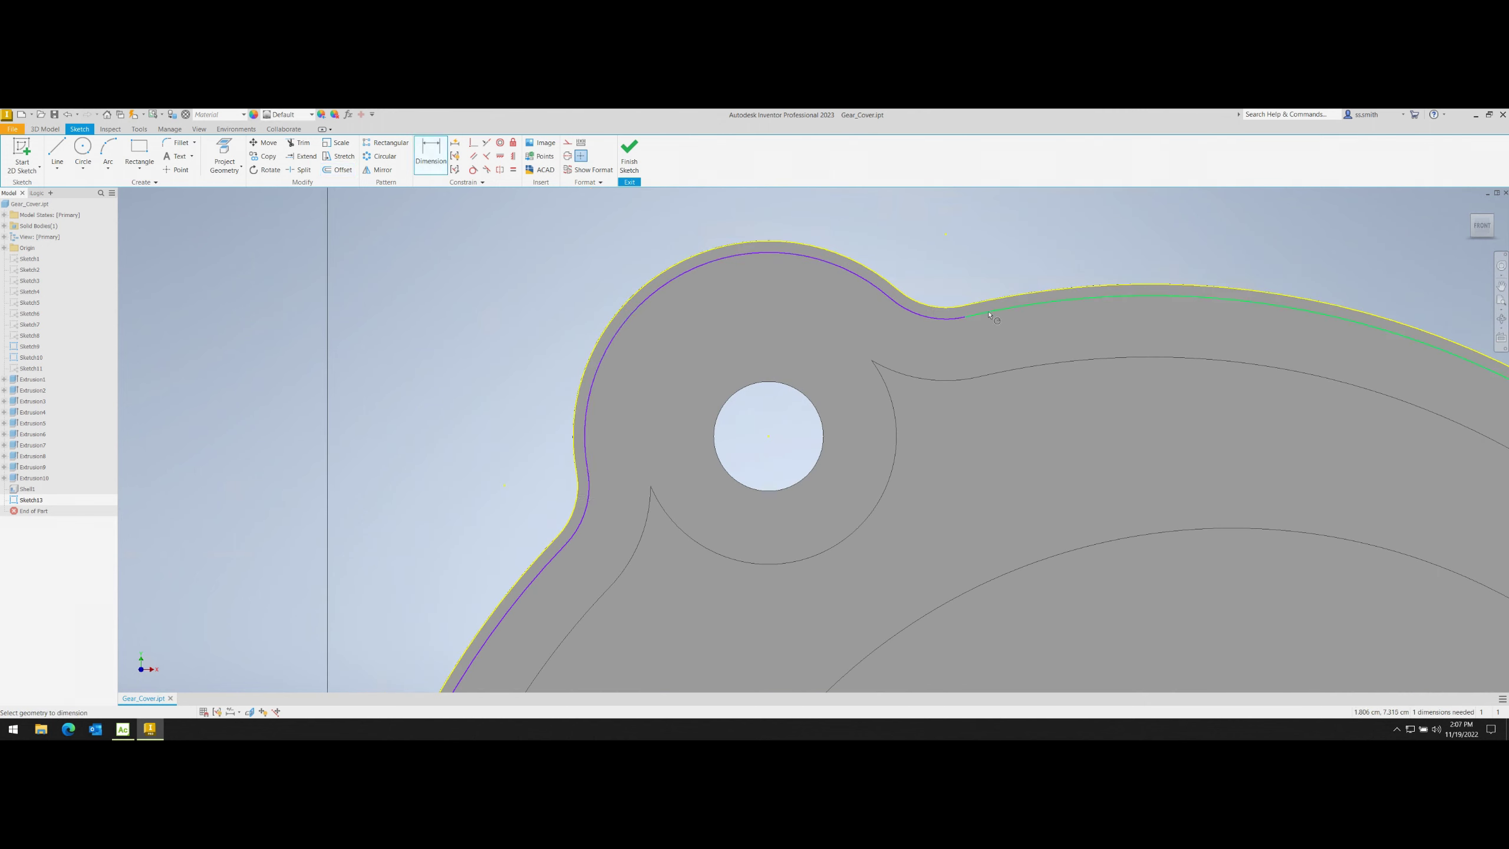
right_click(703, 314)
click(737, 308)
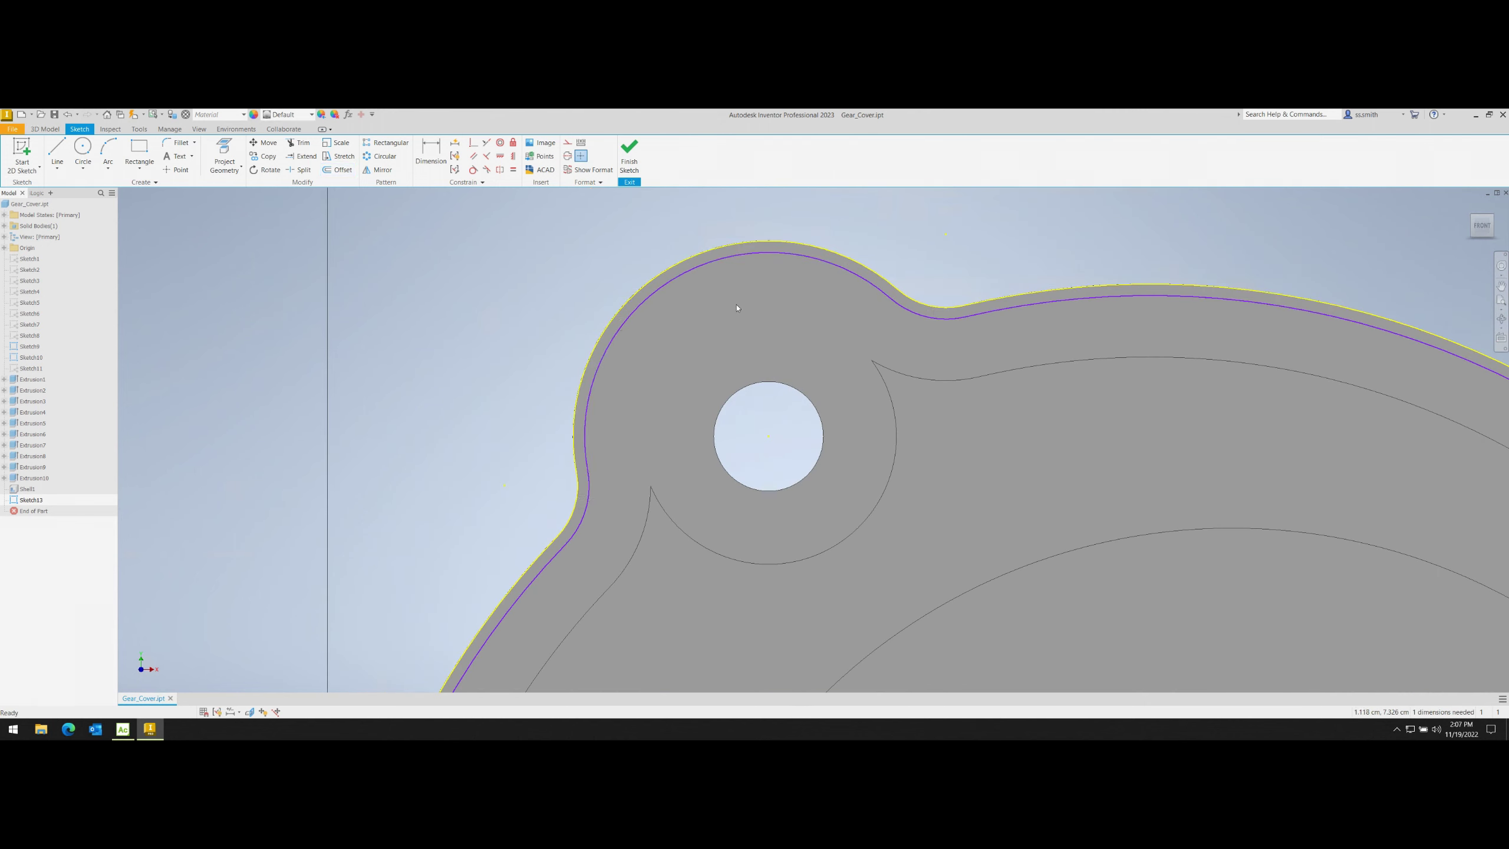
scroll(722, 308, down, 3)
- Offset the outer profile, dragging the copy just inside the edge
click(337, 170)
click(600, 333)
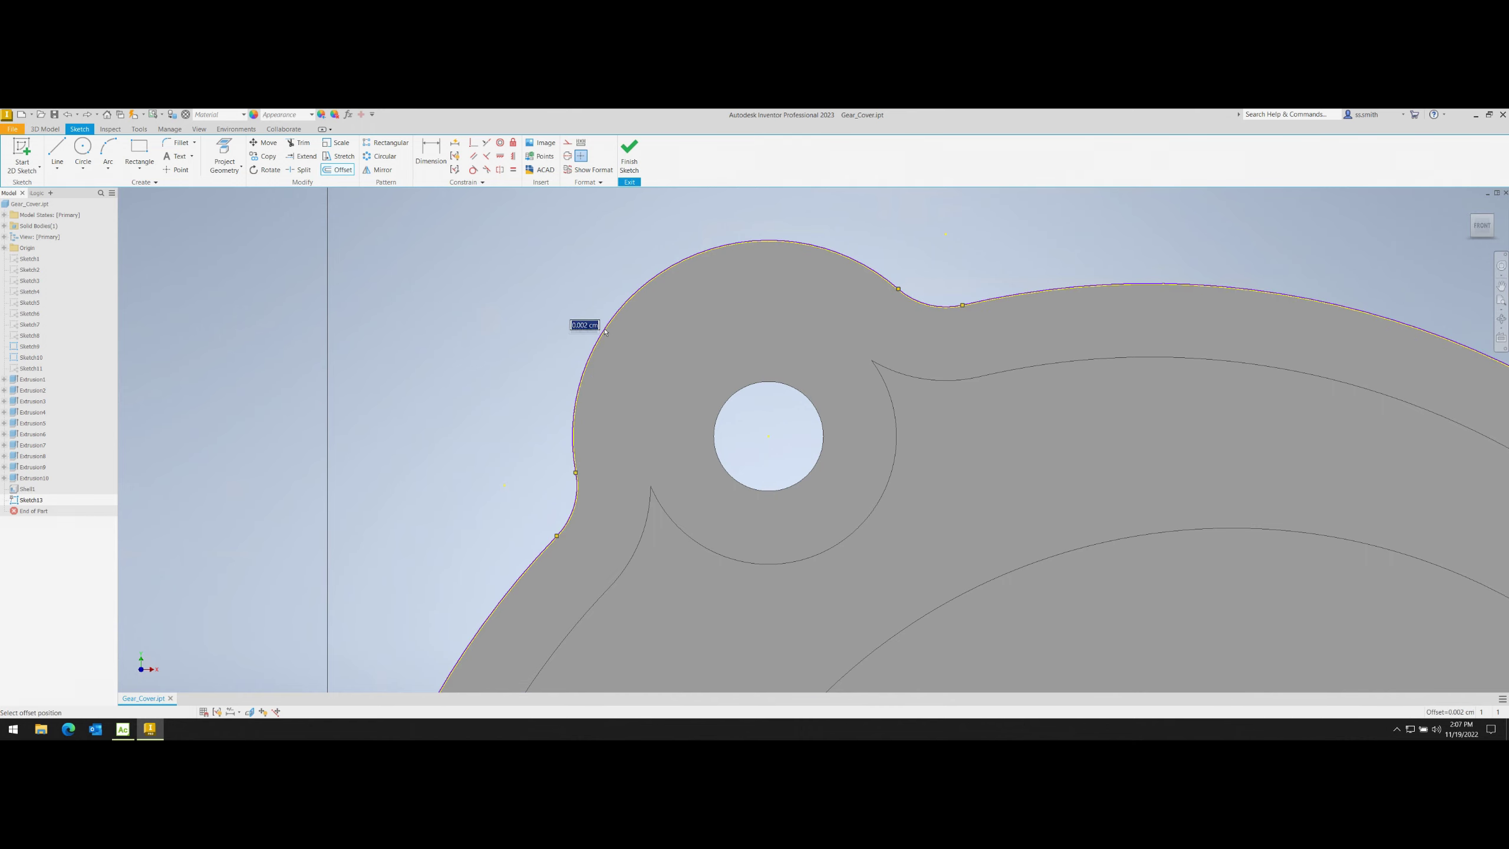
key(Escape)
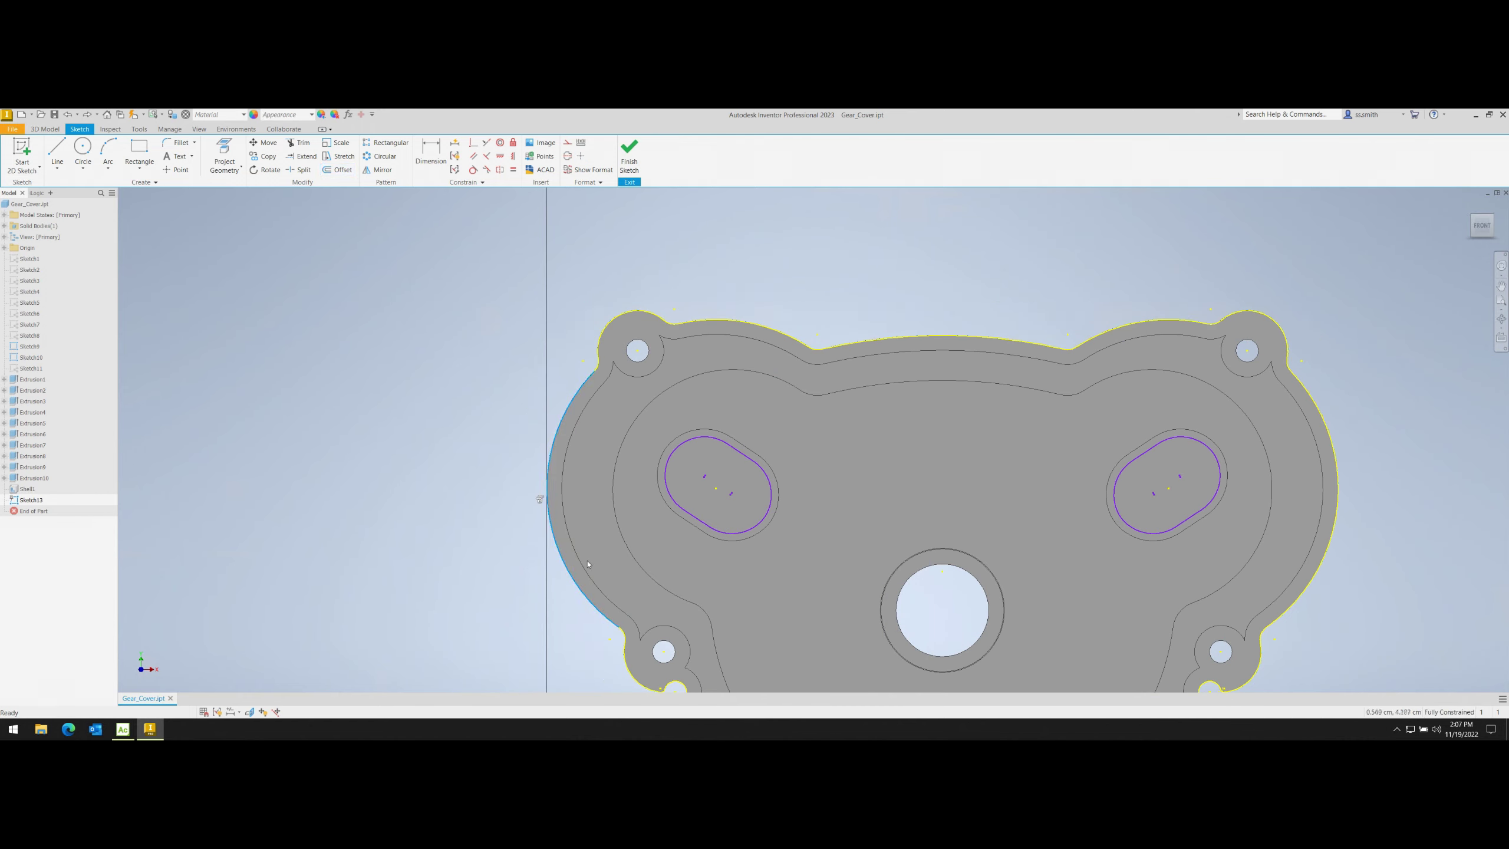
click(336, 170)
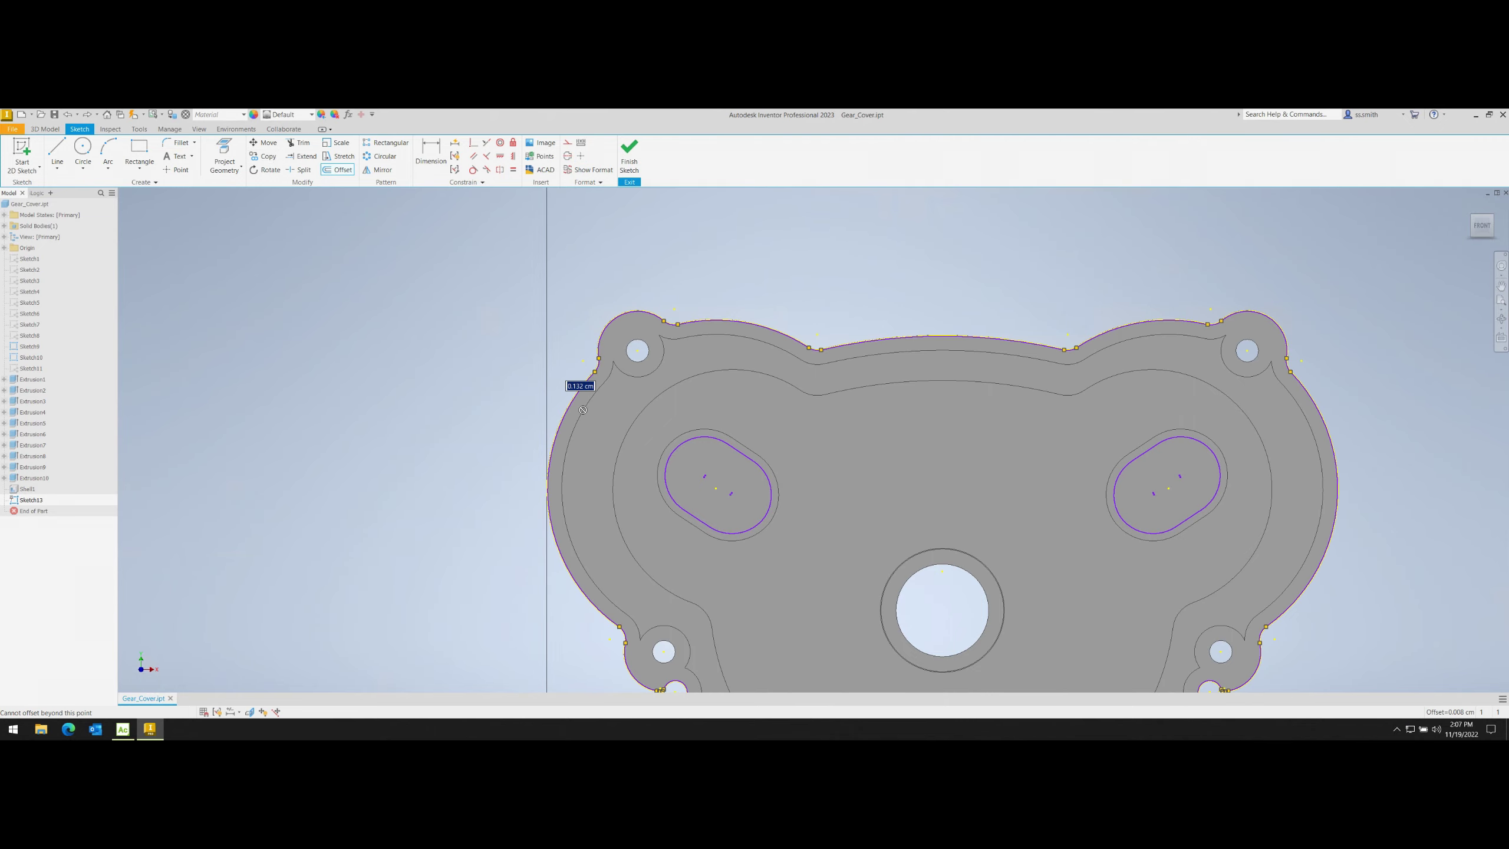
shift+middle_drag(582, 410, 616, 403)
scroll(582, 405, up, 5)
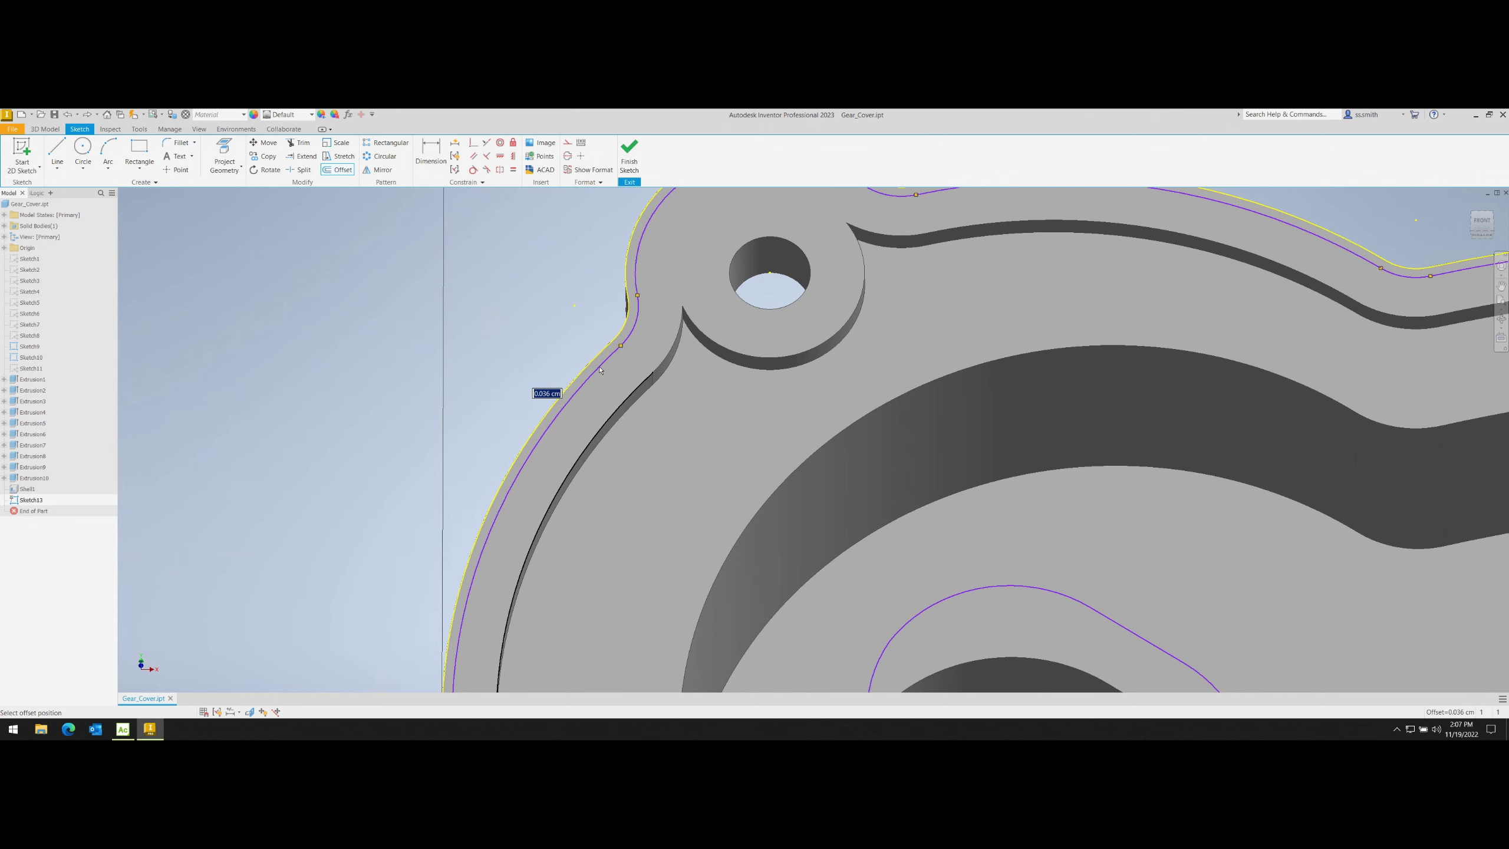
key(Escape)
- Pick the outer outline for another offset and bring up its options menu
scroll(599, 369, up, 5)
scroll(601, 377, up, 3)
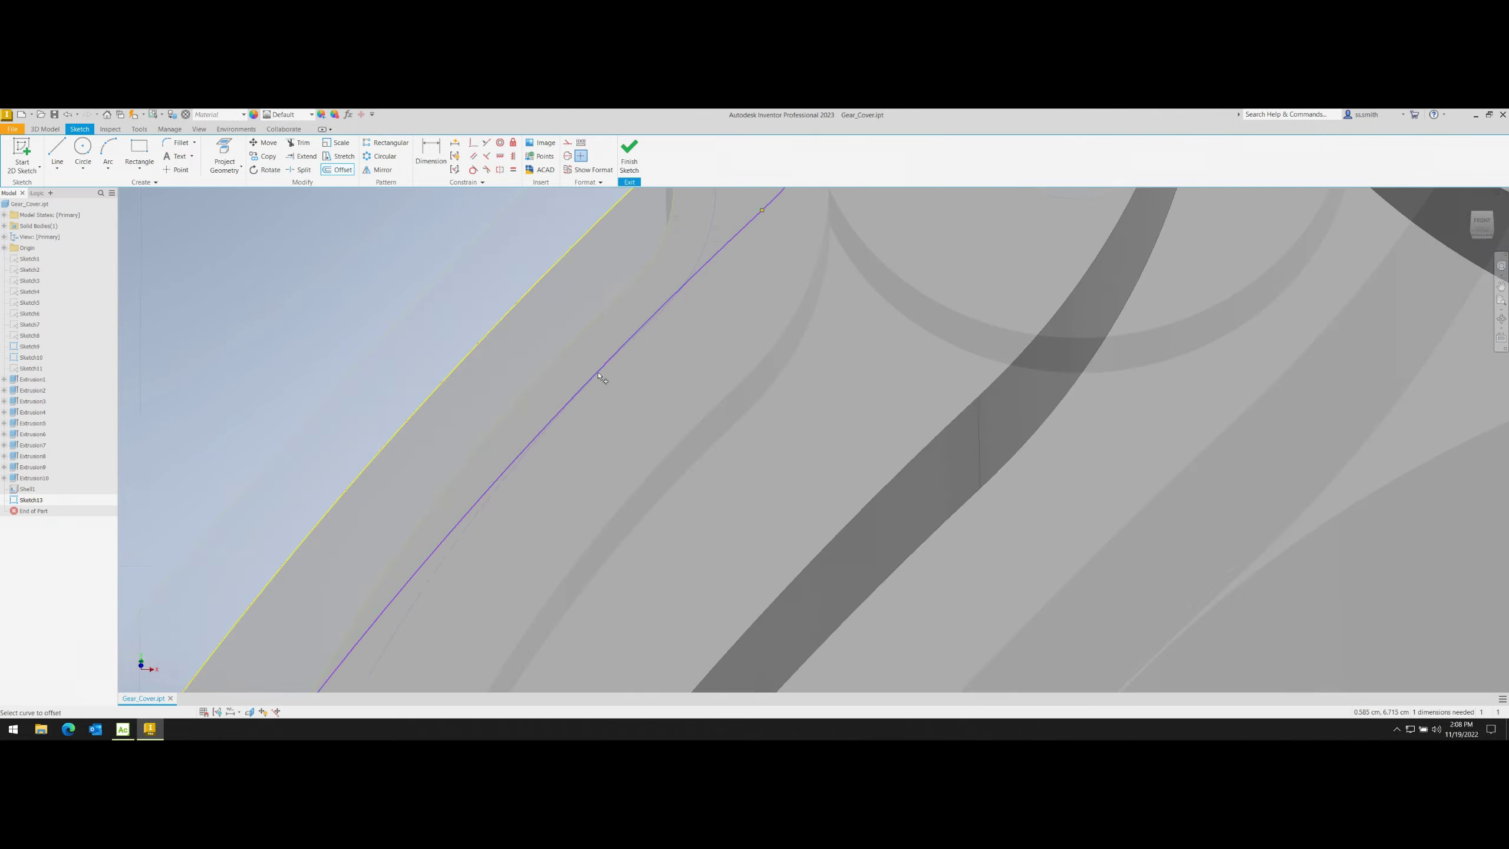
scroll(600, 375, down, 10)
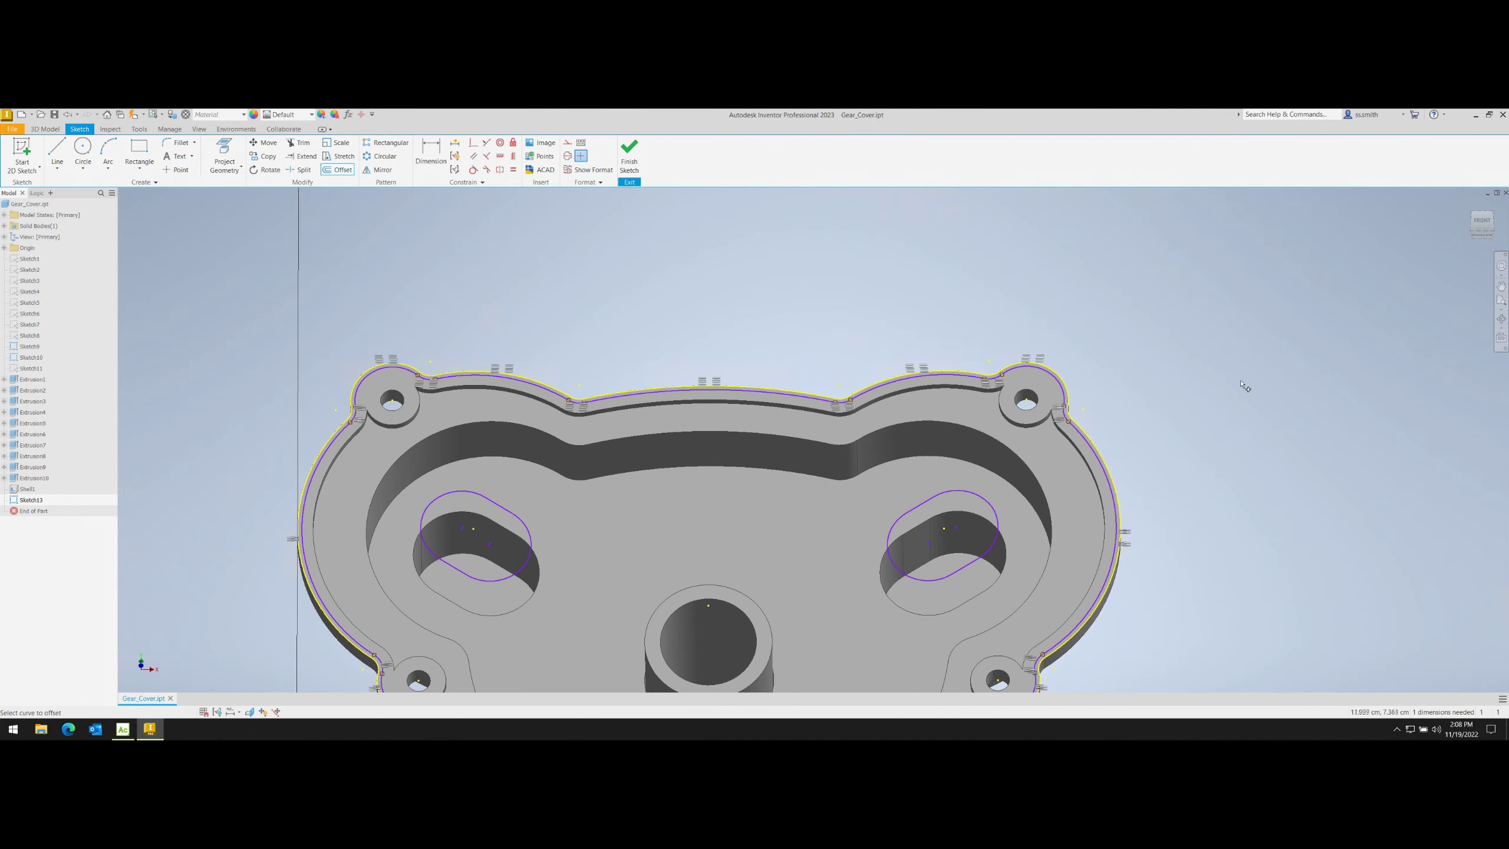
scroll(327, 594, up, 3)
click(294, 503)
scroll(416, 464, up, 3)
scroll(570, 493, down, 8)
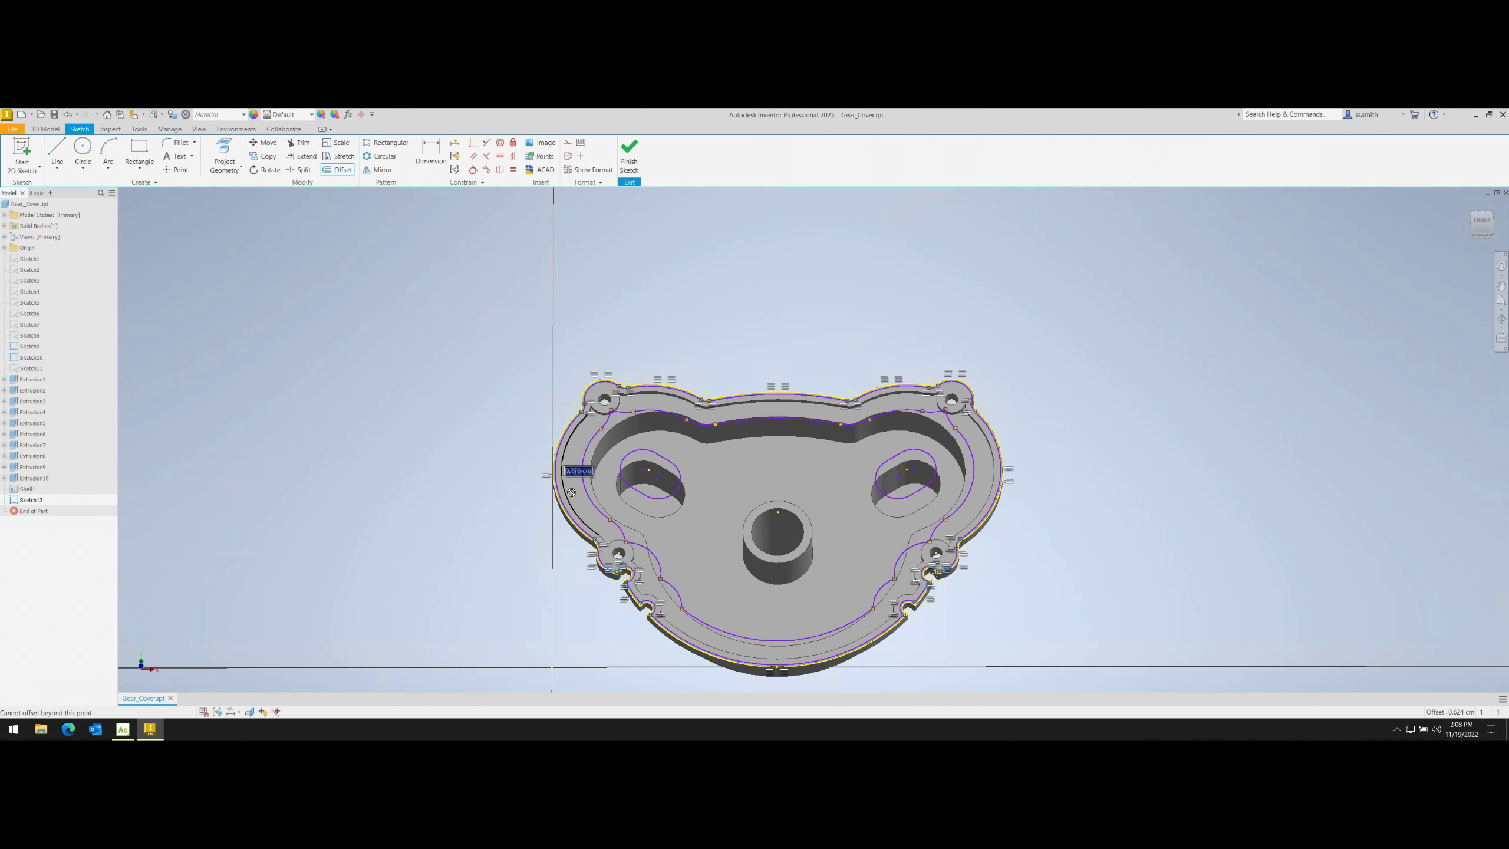
scroll(571, 492, up, 3)
right_click(270, 416)
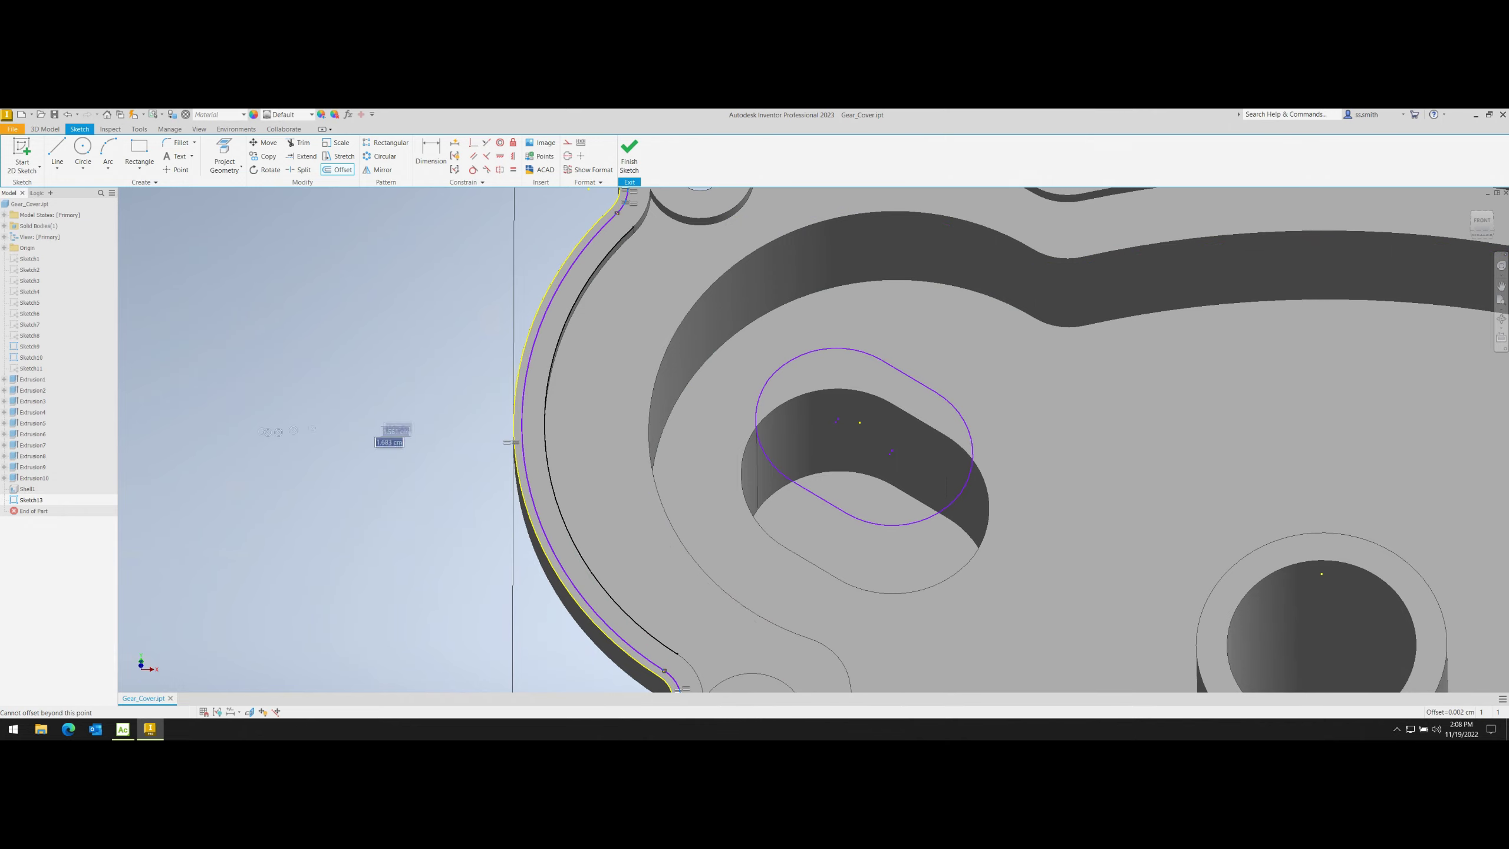
scroll(380, 442, down, 5)
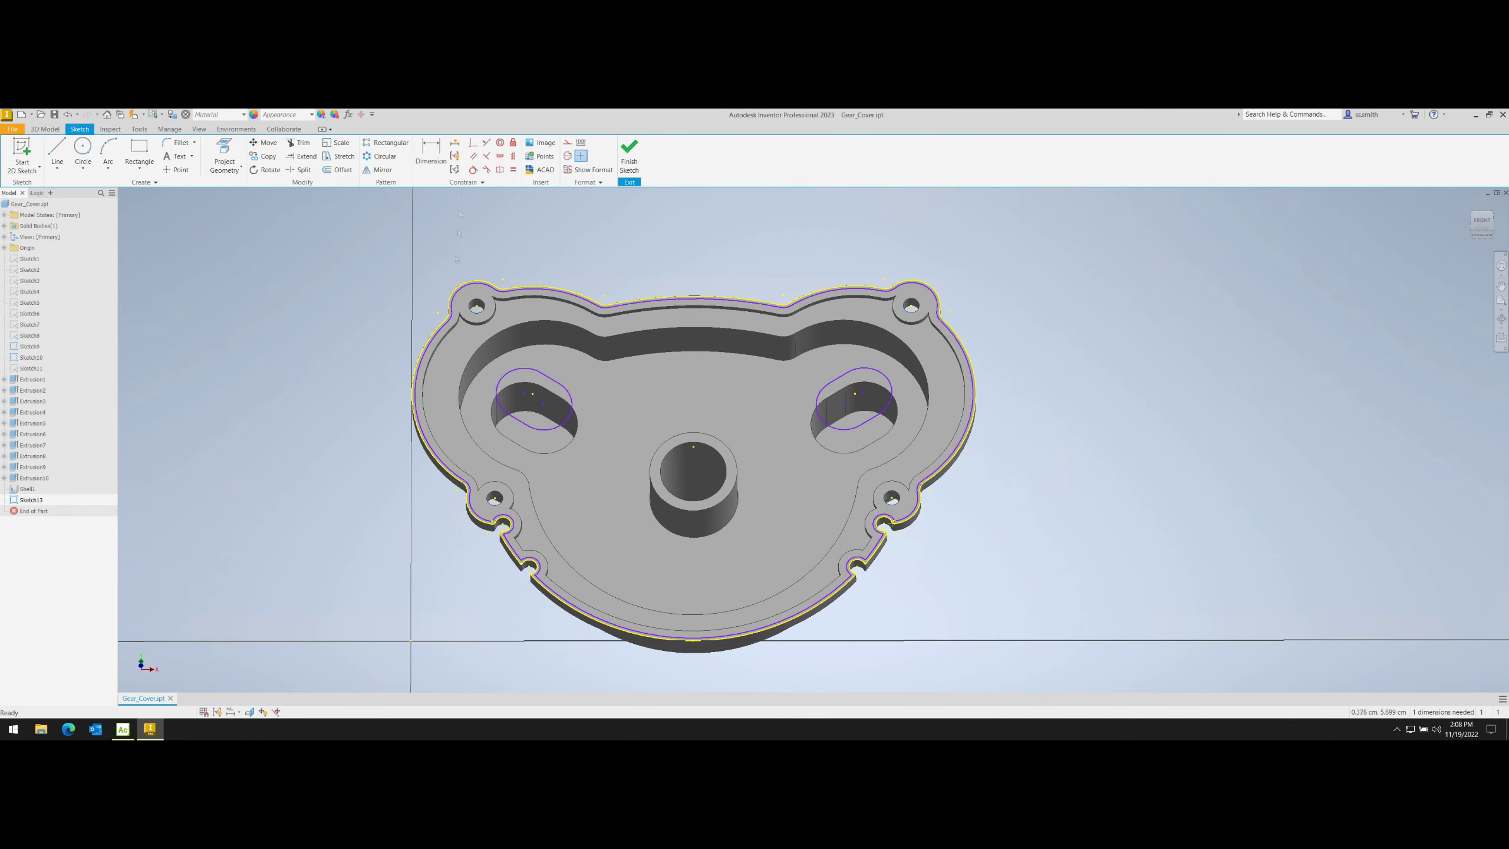
scroll(713, 380, down, 2)
scroll(623, 388, up, 6)
scroll(640, 369, down, 5)
scroll(544, 232, up, 2)
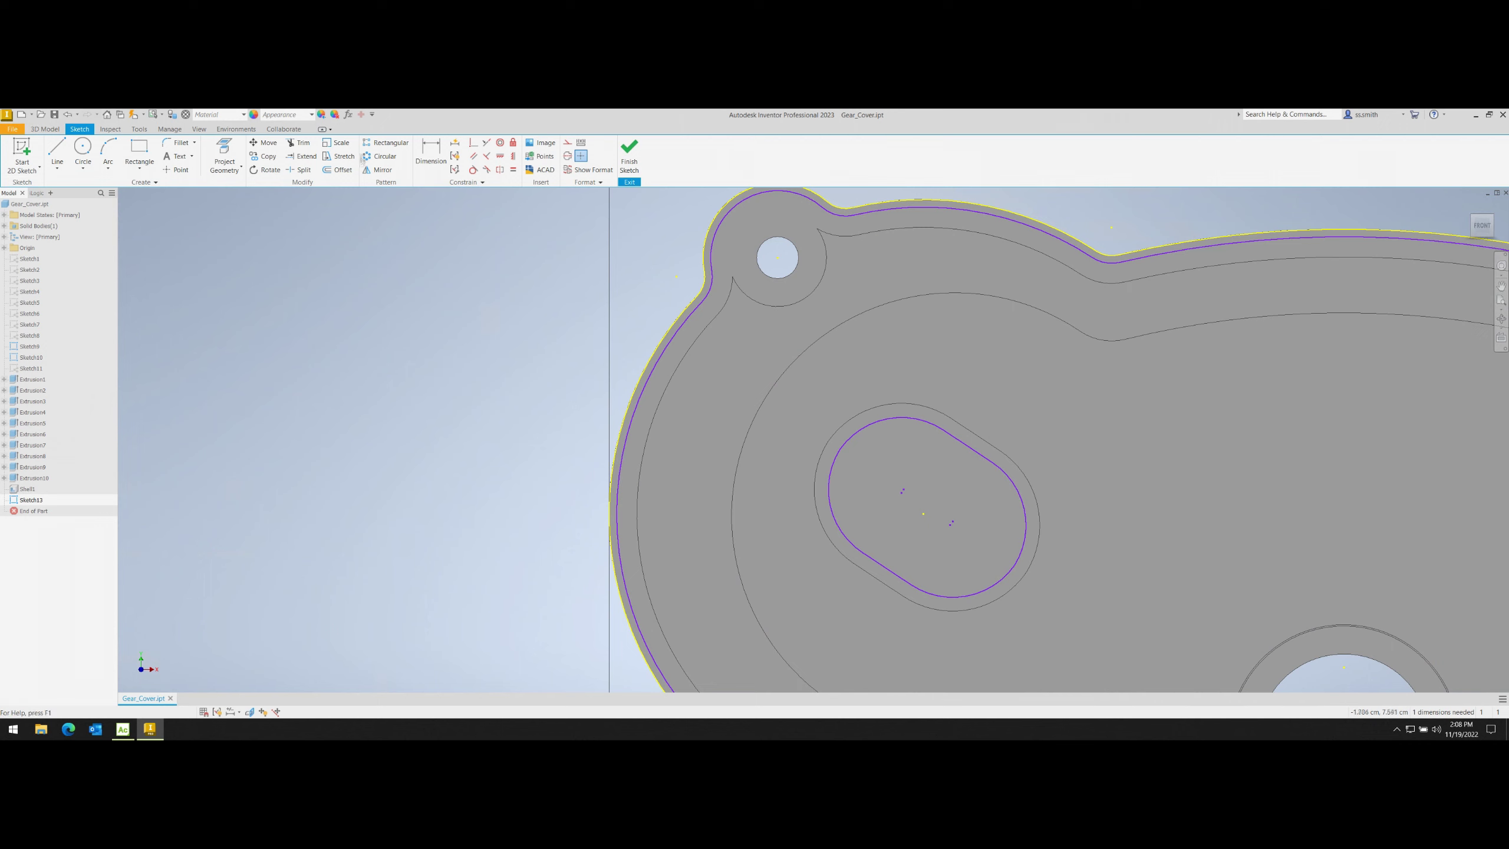
- Dimension the gap between the outer edge and inner offset curve as 2 mm
click(341, 156)
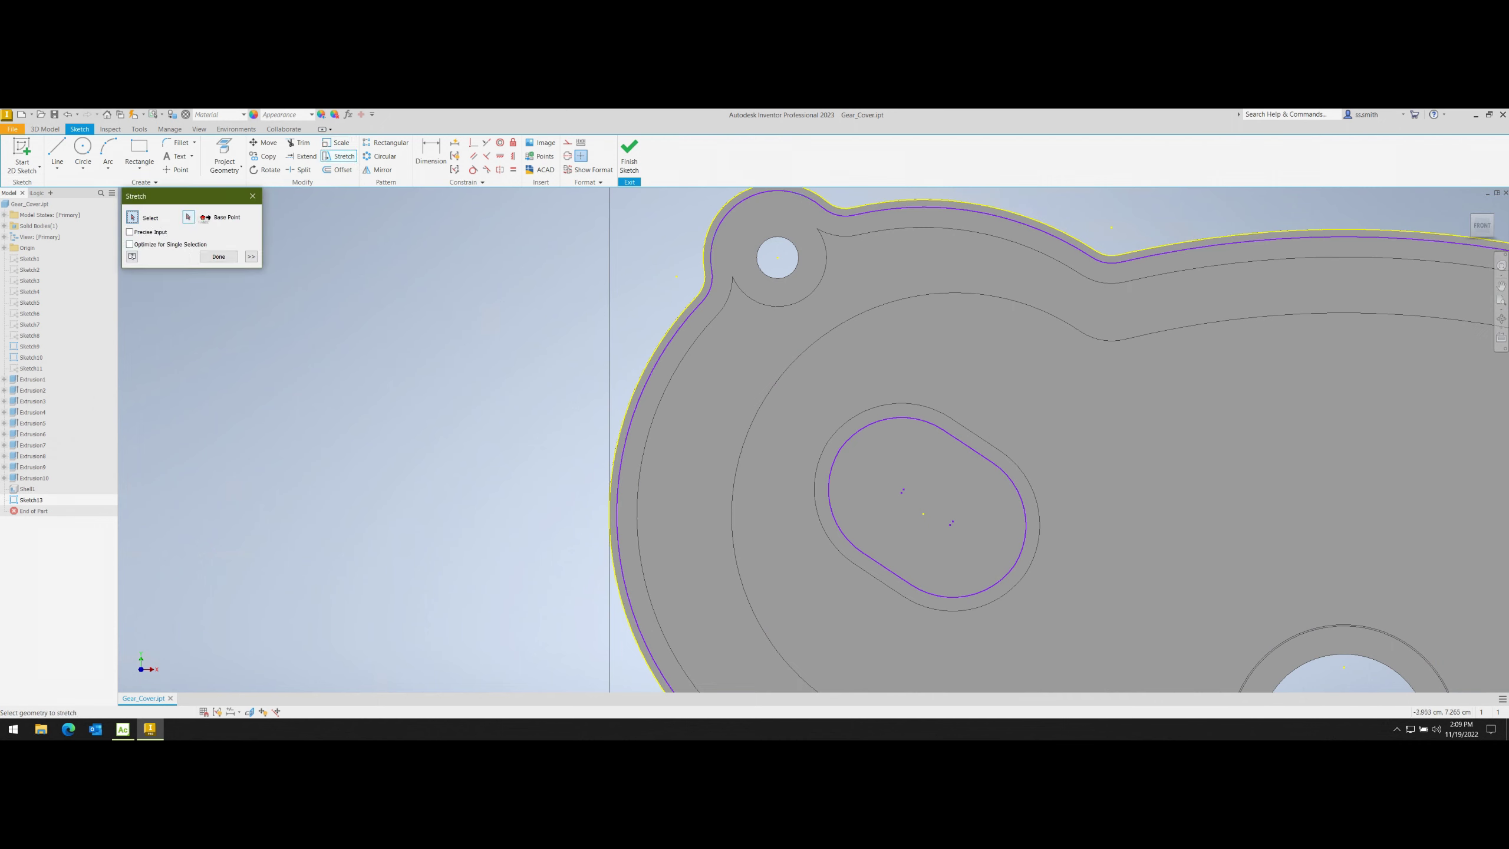
key(Escape)
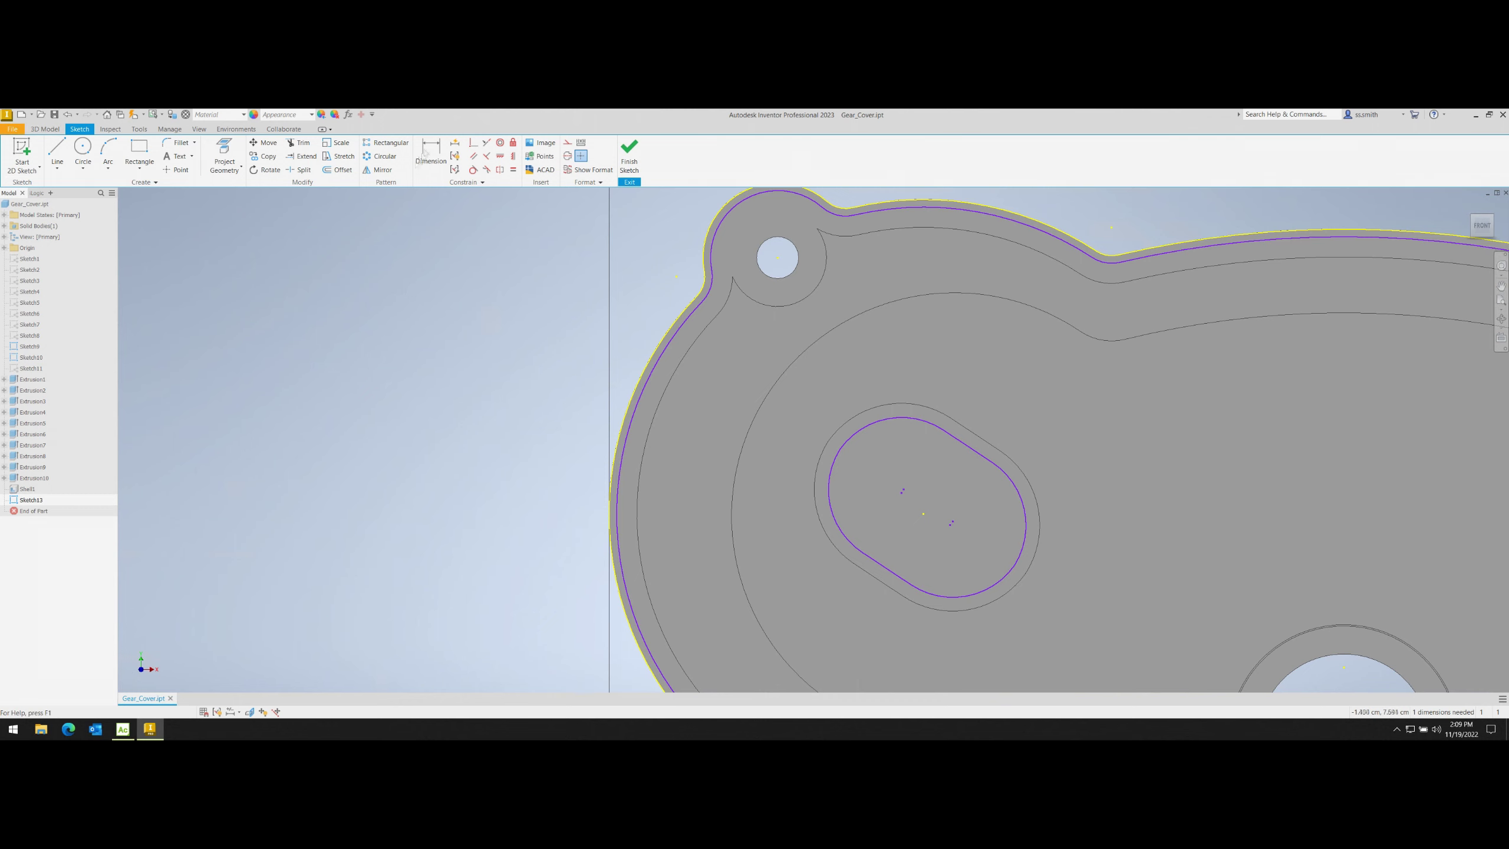
click(425, 152)
click(609, 521)
scroll(624, 440, up, 3)
scroll(624, 440, up, 3)
click(654, 443)
click(631, 443)
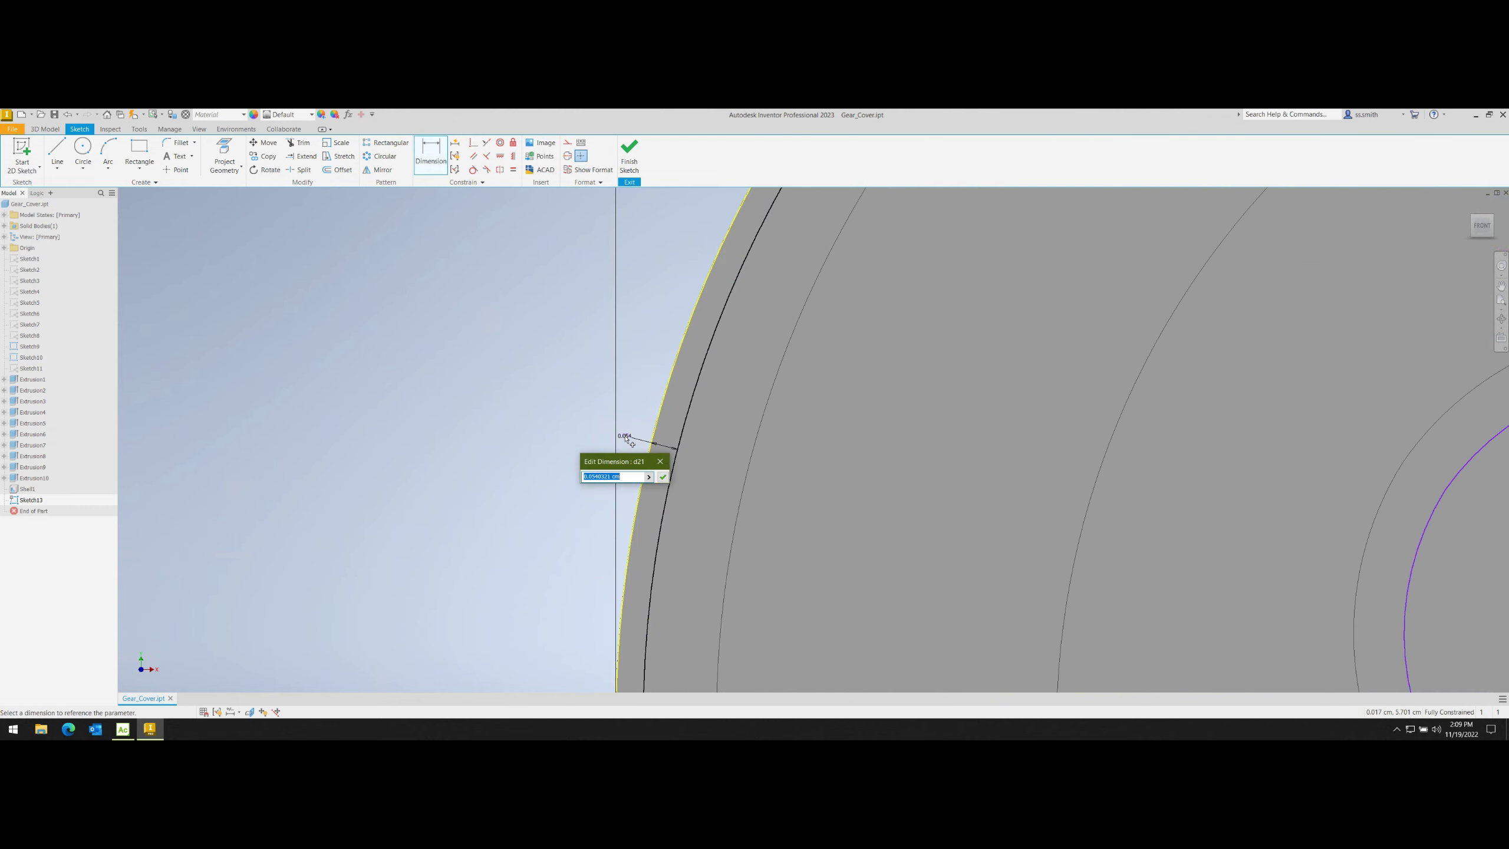
key(Return)
scroll(772, 488, down, 5)
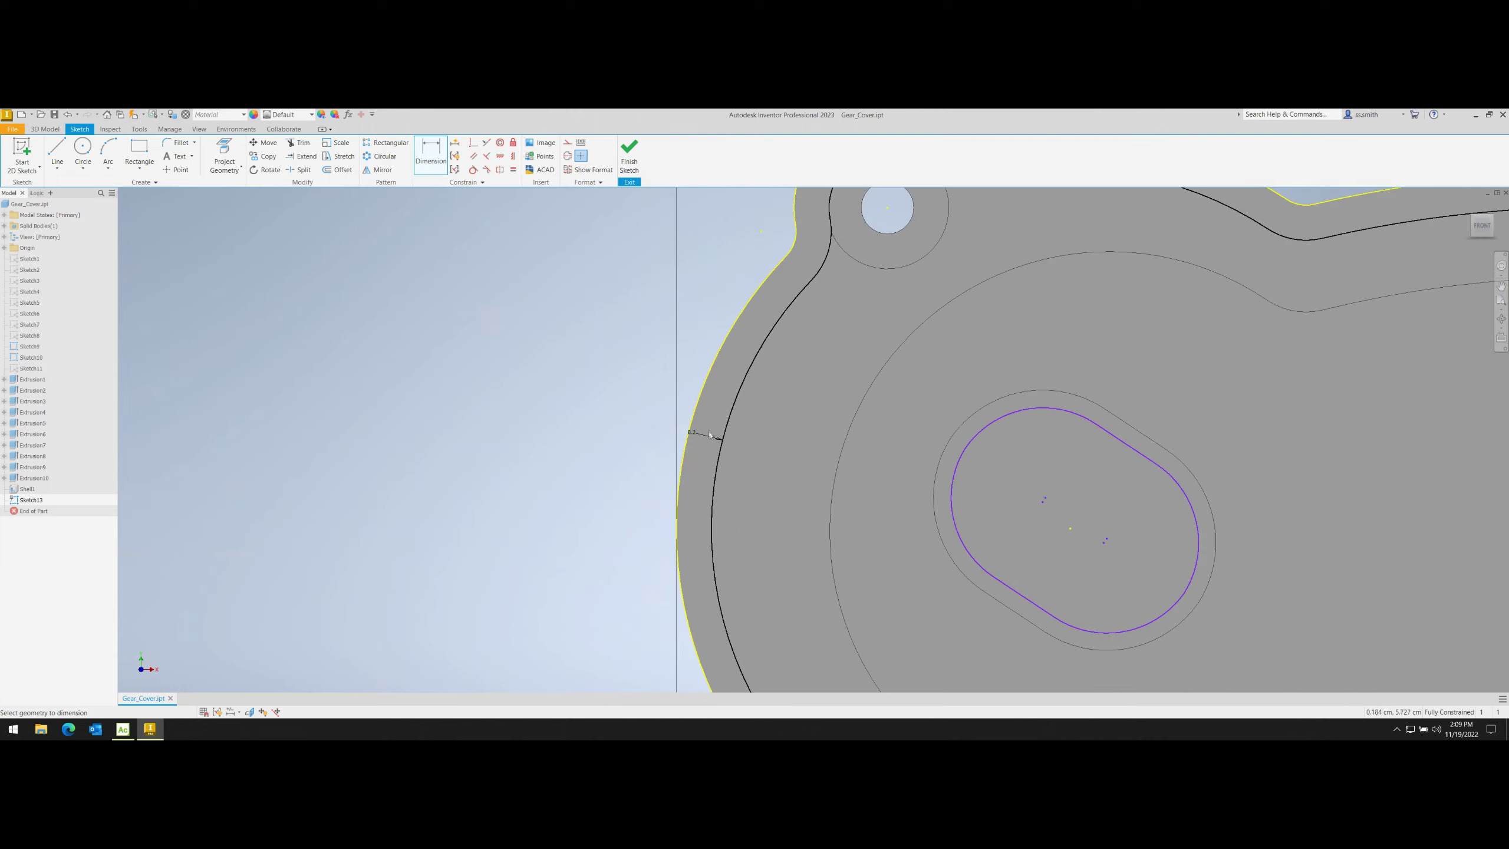
scroll(772, 488, down, 5)
scroll(772, 487, down, 3)
scroll(772, 488, up, 8)
scroll(778, 488, down, 3)
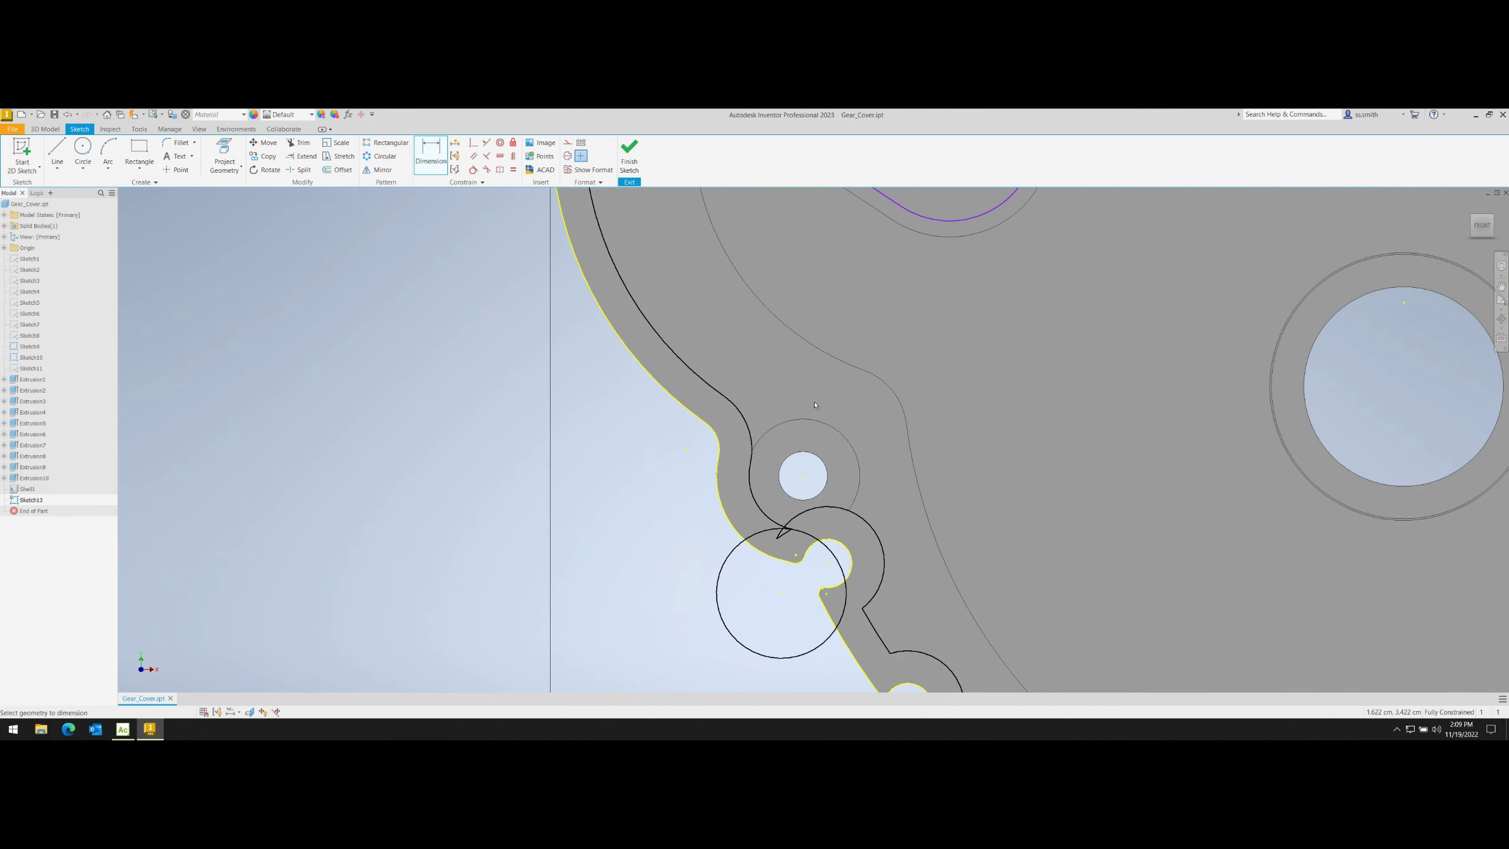
scroll(832, 417, down, 3)
key(Escape)
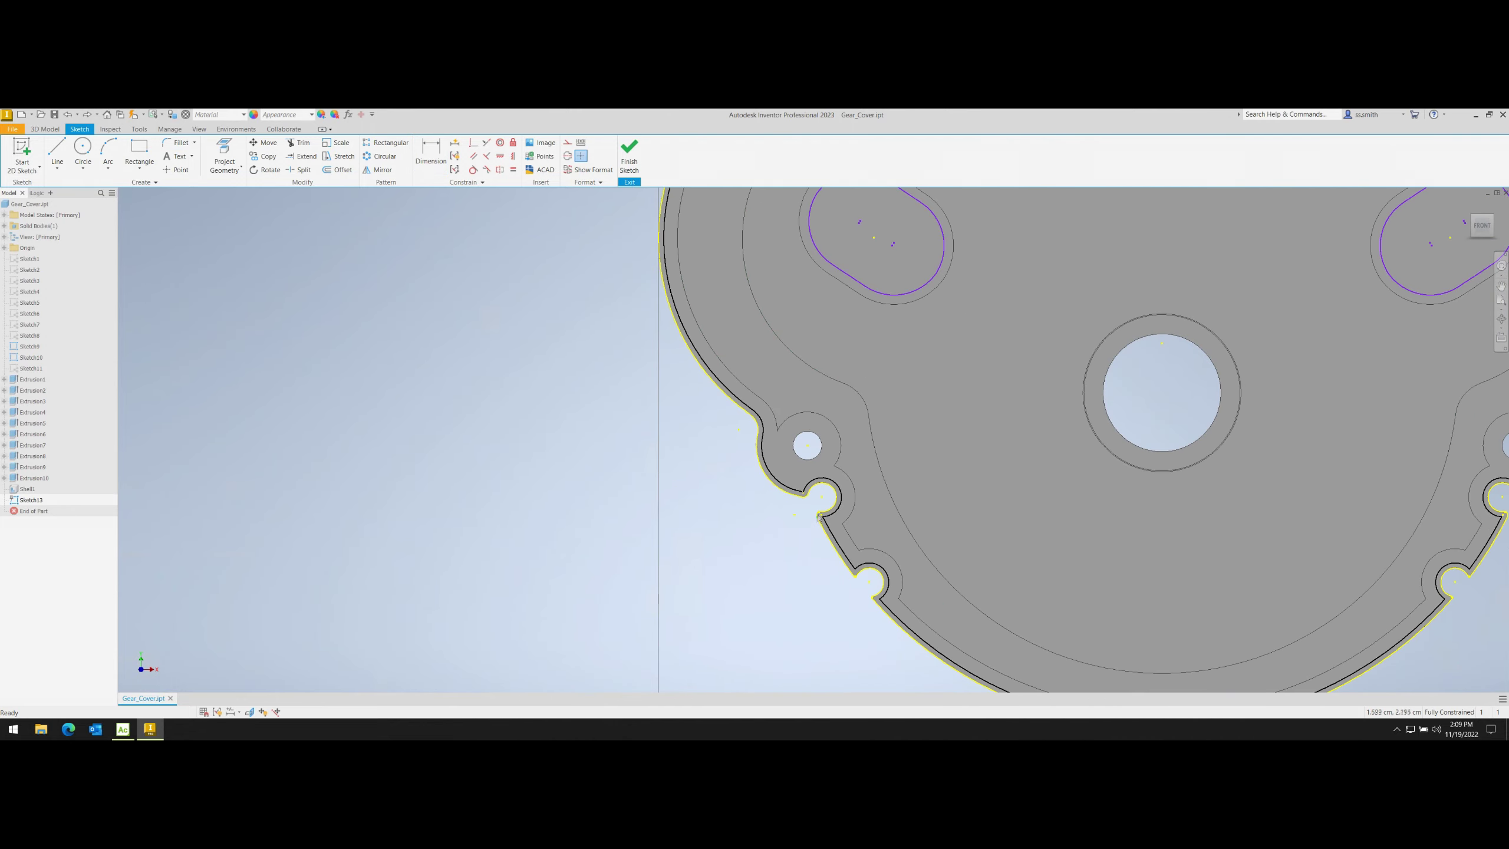
- Try a radius dimension on the offset arc near the lower-left boss, cancelling it as over-constraining
scroll(819, 517, up, 5)
scroll(832, 476, down, 4)
key(d)
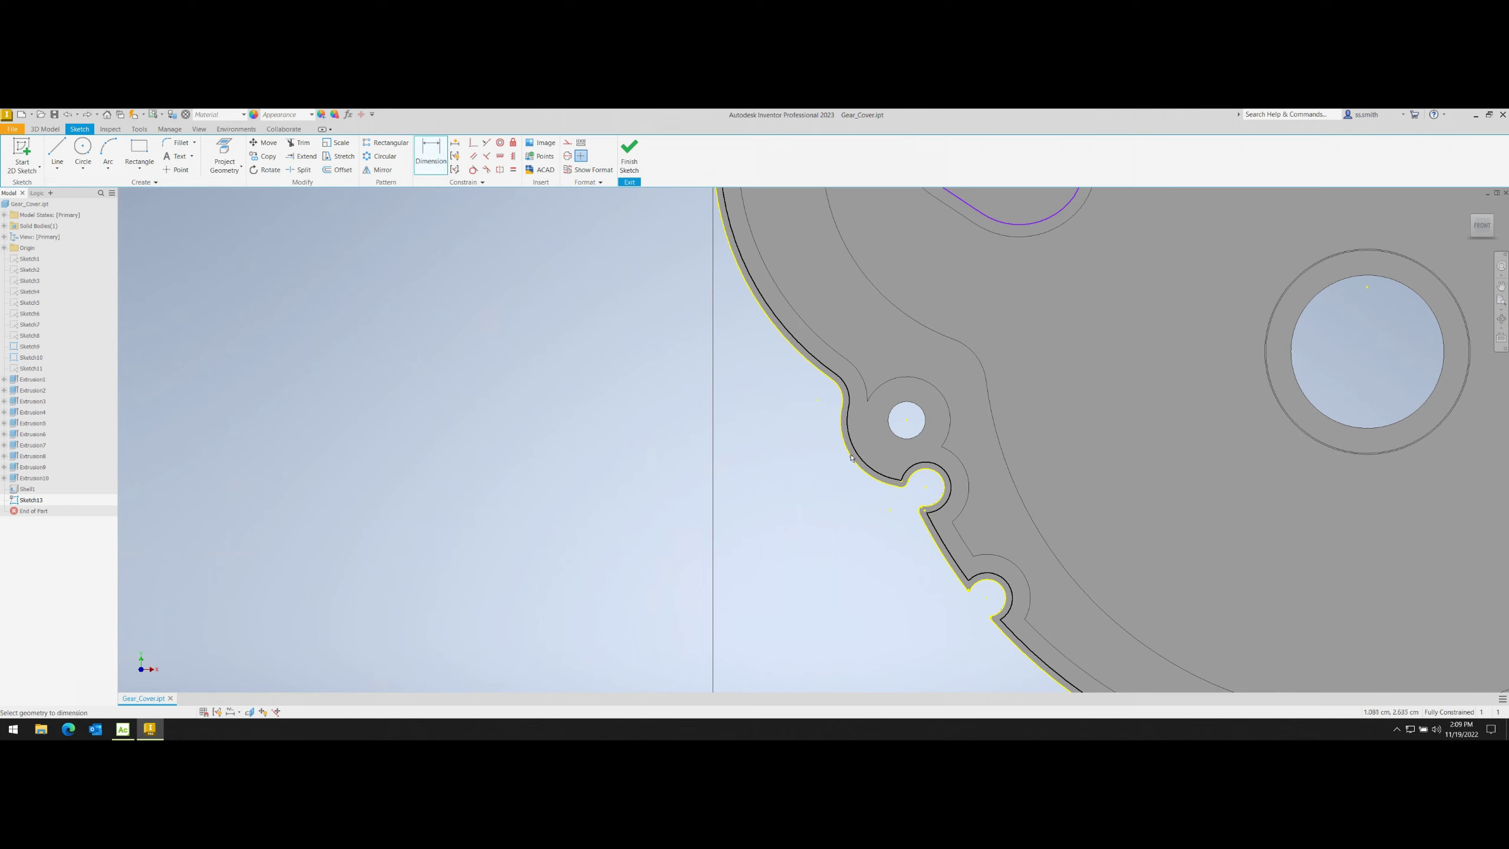
scroll(851, 458, up, 3)
click(867, 440)
scroll(819, 472, down, 4)
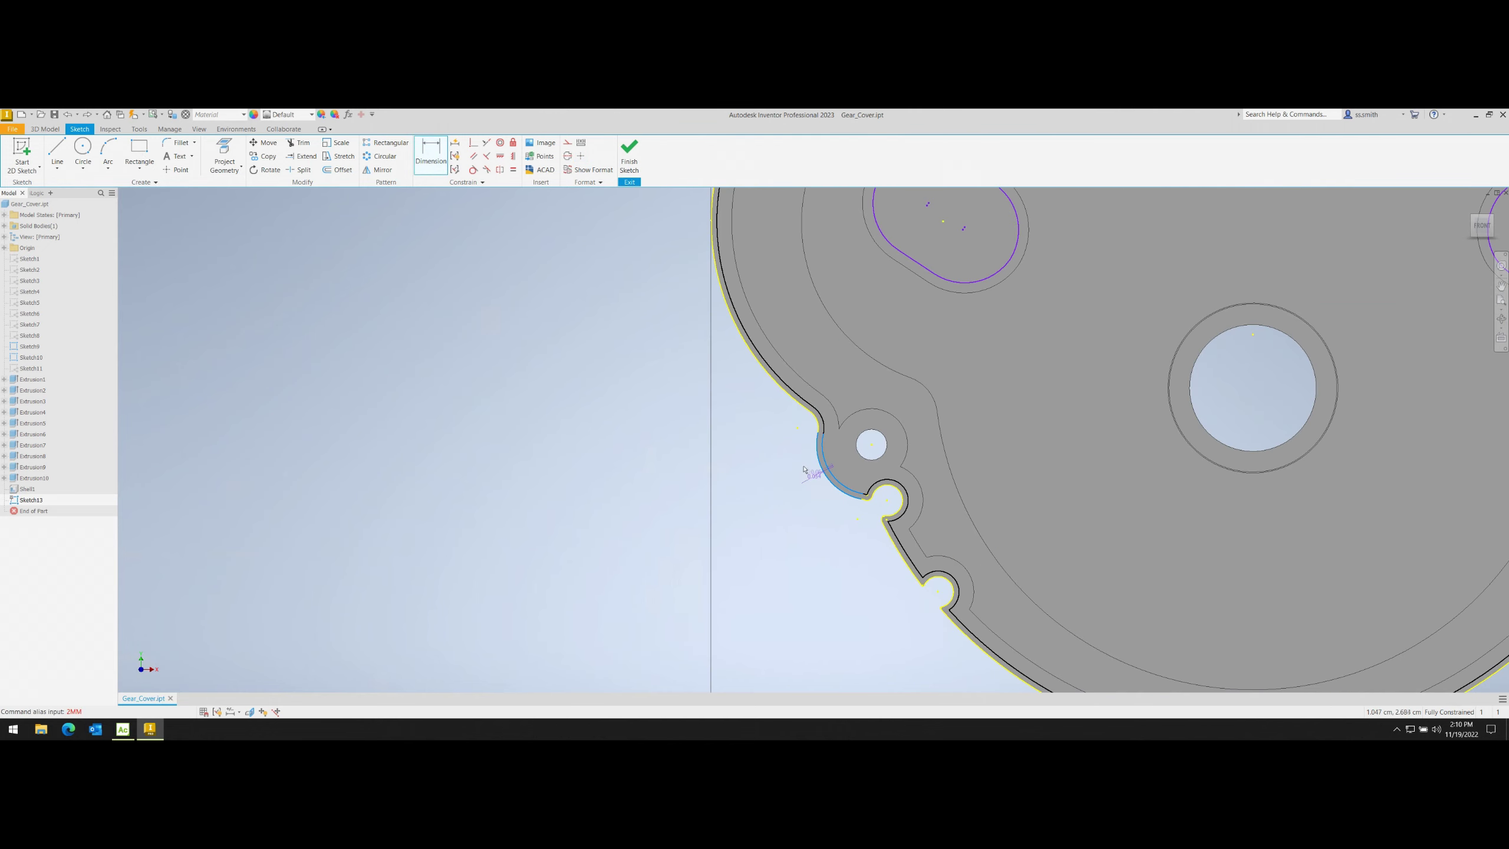
click(792, 462)
click(223, 208)
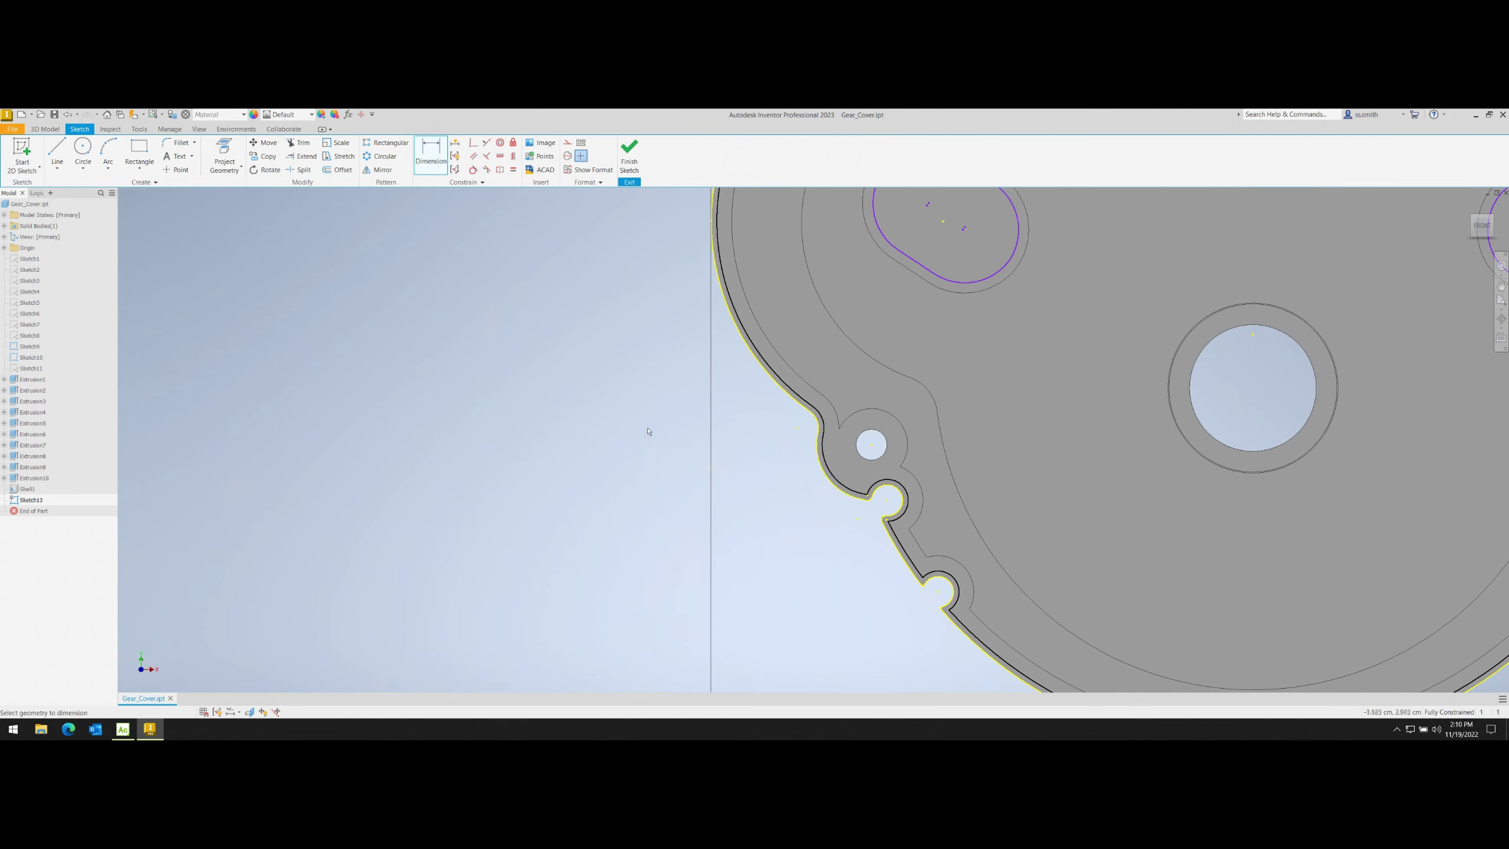
- Dimension the left-edge gap in the upper part of the cover
key(F5)
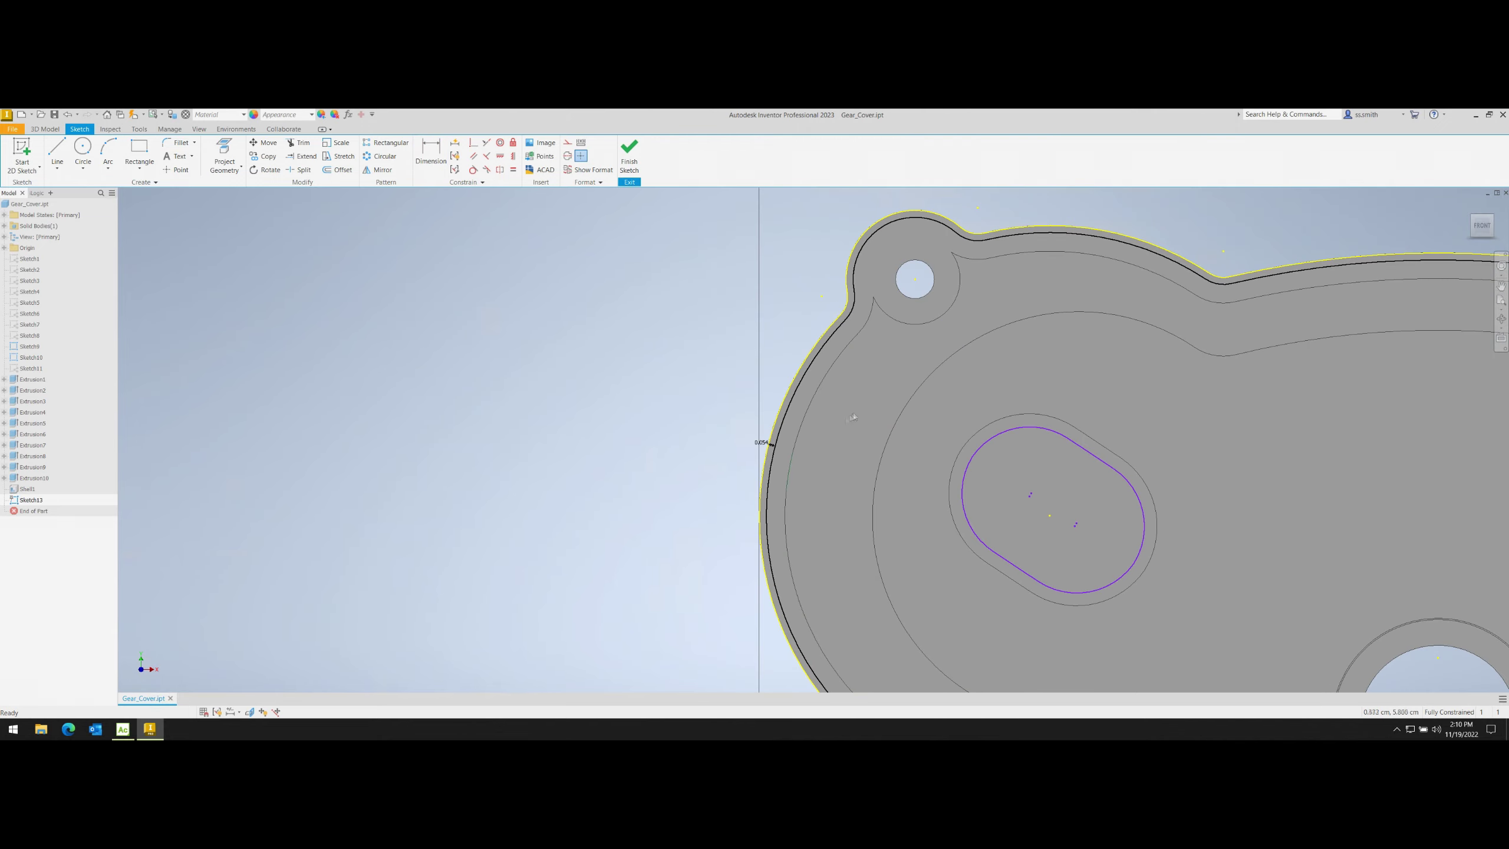
click(784, 454)
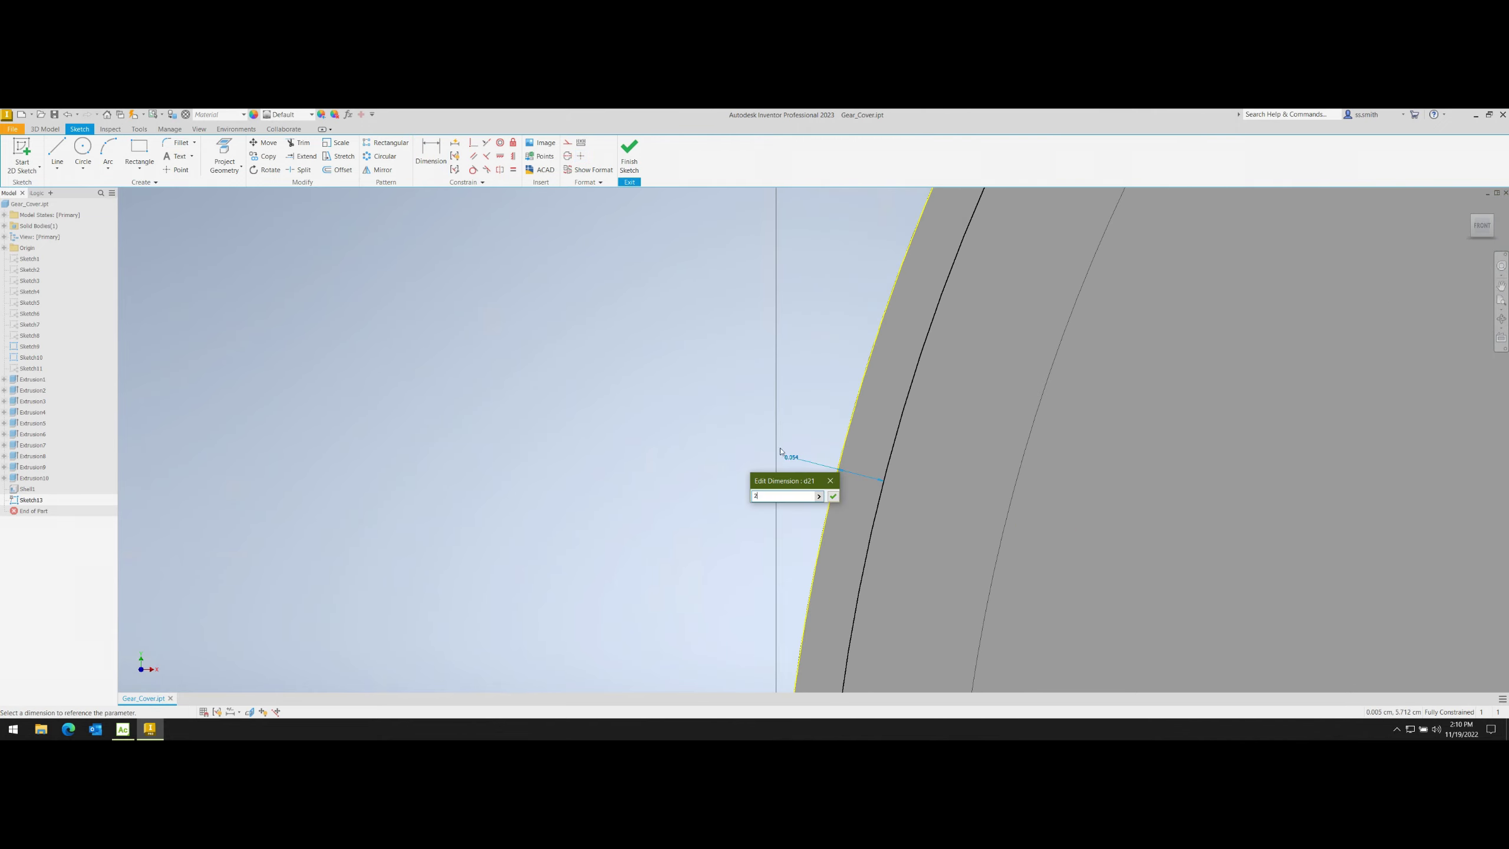
key(Escape)
key(F5)
key(F5)
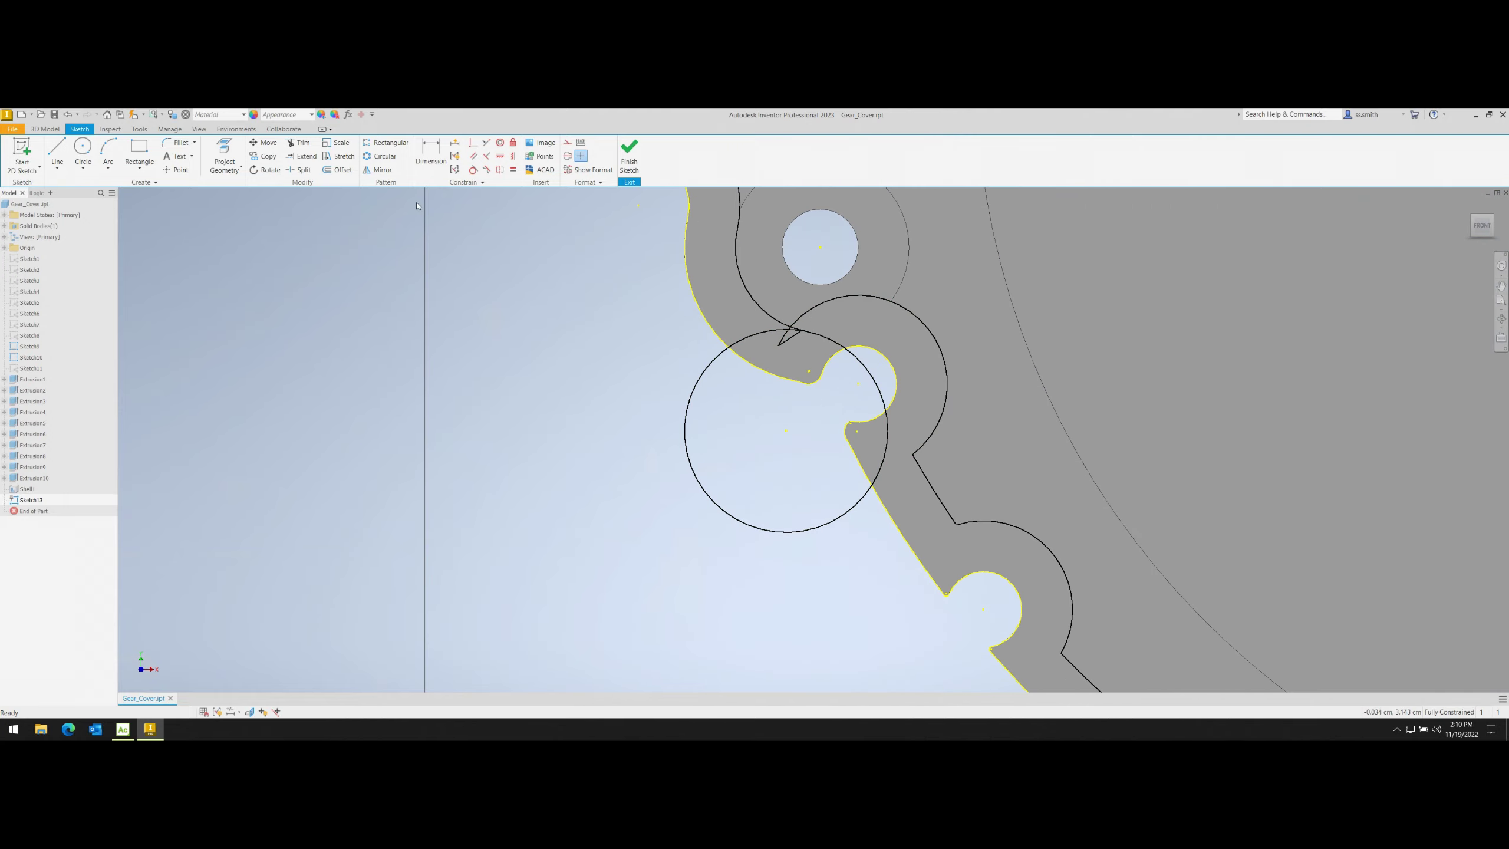
- Trim away a line of the small triangle near the boss notch
key(x)
scroll(788, 347, up, 5)
click(753, 398)
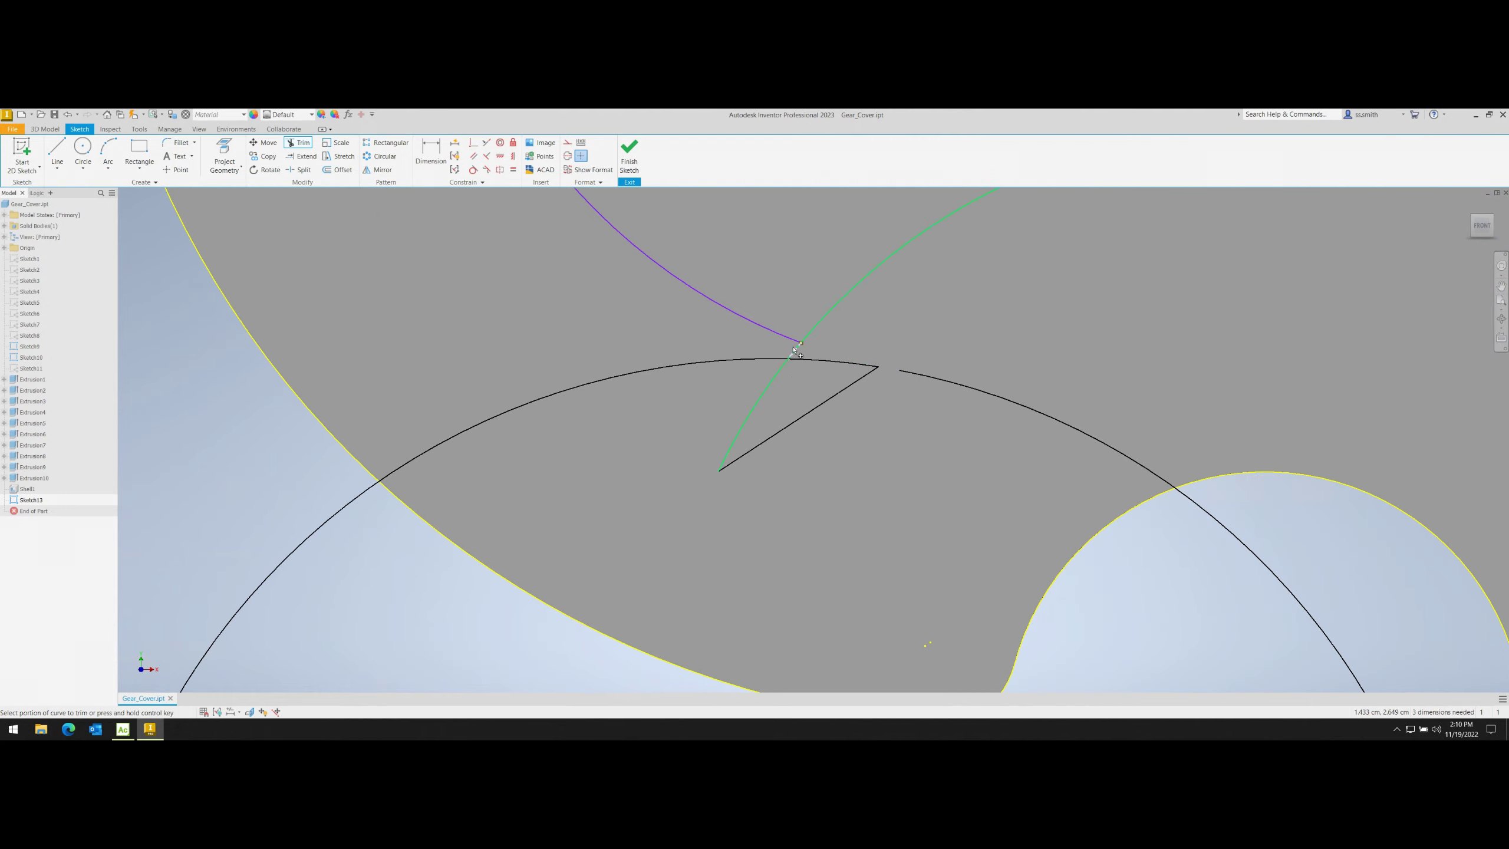
scroll(738, 373, down, 5)
key(F5)
key(F5)
key(F5)
key(F5)
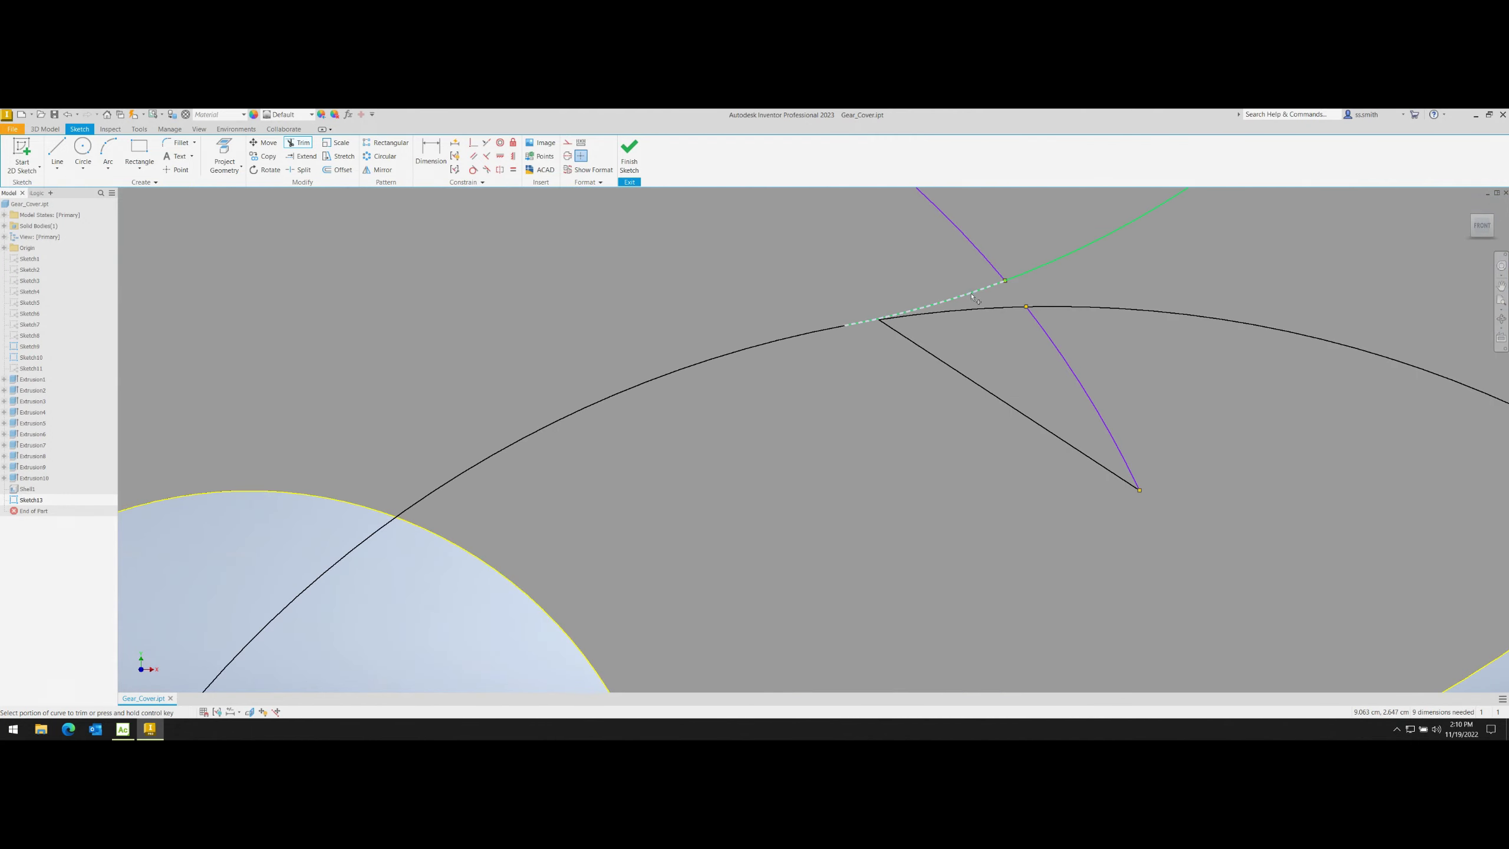
key(F5)
right_click(1018, 511)
key(Escape)
- Trim the stray purple curve and leftover arc at the left notch, then finish the sketch
click(1004, 369)
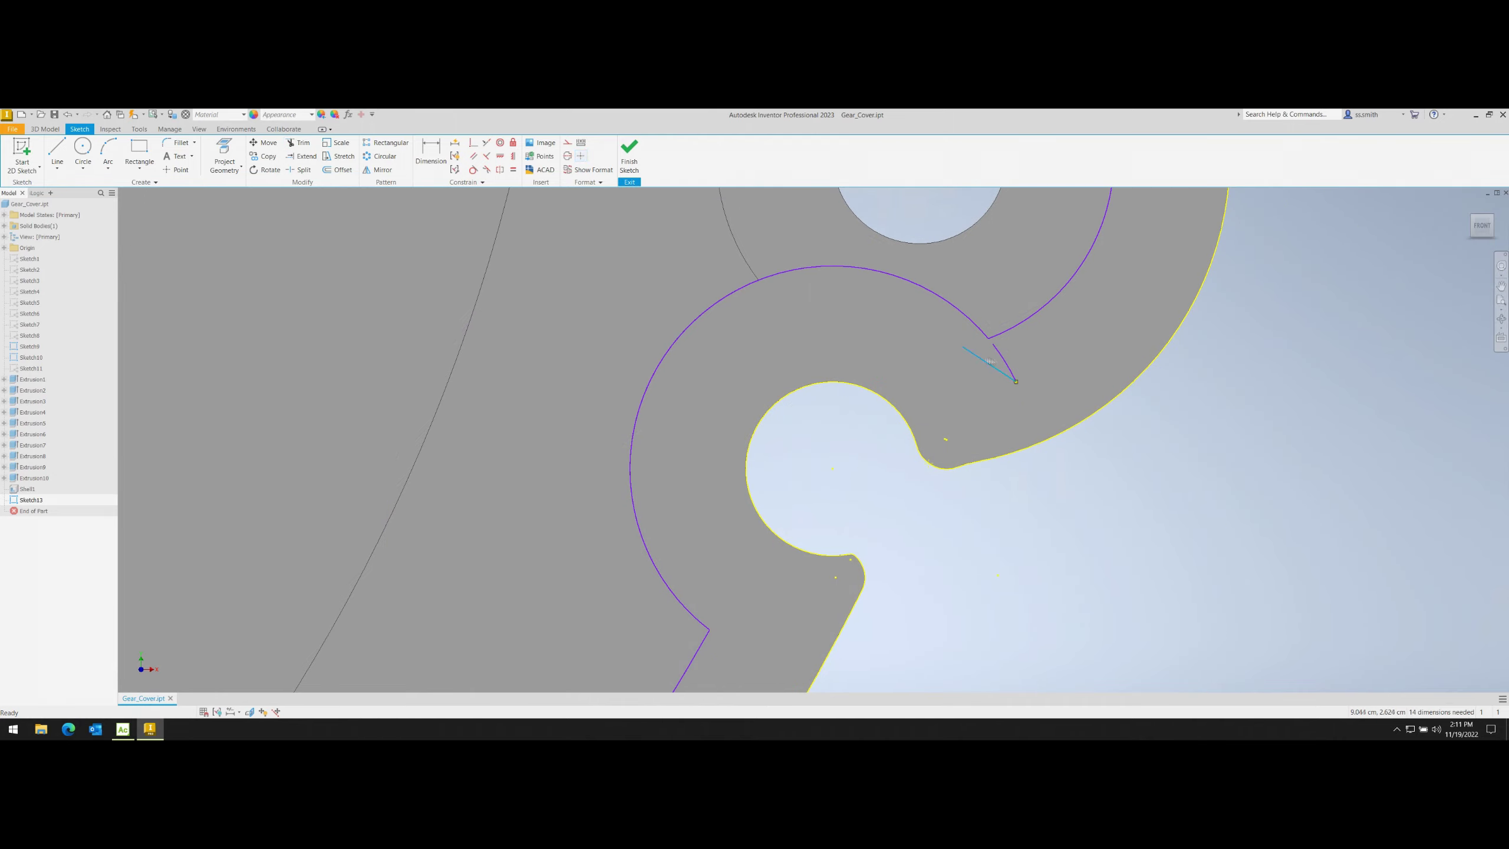
key(F5)
scroll(1037, 346, up, 3)
scroll(297, 476, up, 5)
click(357, 594)
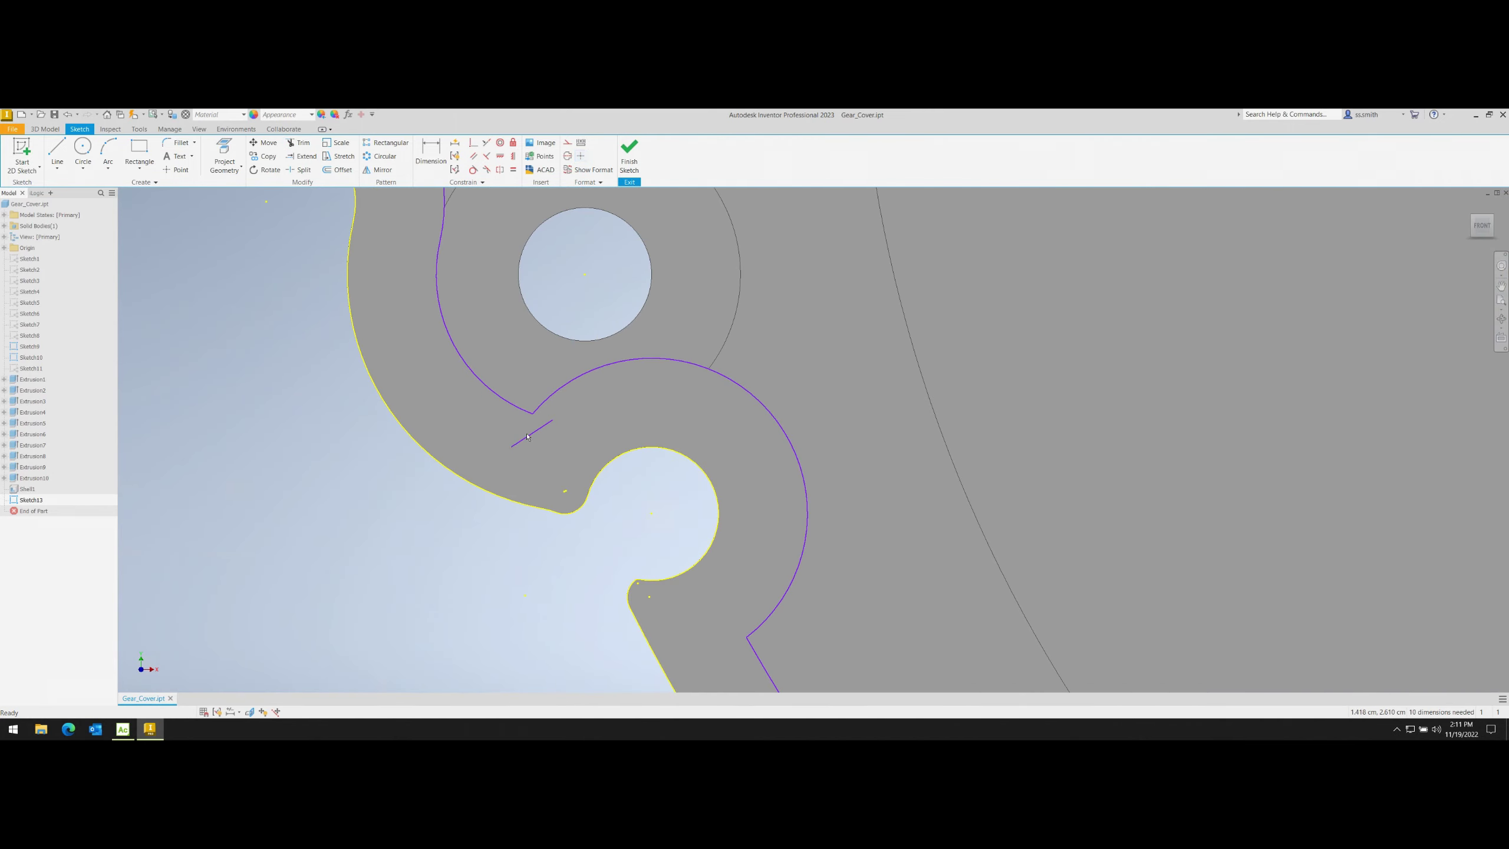
scroll(552, 520, down, 5)
scroll(552, 520, down, 3)
key(ctrl+Return)
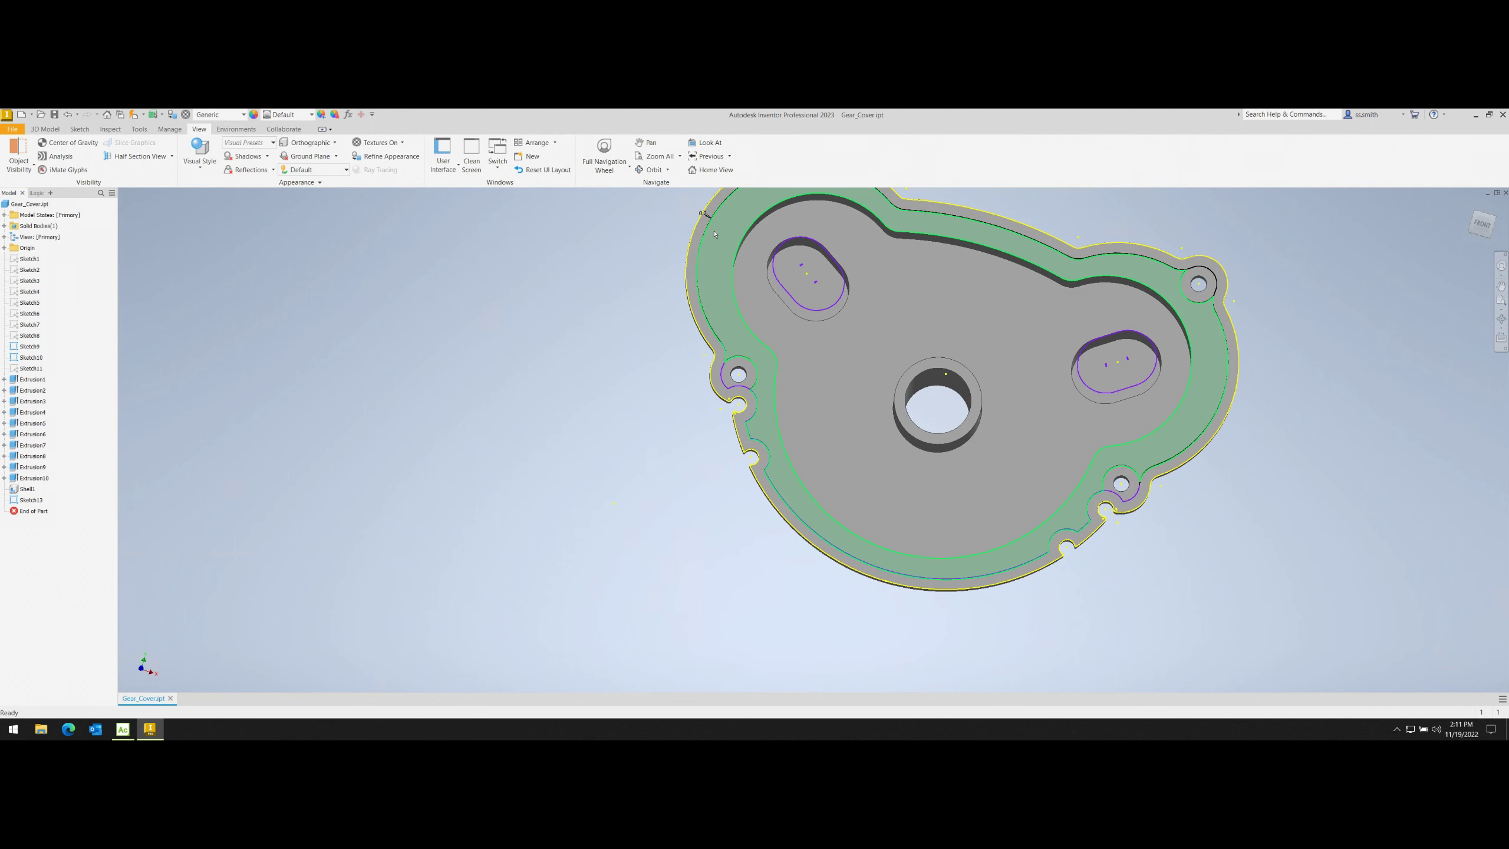
- Cut Sketch13's profile 2 mm into the cover as Extrusion11, checking the depth from the side
key(e)
click(711, 308)
click(197, 281)
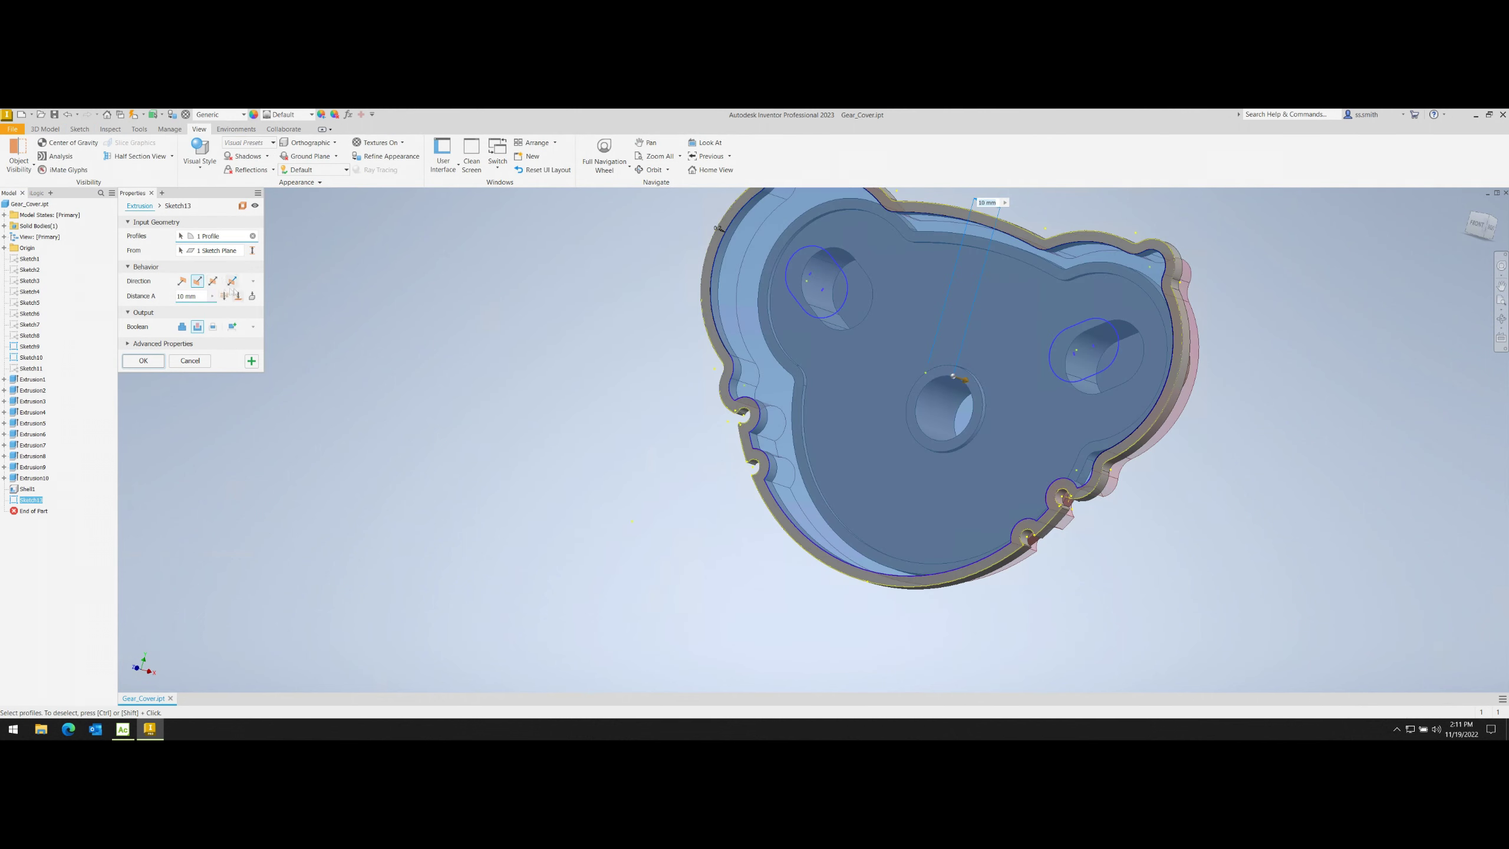
text(3)
shift+middle_drag(954, 398, 832, 398)
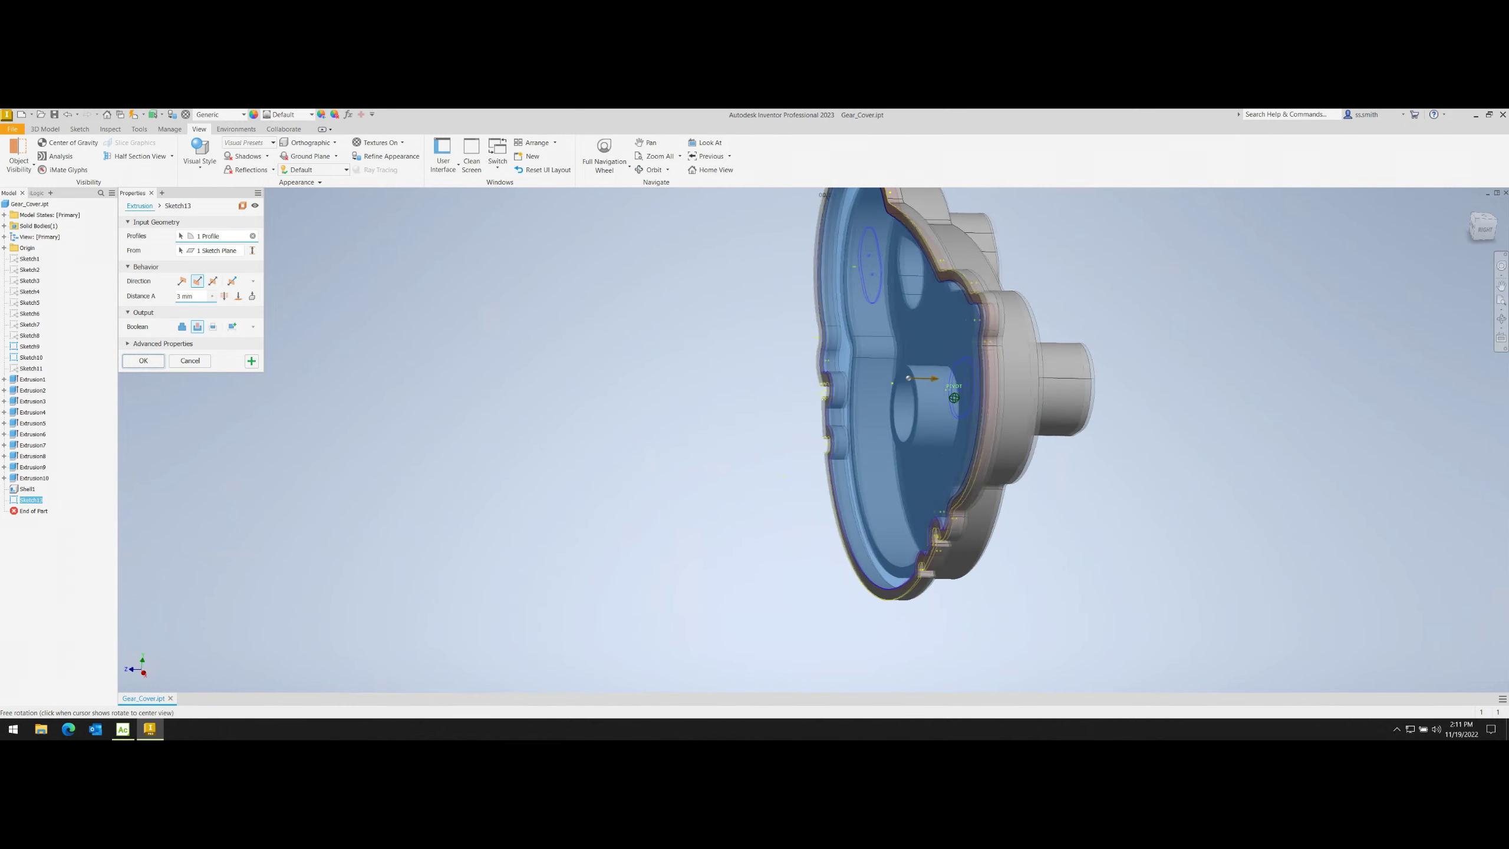
shift+middle_drag(954, 398, 1129, 398)
text(3)
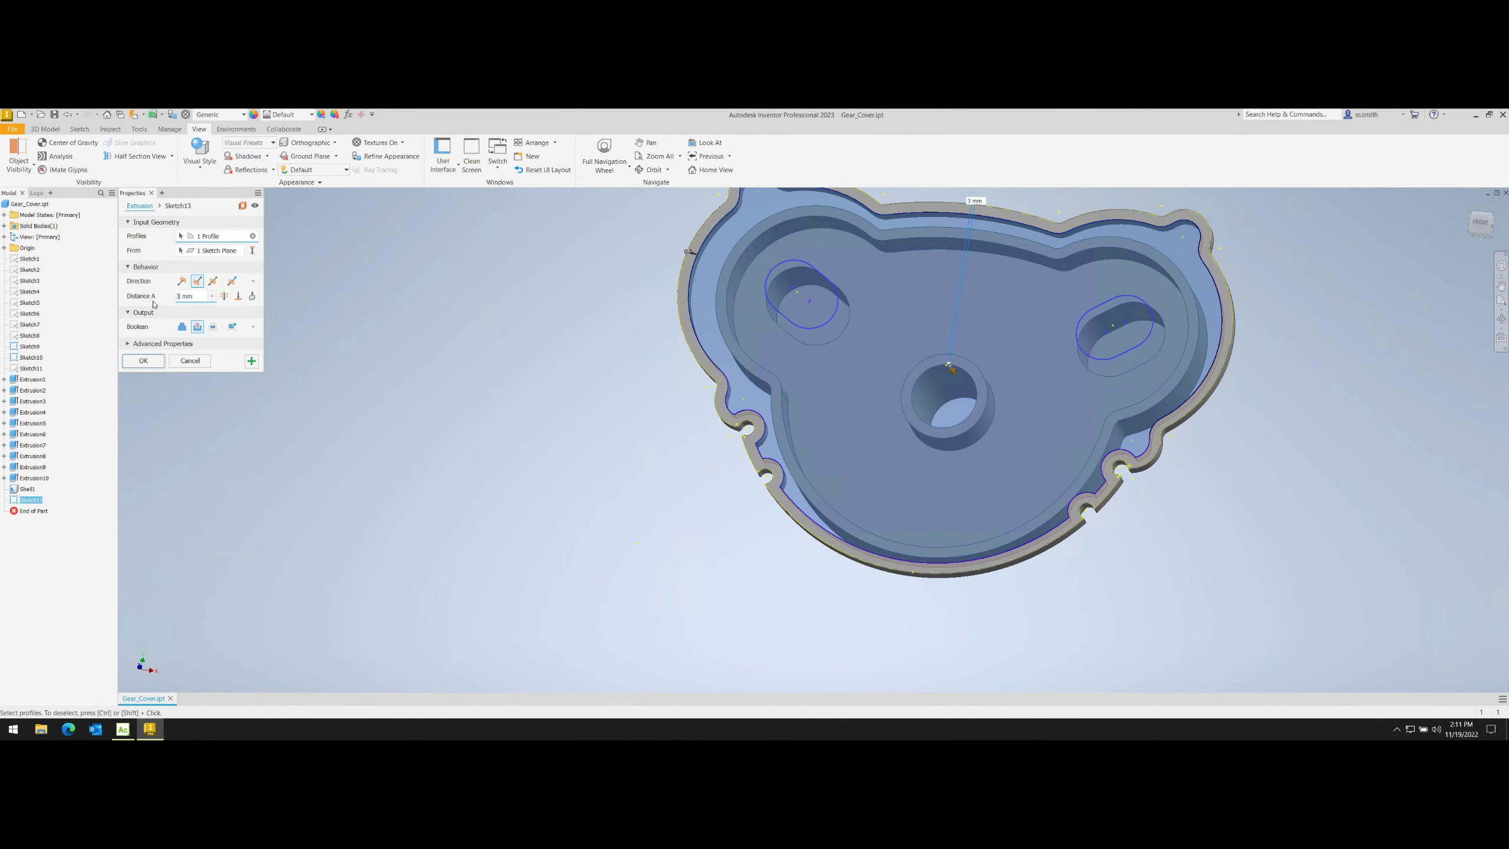
text(2)
click(143, 360)
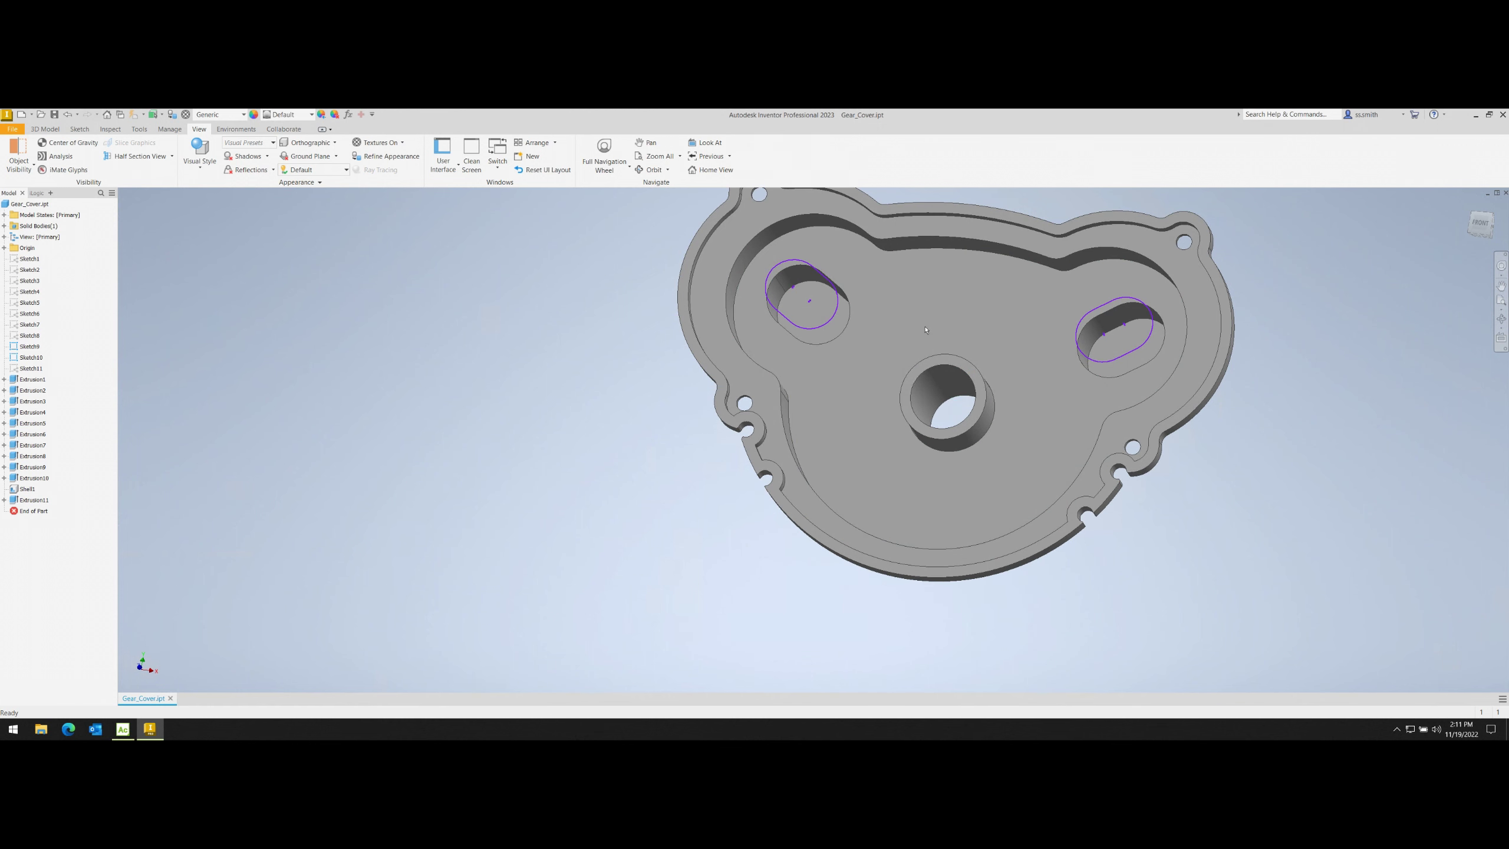
click(947, 353)
- Undo the cut and orbit the part to a frontal view of the notches
key(ctrl+z)
shift+middle_drag(954, 398, 700, 251)
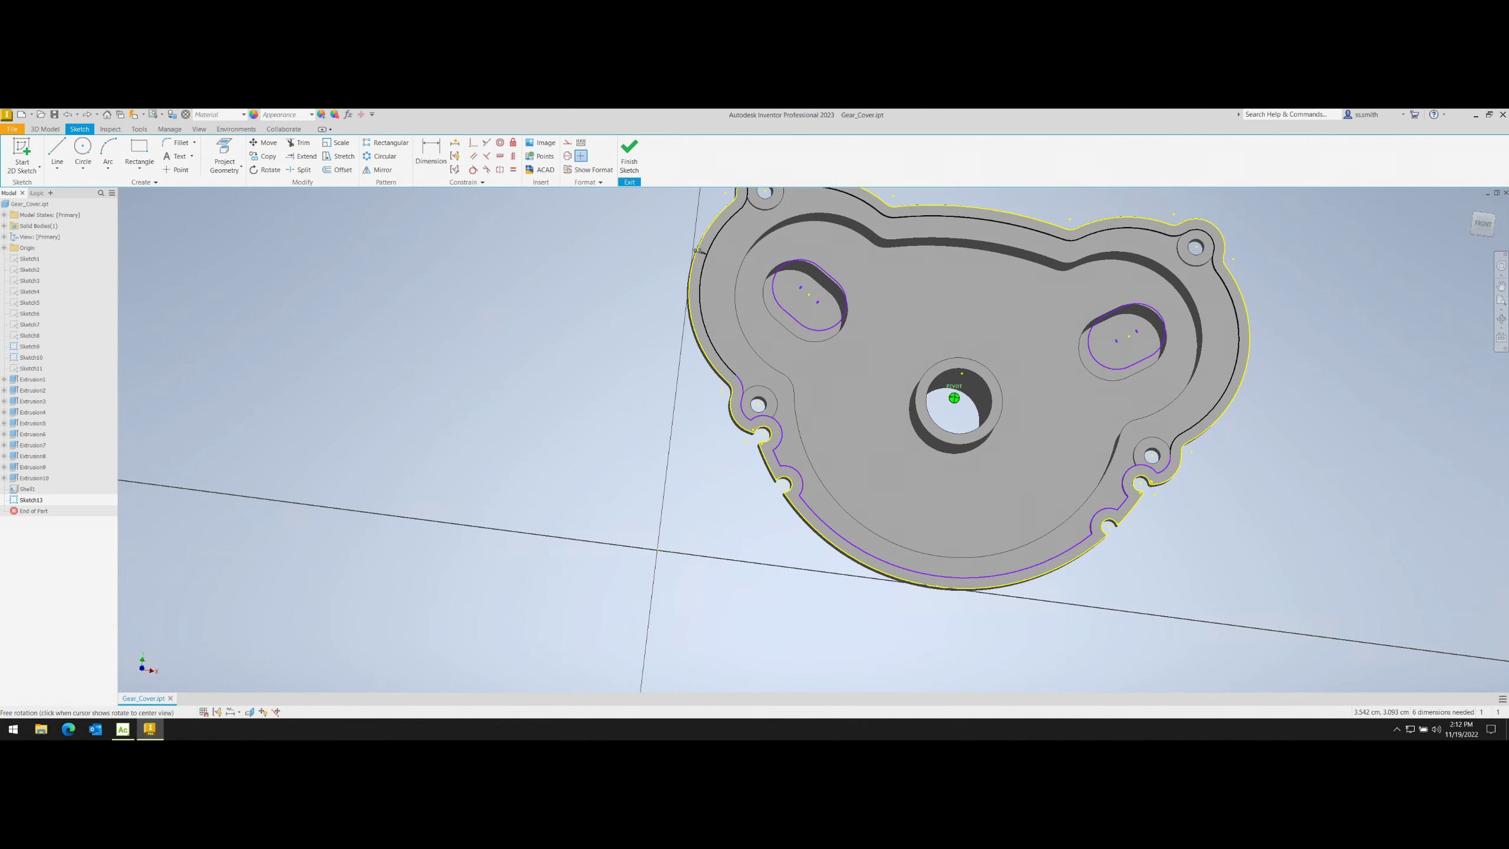
shift+middle_drag(700, 252, 619, 404)
scroll(620, 404, up, 5)
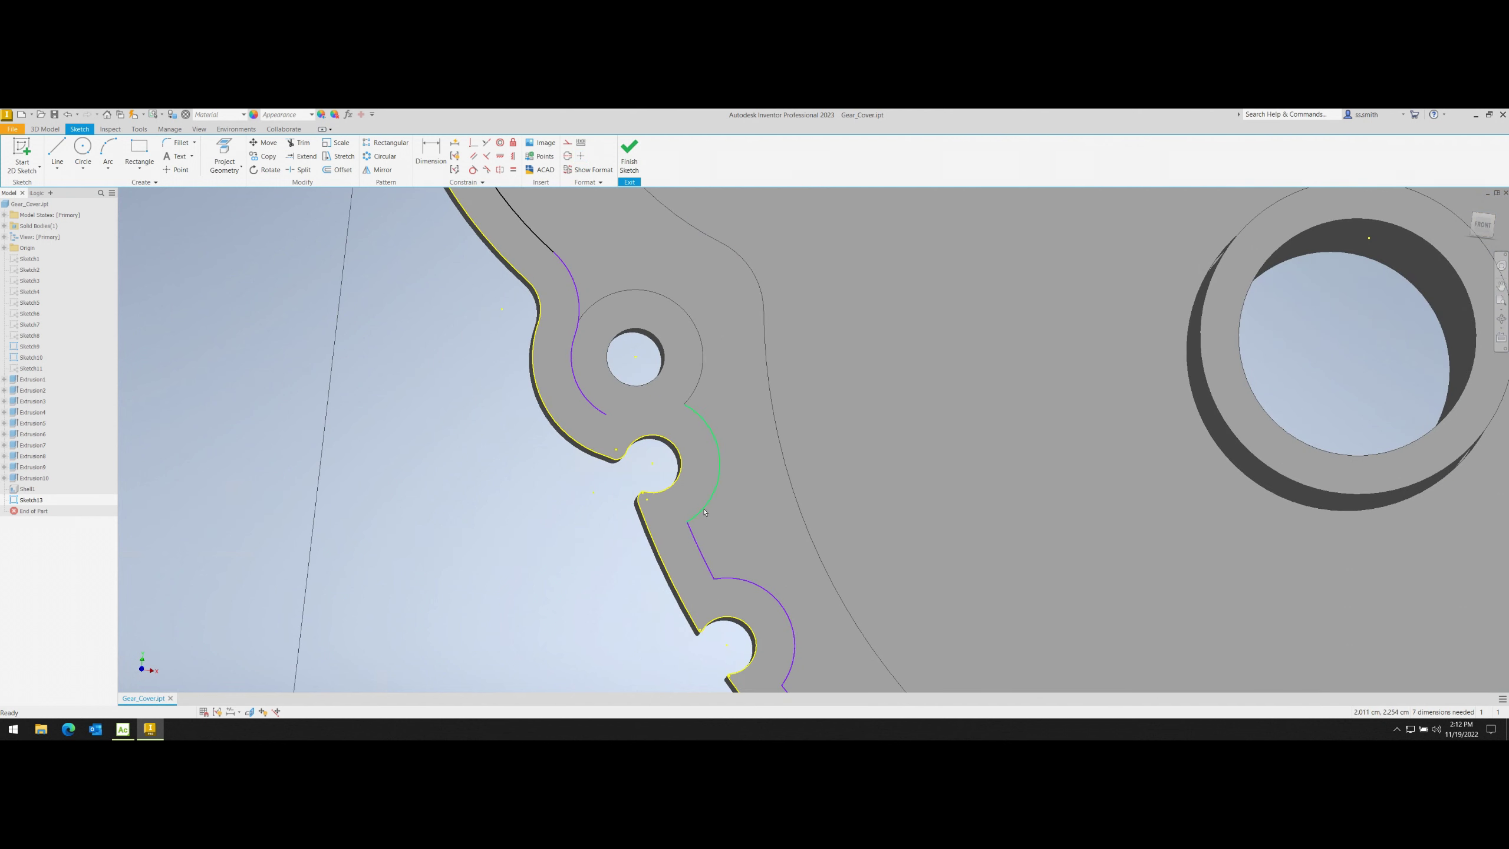
- Draw short lines bridging the inner outline across the lower-left notch
click(57, 154)
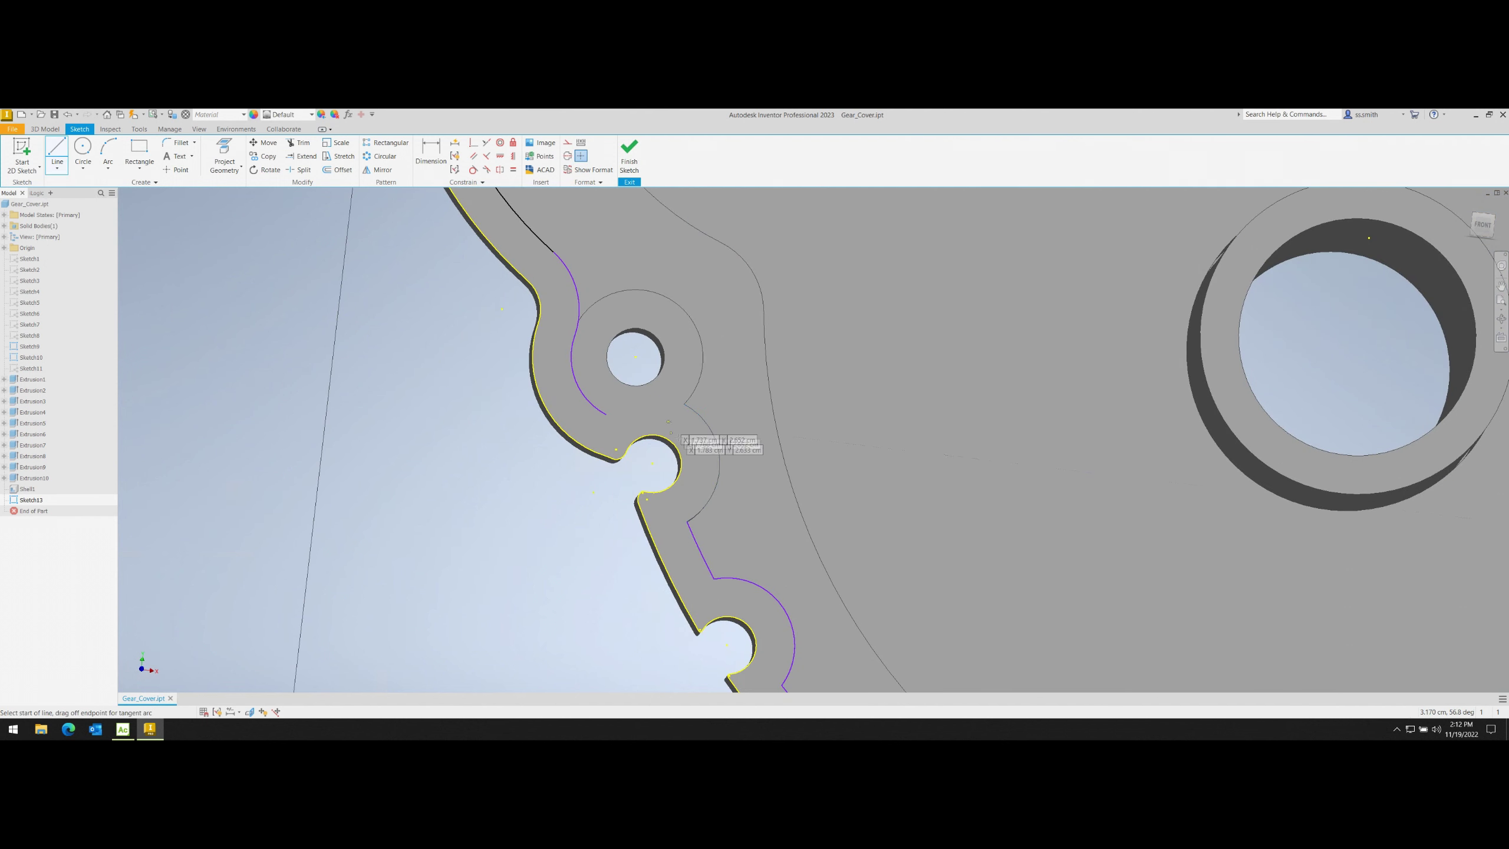
click(606, 414)
click(693, 542)
scroll(749, 514, down, 3)
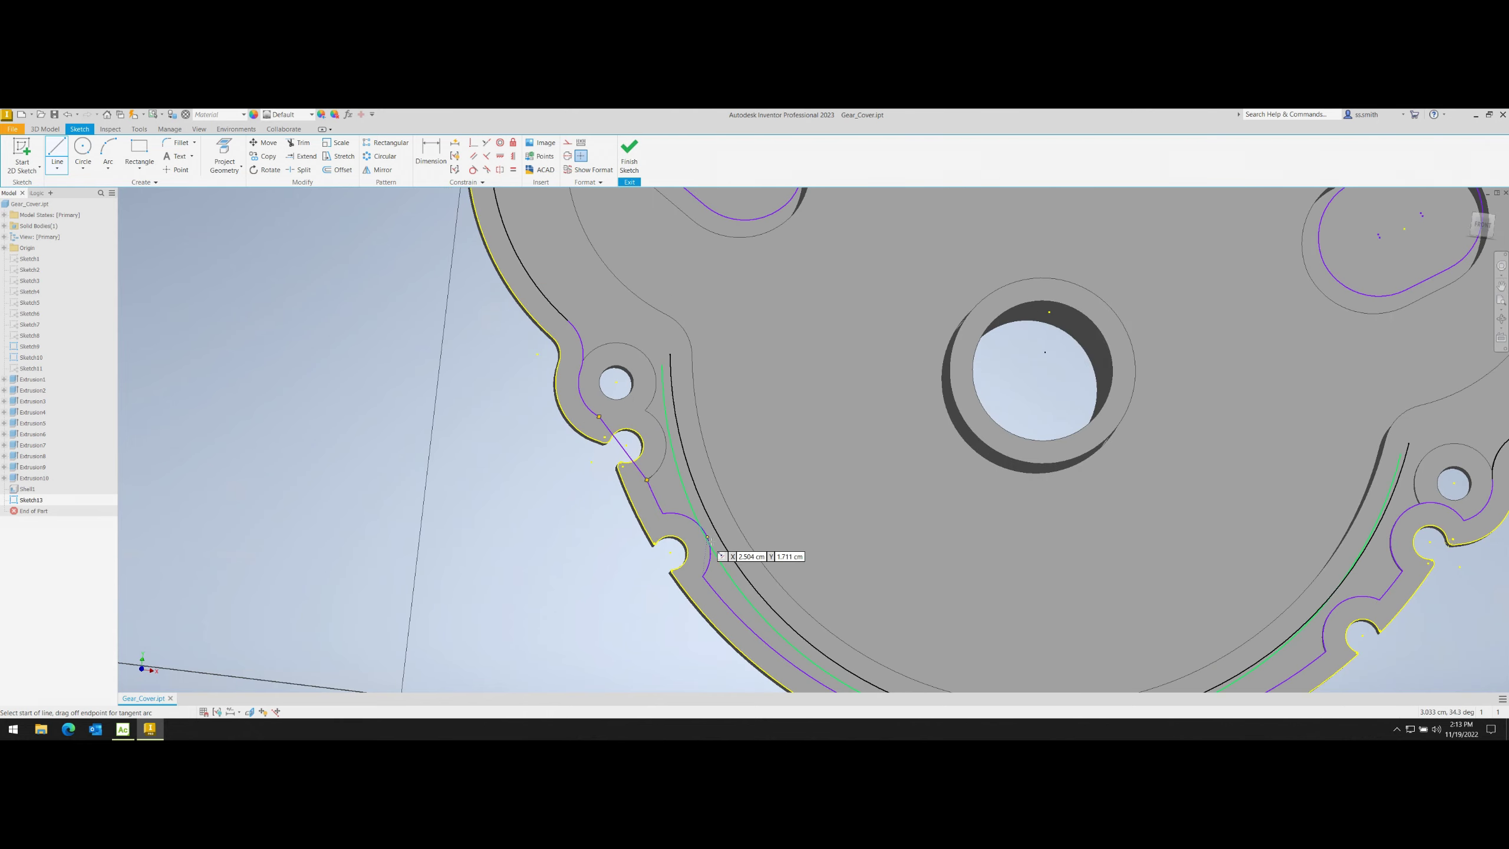
scroll(766, 544, up, 3)
right_click(752, 524)
click(790, 524)
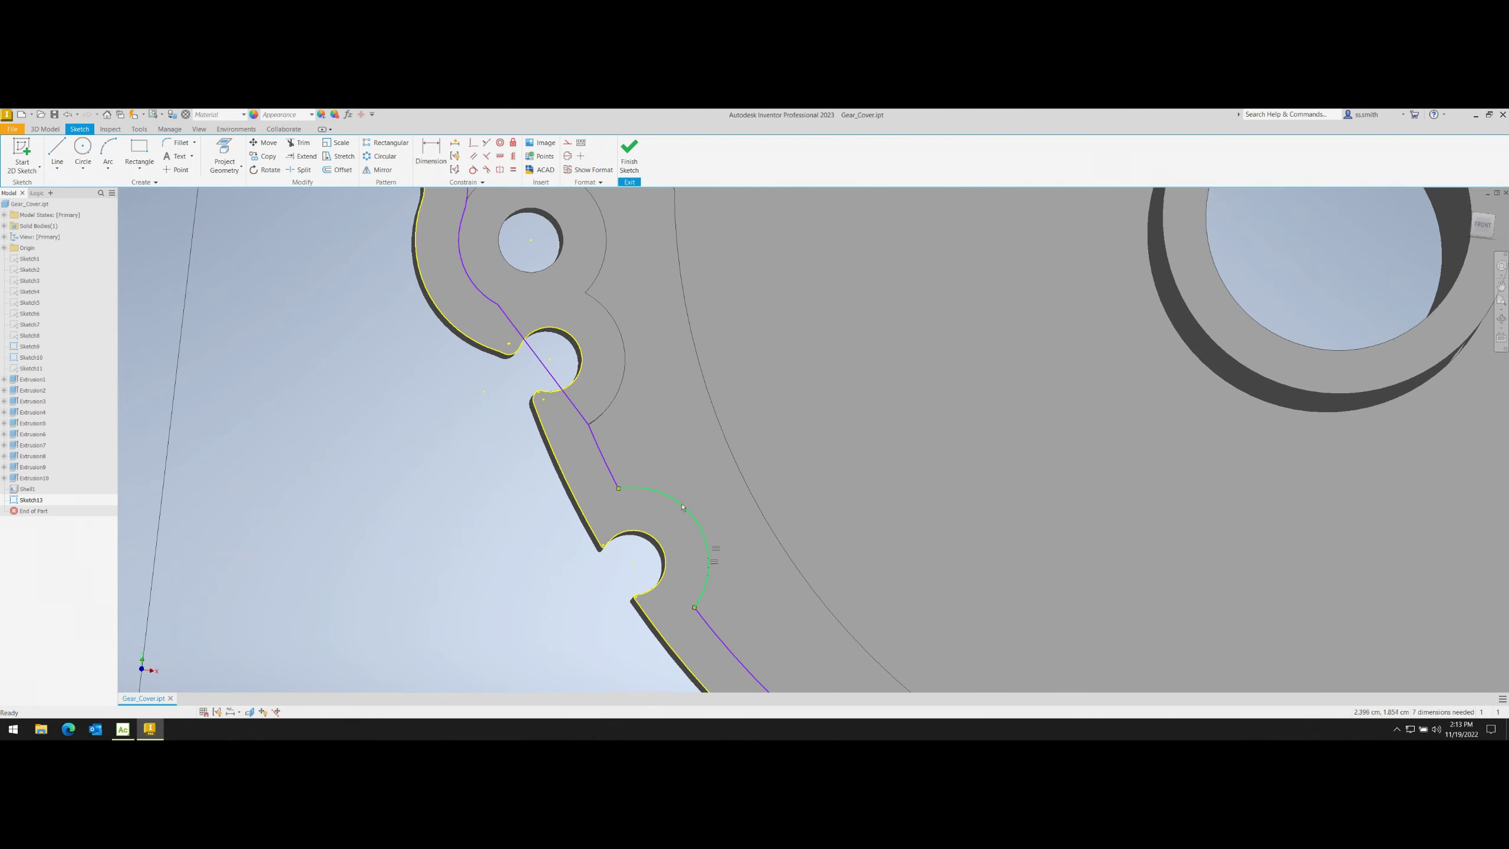
click(57, 149)
right_click(677, 553)
click(716, 553)
scroll(474, 459, down, 3)
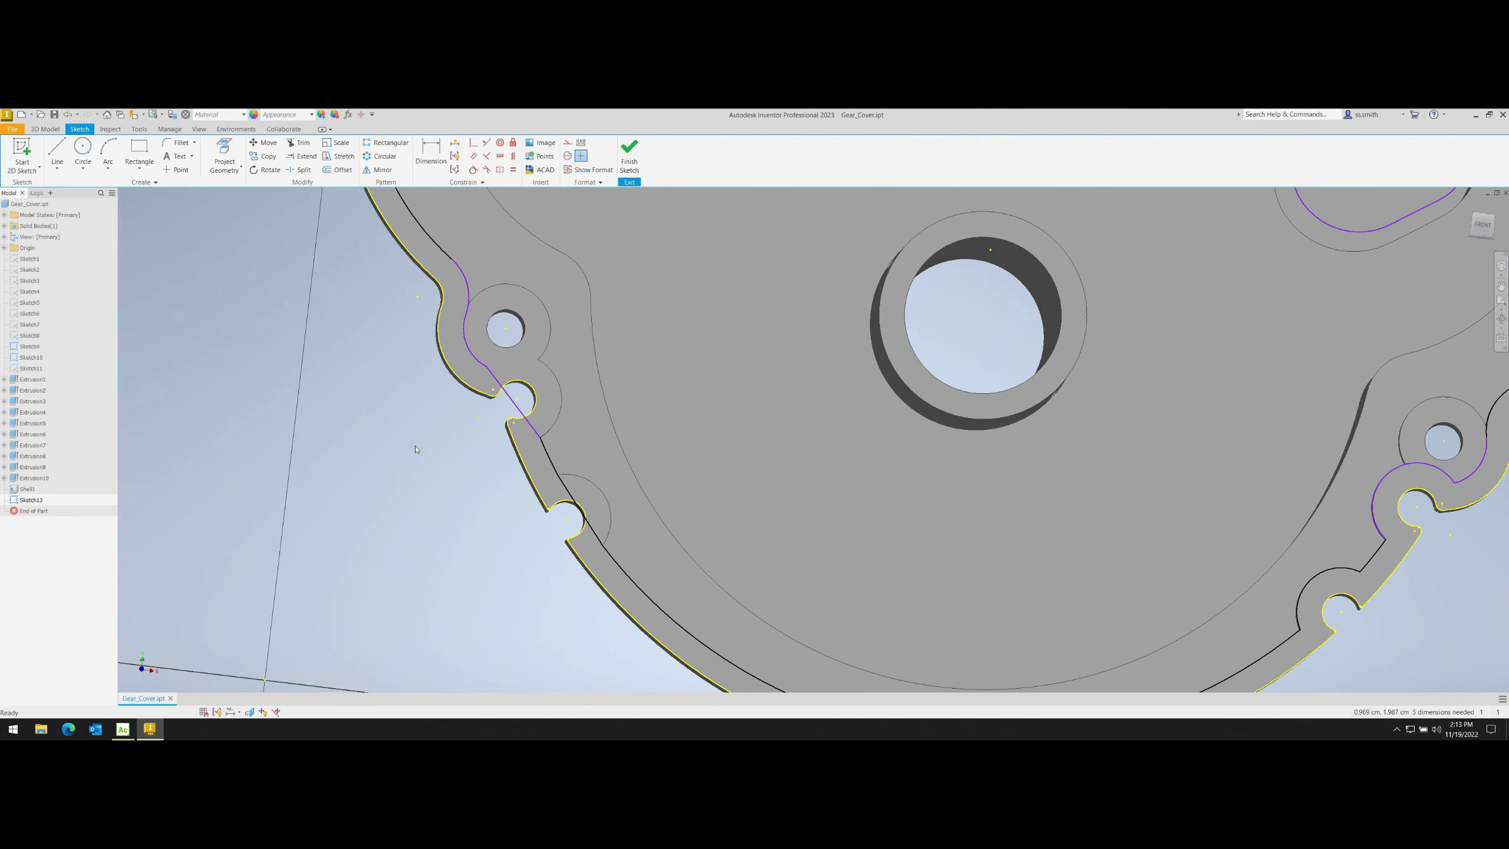
scroll(618, 428, down, 3)
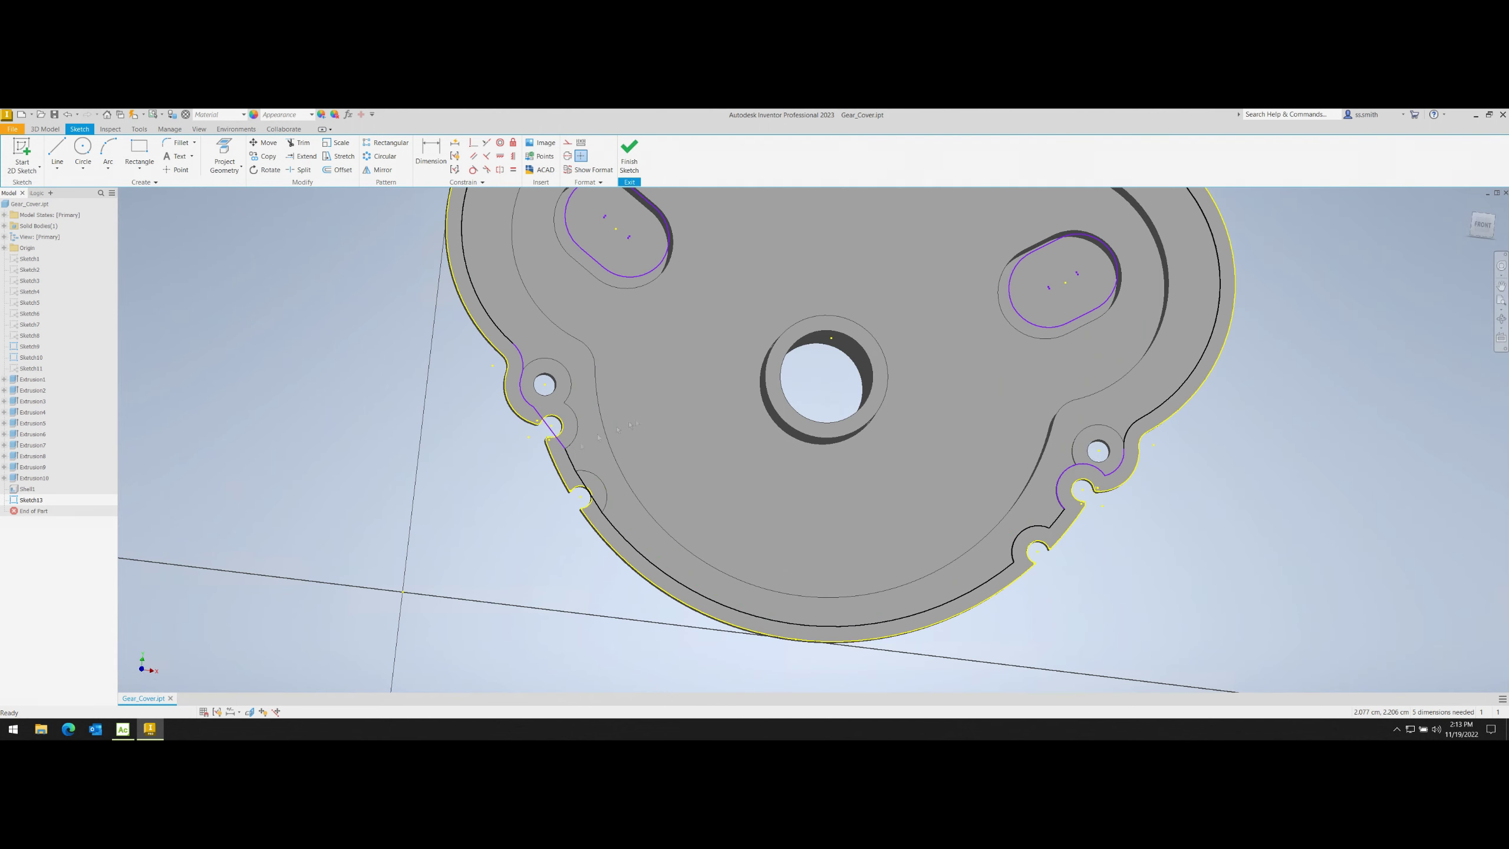
scroll(1150, 490, up, 5)
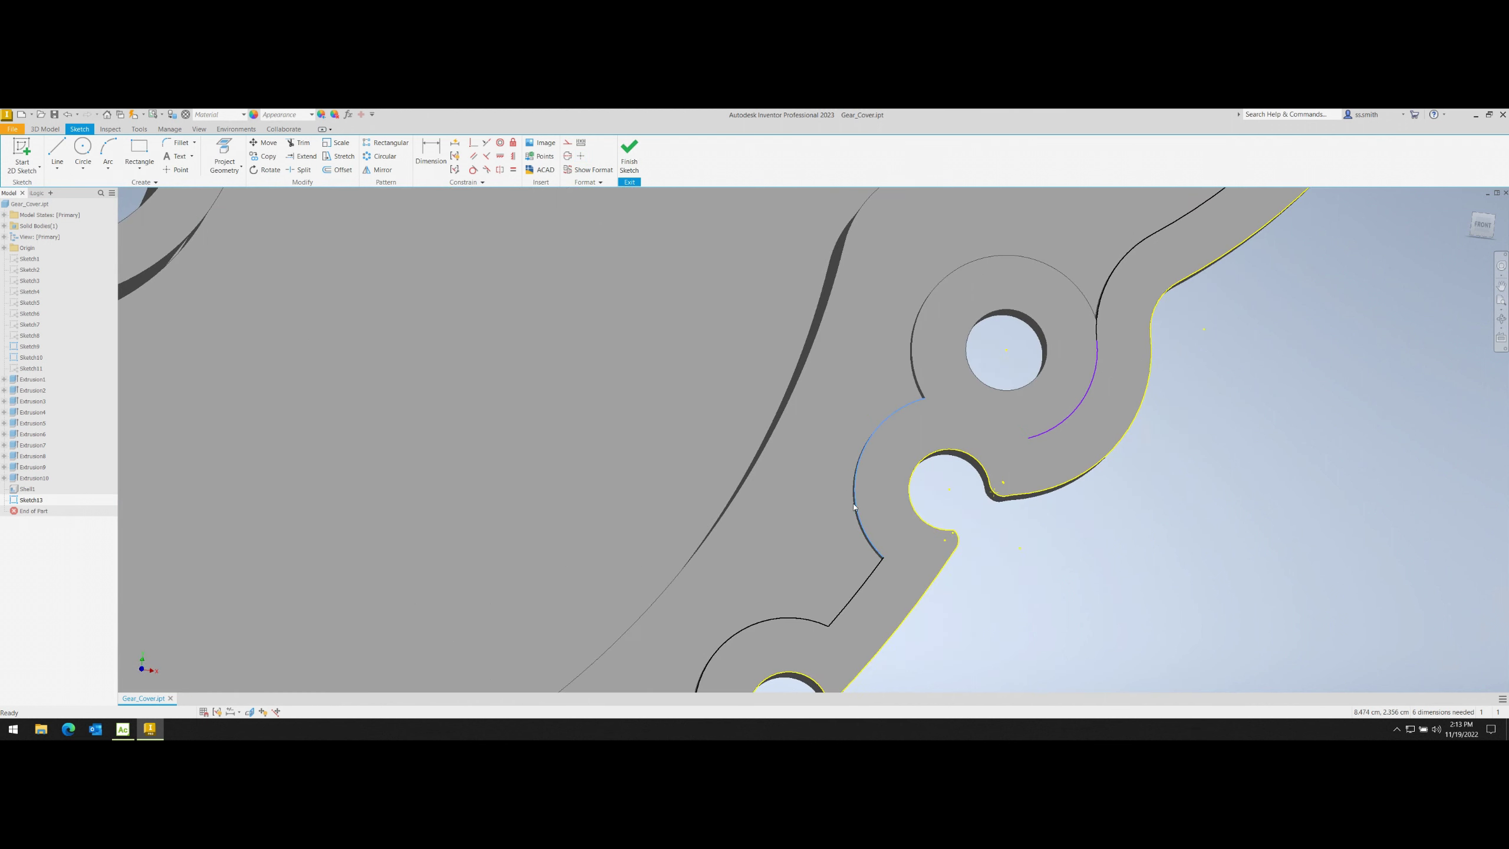
- Draw two short lines closing the outline across the lower-right notch
key(l)
click(1028, 438)
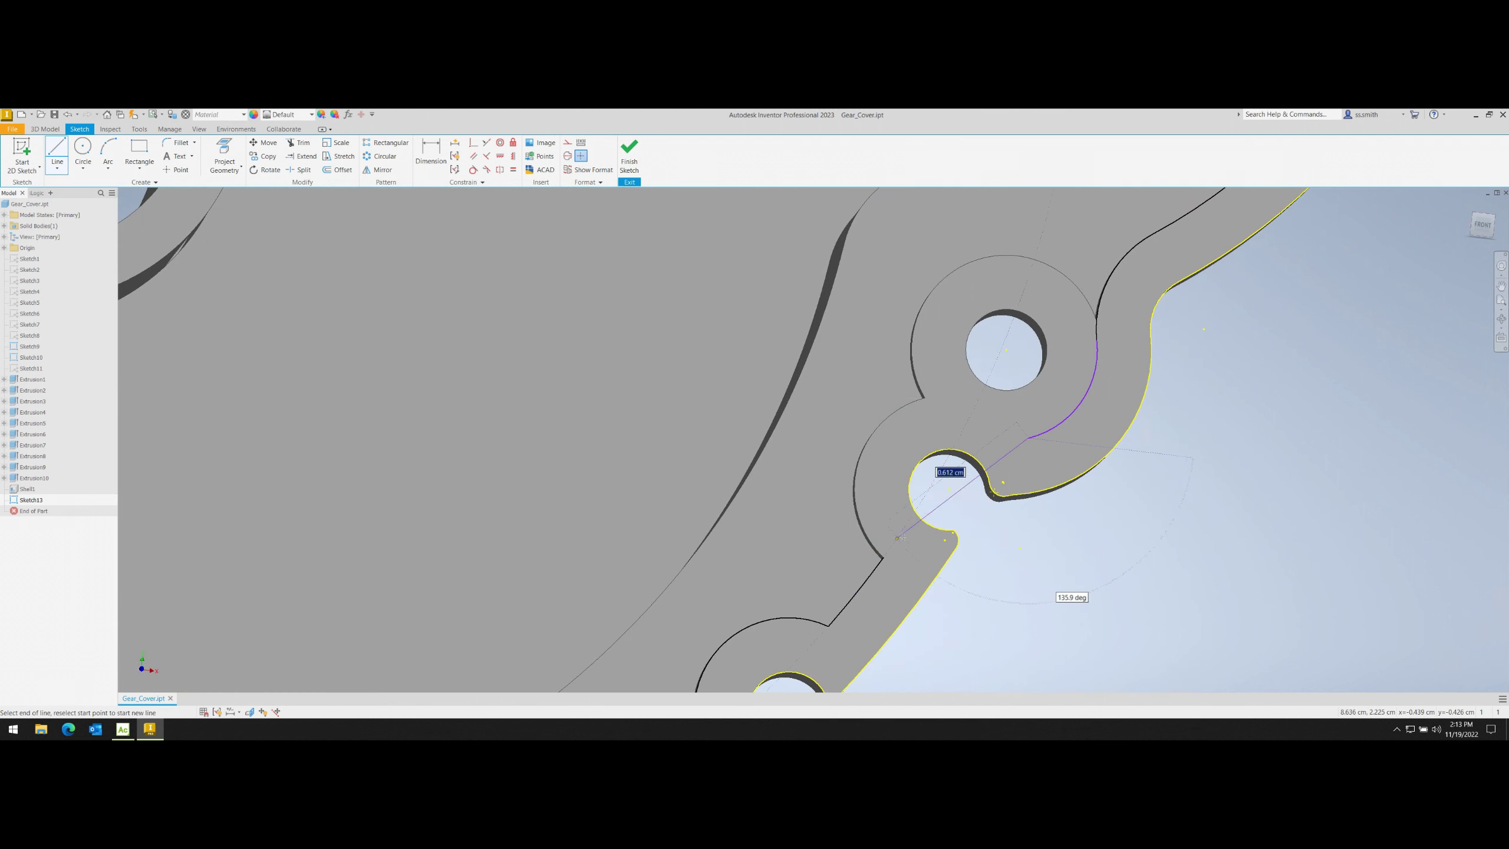
click(883, 557)
key(Escape)
scroll(1129, 559, down, 5)
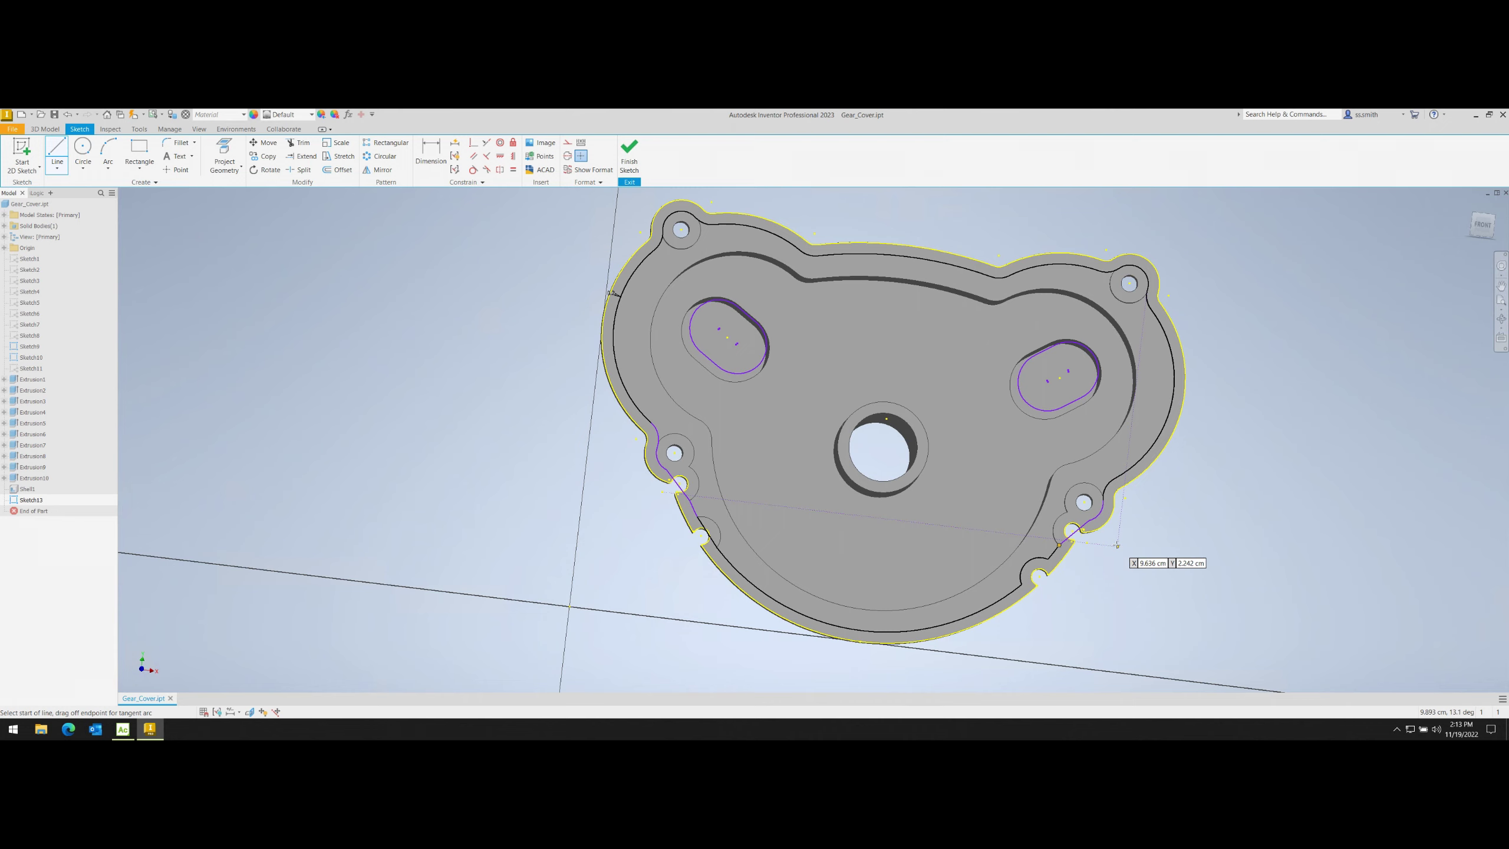
scroll(1051, 613, up, 5)
key(l)
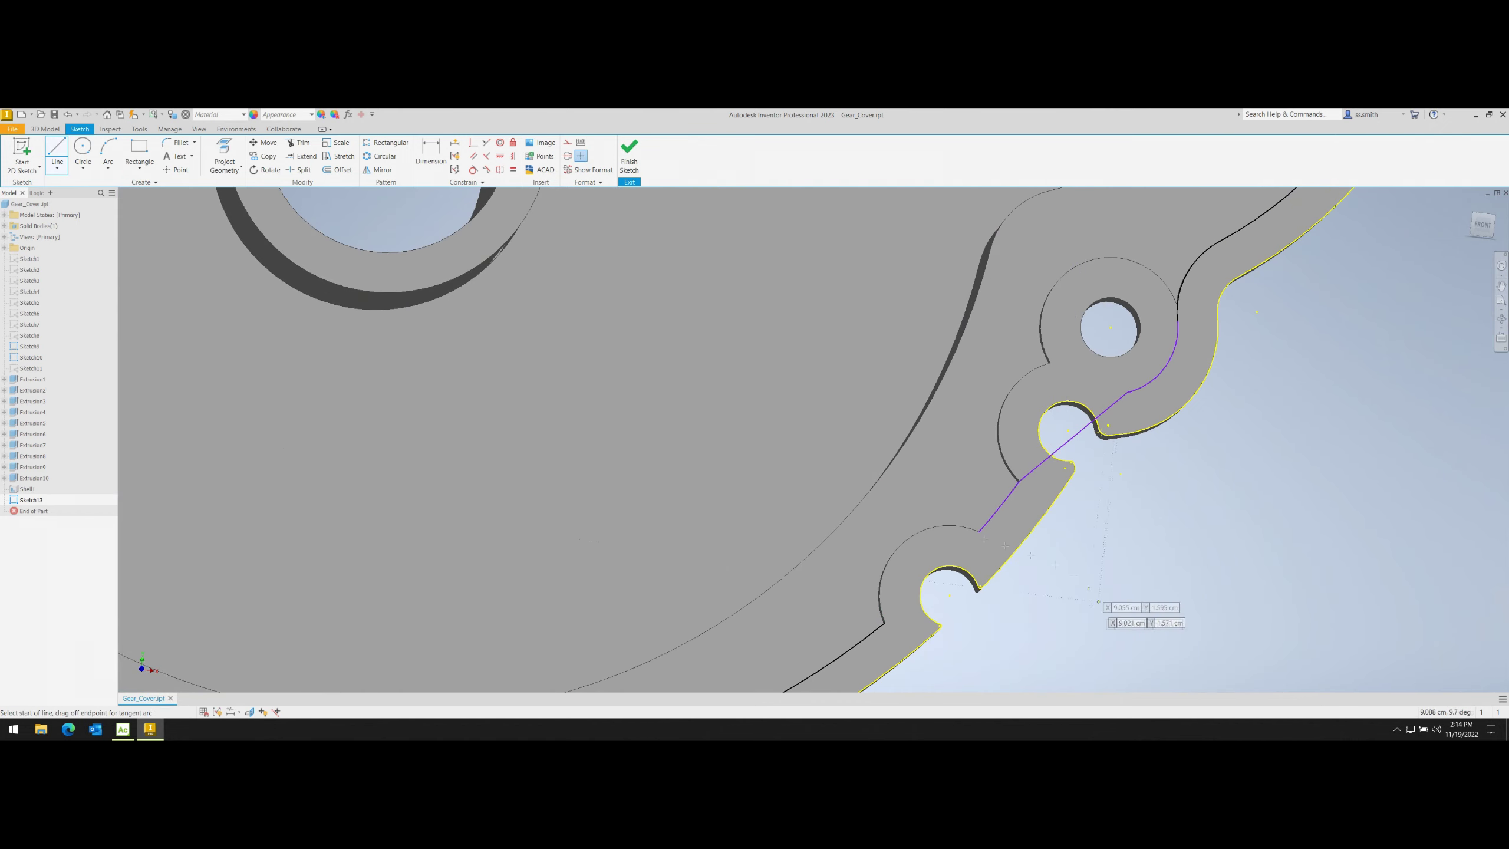
click(980, 531)
click(884, 622)
right_click(1040, 585)
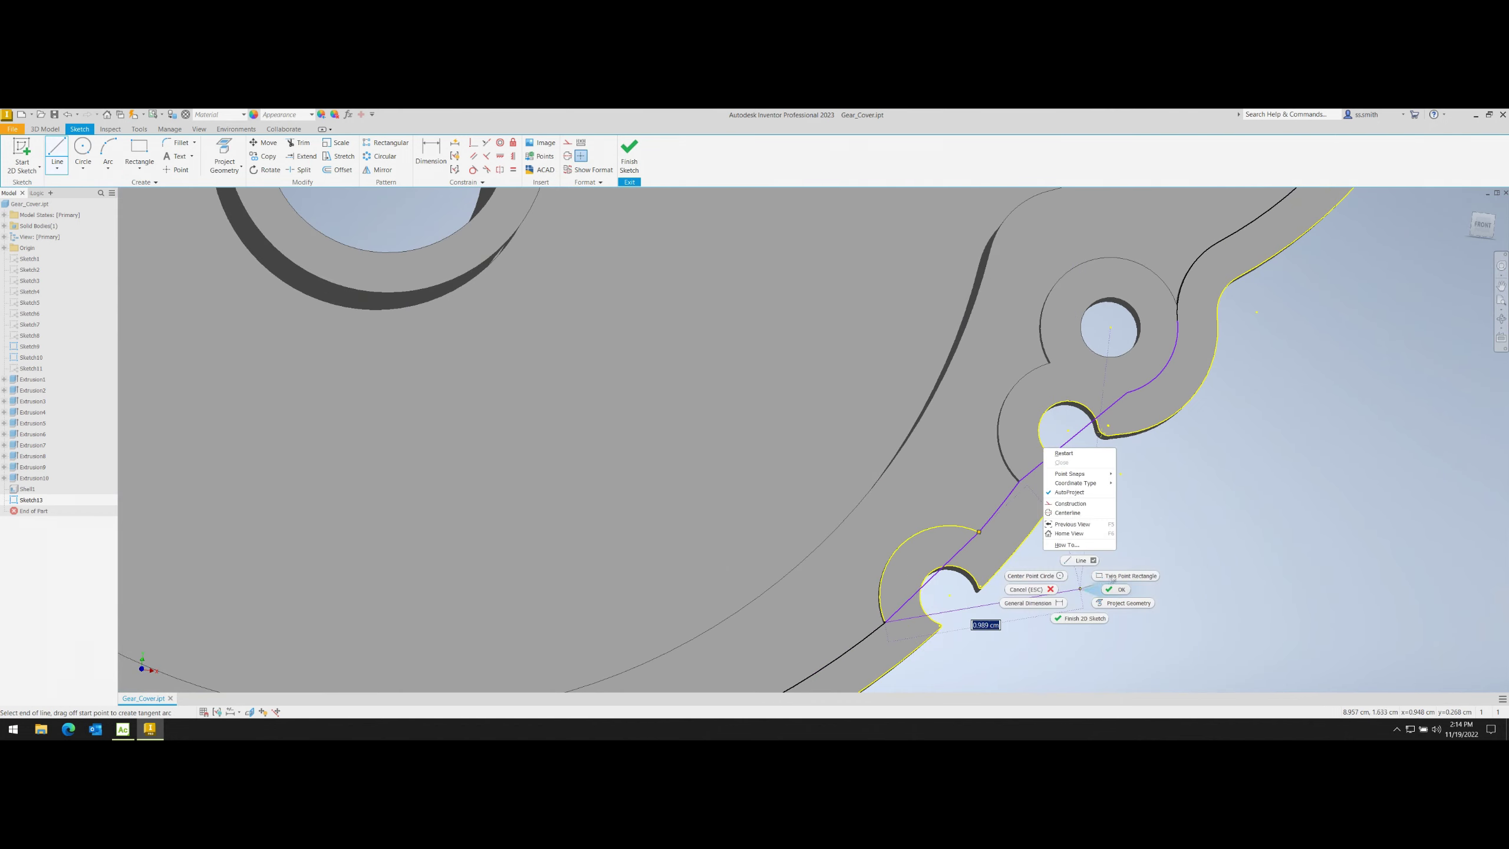
click(977, 617)
scroll(1124, 509, down, 5)
scroll(1123, 509, down, 5)
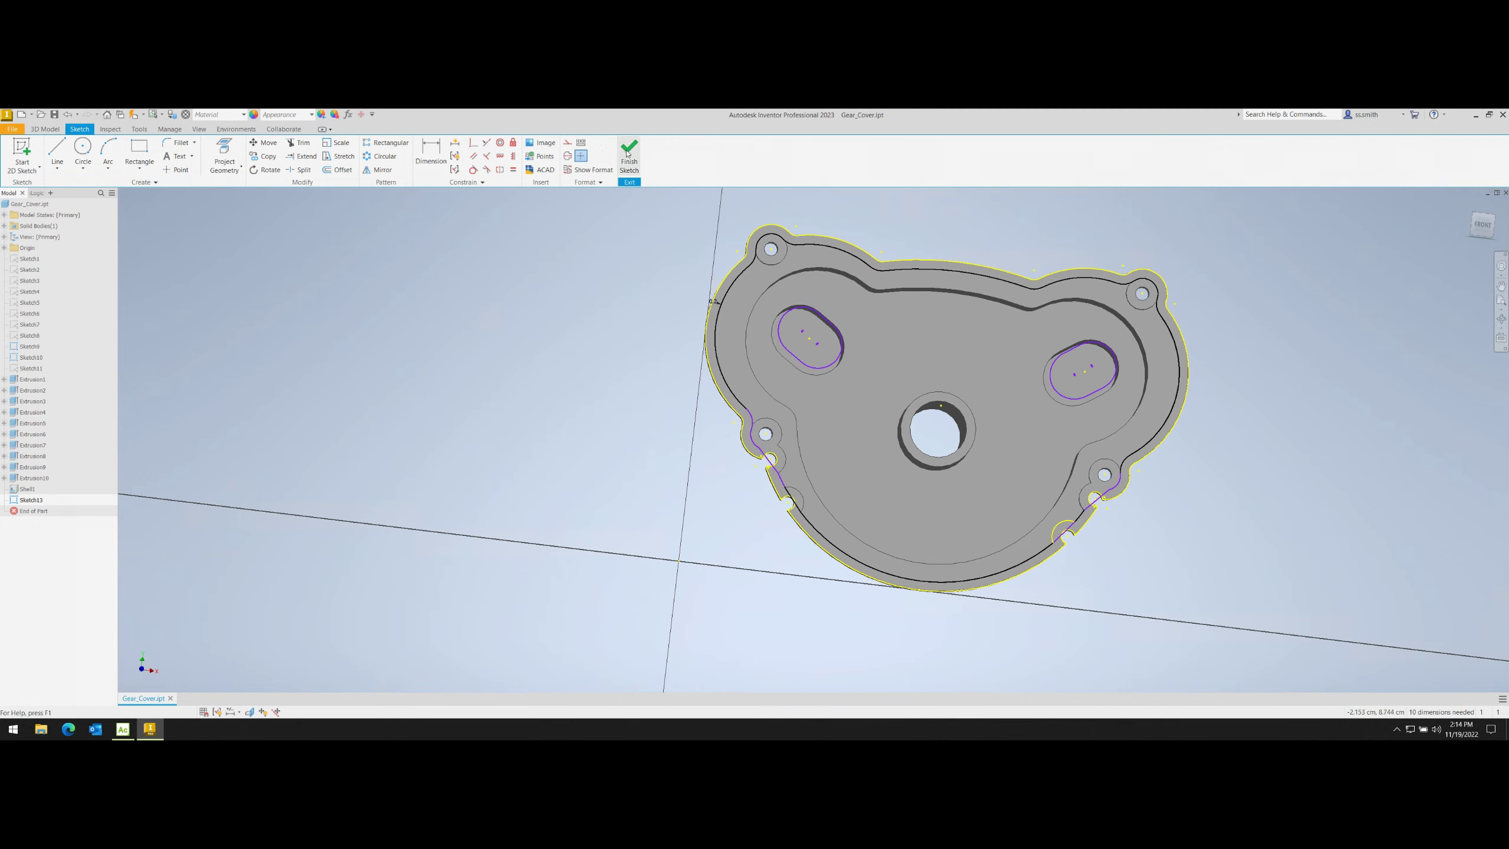
- Finish the sketch and pick its closed profile for a 2 mm extrusion
click(629, 154)
key(e)
click(736, 322)
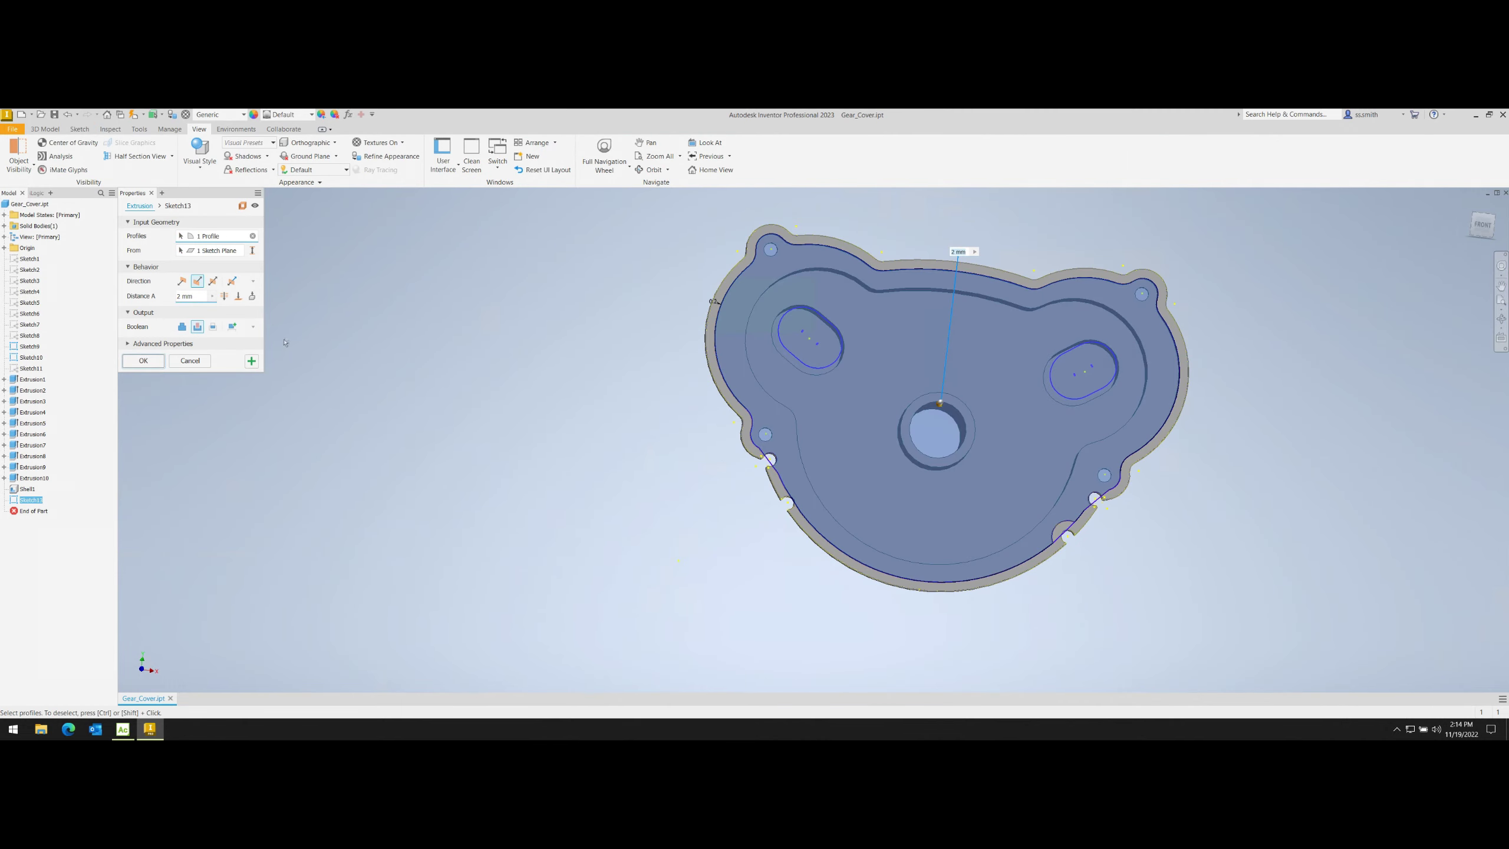
- Apply the 2 mm extrusion, view the cover's inner face squarely, and reopen Sketch13
key(Return)
key(F4)
drag(936, 422, 759, 427)
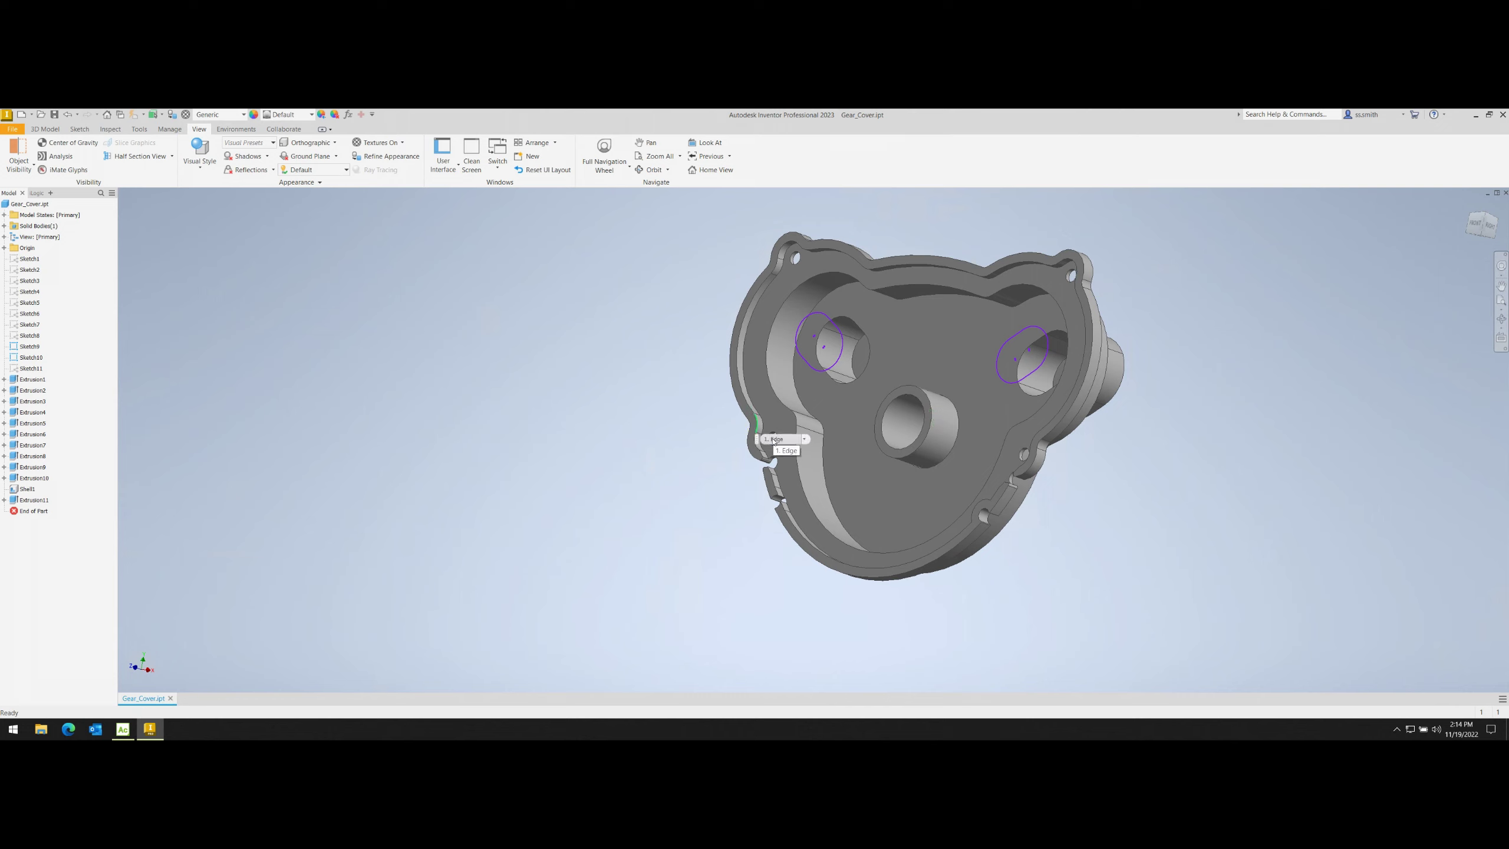
key(Page_Up)
click(998, 523)
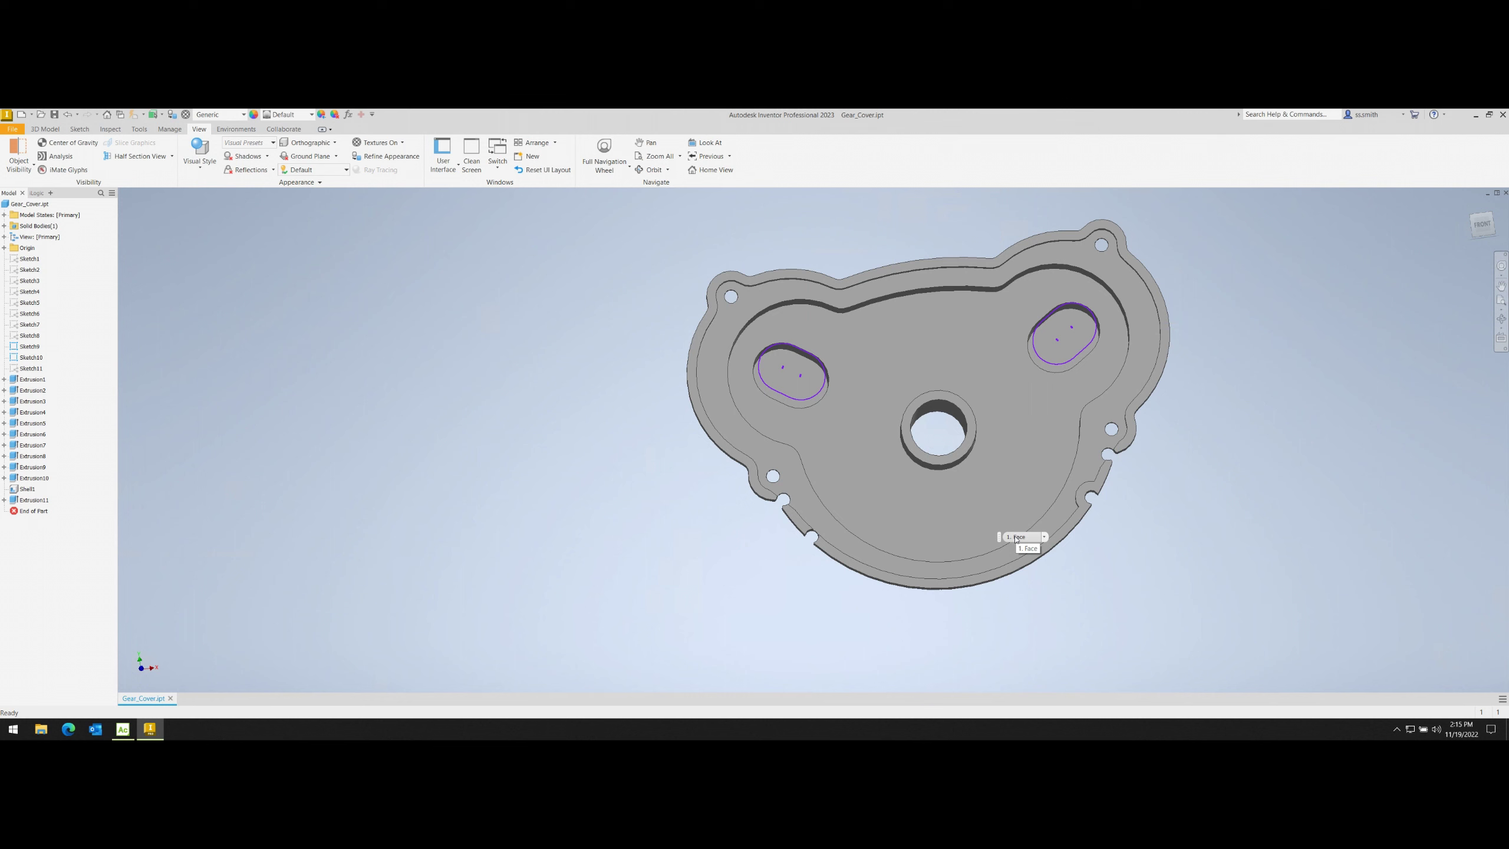
key(s)
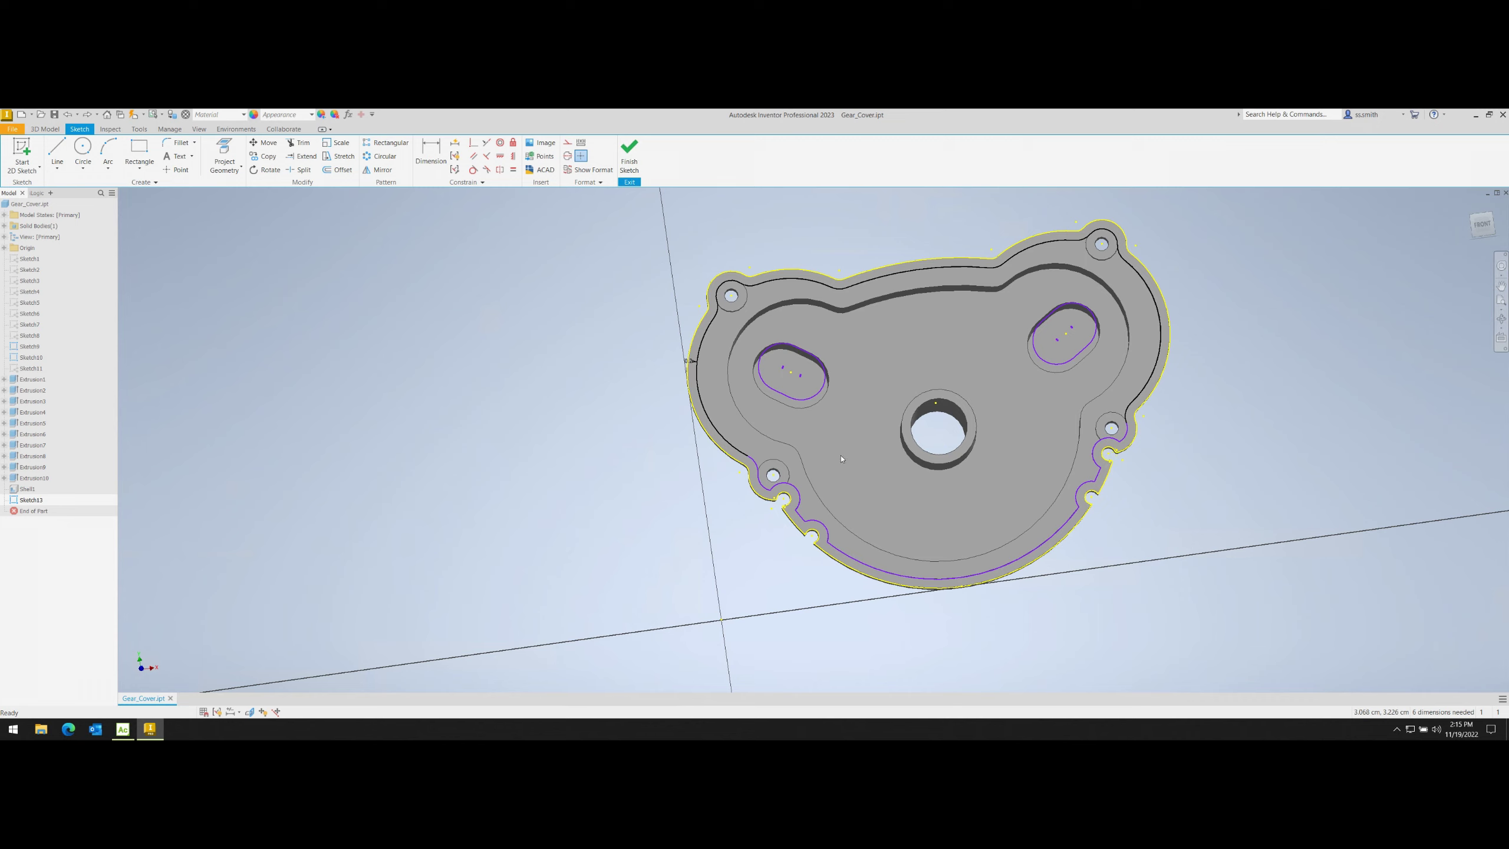
- Finish Sketch13, extrude it 2 mm as Extrusion11, and orbit to inspect the cover
click(629, 156)
key(e)
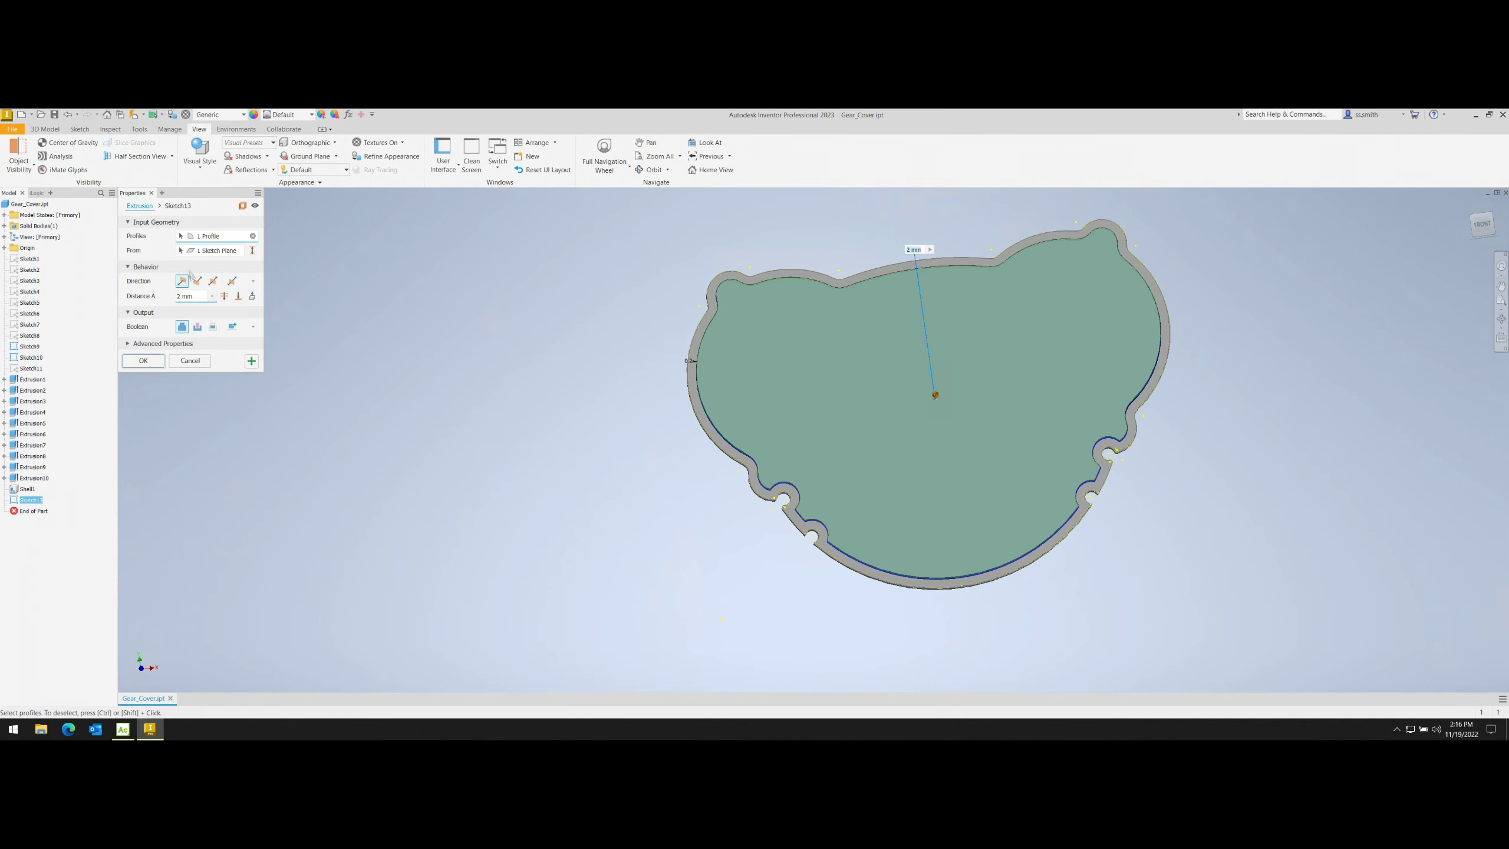
key(Return)
shift+middle_drag(707, 391, 879, 412)
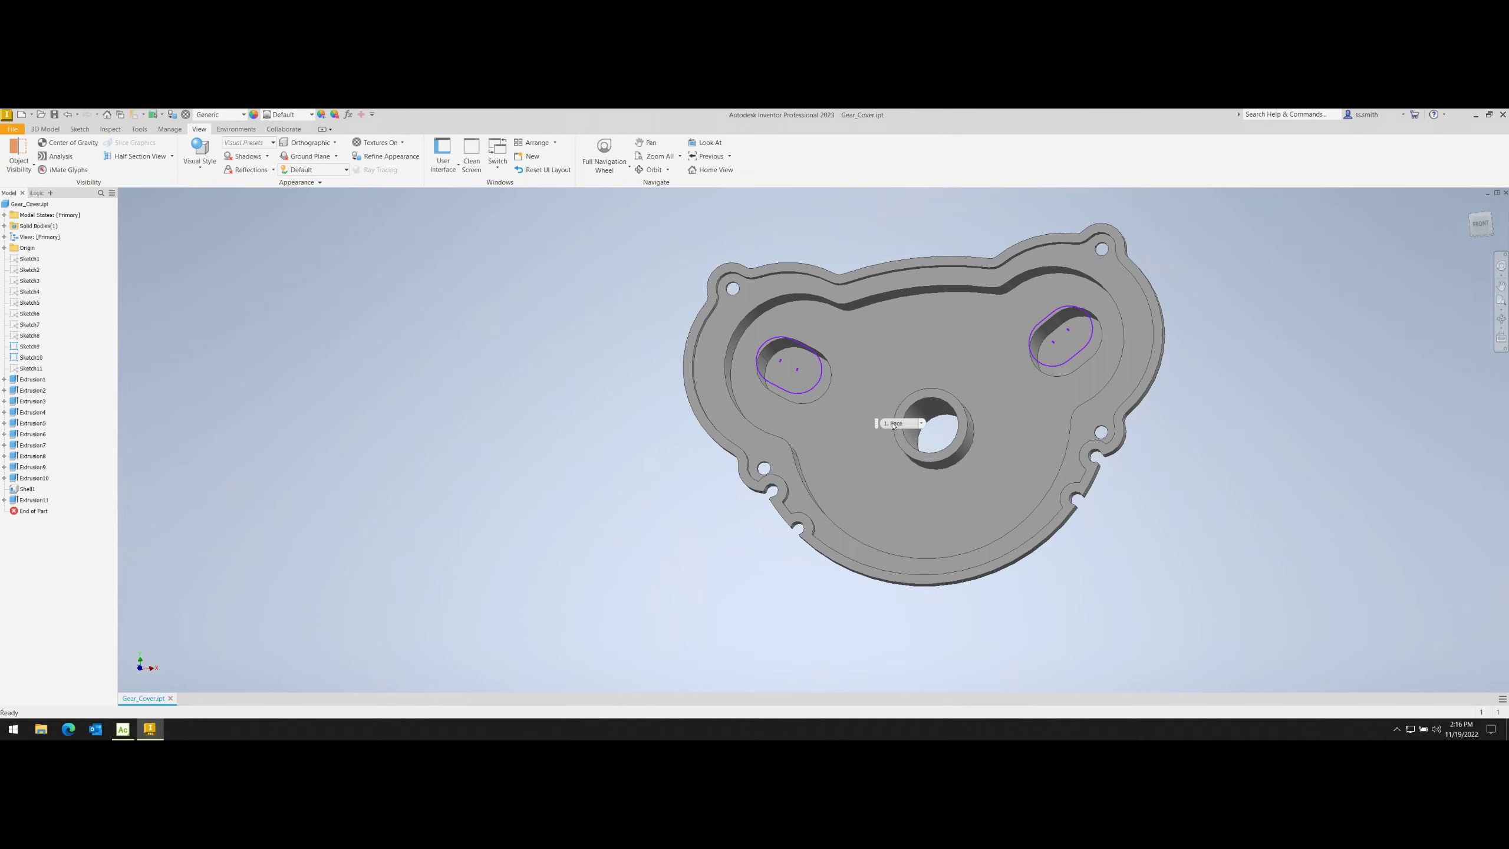
shift+middle_drag(936, 422, 936, 421)
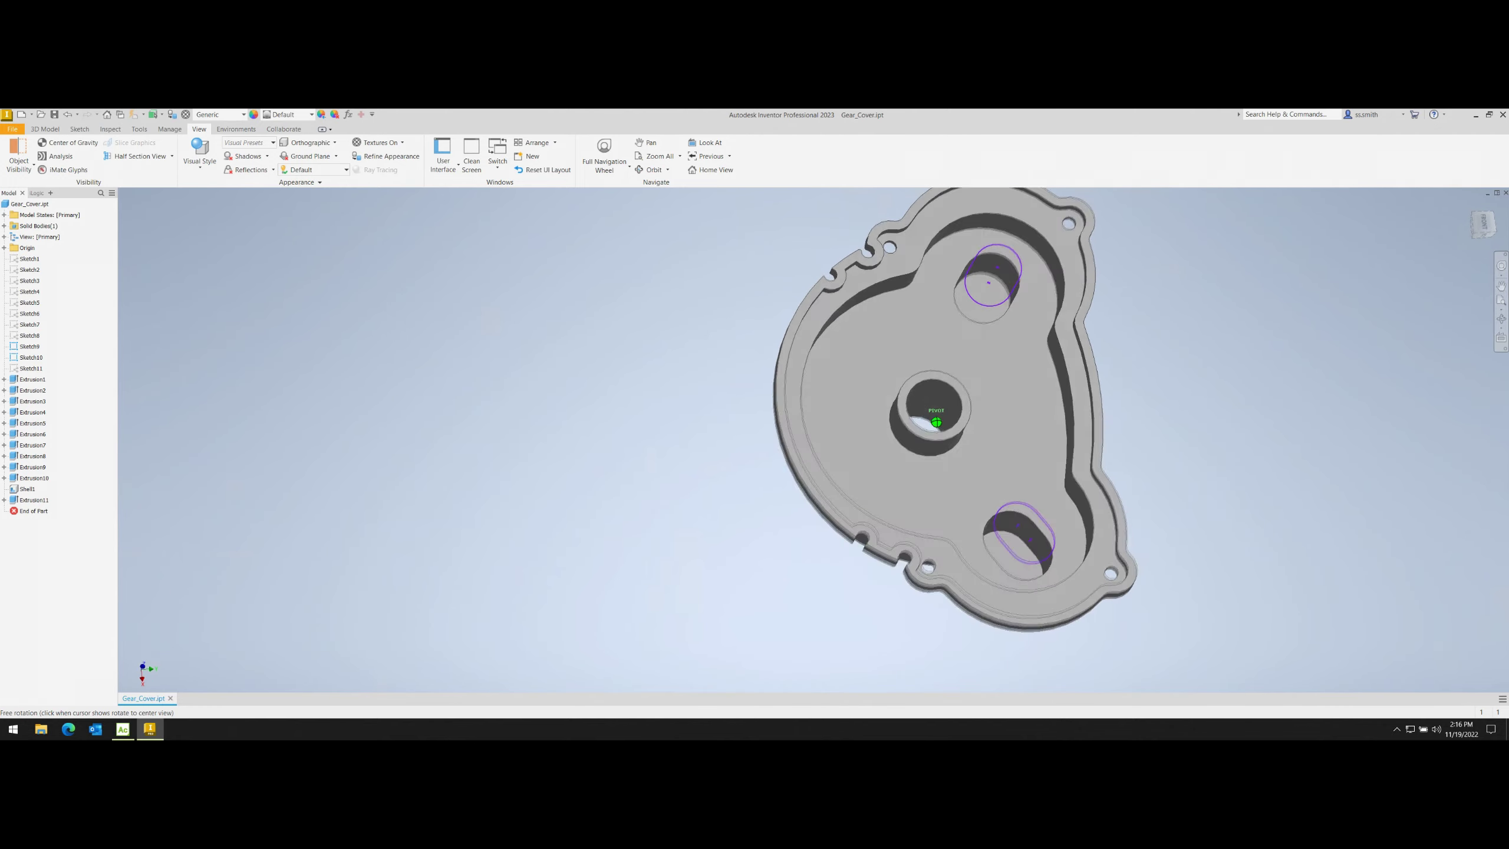
- Sketch on the part face, projecting the outer circle around the centre hole
key(s)
click(938, 419)
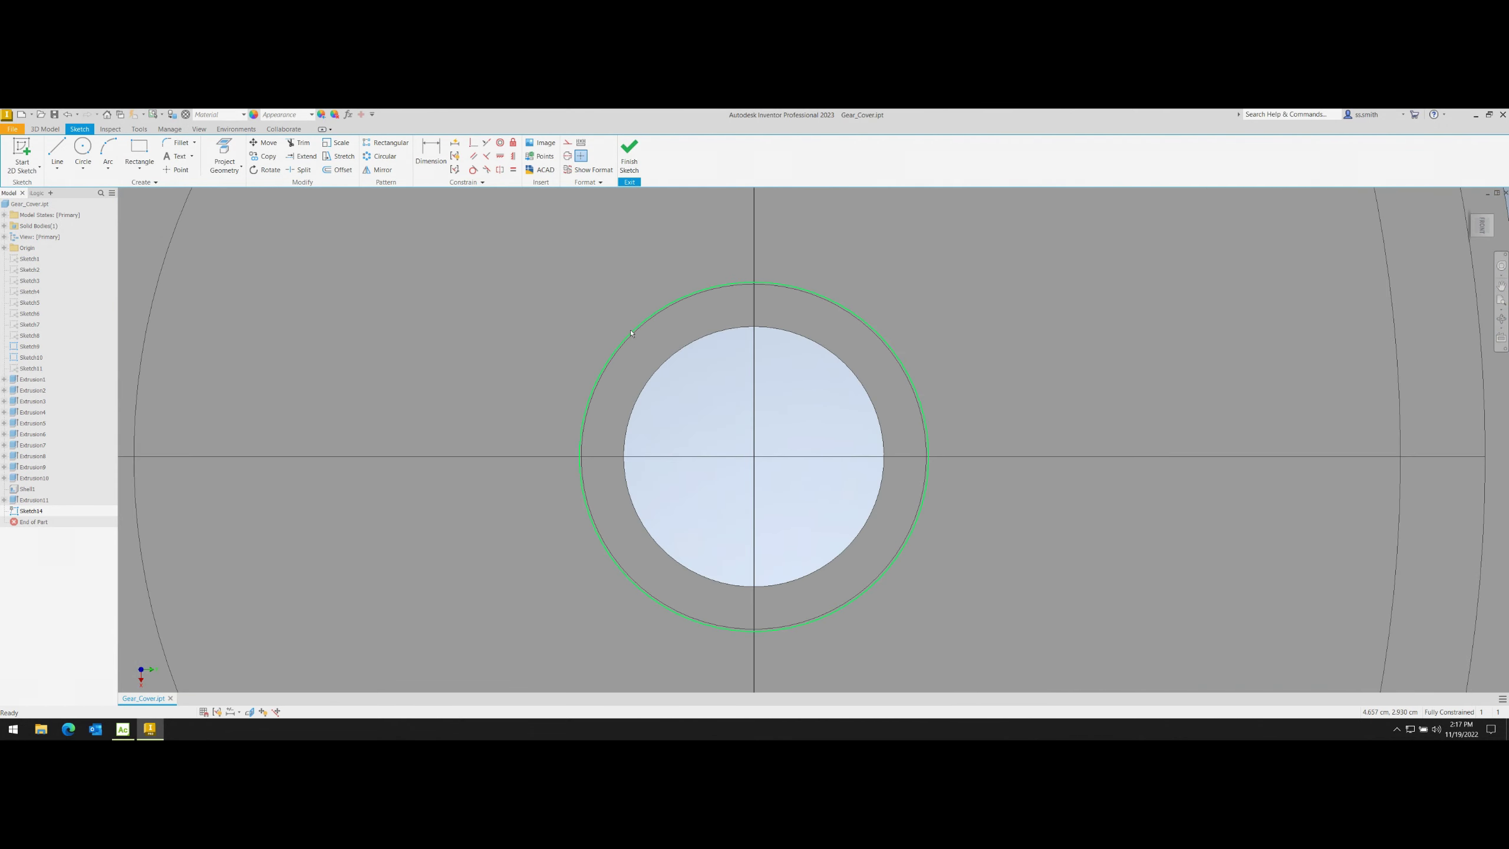
shift+middle_drag(803, 456, 804, 456)
key(F5)
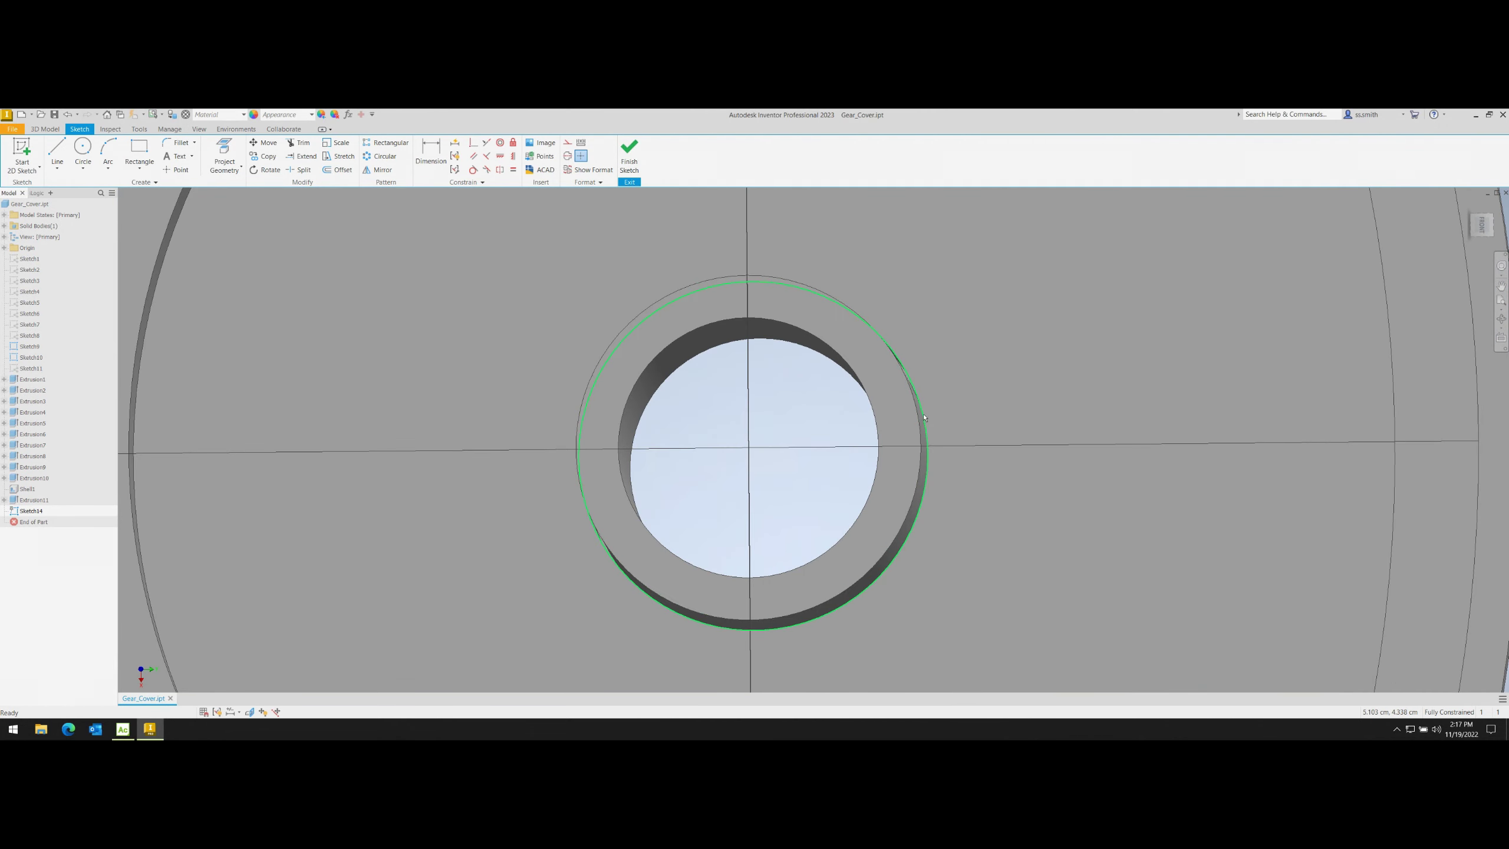
click(224, 156)
click(922, 451)
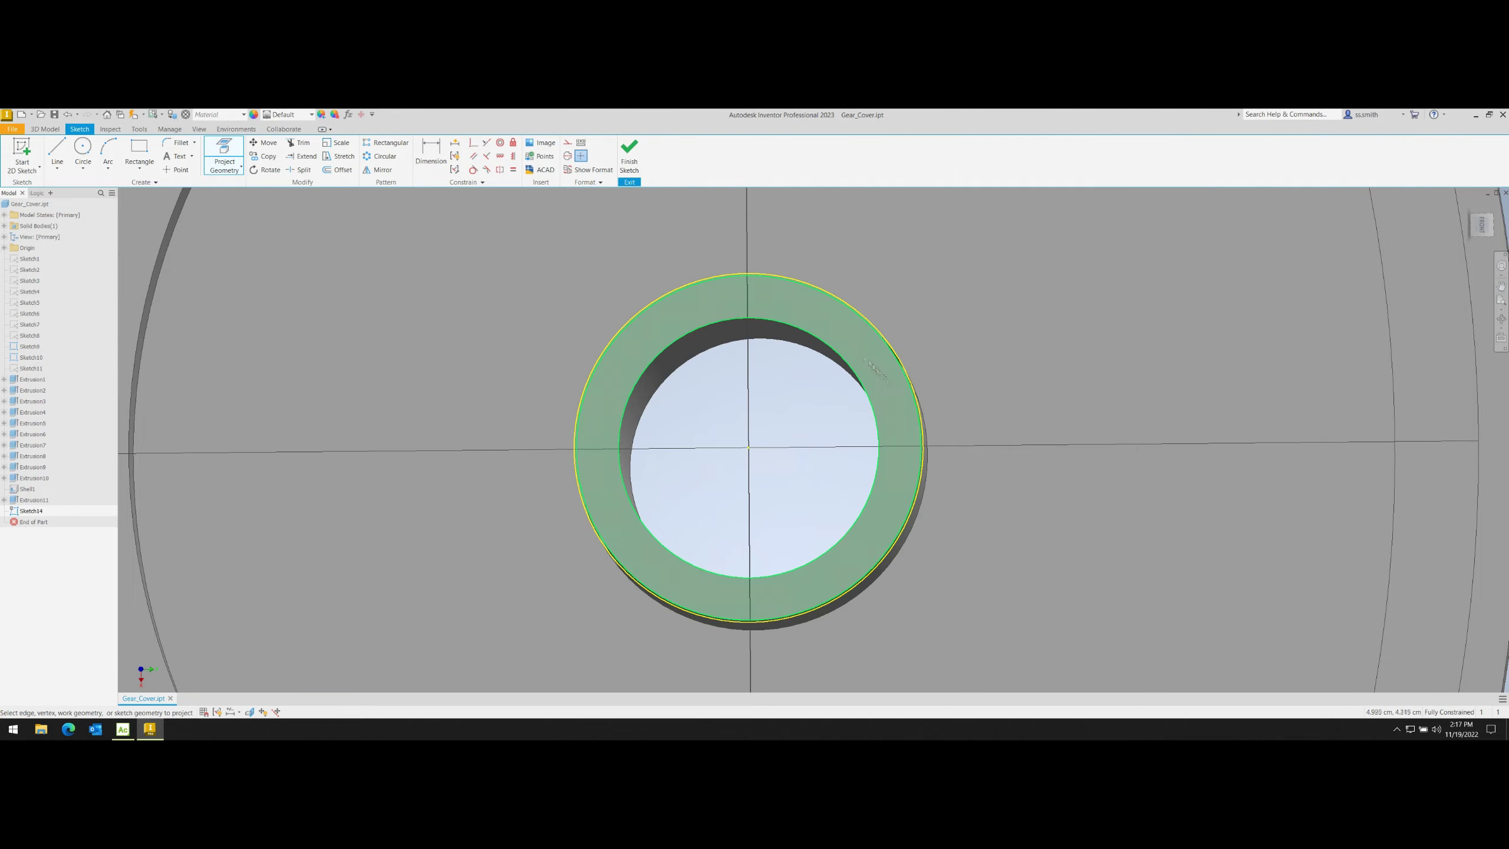
click(630, 151)
- Cut-extrude the ring profile, flipped into the boss, at 8.9 mm depth
key(e)
click(198, 281)
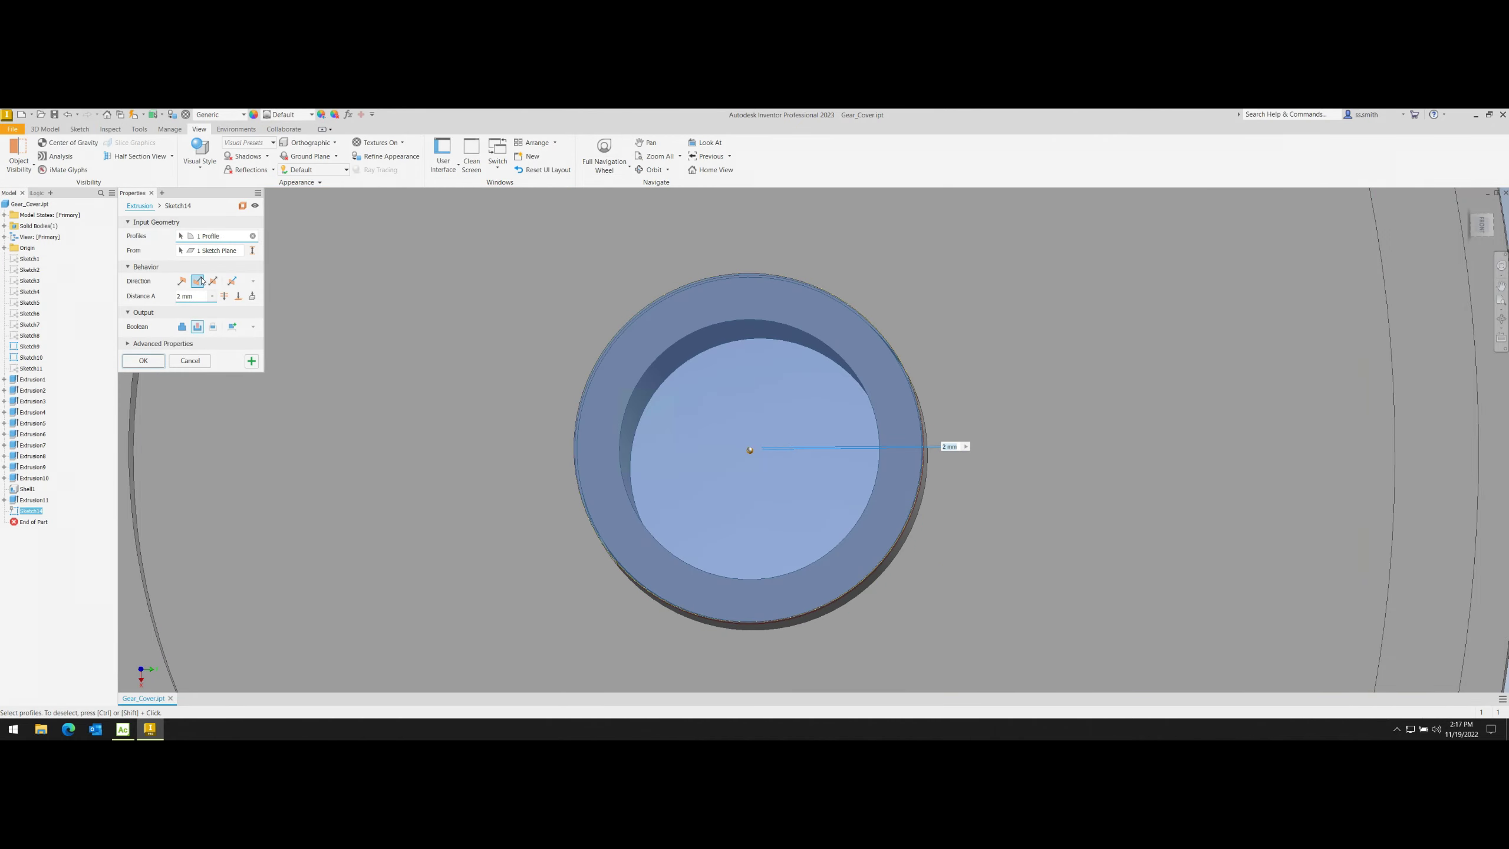
key(F5)
text(10)
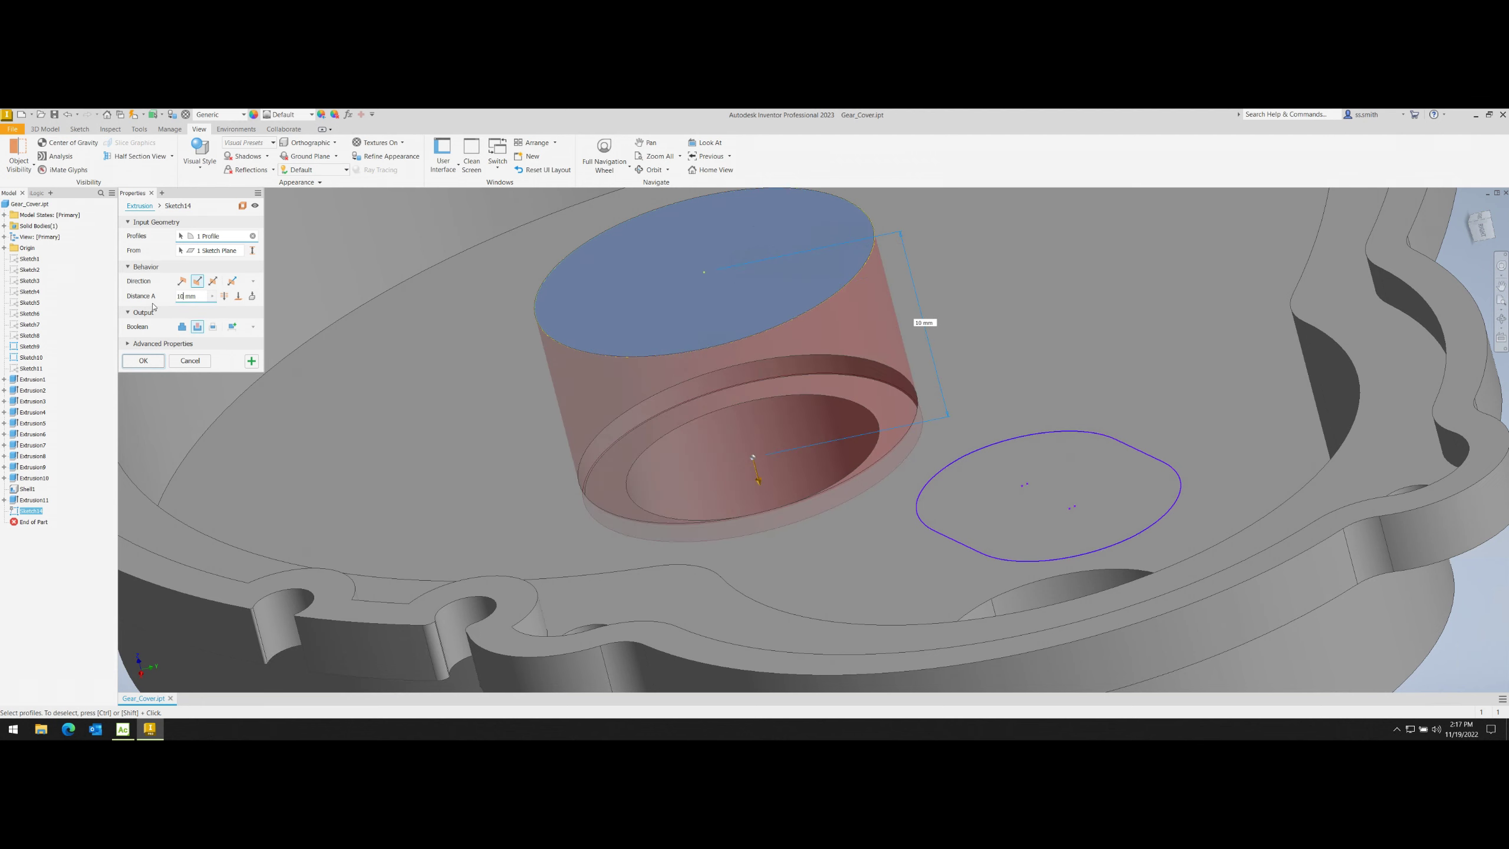
key(BackSpace)
key(BackSpace)
text(9)
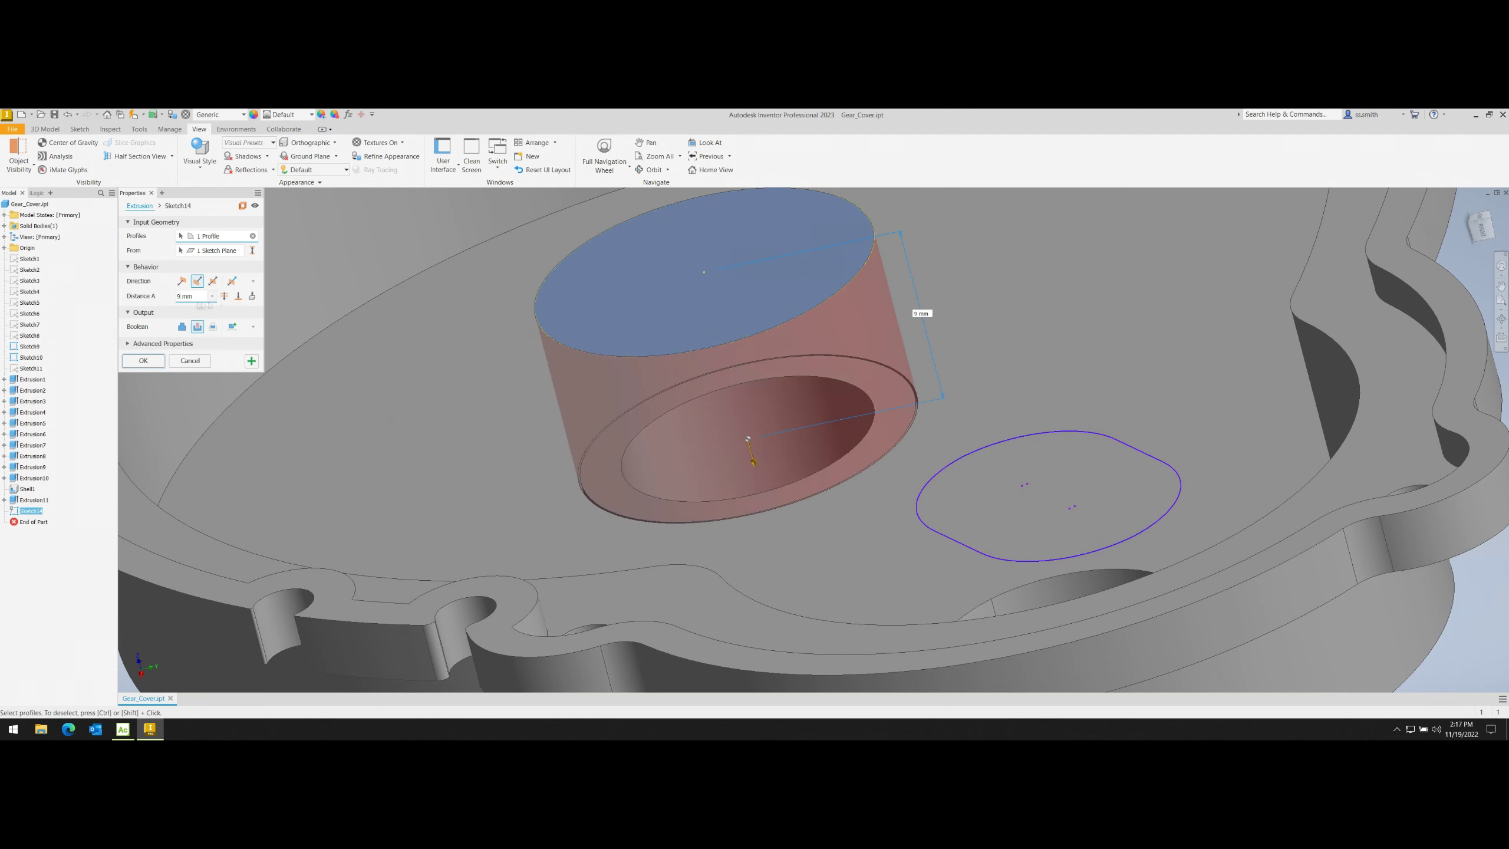
shift+middle_drag(803, 457, 804, 457)
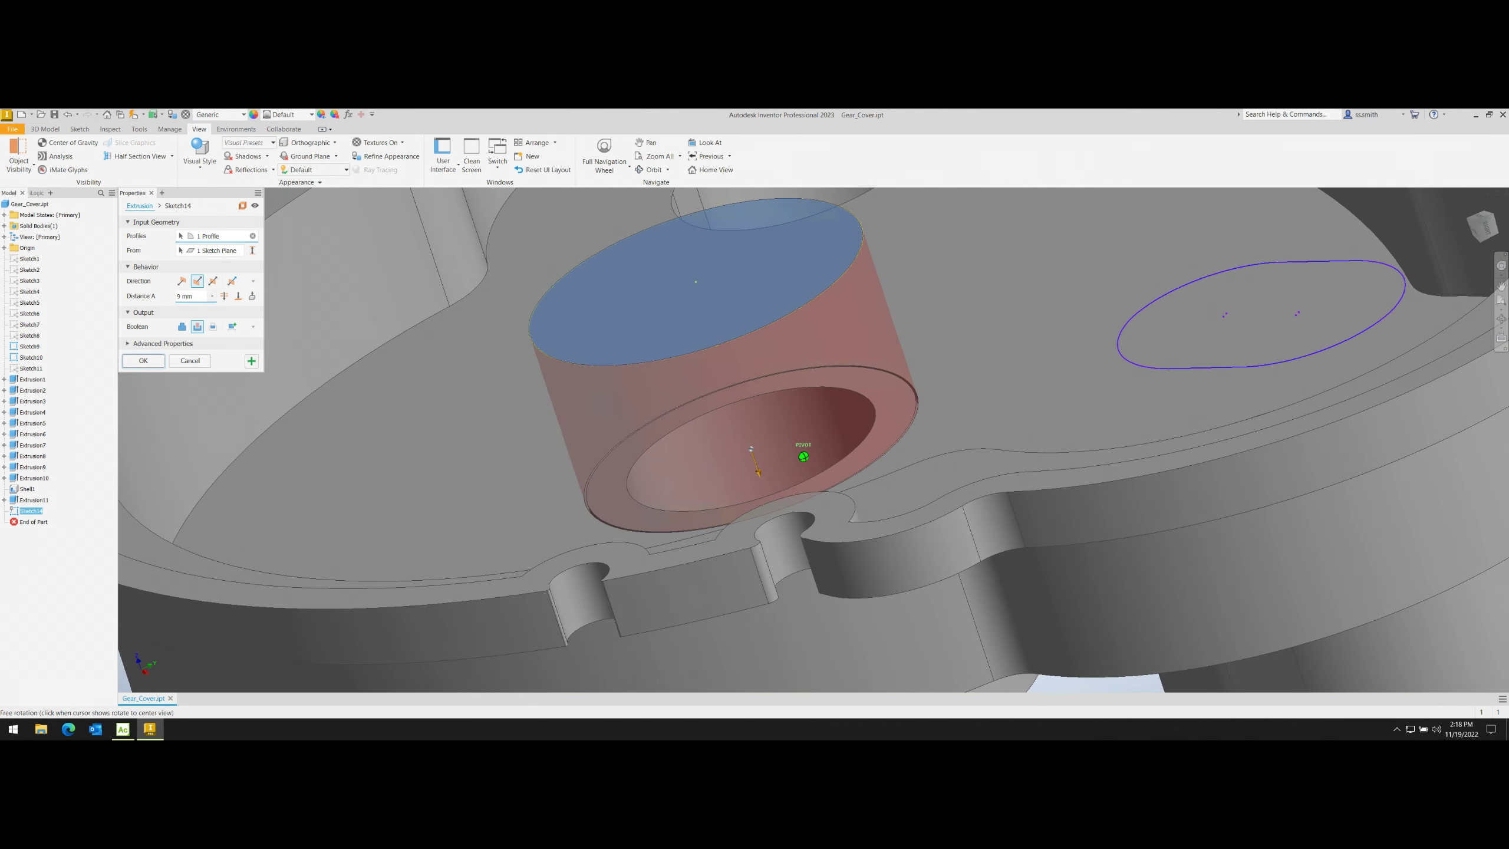
key(BackSpace)
text(8.9)
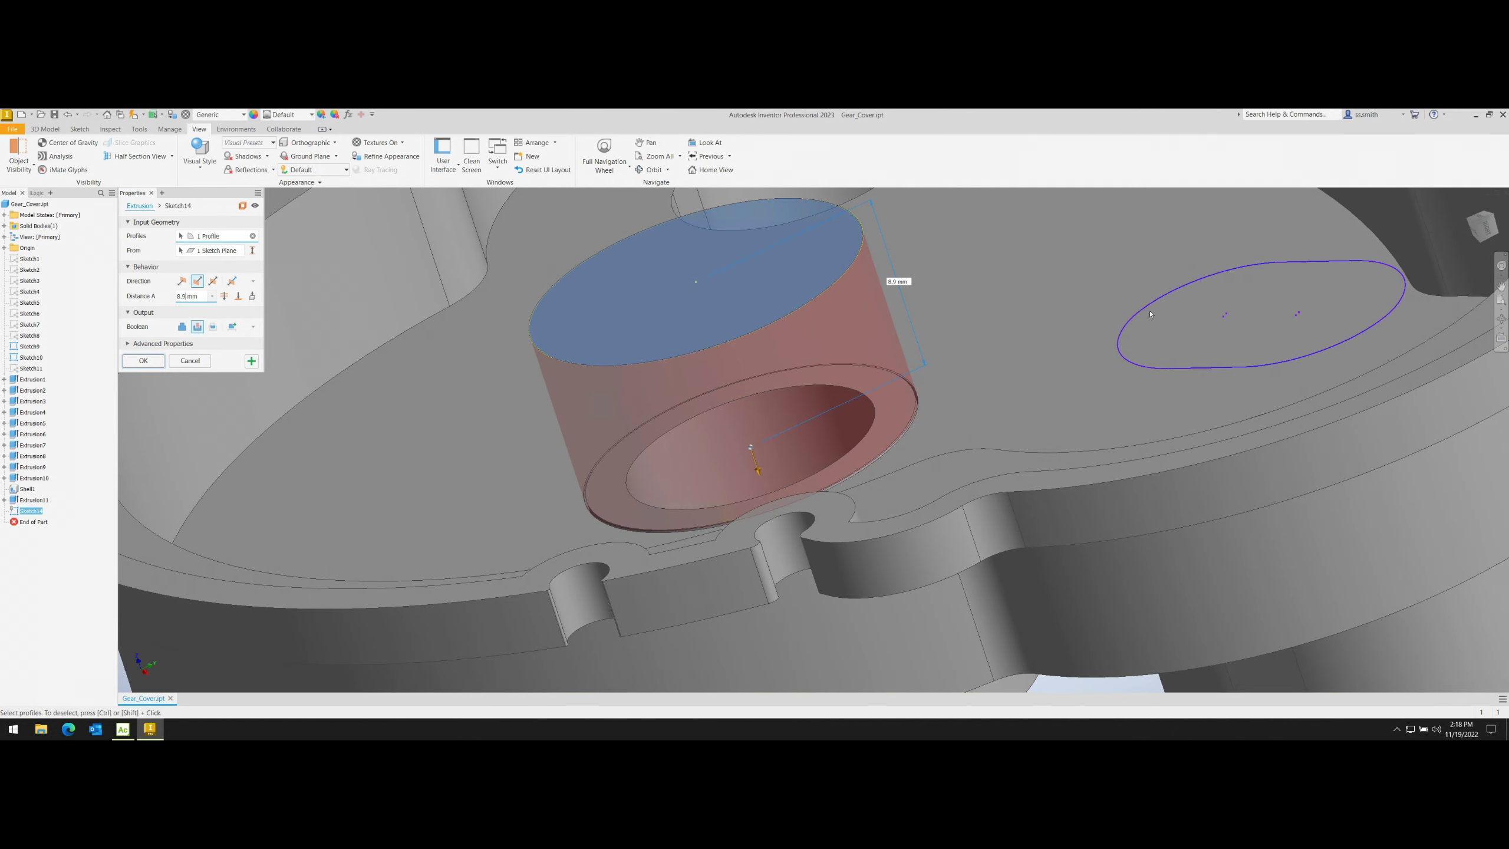
shift+middle_drag(803, 451, 802, 452)
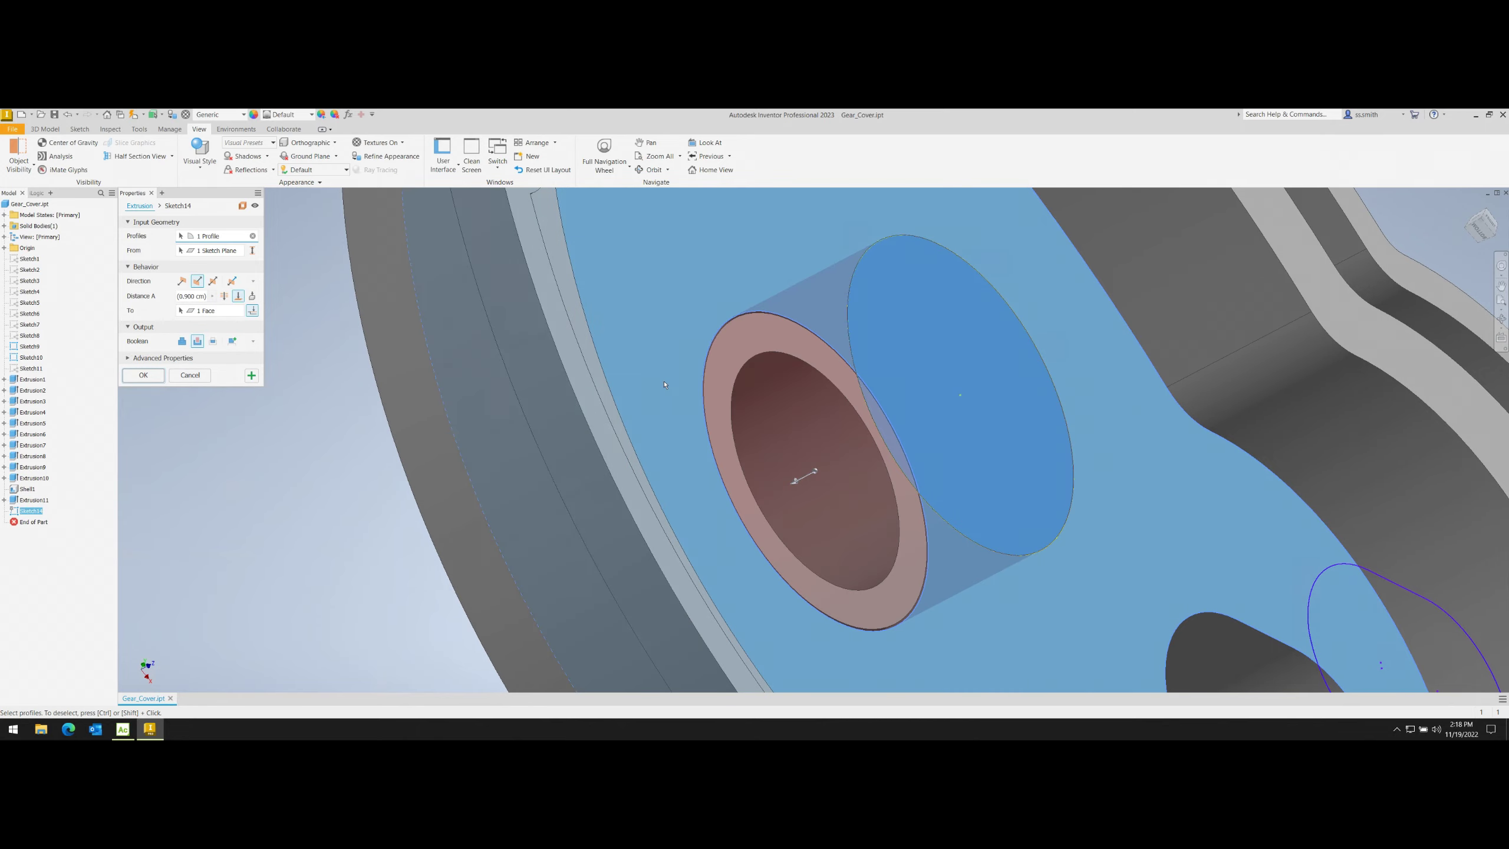
key(Return)
shift+middle_drag(803, 456, 937, 341)
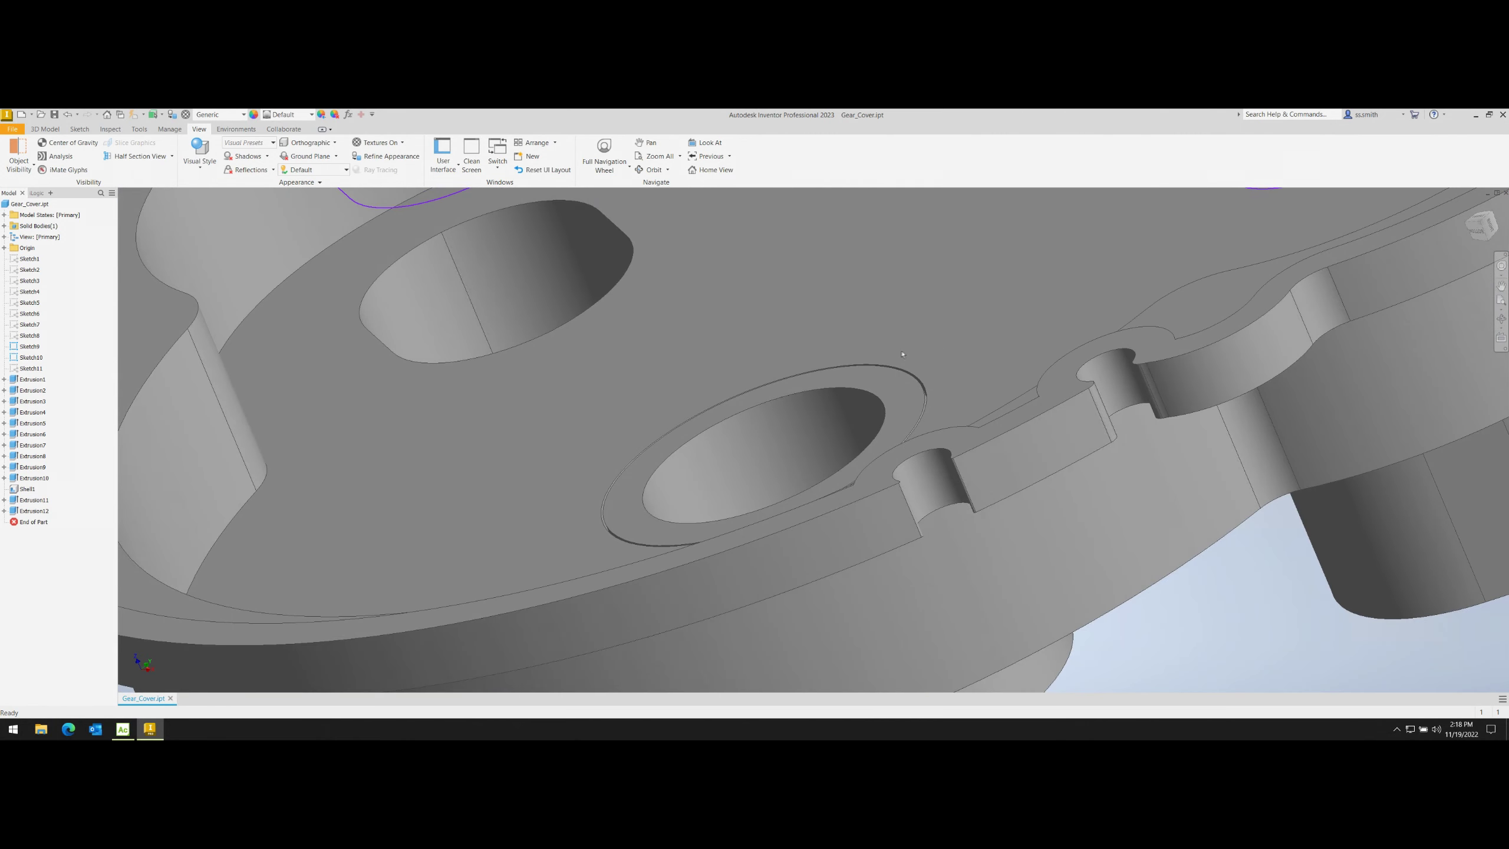
- Reopen Sketch14 and project the part edges into it again
click(986, 338)
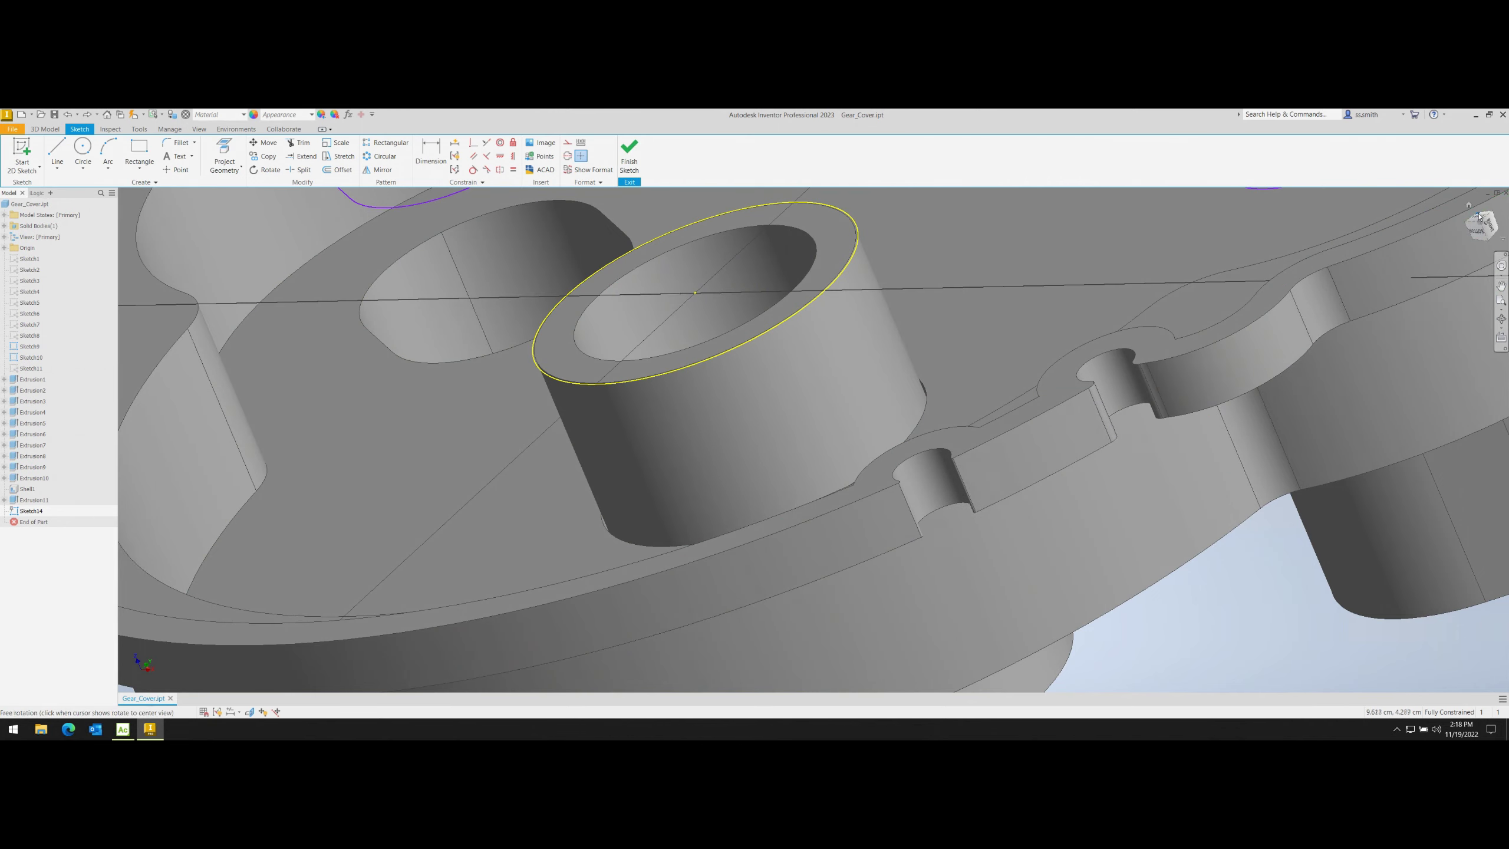
scroll(850, 457, up, 5)
scroll(862, 428, up, 3)
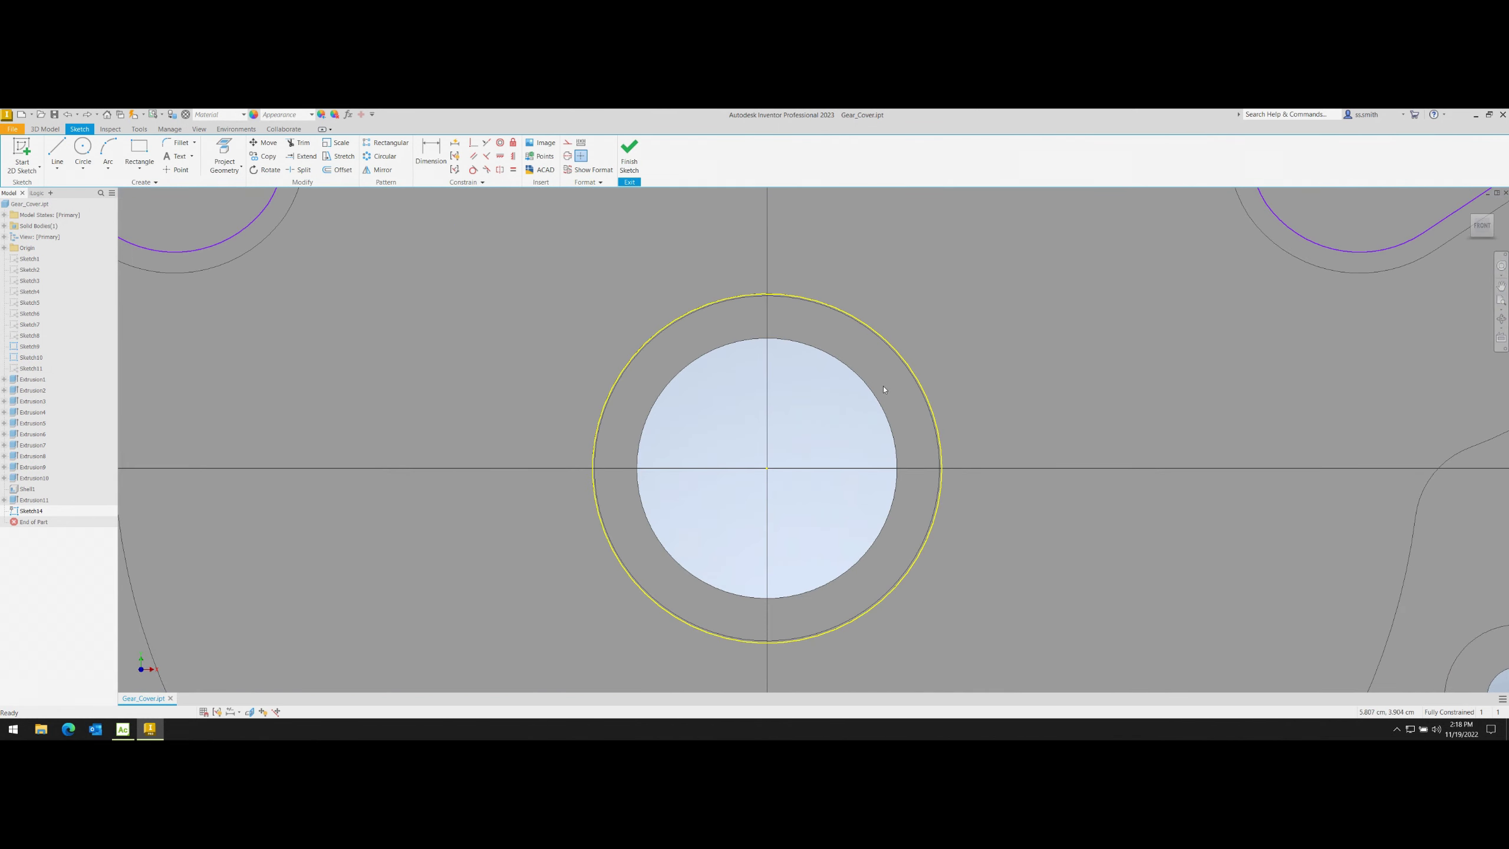
key(p)
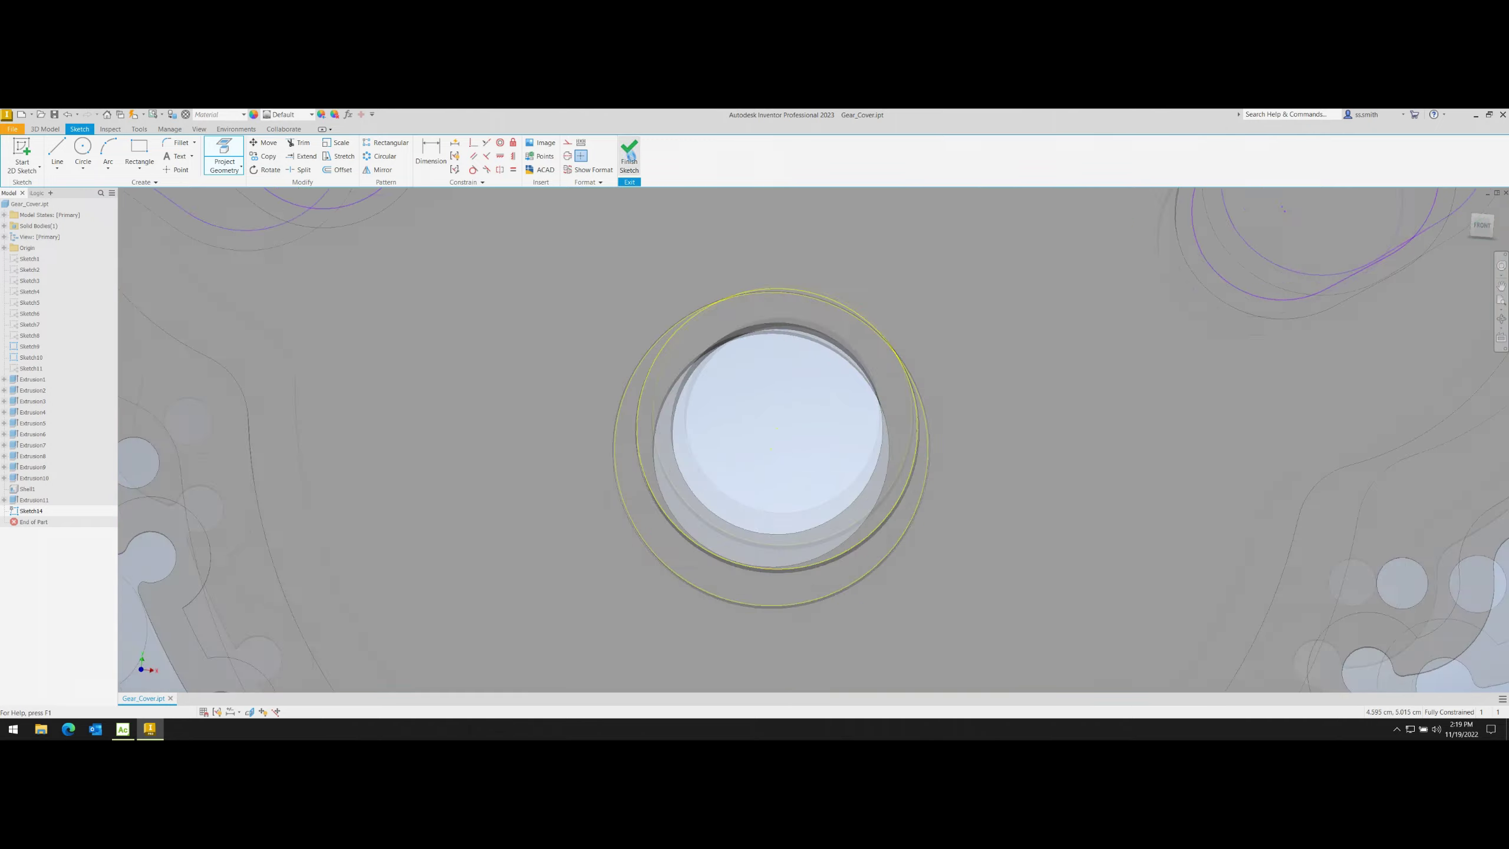
key(e)
- Extrude the sketch profile, inspect the centre hole, then undo the extrusion
click(850, 434)
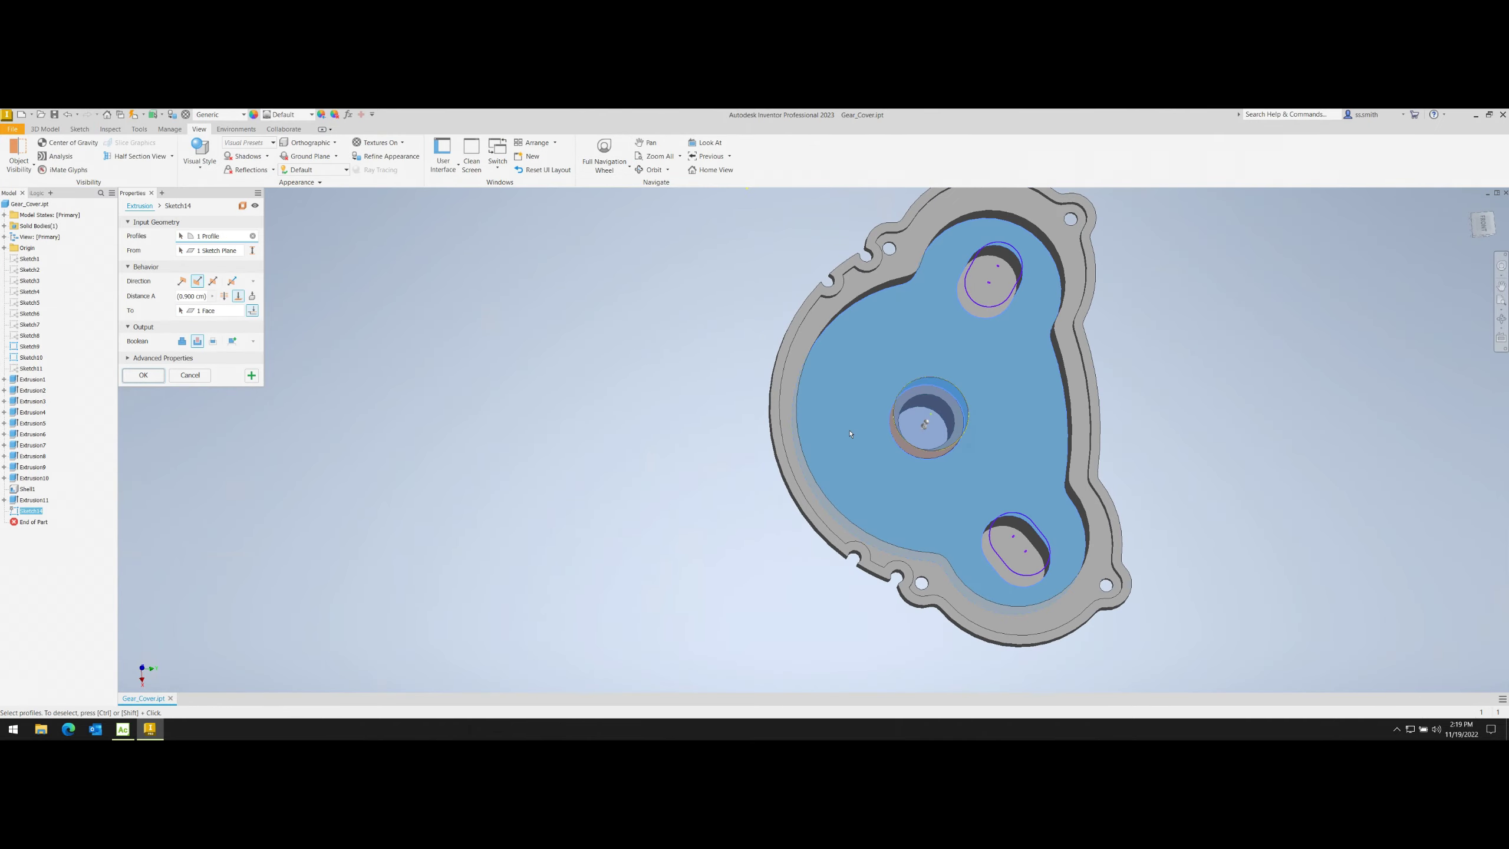
key(Return)
scroll(849, 434, up, 5)
shift+middle_drag(701, 476, 704, 386)
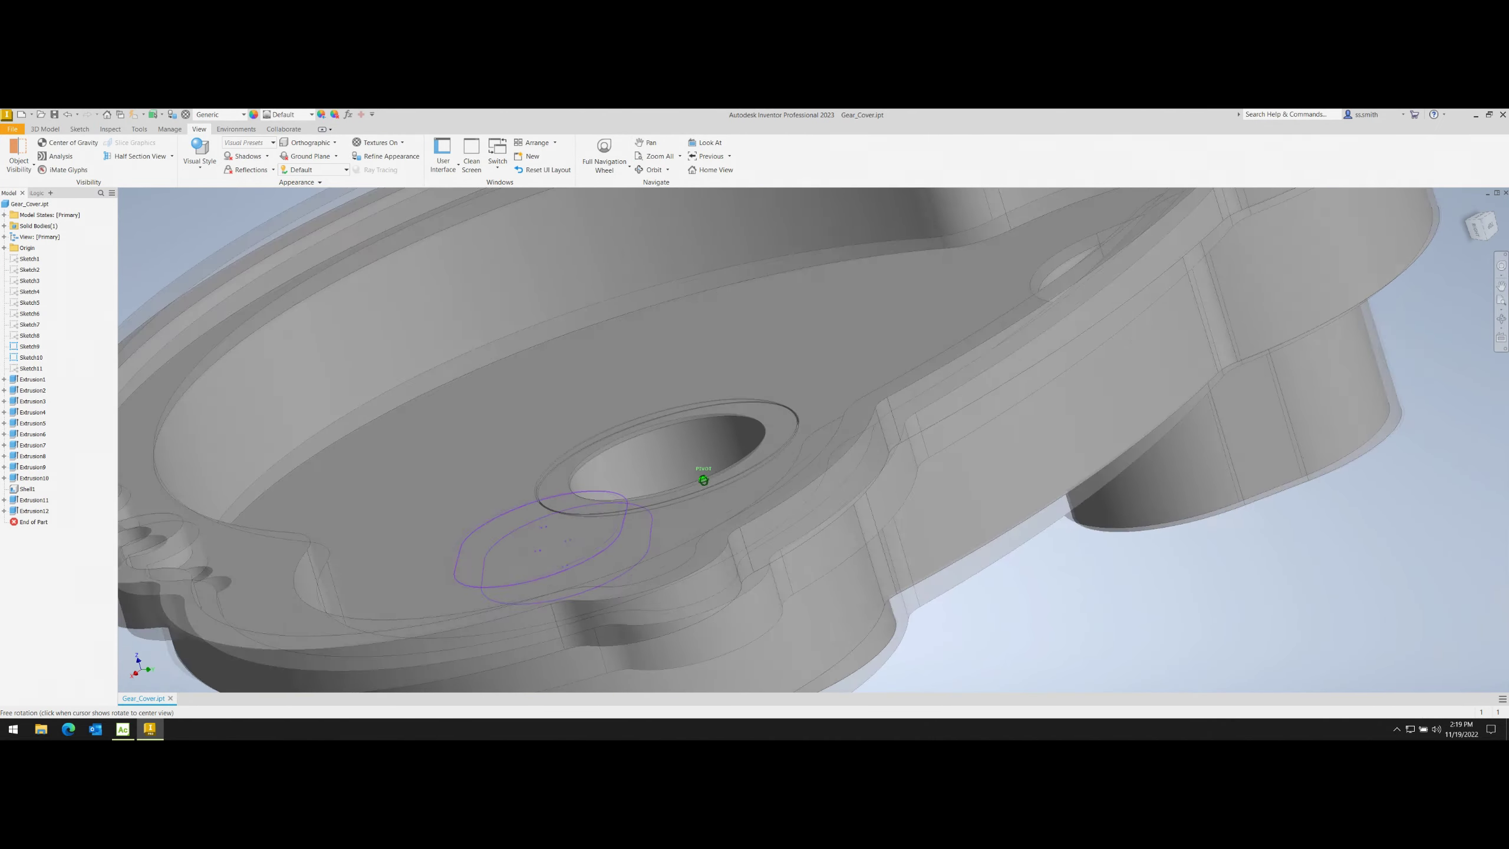
shift+middle_drag(703, 480, 704, 480)
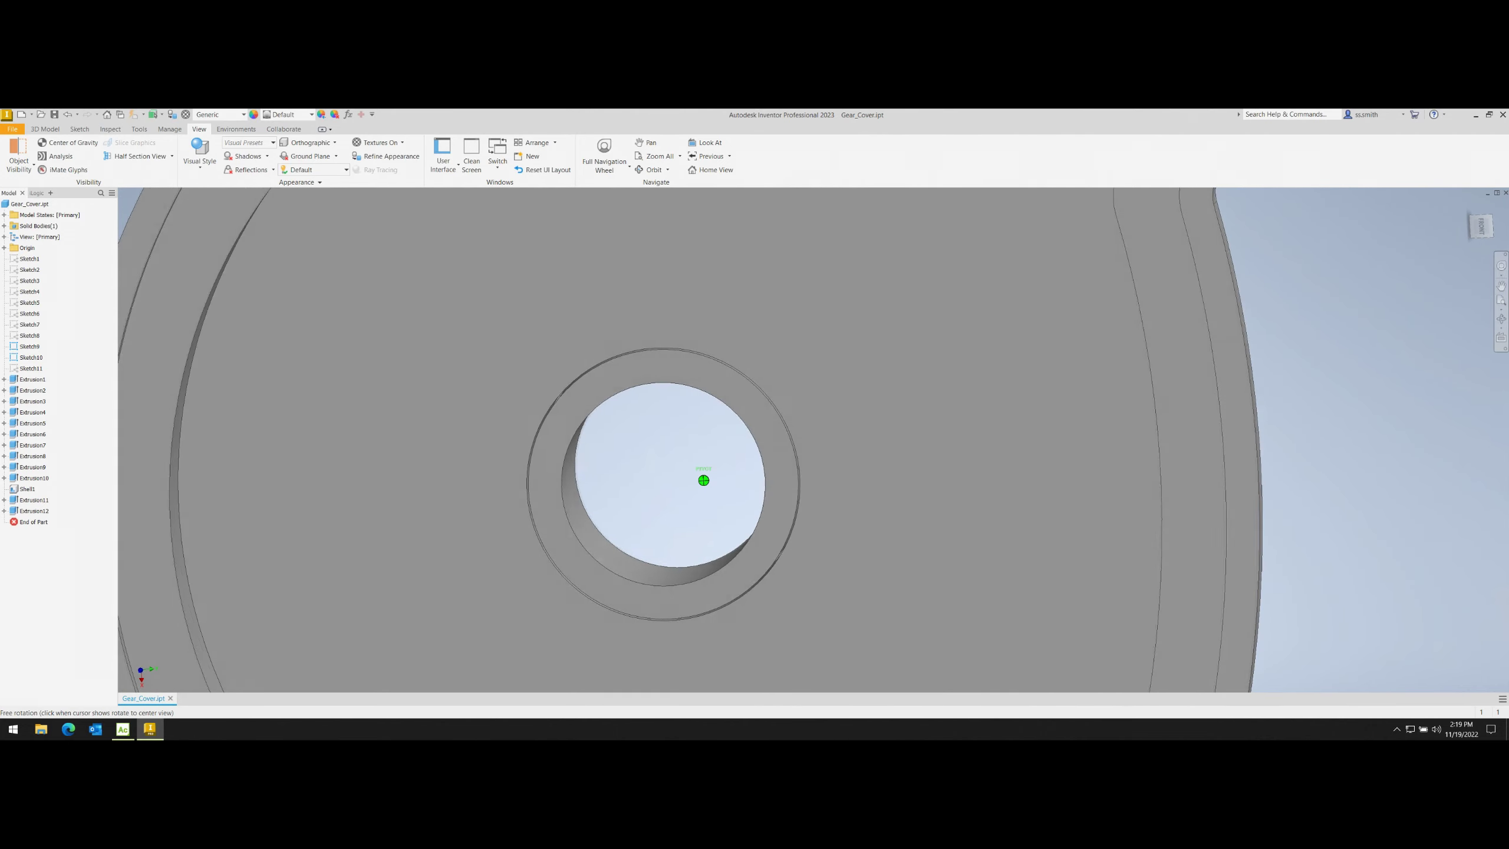
key(ctrl+z)
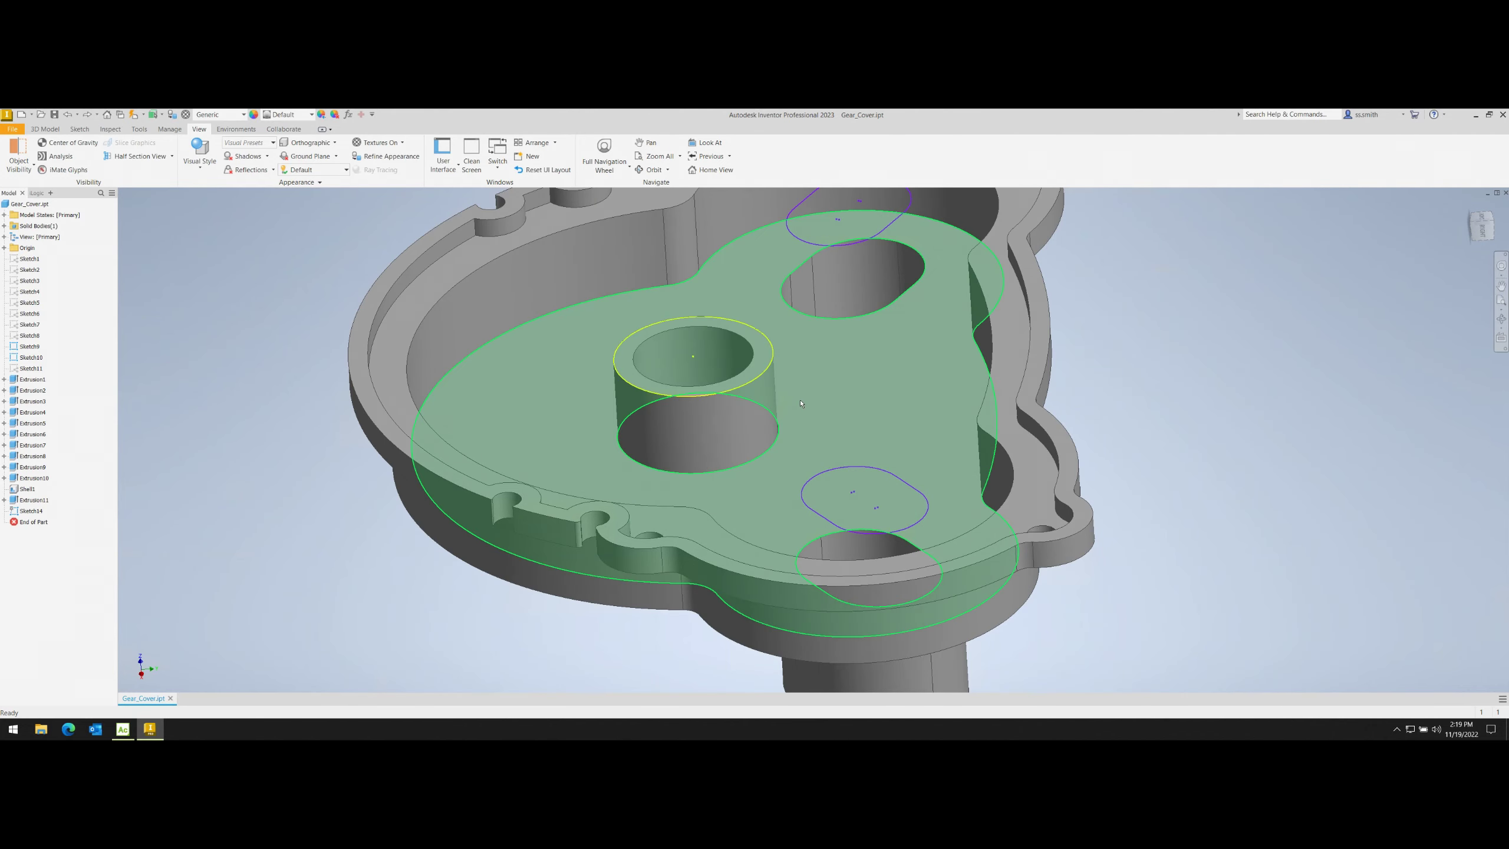
- Cut-extrude the centre boss, flipped, to an 8.8 mm depth
key(e)
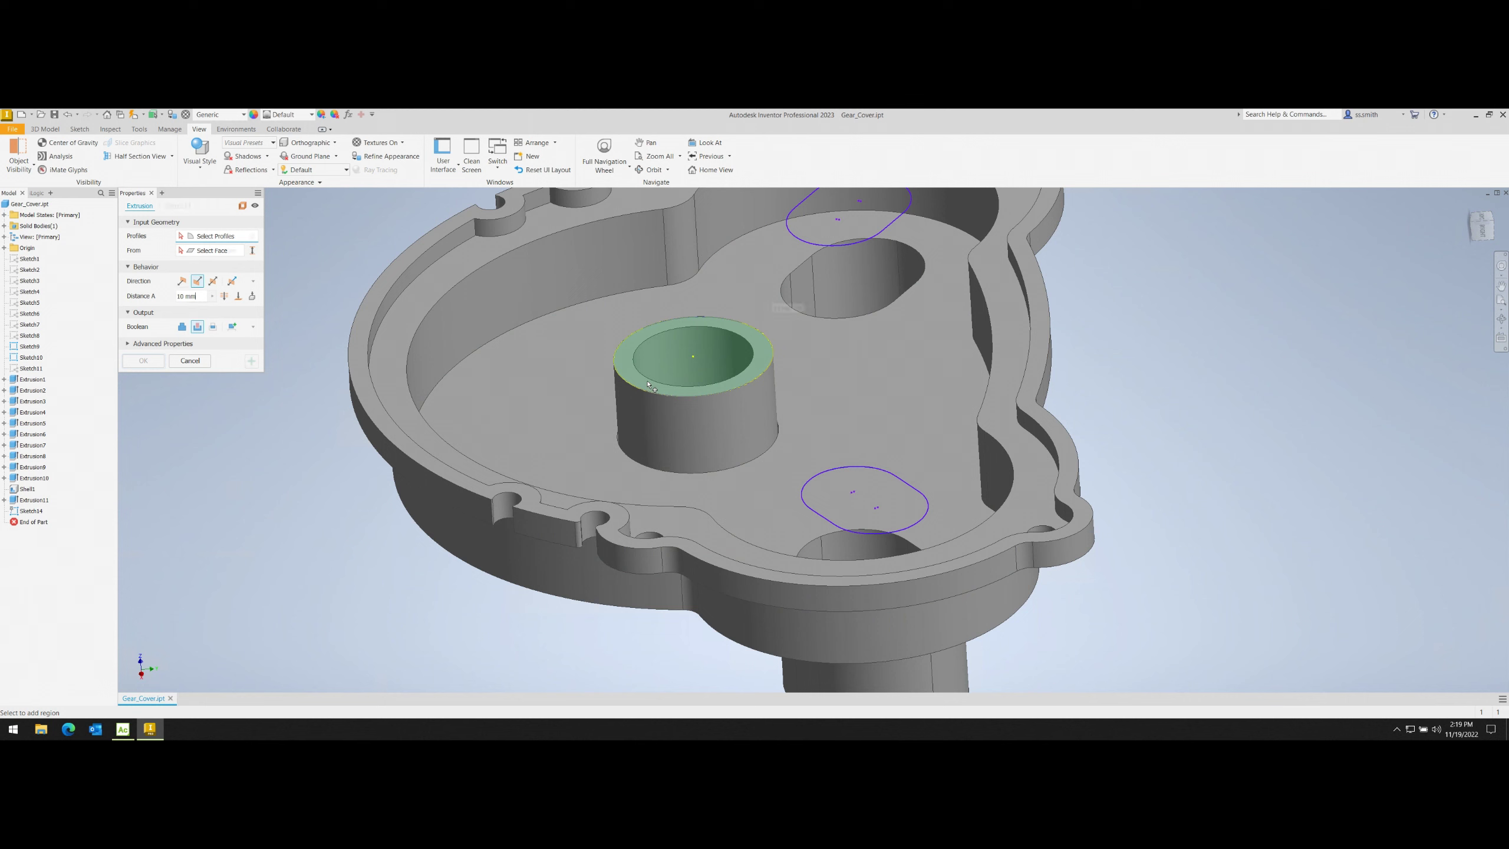
click(198, 280)
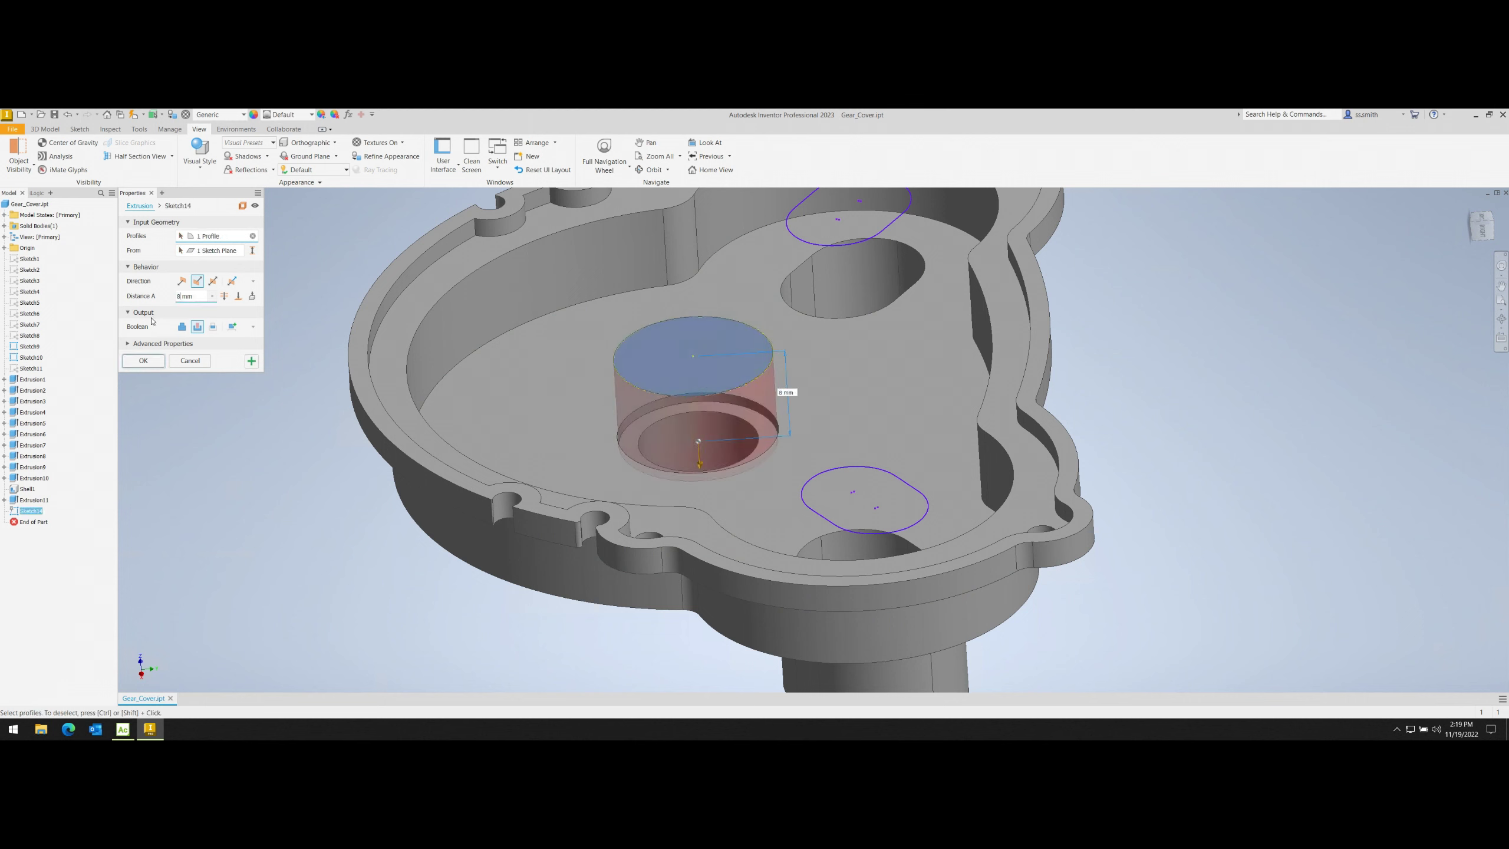
text(.5)
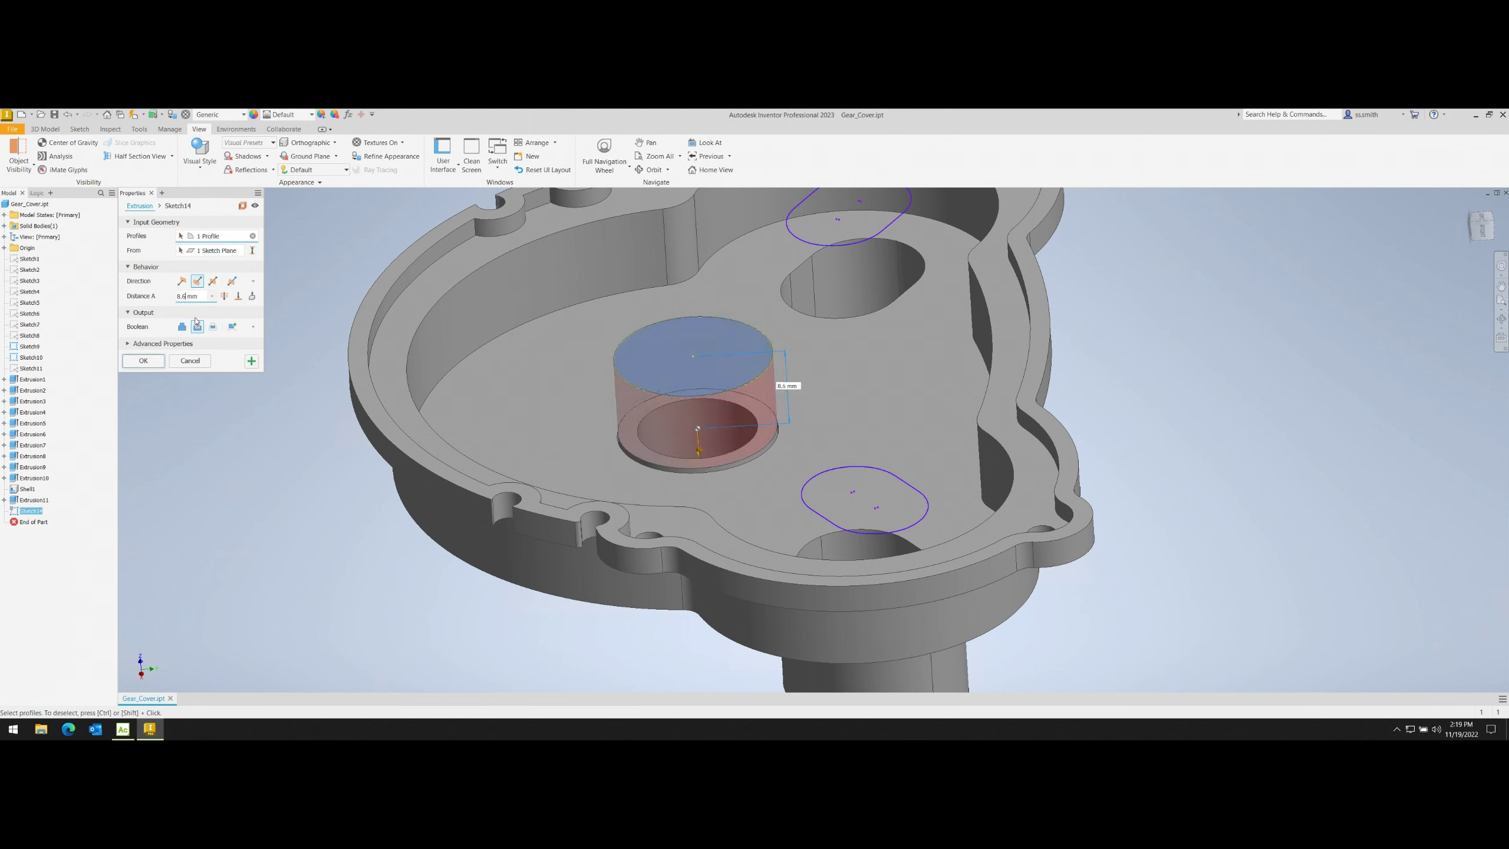
key(Left)
key(BackSpace)
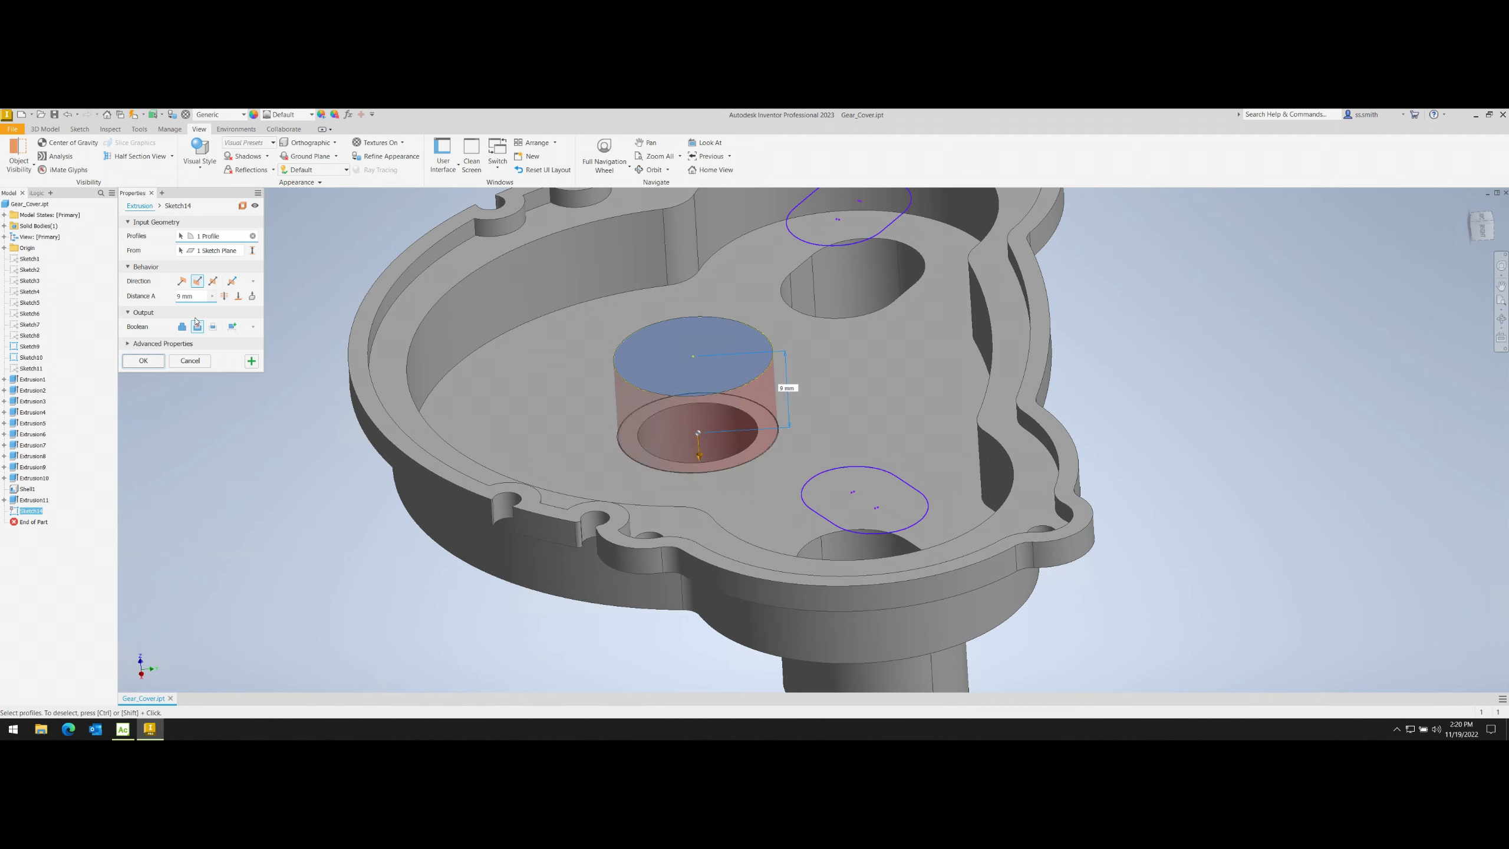
key(BackSpace)
text(10)
key(BackSpace)
key(BackSpace)
text(8.8)
shift+middle_drag(211, 423, 959, 326)
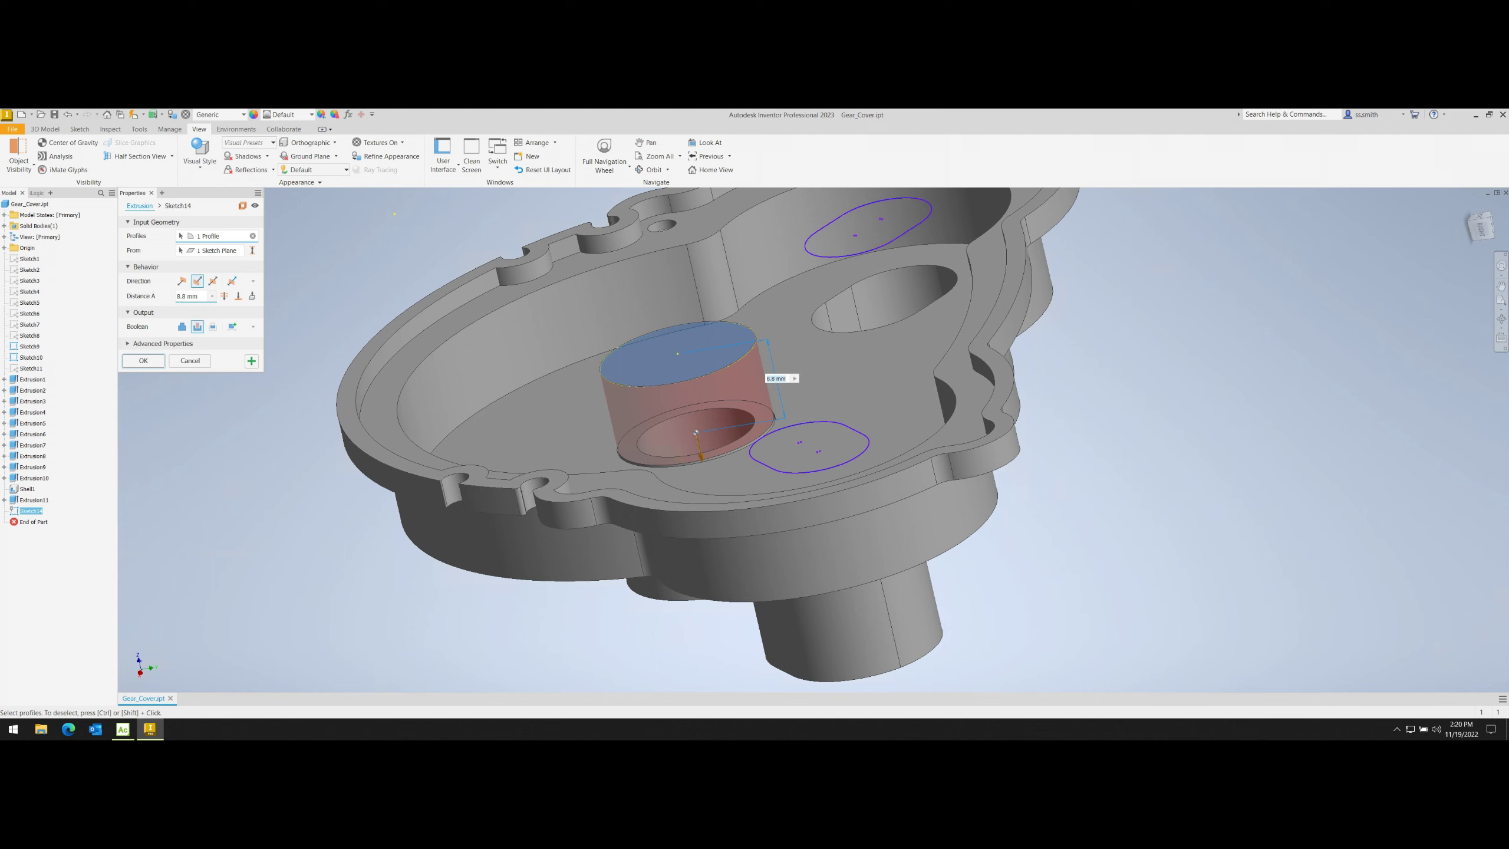
key(Return)
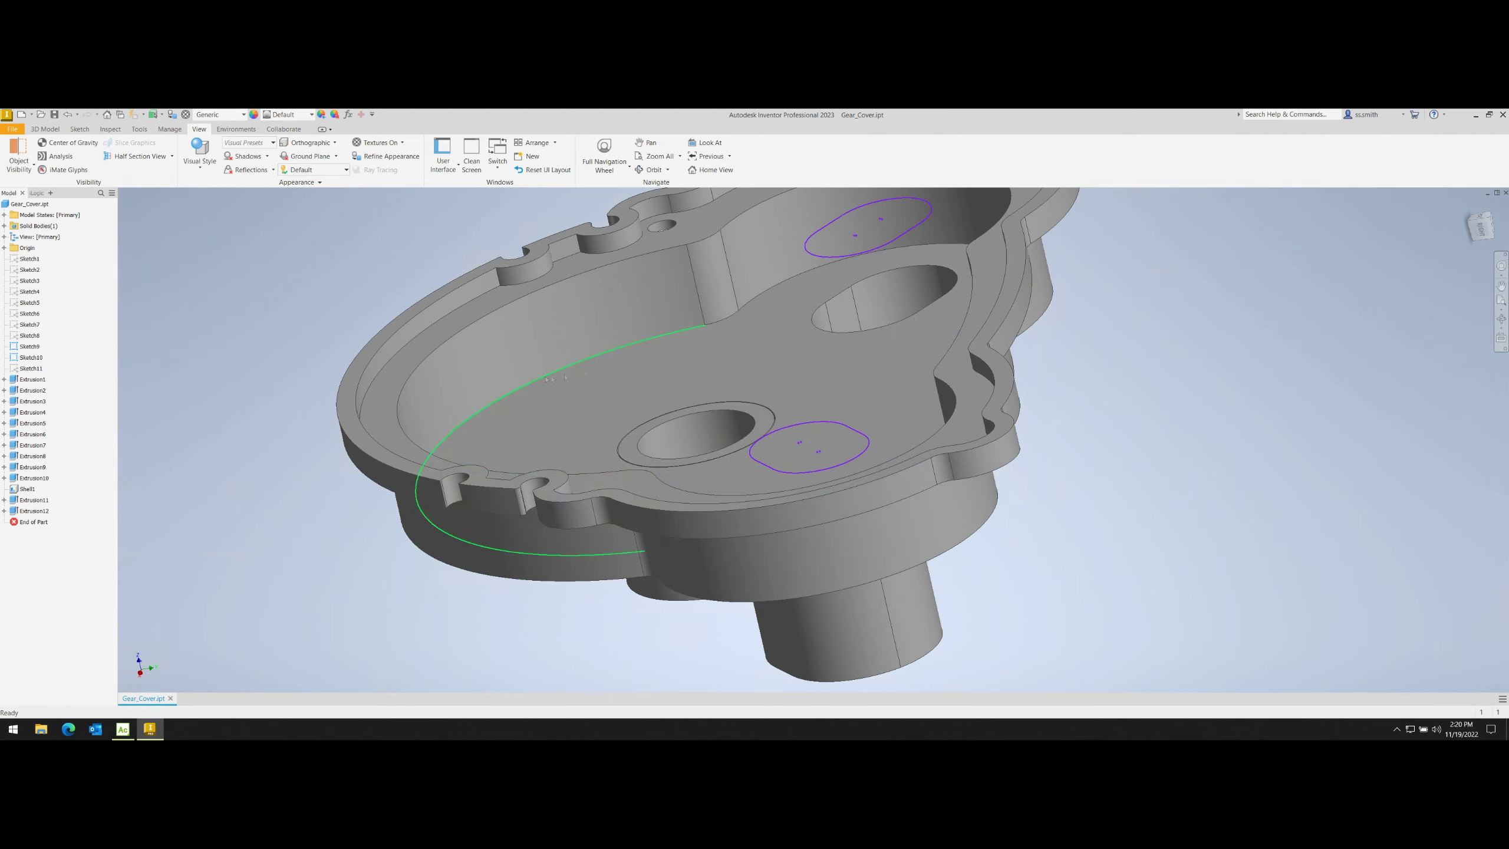
- Use the ViewCube to return the model to the Front view
click(1481, 219)
mouse_move(773, 416)
shift+middle_down()
mouse_move(908, 451)
mouse_move(896, 457)
shift+middle_up()
scroll(907, 452, up, 5)
scroll(907, 452, down, 5)
click(1483, 225)
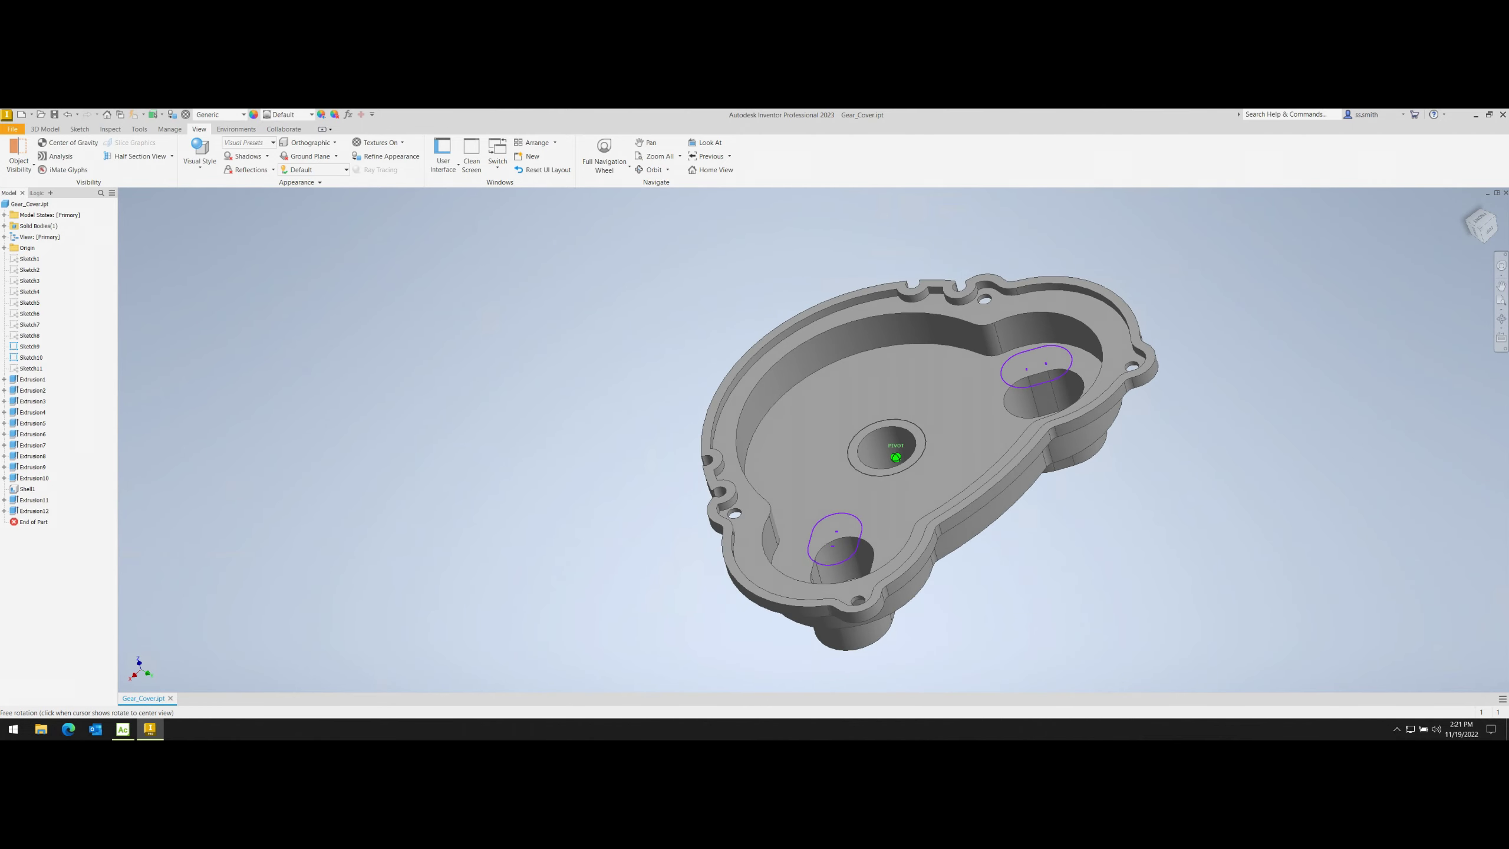
click(1483, 222)
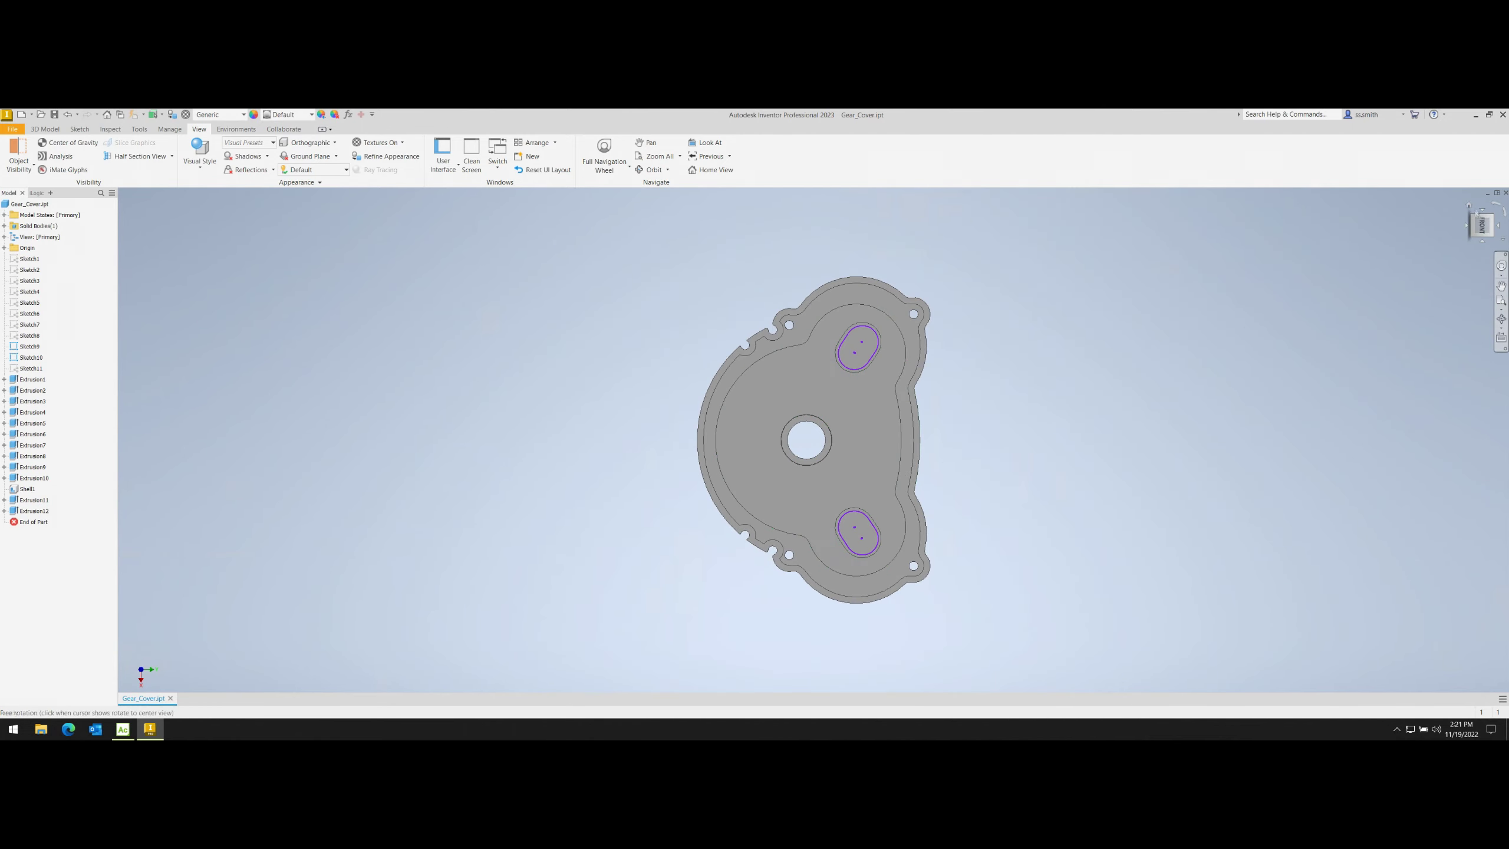
drag(1482, 221, 1474, 238)
key(F5)
- Project the centre hole circle and offset it slightly inward in the sketch
drag(814, 535, 814, 487)
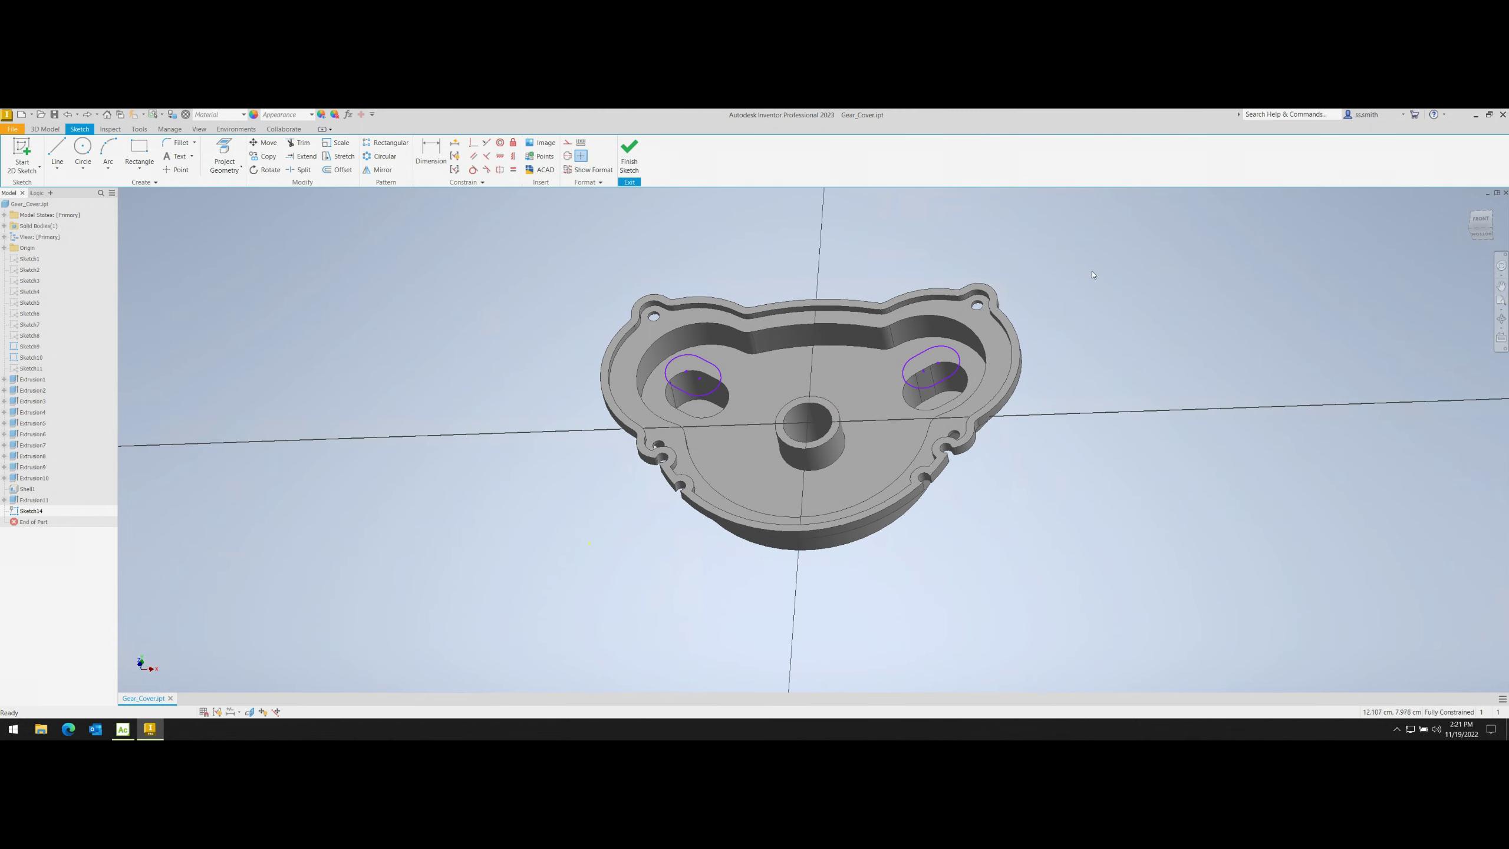
key(p)
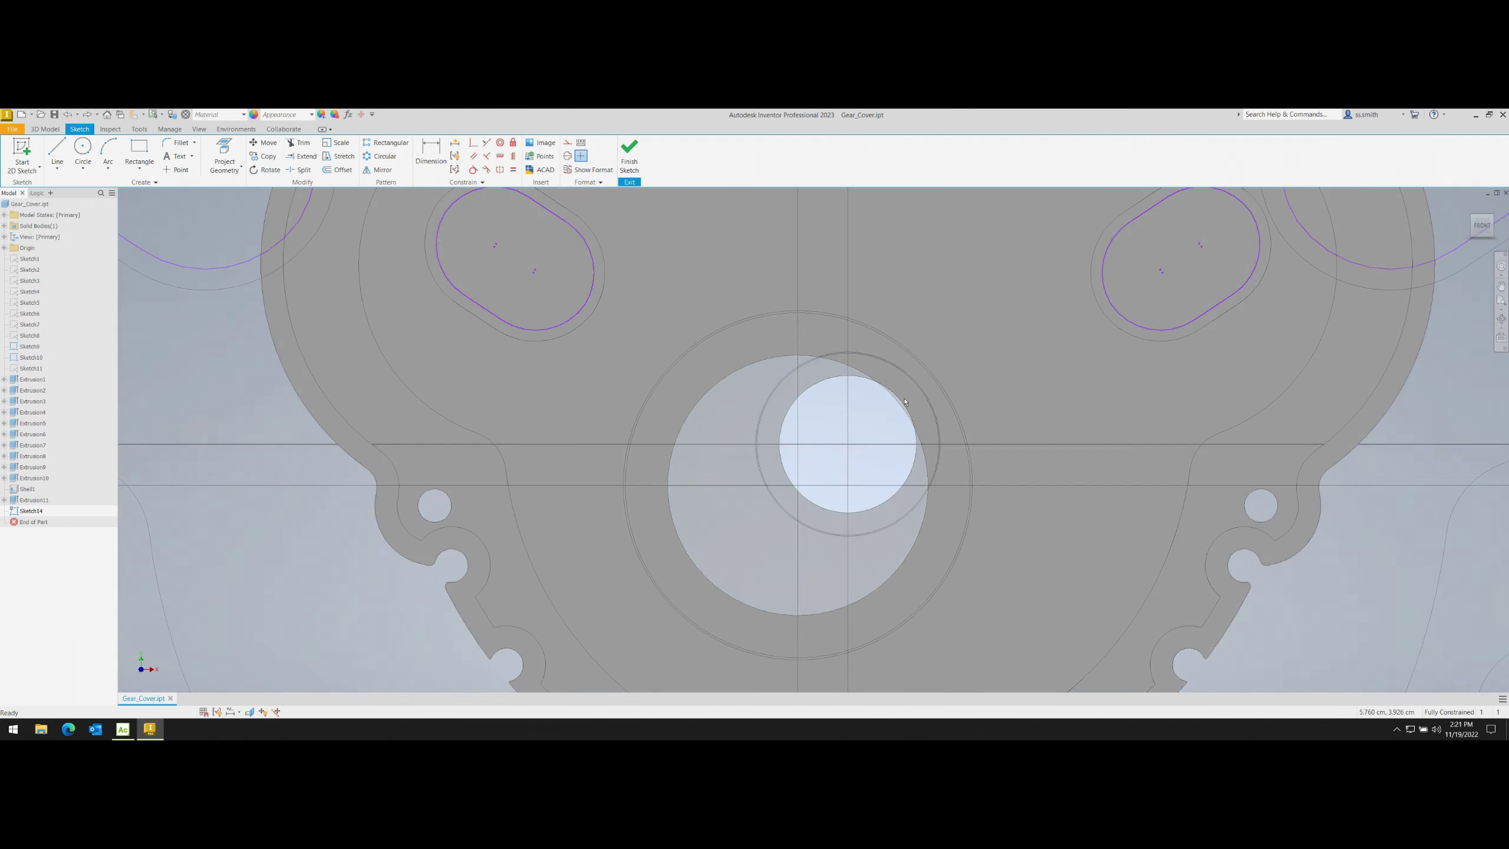
scroll(652, 388, up, 3)
scroll(652, 387, down, 5)
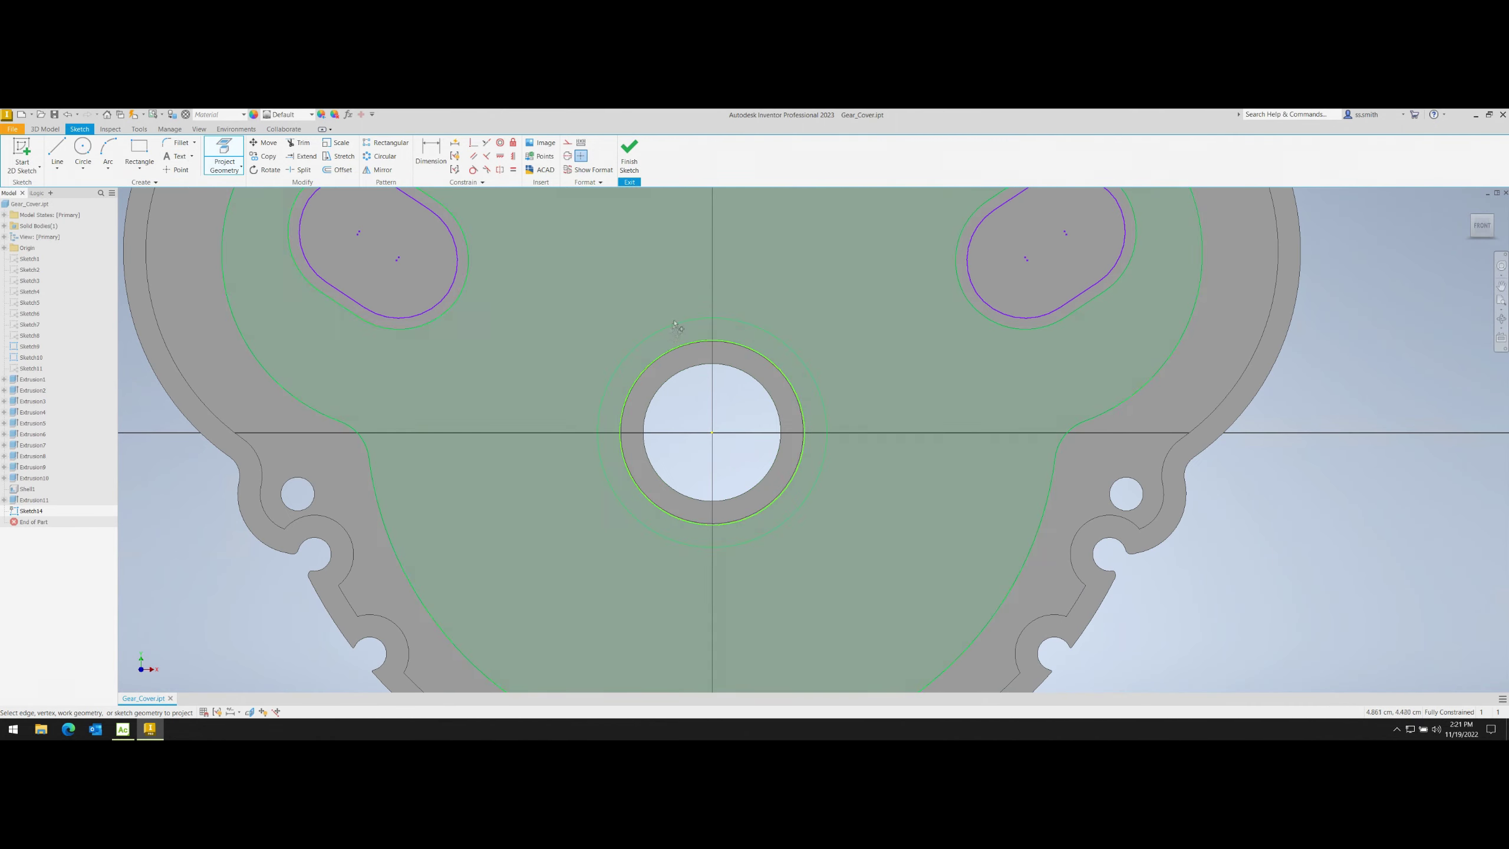
click(629, 476)
key(Escape)
click(338, 169)
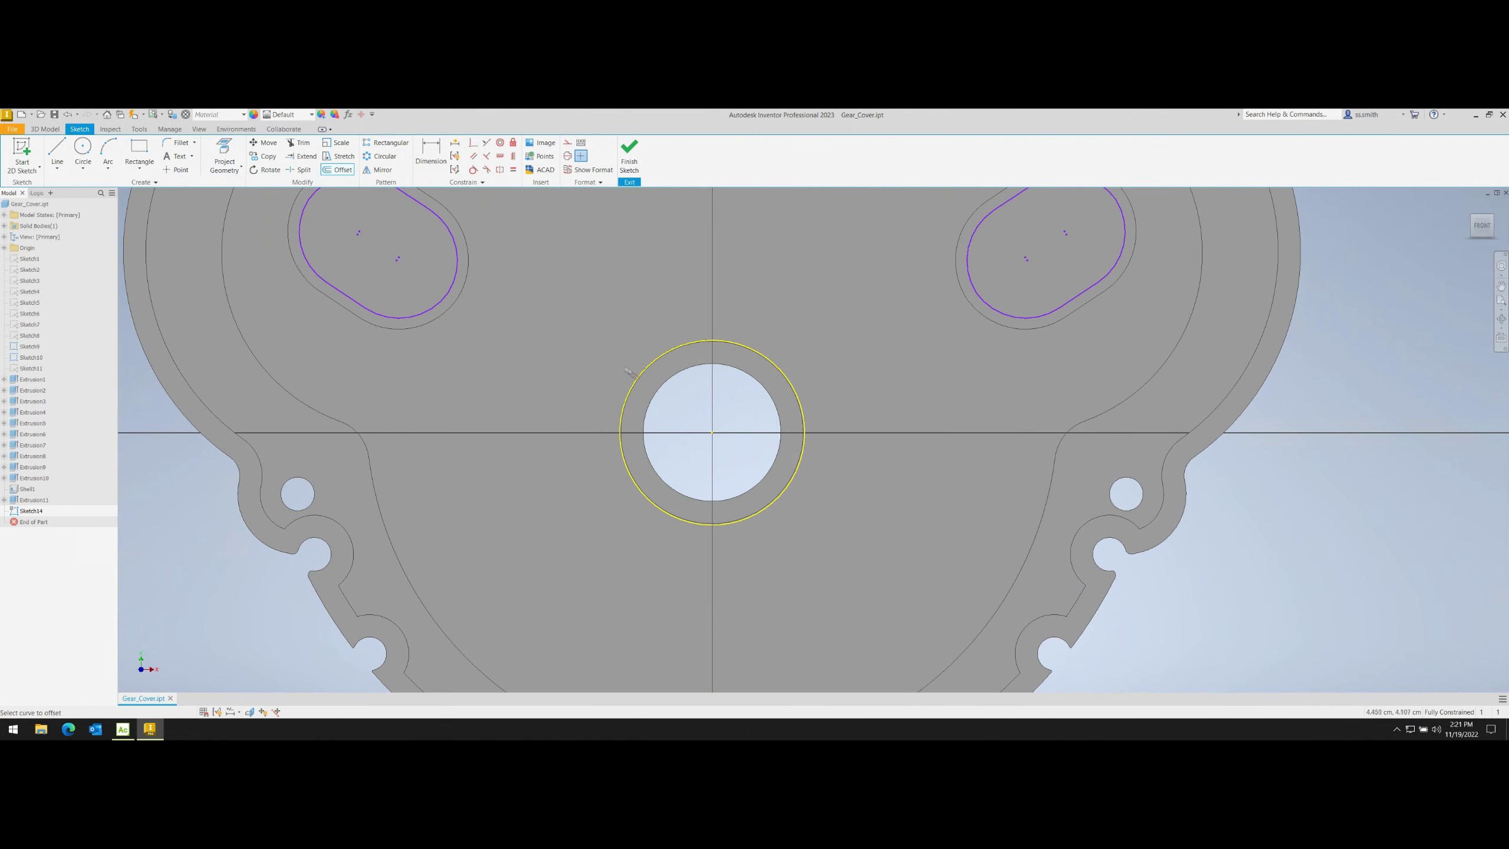
click(645, 368)
click(610, 359)
- Cut both hub profiles 10 mm into the part, then reopen that cut's sketch
key(e)
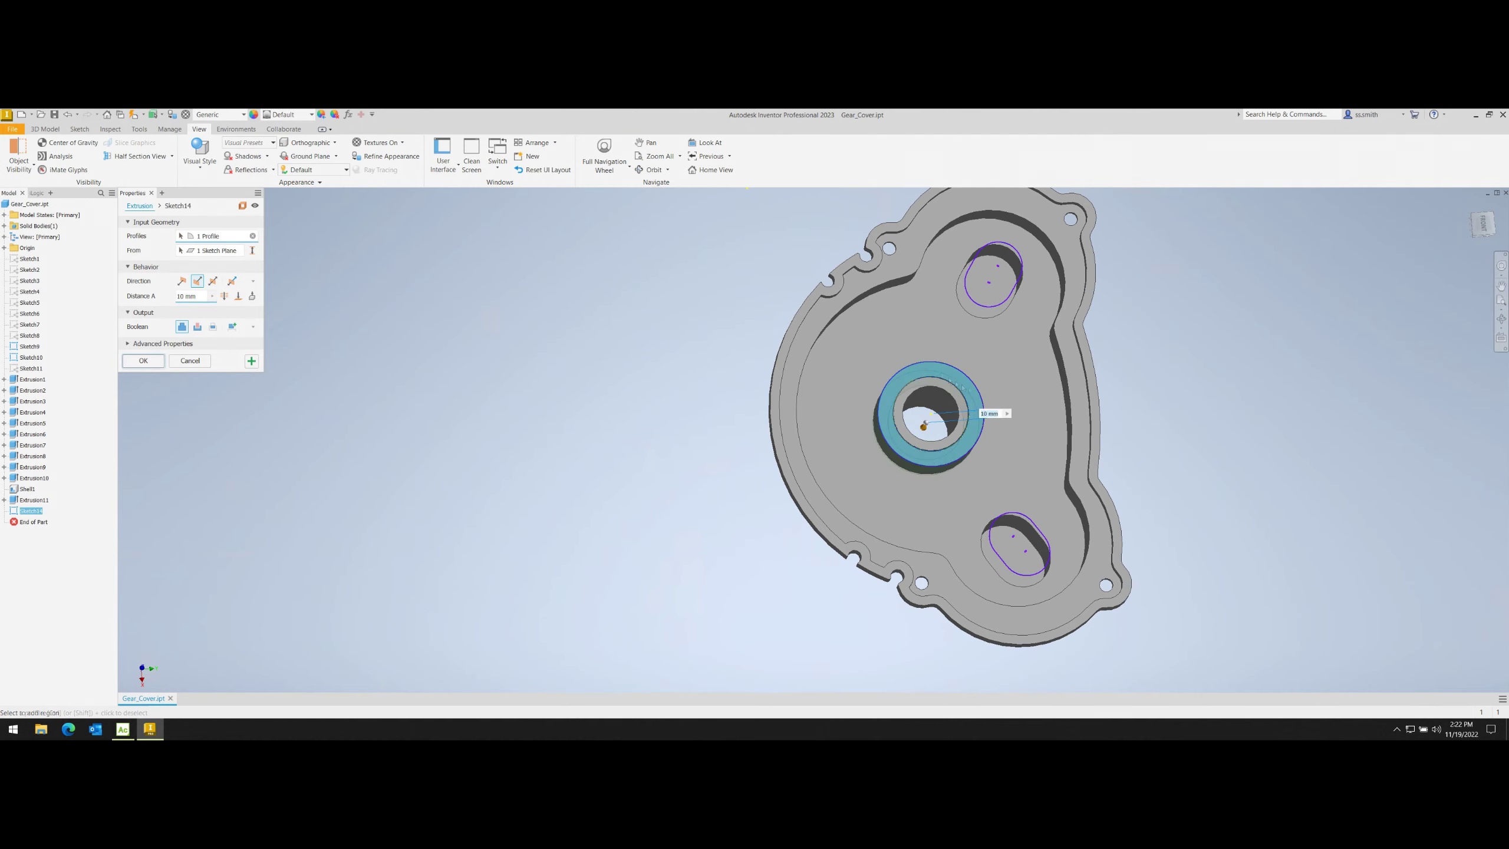
scroll(991, 397, down, 3)
click(874, 410)
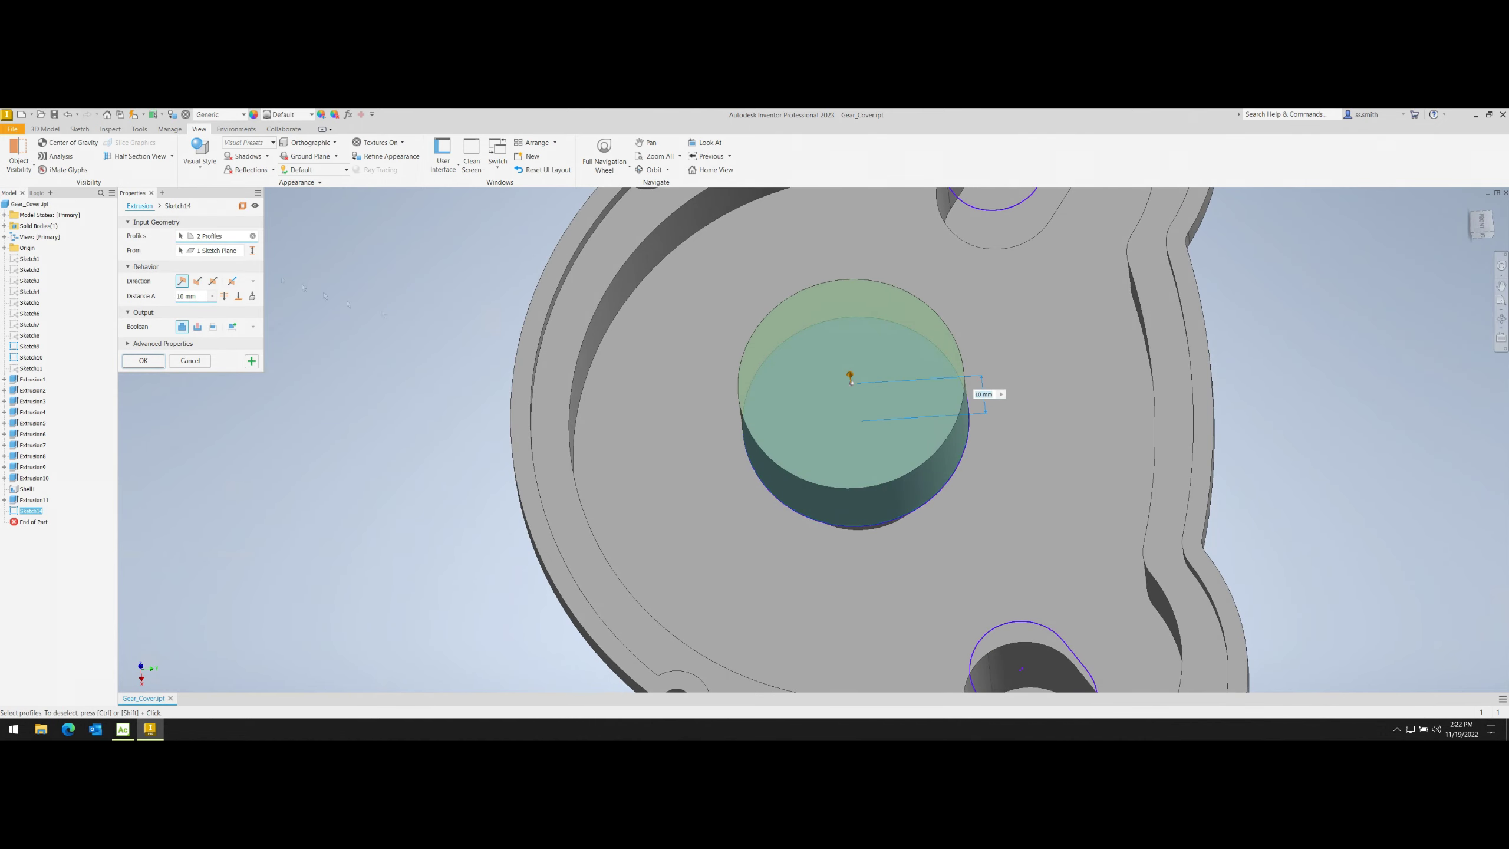
click(198, 327)
key(Return)
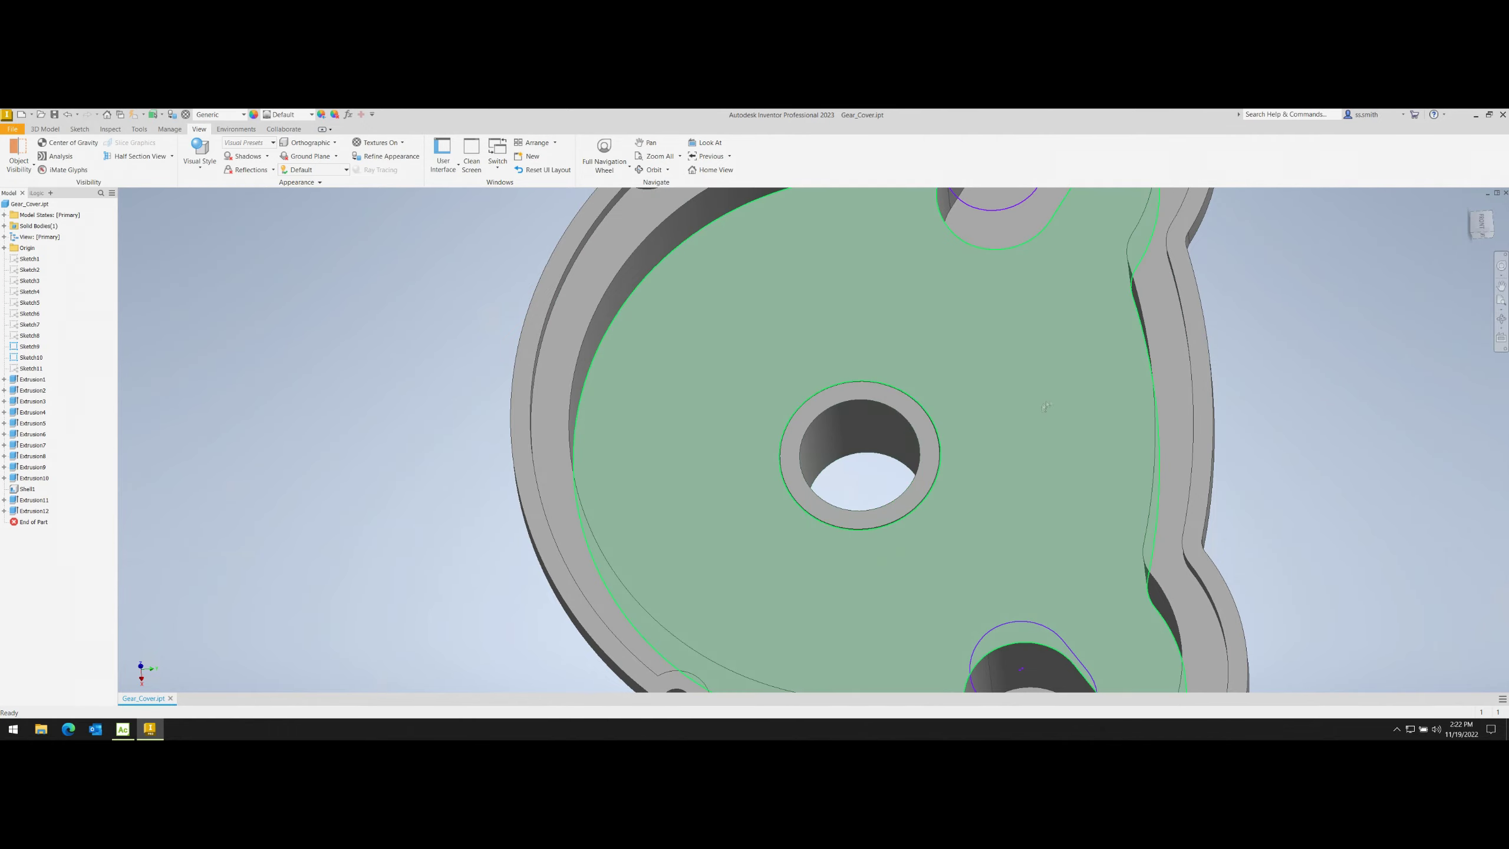
mouse_move(884, 458)
shift+middle_down()
mouse_move(951, 452)
mouse_move(1010, 386)
shift+middle_up()
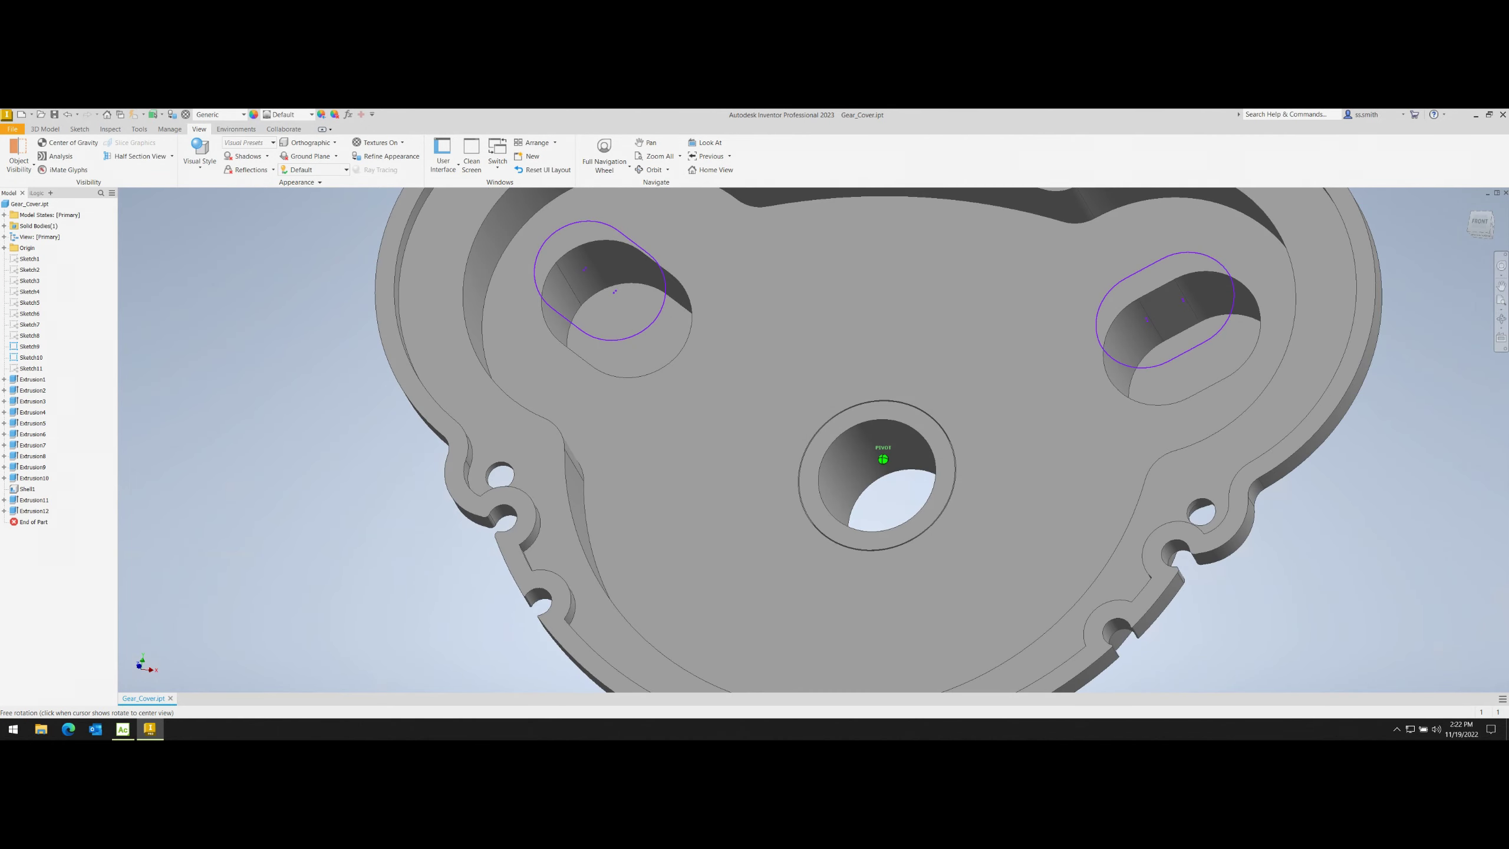
key(s)
click(1006, 374)
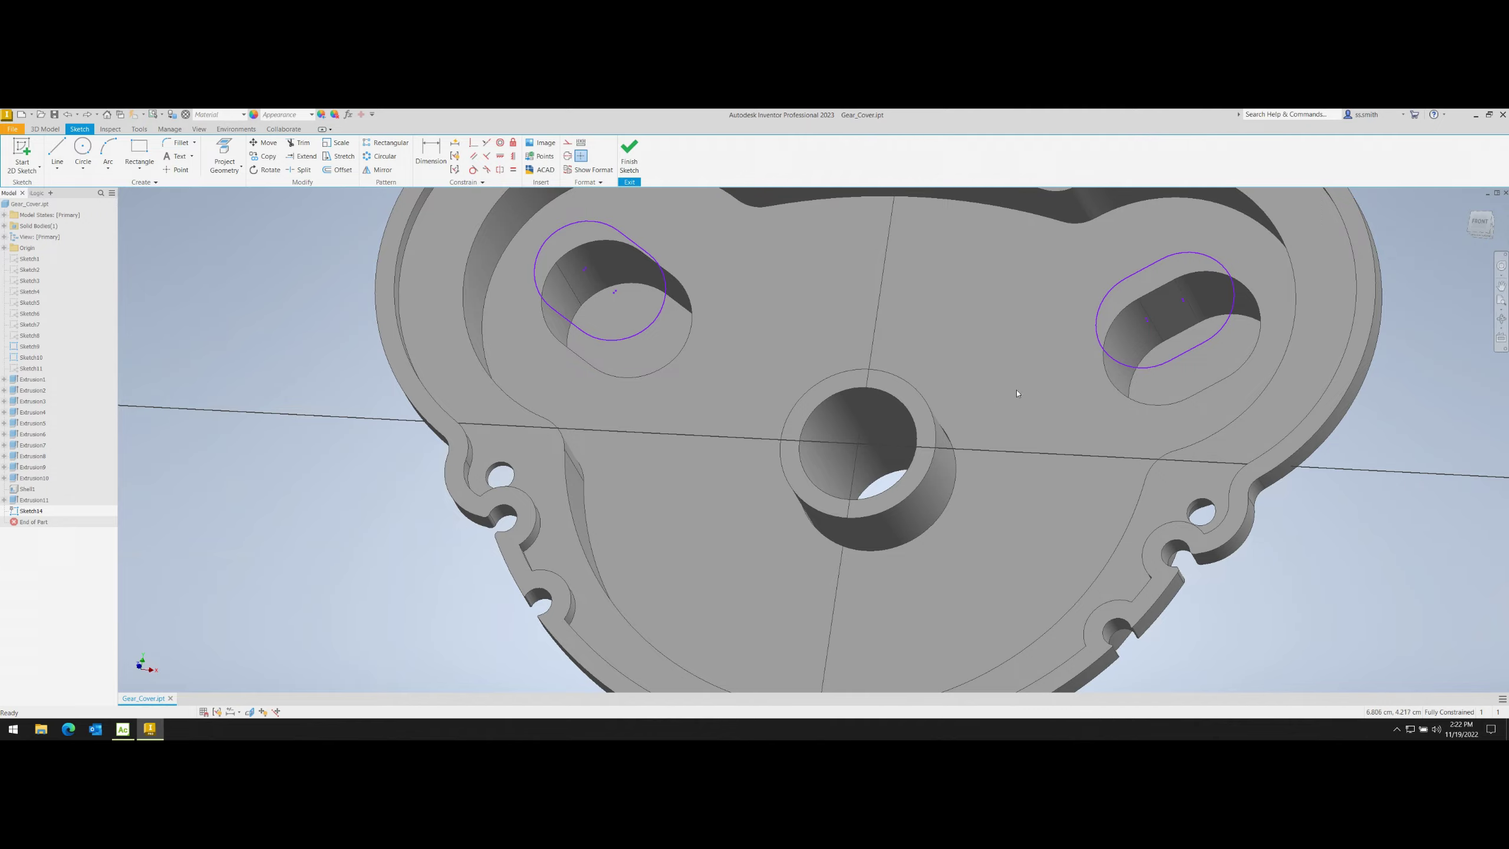
- Finish Sketch14 after trying and cancelling extrusions from it
mouse_move(1005, 371)
shift+middle_down()
mouse_move(884, 458)
mouse_move(1072, 300)
shift+middle_up()
key(e)
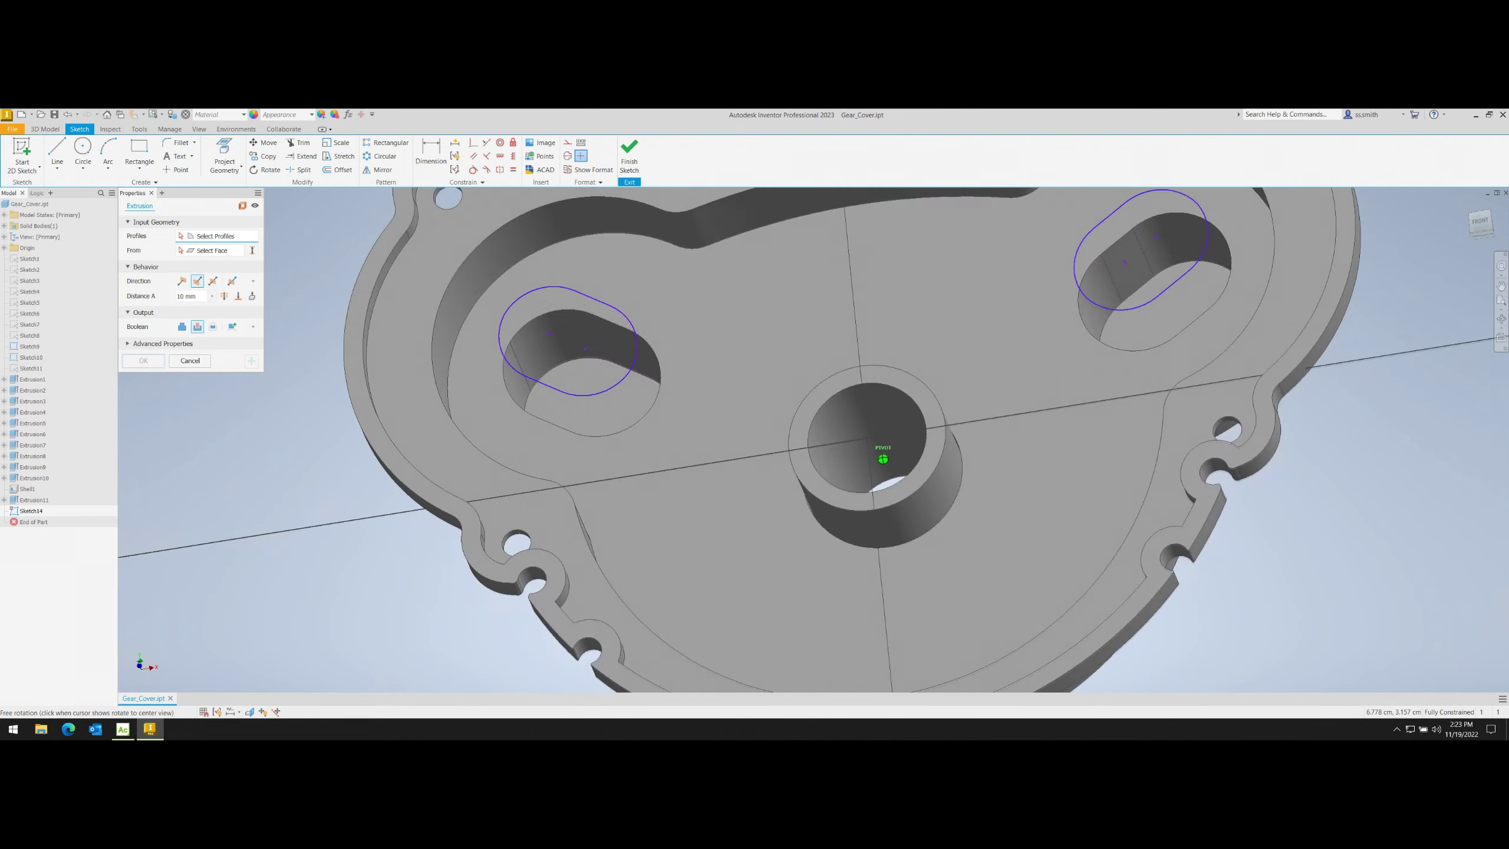
shift+middle_drag(1025, 411, 1010, 393)
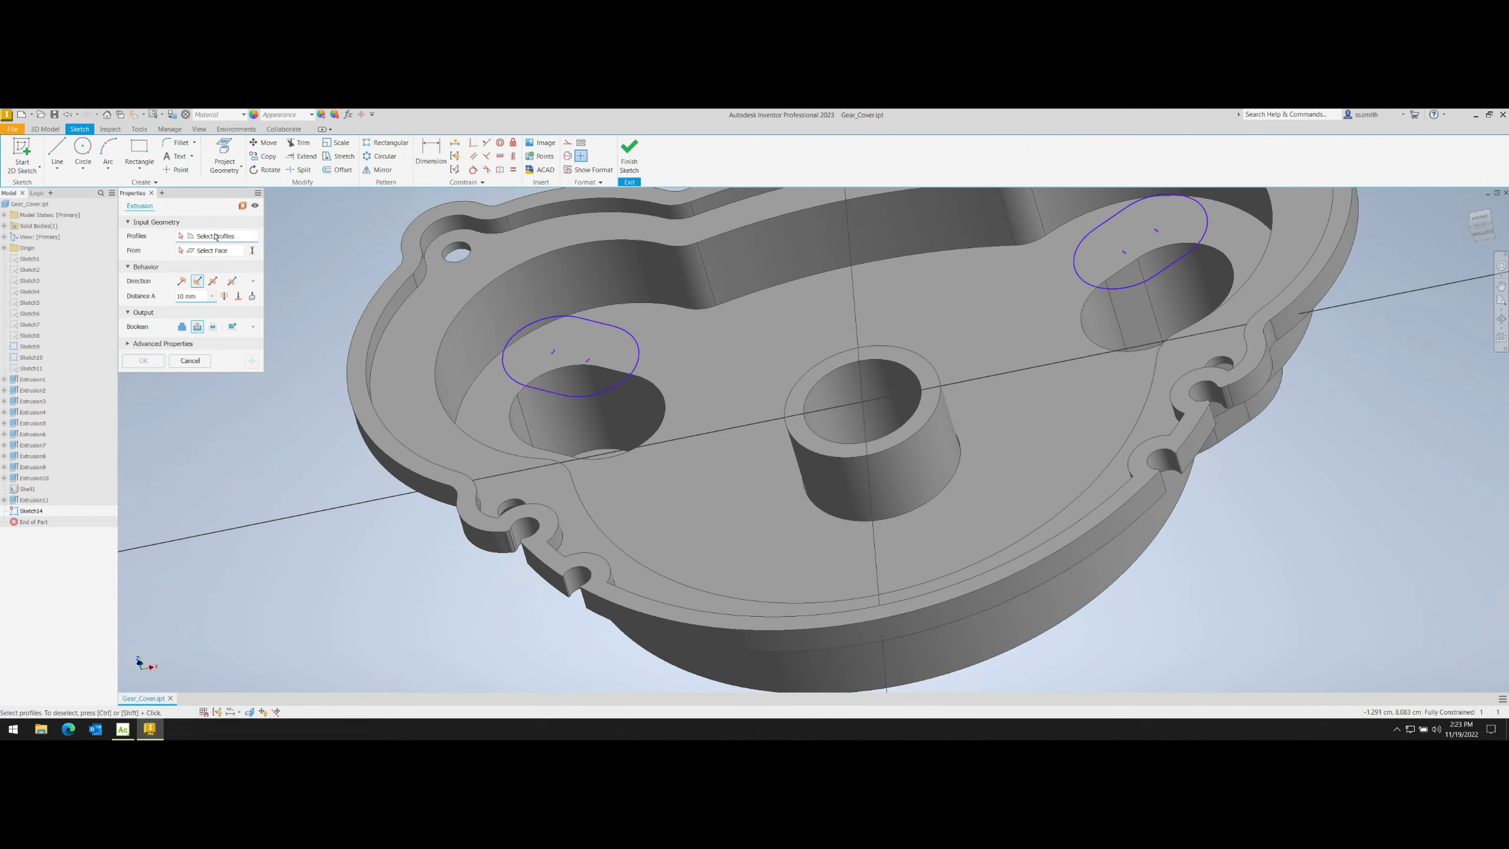
key(Escape)
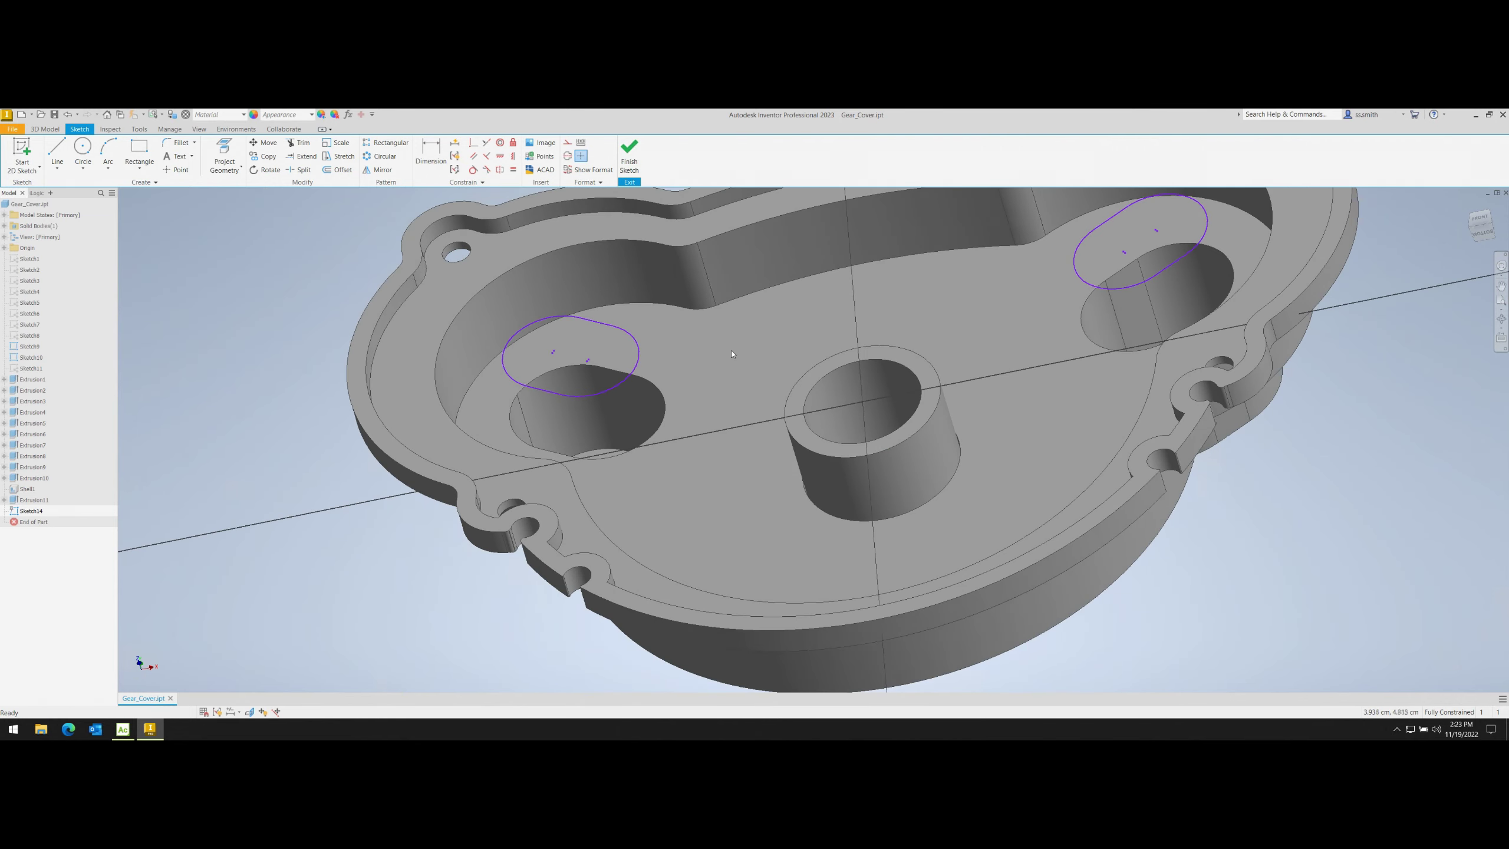
click(629, 156)
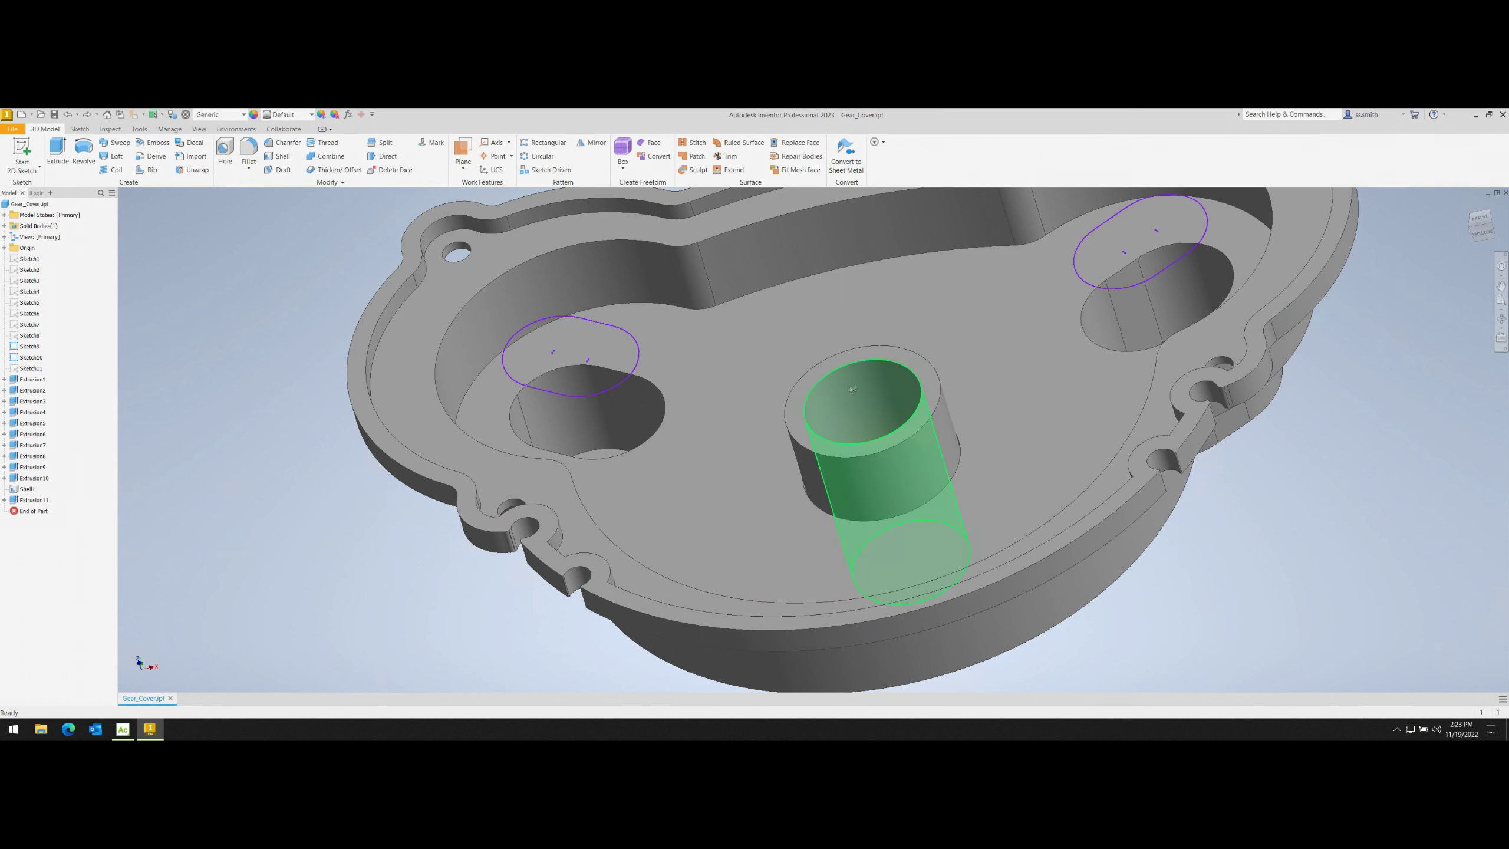
key(e)
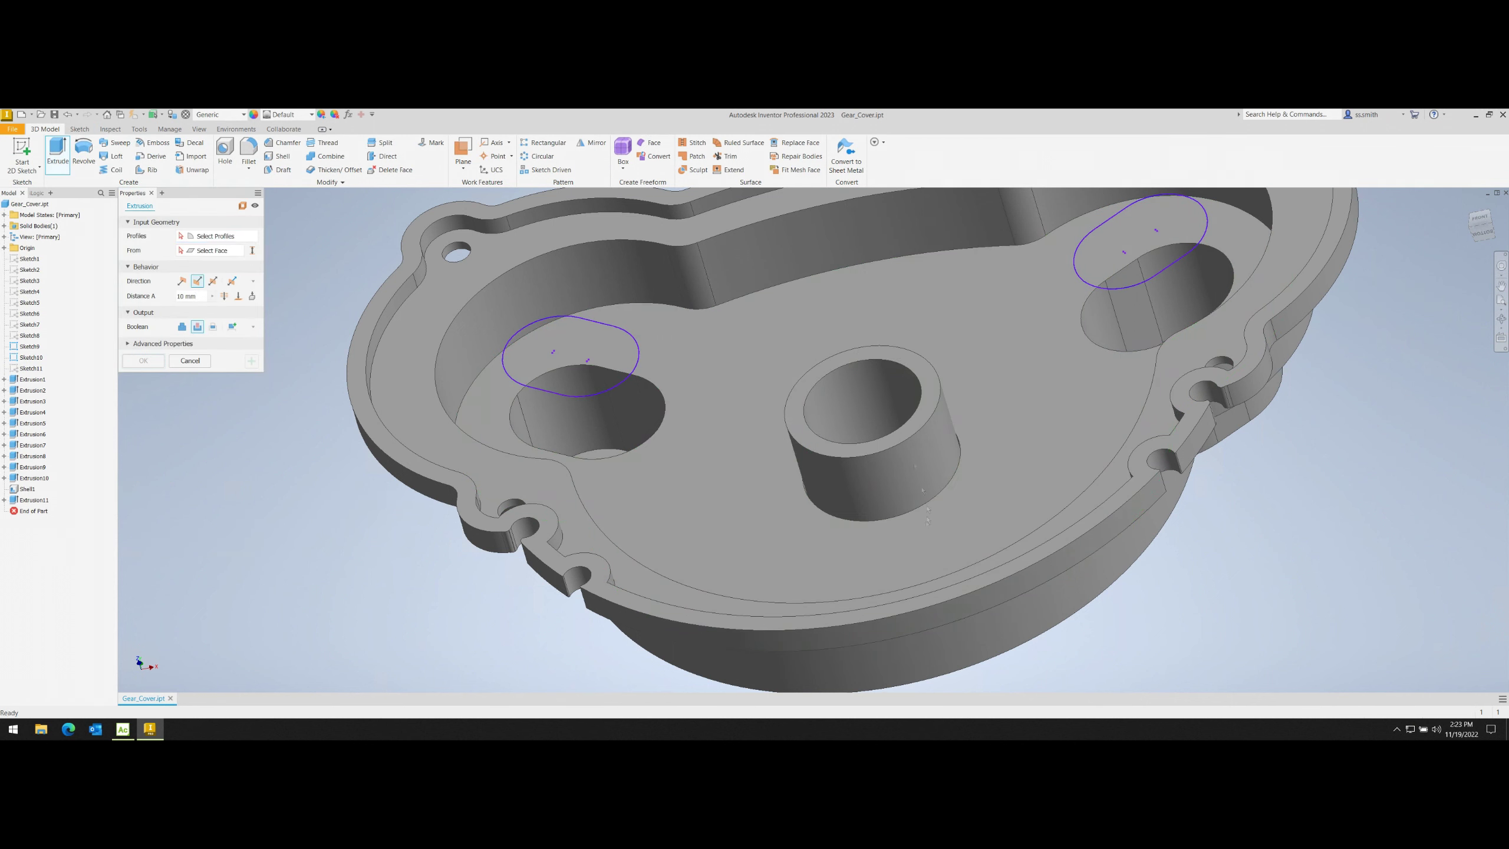
key(Escape)
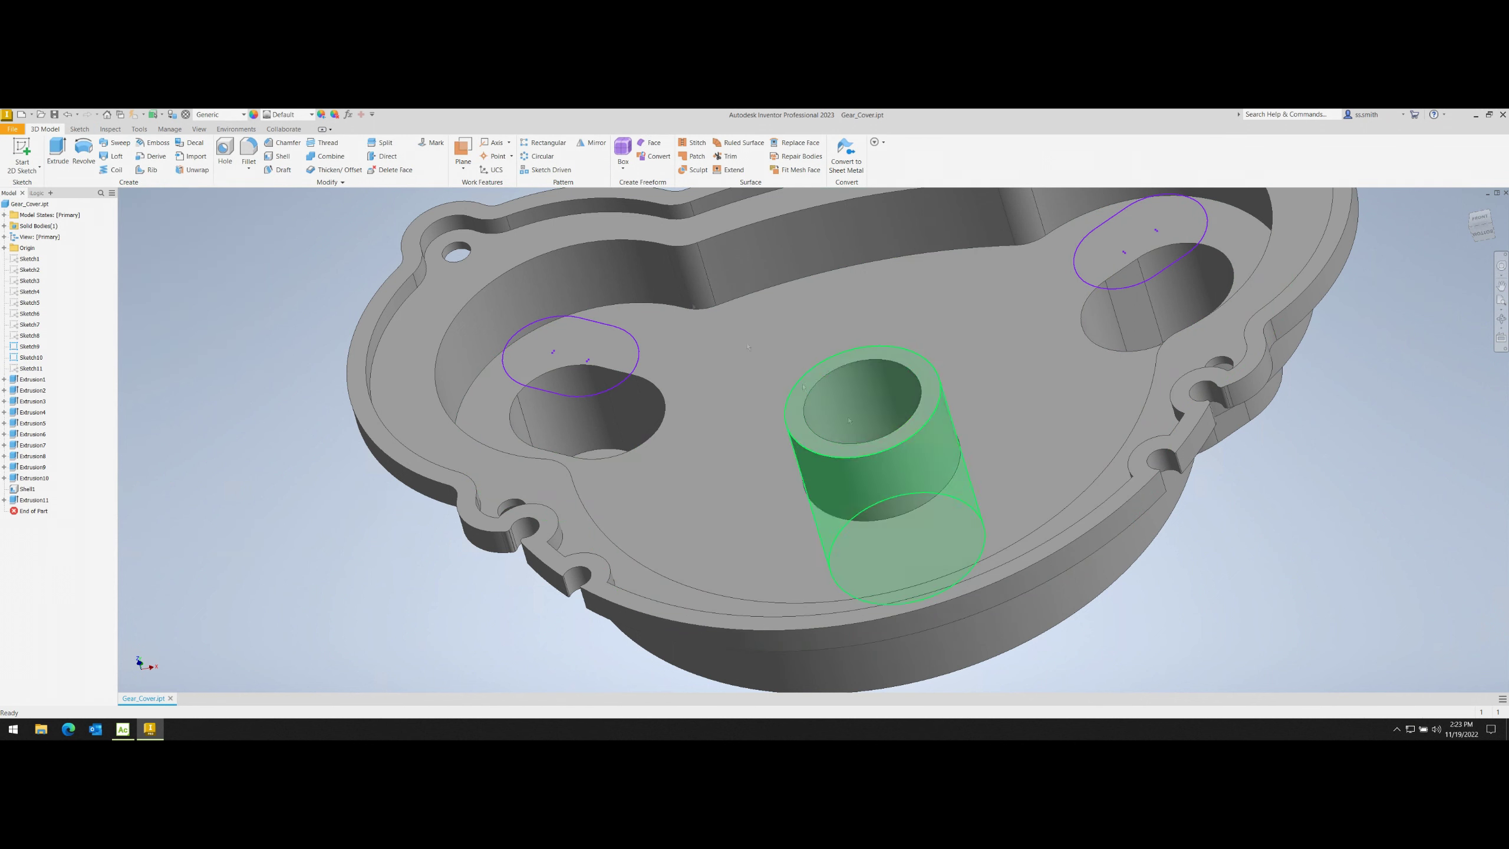
- Start a new sketch on the boss top face, returning to it after a cancelled extrusion
key(s)
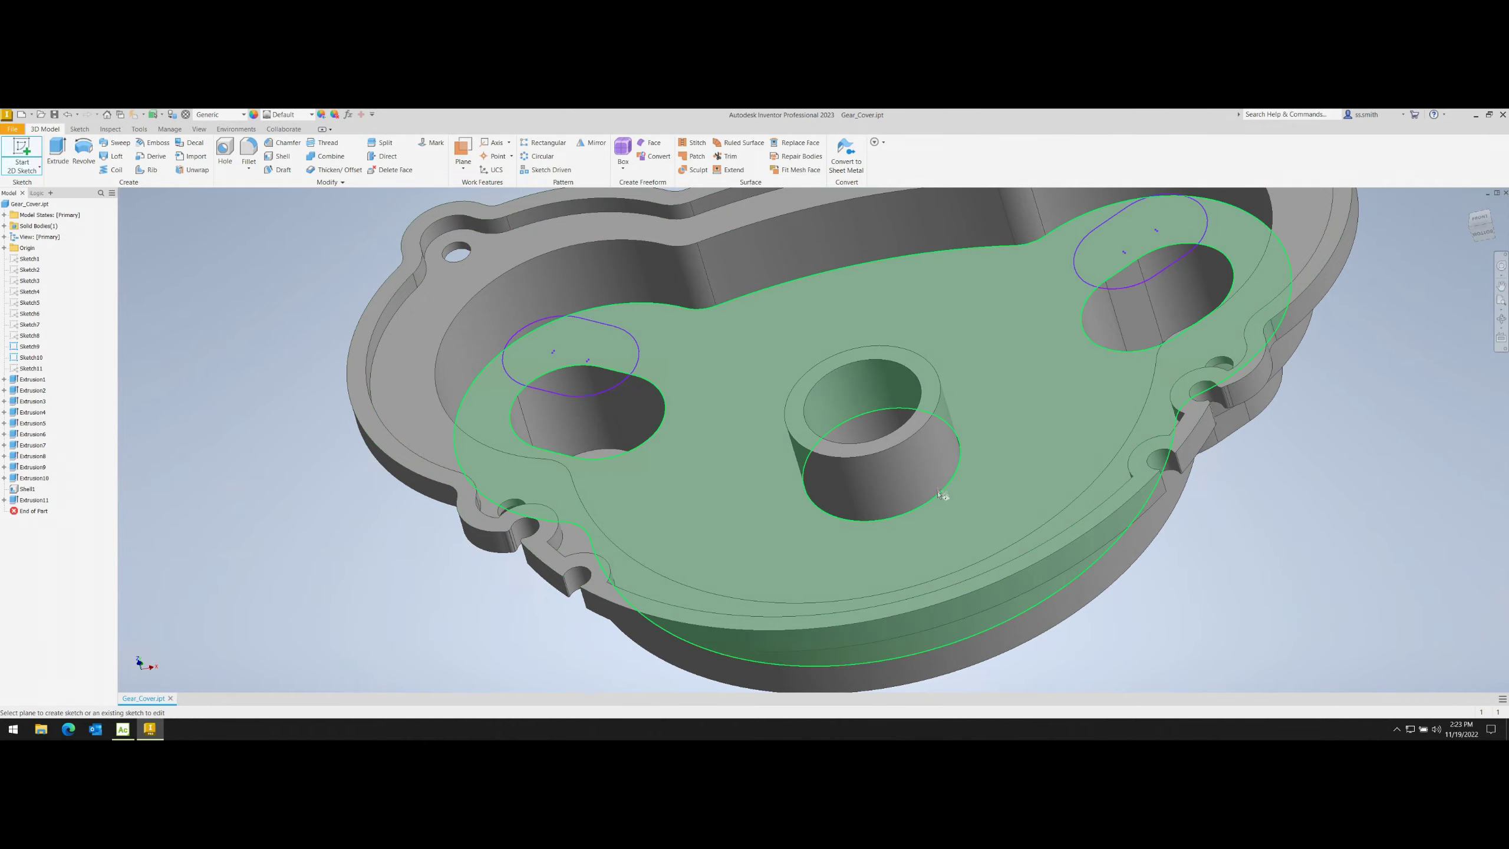
click(934, 416)
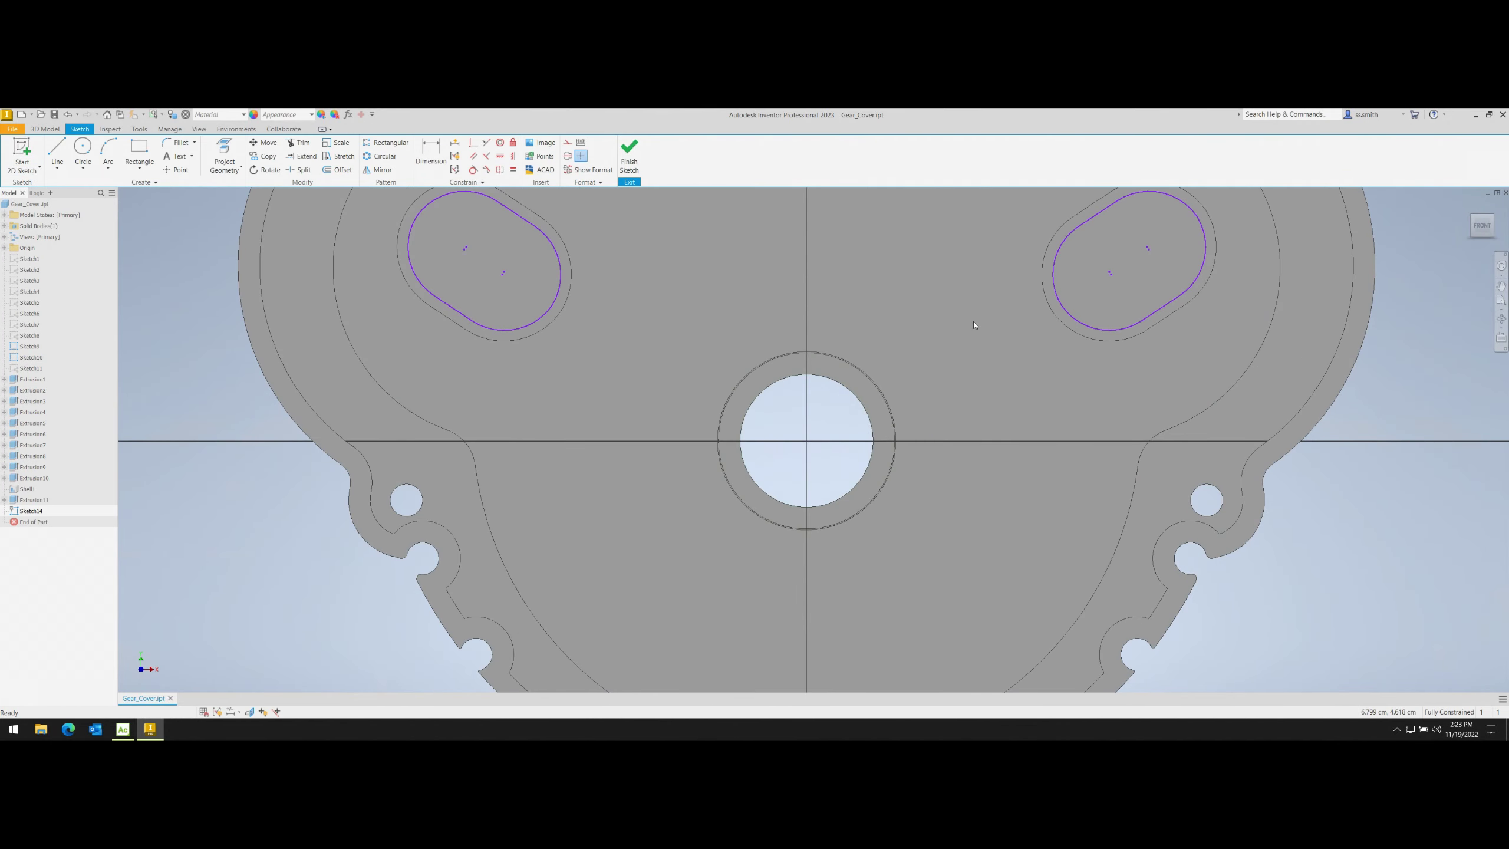
shift+middle_drag(959, 332, 820, 380)
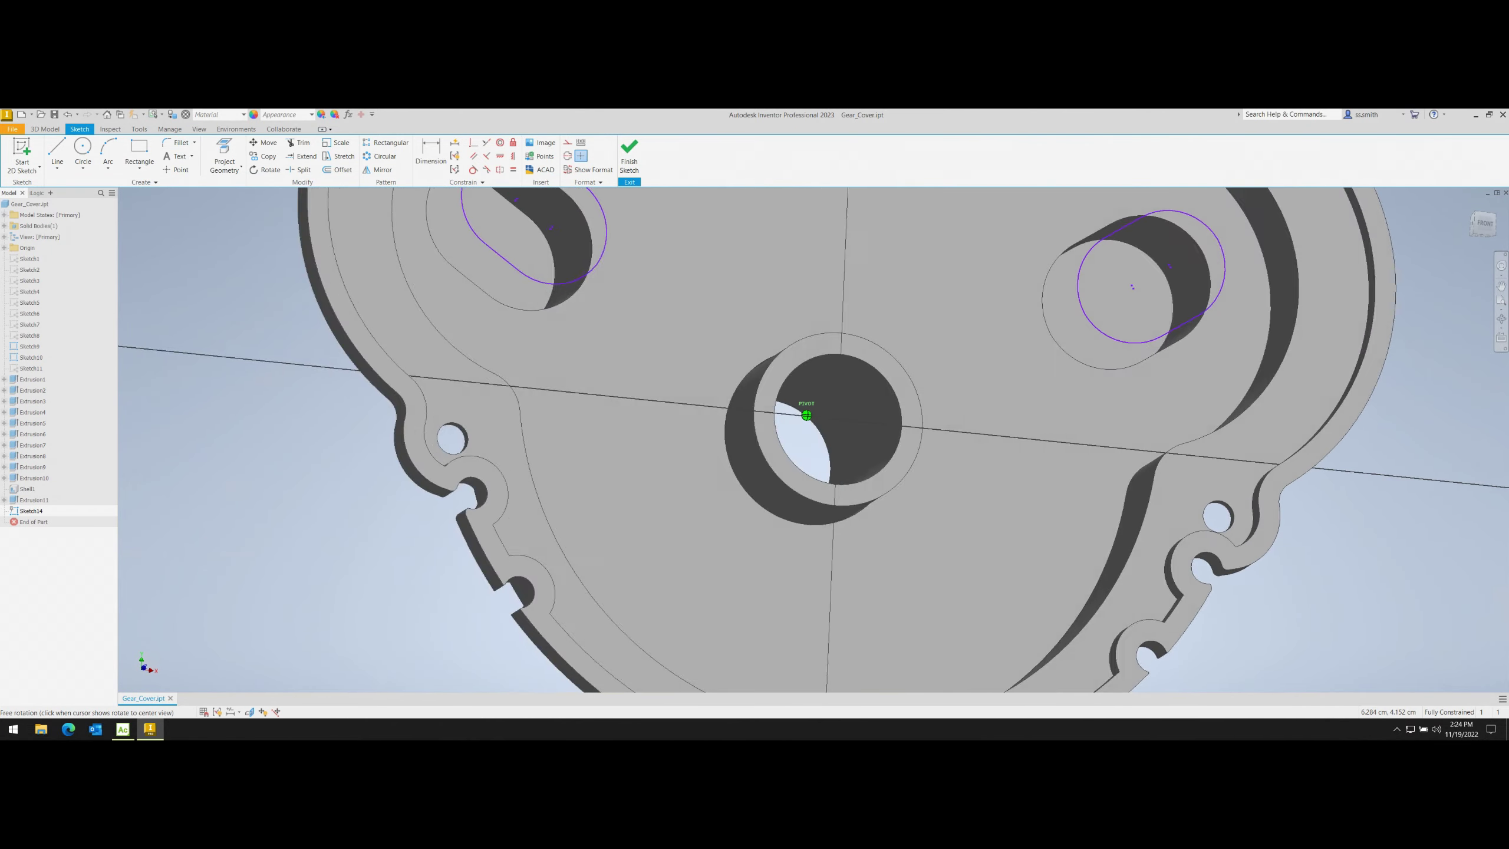
key(F5)
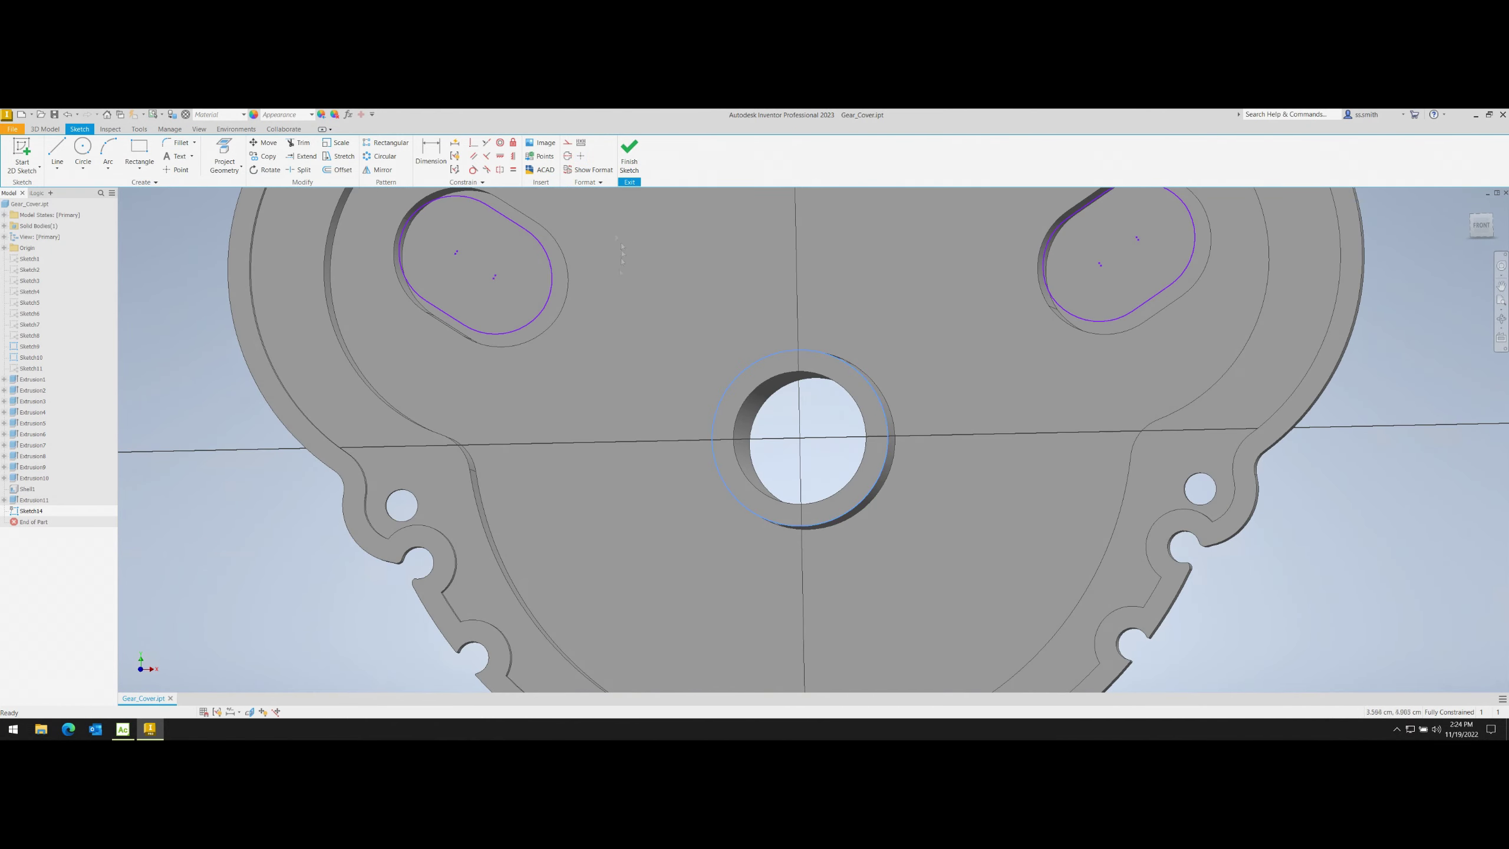
click(629, 155)
key(e)
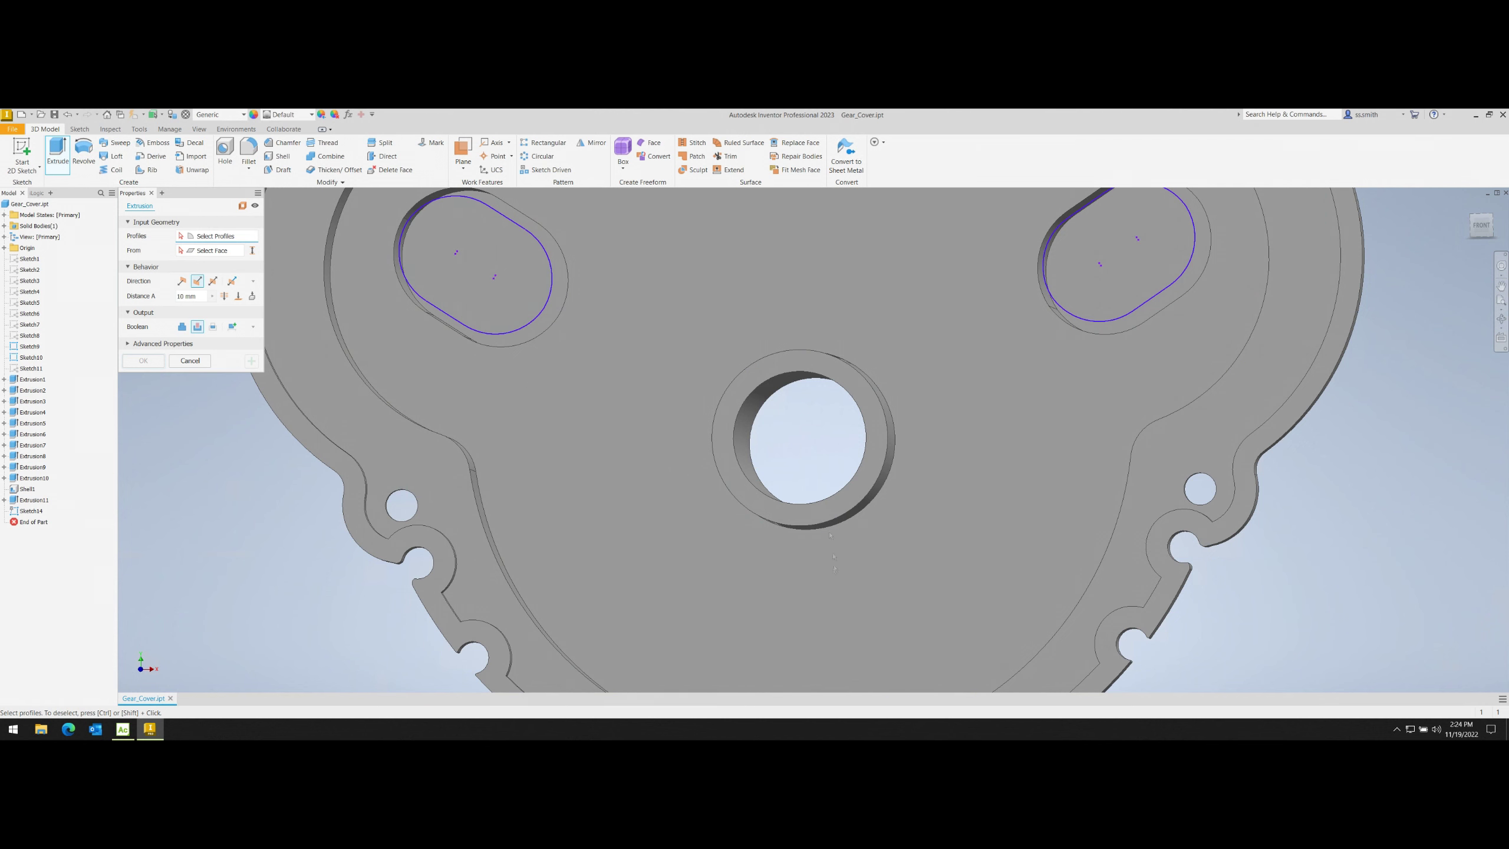
key(ctrl+z)
- Project the hub circle and cut a 0.900 cm recess up to the face
key(p)
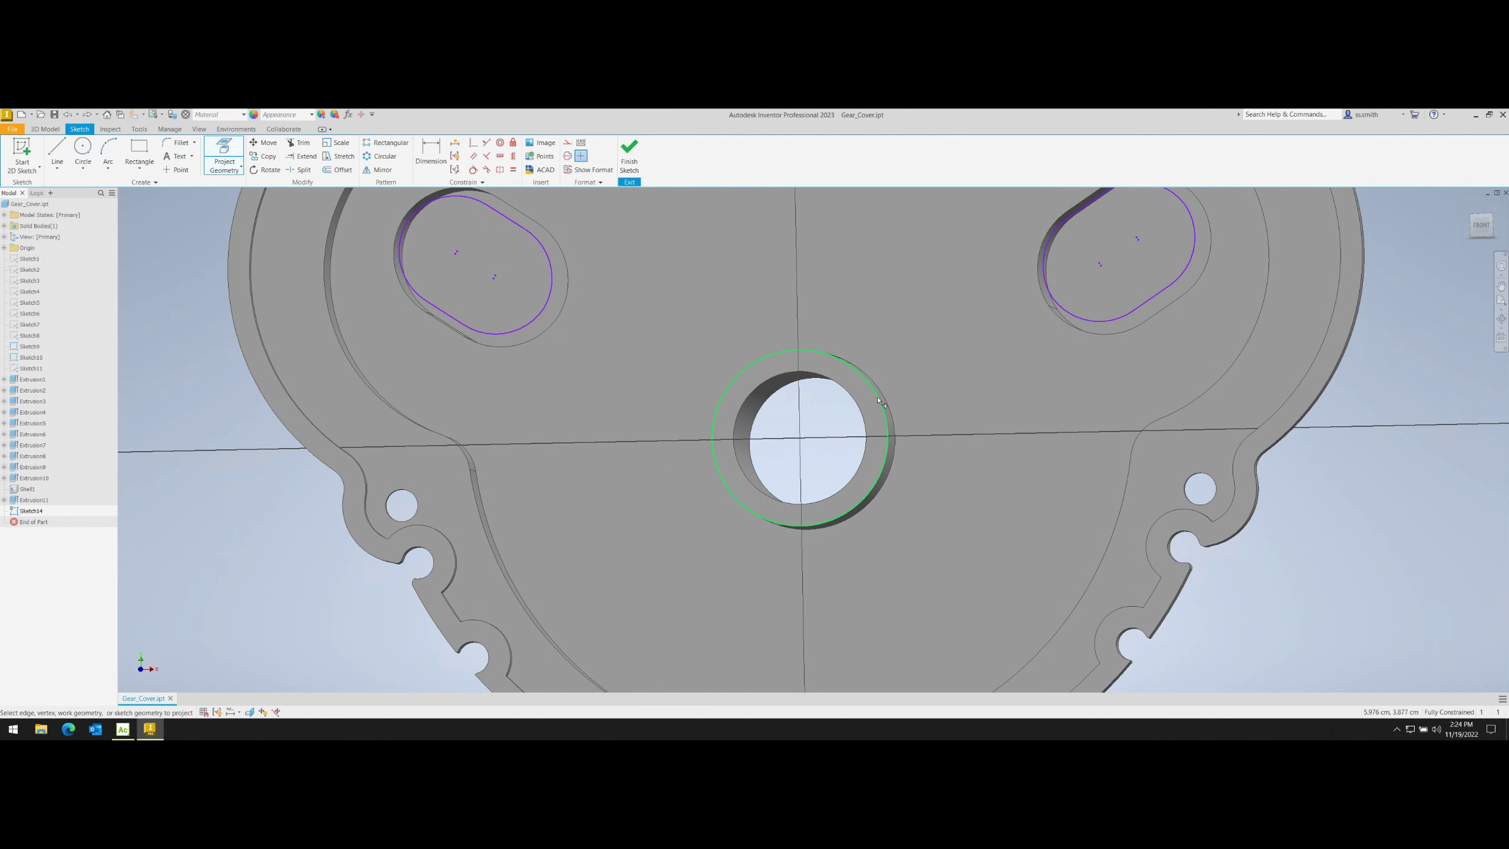
key(e)
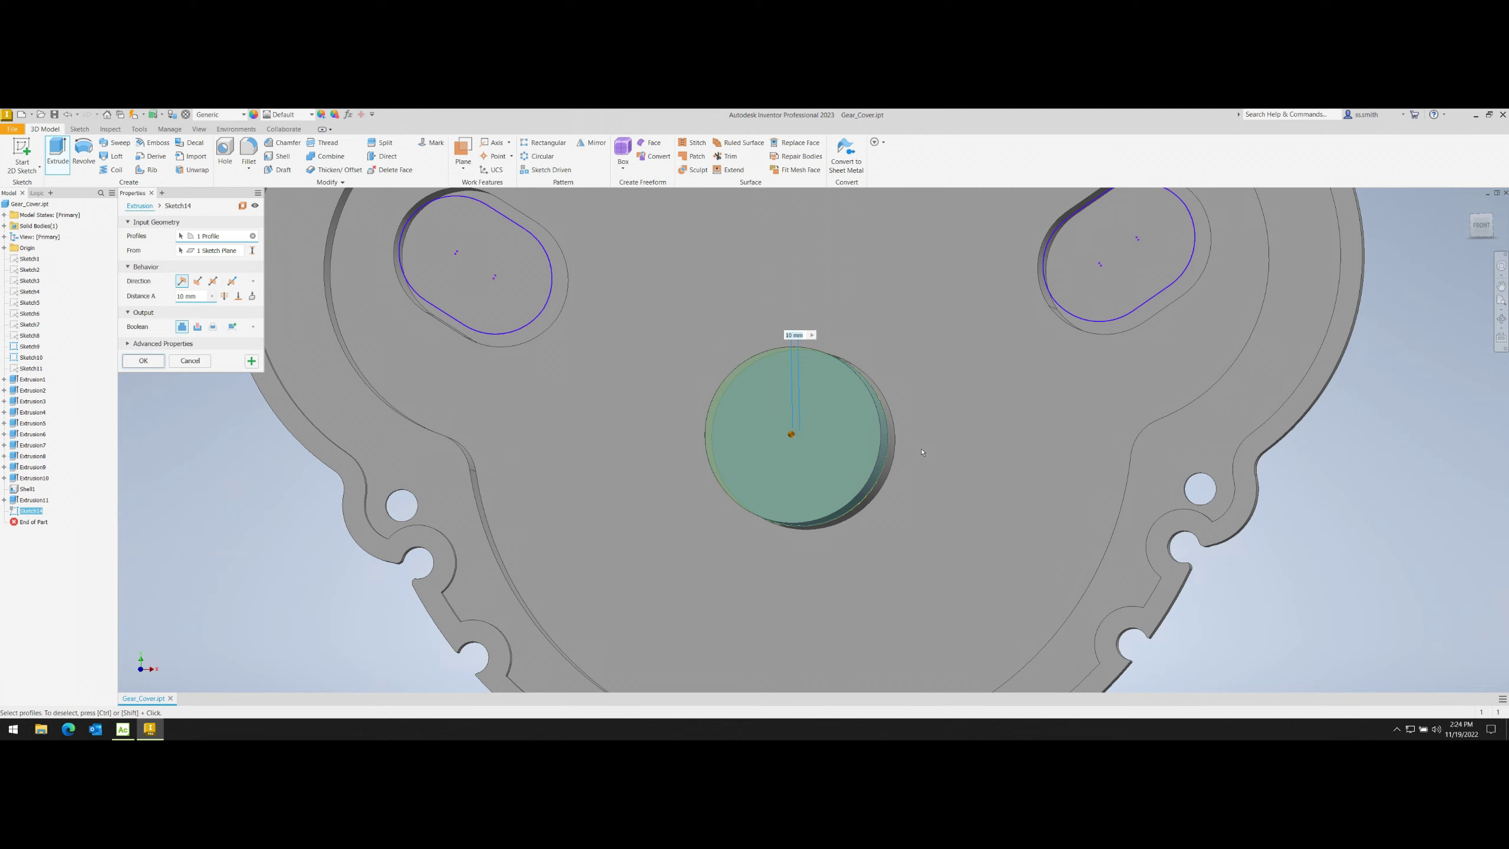
scroll(707, 434, up, 2)
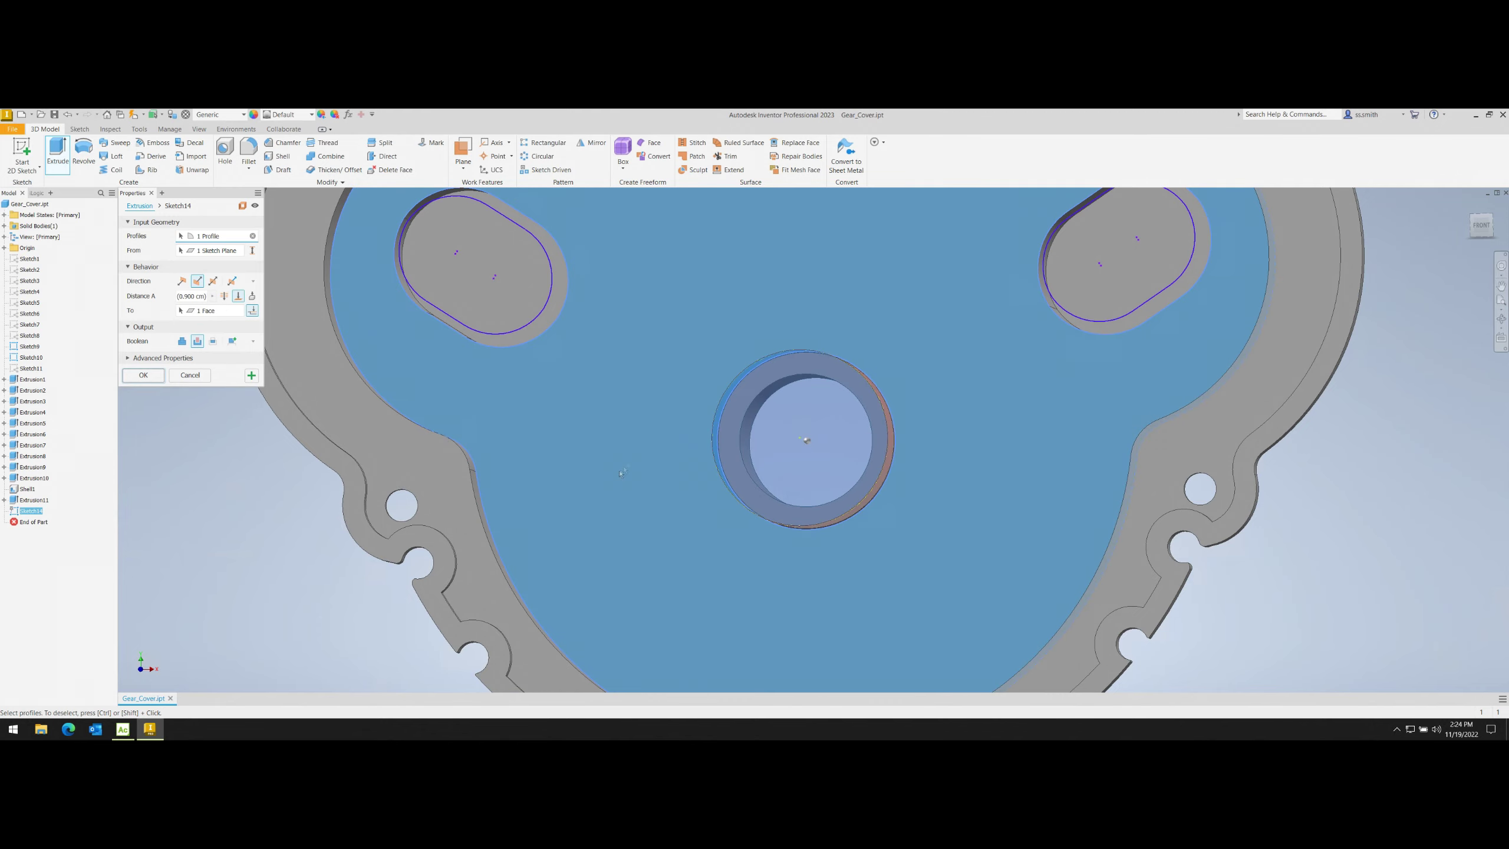
key(Return)
shift+middle_drag(707, 434, 689, 265)
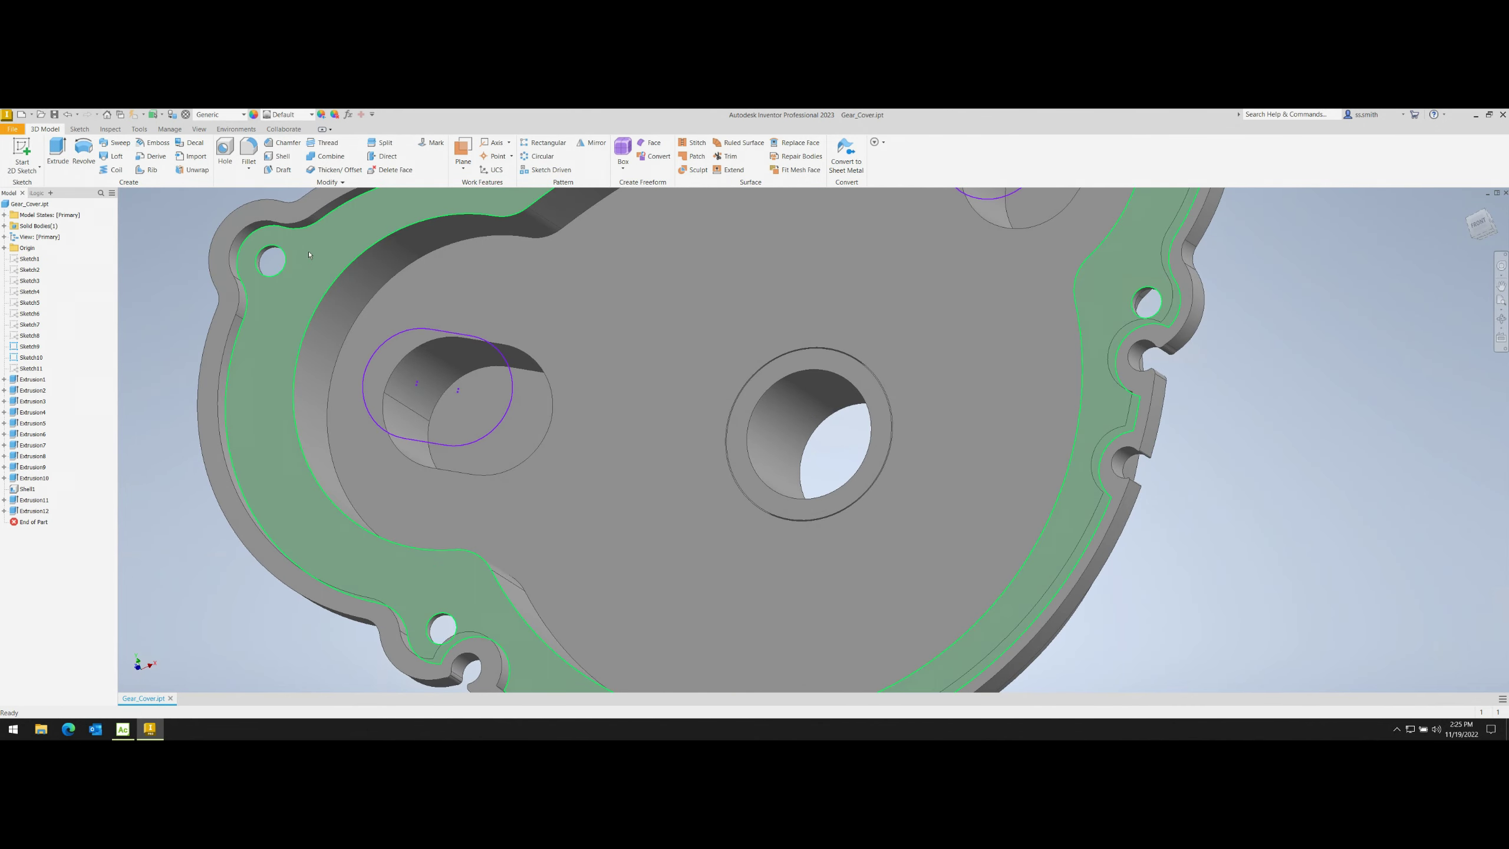
- Fillet the centre hole's top recess edge with a 0.2 radius
key(f)
click(860, 390)
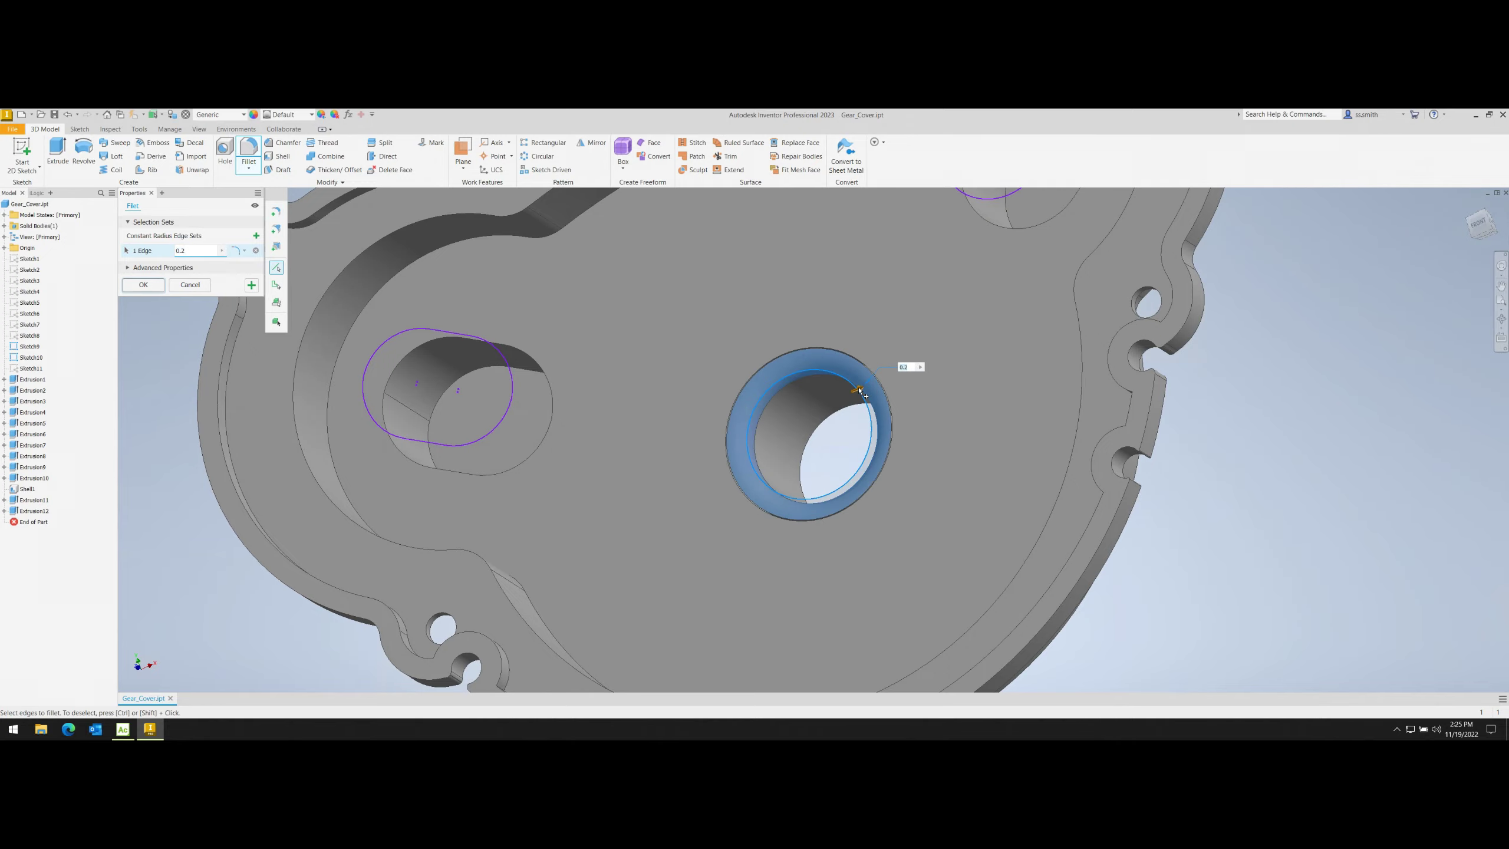
scroll(859, 391, down, 3)
click(855, 381)
scroll(855, 380, up, 4)
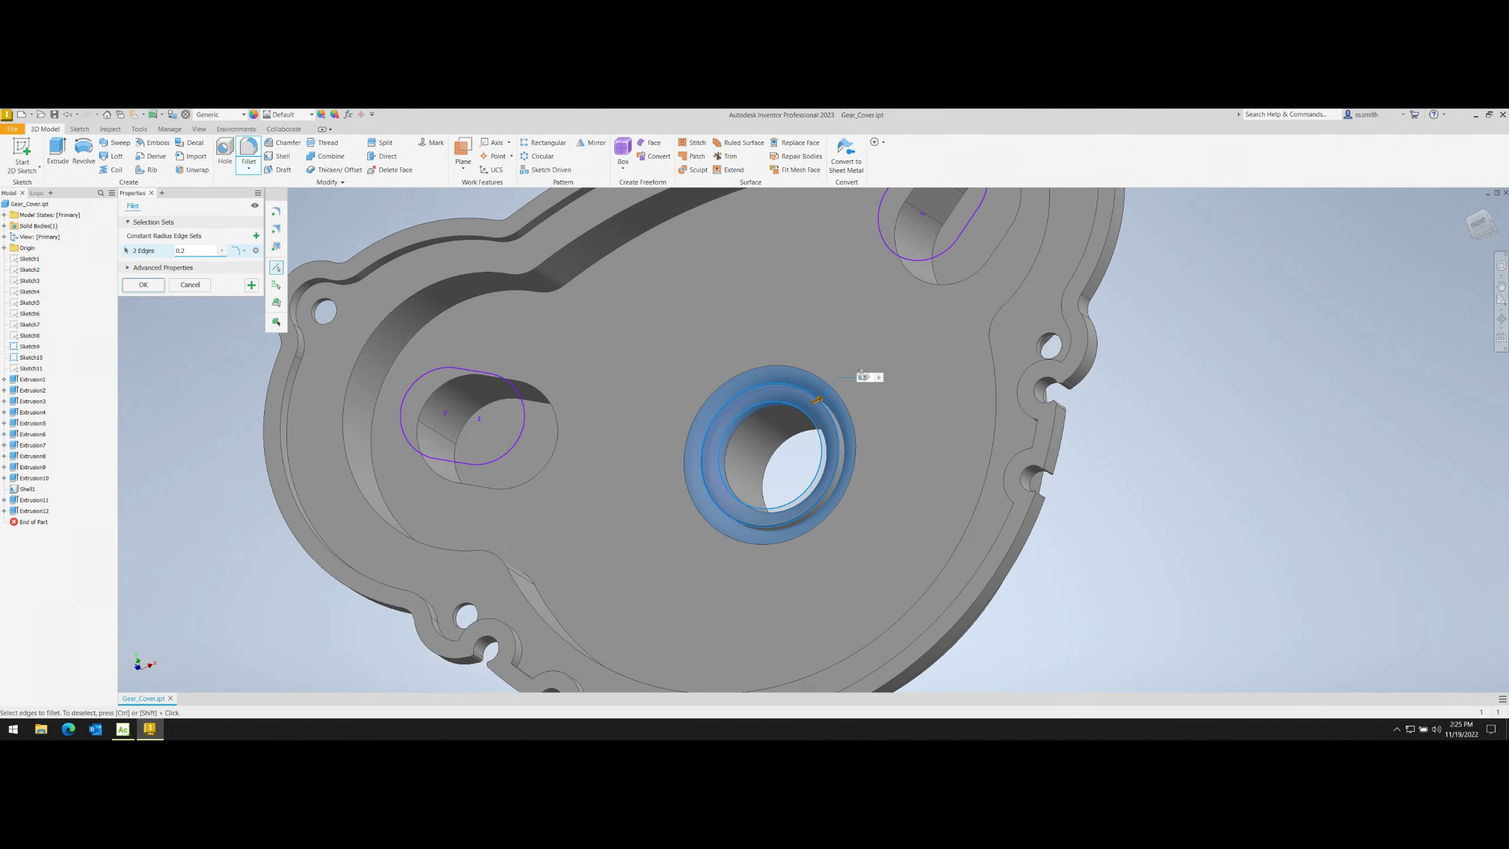
mouse_move(768, 439)
shift+middle_down()
mouse_move(772, 357)
mouse_move(737, 453)
mouse_move(749, 417)
mouse_move(707, 380)
mouse_move(705, 393)
shift+middle_up()
click(737, 452)
scroll(737, 453, up, 3)
scroll(749, 417, up, 2)
click(143, 285)
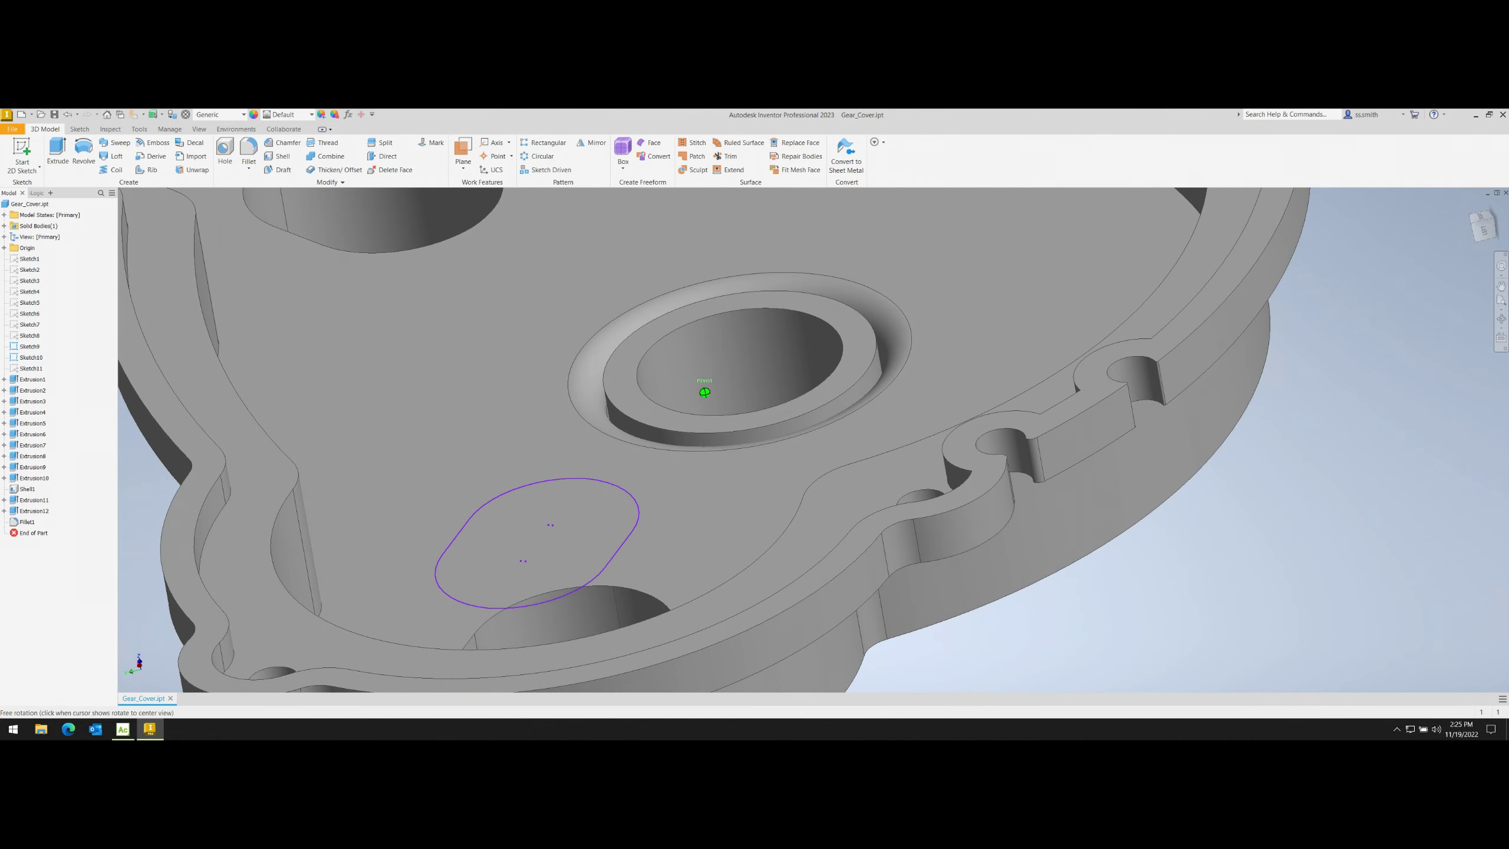
- Edit Extrusion12 to a fixed 10 mm cut depth and inspect the recess
double_click(36, 511)
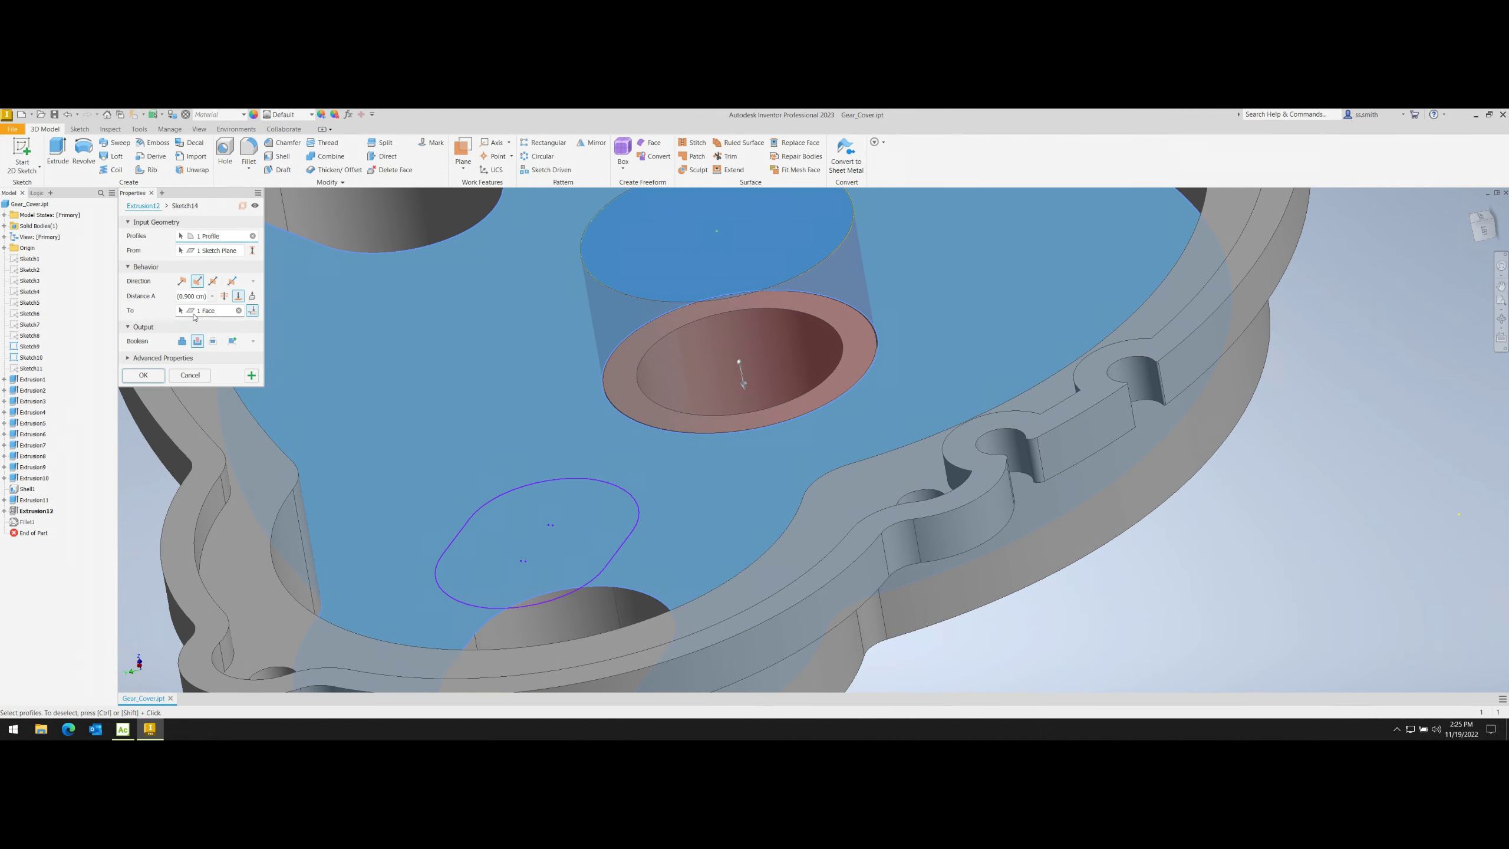
click(200, 297)
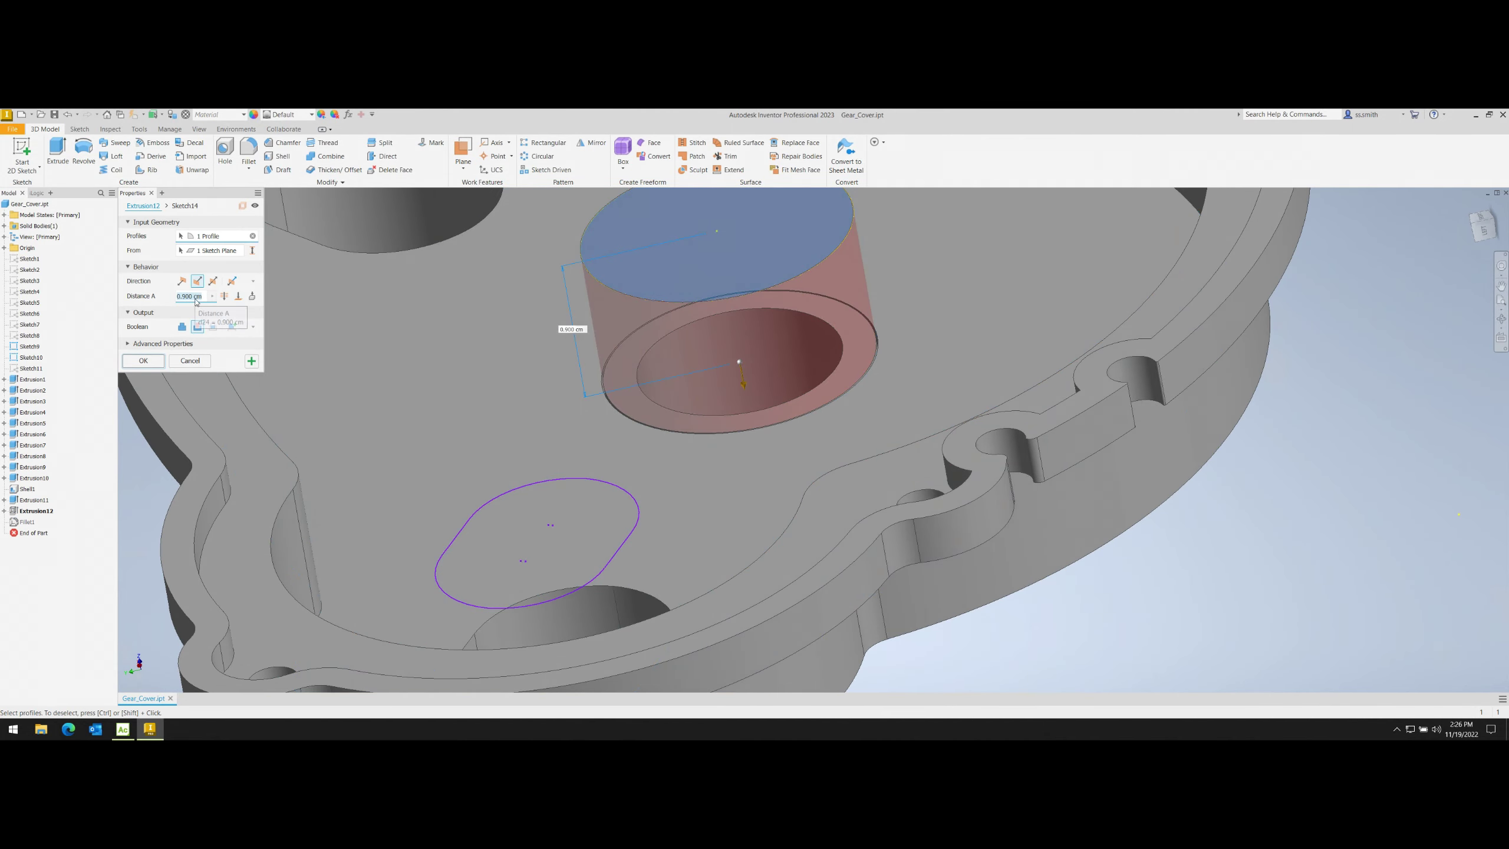
text(10mm)
key(Return)
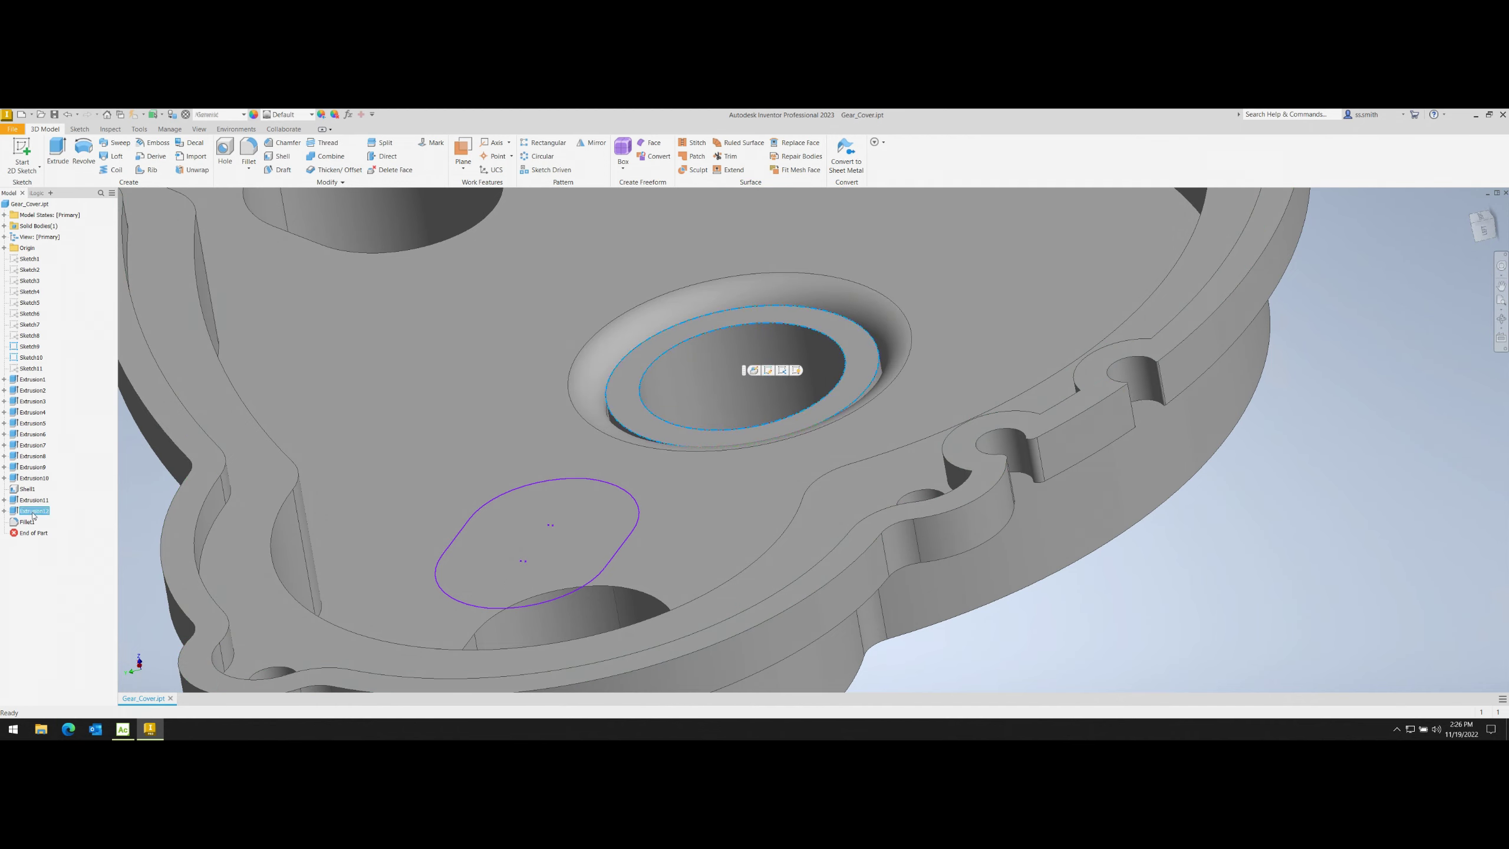
click(144, 360)
shift+middle_drag(673, 210, 673, 210)
shift+middle_drag(905, 485, 1047, 312)
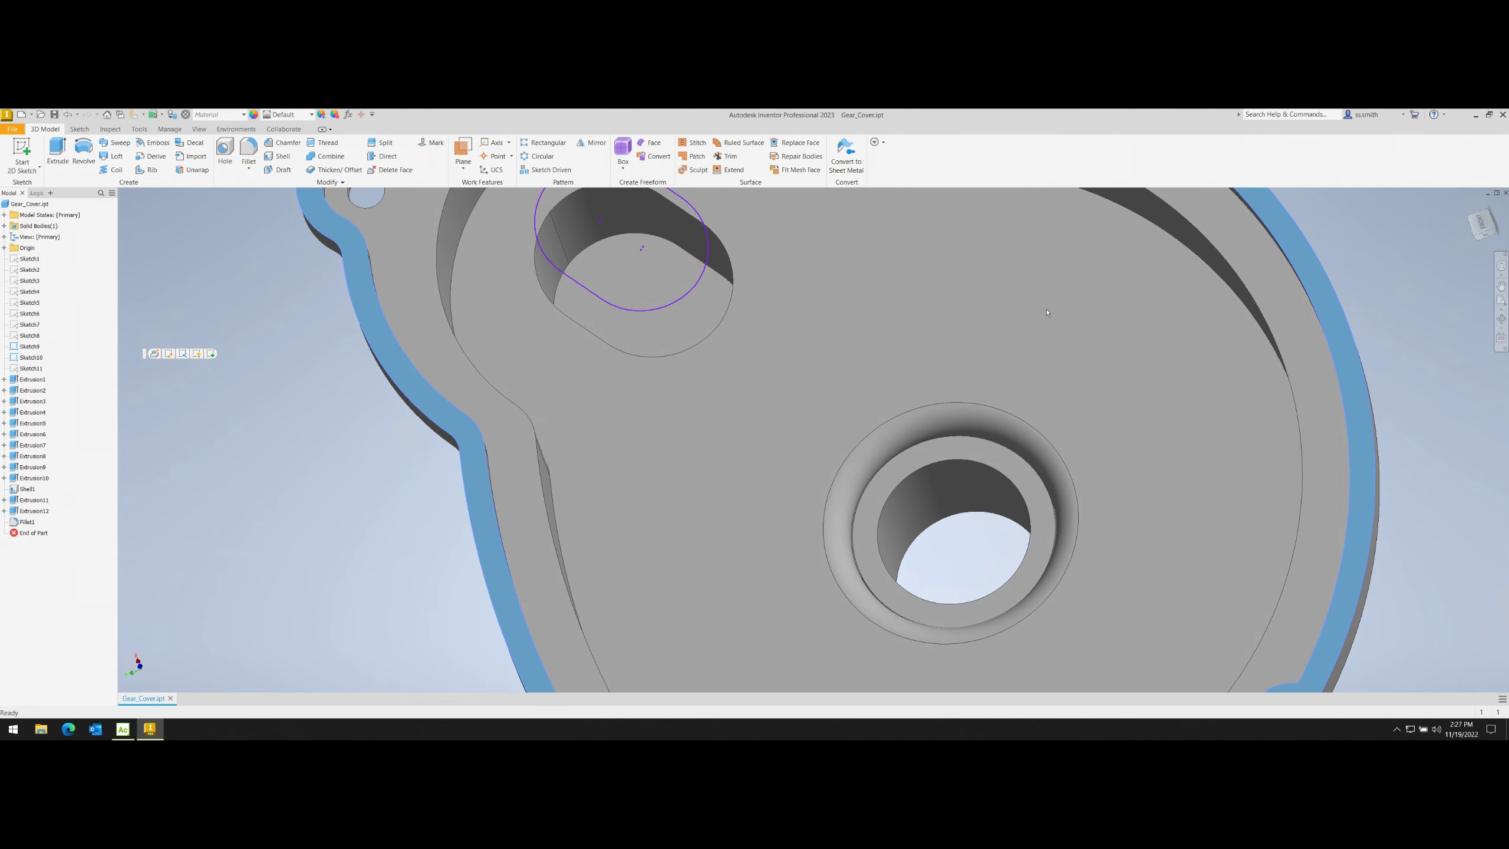
- Add Fillet2 with radius 0.2 on the hole edges and outer rim loop
click(248, 149)
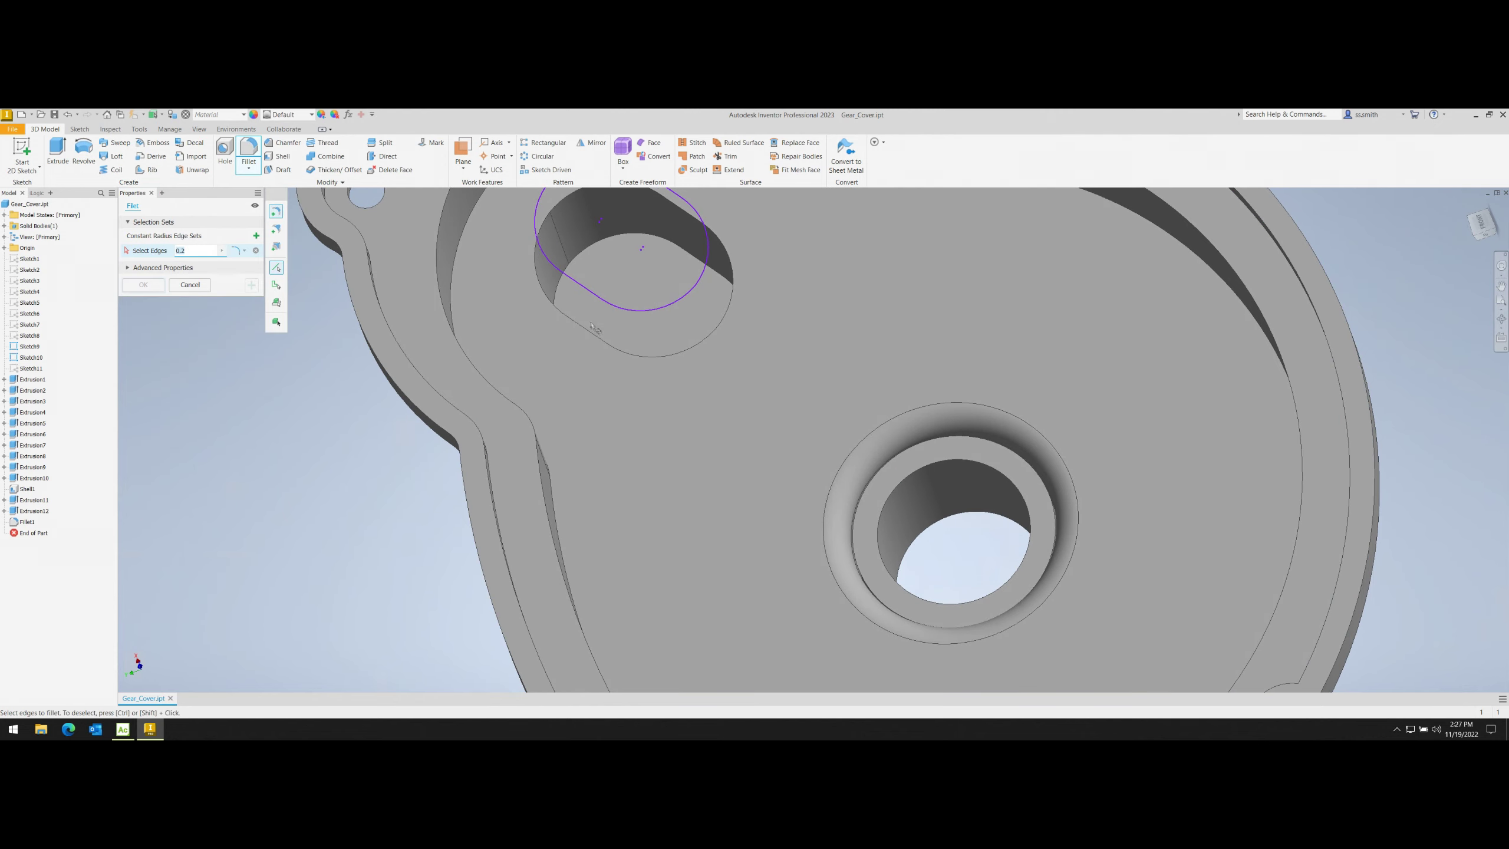
click(736, 306)
scroll(736, 306, up, 5)
scroll(690, 494, down, 5)
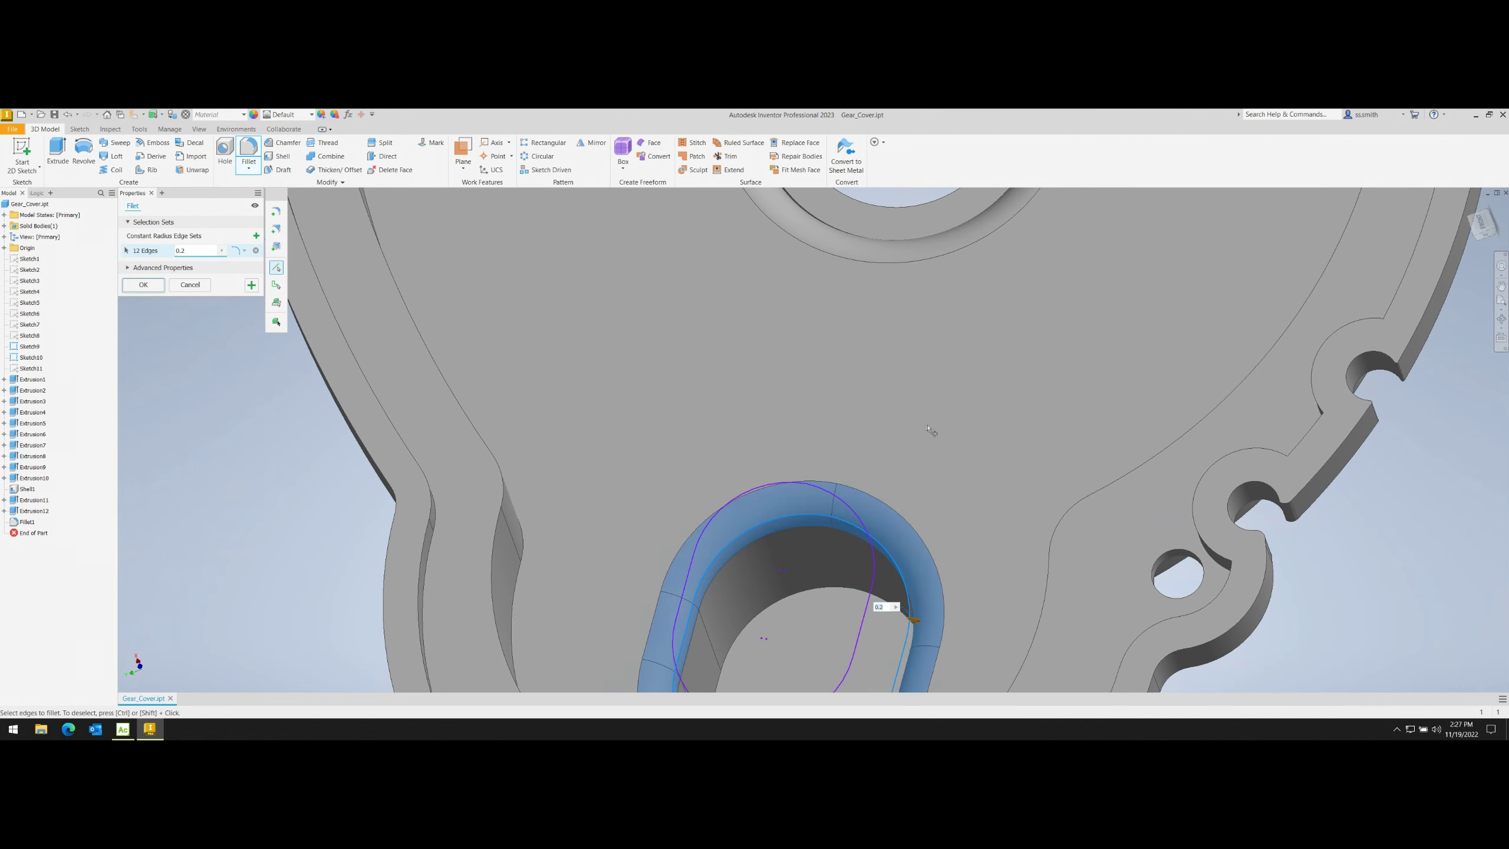
scroll(929, 430, up, 5)
click(837, 234)
scroll(787, 242, down, 5)
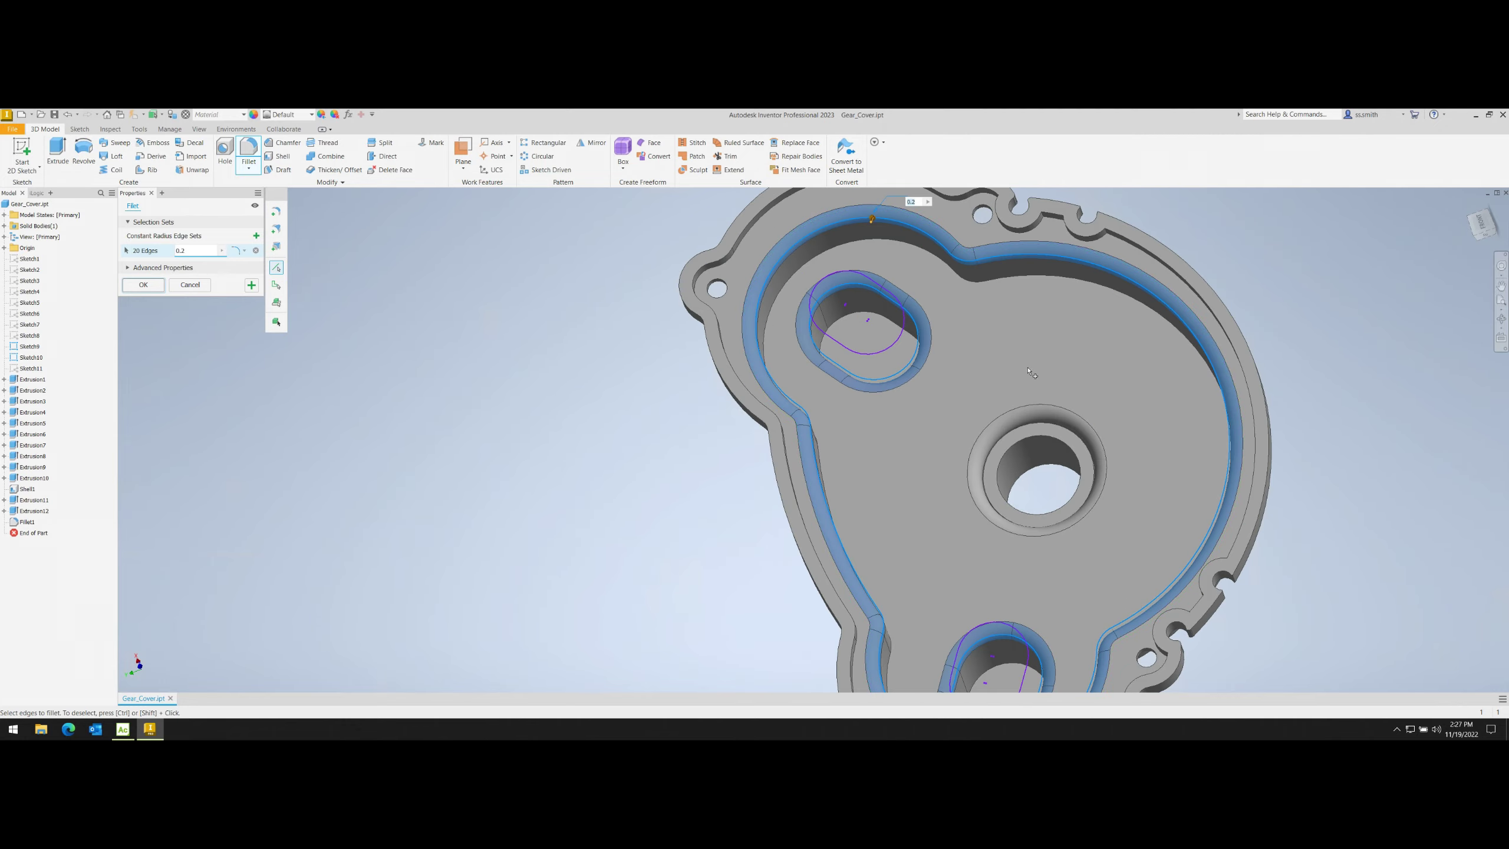
scroll(1030, 372, up, 3)
key(Return)
mouse_move(1022, 439)
shift+middle_down()
mouse_move(980, 451)
mouse_move(1022, 439)
shift+middle_up()
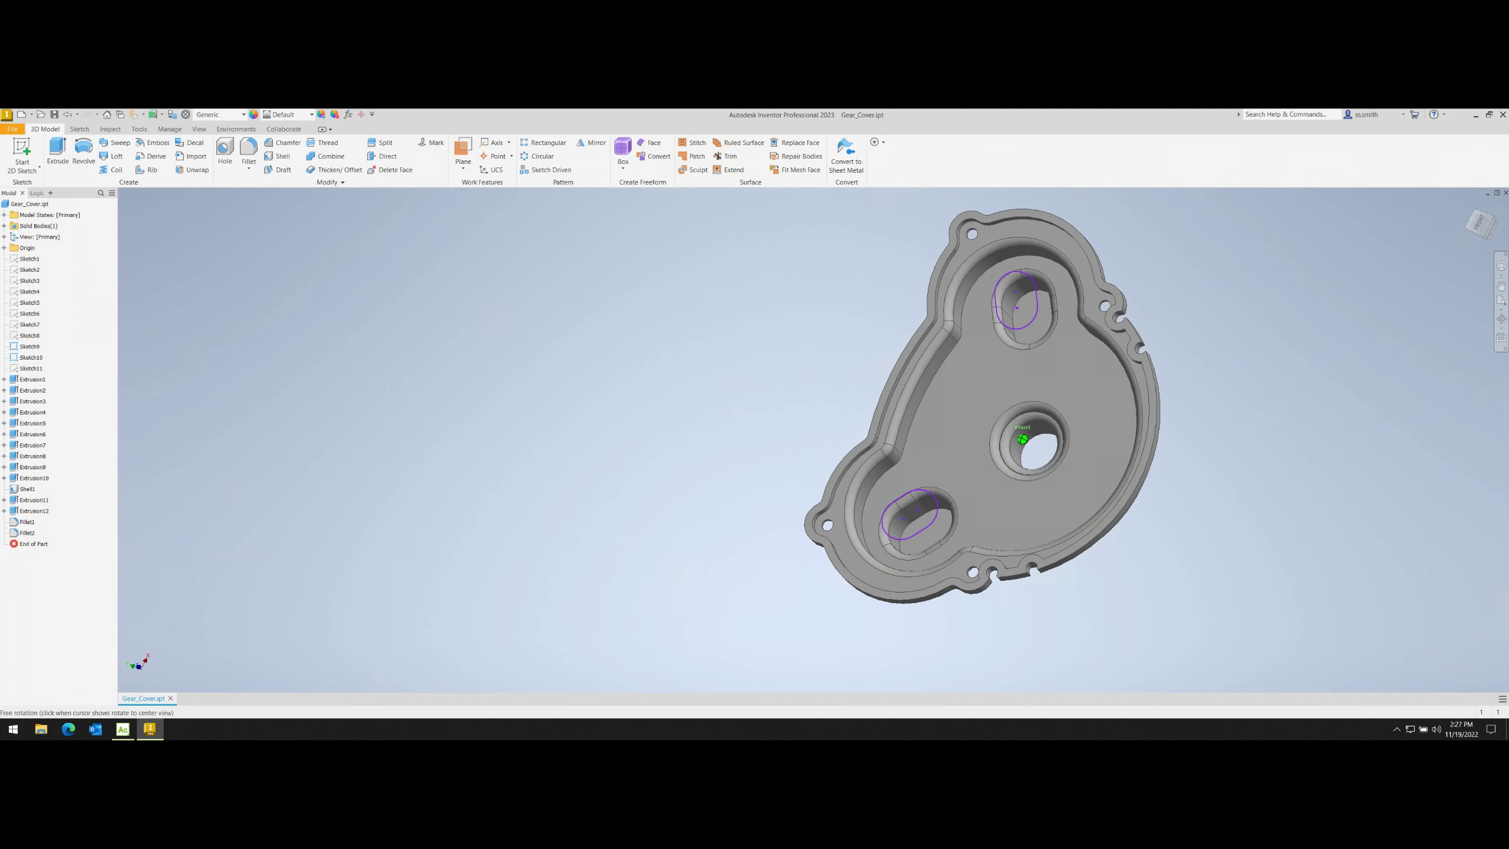
shift+middle_drag(907, 371, 1010, 333)
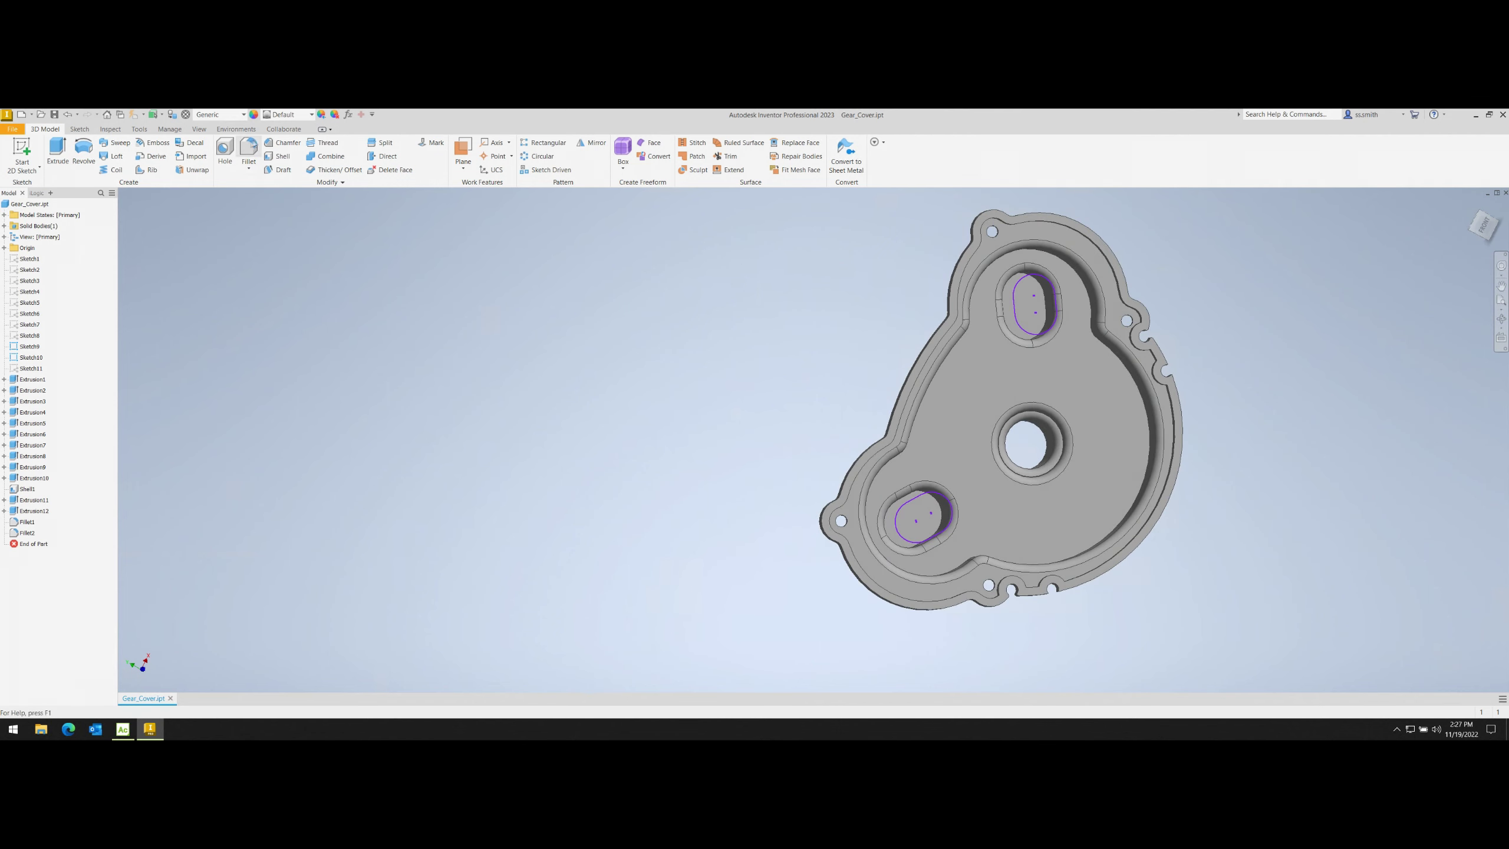
- Fillet the 24 outer rim and notch edges with a 1mm radius
key(f)
click(1117, 273)
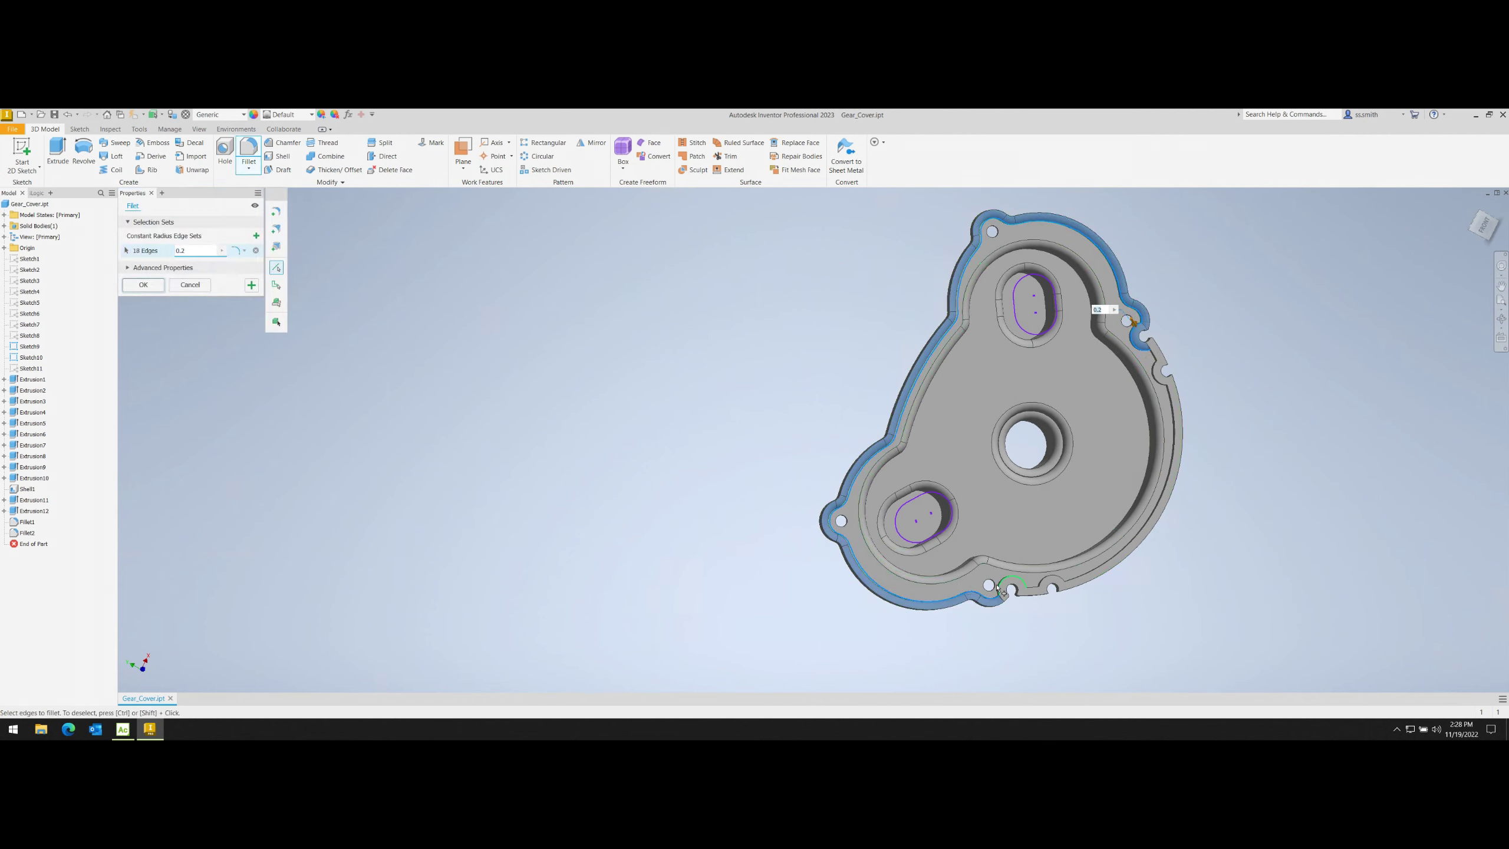
click(1079, 580)
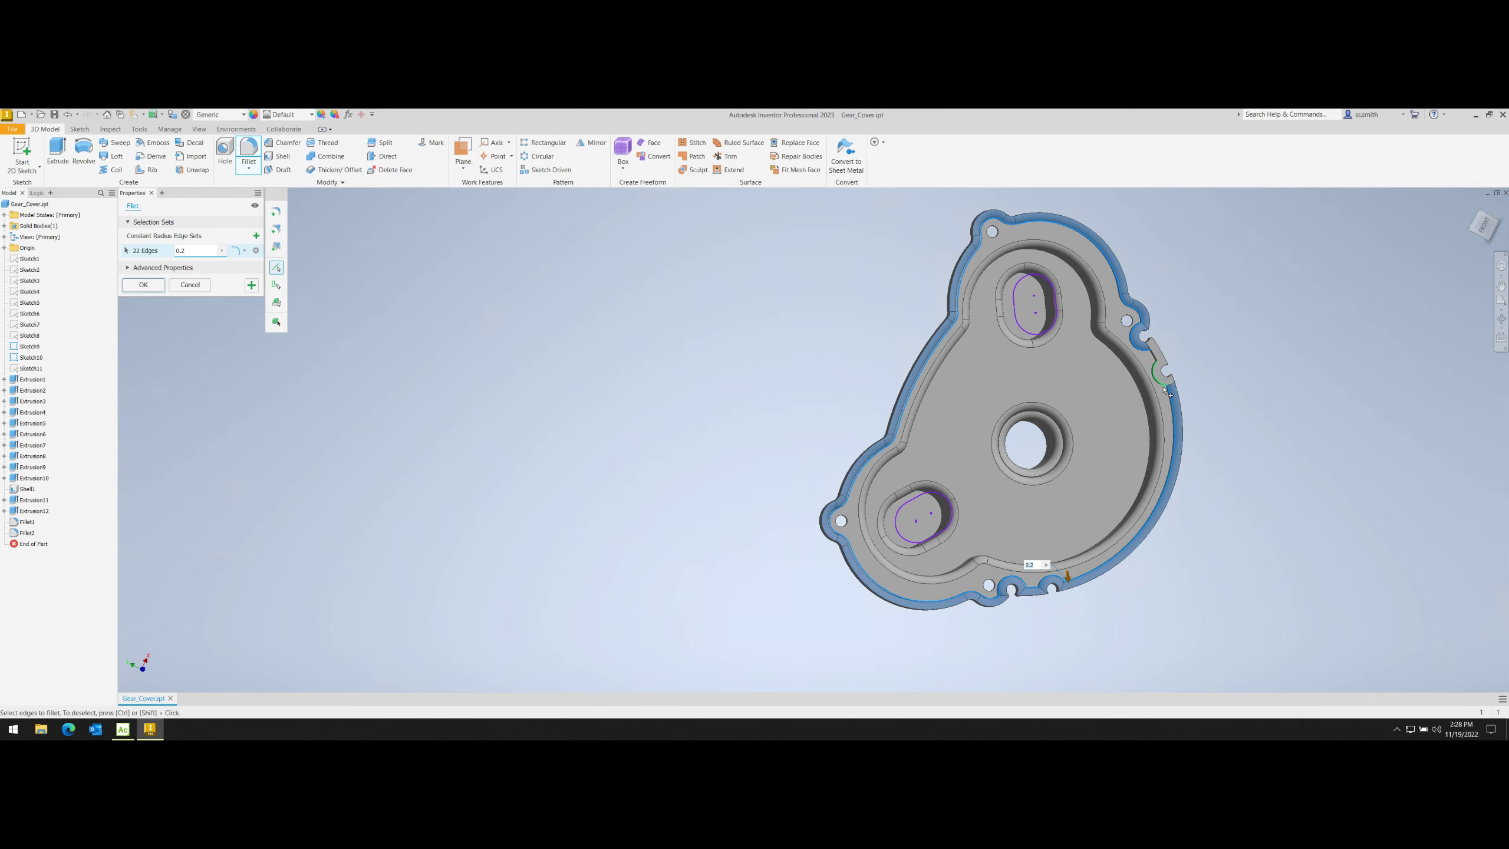
click(1154, 359)
scroll(1153, 359, down, 5)
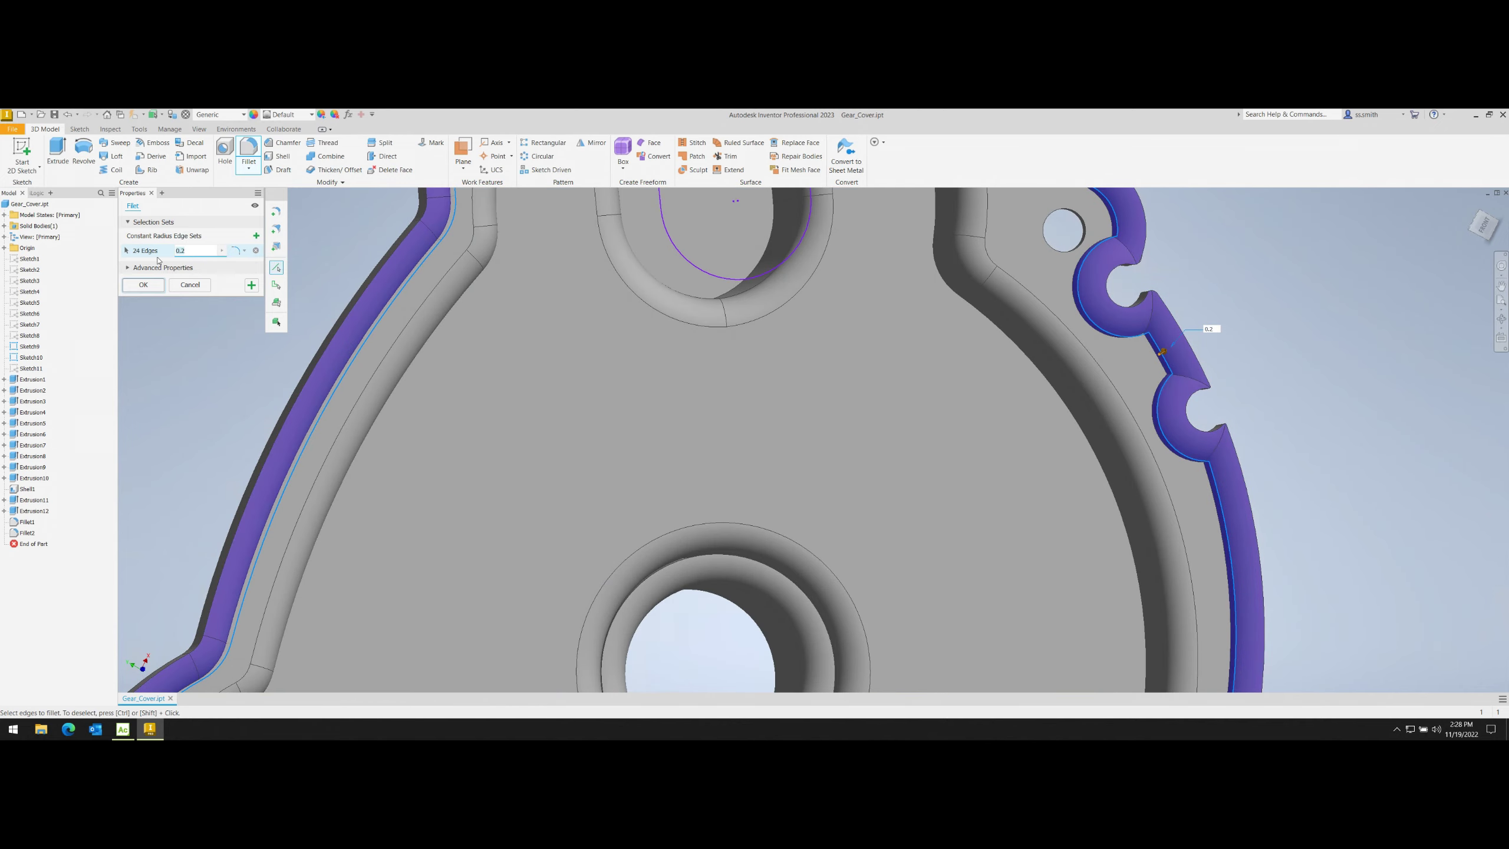
scroll(713, 416, up, 5)
shift+middle_drag(713, 416, 892, 416)
text(.5mm)
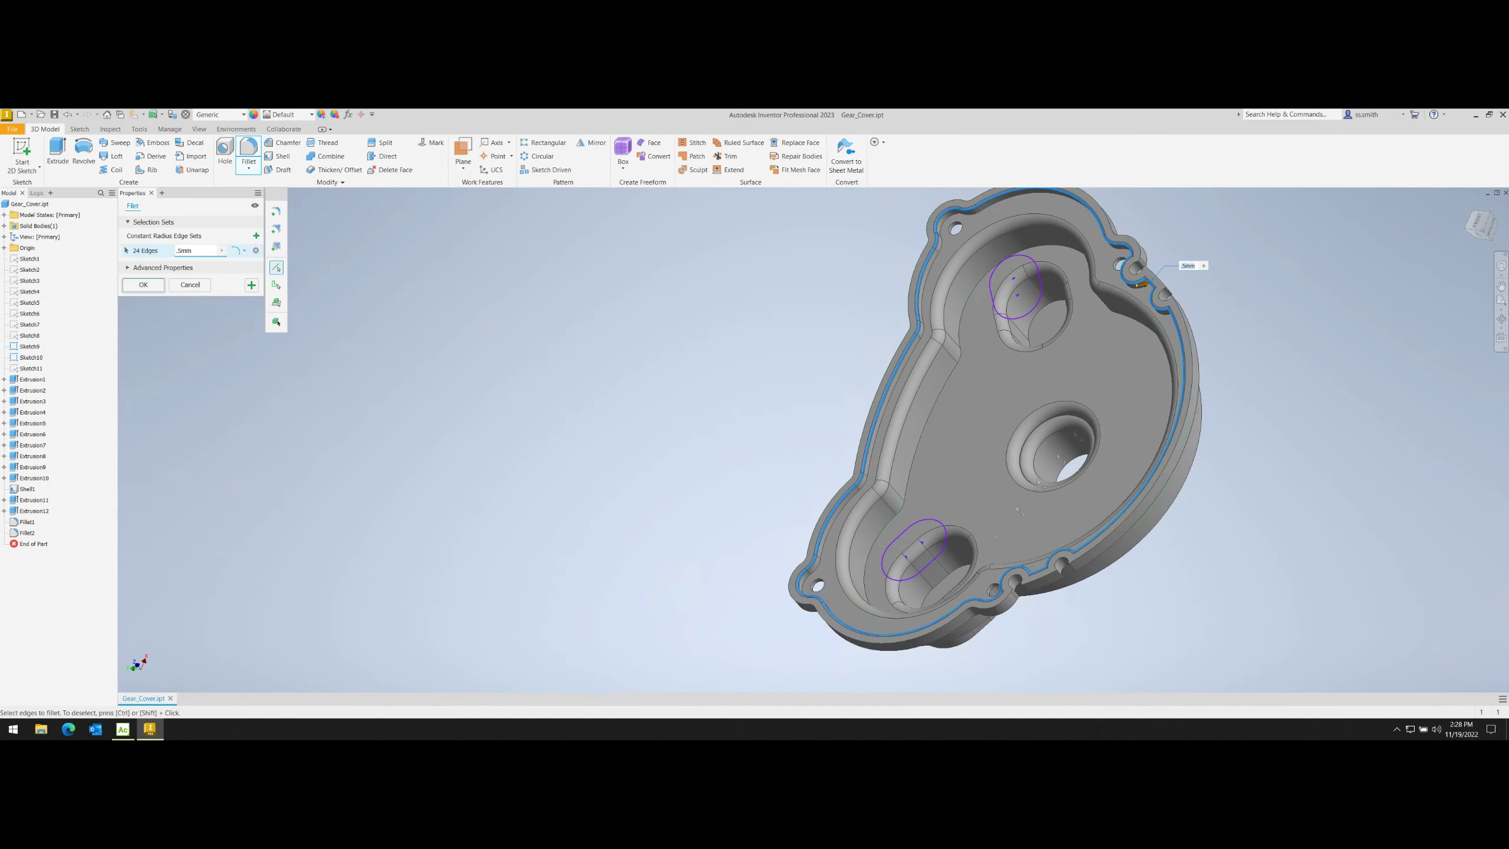
scroll(951, 570, down, 5)
shift+middle_drag(951, 571, 207, 269)
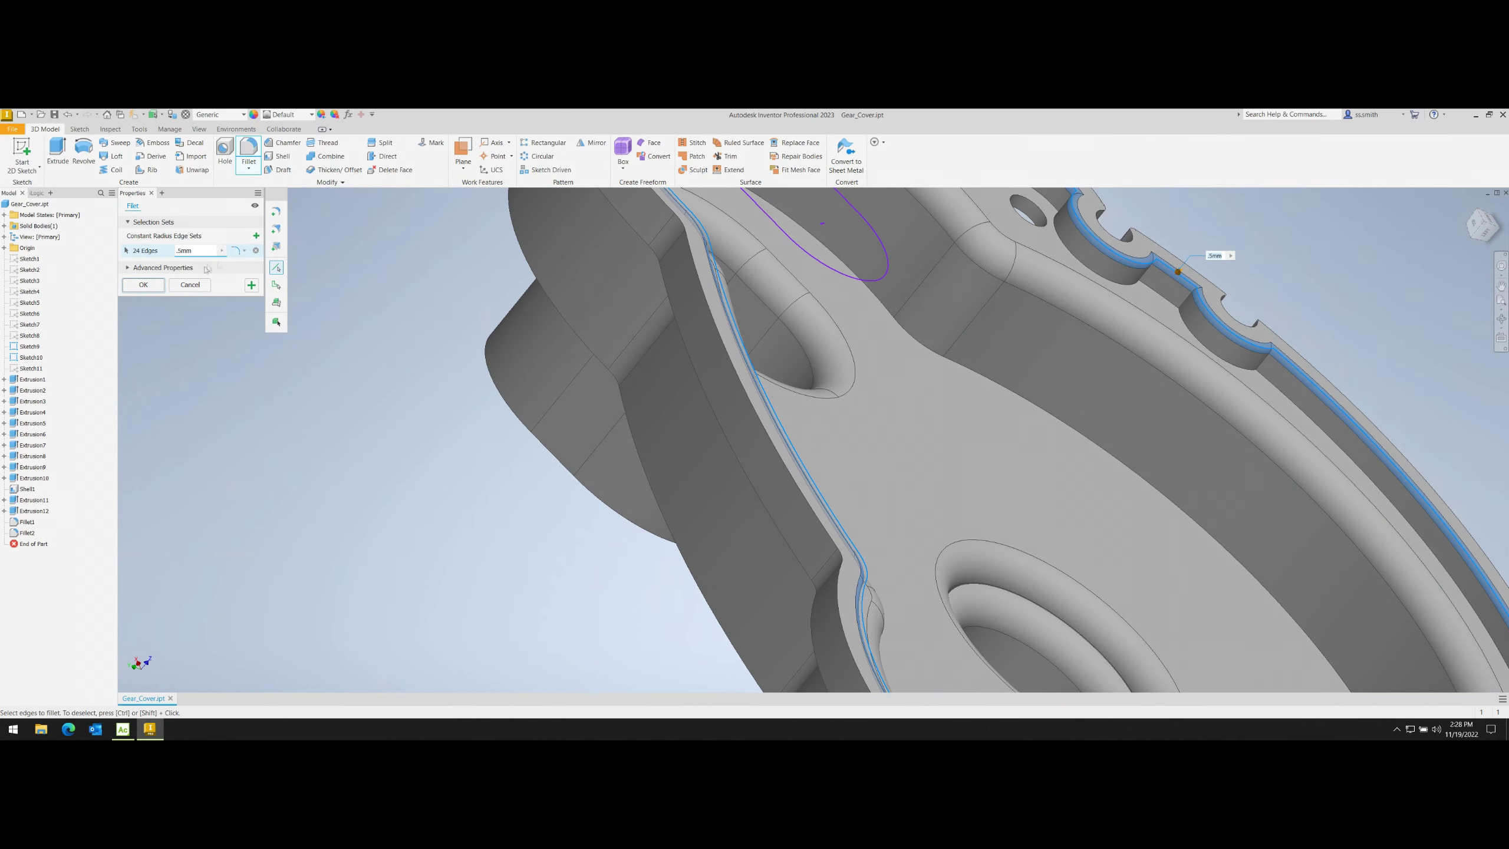
text(1mm)
shift+middle_drag(472, 371, 963, 381)
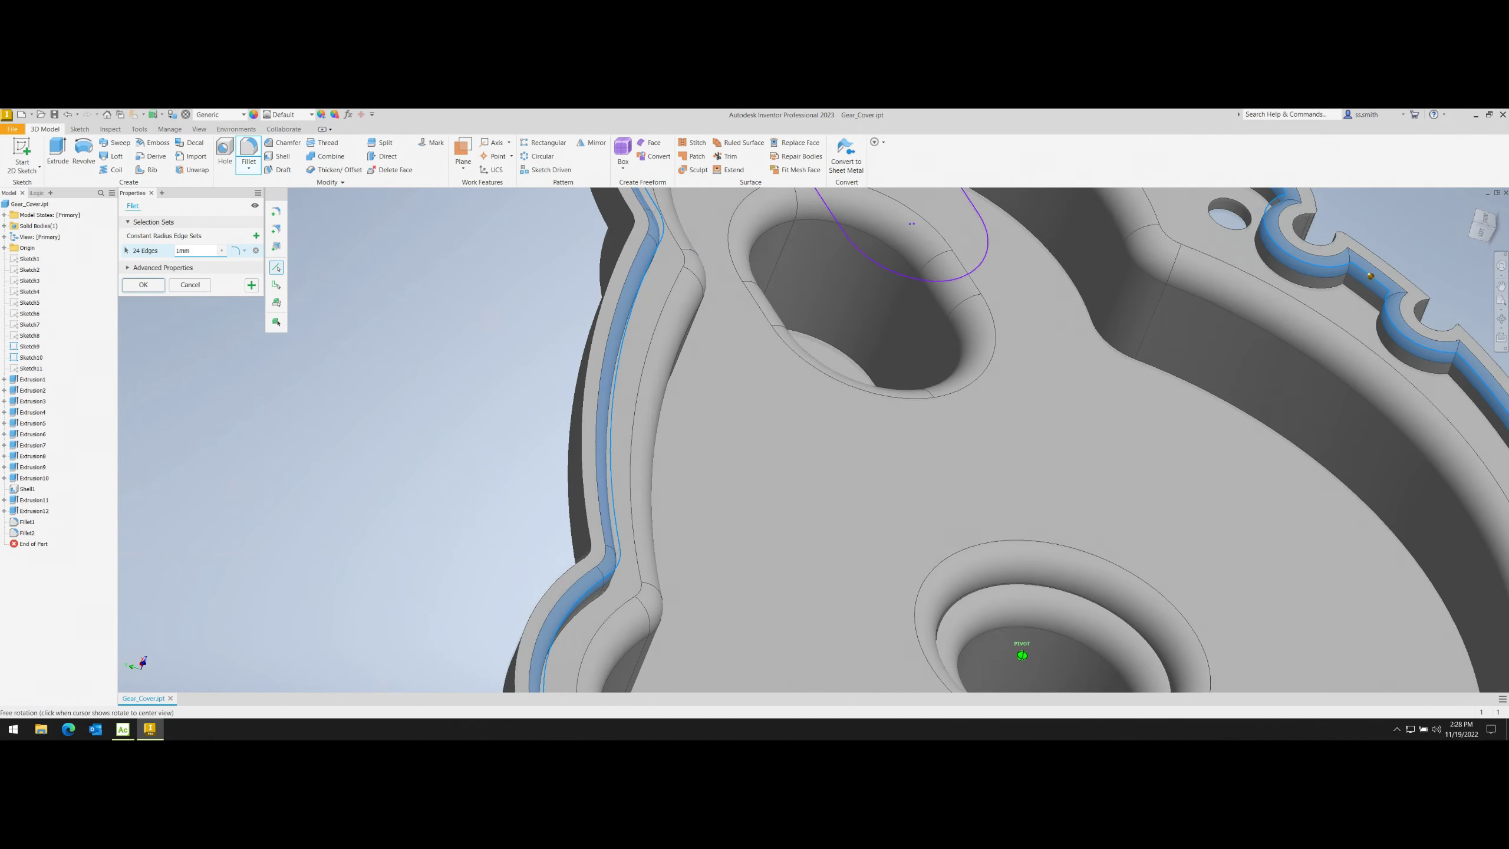
scroll(961, 380, up, 3)
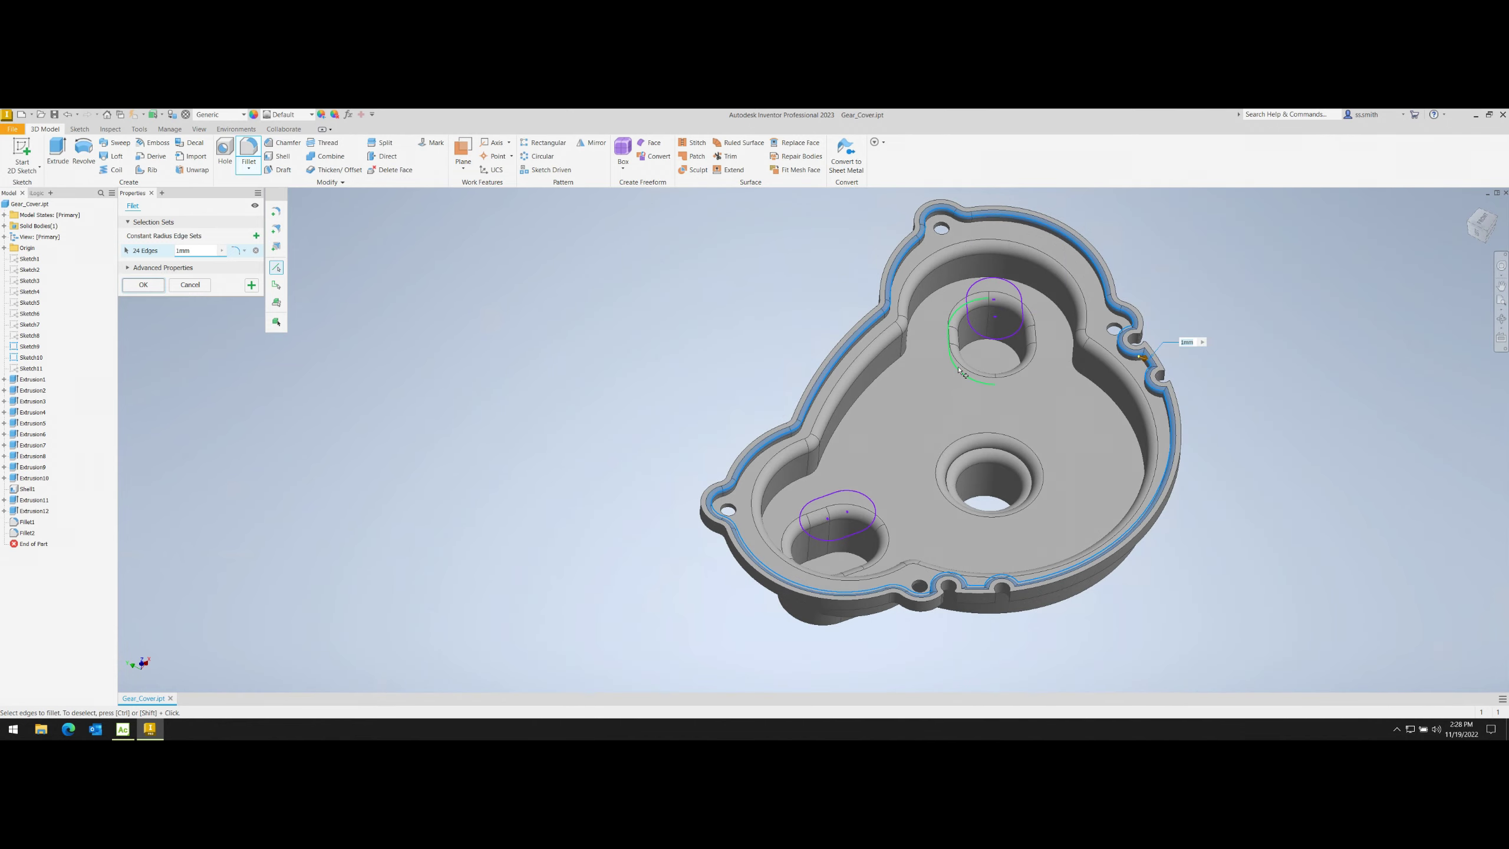
key(Return)
shift+middle_drag(979, 474, 1034, 453)
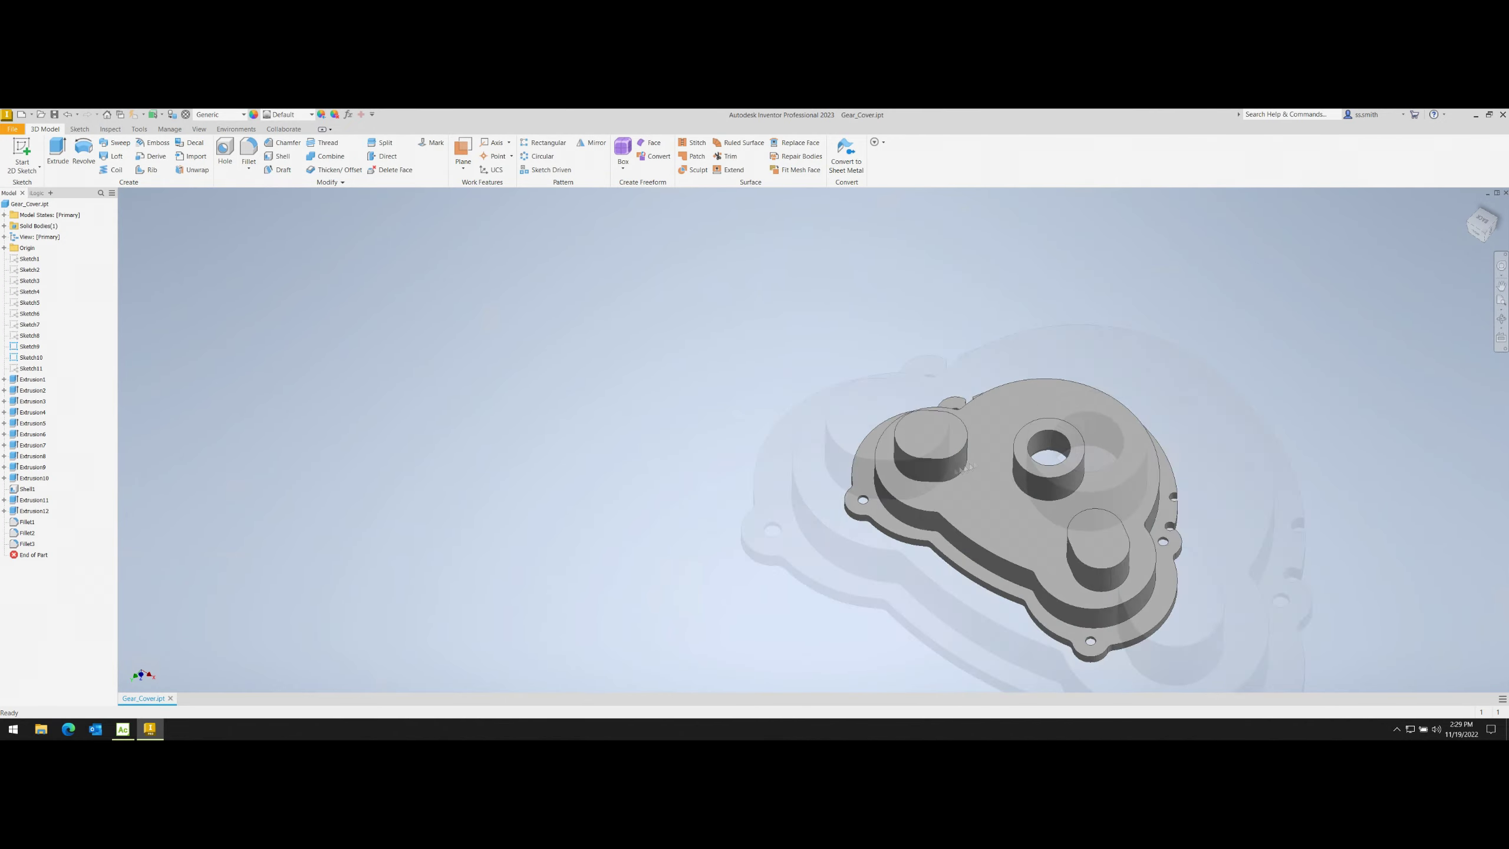
click(248, 152)
click(639, 361)
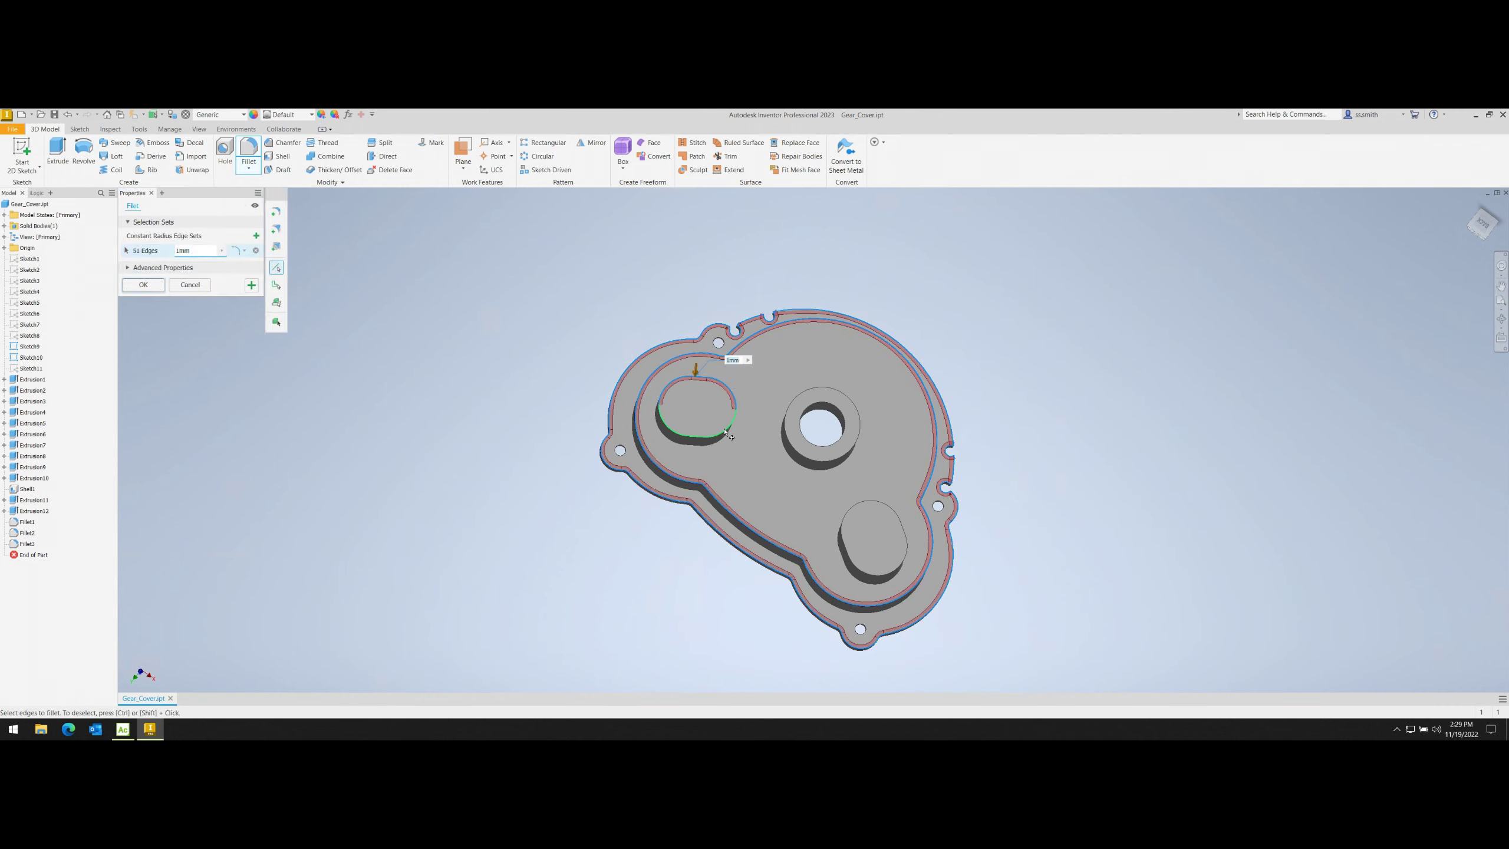
shift+middle_drag(922, 465, 905, 508)
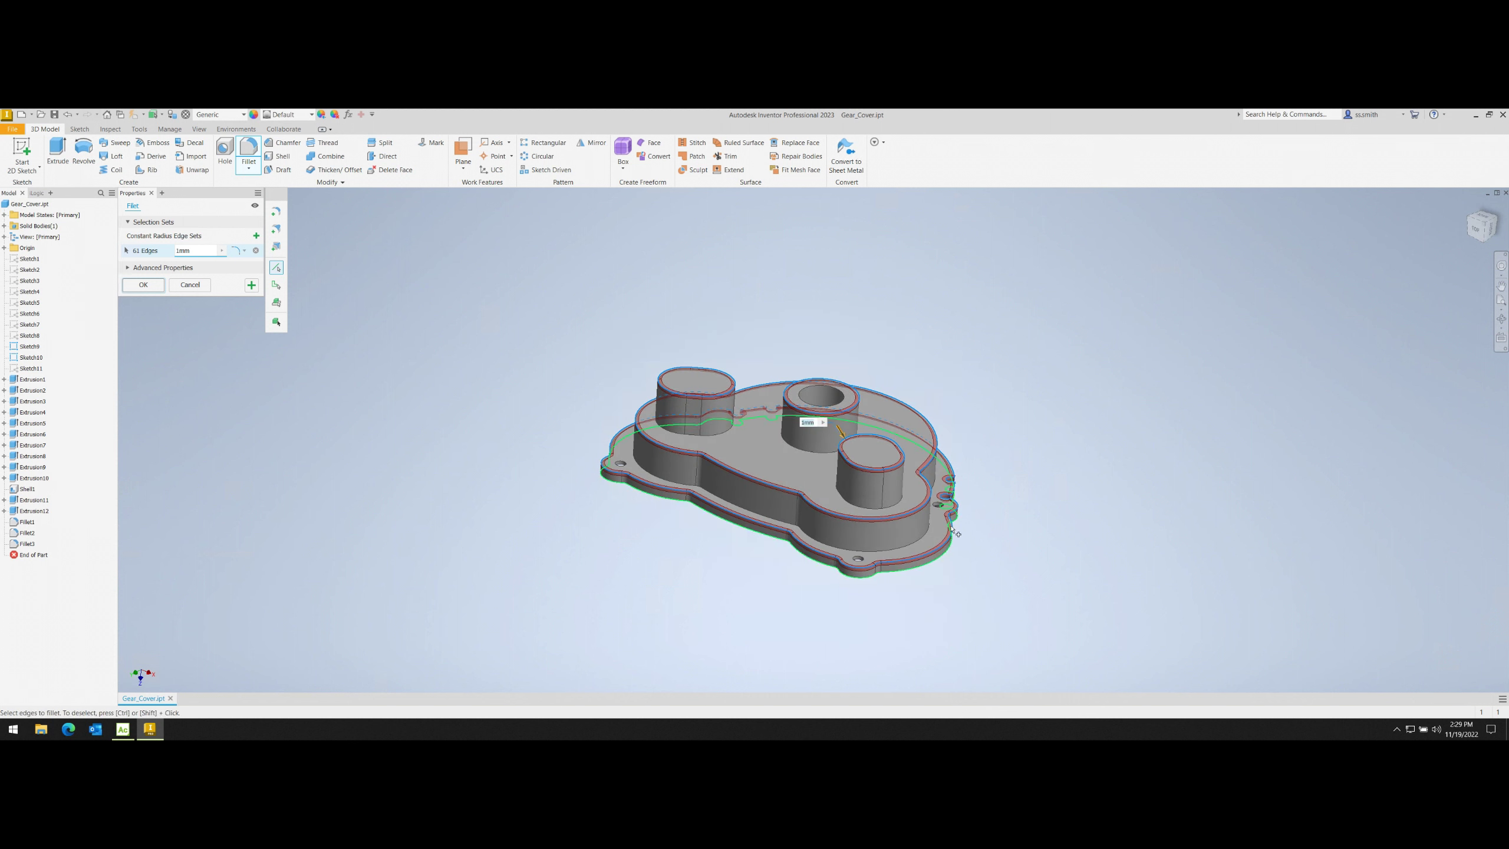
click(143, 285)
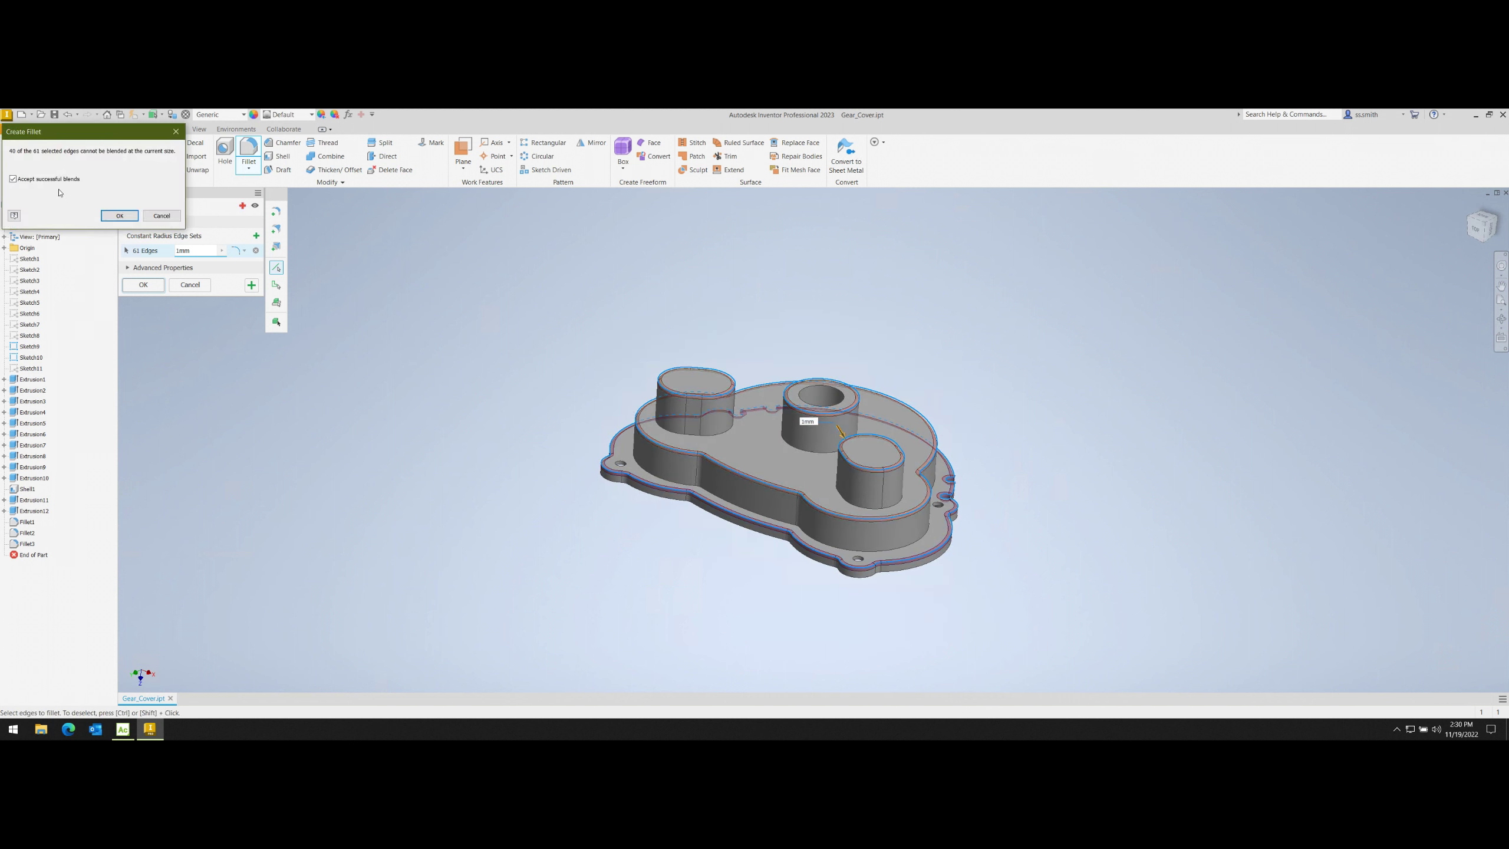
click(119, 216)
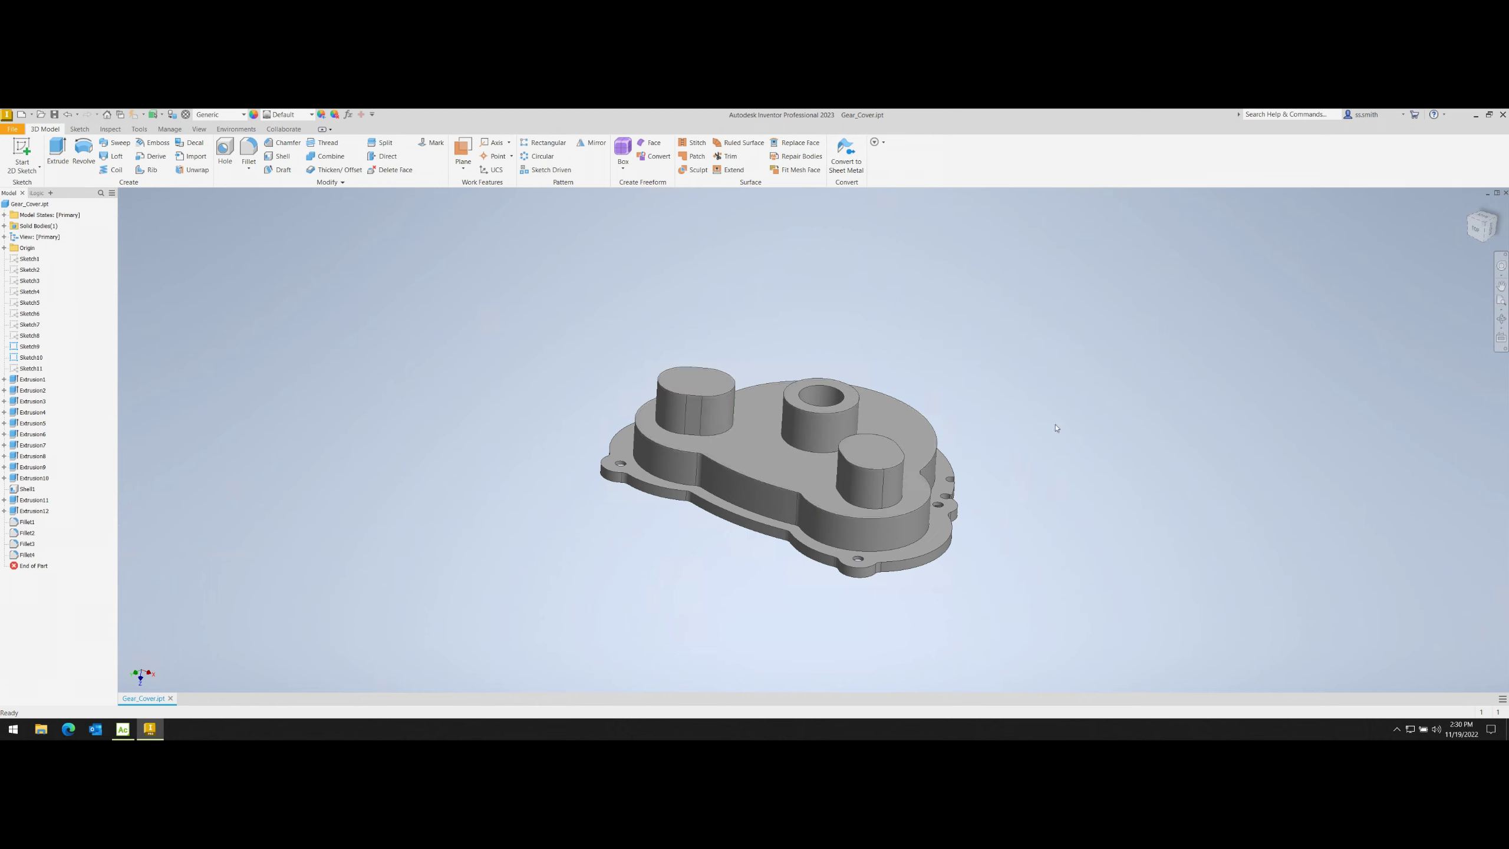
key(f)
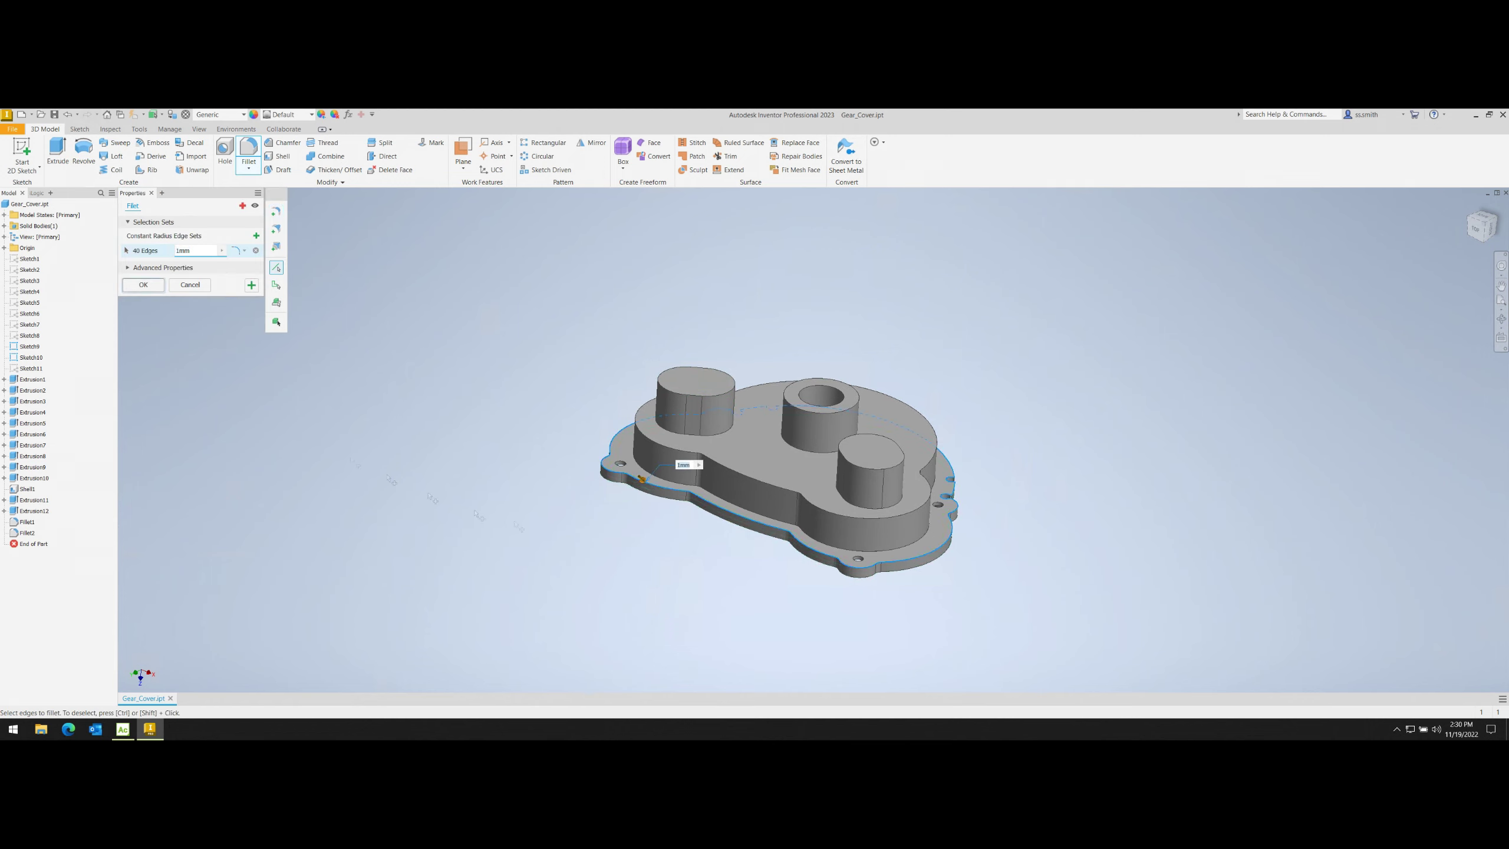
key(Return)
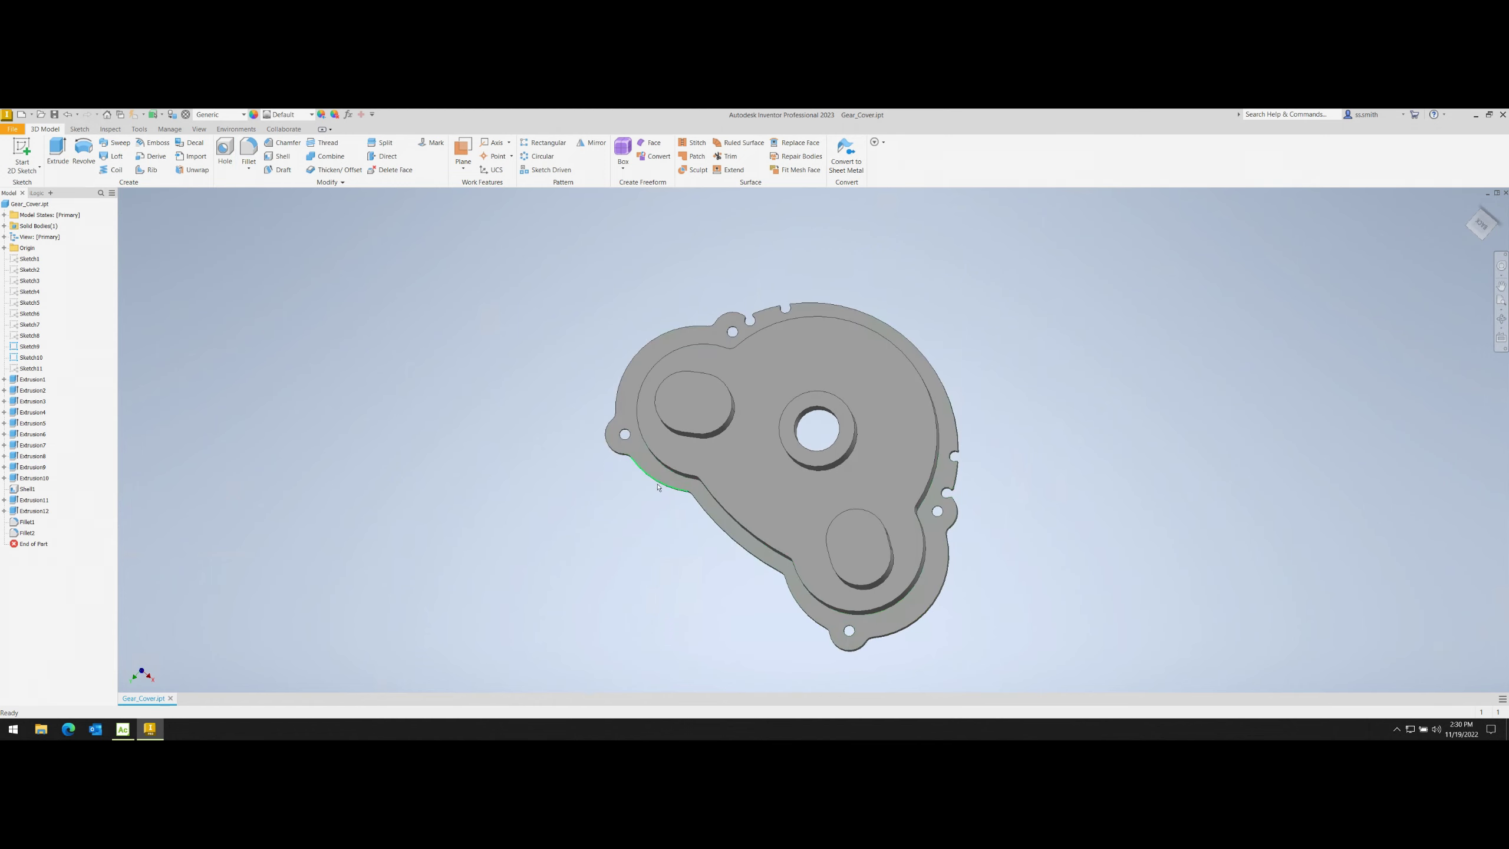
click(250, 147)
scroll(790, 452, up, 5)
scroll(790, 452, down, 5)
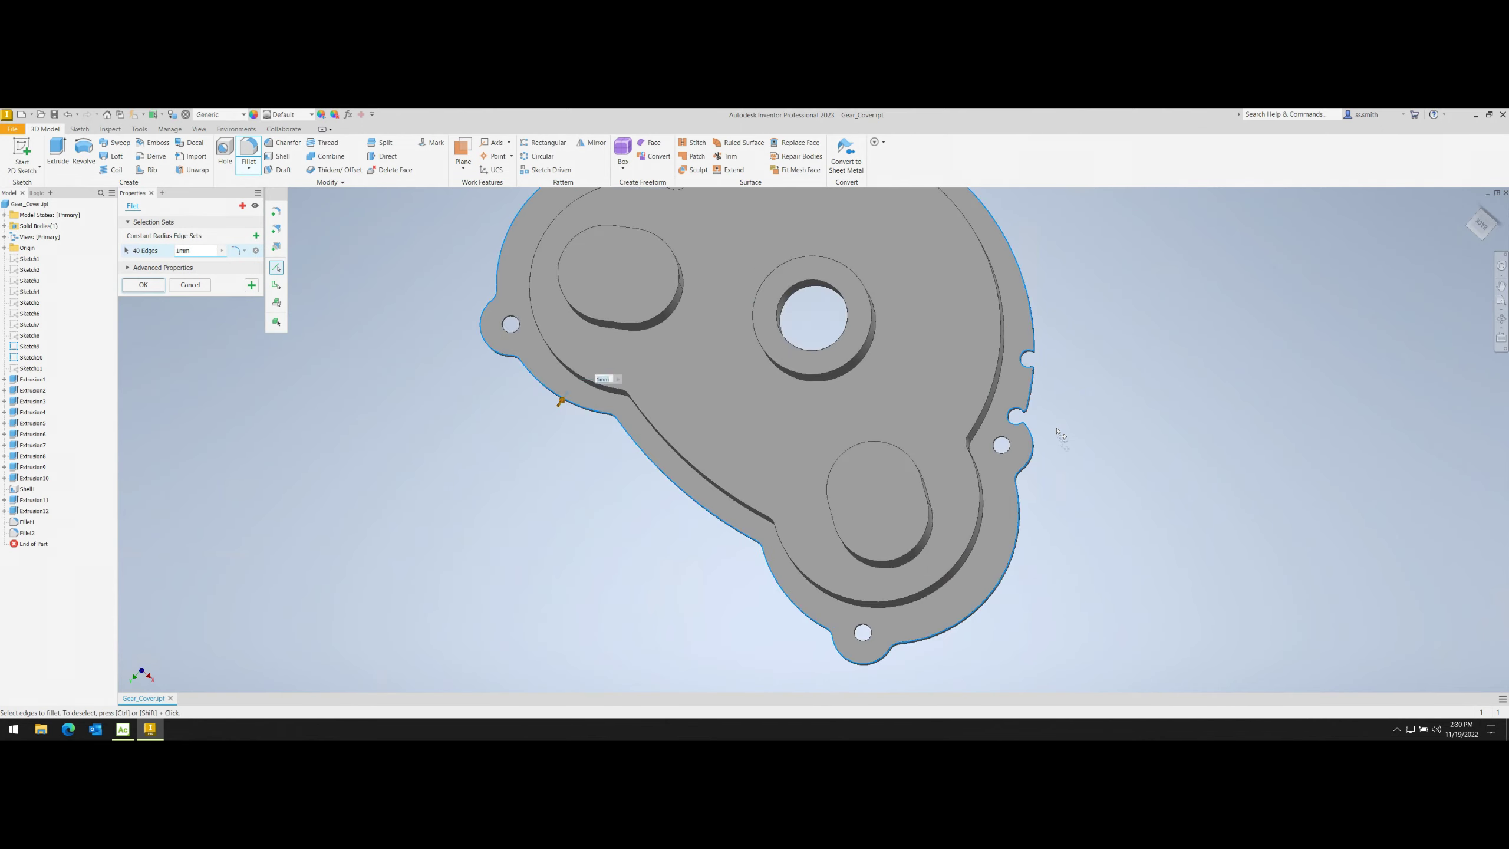
mouse_move(1072, 500)
shift+middle_down()
mouse_move(1010, 416)
mouse_move(1010, 487)
shift+middle_up()
text(3)
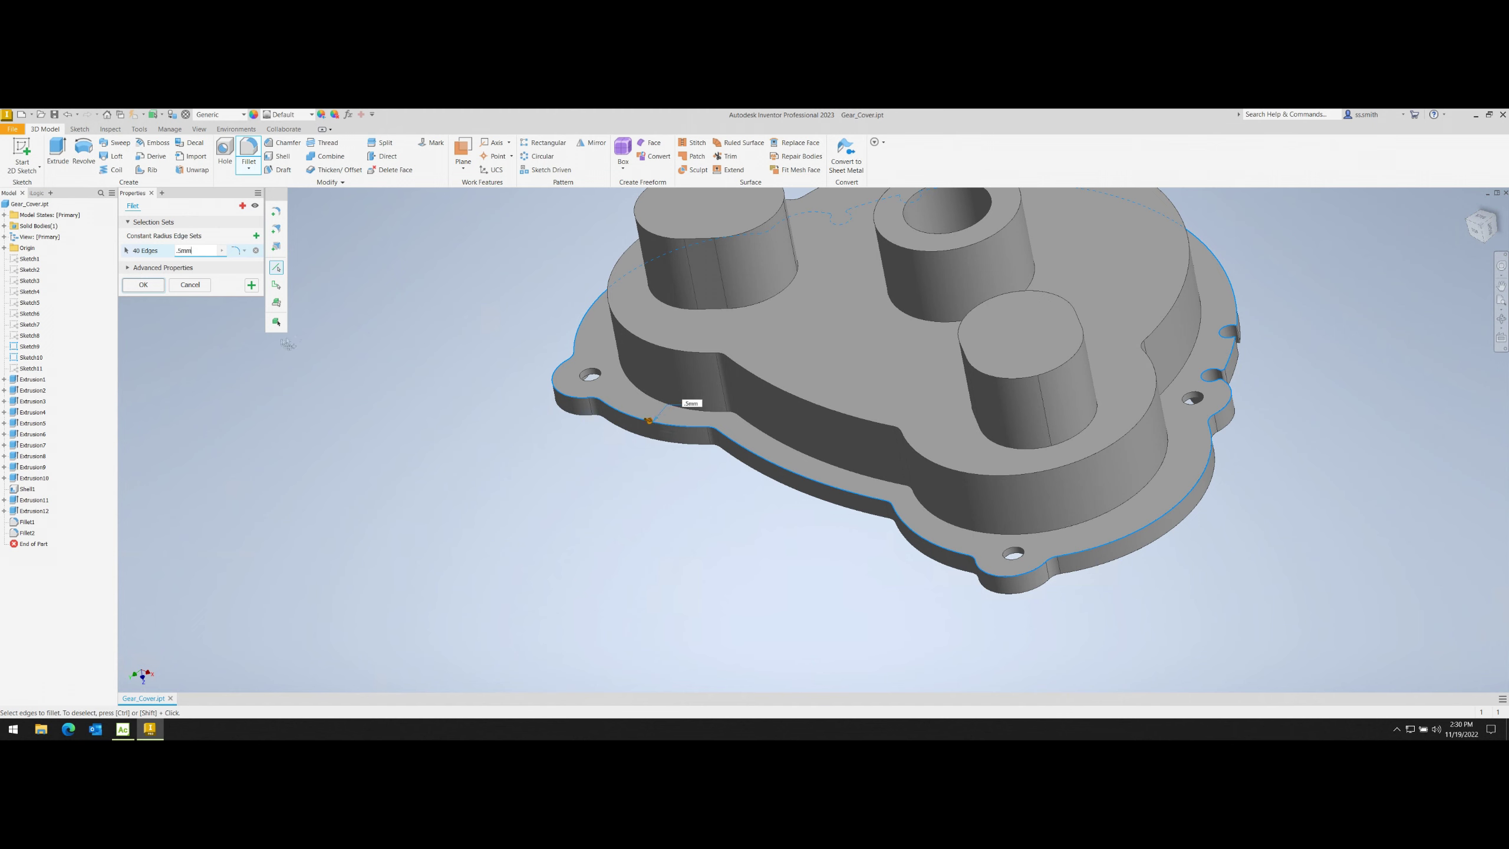
key(Return)
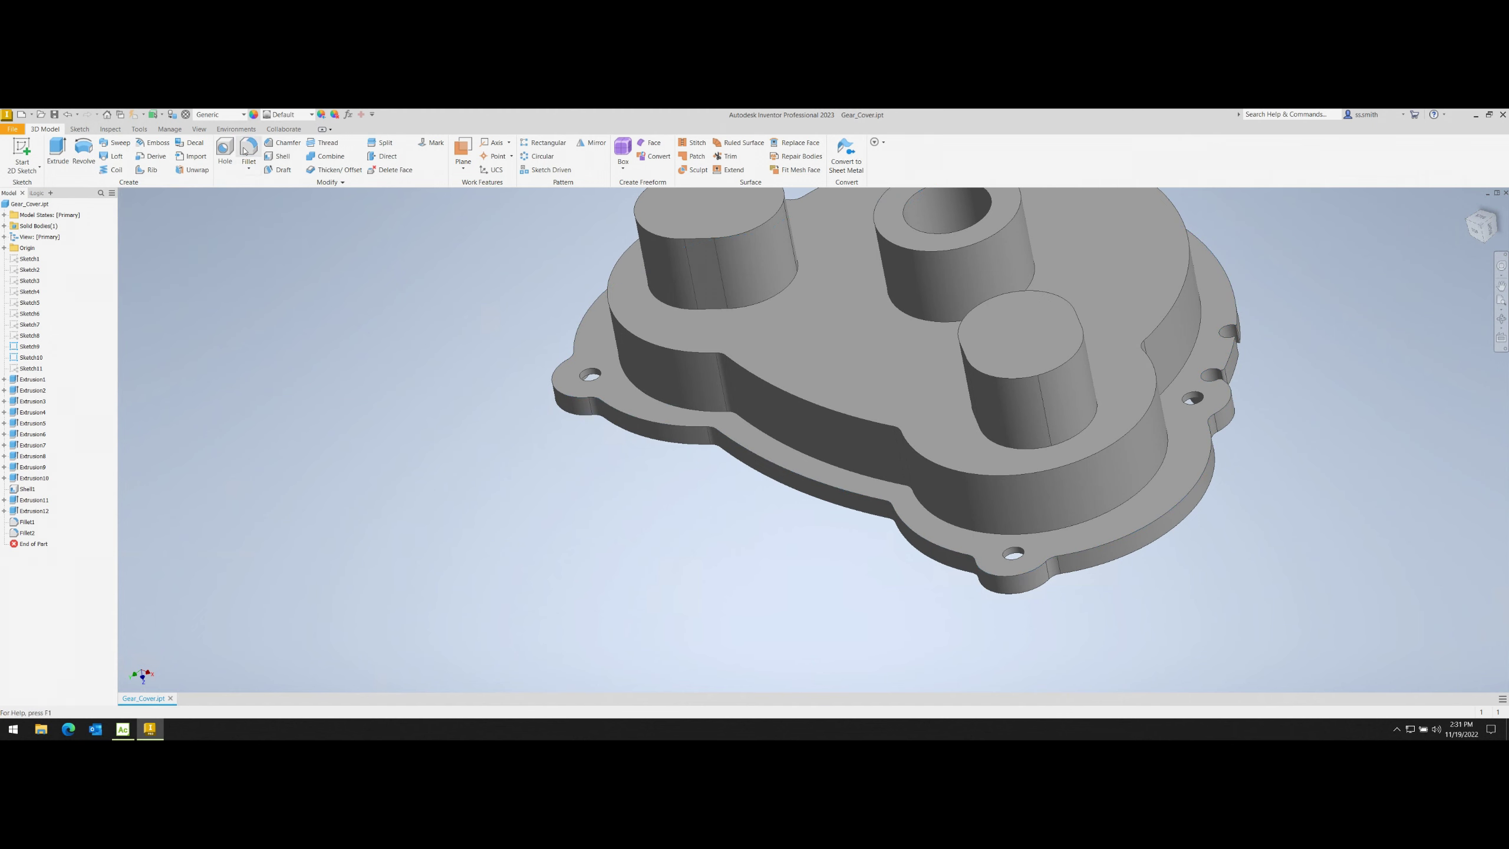
- Fillet the four boss top-edge loops and the middle boss's inner hole edge as Fillet3
click(248, 150)
click(743, 368)
shift+middle_drag(743, 369, 772, 297)
scroll(800, 266, up, 5)
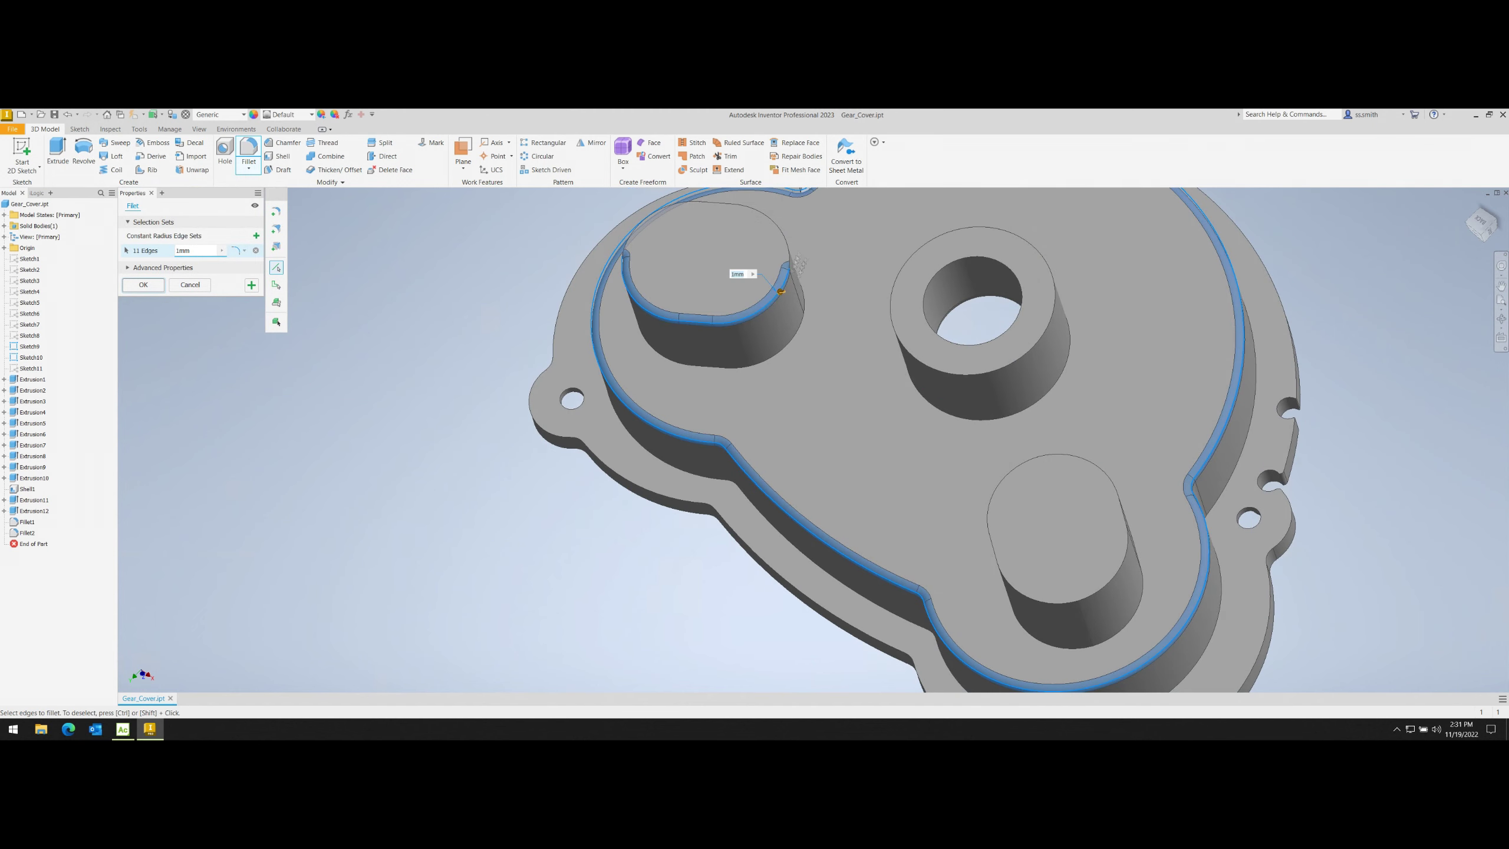
click(790, 268)
click(900, 268)
click(1106, 588)
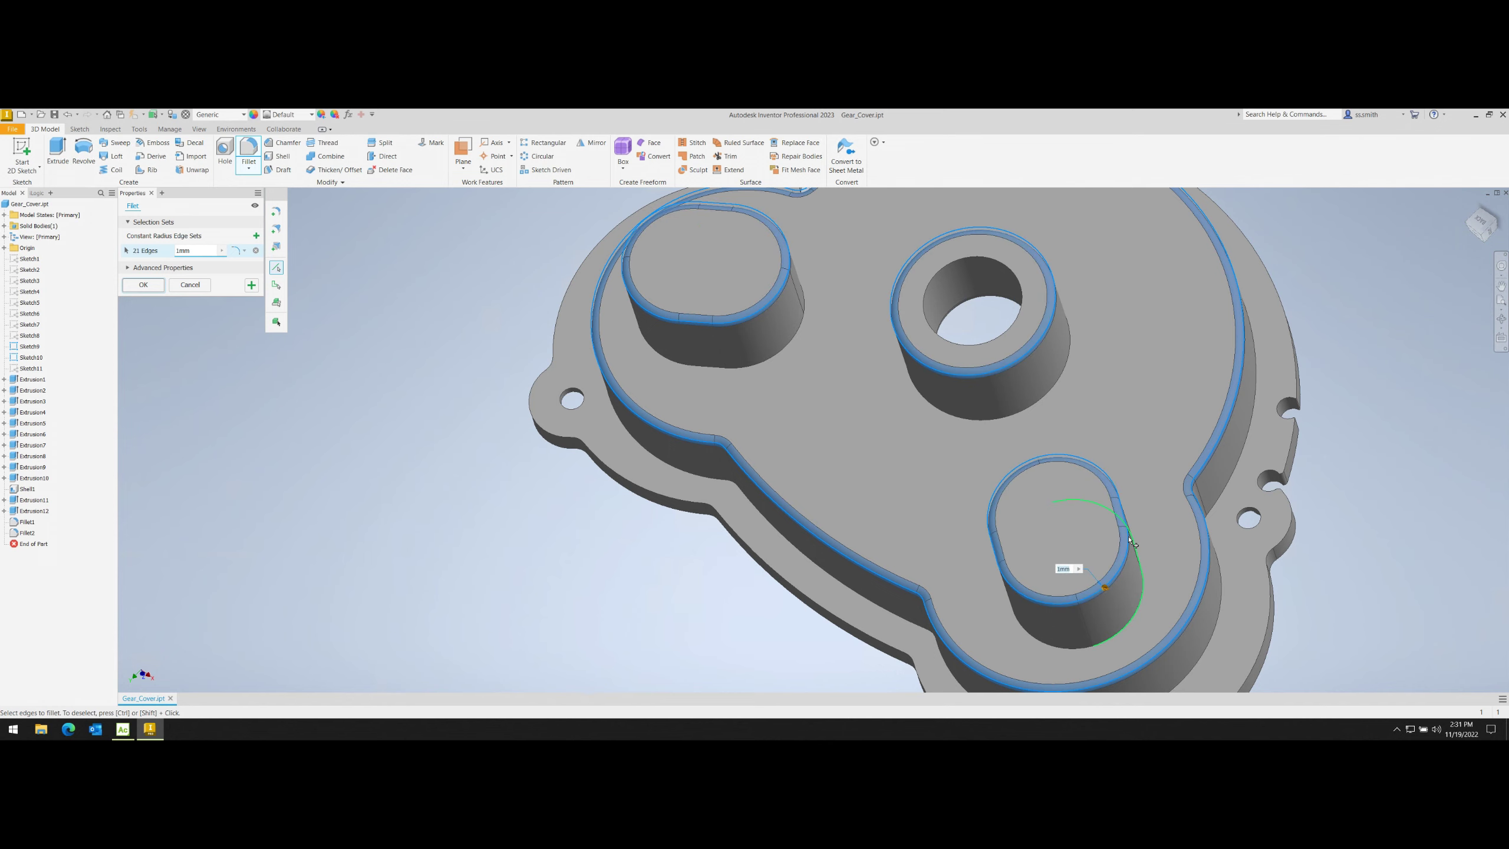
click(1010, 337)
scroll(1189, 418, down, 5)
mouse_move(1189, 418)
shift+middle_down()
mouse_move(1054, 394)
mouse_move(1099, 342)
mouse_move(1053, 394)
mouse_move(737, 330)
shift+middle_up()
key(Return)
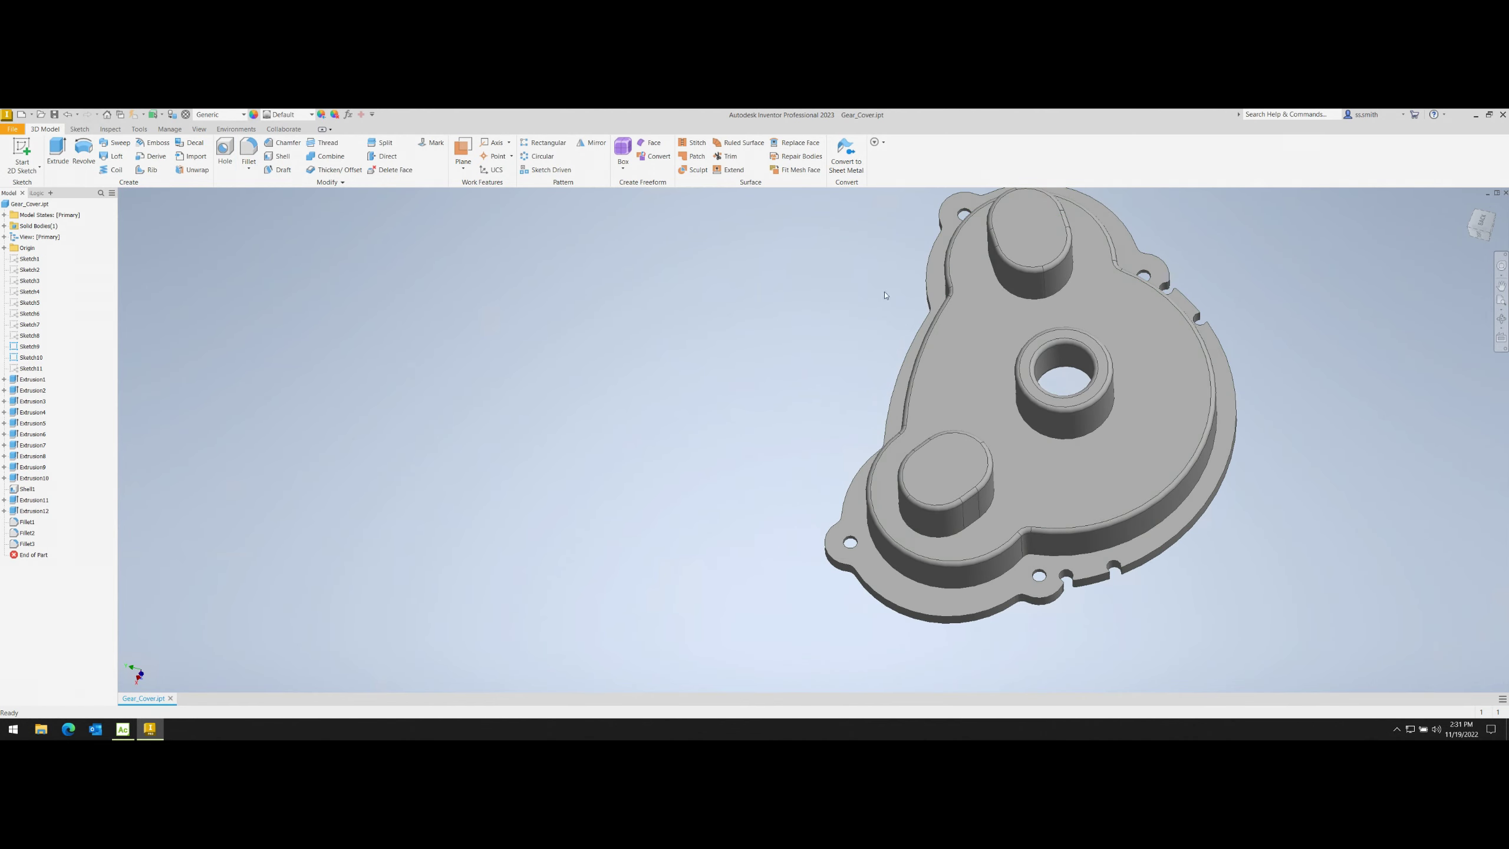
- Fillet the 40 flange rim edges with a 4 mm radius as Fillet4
key(f)
click(877, 587)
scroll(876, 586, up, 10)
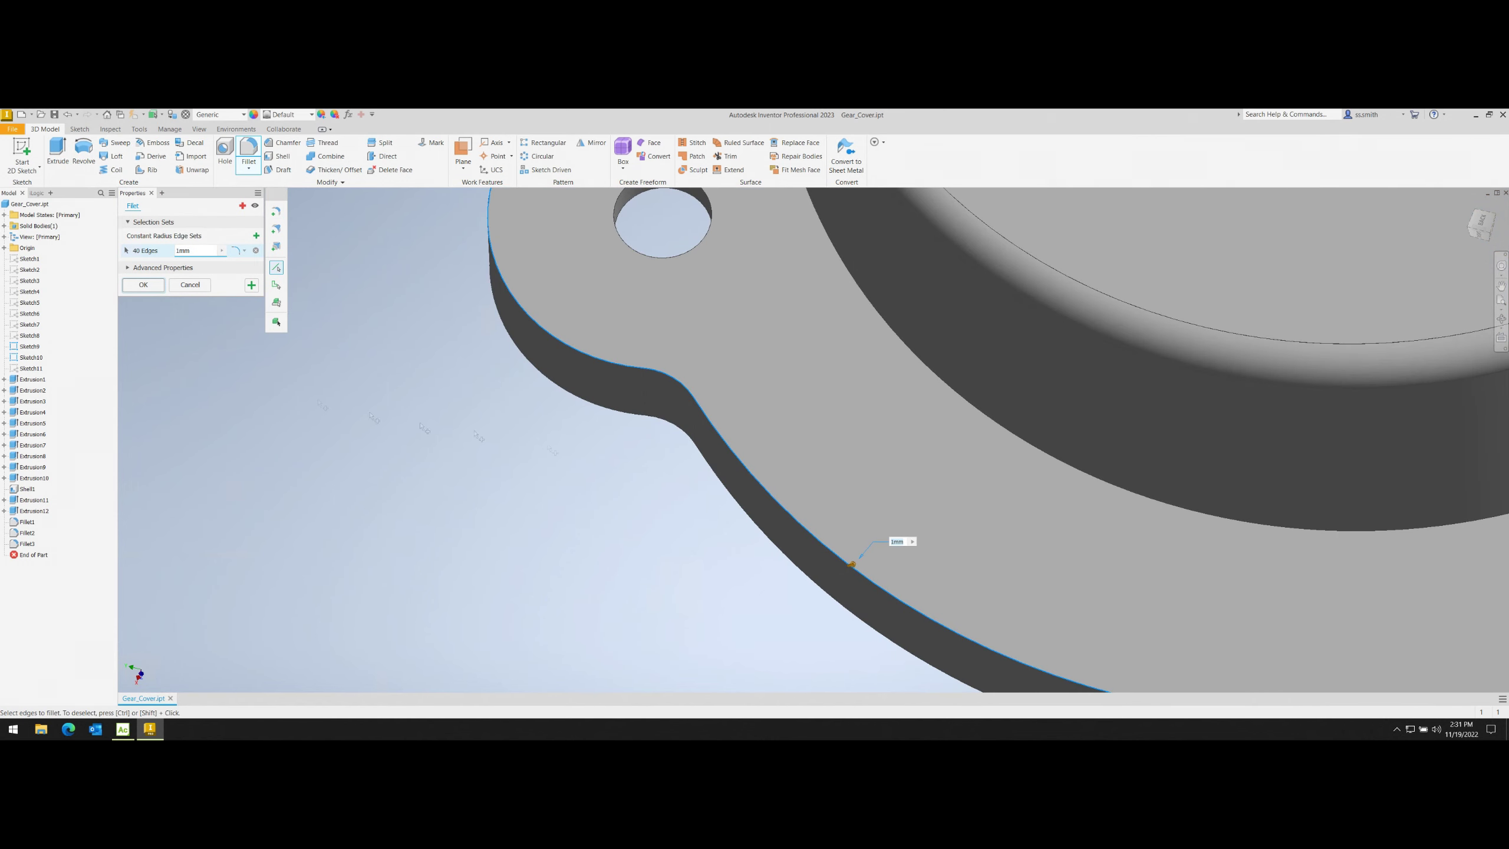
shift+middle_drag(846, 395, 850, 428)
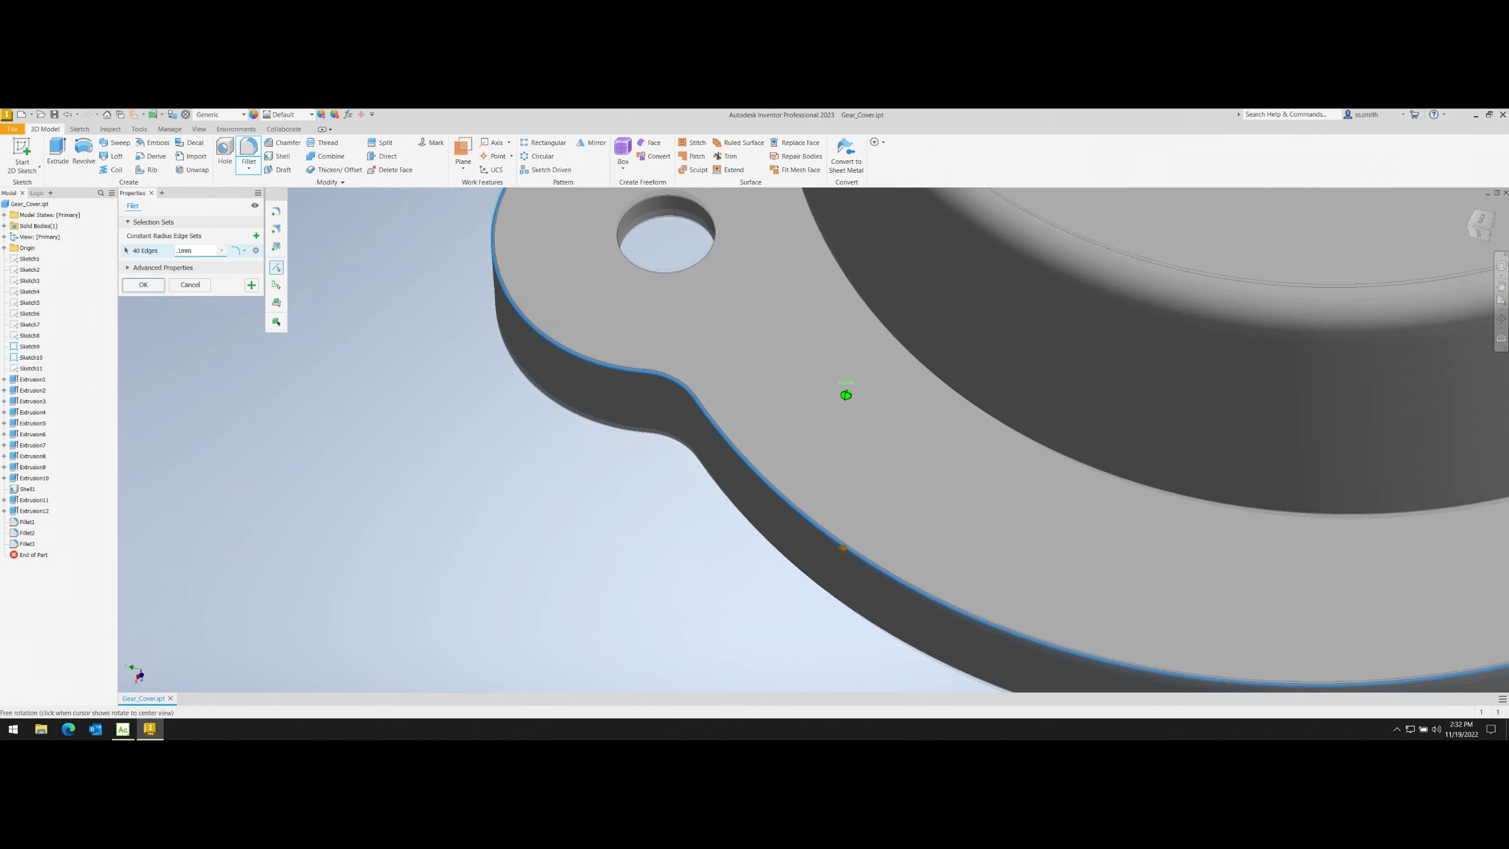
text(22)
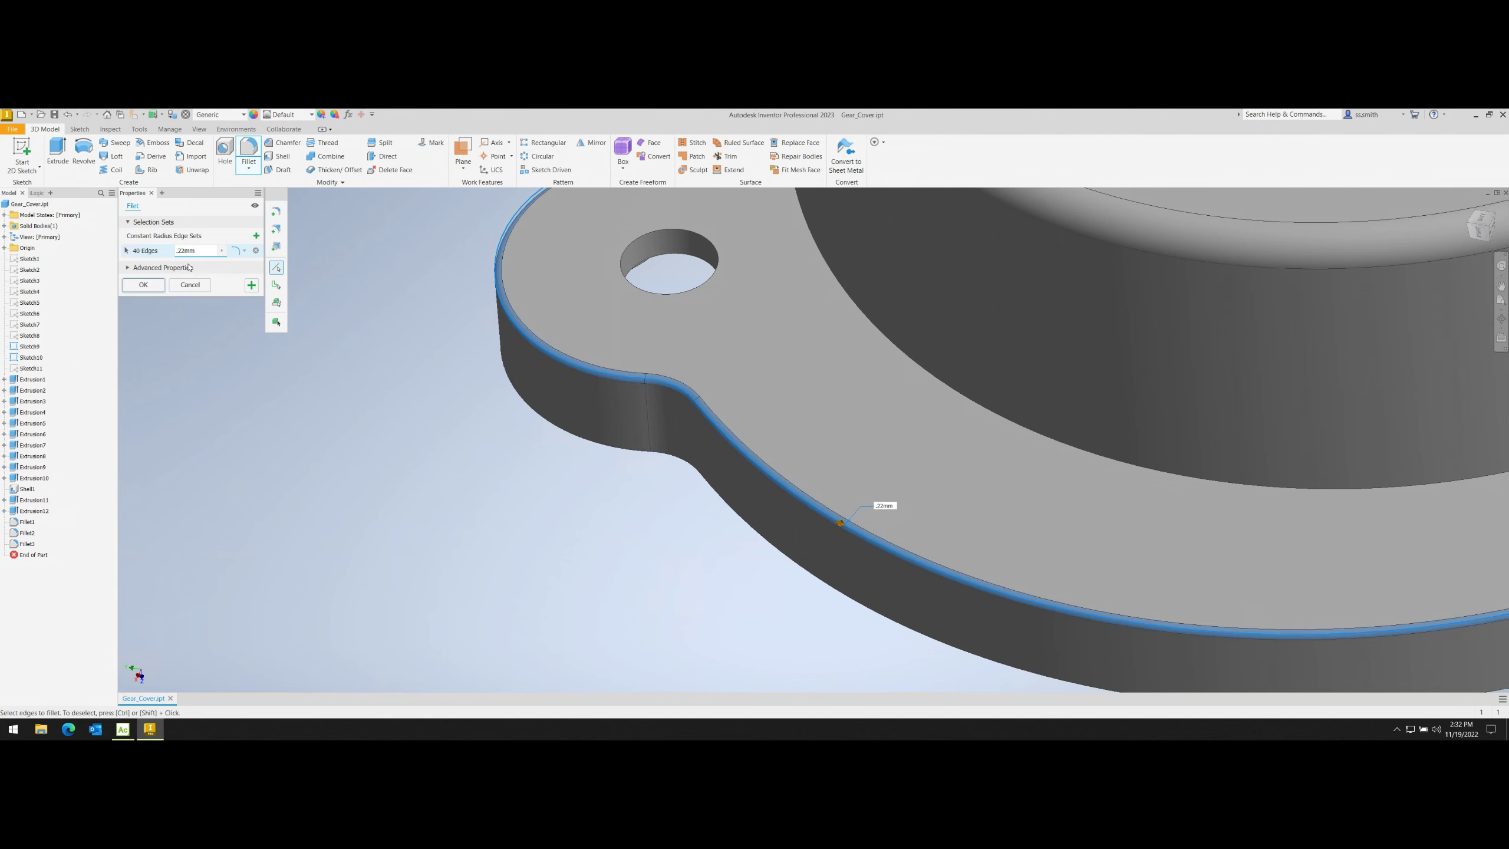
key(BackSpace)
key(BackSpace)
text(4)
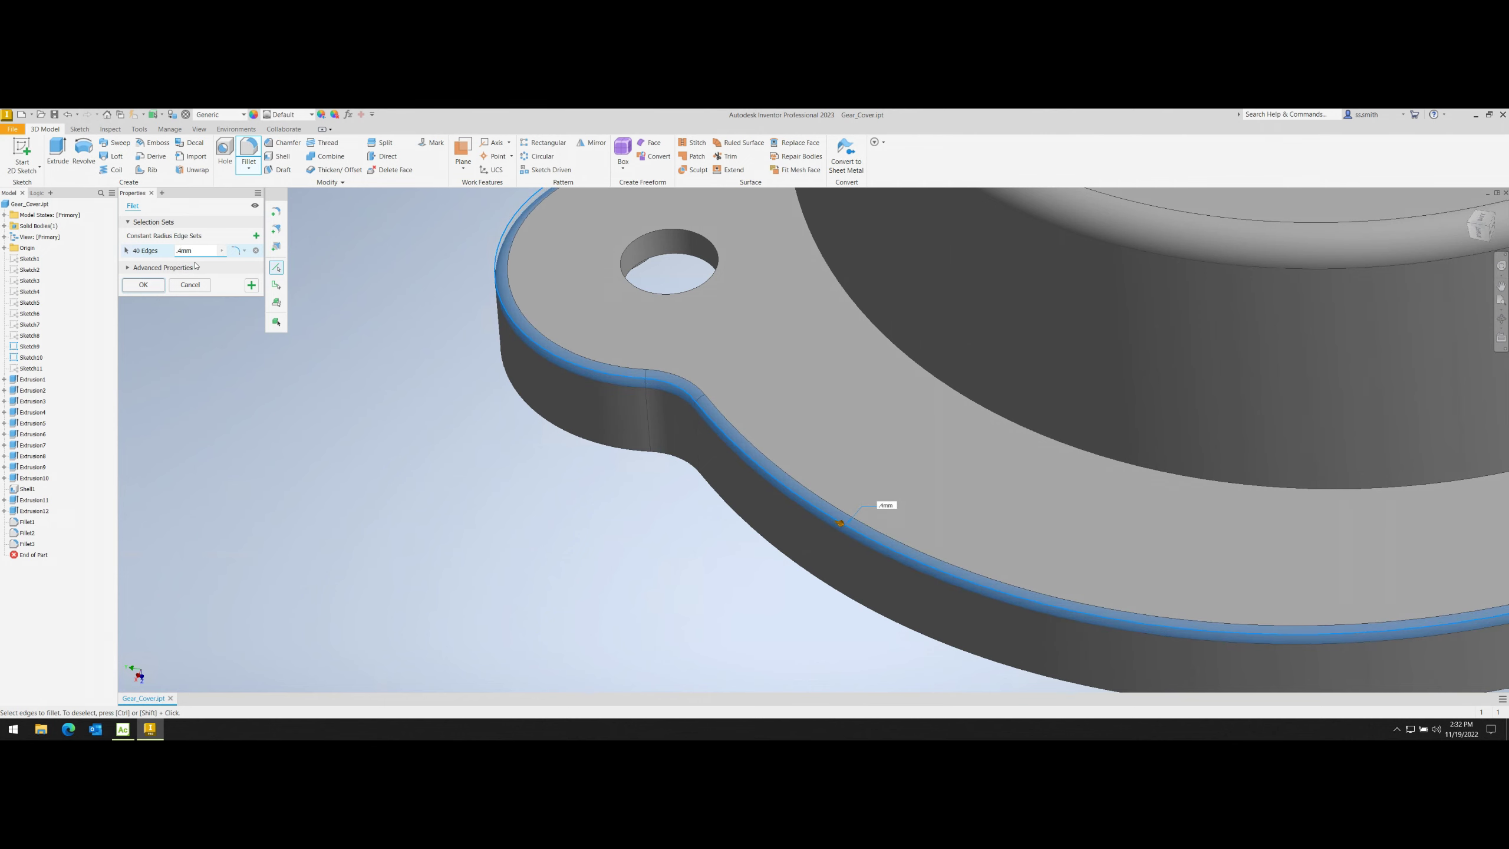
click(143, 285)
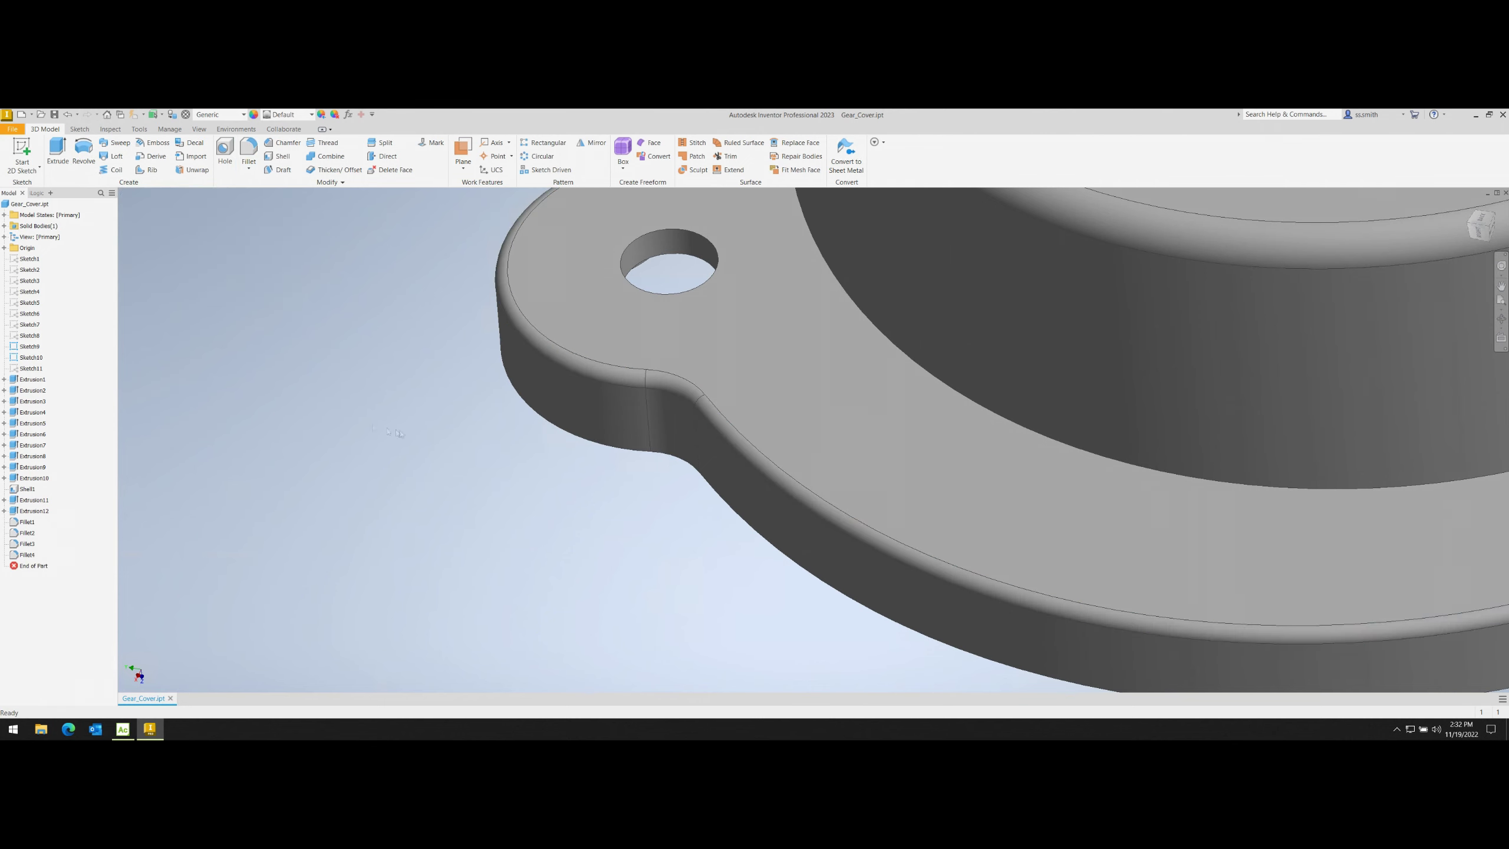
- Add Fillet5, rounding the 24 outer rim loop edges with a 2 mm radius
mouse_move(807, 352)
shift+middle_down()
mouse_move(842, 471)
mouse_move(530, 459)
shift+middle_up()
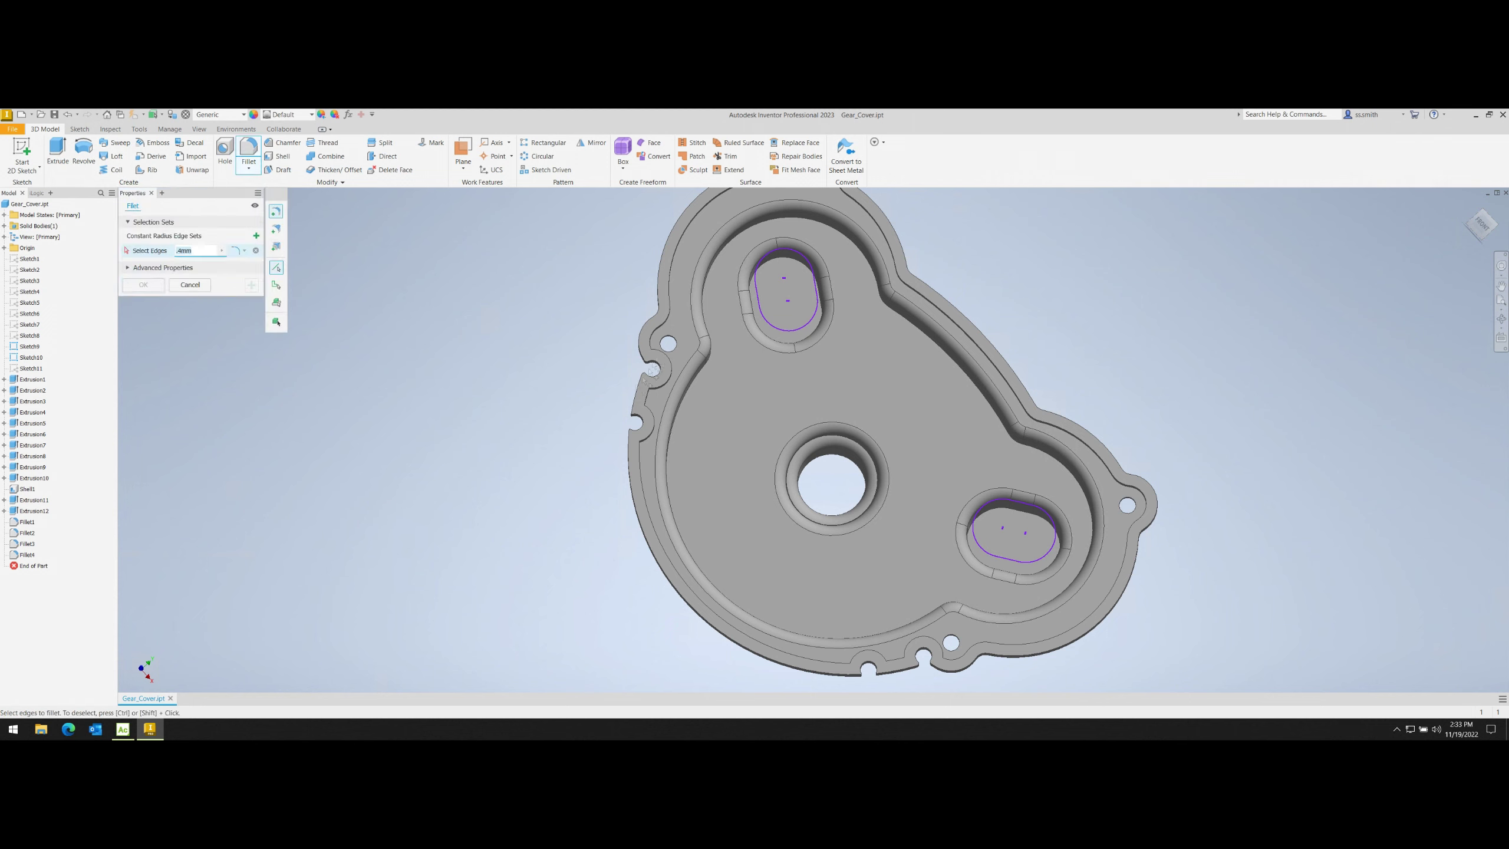
click(661, 331)
click(645, 457)
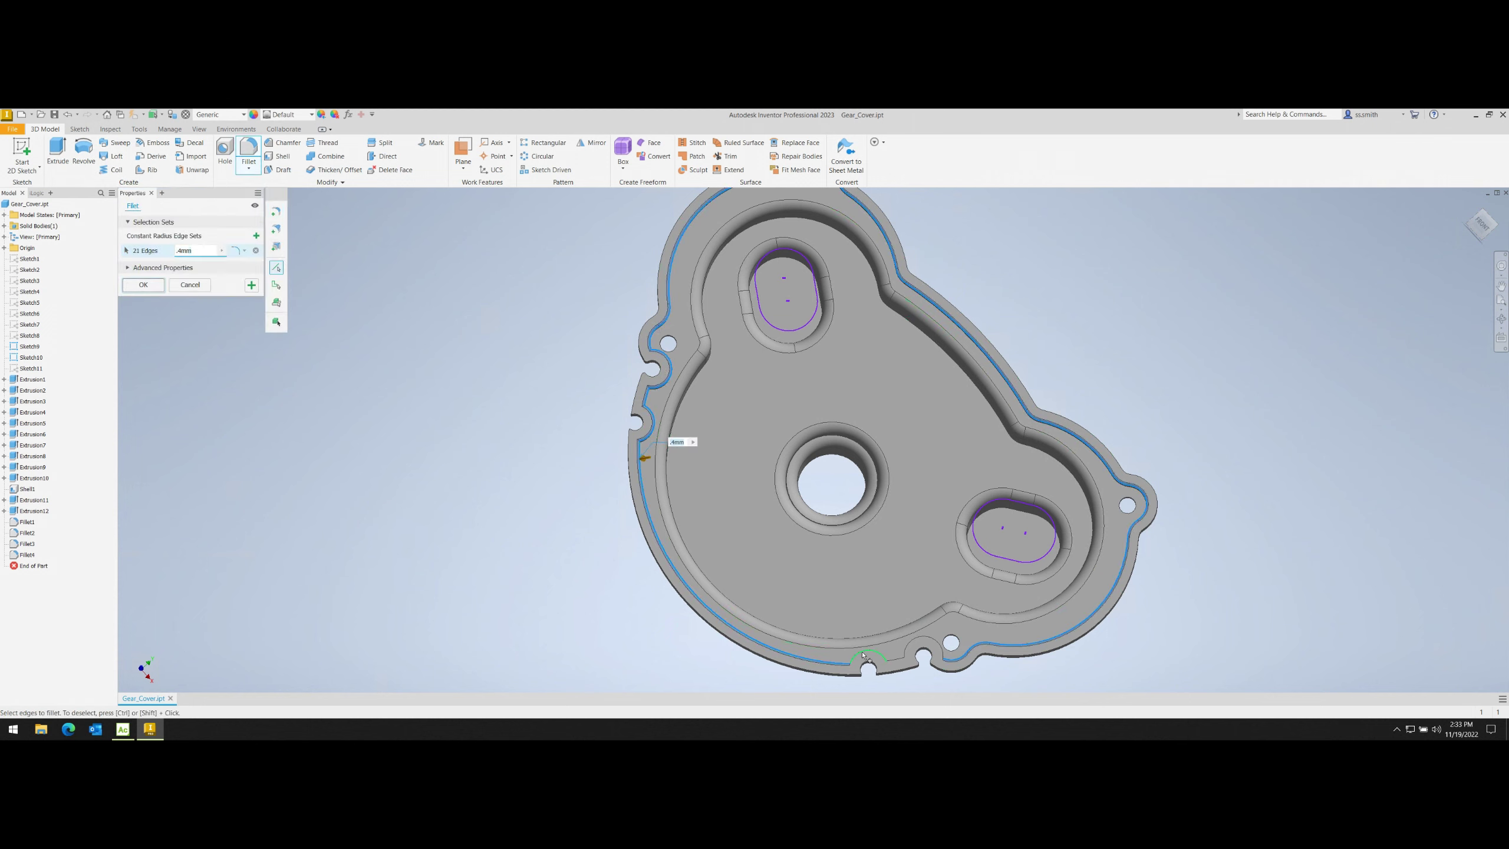
shift+middle_drag(1285, 439, 1218, 416)
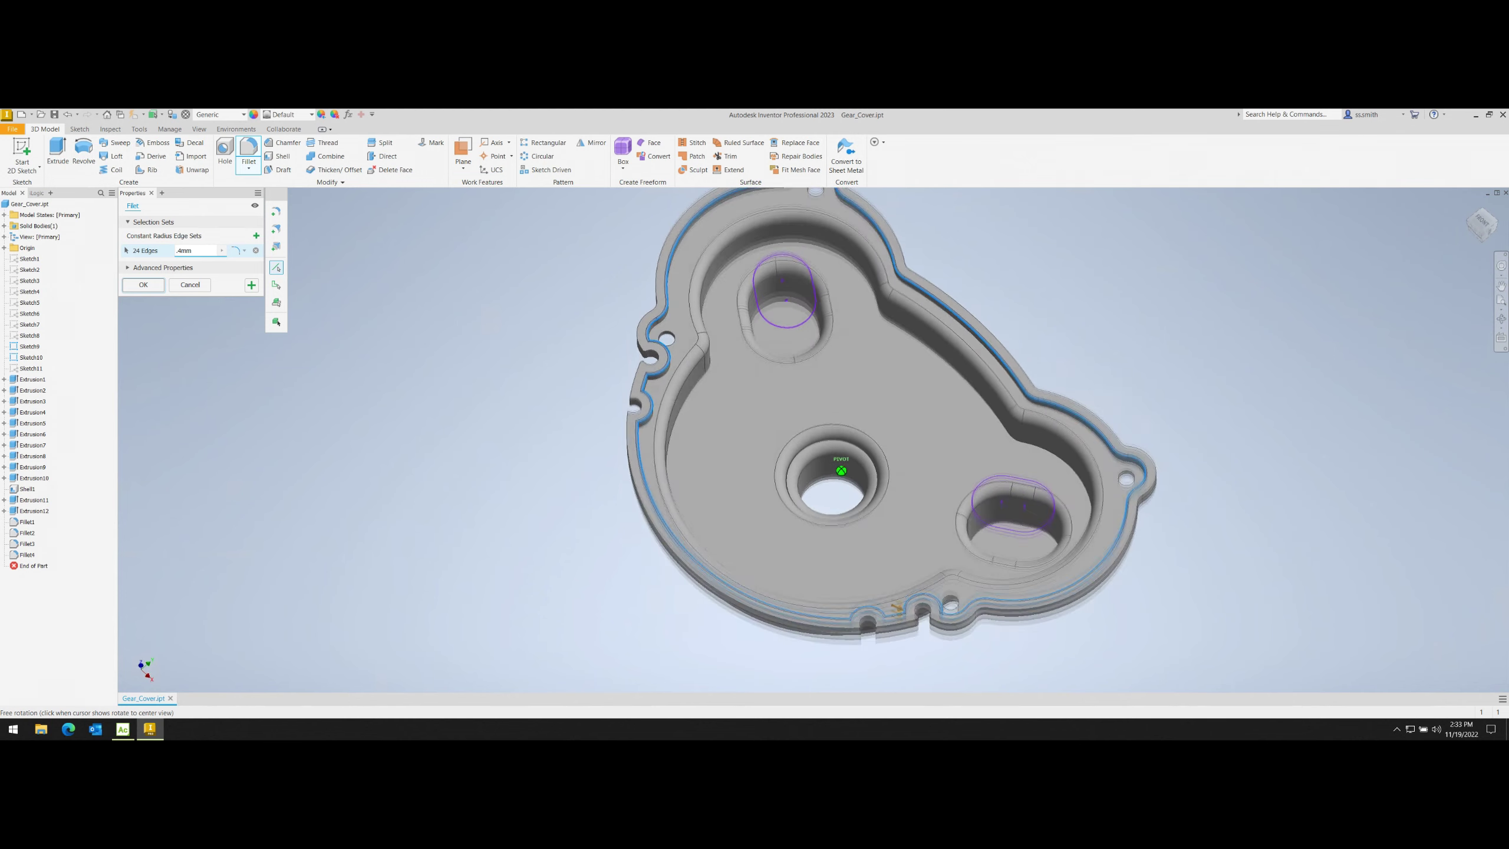
text(1)
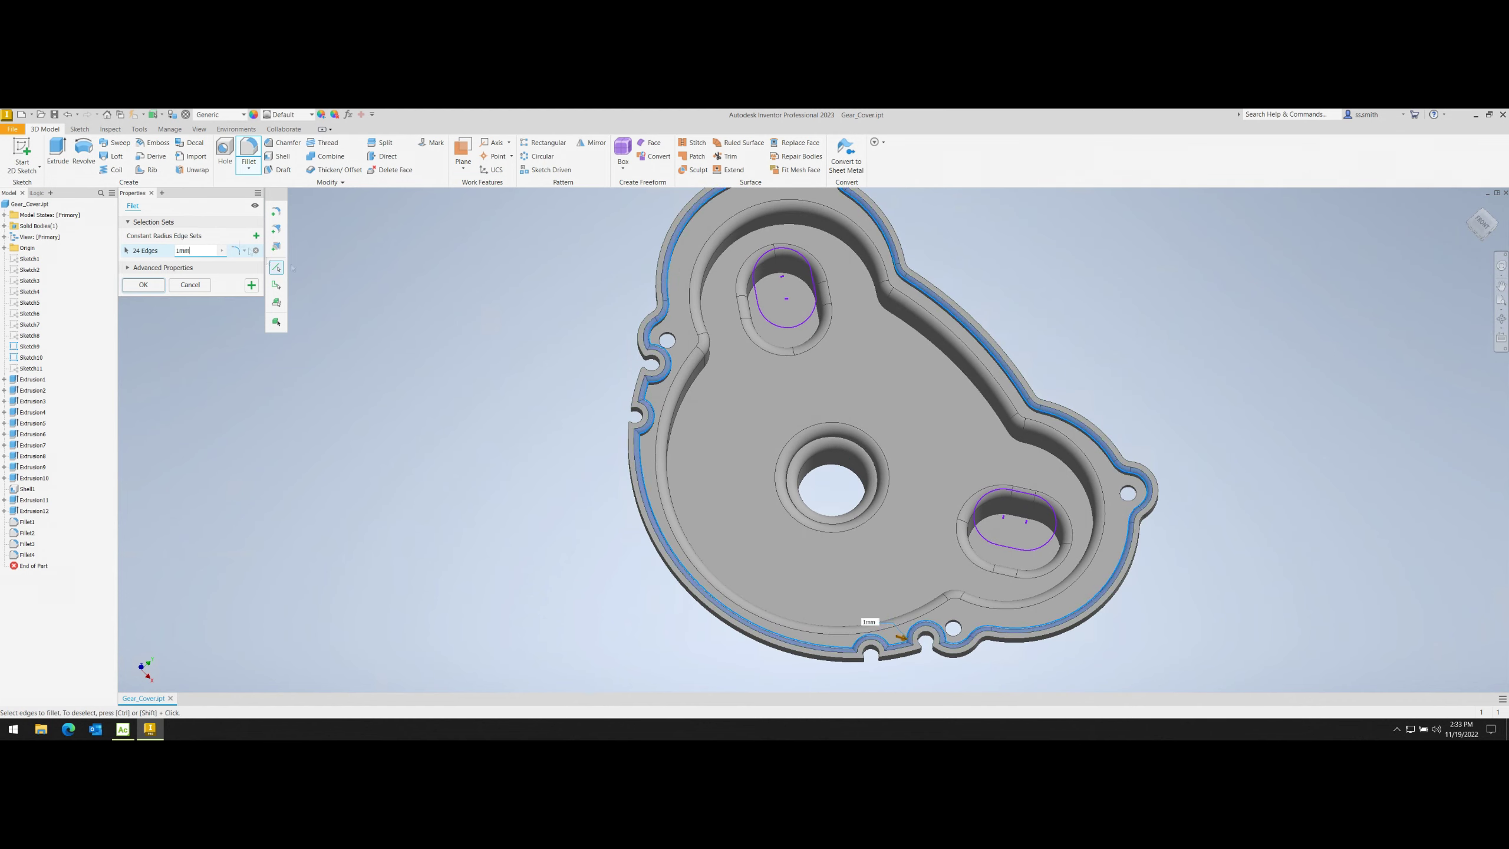
shift+middle_drag(293, 268, 416, 226)
key(BackSpace)
key(BackSpace)
key(BackSpace)
text(2)
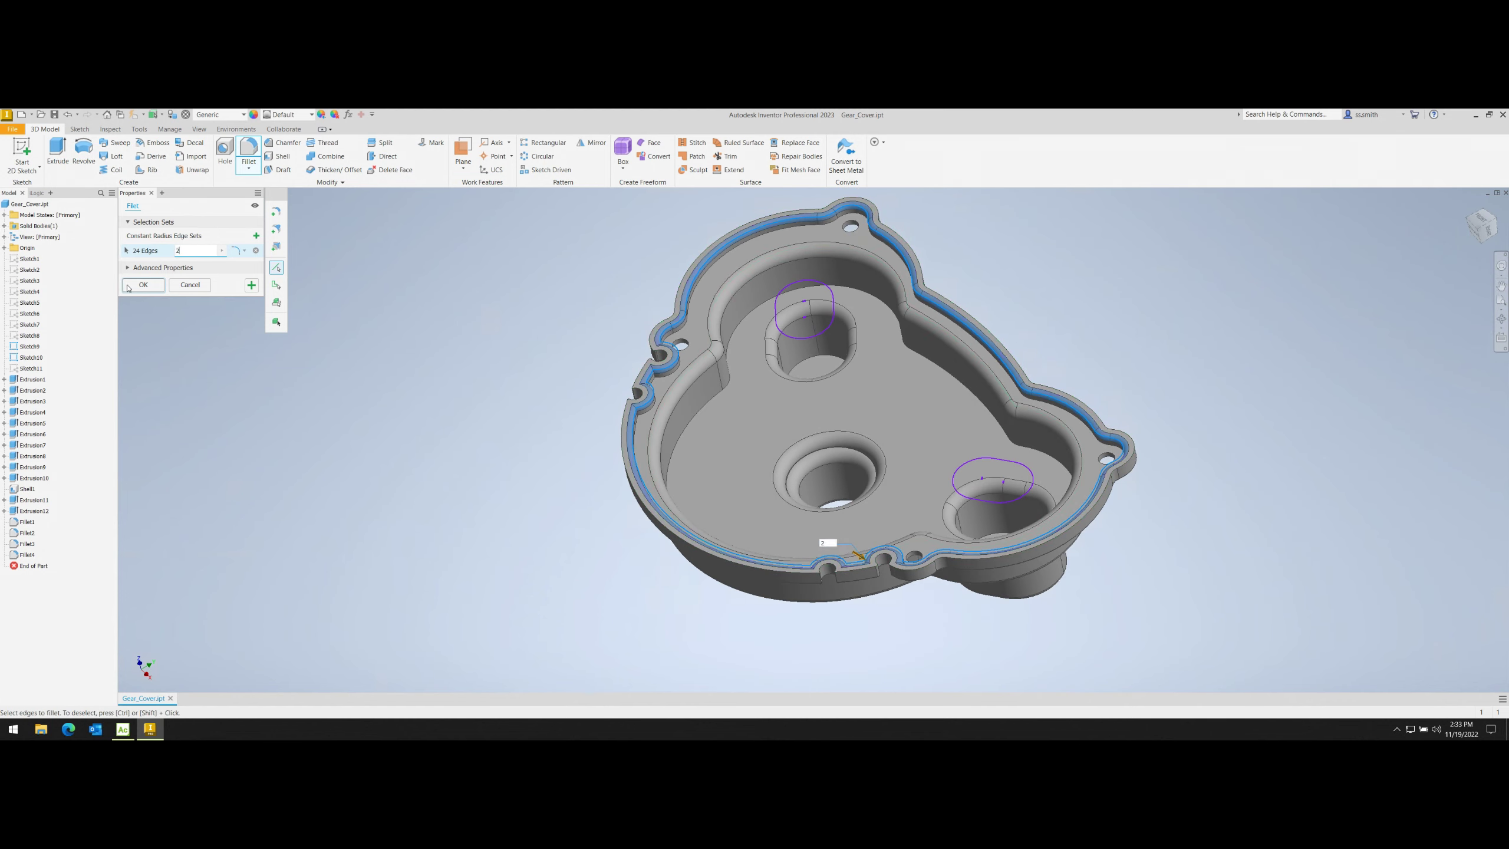
click(149, 286)
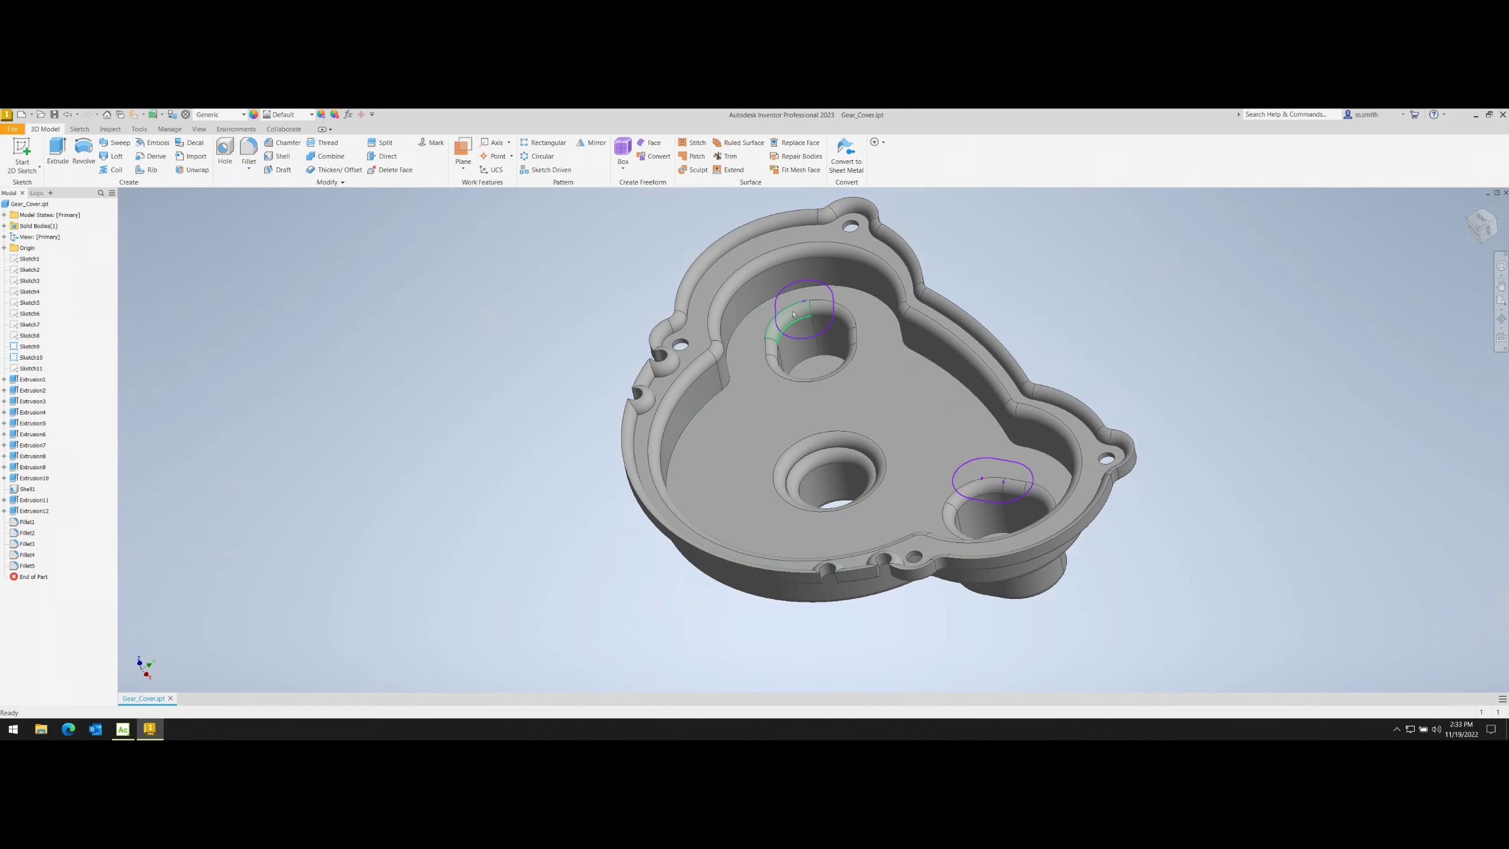
shift+middle_drag(535, 417, 731, 304)
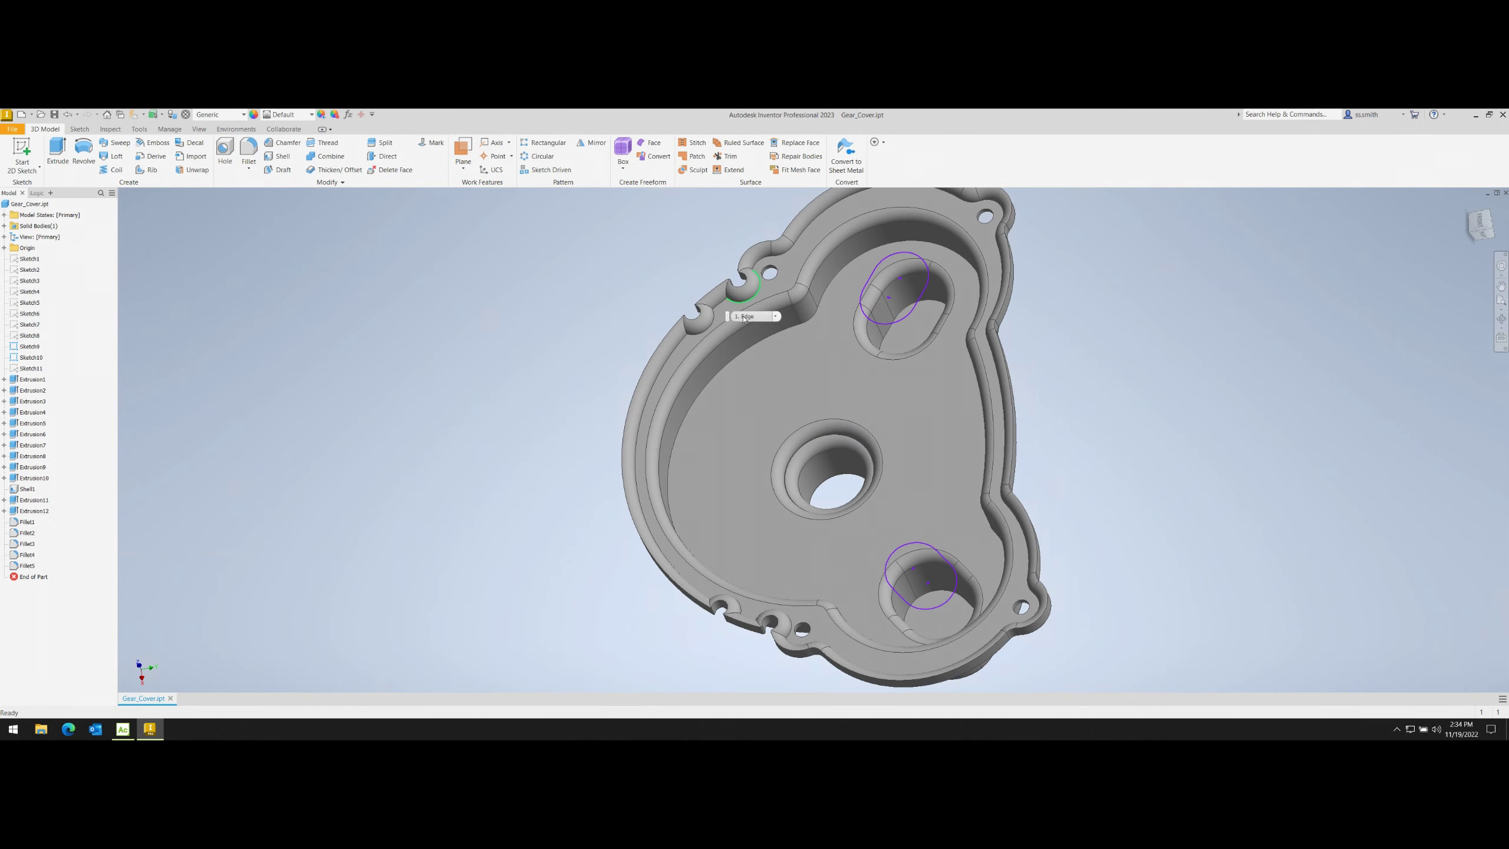
- Edit Fillet5 and change its radius value using .5
double_click(27, 566)
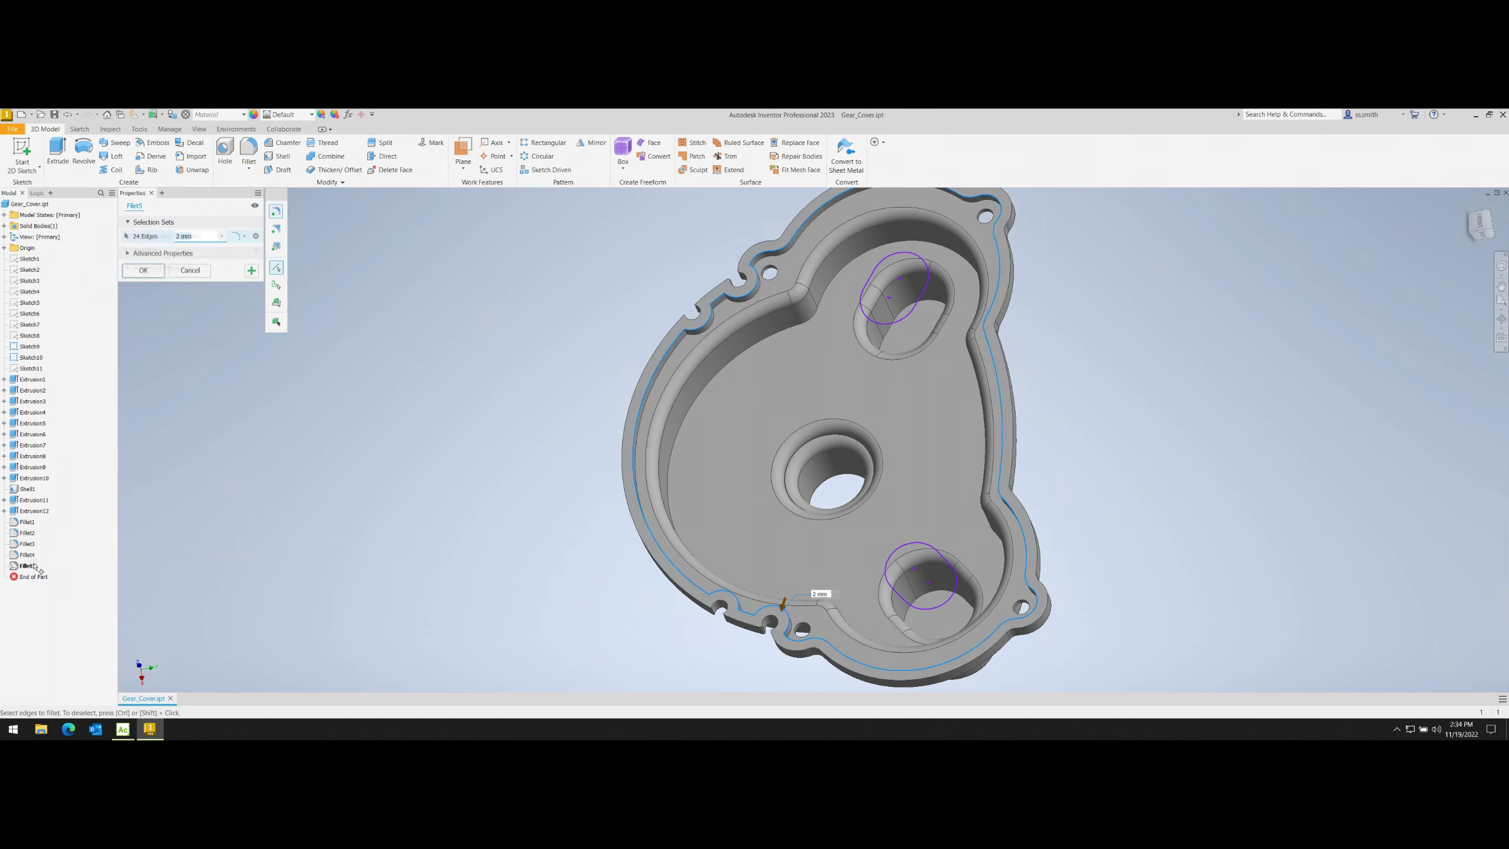
text(.5)
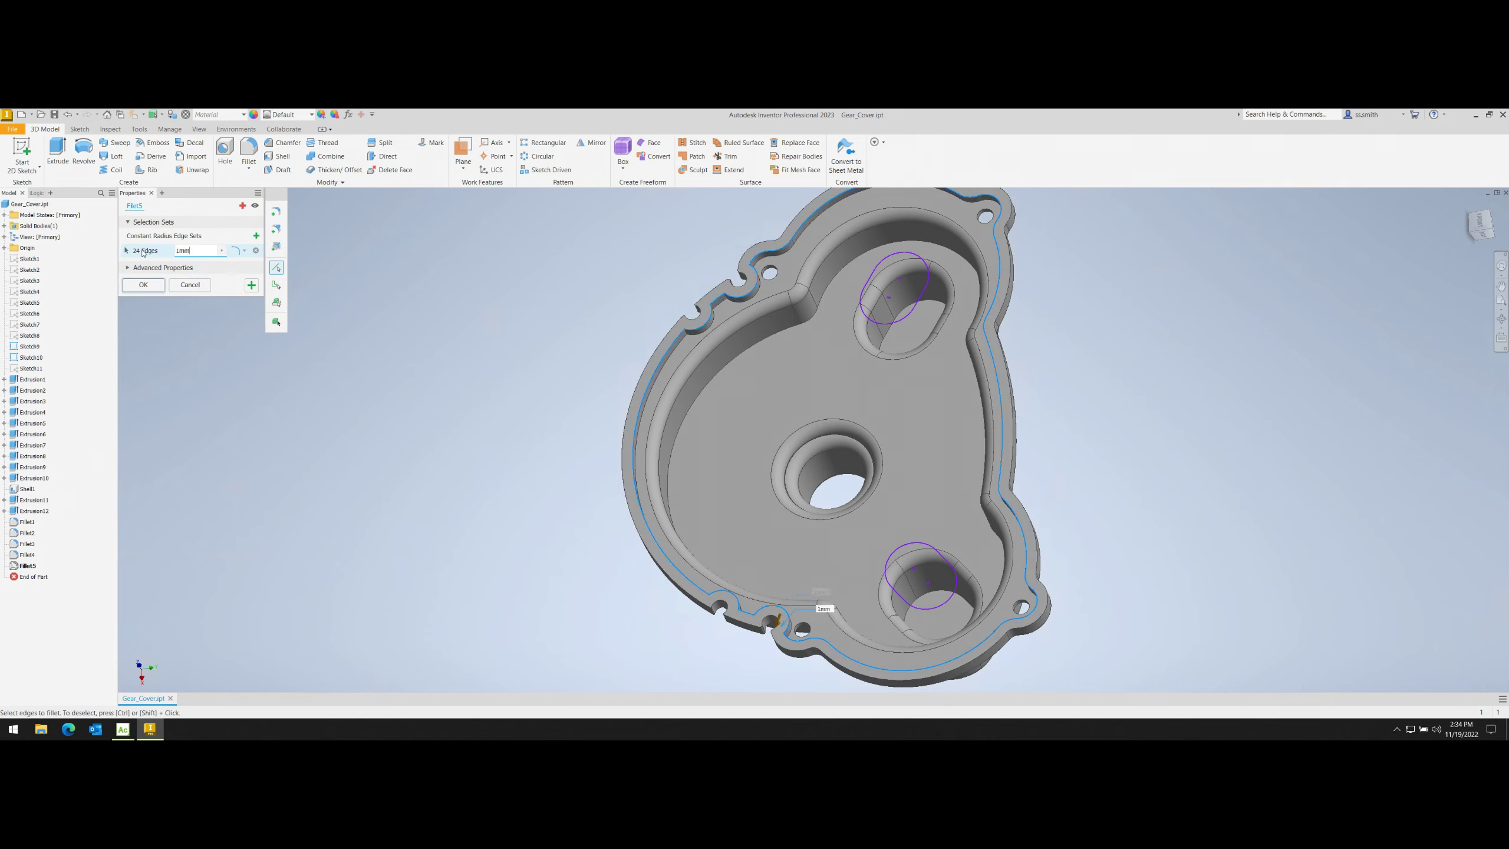
click(144, 285)
- Undo Fillet5 with Ctrl+Z and orbit to inspect the four-fillet gear cover
drag(841, 471, 772, 333)
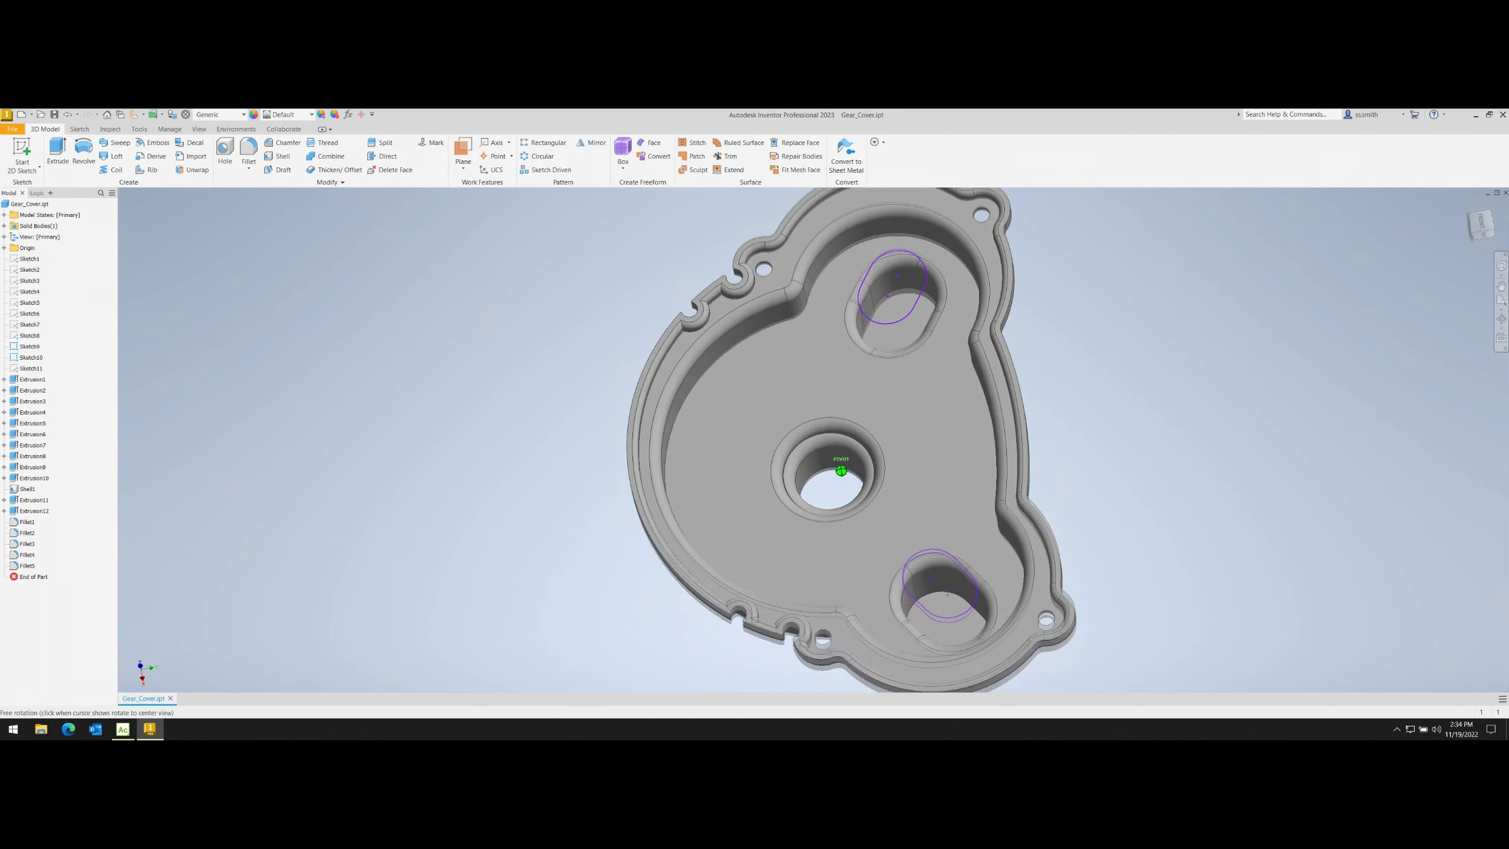
click(772, 321)
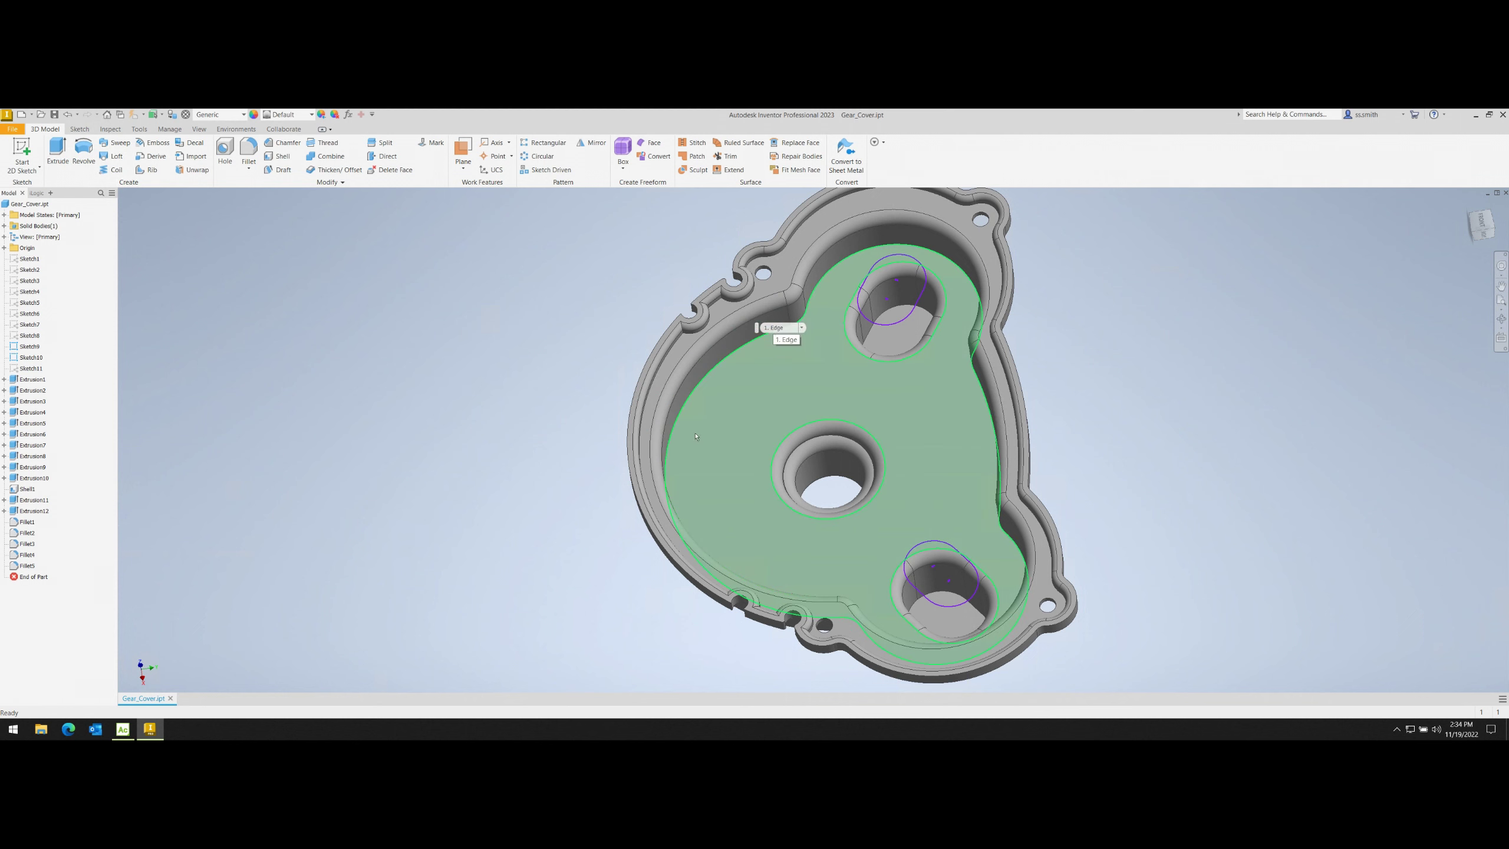
click(1269, 417)
key(ctrl+z)
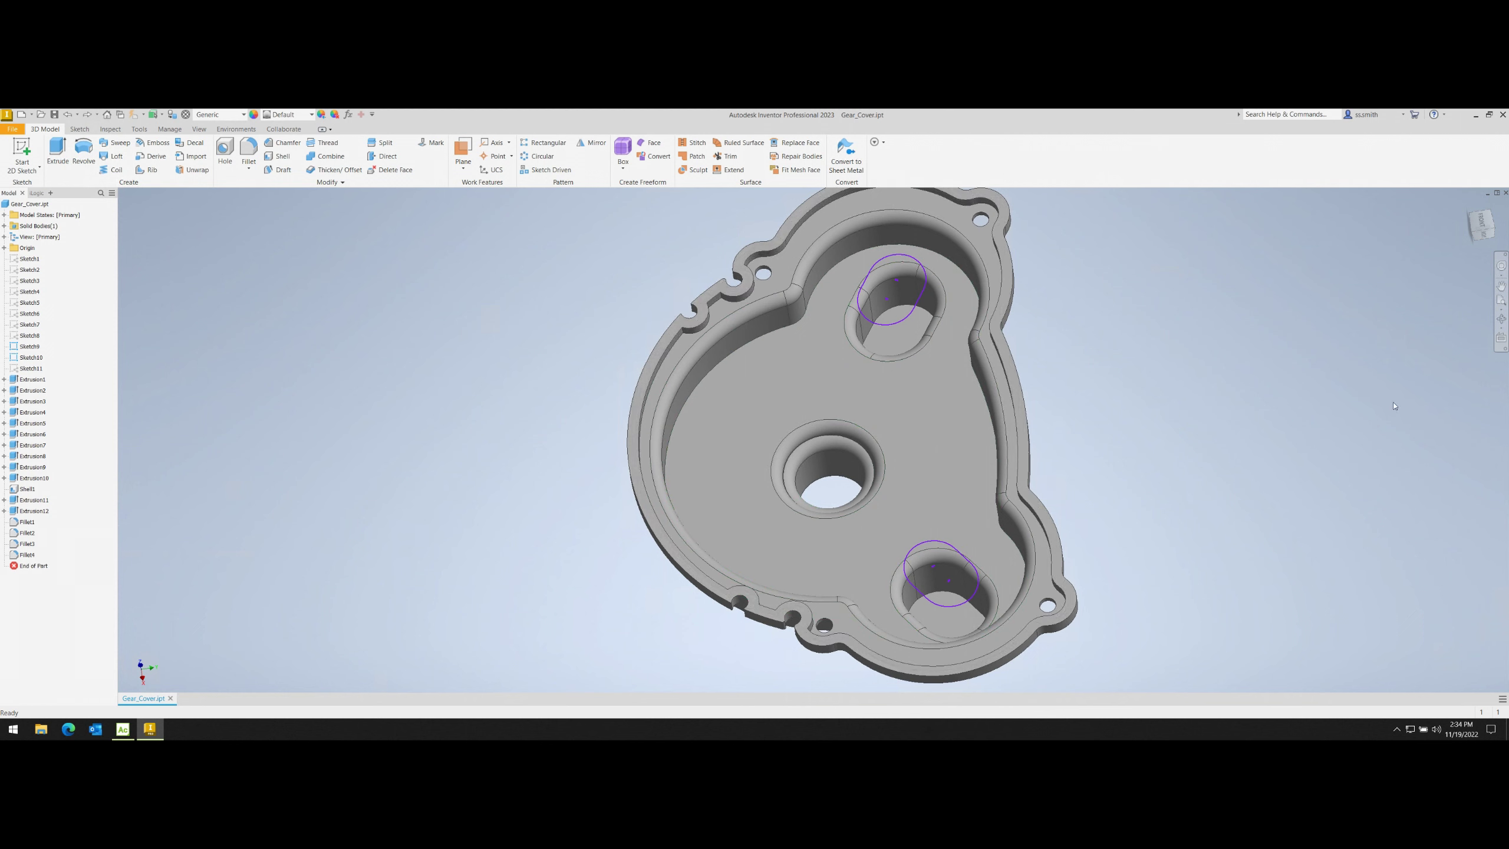
shift+middle_drag(829, 402, 256, 227)
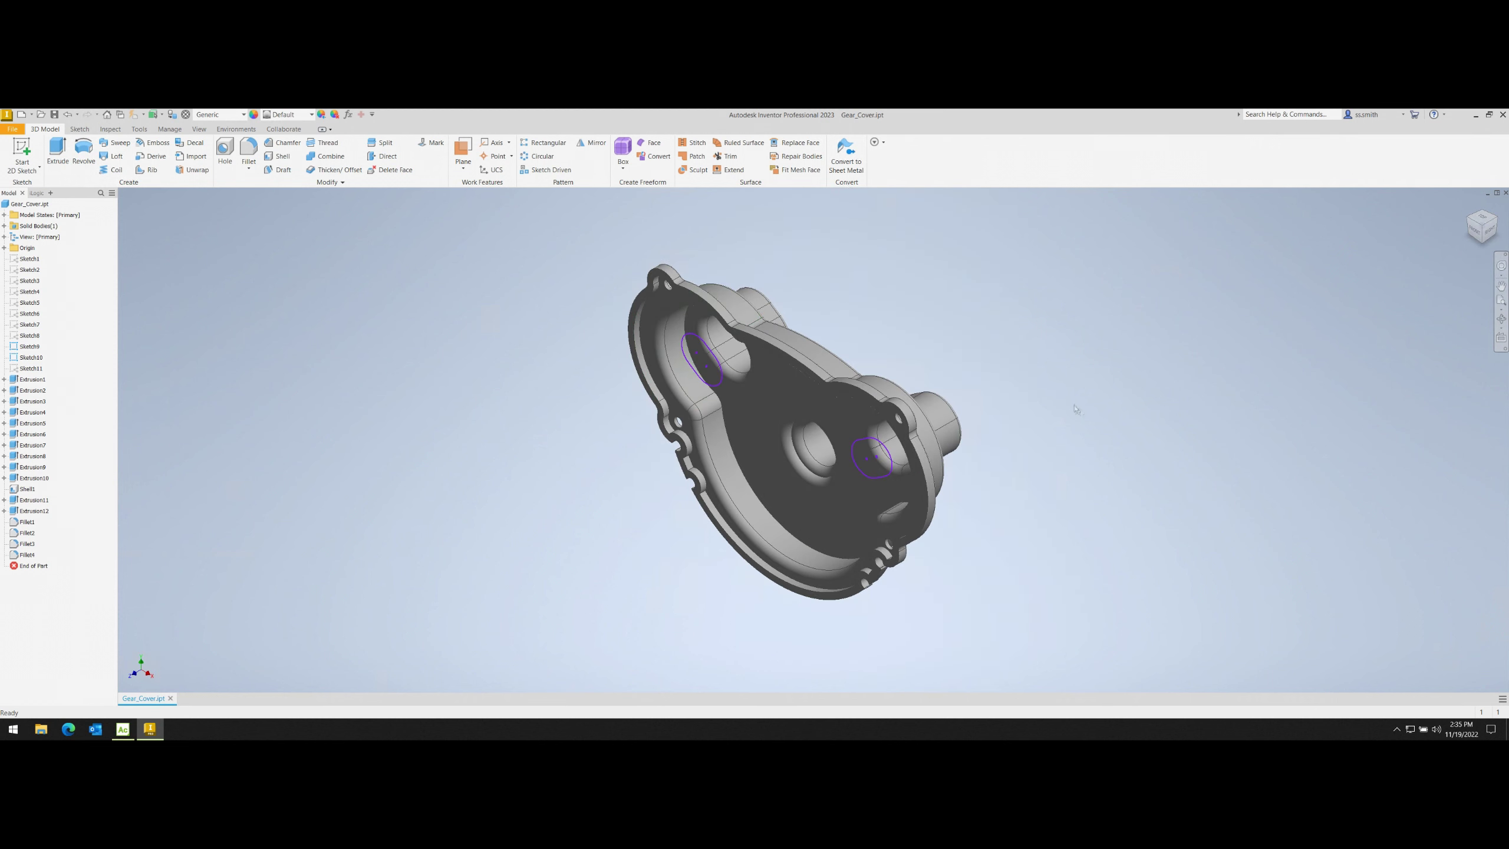
mouse_move(1075, 409)
shift+middle_down()
mouse_move(795, 431)
mouse_move(1289, 377)
shift+middle_up()
- Export the part as CAD Format with STL file type at High resolution
click(11, 129)
mouse_move(39, 271)
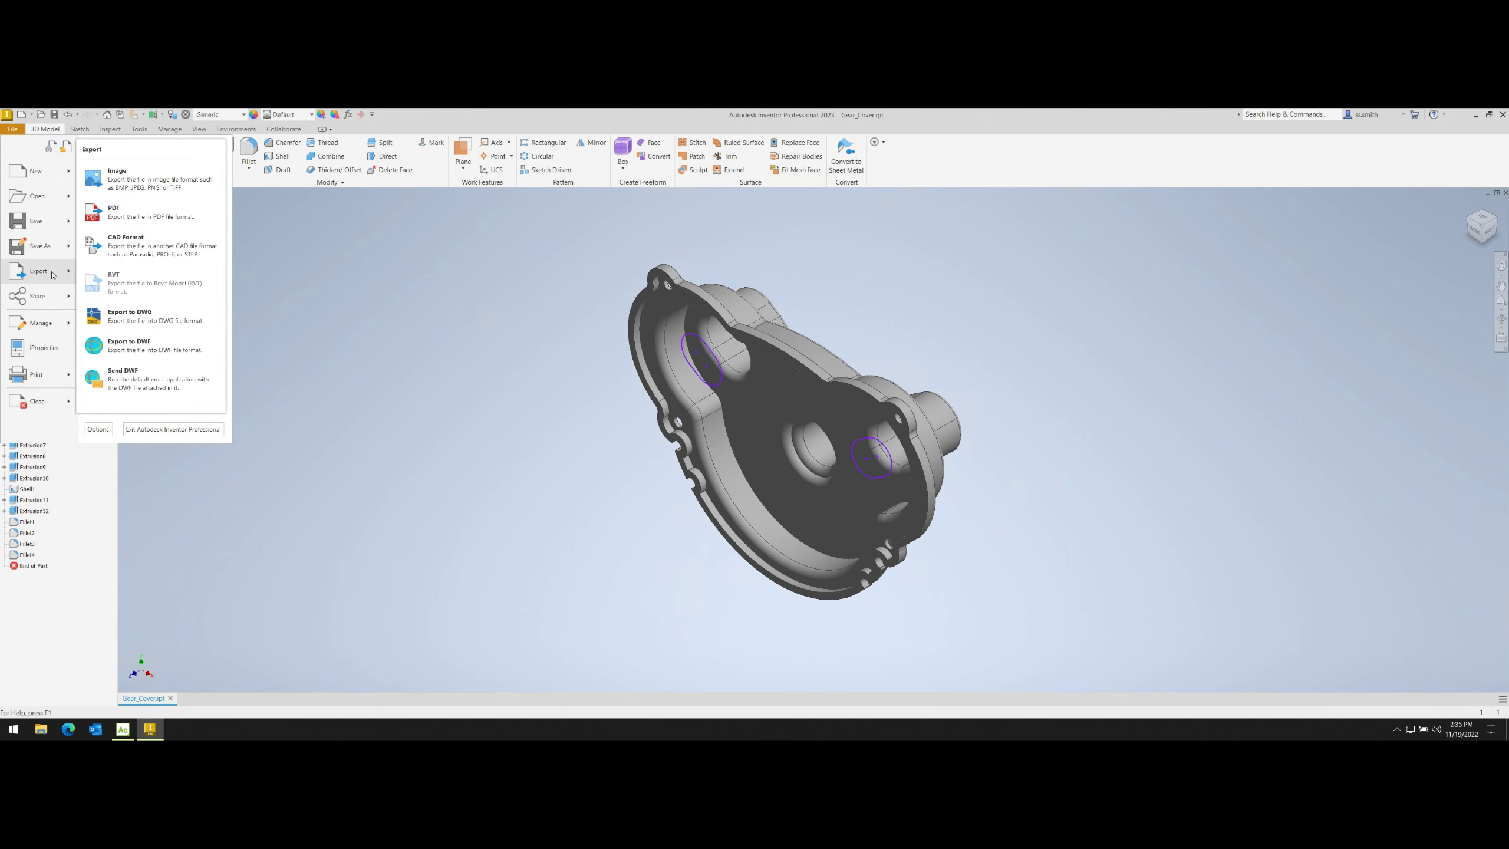
click(126, 243)
click(843, 537)
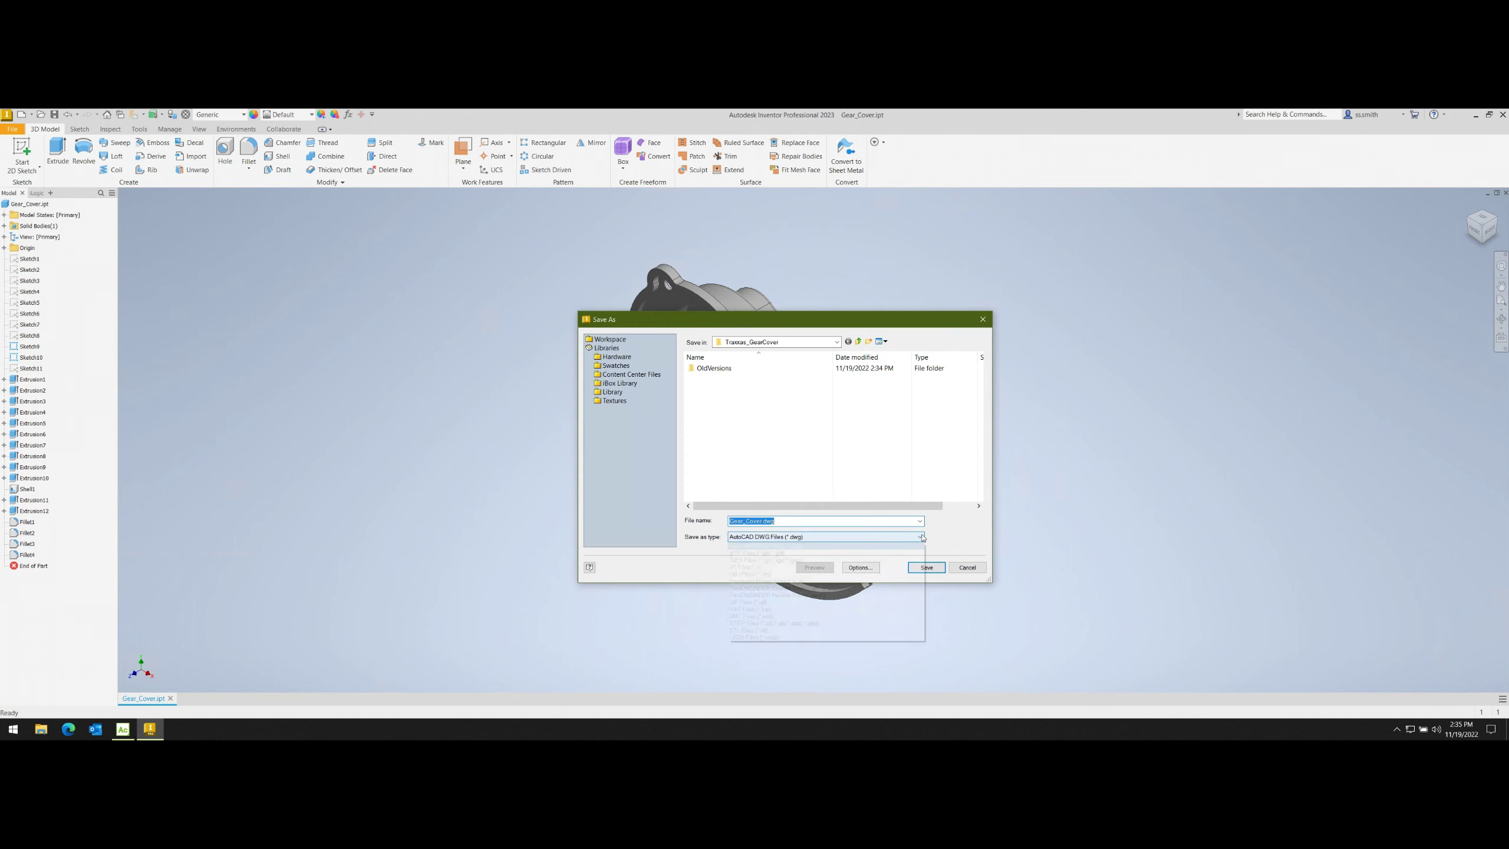
click(844, 630)
click(861, 568)
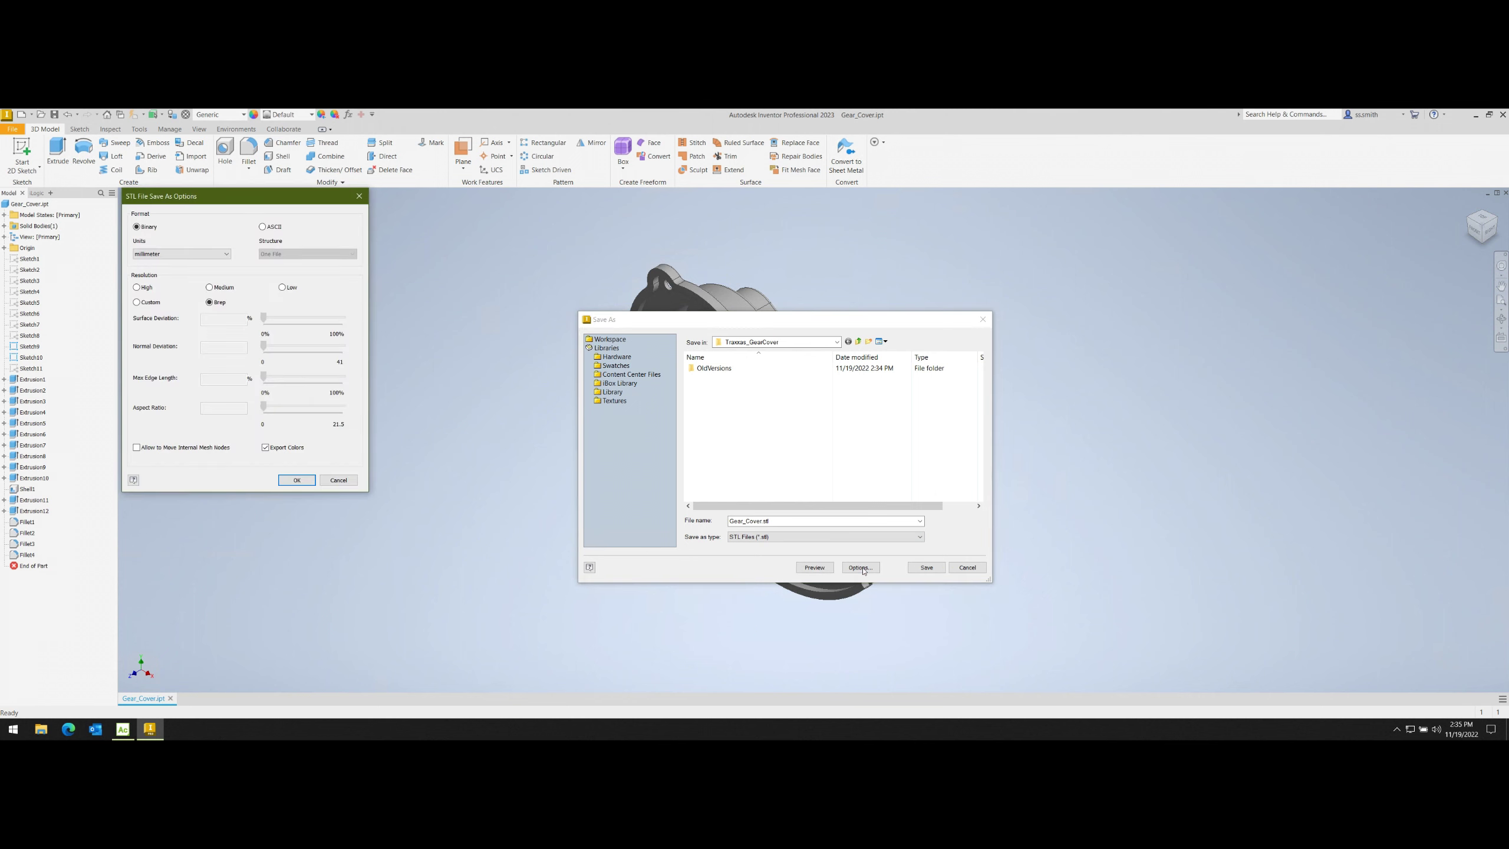
click(150, 287)
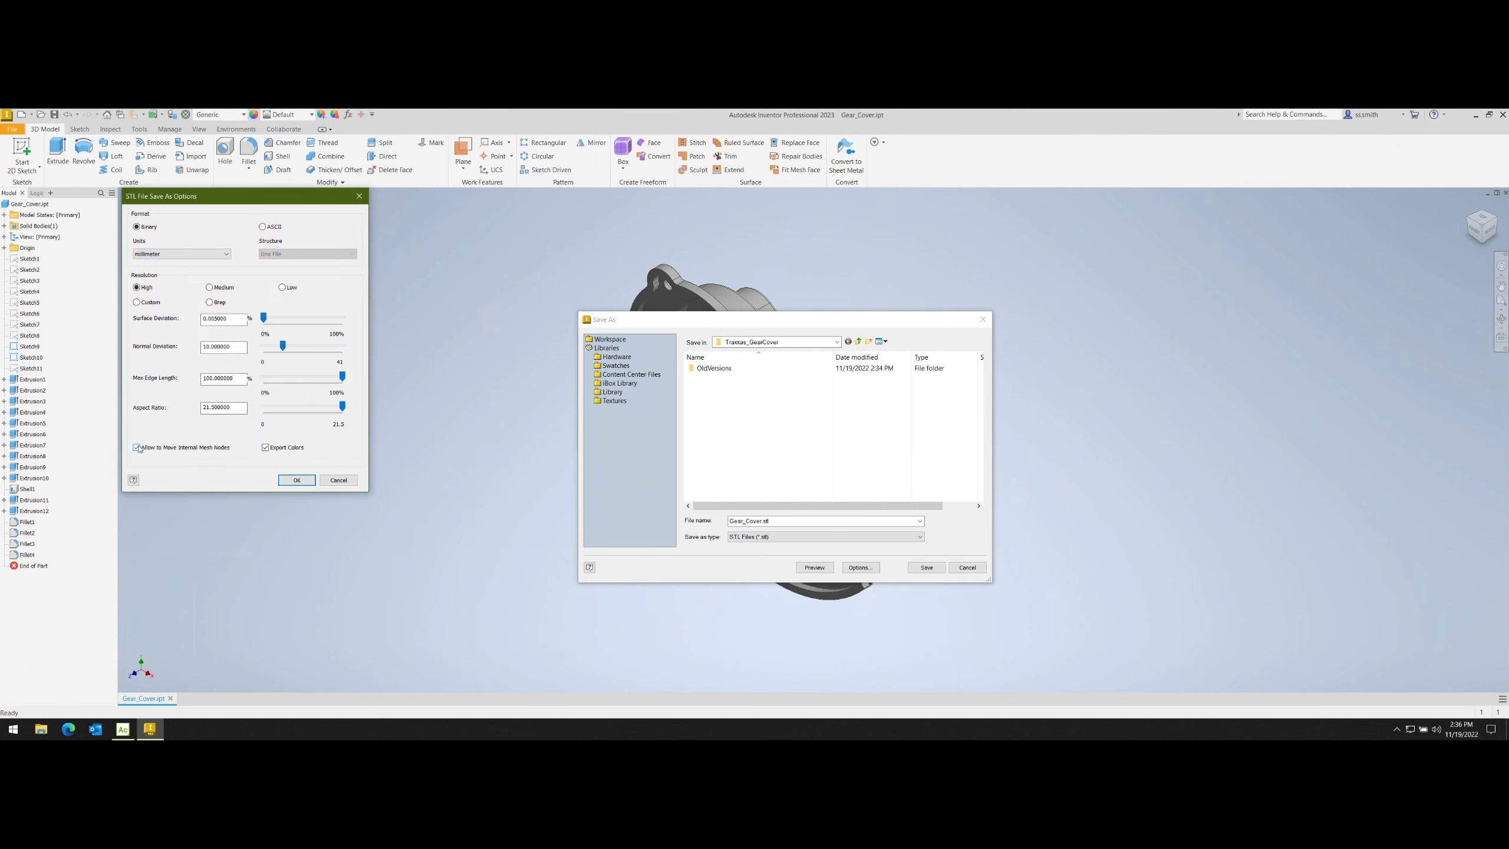
click(296, 480)
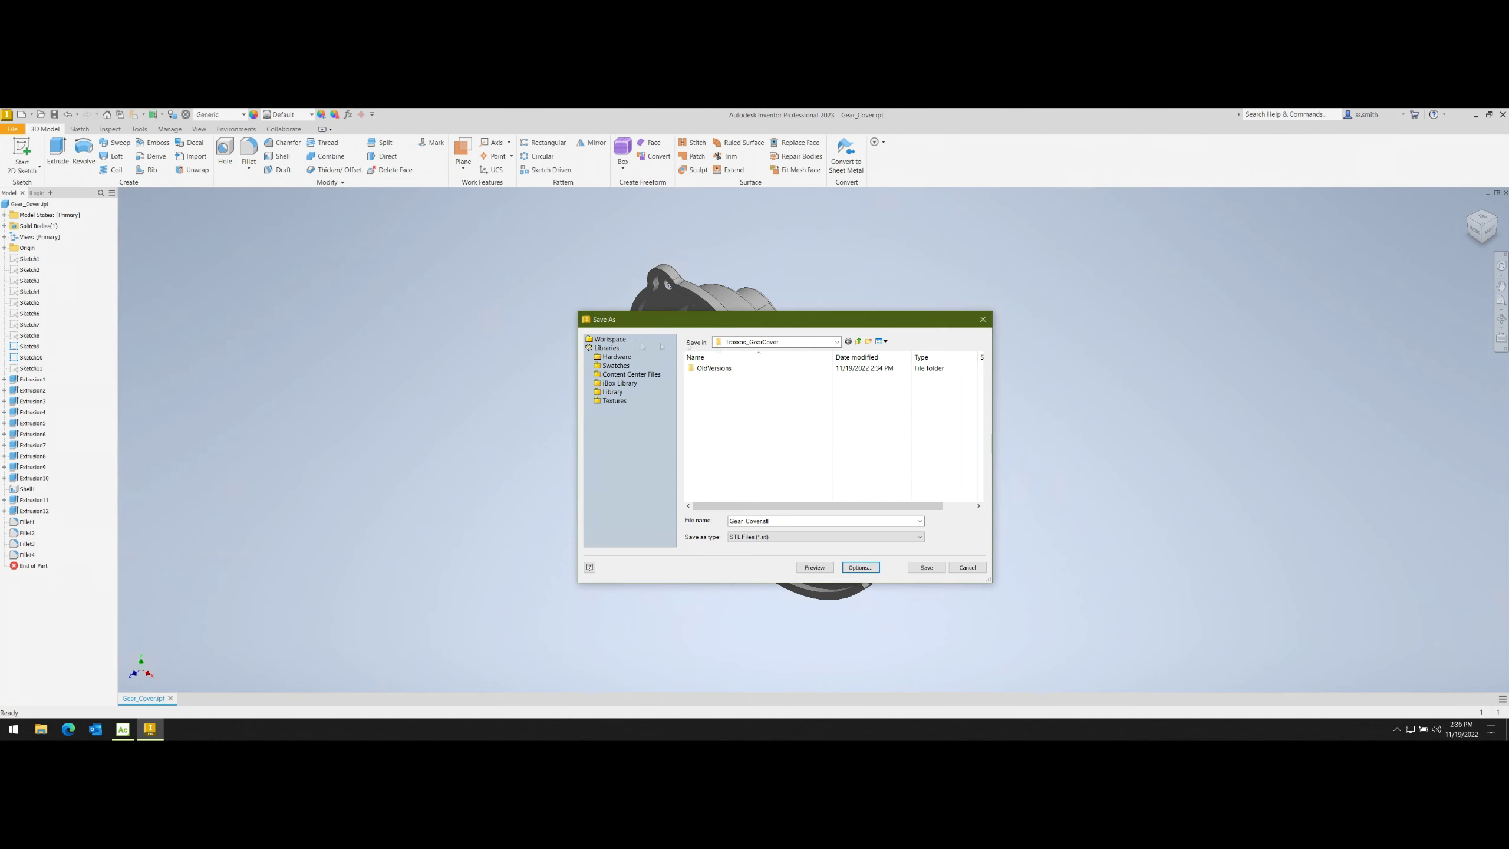
- Save Gear_Cover.stl to the Desktop and launch LONGER Orange10
click(836, 342)
click(737, 352)
click(927, 568)
double_click(64, 291)
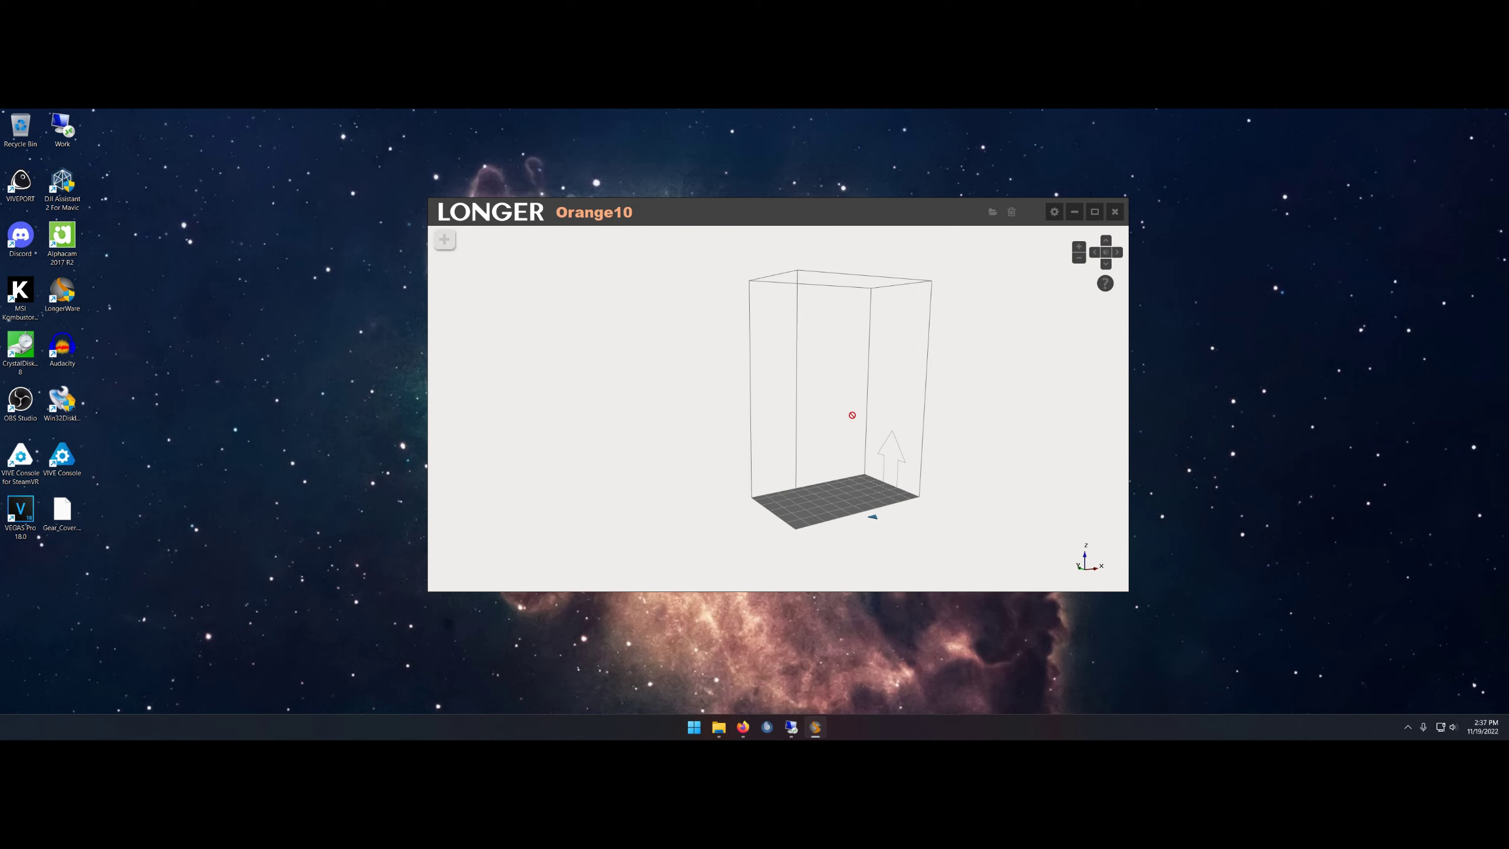
click(78, 509)
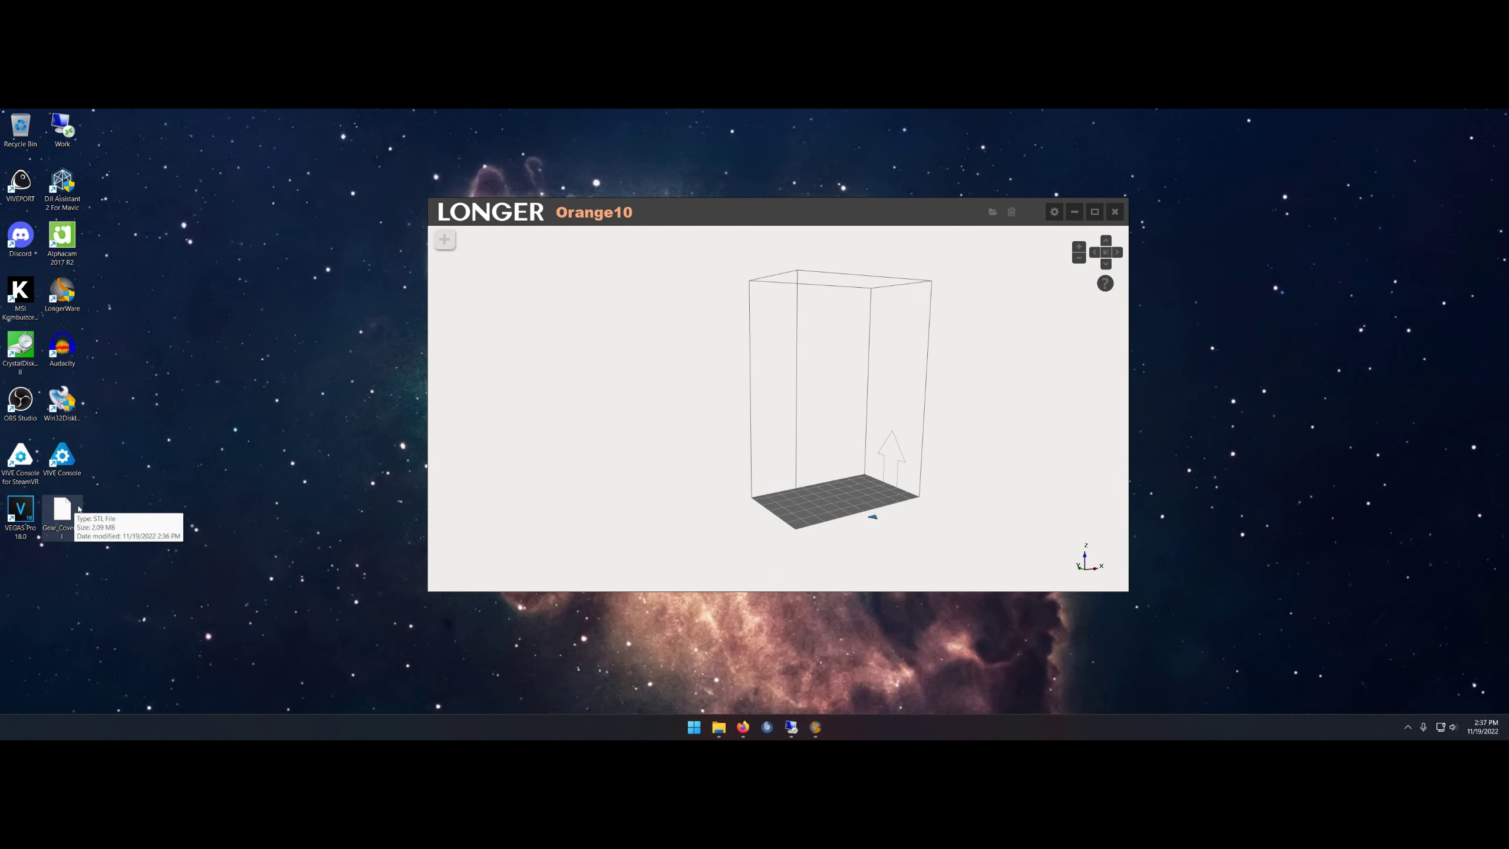
- Get 3D Viewer from the Microsoft Store for Gear_Cover.stl, then open Orange10's Import File settings
double_click(78, 509)
click(689, 510)
key(Escape)
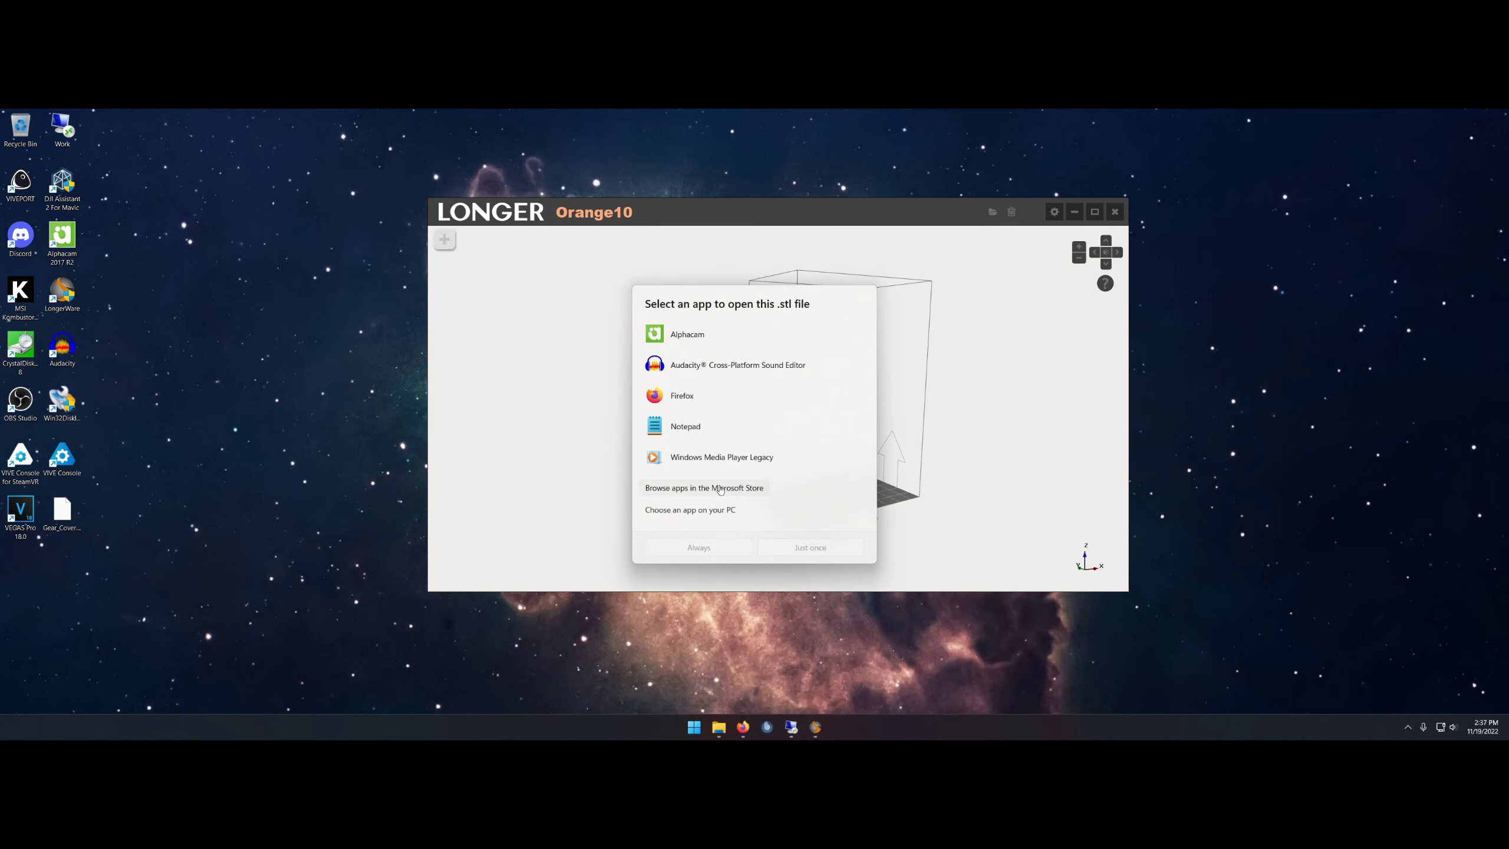
click(729, 488)
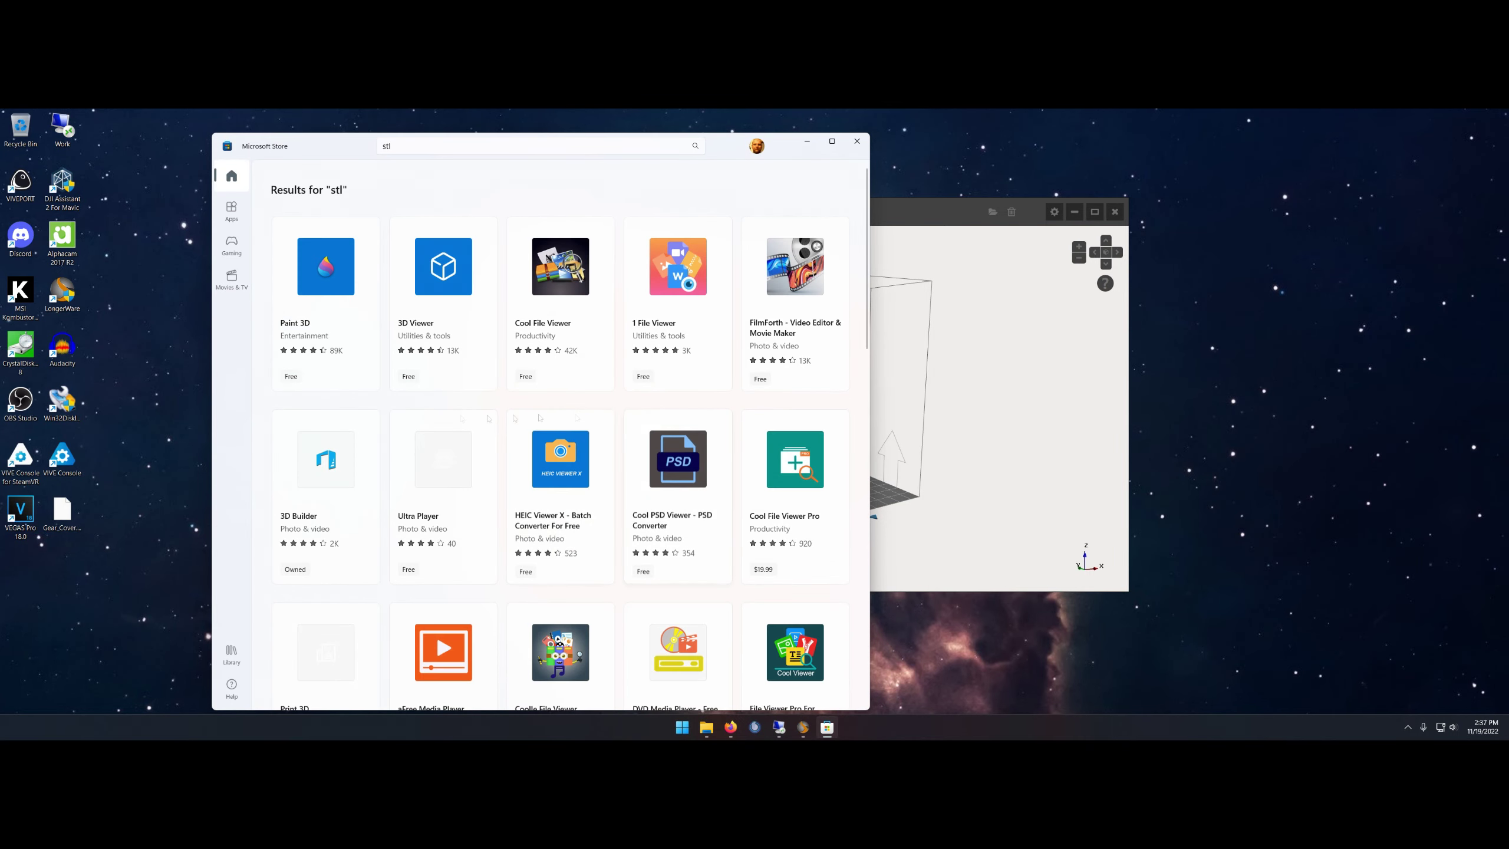
click(425, 309)
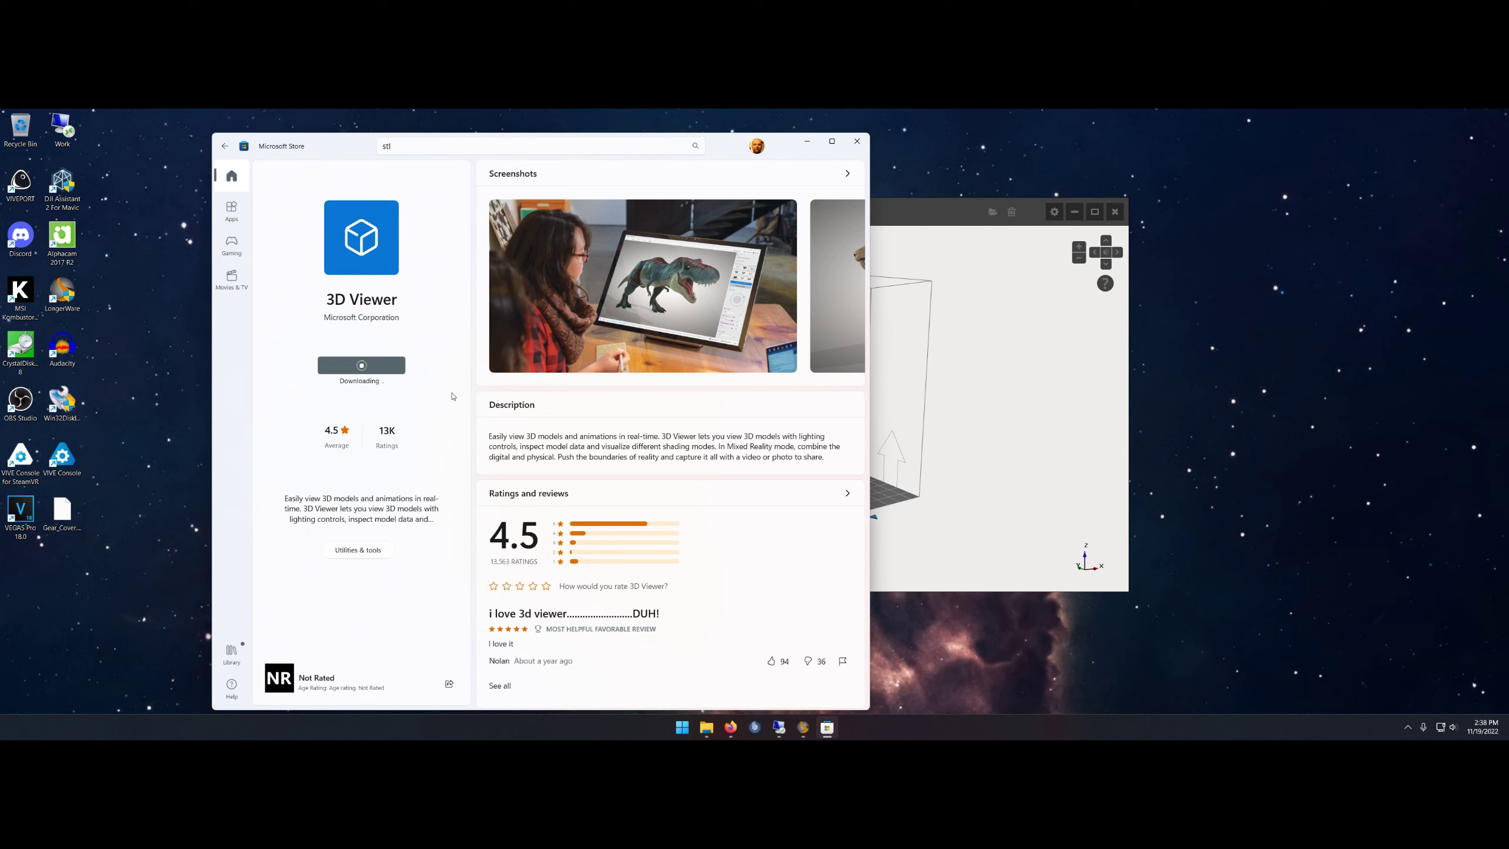
click(993, 212)
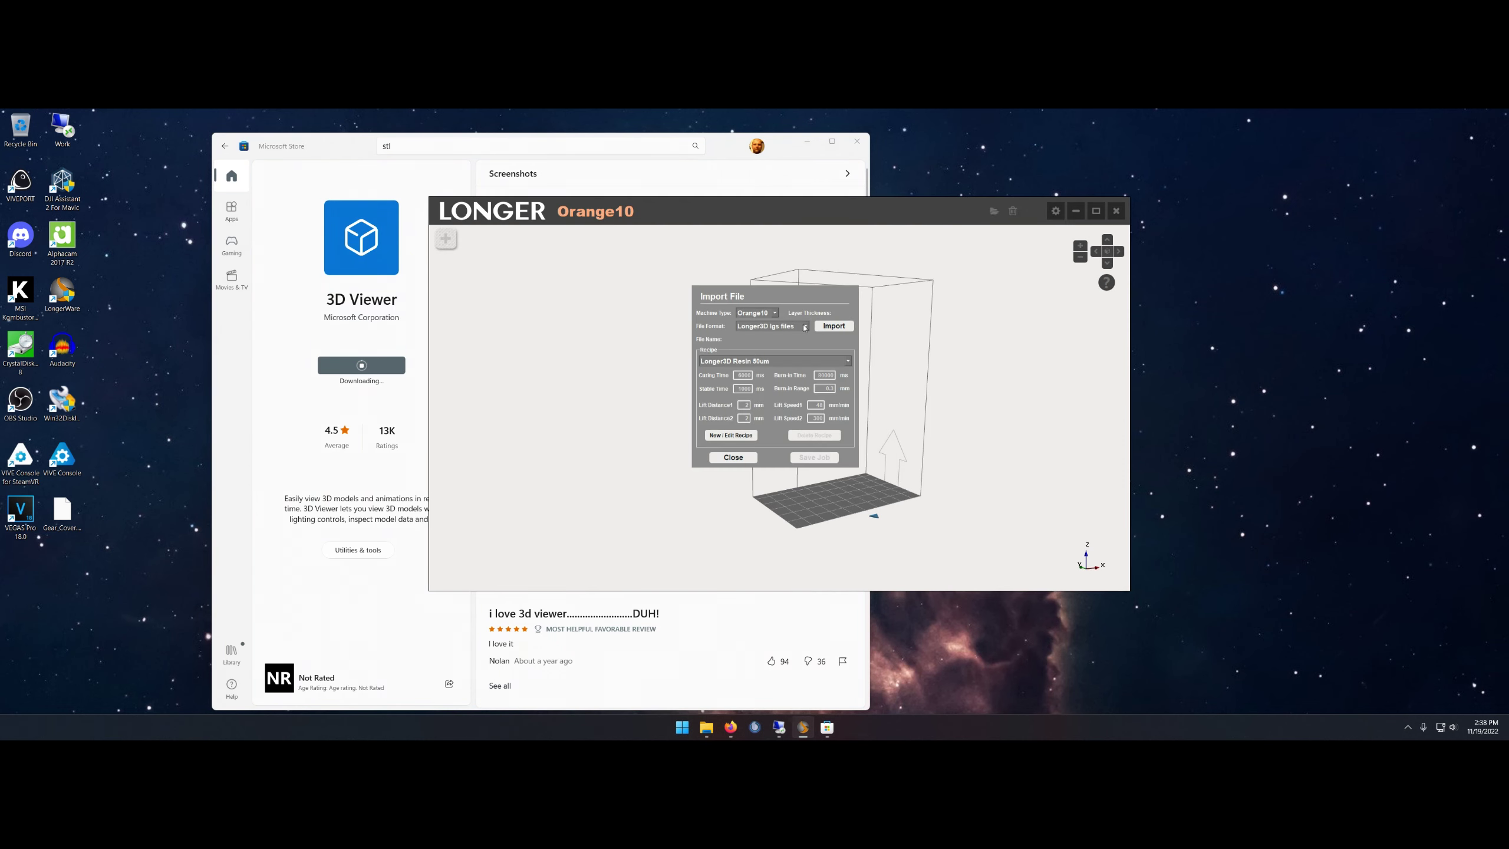
- Import Gear_Cover.stl into LONGER Orange10 and dismiss the out-of-range warning
click(833, 326)
double_click(594, 373)
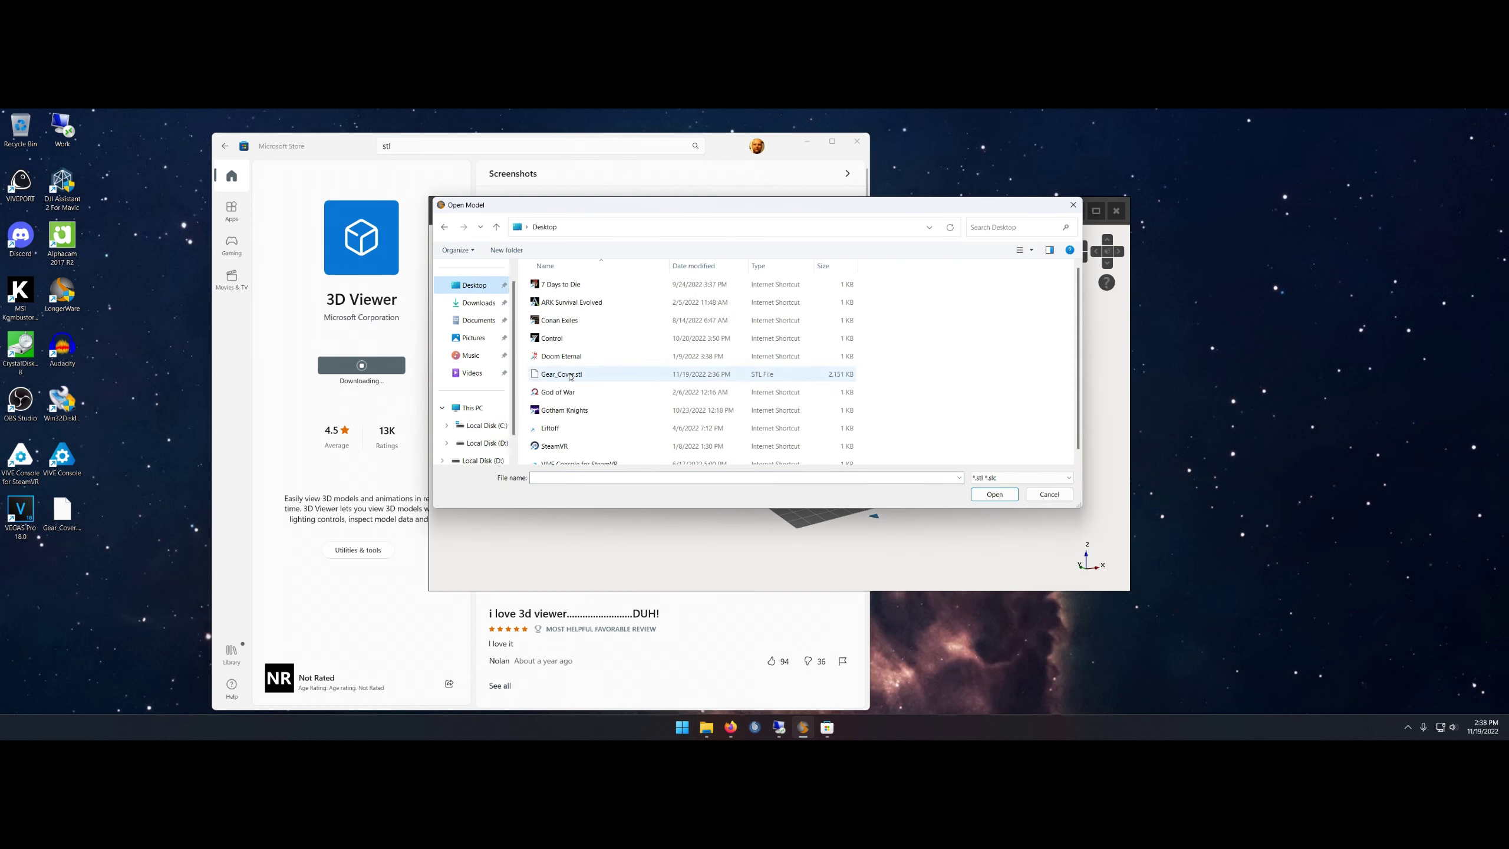
click(796, 407)
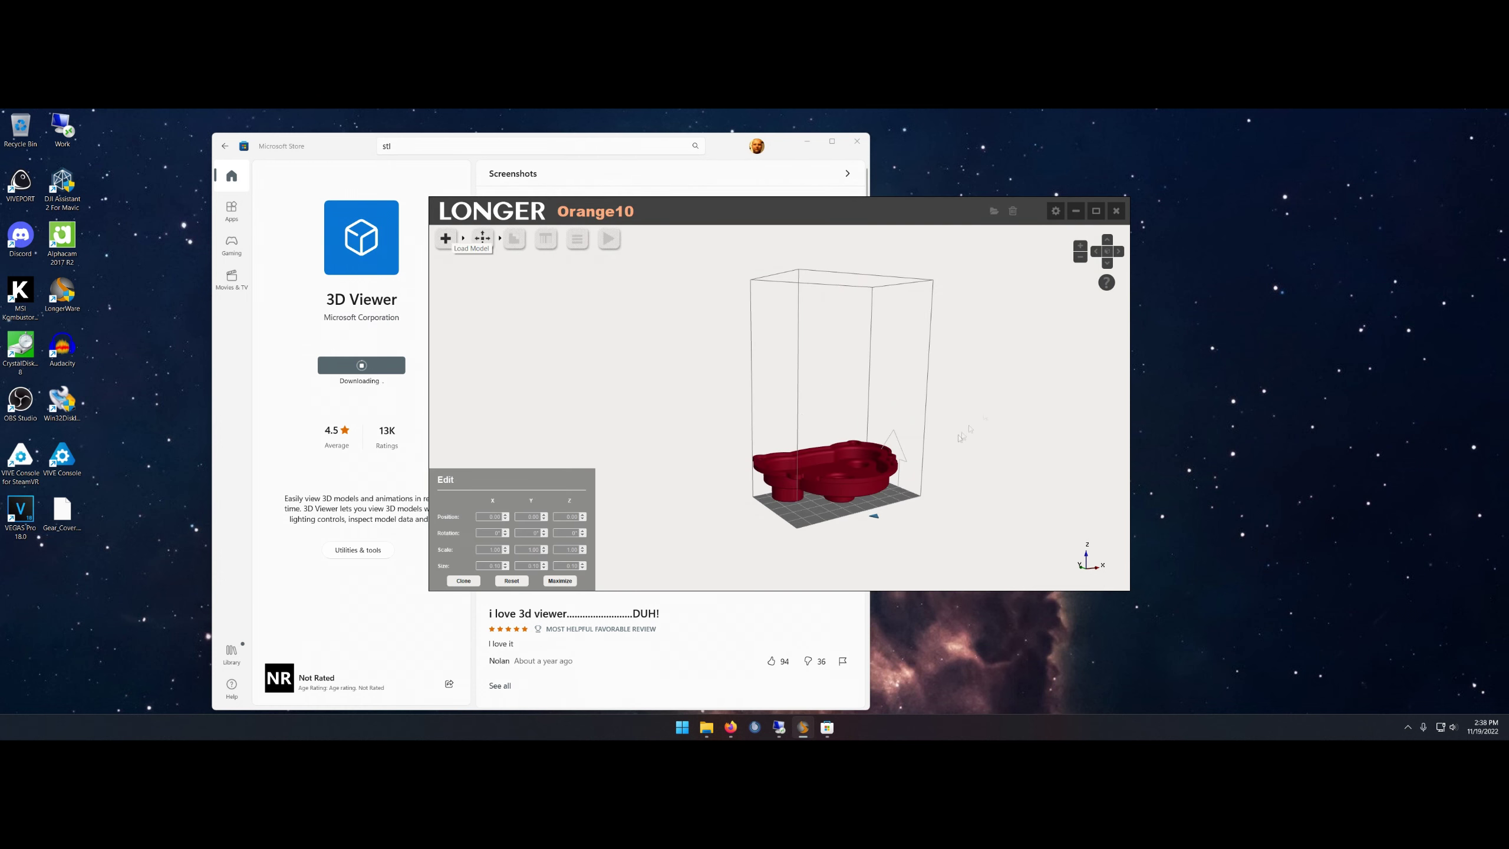
drag(961, 438, 938, 440)
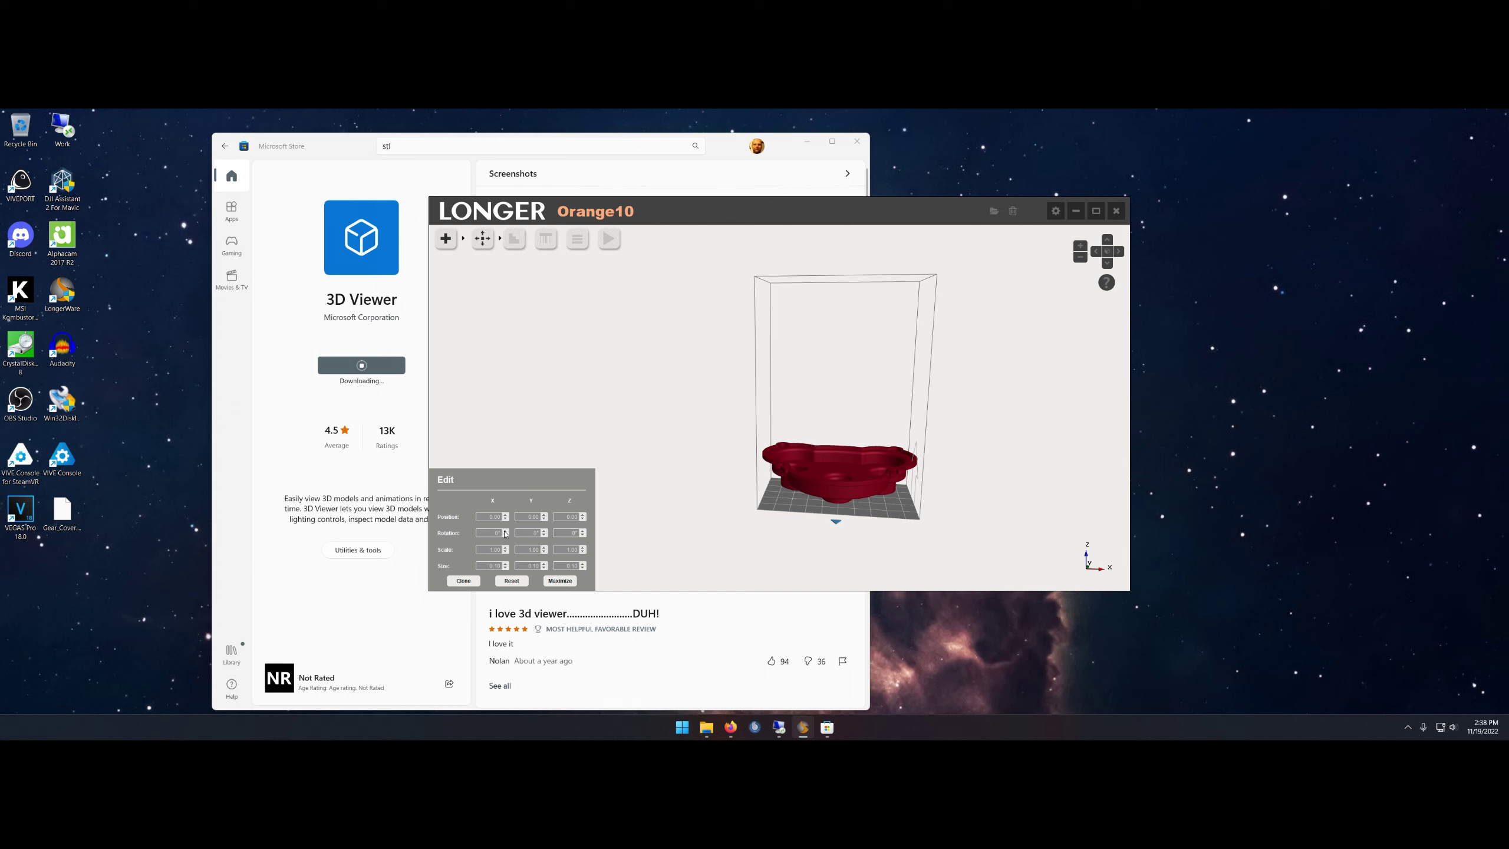
- Rotate the gear cover 90° about Y onto its edge and set its X and Y position
click(838, 470)
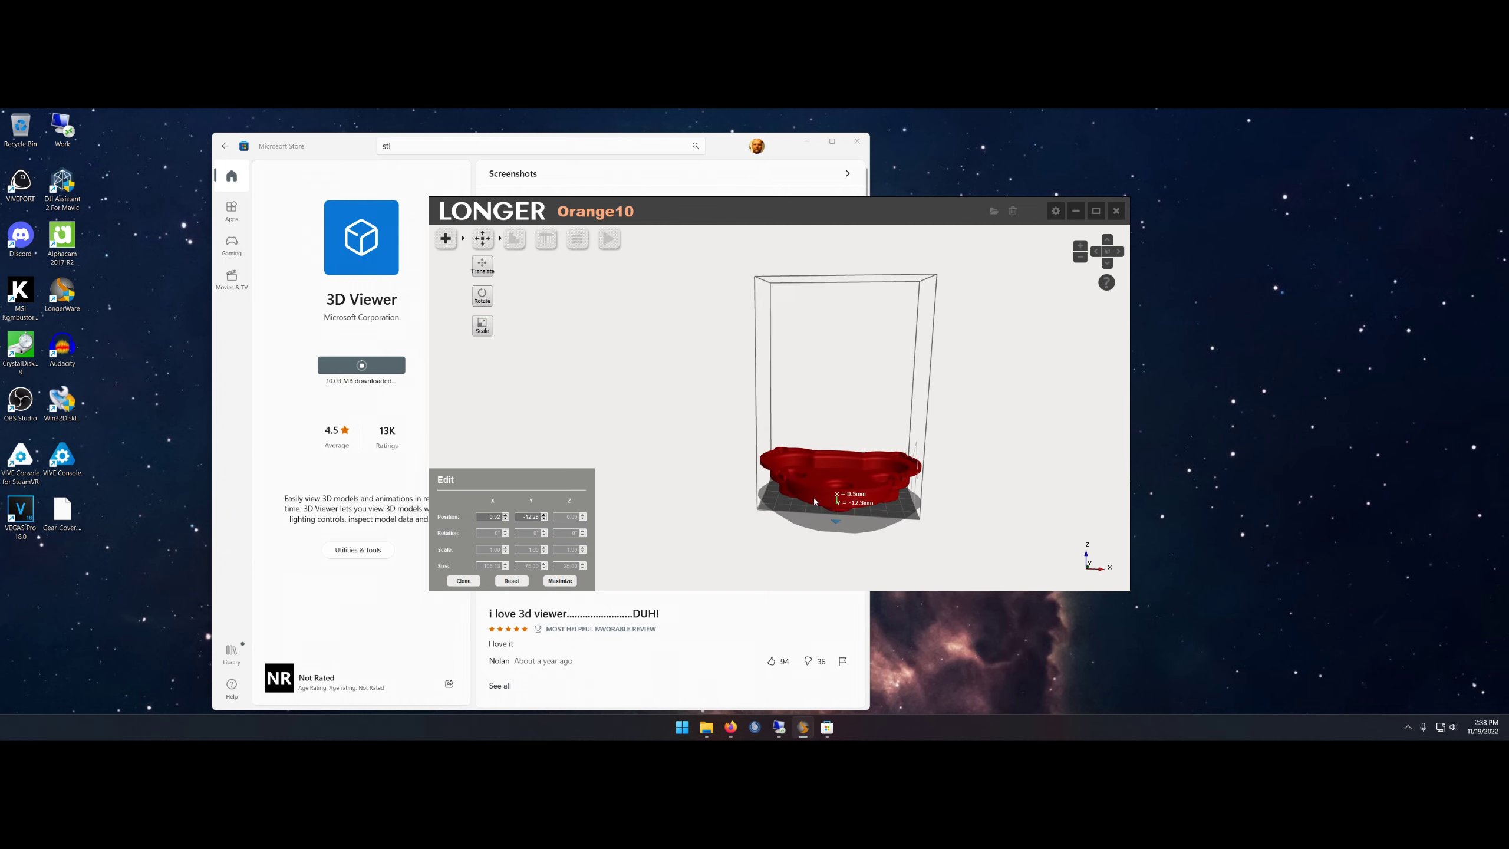
click(482, 296)
mouse_move(841, 385)
mouse_down()
mouse_move(986, 418)
mouse_move(927, 413)
mouse_up()
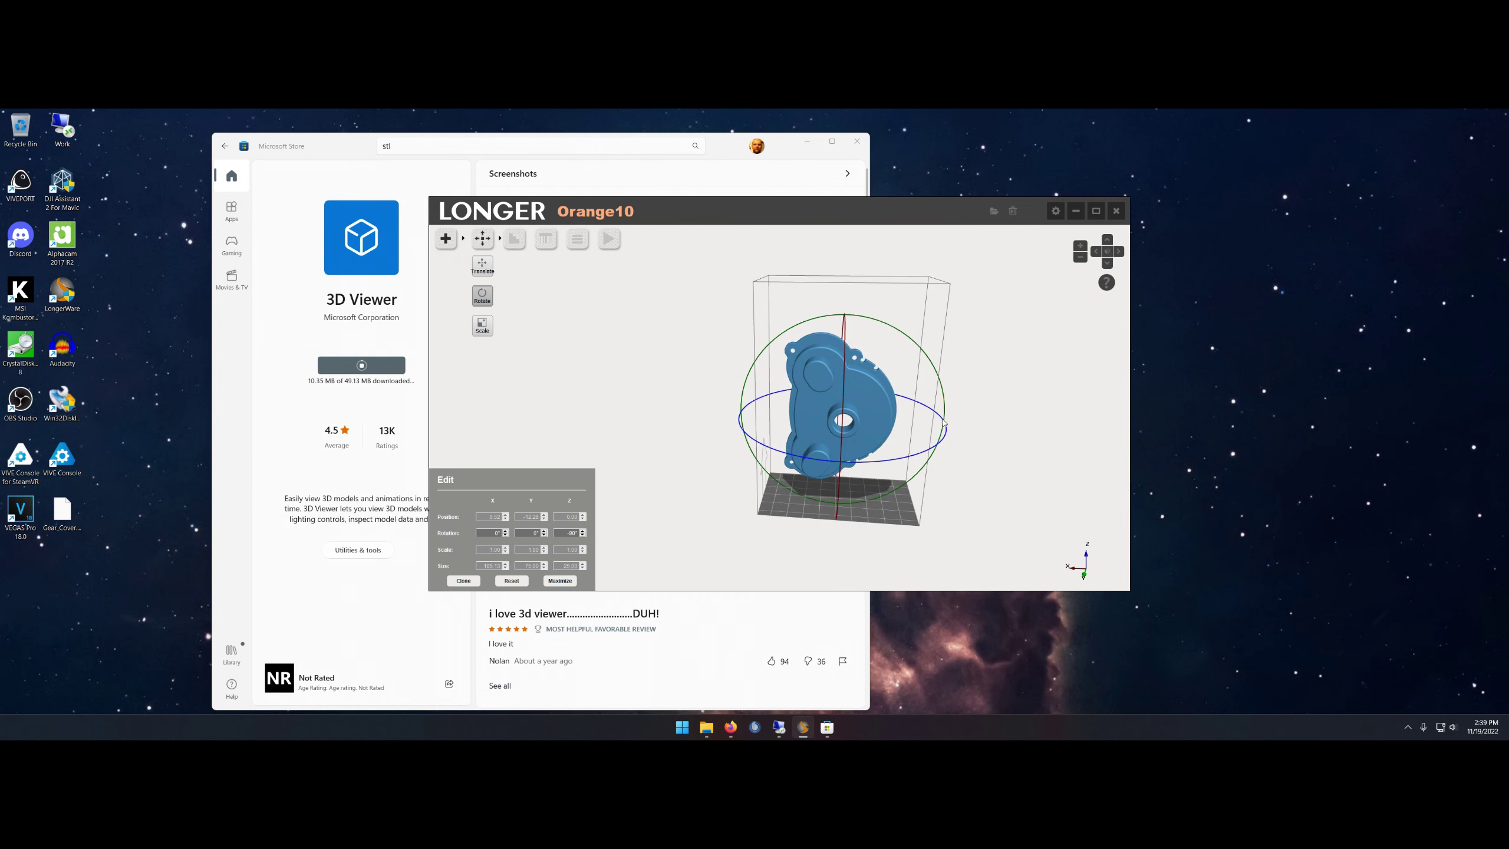
click(483, 267)
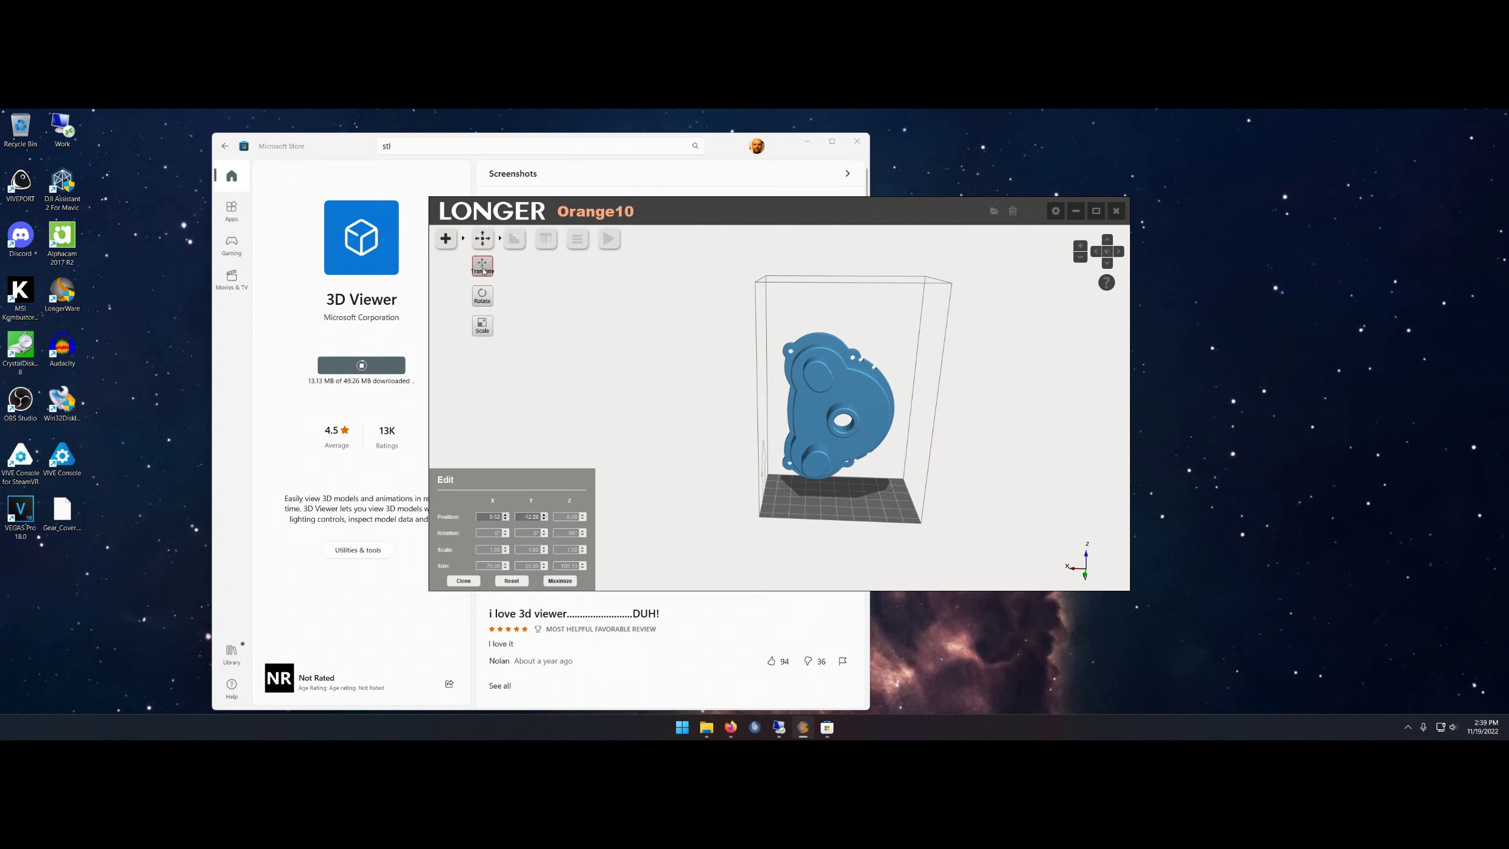
double_click(507, 521)
click(544, 516)
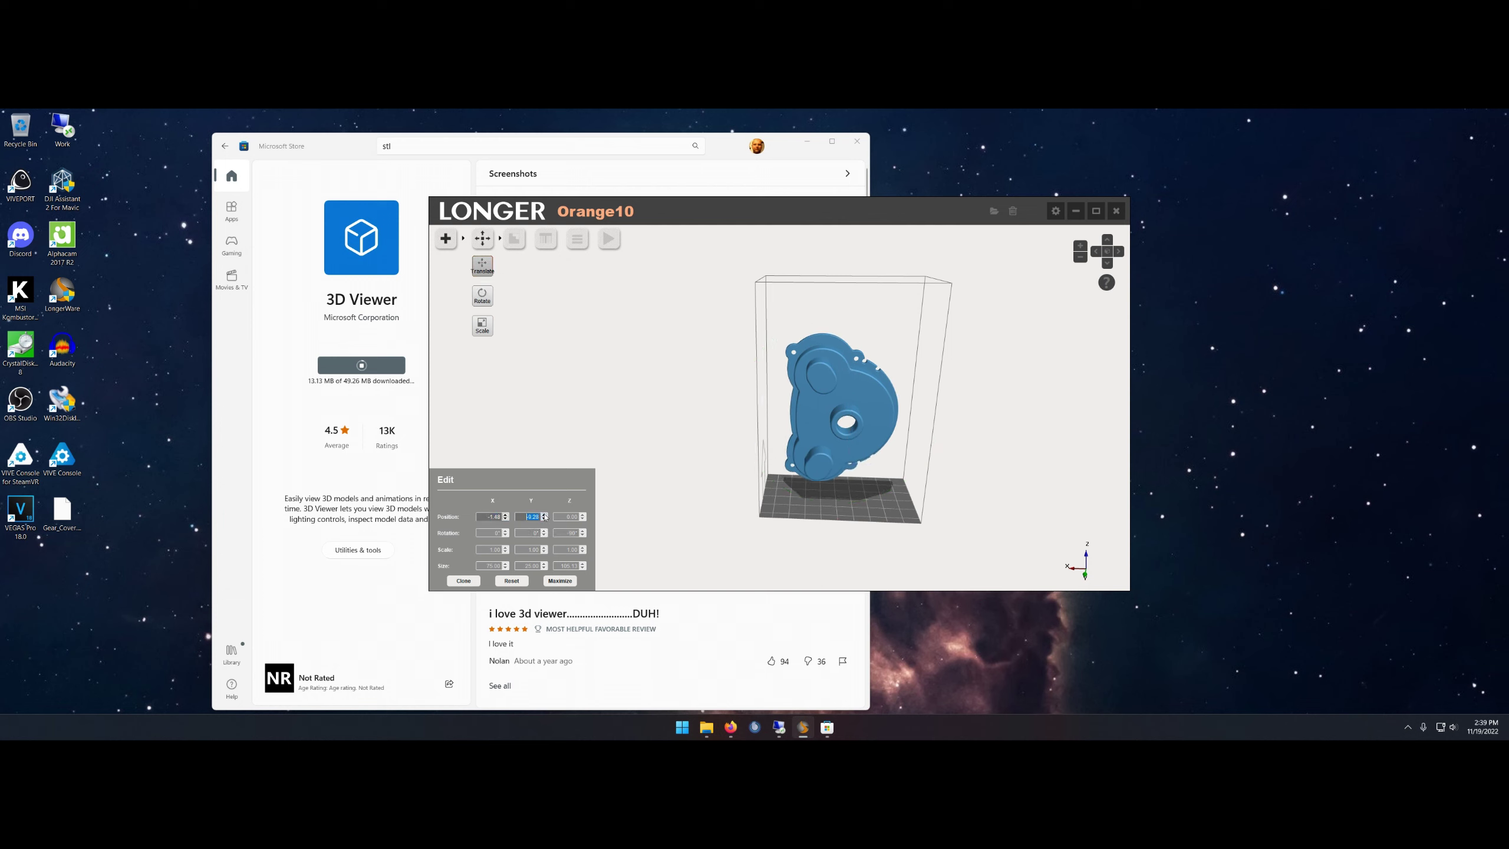
mouse_move(855, 411)
mouse_down()
mouse_move(1042, 400)
mouse_move(967, 394)
mouse_move(1008, 330)
mouse_up()
- Check the model for defects and generate trial supports under the gear cover
click(515, 239)
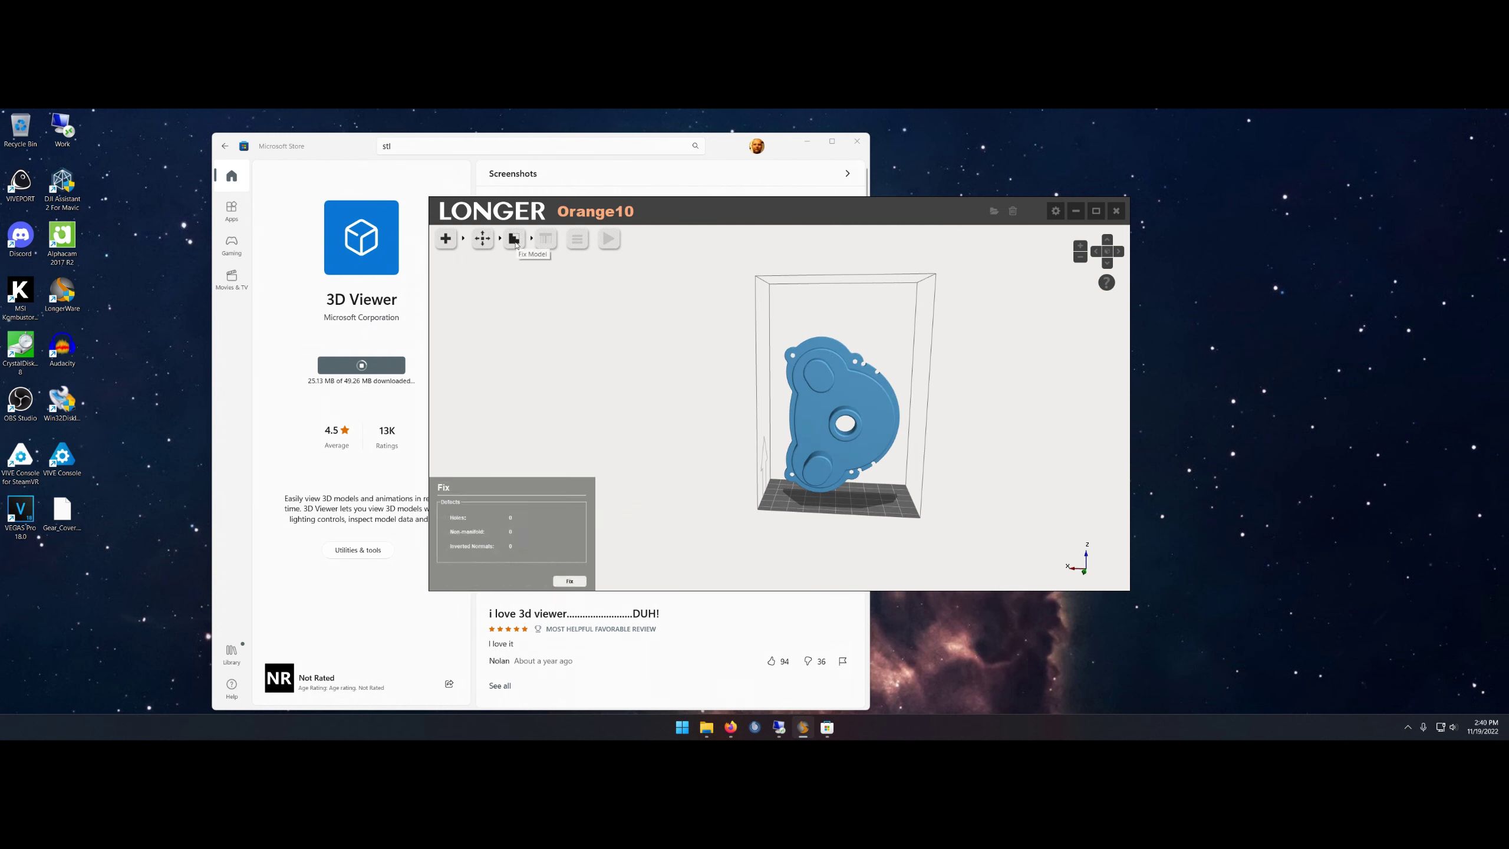
click(546, 240)
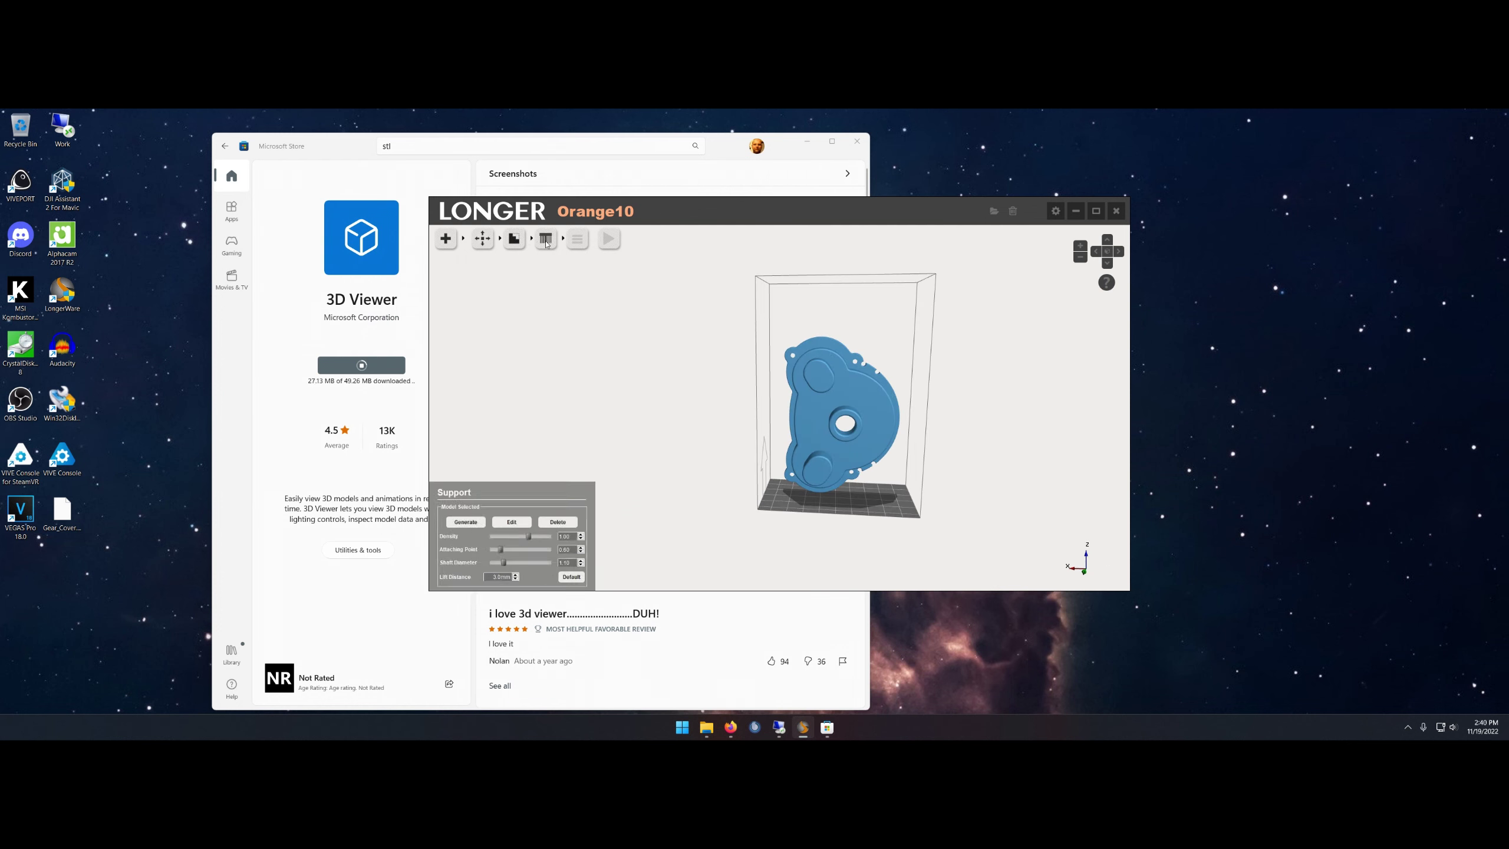
click(466, 525)
drag(958, 403, 878, 395)
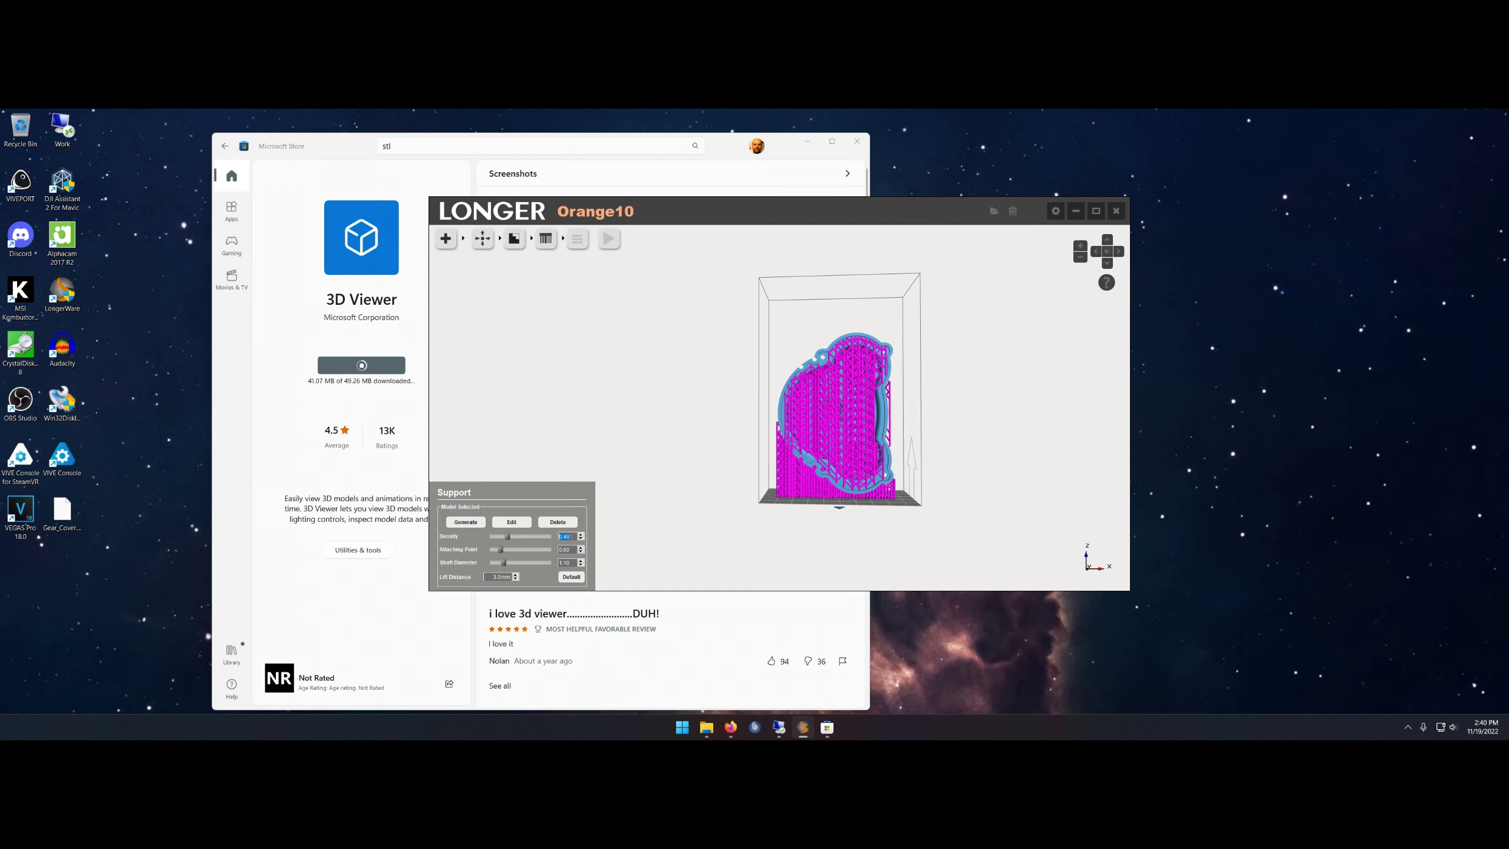
mouse_move(596, 569)
mouse_down()
mouse_move(920, 393)
mouse_move(874, 389)
mouse_up()
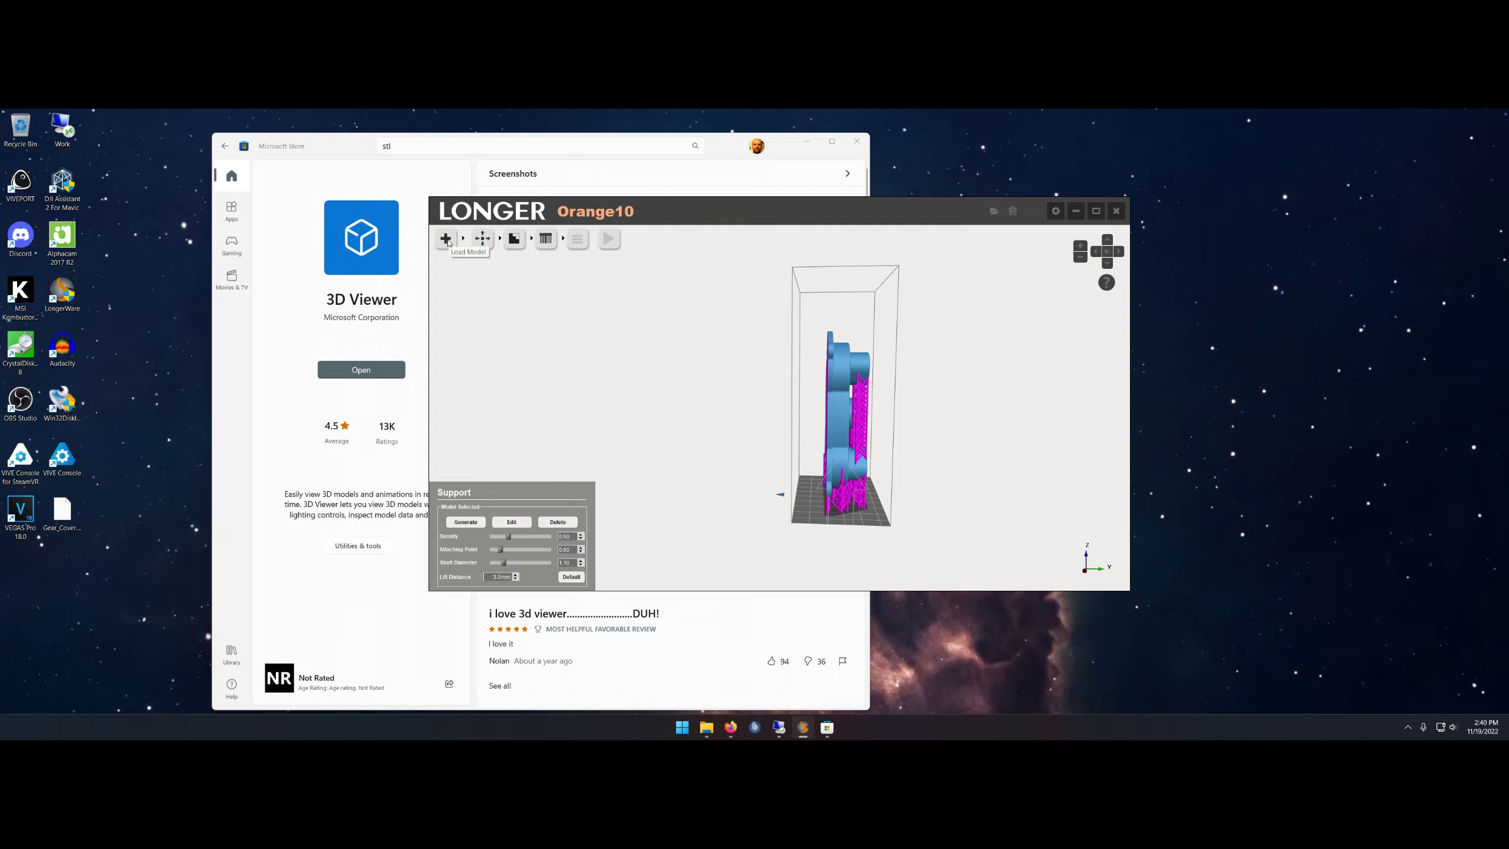
click(787, 158)
- Close the Store and 3D Viewer, regenerate supports at density 1.00, then delete them
click(361, 369)
double_click(62, 511)
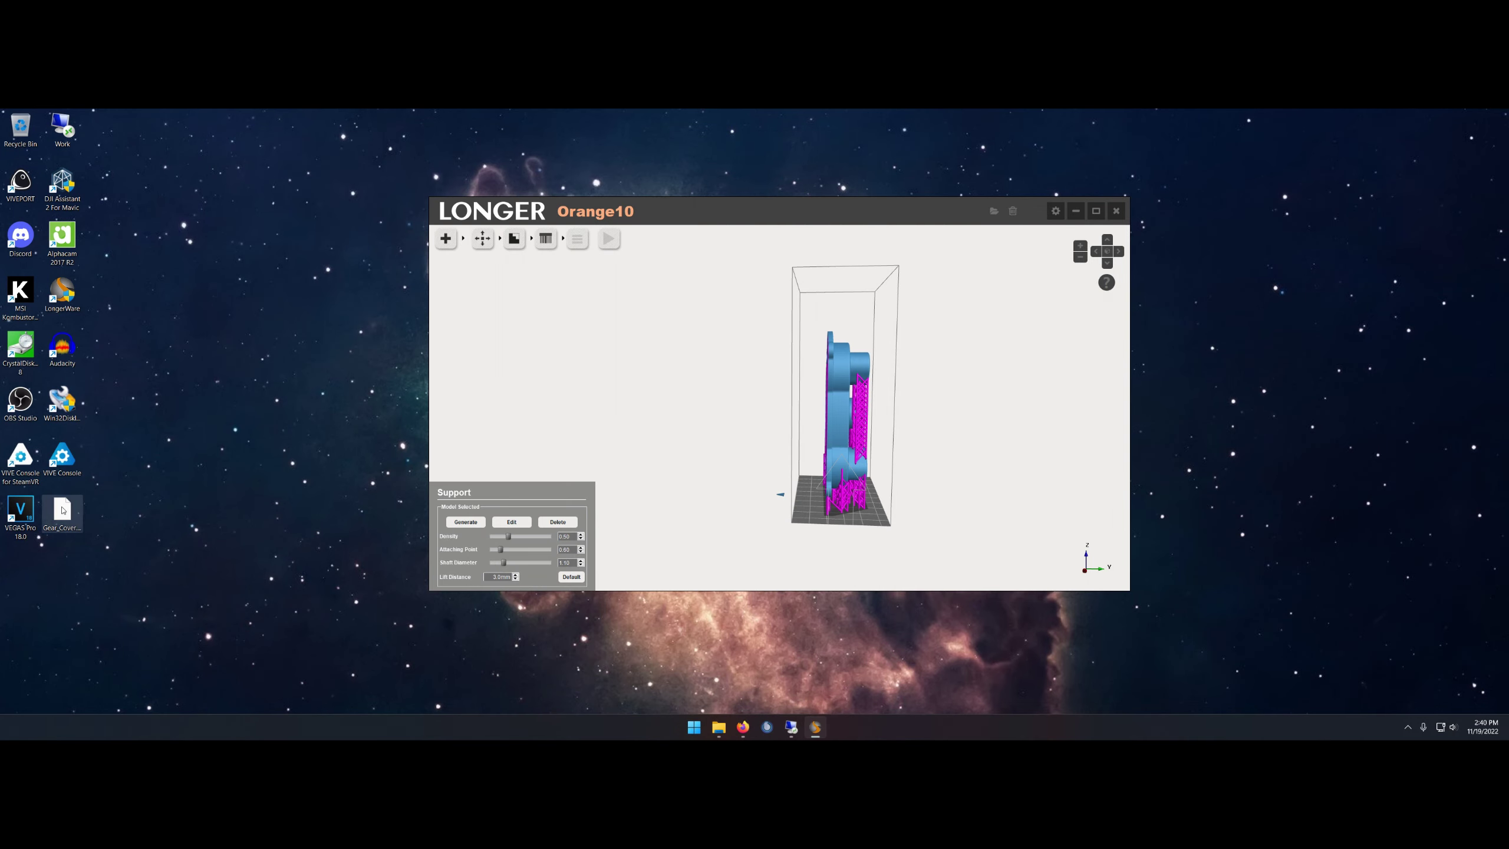
key(alt+F4)
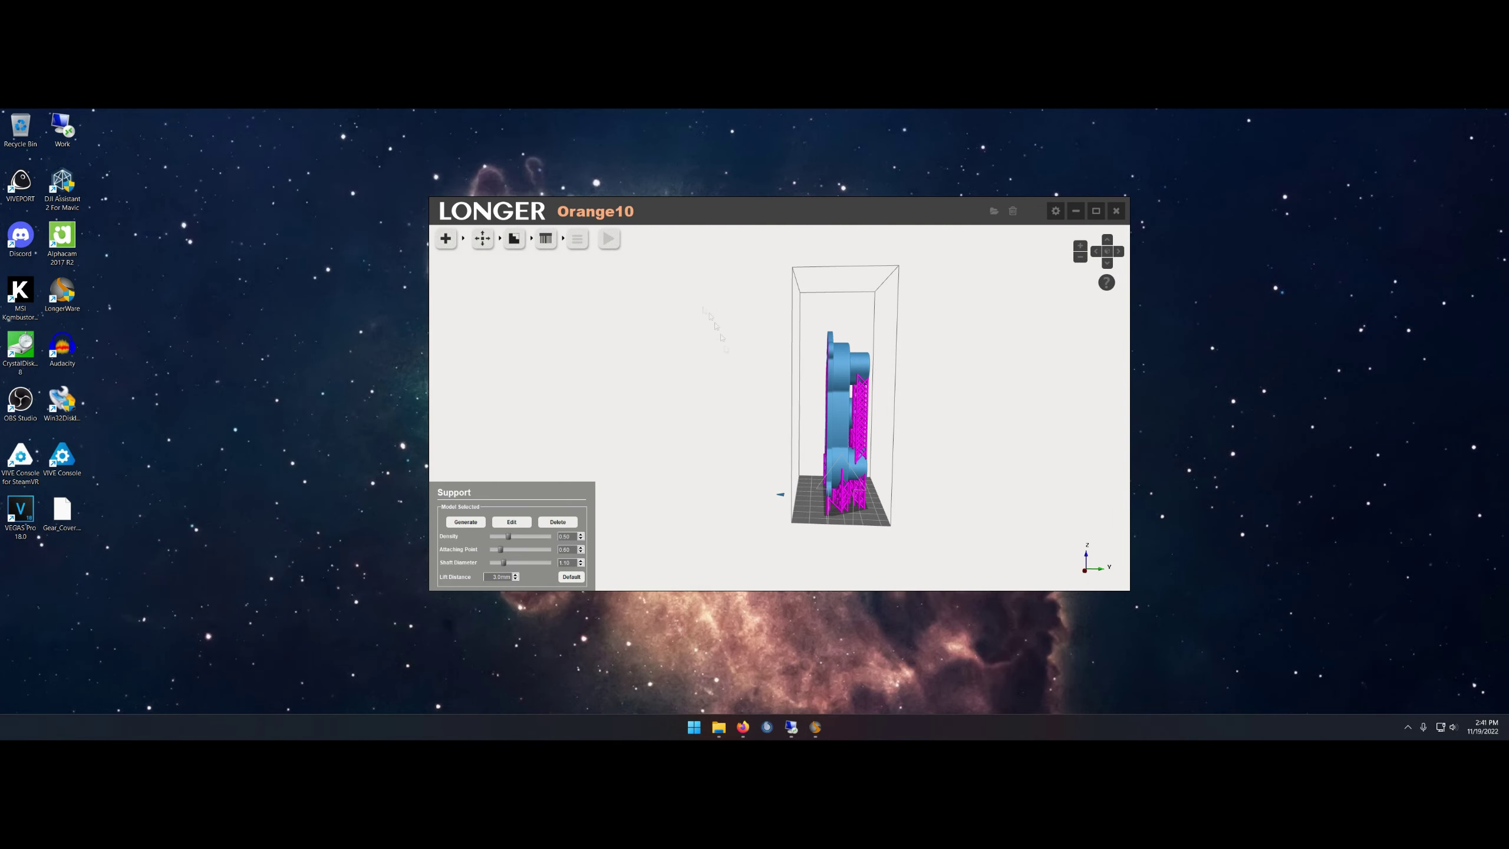
mouse_move(957, 411)
mouse_down()
mouse_move(991, 408)
mouse_move(825, 469)
mouse_up()
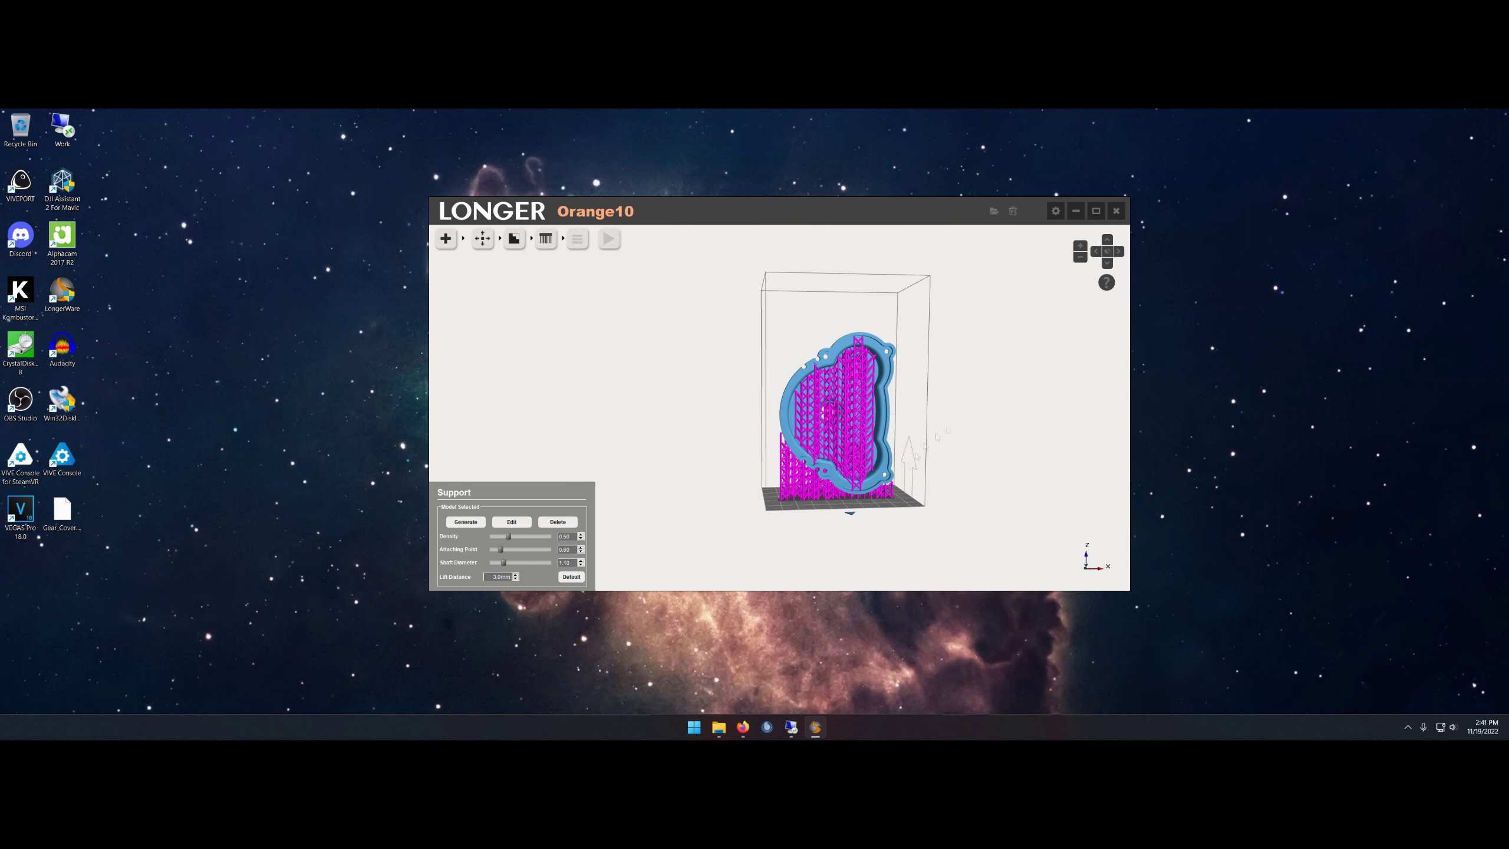
click(468, 523)
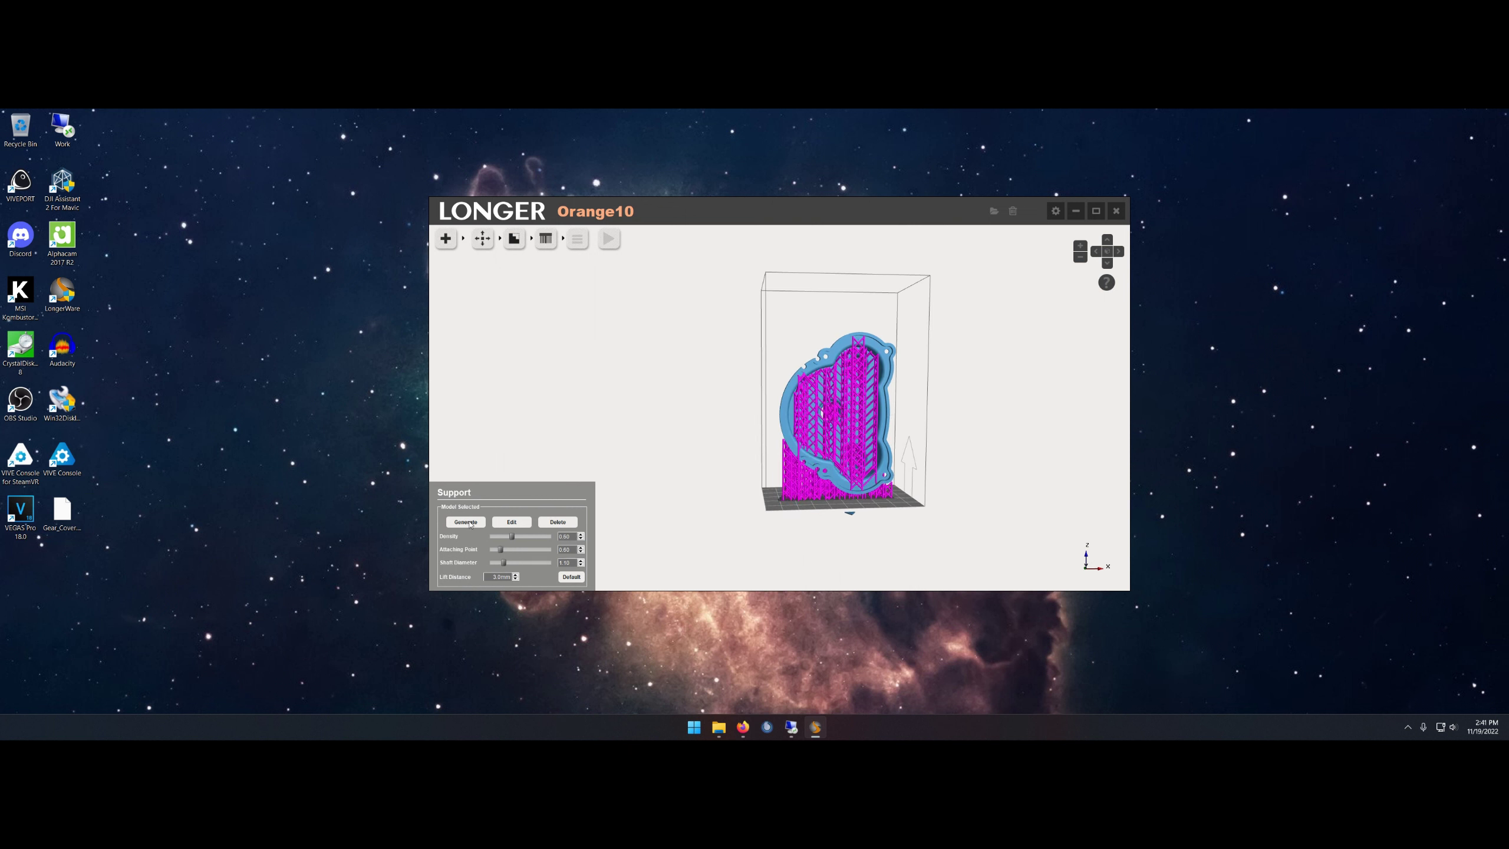
click(571, 577)
drag(803, 417, 955, 422)
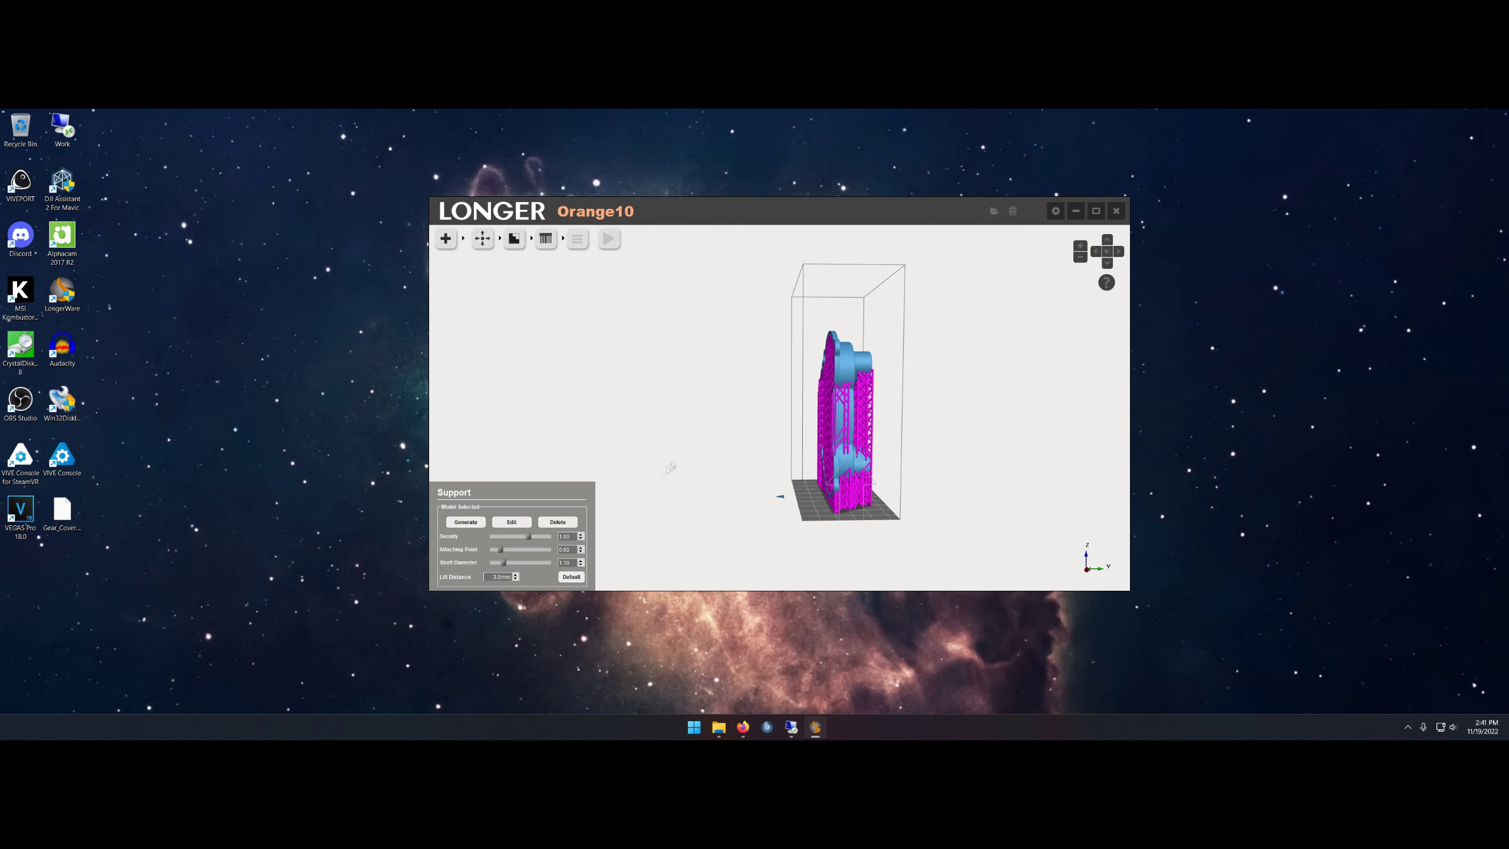
click(561, 523)
- Tilt the gear cover to -15° about the X axis
click(483, 238)
click(481, 295)
mouse_move(926, 347)
mouse_down()
mouse_move(971, 358)
mouse_move(943, 374)
mouse_move(971, 344)
mouse_move(1005, 338)
mouse_move(970, 337)
mouse_move(1010, 334)
mouse_move(971, 337)
mouse_move(986, 337)
mouse_up()
- Fix the tilted model, generate supports down to the build plate, and maximize the window
click(514, 238)
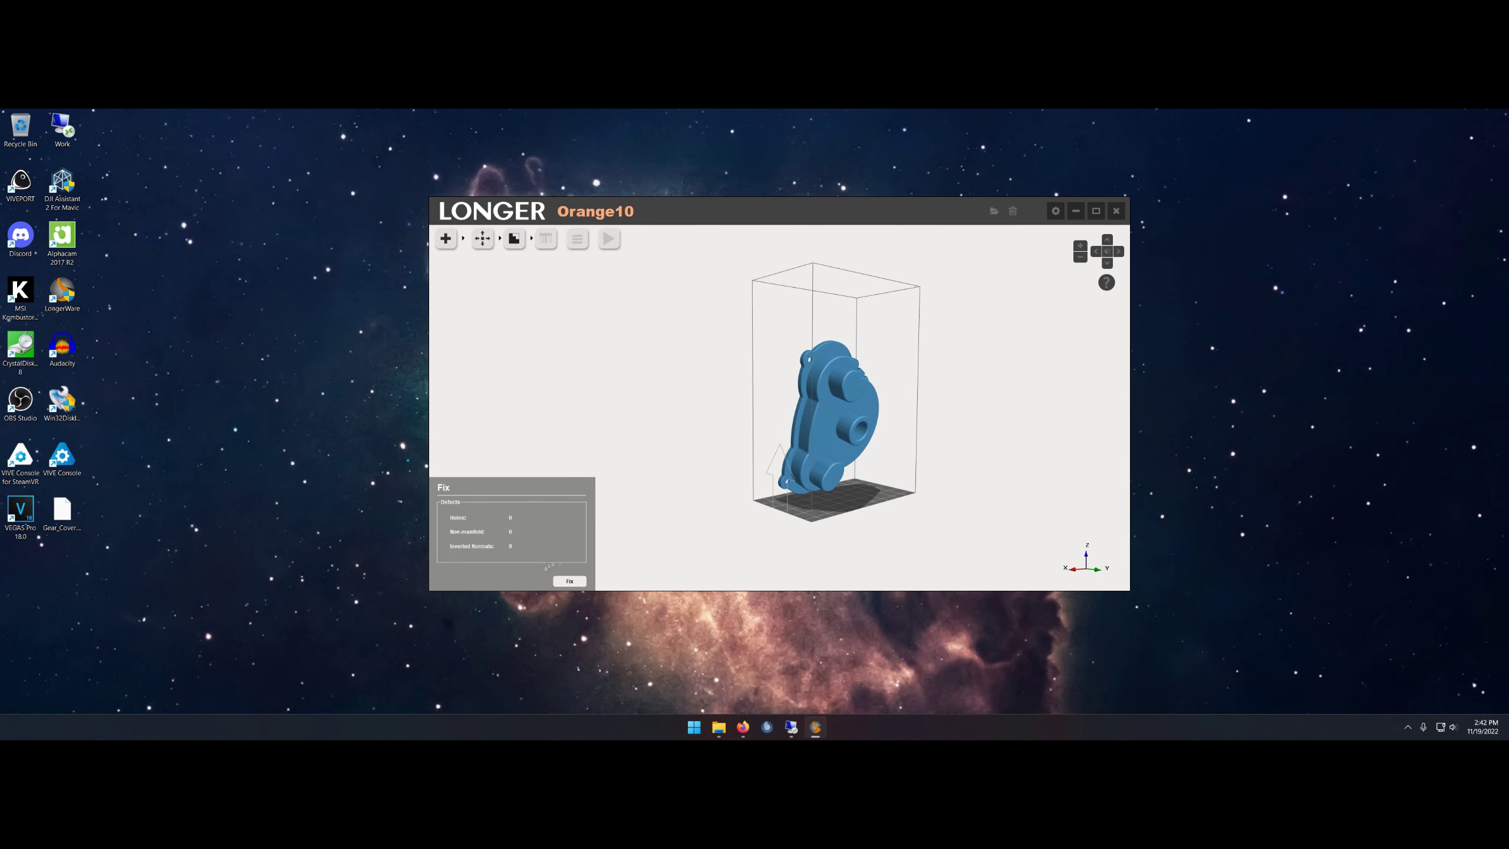
click(546, 238)
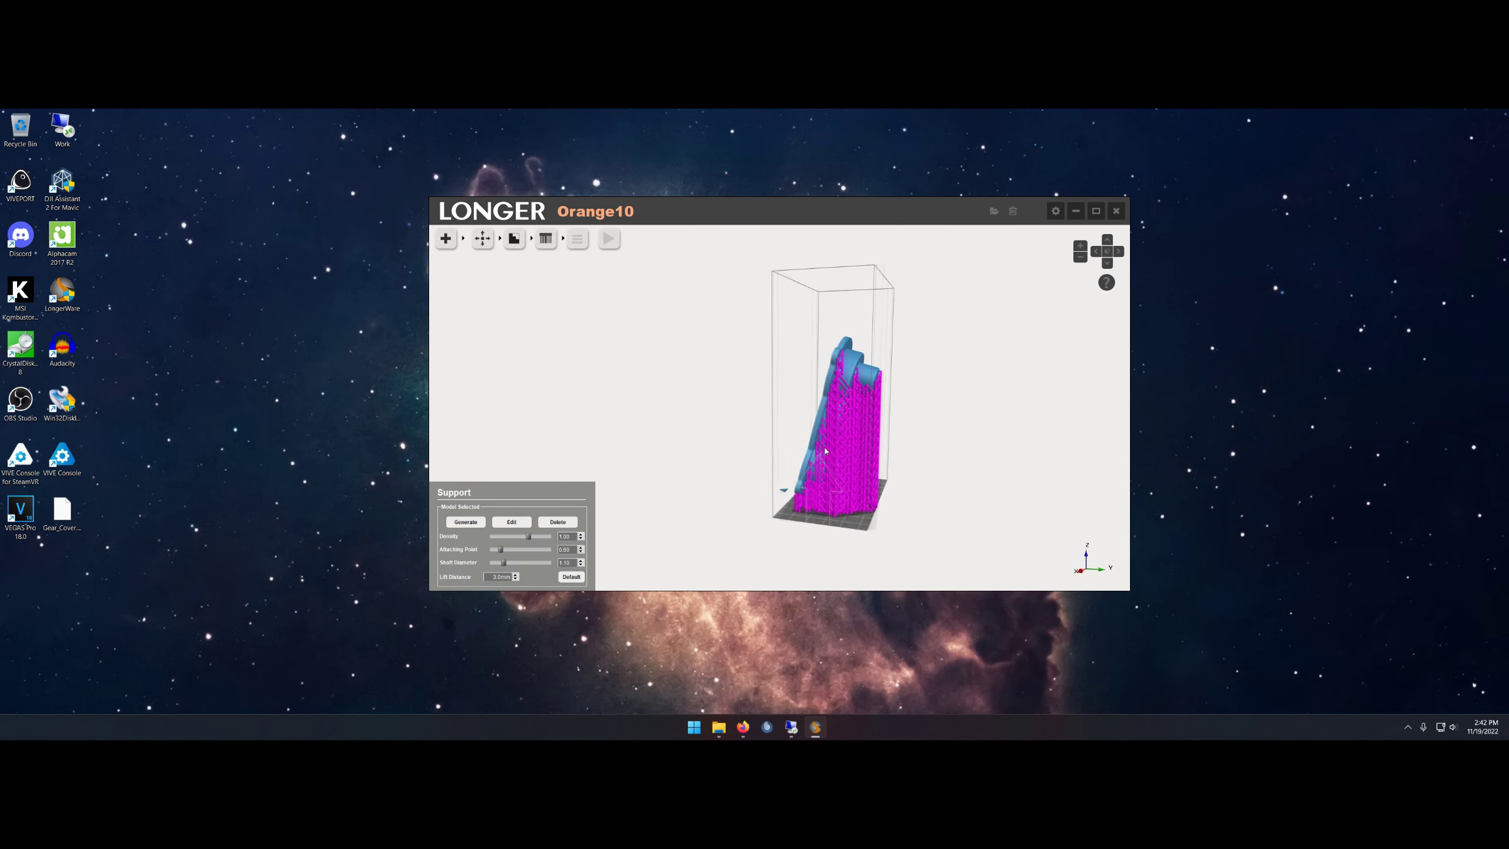
drag(826, 458, 848, 449)
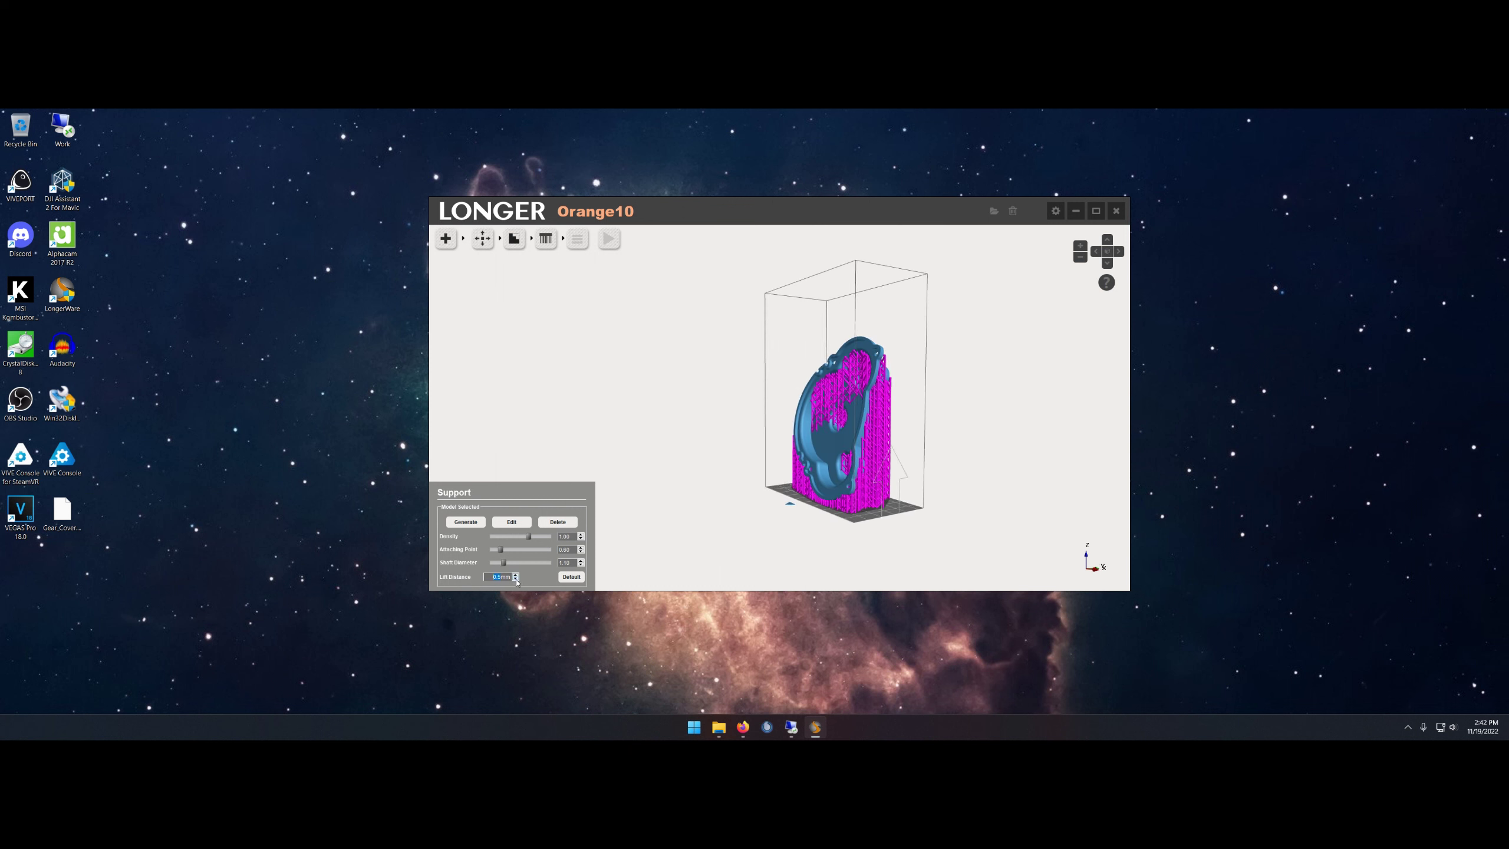
click(469, 524)
scroll(801, 466, up, 5)
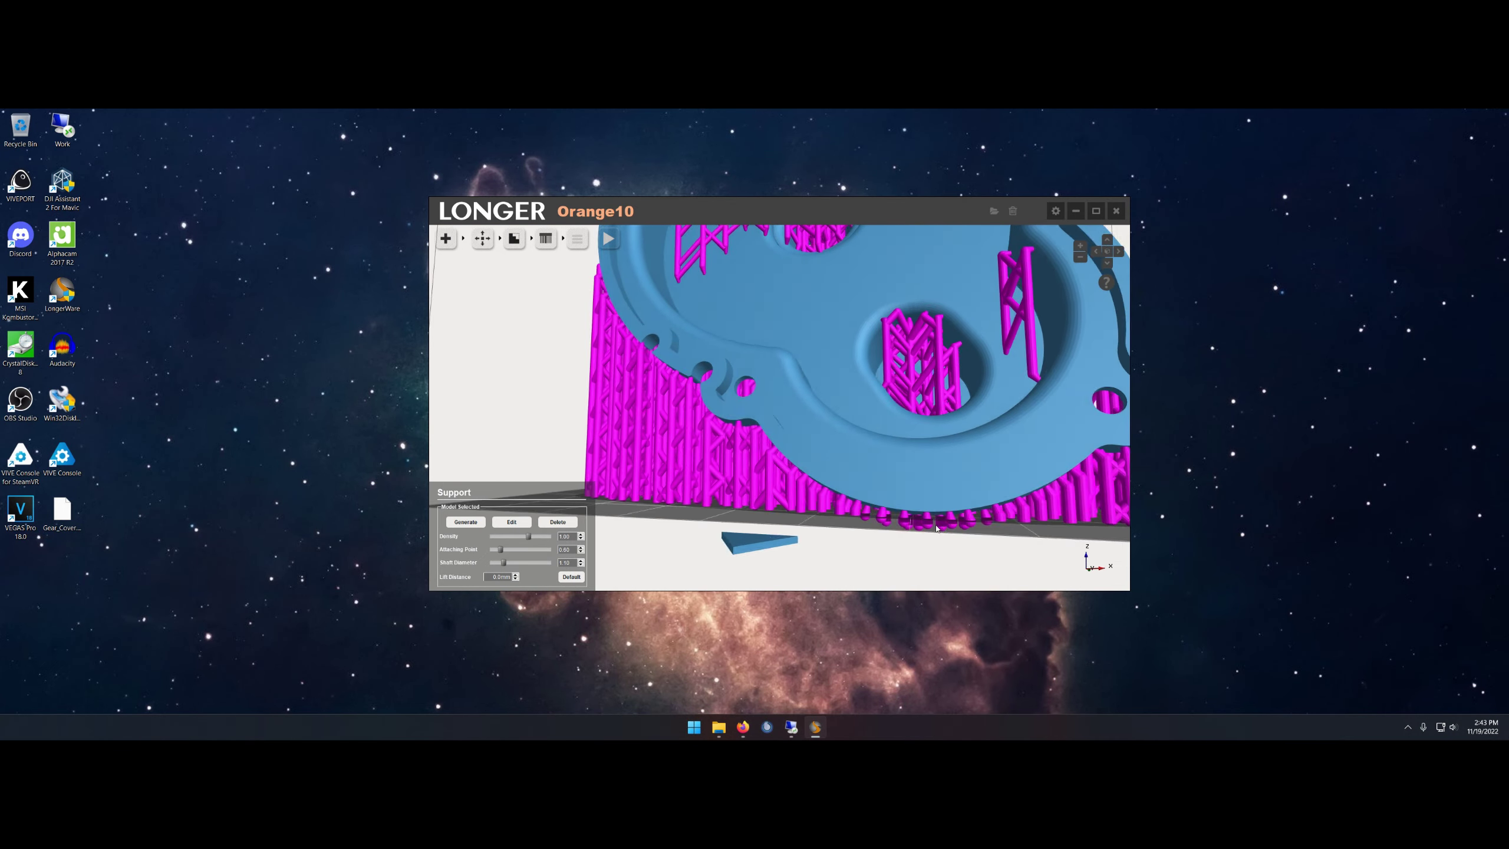
mouse_move(934, 531)
mouse_down()
mouse_move(862, 409)
mouse_move(901, 315)
mouse_move(947, 540)
mouse_move(840, 315)
mouse_move(867, 333)
mouse_move(820, 333)
mouse_up()
scroll(861, 409, down, 5)
click(1097, 210)
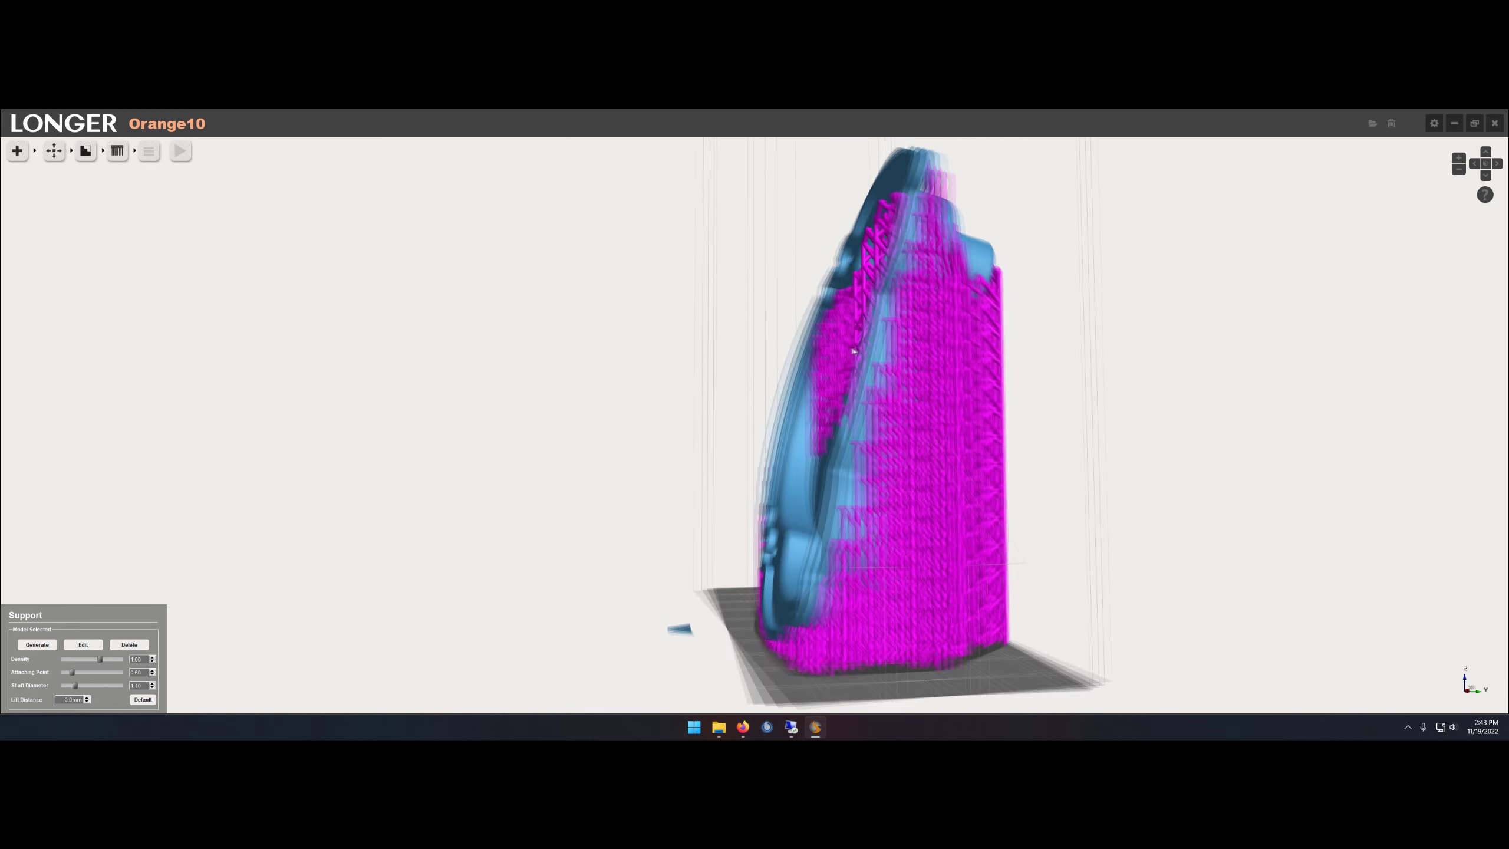
- Slice the supported gear cover and preview layers 228, 420, about 612 and 653
click(149, 150)
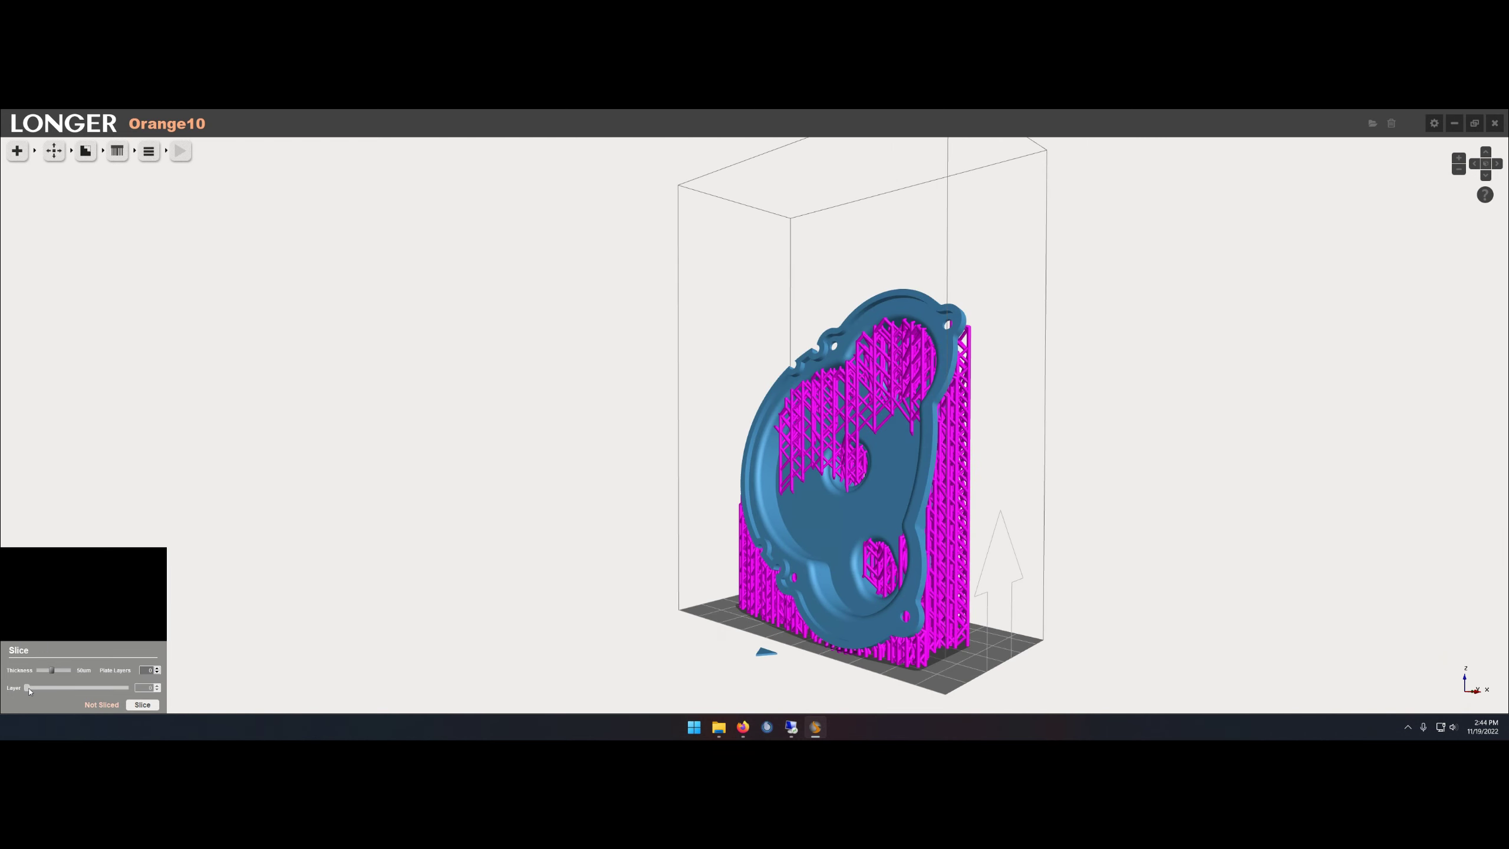
click(143, 705)
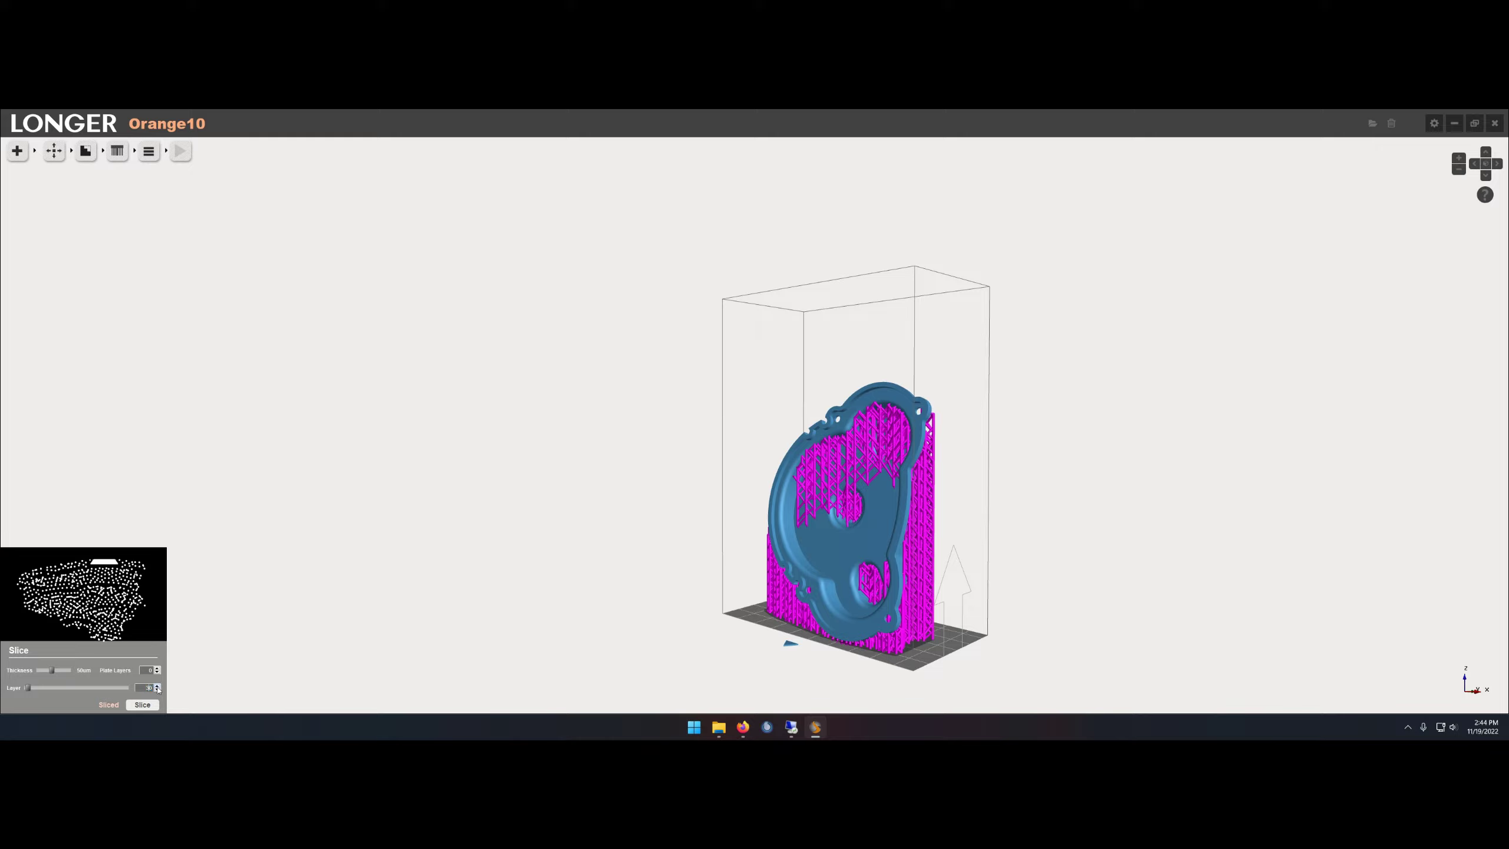
click(158, 686)
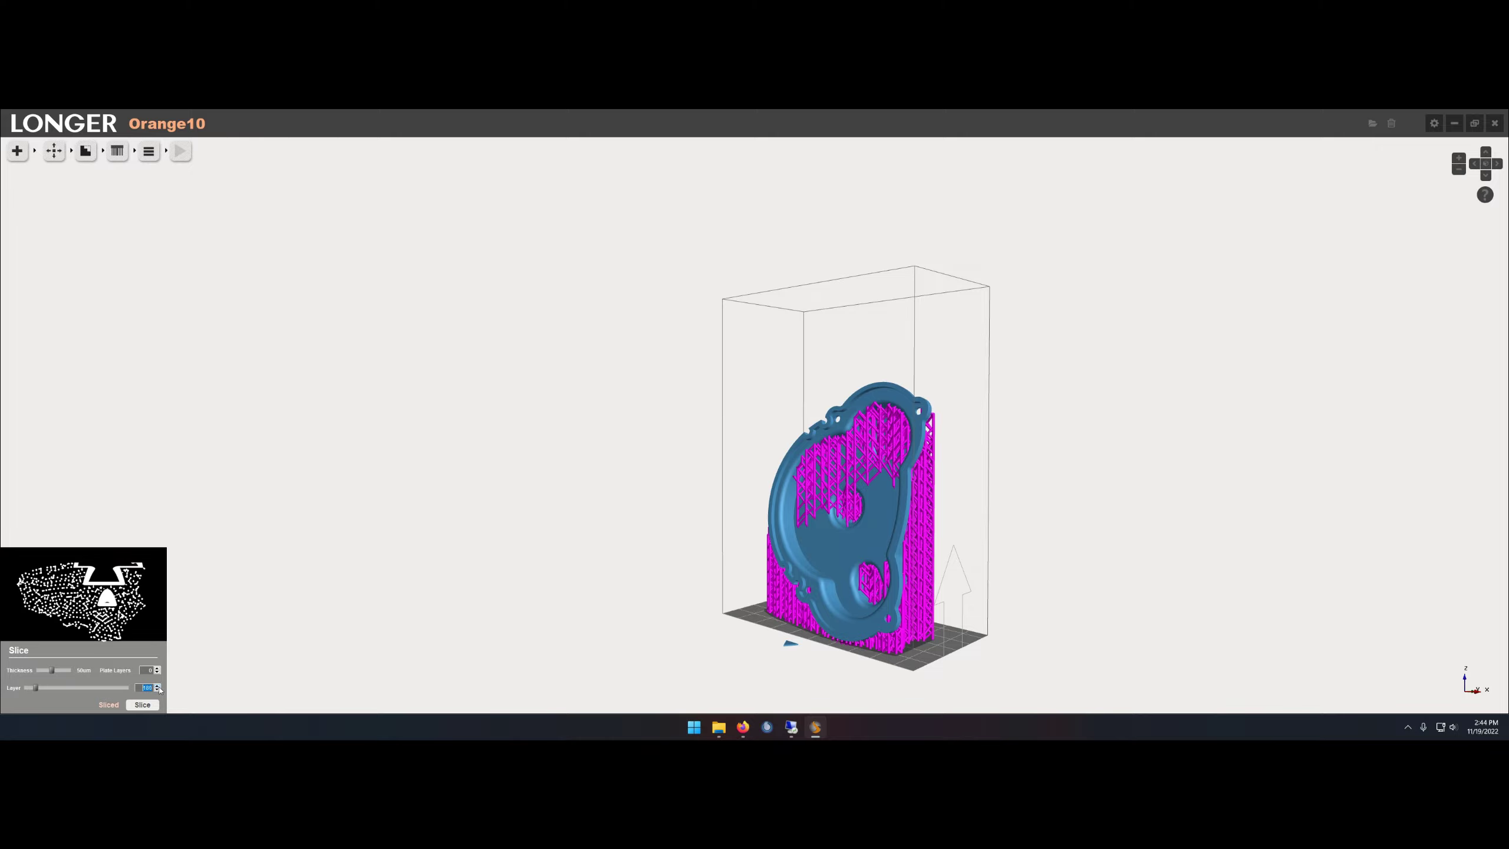
click(158, 687)
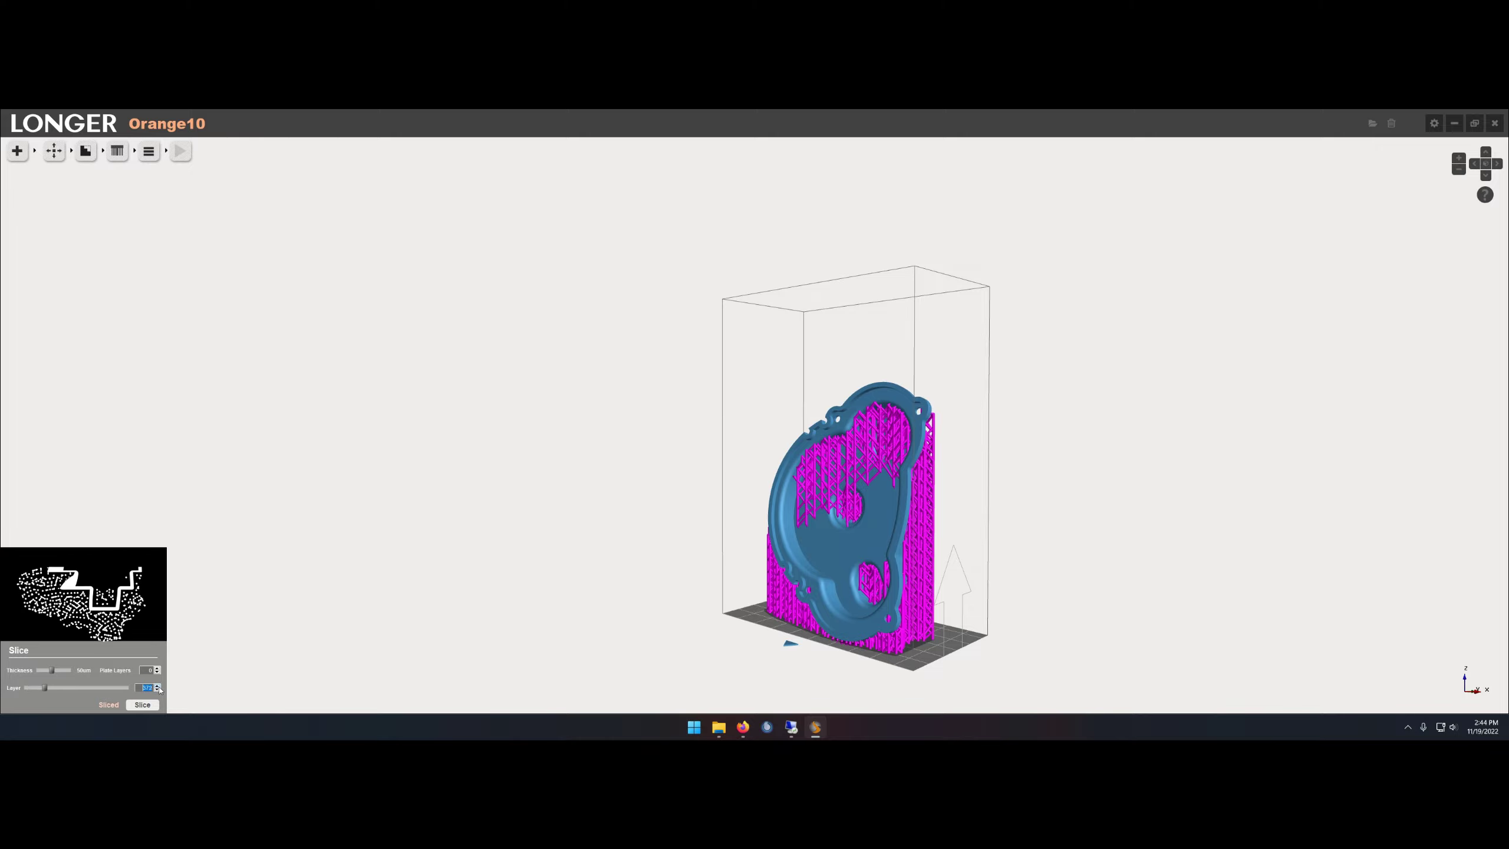
click(159, 686)
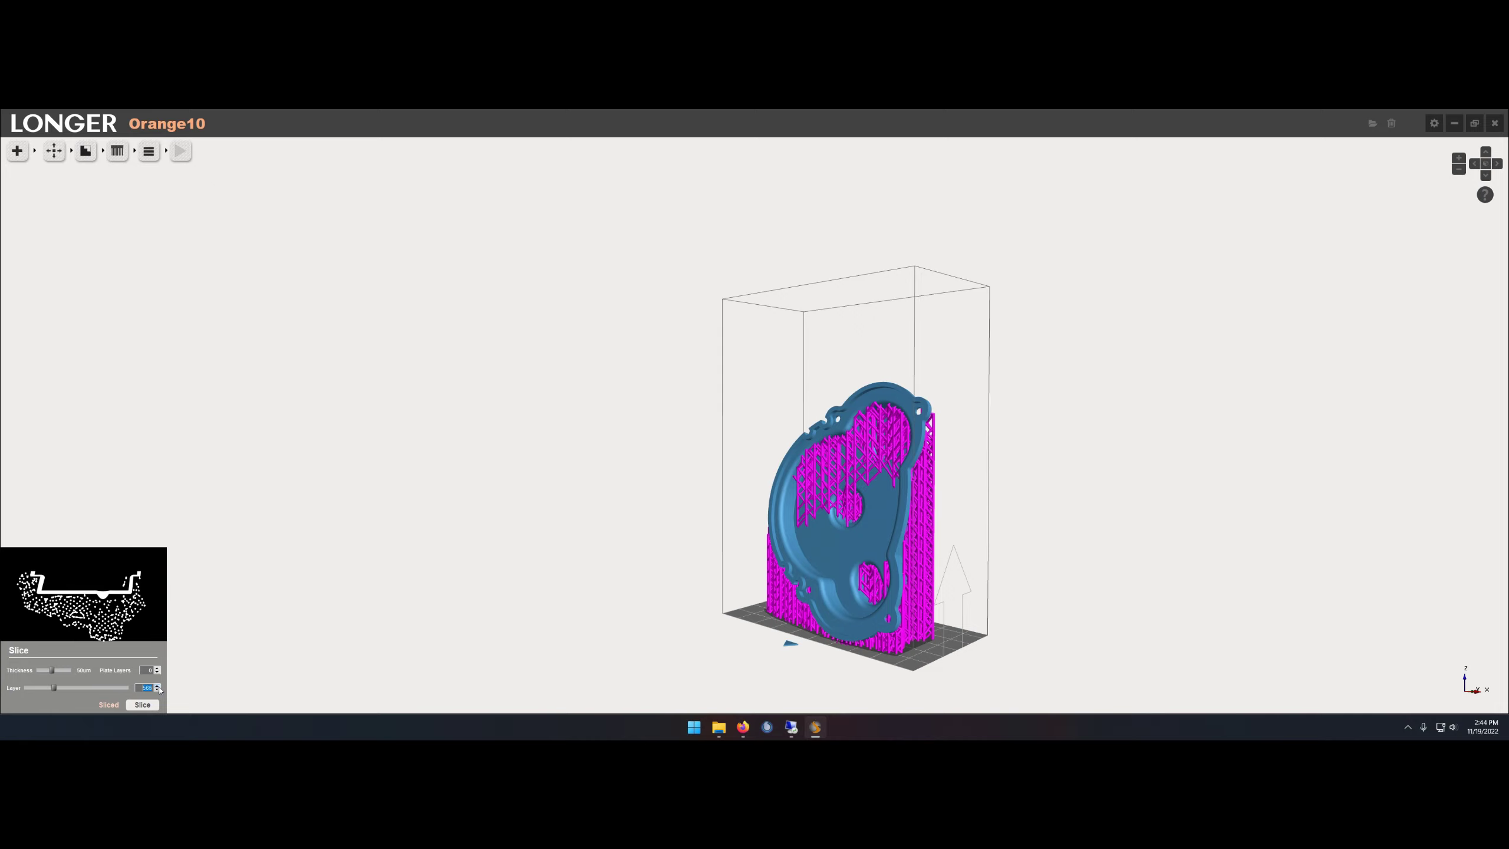
click(158, 686)
- Keep the Longer3D Resin 50um recipe and save the job Gear_Cover to the Desktop
click(176, 157)
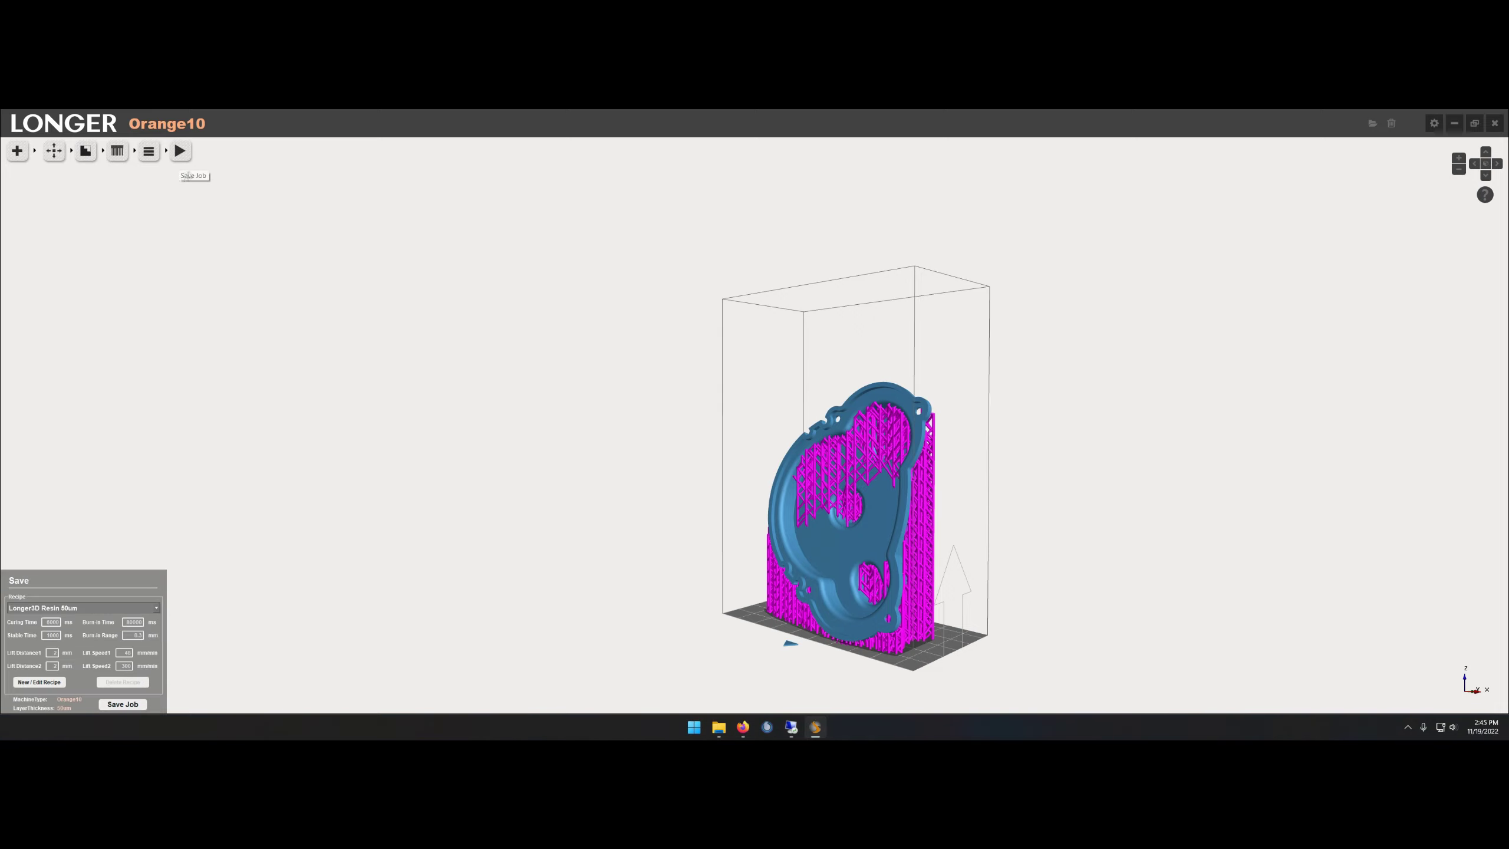
click(158, 609)
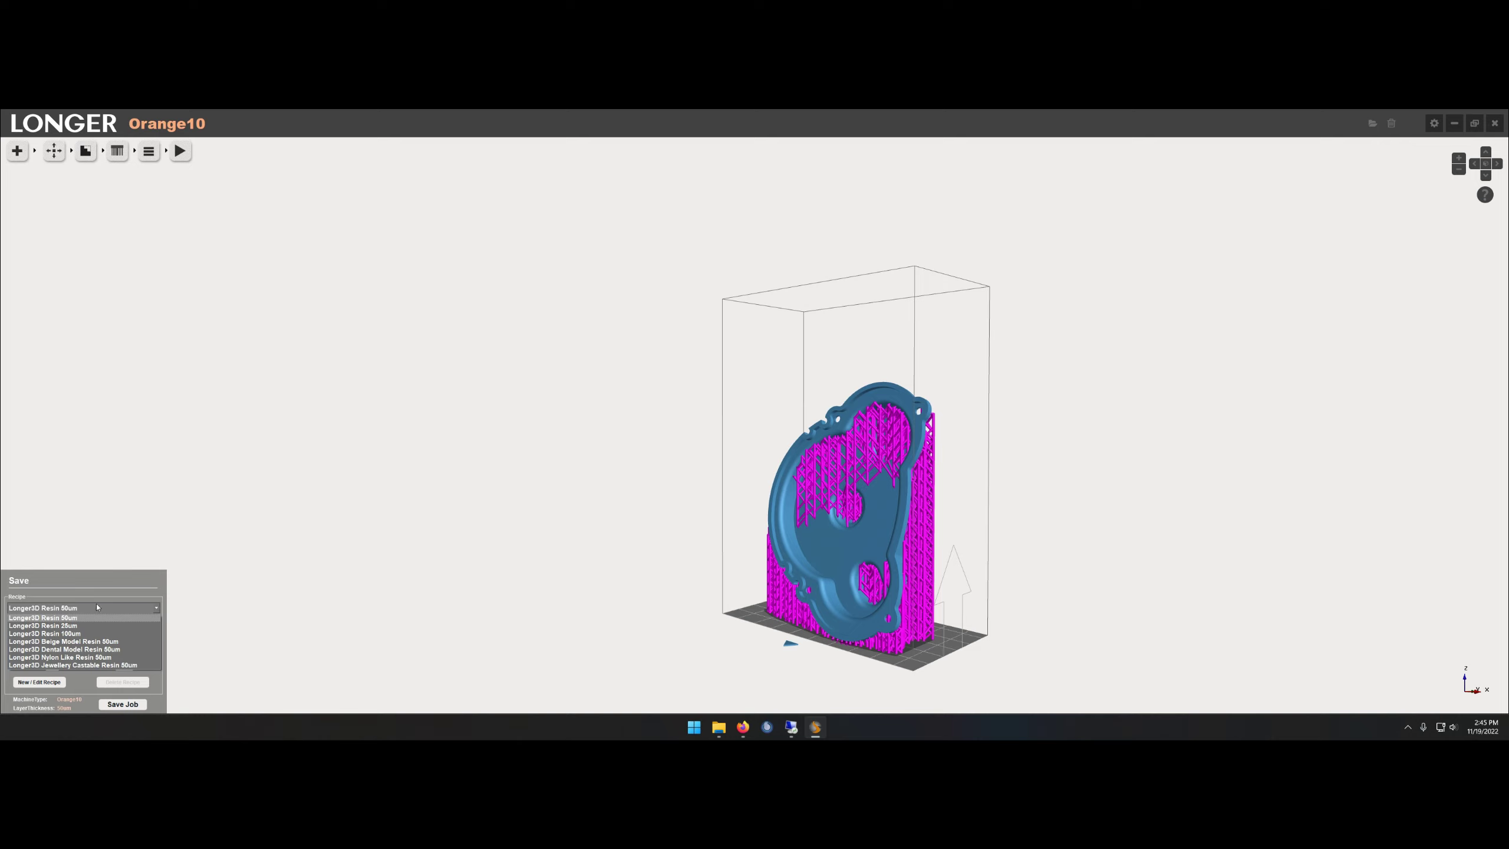
click(89, 618)
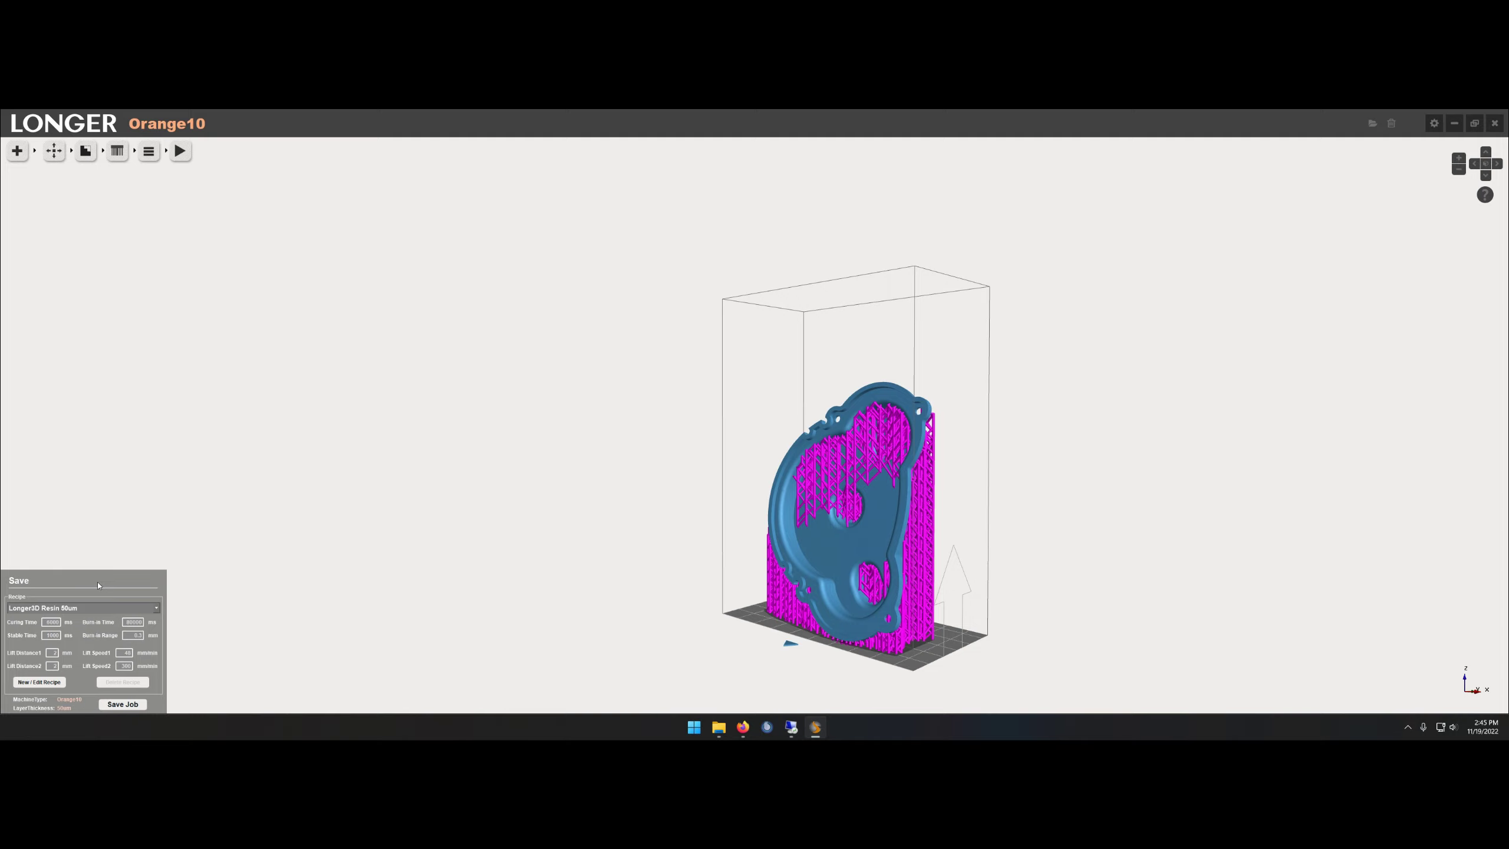
click(122, 704)
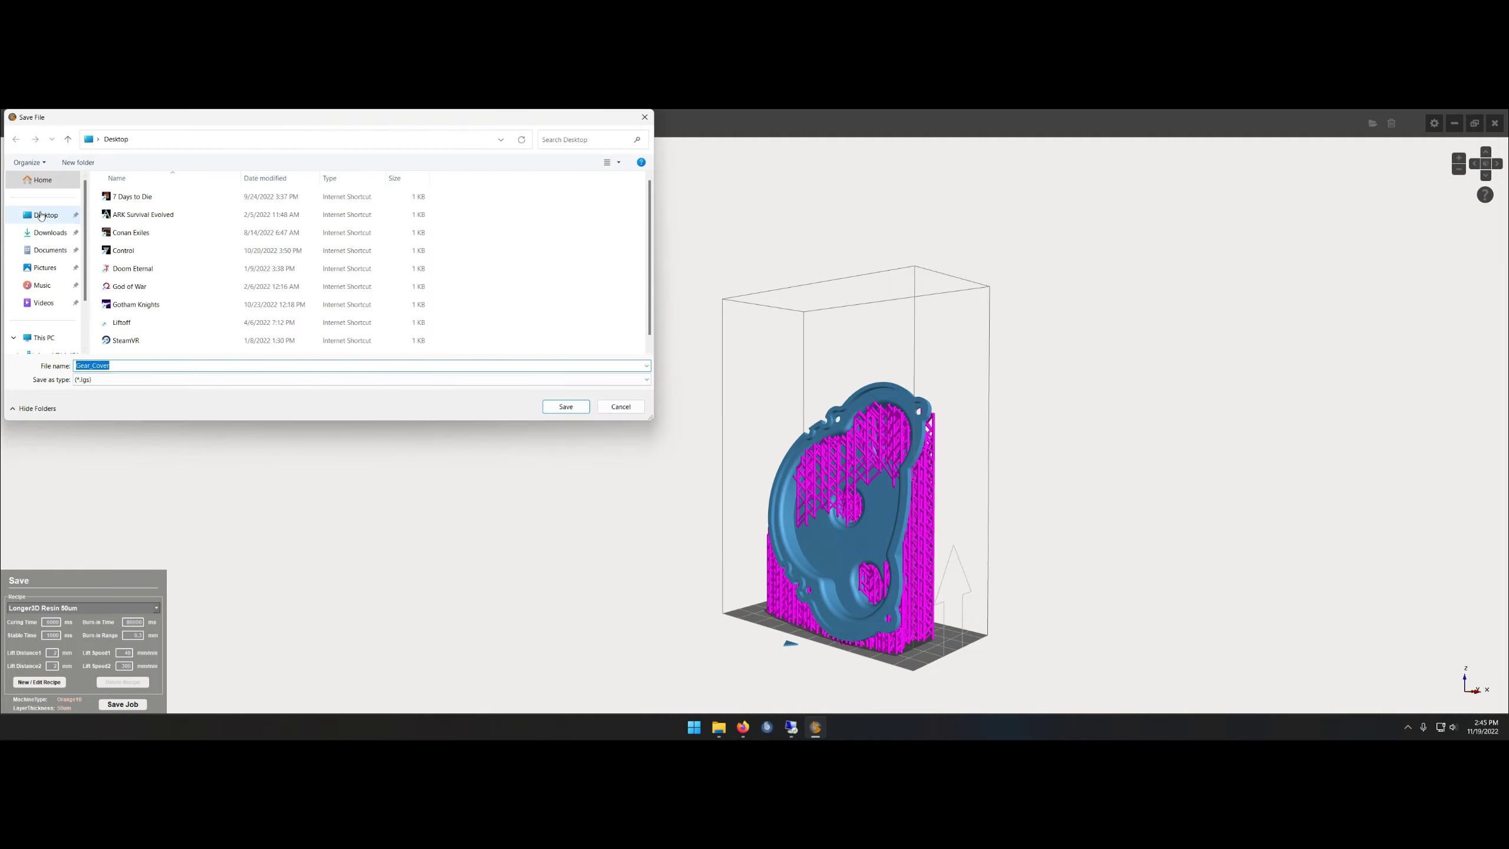
click(573, 411)
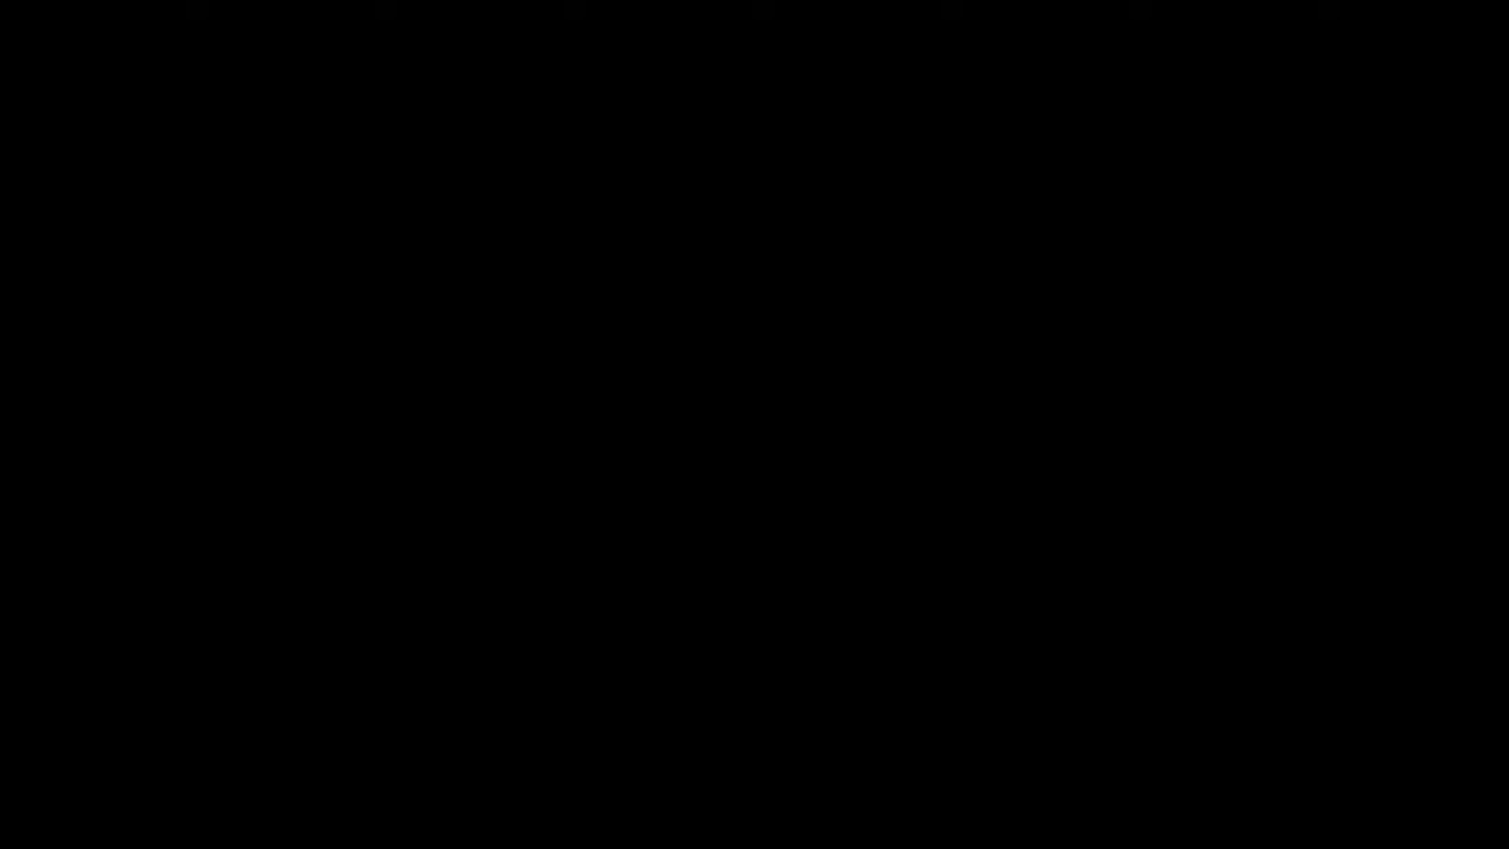